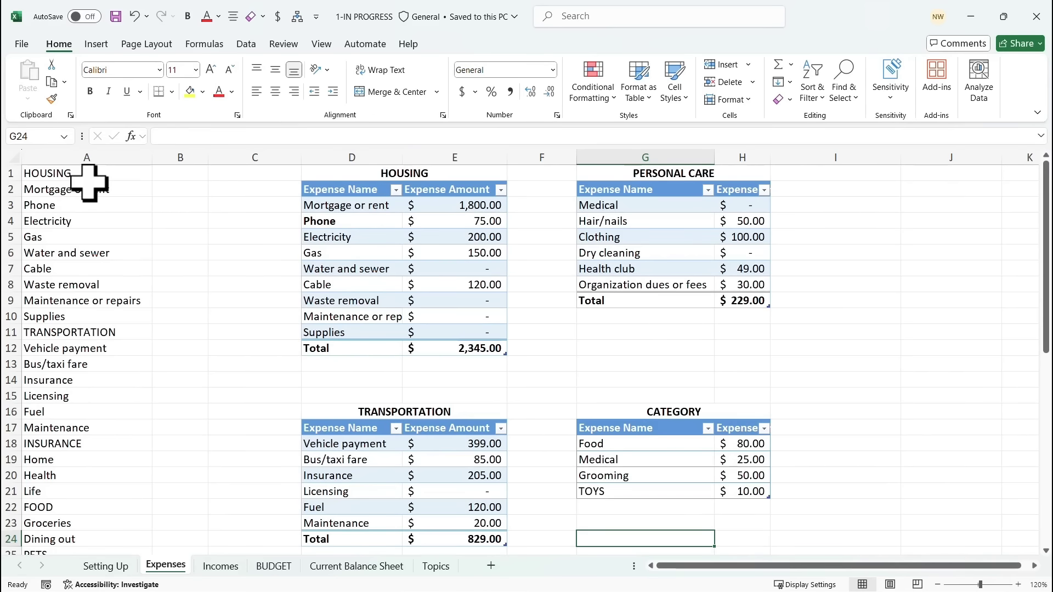
# Review the expense name list and the HOUSING and PERSONAL CARE tables on the Expenses sheet.
pyautogui.scroll(-6, 87, 182)
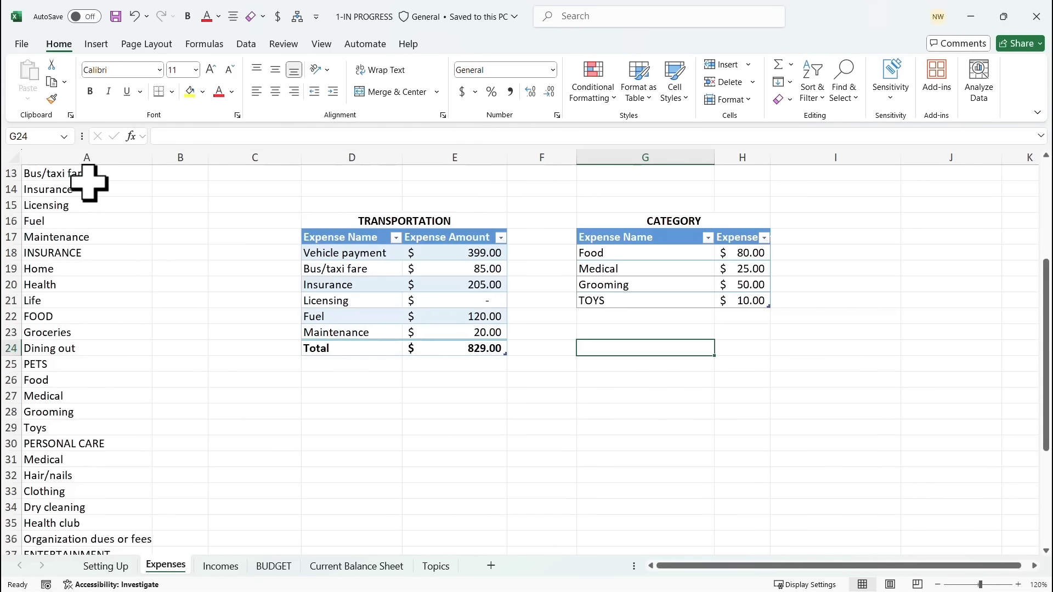
pyautogui.scroll(-2, 87, 183)
pyautogui.scroll(8, 88, 182)
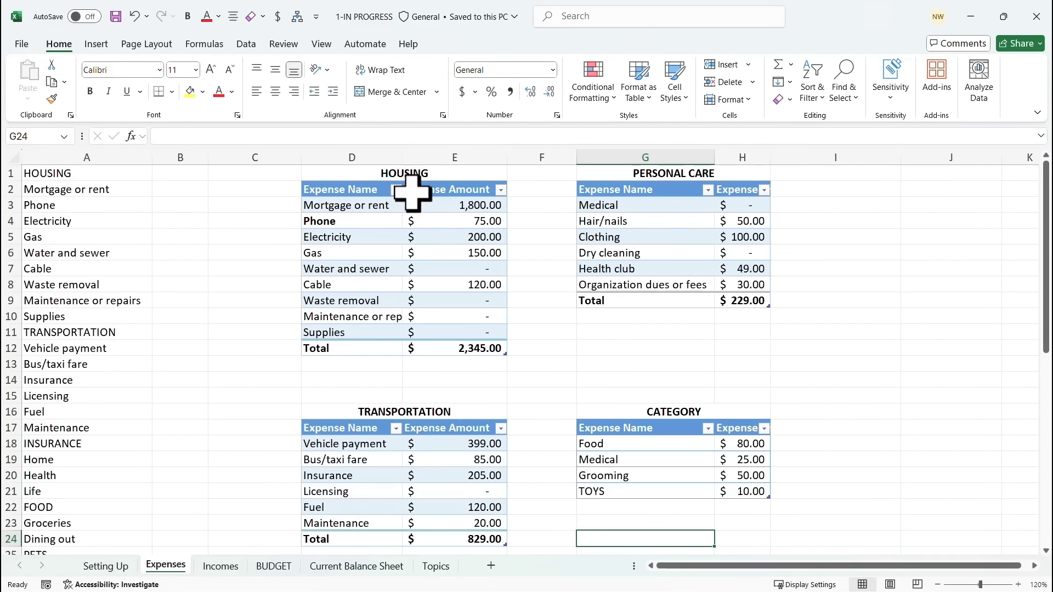
pyautogui.click(384, 209)
pyautogui.click(381, 223)
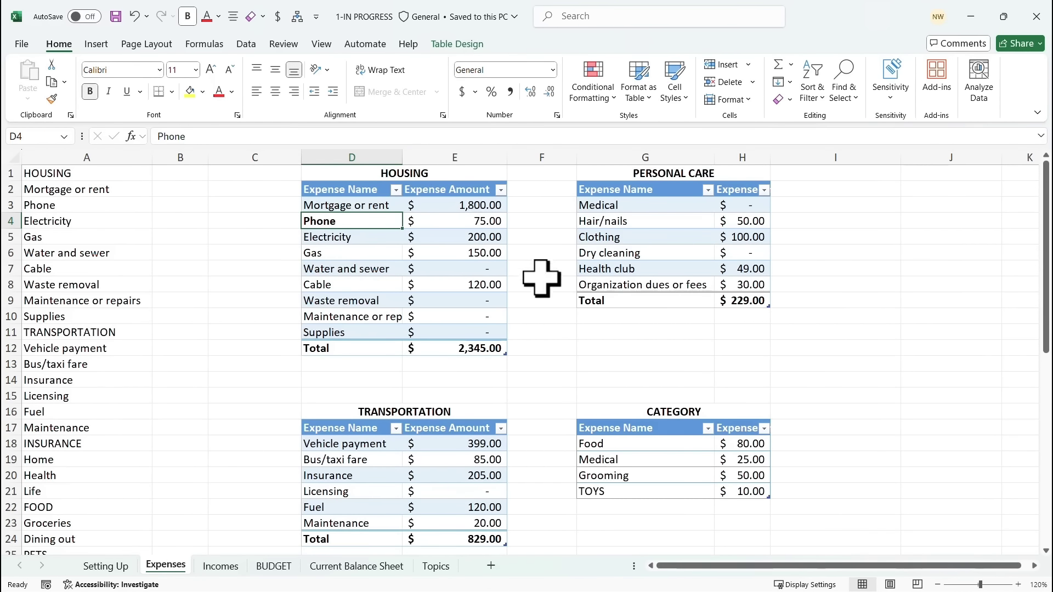
pyautogui.click(669, 222)
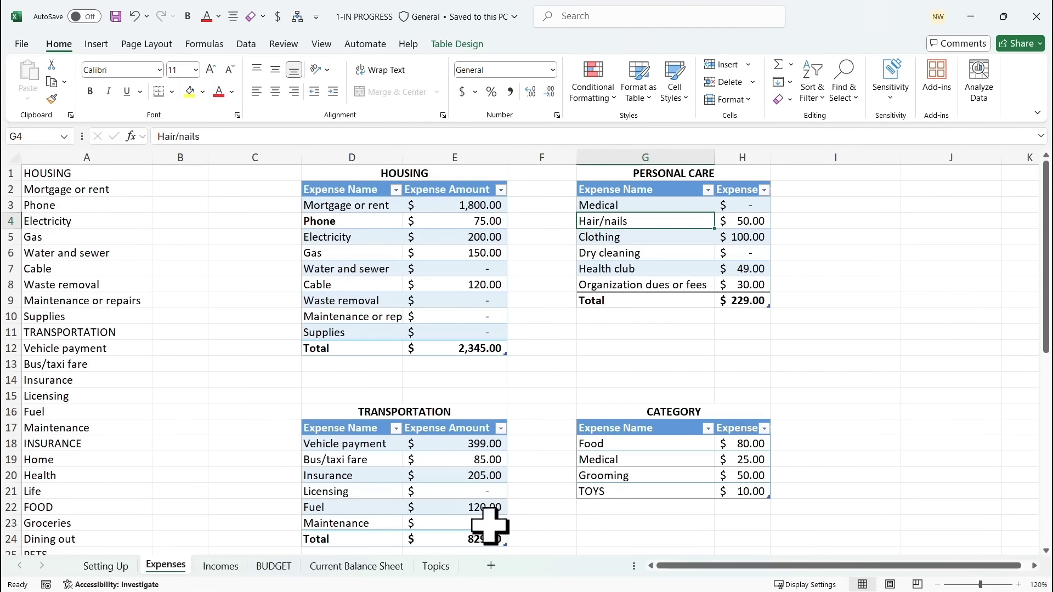
# Turn on the total row for the CATEGORY table listing Food, Medical, Grooming and TOYS.
pyautogui.click(676, 455)
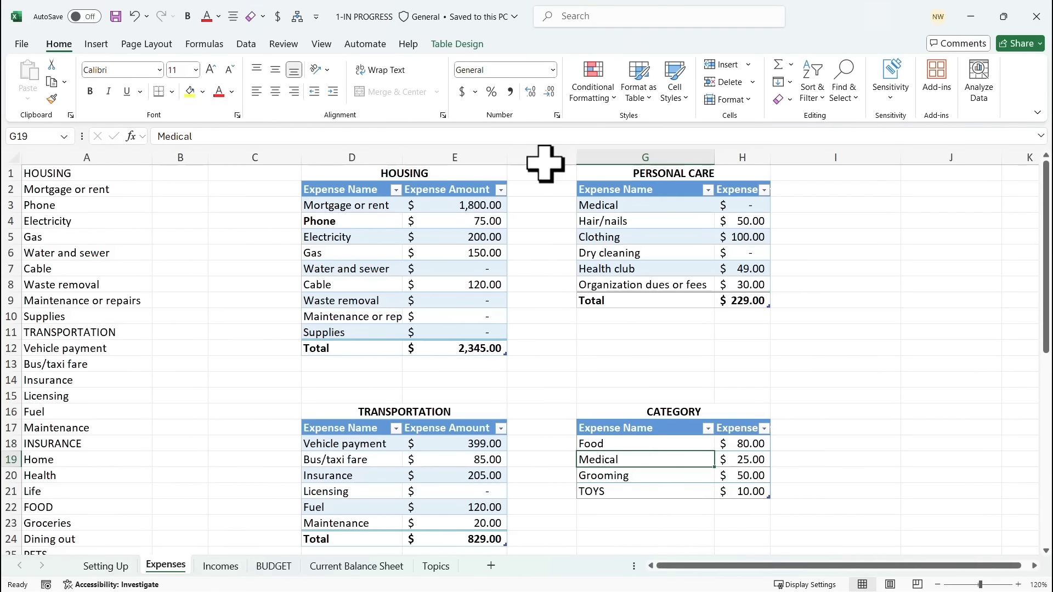
pyautogui.click(476, 46)
pyautogui.click(412, 82)
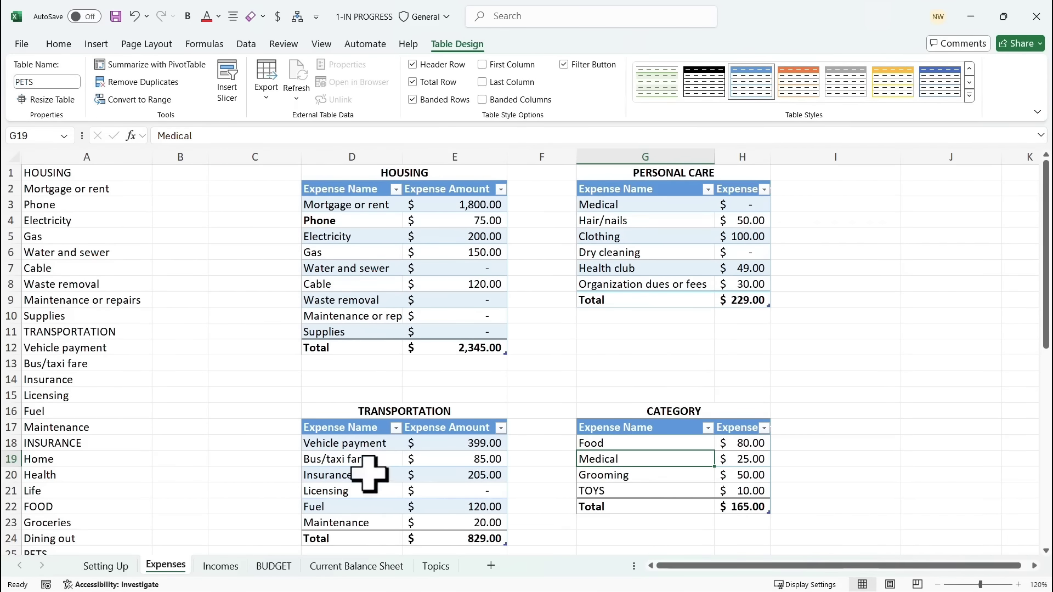
# Review the income table on the Incomes sheet and the detailed and category tables on the BUDGET sheet.
pyautogui.click(229, 565)
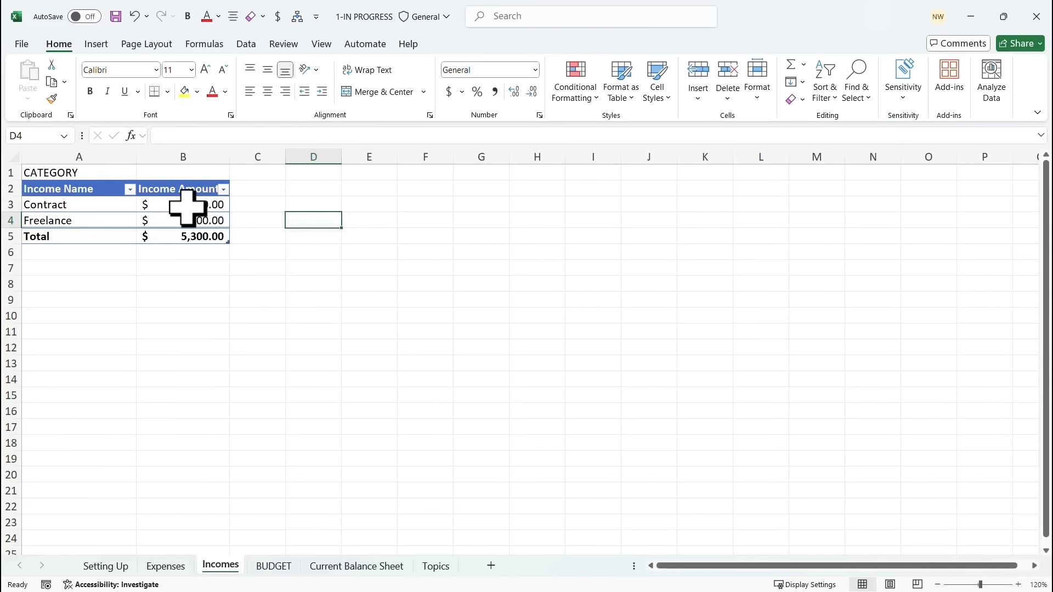
pyautogui.click(188, 207)
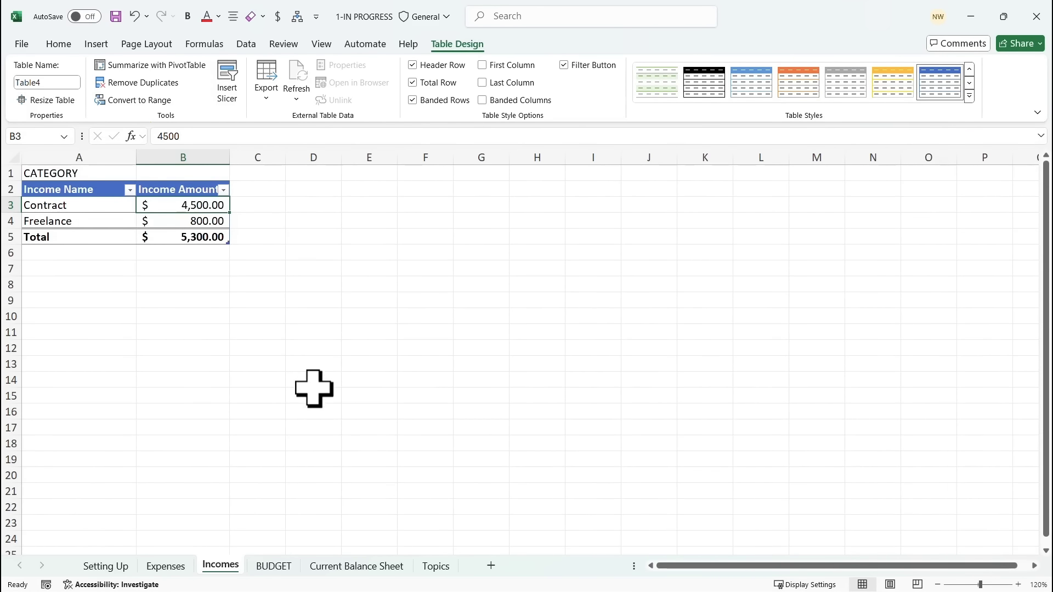
pyautogui.click(275, 567)
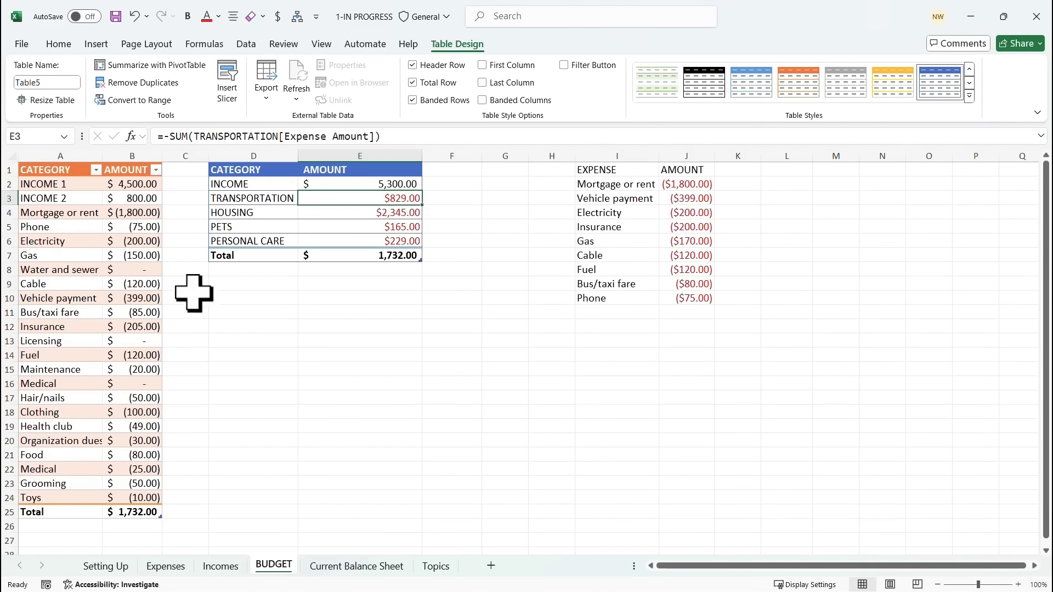
pyautogui.moveTo(53, 170); pyautogui.dragTo(128, 508)
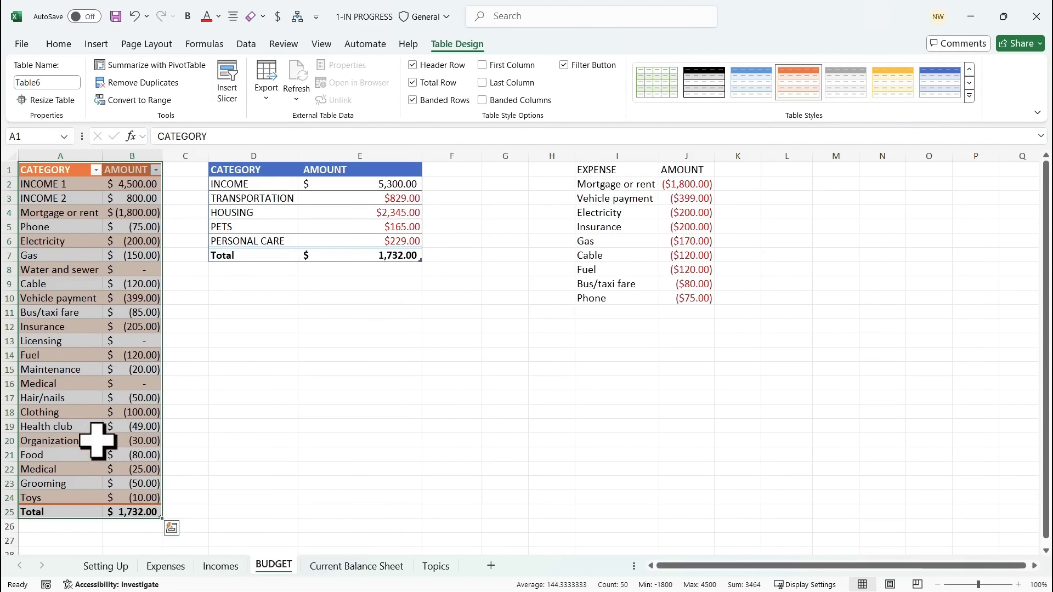
pyautogui.click(93, 394)
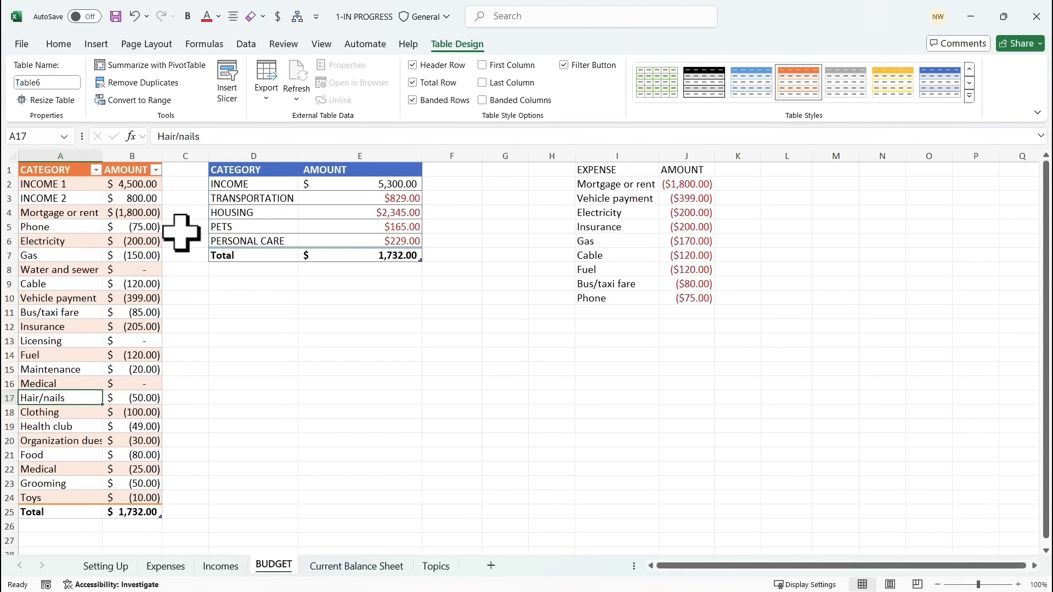
pyautogui.click(357, 202)
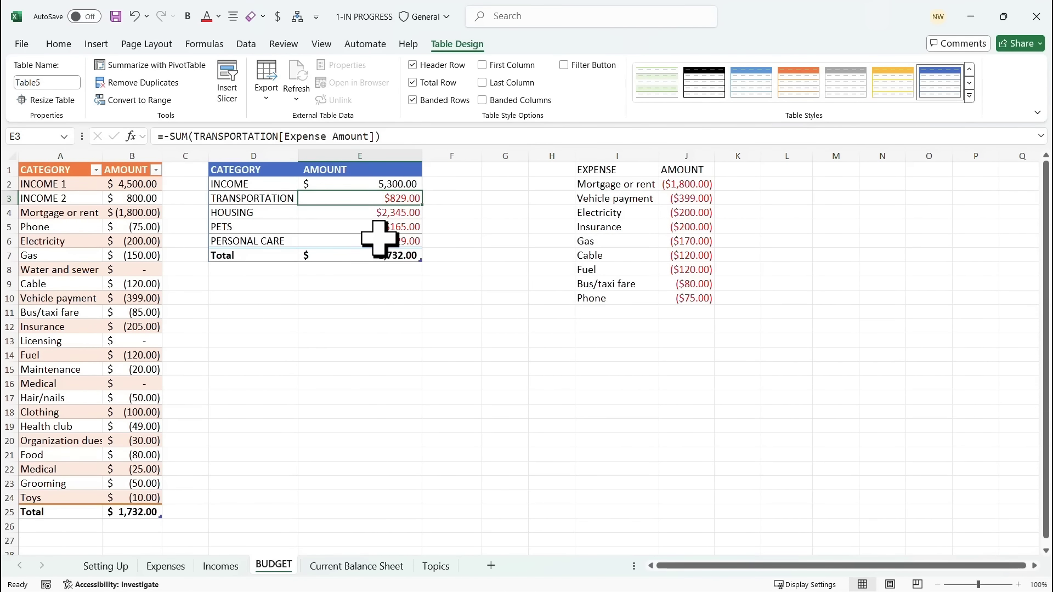
# Examine the beginning balance and the dated expense entries on the Current Balance Sheet.
pyautogui.click(360, 568)
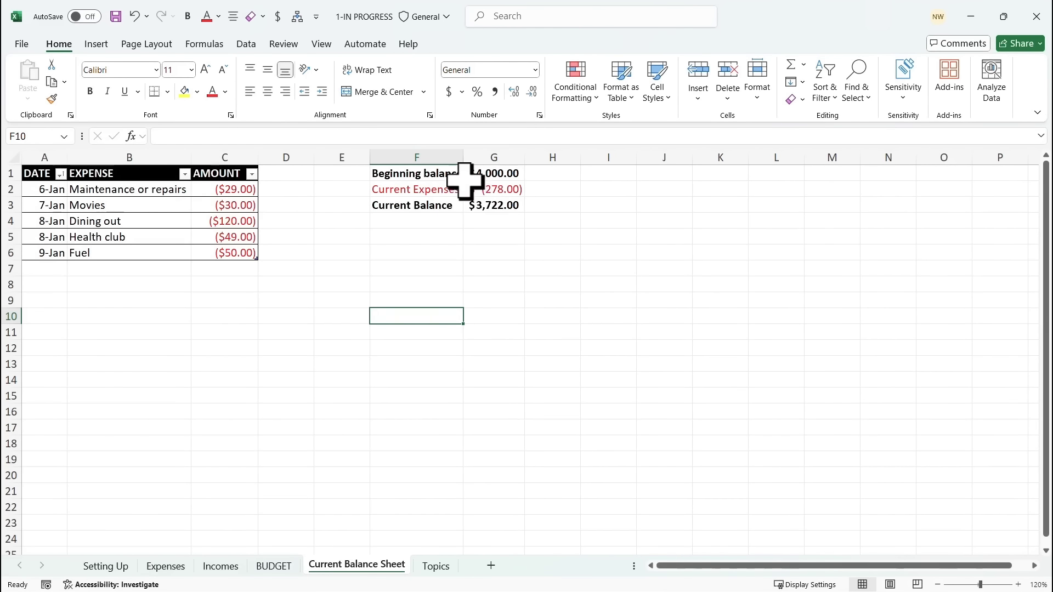
pyautogui.click(497, 173)
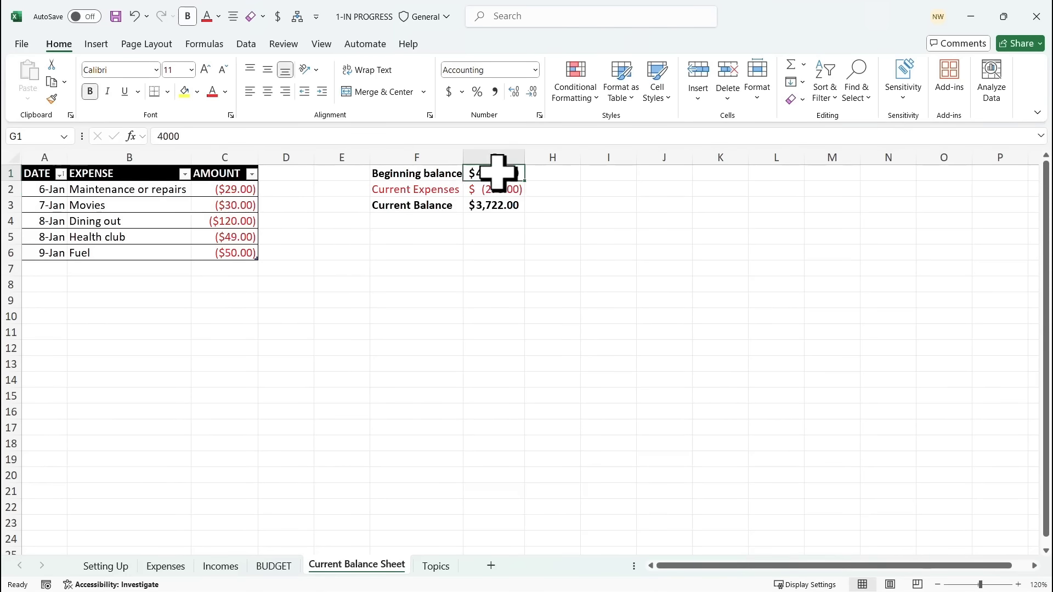
pyautogui.click(140, 205)
pyautogui.click(134, 220)
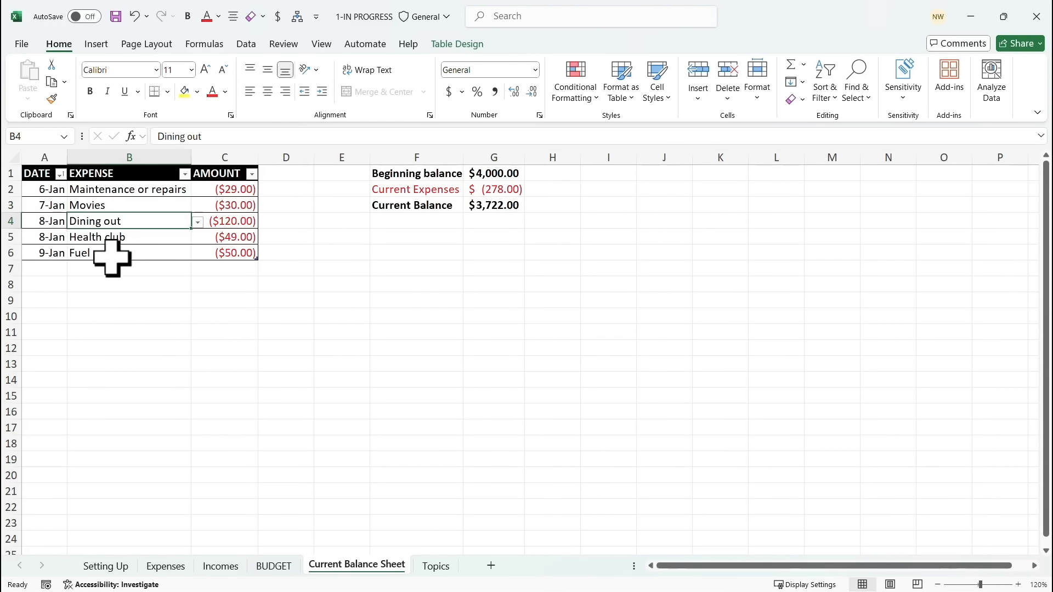
# Start a new expense entry below the Fuel row with the date 1/10.
pyautogui.click(39, 270)
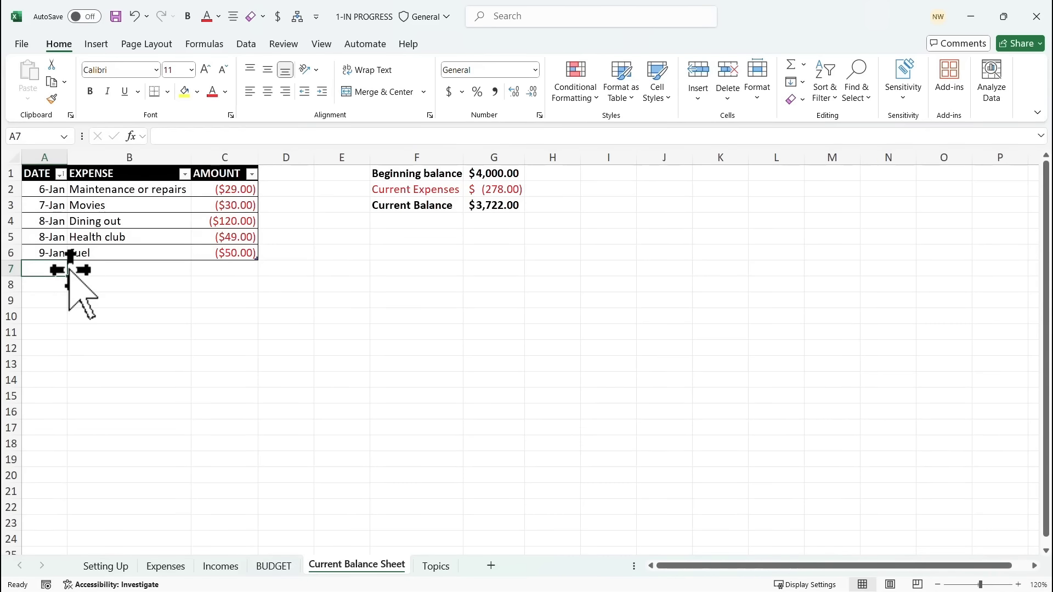
pyautogui.write('1/10')
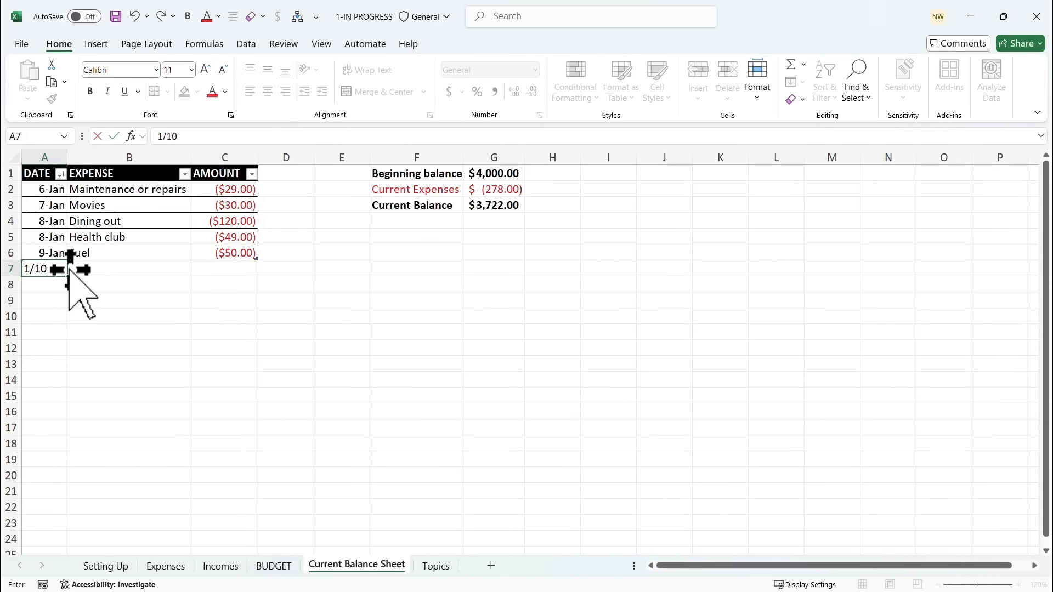
pyautogui.press('Tab')
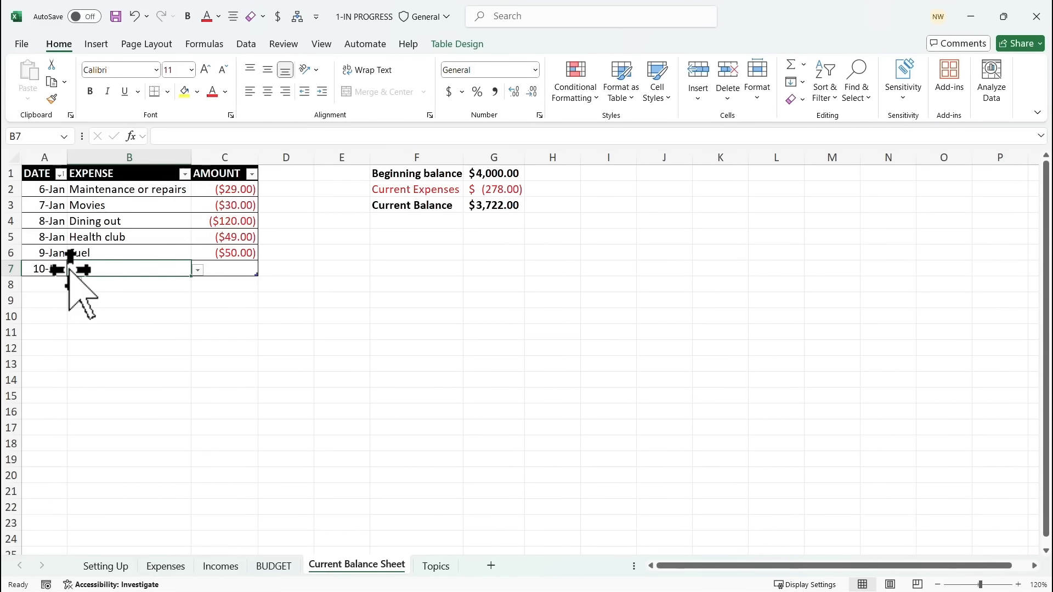
# Try to enter Market as the expense of the 10-Jan entry, then discard it.
pyautogui.write('MArket')
pyautogui.press('Tab')
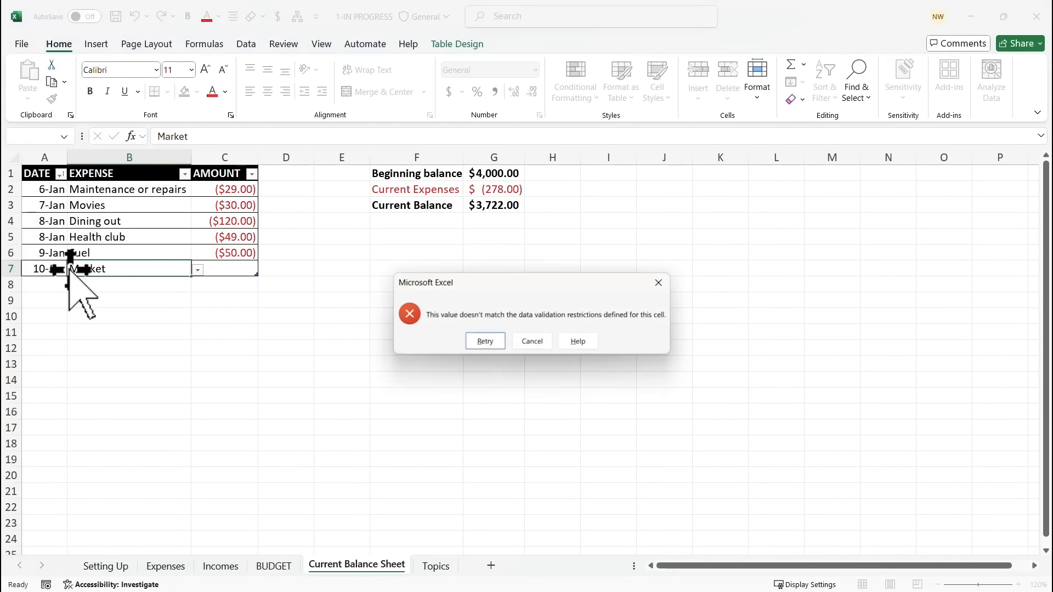
pyautogui.click(532, 342)
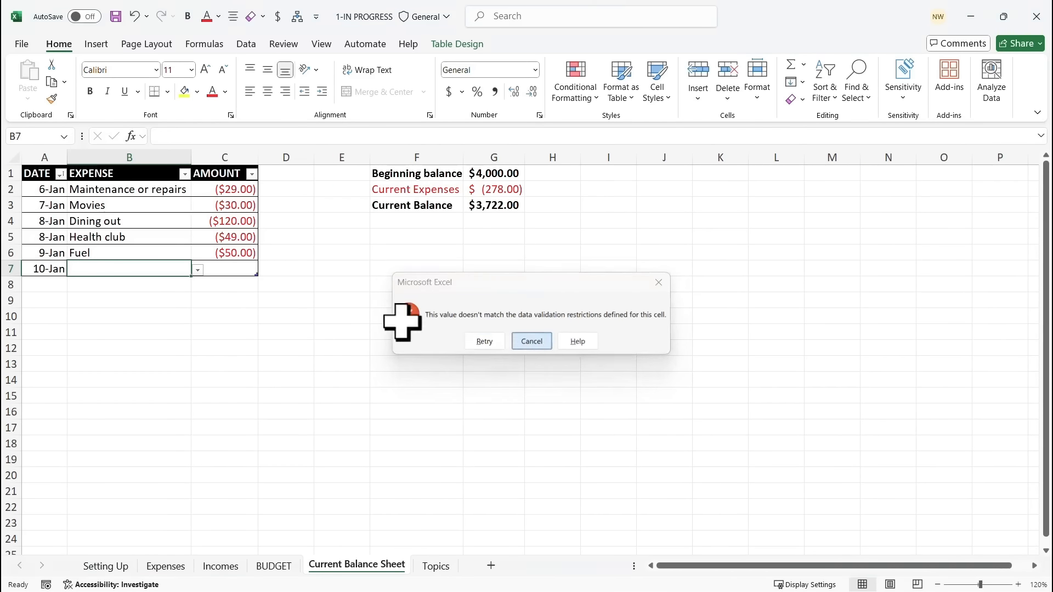
# Choose Supplies from the allowed expenses for the 10-Jan entry and enter 100 as its amount.
pyautogui.click(198, 270)
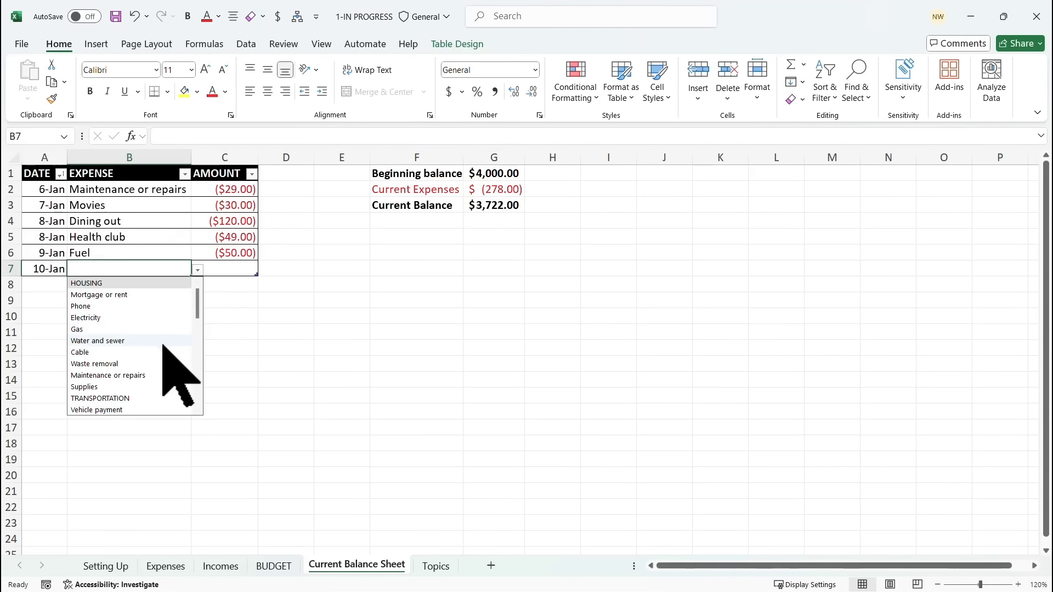
pyautogui.click(101, 388)
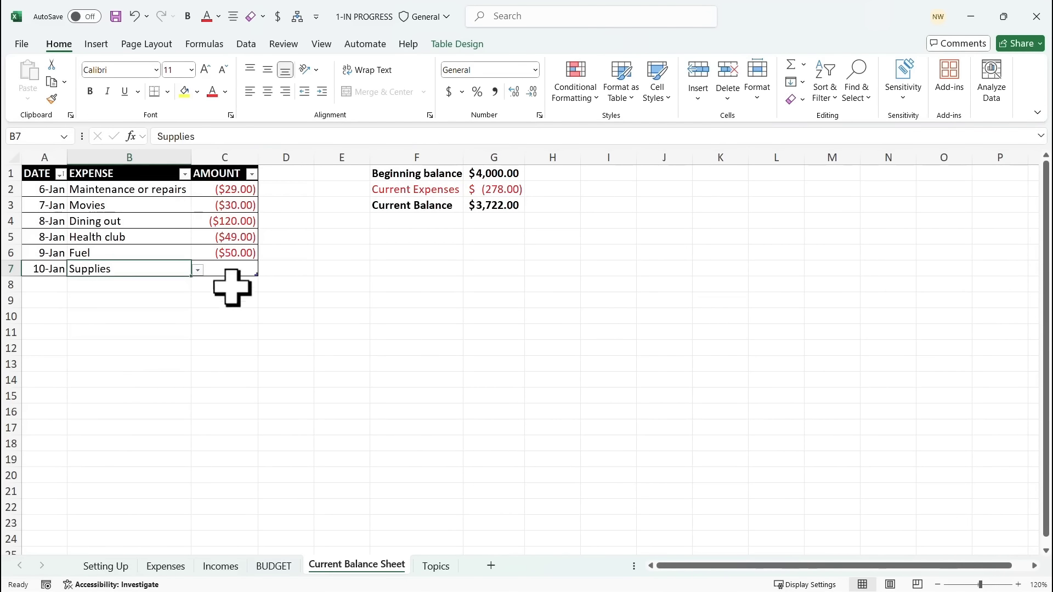
pyautogui.click(228, 265)
pyautogui.write('1')
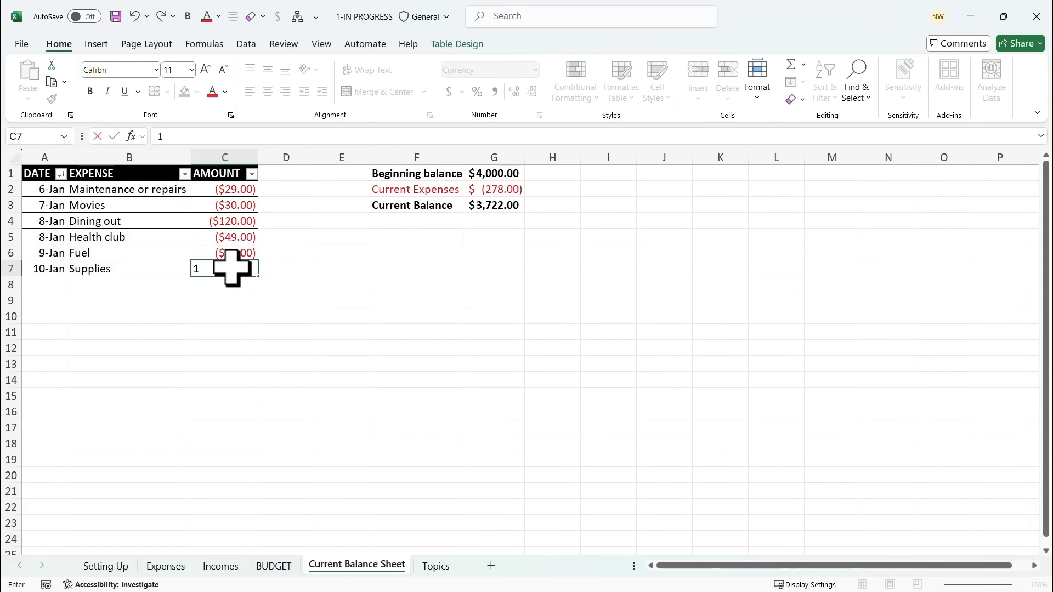
pyautogui.write('00')
pyautogui.press('Return')
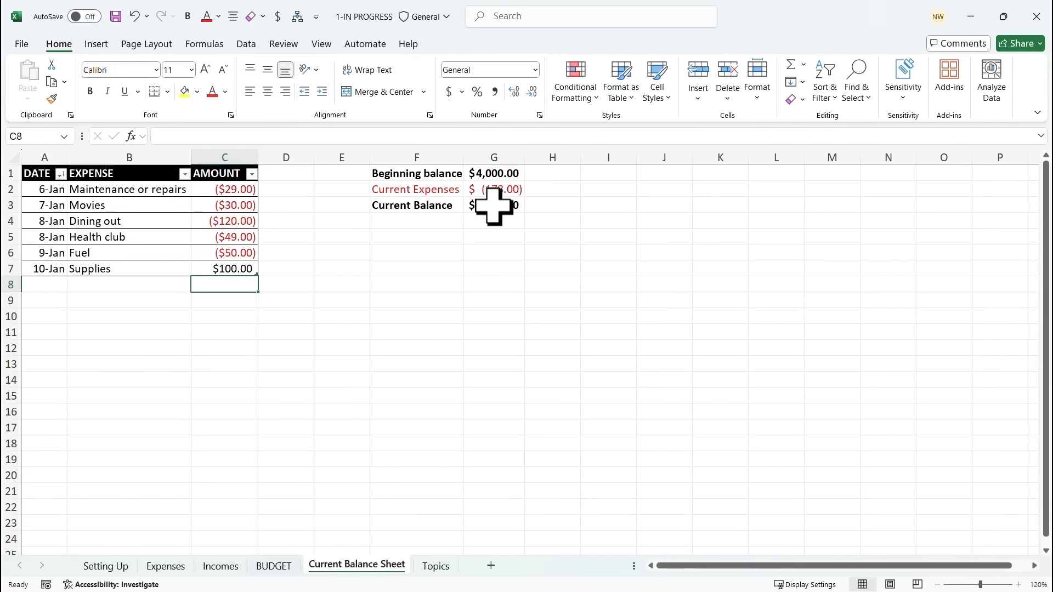
# Set the amount of the 10-Jan Supplies entry to -100.
pyautogui.click(235, 265)
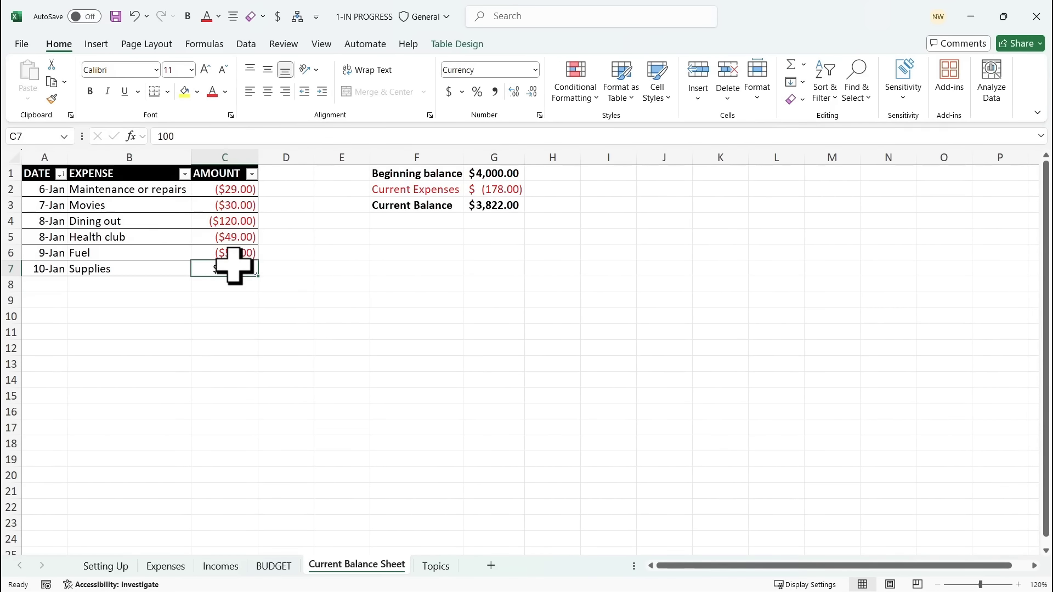
pyautogui.write('-')
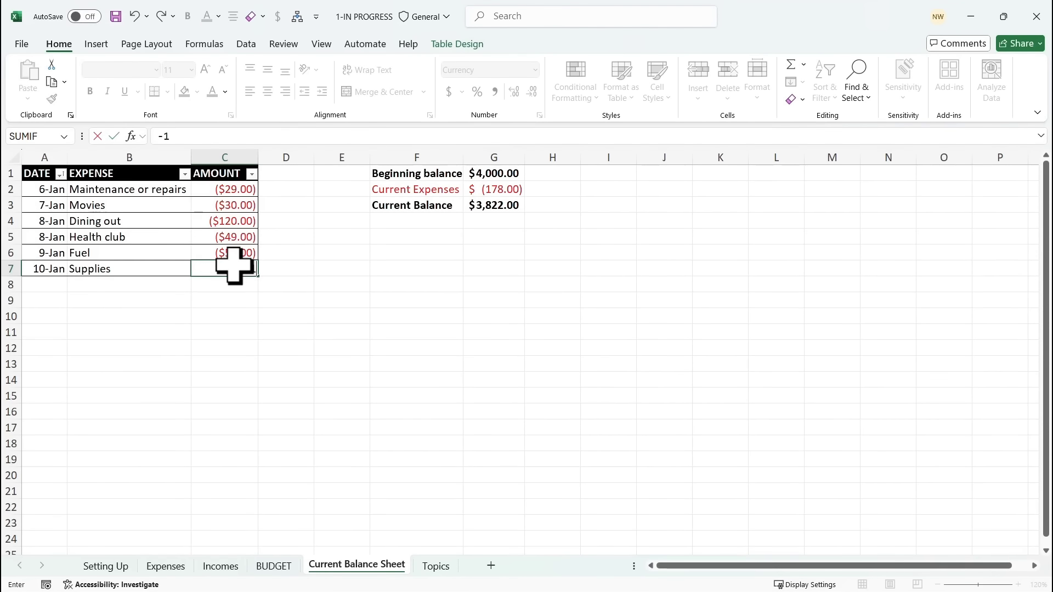
pyautogui.write('100')
pyautogui.press('Return')
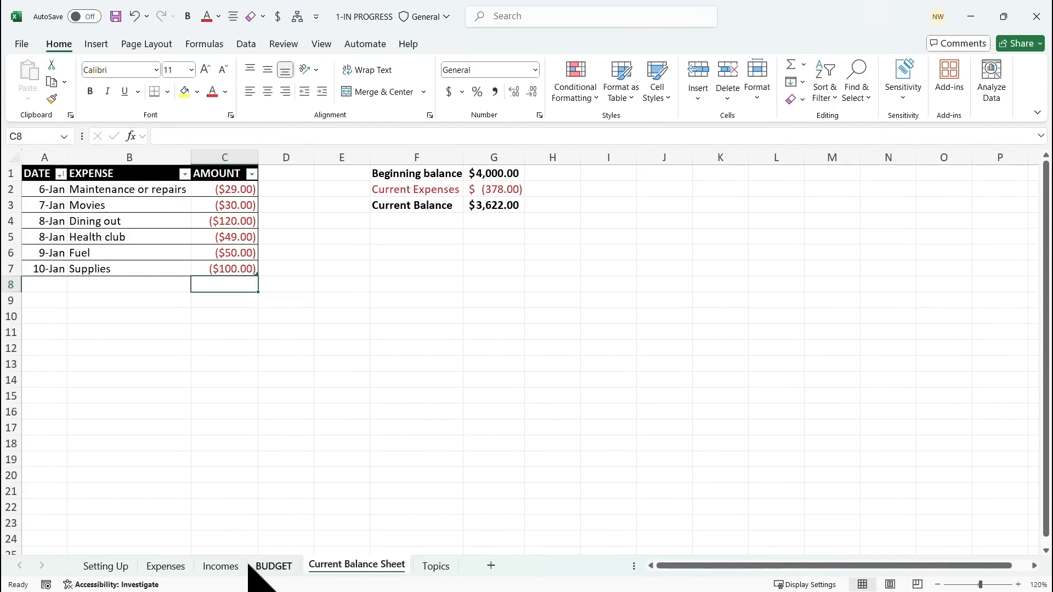
# Switch to the 1-Setting Up workbook and review its Setting Up, Income and Expenses sheets.
pyautogui.click(195, 207)
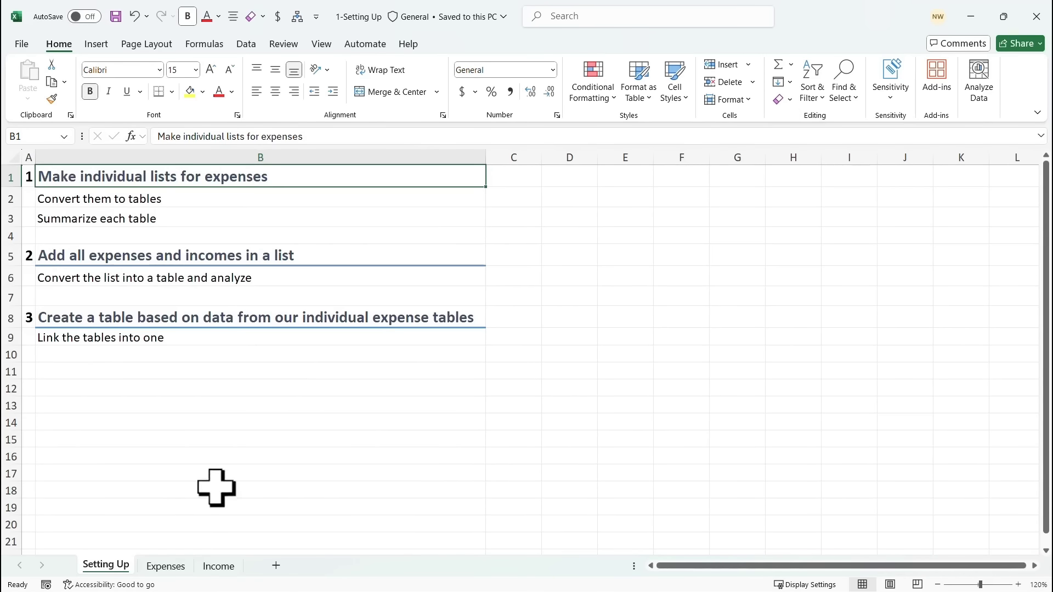
pyautogui.click(176, 565)
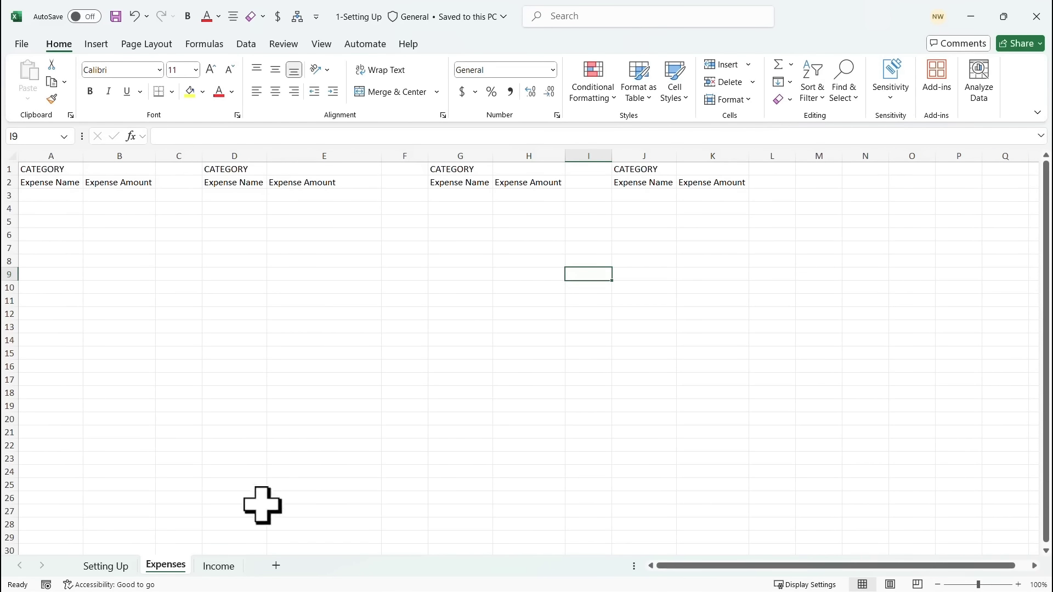
pyautogui.click(219, 565)
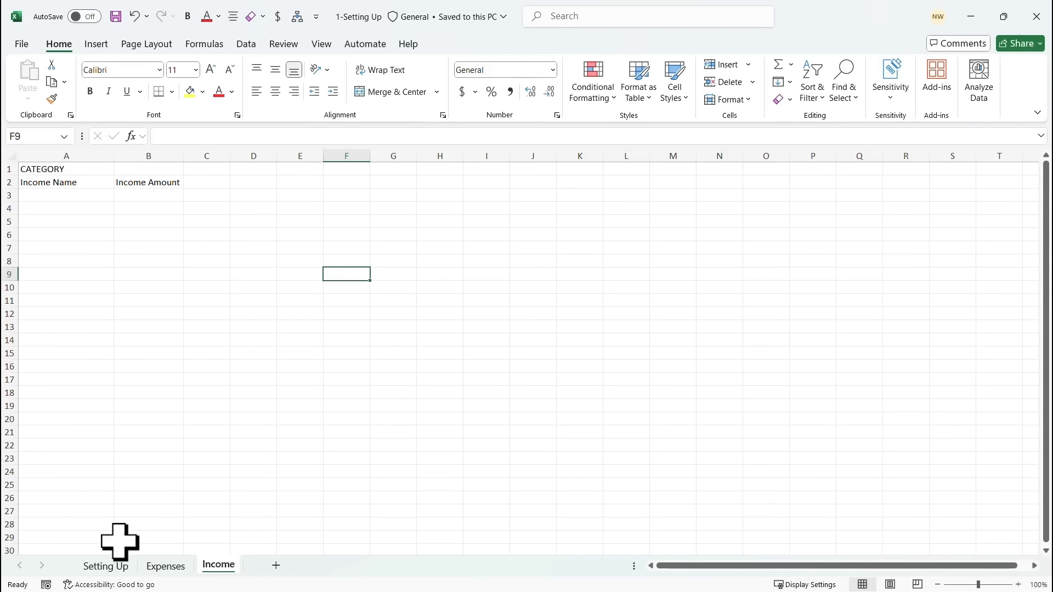
pyautogui.click(117, 565)
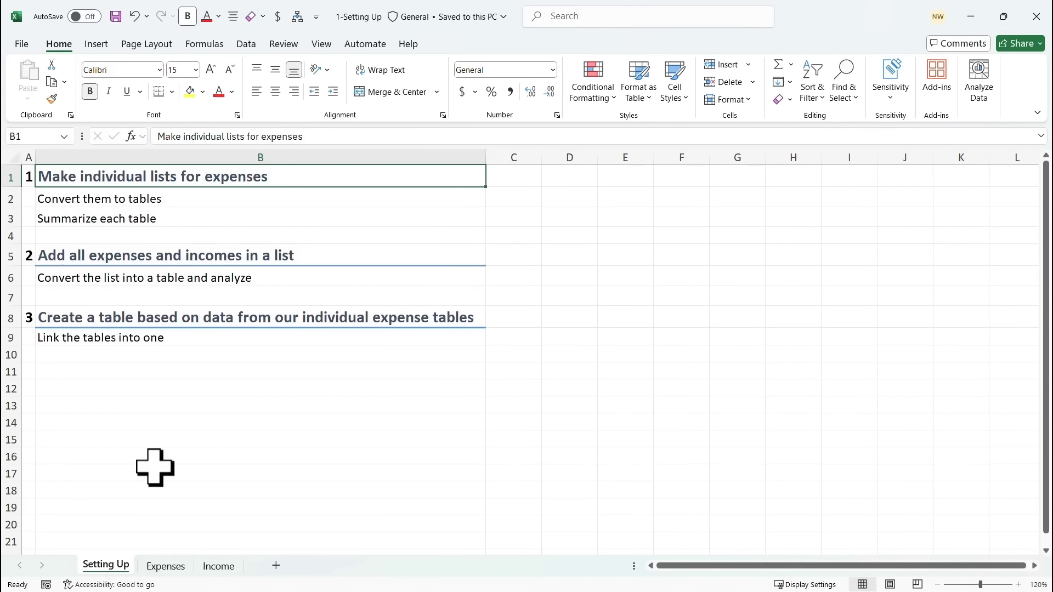
pyautogui.click(174, 568)
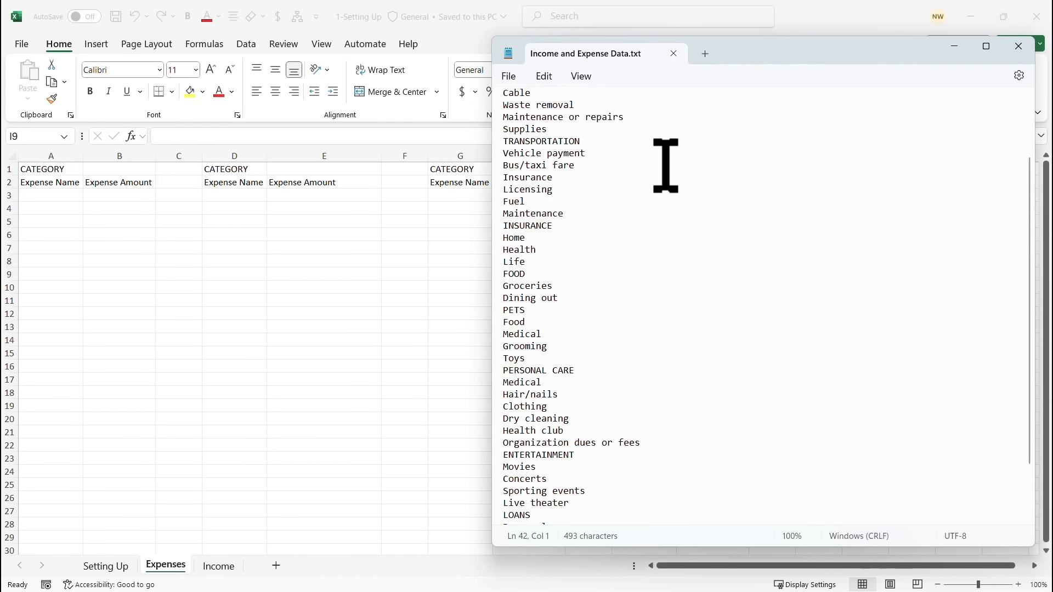
# Examine the expense categories and their items in the Income and Expense Data text file, from HOUSING down to LOANS.
pyautogui.scroll(3, 670, 188)
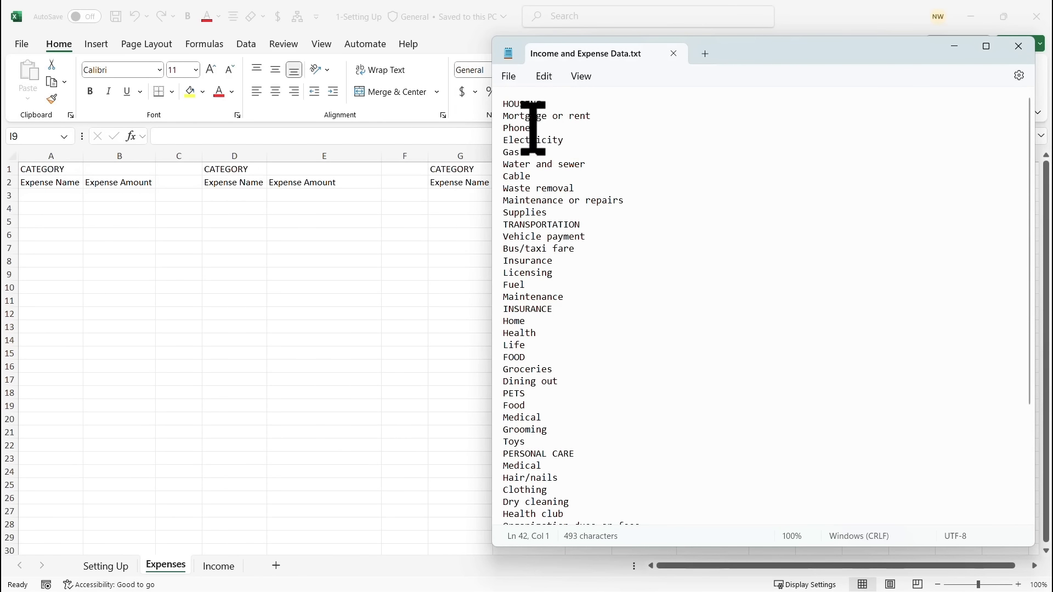
pyautogui.moveTo(503, 104); pyautogui.dragTo(602, 208)
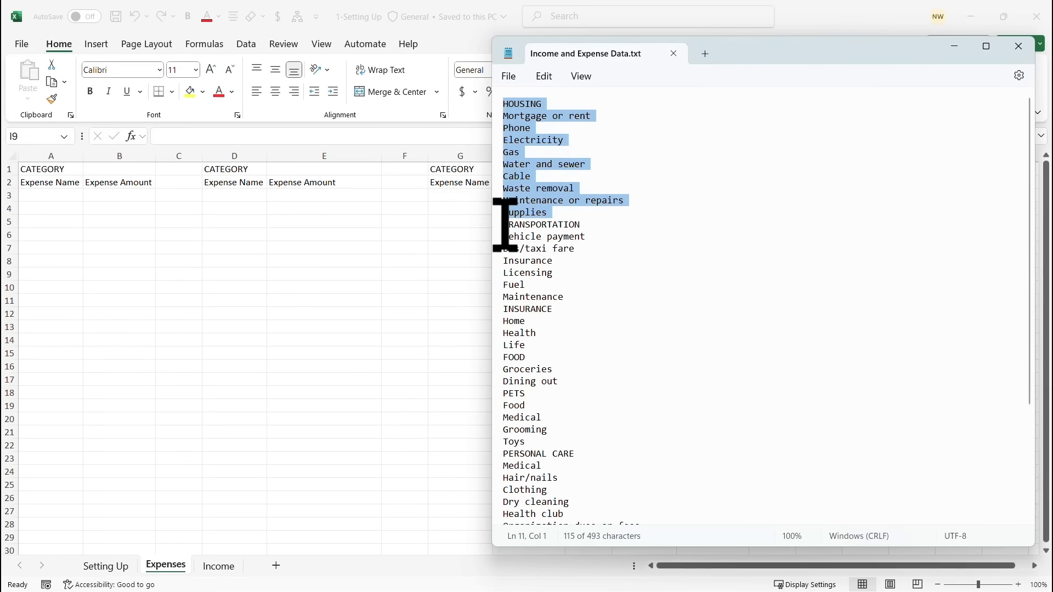
pyautogui.moveTo(505, 224); pyautogui.dragTo(565, 298)
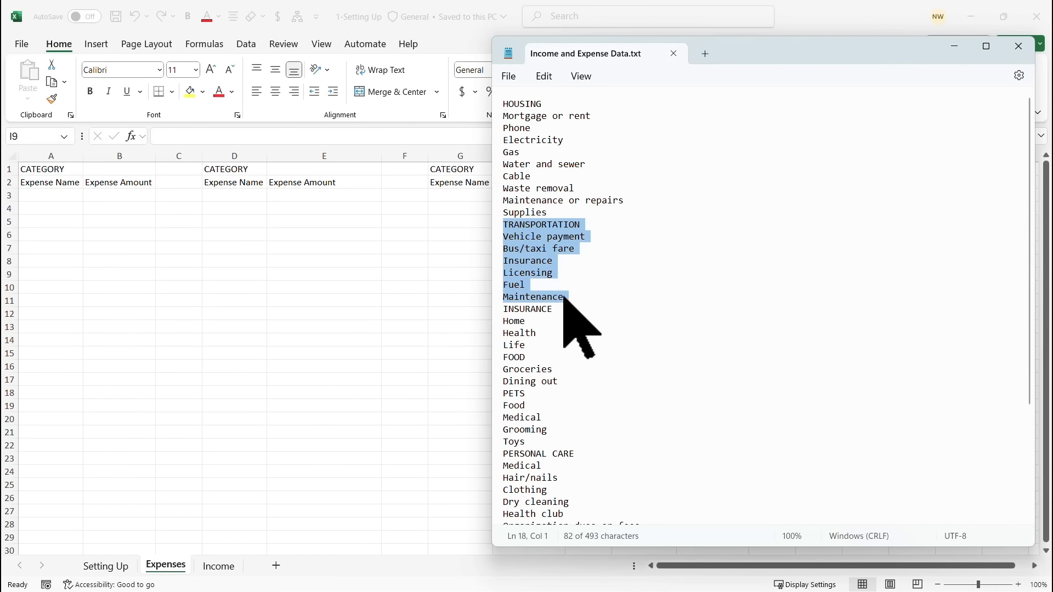
pyautogui.scroll(-4, 578, 307)
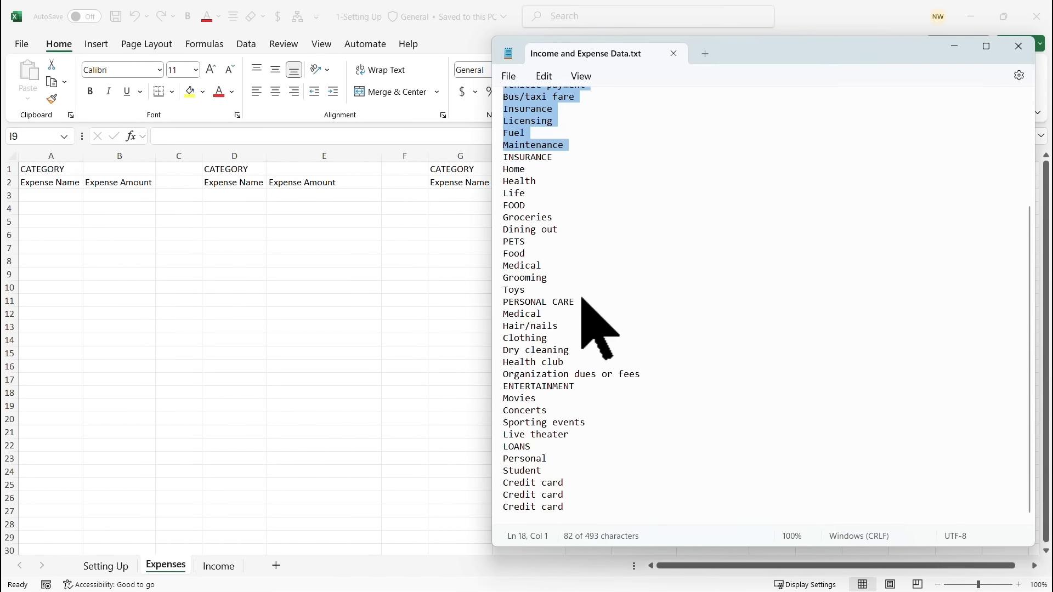
pyautogui.scroll(4, 583, 298)
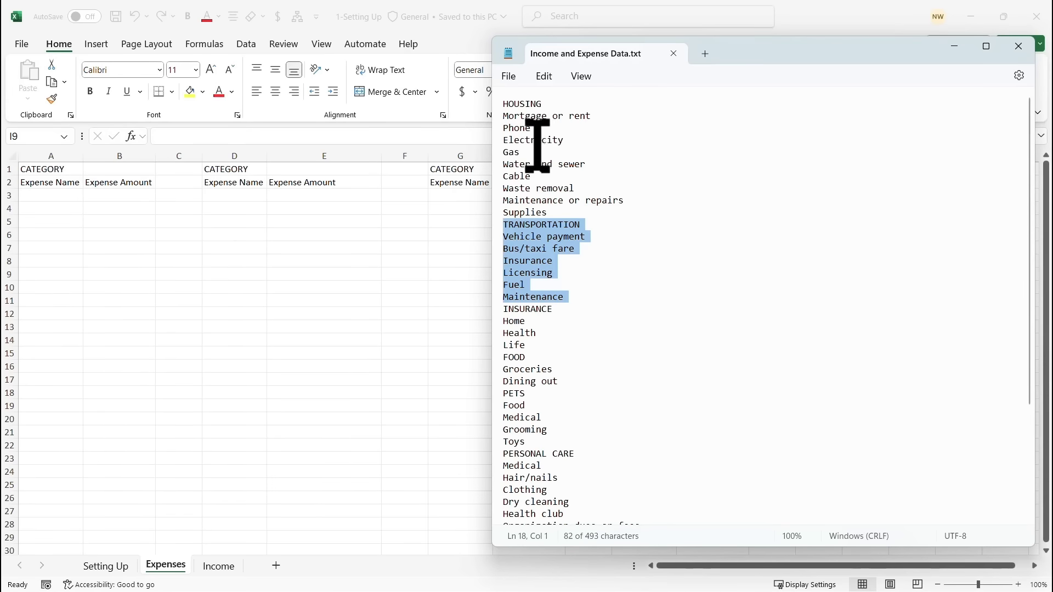
pyautogui.tripleClick(508, 116)
pyautogui.click(569, 164)
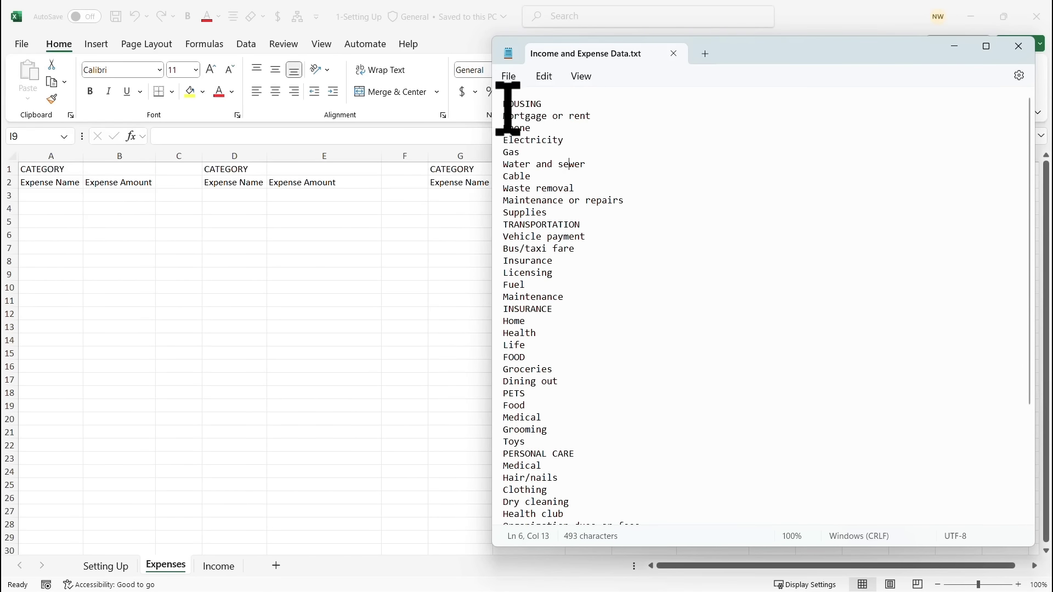
# Copy the housing expenses, Mortgage or rent through Supplies, from the text file into the Expenses sheet starting at A3.
pyautogui.moveTo(503, 116); pyautogui.dragTo(576, 212)
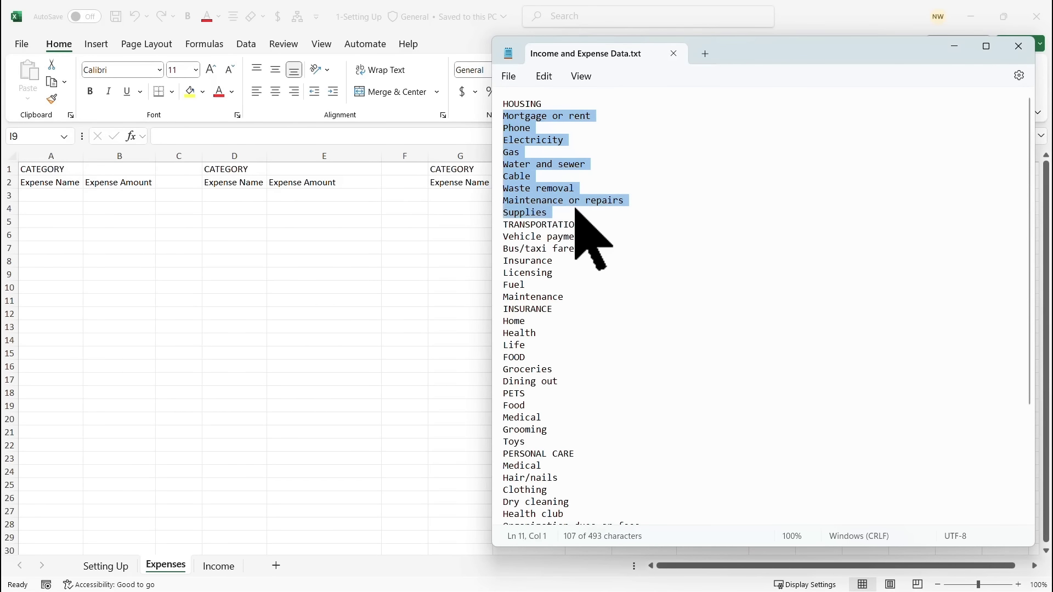
pyautogui.rightClick(535, 197)
pyautogui.click(572, 262)
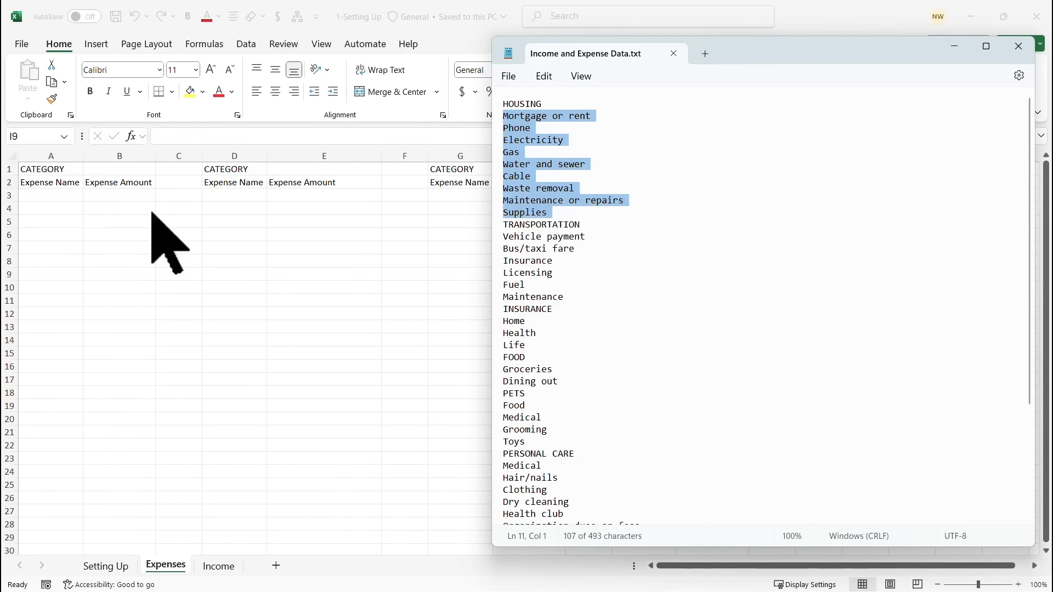
pyautogui.click(70, 201)
pyautogui.click(63, 196)
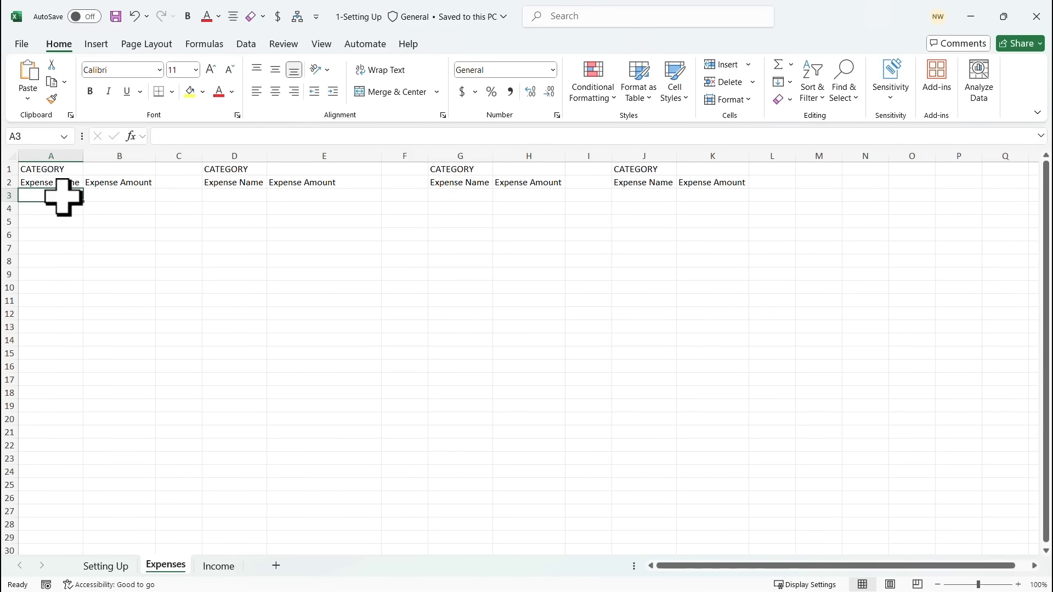
pyautogui.rightClick(63, 197)
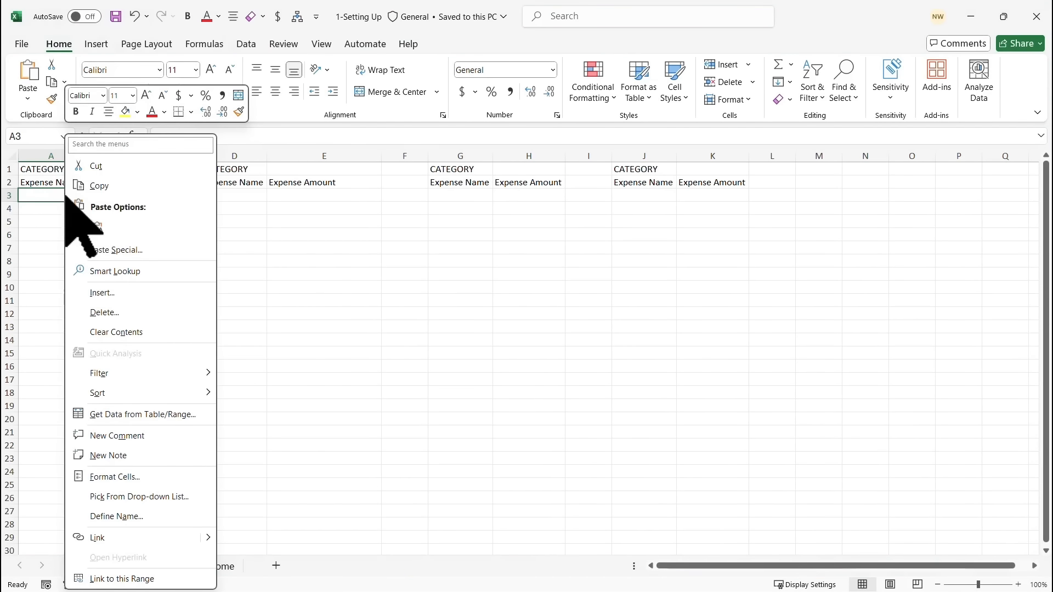
pyautogui.click(94, 230)
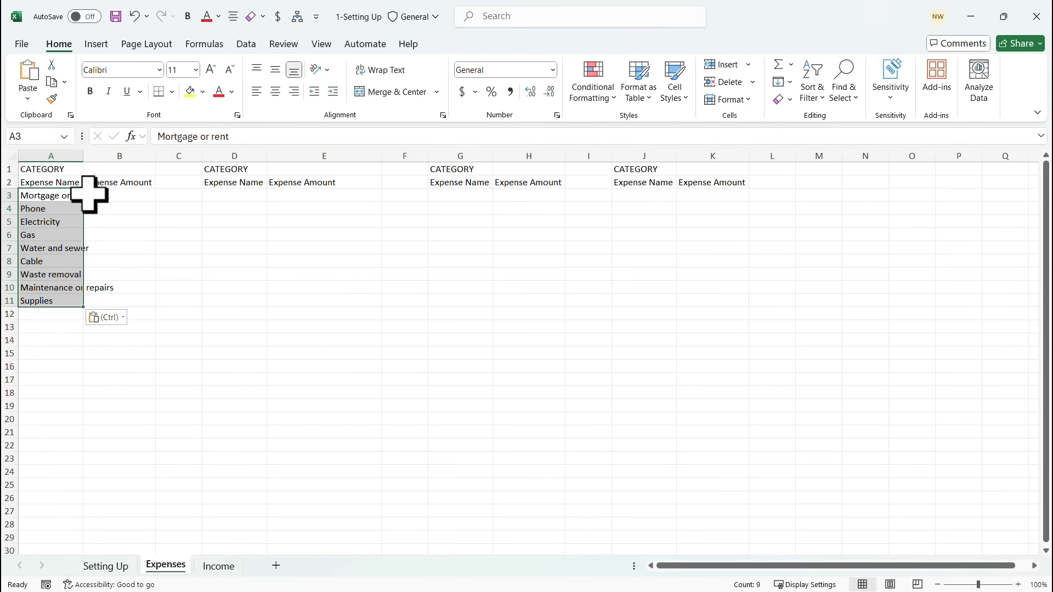
# Replace the category heading in A1 with HOUSING and fit column A's width to its contents.
pyautogui.click(64, 171)
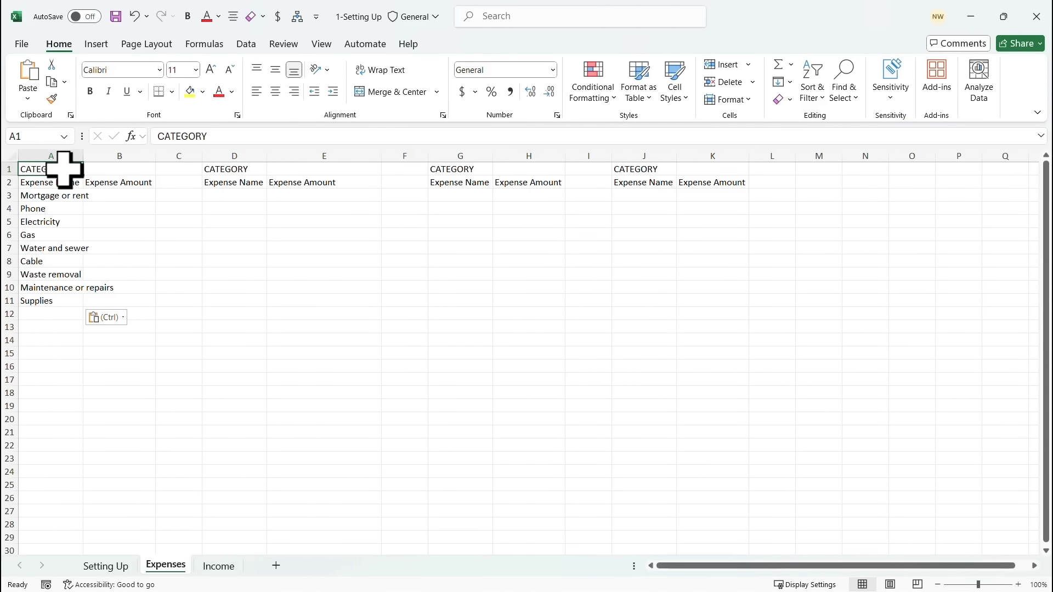
pyautogui.write('HO')
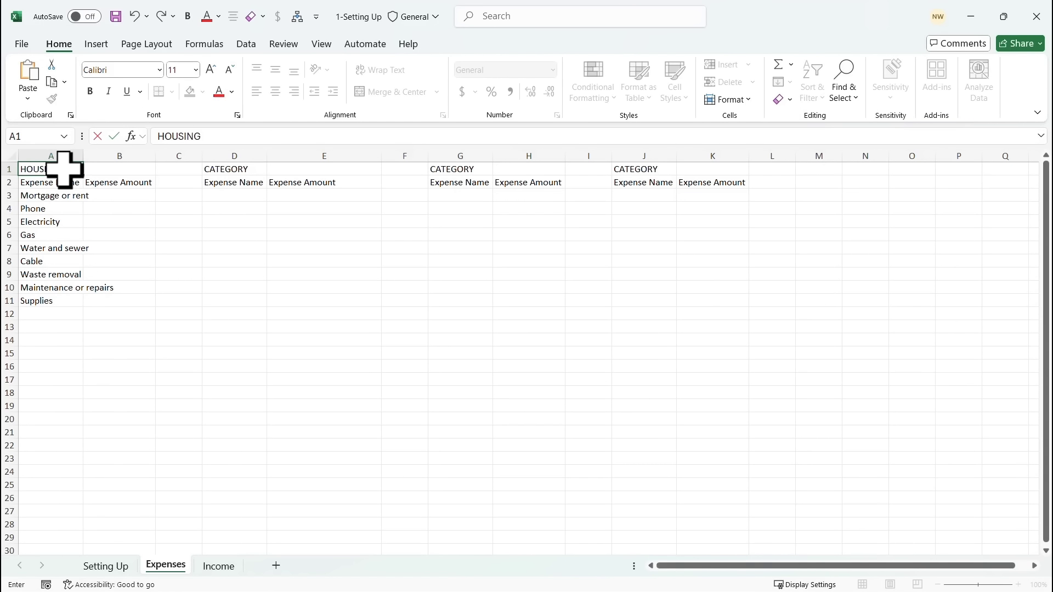
pyautogui.write('USING')
pyautogui.click(147, 218)
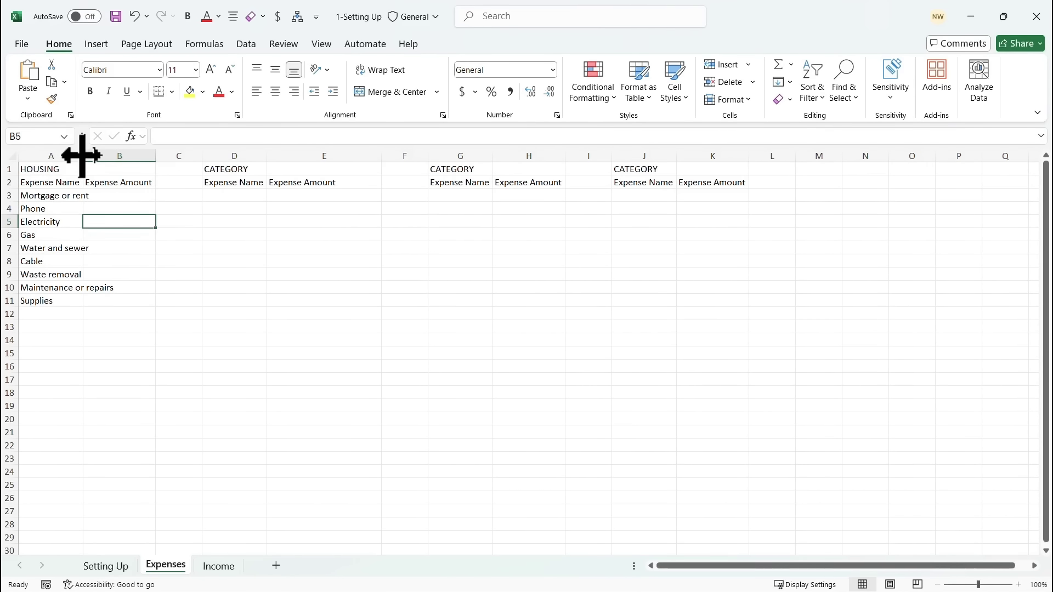
pyautogui.doubleClick(82, 156)
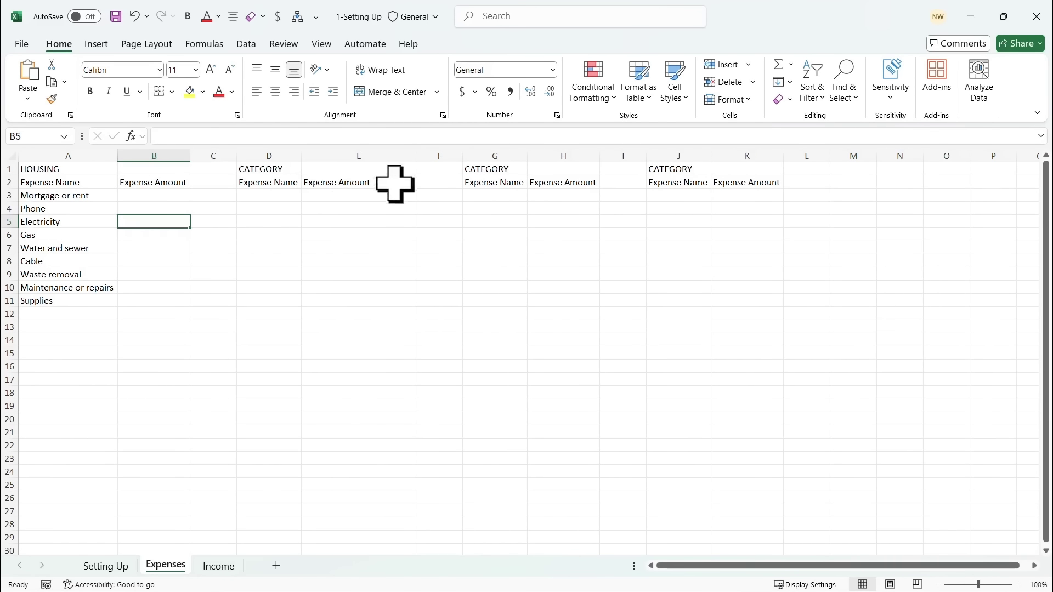
# Copy the transportation expenses, Vehicle payment through Maintenance, from the text file to D3 and fit column D's width to them.
pyautogui.hotkey('alt', 'Tab')
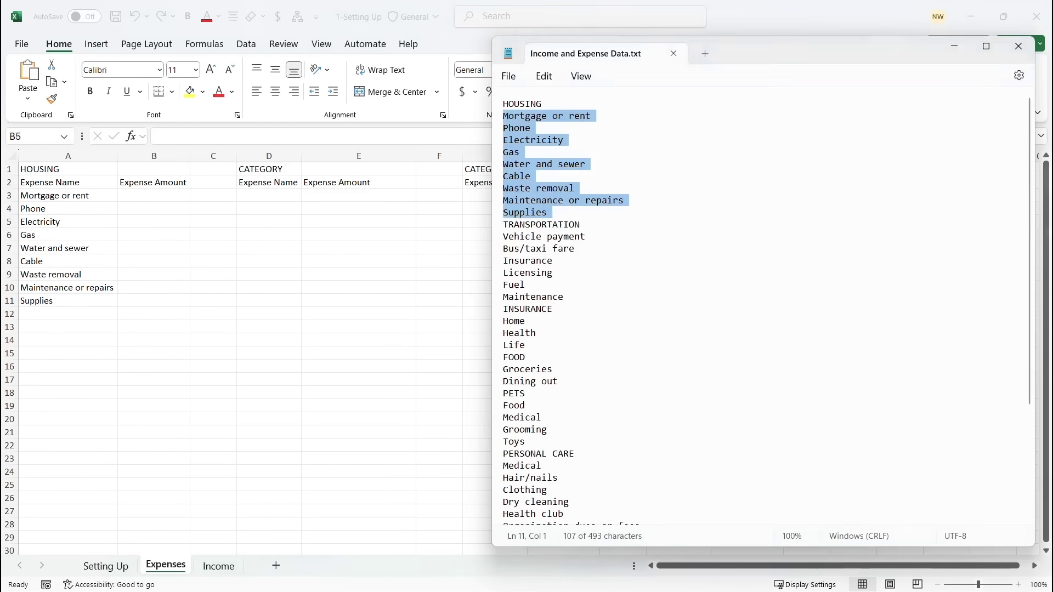
pyautogui.click(615, 261)
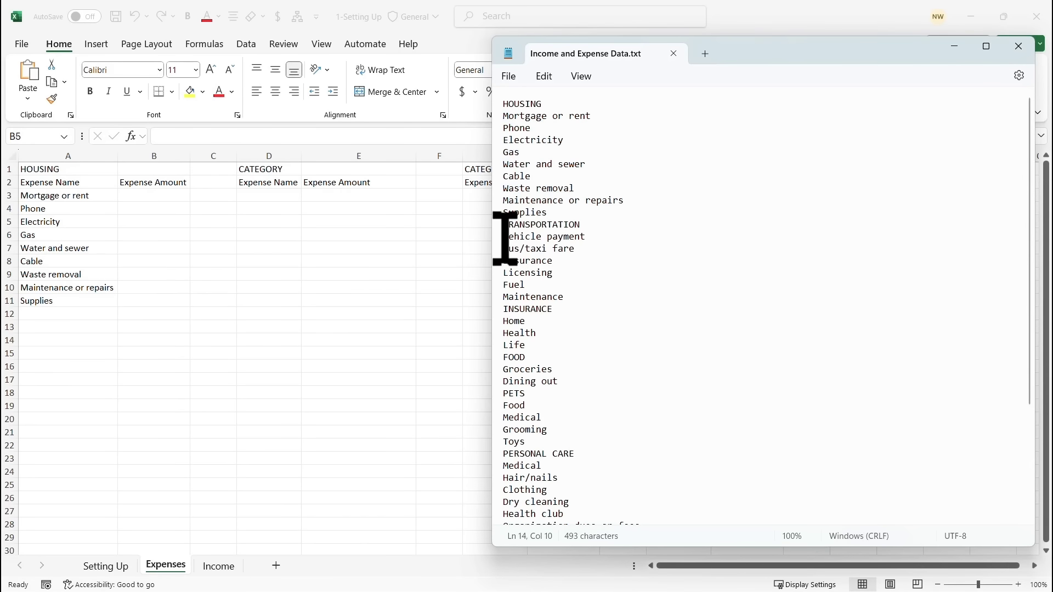
pyautogui.moveTo(504, 239); pyautogui.dragTo(557, 297)
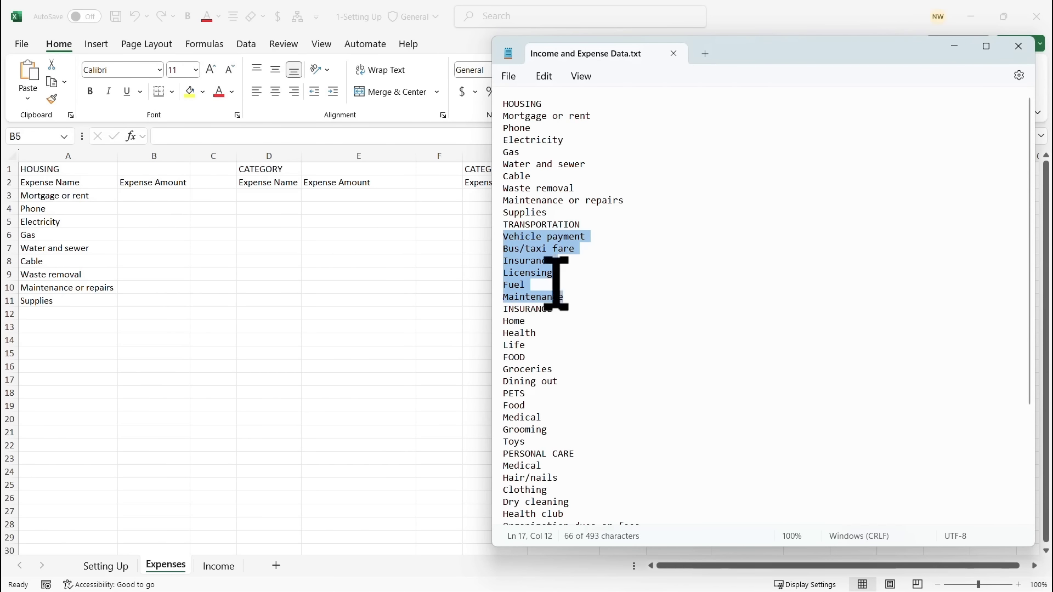
pyautogui.rightClick(542, 259)
pyautogui.click(591, 329)
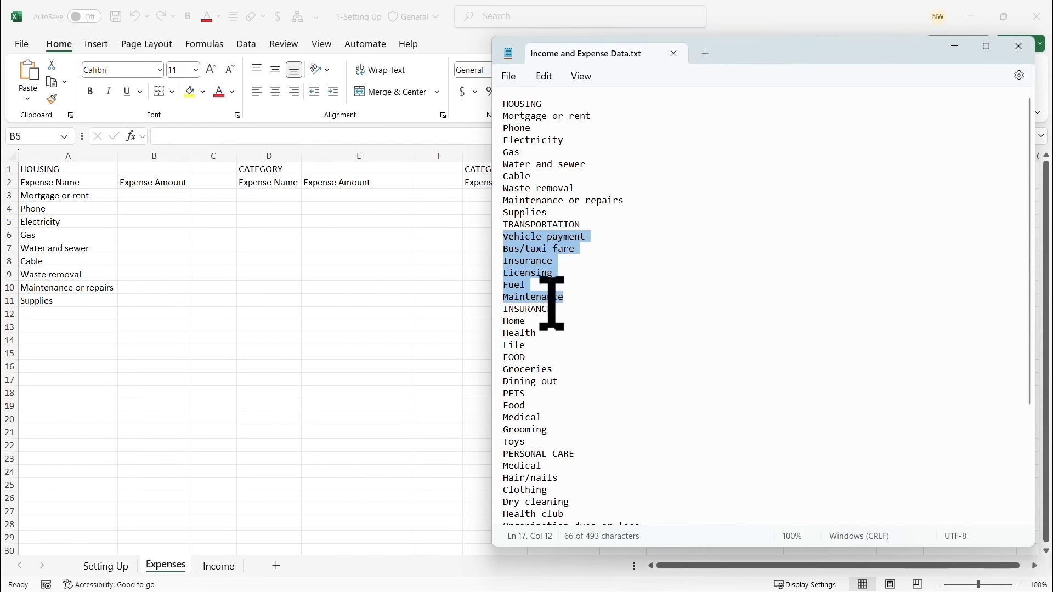
pyautogui.click(275, 196)
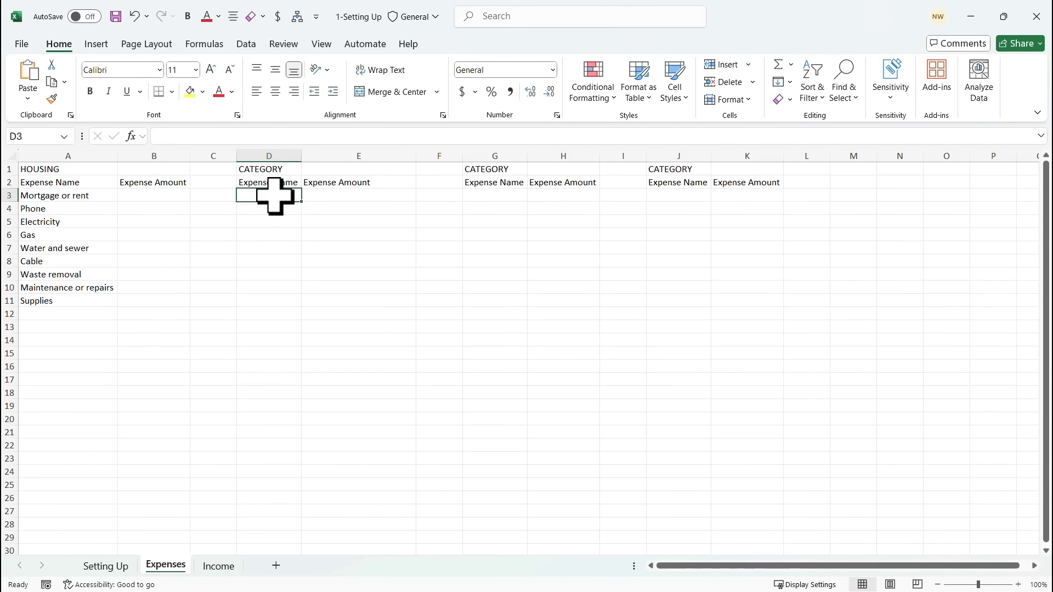
pyautogui.hotkey('ctrl', 'v')
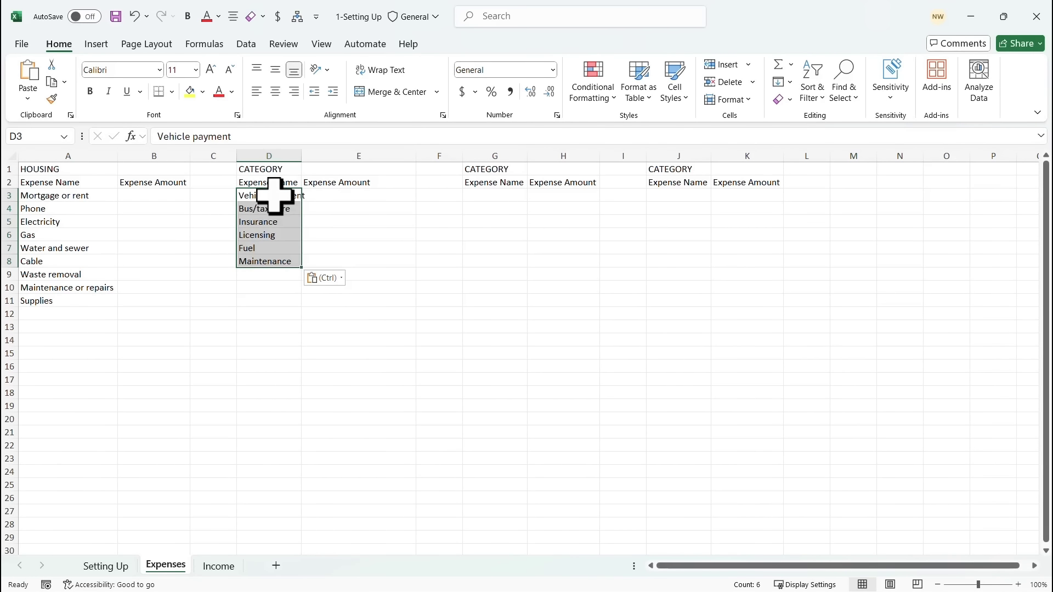
pyautogui.doubleClick(301, 157)
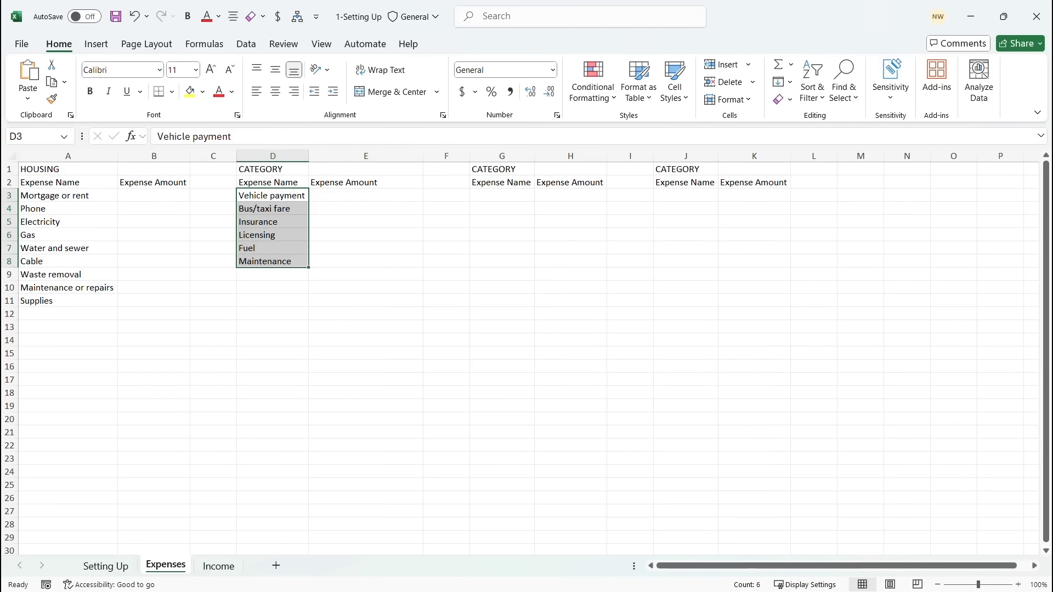
# Copy the FOOD heading with its Groceries and Dining out items from the text file into the third category's list at G3.
pyautogui.hotkey('alt', 'Tab')
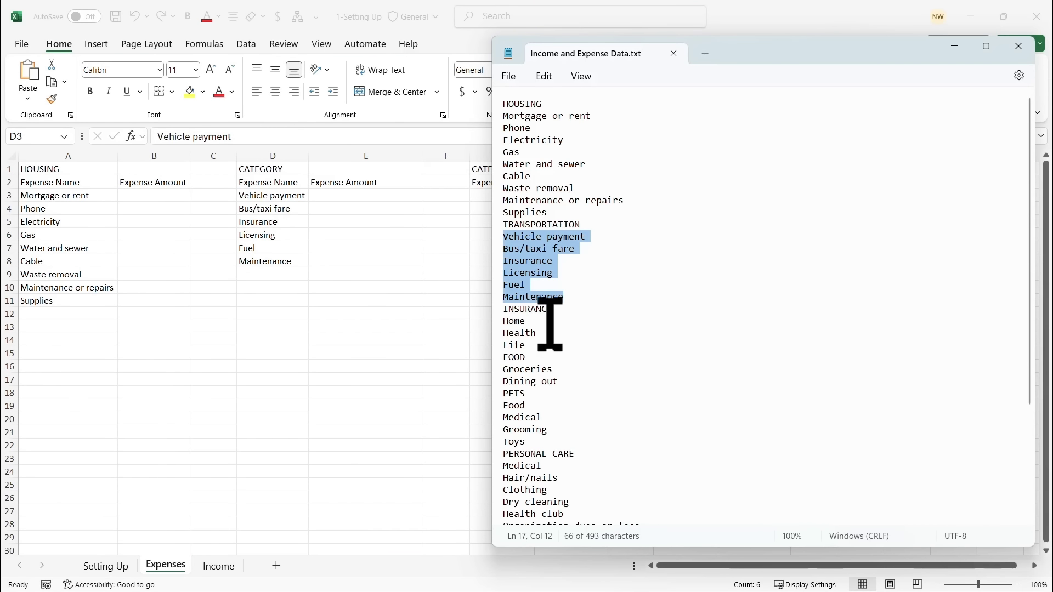
pyautogui.click(554, 346)
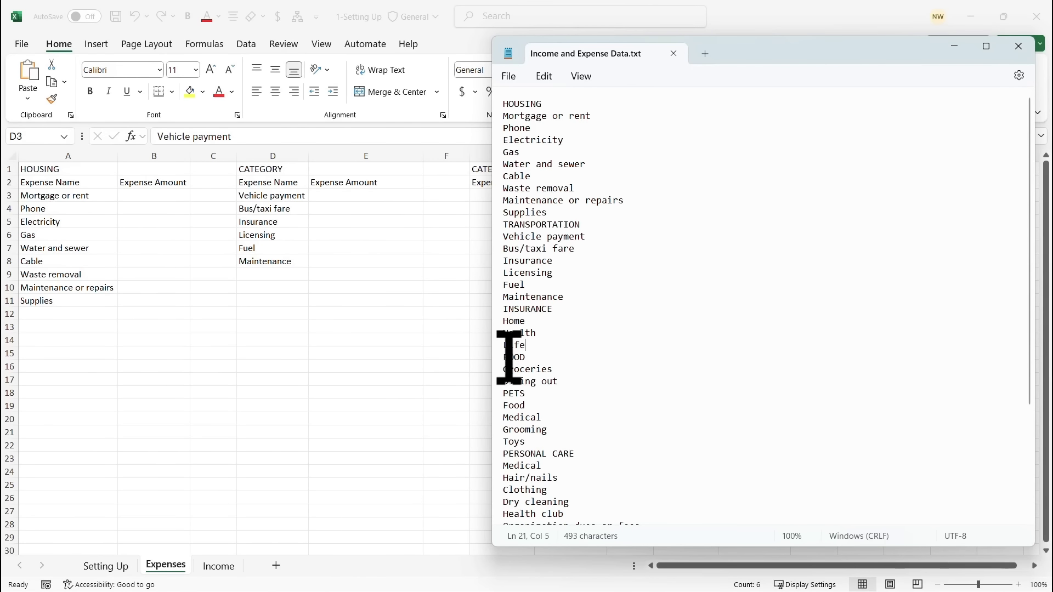
pyautogui.moveTo(503, 357); pyautogui.dragTo(544, 375)
pyautogui.rightClick(528, 373)
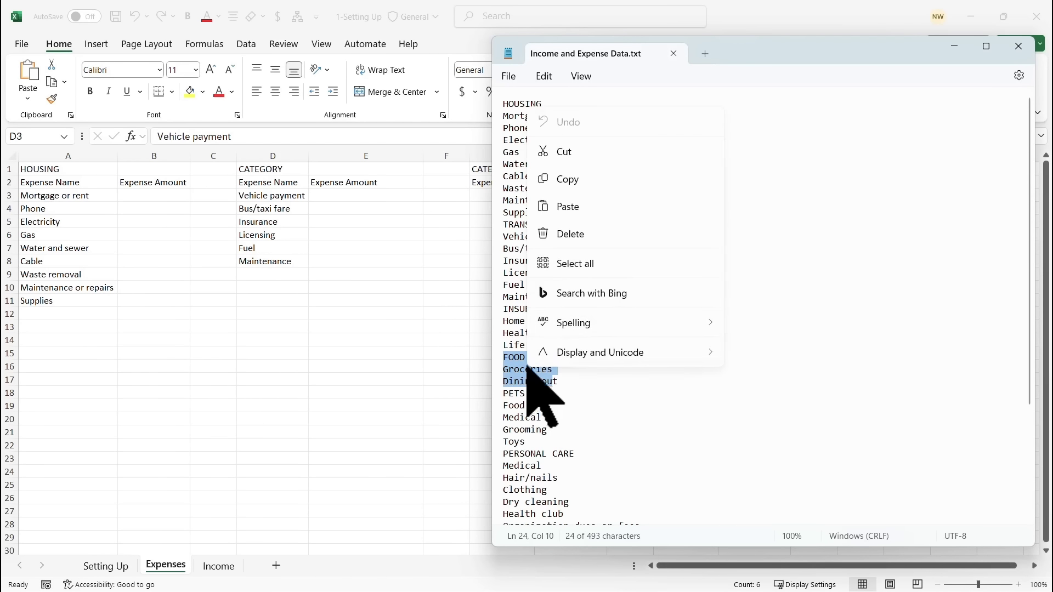
pyautogui.click(554, 180)
pyautogui.hotkey('alt', 'Tab')
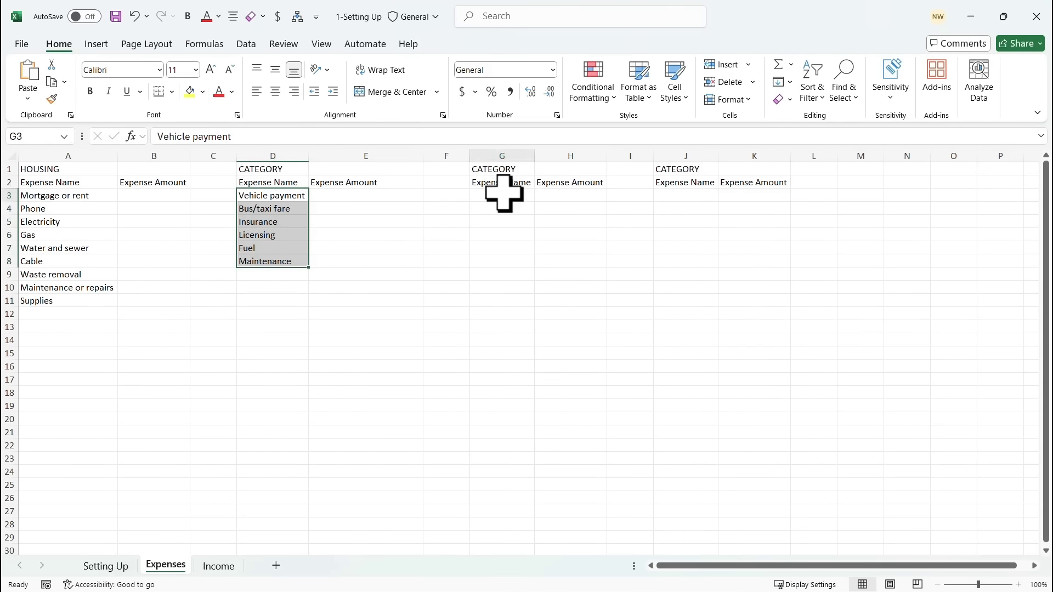
pyautogui.click(503, 195)
pyautogui.hotkey('ctrl', 'v')
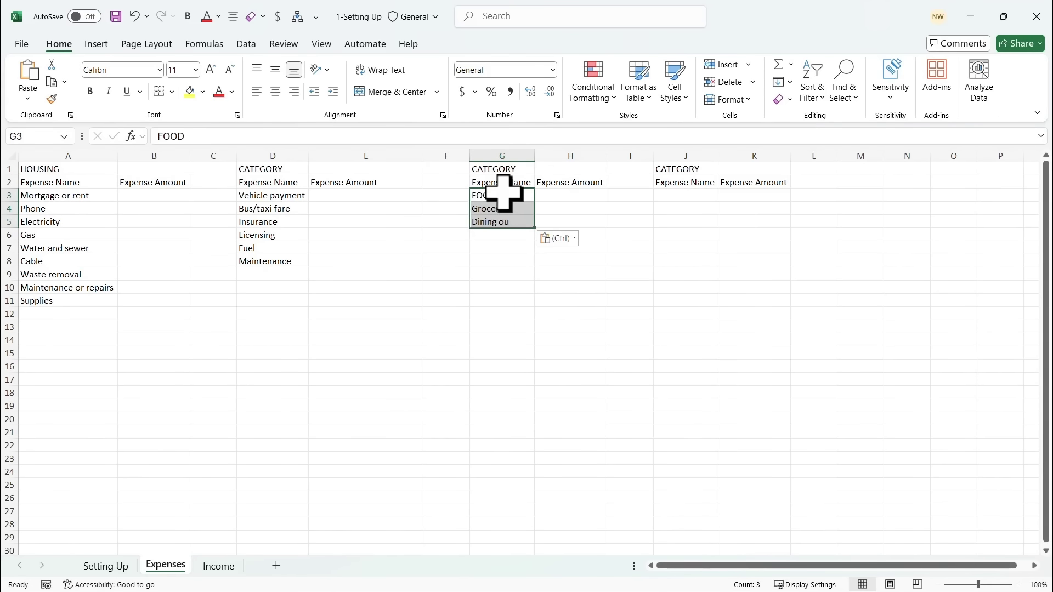
# Copy the personal care expenses, Medical through Organization dues or fees, from the text file into the fourth category's list at J3.
pyautogui.click(673, 196)
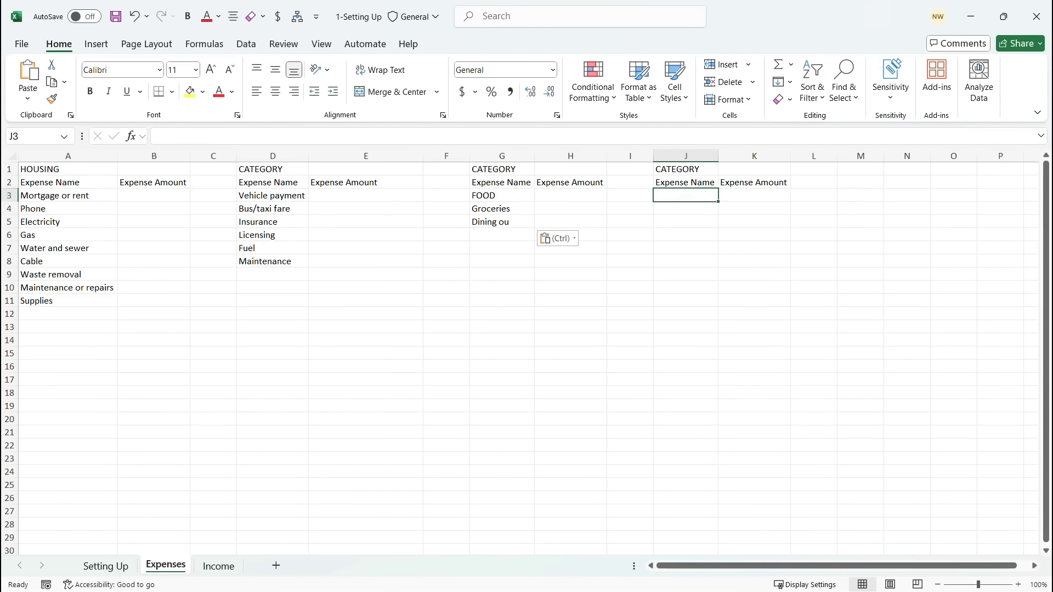
pyautogui.hotkey('alt', 'Tab')
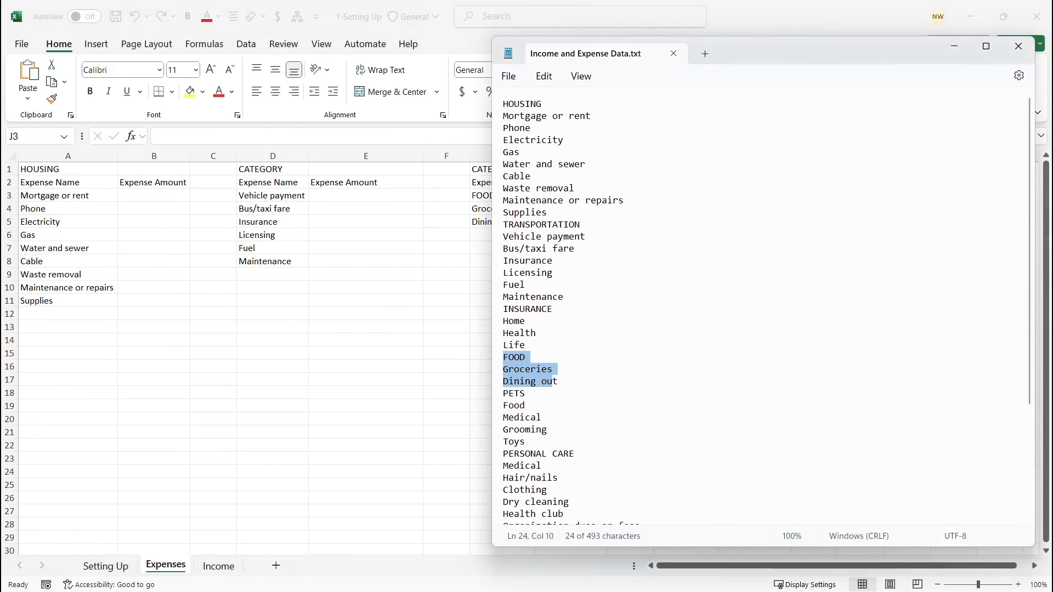
pyautogui.click(596, 382)
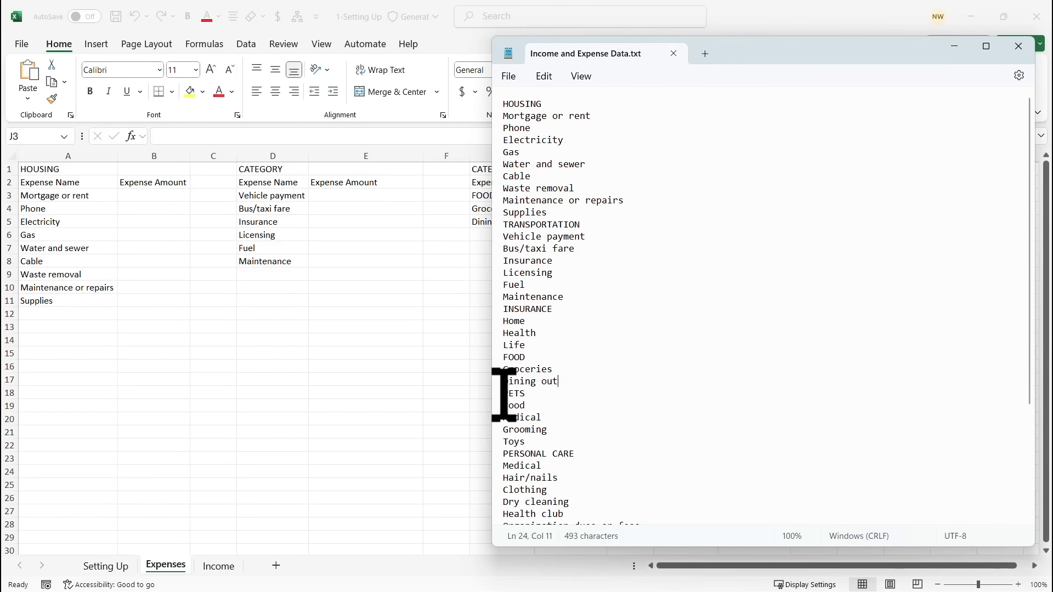
pyautogui.scroll(-4, 587, 347)
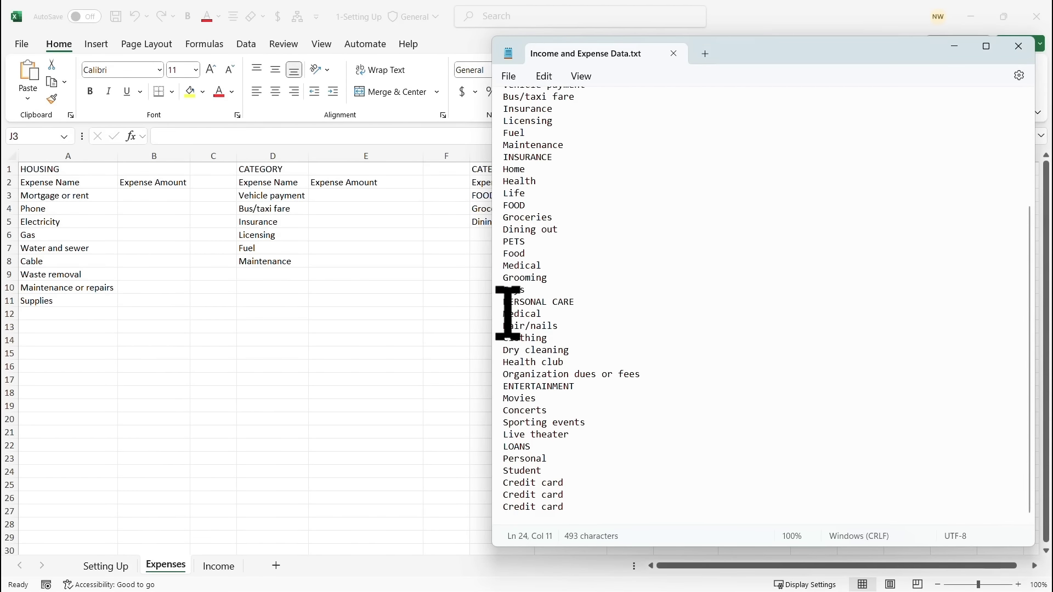
pyautogui.moveTo(503, 313); pyautogui.dragTo(640, 376)
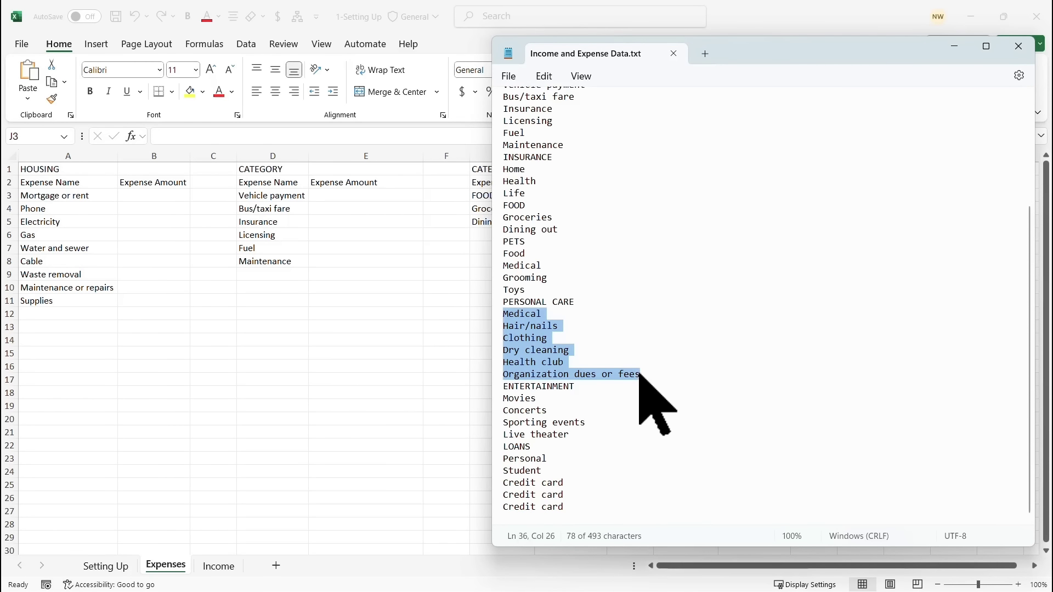
pyautogui.rightClick(527, 333)
pyautogui.click(579, 403)
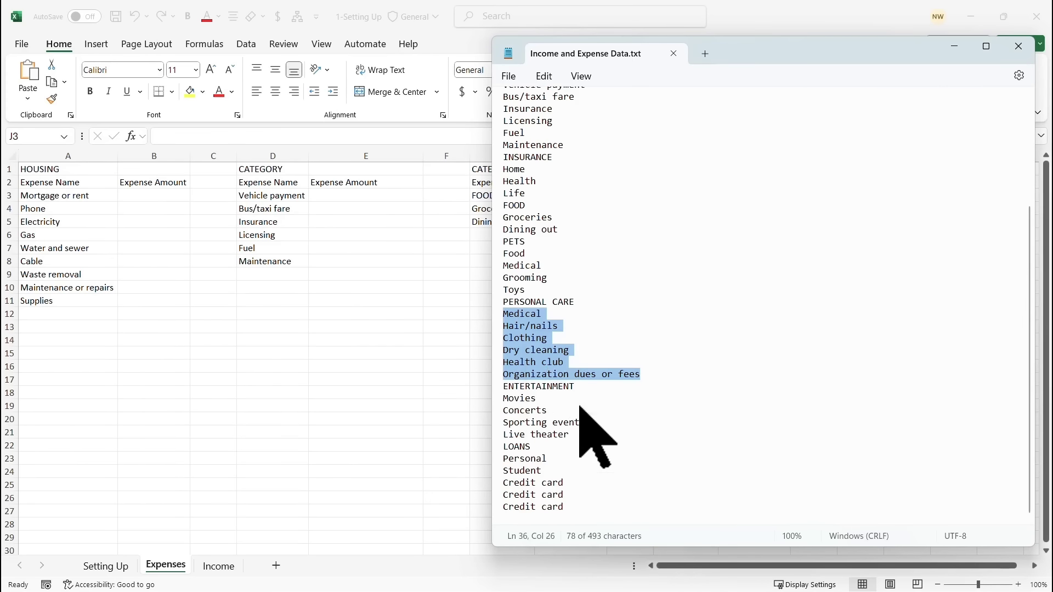
pyautogui.hotkey('alt', 'Tab')
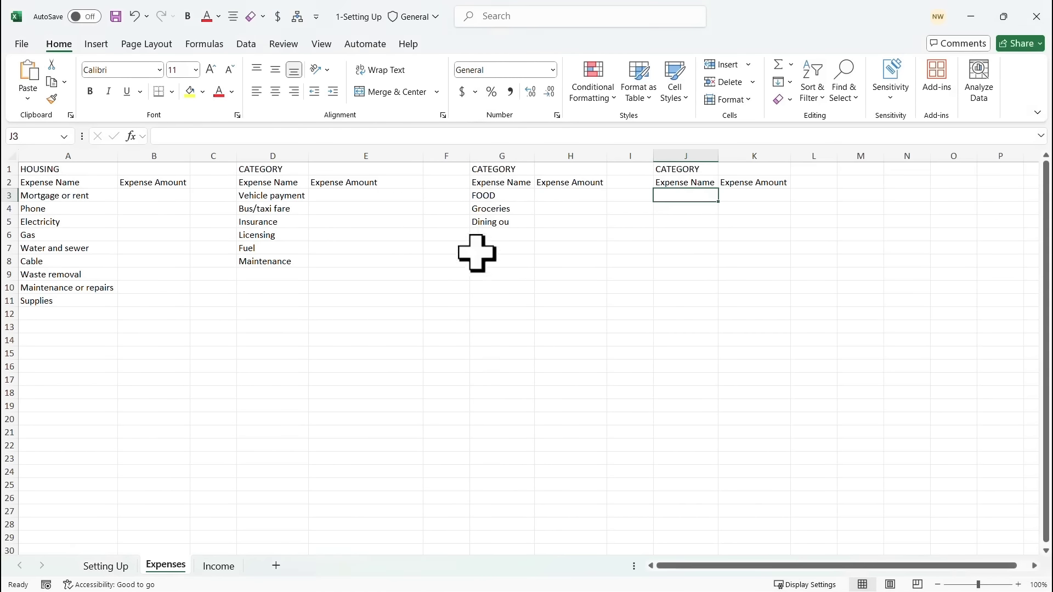
pyautogui.hotkey('ctrl', 'v')
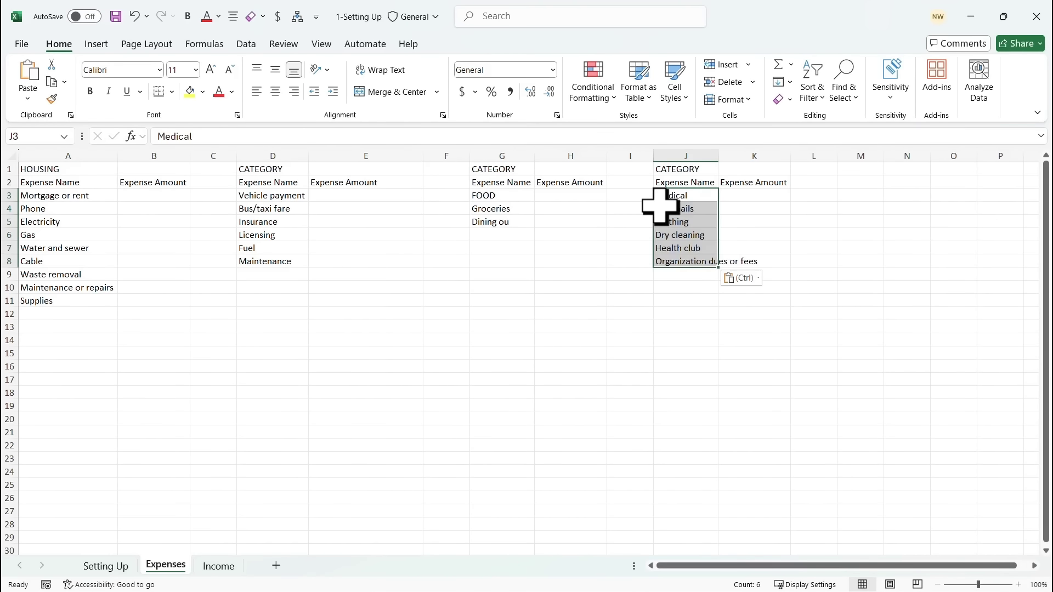
# Fit column J's width to its contents and replace the category heading in D1 with TRANSPORTATION.
pyautogui.doubleClick(719, 156)
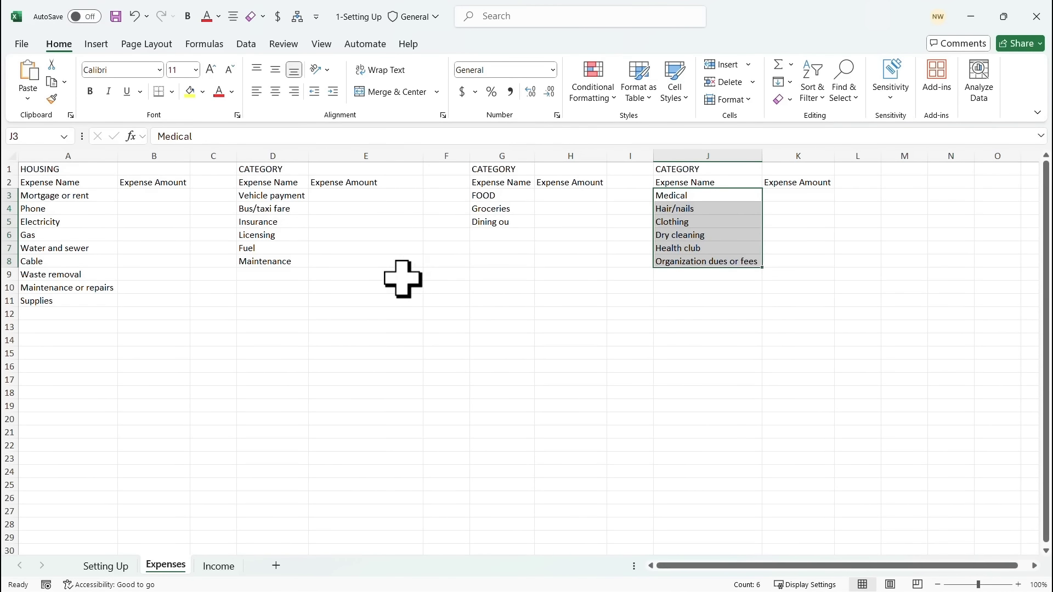
pyautogui.click(280, 170)
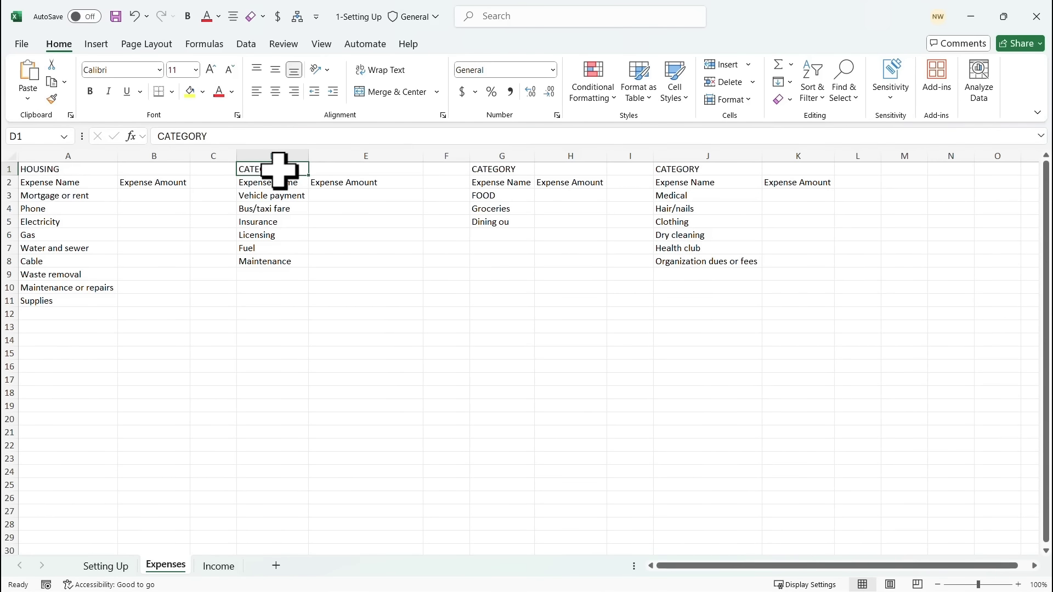
pyautogui.write('TRANSPORTATION')
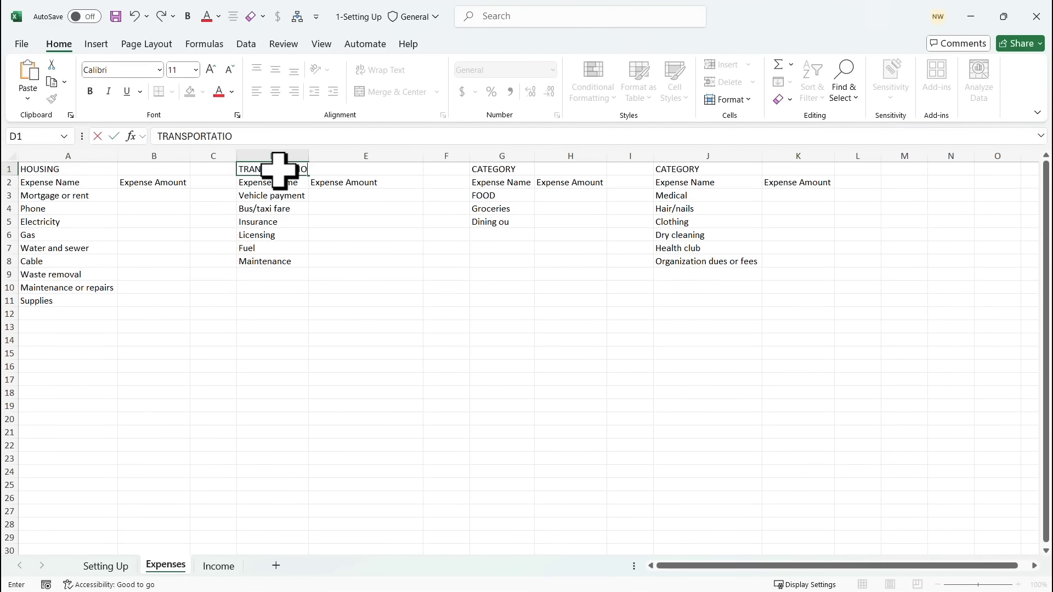
# Replace the category heading in G1 with FOOD and correct the entry in G5 to Dining out.
pyautogui.click(505, 170)
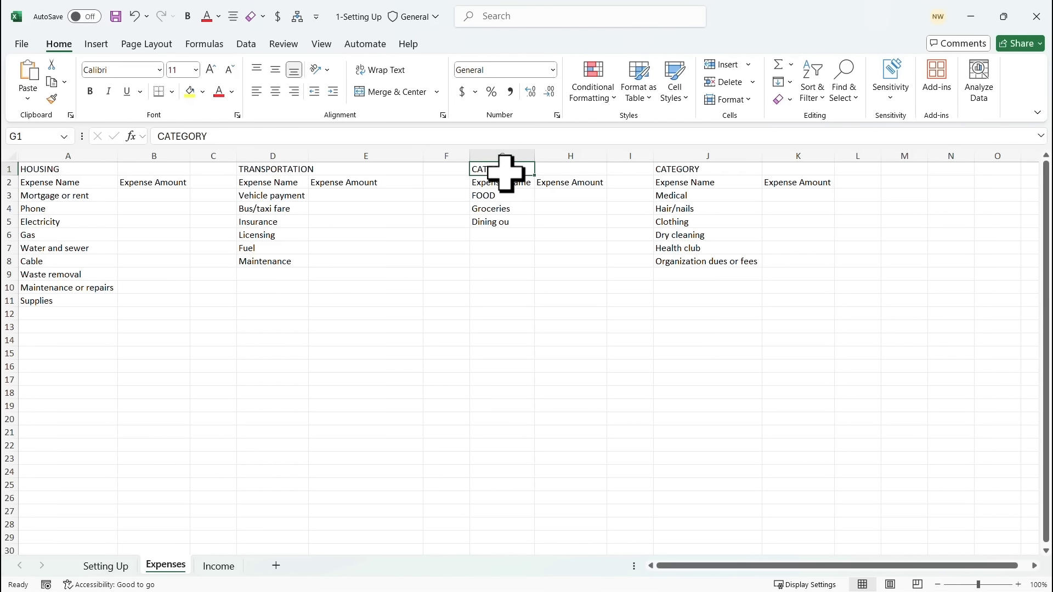
pyautogui.write('FOOD')
pyautogui.click(509, 222)
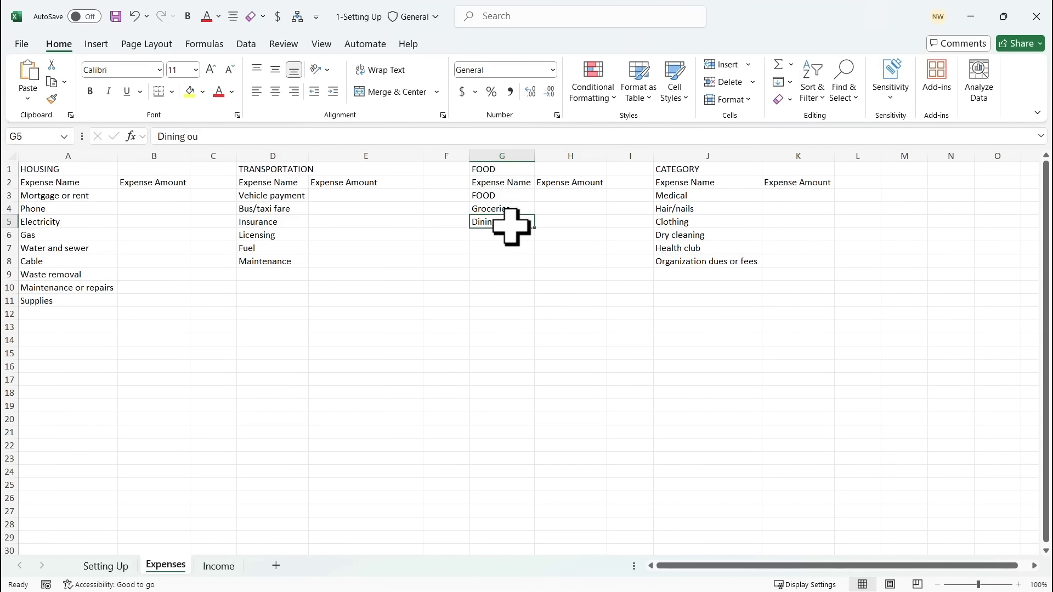
pyautogui.click(224, 136)
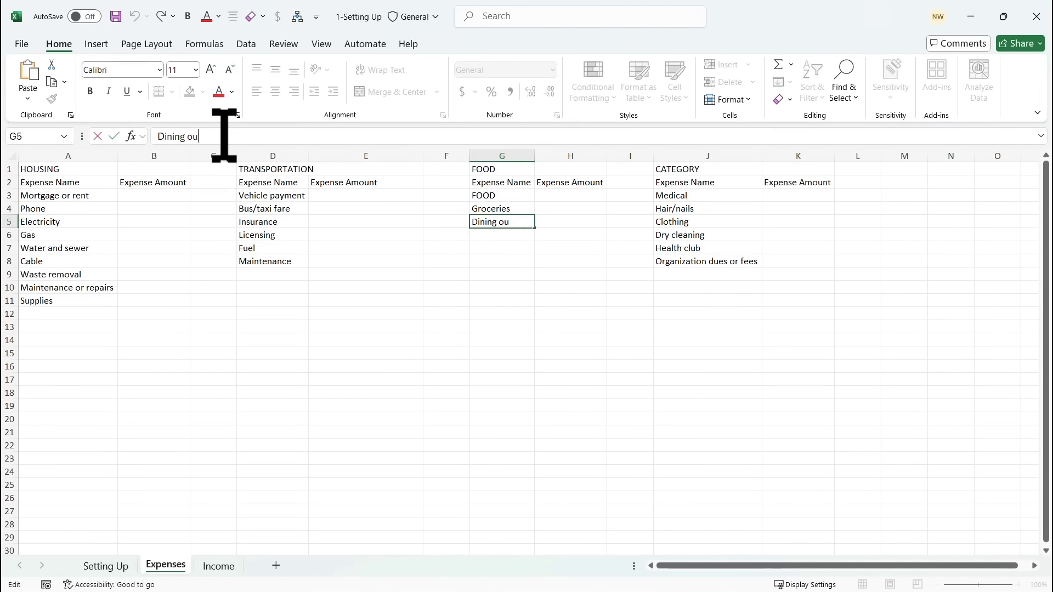
# Replace the category heading in J1 with PERSONAL CARE.
pyautogui.click(701, 171)
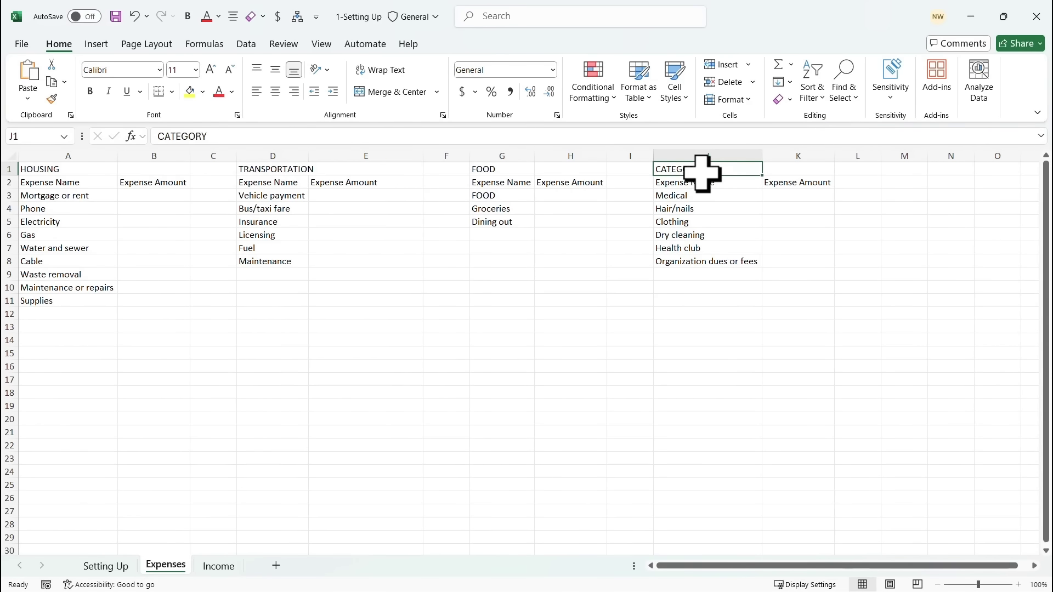
pyautogui.write('PERSONAL CARE')
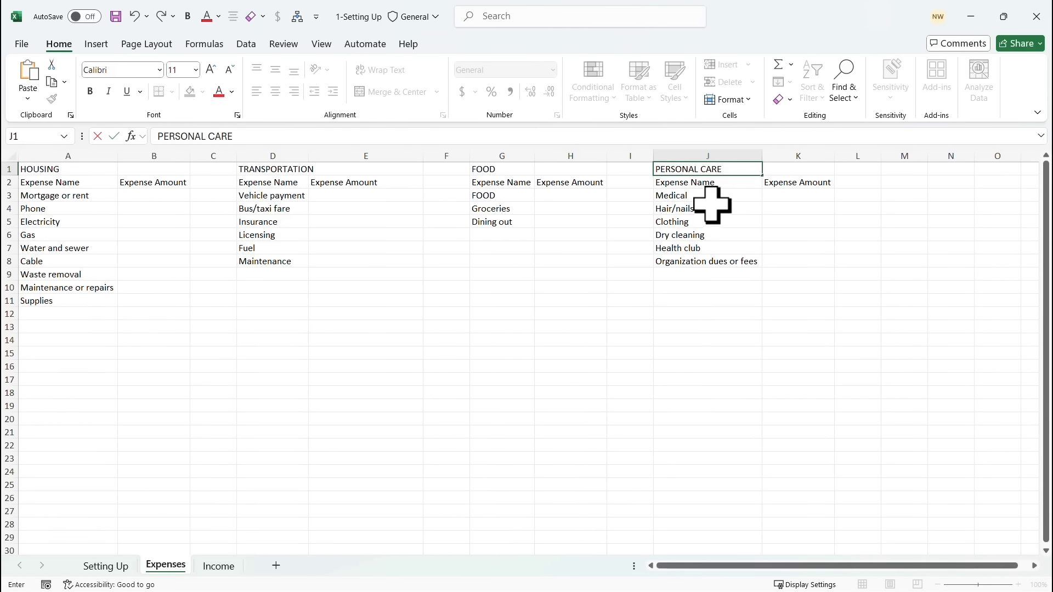
pyautogui.click(705, 197)
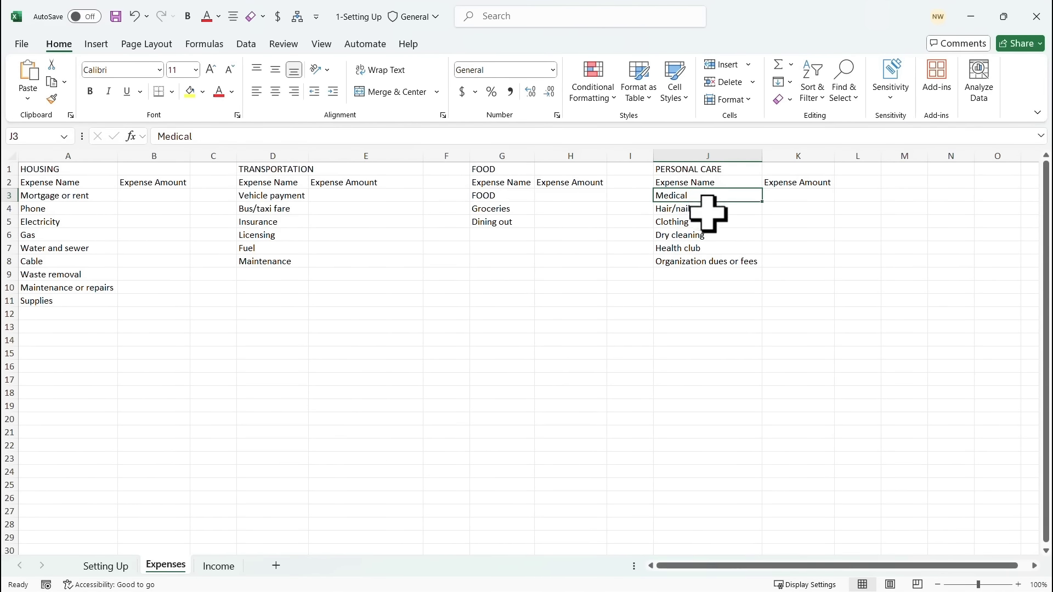
# Delete the Dry cleaning cell from the personal care list, shifting the cells below it up.
pyautogui.click(701, 236)
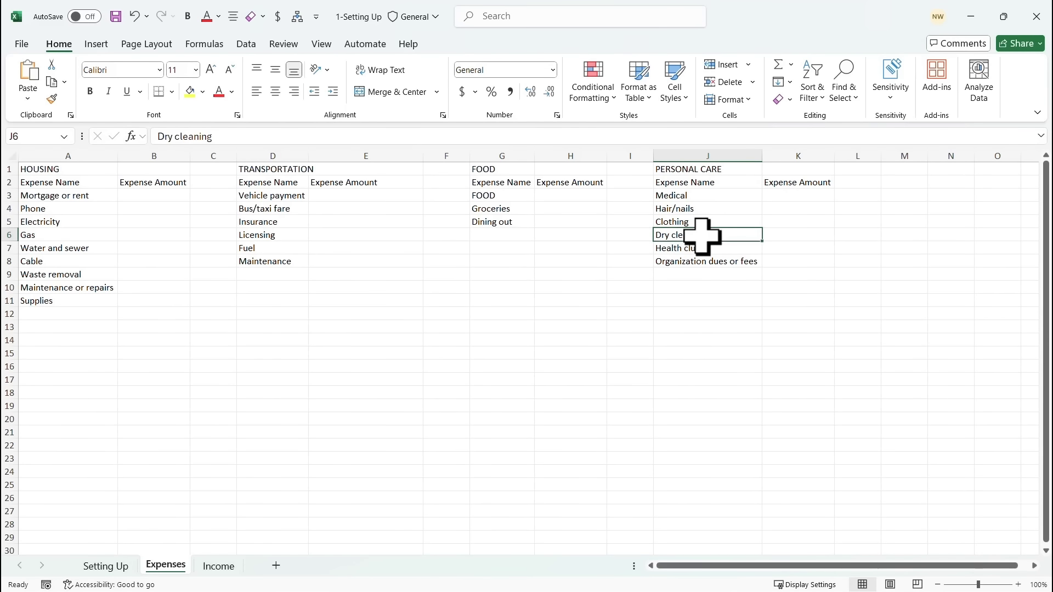
pyautogui.rightClick(703, 236)
pyautogui.click(747, 290)
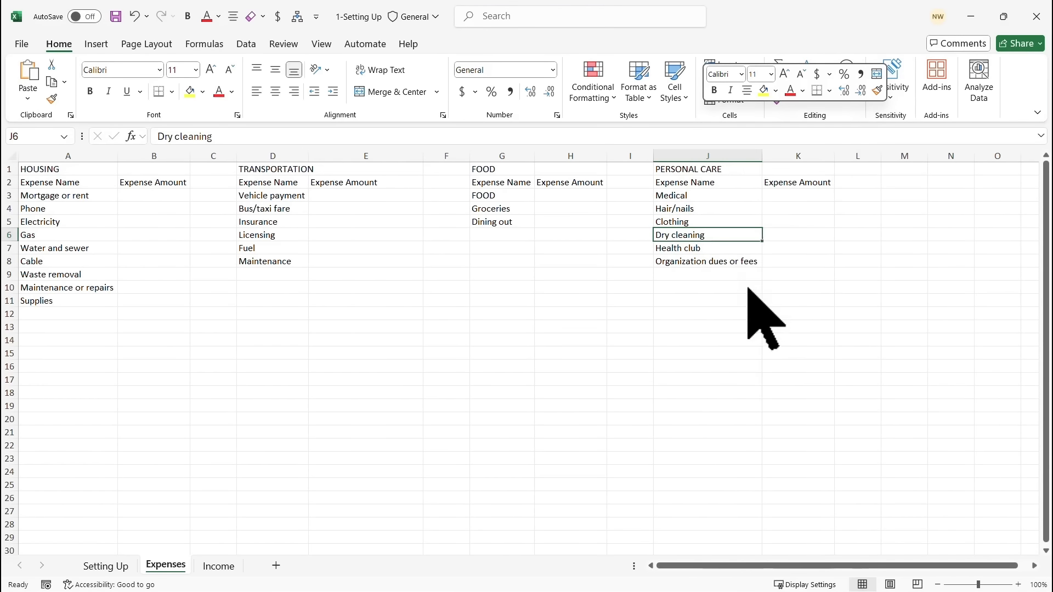
pyautogui.click(731, 302)
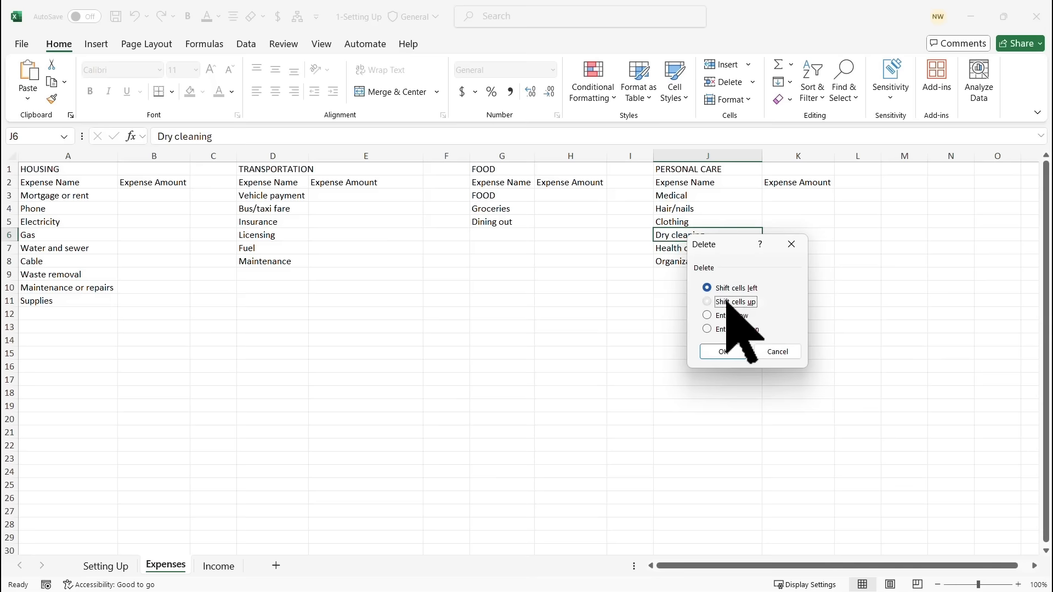
pyautogui.click(724, 351)
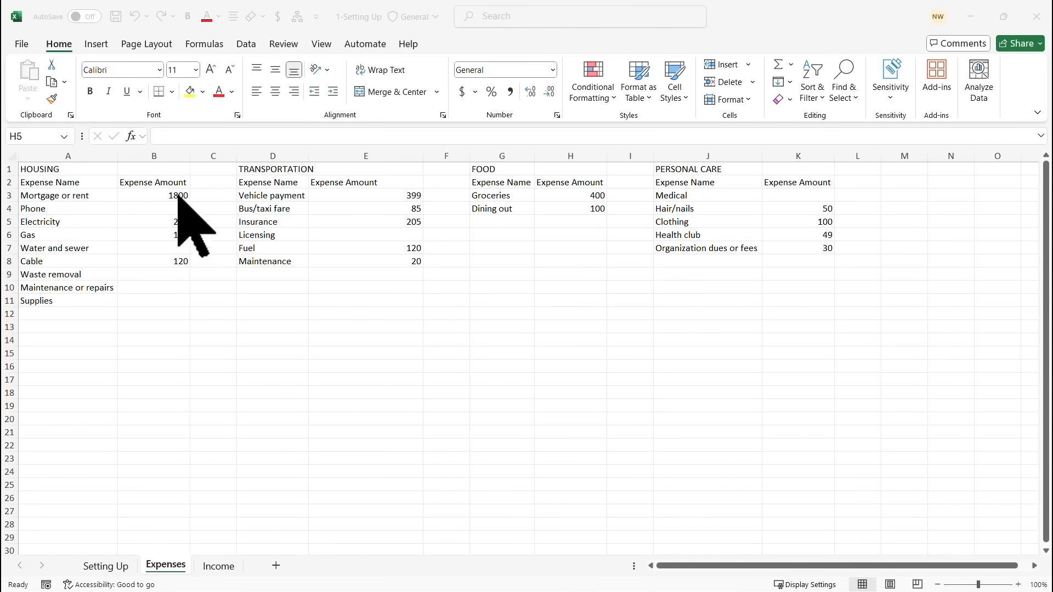
# Format the housing expenses in A2:B11 as a table with headers, using the light style with a solid green header row.
pyautogui.click(151, 248)
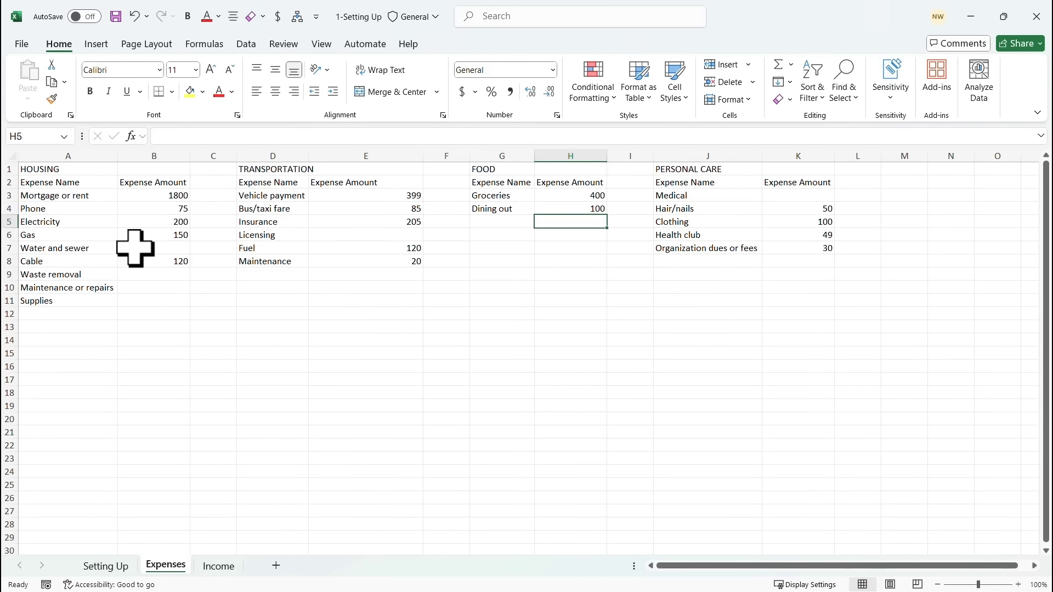
pyautogui.click(78, 250)
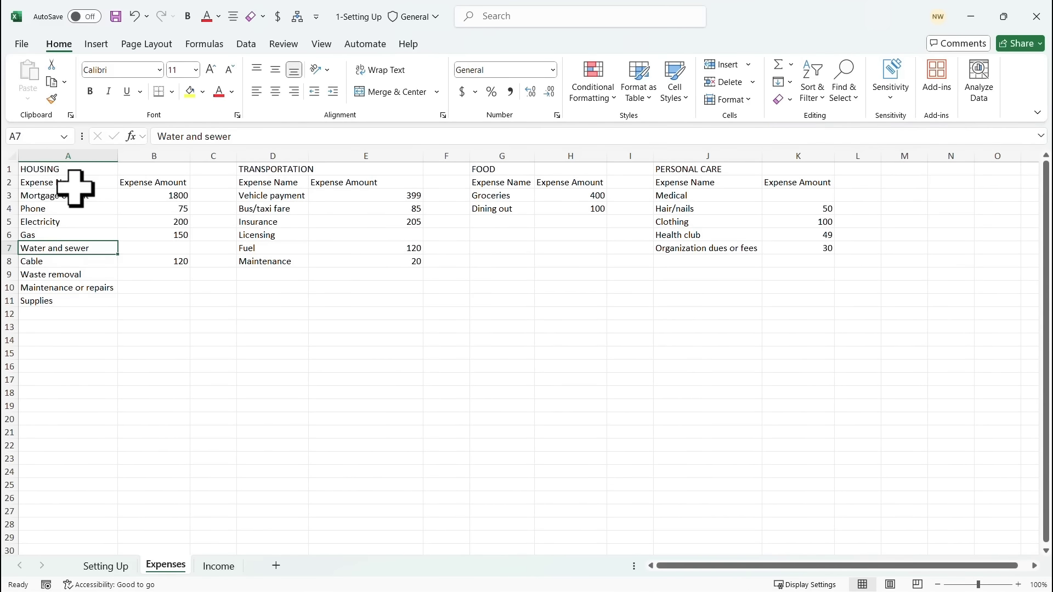
pyautogui.moveTo(55, 185); pyautogui.dragTo(162, 305)
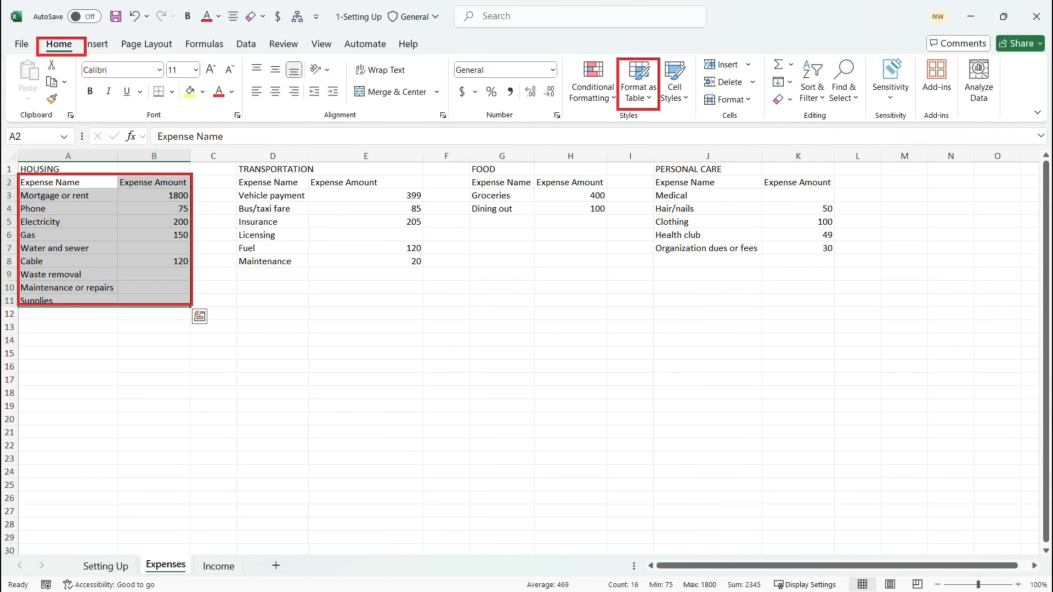
pyautogui.click(649, 98)
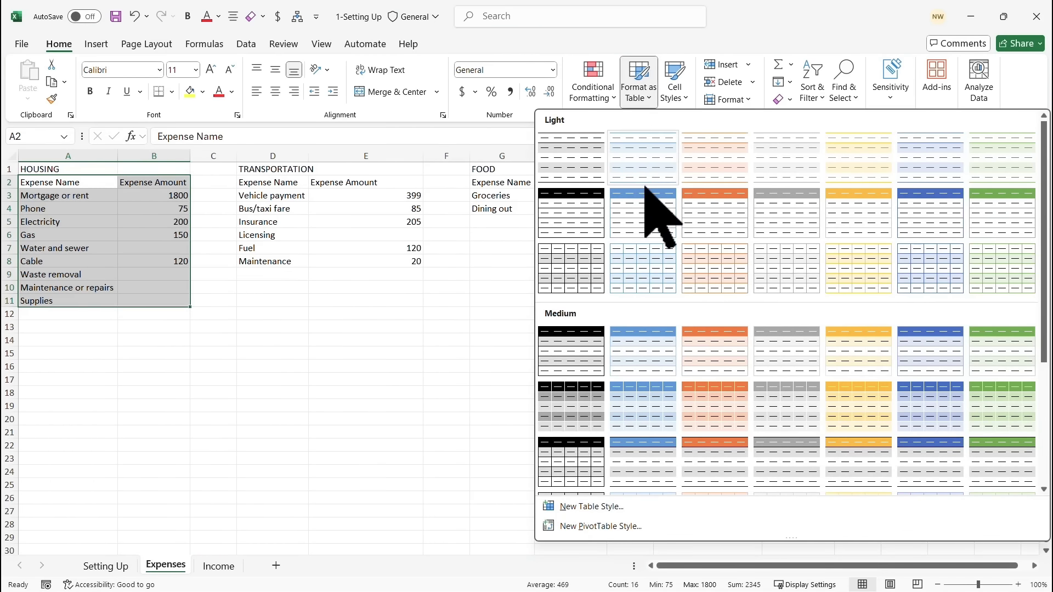
pyautogui.click(1002, 204)
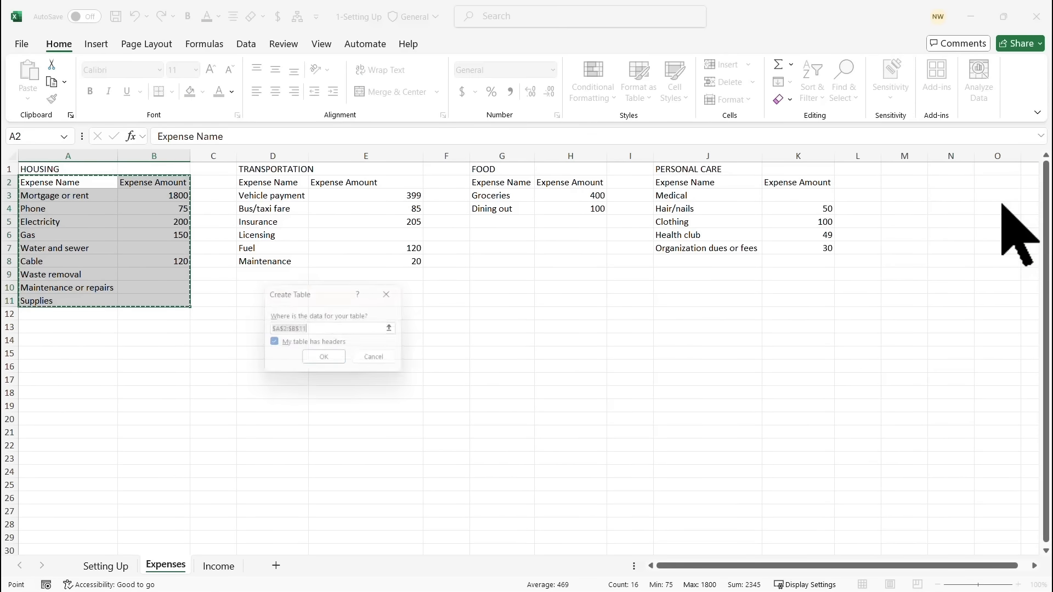
pyautogui.moveTo(329, 292); pyautogui.dragTo(279, 202)
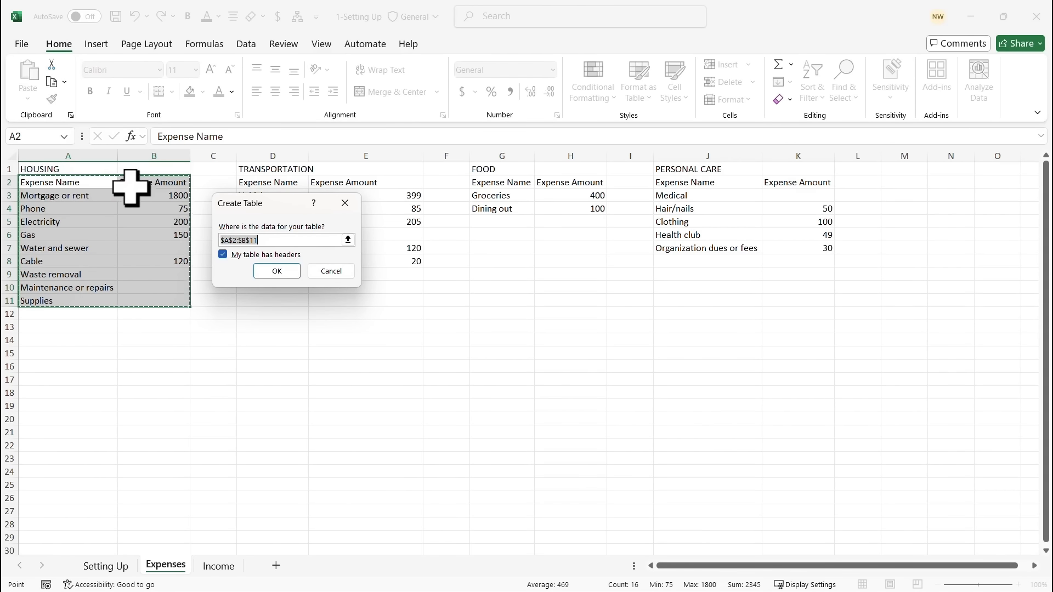
pyautogui.click(278, 271)
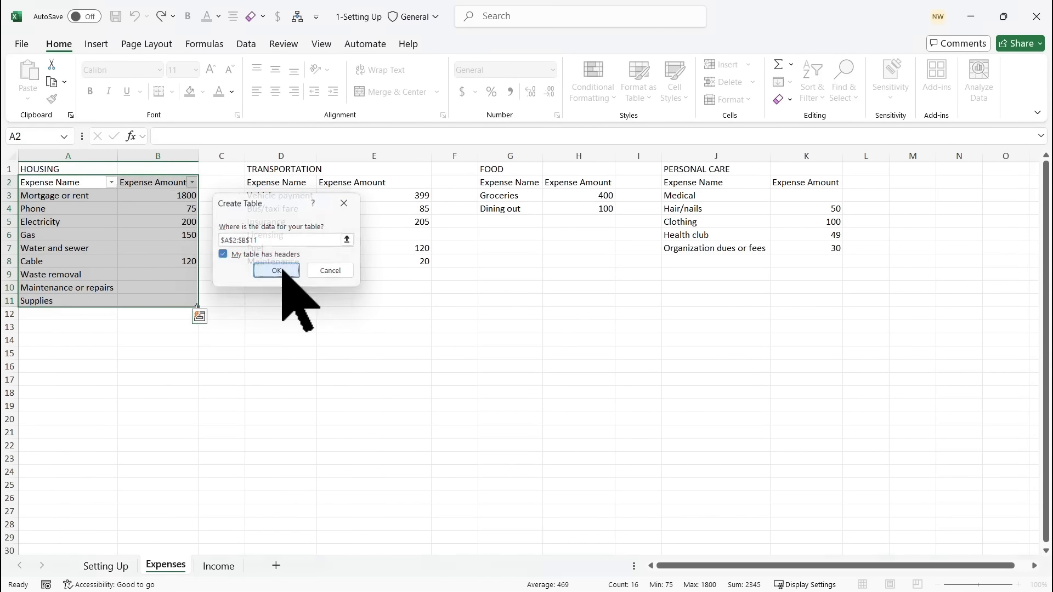
pyautogui.click(150, 219)
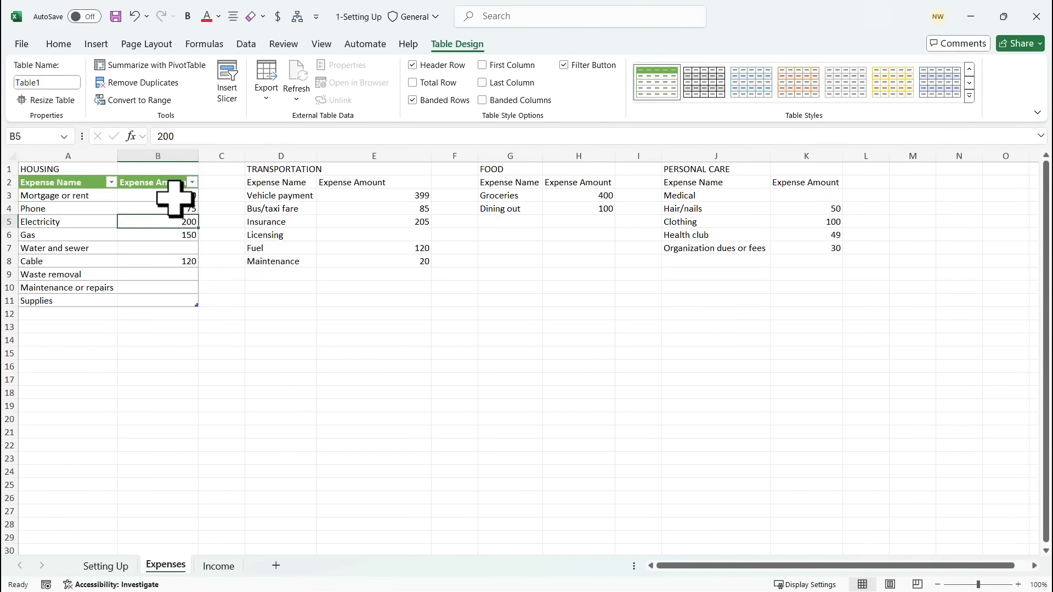
# Apply the Accounting number format to the housing expense amounts in B3:B11.
pyautogui.moveTo(174, 199); pyautogui.dragTo(169, 297)
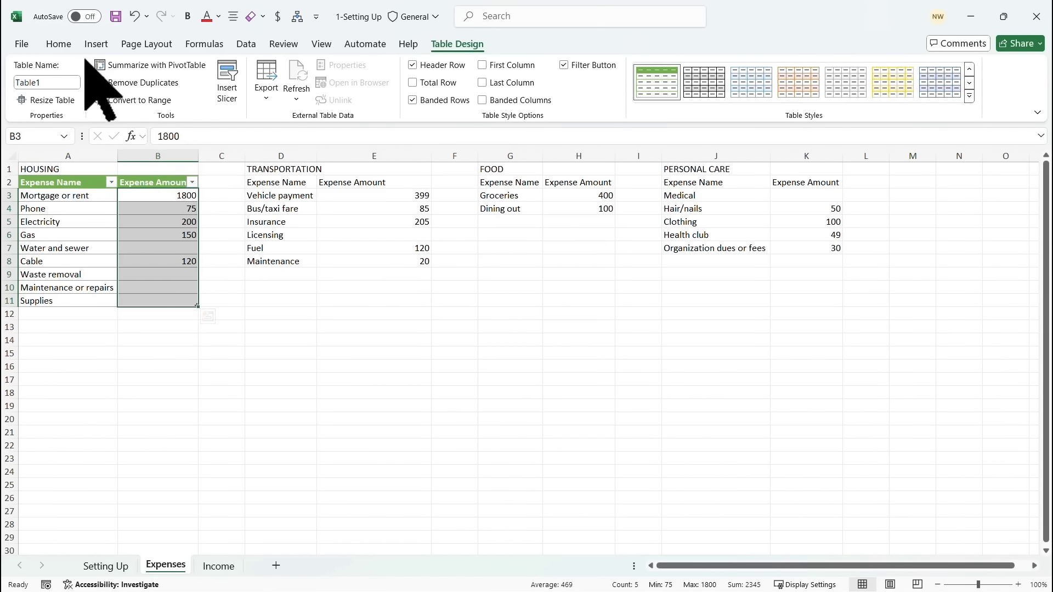
pyautogui.click(63, 46)
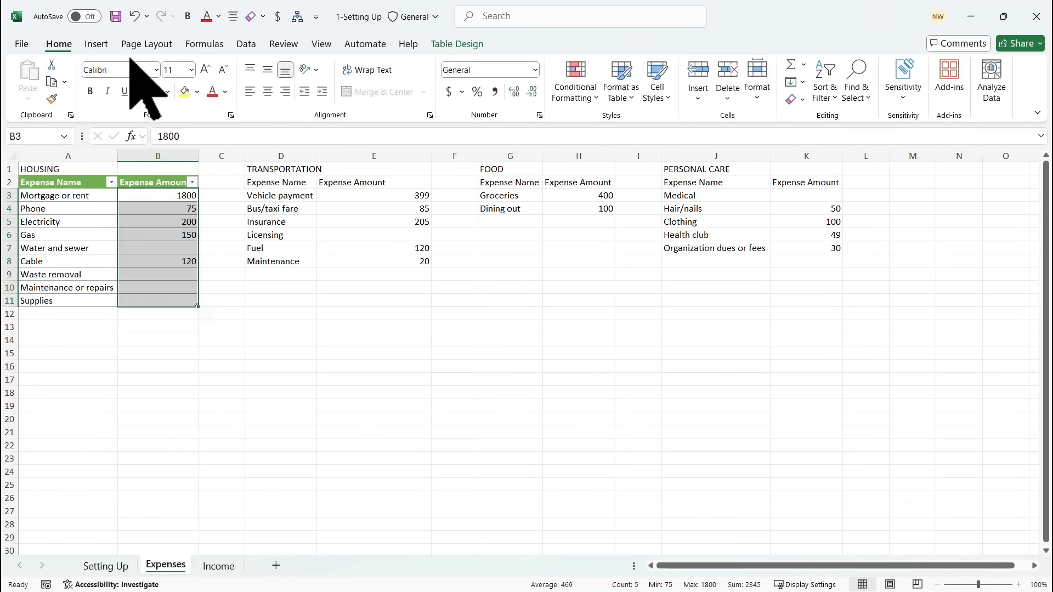
pyautogui.click(535, 70)
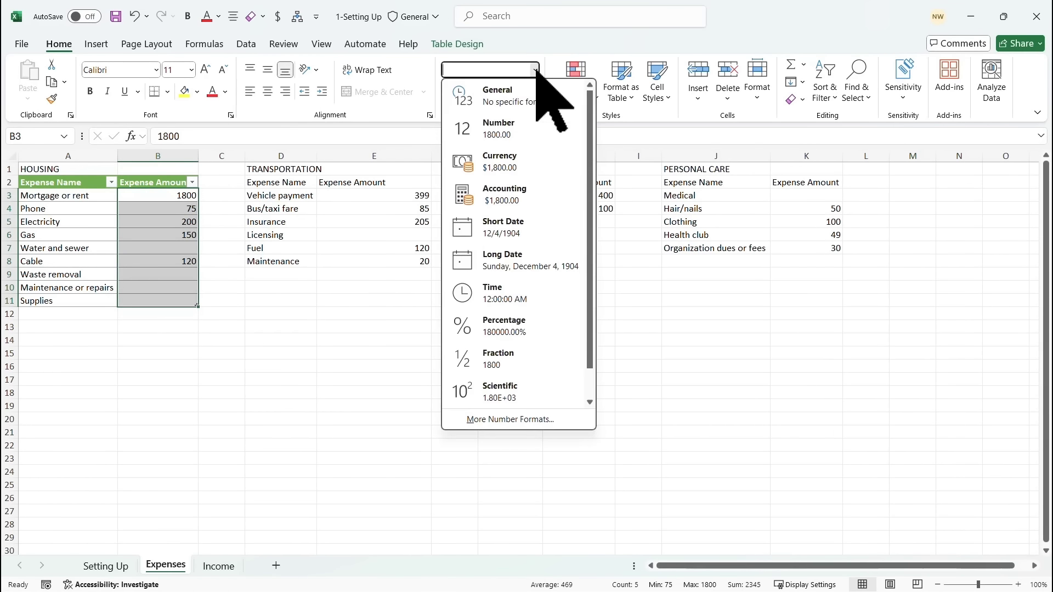
pyautogui.click(511, 197)
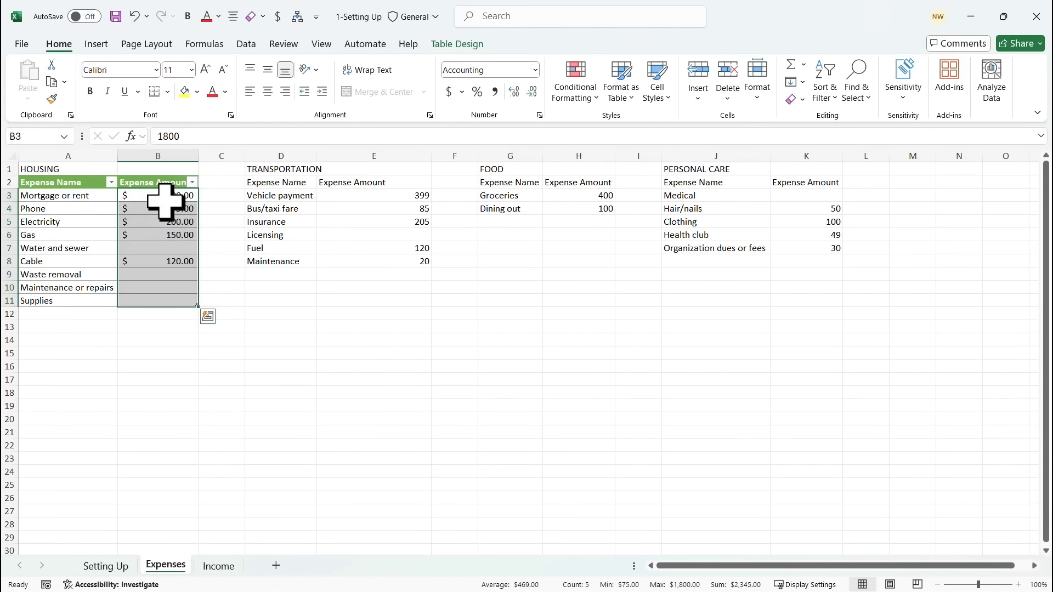
pyautogui.click(82, 244)
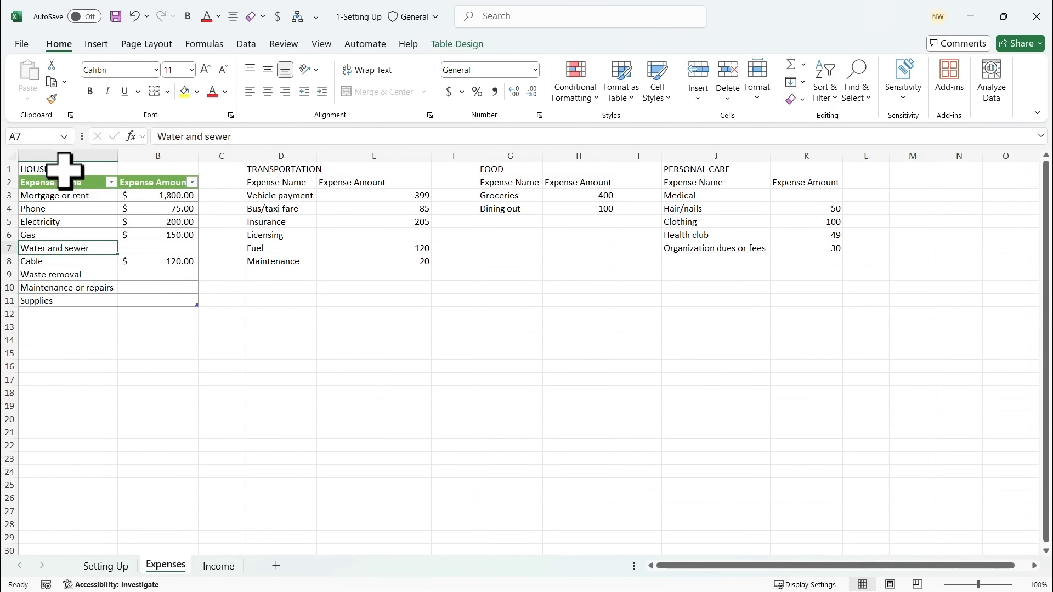
# Merge and center the HOUSING heading across A1:B1 and make it bold at font size 12.
pyautogui.moveTo(60, 169); pyautogui.dragTo(181, 166)
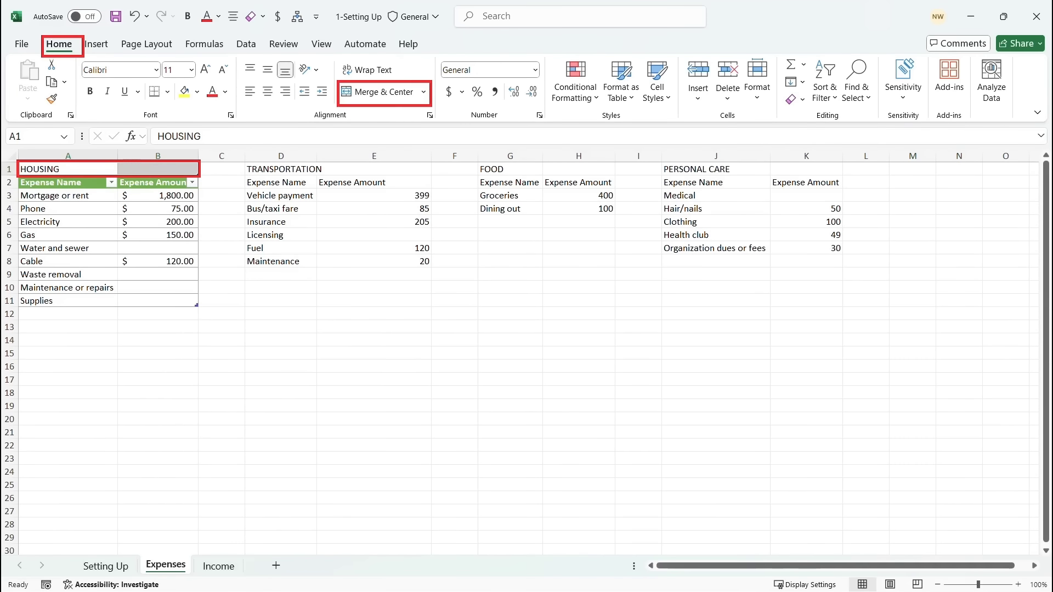
pyautogui.click(424, 92)
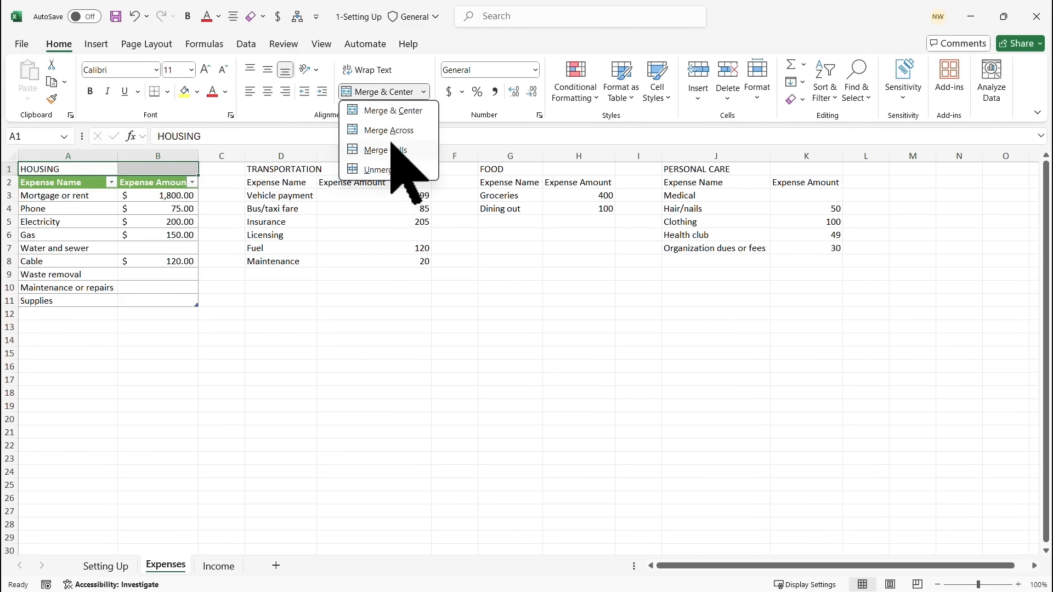
pyautogui.click(393, 110)
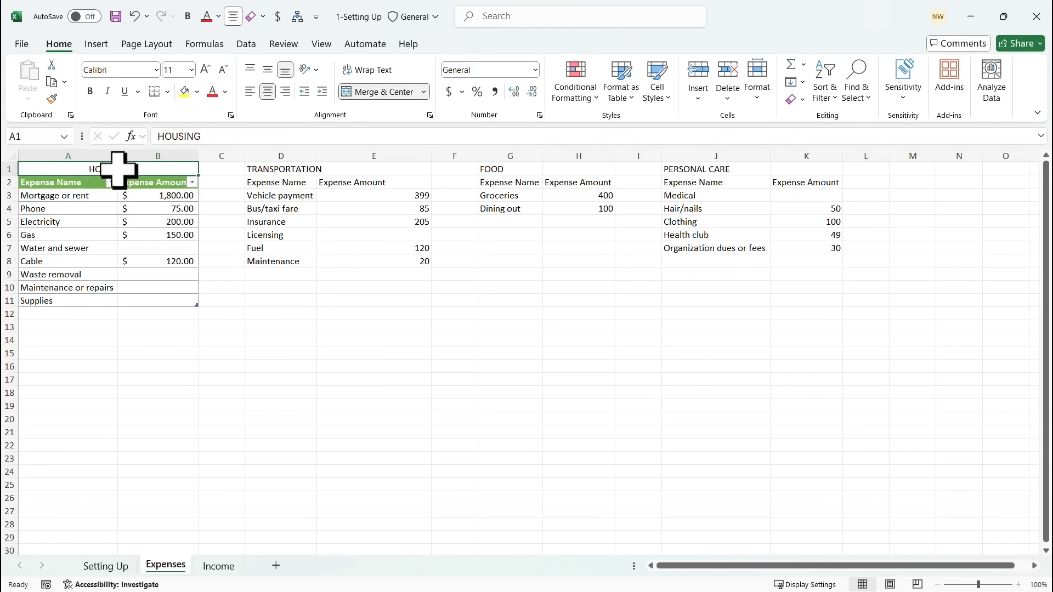
pyautogui.click(204, 69)
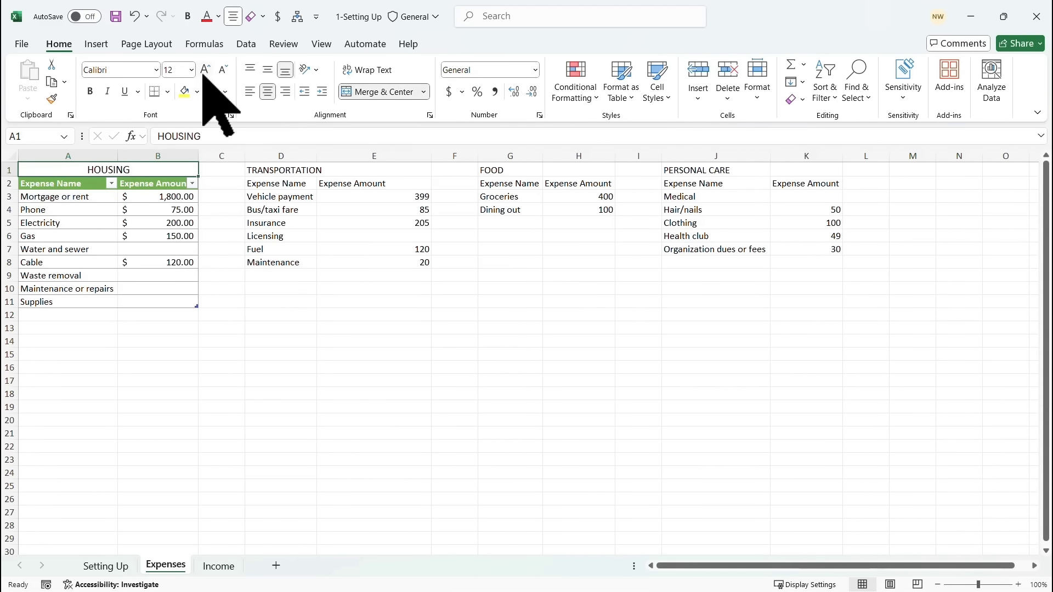
pyautogui.click(90, 91)
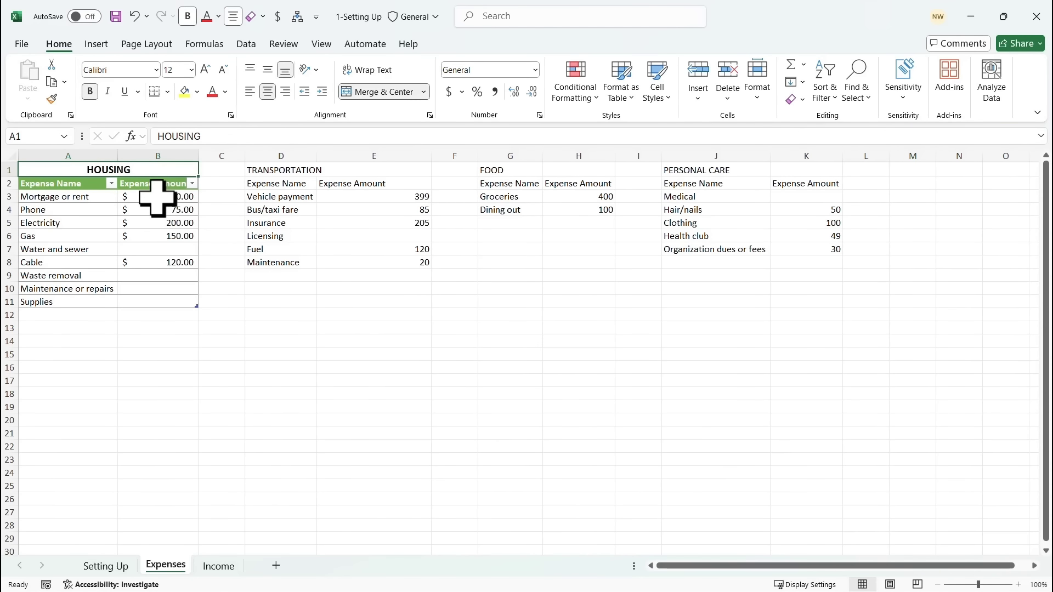
pyautogui.click(145, 236)
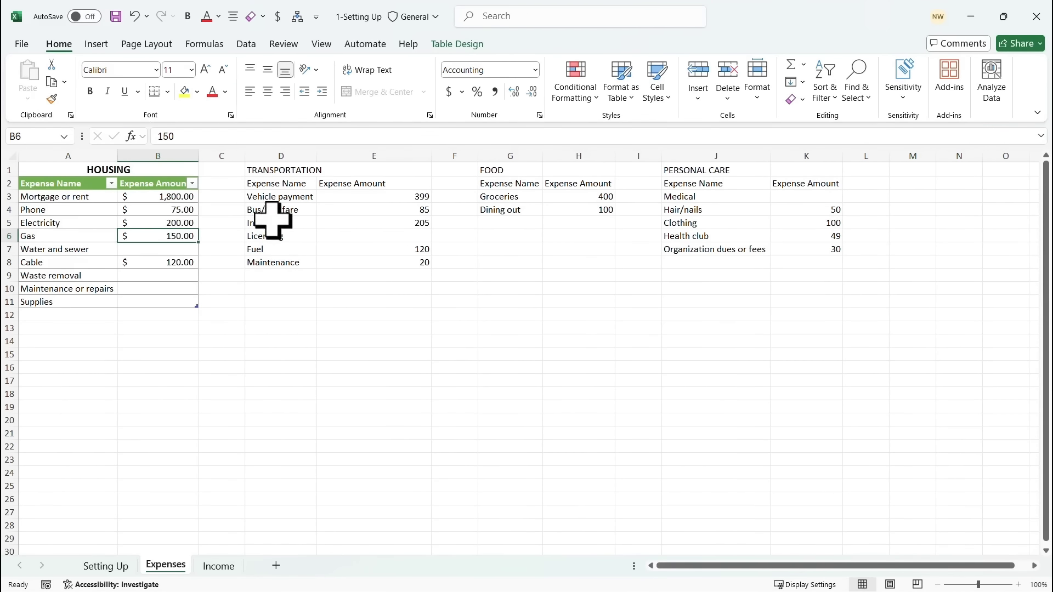
# Merge and center the TRANSPORTATION heading across D1:E1, FOOD across G1:H1 and PERSONAL CARE across J1:K1.
pyautogui.moveTo(306, 172); pyautogui.dragTo(379, 170)
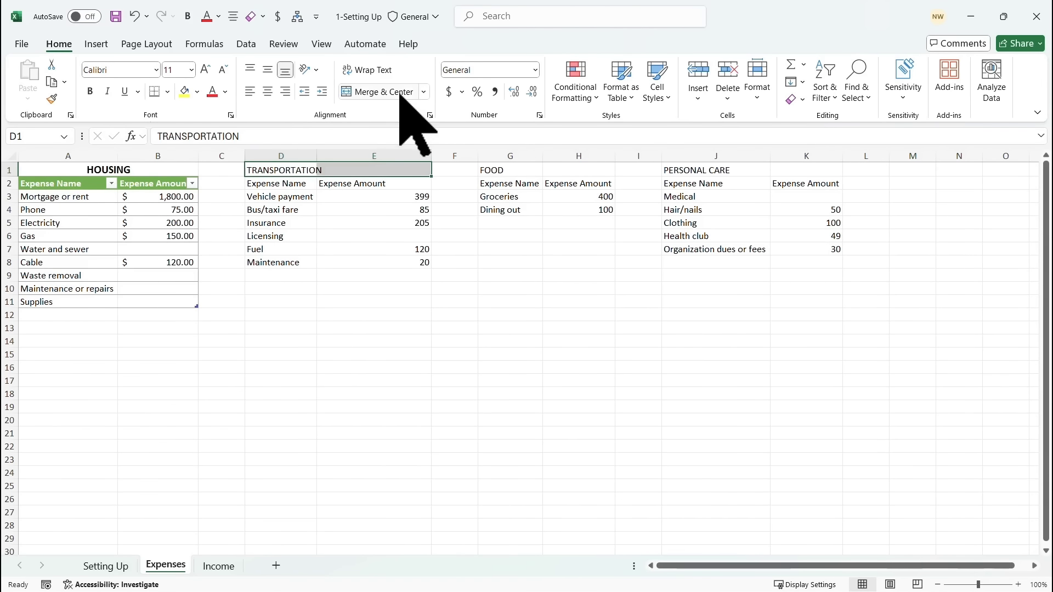
pyautogui.click(399, 94)
pyautogui.moveTo(468, 170); pyautogui.dragTo(569, 164)
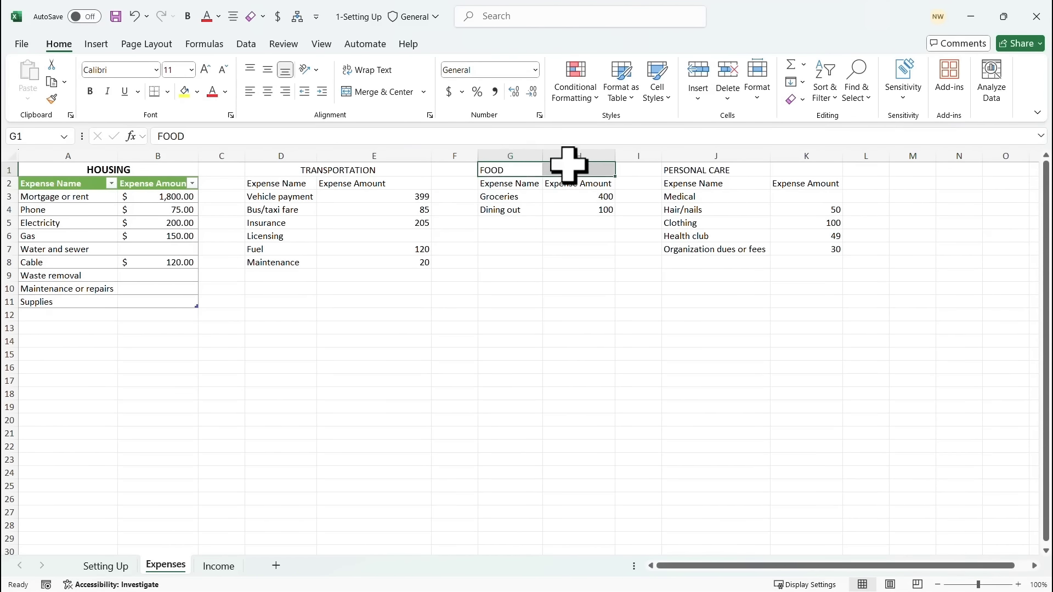
pyautogui.click(386, 92)
pyautogui.moveTo(732, 169); pyautogui.dragTo(776, 164)
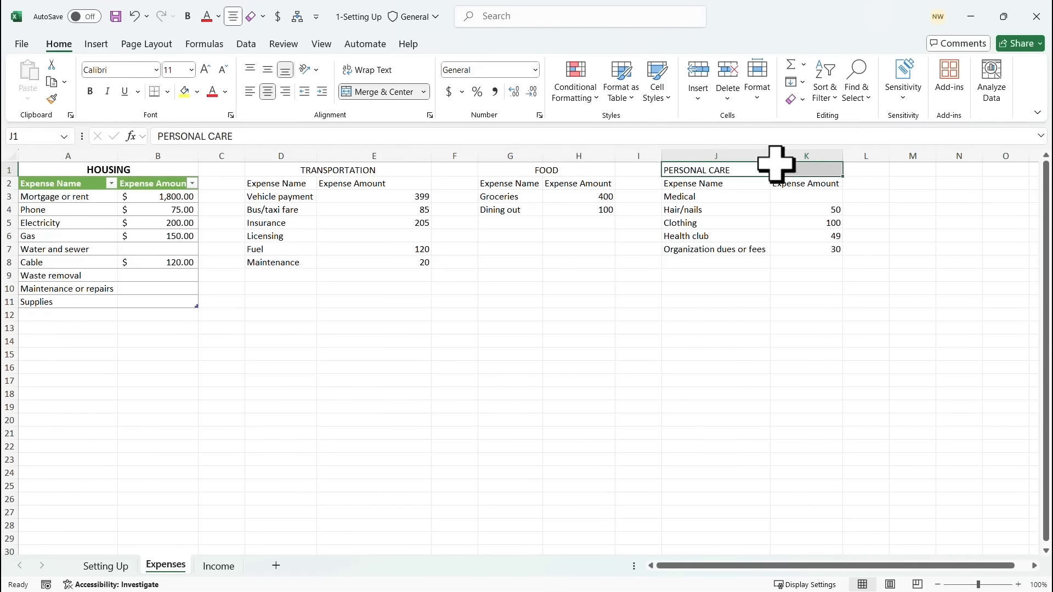
pyautogui.click(391, 92)
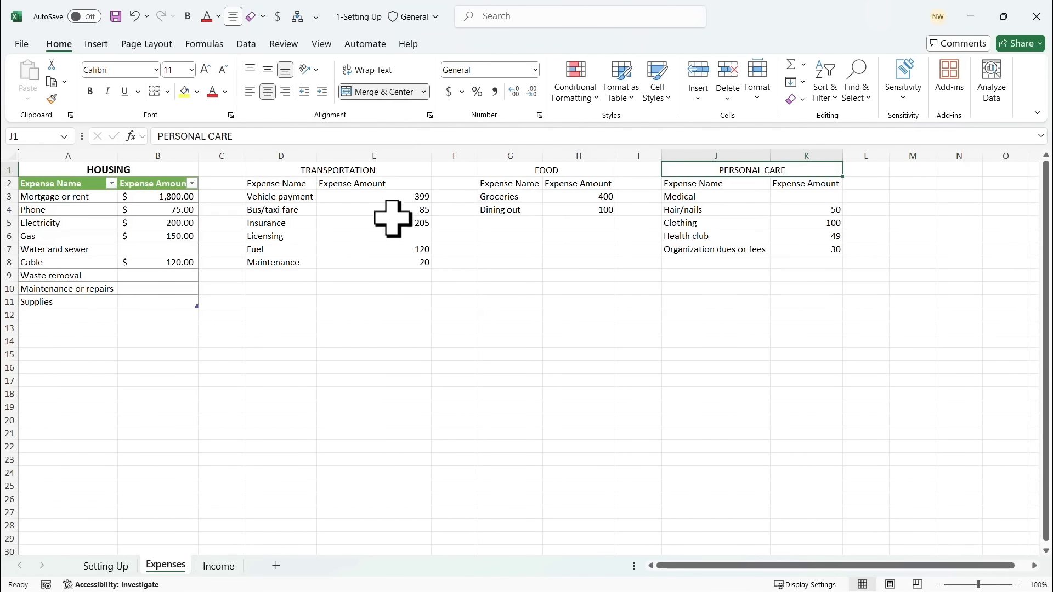
pyautogui.click(374, 252)
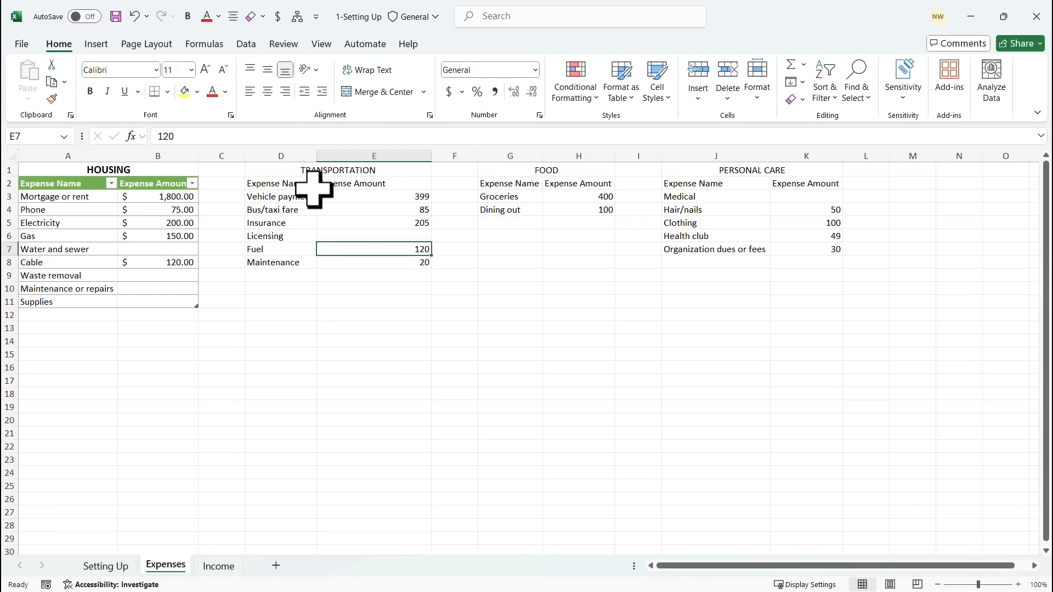
# Add a total row to the housing table.
pyautogui.click(145, 222)
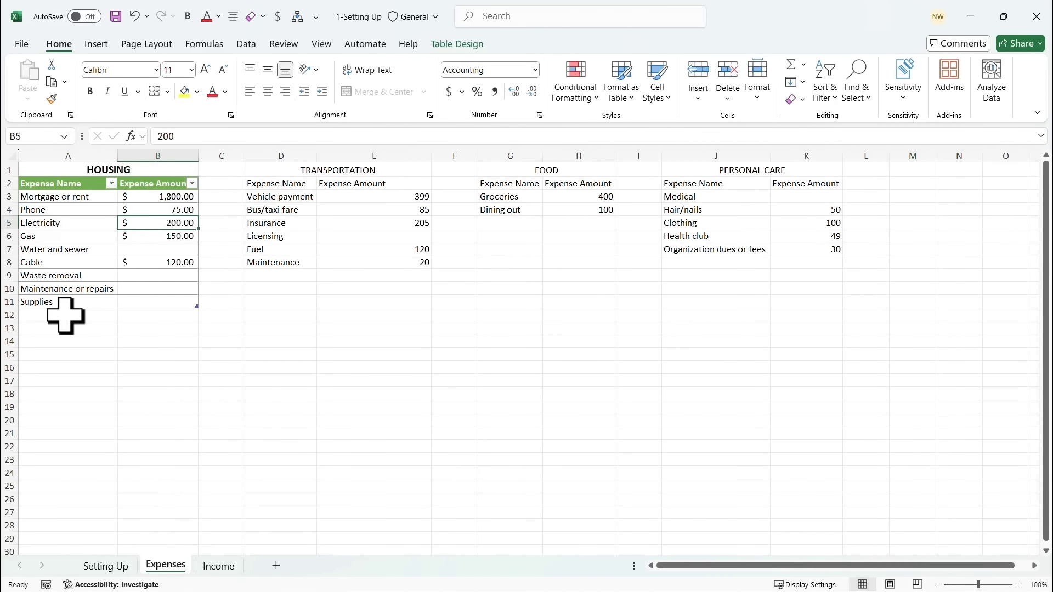
pyautogui.moveTo(66, 316); pyautogui.dragTo(160, 314)
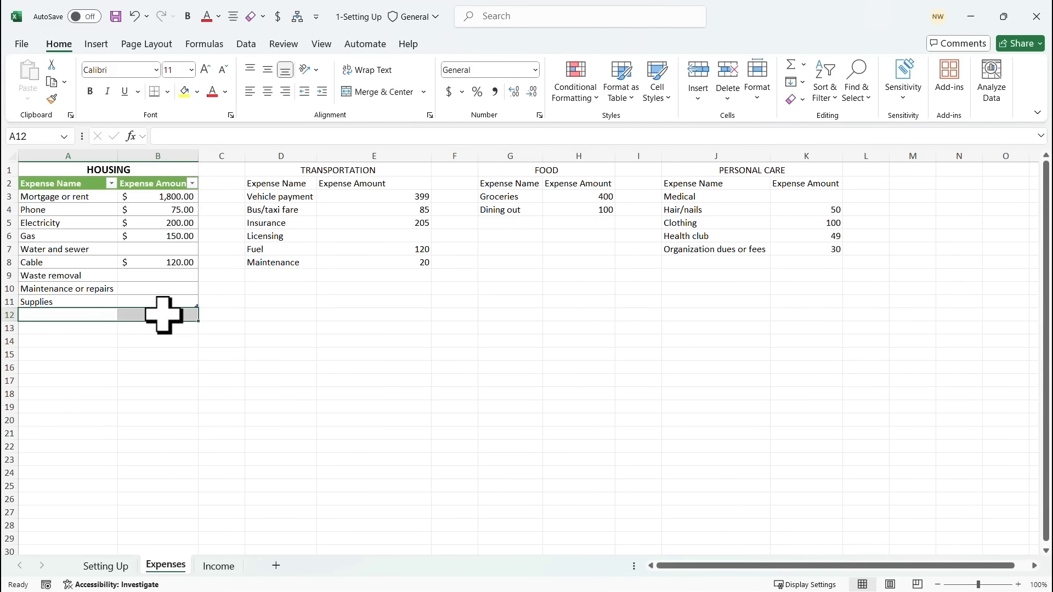
pyautogui.click(164, 315)
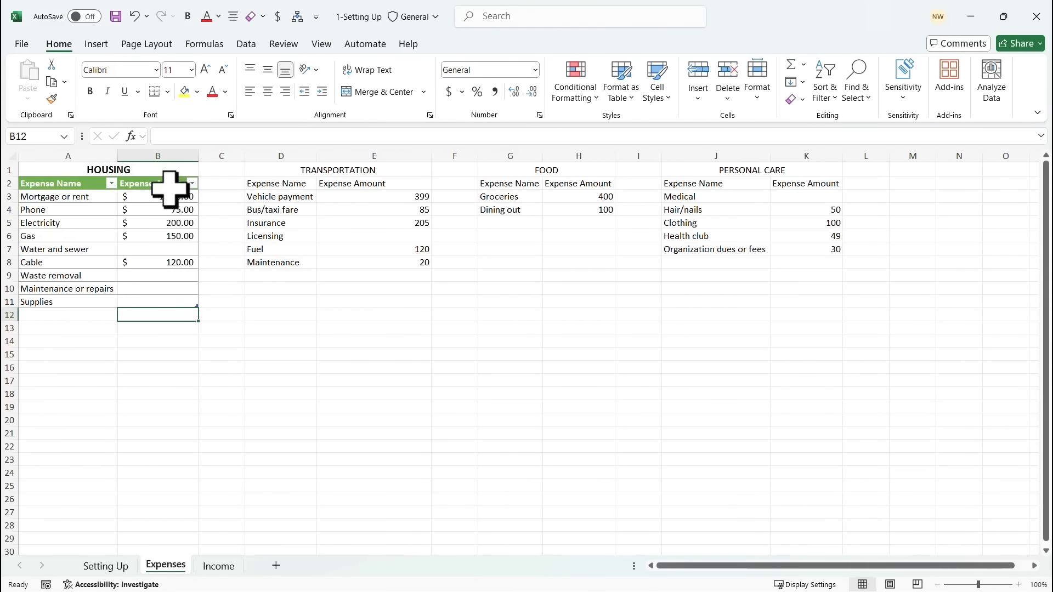
pyautogui.click(147, 236)
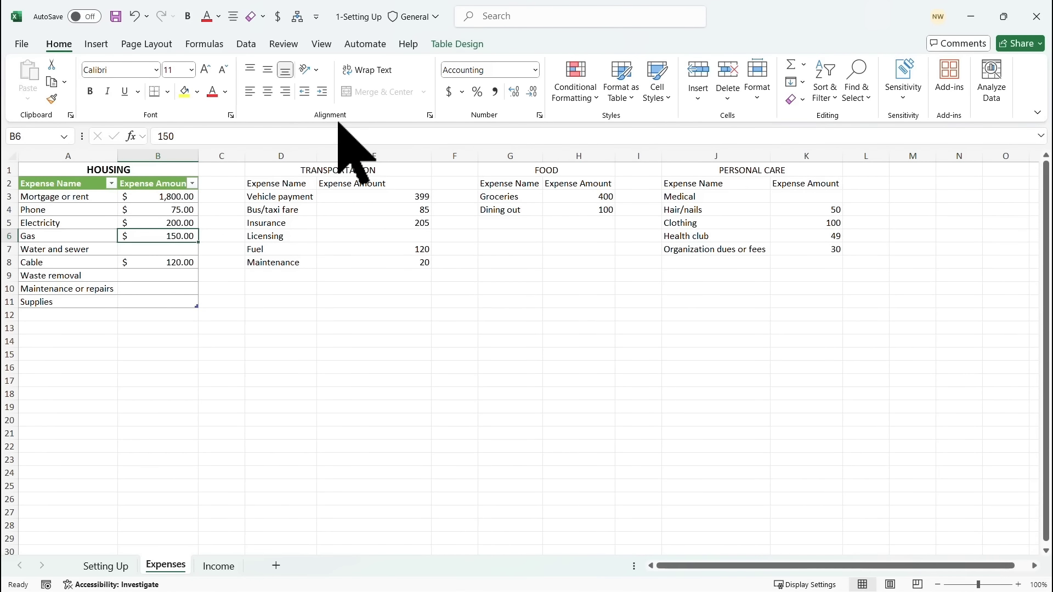
pyautogui.click(453, 65)
pyautogui.click(460, 46)
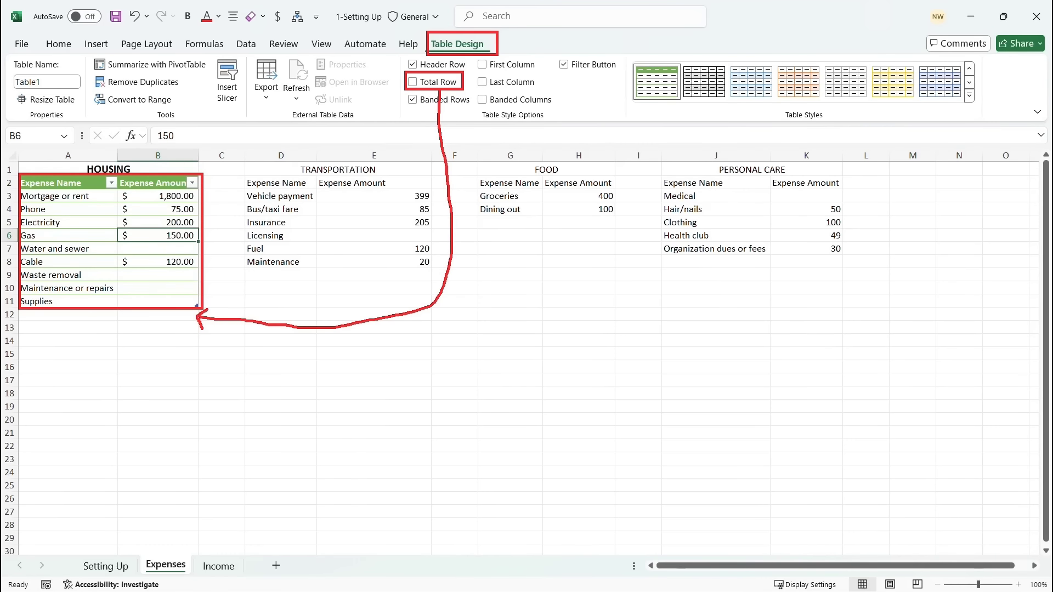
pyautogui.click(412, 82)
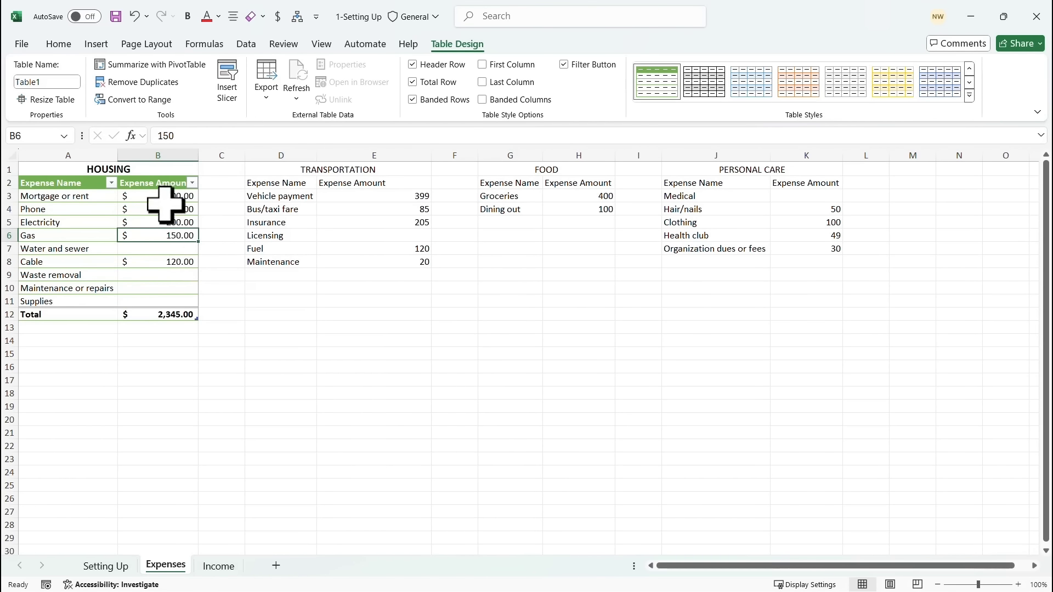
# Try an amount of 50 for Water and sewer in the housing table, and remove it again.
pyautogui.click(175, 250)
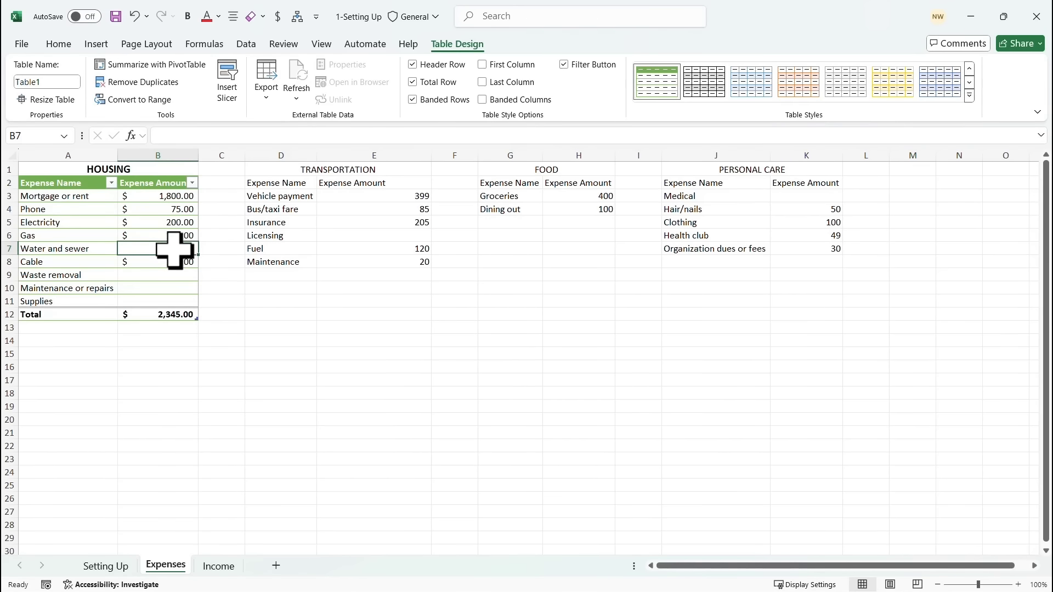
pyautogui.write('50')
pyautogui.press('Return')
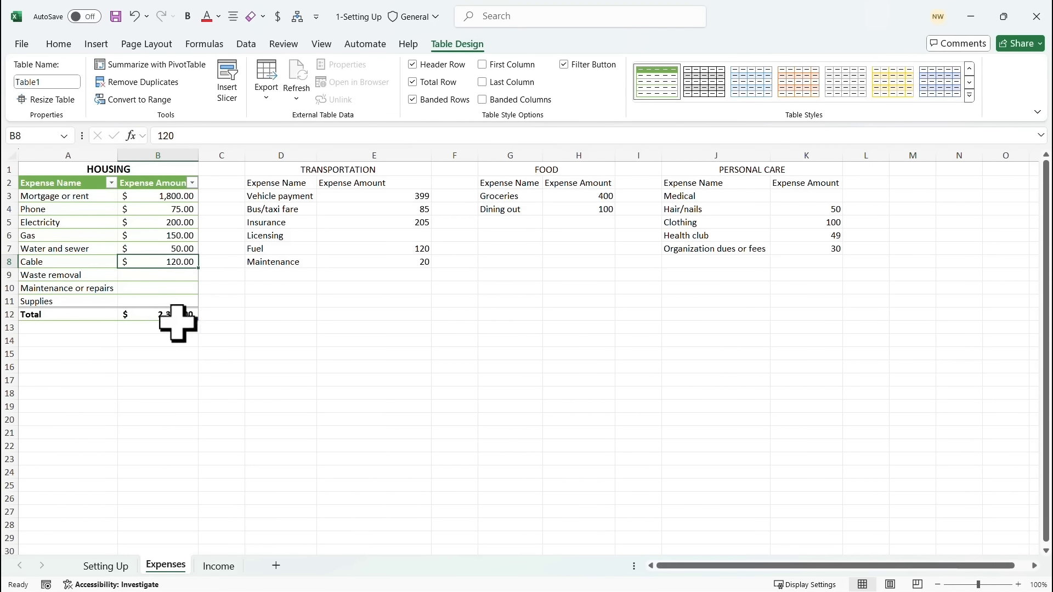
pyautogui.click(177, 250)
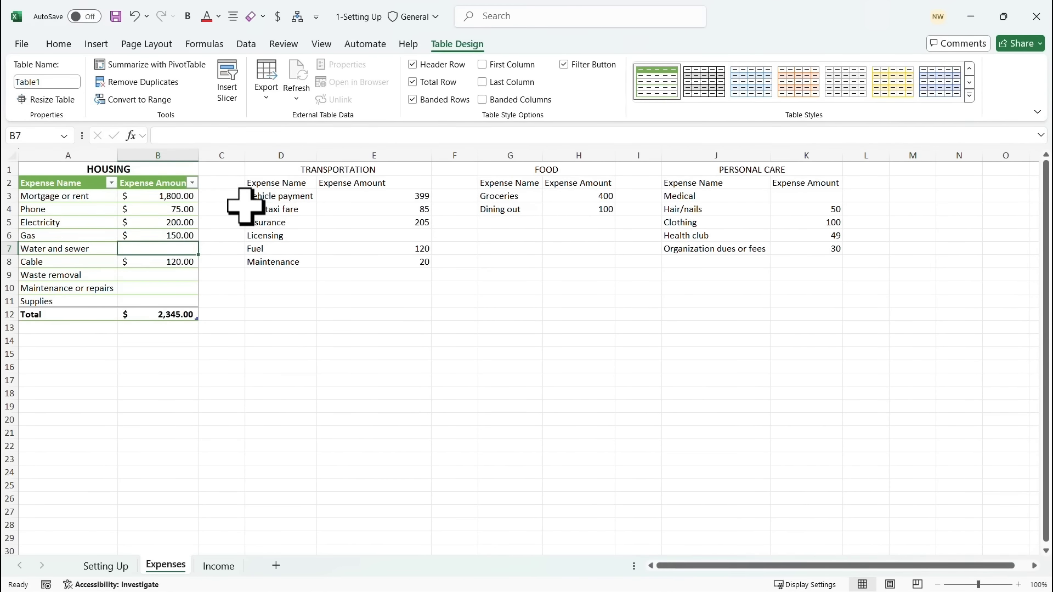
pyautogui.moveTo(279, 184); pyautogui.dragTo(375, 263)
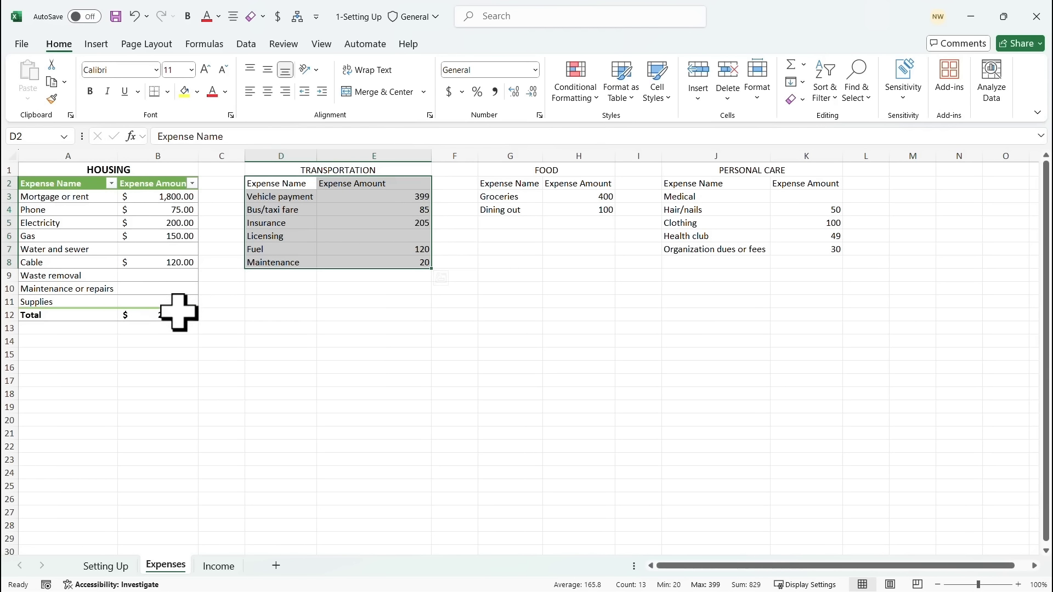
pyautogui.click(505, 223)
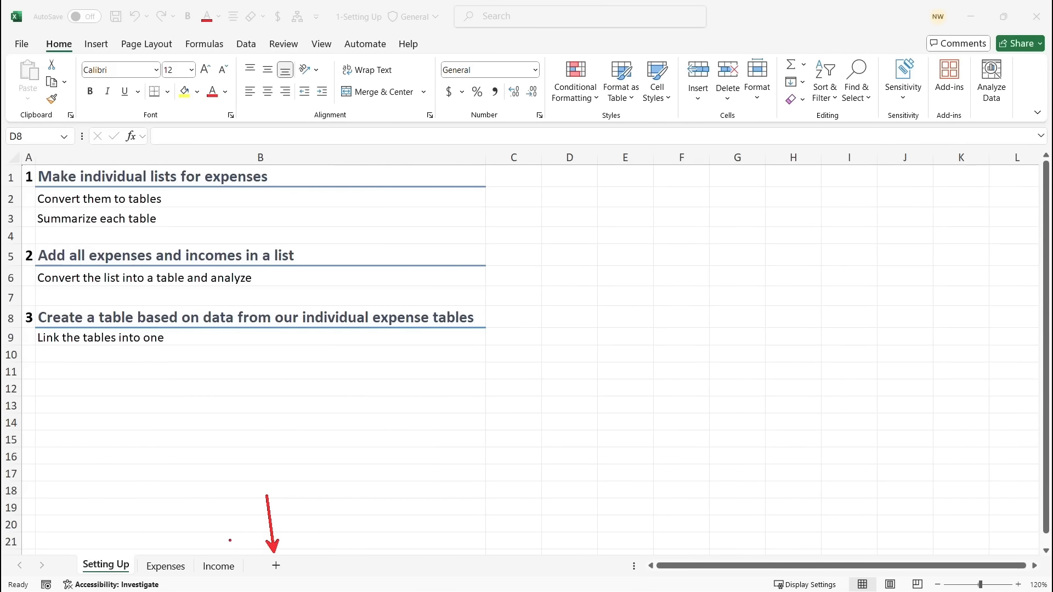
# Insert a new worksheet after the Setting Up sheet and rename it Budget.
pyautogui.click(276, 566)
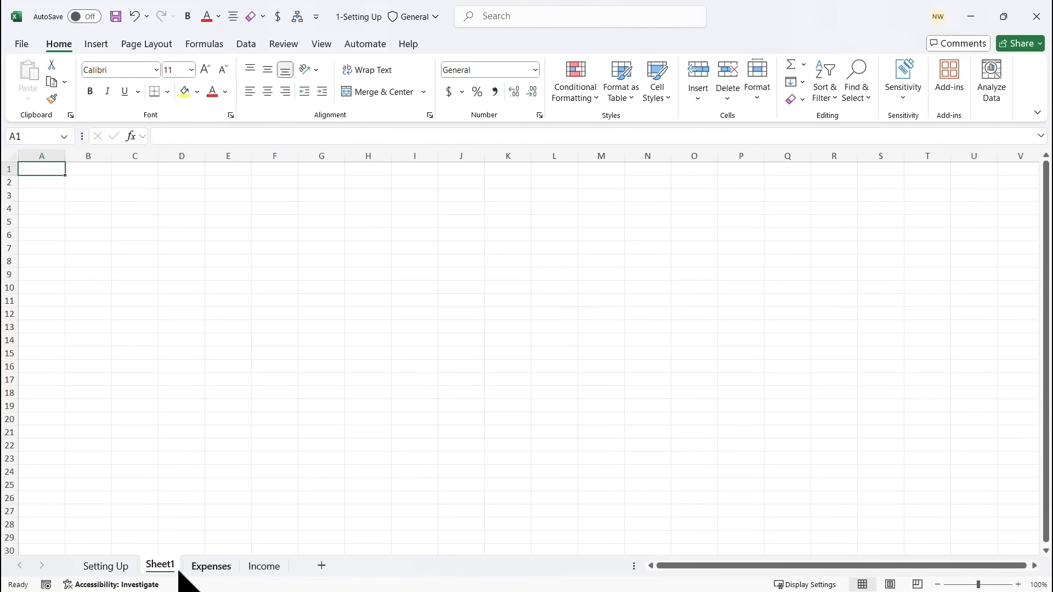
pyautogui.rightClick(162, 565)
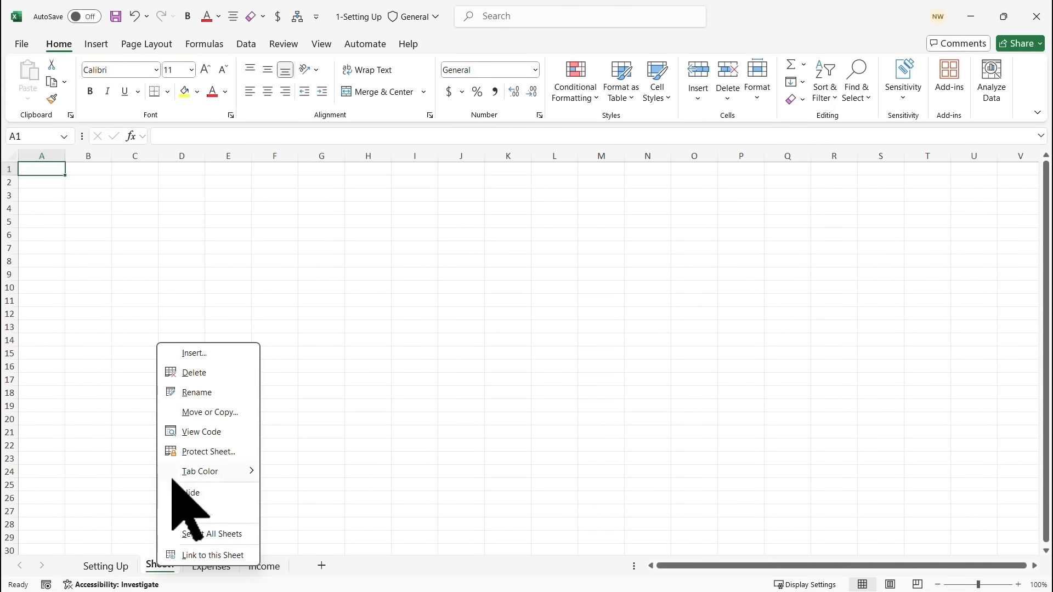
pyautogui.click(197, 393)
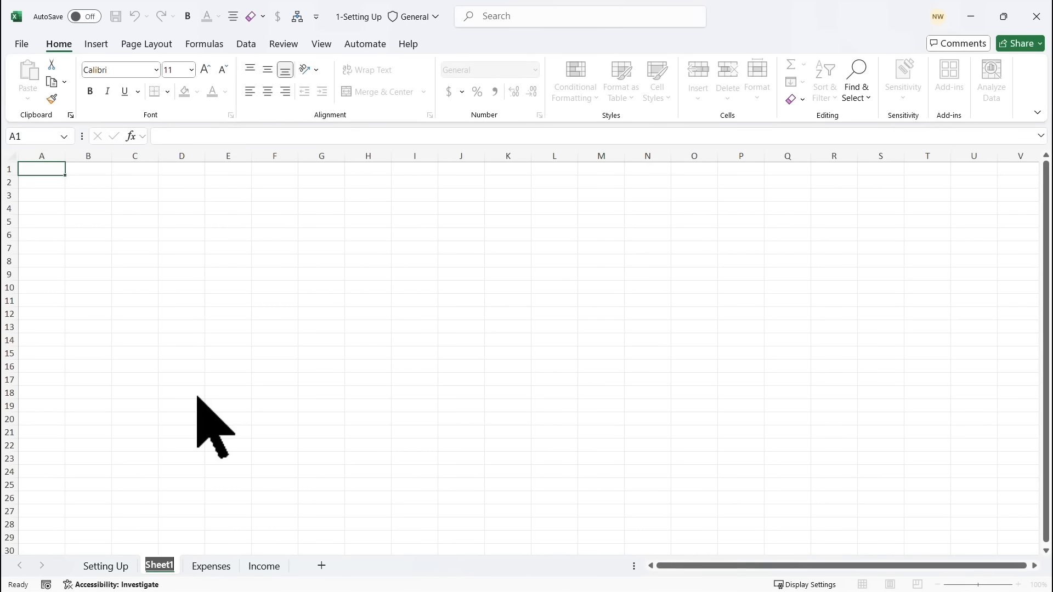
pyautogui.write('Budget')
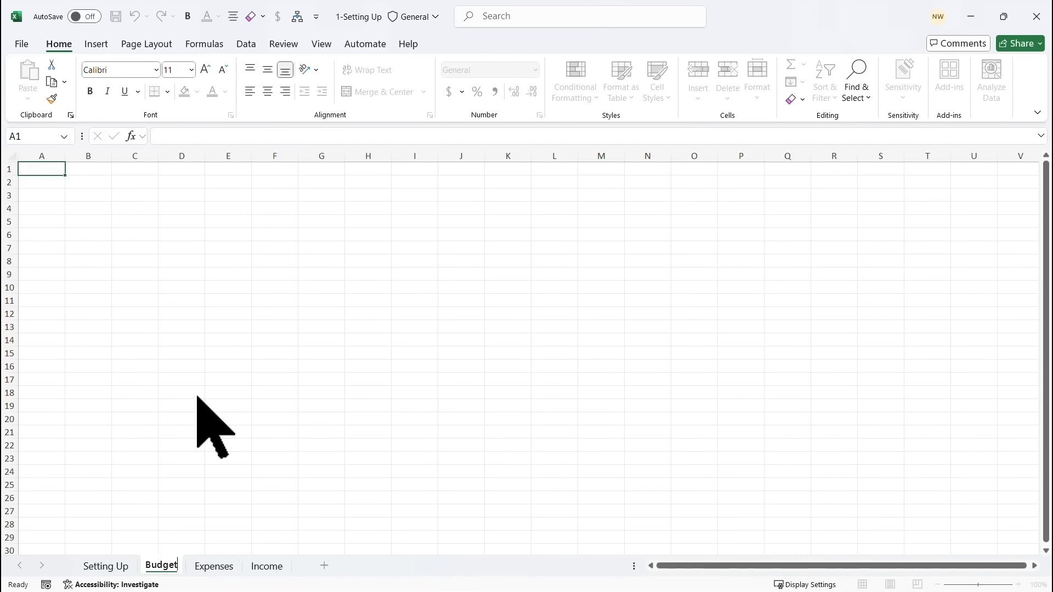
pyautogui.click(244, 403)
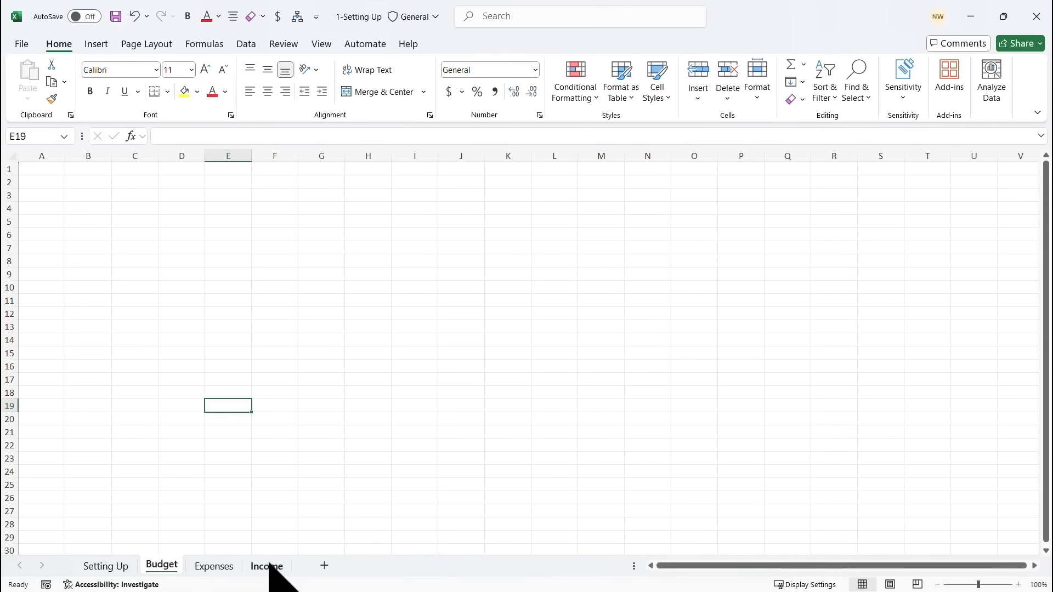
# On the Income sheet, enter Contract and Freelance as income names in A3 and A4.
pyautogui.click(269, 566)
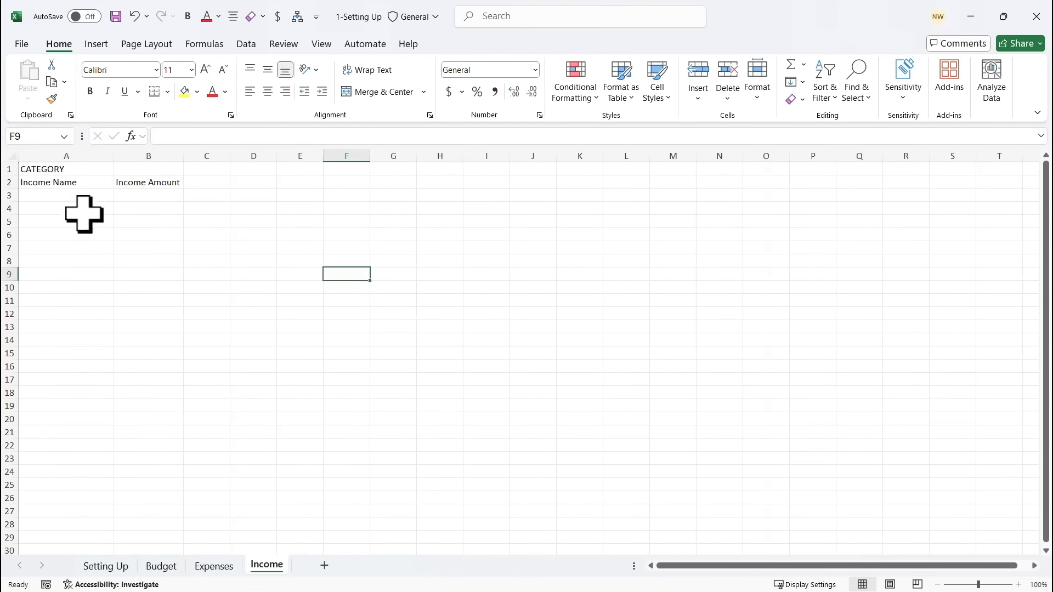
pyautogui.click(63, 196)
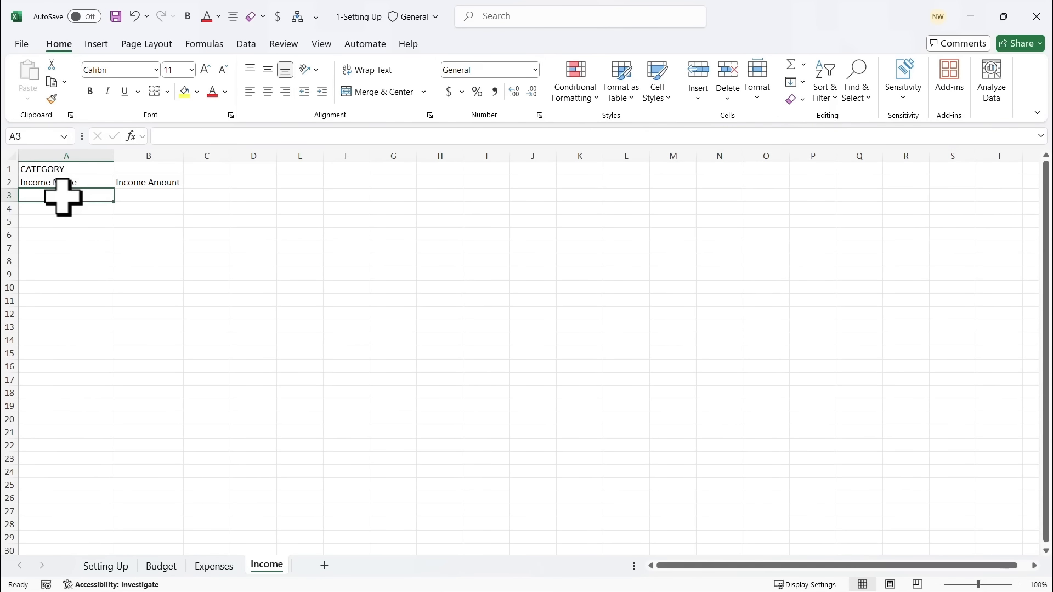
pyautogui.write('Contract')
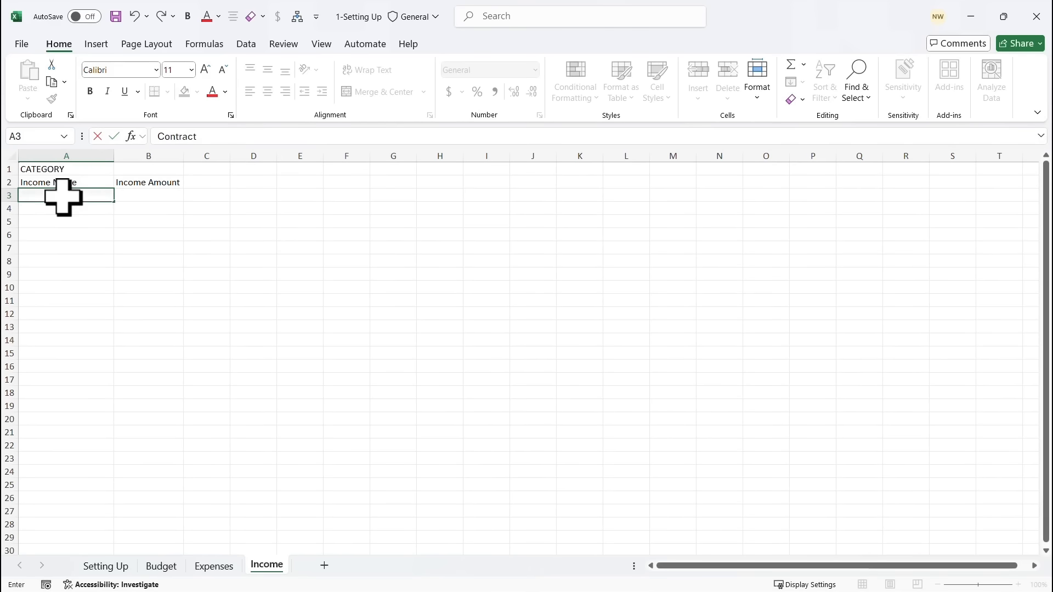
pyautogui.press('Return')
pyautogui.write('Freelance')
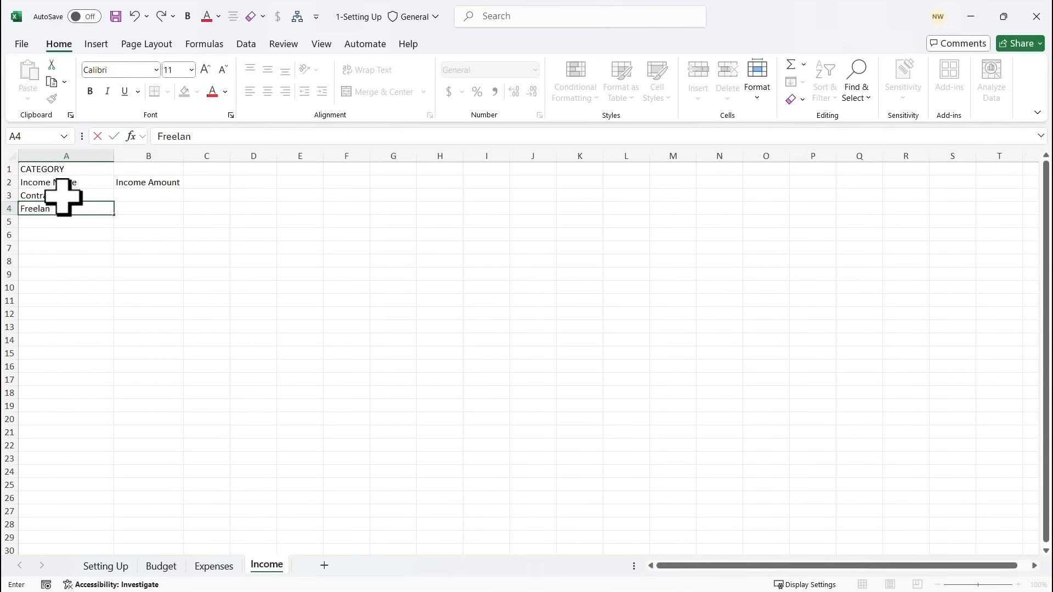
# Enter income amounts of 4500 for Contract and 900 for Freelance.
pyautogui.click(142, 195)
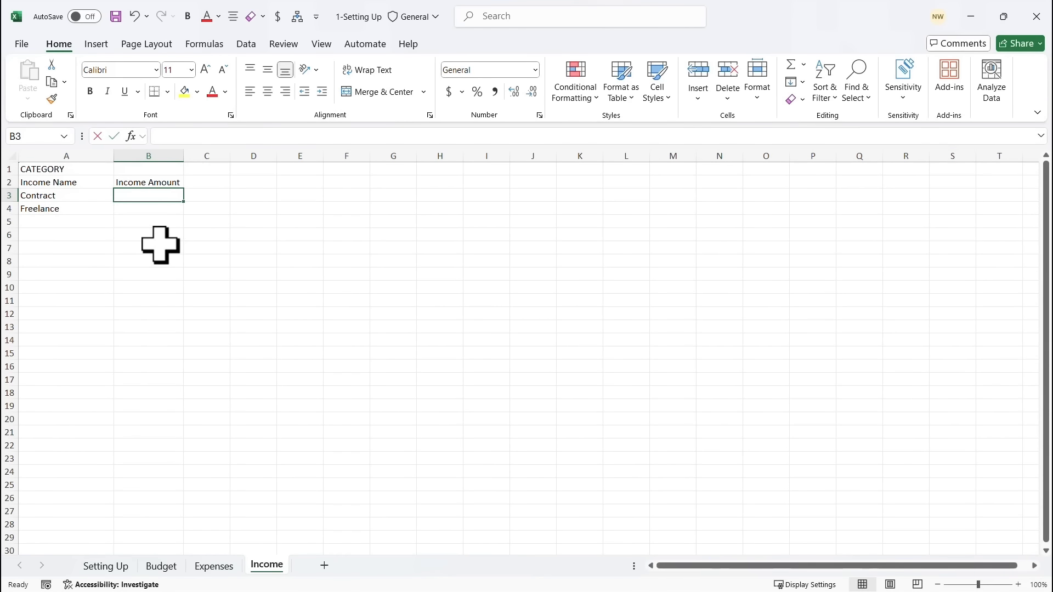
pyautogui.write('4500')
pyautogui.press('Return')
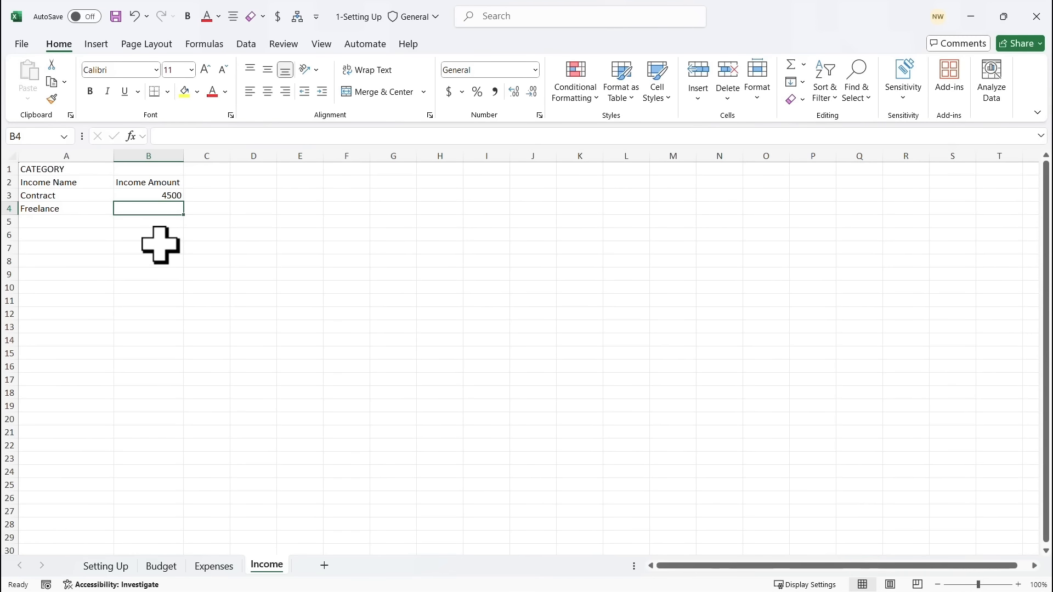
pyautogui.write('900')
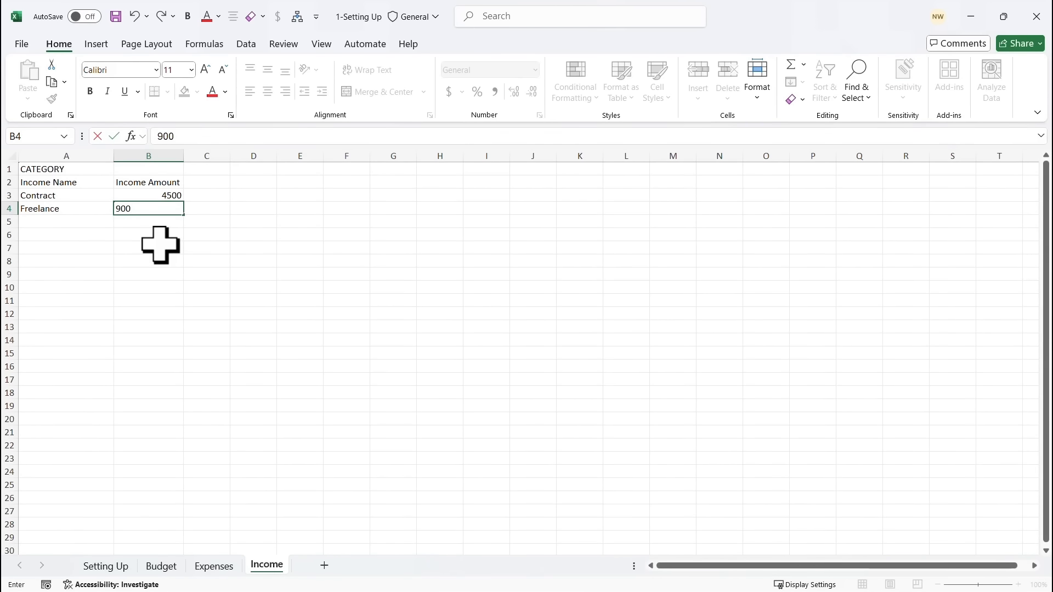
pyautogui.click(160, 244)
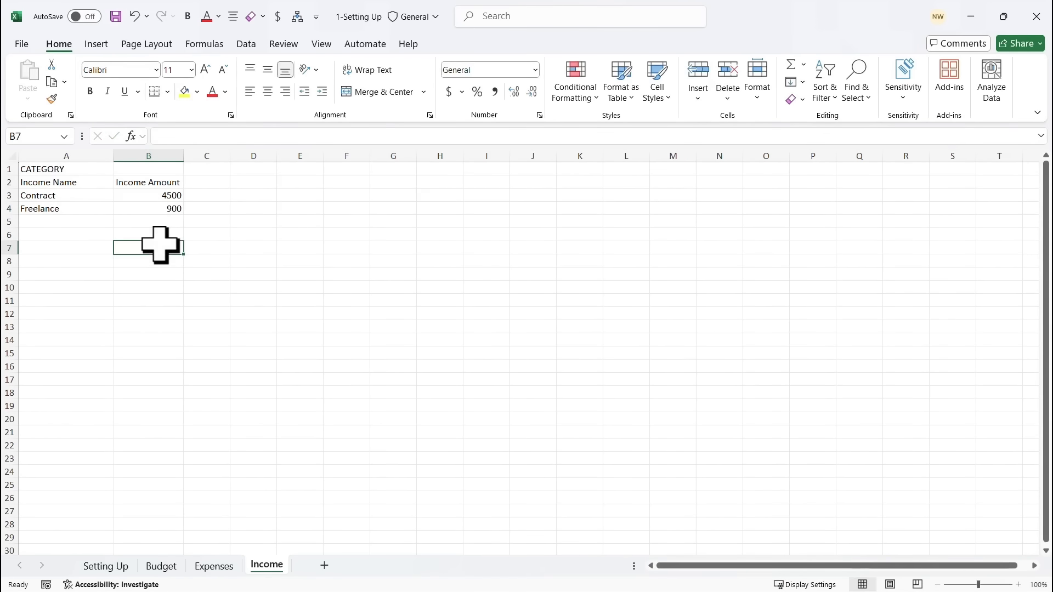
# Replace the CATEGORY heading in A1 of the Income sheet with INCOMES.
pyautogui.click(74, 168)
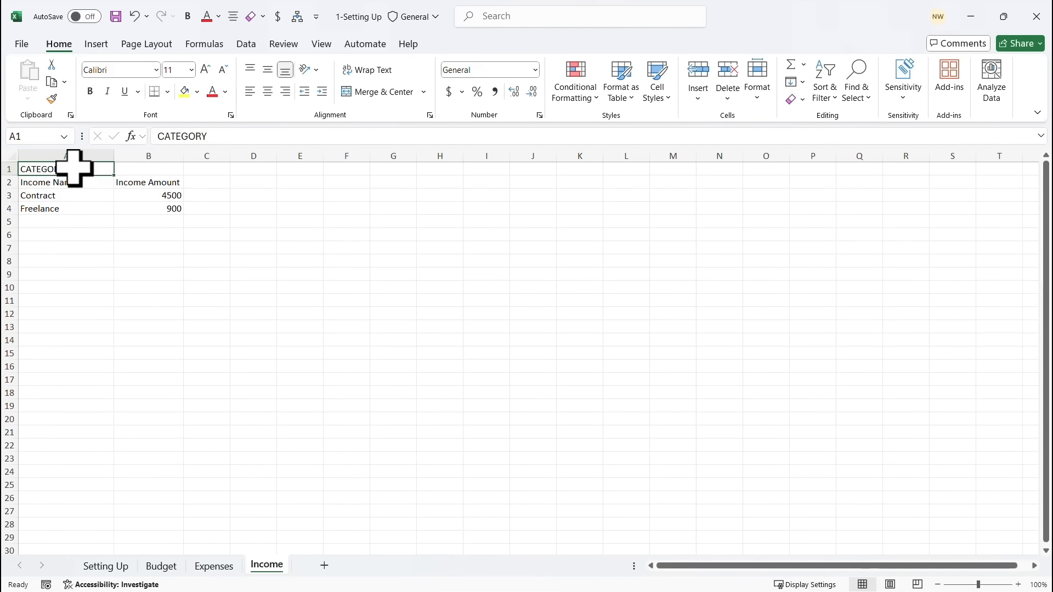
pyautogui.write('INCOMES')
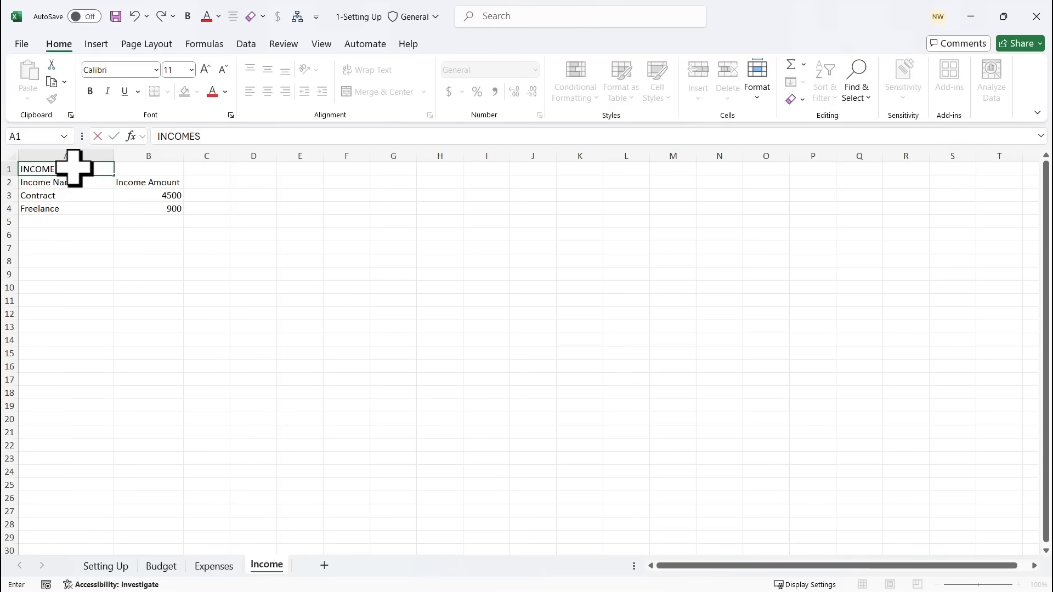
pyautogui.press('Return')
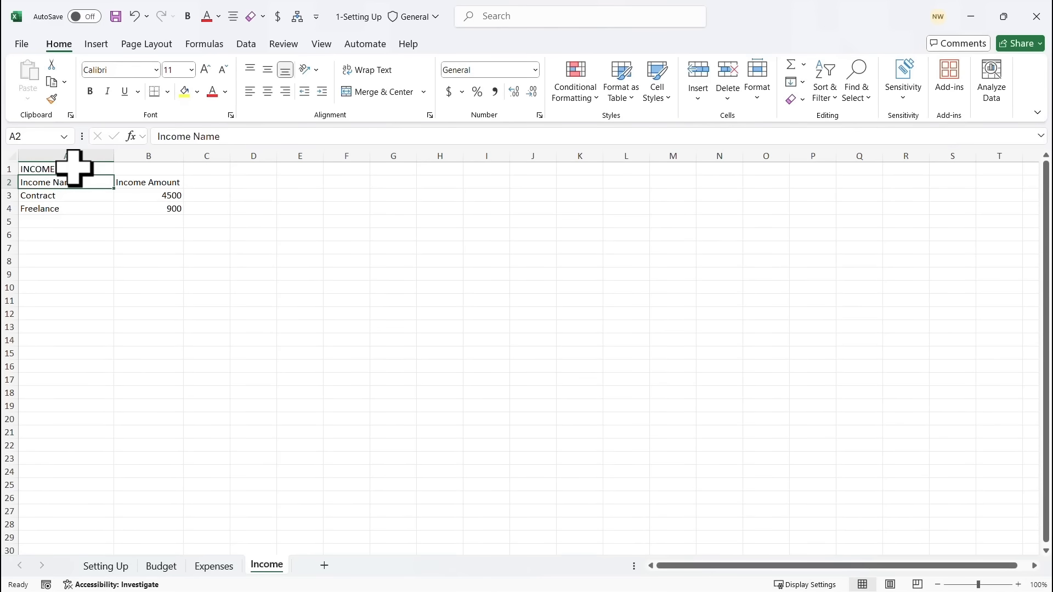
# Merge and center the INCOMES heading across A1:B1 and make it bold at font size 12.
pyautogui.moveTo(74, 168); pyautogui.dragTo(146, 166)
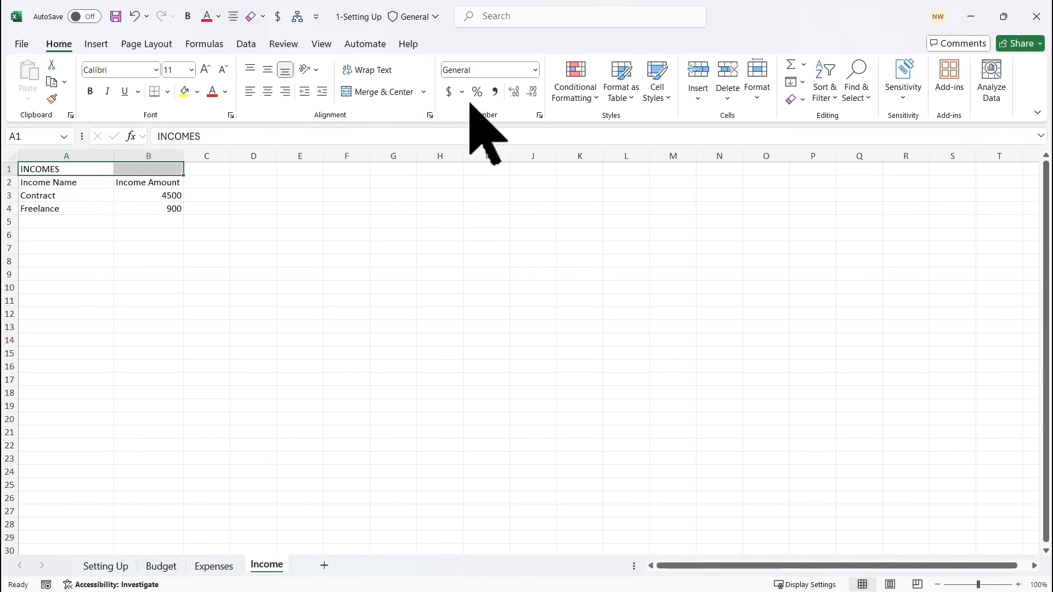
pyautogui.click(384, 91)
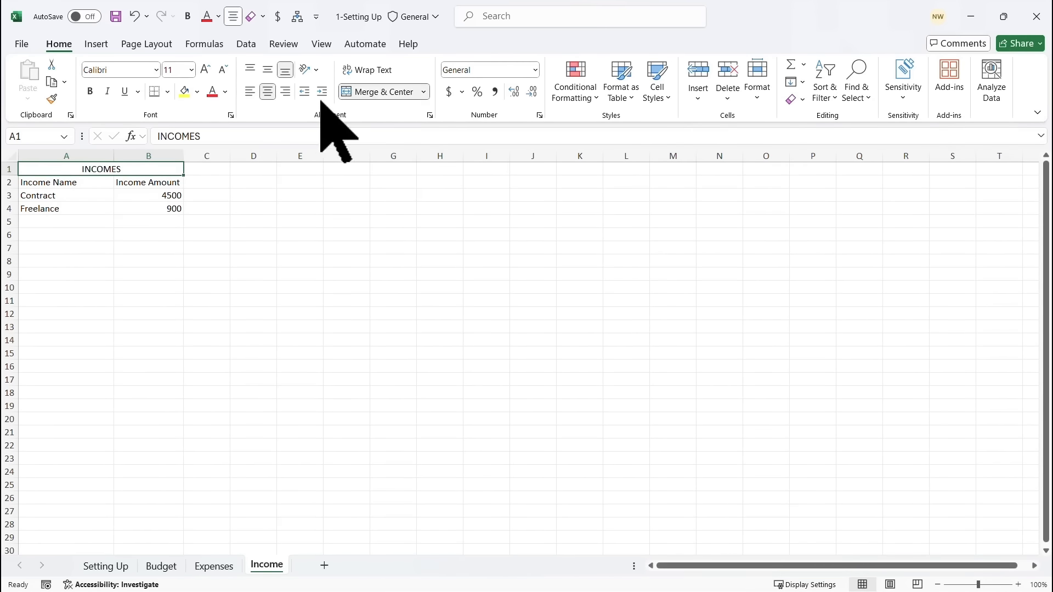
pyautogui.click(90, 91)
pyautogui.click(205, 70)
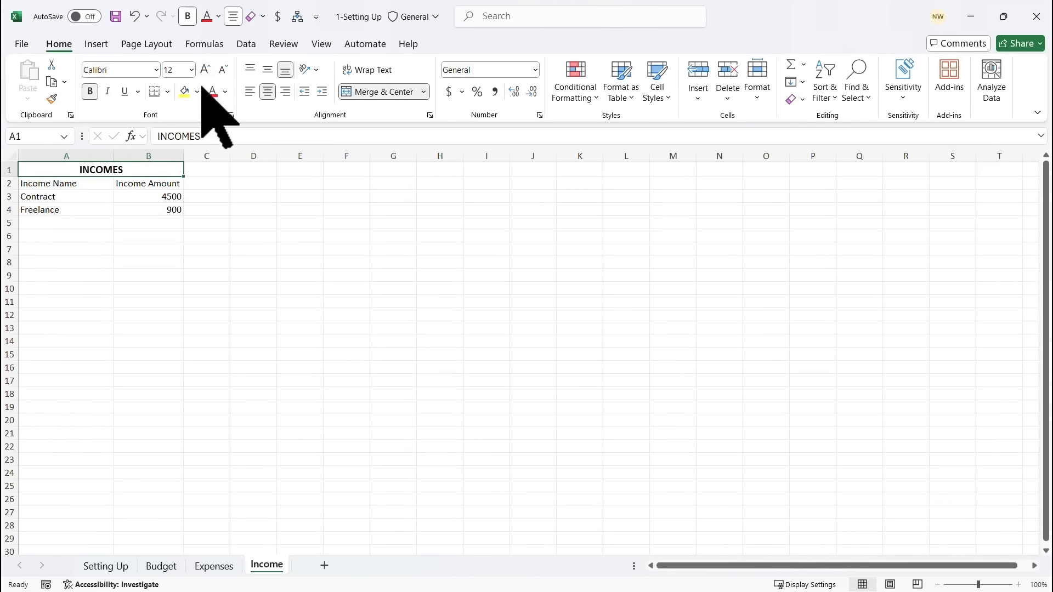
# Format A2:B4 on the Income sheet as a green table with headers and add a total row.
pyautogui.moveTo(75, 183); pyautogui.dragTo(154, 208)
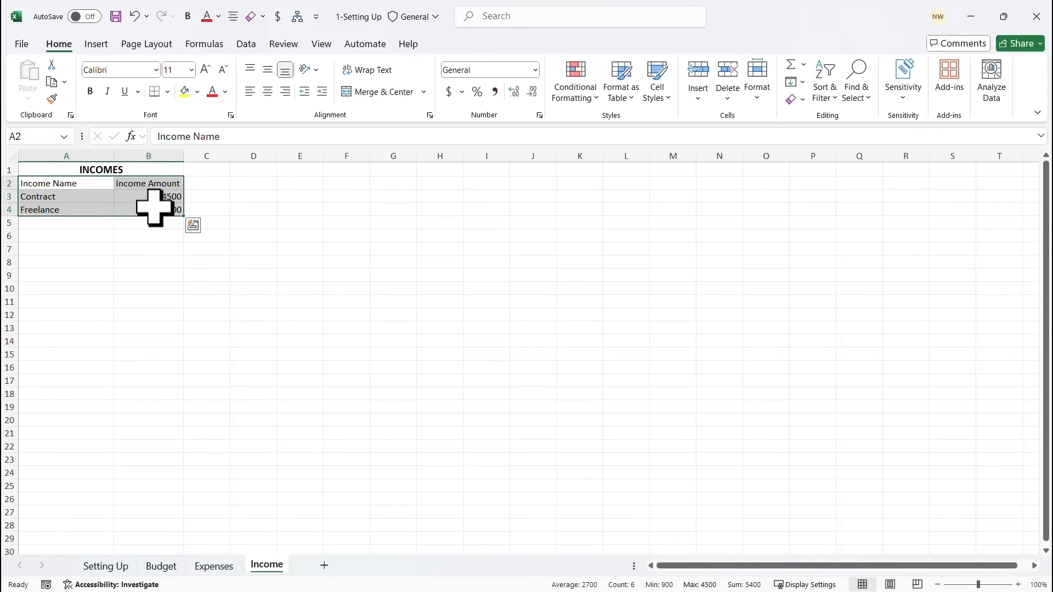
pyautogui.click(631, 97)
pyautogui.click(911, 186)
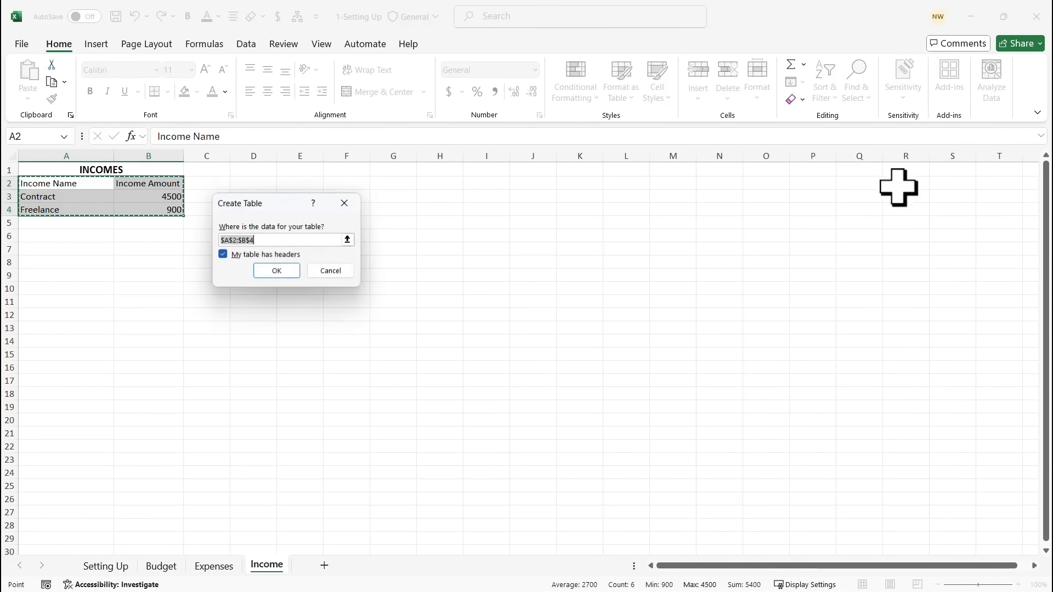
pyautogui.click(280, 270)
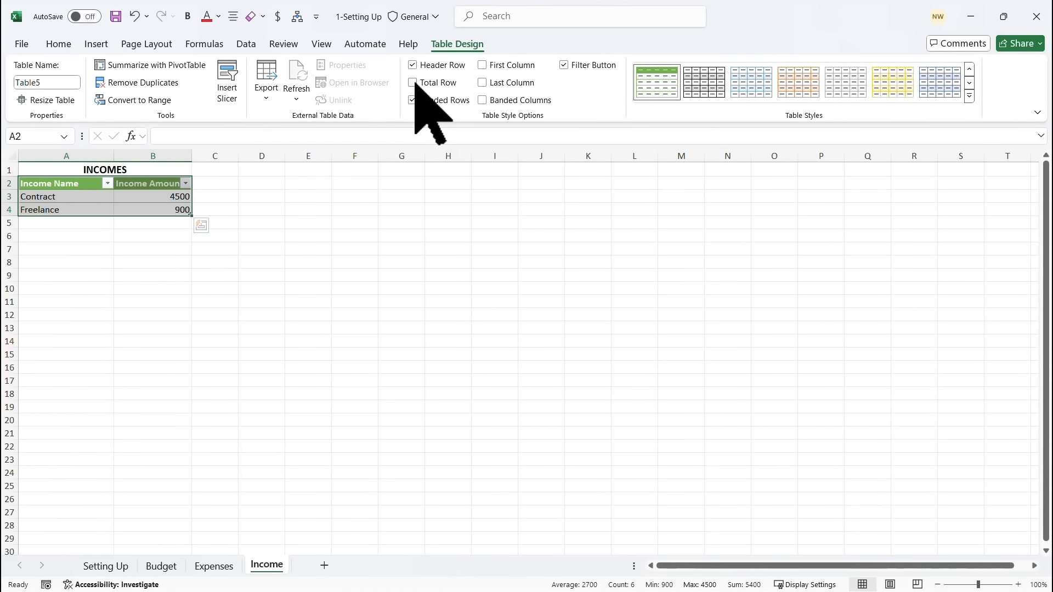
# Apply the Accounting number format to the Contract and Freelance income amounts in B3:B4.
pyautogui.moveTo(165, 197); pyautogui.dragTo(161, 209)
pyautogui.click(59, 44)
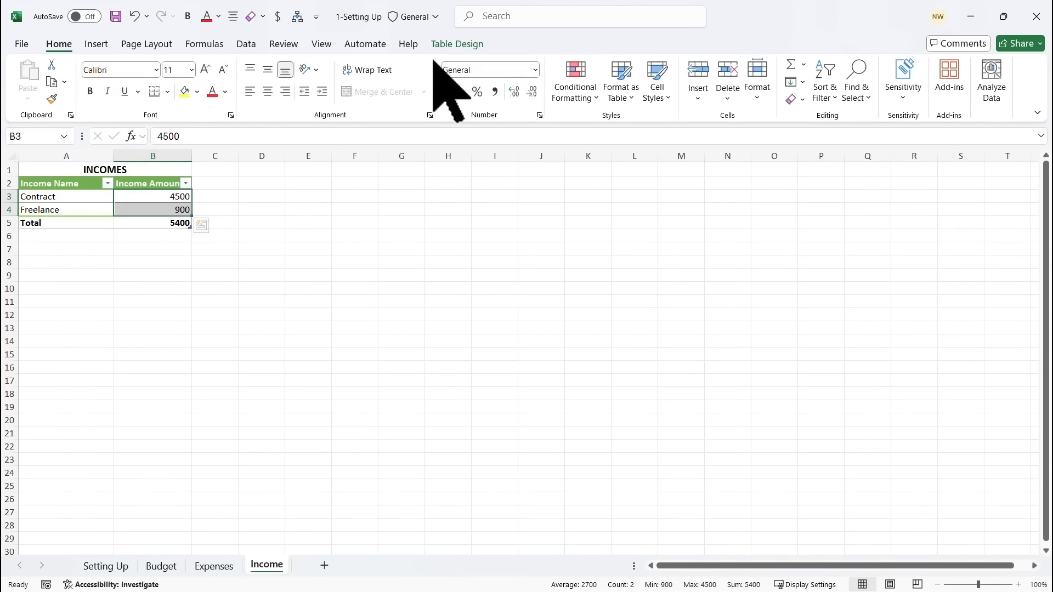
pyautogui.click(536, 70)
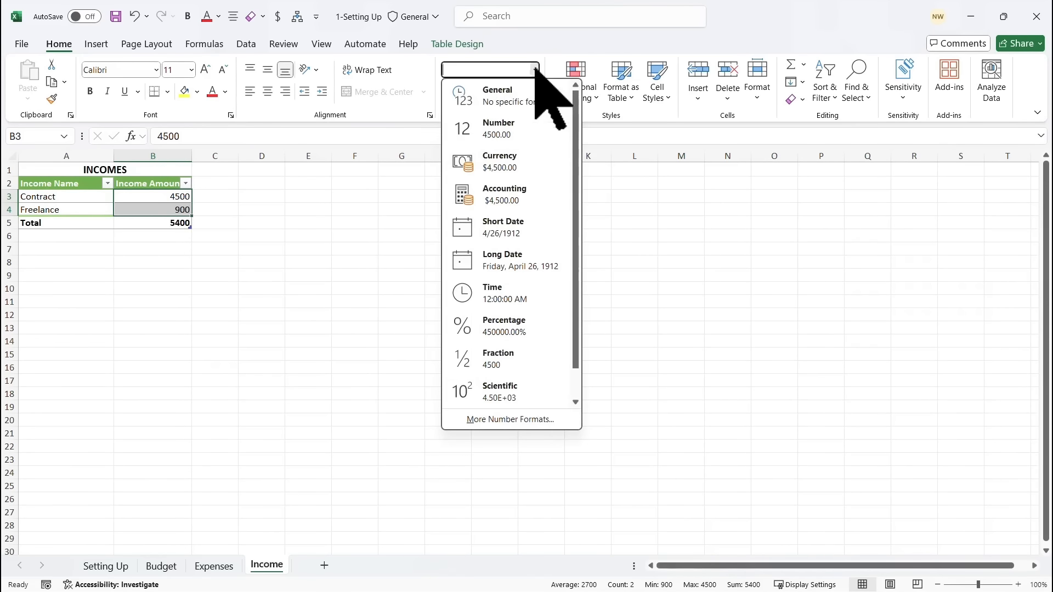
pyautogui.click(502, 195)
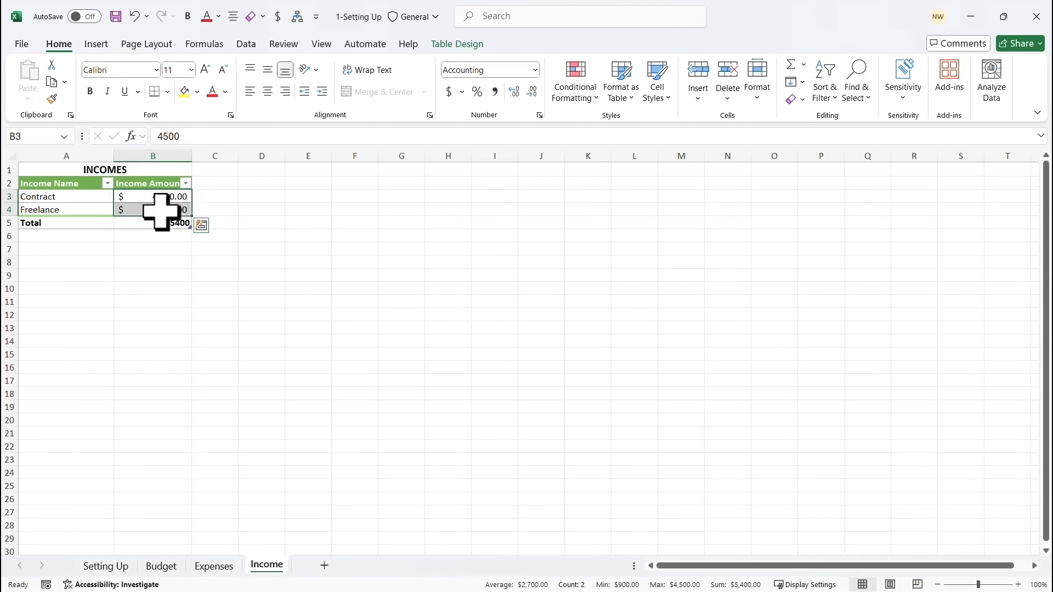
pyautogui.click(153, 251)
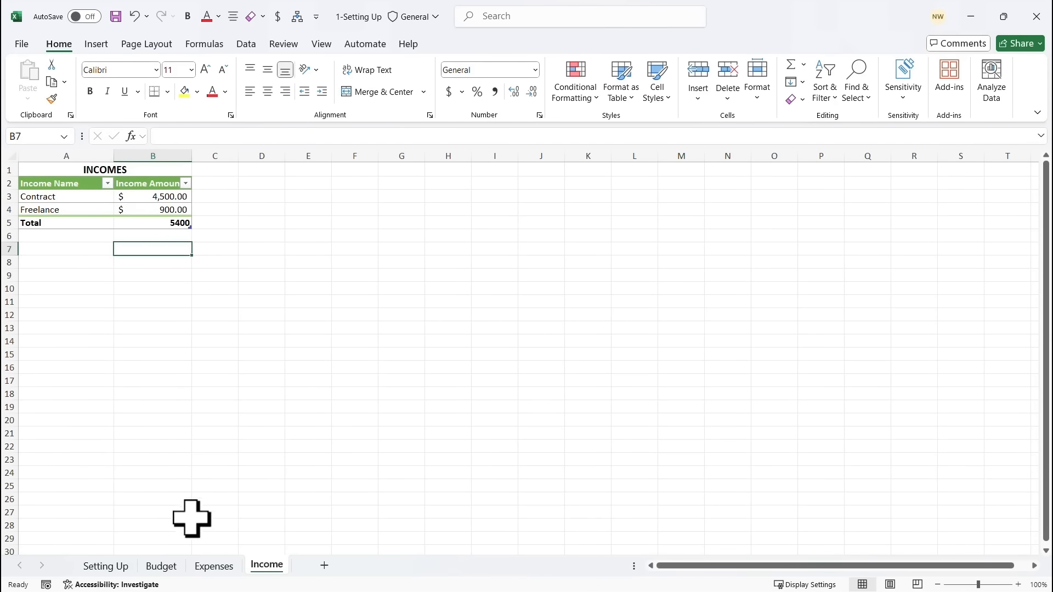
# On the Budget sheet, enter the labels INCOME 1, INCOME 2 and EXPENSES in cells A1 to A3.
pyautogui.click(215, 565)
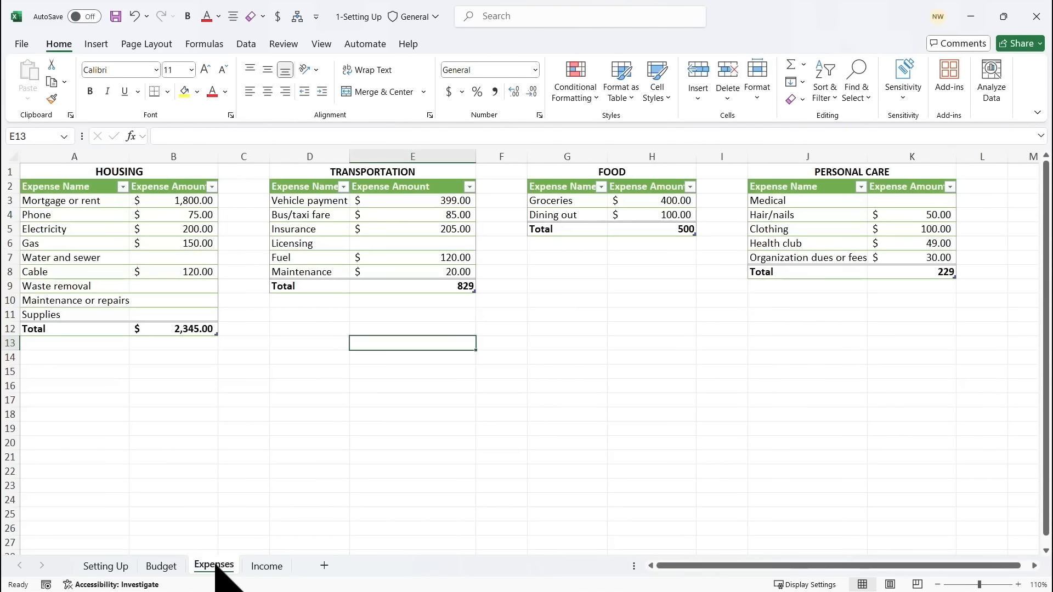
pyautogui.click(272, 565)
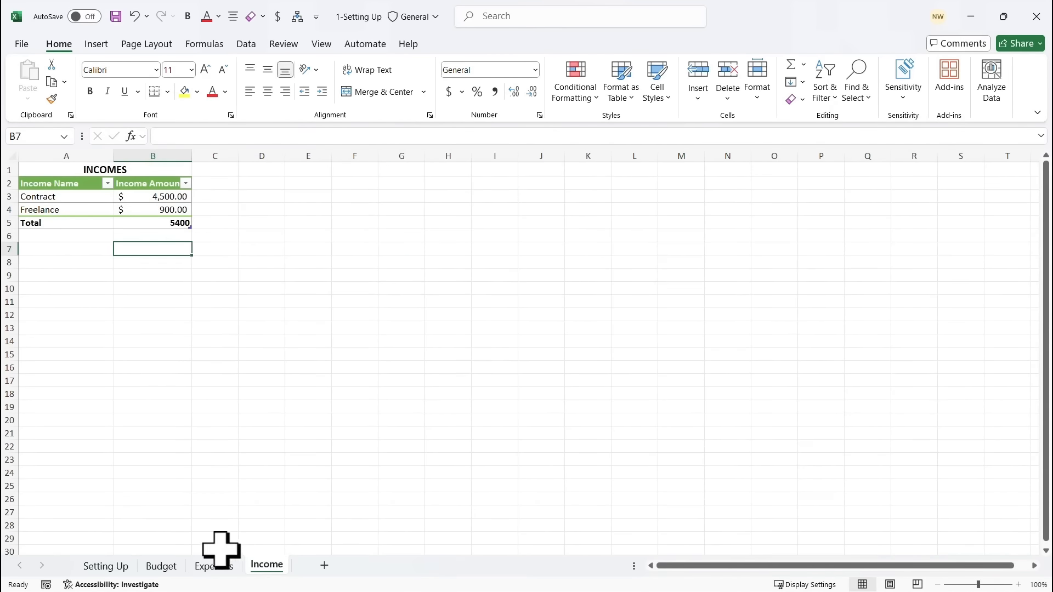
pyautogui.click(161, 567)
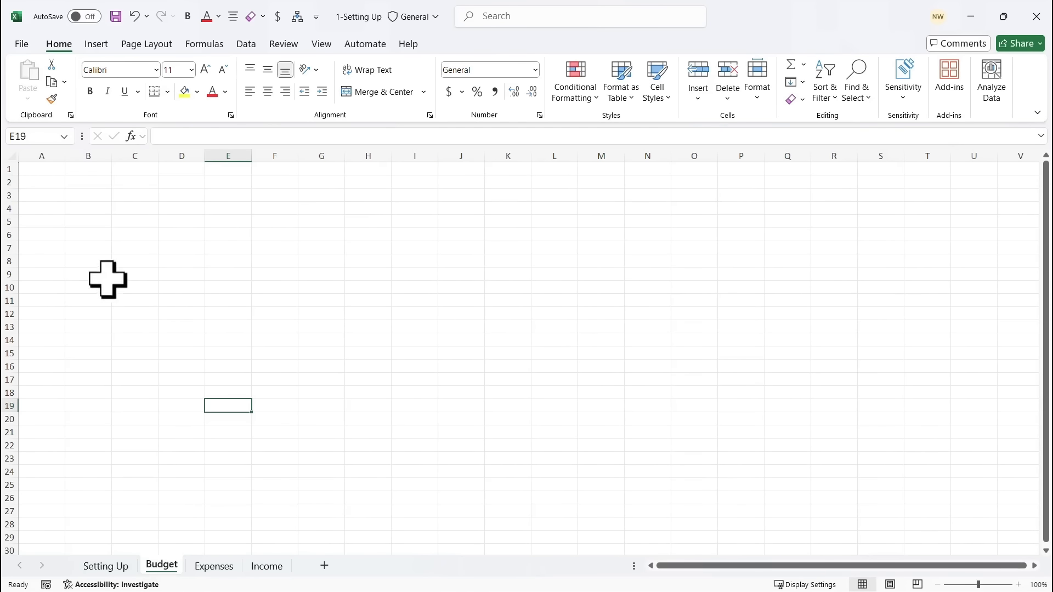
pyautogui.click(45, 173)
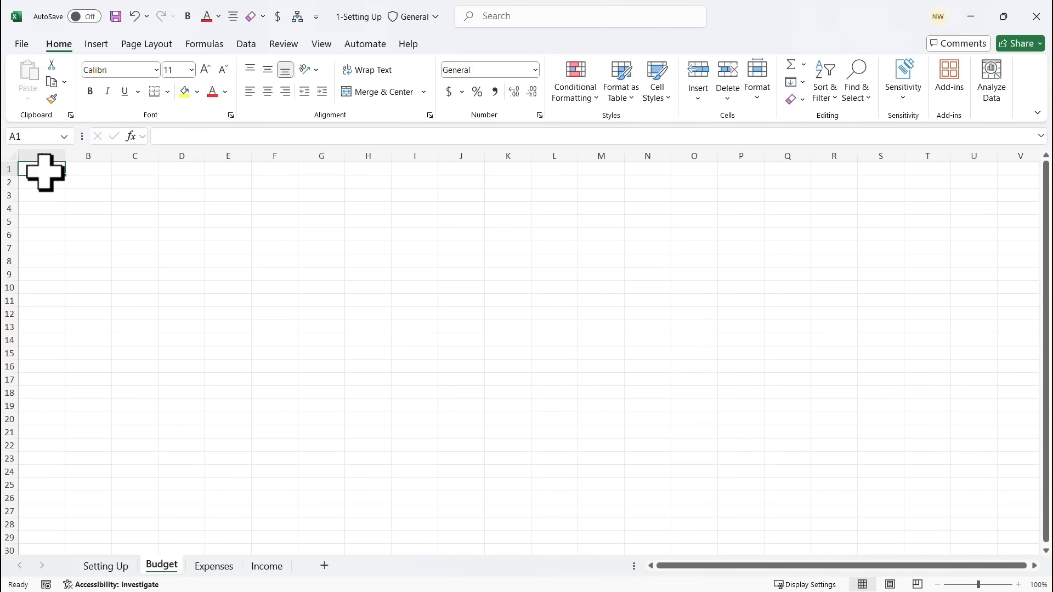
pyautogui.write('INCOM')
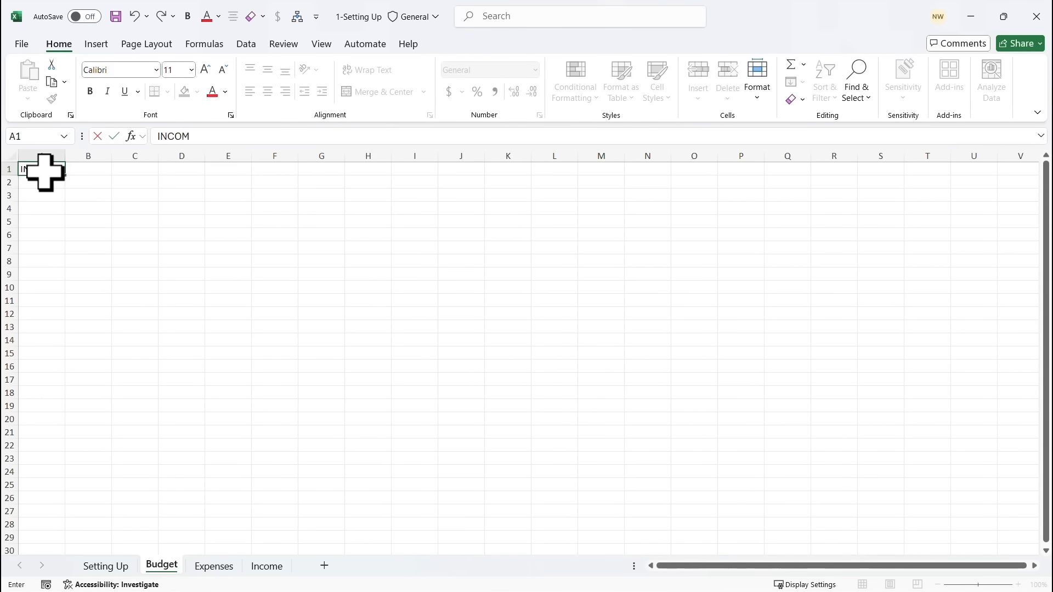
pyautogui.write('E 1')
pyautogui.press('Return')
pyautogui.write('I')
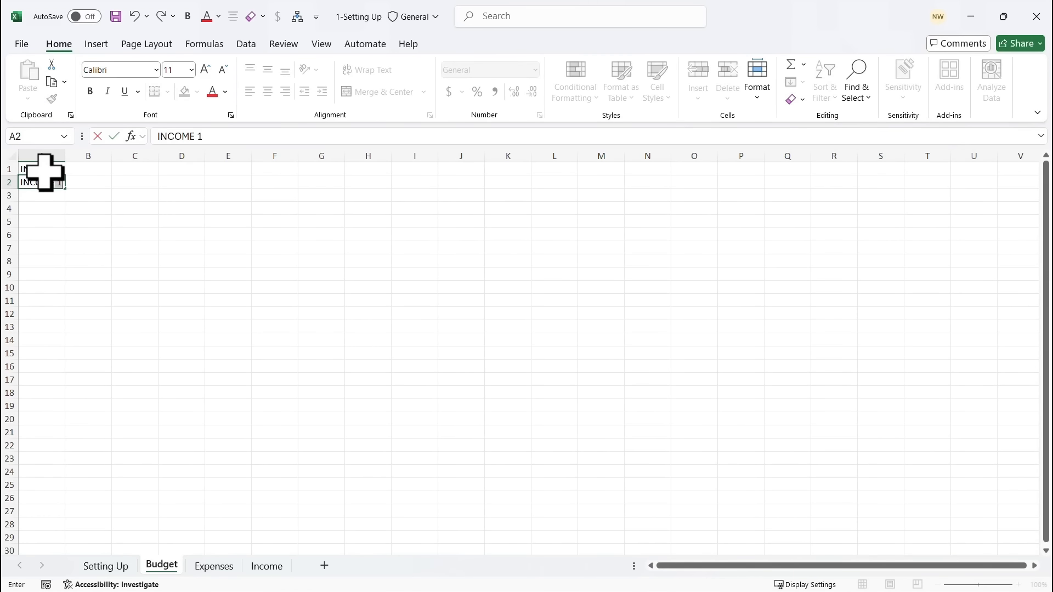
pyautogui.press('Return')
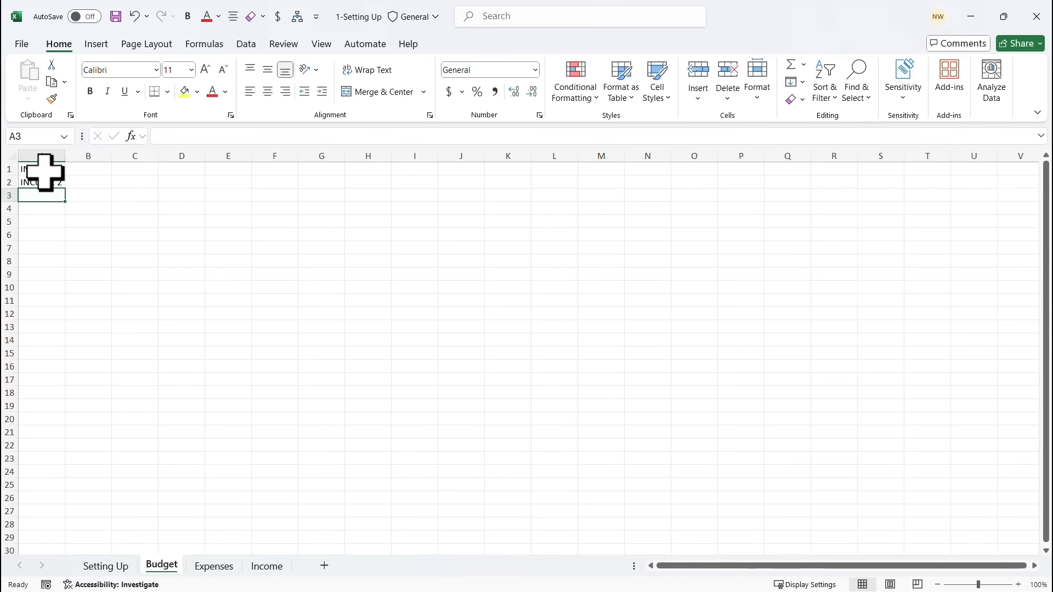
pyautogui.write('EXPENSES')
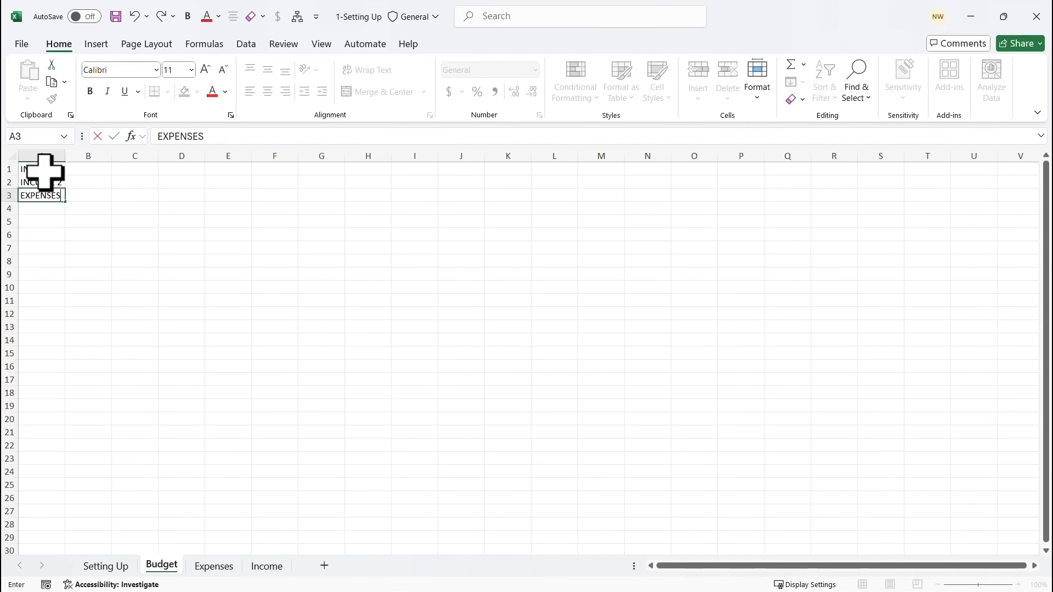
pyautogui.click(55, 211)
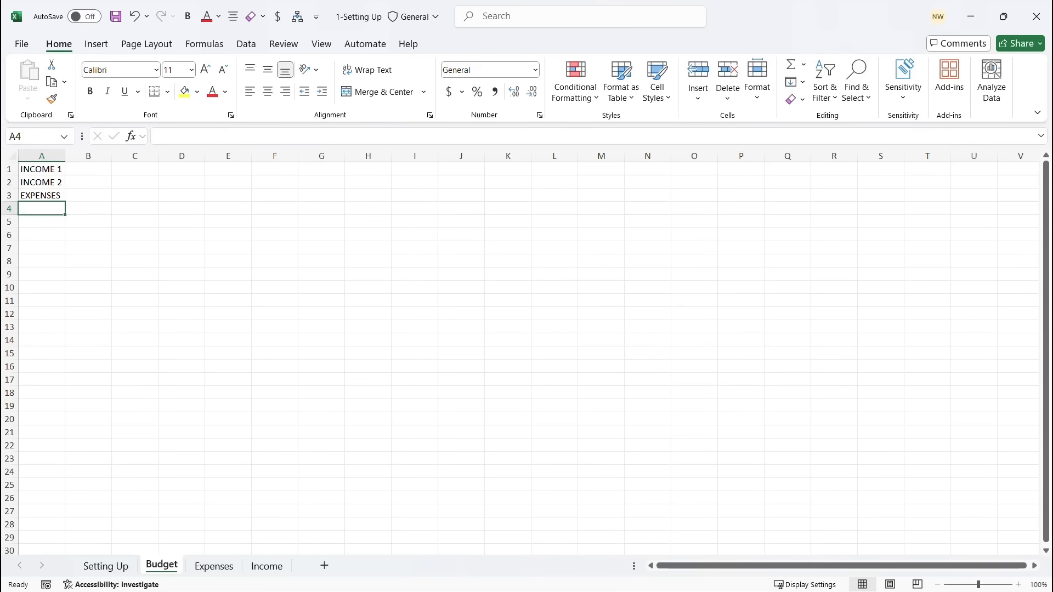
pyautogui.hotkey('alt', 'Tab')
pyautogui.scroll(5, 578, 160)
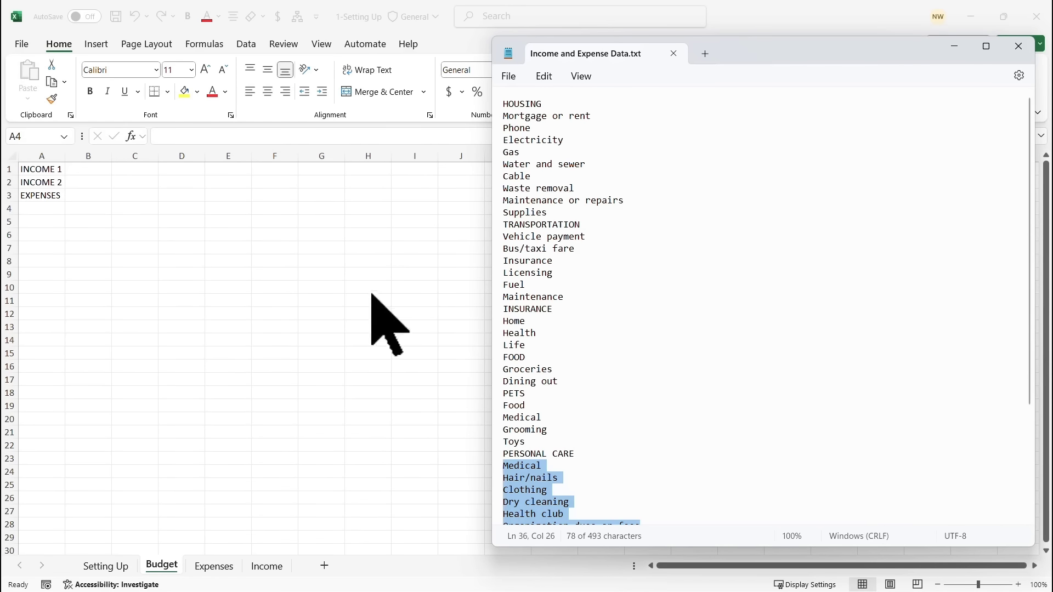
pyautogui.hotkey('alt', 'Tab')
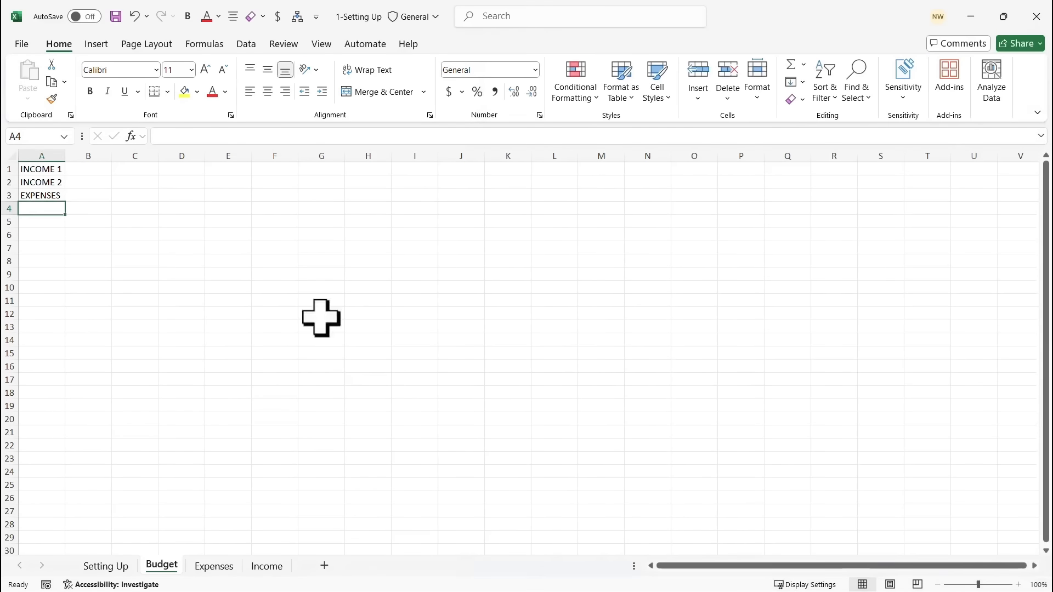
# Copy the Housing expense names and amounts from the Expenses sheet, paste them as values at A4 of the Budget sheet, and widen column A.
pyautogui.click(218, 565)
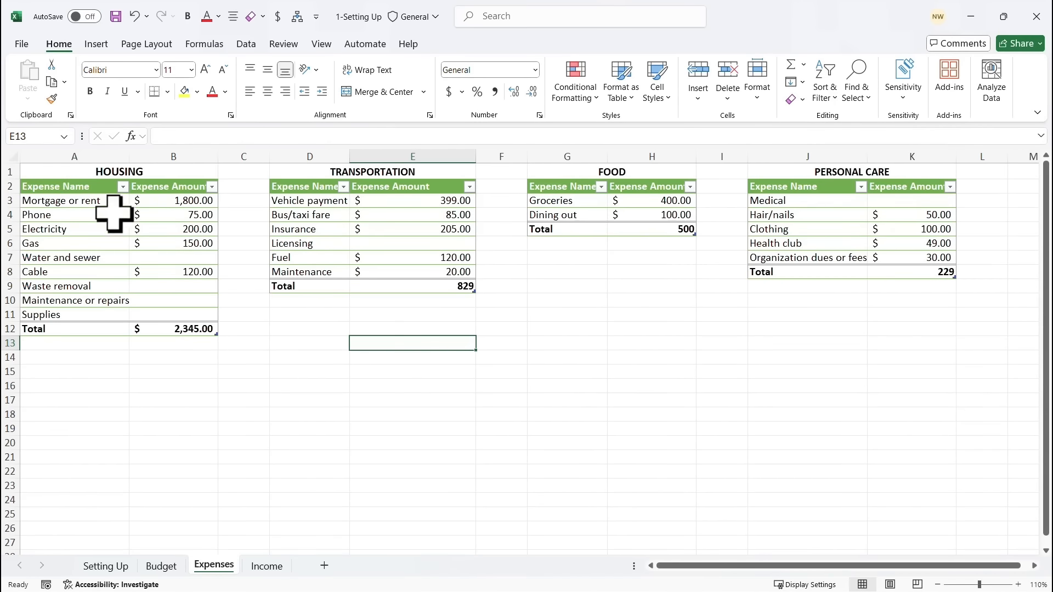
pyautogui.moveTo(78, 200); pyautogui.dragTo(176, 308)
pyautogui.rightClick(176, 228)
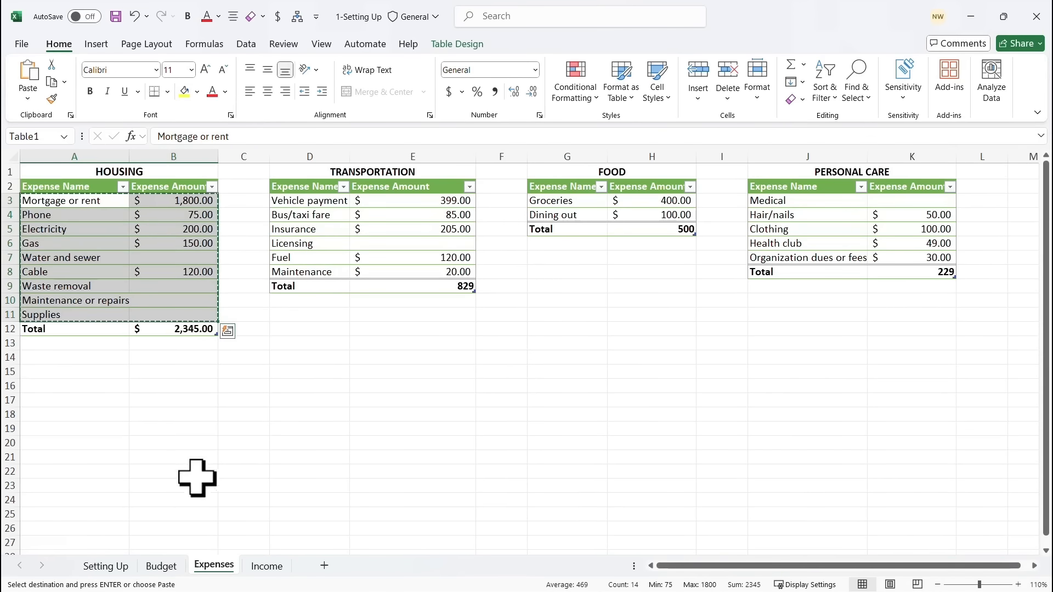
pyautogui.click(163, 567)
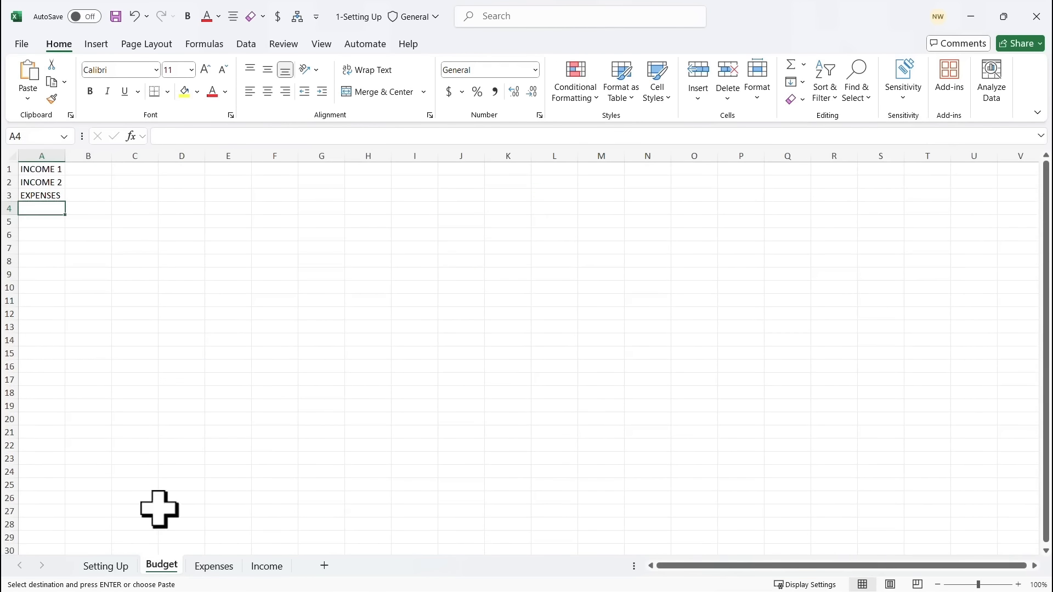
pyautogui.rightClick(47, 208)
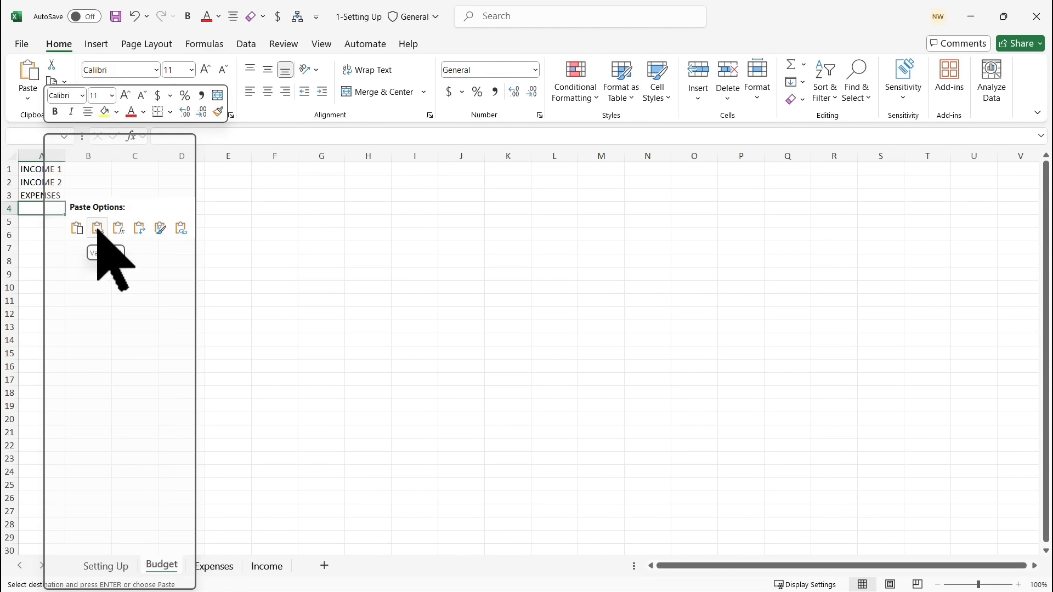
pyautogui.click(97, 228)
pyautogui.click(234, 222)
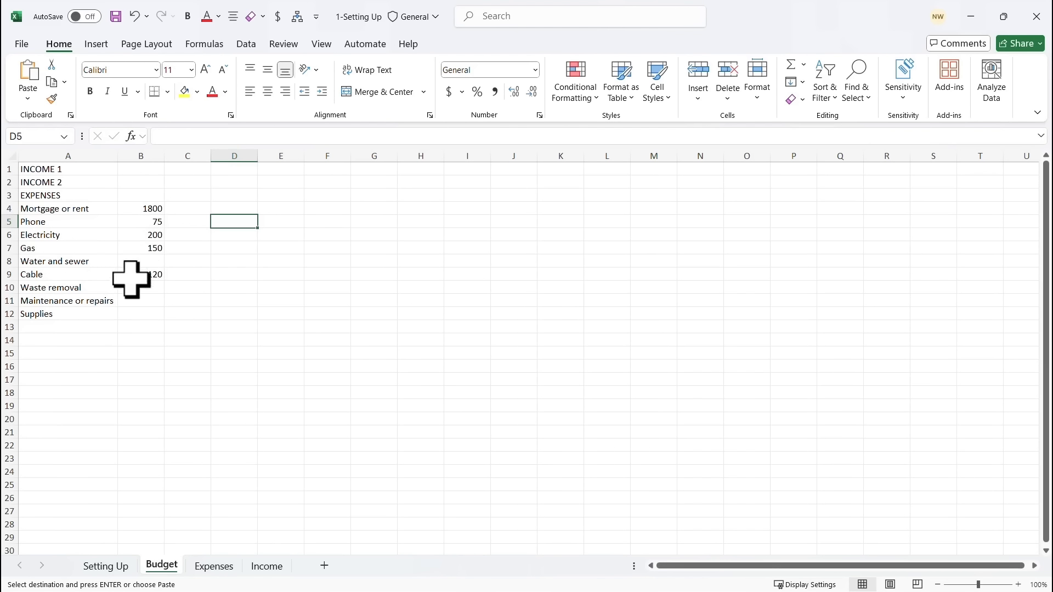
# Copy the Transportation expense names and amounts from the Expenses sheet and paste them as values at A13 of the Budget sheet.
pyautogui.click(215, 567)
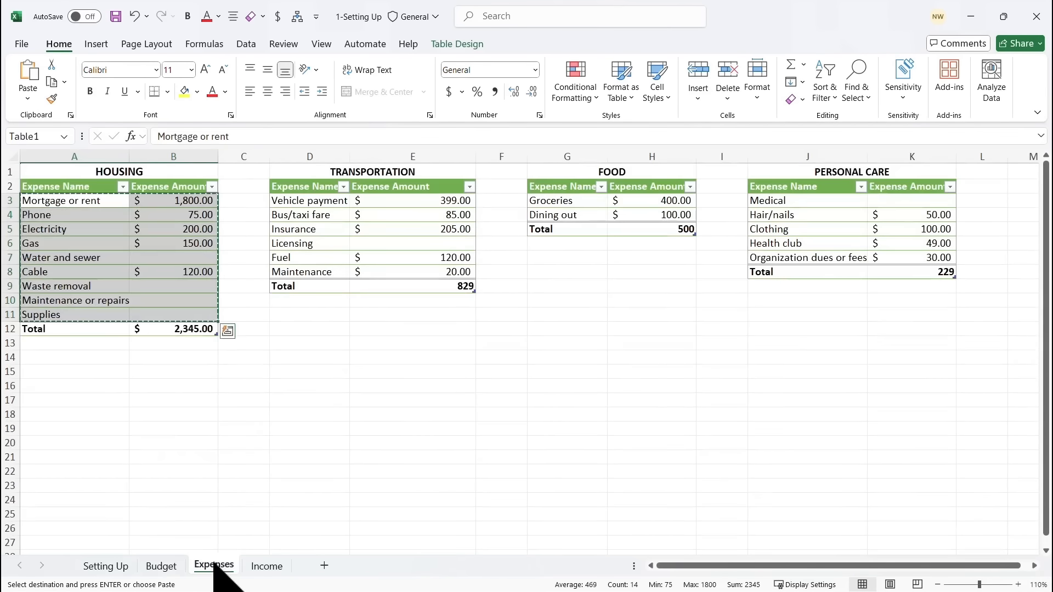
pyautogui.click(379, 357)
pyautogui.moveTo(325, 204); pyautogui.dragTo(387, 268)
pyautogui.rightClick(384, 230)
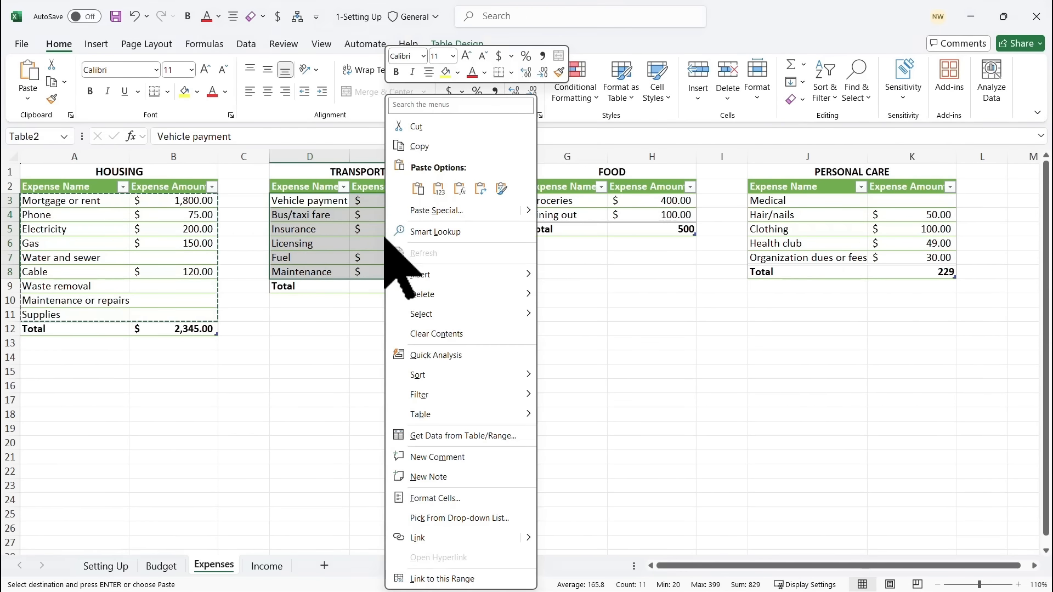
pyautogui.click(417, 146)
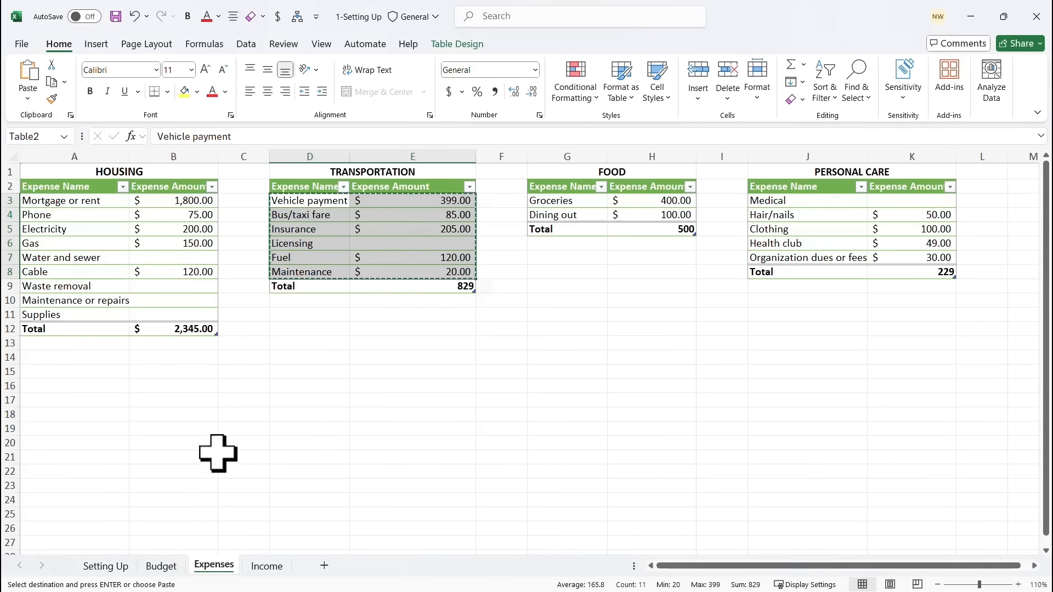
pyautogui.click(161, 566)
pyautogui.click(47, 328)
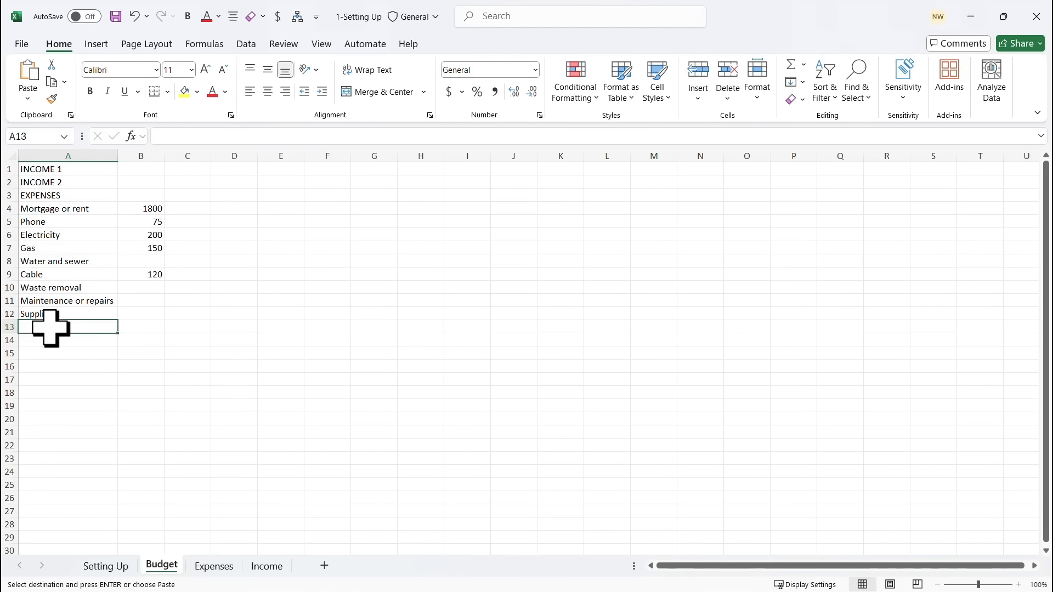
pyautogui.rightClick(49, 328)
pyautogui.click(105, 230)
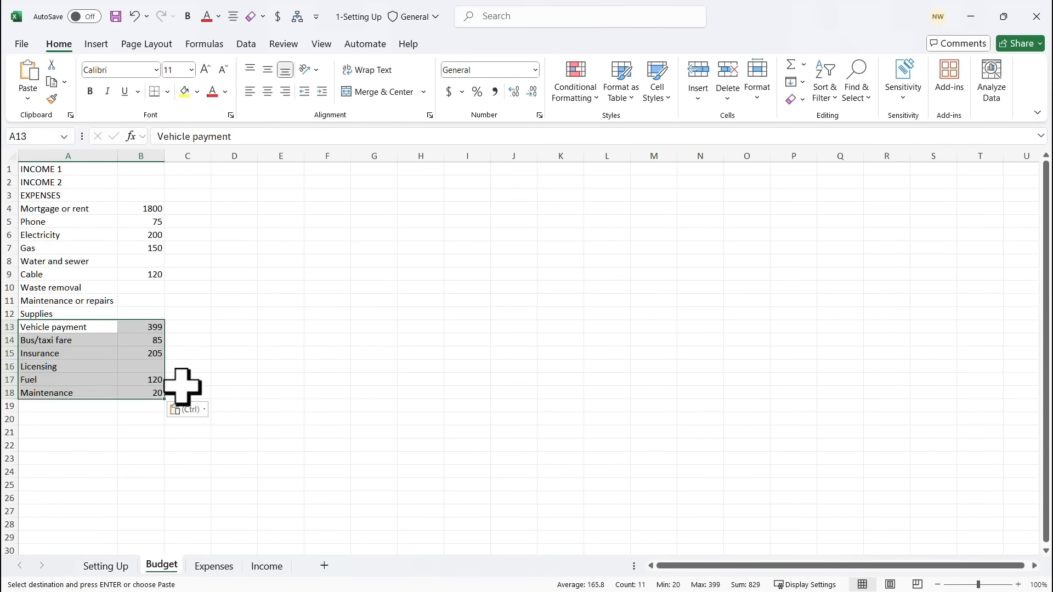
# Copy the Food expense names and amounts from the Expenses sheet and paste them as values at A19 of the Budget sheet.
pyautogui.click(217, 565)
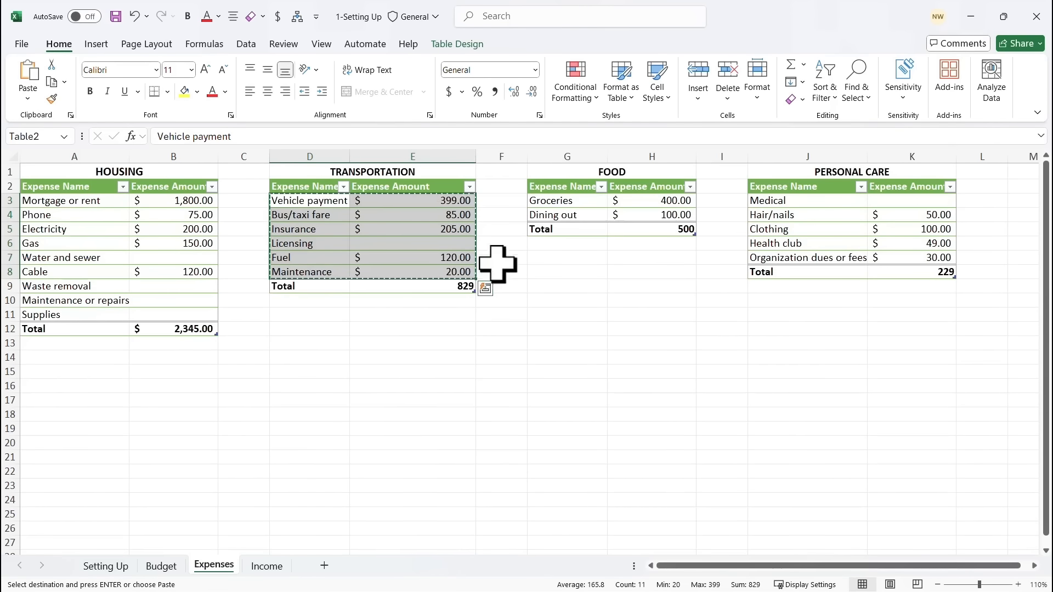
pyautogui.moveTo(582, 200); pyautogui.dragTo(665, 211)
pyautogui.rightClick(665, 211)
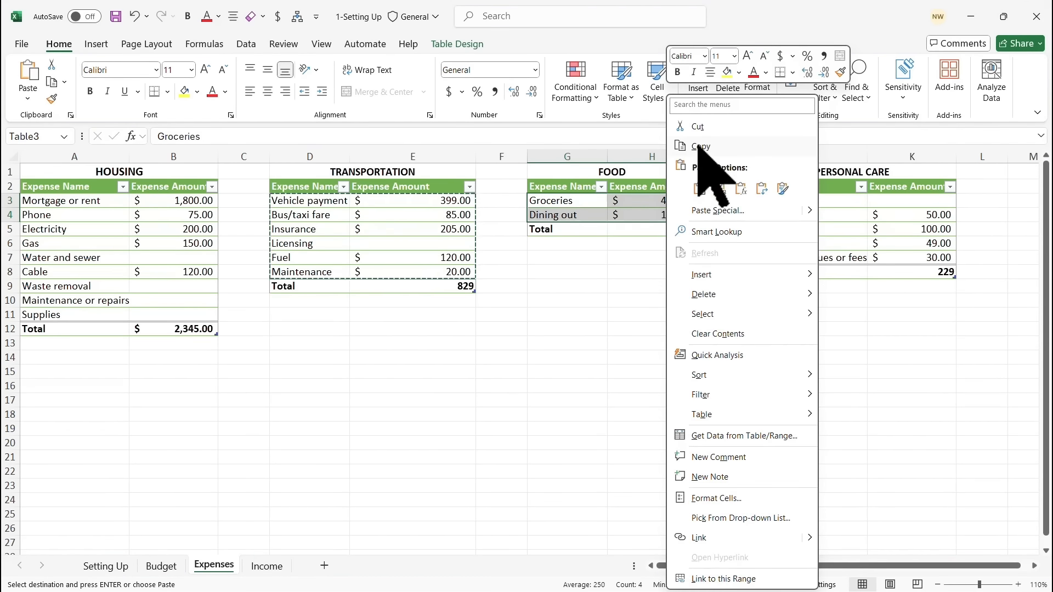
pyautogui.click(700, 144)
pyautogui.click(159, 565)
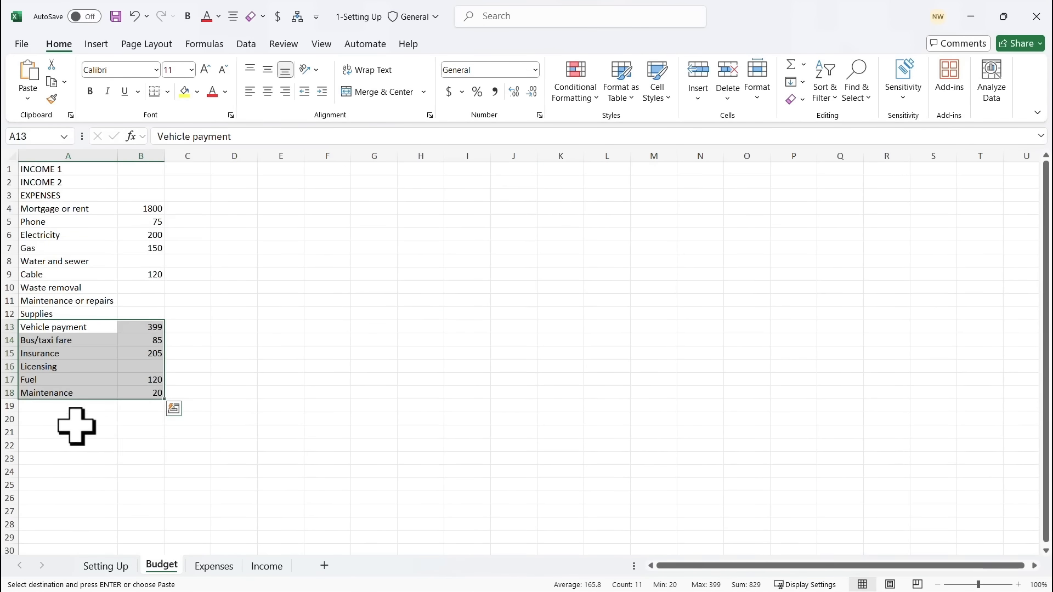
pyautogui.rightClick(67, 409)
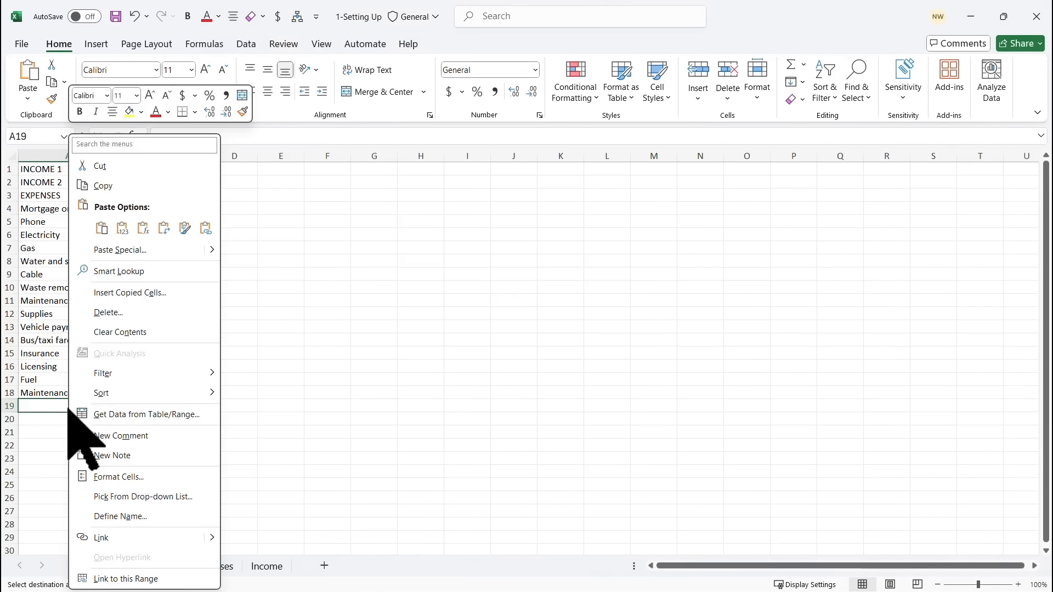
pyautogui.click(122, 228)
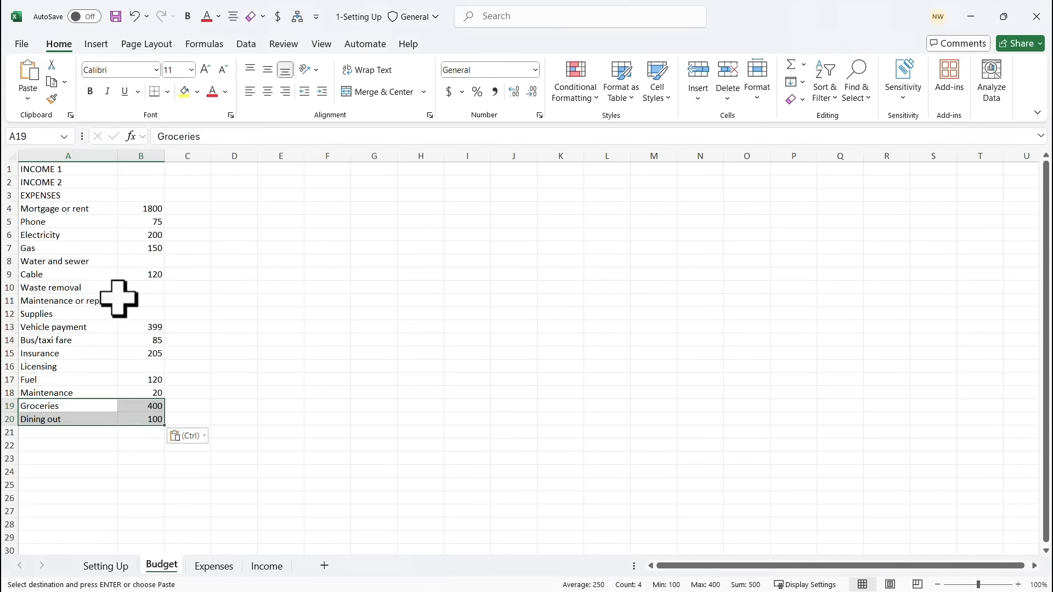
# Copy the Personal Care expense names and amounts from the Expenses sheet, paste them as values at A21 of the Budget sheet, and autofit column A.
pyautogui.click(214, 566)
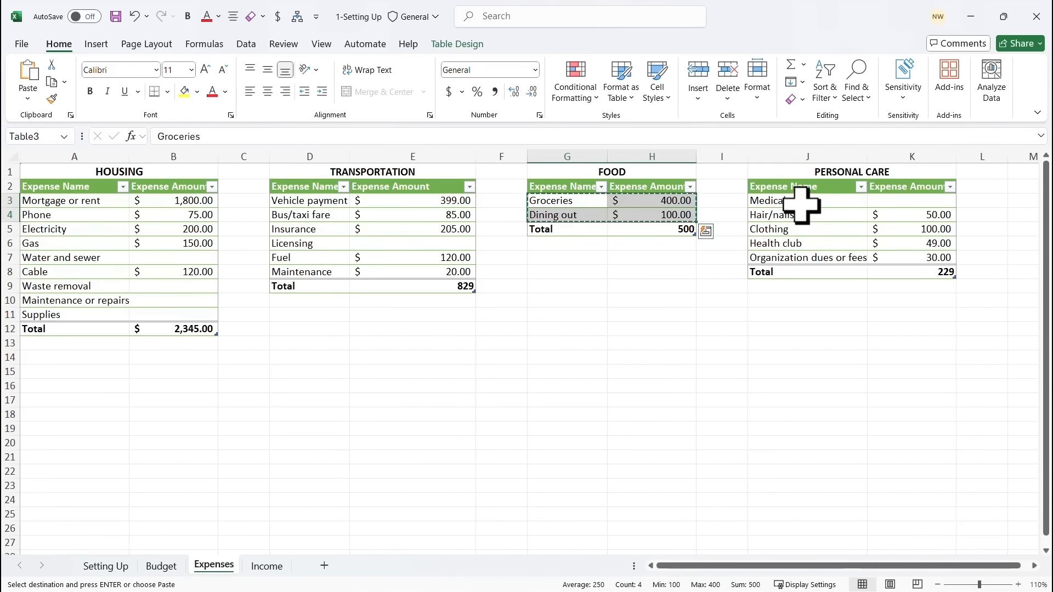
pyautogui.moveTo(803, 200); pyautogui.dragTo(905, 255)
pyautogui.rightClick(888, 229)
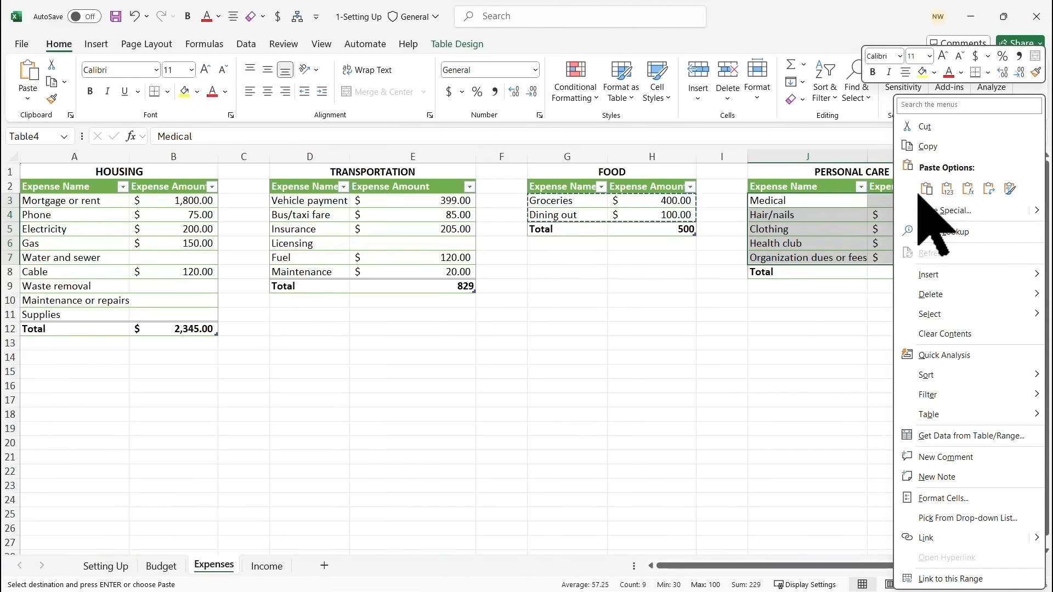
pyautogui.click(927, 146)
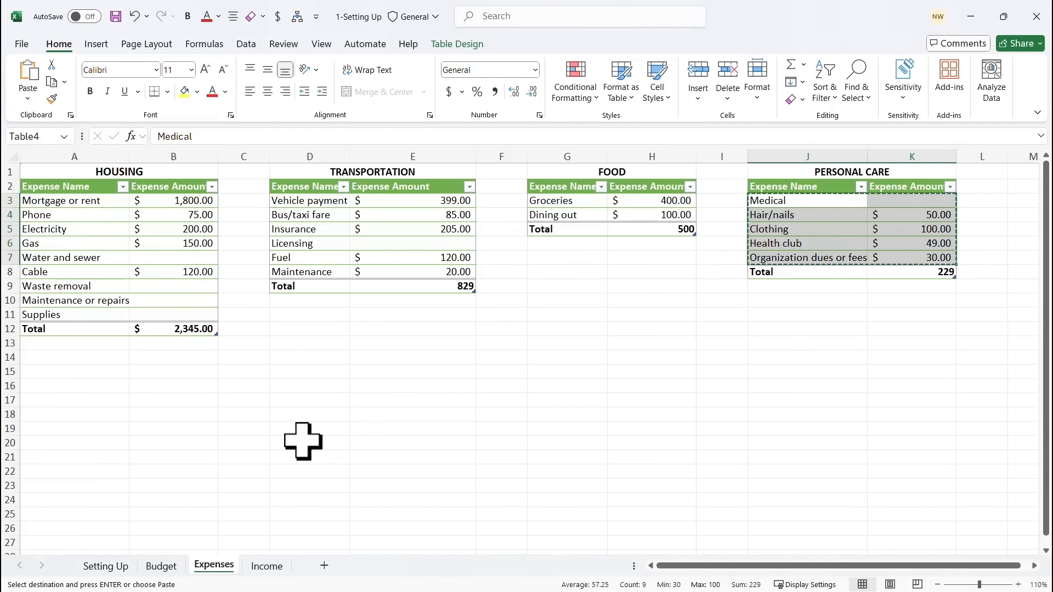
pyautogui.click(164, 566)
pyautogui.click(68, 433)
pyautogui.rightClick(72, 434)
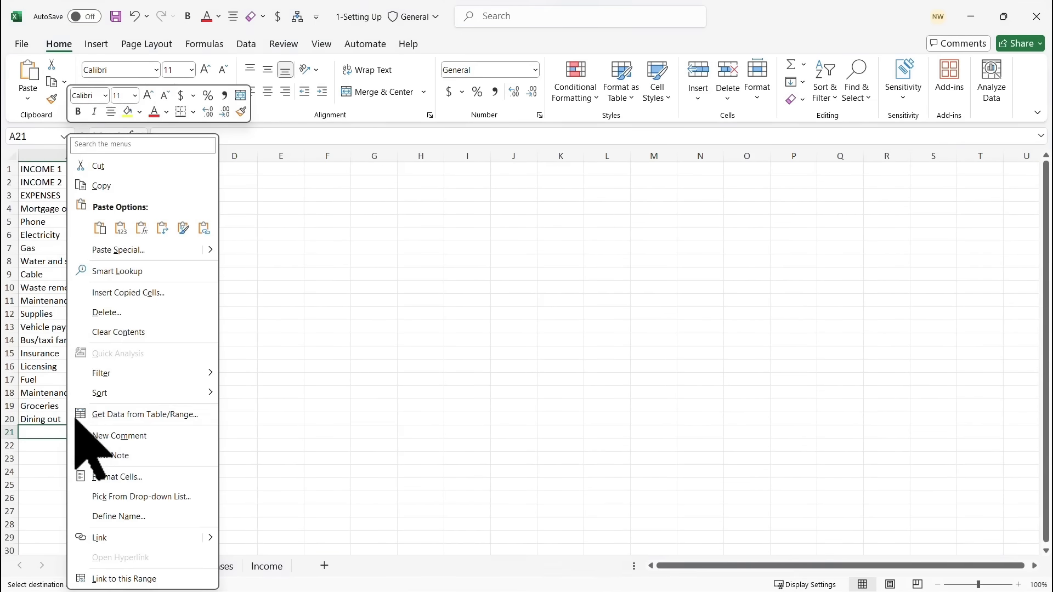
pyautogui.click(122, 229)
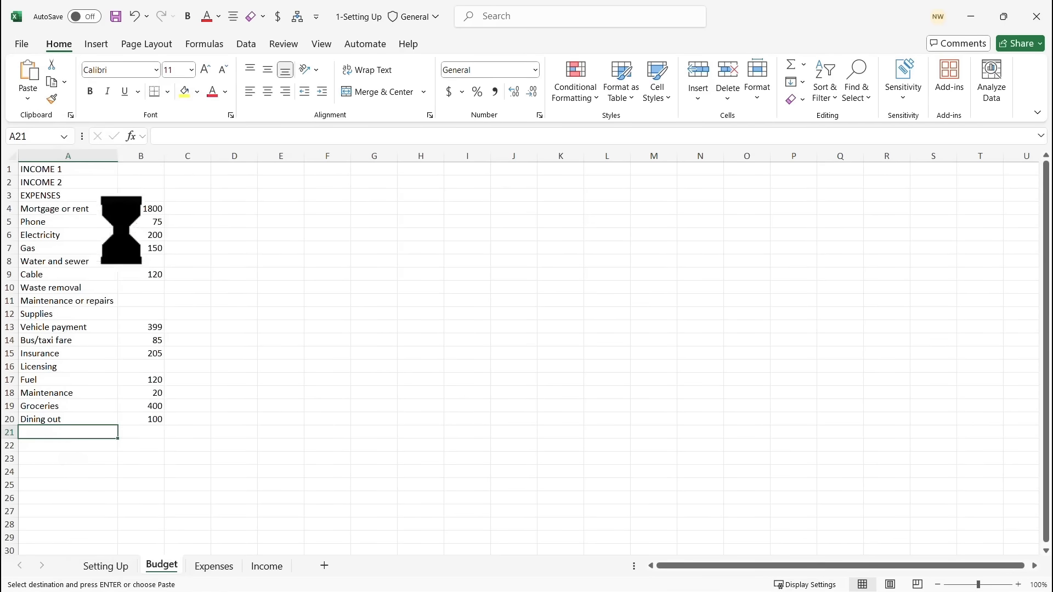
pyautogui.click(266, 328)
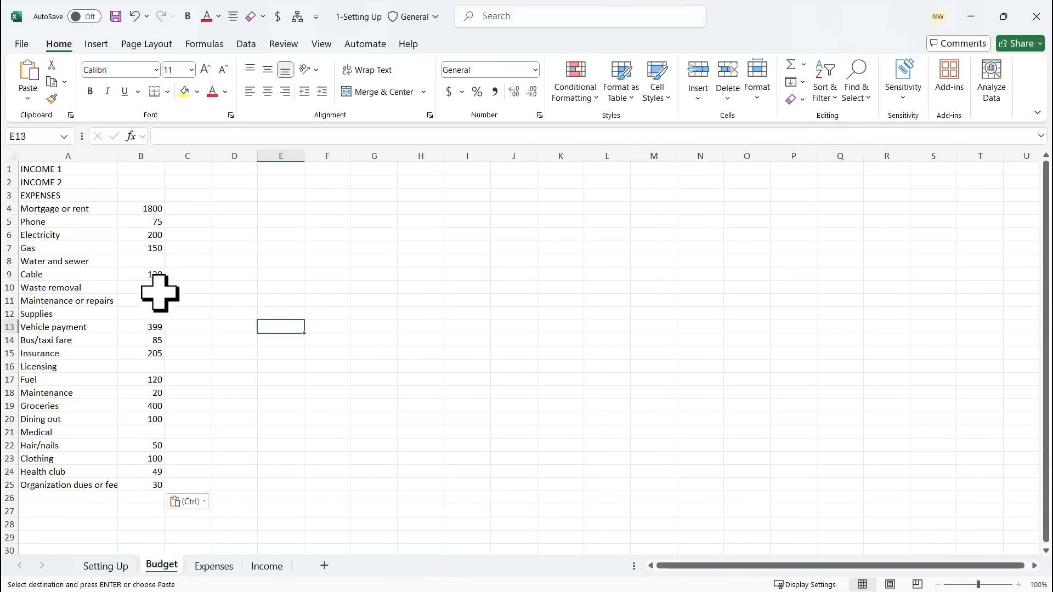
pyautogui.doubleClick(117, 156)
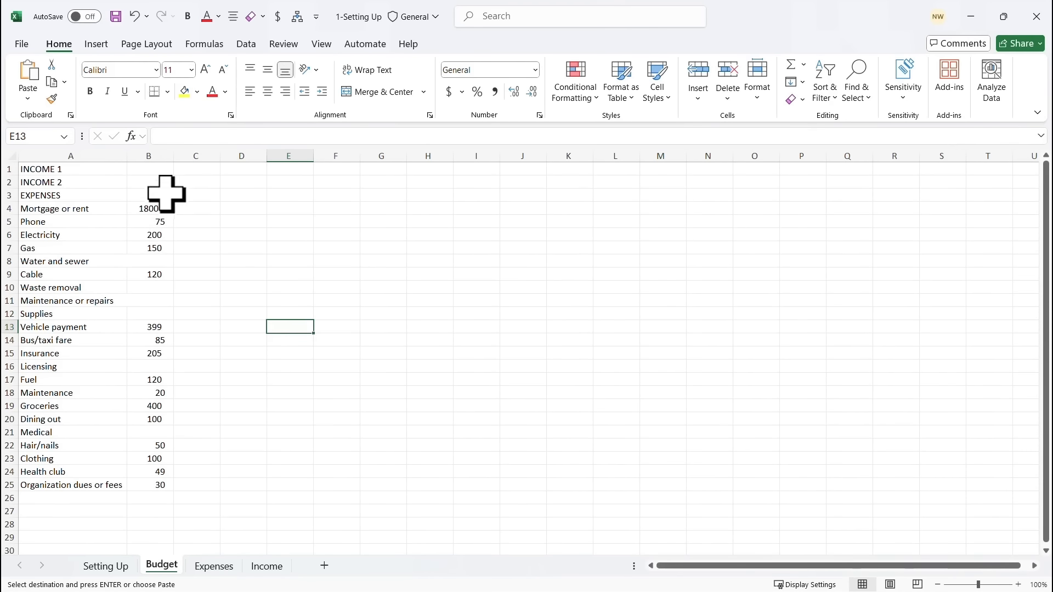
# Enter the income amounts 4500 for INCOME 1 in B1 and 900 for INCOME 2 in B2.
pyautogui.click(156, 172)
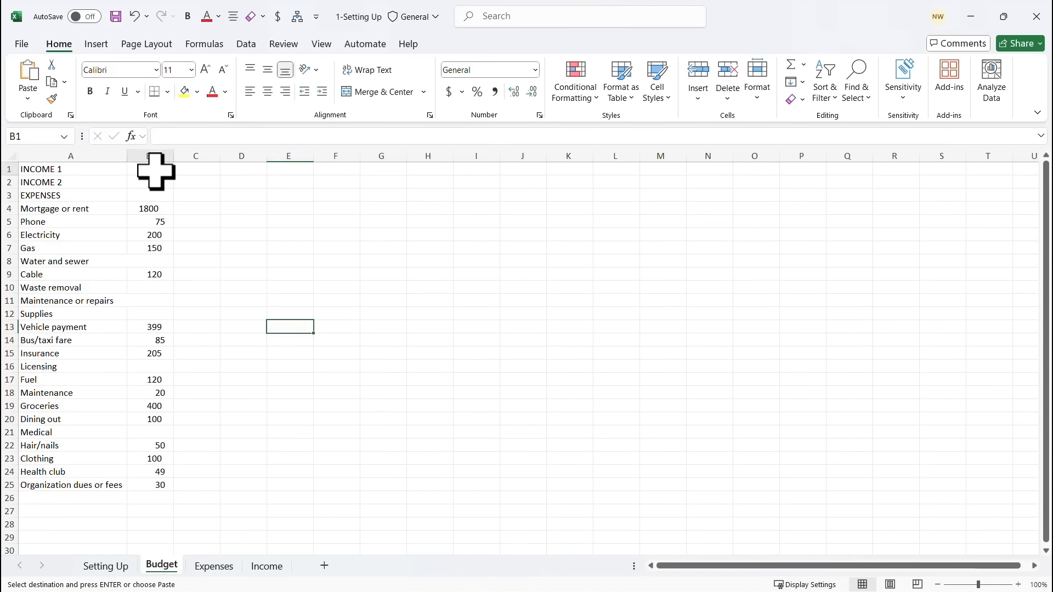
pyautogui.write('4500')
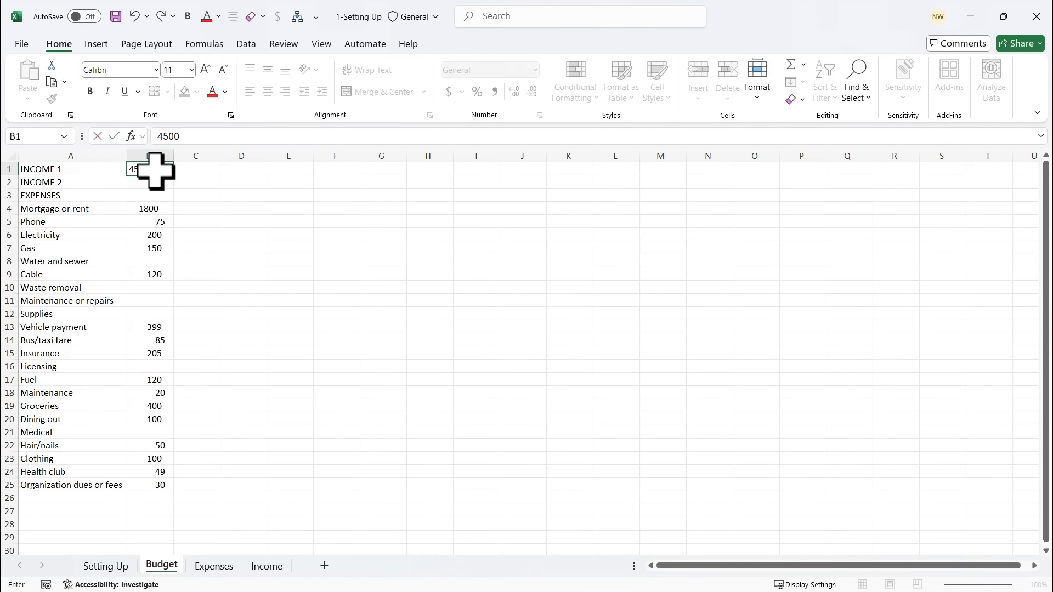
pyautogui.press('Return')
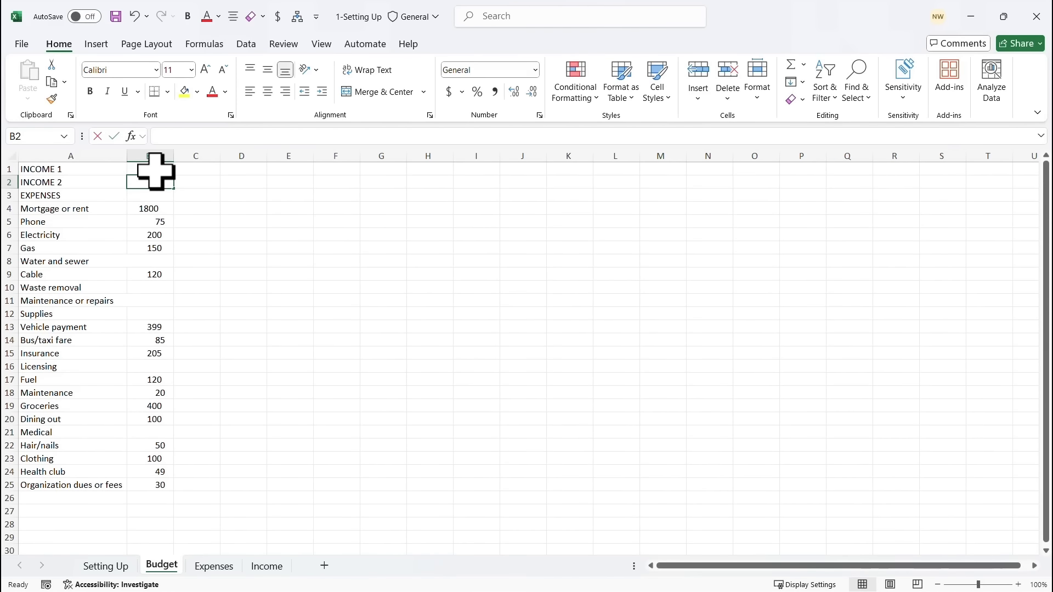
pyautogui.write('900')
pyautogui.press('Return')
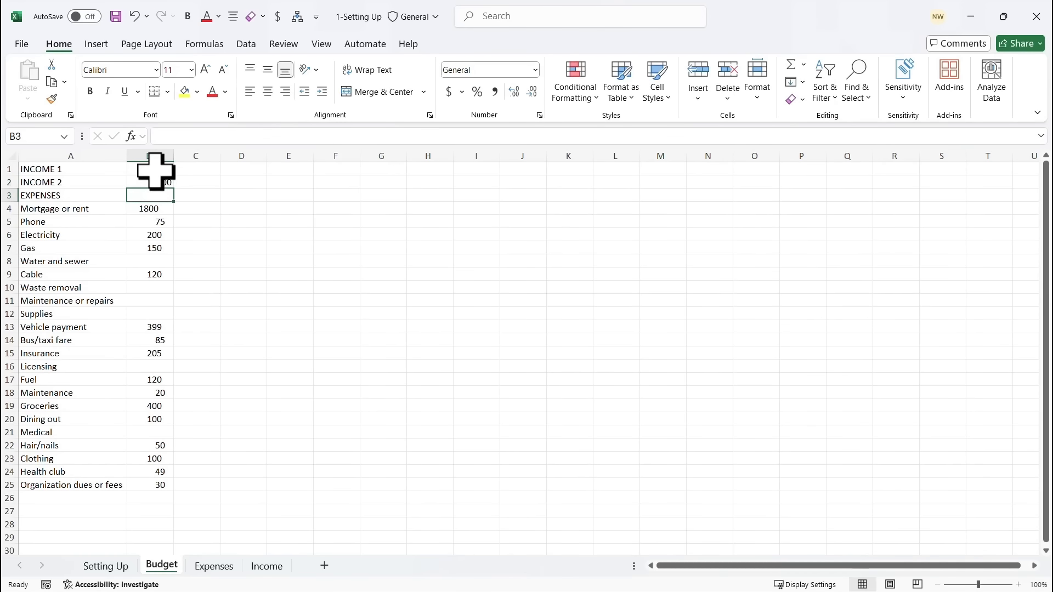
pyautogui.click(277, 235)
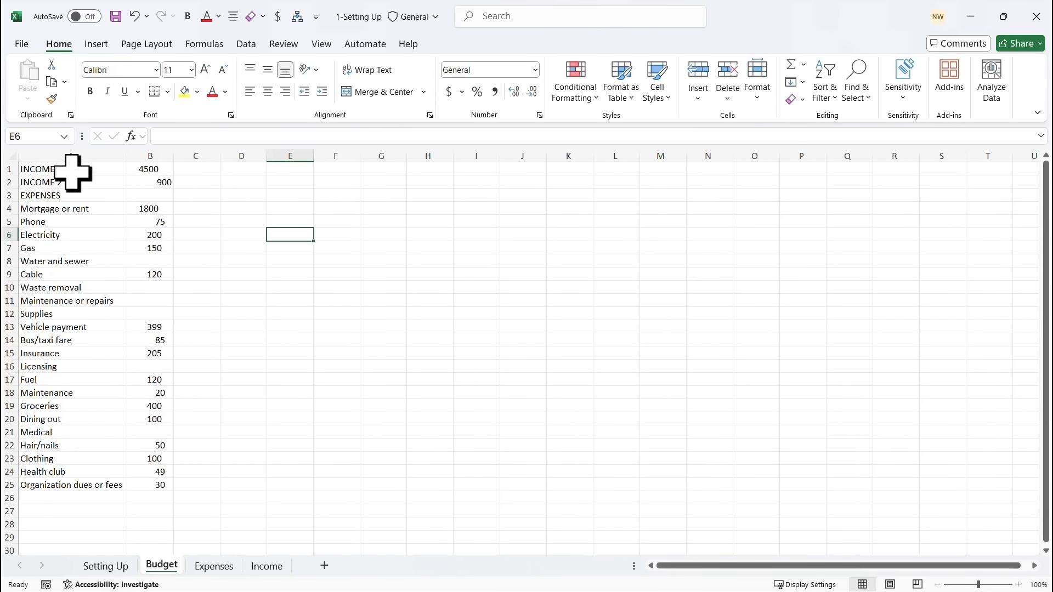
# Center the contents of cells A1 to B25 on the Budget sheet horizontally.
pyautogui.moveTo(72, 173); pyautogui.dragTo(159, 487)
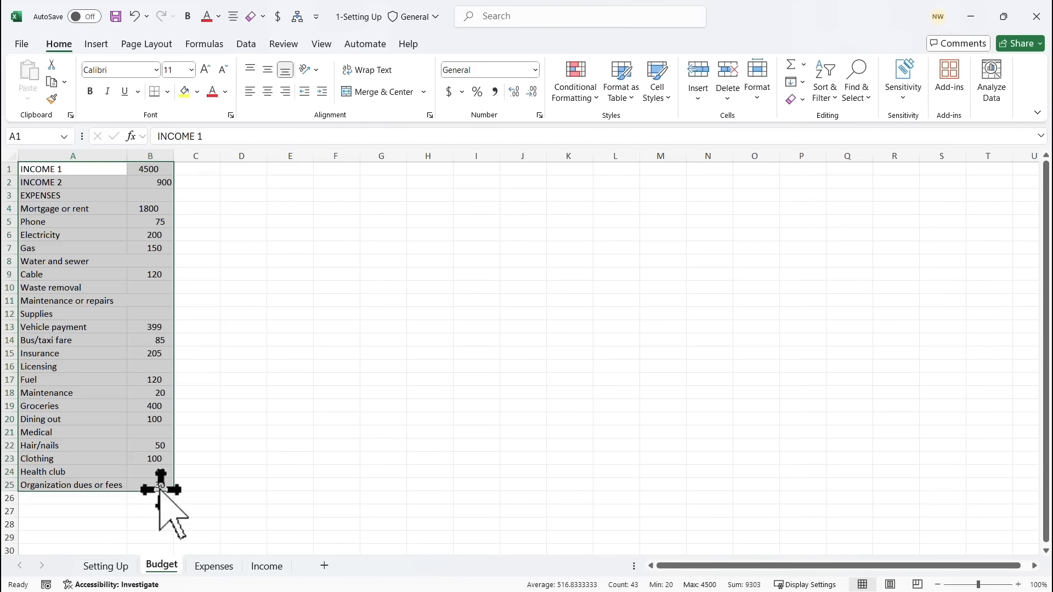
pyautogui.click(268, 92)
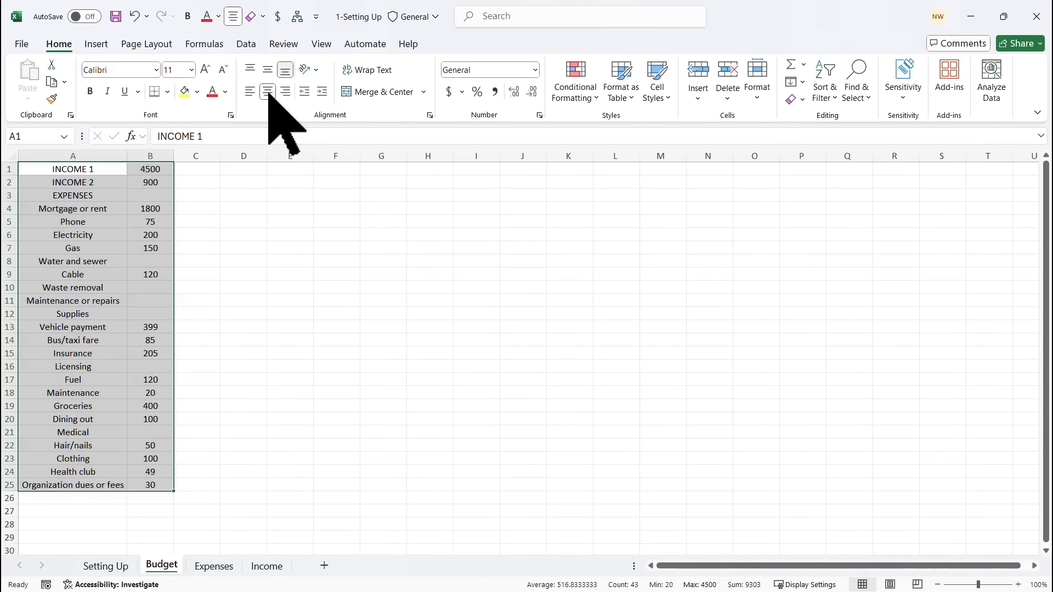
pyautogui.click(154, 260)
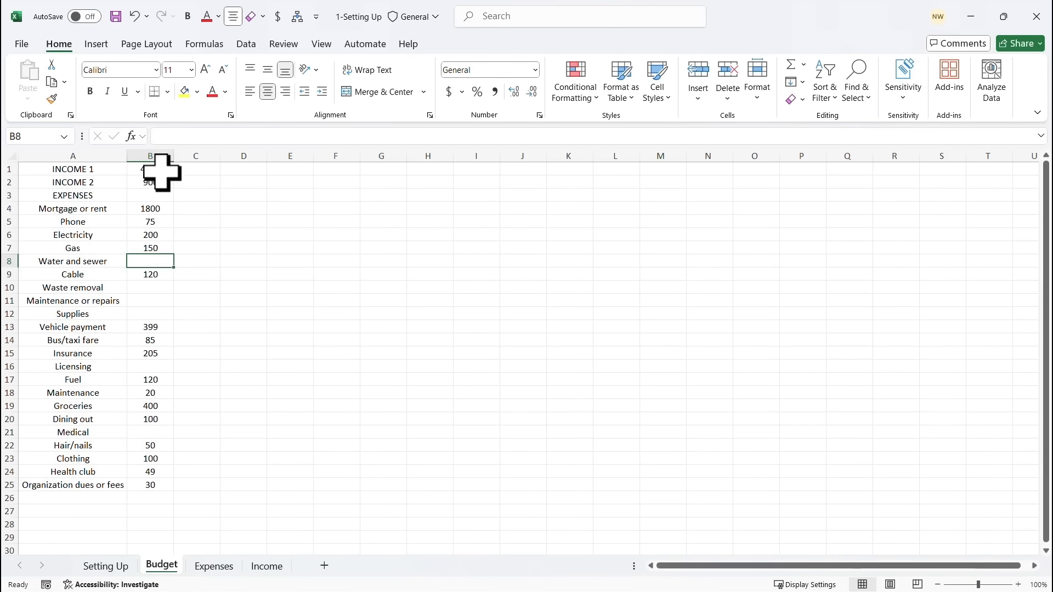
# Apply the Accounting number format to the amounts in B1 to B25 and widen column B to fit them.
pyautogui.moveTo(150, 169); pyautogui.dragTo(146, 485)
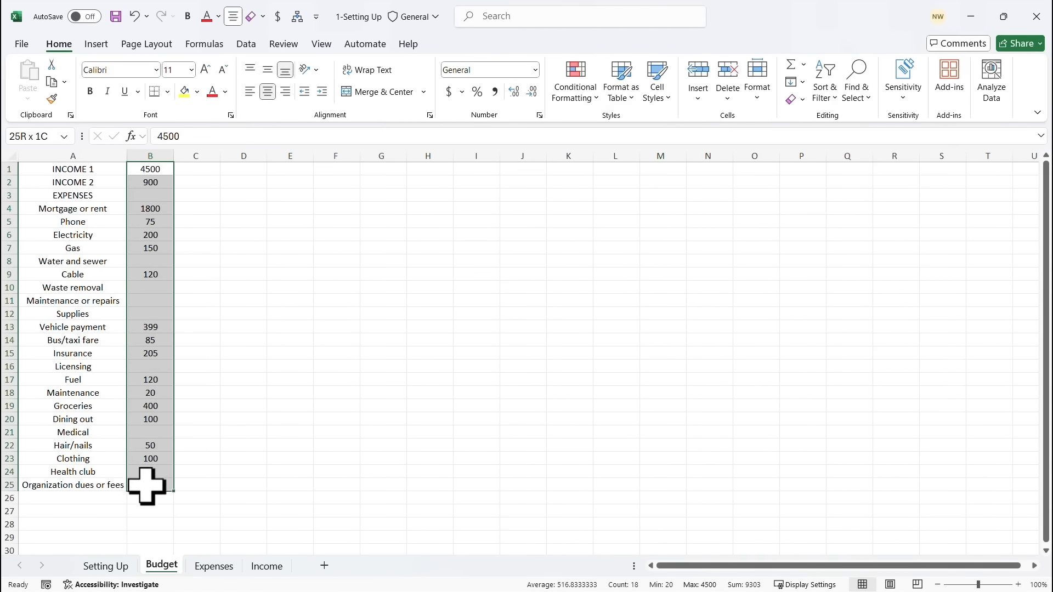
pyautogui.click(535, 70)
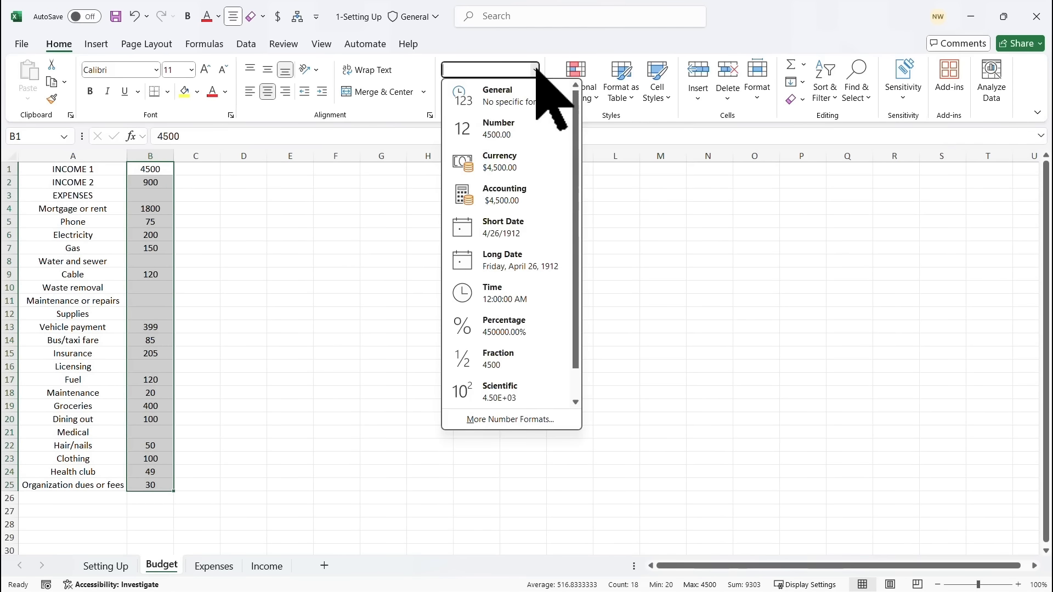
pyautogui.click(516, 198)
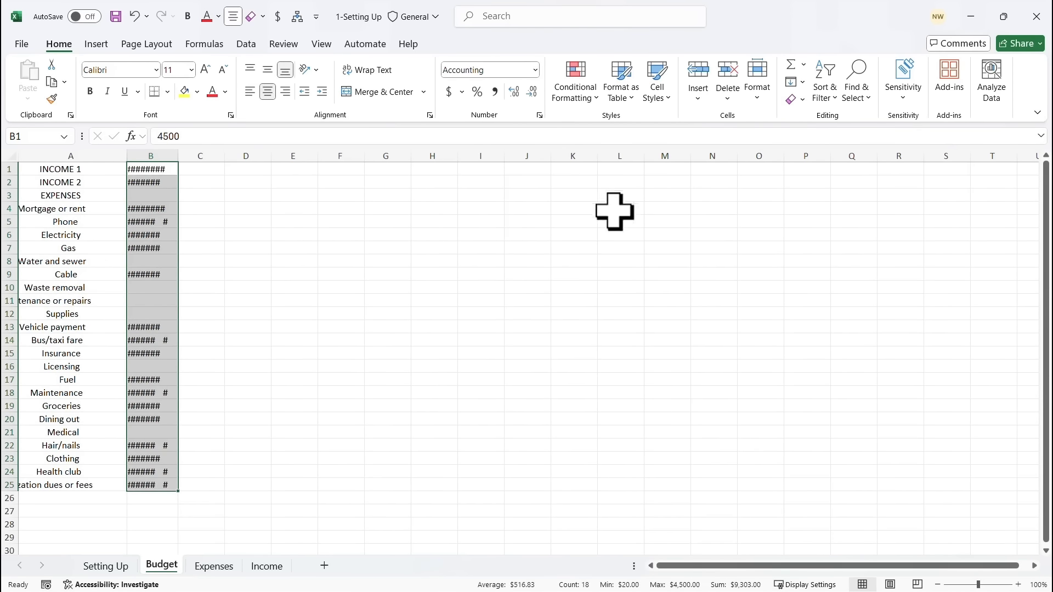
pyautogui.moveTo(176, 160); pyautogui.dragTo(208, 159)
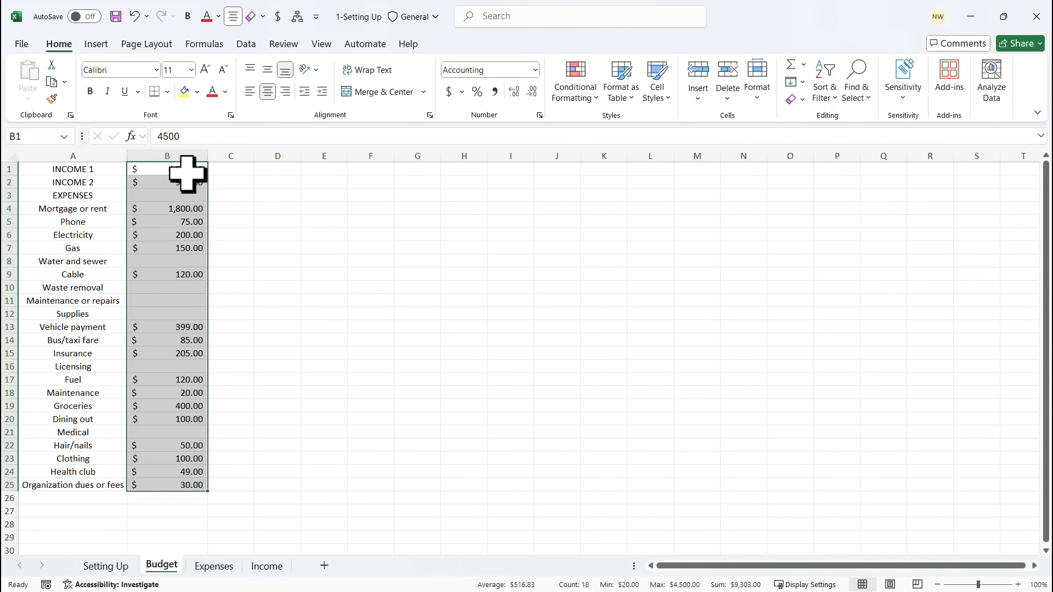
pyautogui.click(186, 174)
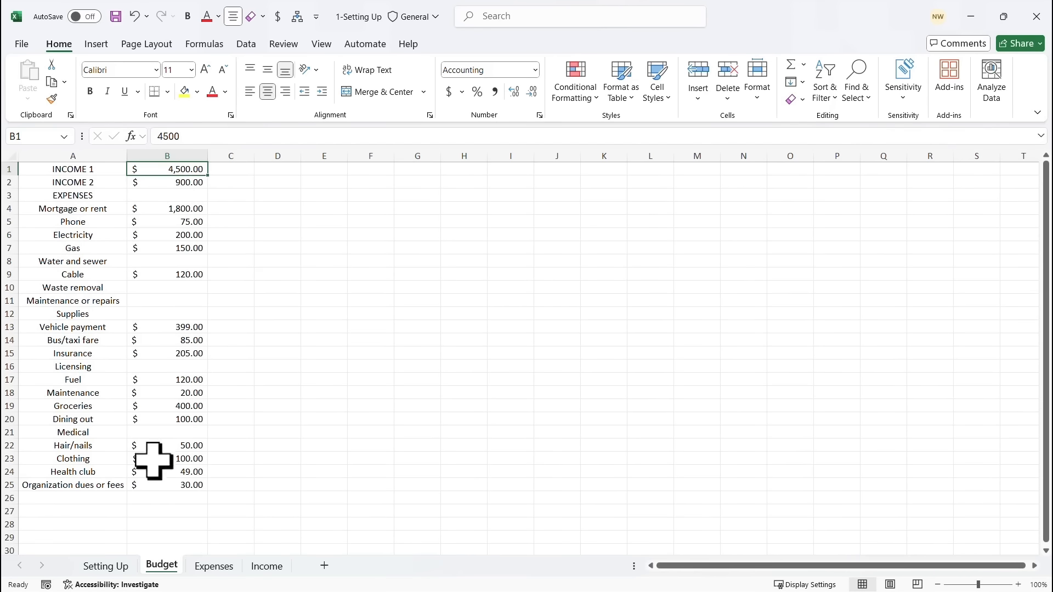
# Enter the labels TOTAL INCOME, TOTAL EXPENSES and BALANCE in cells A26 to A28.
pyautogui.click(75, 499)
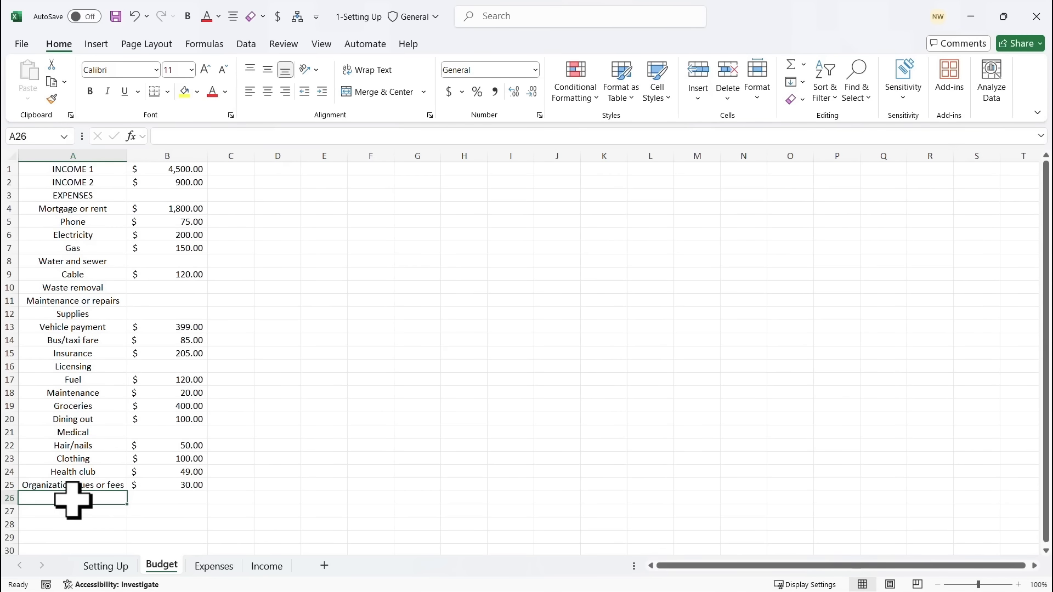
pyautogui.write('TOTAL INCOME')
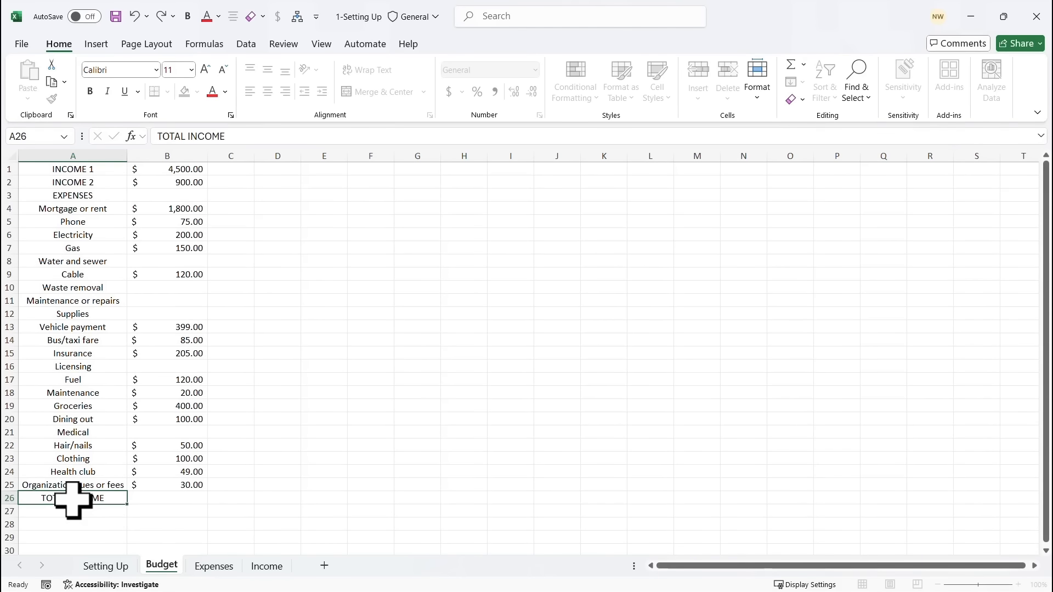
pyautogui.press('Return')
pyautogui.write('TOTAL EXPENSES')
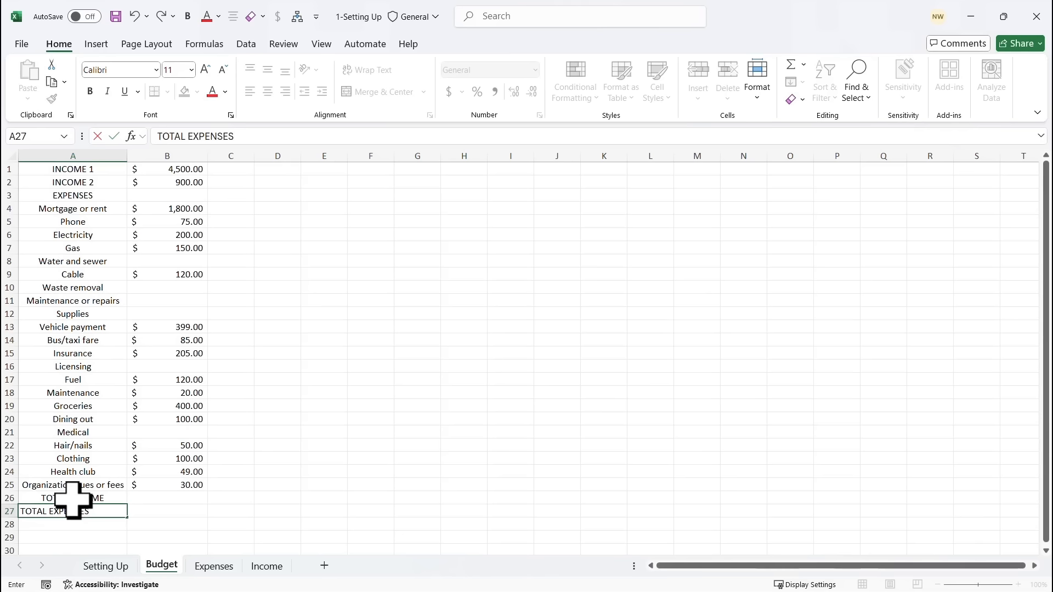
pyautogui.press('Return')
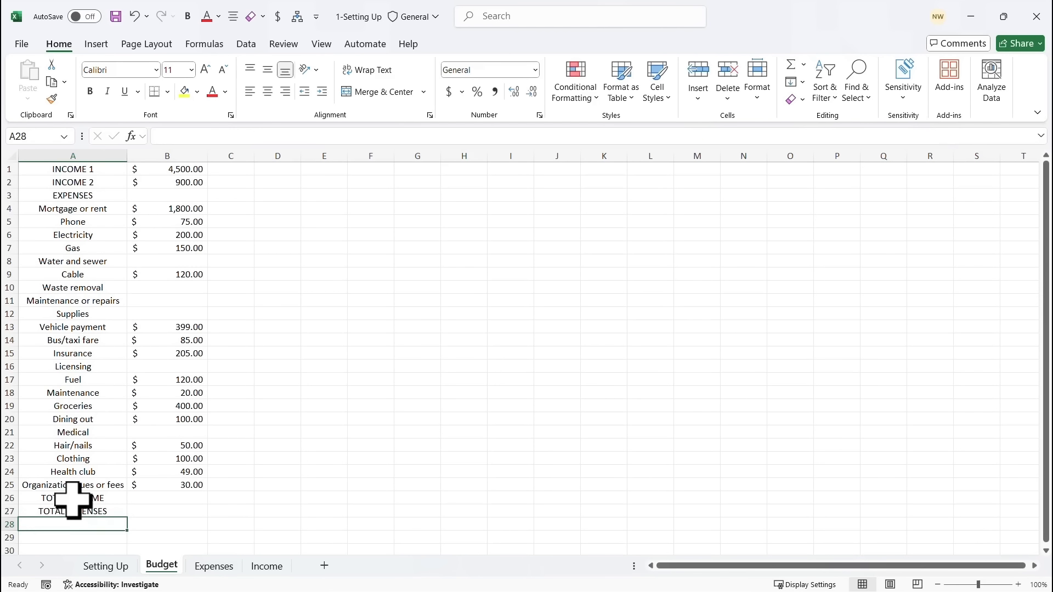
pyautogui.write('B')
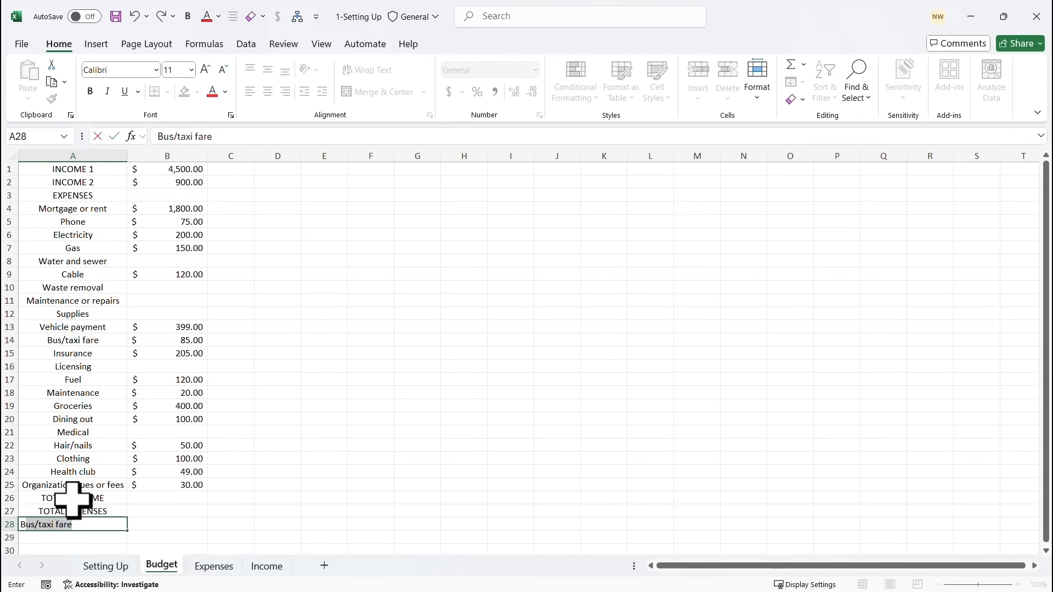
pyautogui.write('A')
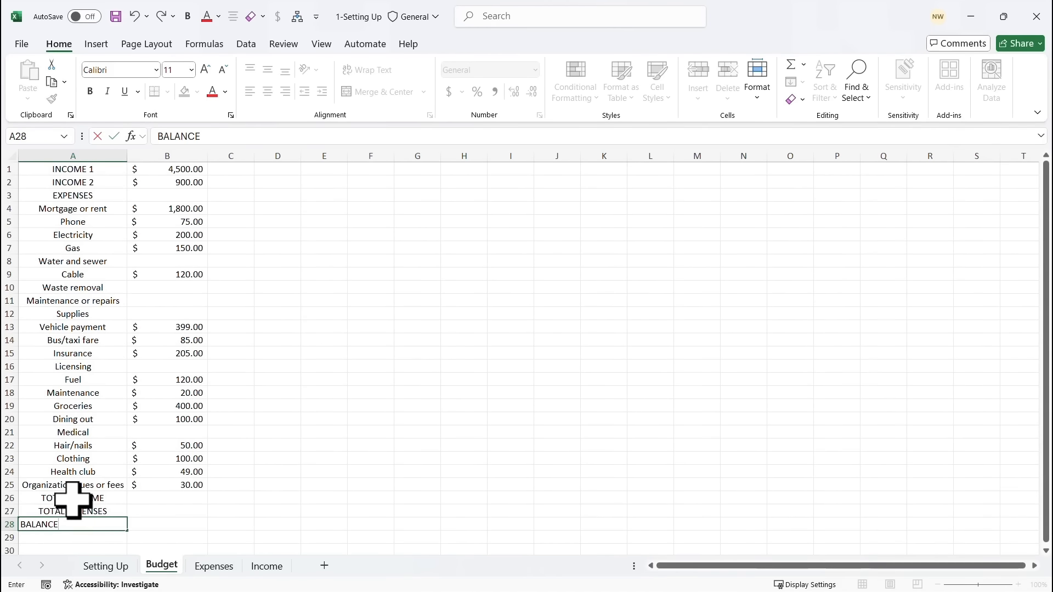
pyautogui.write('LANCE')
# Calculate the total income in B26 with the formula =B1+B2.
pyautogui.click(172, 498)
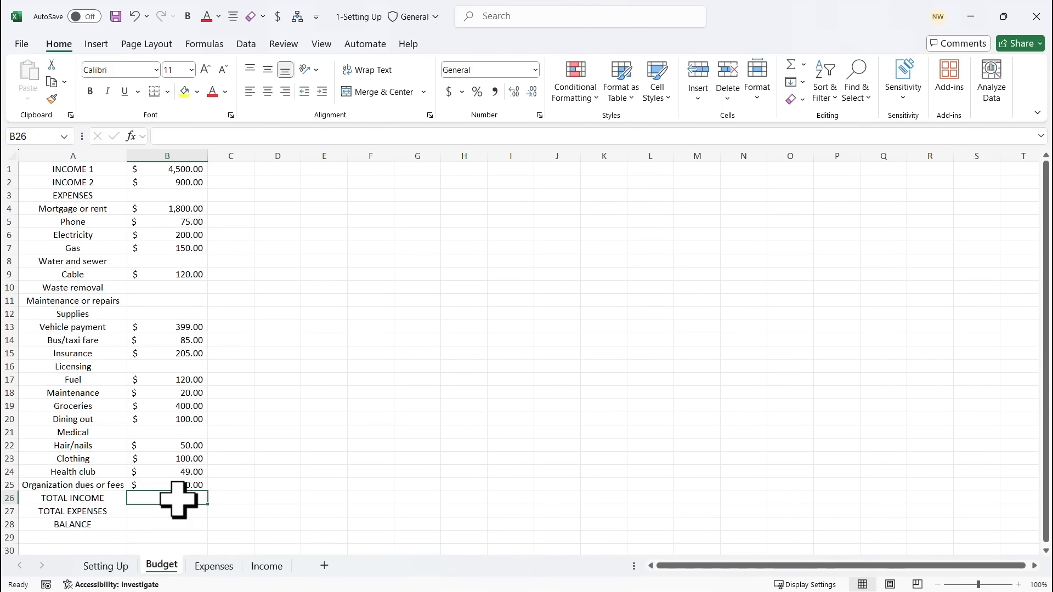
pyautogui.write('=')
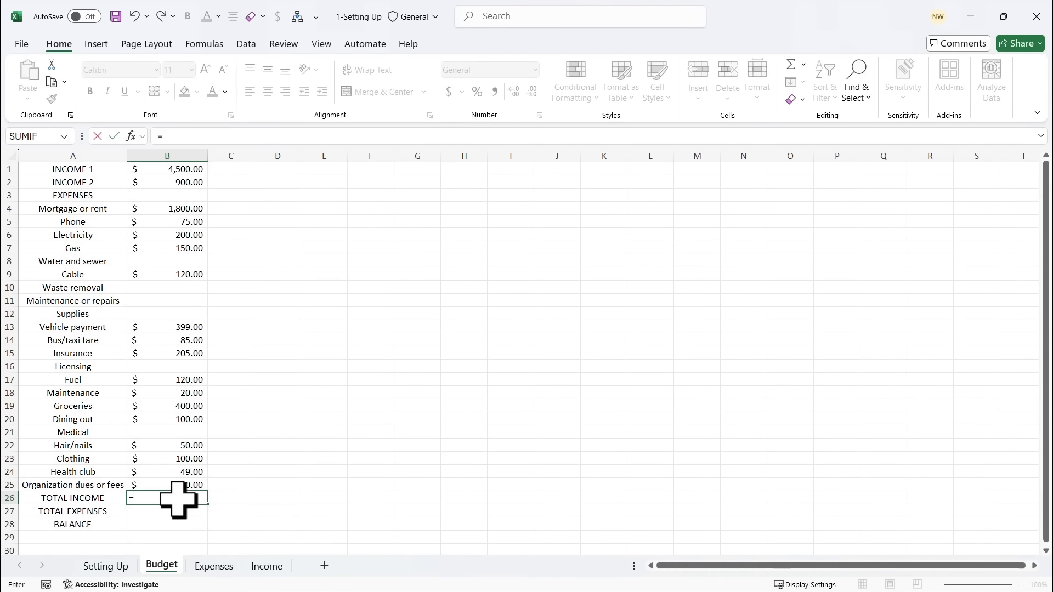
pyautogui.click(182, 169)
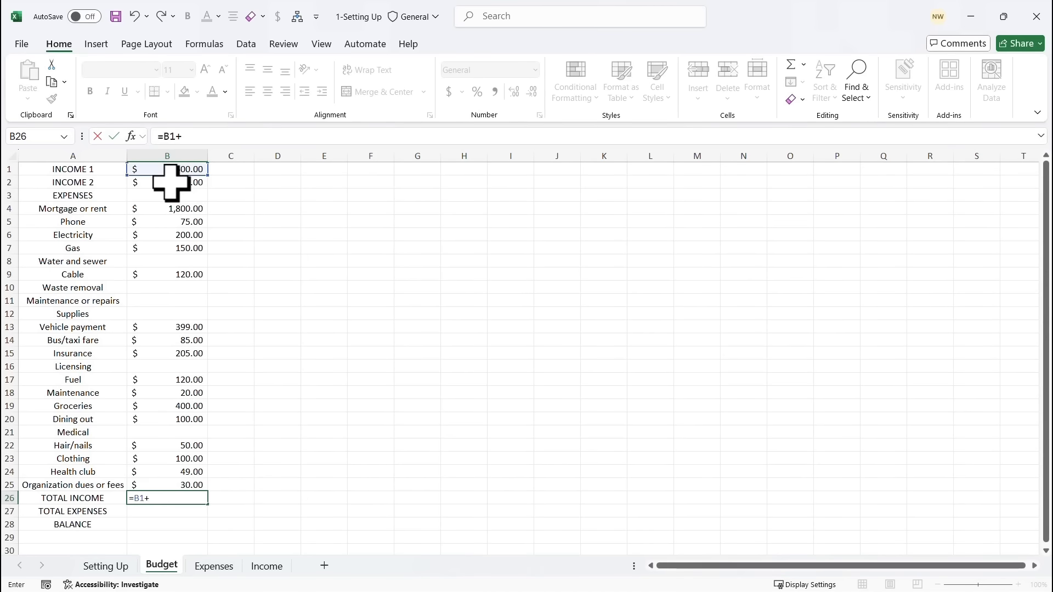
pyautogui.click(170, 182)
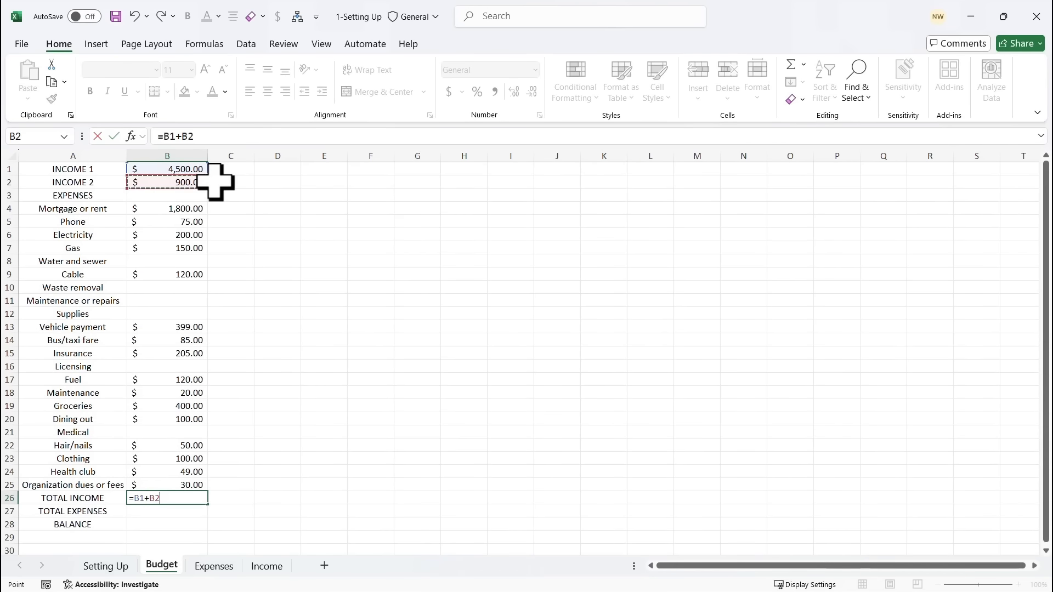
pyautogui.press('Return')
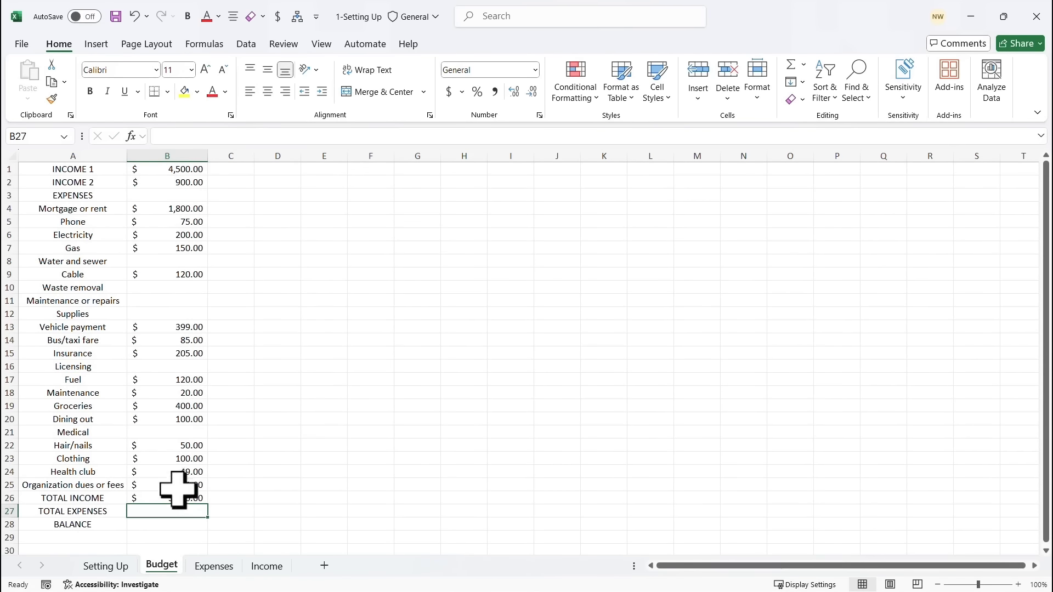
# Make the TOTAL INCOME label and its amount in A26 to B26 bold and underlined.
pyautogui.moveTo(94, 498); pyautogui.dragTo(156, 497)
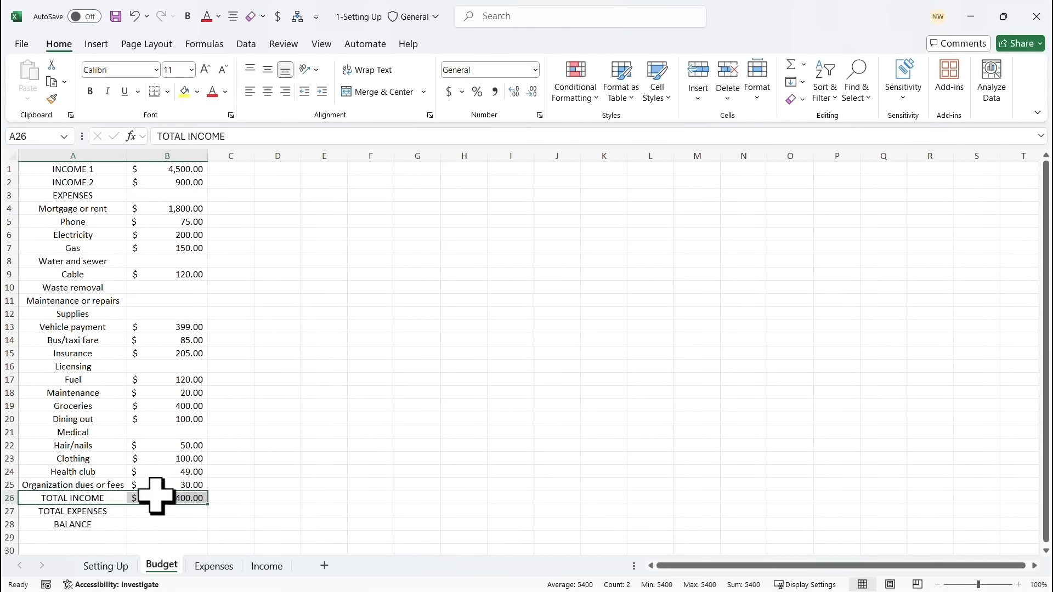
pyautogui.click(90, 91)
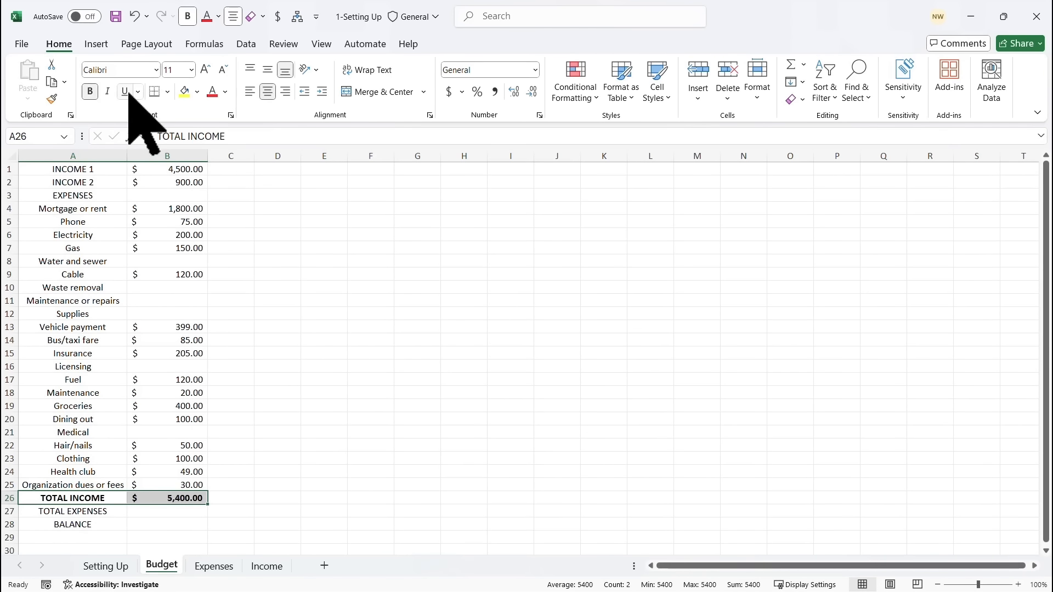
pyautogui.click(125, 92)
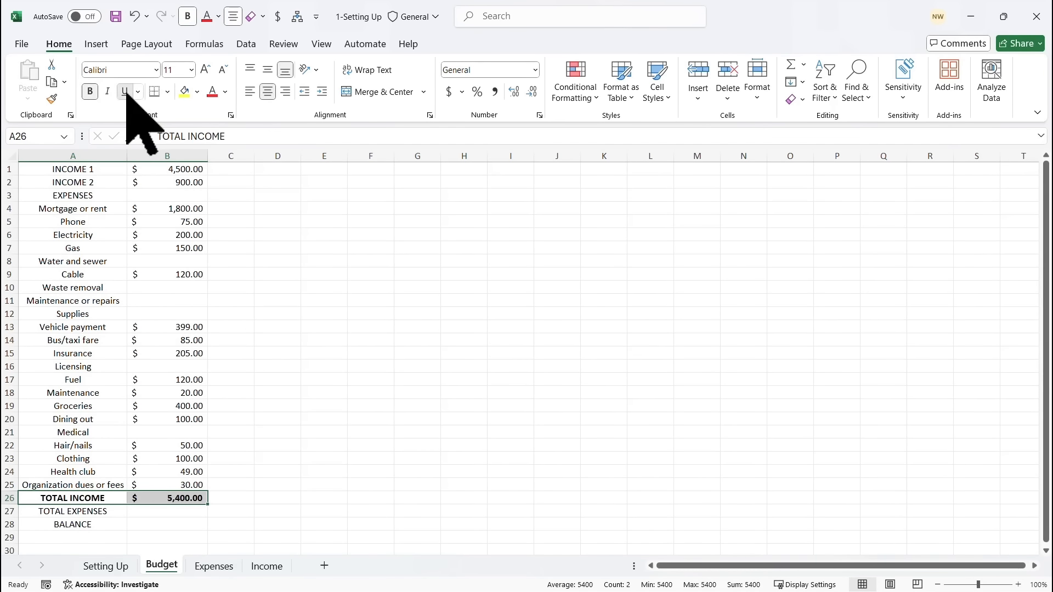
pyautogui.click(173, 510)
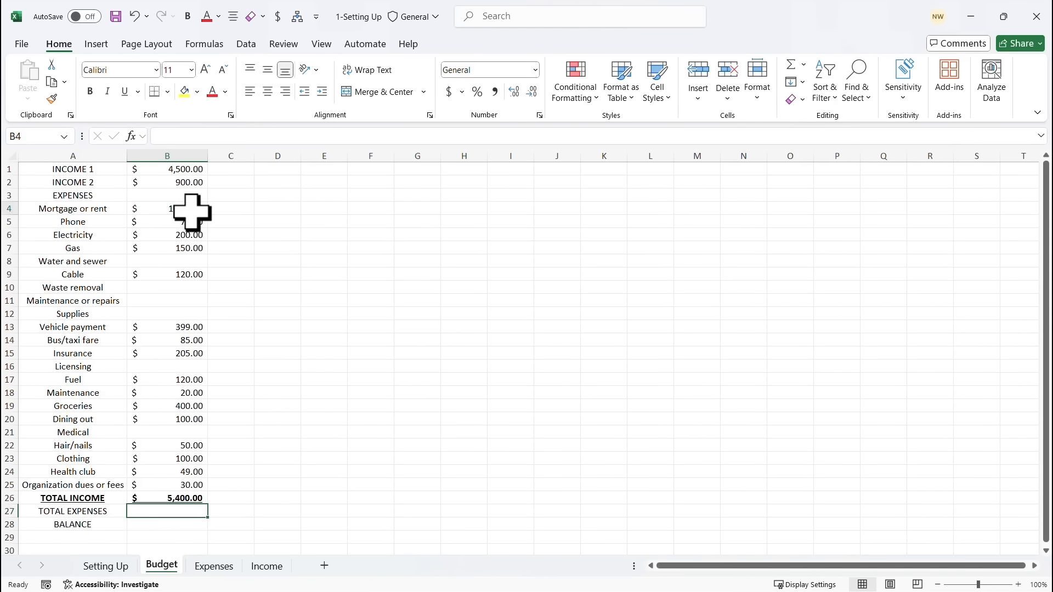
# Calculate the total expenses in B27 with the formula =SUM(B4:B25).
pyautogui.moveTo(192, 212); pyautogui.dragTo(181, 481)
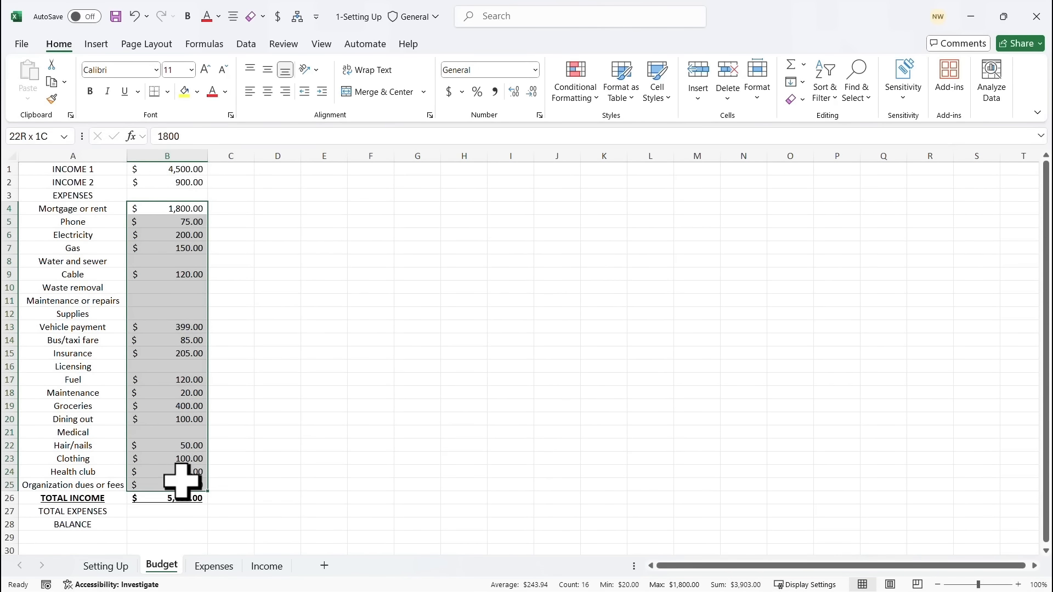
pyautogui.moveTo(181, 482); pyautogui.dragTo(183, 482)
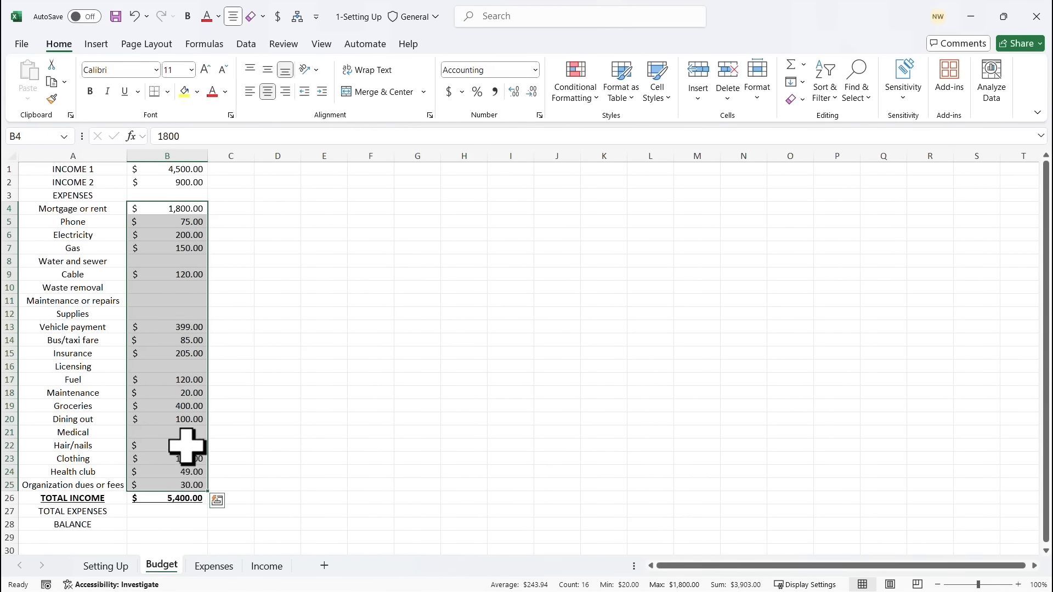
pyautogui.click(176, 515)
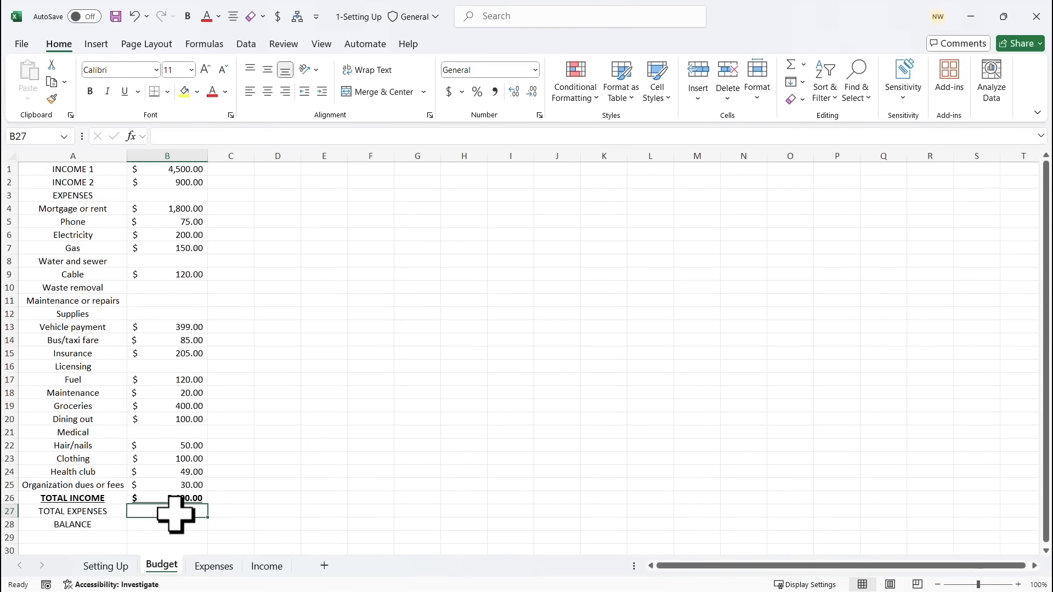
pyautogui.write('=')
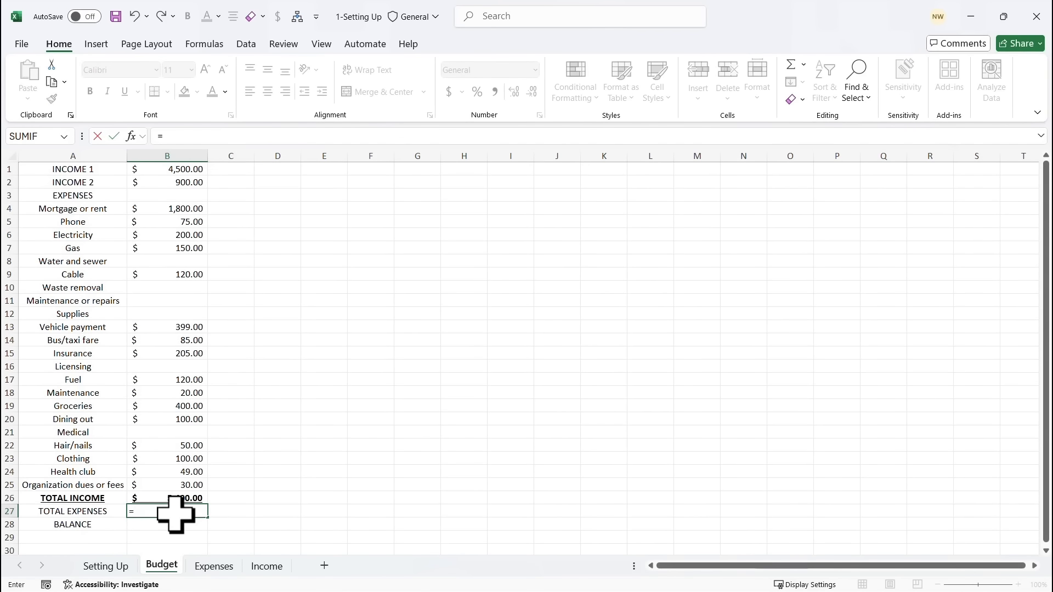
pyautogui.write('SUM')
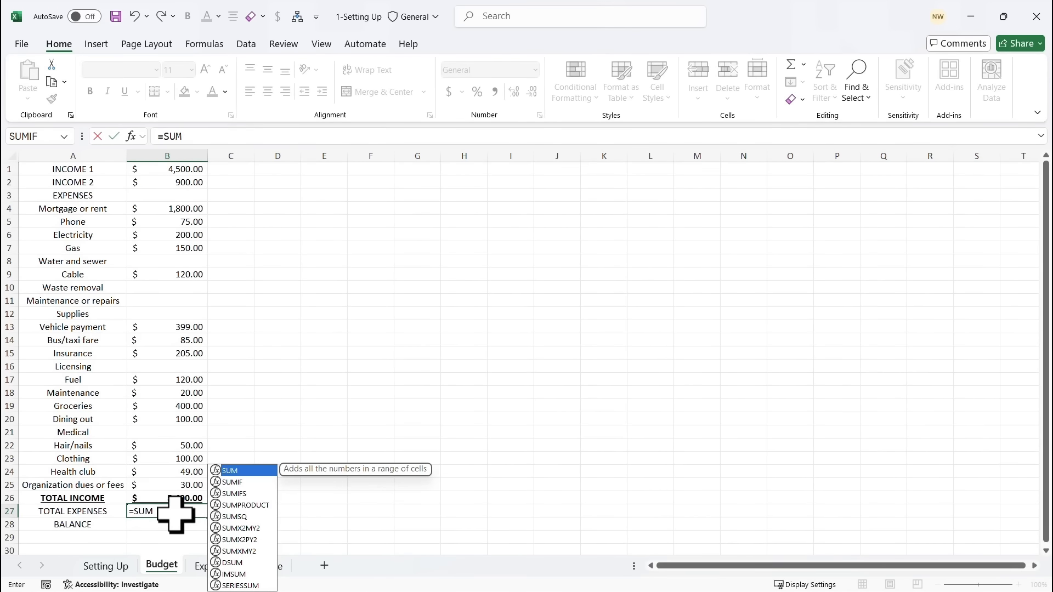
pyautogui.doubleClick(242, 471)
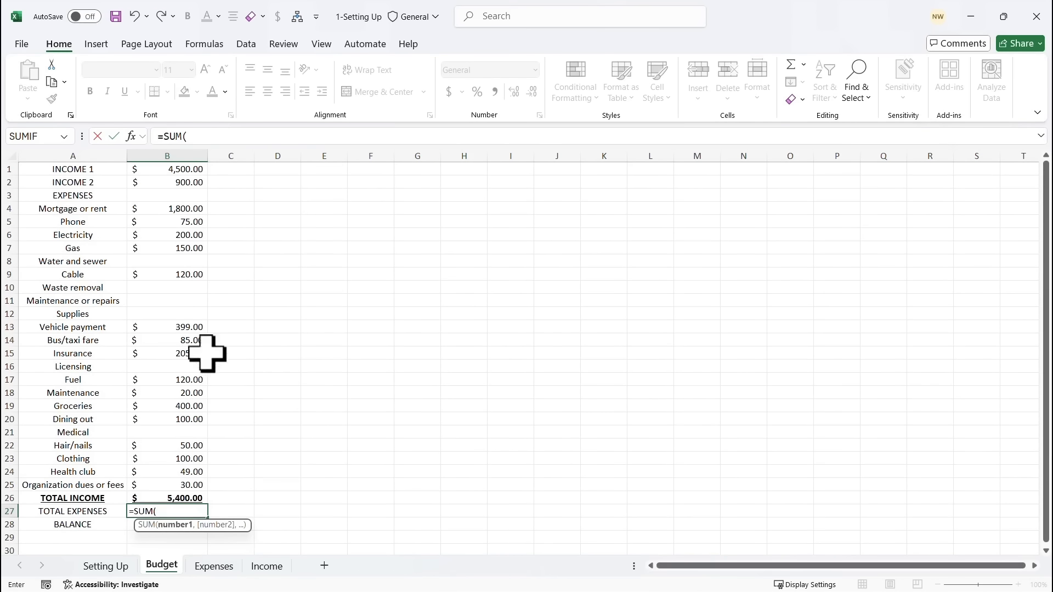
pyautogui.moveTo(188, 212); pyautogui.dragTo(165, 484)
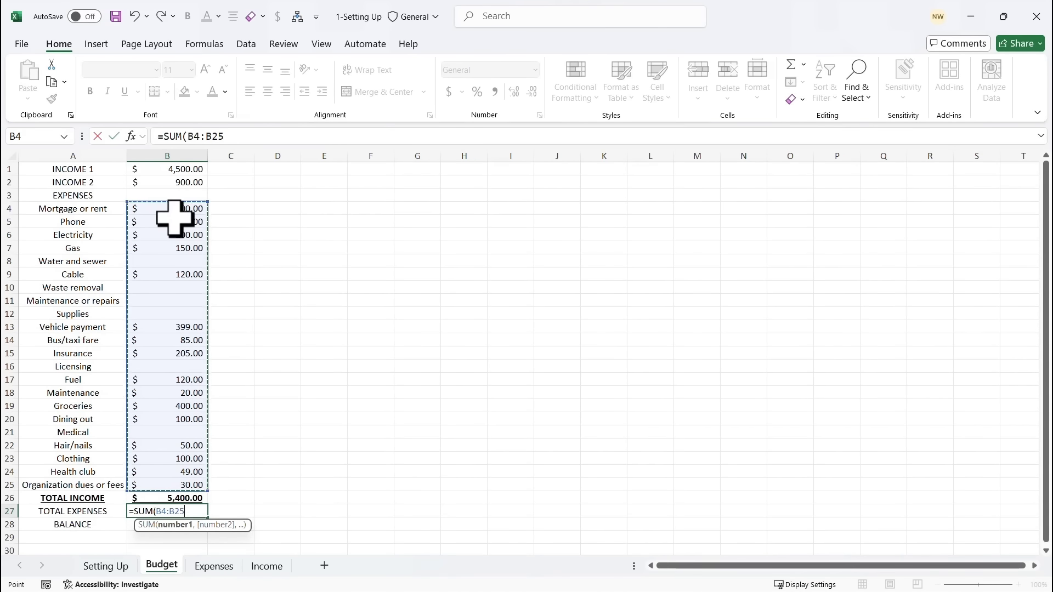
pyautogui.write(')')
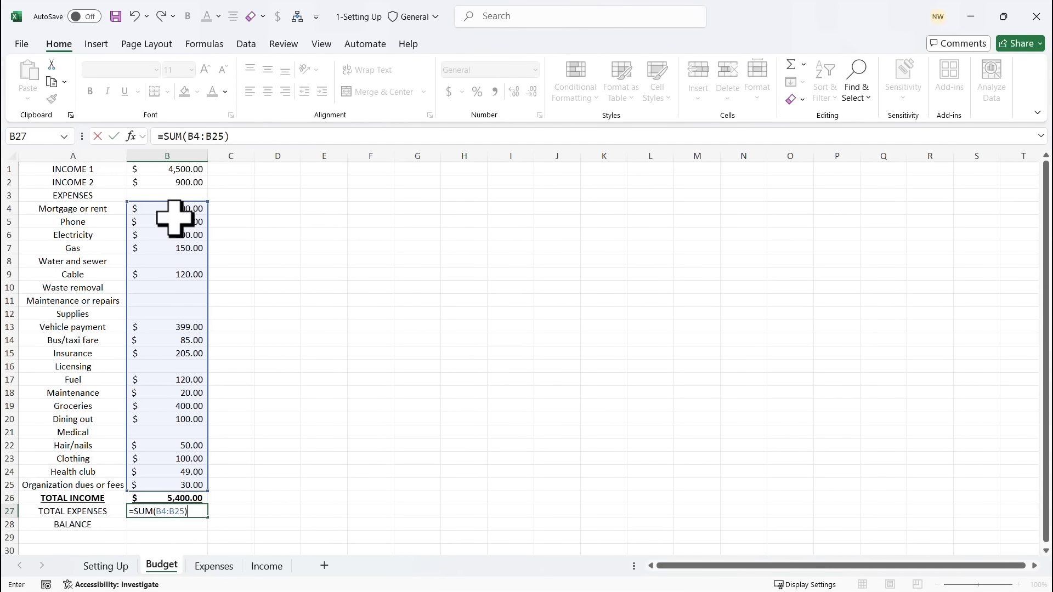
pyautogui.press('Return')
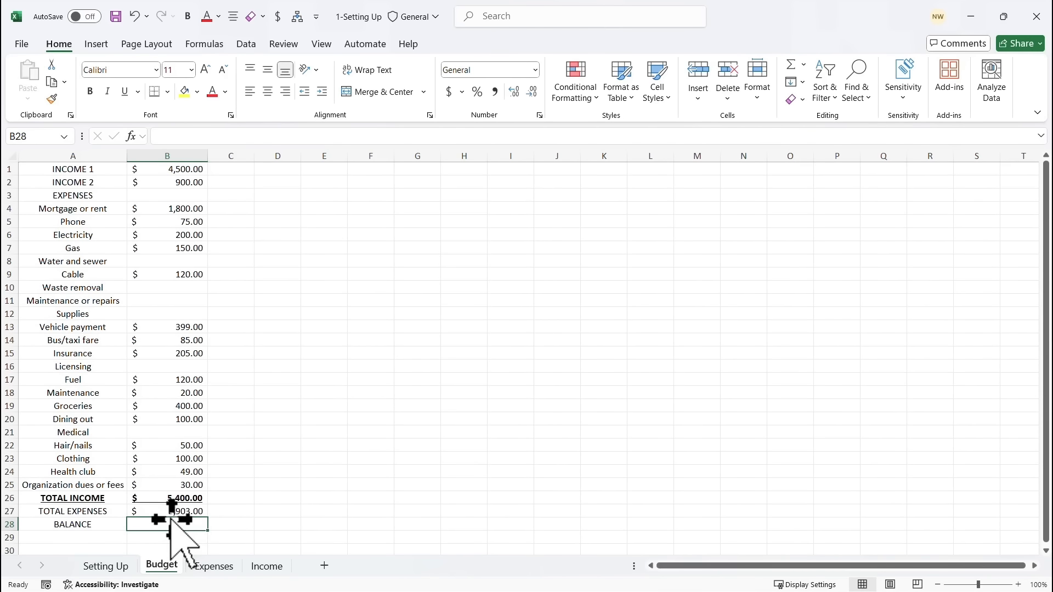
# Calculate the balance in B28 by subtracting total expenses from total income with the formula =B26-B27.
pyautogui.write('=')
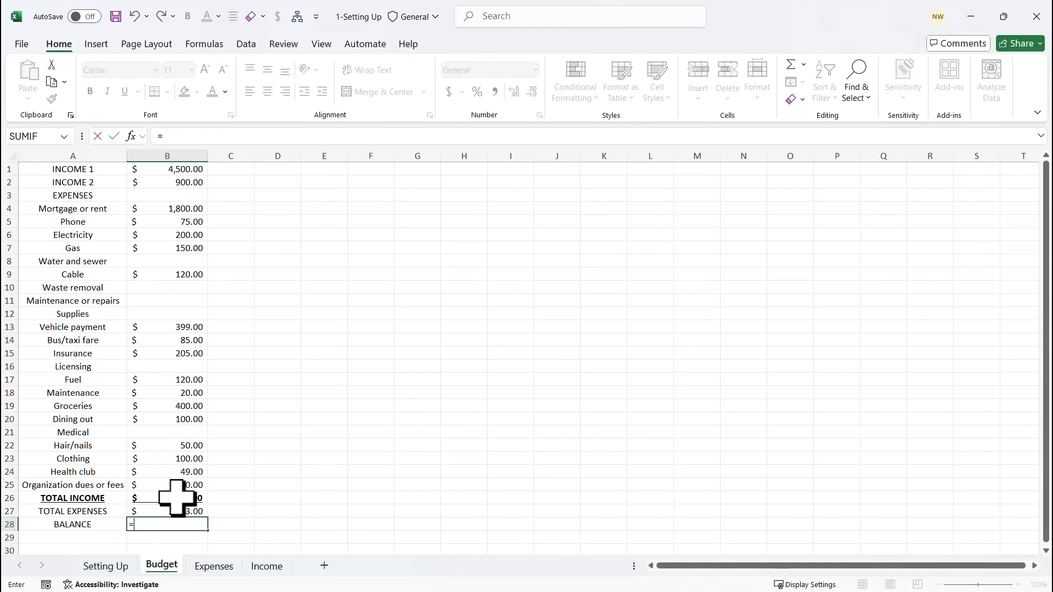
pyautogui.click(178, 498)
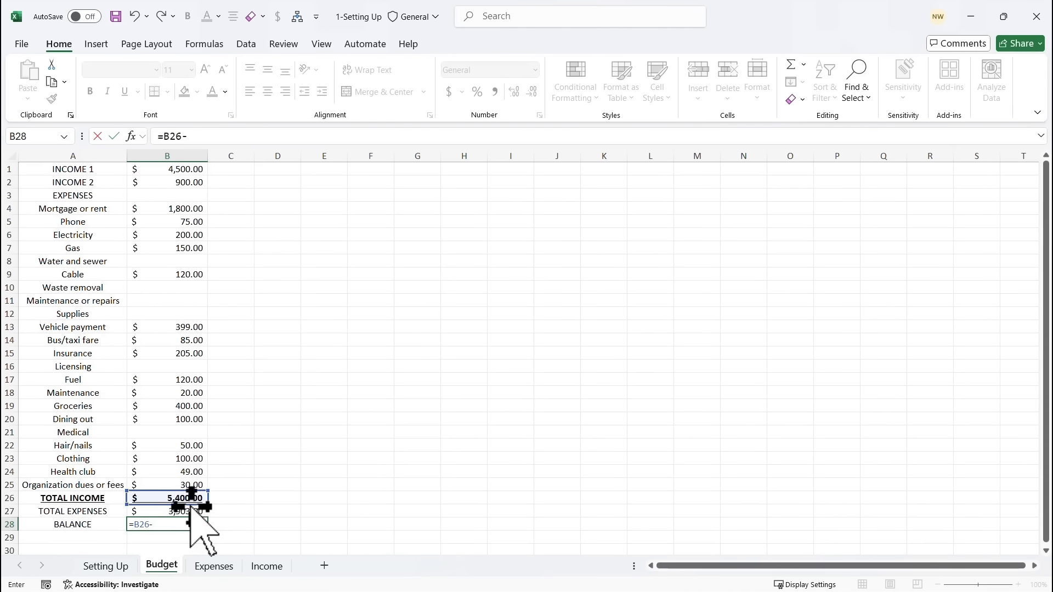
pyautogui.click(157, 512)
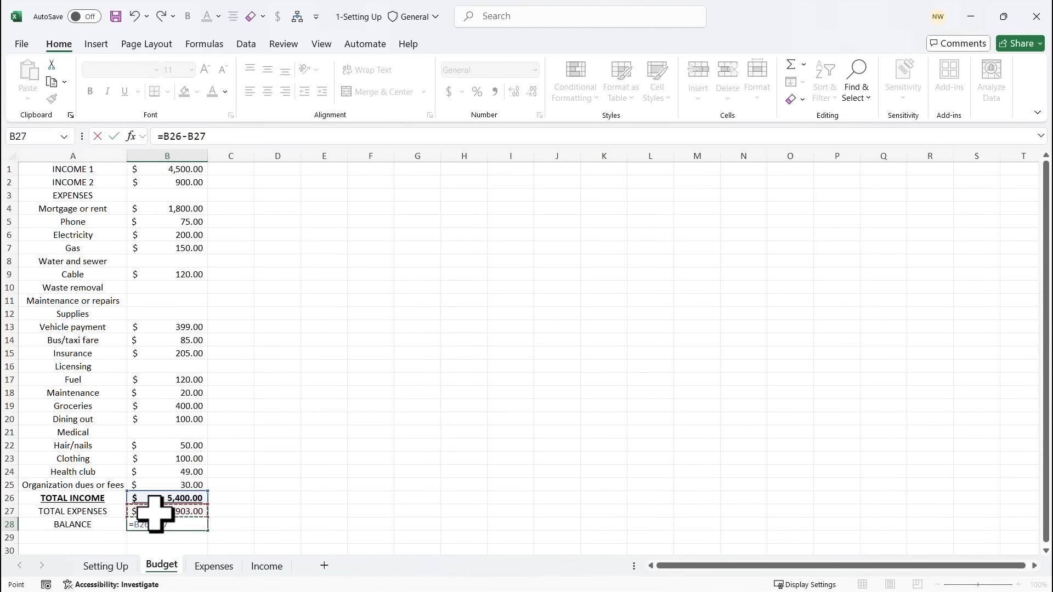
pyautogui.press('Return')
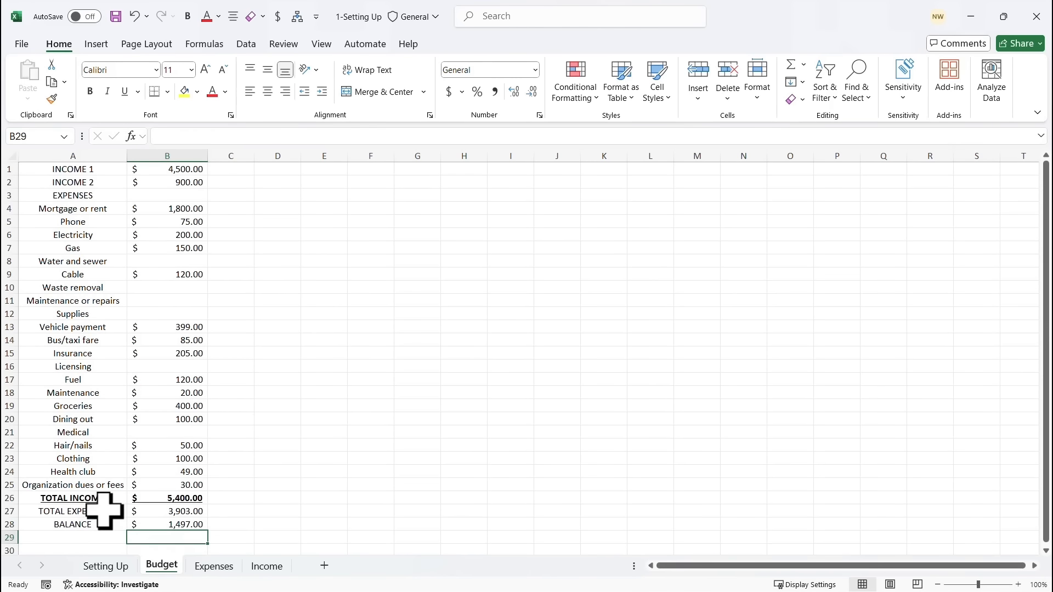
# Make the TOTAL EXPENSES label and amount in A27 to B27 bold and red, and color the expense amounts in B4 to B25 red.
pyautogui.moveTo(104, 510); pyautogui.dragTo(178, 510)
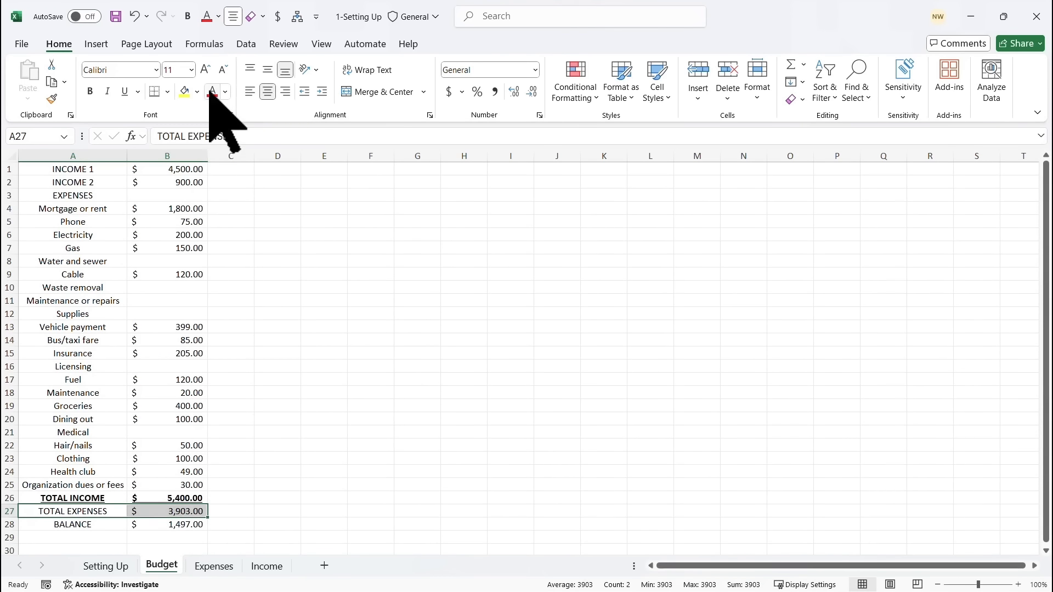
pyautogui.click(90, 92)
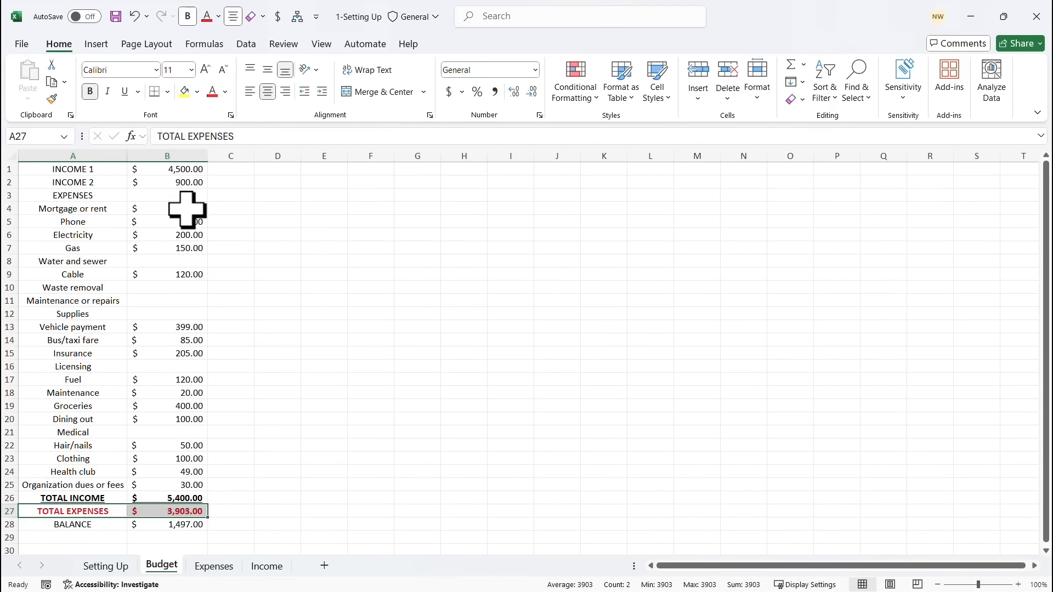
pyautogui.moveTo(183, 209); pyautogui.dragTo(186, 487)
pyautogui.click(211, 93)
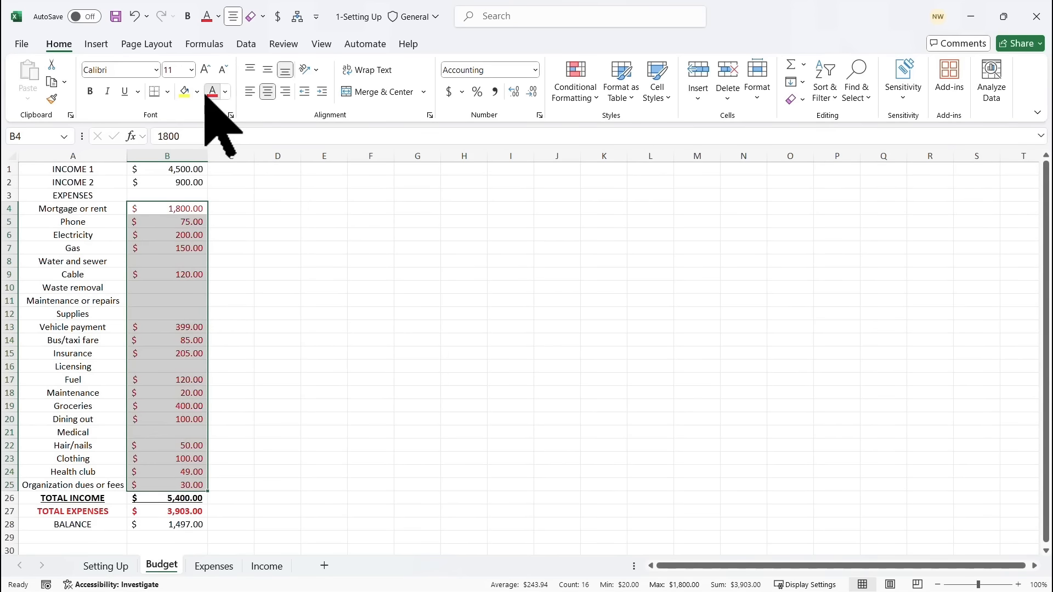
pyautogui.click(269, 430)
# Make the BALANCE label and its amount in A28 to B28 bold and underlined at font size 12.
pyautogui.moveTo(88, 523); pyautogui.dragTo(167, 524)
pyautogui.click(90, 91)
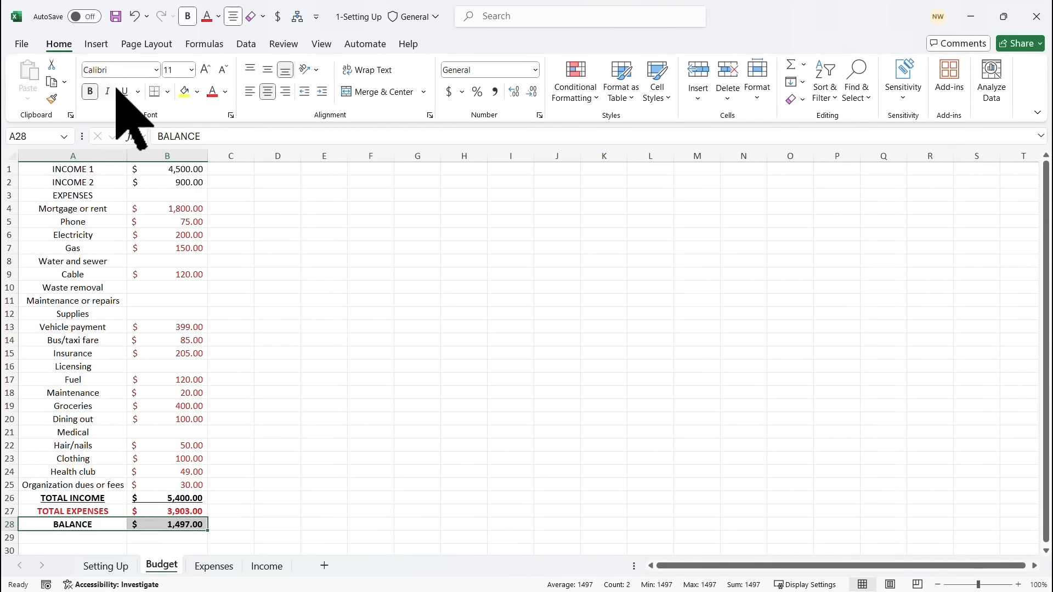
pyautogui.click(124, 91)
pyautogui.click(205, 69)
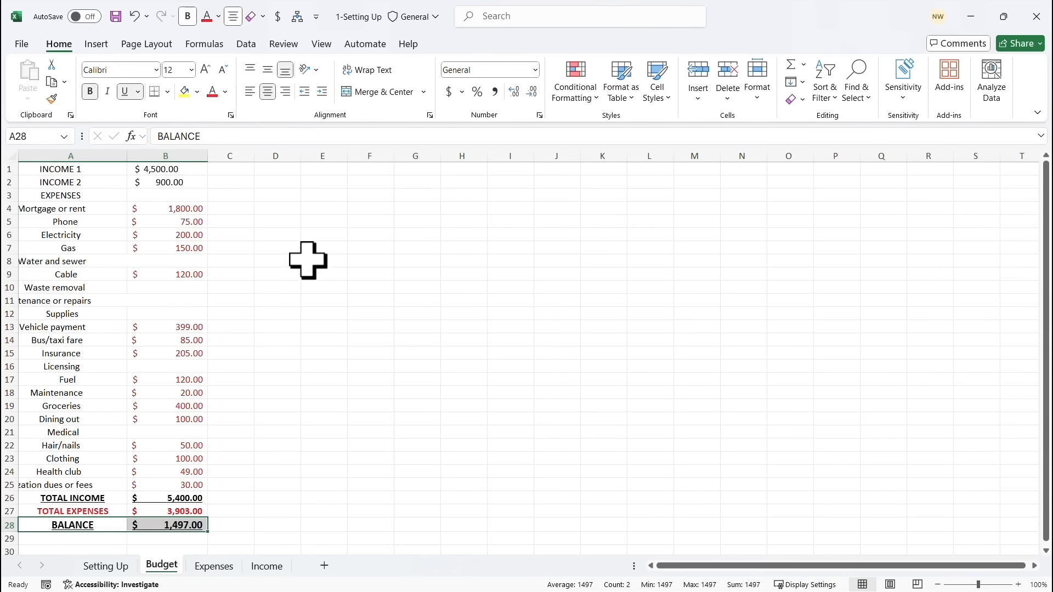
# Widen column A so that all its labels fit.
pyautogui.click(289, 237)
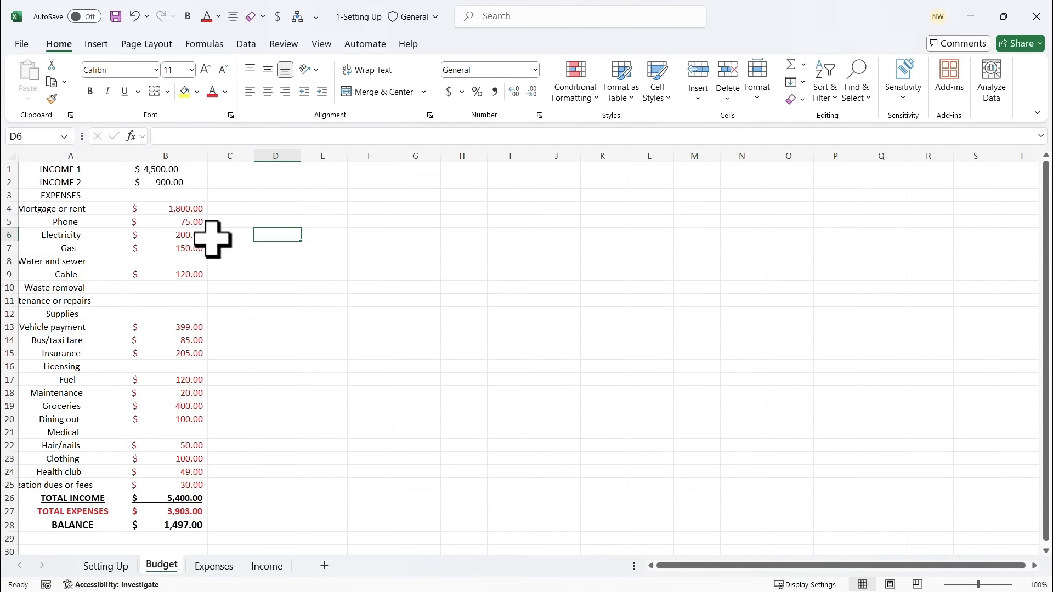
pyautogui.doubleClick(128, 156)
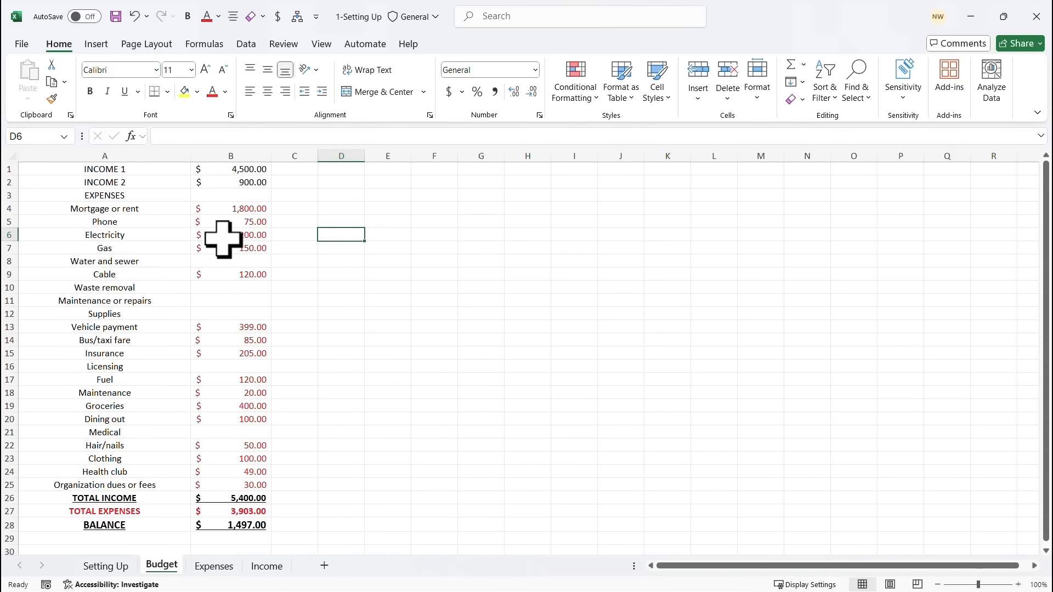
pyautogui.click(247, 262)
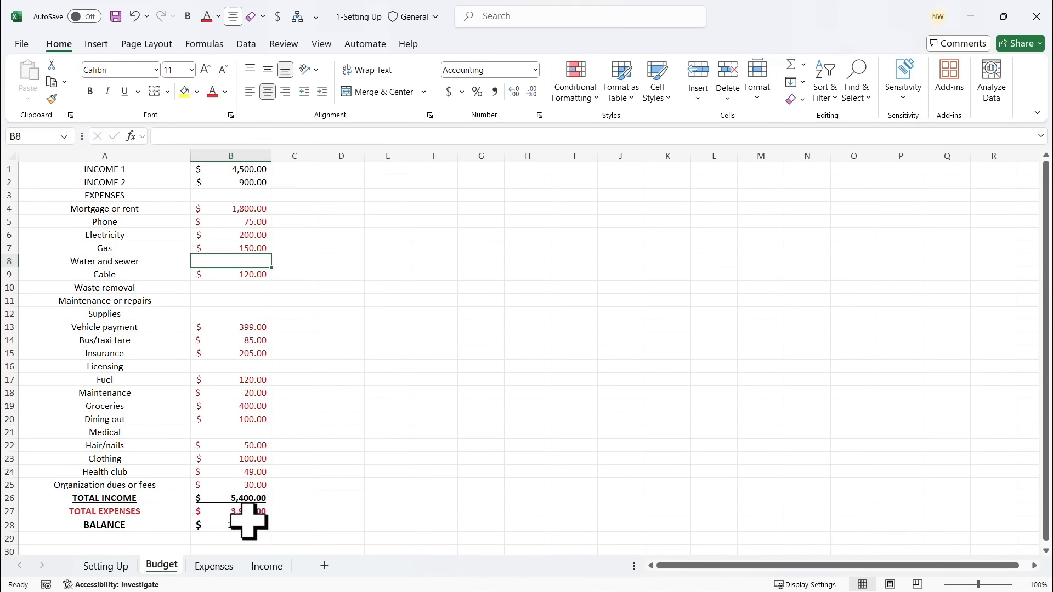
# Try a vehicle payment of 425 in B13 to test the formulas, and undo the change.
pyautogui.click(247, 327)
pyautogui.write('4')
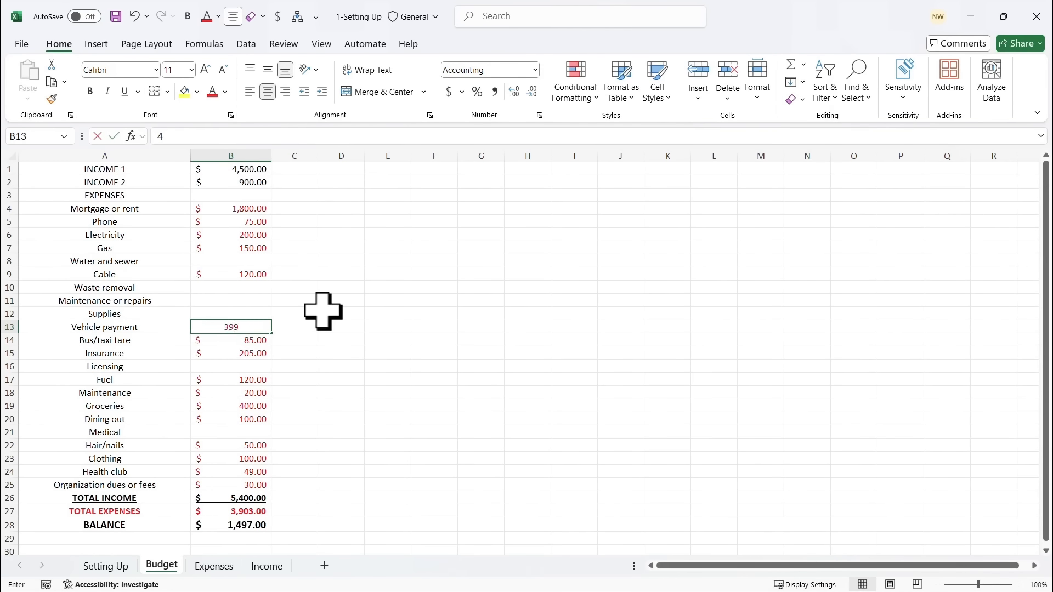
pyautogui.write('25')
pyautogui.press('Return')
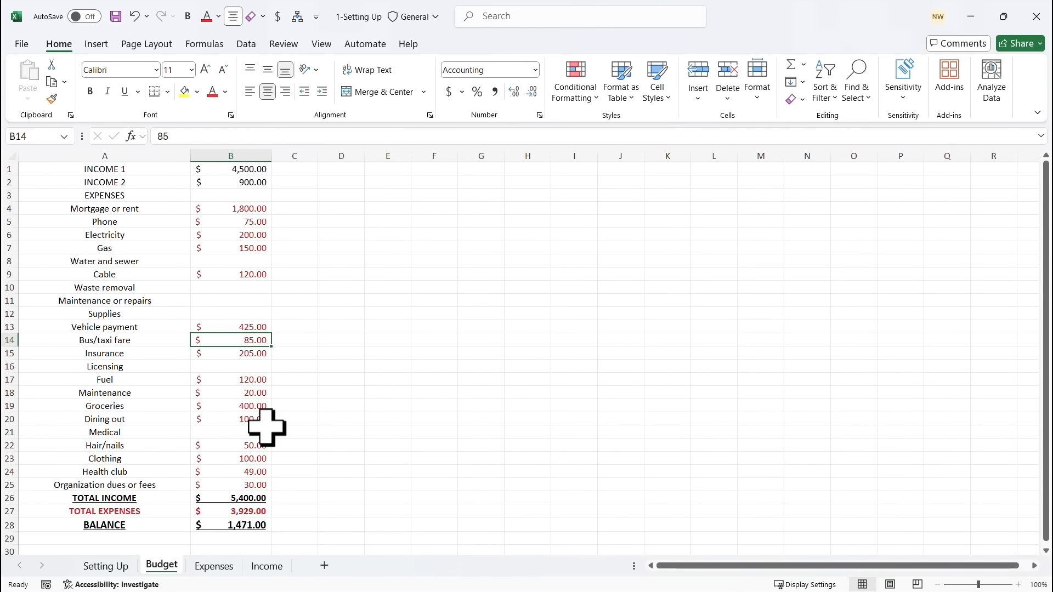
pyautogui.hotkey('ctrl', 'z')
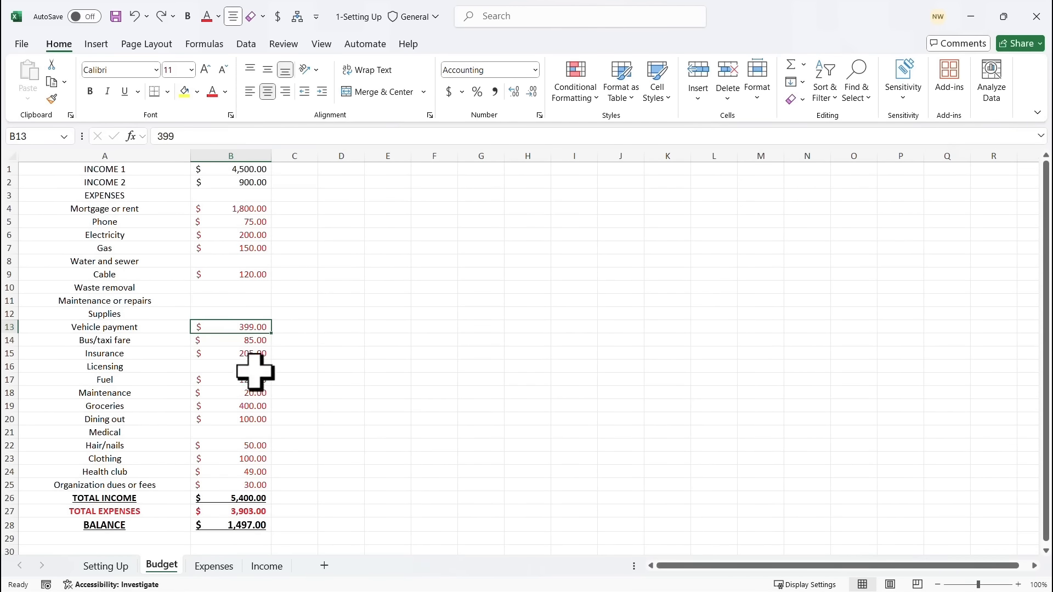
# Review the second approach in B5 to B6 of the Setting Up sheet and return to the Budget sheet.
pyautogui.click(244, 498)
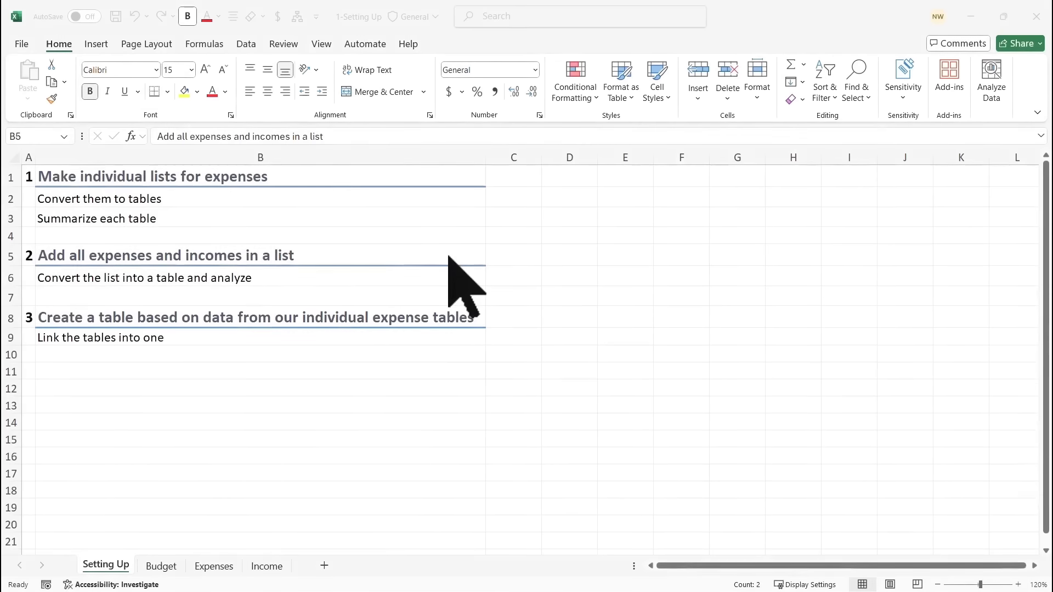
pyautogui.keyDown('shift'); pyautogui.click(459, 282); pyautogui.keyUp('shift')
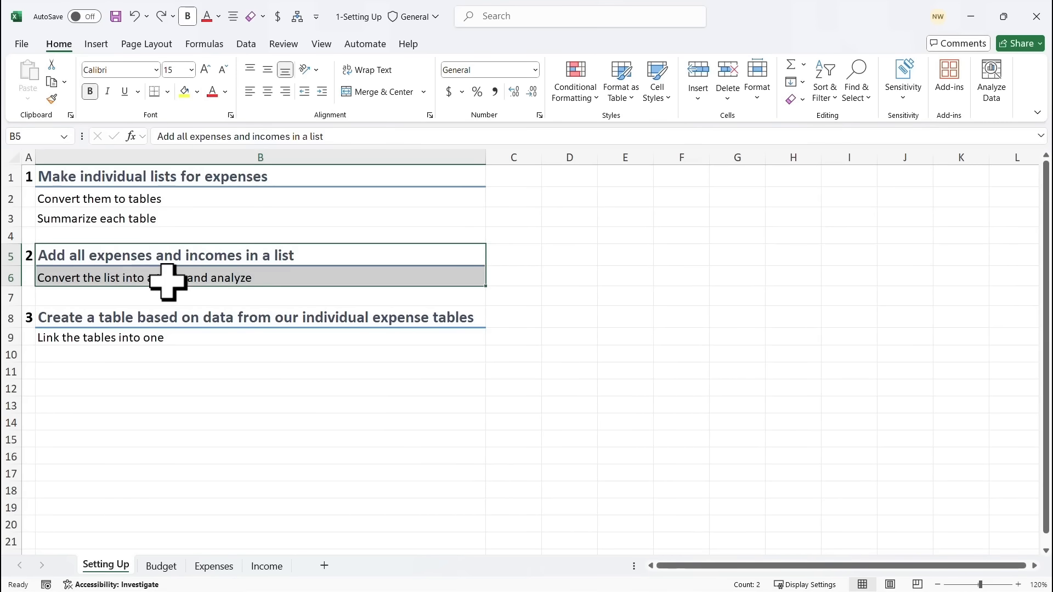
pyautogui.click(165, 565)
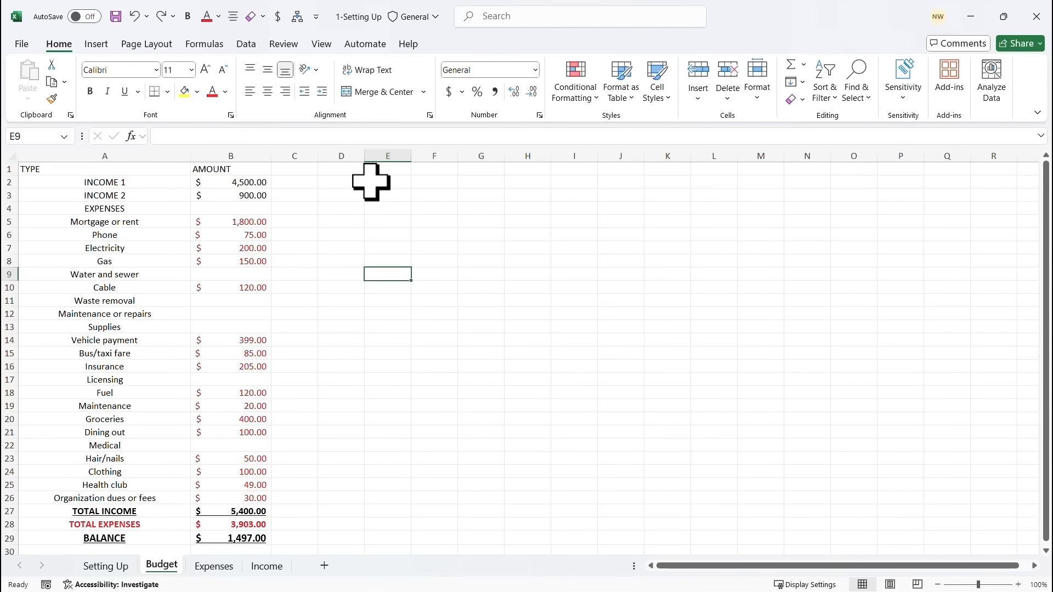
# Enter the headers EXPENSES, INCOMES, CATEGORY and AMOUNT in cells E1 to H1 of the Budget sheet.
pyautogui.click(392, 172)
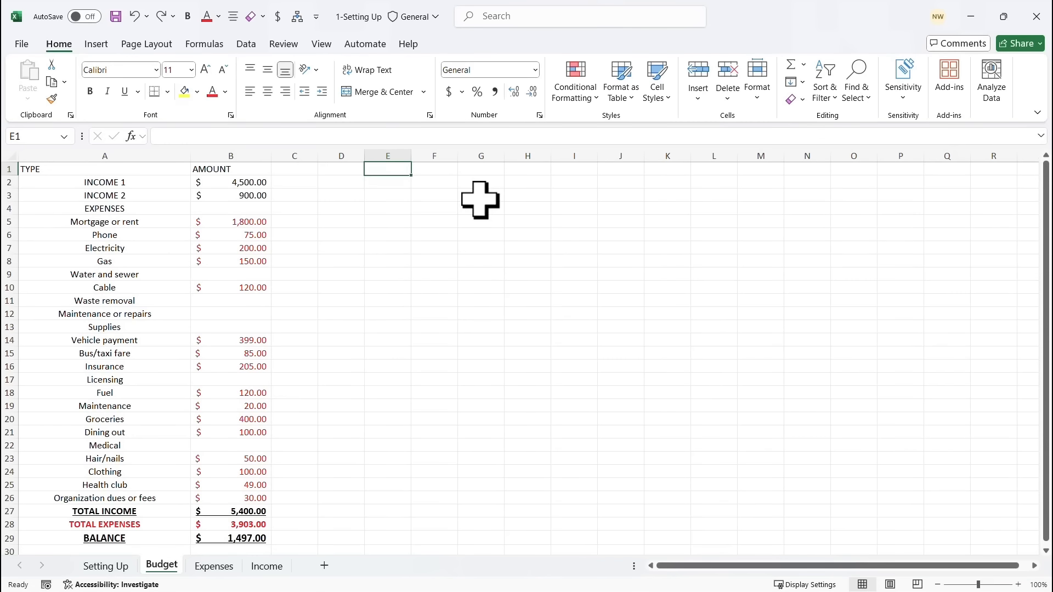
pyautogui.write('E')
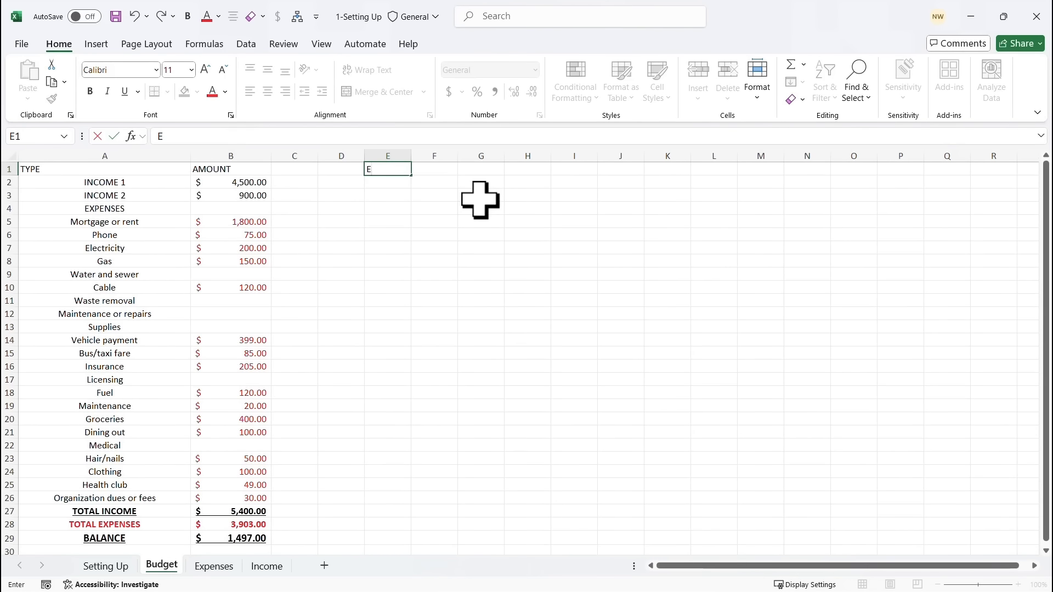
pyautogui.write('XPENSES')
pyautogui.press('Tab')
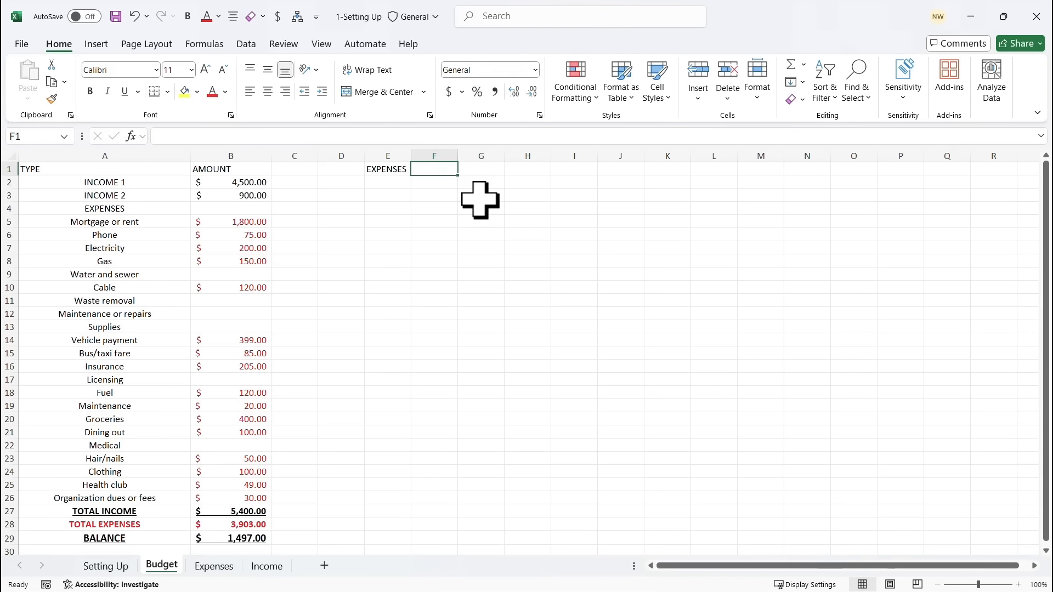
pyautogui.write('INCO')
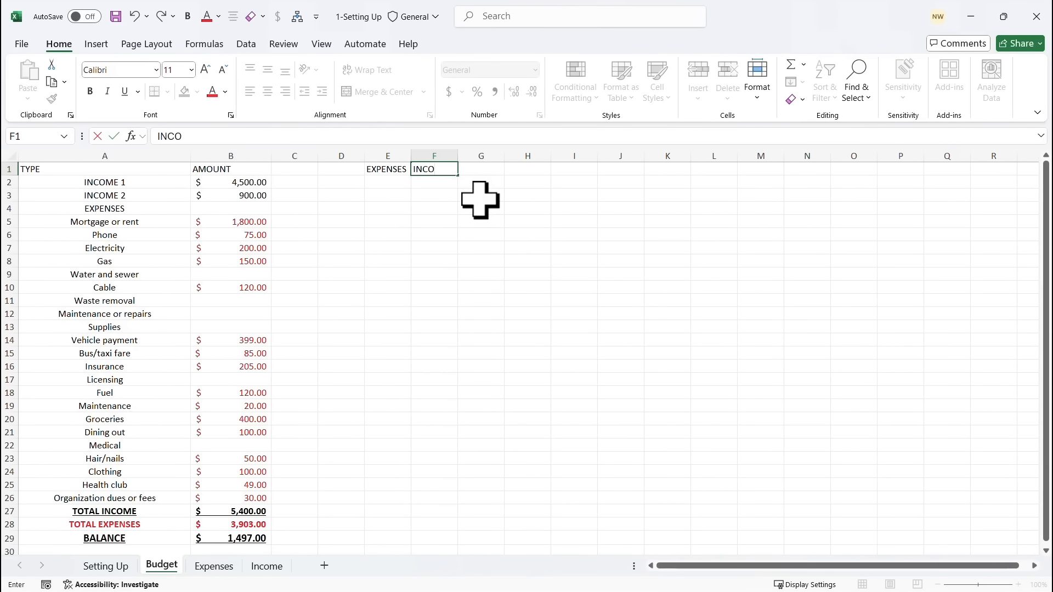
pyautogui.write('MES')
pyautogui.press('Tab')
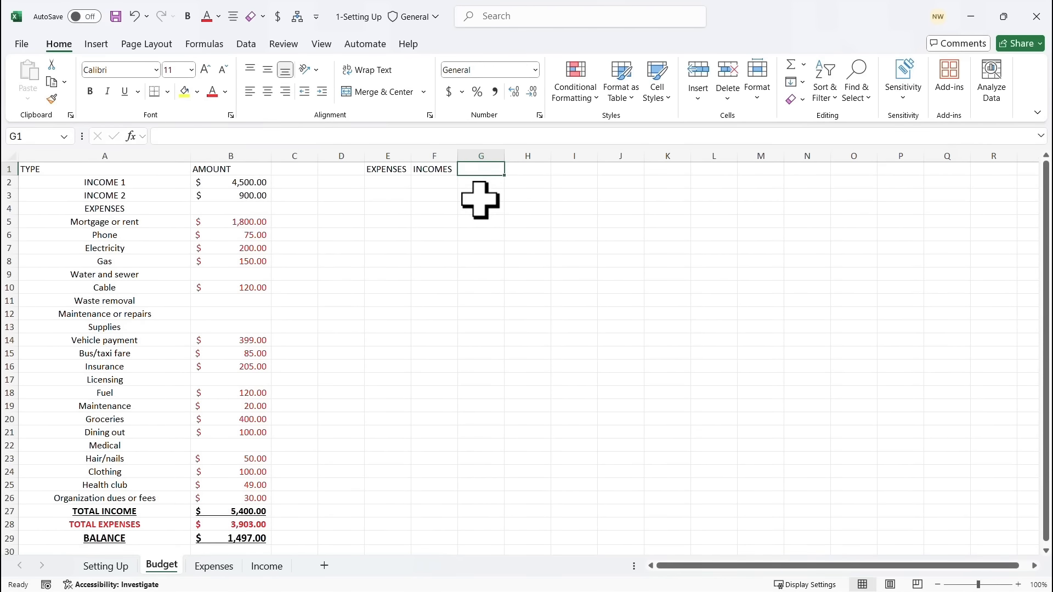
pyautogui.write('CATEGORY')
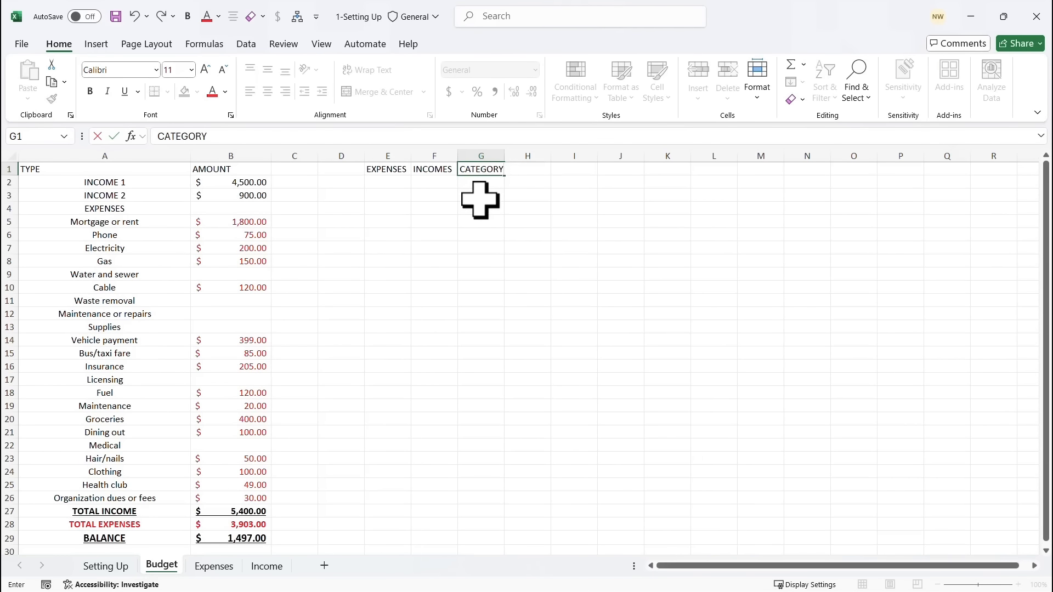
pyautogui.press('Tab')
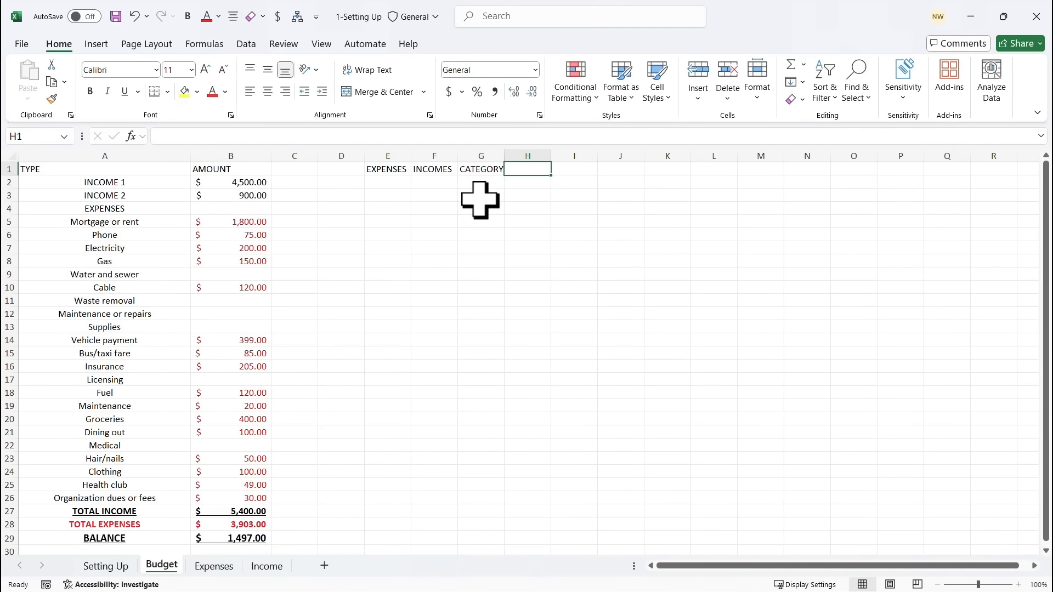
pyautogui.write('AMOUNT')
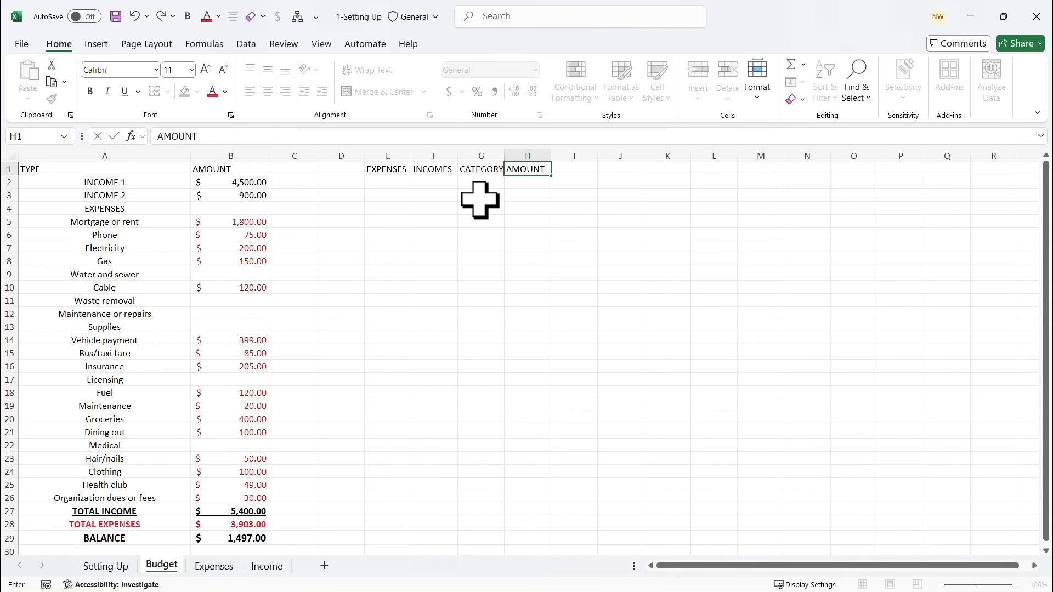
pyautogui.click(480, 204)
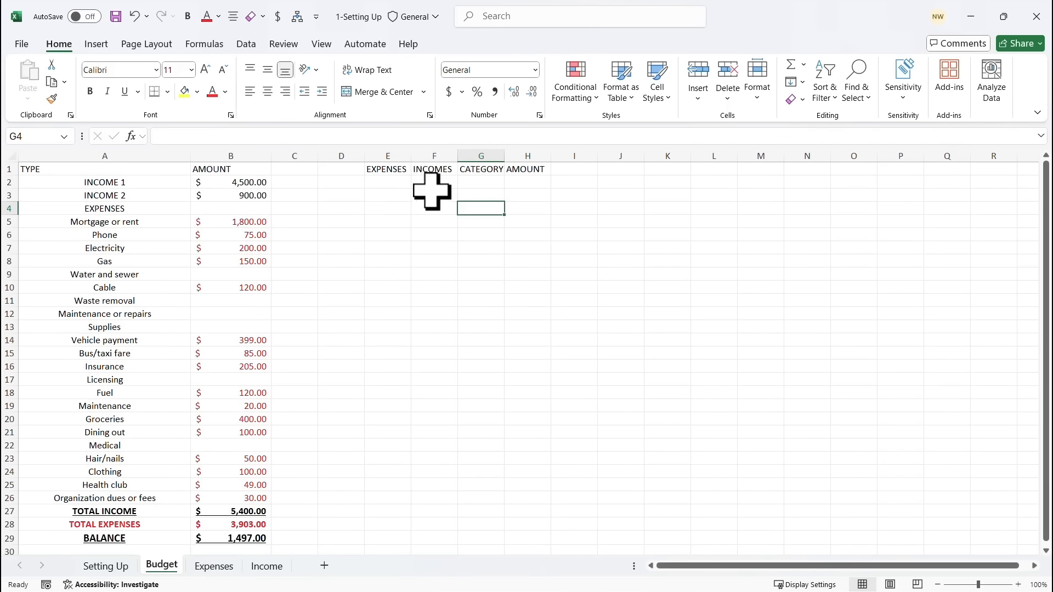
pyautogui.click(406, 170)
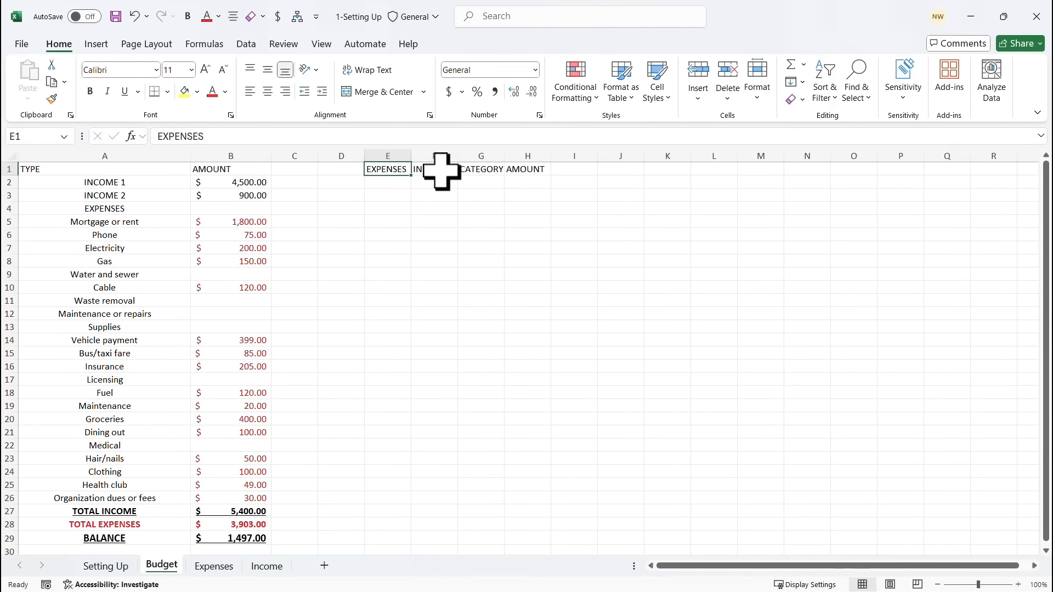
pyautogui.click(436, 170)
pyautogui.click(482, 170)
pyautogui.click(534, 172)
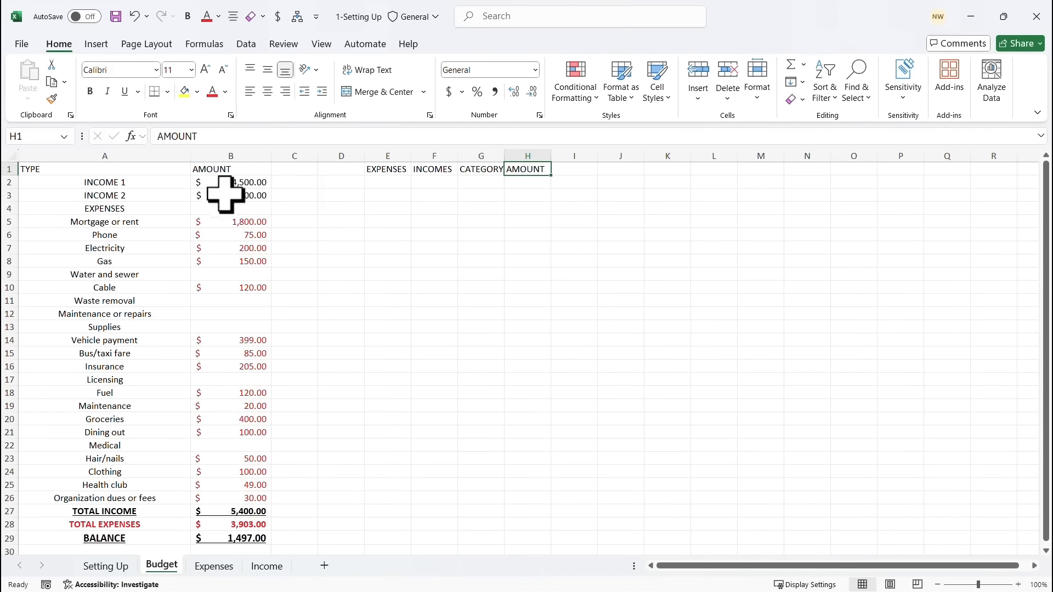
# Copy the two income labels from A2 to A3 into F2 to F3 under INCOMES.
pyautogui.moveTo(161, 183); pyautogui.dragTo(160, 199)
pyautogui.rightClick(167, 186)
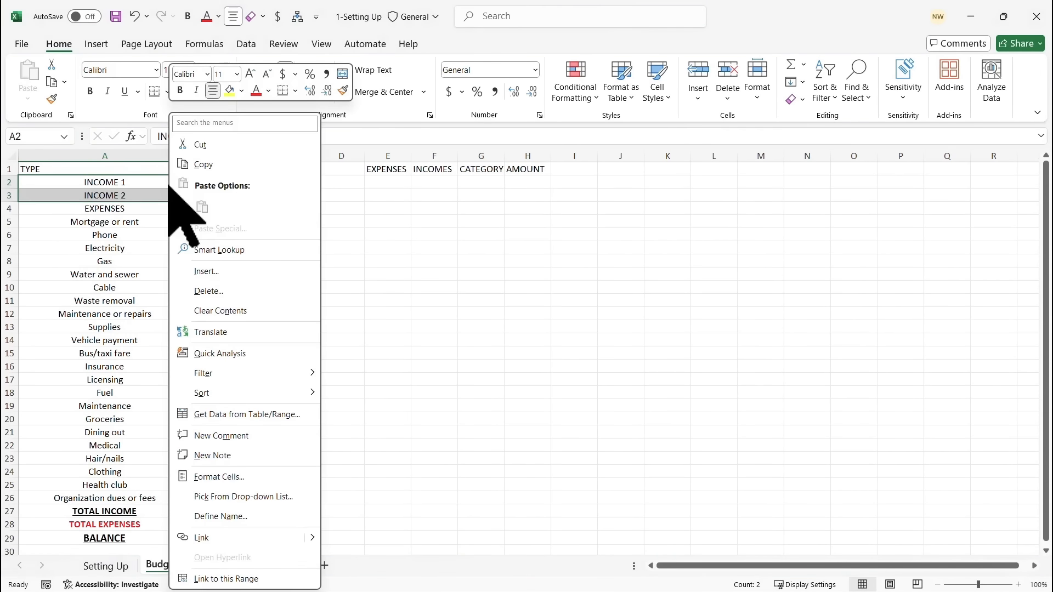
pyautogui.click(209, 162)
pyautogui.click(439, 184)
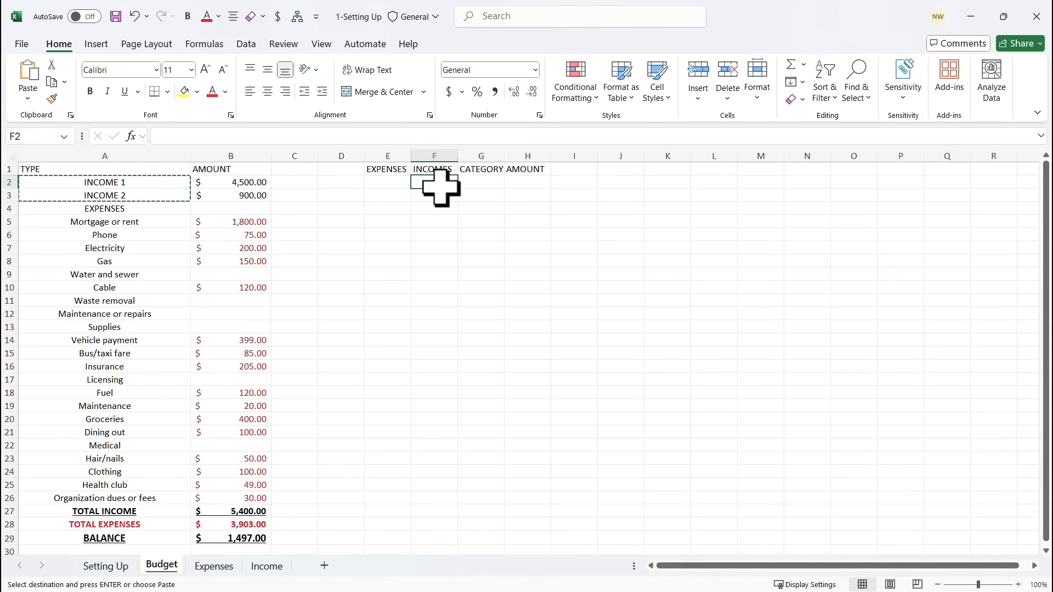
pyautogui.hotkey('ctrl', 'v')
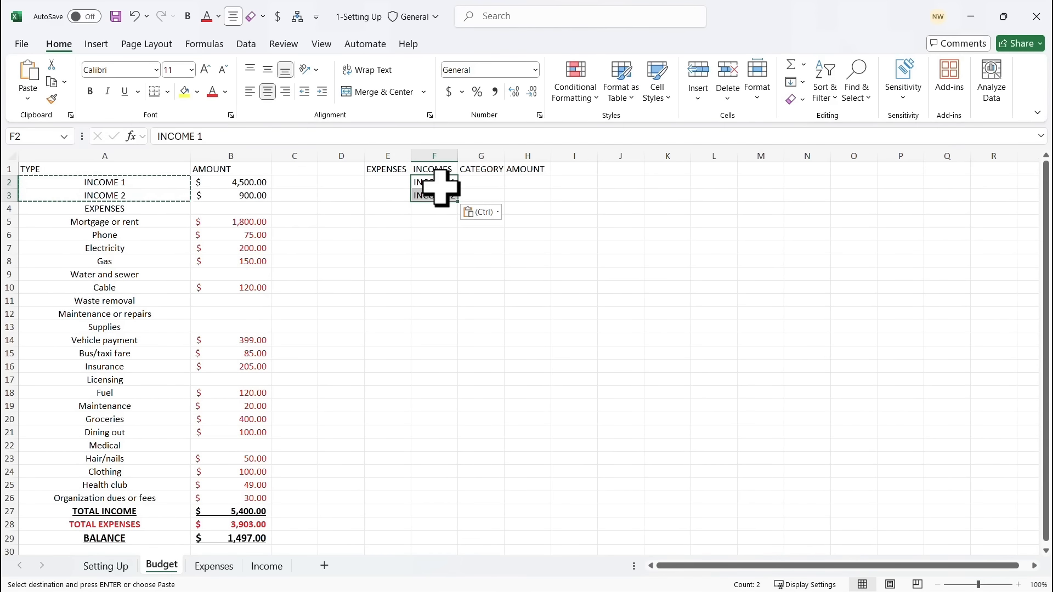
pyautogui.click(404, 237)
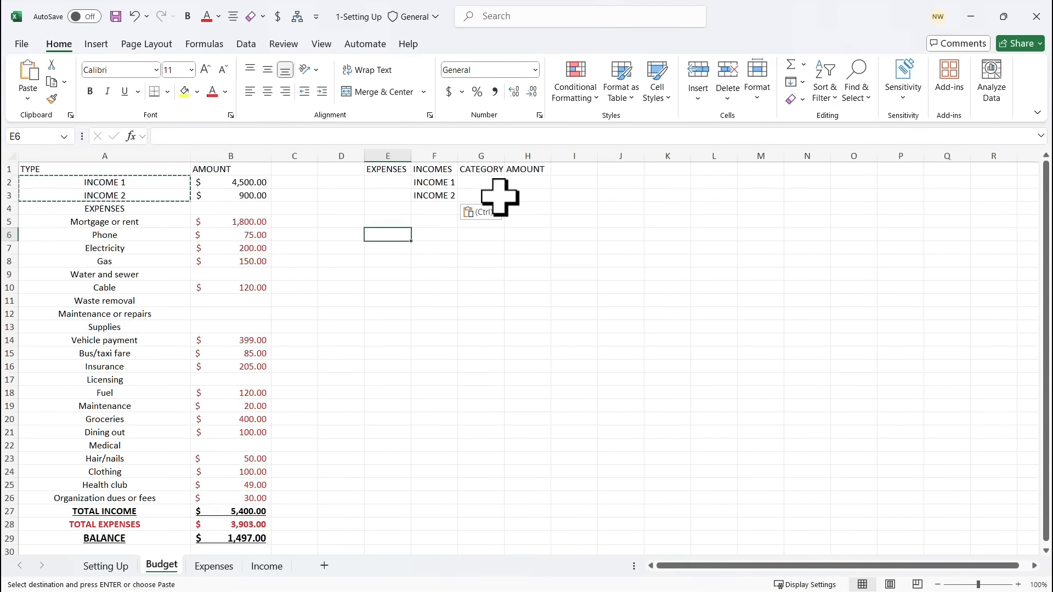
# Enter the income amounts 4500 in H2 and 900 in H3.
pyautogui.click(517, 183)
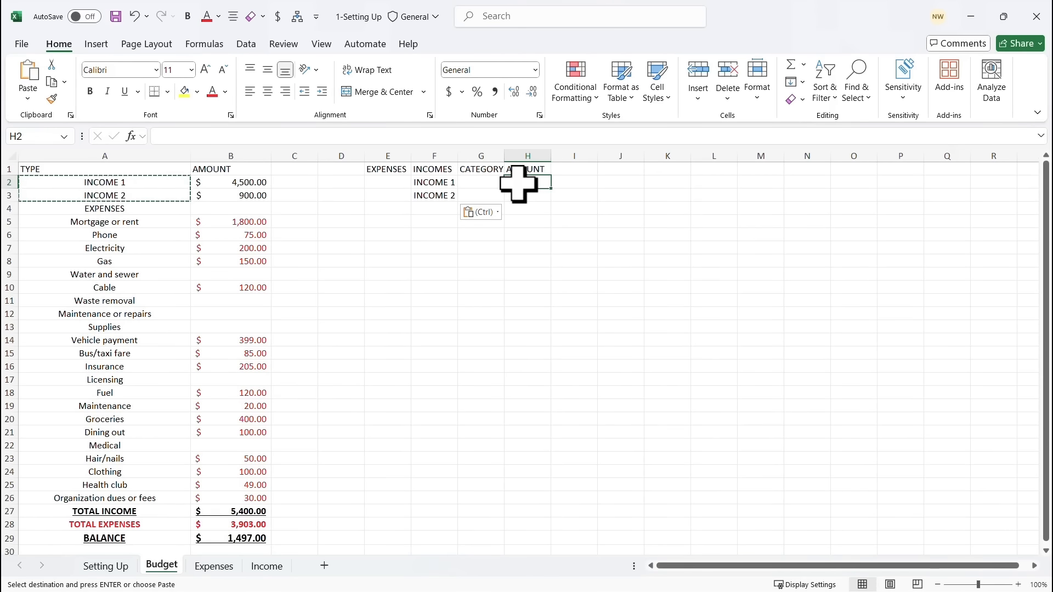
pyautogui.write('4500')
pyautogui.press('Return')
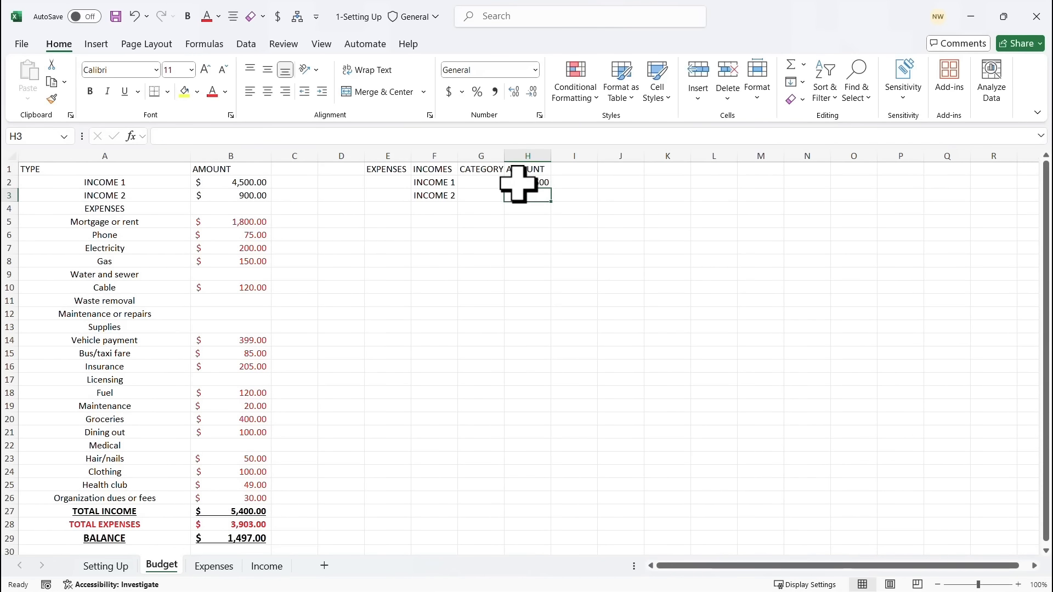
pyautogui.write('900')
pyautogui.press('Return')
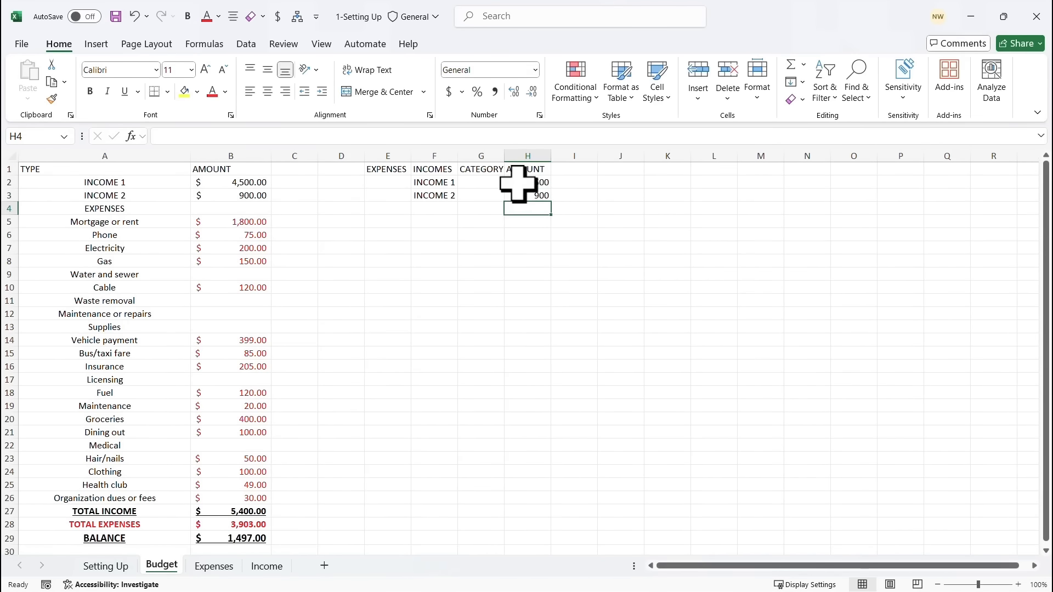
# Copy the expense names from A5 to A26 into column E starting at E4, and fit the column's width to them.
pyautogui.click(393, 210)
pyautogui.moveTo(145, 223); pyautogui.dragTo(131, 473)
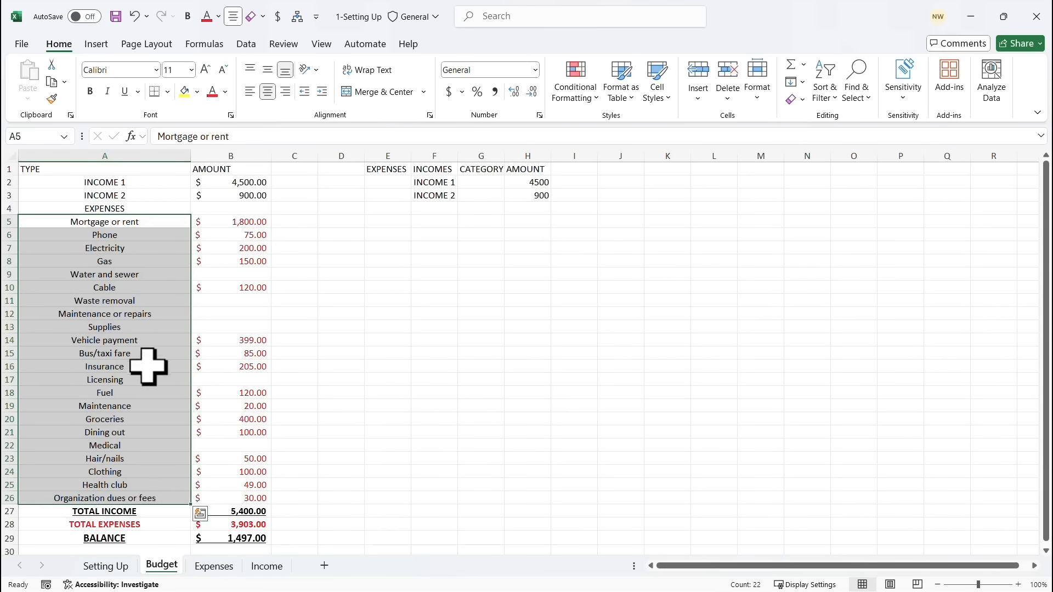
pyautogui.rightClick(155, 246)
pyautogui.click(195, 165)
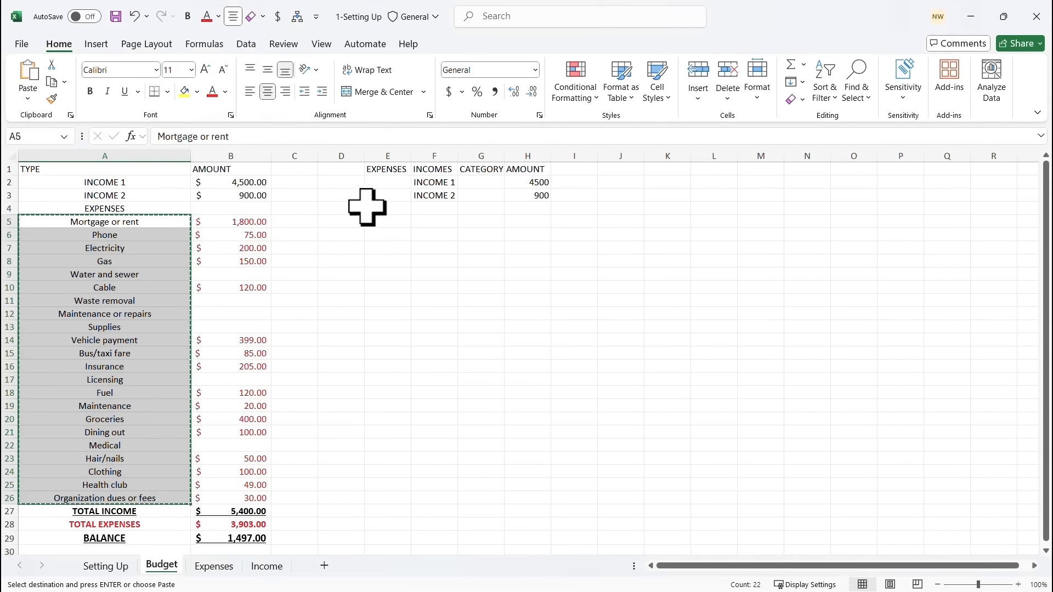
pyautogui.click(392, 209)
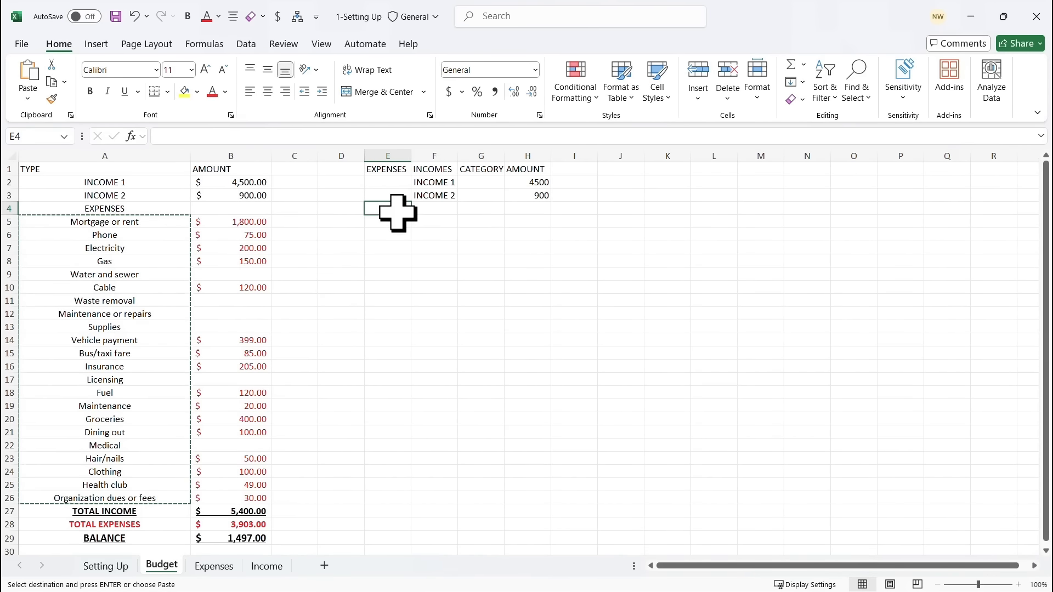
pyautogui.hotkey('ctrl', 'v')
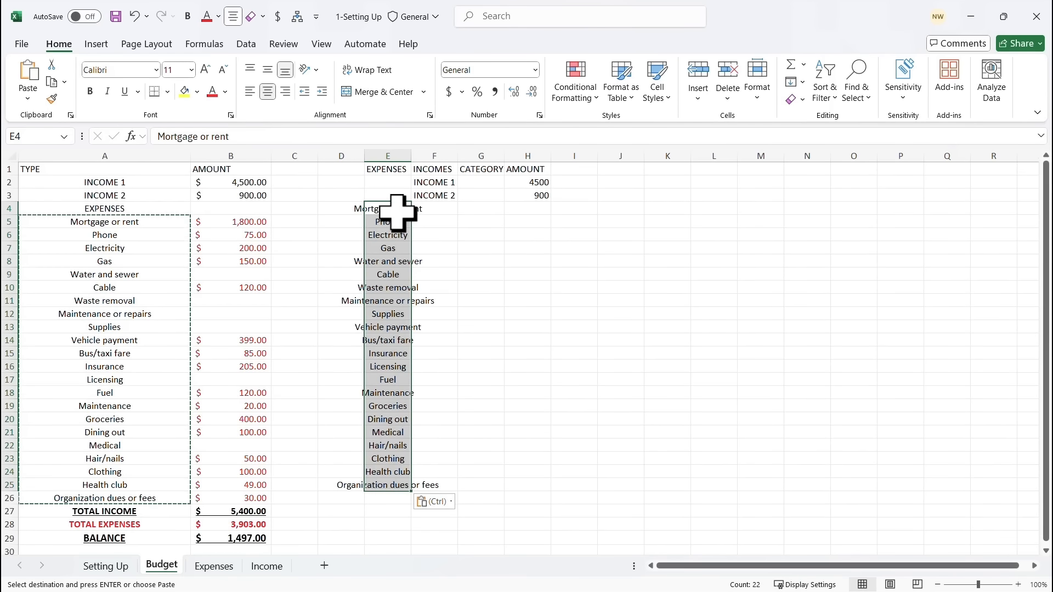
pyautogui.doubleClick(410, 156)
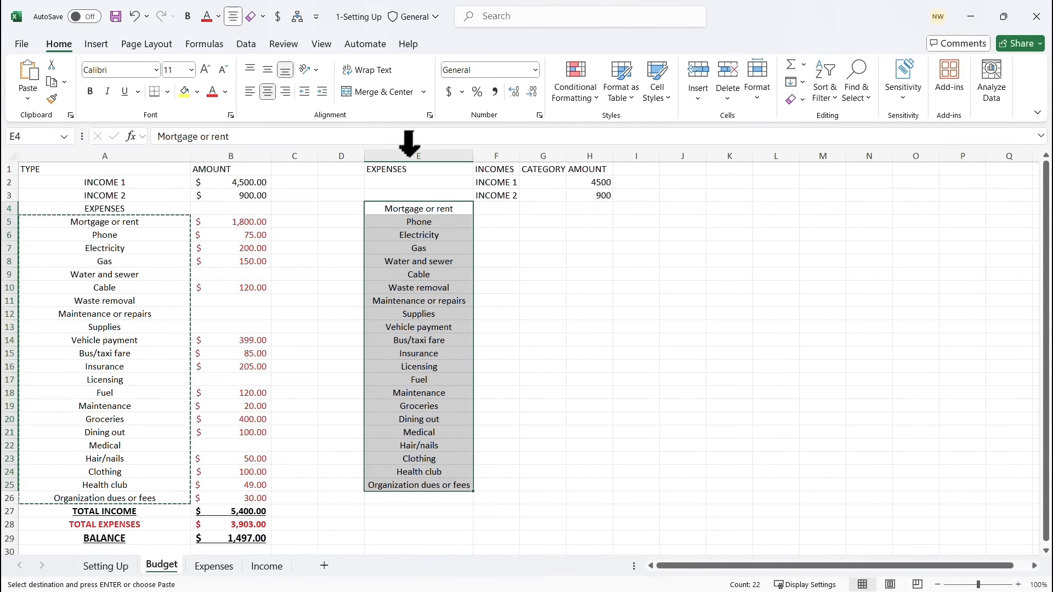
# Enter the category Housing in G4 beside Mortgage or rent and Transportation in G13 beside Vehicle payment.
pyautogui.click(498, 210)
pyautogui.click(541, 212)
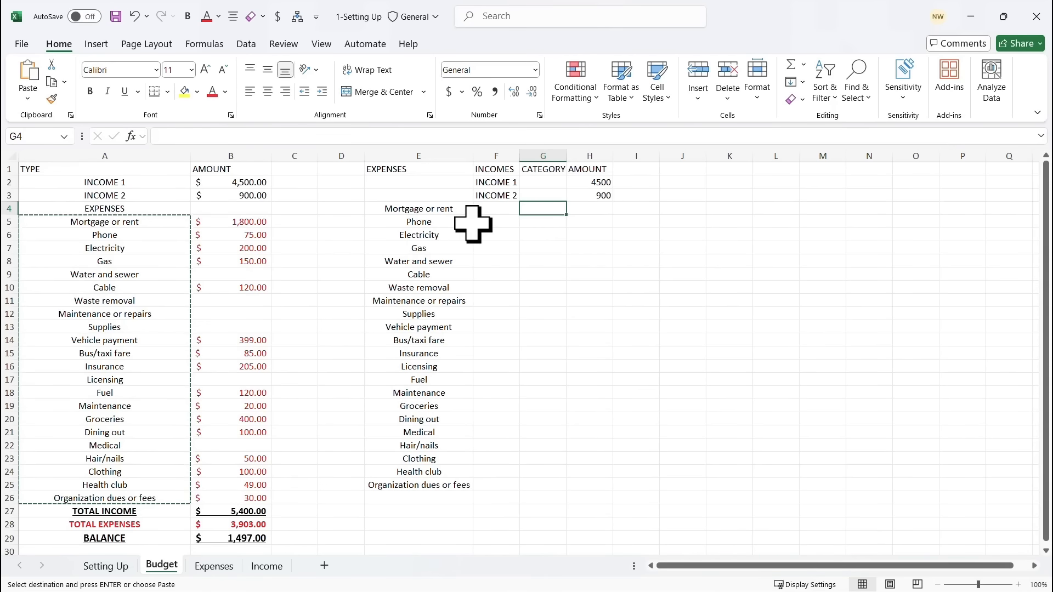
pyautogui.write('Fo')
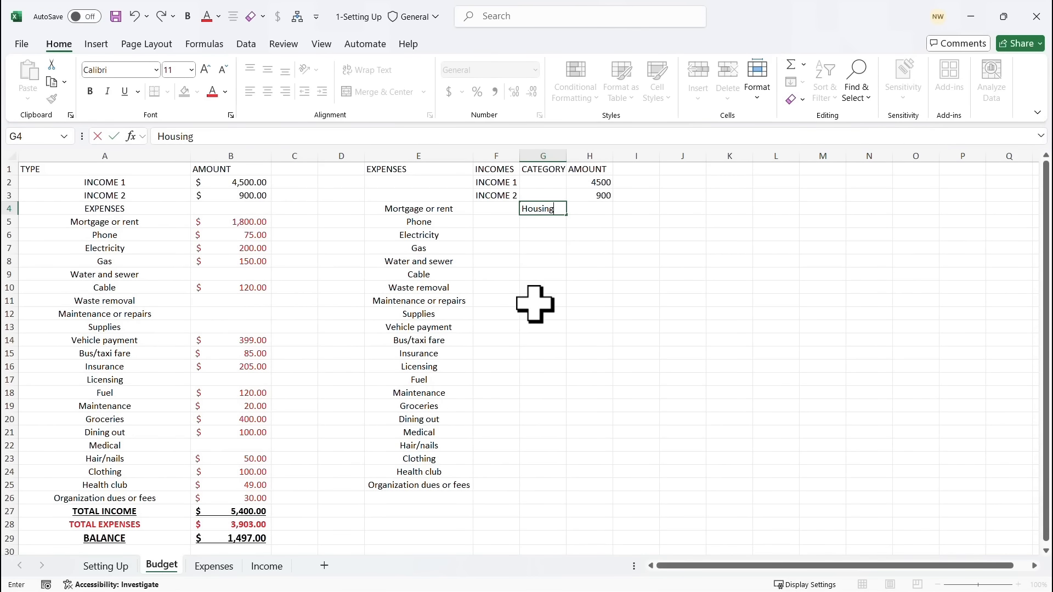
pyautogui.click(537, 328)
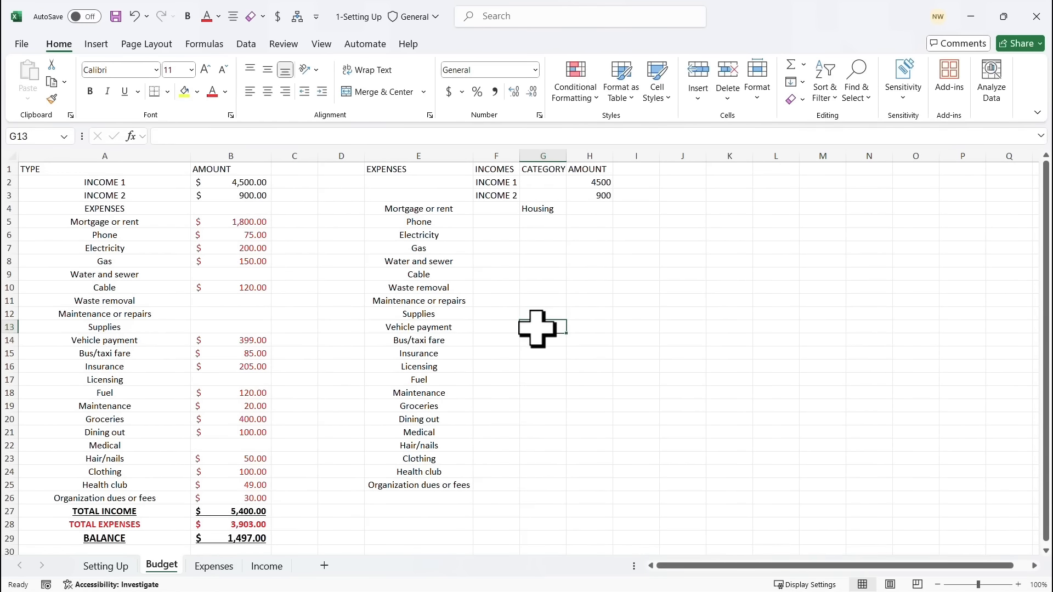
pyautogui.write('Tr')
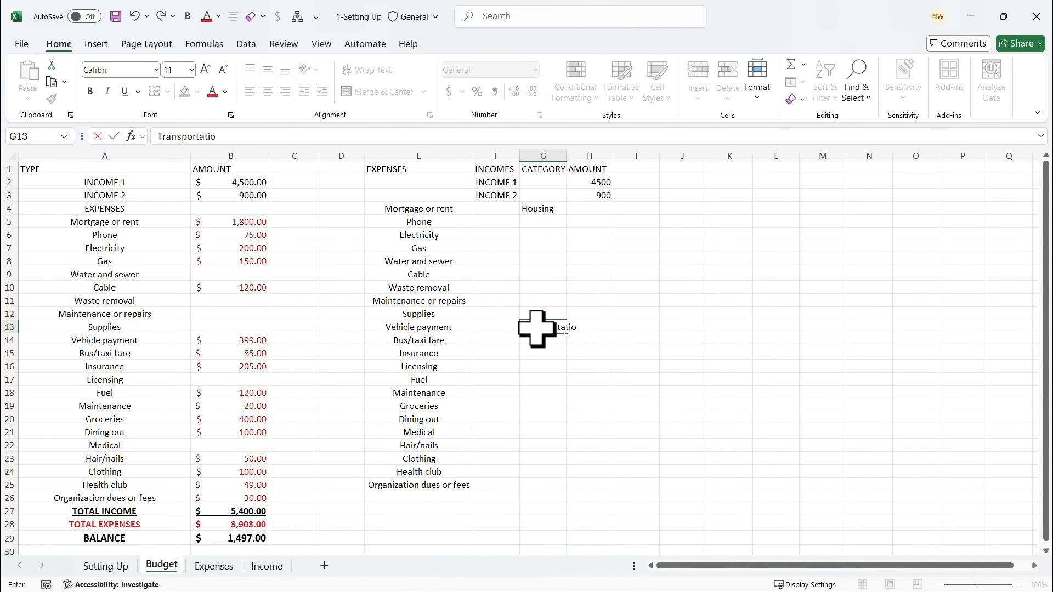
pyautogui.write('ansportation')
pyautogui.click(575, 380)
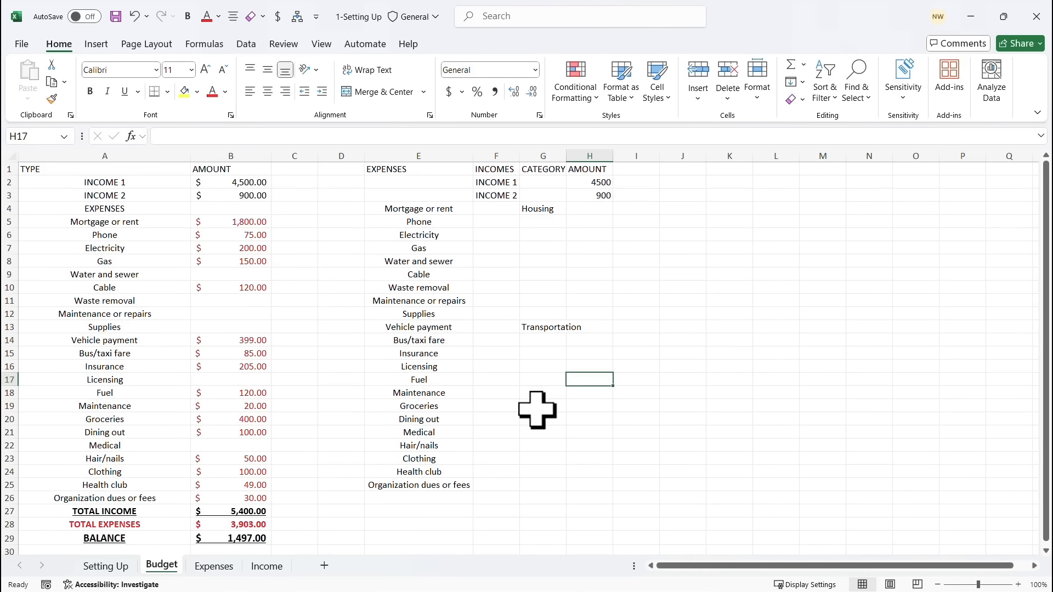
# Enter the categories Food in G19 and Personal Care in G21, and fit column G to its contents.
pyautogui.click(538, 410)
pyautogui.write('Food')
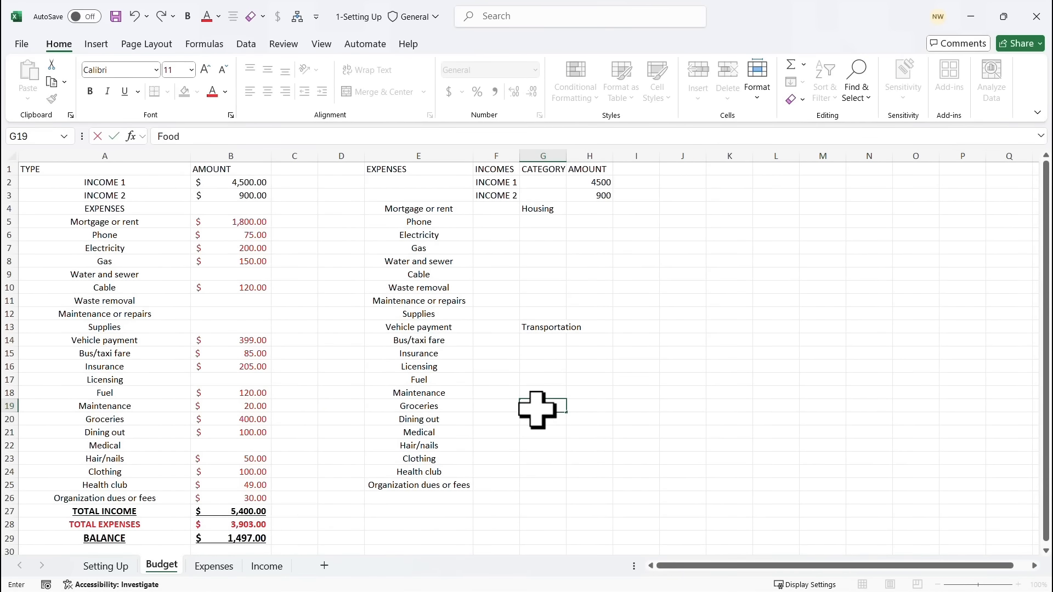
pyautogui.click(530, 434)
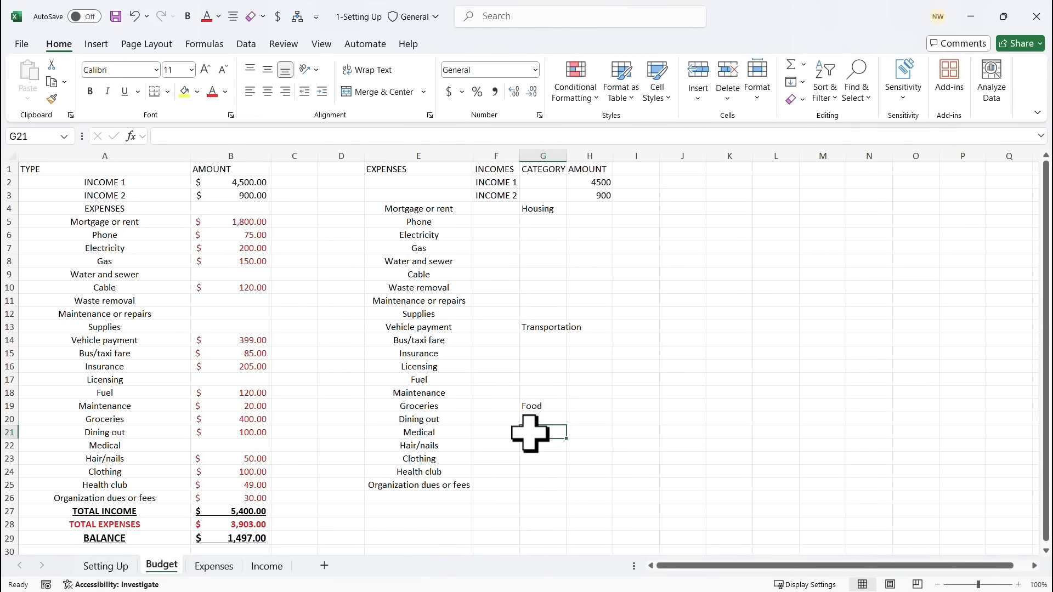
pyautogui.write('Personal Care')
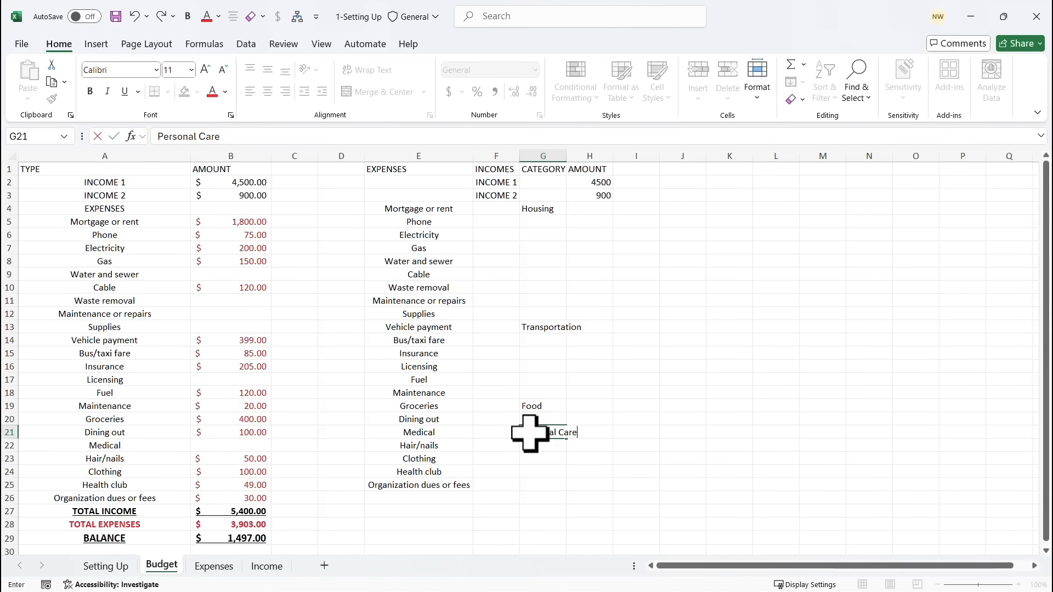
pyautogui.click(639, 302)
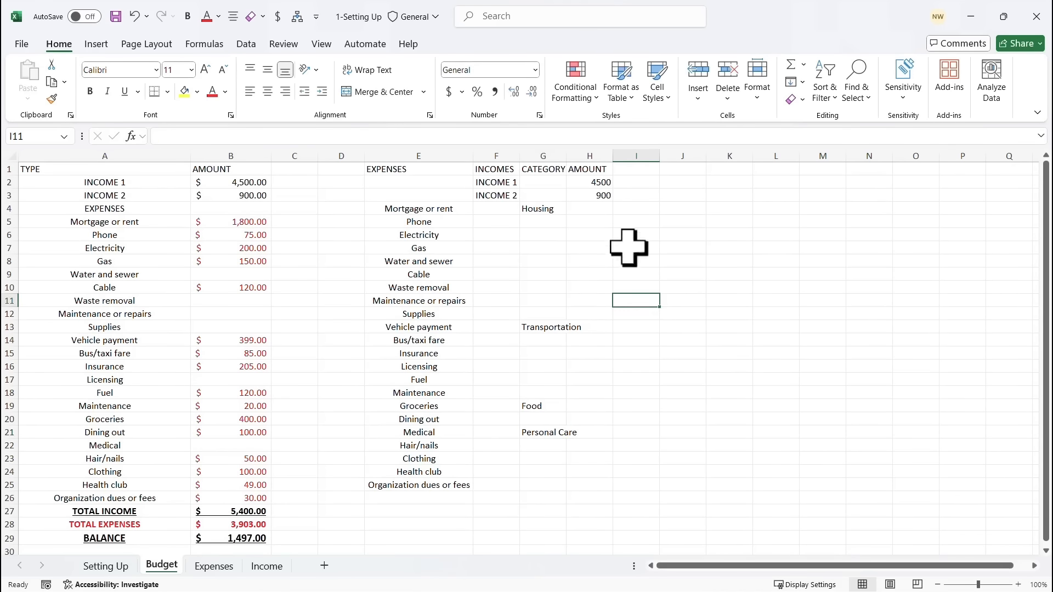
pyautogui.doubleClick(566, 158)
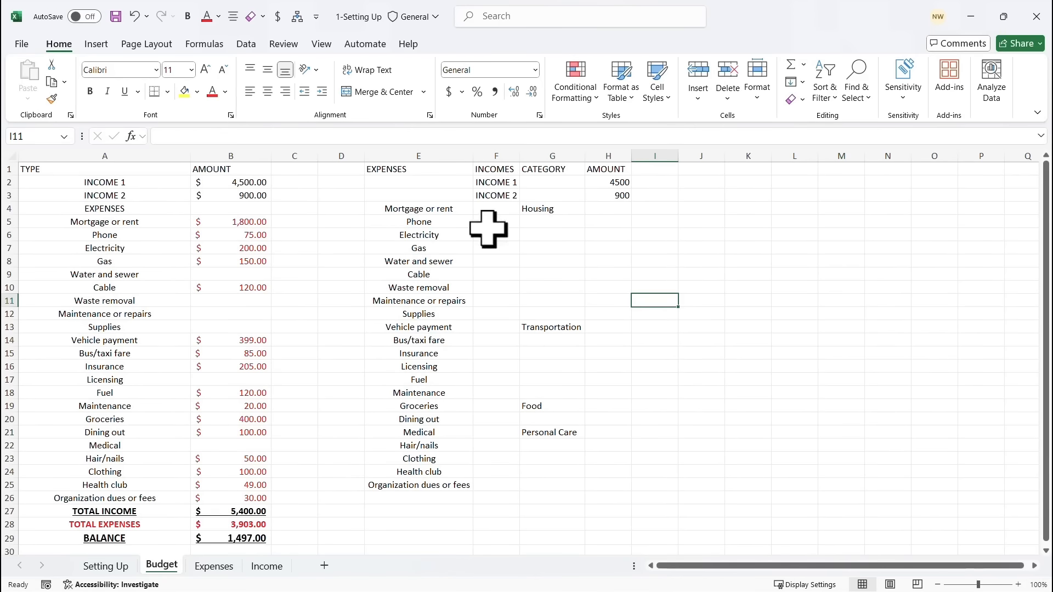
# Fill the Housing category from G4 down to G12, covering the expenses through Supplies.
pyautogui.moveTo(435, 211); pyautogui.dragTo(433, 313)
pyautogui.click(554, 210)
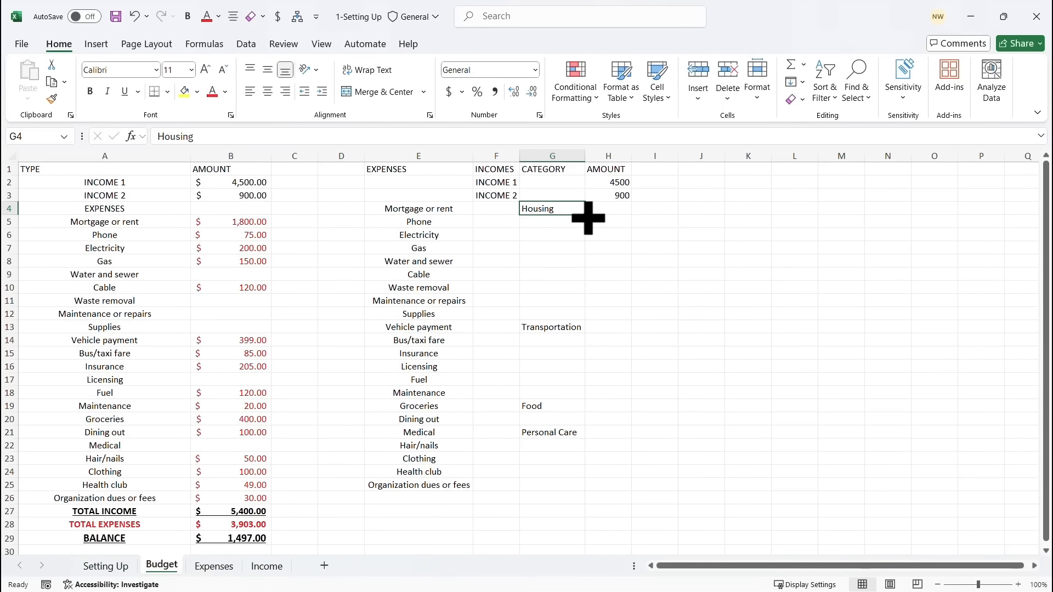
pyautogui.moveTo(710, 192); pyautogui.dragTo(711, 253)
pyautogui.moveTo(586, 246); pyautogui.dragTo(576, 321)
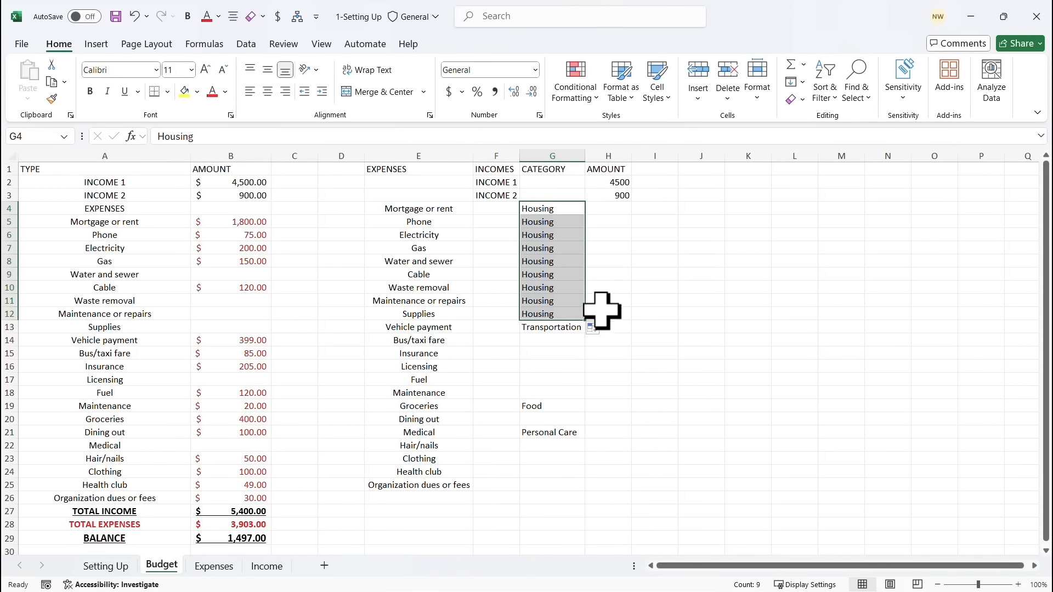
# Fill the Transportation category from G13 down to G18, and enter the category Food in G20 beside Dining out.
pyautogui.click(575, 330)
pyautogui.moveTo(586, 333); pyautogui.dragTo(578, 400)
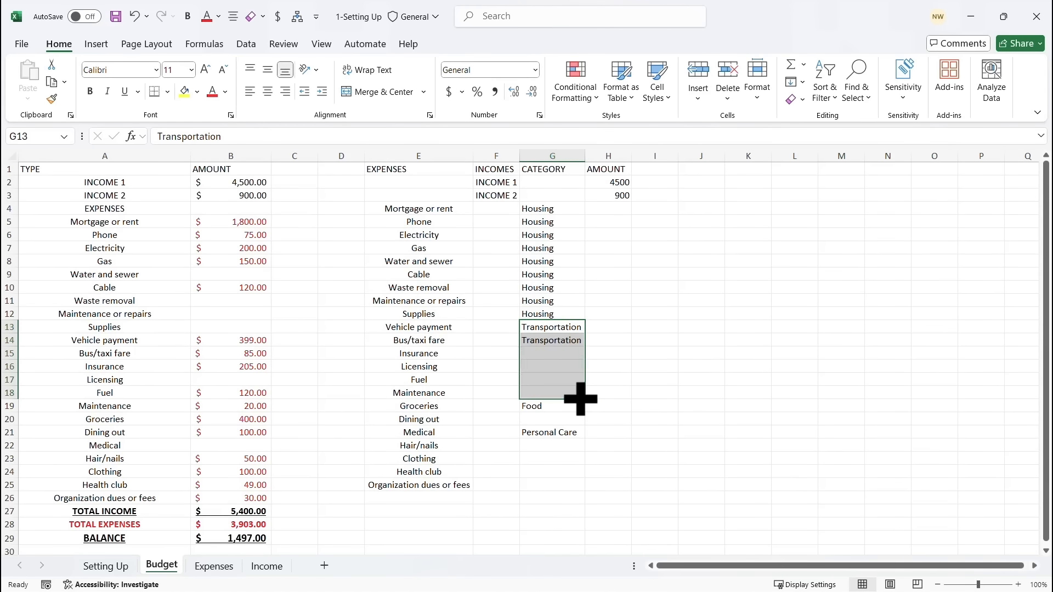
pyautogui.click(556, 418)
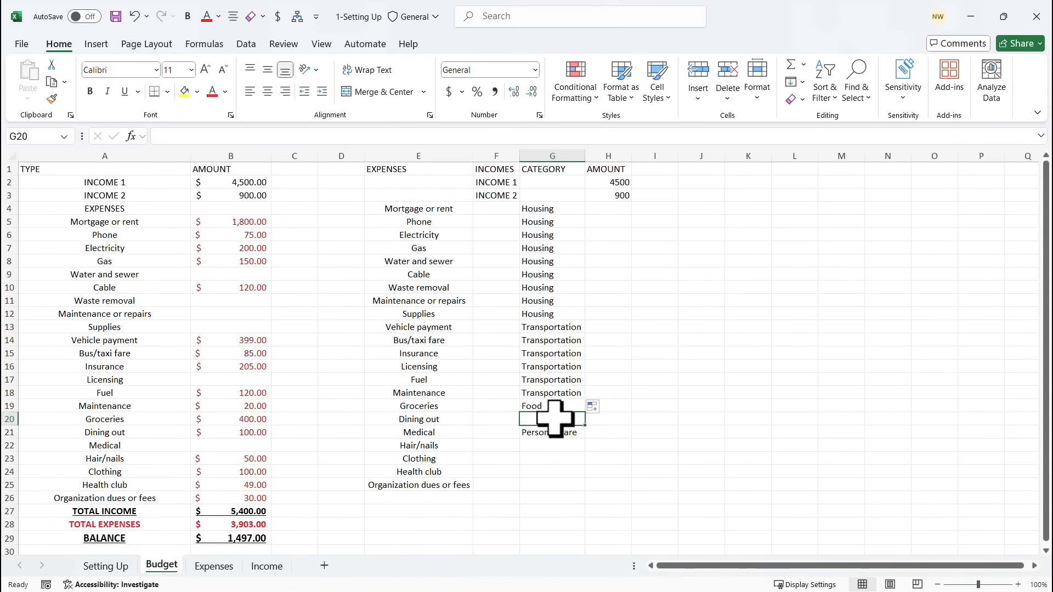
pyautogui.write('f')
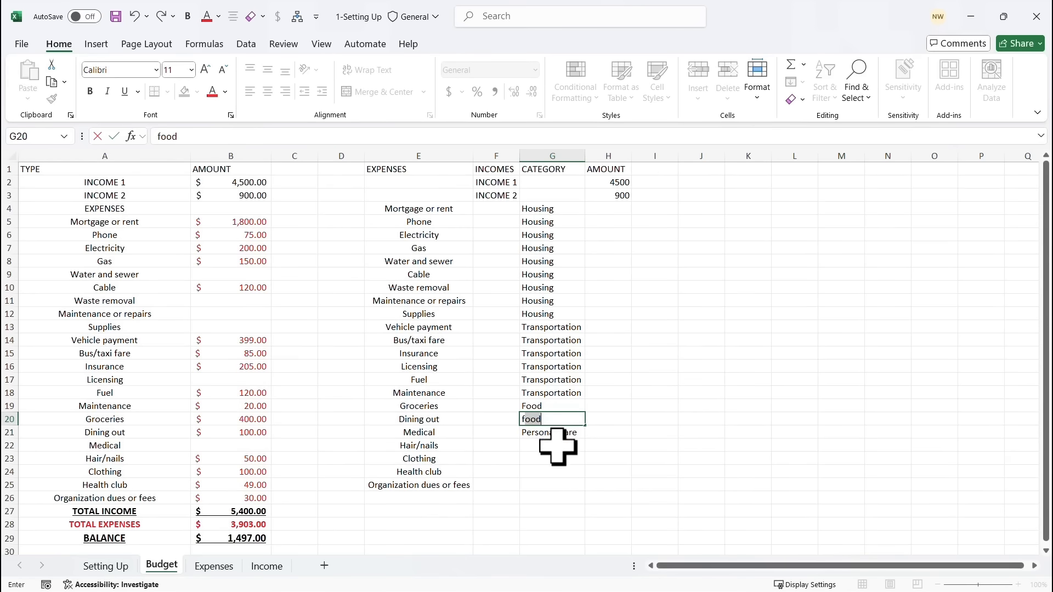
pyautogui.press('Return')
# Fill the Personal Care category from G21 down to G25, covering the expenses through Organization dues or fees.
pyautogui.click(574, 435)
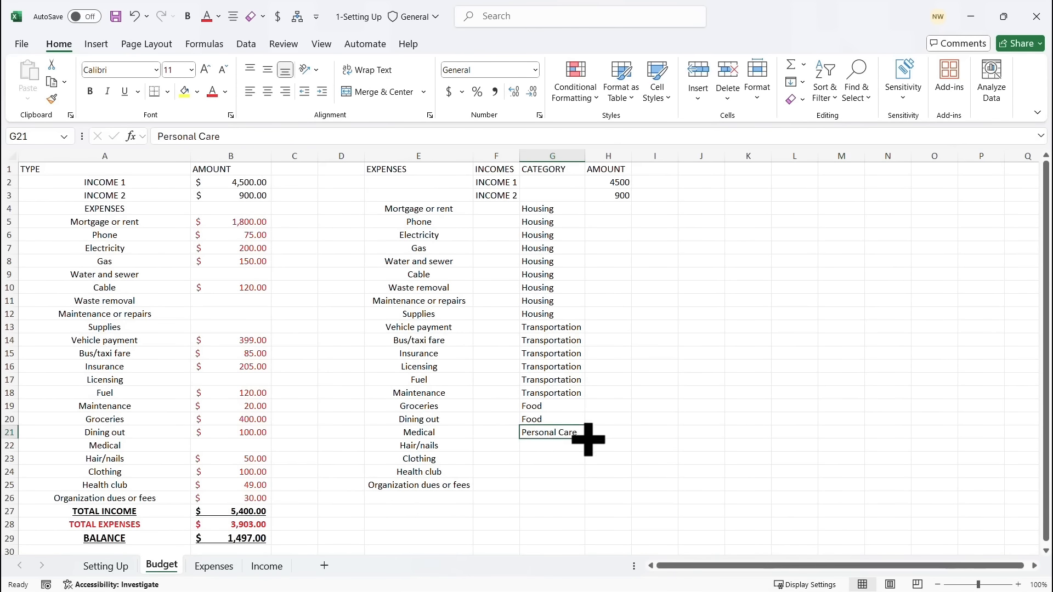
pyautogui.moveTo(588, 441); pyautogui.dragTo(581, 489)
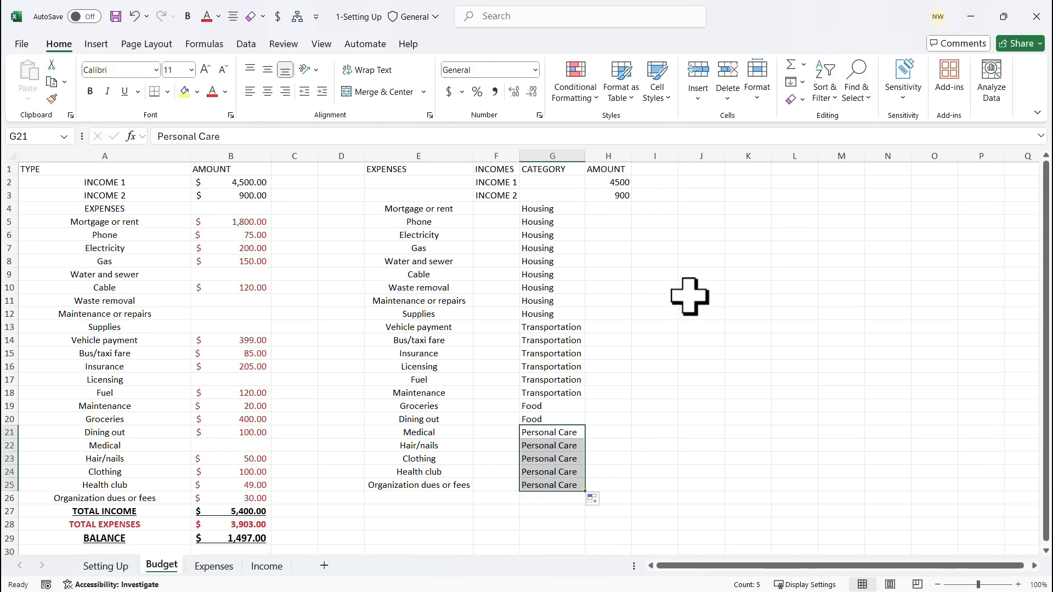
pyautogui.click(336, 255)
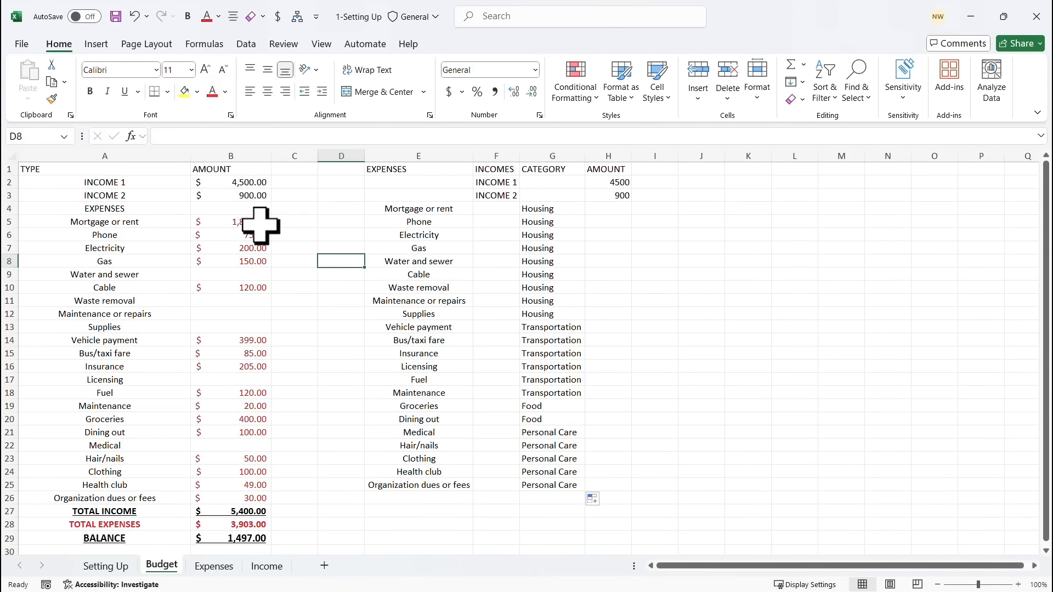
# Copy the expense amounts from B5 to B26 into column H starting at H4, and fit column H to its contents.
pyautogui.moveTo(257, 221); pyautogui.dragTo(267, 499)
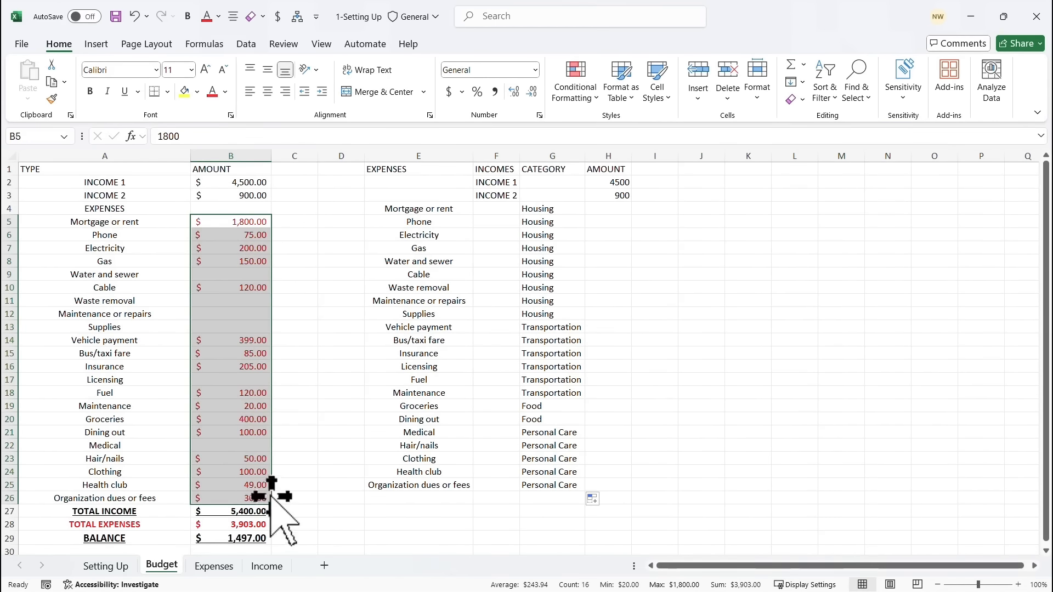
pyautogui.rightClick(248, 294)
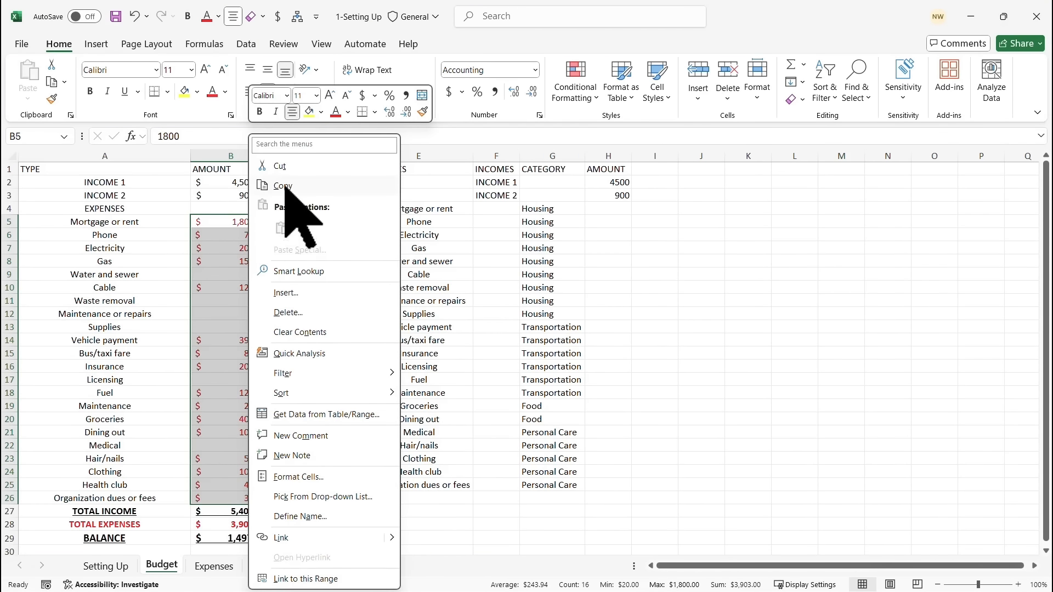
pyautogui.click(288, 184)
pyautogui.click(603, 212)
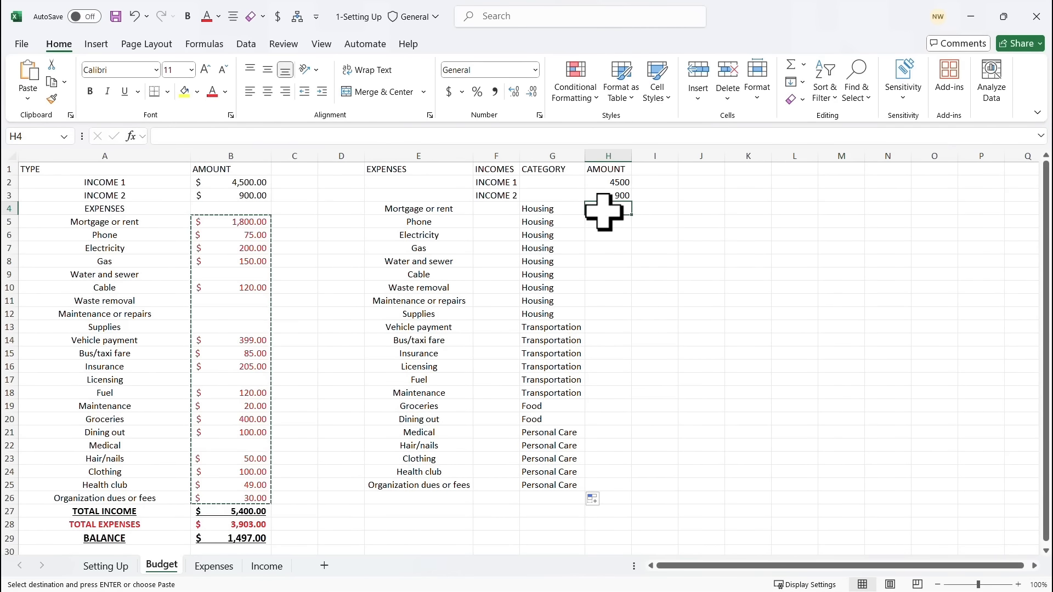
pyautogui.hotkey('ctrl', 'v')
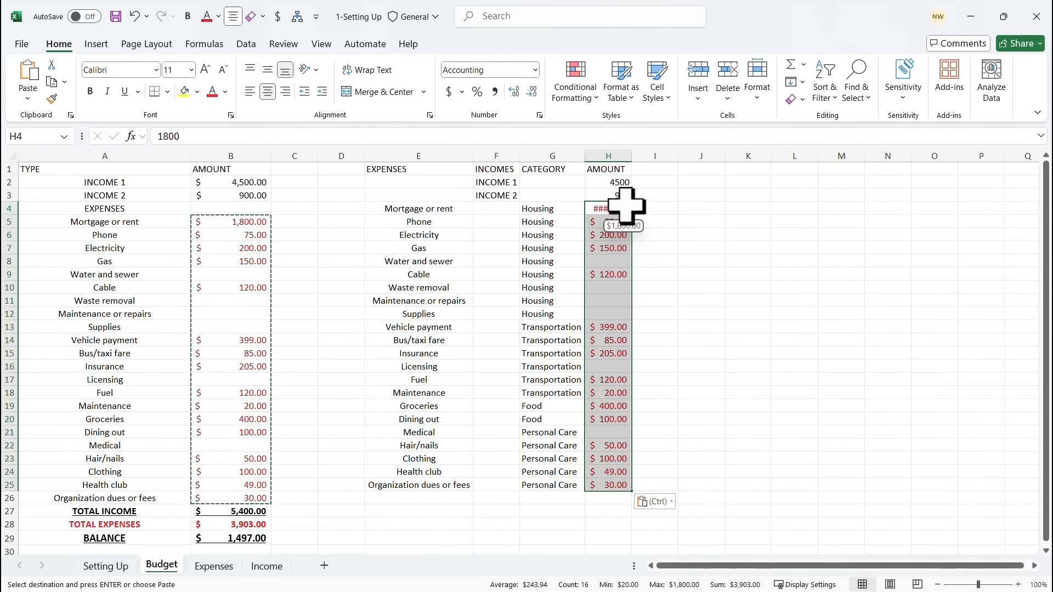
pyautogui.doubleClick(633, 157)
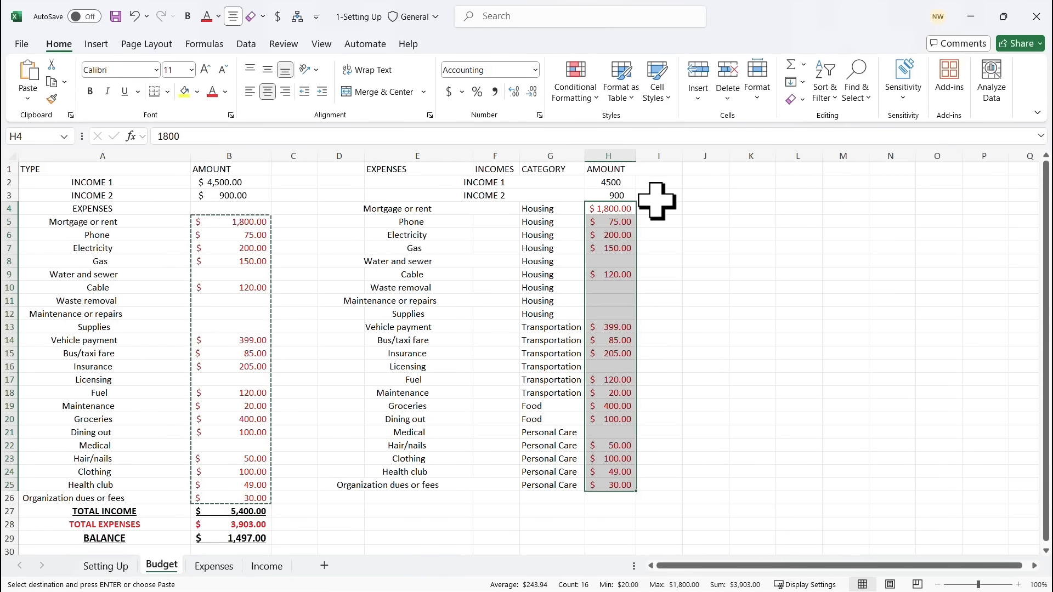
pyautogui.click(545, 250)
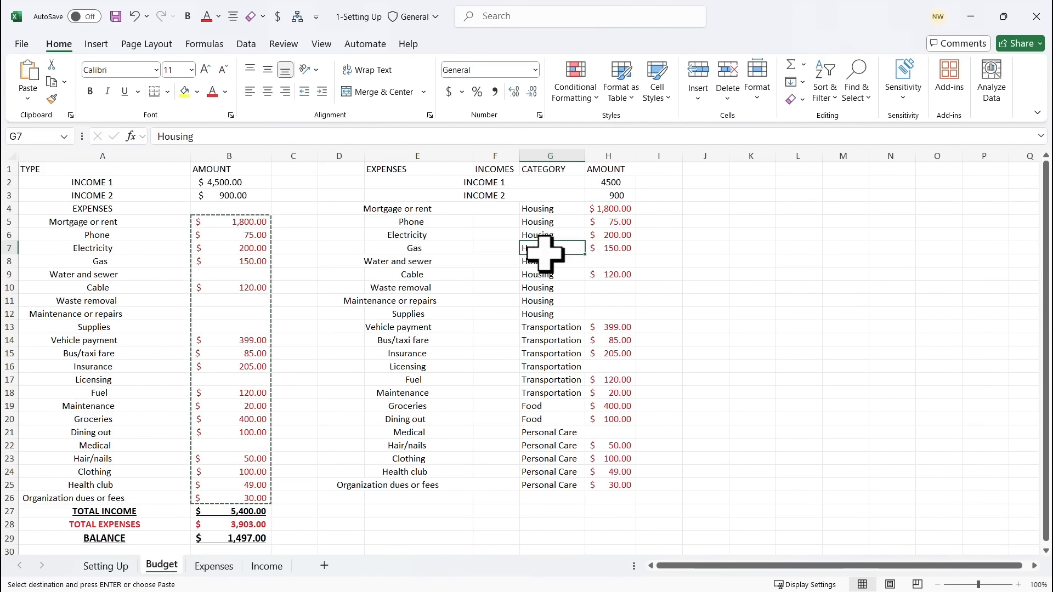
pyautogui.press('Escape')
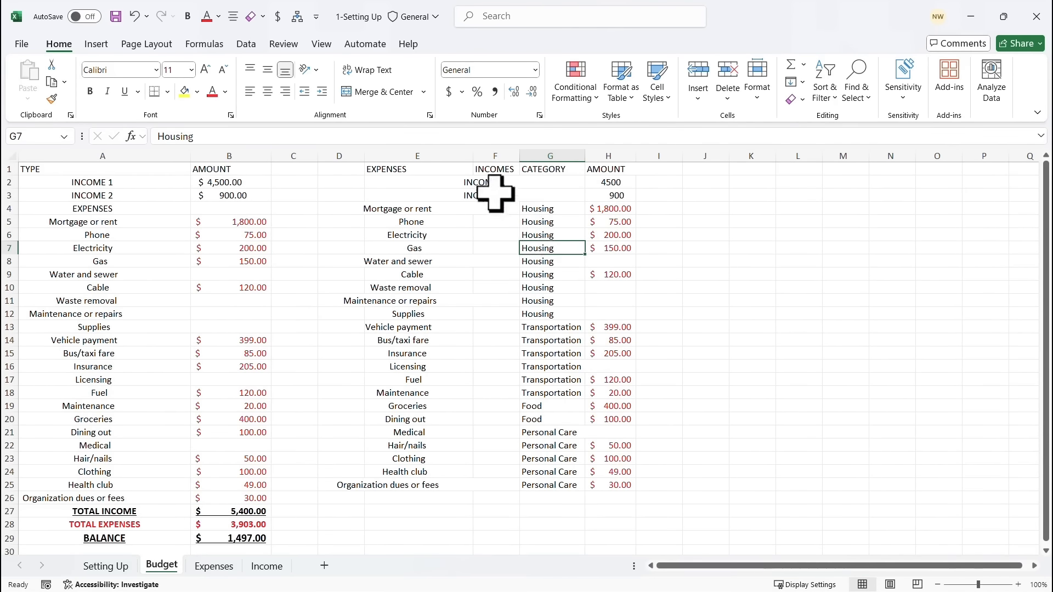
# Widen column E with the expense names and column F with the incomes.
pyautogui.moveTo(473, 156); pyautogui.dragTo(537, 156)
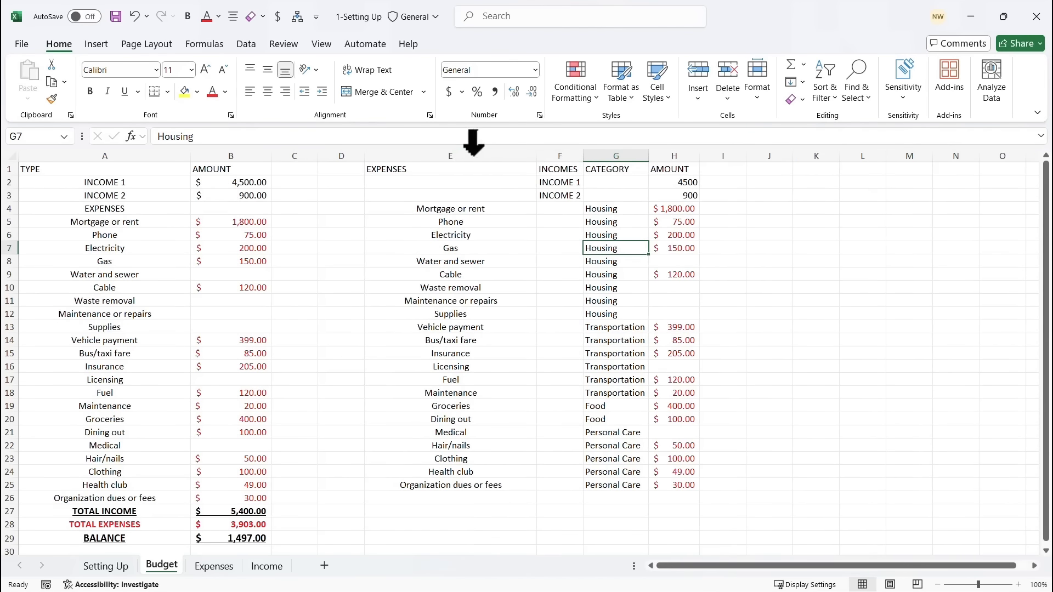
pyautogui.doubleClick(584, 156)
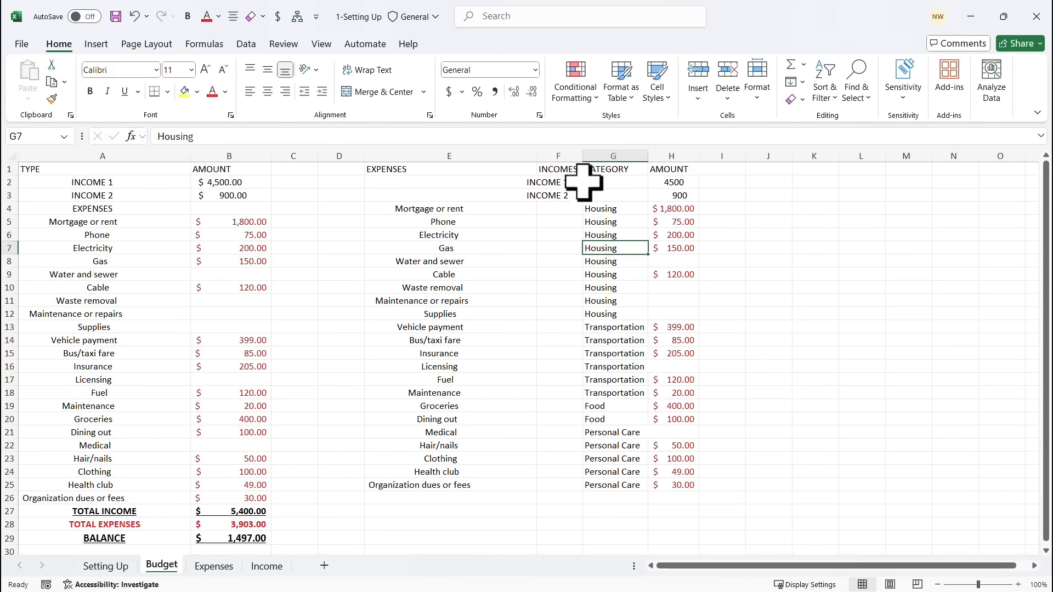
pyautogui.click(549, 183)
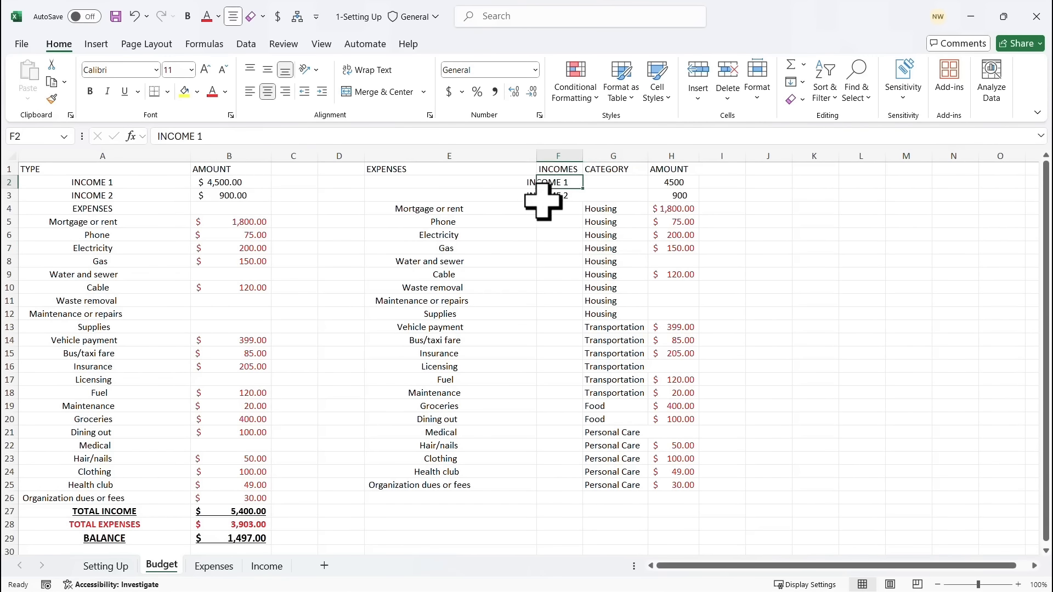
pyautogui.click(509, 188)
pyautogui.click(516, 199)
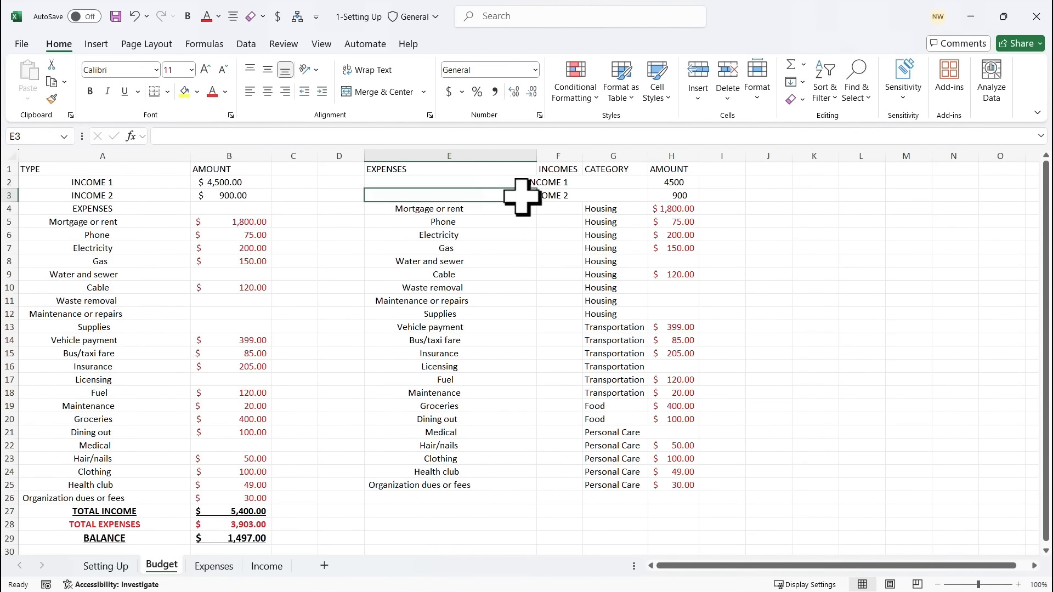
pyautogui.click(527, 185)
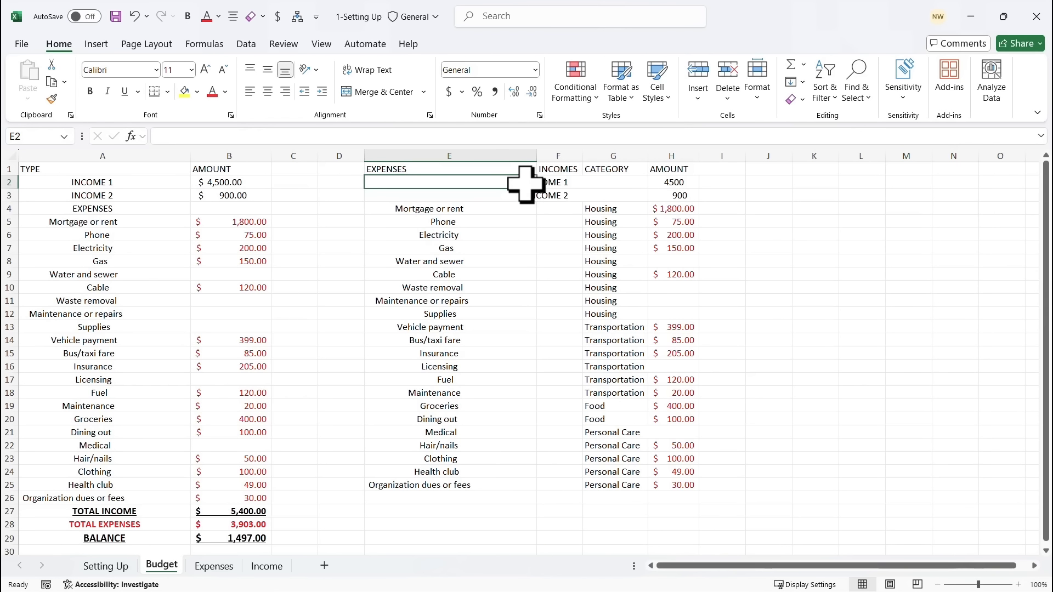
pyautogui.click(558, 182)
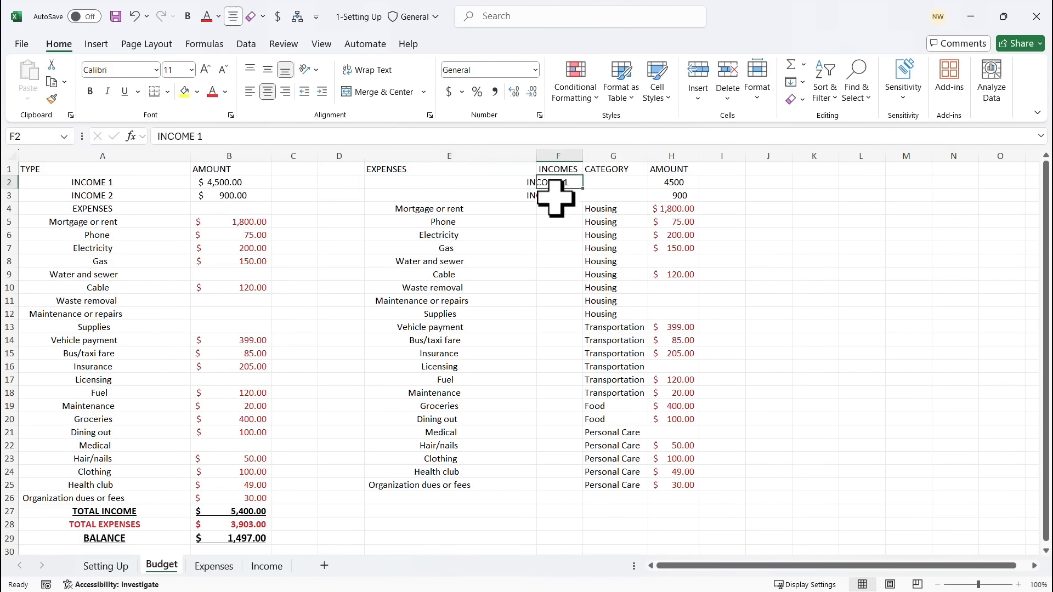
pyautogui.doubleClick(582, 157)
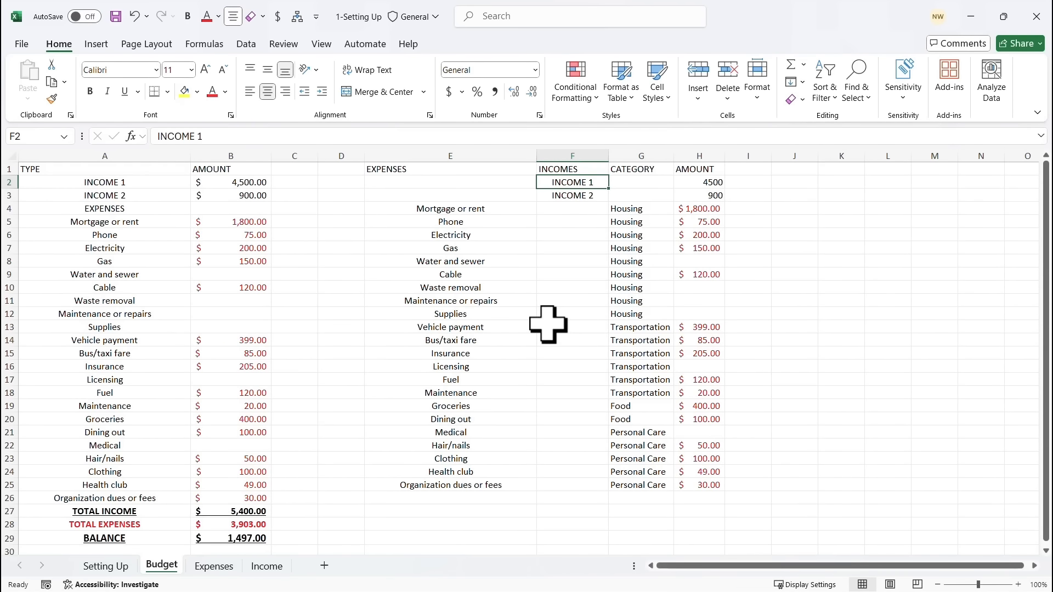
# Format the range E1 to H25 as a table with headers, using a light green table style.
pyautogui.click(535, 286)
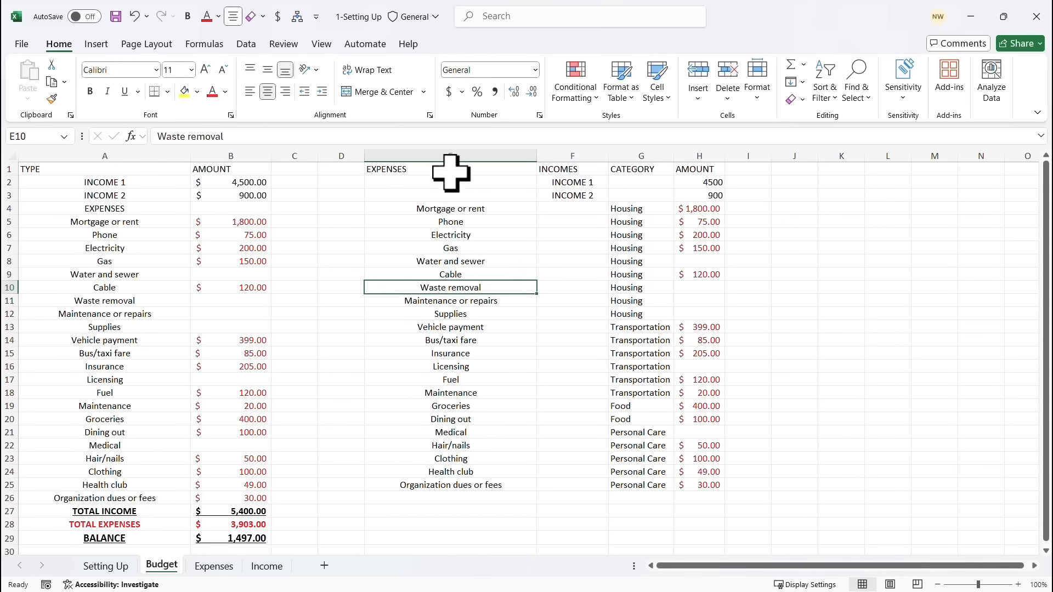
pyautogui.moveTo(451, 173); pyautogui.dragTo(684, 487)
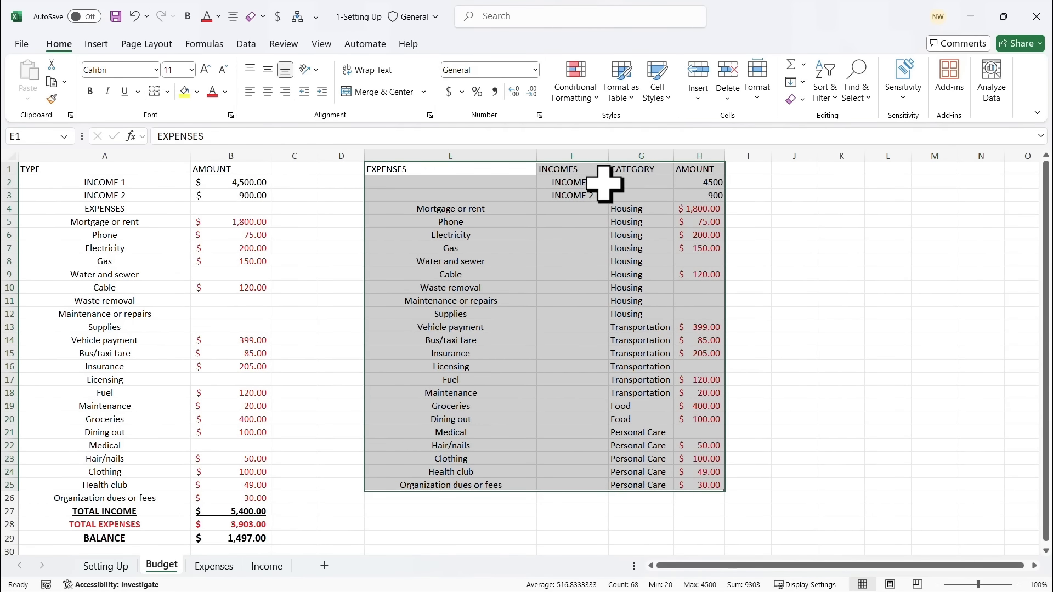
pyautogui.click(625, 93)
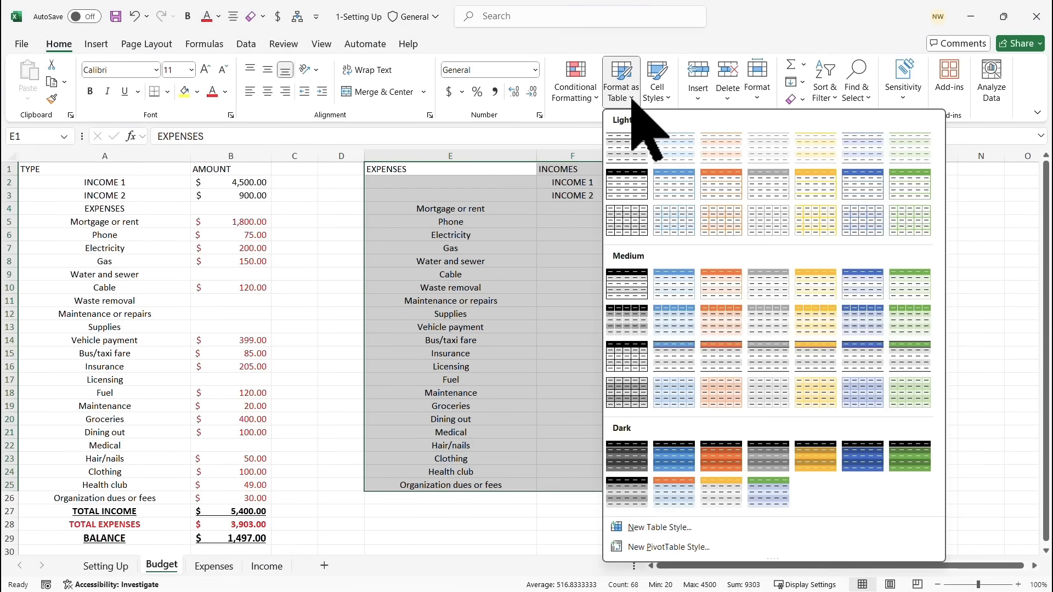
pyautogui.click(916, 211)
pyautogui.click(277, 271)
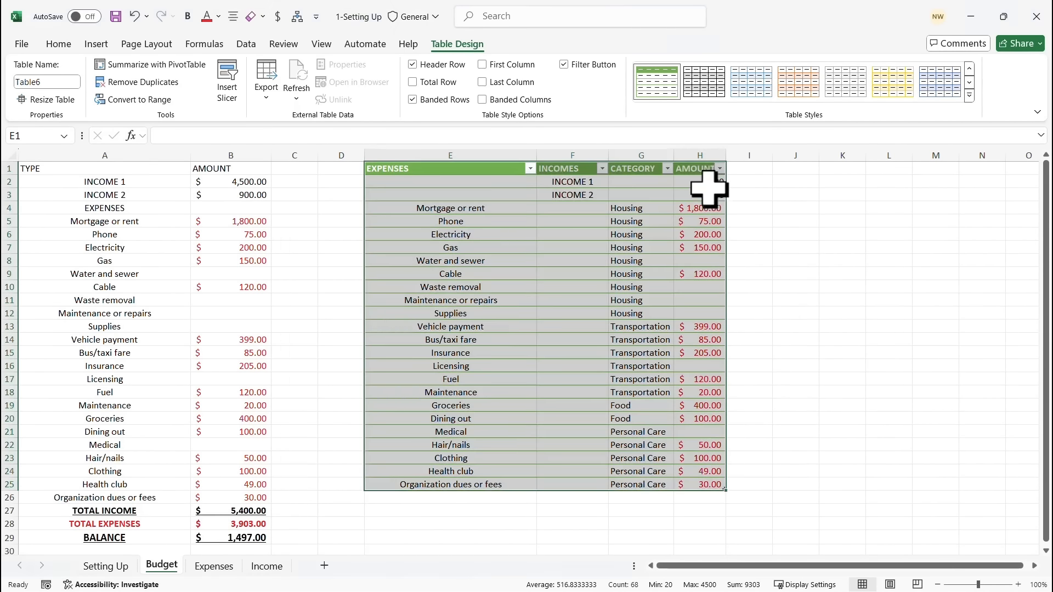
# Apply the Accounting number format to the two income amounts in H2 and H3.
pyautogui.moveTo(709, 185); pyautogui.dragTo(708, 196)
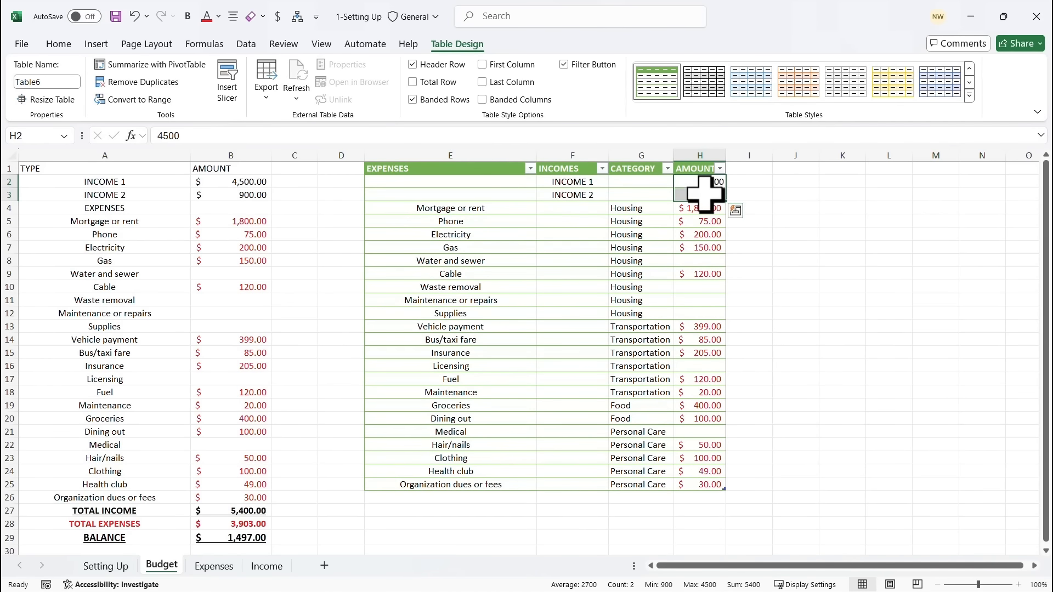
pyautogui.click(58, 44)
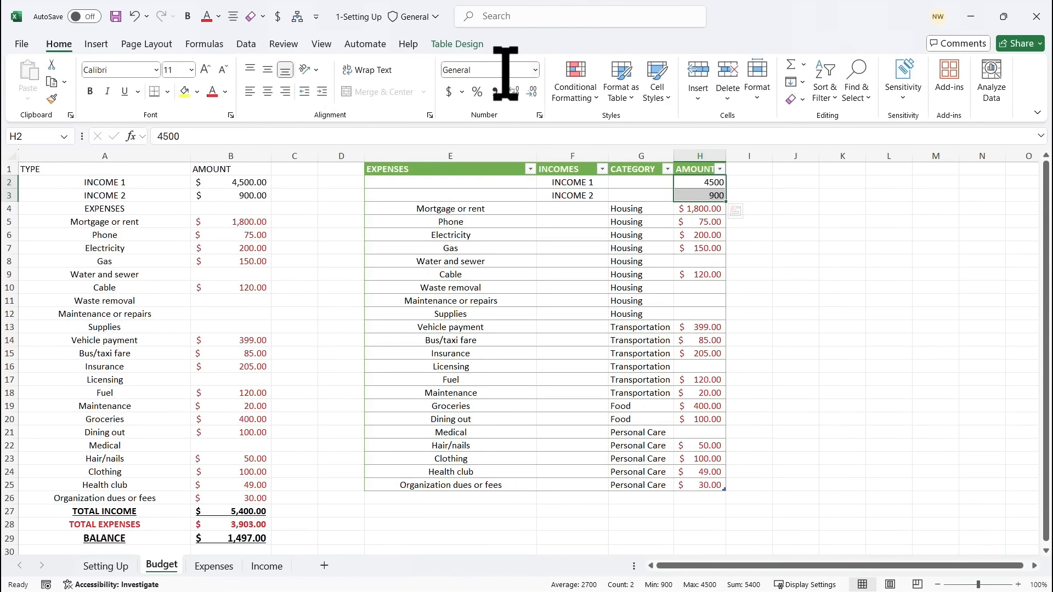
pyautogui.click(535, 69)
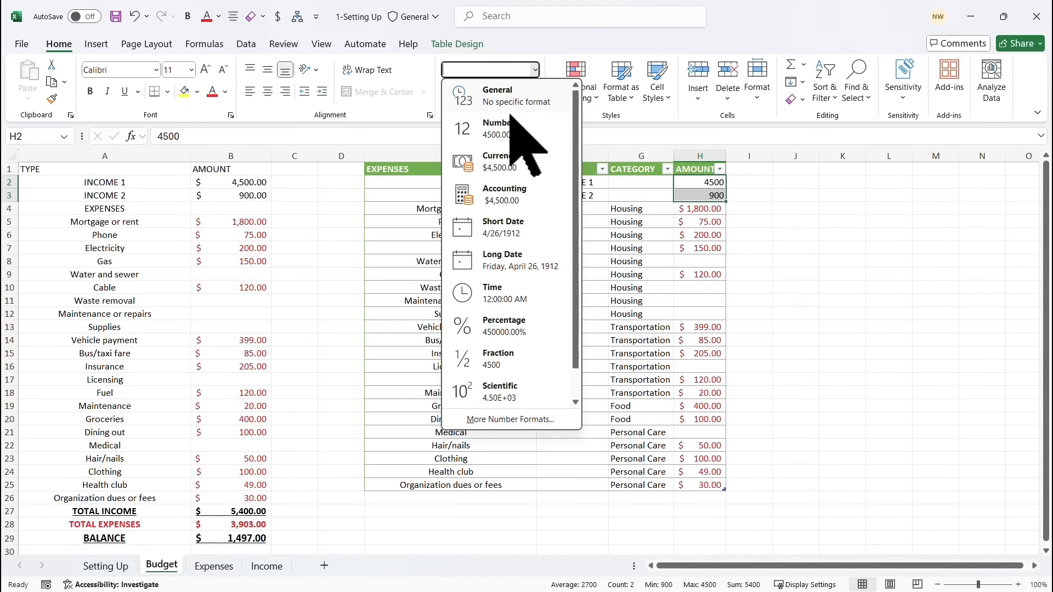
pyautogui.click(504, 196)
pyautogui.click(648, 235)
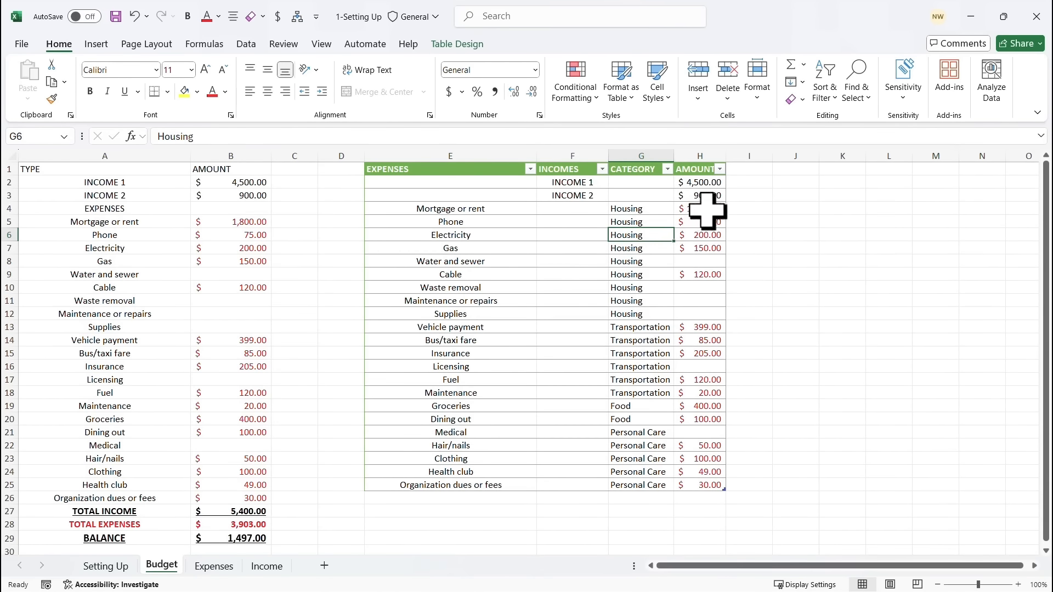
# Sort the expenses and incomes table by the AMOUNT column from largest to smallest.
pyautogui.click(667, 169)
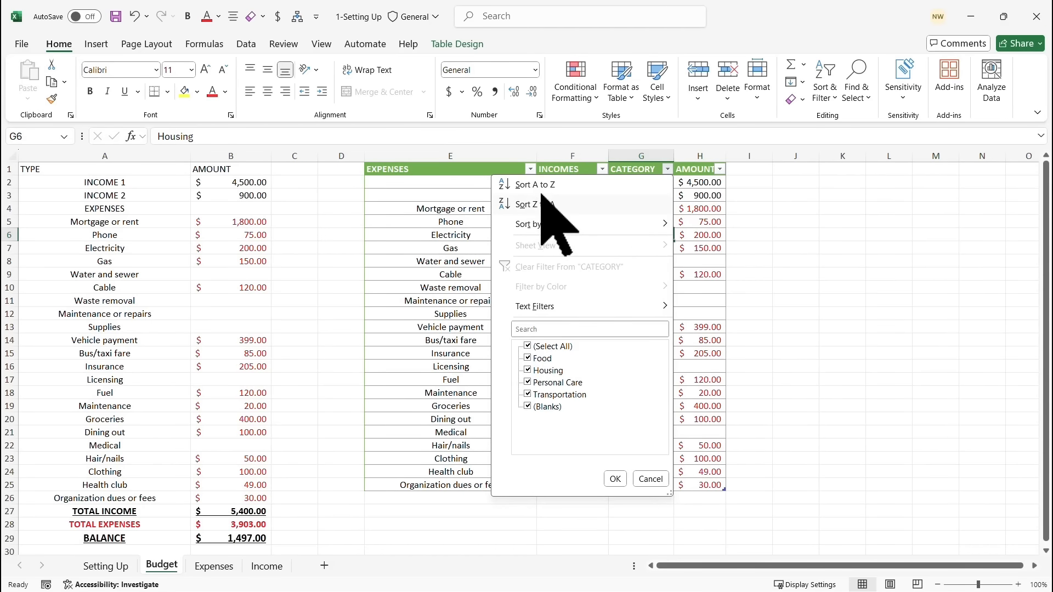
pyautogui.click(455, 201)
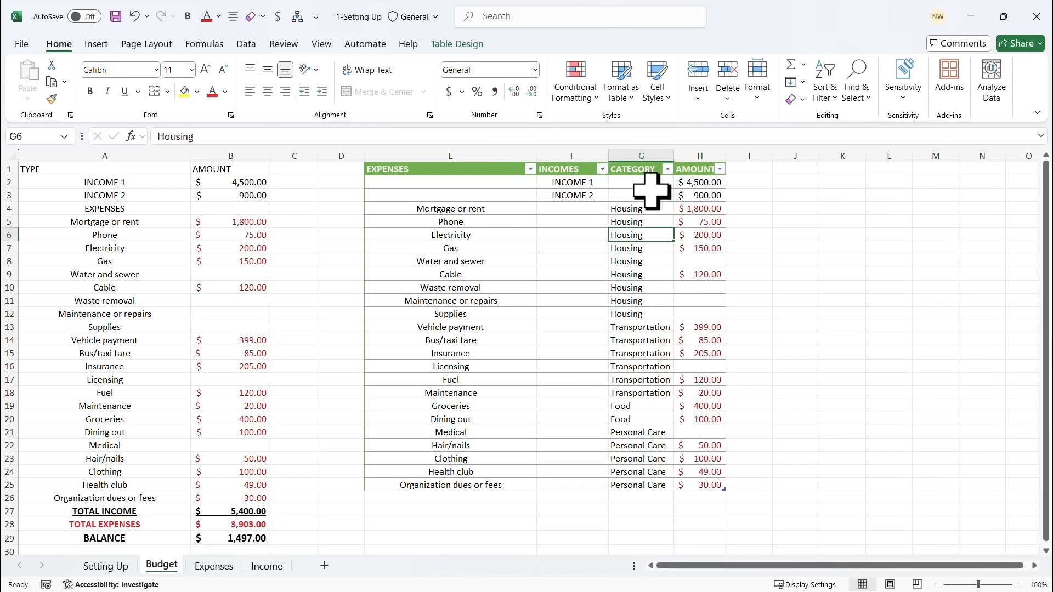
pyautogui.click(721, 170)
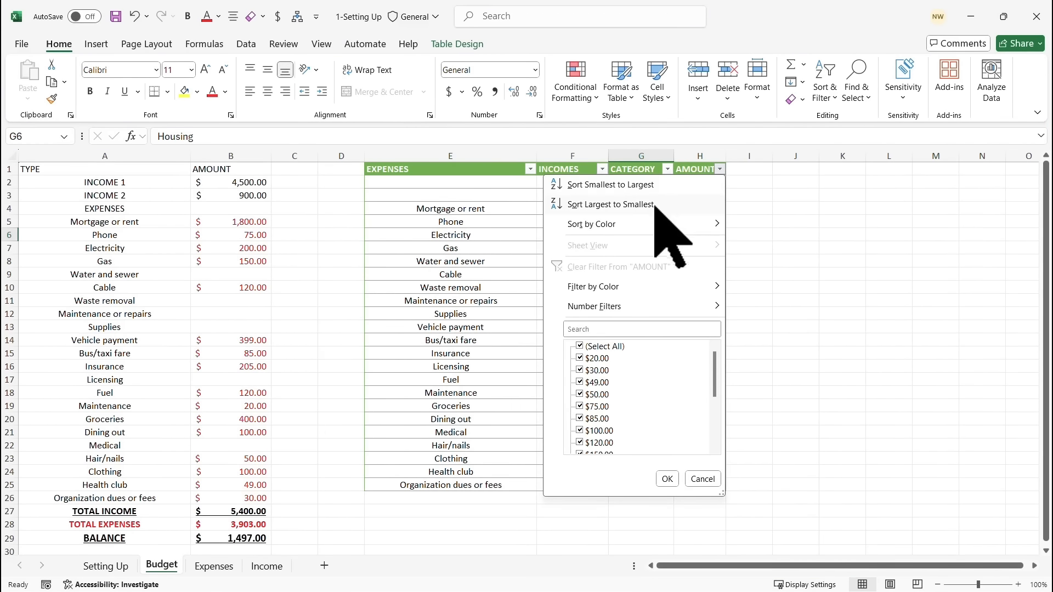
pyautogui.click(625, 205)
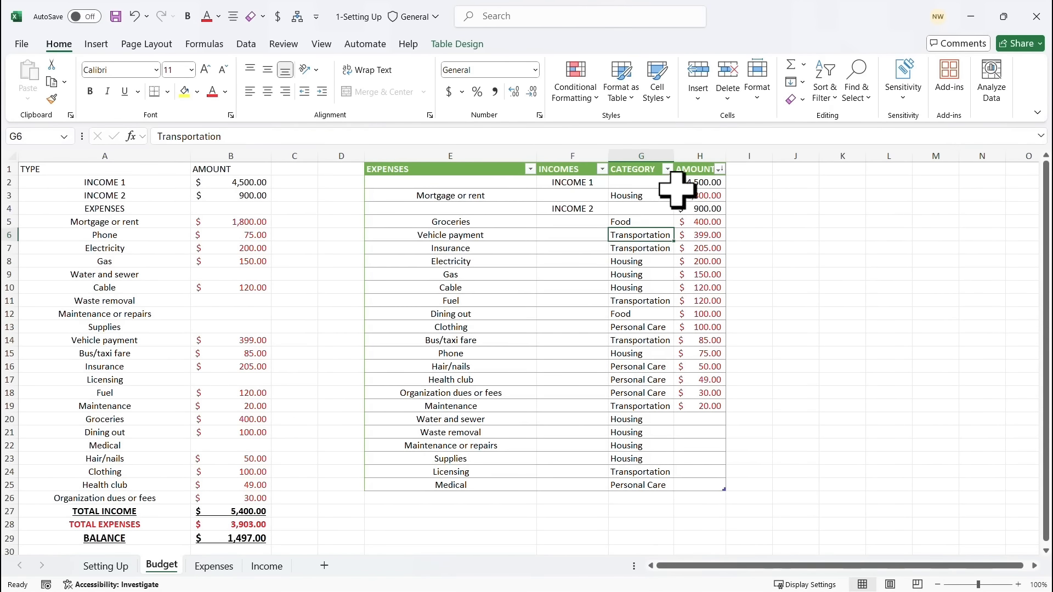
pyautogui.click(701, 185)
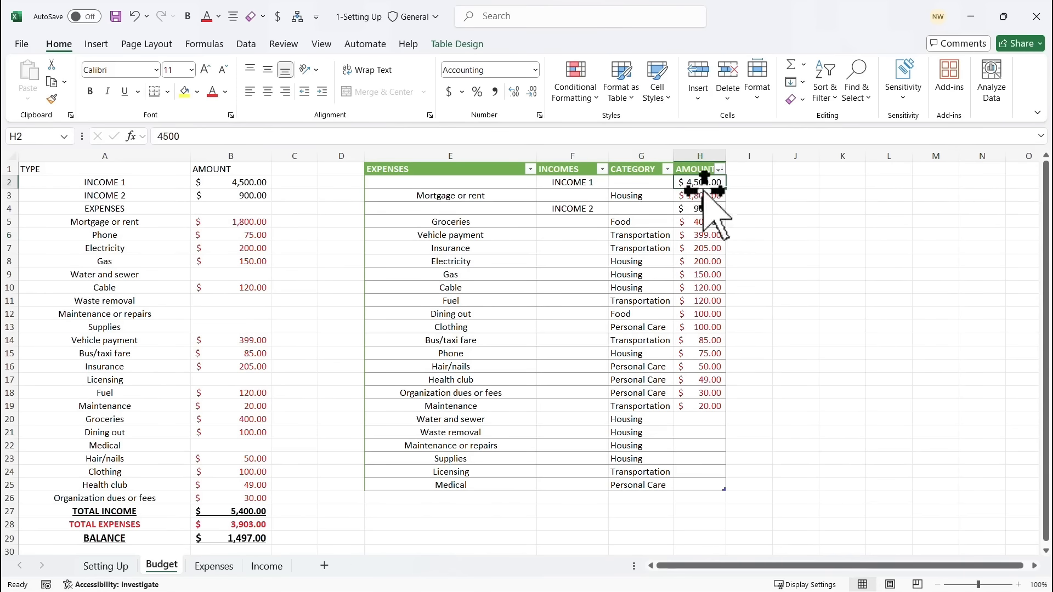
pyautogui.click(701, 210)
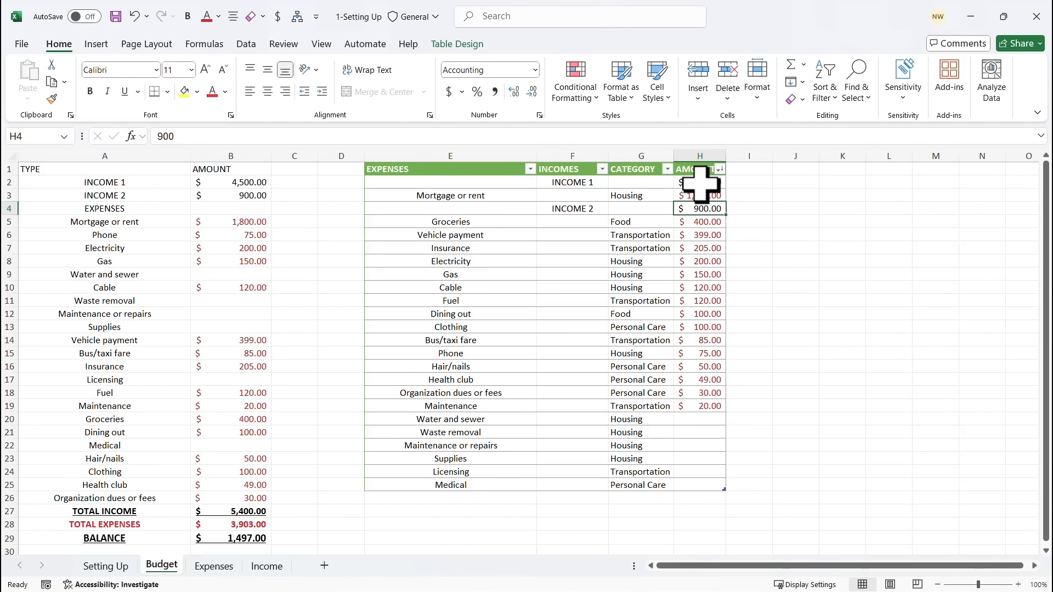
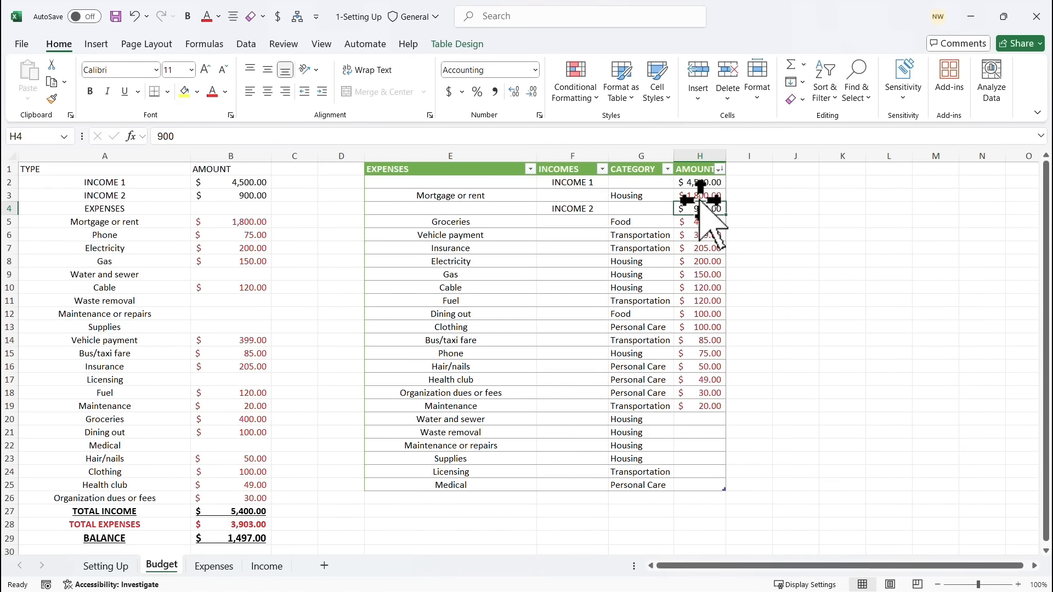
# Undo the largest-to-smallest sort of the expenses and incomes table.
pyautogui.click(134, 16)
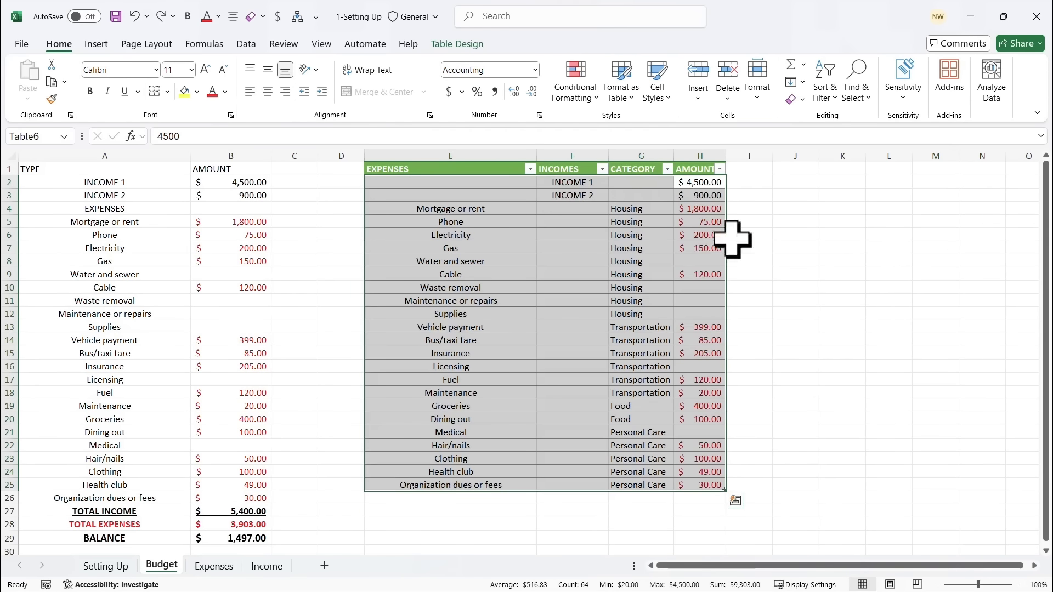
pyautogui.click(699, 194)
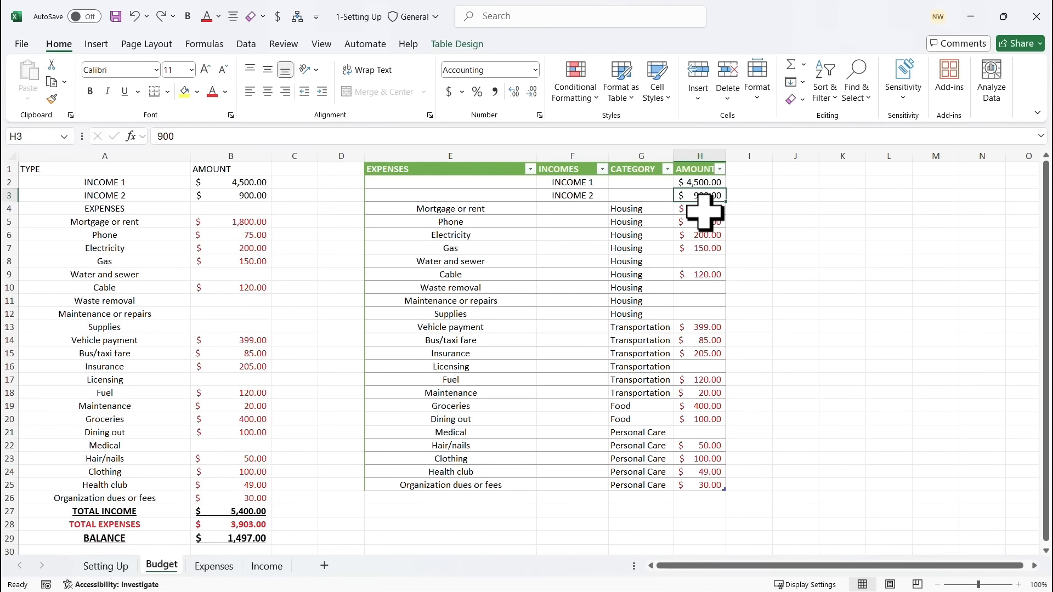
# Enter the Mortgage or rent and Phone amounts in the table as negative values, -1800 and -75.
pyautogui.click(706, 212)
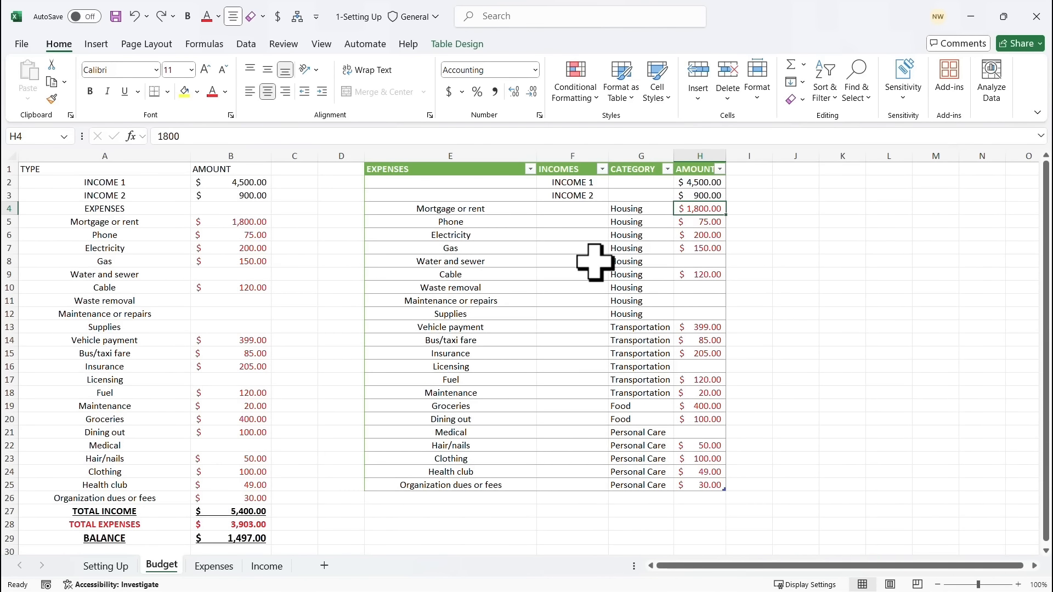
pyautogui.write('-')
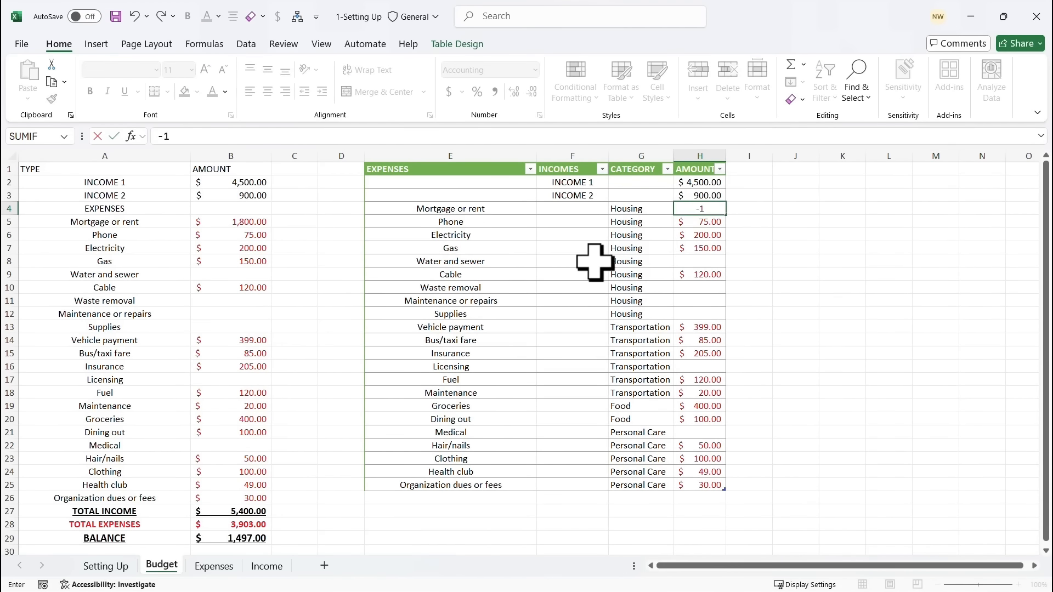
pyautogui.write('1800')
pyautogui.press('Return')
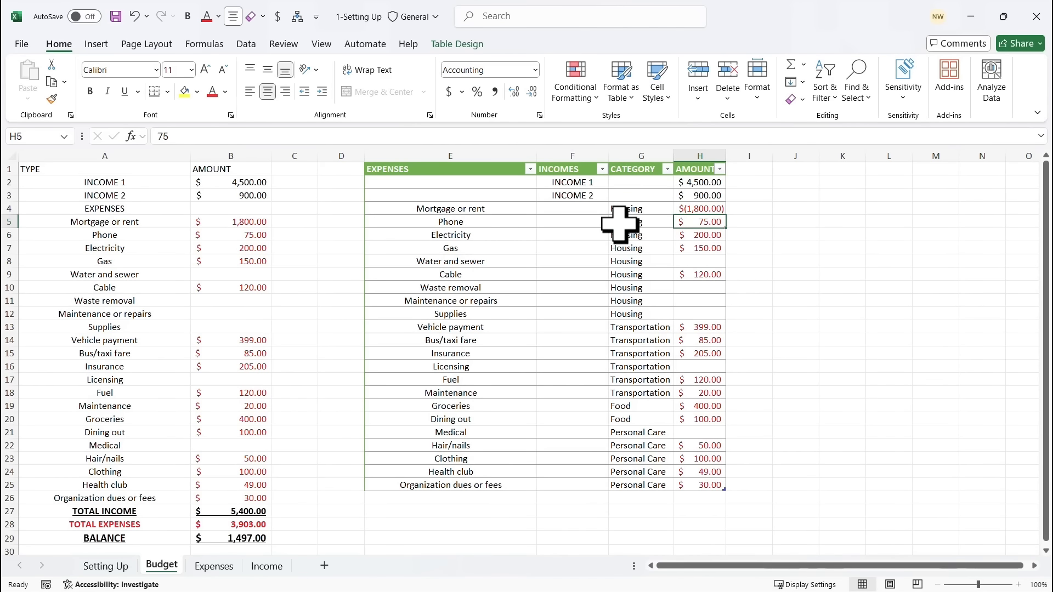
pyautogui.write('-75')
pyautogui.press('Return')
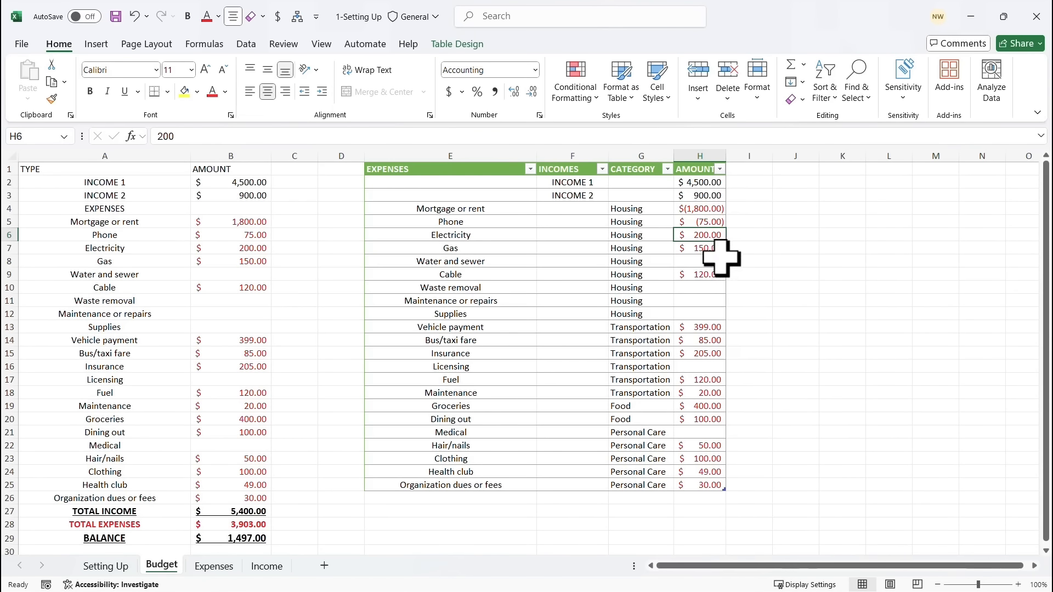
pyautogui.click(804, 213)
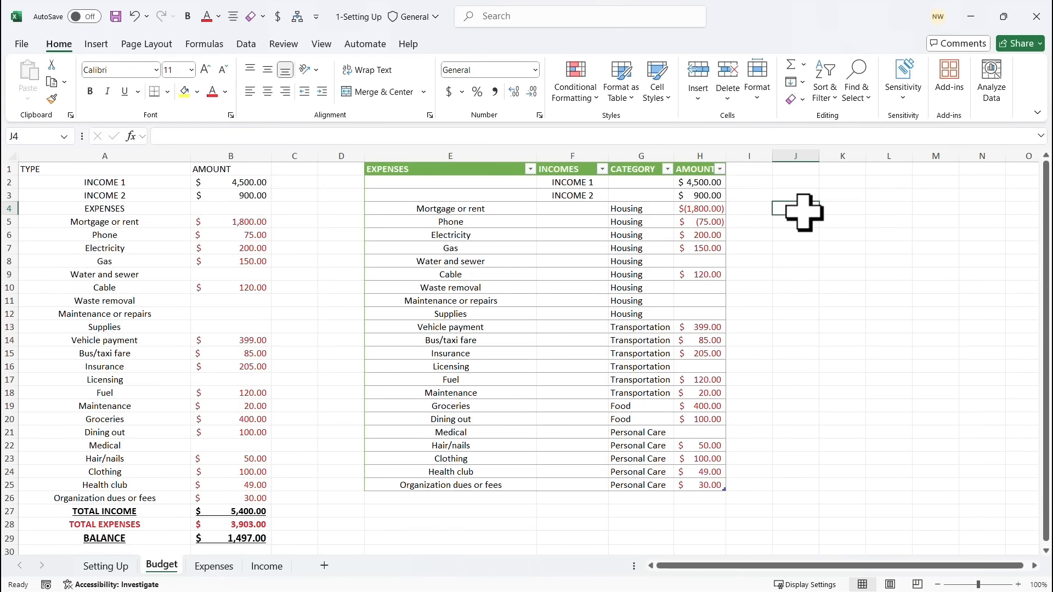
pyautogui.write('=-')
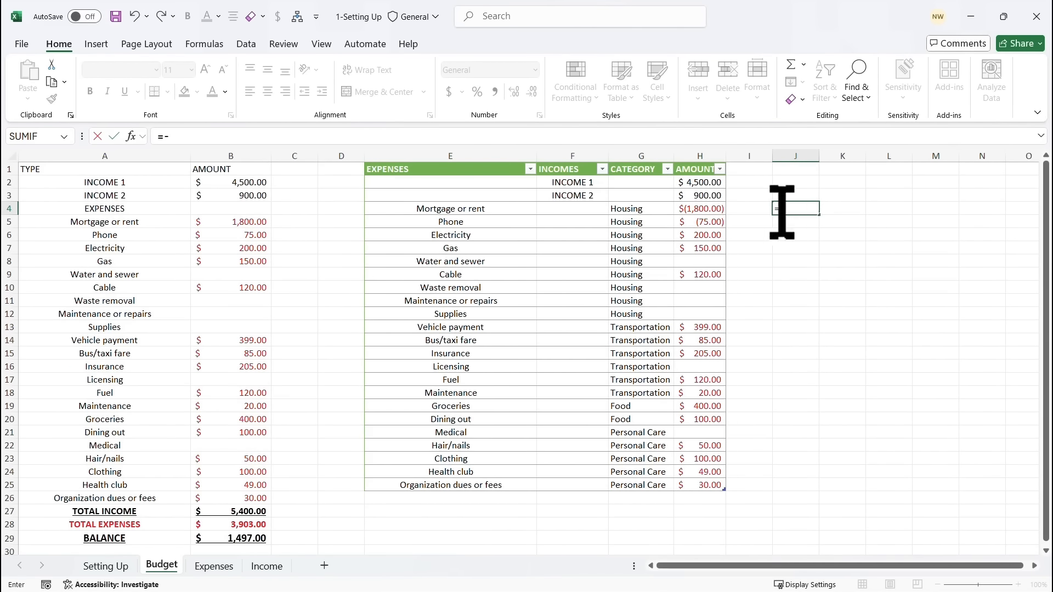
pyautogui.press('Escape')
# Restore the table's Mortgage or rent amount to 1800 and its Phone amount to 75.
pyautogui.click(713, 209)
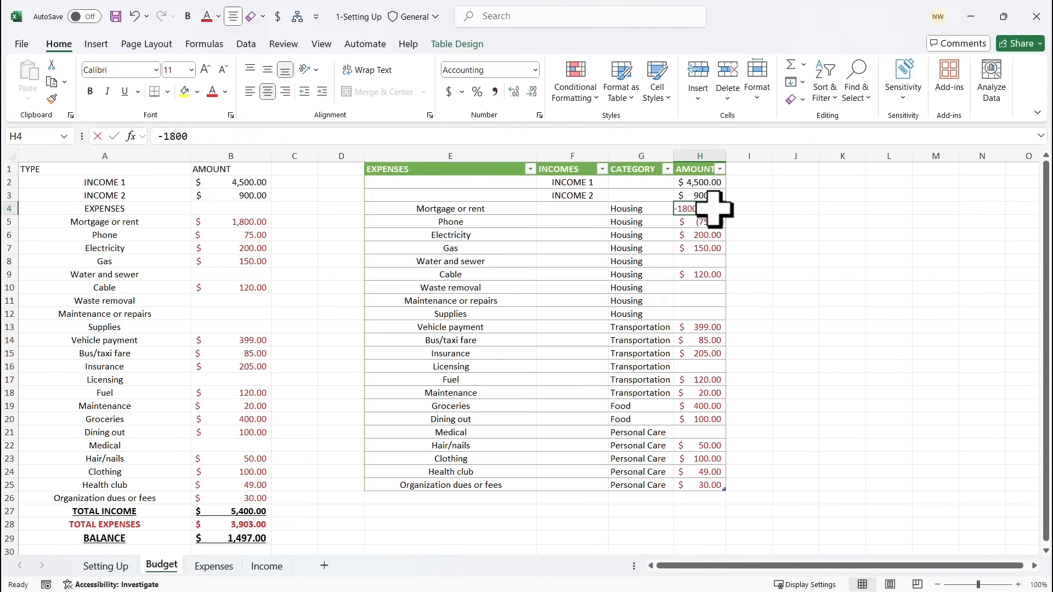
pyautogui.press('Return')
pyautogui.write('7')
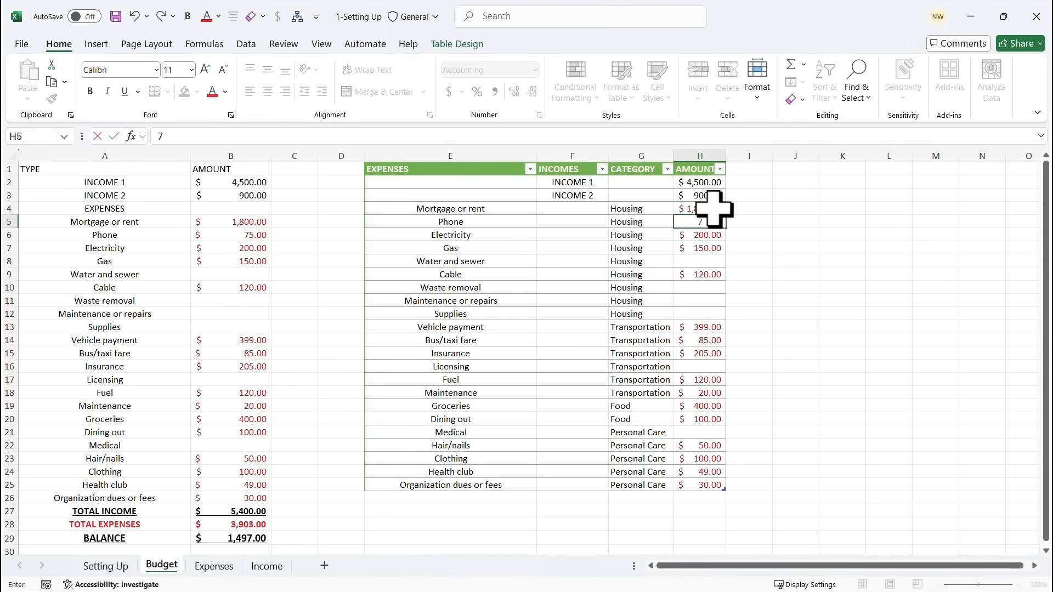
pyautogui.write('5')
pyautogui.click(788, 211)
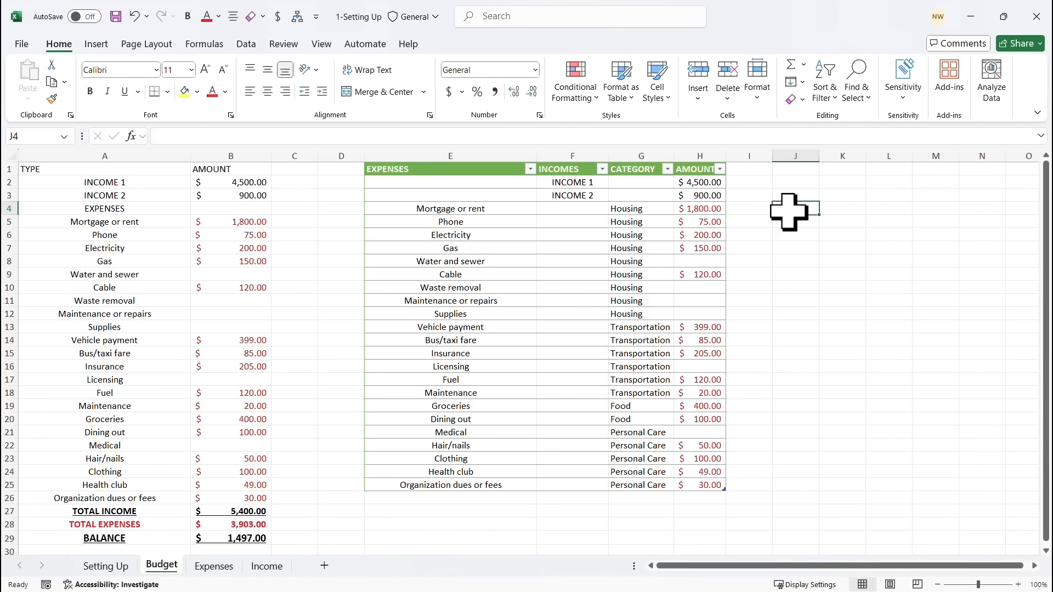
pyautogui.write('=-')
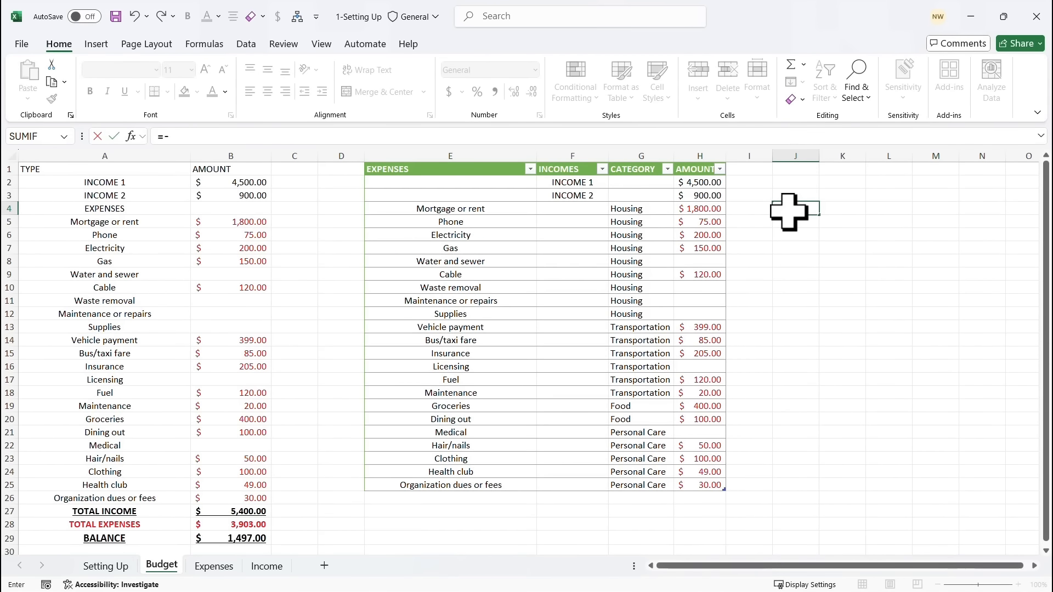
pyautogui.click(707, 209)
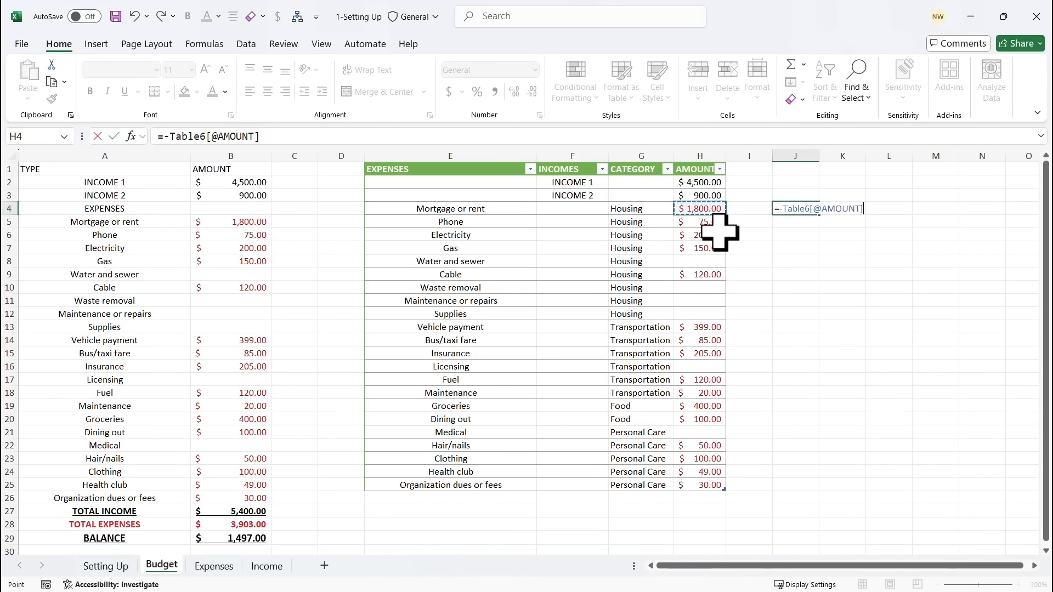
pyautogui.press('Return')
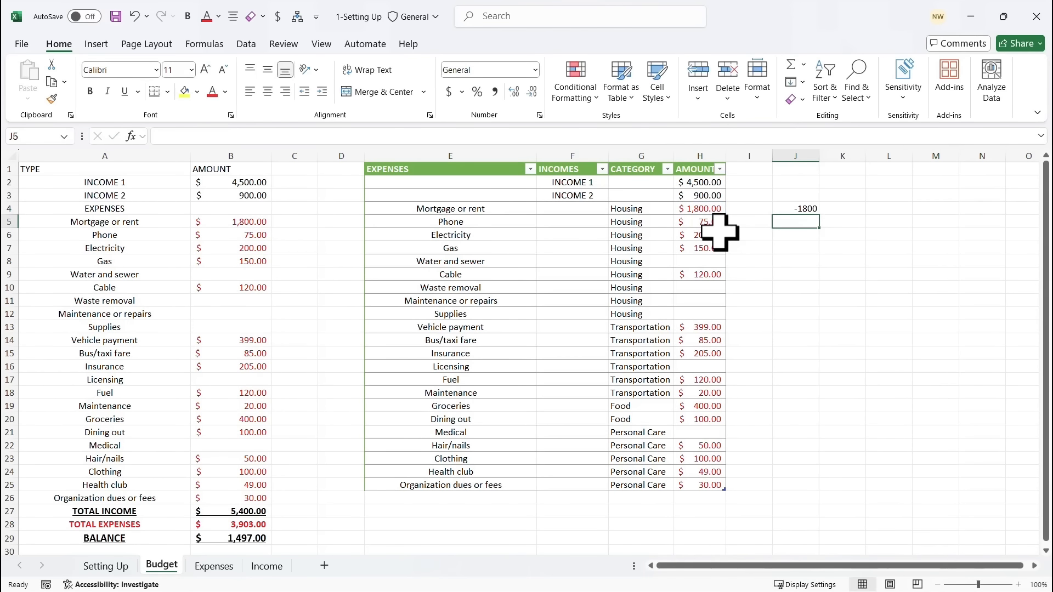
pyautogui.click(802, 211)
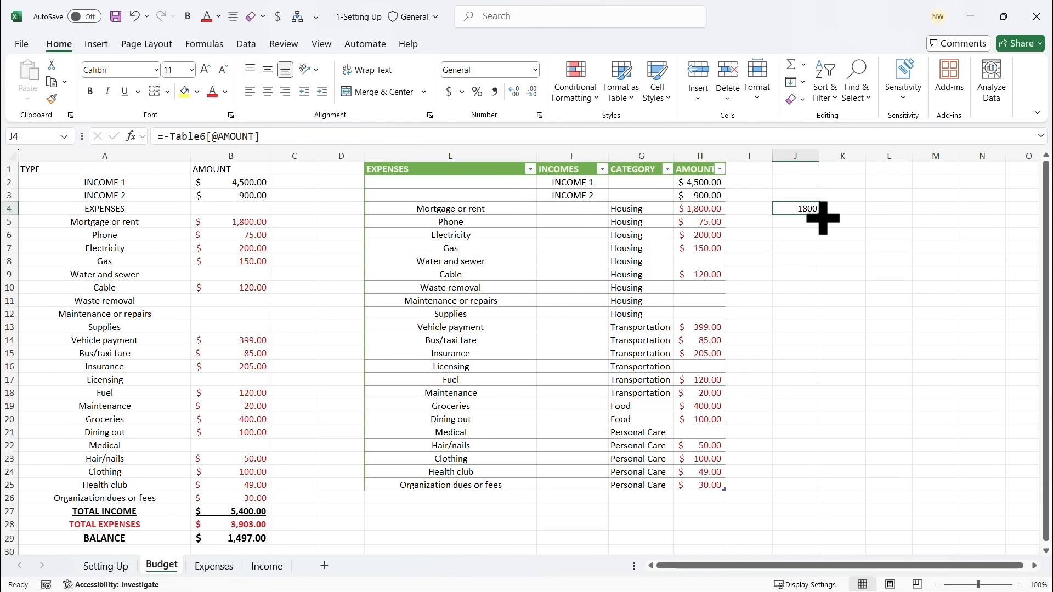
# Fill the negated-amount formula from J4 down to J25 and paste the results as values over the expense amounts starting at H4.
pyautogui.moveTo(823, 218); pyautogui.dragTo(808, 490)
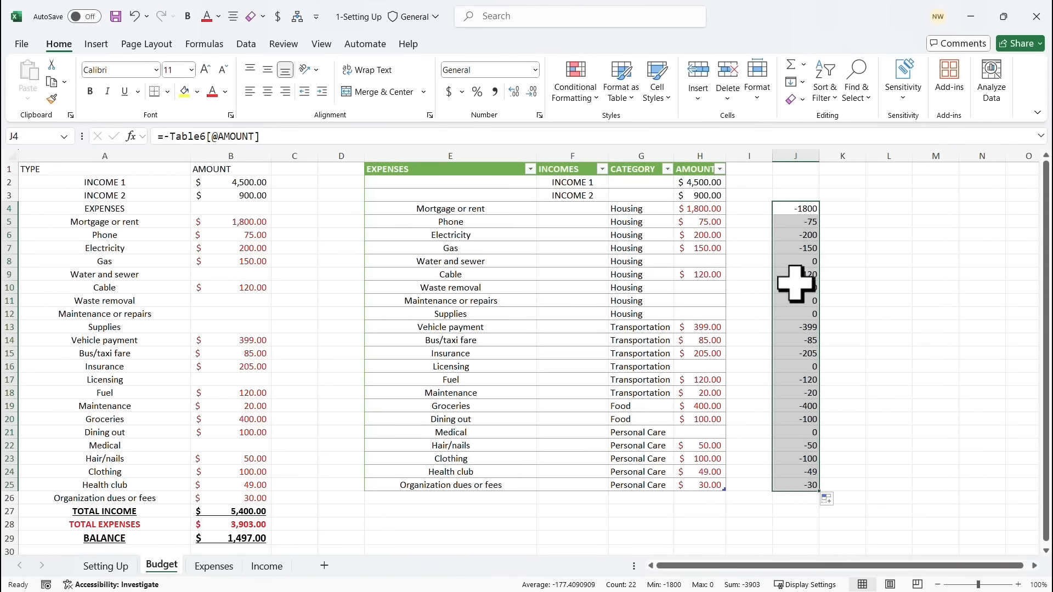
pyautogui.rightClick(798, 221)
pyautogui.click(833, 186)
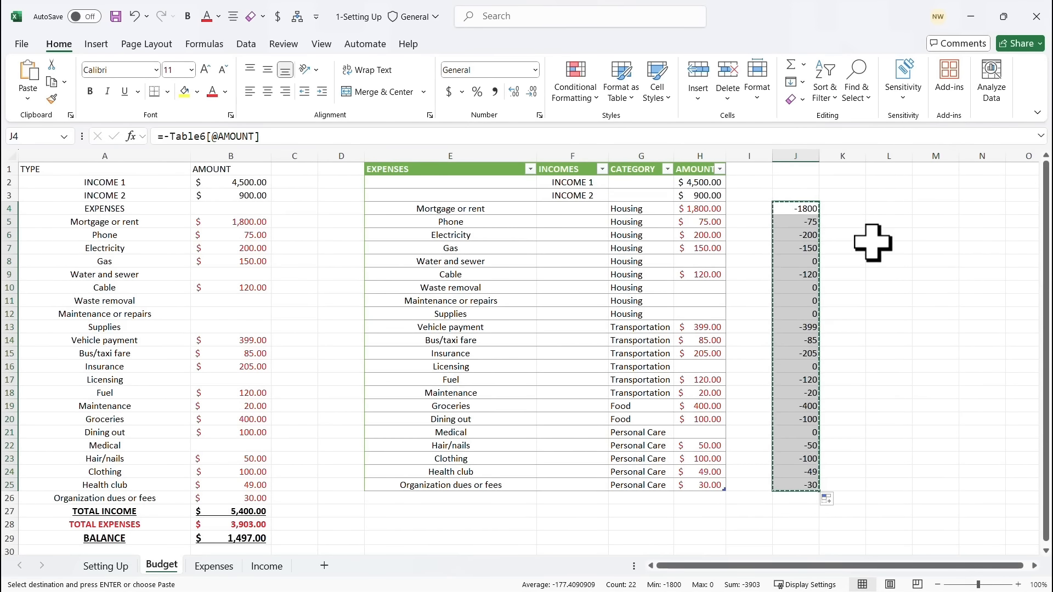
pyautogui.click(695, 209)
pyautogui.rightClick(695, 210)
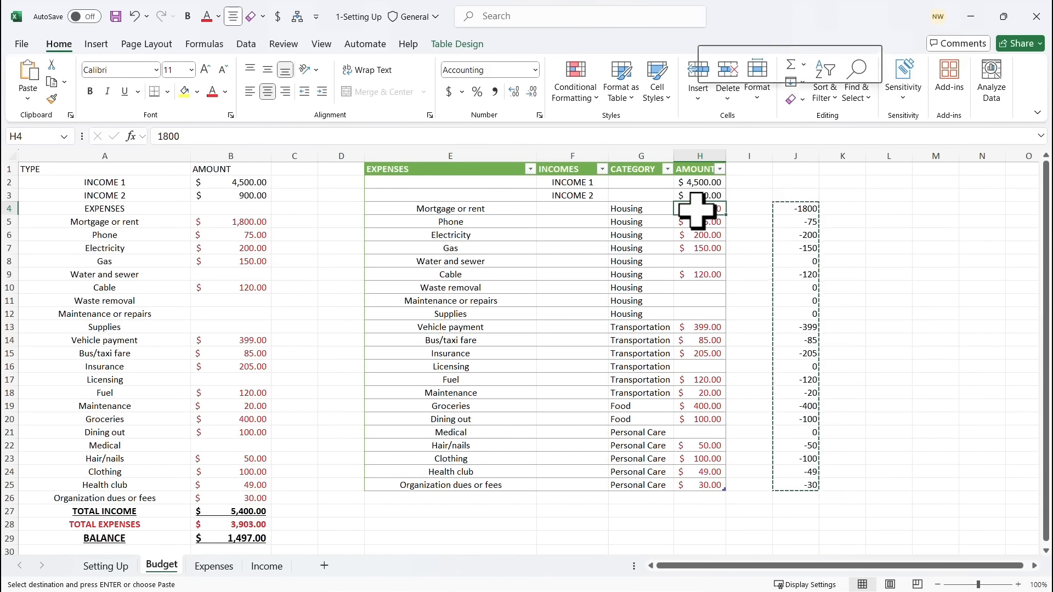
pyautogui.click(752, 190)
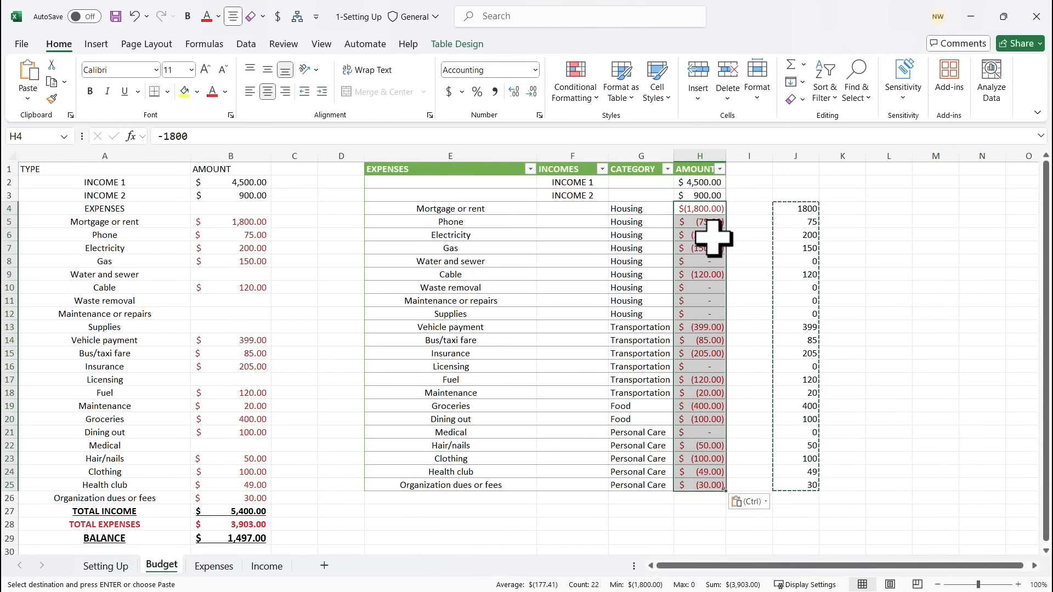
# Clear the copy selection and delete helper column J.
pyautogui.click(802, 210)
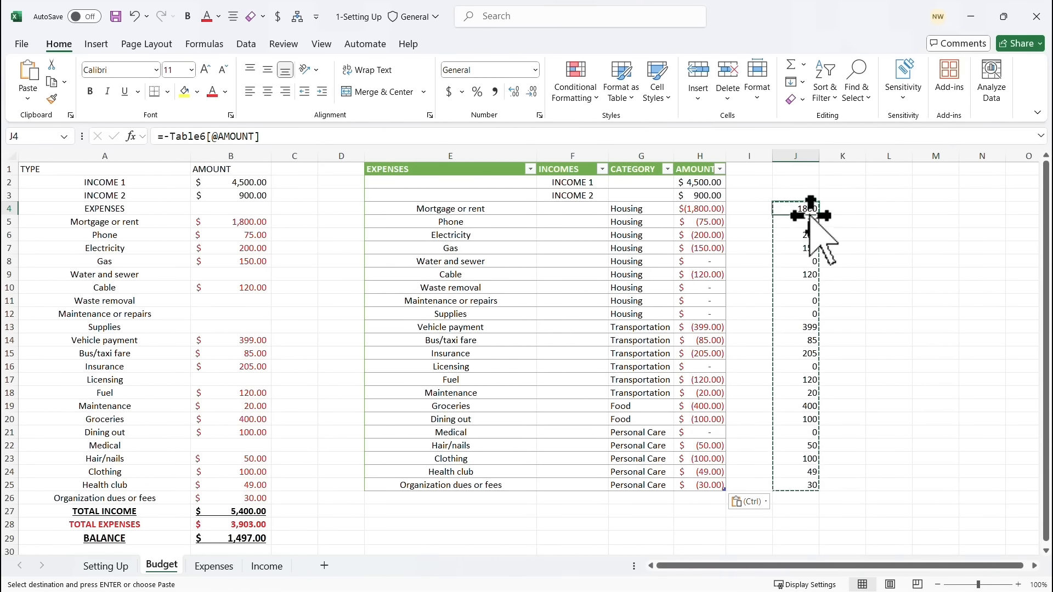
pyautogui.press('Escape')
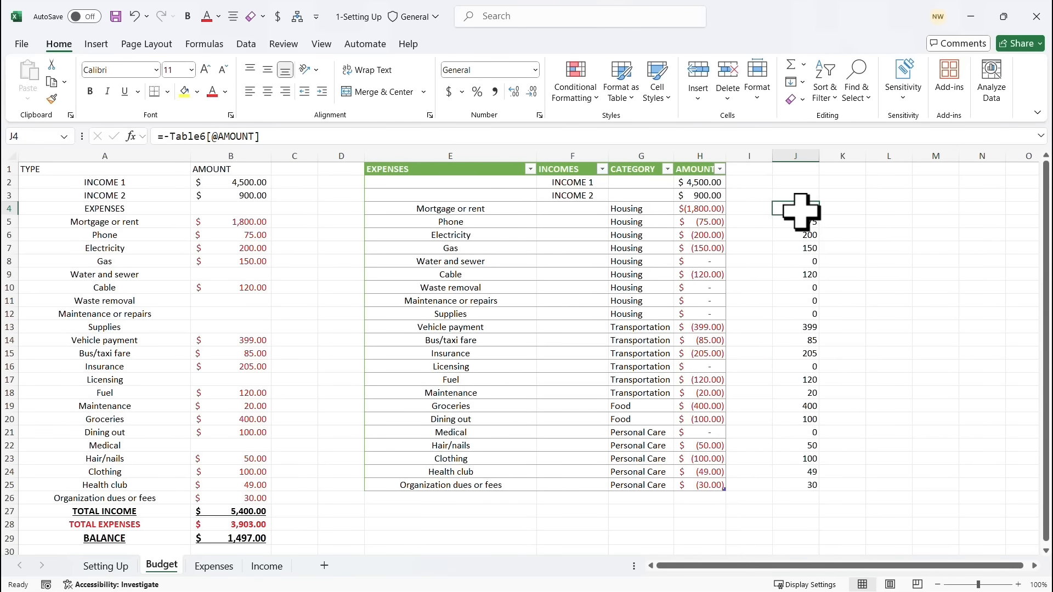
pyautogui.rightClick(803, 157)
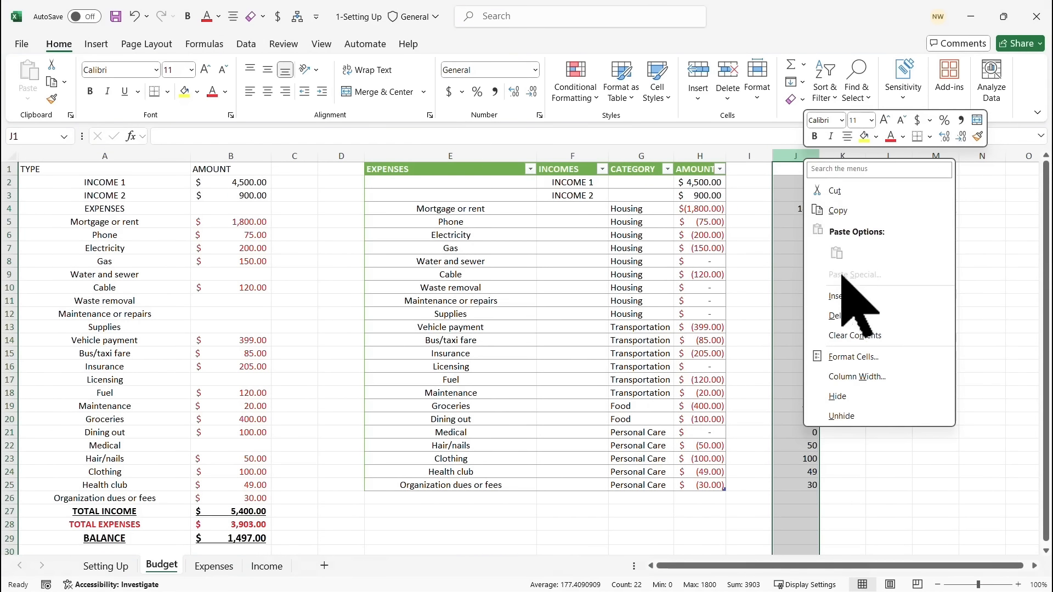
pyautogui.click(842, 317)
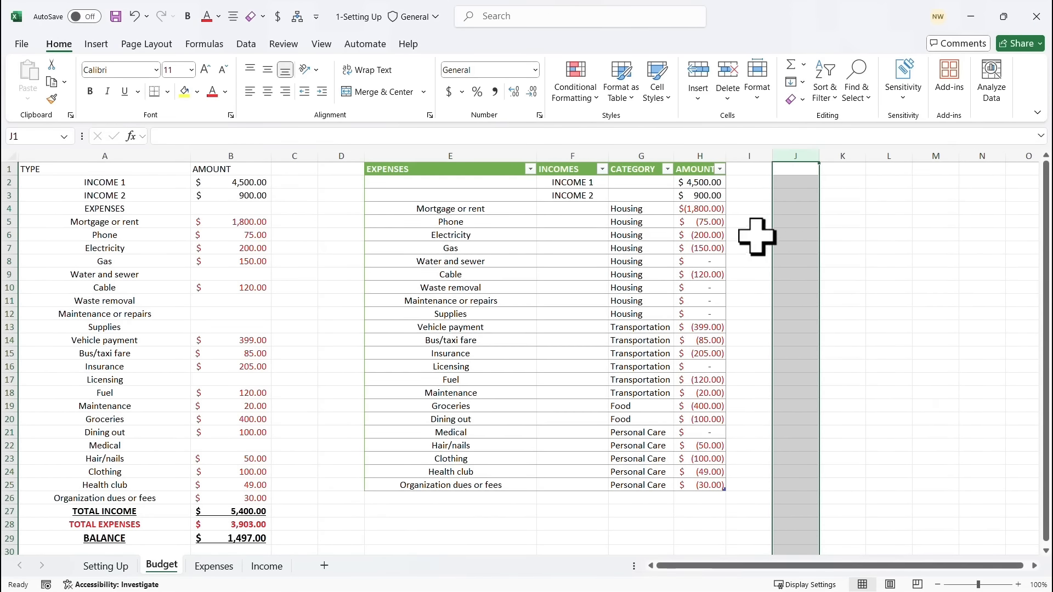
# Sort the budget table by AMOUNT from largest to smallest and review the income rows.
pyautogui.click(706, 183)
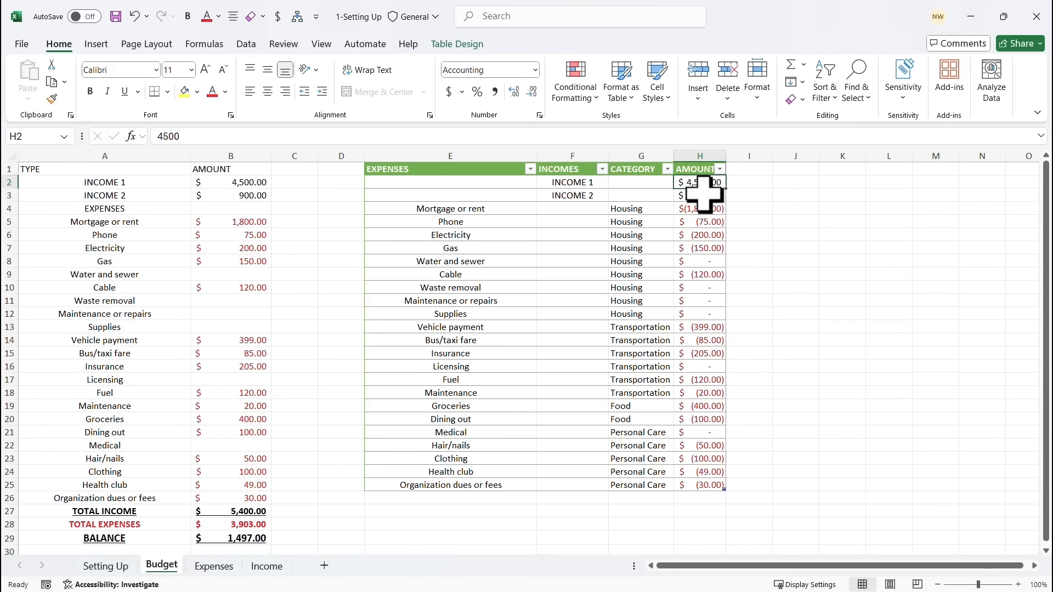
pyautogui.click(705, 194)
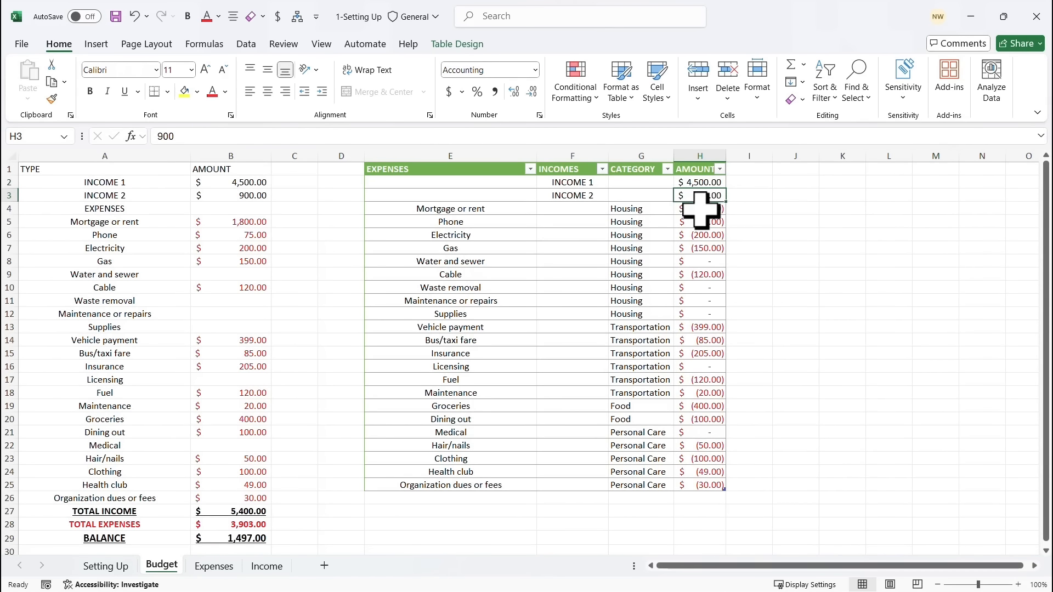
pyautogui.click(721, 169)
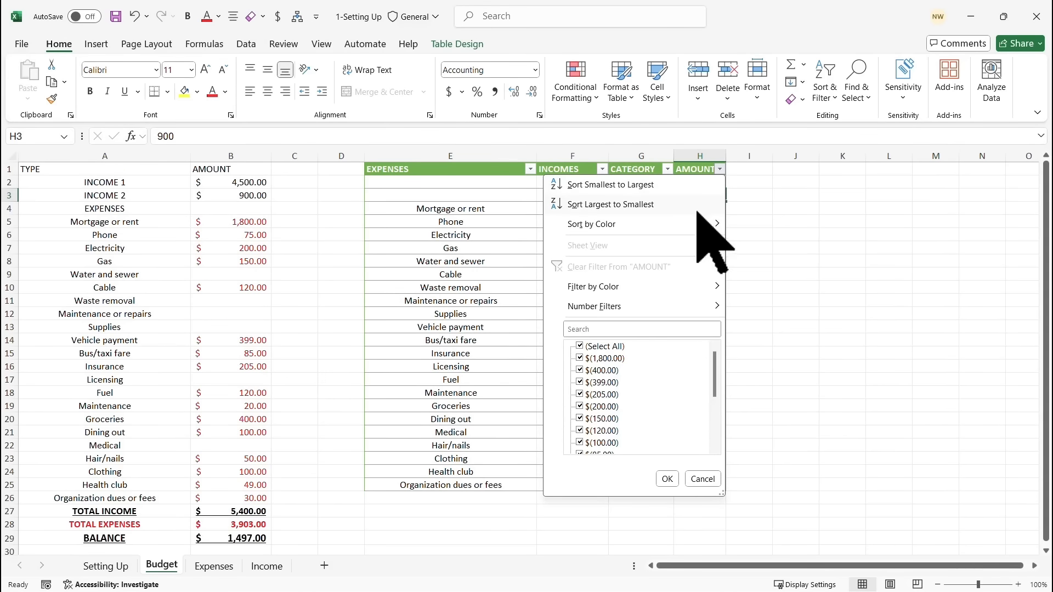
pyautogui.click(605, 205)
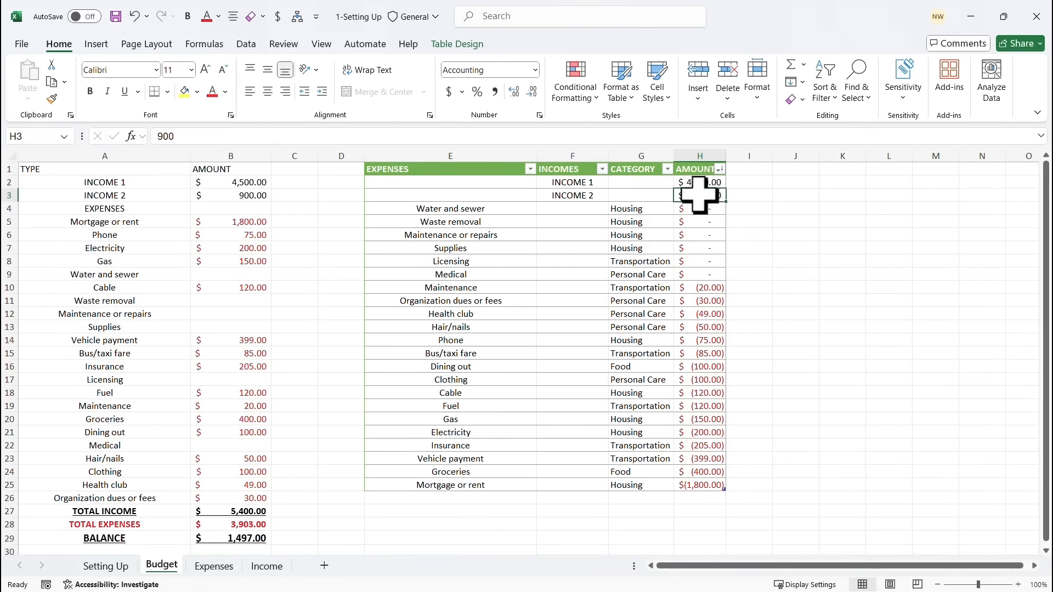
pyautogui.click(693, 263)
pyautogui.moveTo(439, 172); pyautogui.dragTo(701, 198)
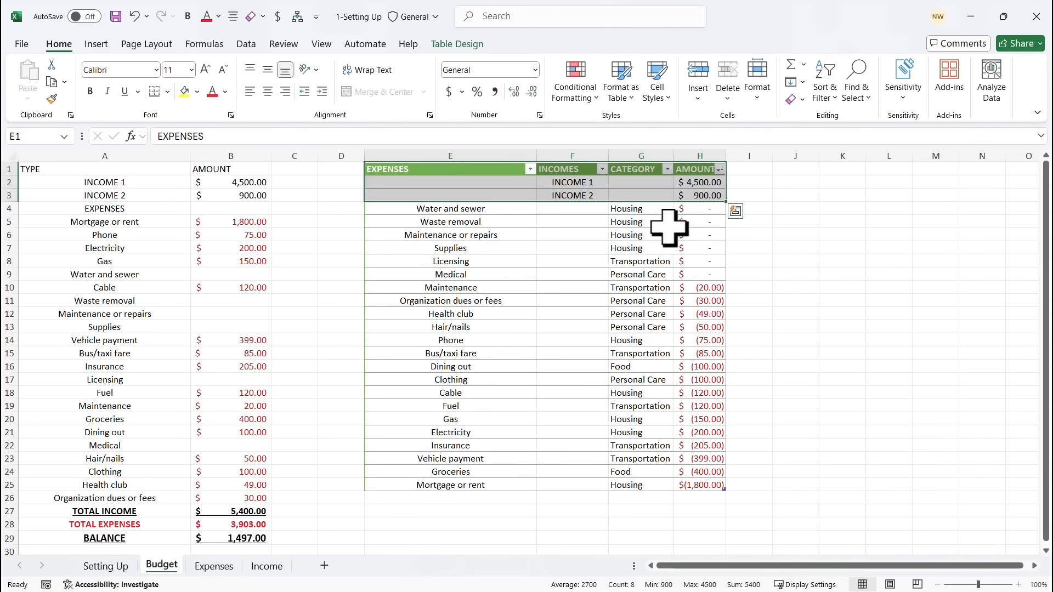
pyautogui.click(639, 227)
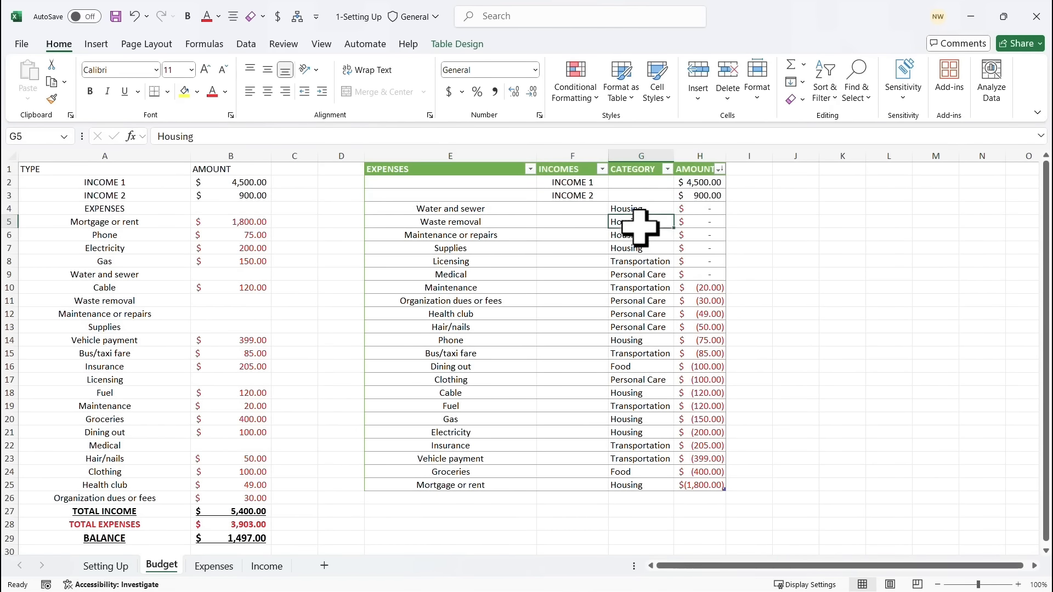
# Sort the budget table by AMOUNT from smallest to largest and review the expense amounts.
pyautogui.click(720, 170)
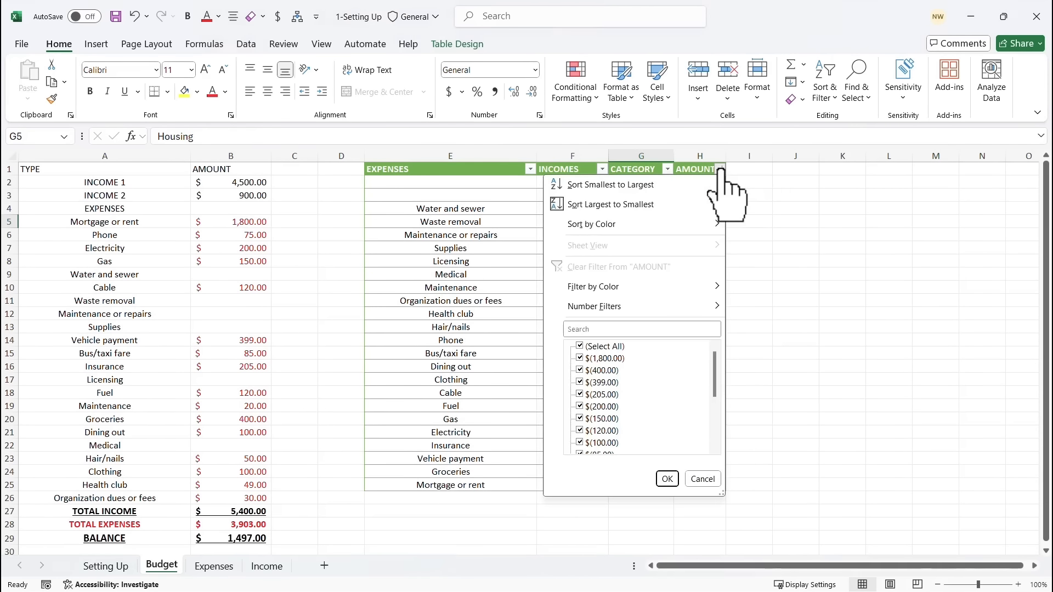
pyautogui.click(609, 185)
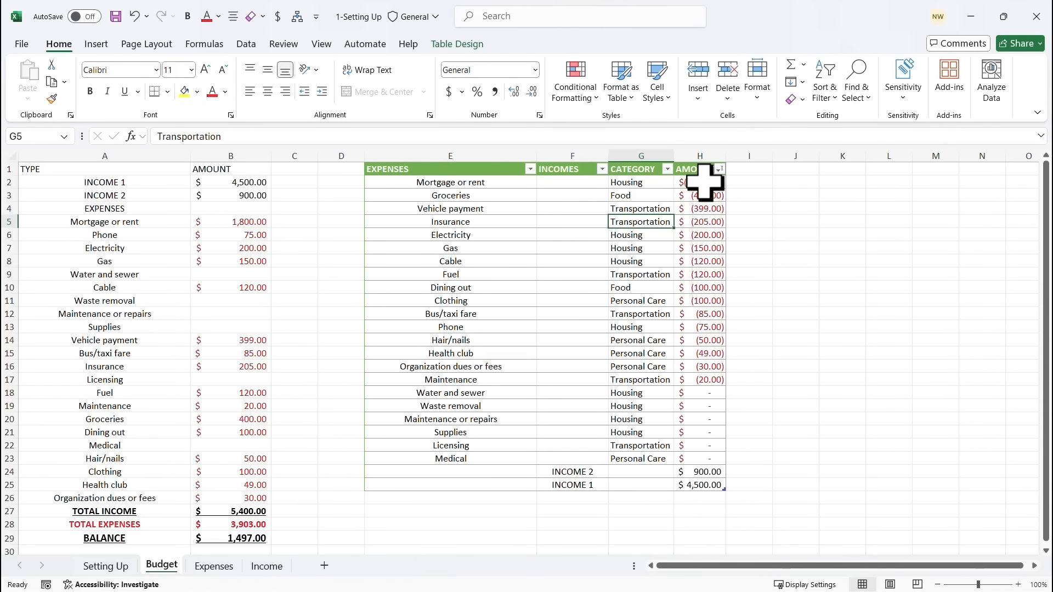
pyautogui.moveTo(705, 183); pyautogui.dragTo(710, 464)
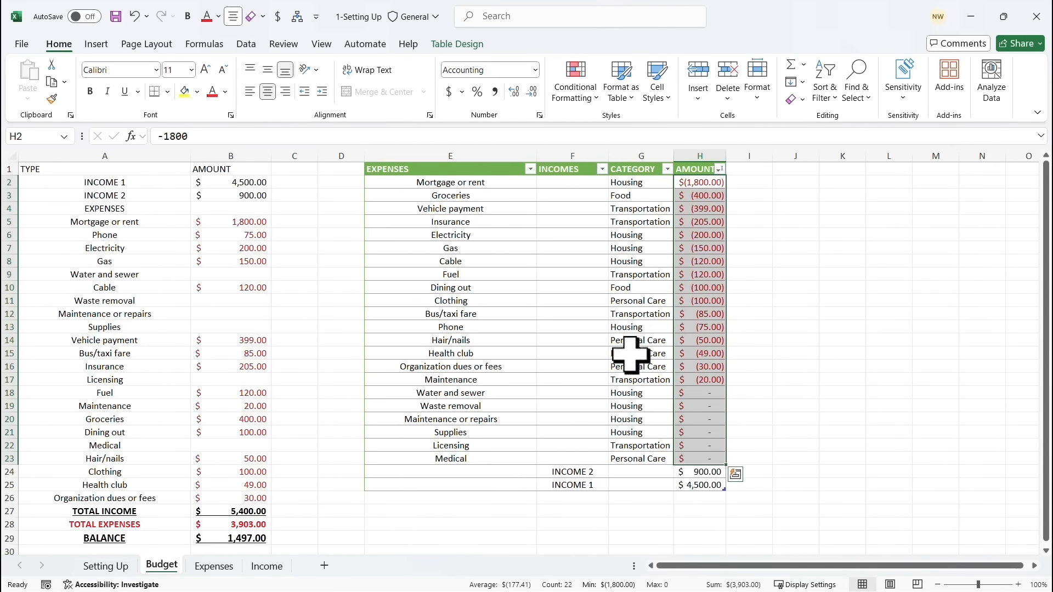
pyautogui.click(584, 291)
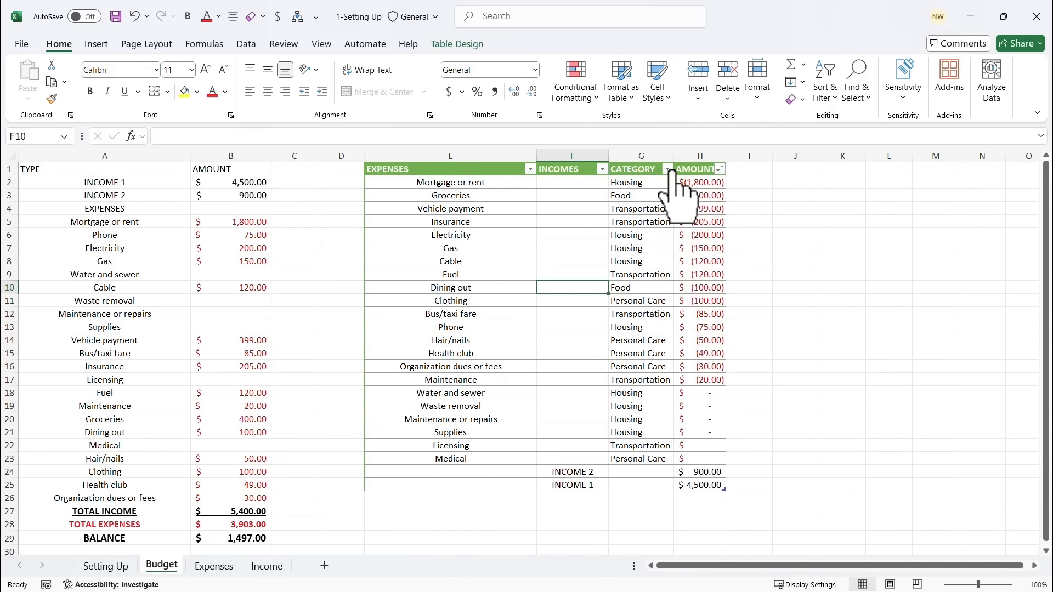
# Filter the budget table's CATEGORY column to show only Food.
pyautogui.click(669, 170)
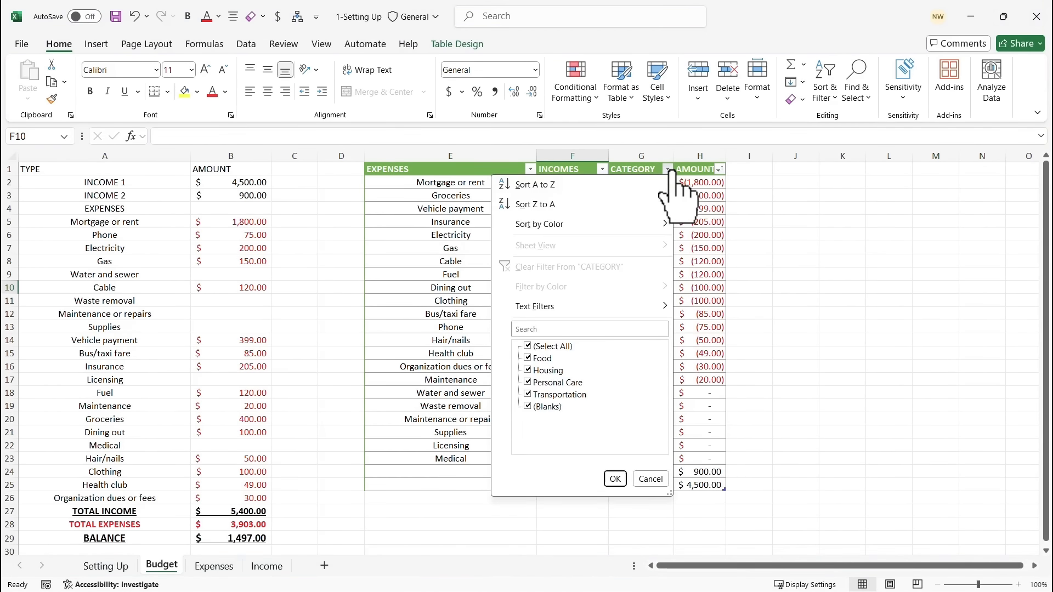
pyautogui.click(527, 346)
pyautogui.click(528, 359)
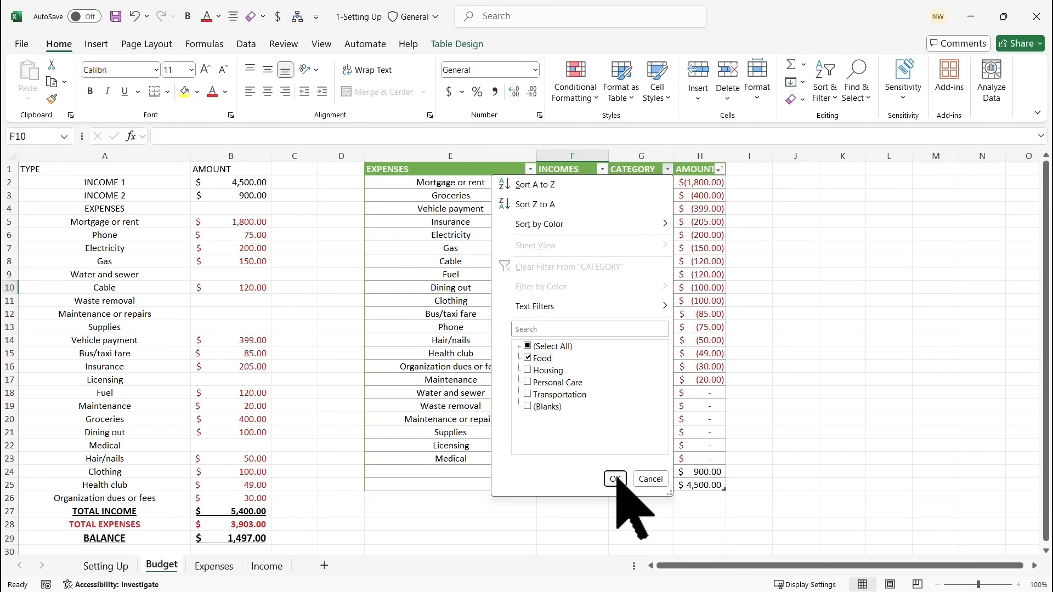
pyautogui.click(616, 479)
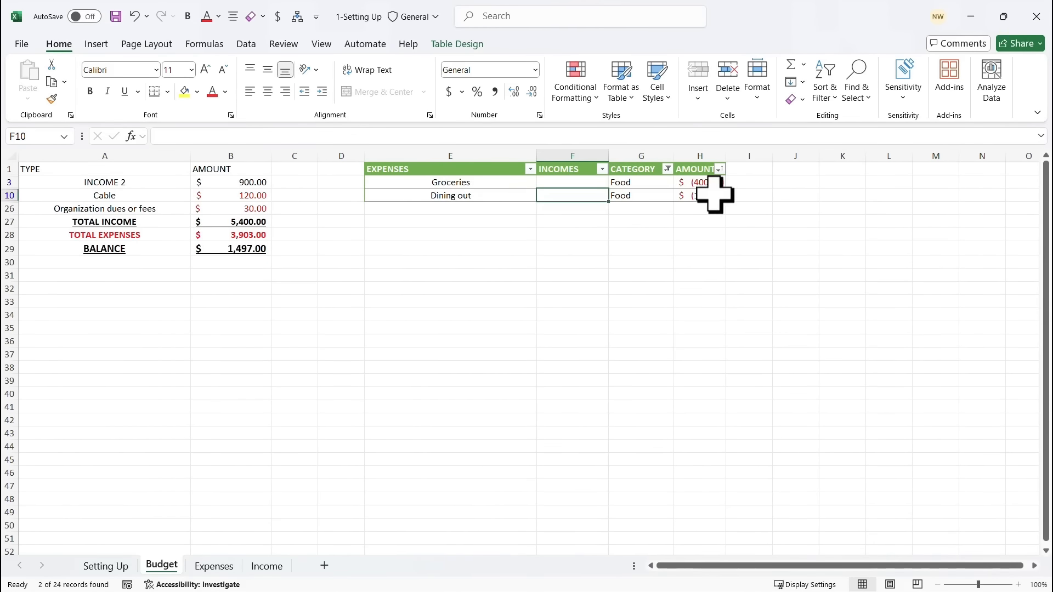
# Add Housing to the budget table's CATEGORY filter alongside Food.
pyautogui.click(668, 169)
pyautogui.click(538, 371)
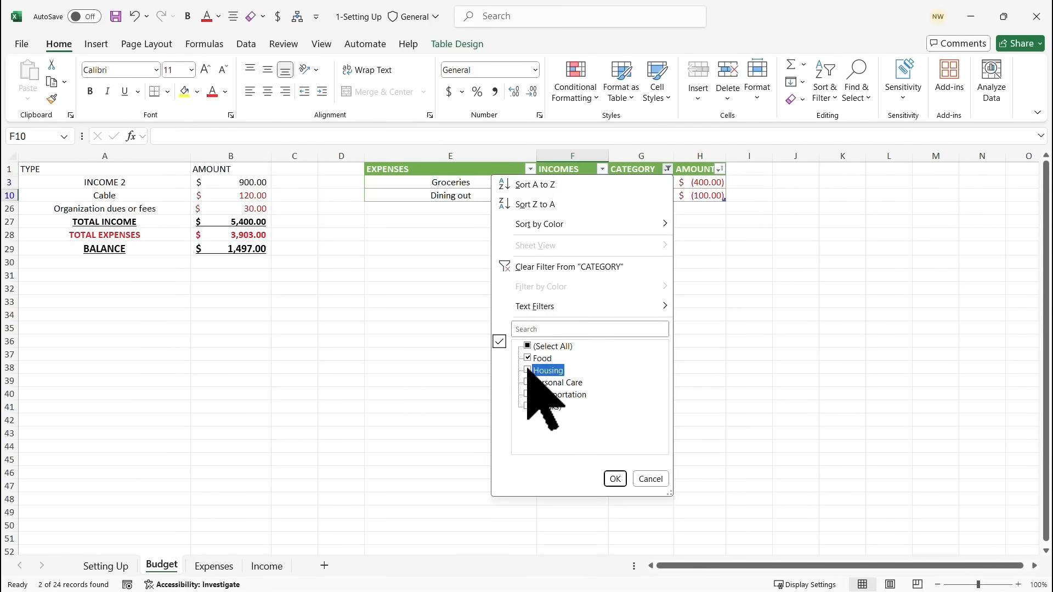
pyautogui.click(615, 479)
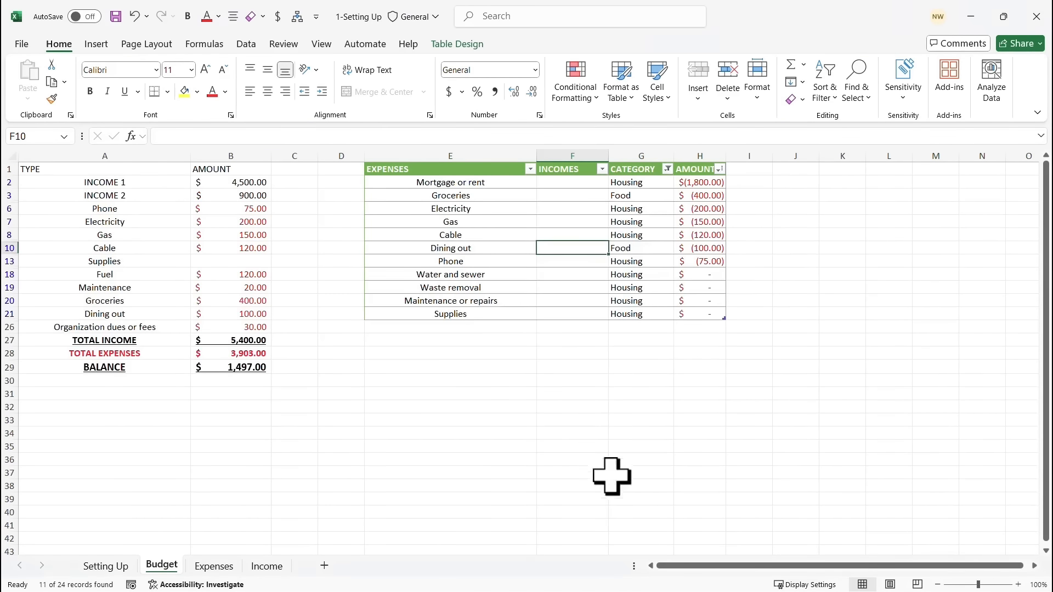
# Clear the filter from the budget table's CATEGORY column.
pyautogui.click(667, 170)
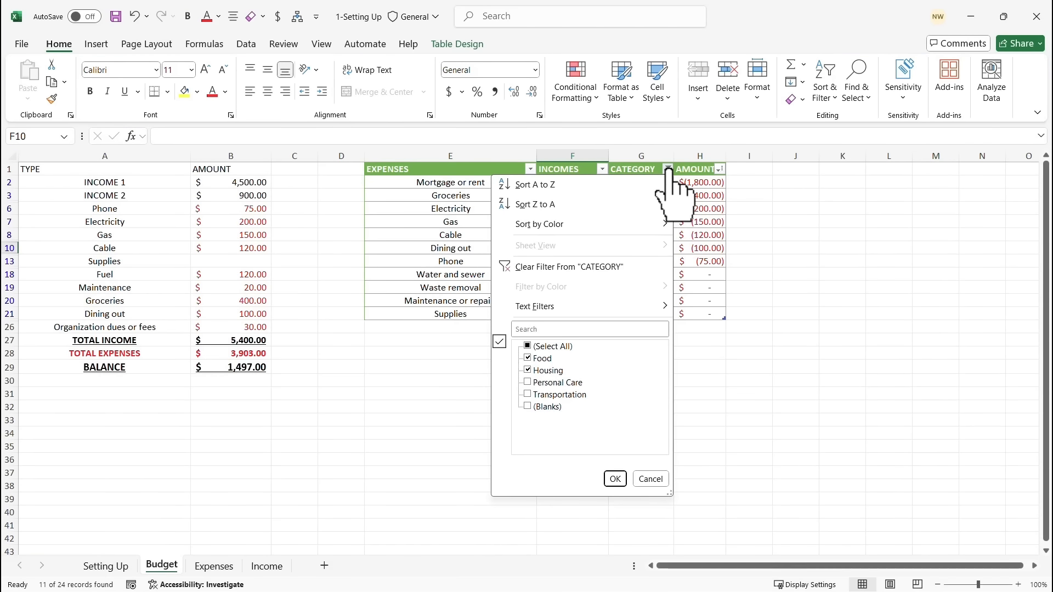
pyautogui.click(573, 266)
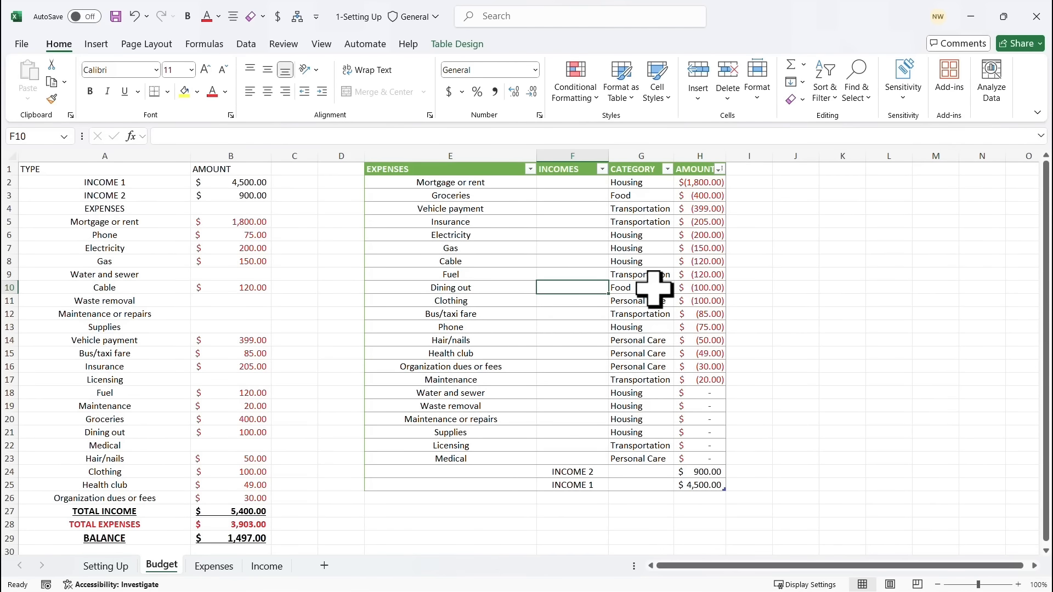
pyautogui.click(653, 246)
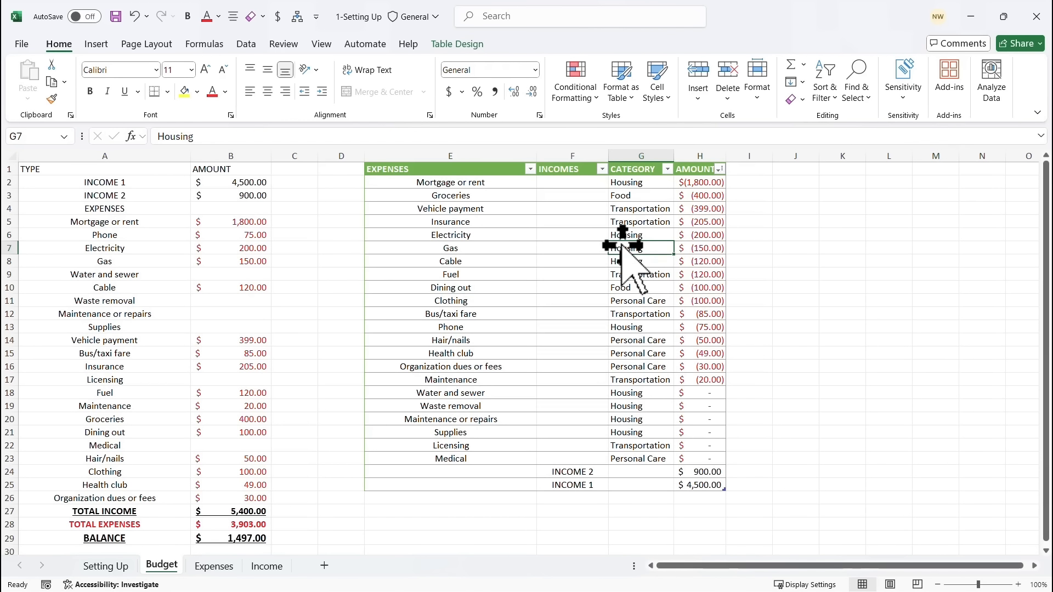
# Enable the total row for the combined income and expense table.
pyautogui.click(449, 47)
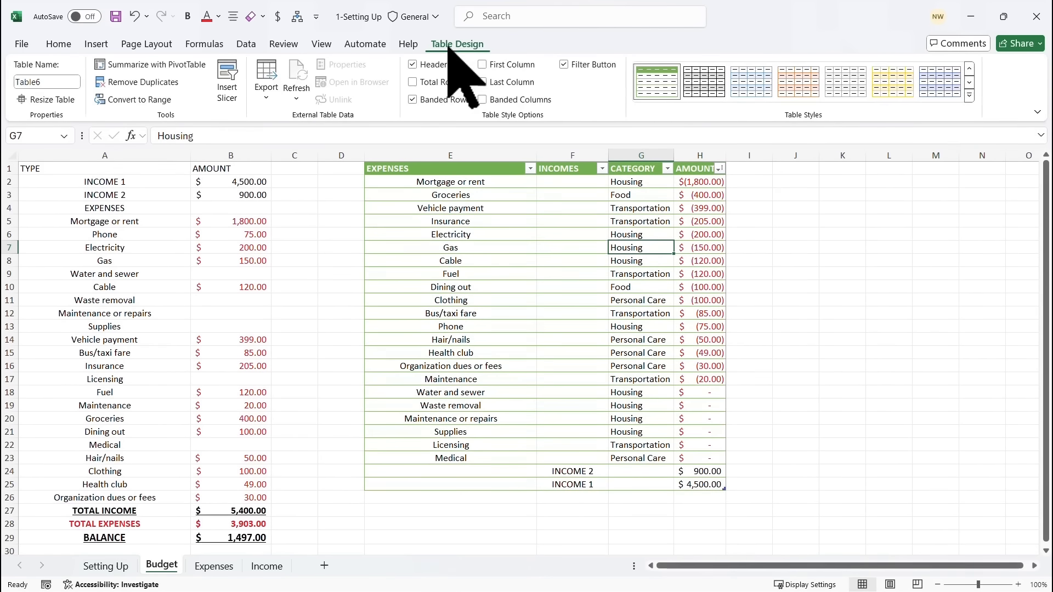
pyautogui.click(700, 497)
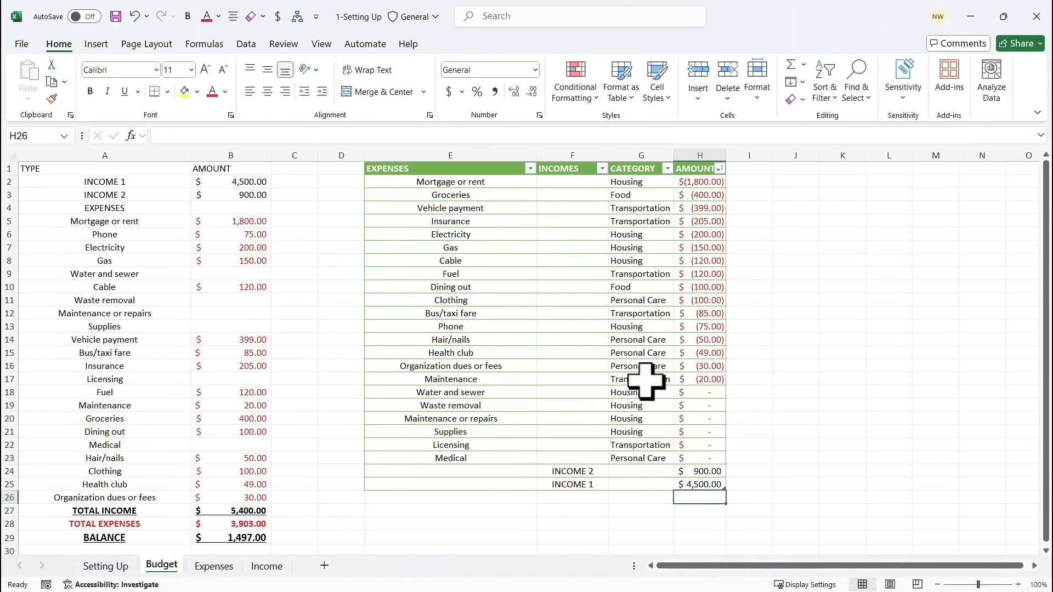
pyautogui.click(615, 317)
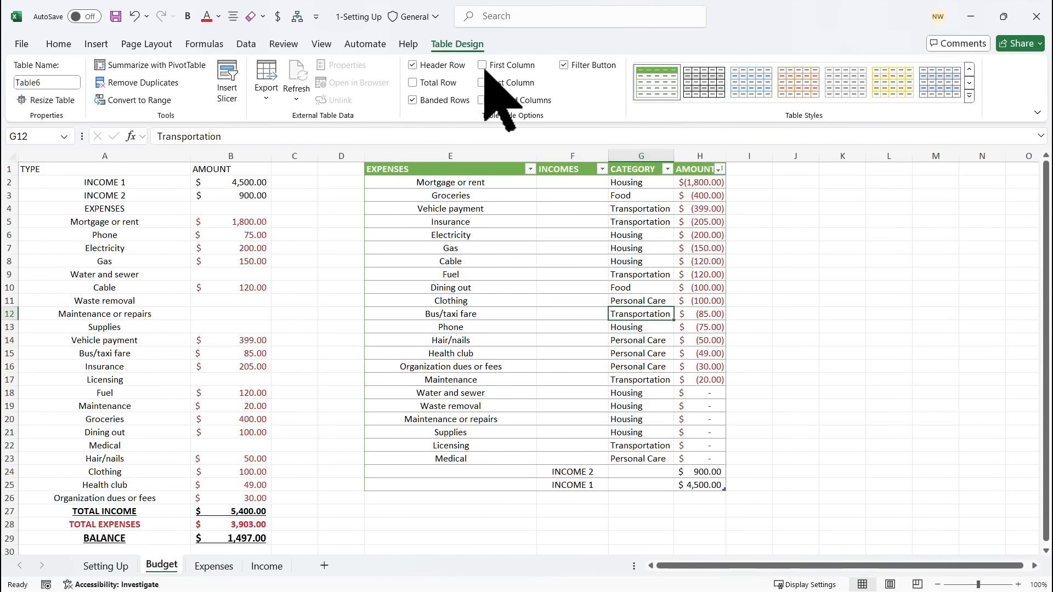
pyautogui.click(413, 83)
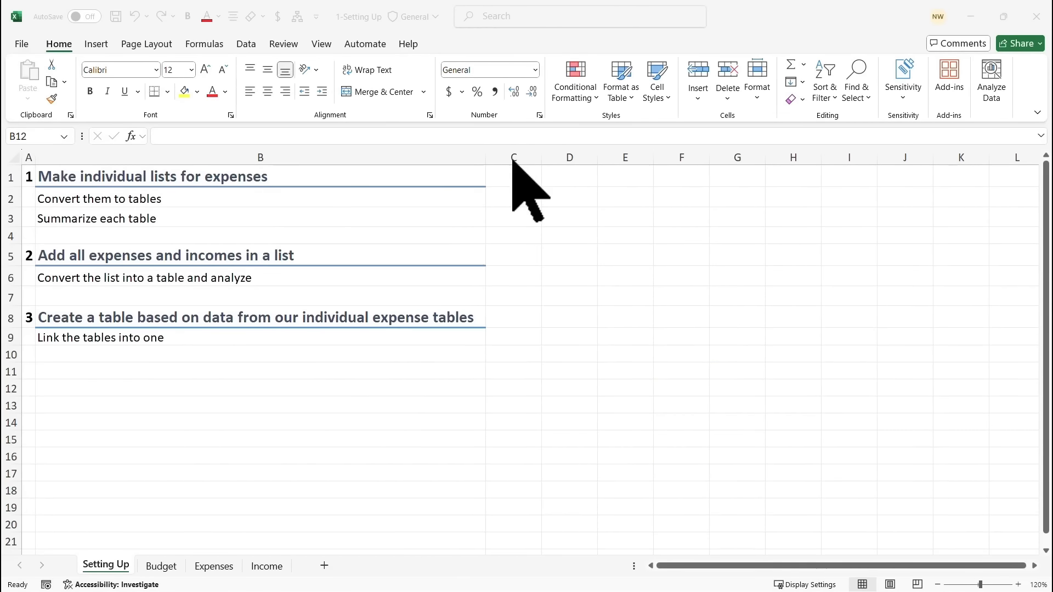
# Examine the Housing, Transportation and Food table totals on the Expenses sheet.
pyautogui.click(214, 565)
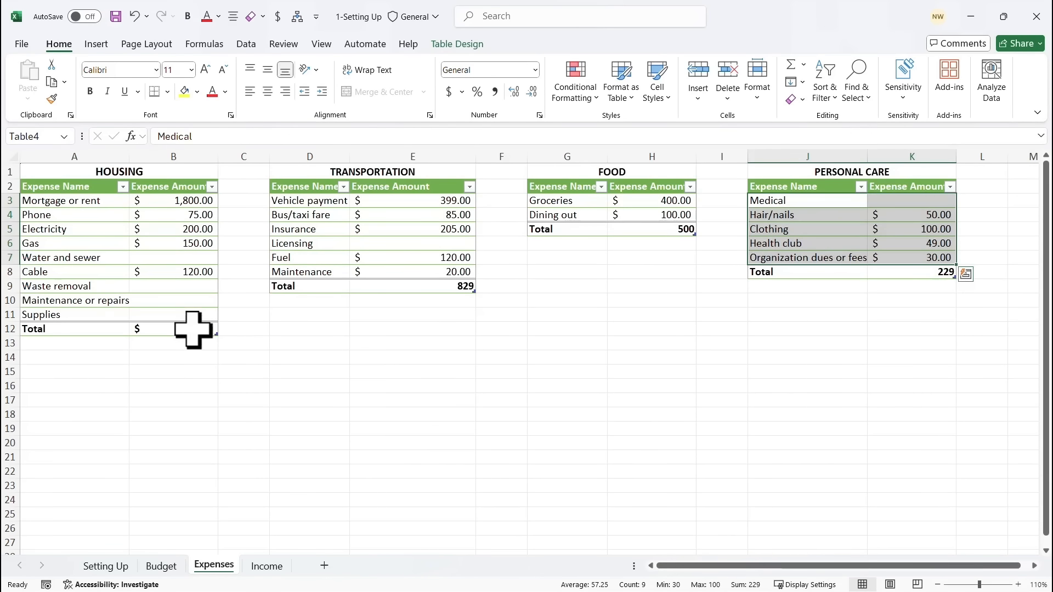
pyautogui.click(193, 329)
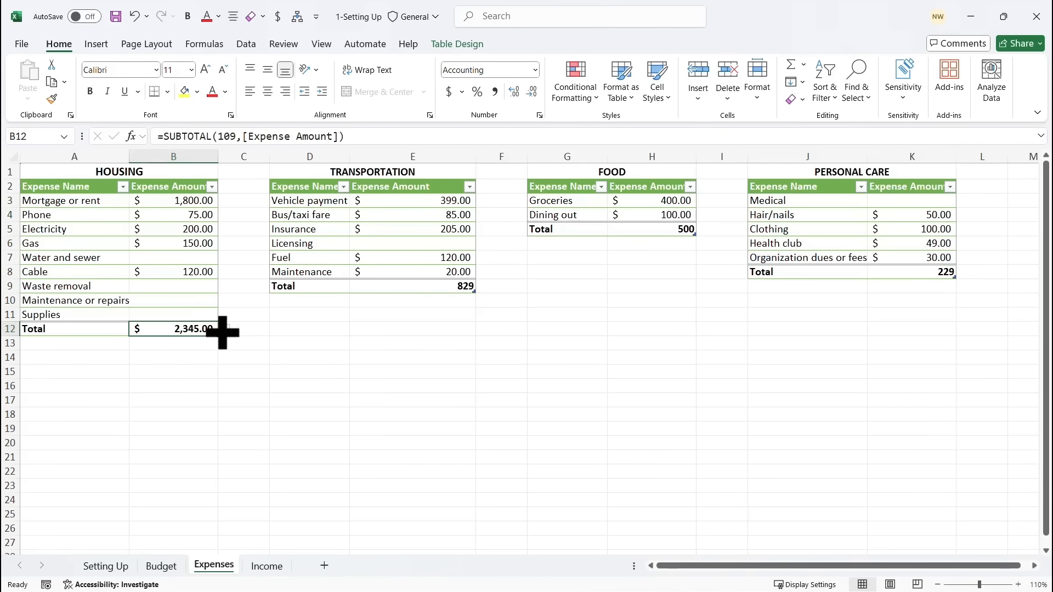
pyautogui.click(454, 290)
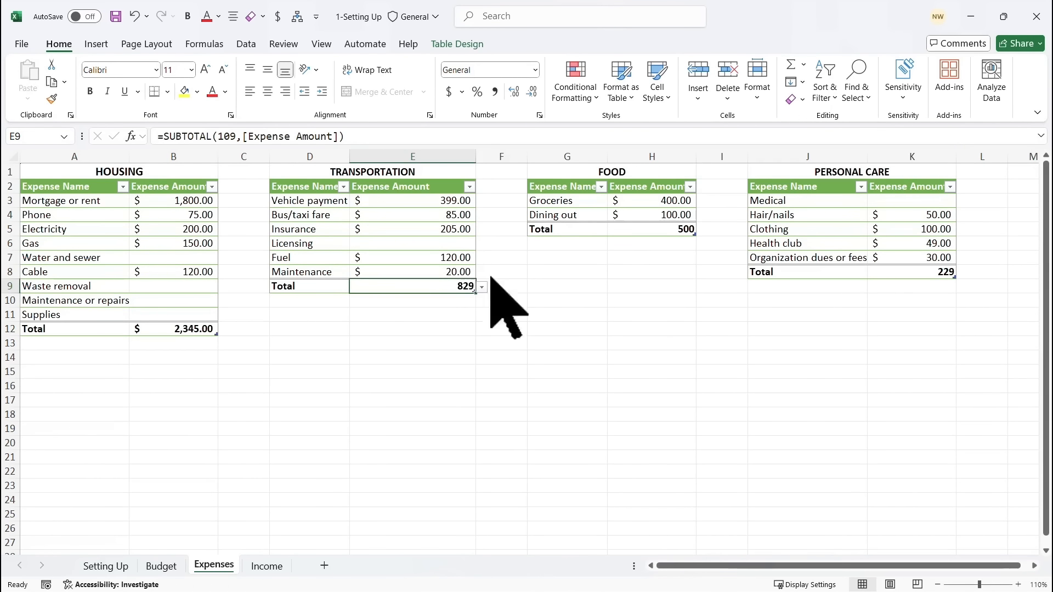
pyautogui.click(644, 229)
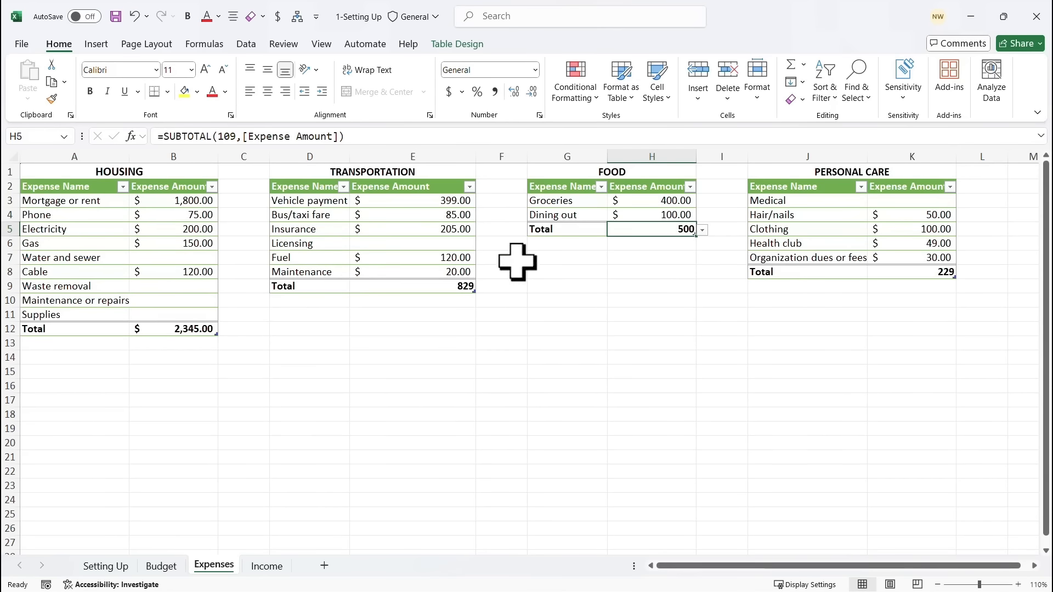
pyautogui.click(157, 171)
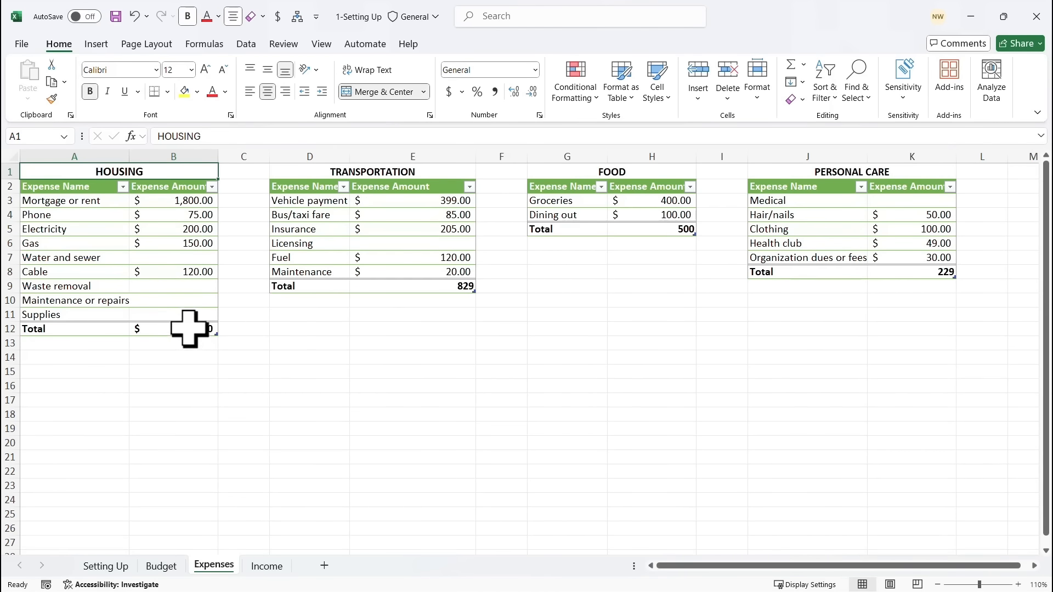
pyautogui.click(398, 172)
pyautogui.click(615, 170)
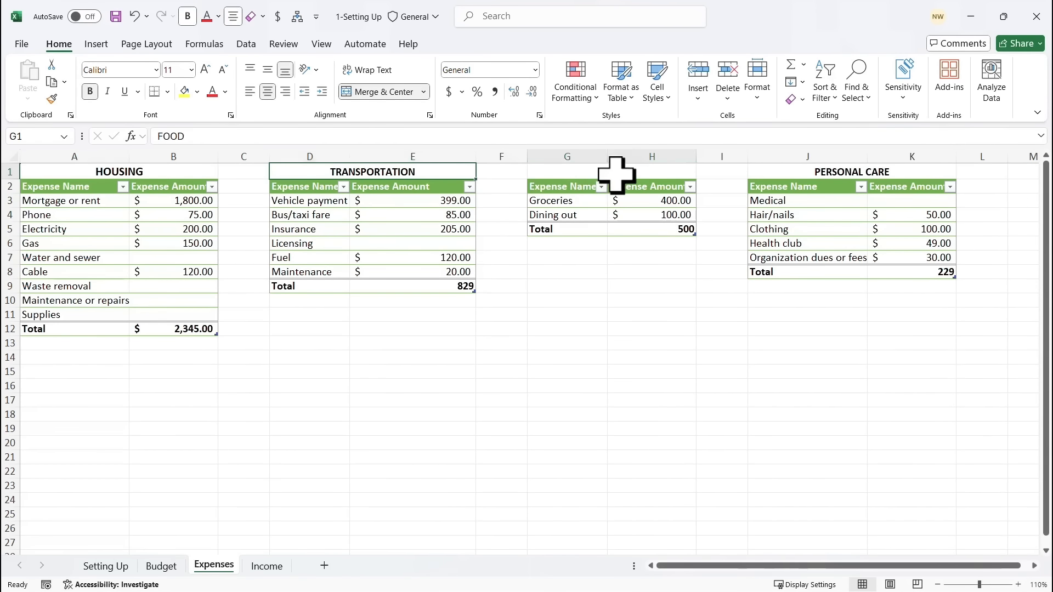
pyautogui.click(841, 174)
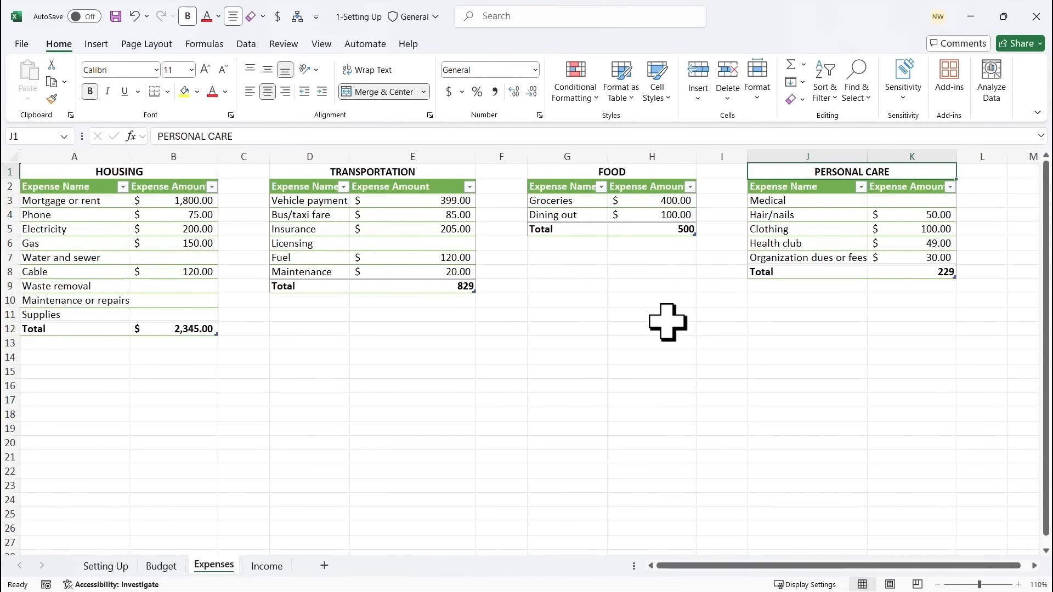
# List the categories HOUSING, TRANSPORTATION, FOOD and PERSONAL CARE in cells F14 to F17 of the Expenses sheet.
pyautogui.click(500, 359)
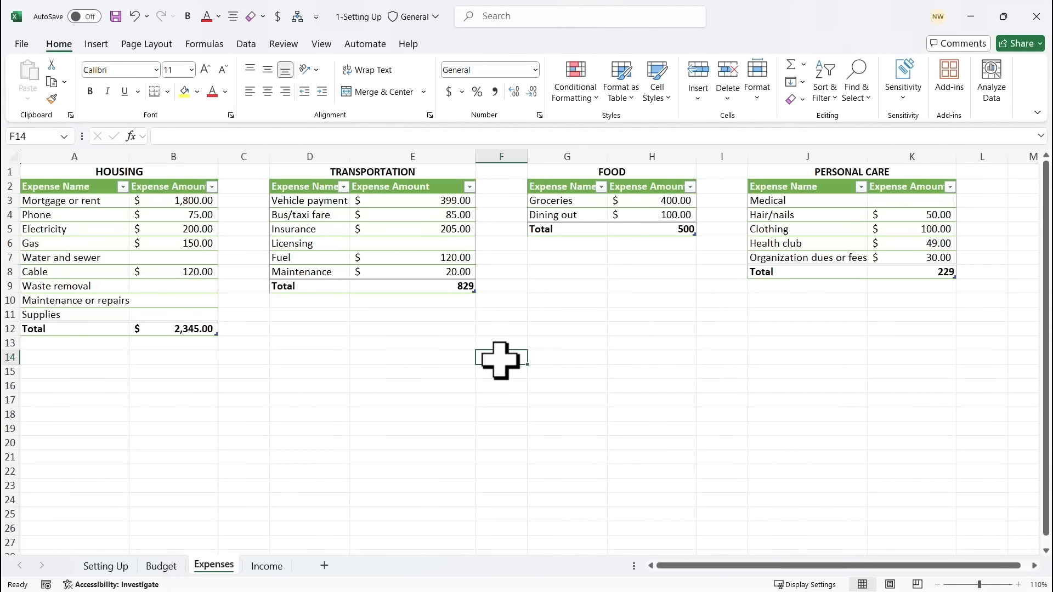
pyautogui.write('HO')
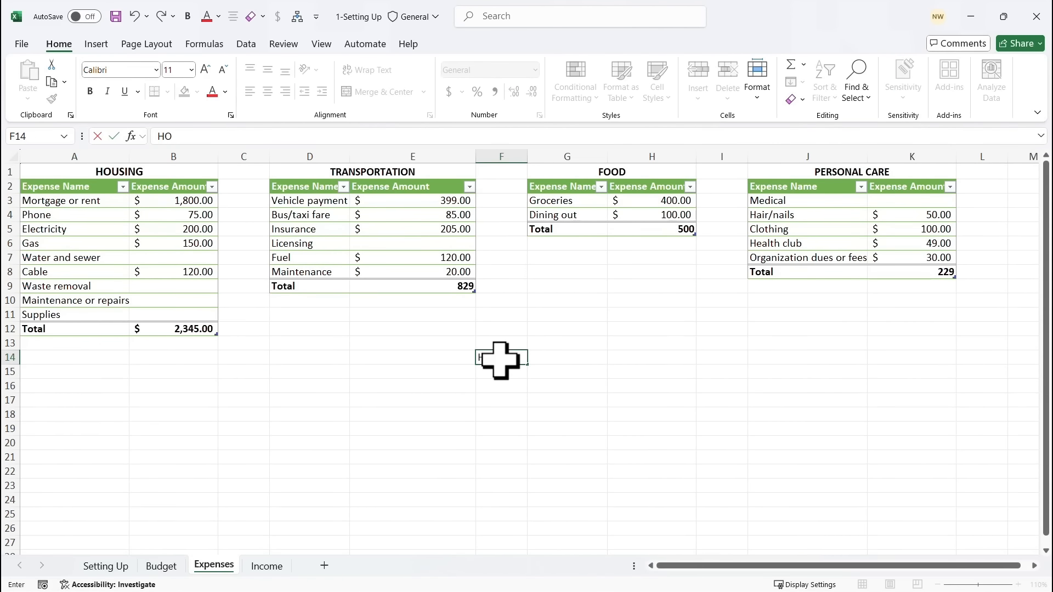
pyautogui.write('USING')
pyautogui.press('Return')
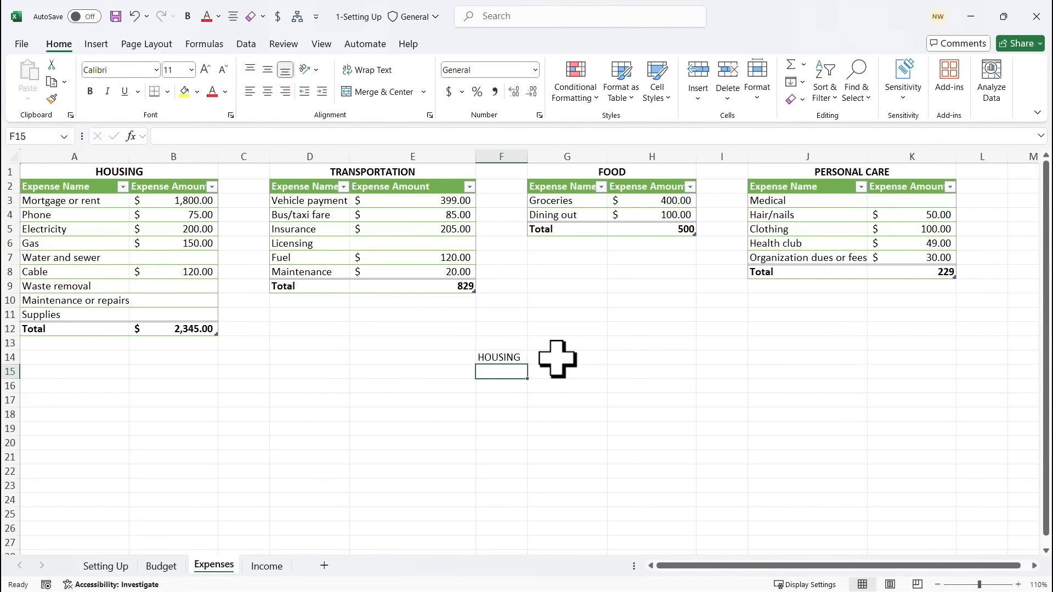
pyautogui.write('TRAN')
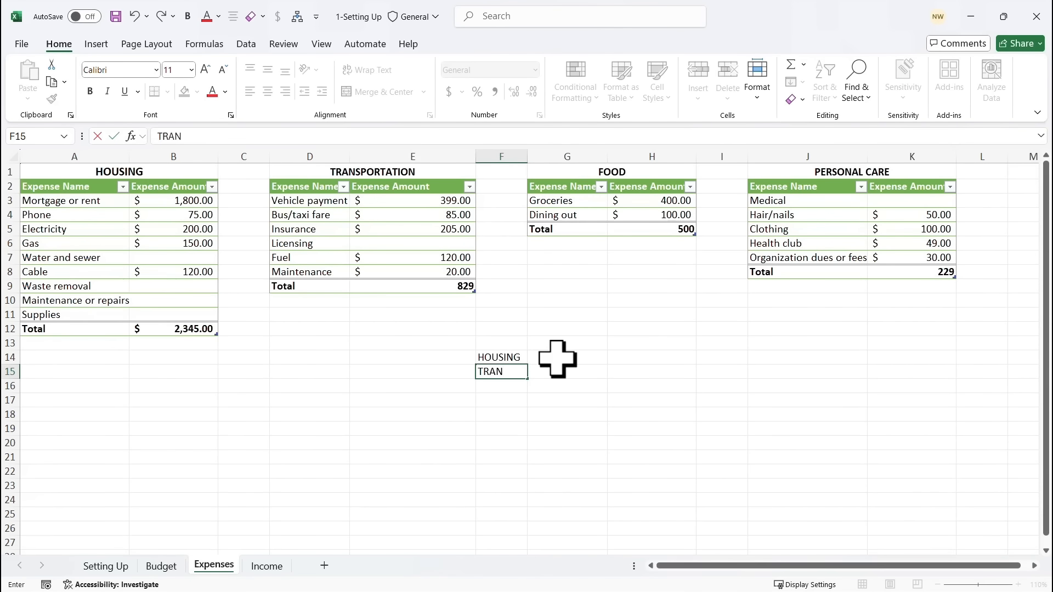
pyautogui.write('SPORTATION')
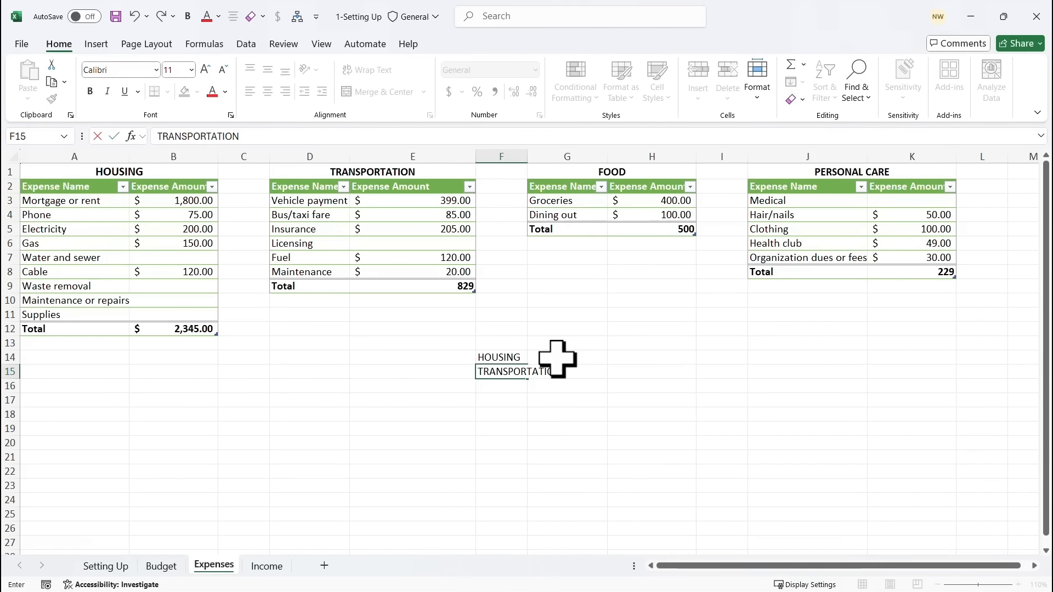
pyautogui.press('Return')
pyautogui.write('FOOD')
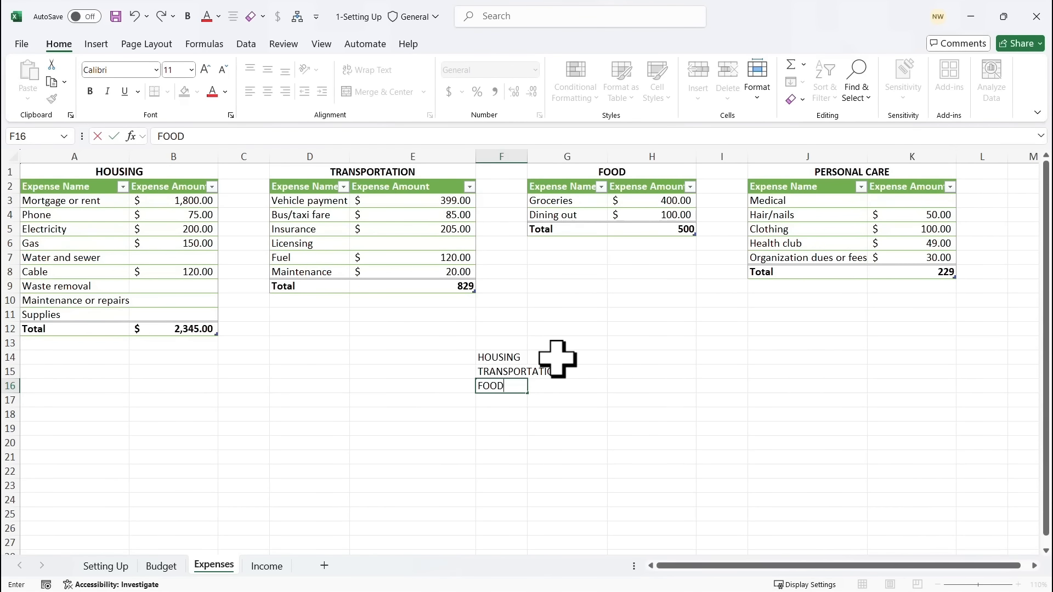
pyautogui.press('Return')
pyautogui.write('PERO')
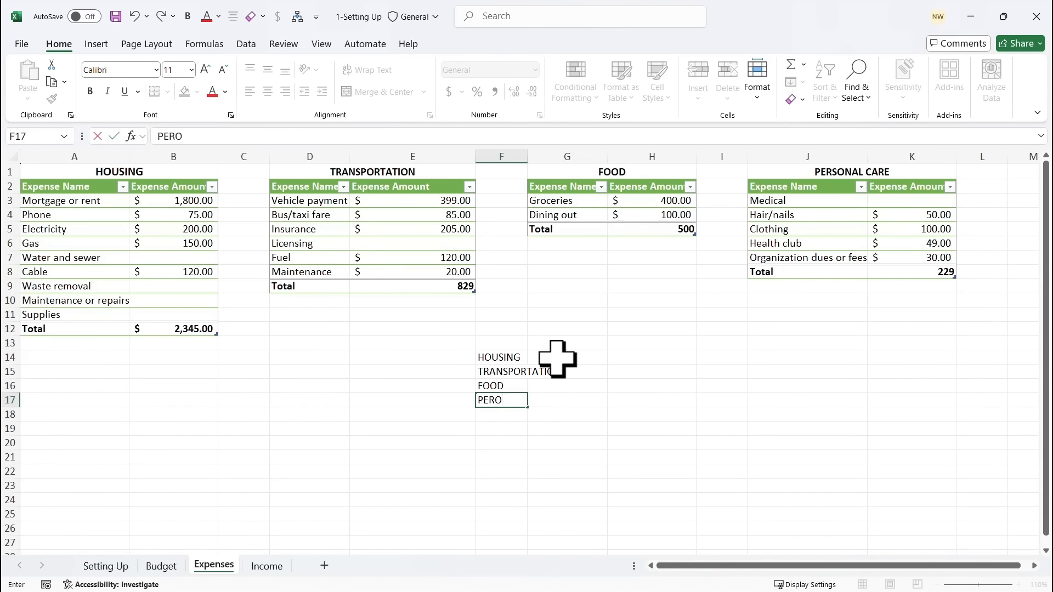
pyautogui.press('BackSpace')
pyautogui.write('SONAL CARE')
# Add the headers CATEGORY in F13 and AMOUNT in G13, and autofit column F to its contents.
pyautogui.click(502, 344)
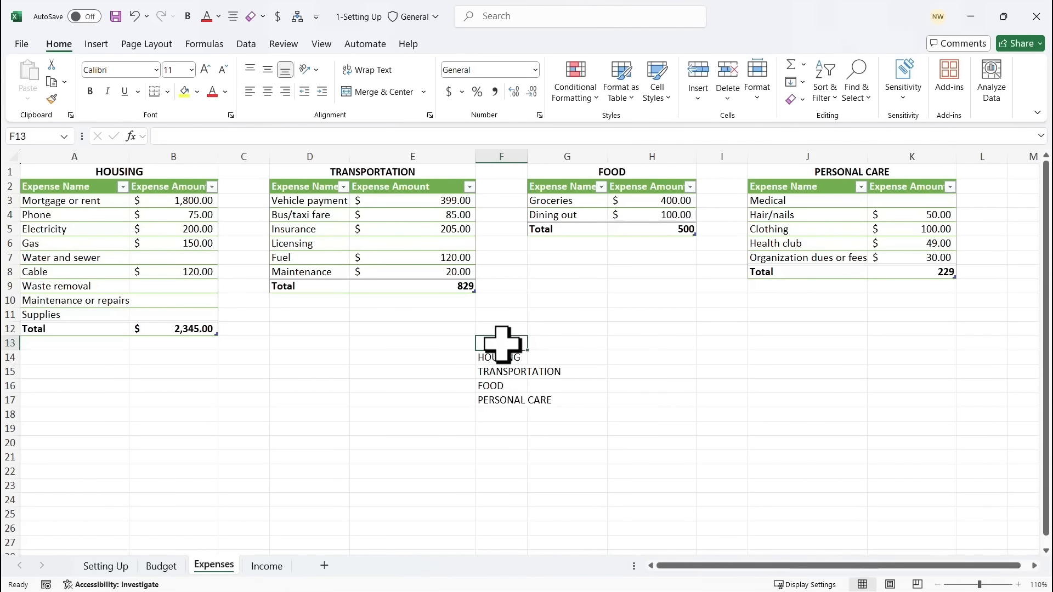
pyautogui.write('CATEG')
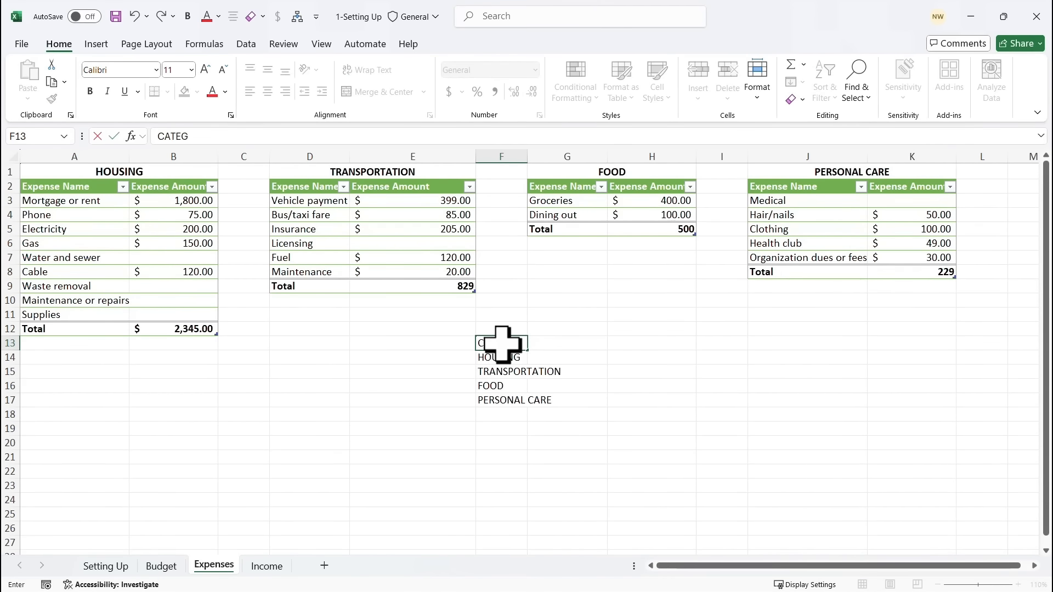
pyautogui.write('ORY')
pyautogui.press('Tab')
pyautogui.write('AM')
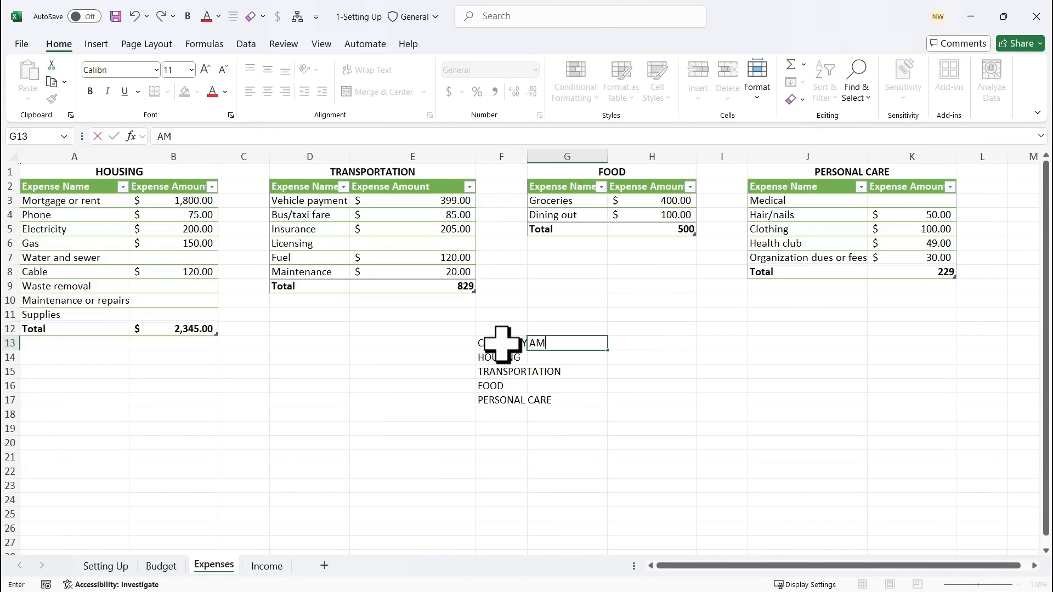
pyautogui.write('OUNT')
pyautogui.hotkey('ctrl', 'Return')
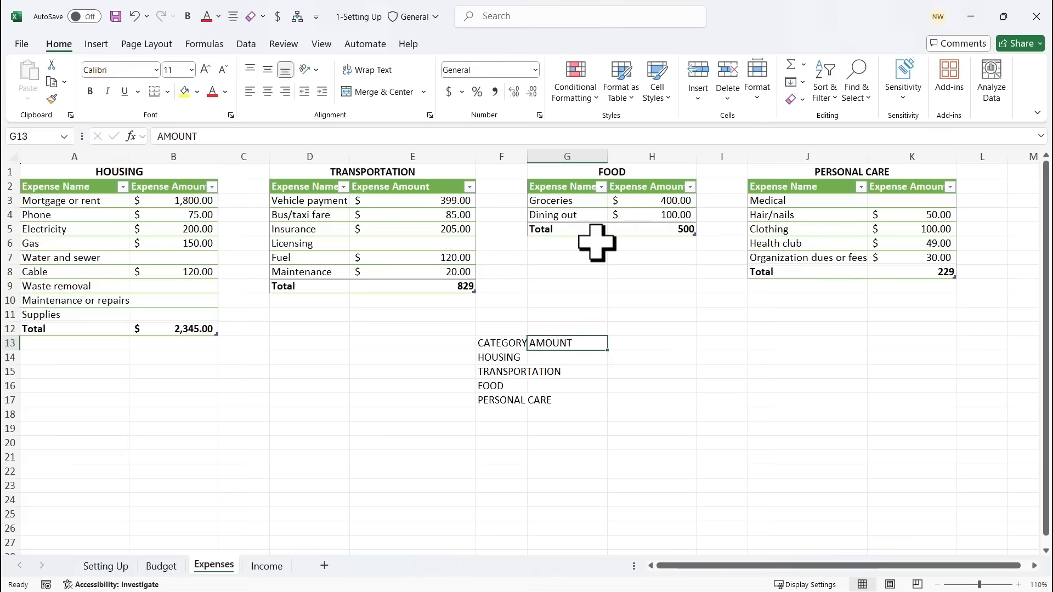
pyautogui.doubleClick(525, 157)
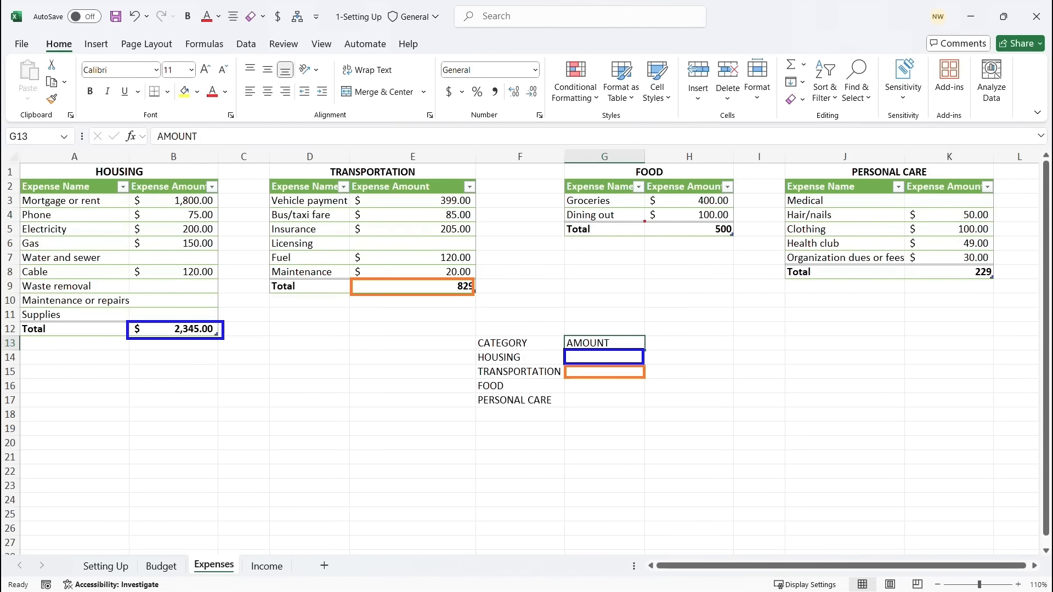
pyautogui.moveTo(644, 220); pyautogui.dragTo(733, 240)
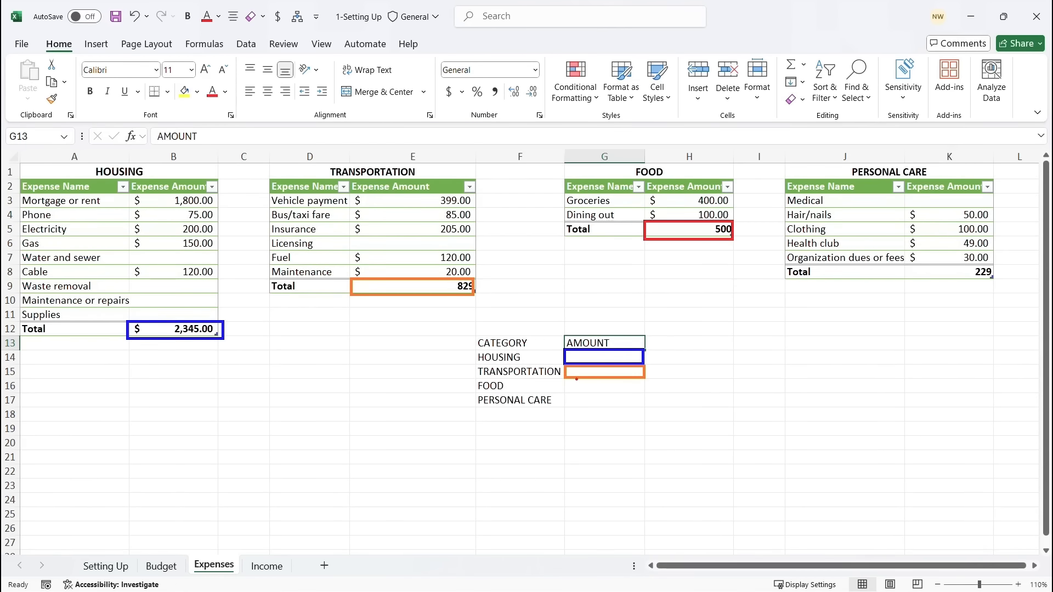
pyautogui.moveTo(565, 378); pyautogui.dragTo(646, 394)
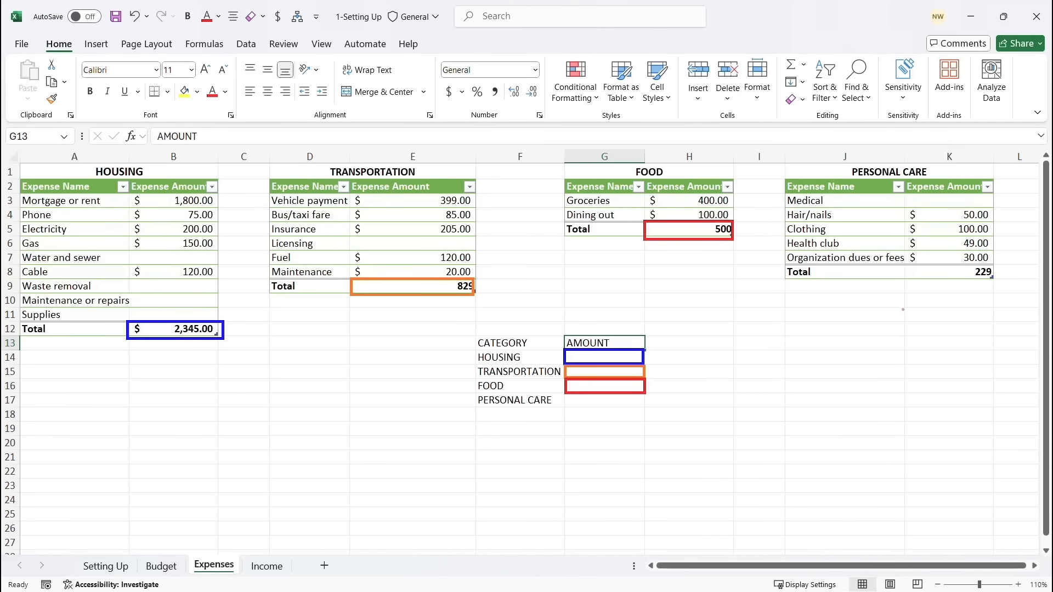
pyautogui.moveTo(906, 265); pyautogui.dragTo(990, 285)
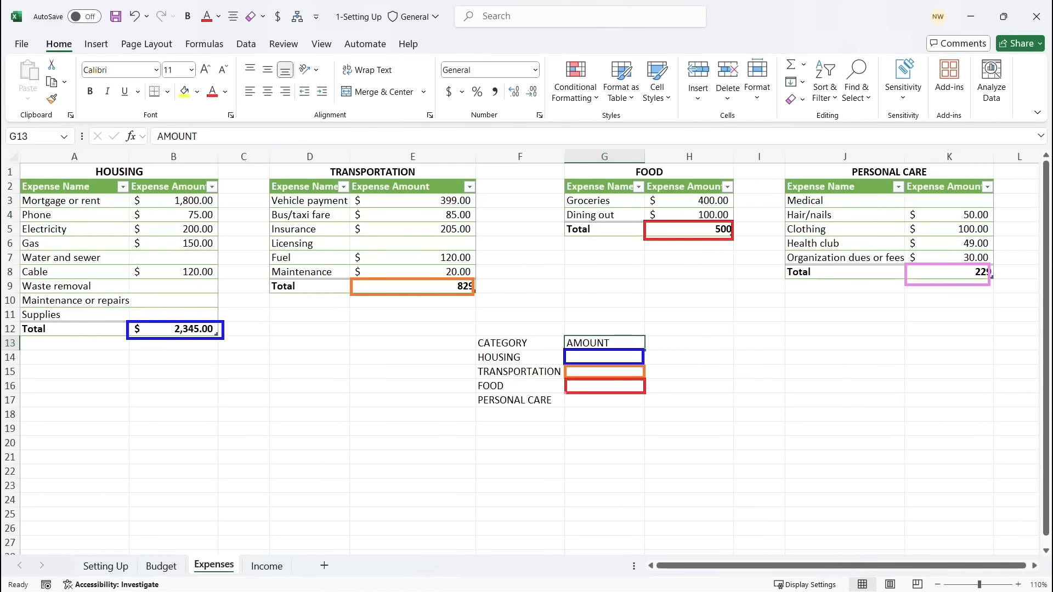
pyautogui.moveTo(567, 394); pyautogui.dragTo(644, 409)
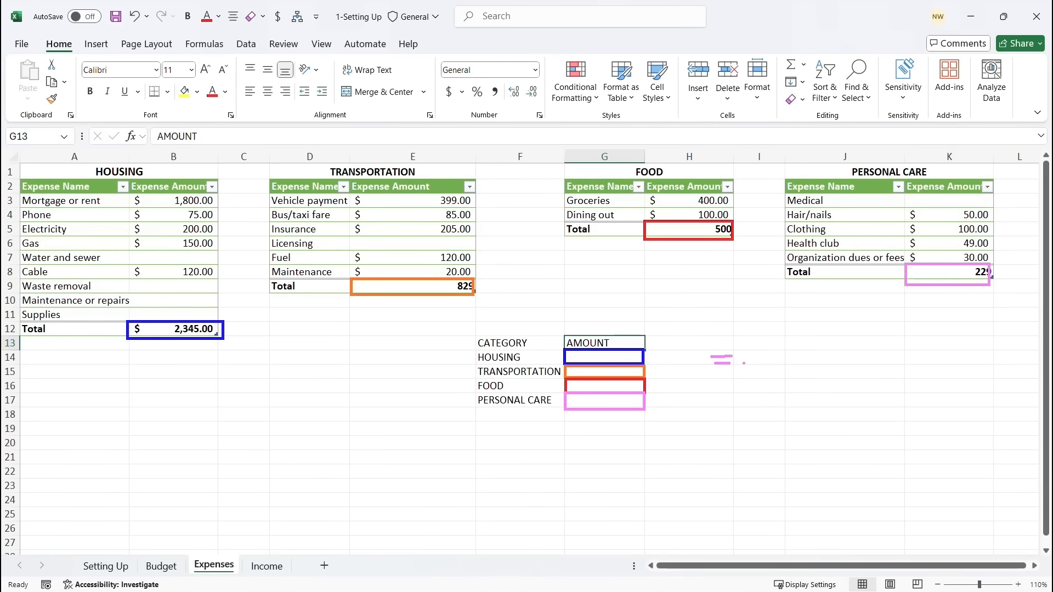
pyautogui.press('t')
pyautogui.write('b12')
pyautogui.press('Escape')
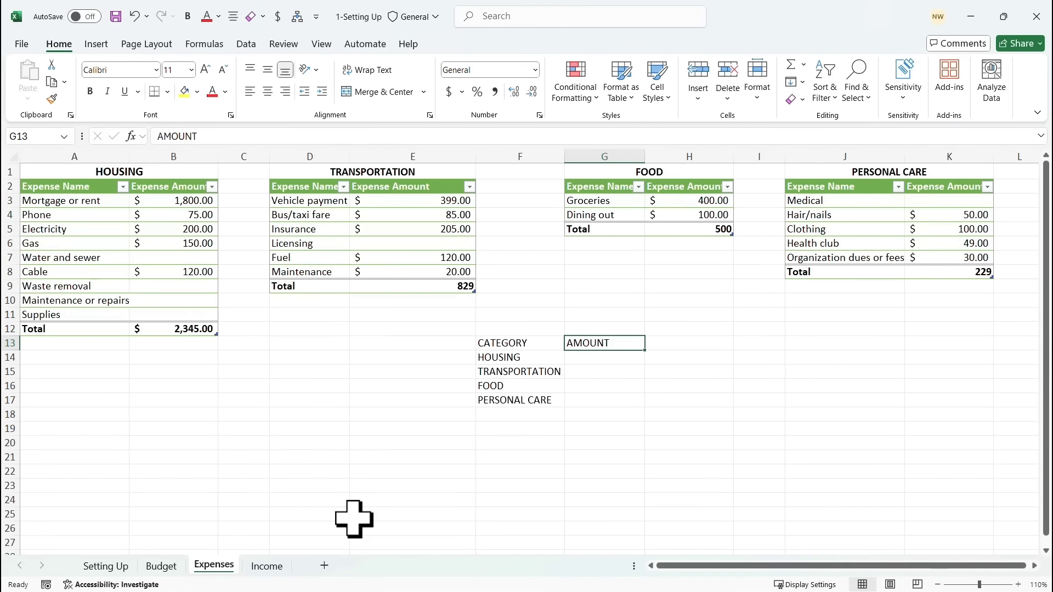
# Link the HOUSING amount in G14 to the Housing table's total in B12 with a formula.
pyautogui.click(704, 400)
pyautogui.click(582, 360)
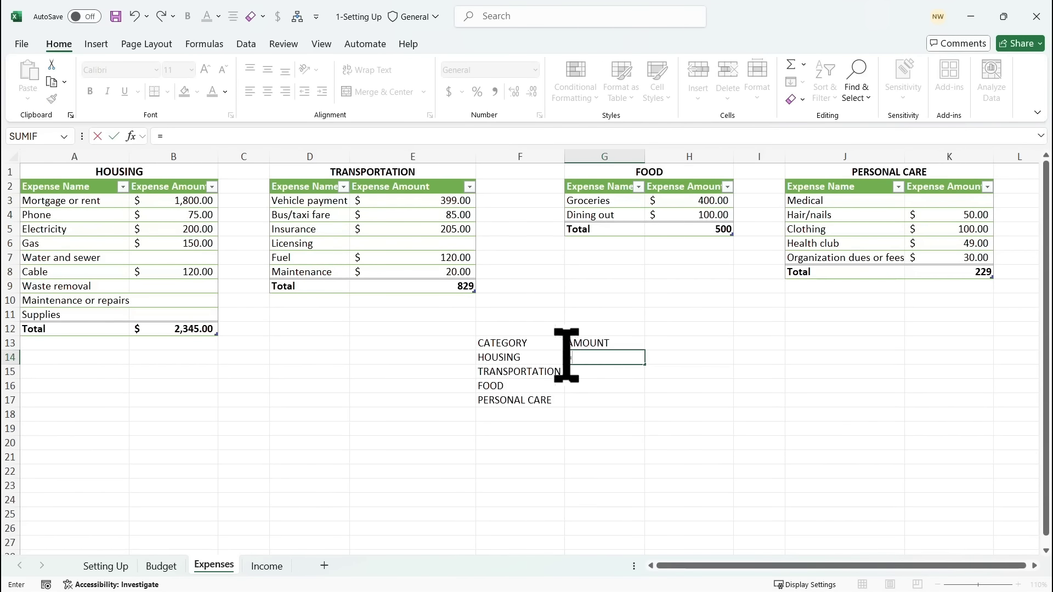
pyautogui.write('=')
pyautogui.click(192, 330)
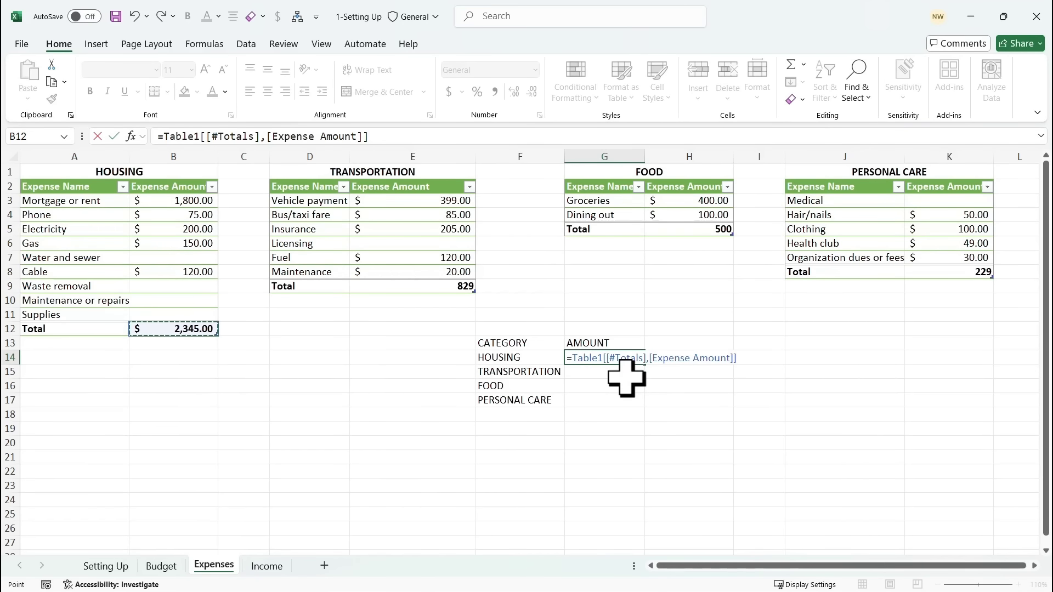
pyautogui.press('Return')
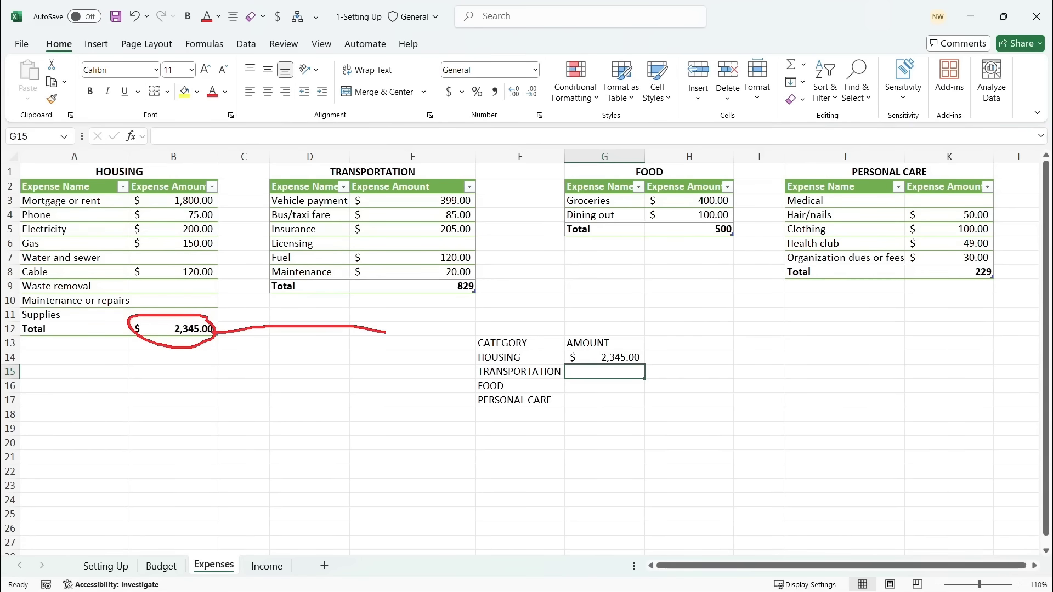
pyautogui.press('Escape')
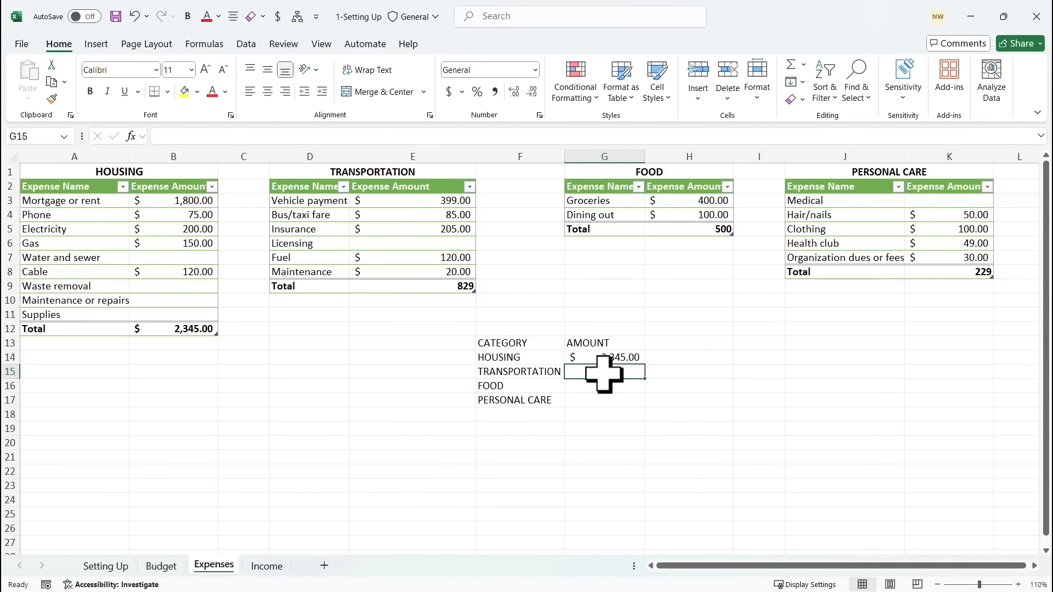
# Link the TRANSPORTATION amount in G15 to the Transportation table's total in E9.
pyautogui.write('=')
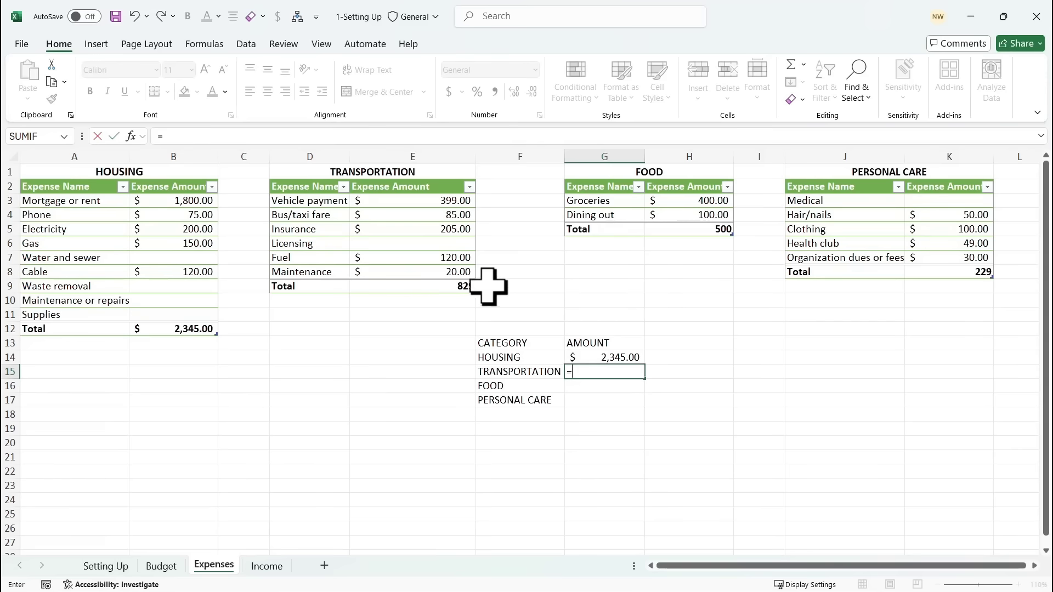
pyautogui.click(443, 286)
pyautogui.press('Return')
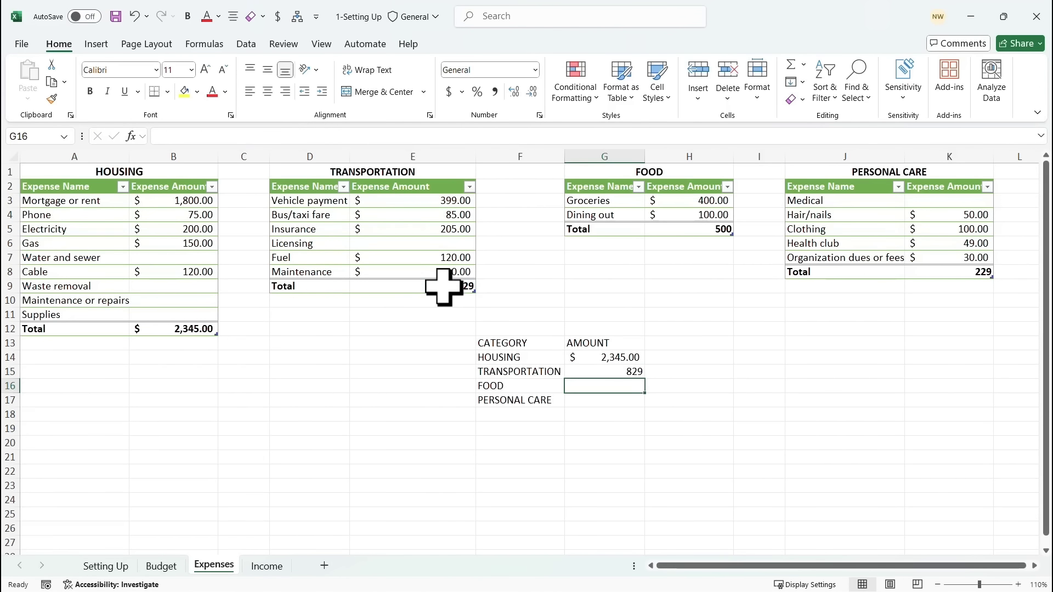
# Apply the Accounting number format to the Transportation, Food and Personal Care table totals.
pyautogui.click(443, 286)
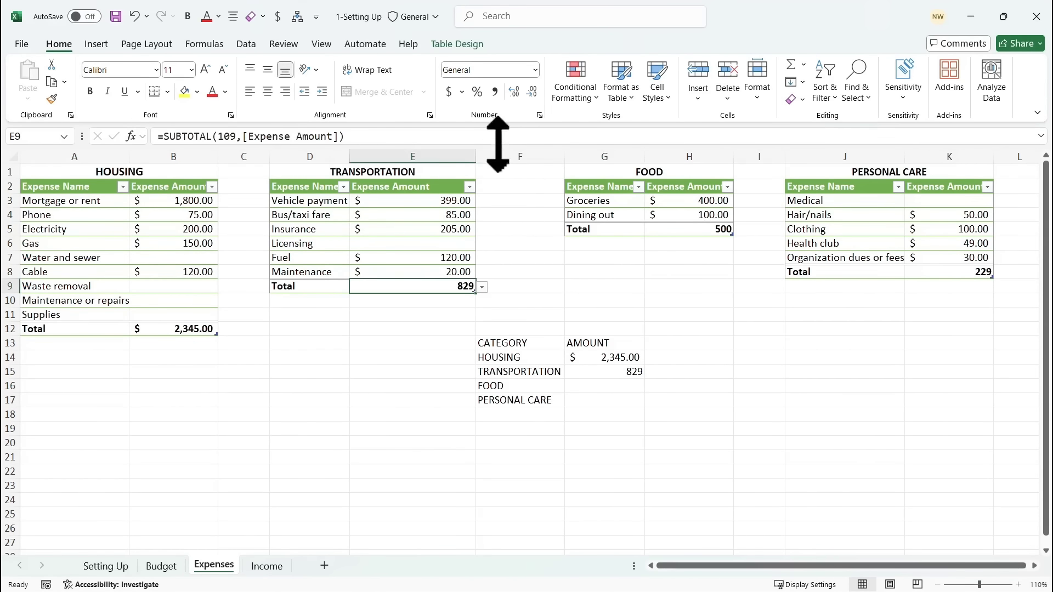
pyautogui.click(535, 70)
pyautogui.click(505, 194)
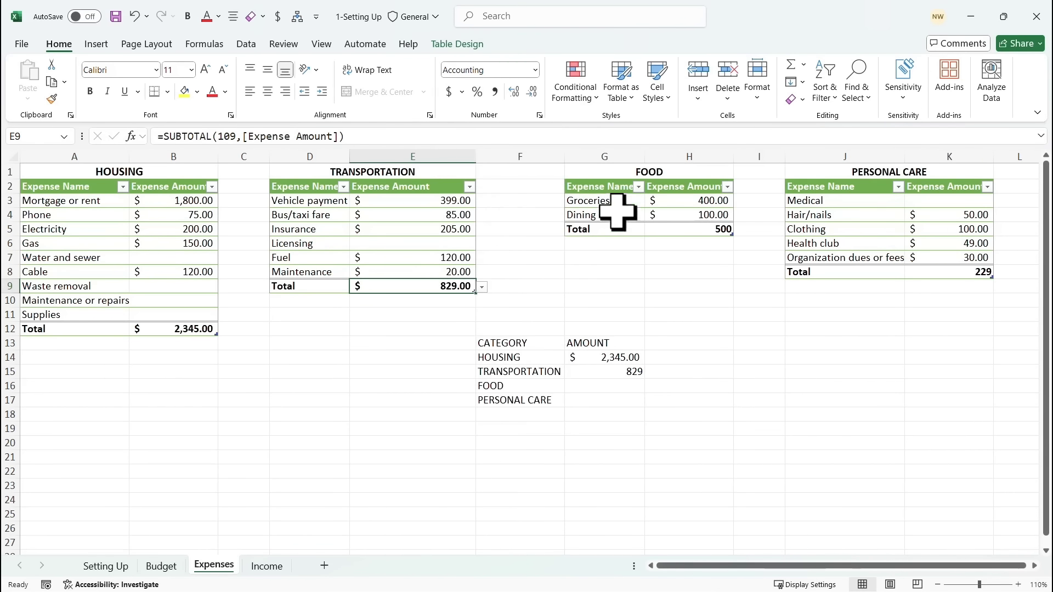
pyautogui.click(699, 229)
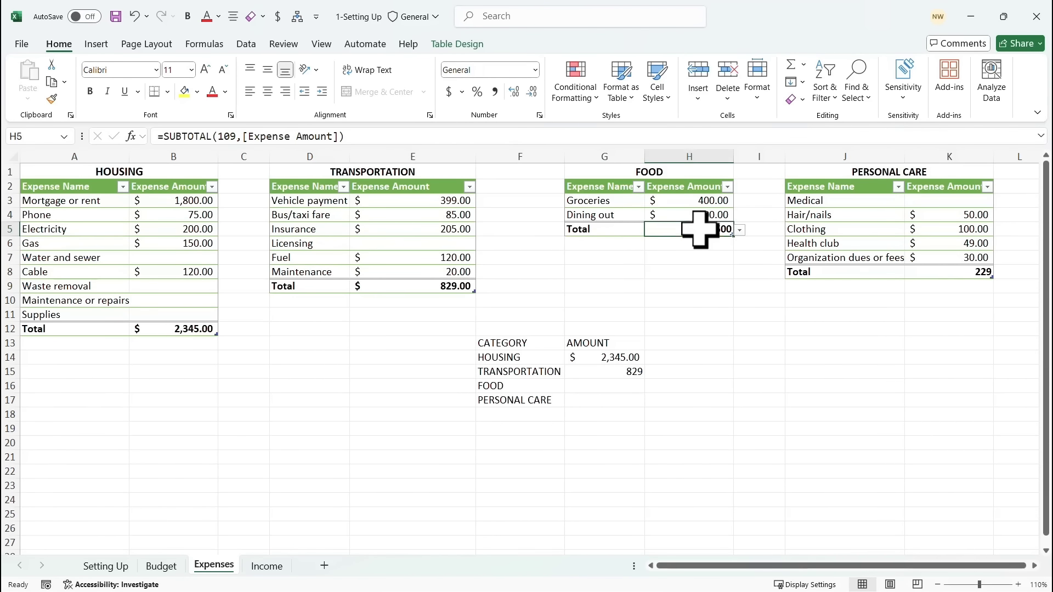
pyautogui.keyDown('ctrl'); pyautogui.click(957, 272); pyautogui.keyUp('ctrl')
pyautogui.click(534, 70)
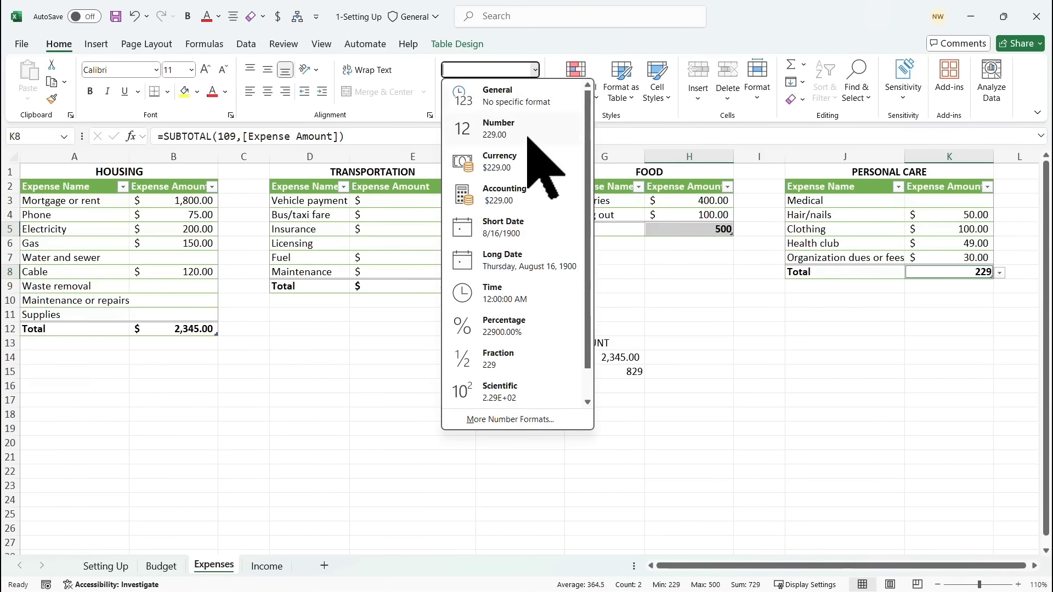
pyautogui.click(508, 193)
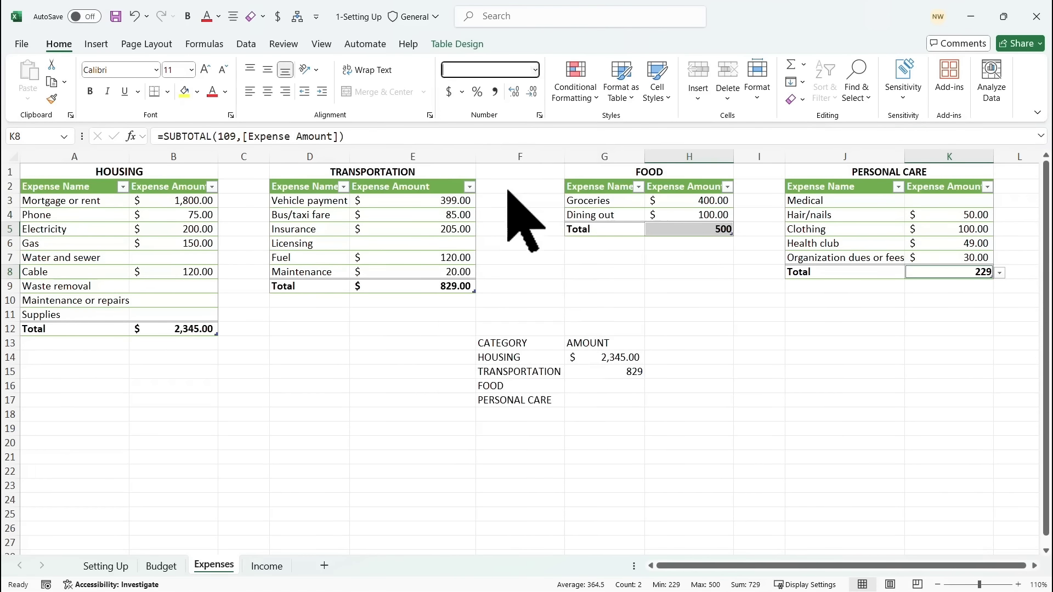
# Apply the Accounting number format to the TRANSPORTATION amount in G15.
pyautogui.click(617, 371)
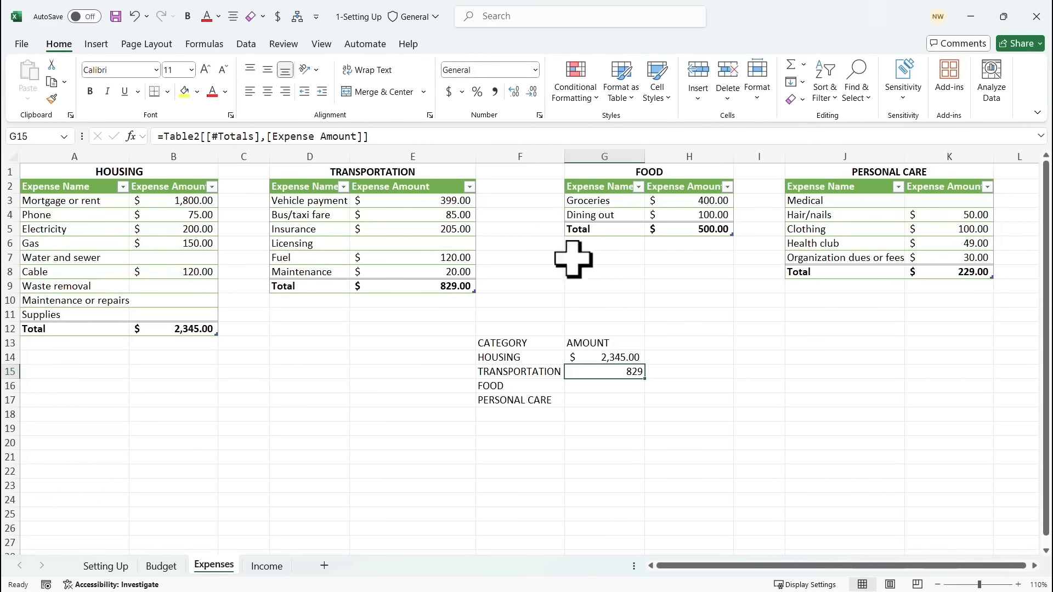
pyautogui.click(535, 69)
pyautogui.click(502, 198)
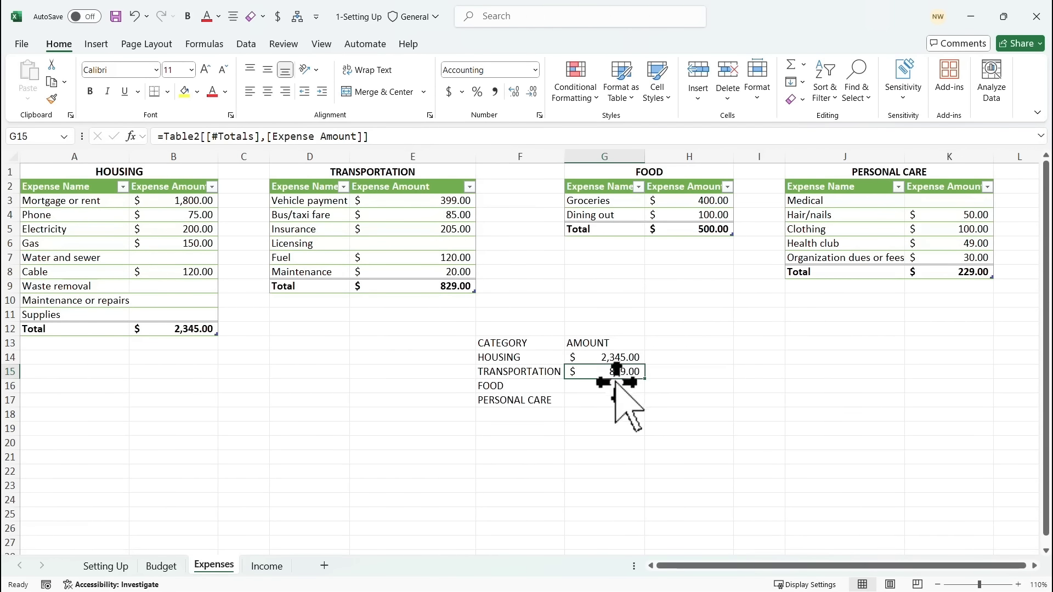
# Link the FOOD amount in G16 to the Food table's total in H5.
pyautogui.click(609, 385)
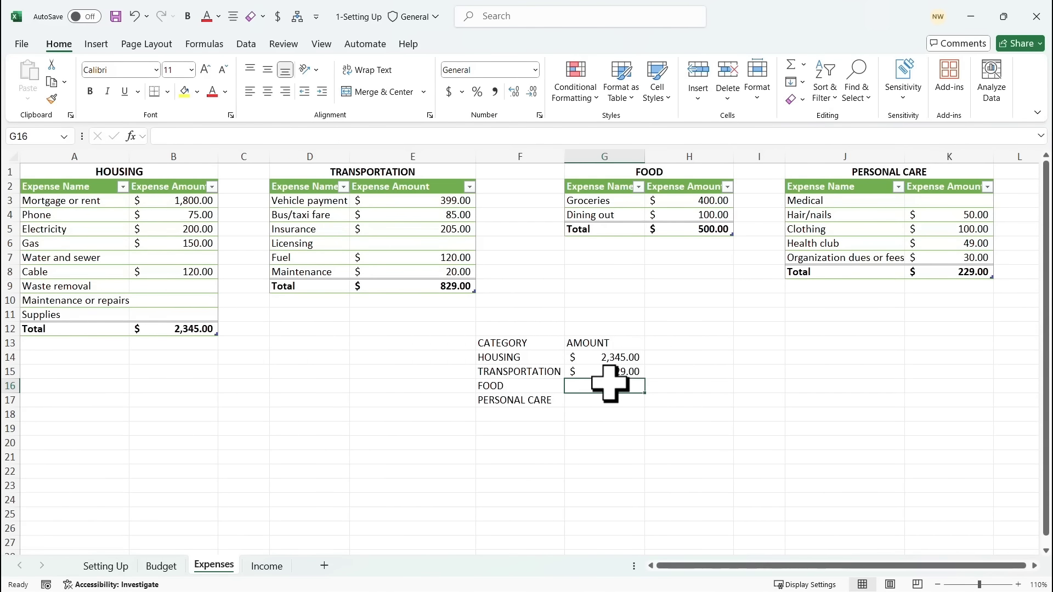
pyautogui.write('=')
pyautogui.click(709, 231)
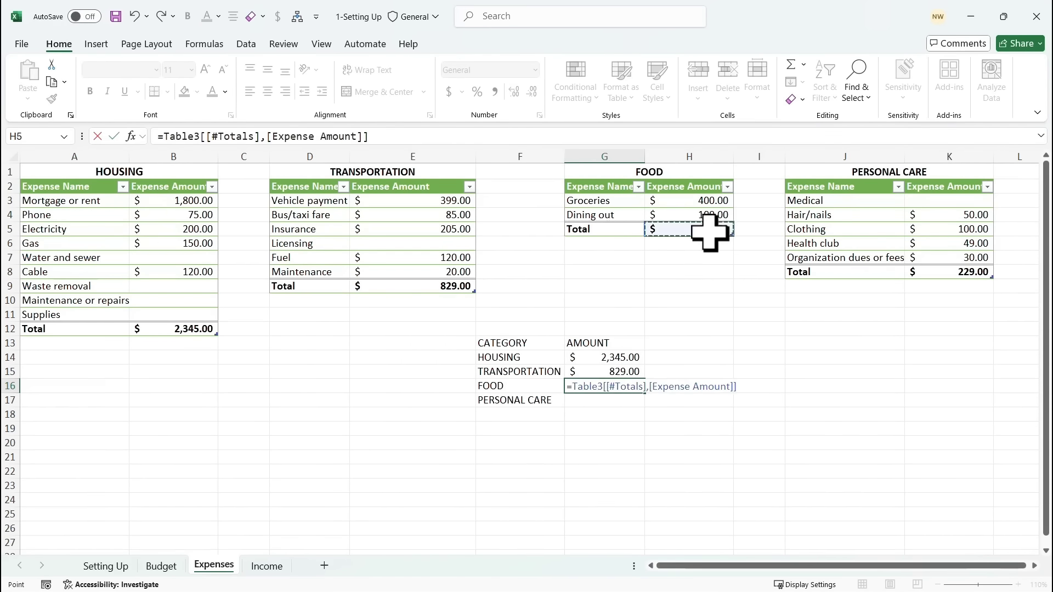
pyautogui.press('Return')
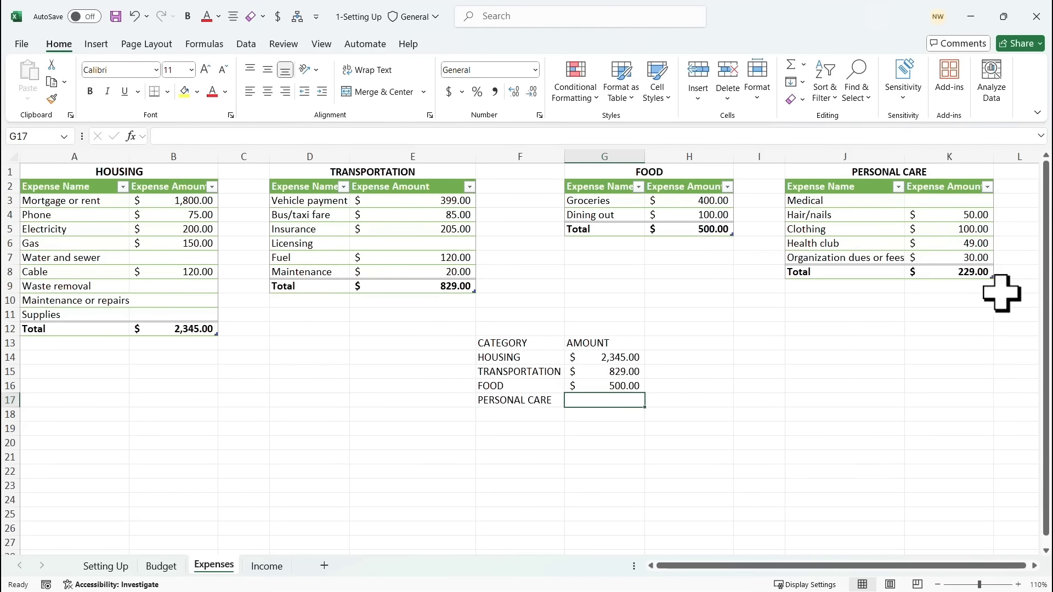
# Link the PERSONAL CARE amount in G17 to the Personal Care table's total in K8.
pyautogui.write('=')
pyautogui.click(964, 272)
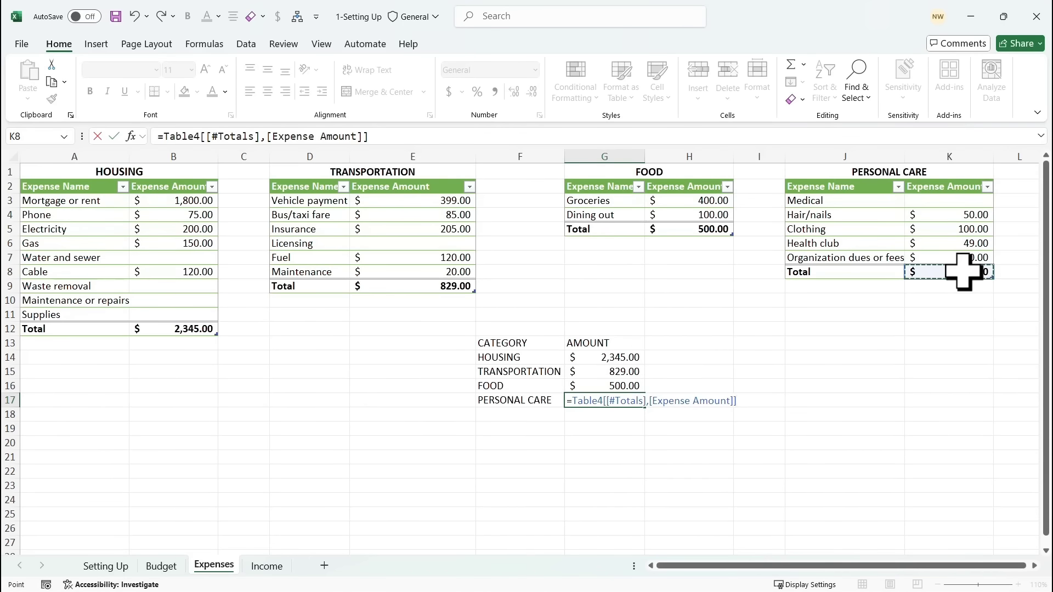
pyautogui.press('Return')
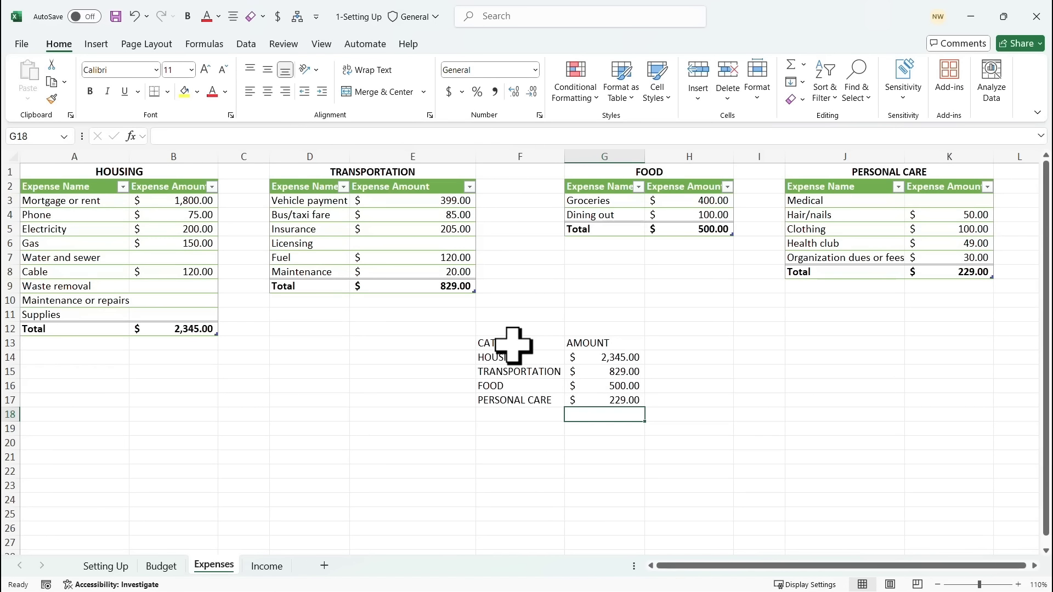
pyautogui.click(526, 414)
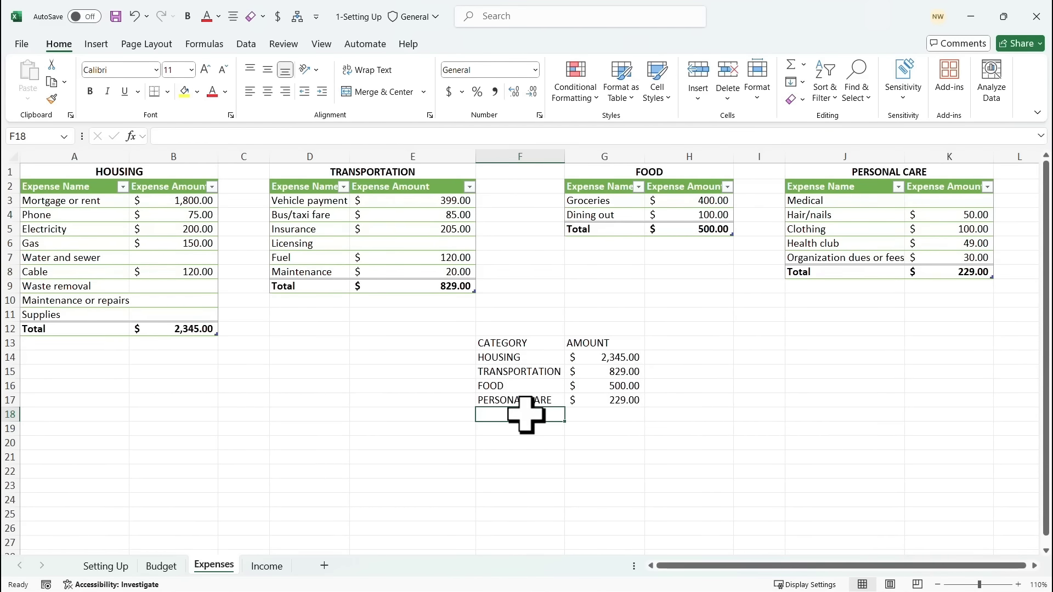
pyautogui.write('OTHER')
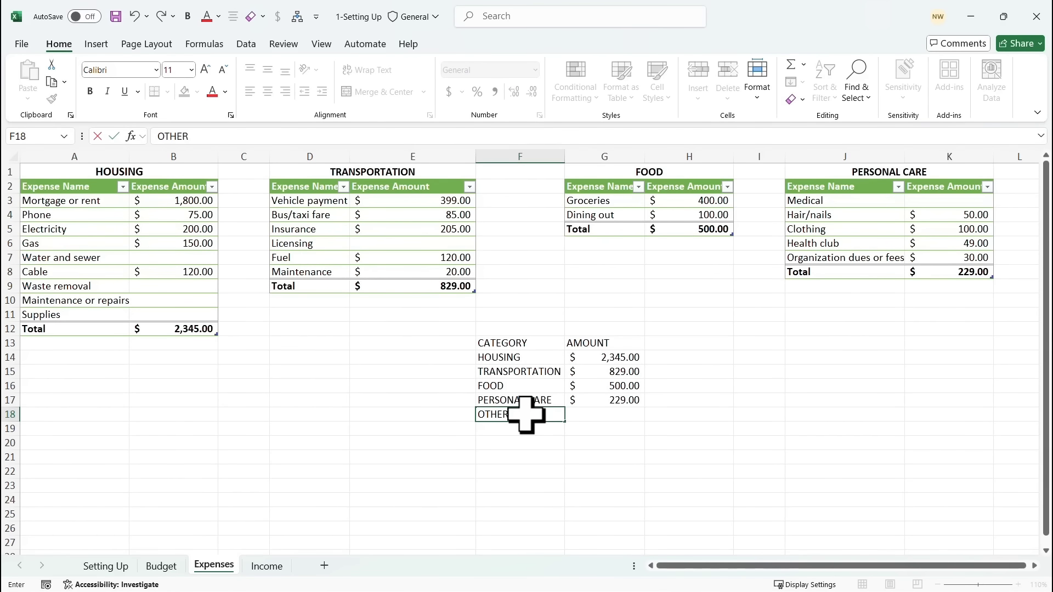
pyautogui.press('Tab')
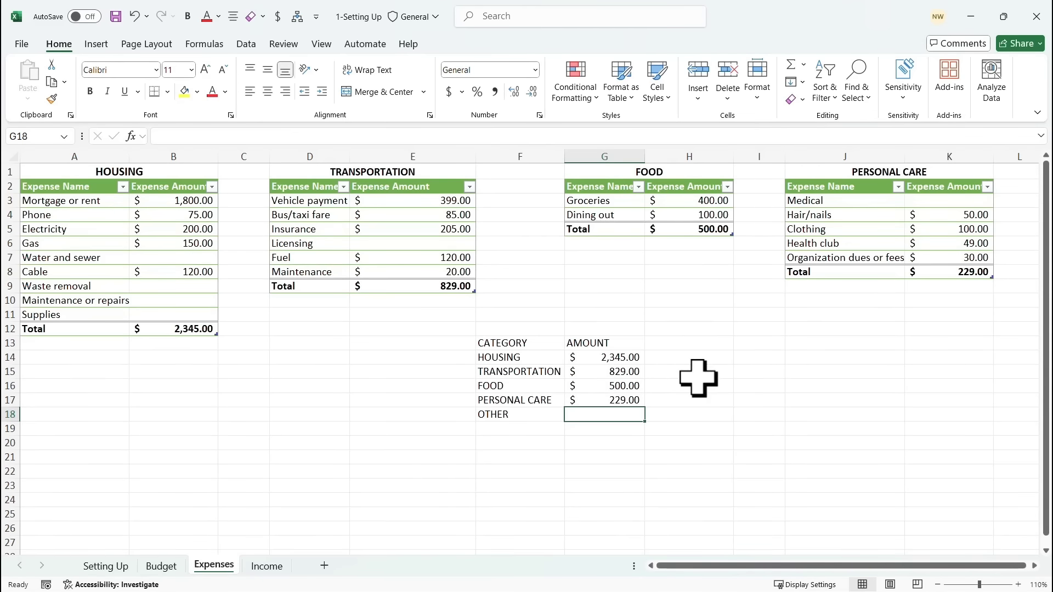
pyautogui.click(531, 415)
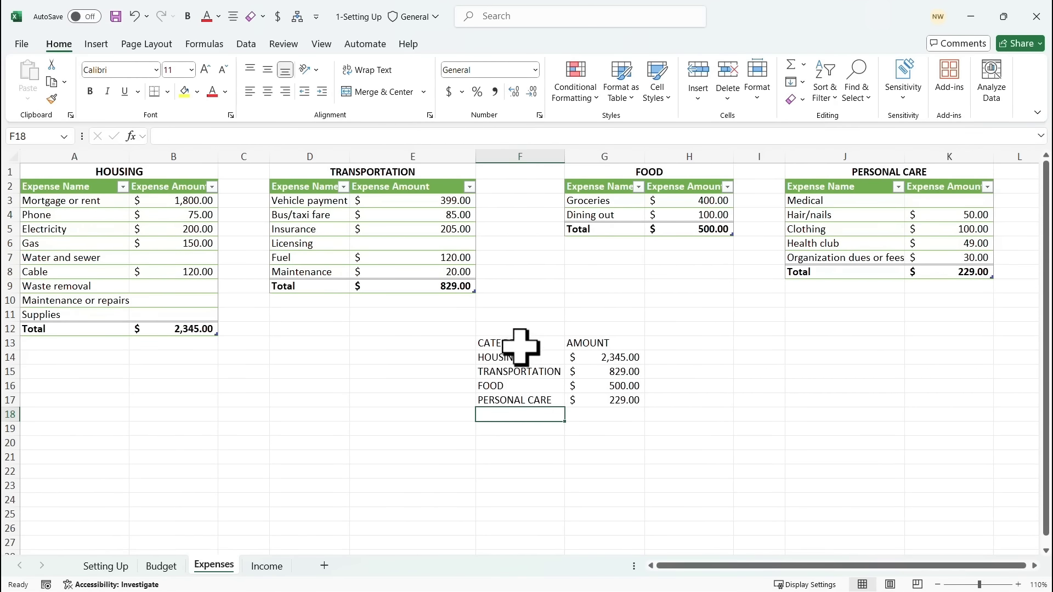
# Format the category summary in F13:G17 as a table with headers, using a light blue style with a solid header row.
pyautogui.moveTo(522, 343); pyautogui.dragTo(599, 396)
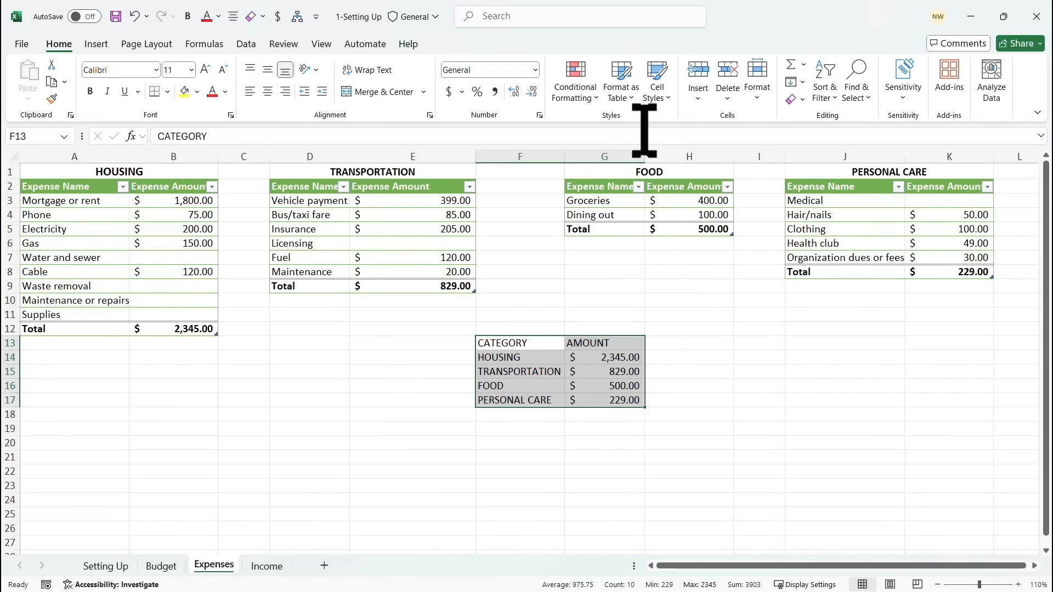
pyautogui.click(631, 98)
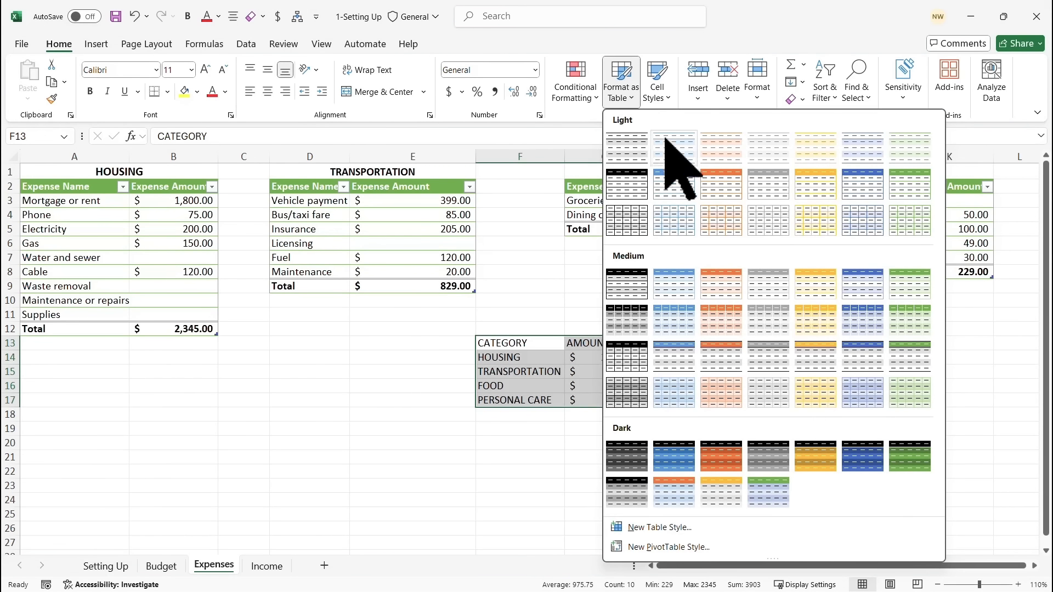
pyautogui.click(866, 186)
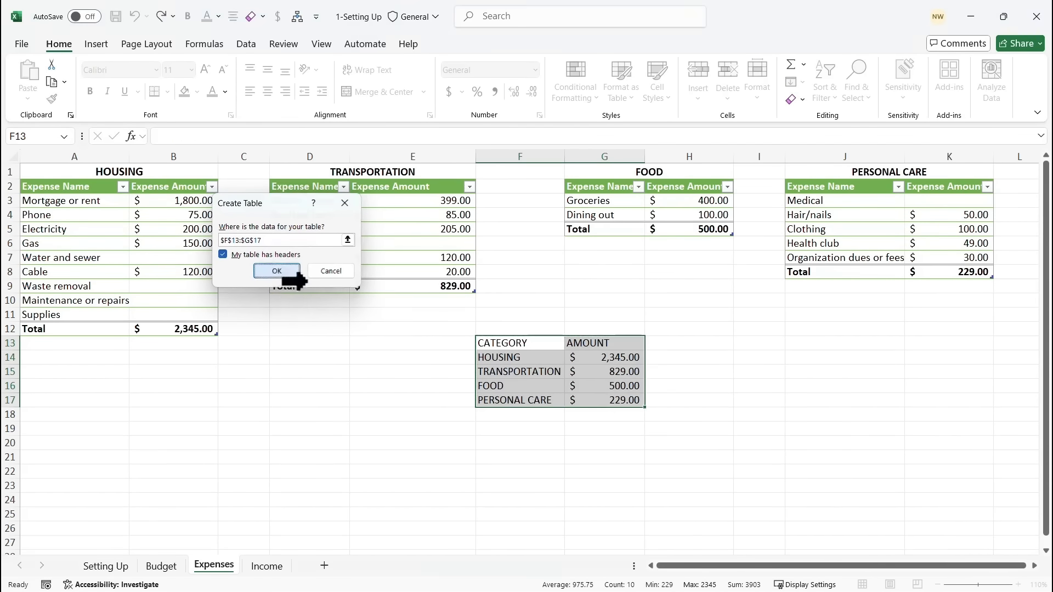
pyautogui.click(277, 271)
pyautogui.click(743, 400)
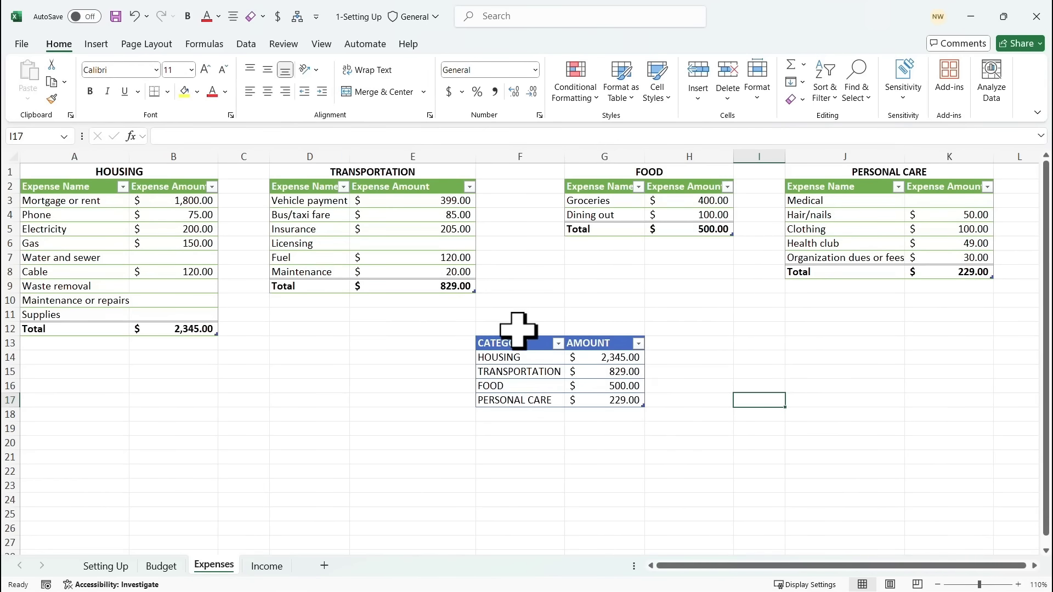
# Merge and center F12:G12 above the summary table and enter the title BUDGET BY CATEGORY.
pyautogui.moveTo(513, 328); pyautogui.dragTo(580, 323)
pyautogui.click(393, 92)
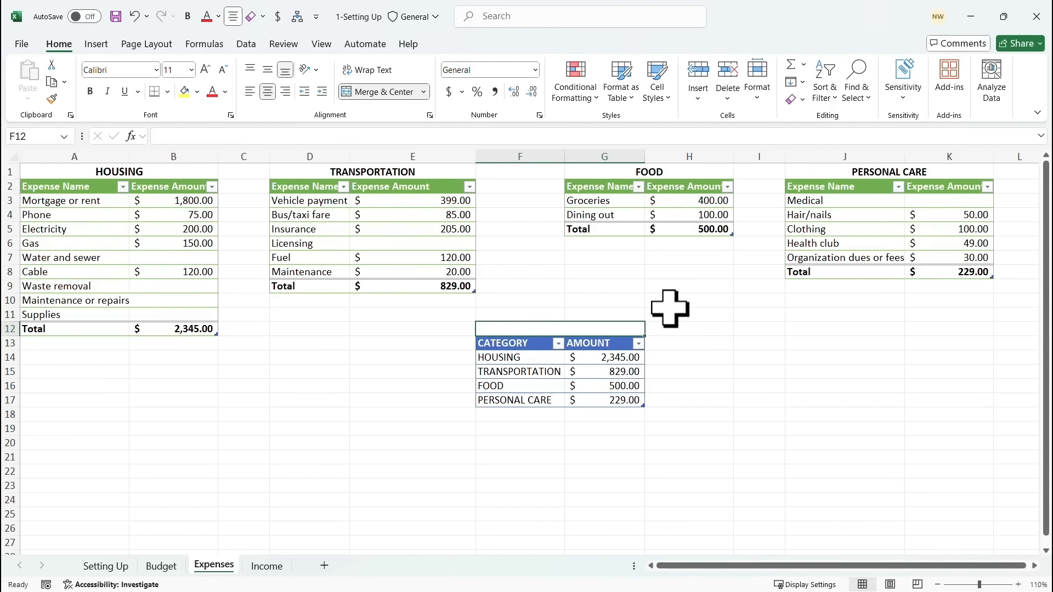
pyautogui.write('b')
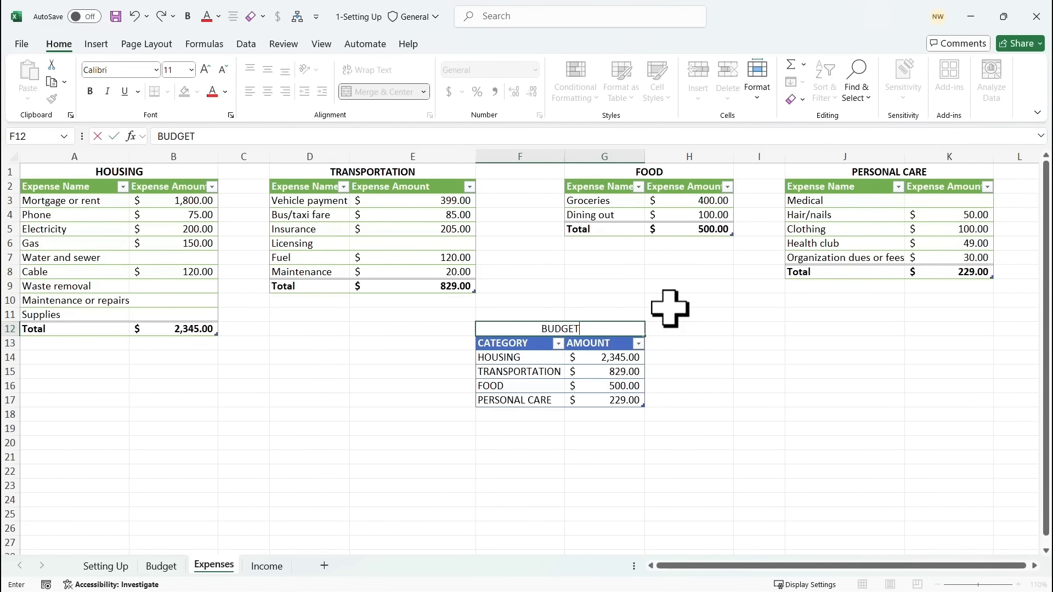
pyautogui.write('UDGET BY CATEGORY')
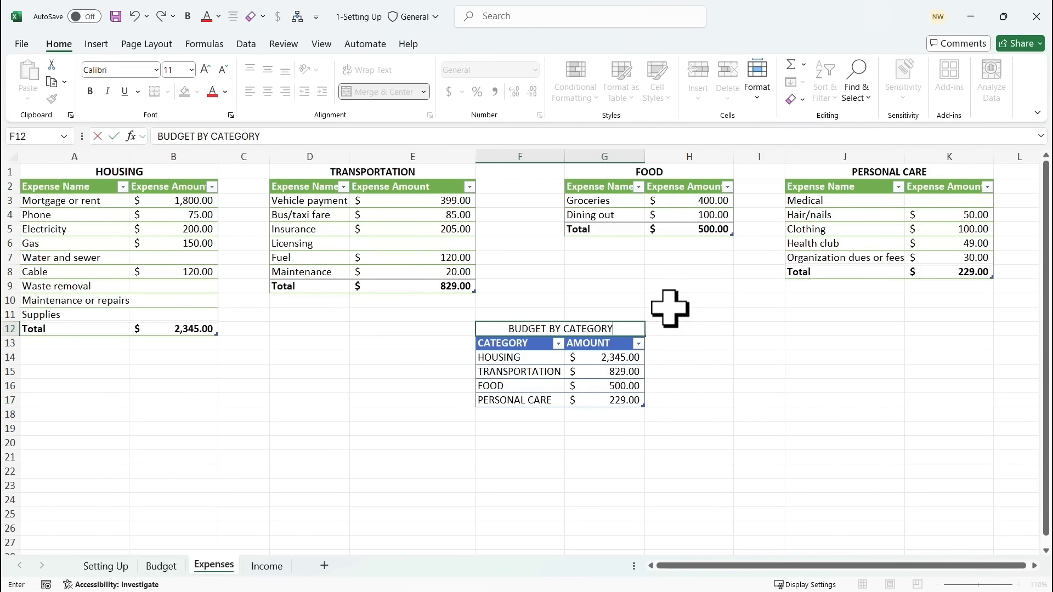
pyautogui.click(603, 372)
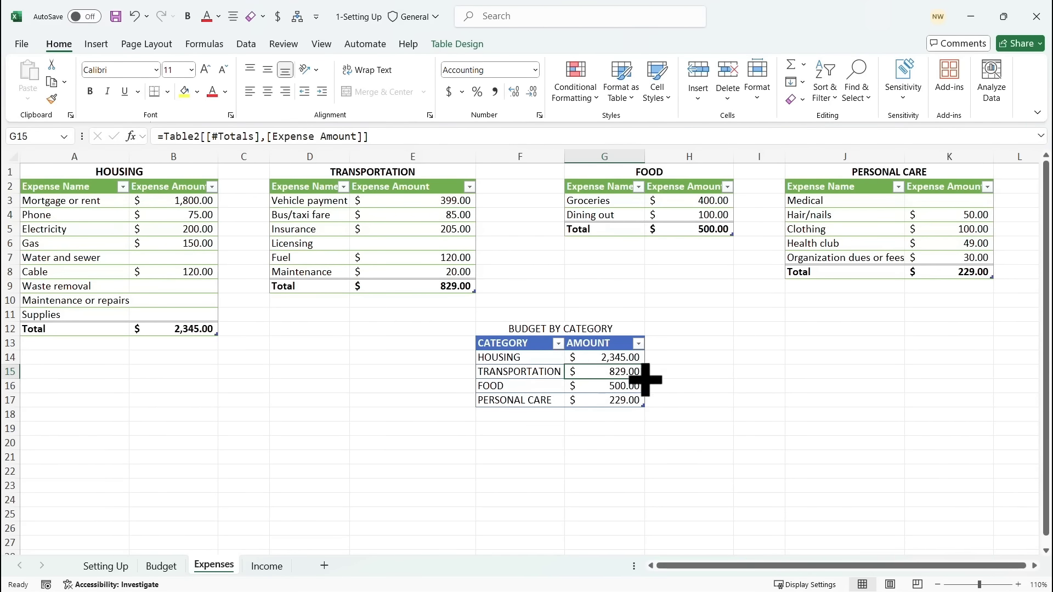
# Add a total row to the Budget by Category table and check the sum formula in G18.
pyautogui.click(548, 372)
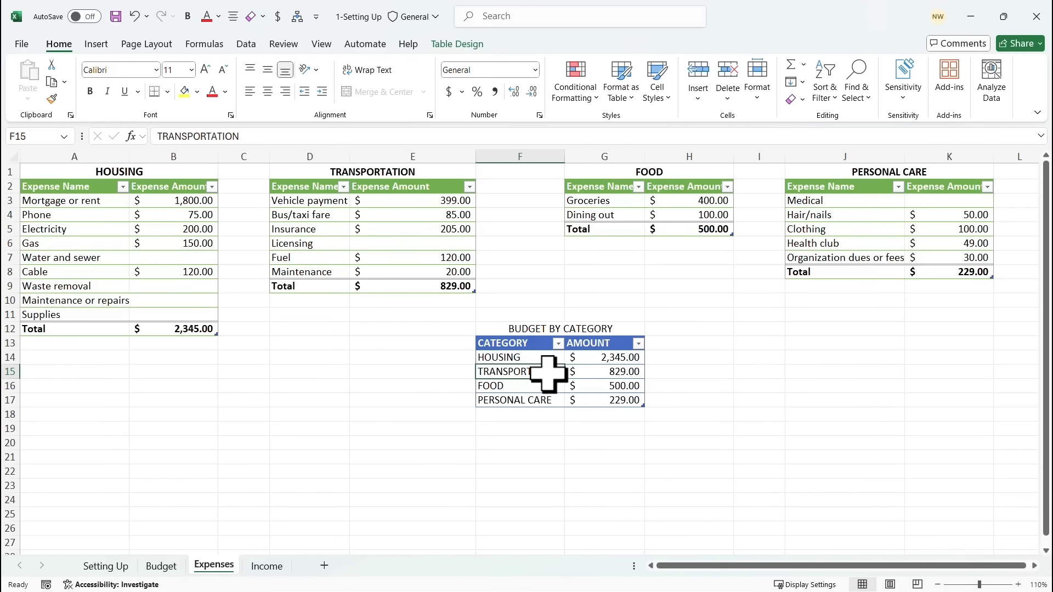
pyautogui.click(465, 48)
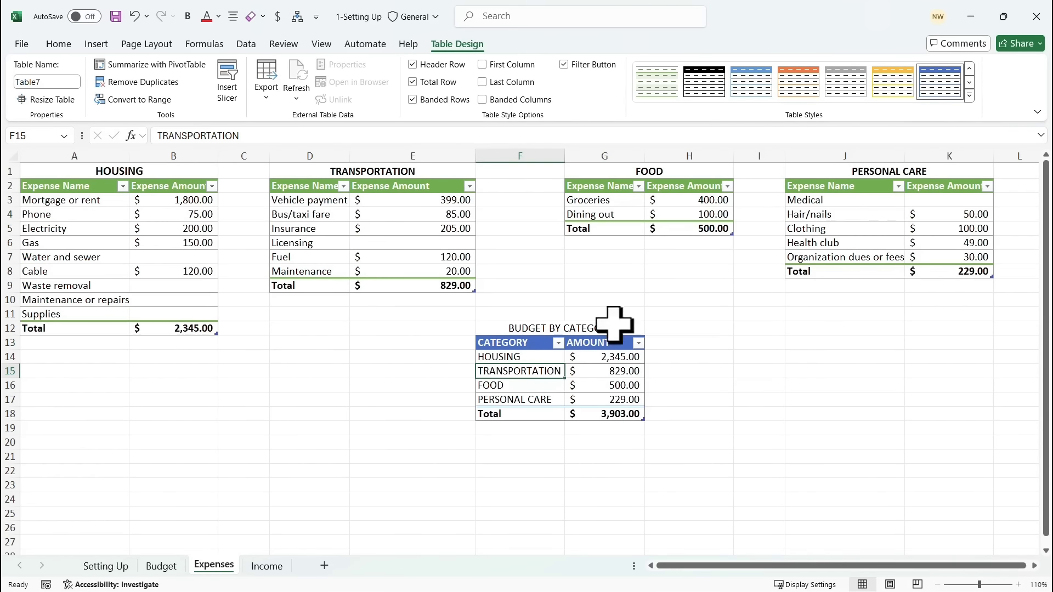
pyautogui.click(620, 415)
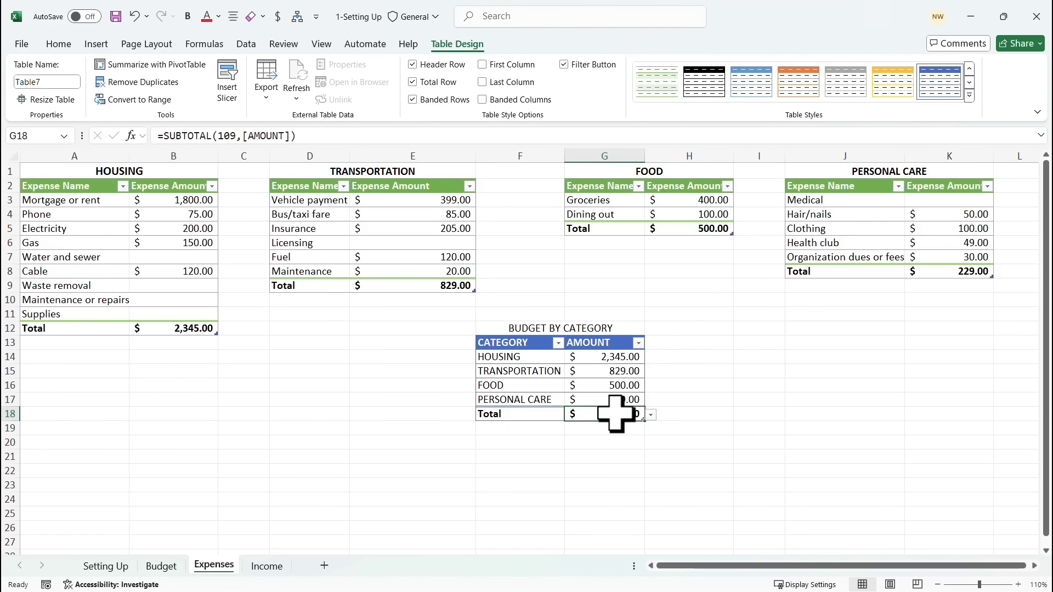
pyautogui.click(532, 376)
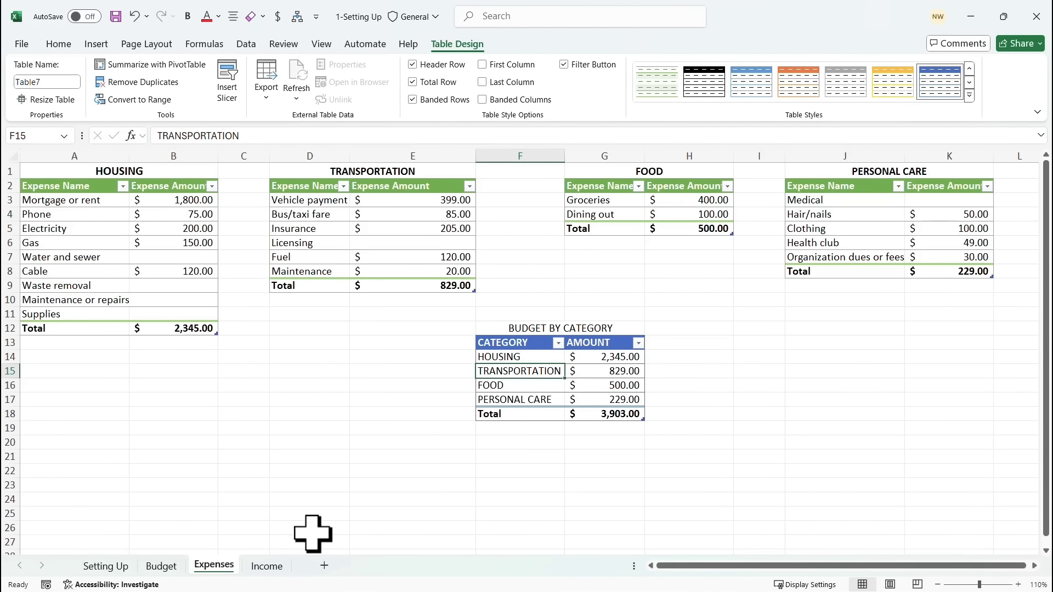
# On the Income sheet, link F10 to the Housing total in B12 of the Expenses sheet and autofit column F.
pyautogui.click(267, 566)
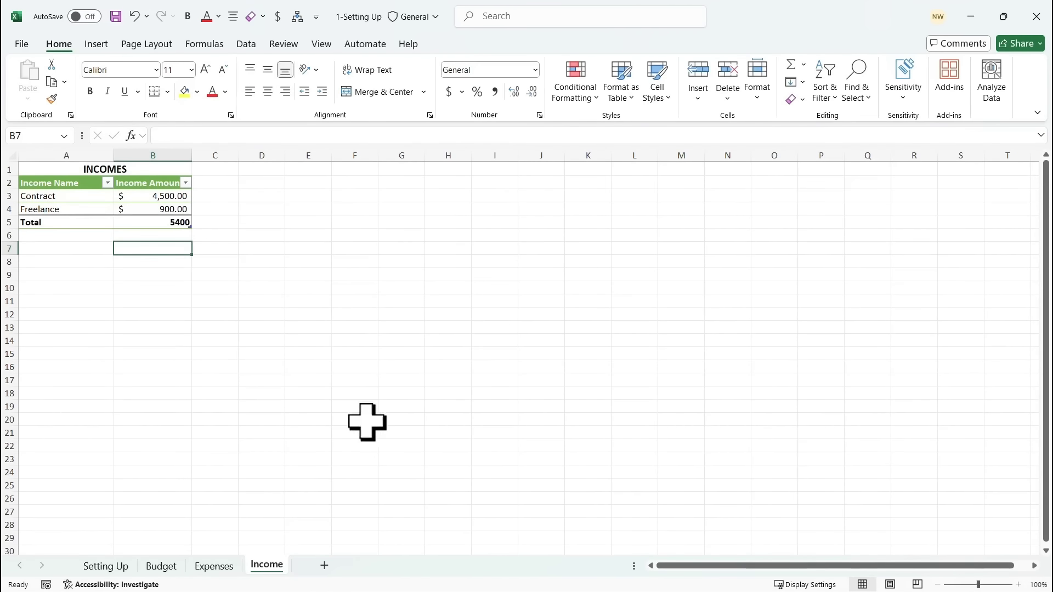
pyautogui.click(350, 292)
pyautogui.write('=')
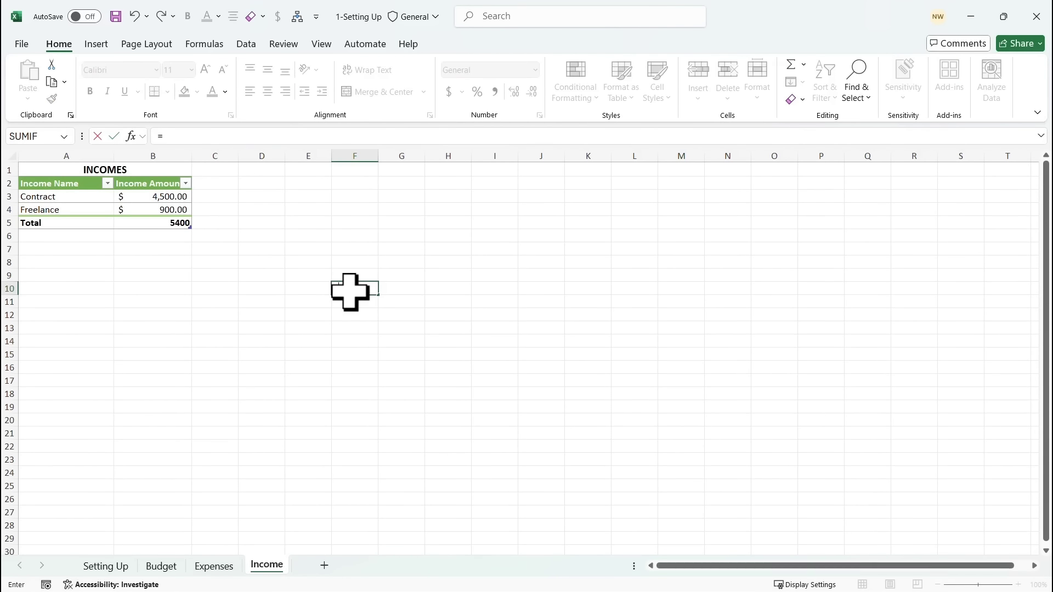
pyautogui.click(214, 567)
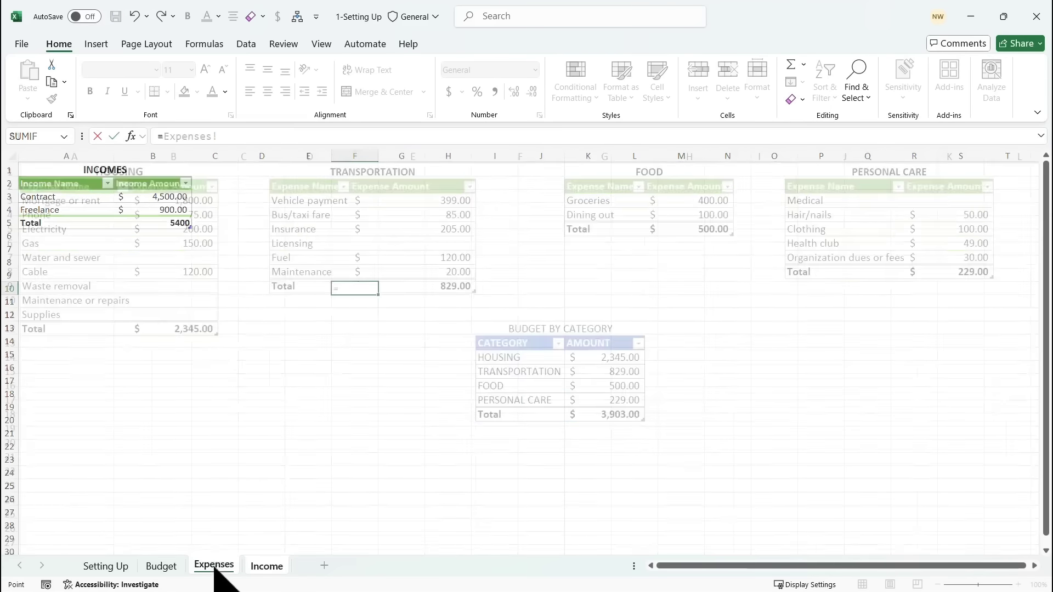
pyautogui.click(180, 331)
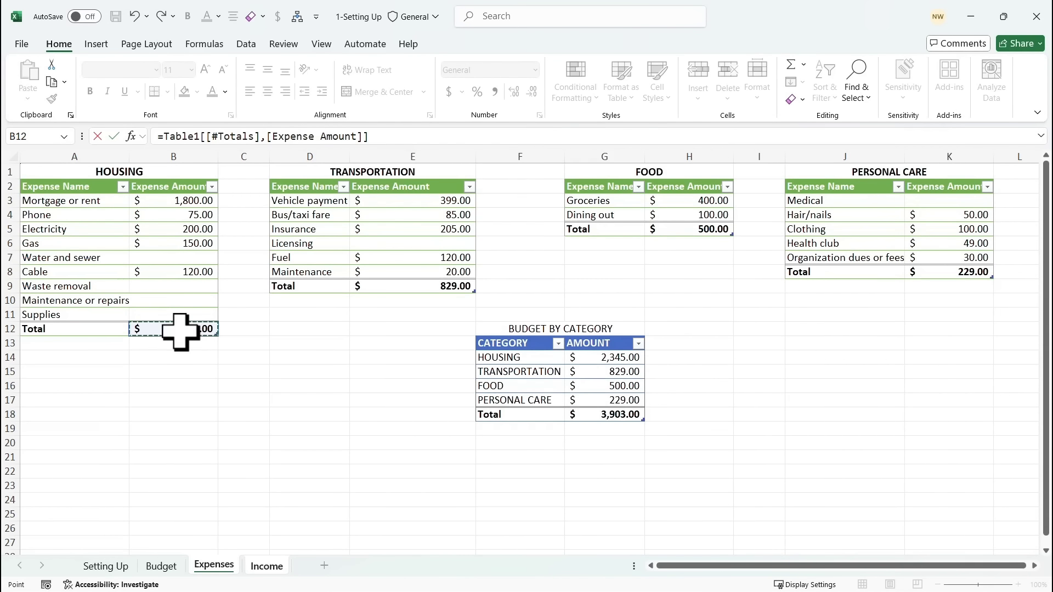
pyautogui.press('Return')
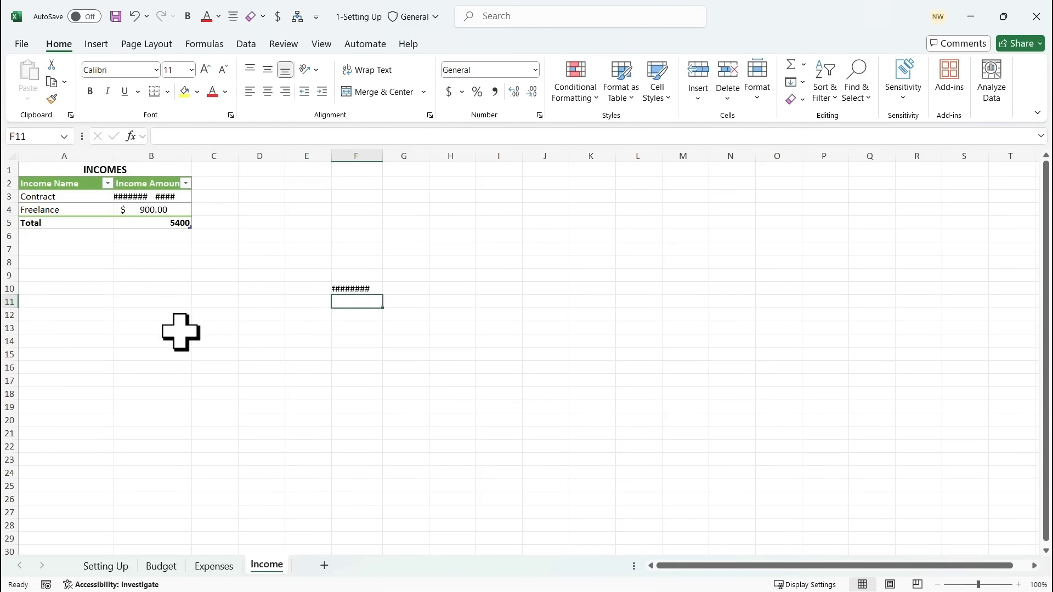
pyautogui.doubleClick(382, 155)
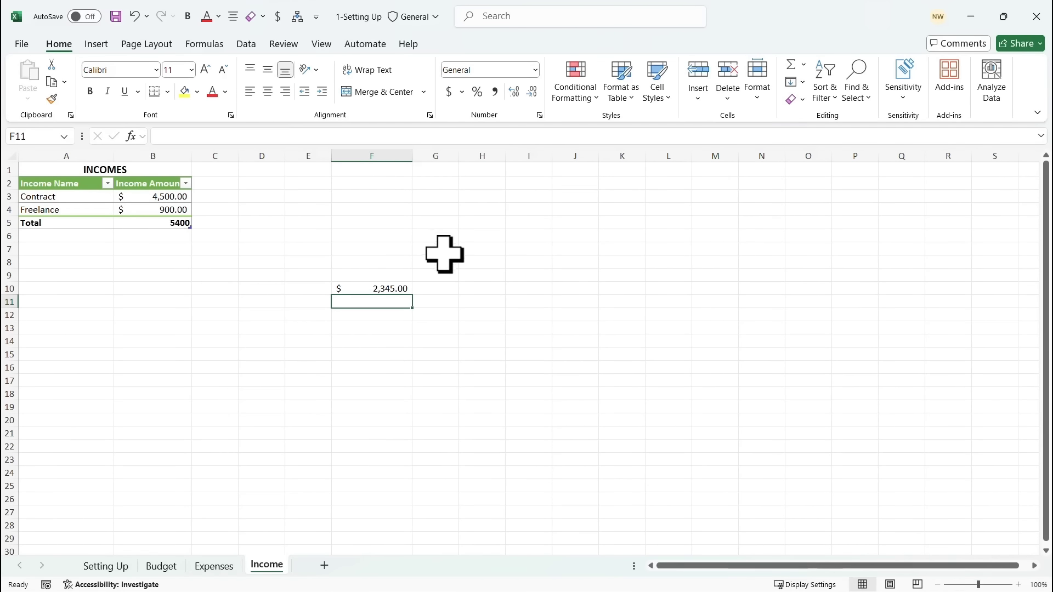
# Review the Budget sheet, then inspect the linked TRANSPORTATION amount in G15 on the Expenses sheet.
pyautogui.click(167, 569)
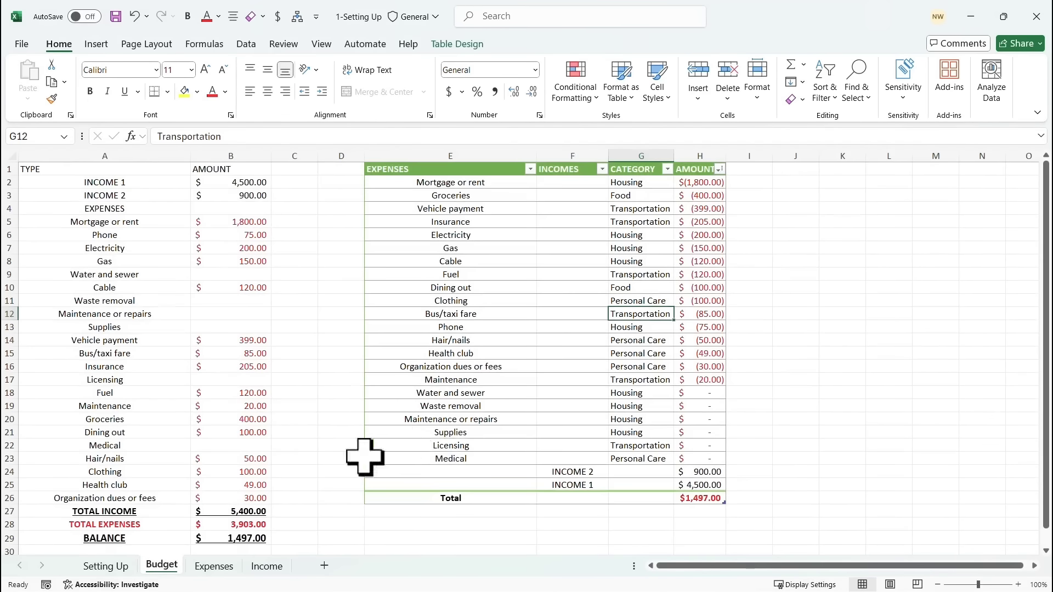
pyautogui.click(215, 567)
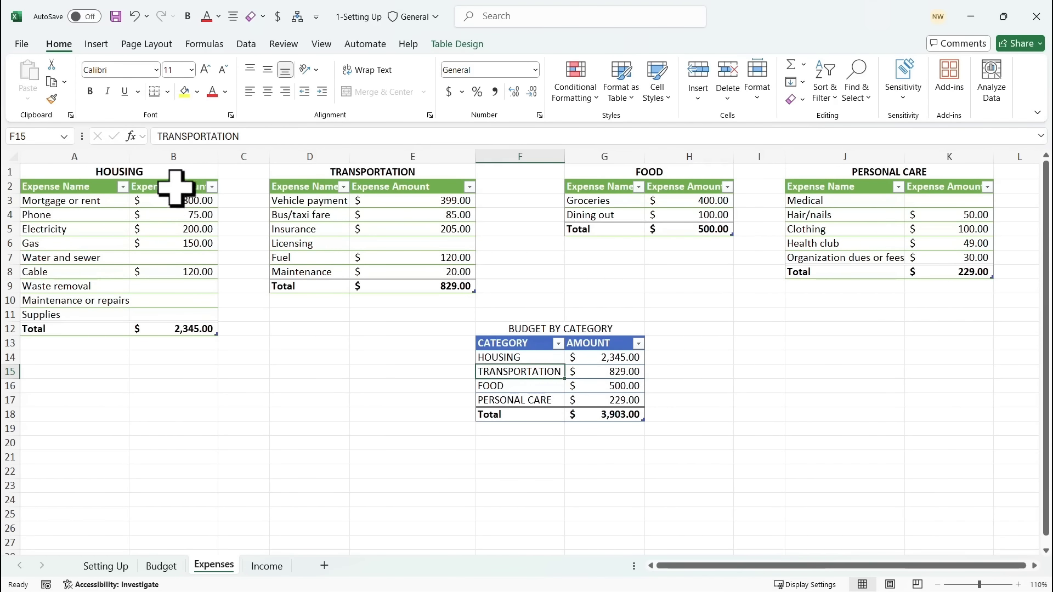
pyautogui.click(595, 373)
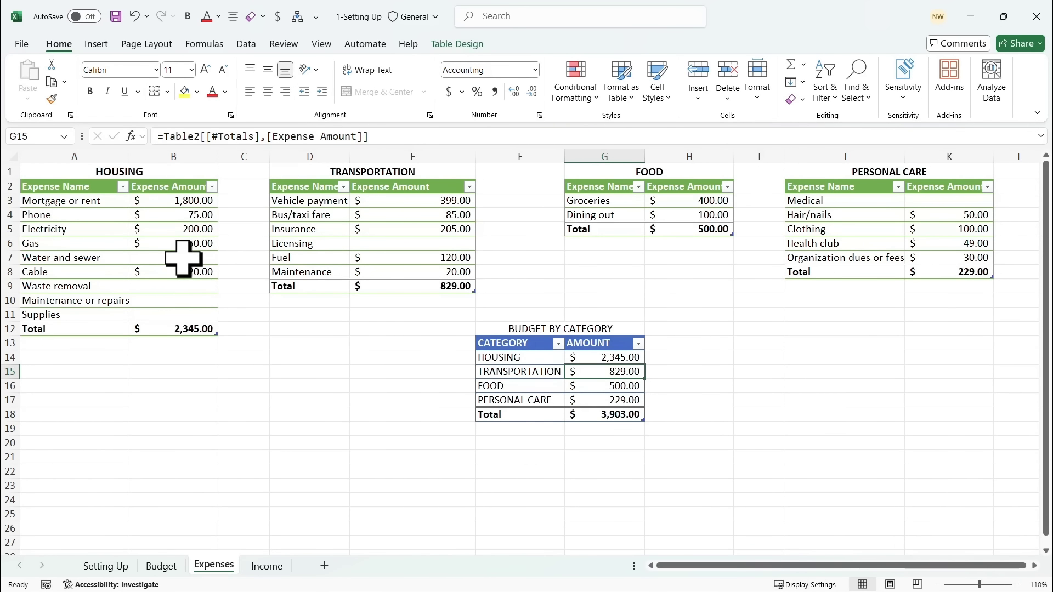
# Set the Supplies amount in the Housing table to 250.
pyautogui.click(174, 315)
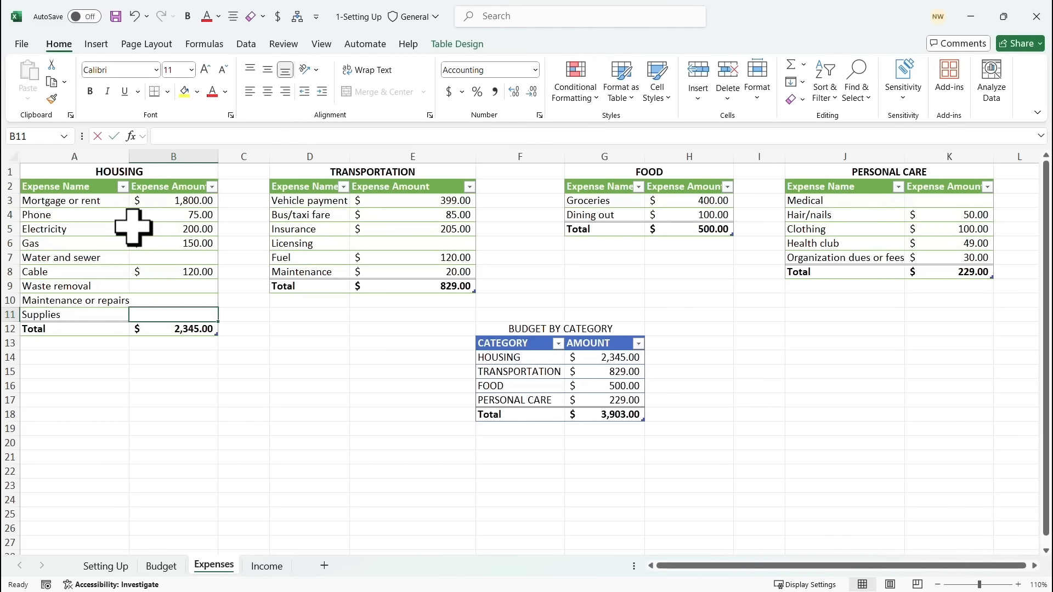
pyautogui.write('250')
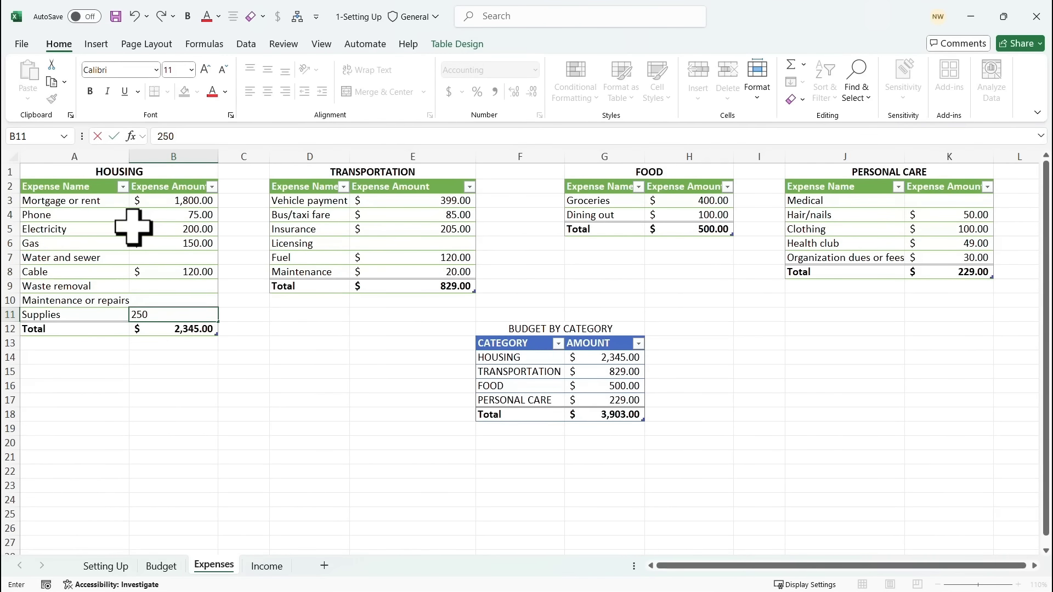
pyautogui.press('Return')
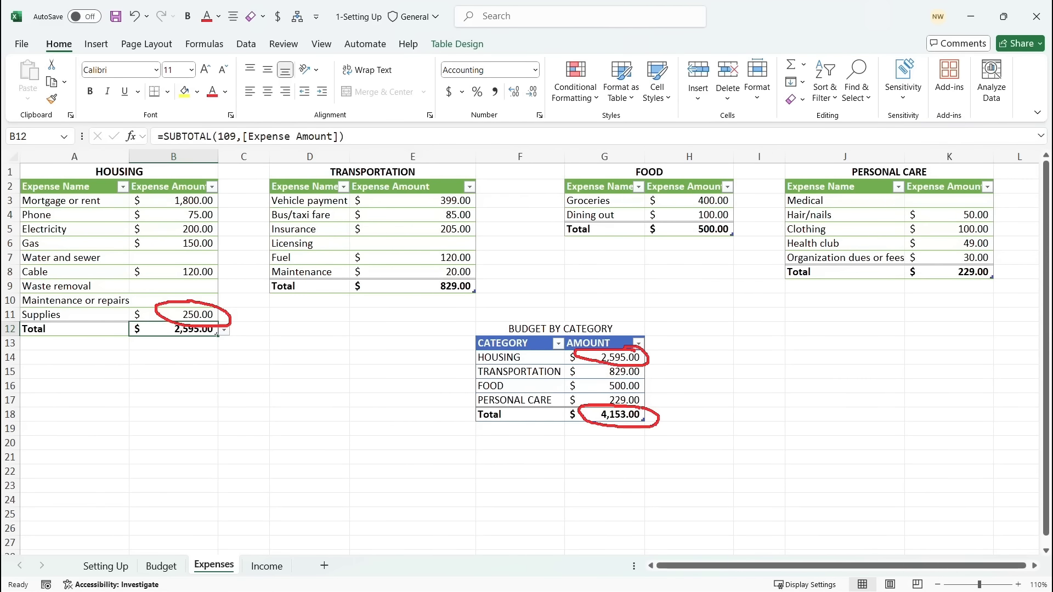
# Set the Supplies amount in the Housing table to 0.
pyautogui.click(186, 314)
pyautogui.write('0')
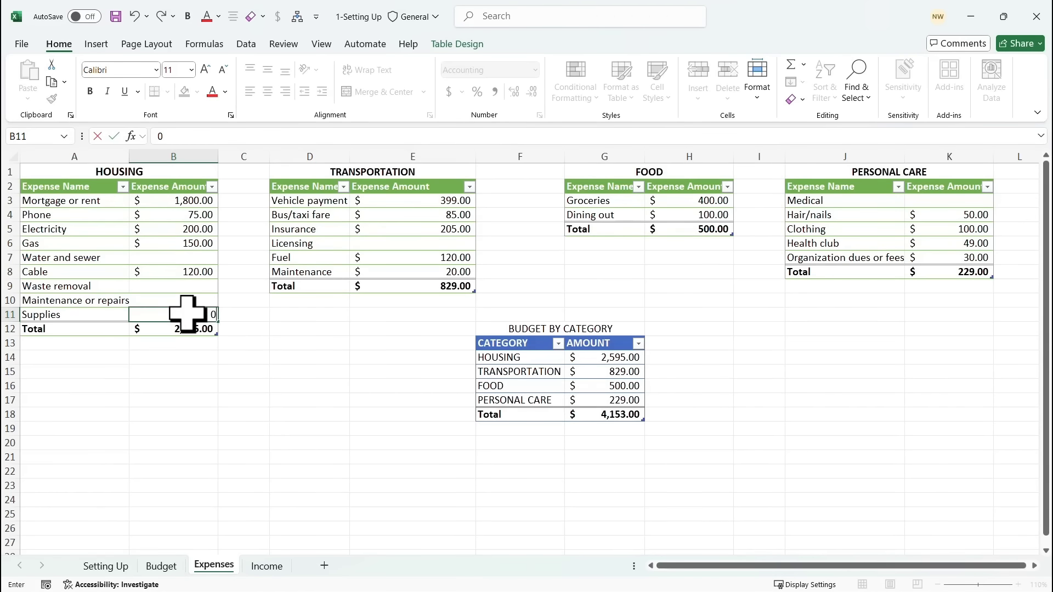
pyautogui.press('Up')
pyautogui.press('Up')
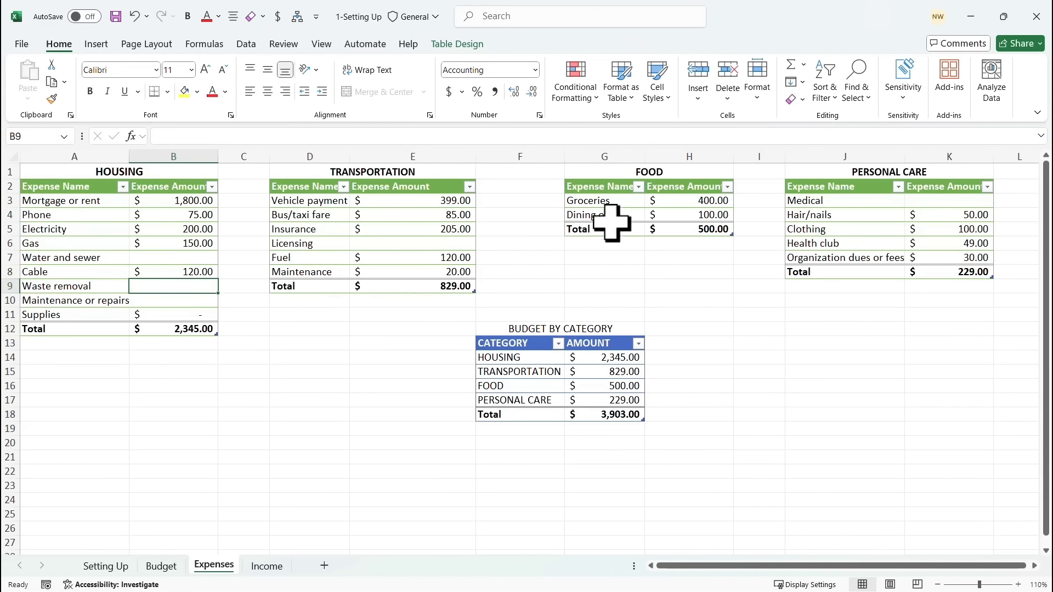
# Try to insert a table row below Dining out in the FOOD table.
pyautogui.moveTo(603, 214); pyautogui.dragTo(682, 215)
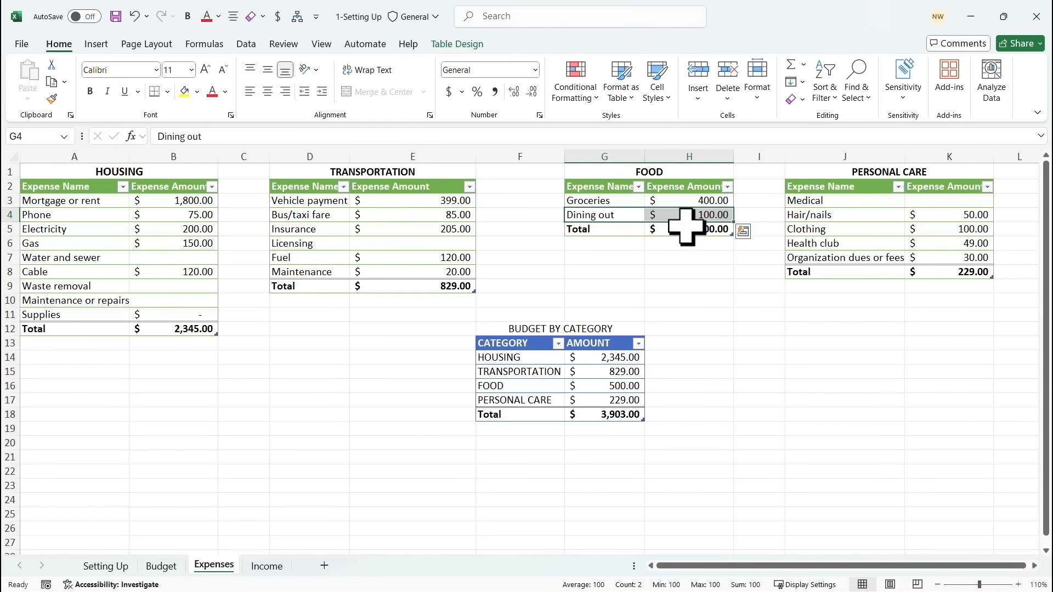
pyautogui.click(671, 254)
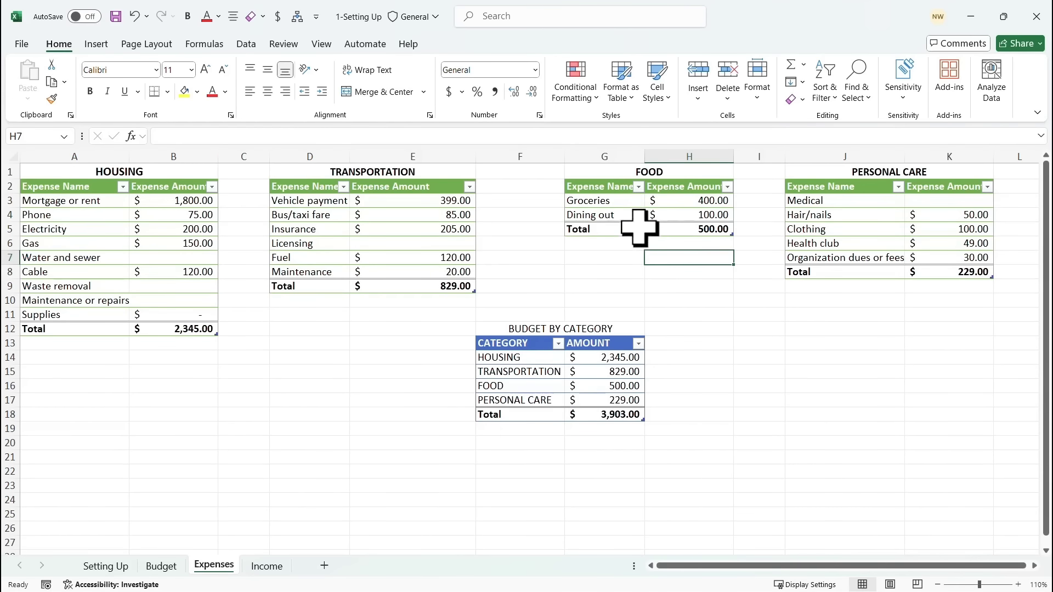
pyautogui.click(609, 214)
pyautogui.rightClick(610, 214)
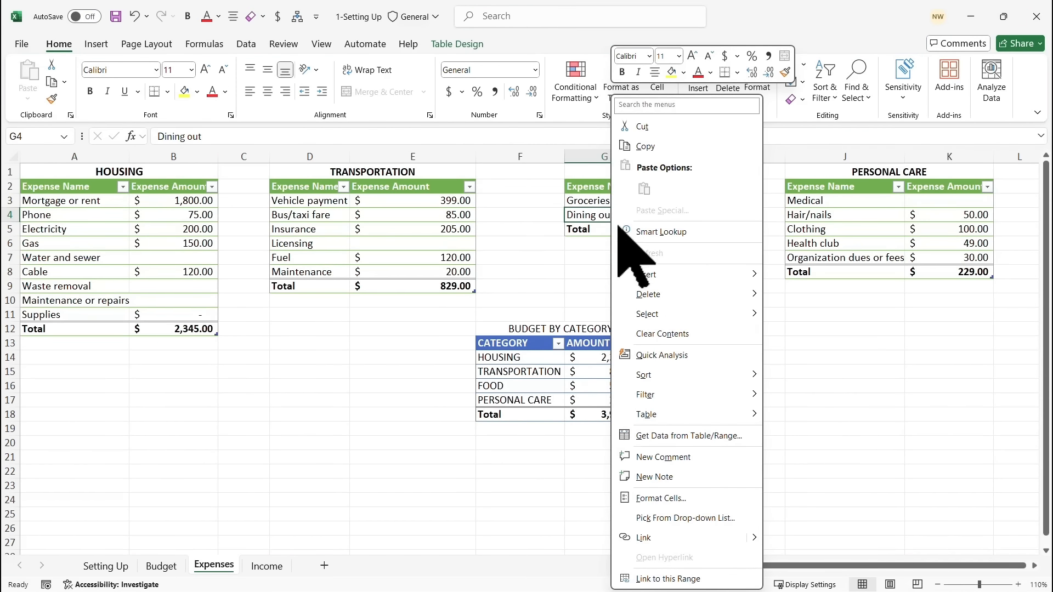
pyautogui.moveTo(665, 272)
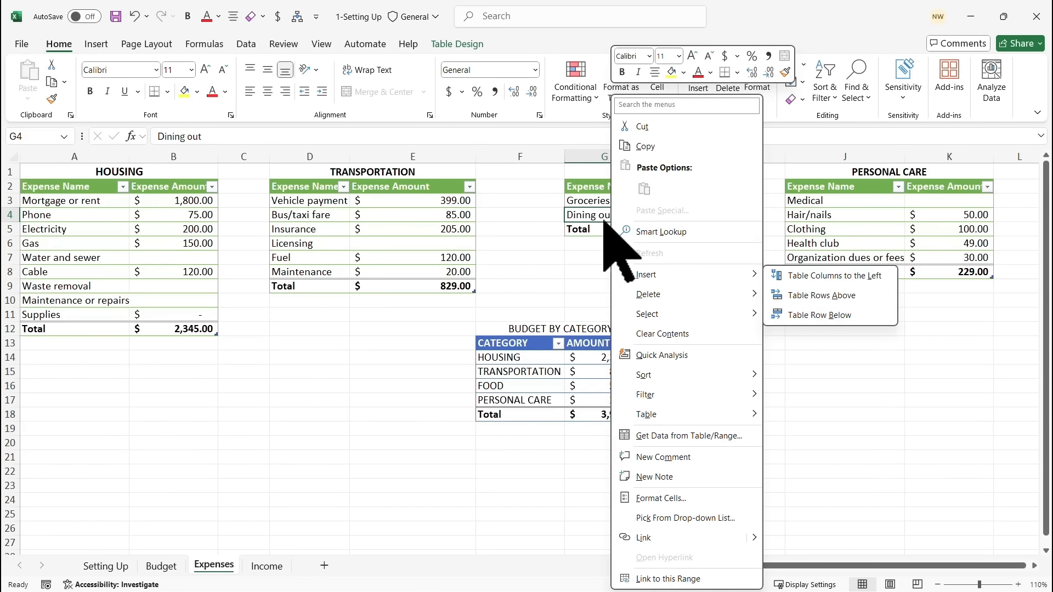
pyautogui.press('Escape')
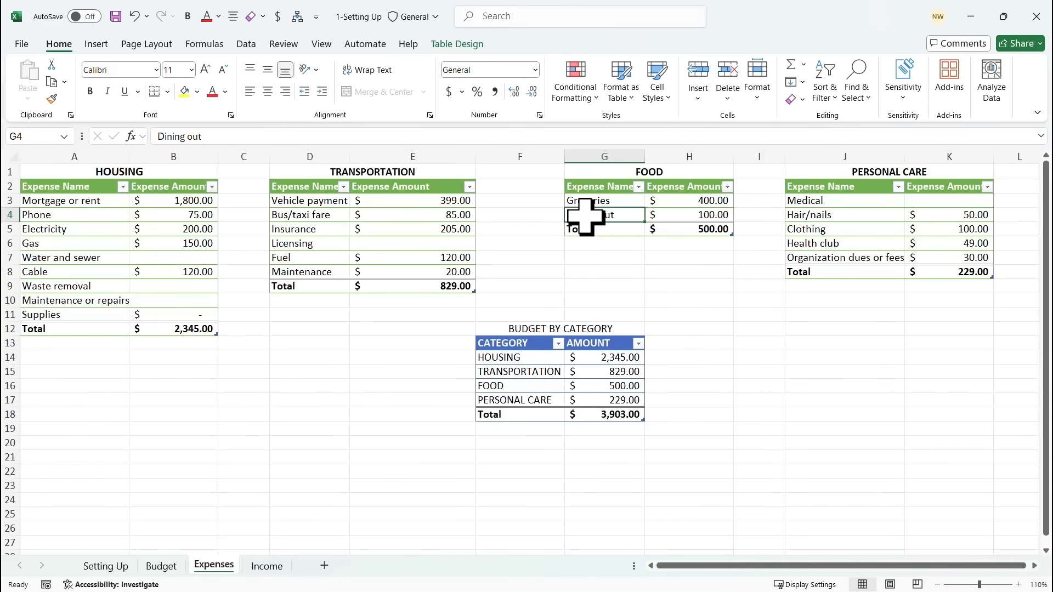
pyautogui.rightClick(586, 216)
pyautogui.moveTo(702, 275)
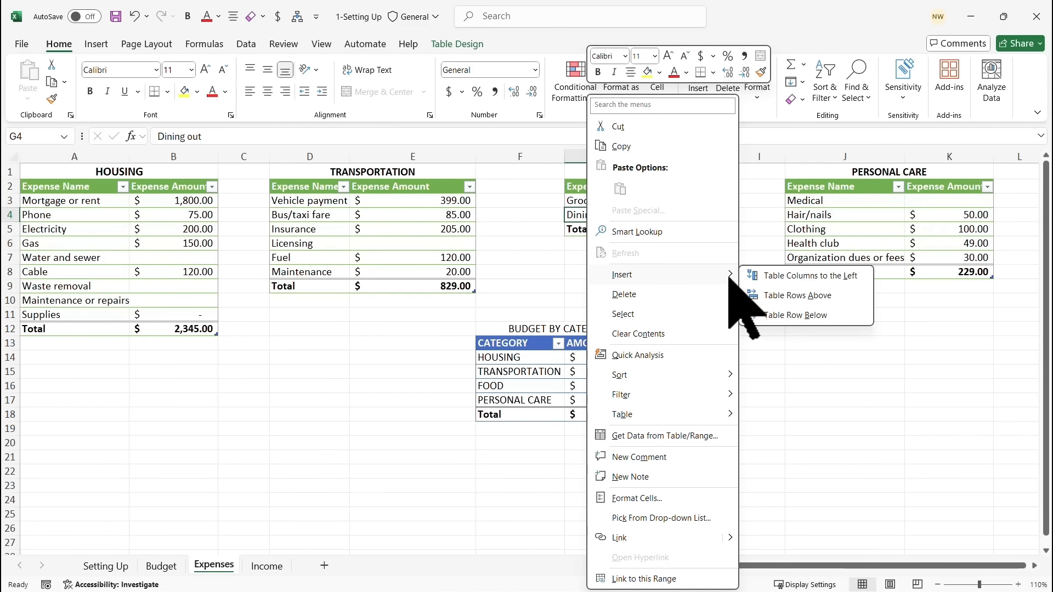
pyautogui.click(794, 316)
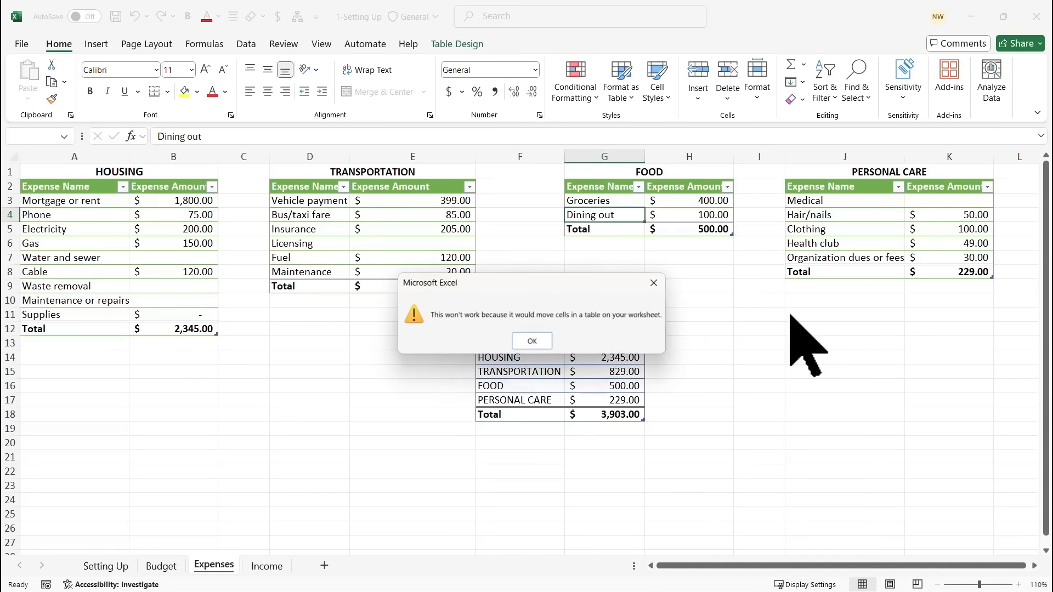
pyautogui.click(532, 342)
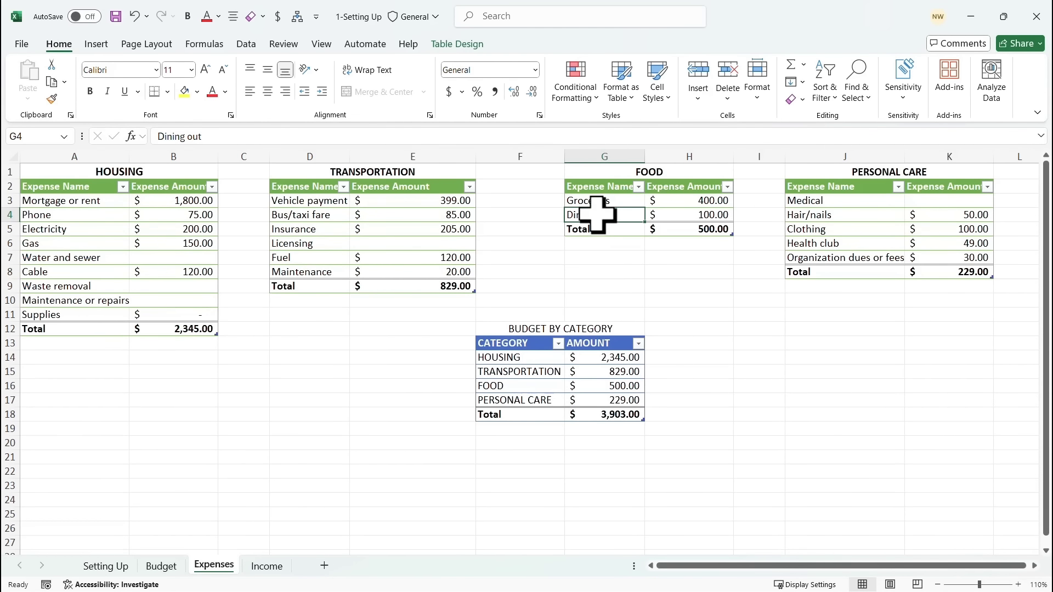
# Retry inserting a table row below with both cells of the FOOD table's Dining out row selected.
pyautogui.moveTo(647, 219); pyautogui.dragTo(677, 216)
pyautogui.rightClick(690, 217)
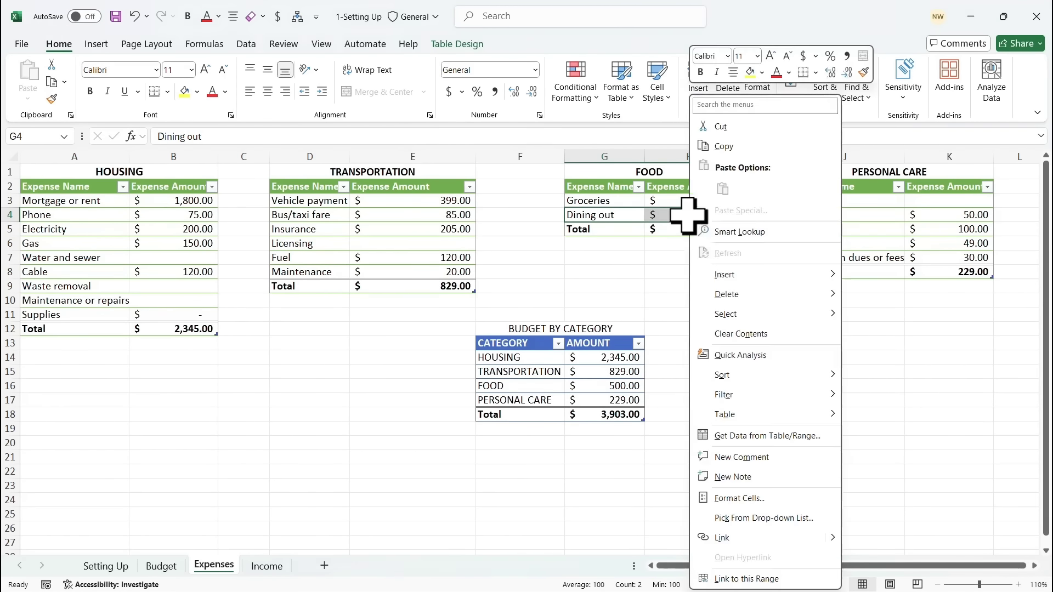
pyautogui.moveTo(803, 272)
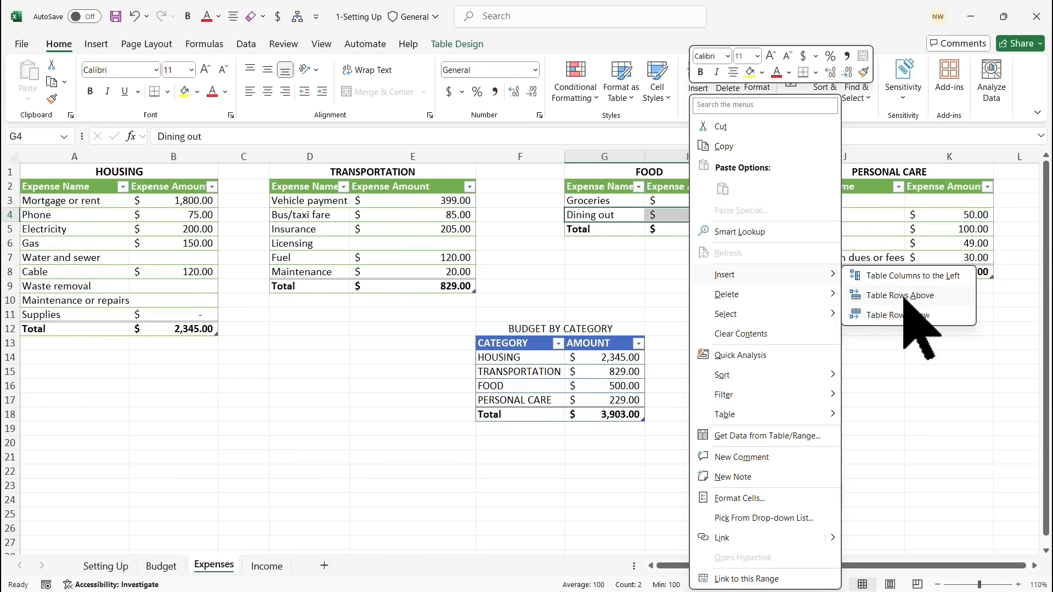
pyautogui.click(900, 315)
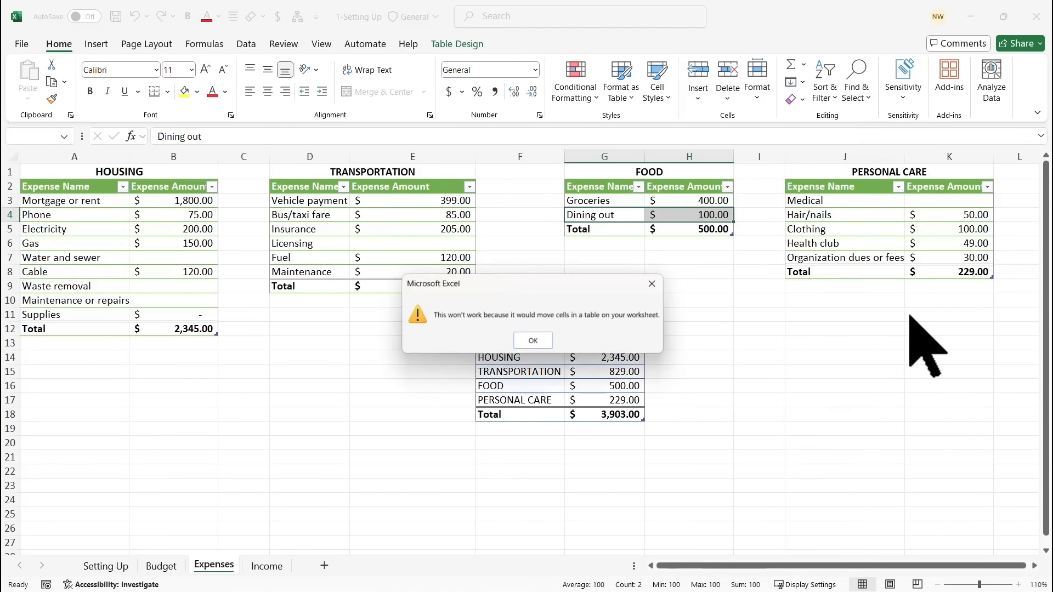
pyautogui.click(531, 341)
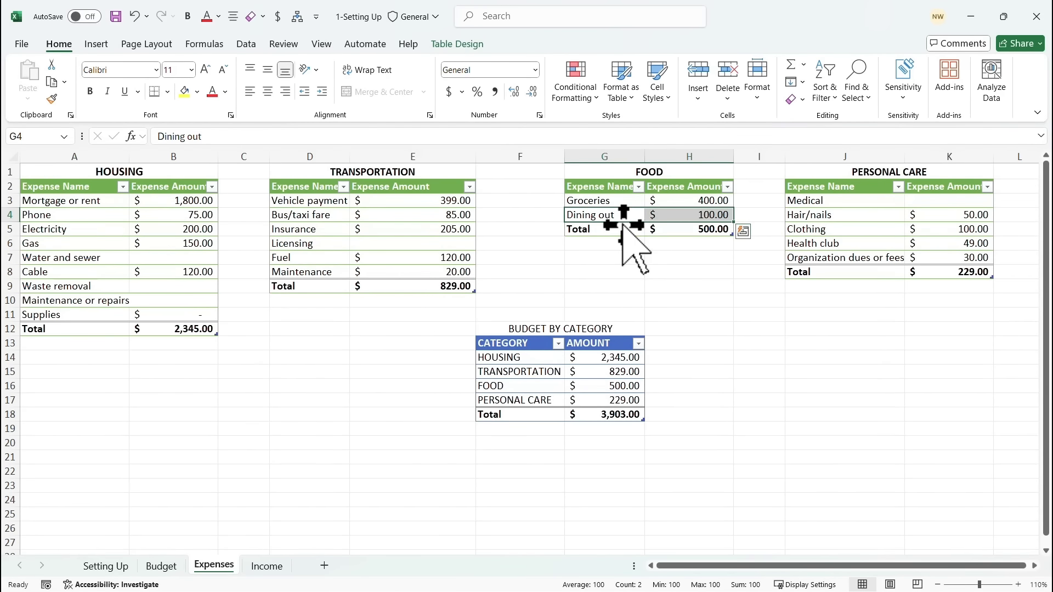
pyautogui.click(602, 228)
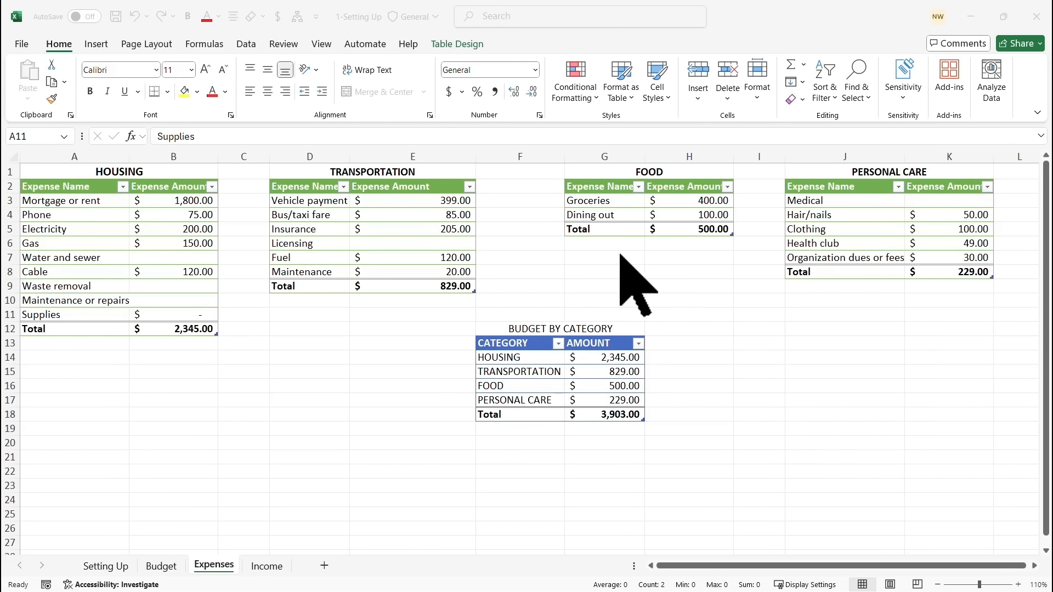
pyautogui.moveTo(631, 256); pyautogui.dragTo(668, 256)
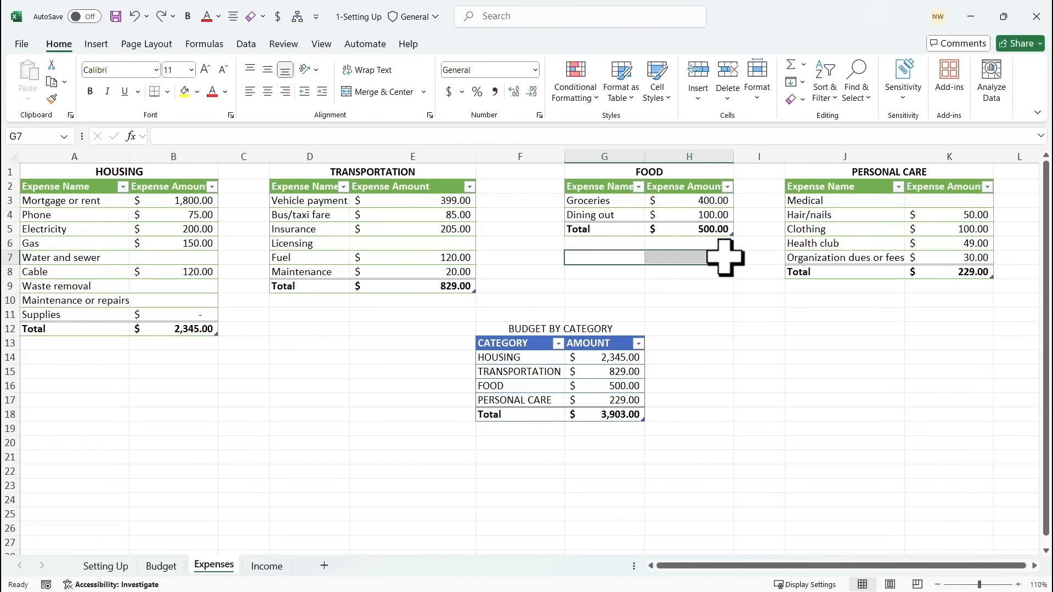
pyautogui.click(746, 324)
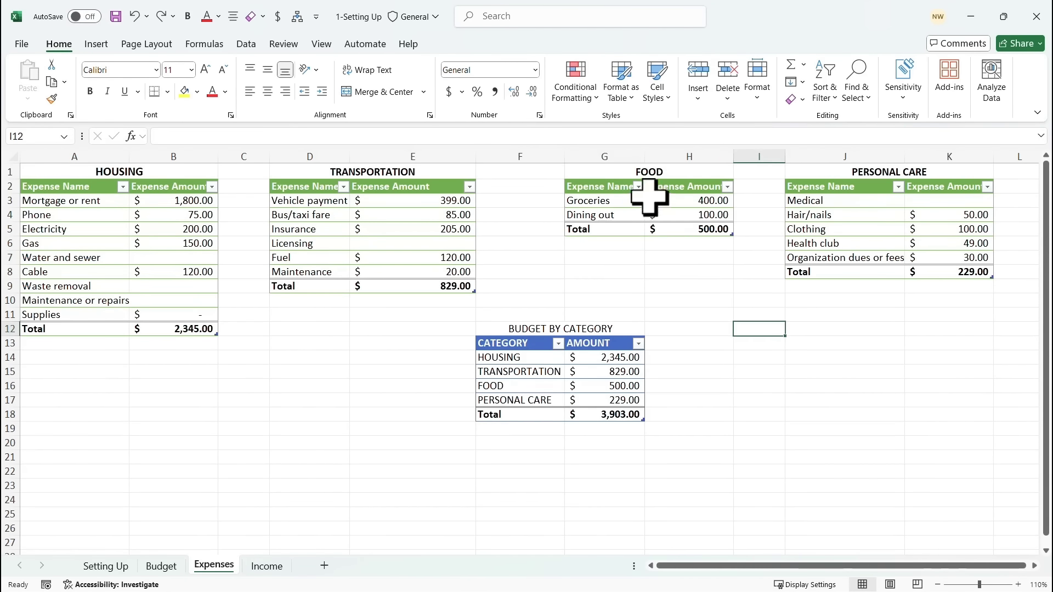
# Move the FOOD table with its title to the empty area starting at A20, below the HOUSING table.
pyautogui.click(608, 172)
pyautogui.moveTo(608, 178); pyautogui.dragTo(670, 223)
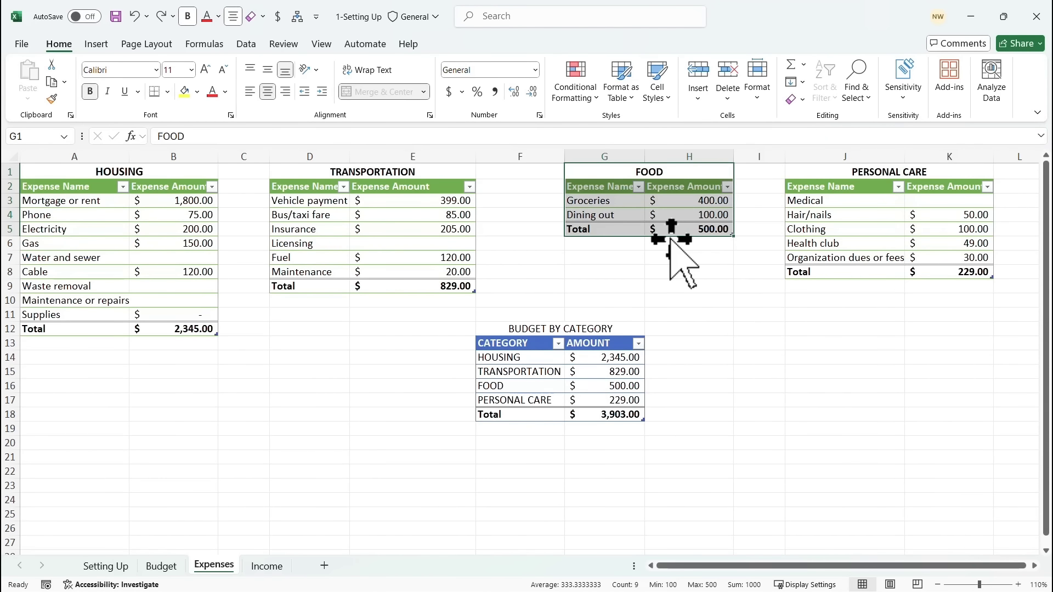
pyautogui.moveTo(670, 239); pyautogui.dragTo(169, 486)
# Insert a table row below Dining out in the relocated FOOD table.
pyautogui.moveTo(94, 487); pyautogui.dragTo(160, 486)
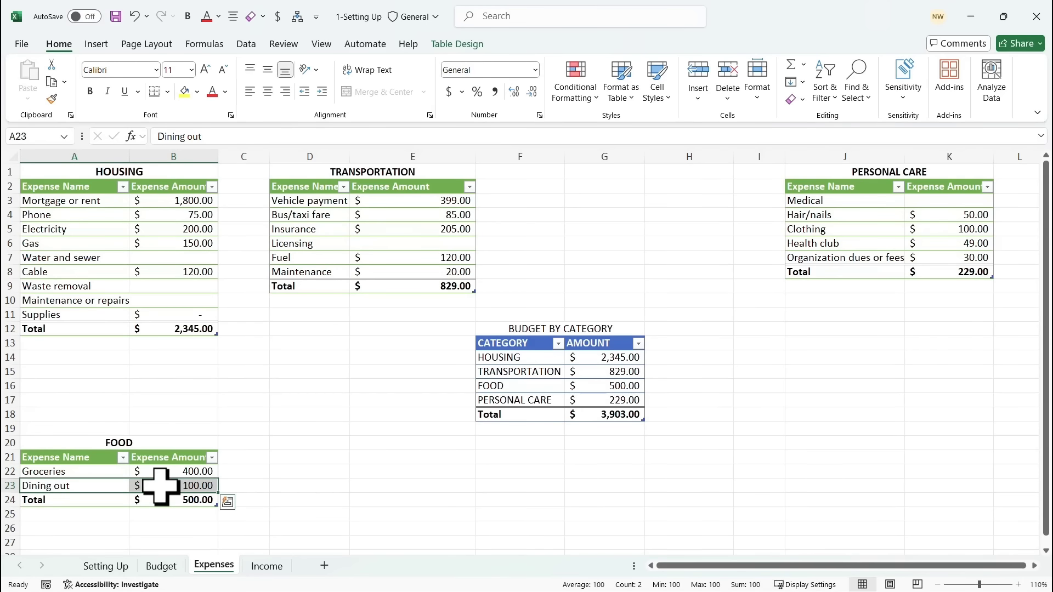
pyautogui.rightClick(163, 485)
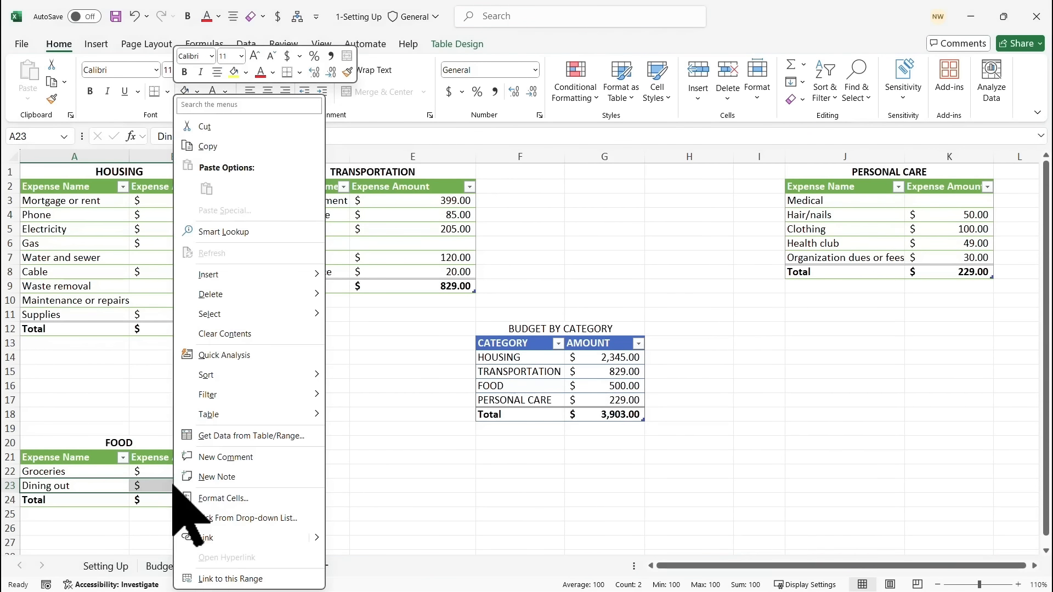
pyautogui.moveTo(282, 273)
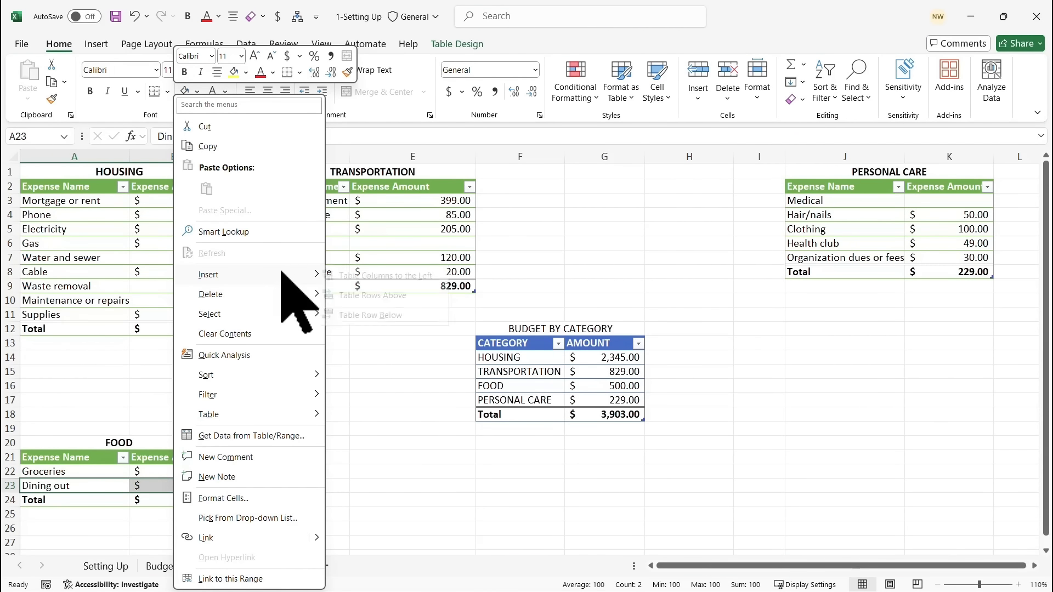
pyautogui.click(387, 315)
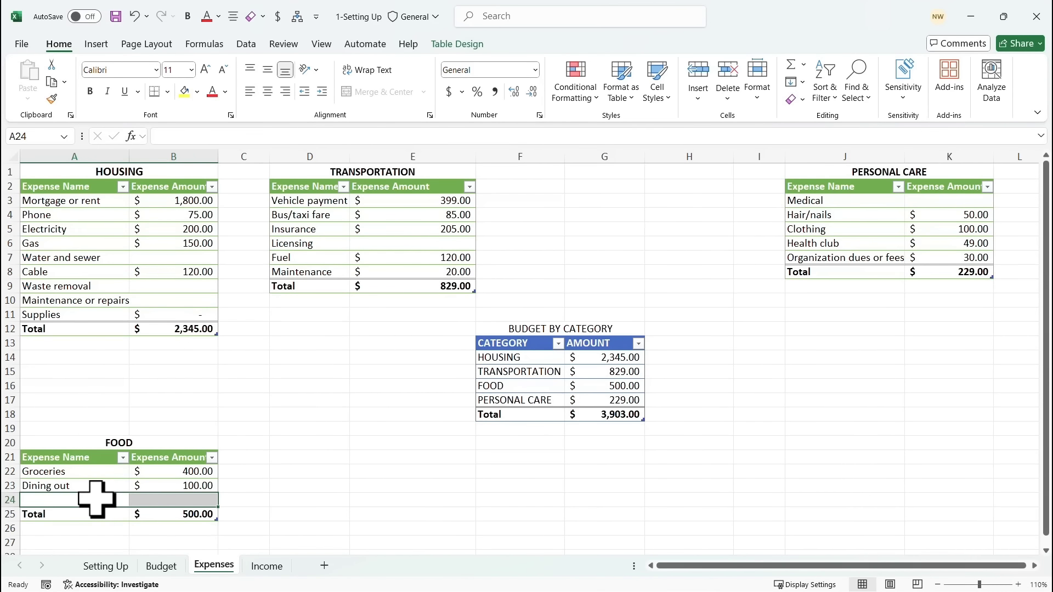
# Fill the new FOOD row with the expense Team night out and an amount of 150.
pyautogui.click(95, 499)
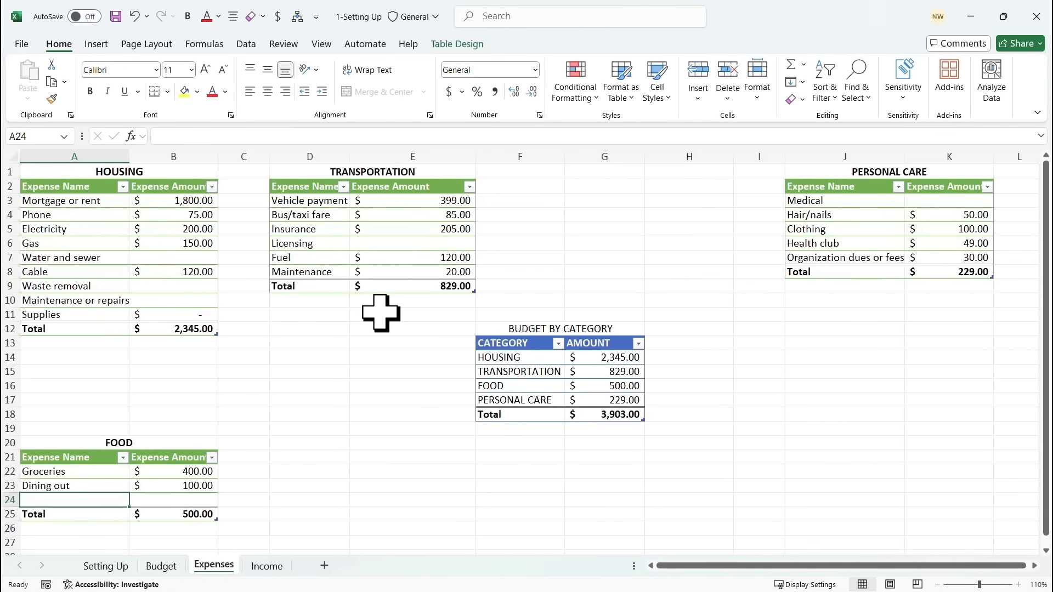
pyautogui.write('Team night out')
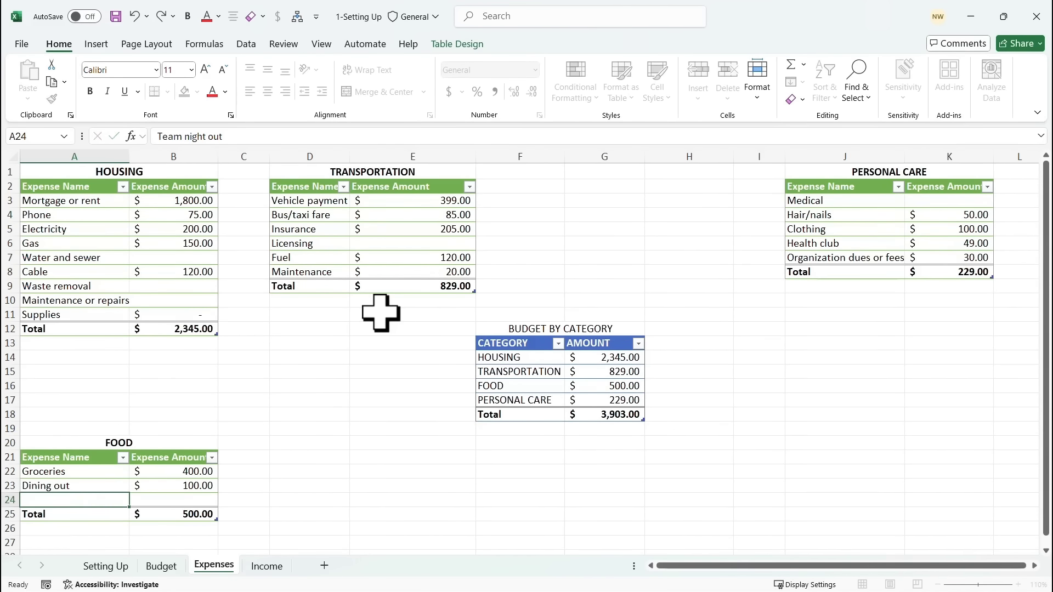
pyautogui.press('Tab')
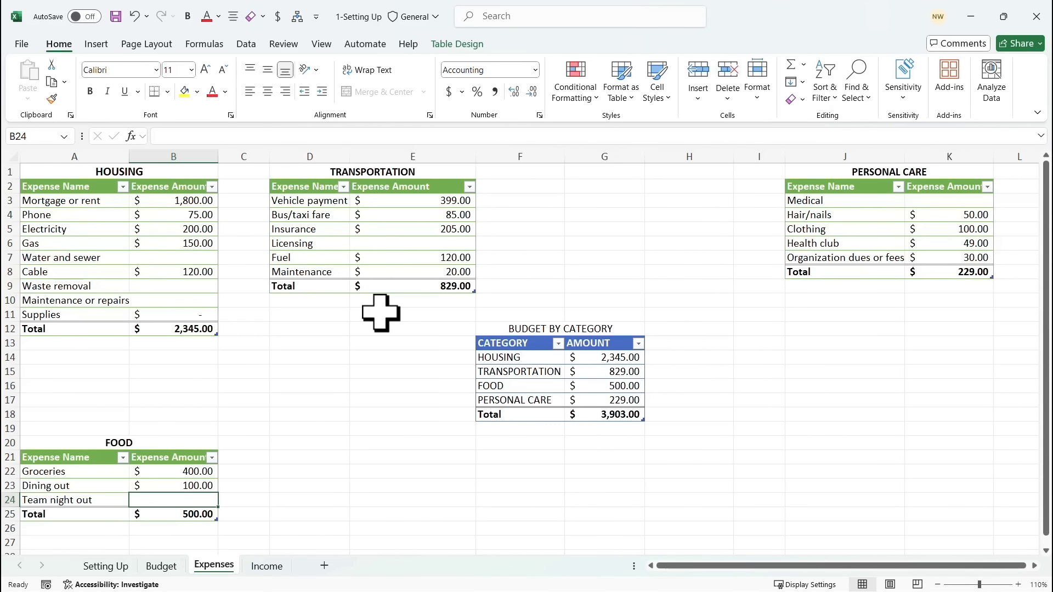
pyautogui.write('150')
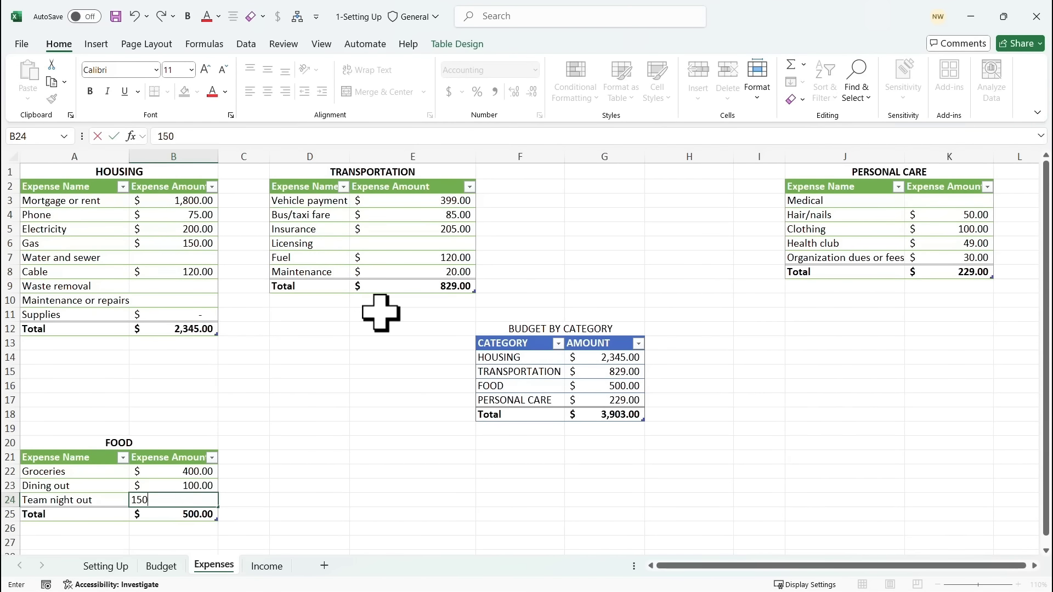
pyautogui.press('Return')
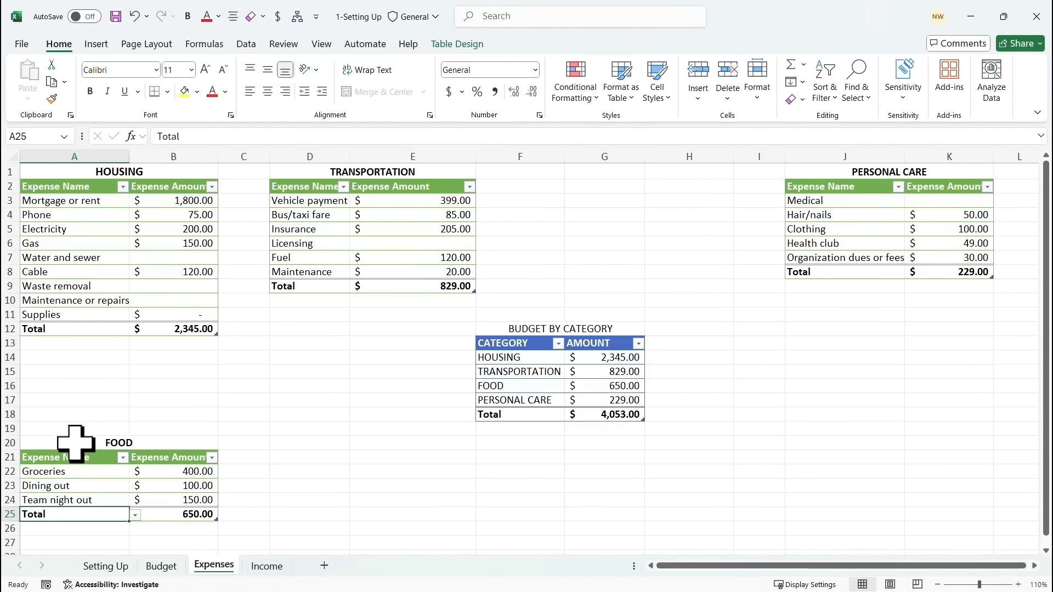
# Check the extended FOOD table against the linked FOOD amount in G16 of the category summary.
pyautogui.click(113, 445)
pyautogui.moveTo(113, 446); pyautogui.dragTo(184, 513)
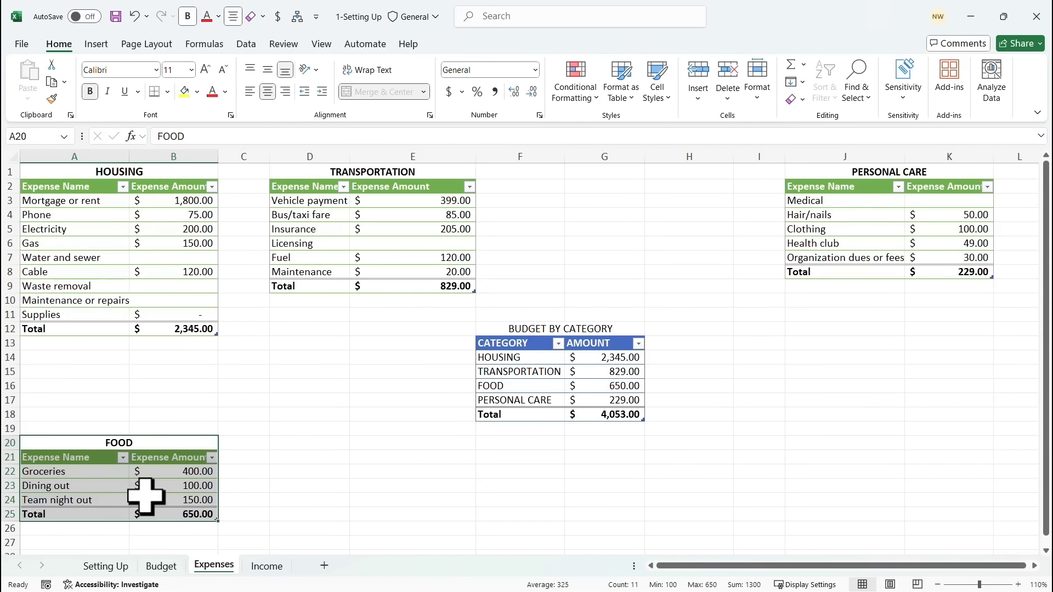
pyautogui.click(620, 385)
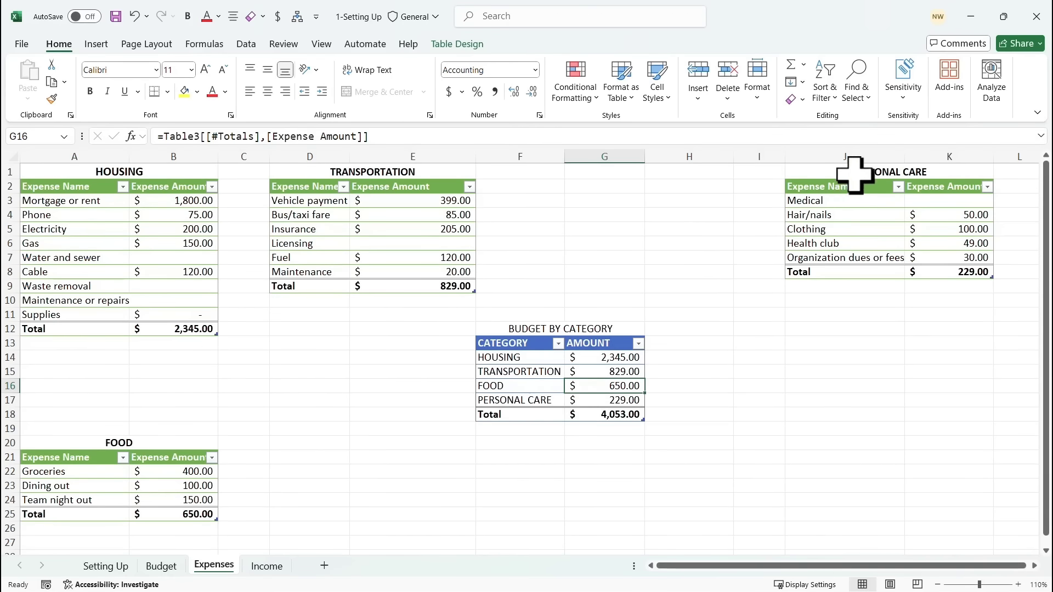
# Move the PERSONAL CARE table to start at D14 and the BUDGET BY CATEGORY table to start at G1, titles included.
pyautogui.moveTo(844, 174); pyautogui.dragTo(320, 457)
pyautogui.moveTo(557, 328); pyautogui.dragTo(585, 414)
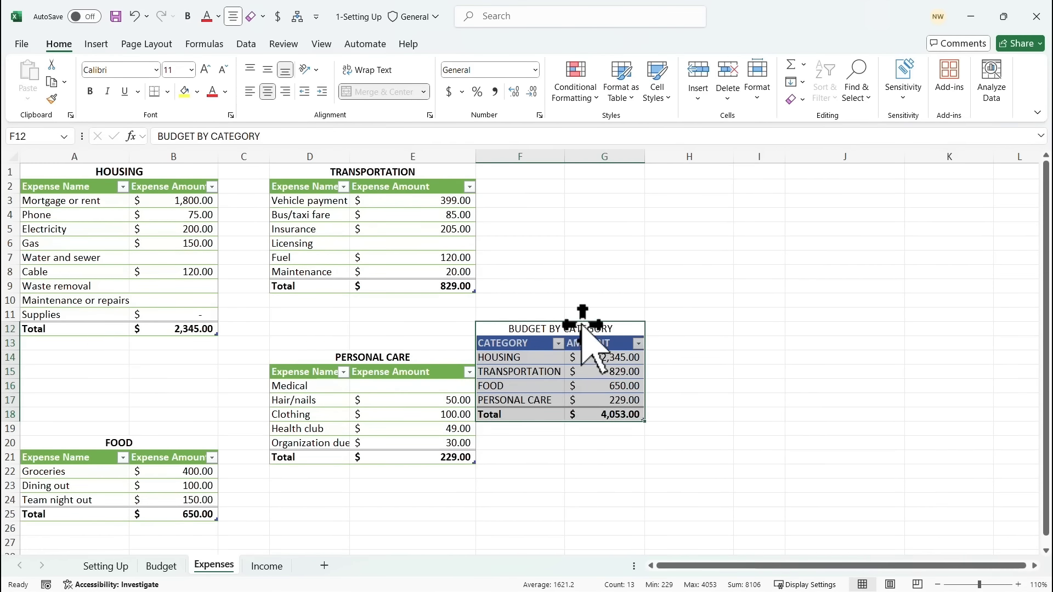
pyautogui.moveTo(626, 322); pyautogui.dragTo(675, 173)
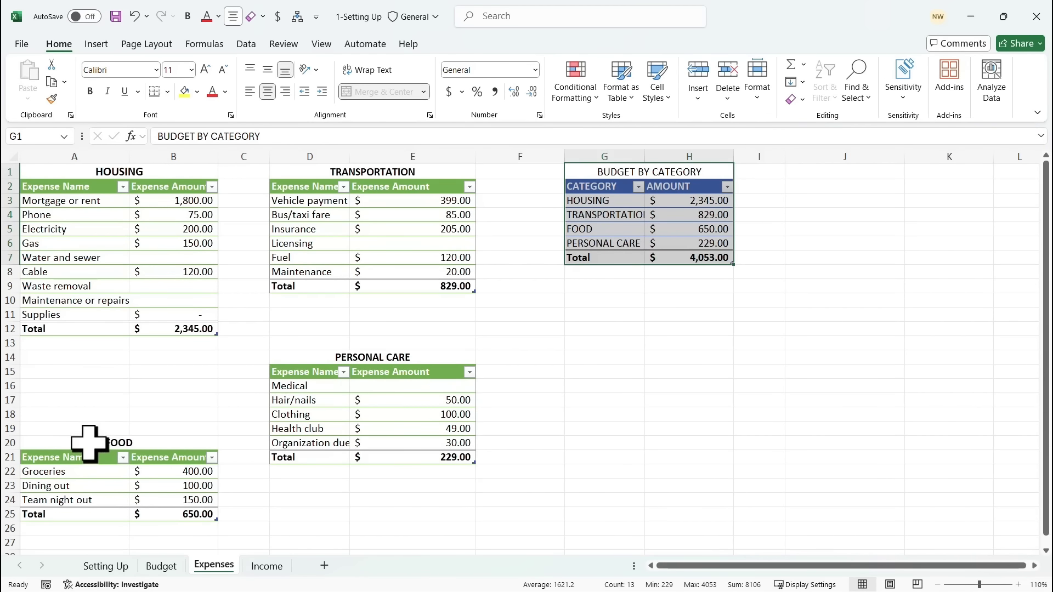
# Move the FOOD table with its title up to start at A14, level with the PERSONAL CARE table.
pyautogui.moveTo(87, 439); pyautogui.dragTo(152, 510)
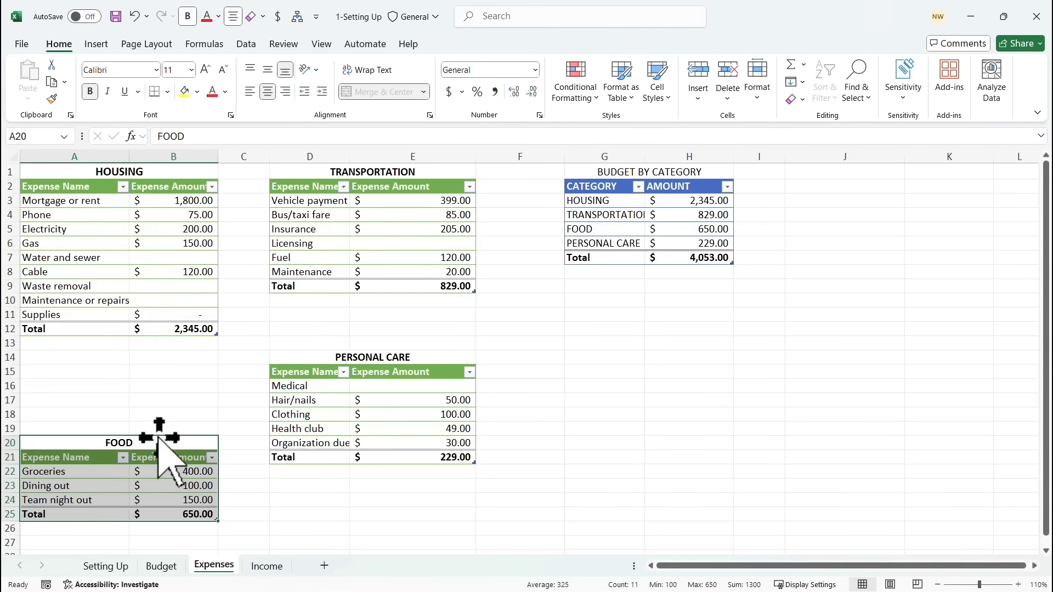
pyautogui.moveTo(158, 438); pyautogui.dragTo(168, 362)
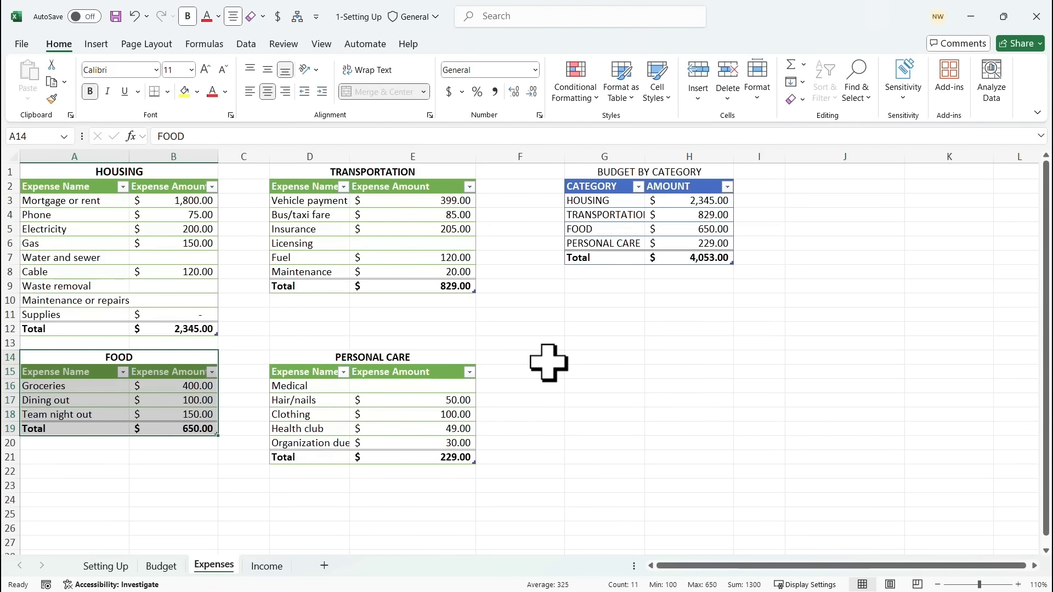
# Autofit column G so the category names in the BUDGET BY CATEGORY table fit.
pyautogui.click(655, 215)
pyautogui.click(631, 170)
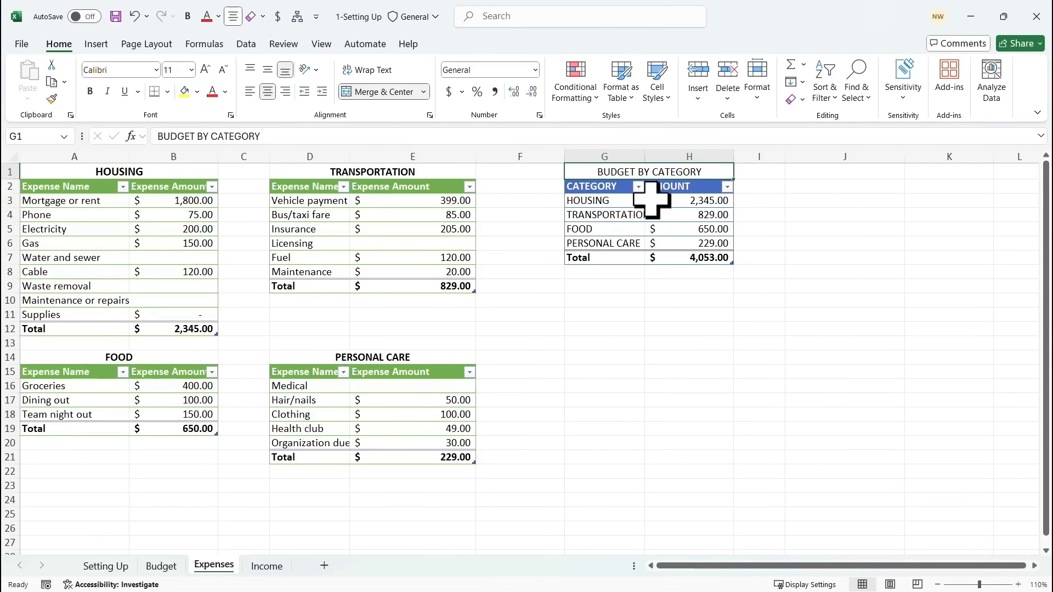
pyautogui.click(645, 154)
pyautogui.doubleClick(646, 155)
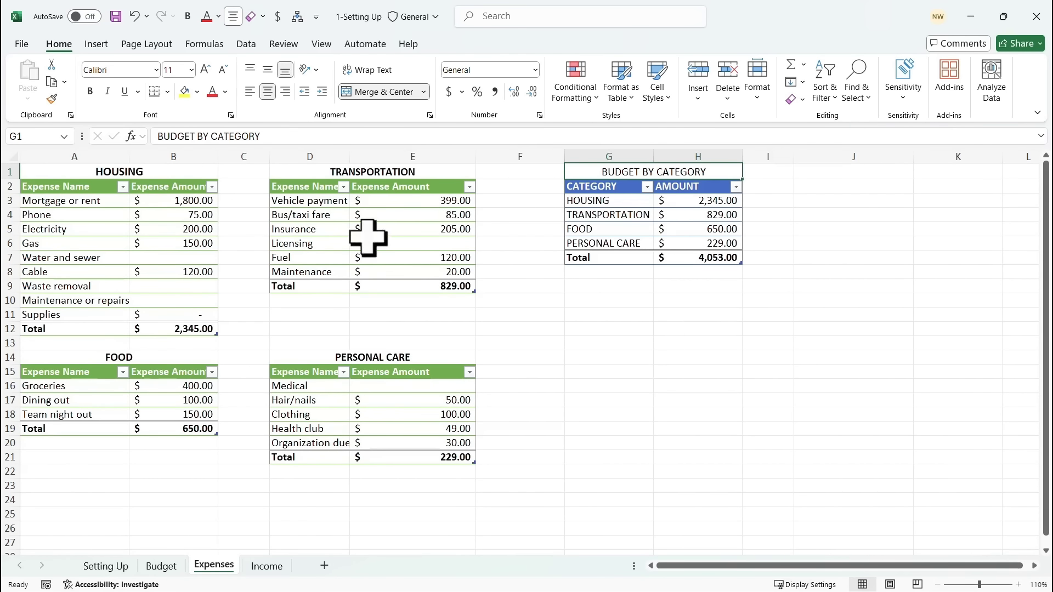
# Apply the Accent5 cell style to the BUDGET BY CATEGORY title in G1.
pyautogui.click(670, 99)
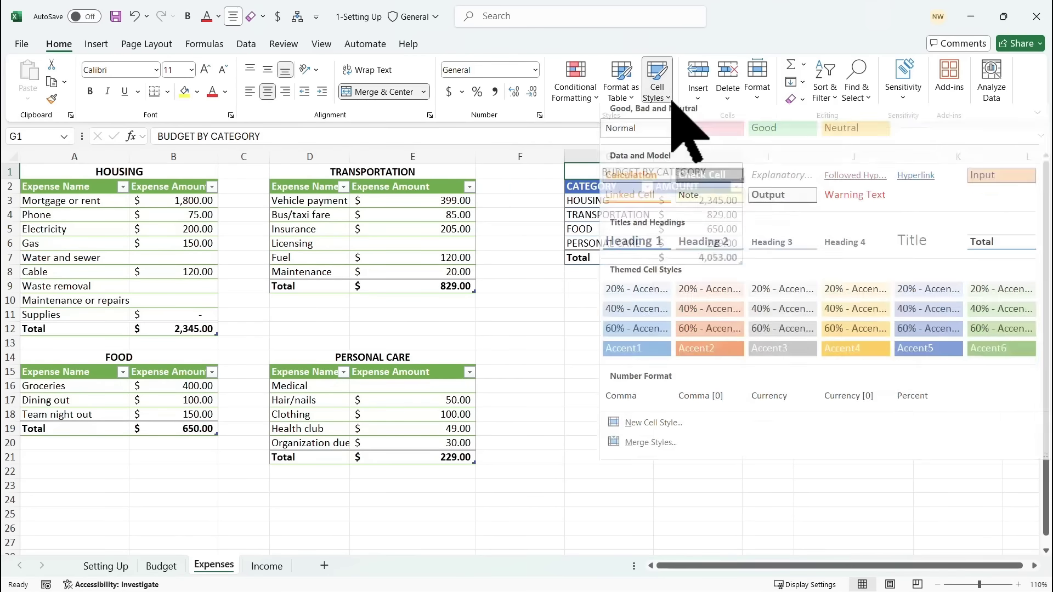
pyautogui.click(927, 355)
pyautogui.click(630, 314)
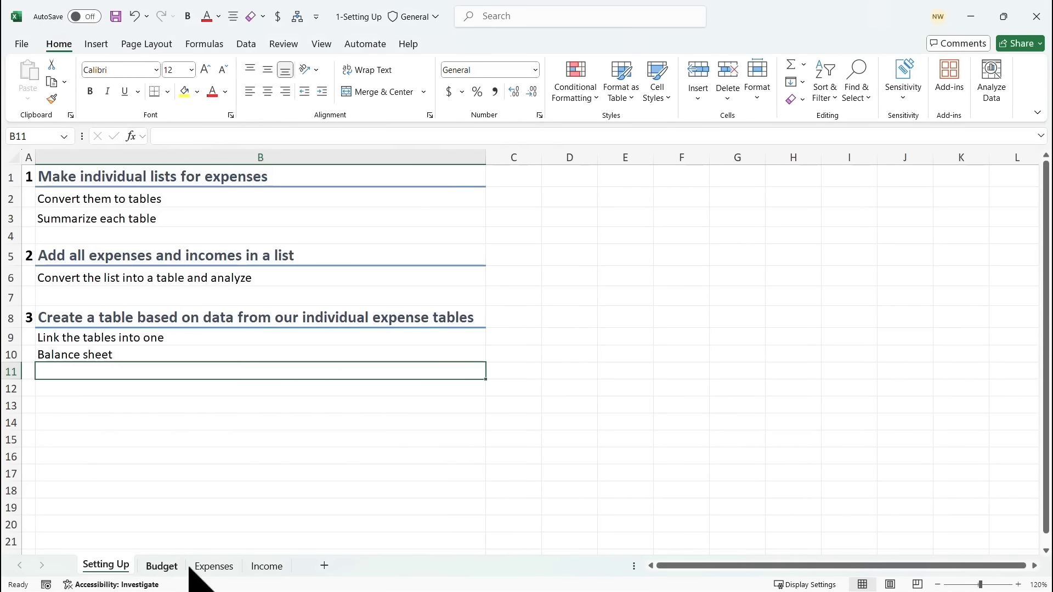
pyautogui.click(264, 566)
pyautogui.click(214, 566)
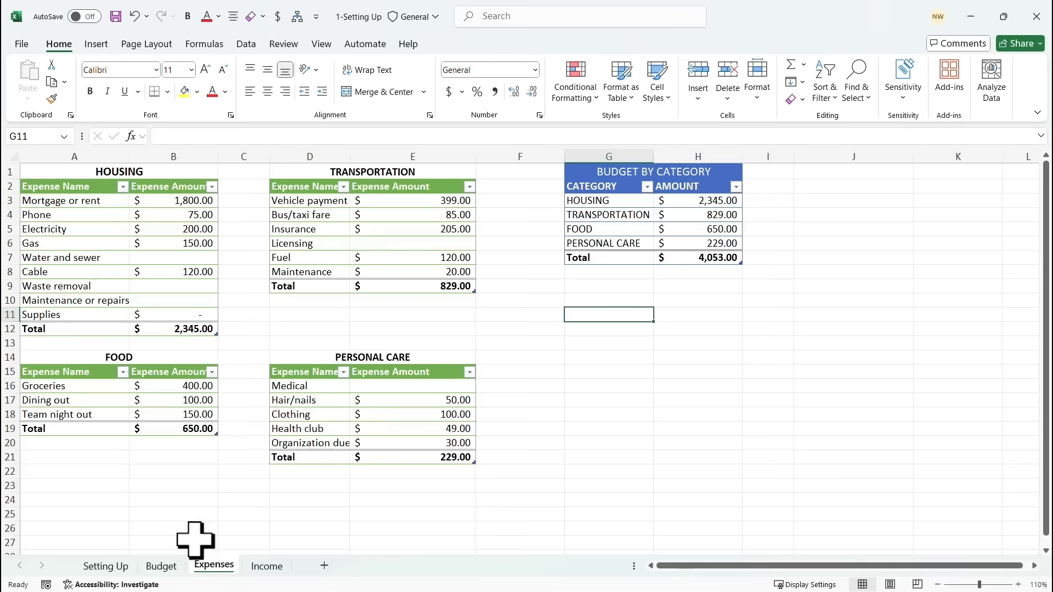
pyautogui.click(162, 566)
# Add a new worksheet directly after the Setting Up sheet and name it Current Balance.
pyautogui.click(110, 566)
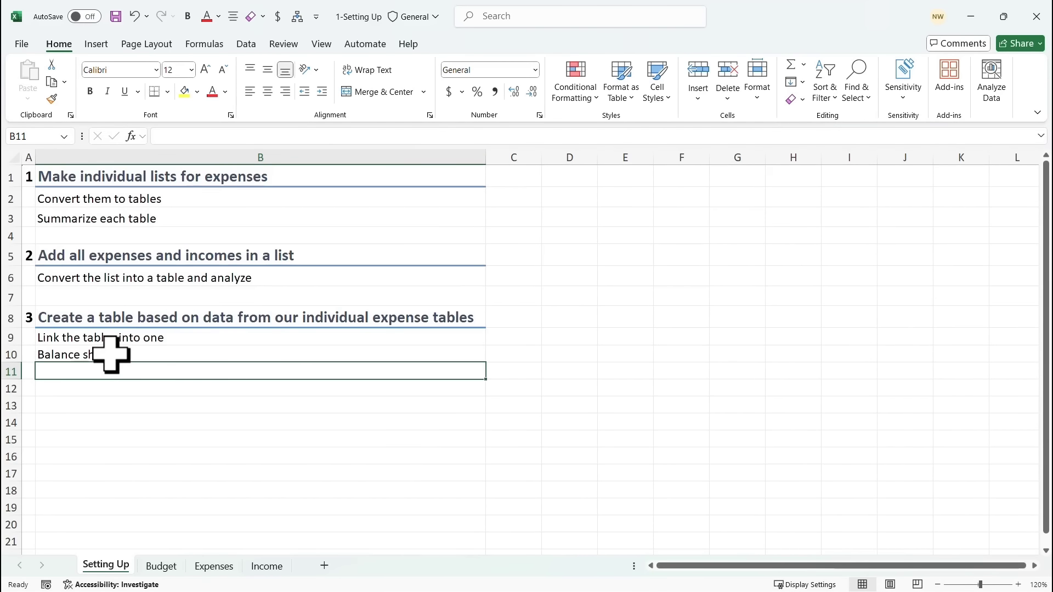
pyautogui.click(109, 355)
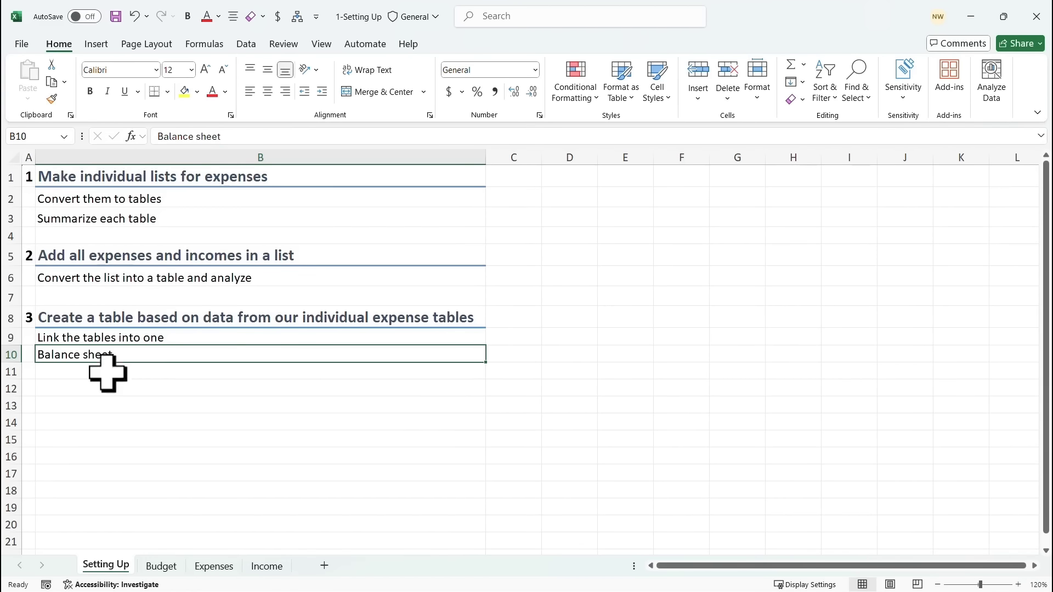
pyautogui.click(324, 566)
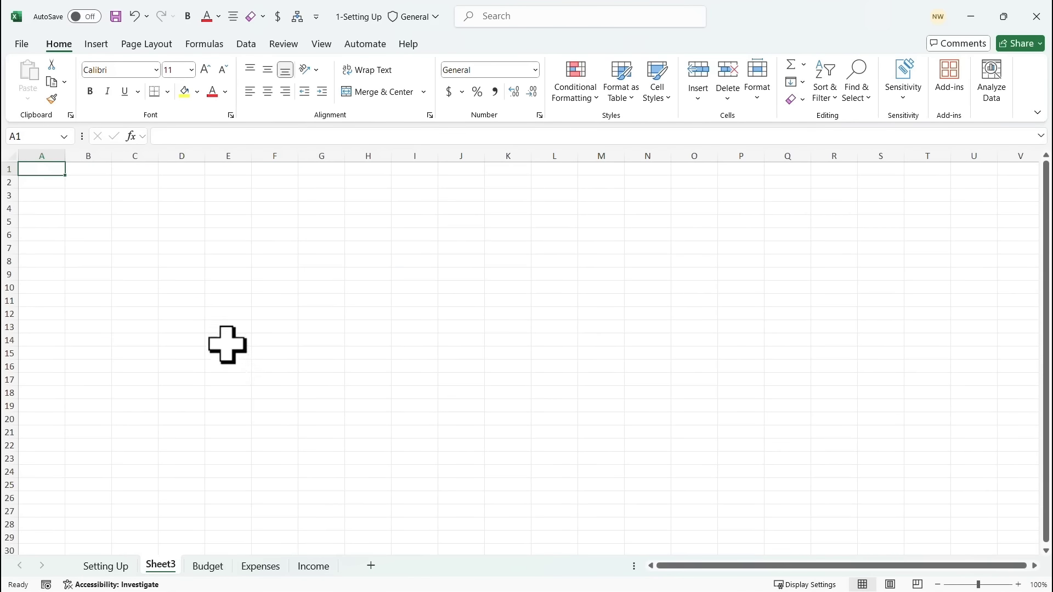
pyautogui.doubleClick(169, 566)
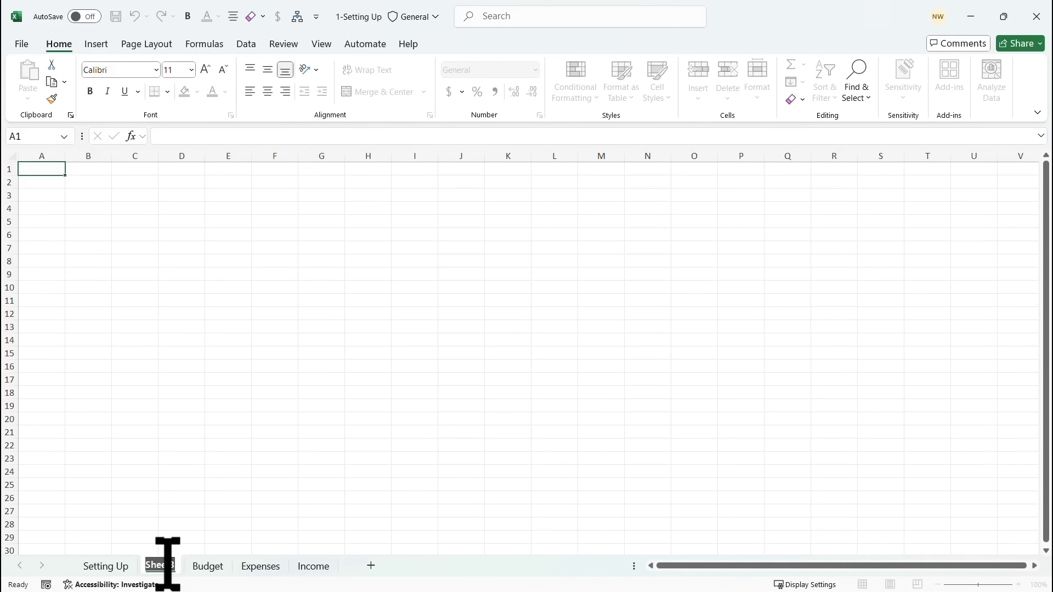
pyautogui.write('Current')
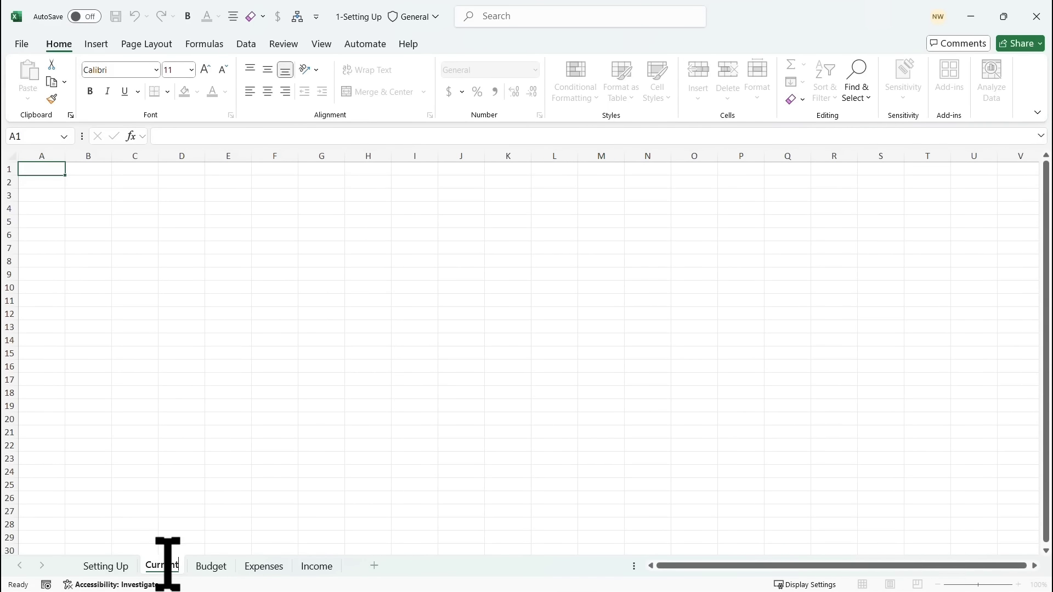
pyautogui.write('Balance')
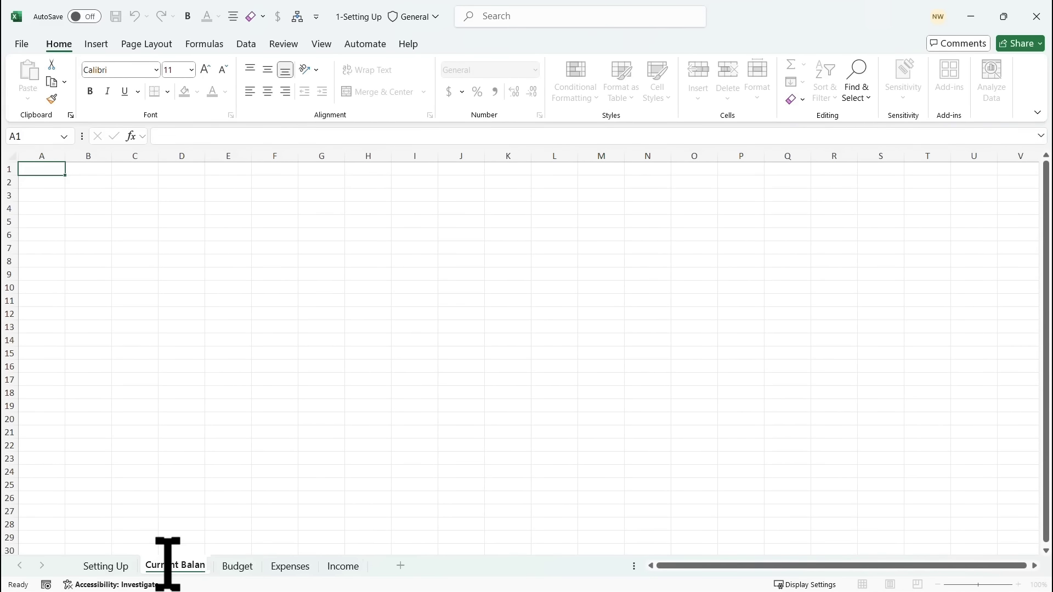
# Enter the column headers DATE, EXPENSE and AMOUNT in A1:C1 of the Current Balance sheet.
pyautogui.click(48, 171)
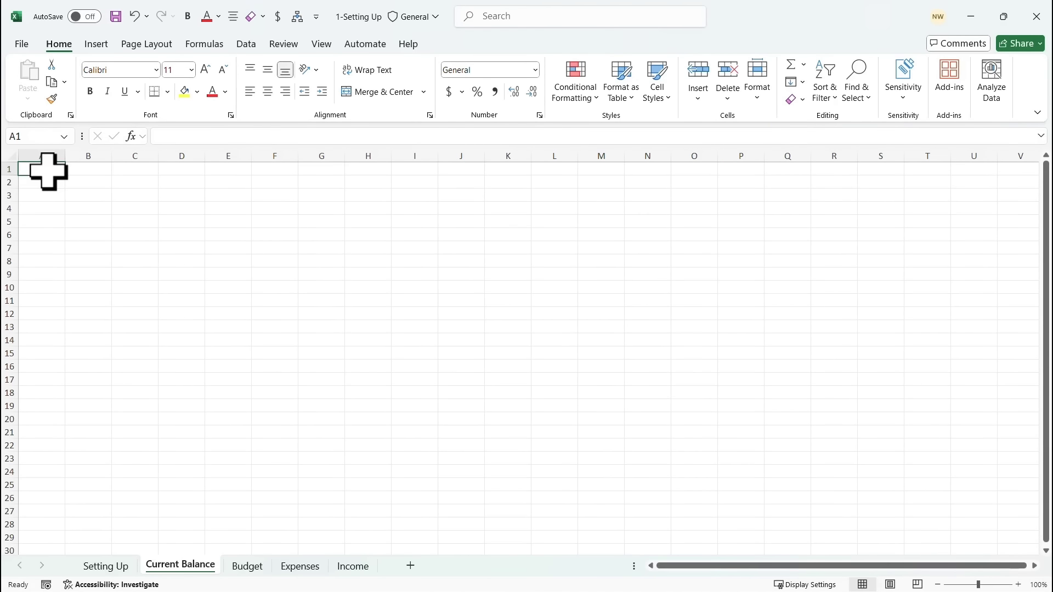
pyautogui.write('DATE')
pyautogui.press('Tab')
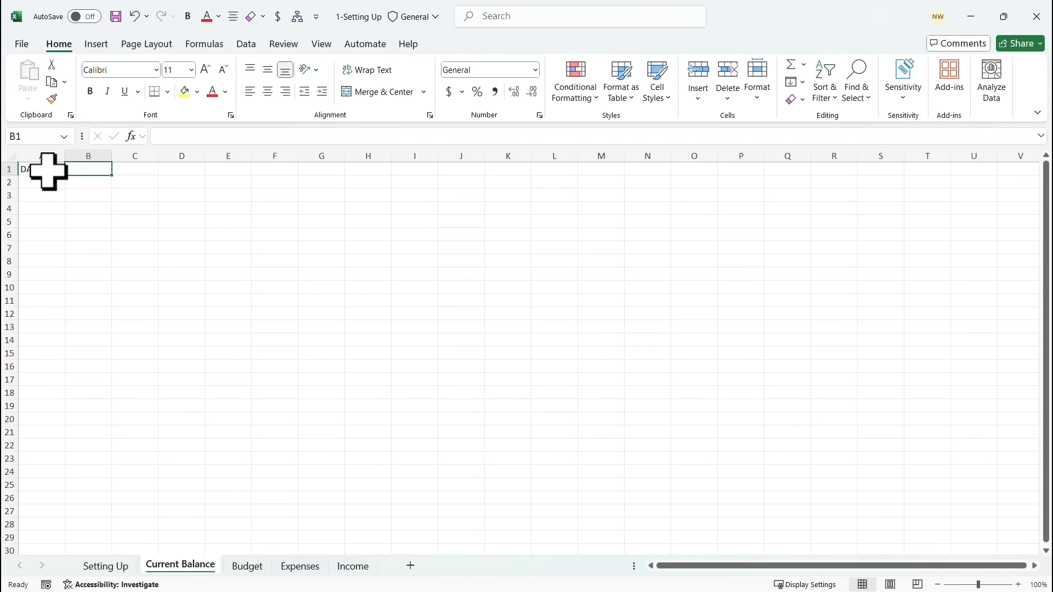
pyautogui.write('EXPENSE')
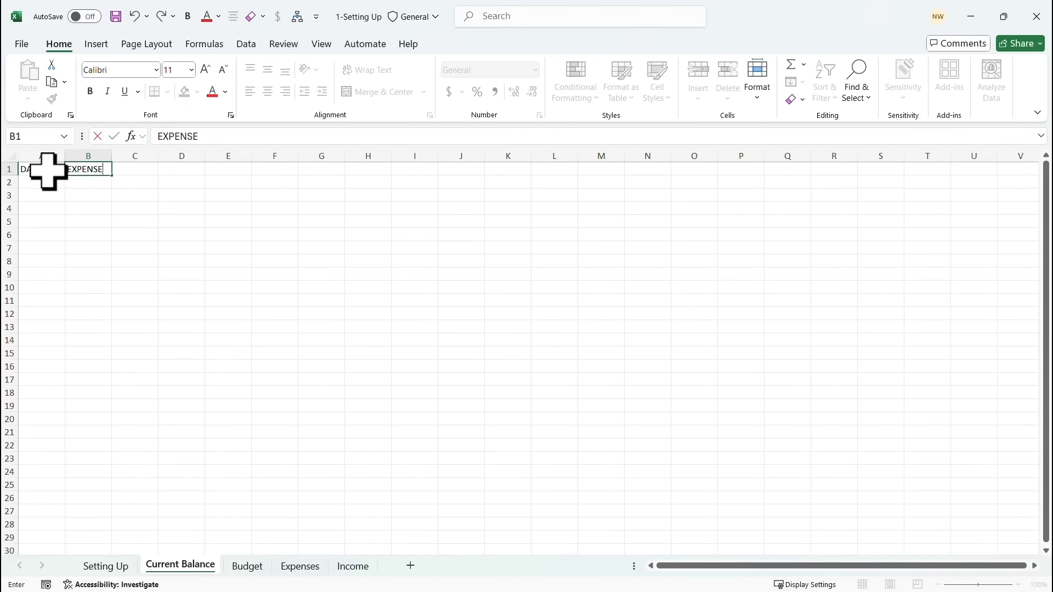
pyautogui.press('Tab')
pyautogui.write('AMOUNT')
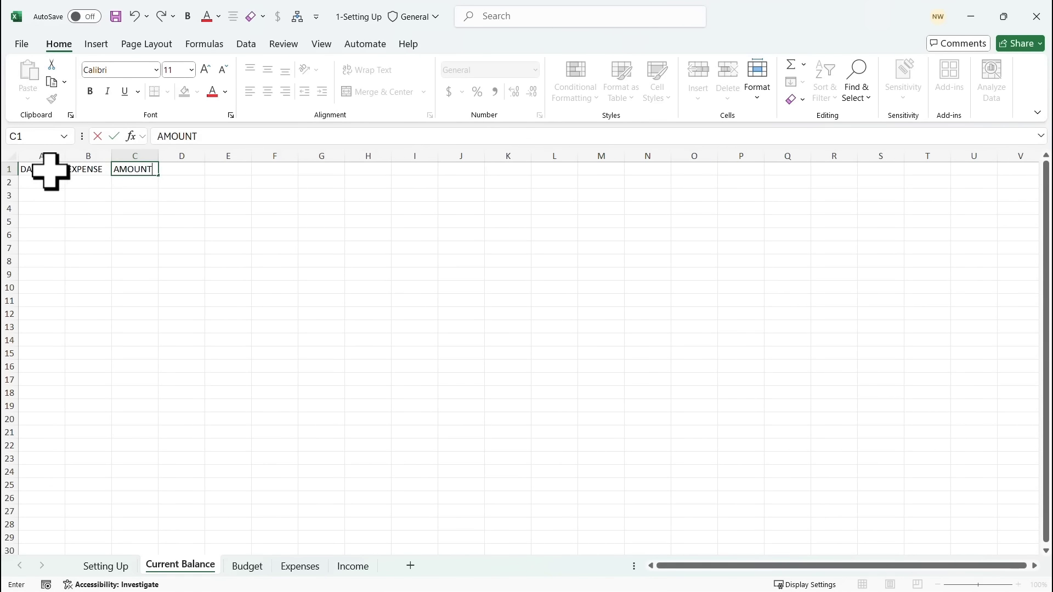
pyautogui.press('Tab')
# Enter the label Starting Balance in F1, apart from the expense headers.
pyautogui.press('Tab')
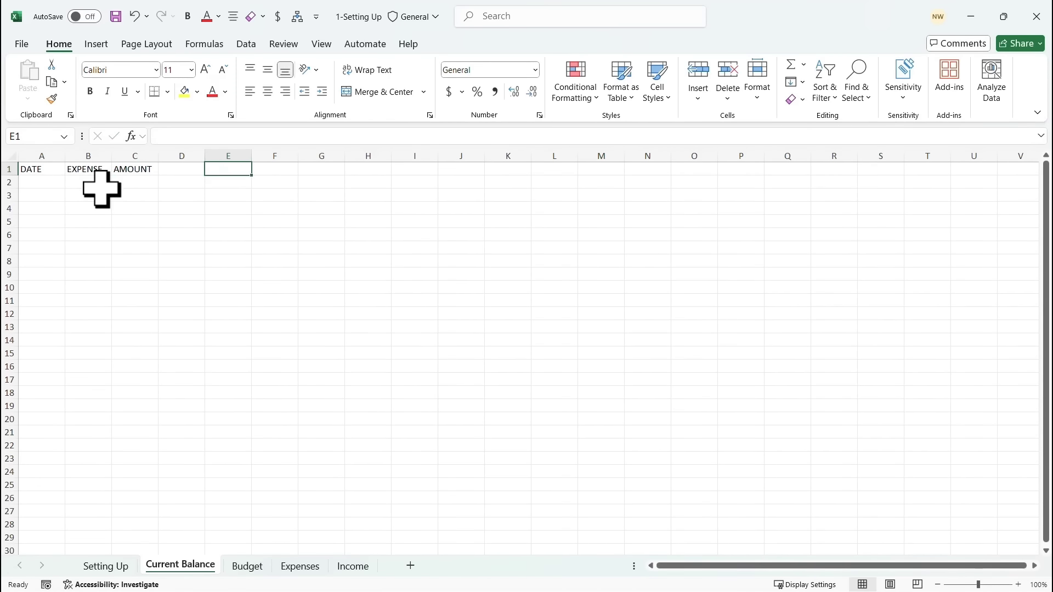
pyautogui.press('Tab')
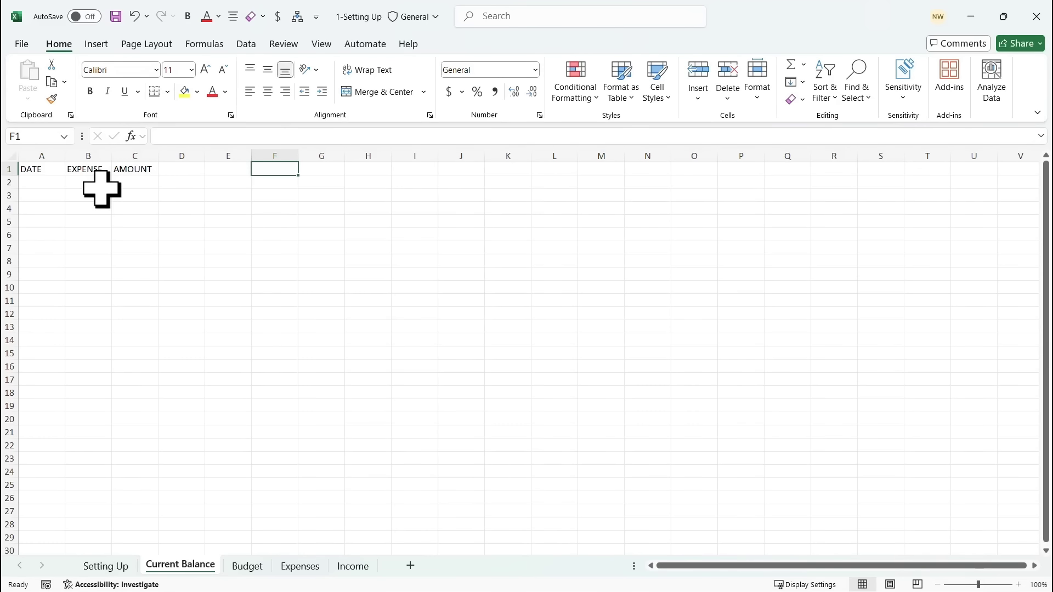
pyautogui.write('Starti')
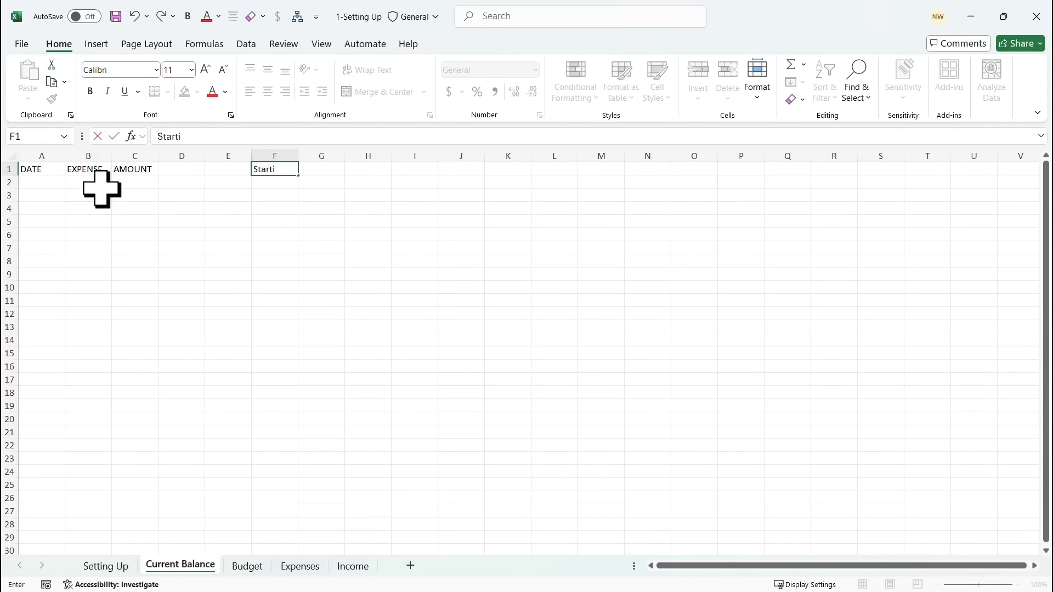
pyautogui.write('ng Balance')
pyautogui.press('Return')
# Add the labels Current expenses in F2 and Current balance in F3 below Starting Balance.
pyautogui.press('Tab')
pyautogui.press('Tab')
pyautogui.press('Tab')
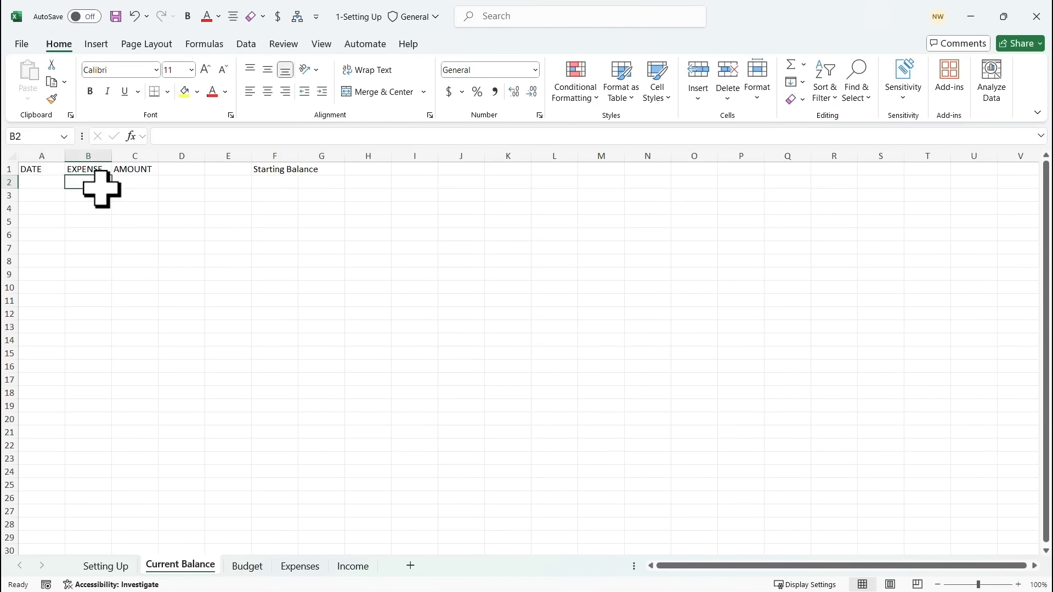
pyautogui.press('Tab')
pyautogui.press('Tab')
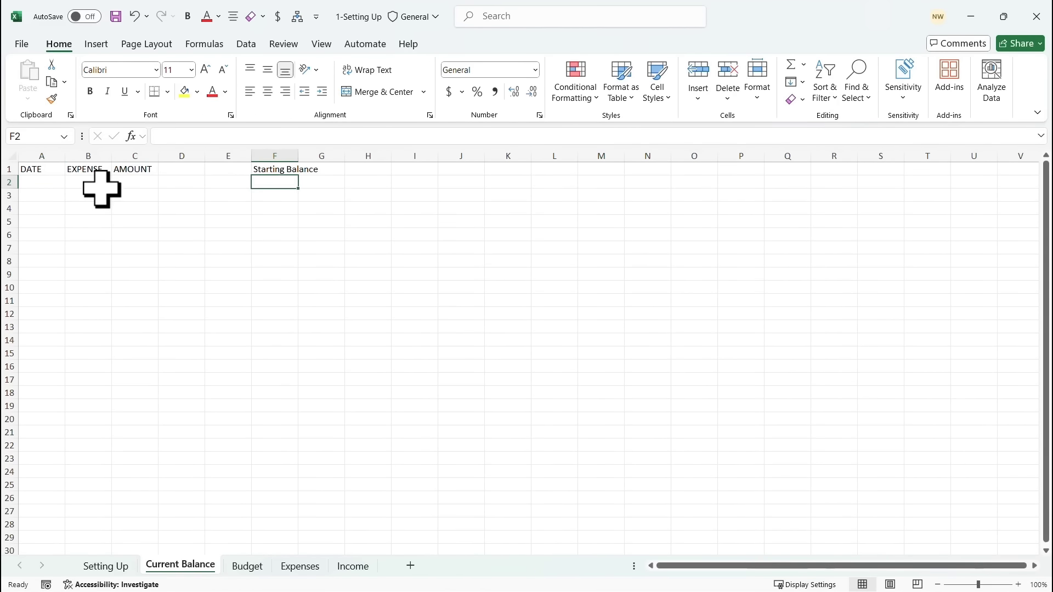
pyautogui.write('Current')
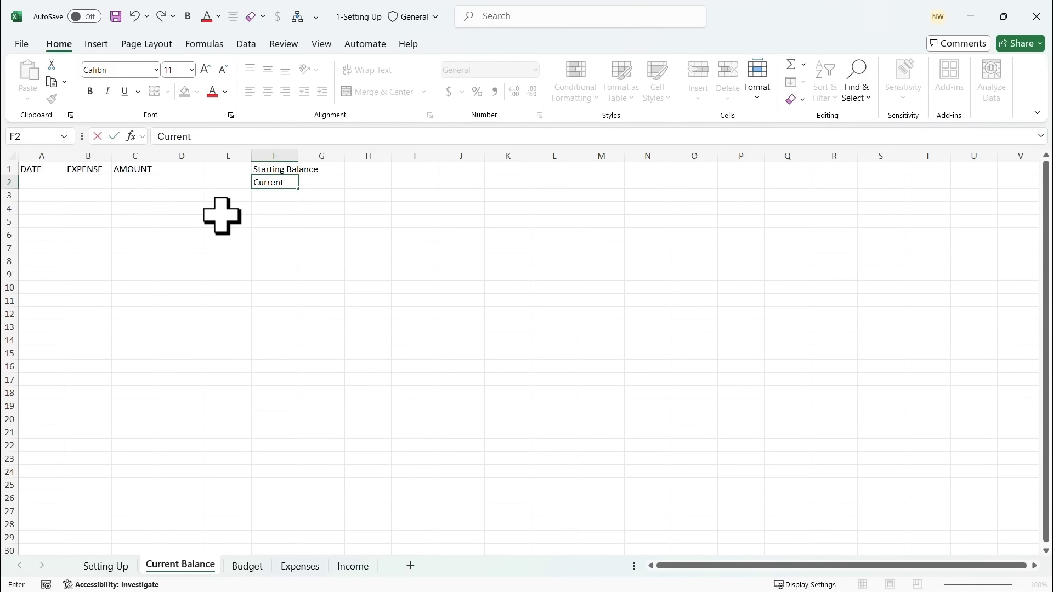
pyautogui.write('xpenses')
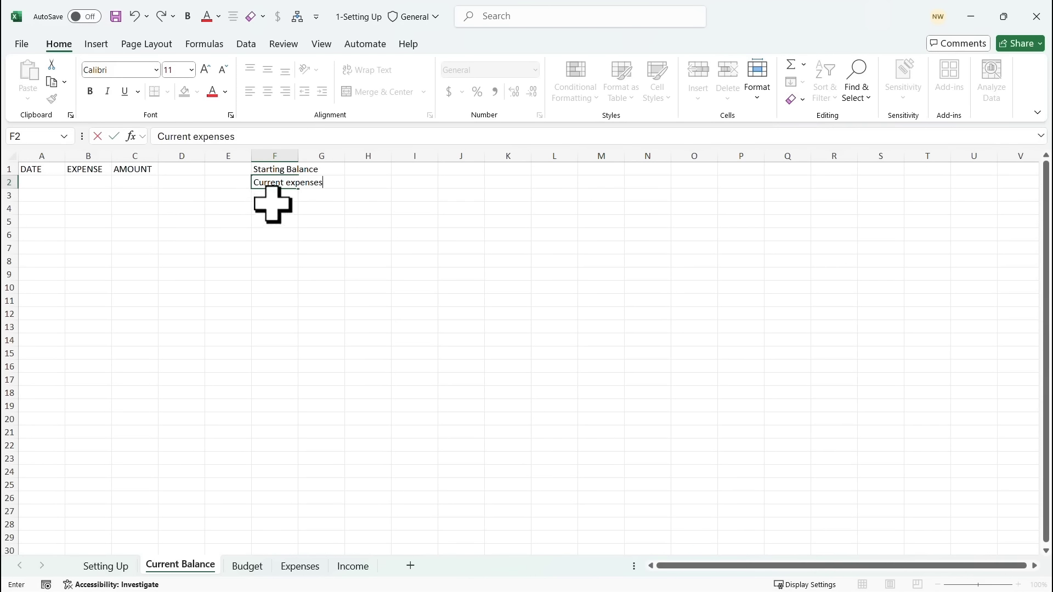
pyautogui.click(271, 185)
pyautogui.click(270, 195)
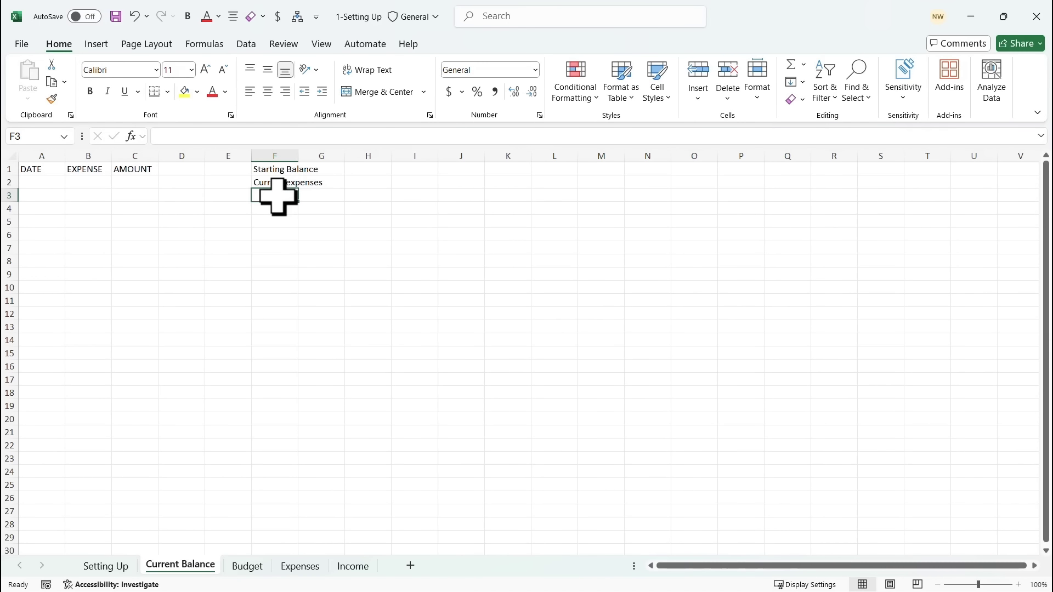
pyautogui.write('C')
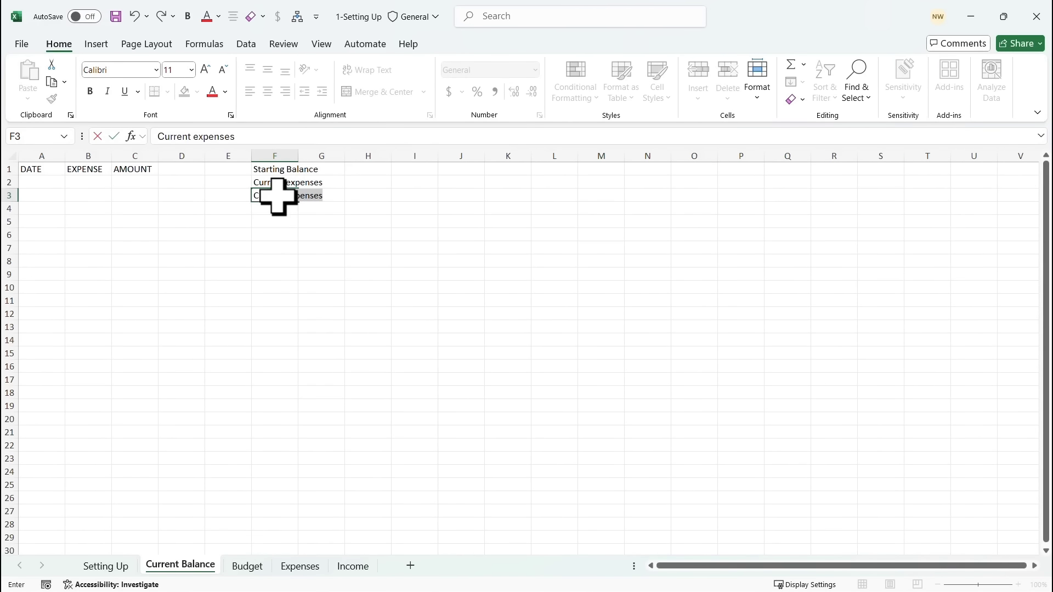
pyautogui.write('urrent balance')
pyautogui.click(318, 251)
# Widen column F beyond its autofit width so the balance labels have extra room.
pyautogui.doubleClick(299, 156)
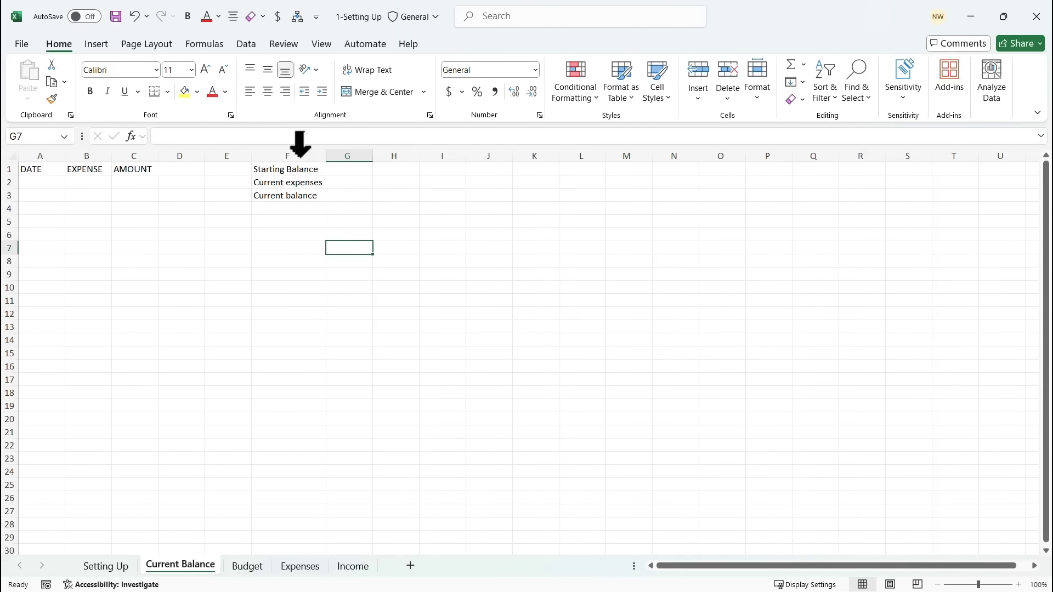
pyautogui.click(308, 212)
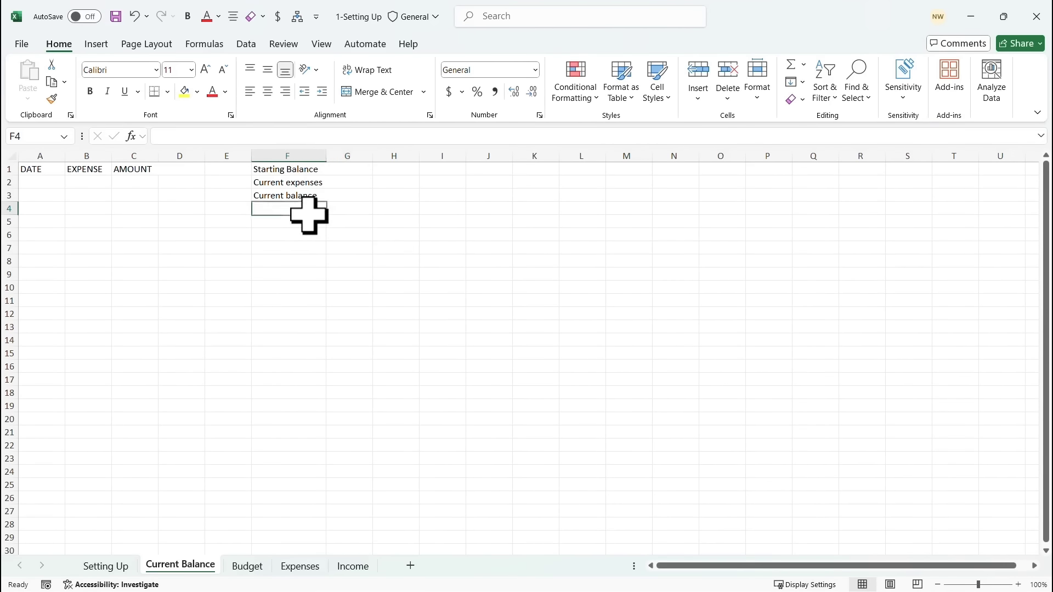
pyautogui.moveTo(326, 156); pyautogui.dragTo(369, 156)
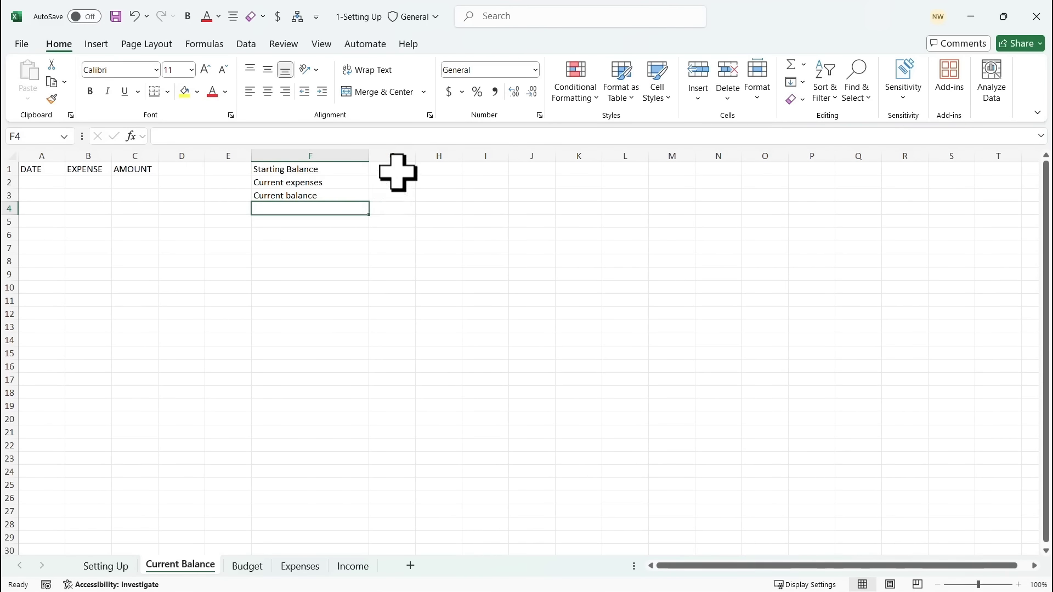
# Apply the Accounting number format to G1:G3 beside the balance labels.
pyautogui.moveTo(395, 169); pyautogui.dragTo(394, 197)
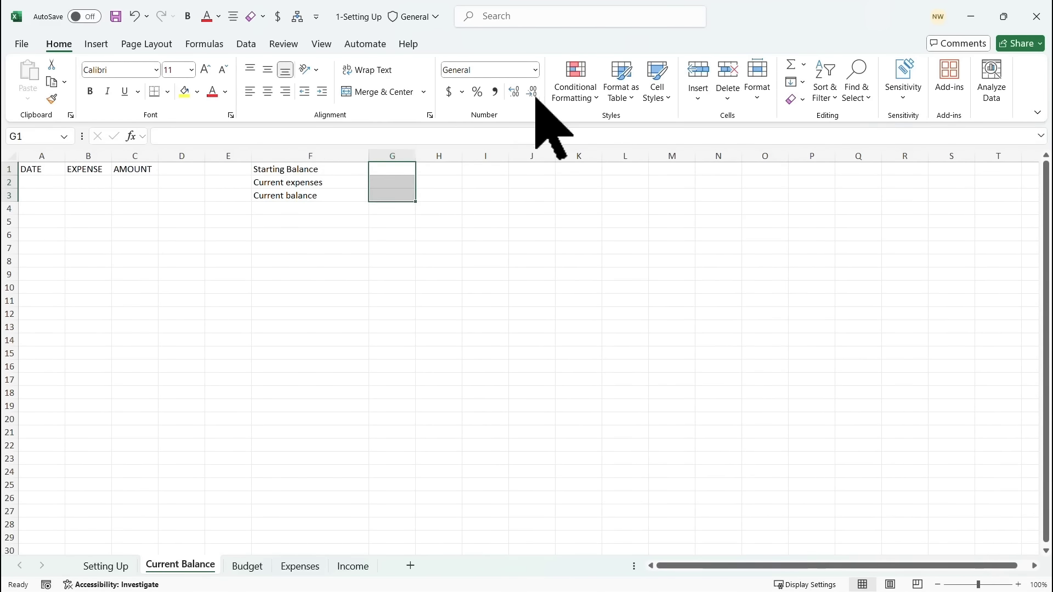
pyautogui.click(536, 70)
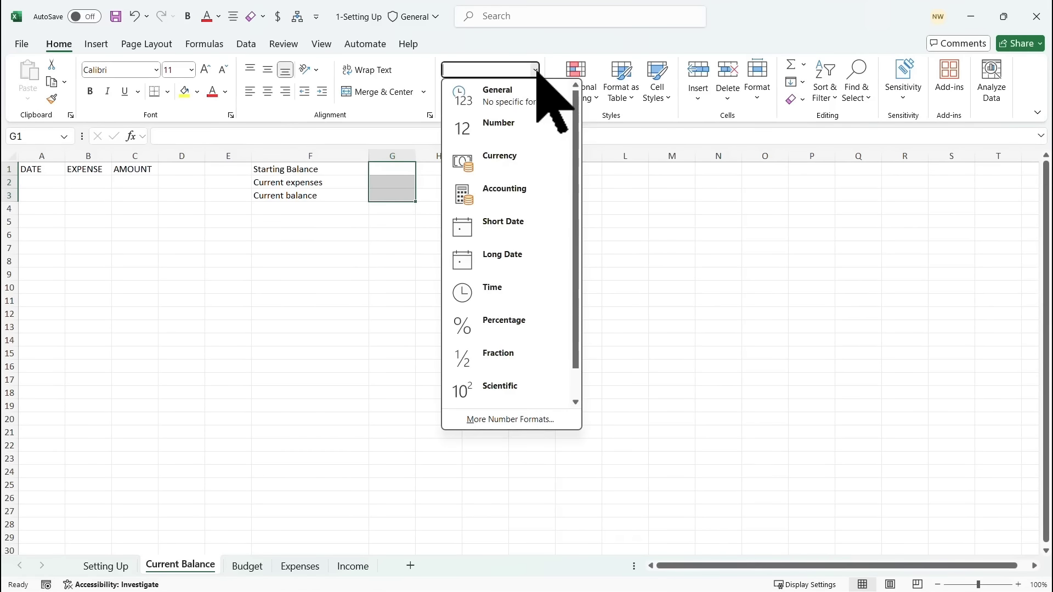
pyautogui.click(513, 195)
pyautogui.click(178, 234)
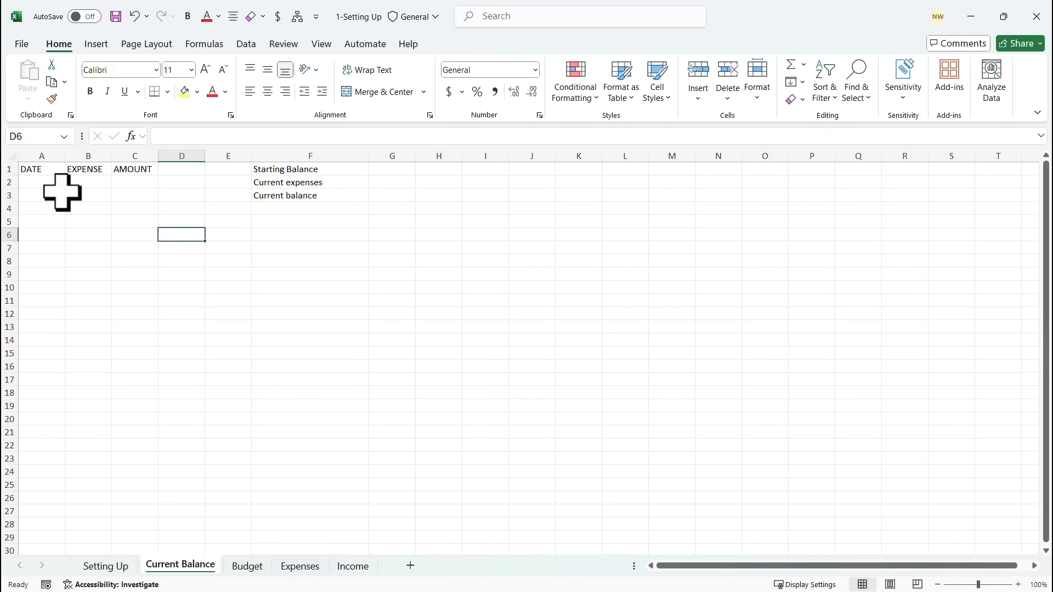
# Enter the dates 1/6, 1/7 and 1/8 in A2:A4 under the DATE header.
pyautogui.click(46, 183)
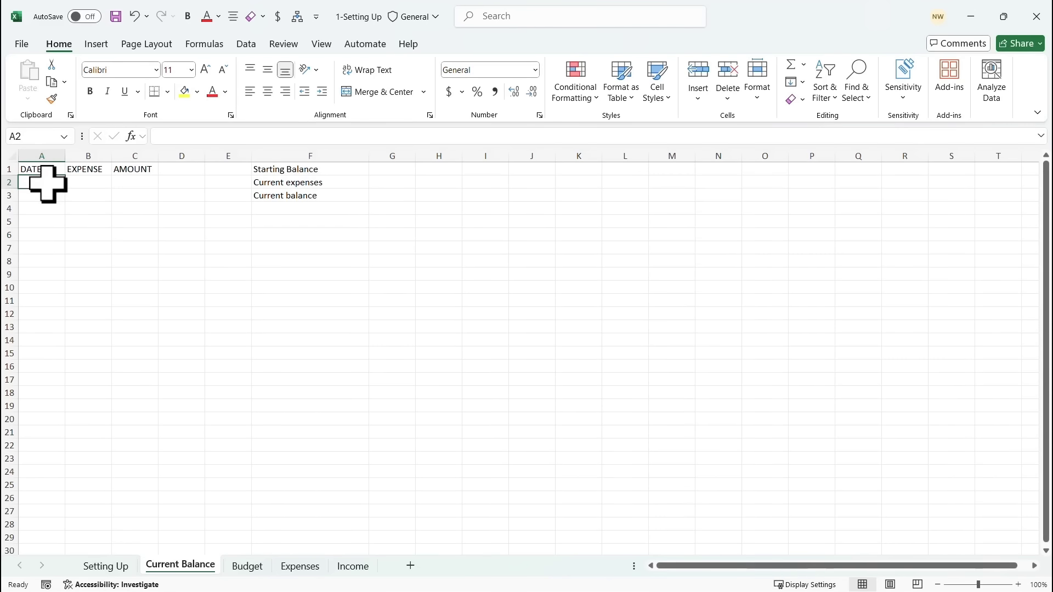
pyautogui.write('1/')
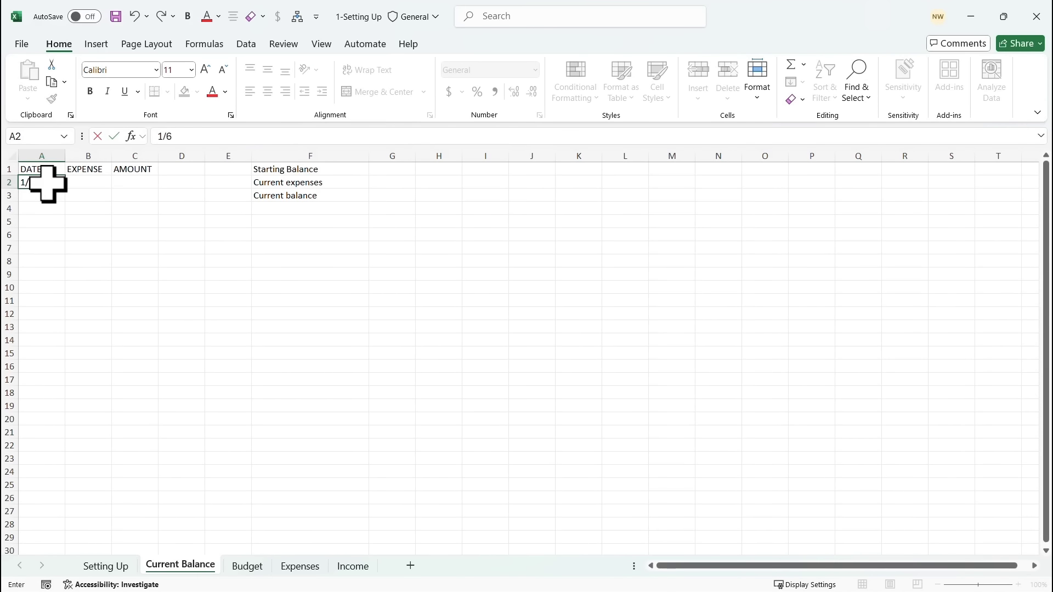
pyautogui.write('6')
pyautogui.press('Return')
pyautogui.write('1/7')
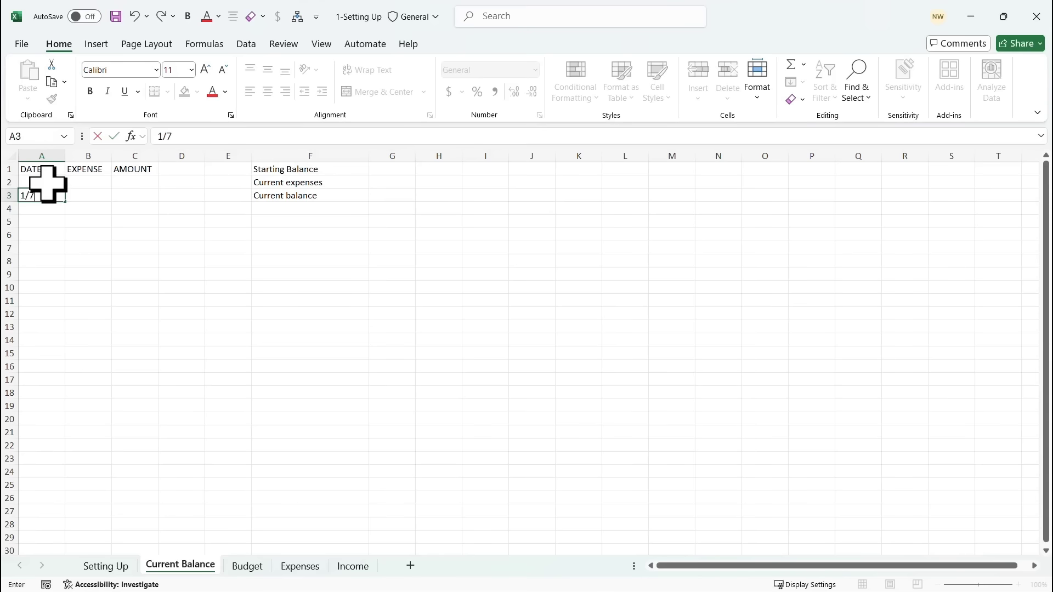
pyautogui.press('Return')
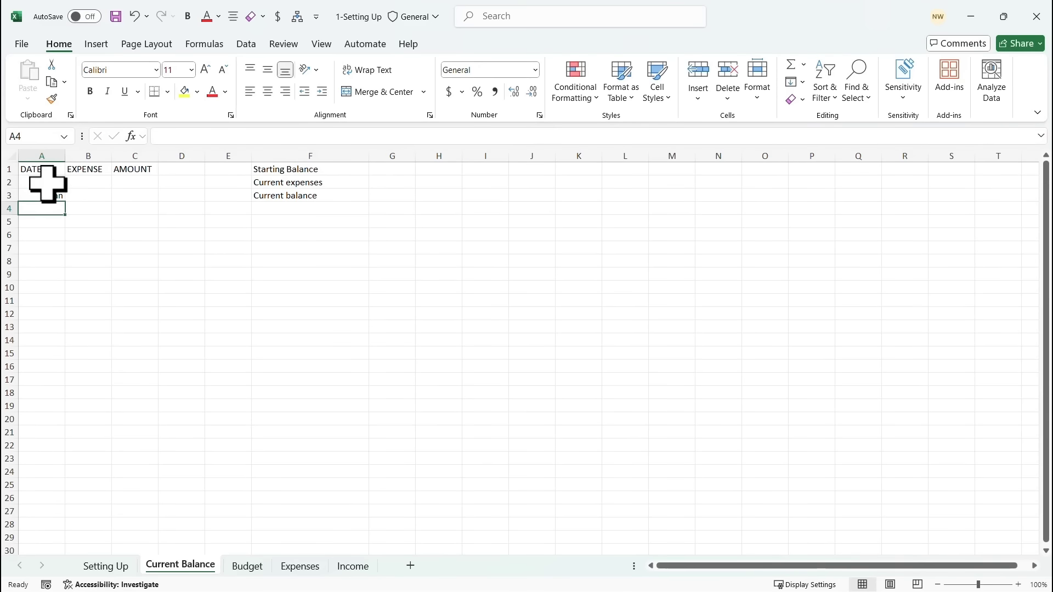
pyautogui.write('1')
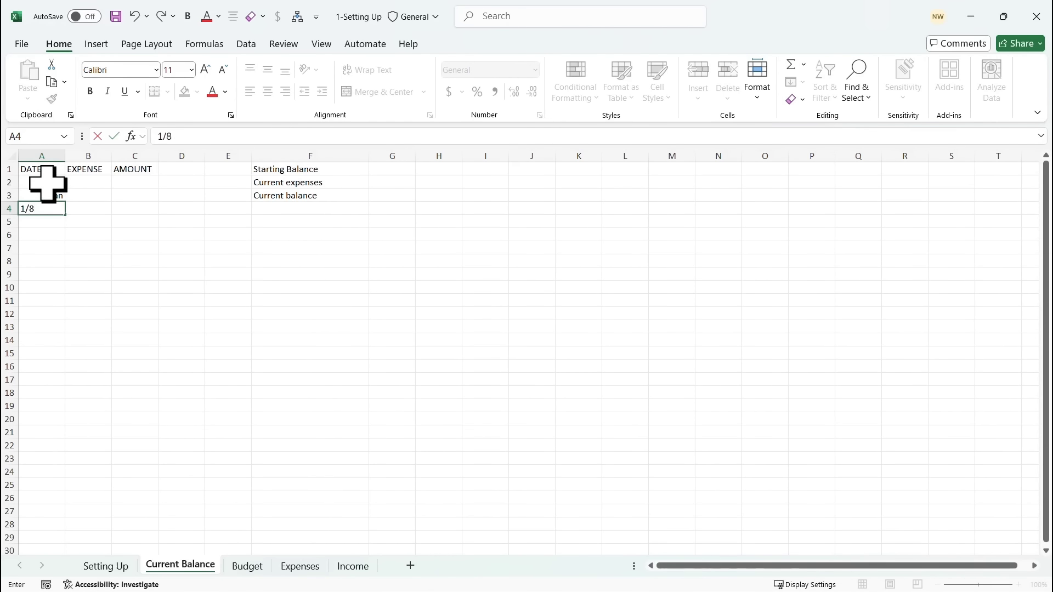
pyautogui.write('/8')
pyautogui.press('Return')
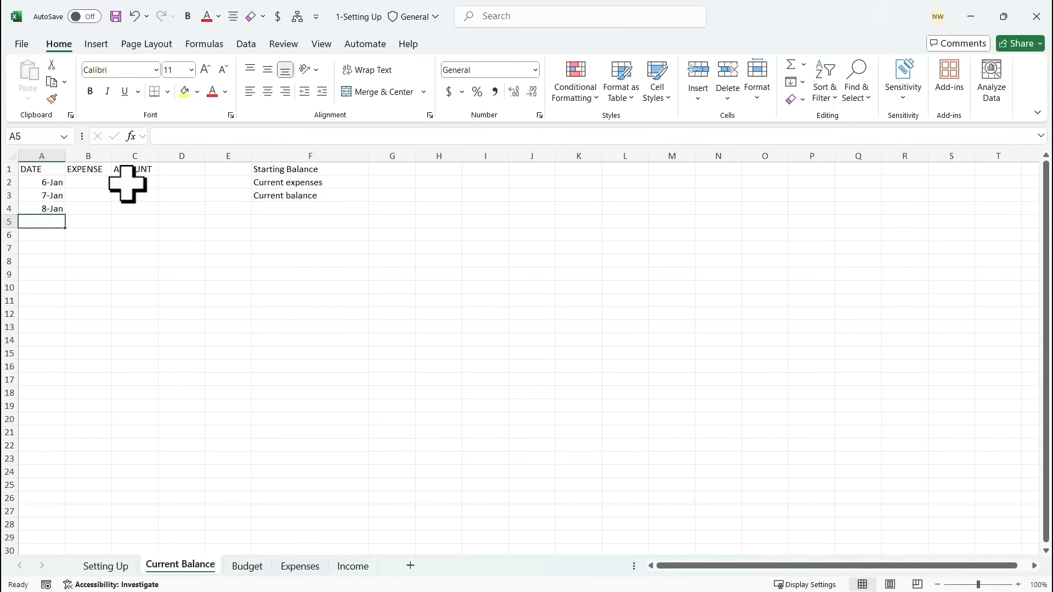
# Switch to the Expenses sheet to review the expense tables and the category summary.
pyautogui.click(96, 184)
pyautogui.click(97, 196)
pyautogui.click(93, 210)
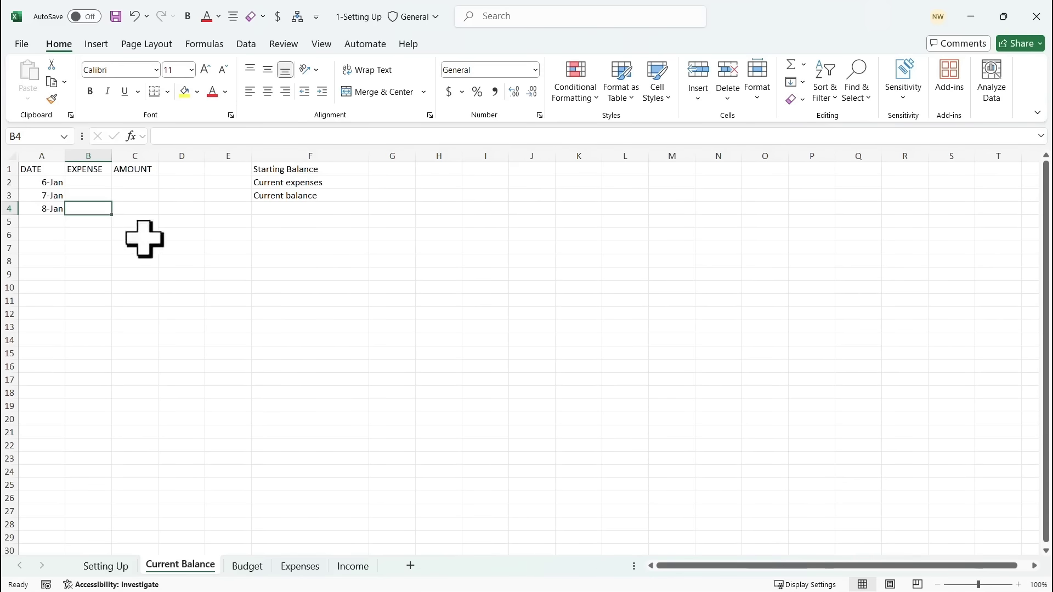
pyautogui.click(301, 565)
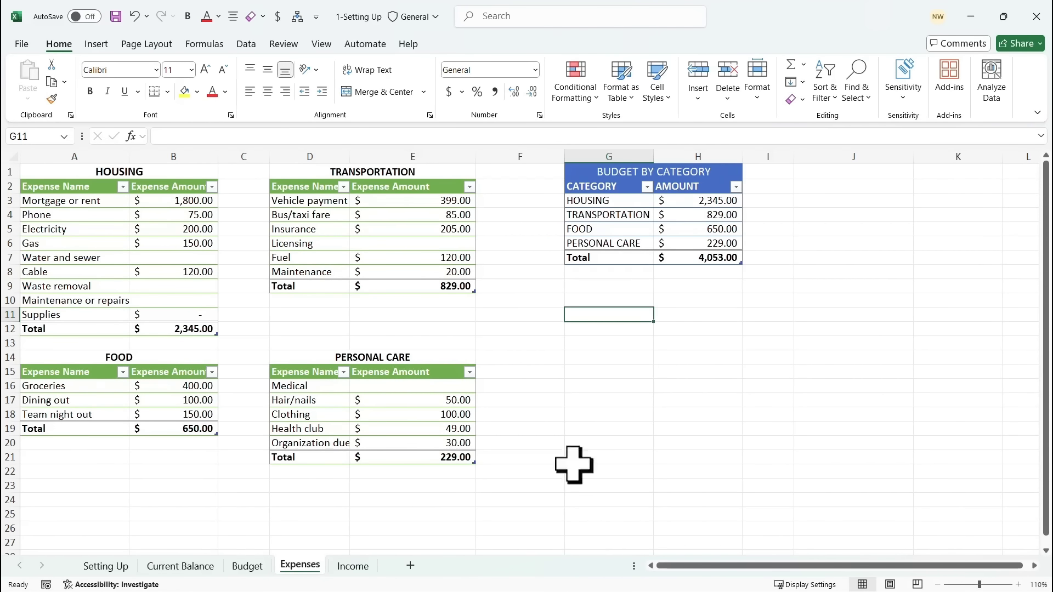
pyautogui.hotkey('alt', 'Tab')
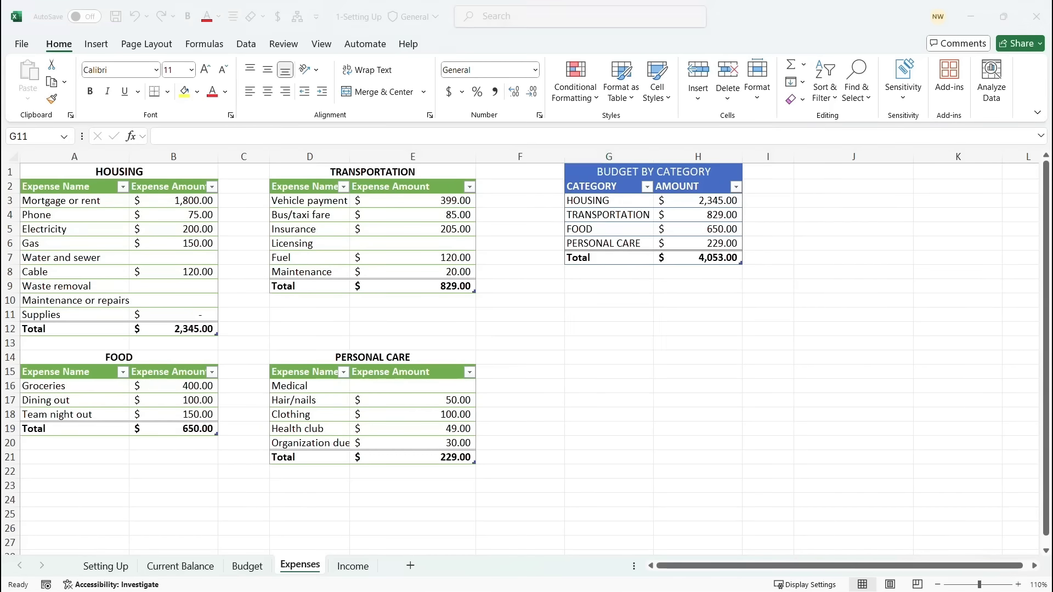
# Switch to Income and Expense Data.txt in Notepad and copy its entire category and expense list.
pyautogui.click(673, 187)
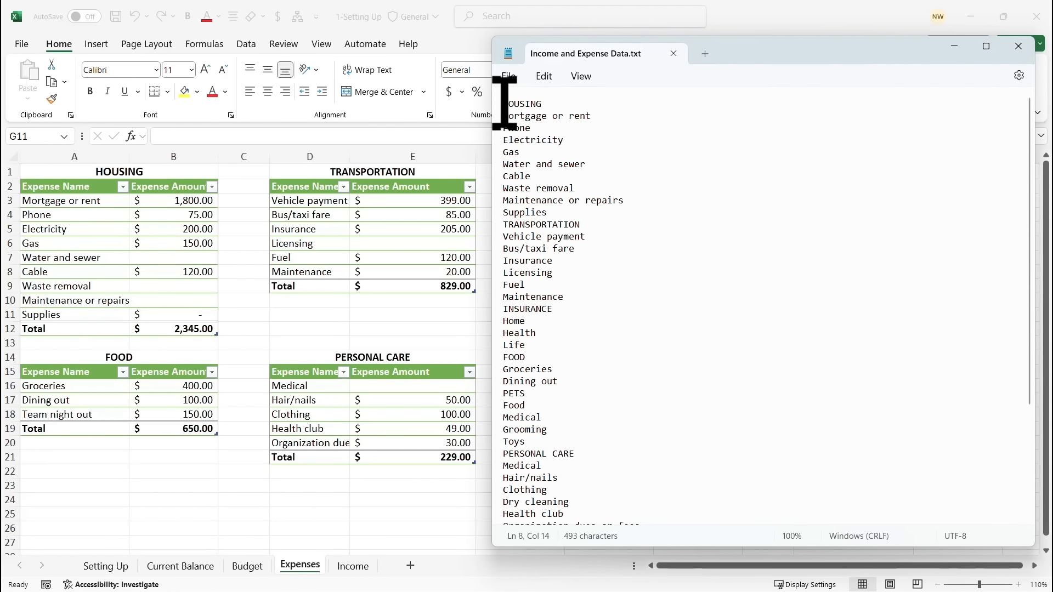
pyautogui.moveTo(502, 105); pyautogui.dragTo(570, 535)
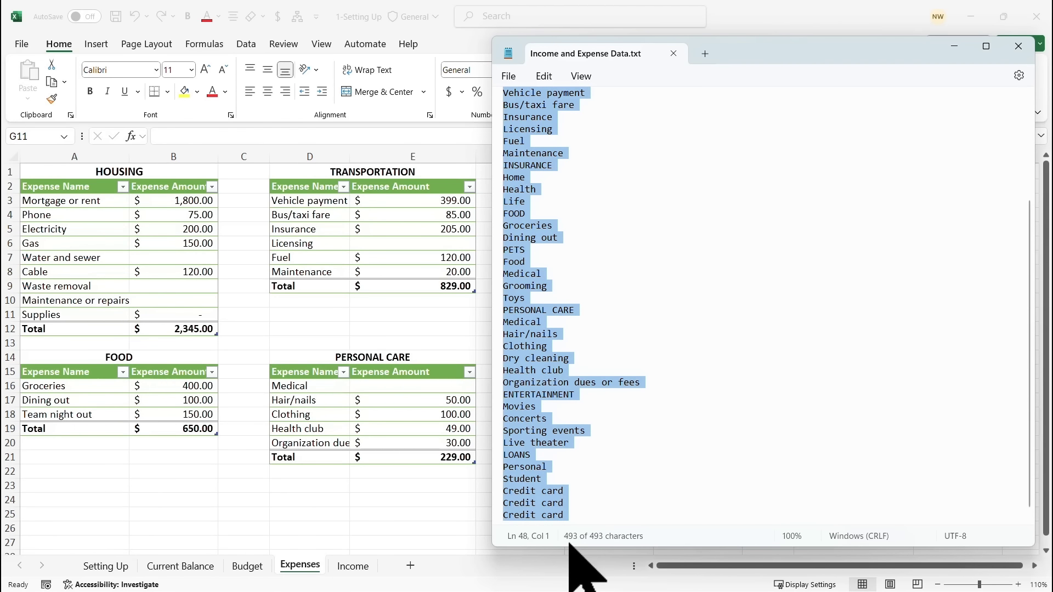
pyautogui.rightClick(536, 349)
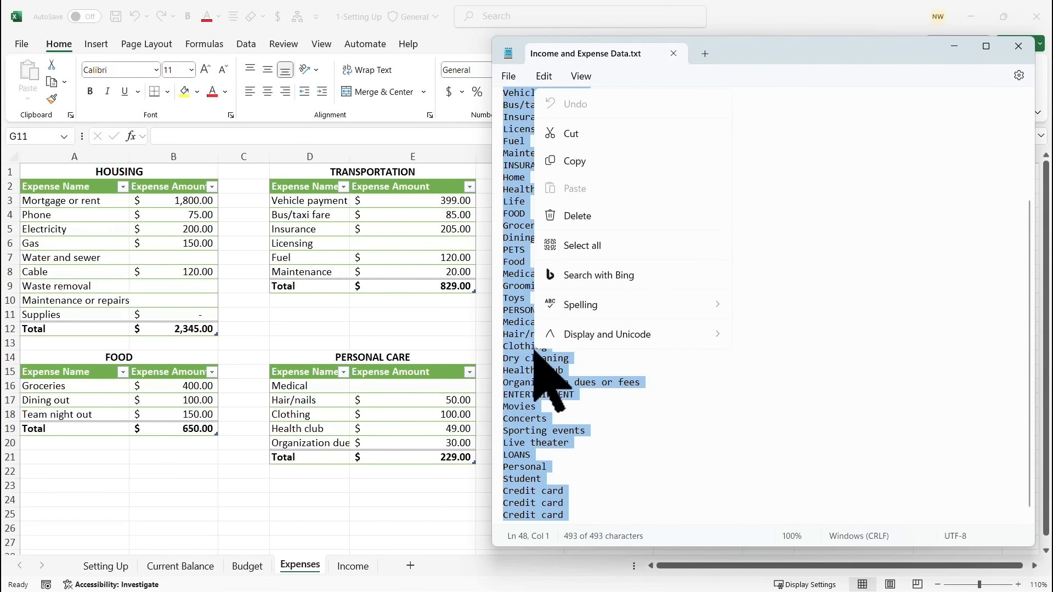
pyautogui.click(568, 165)
# Return to Excel and paste the copied list into column J of the Expenses sheet, starting at J1.
pyautogui.hotkey('alt', 'Tab')
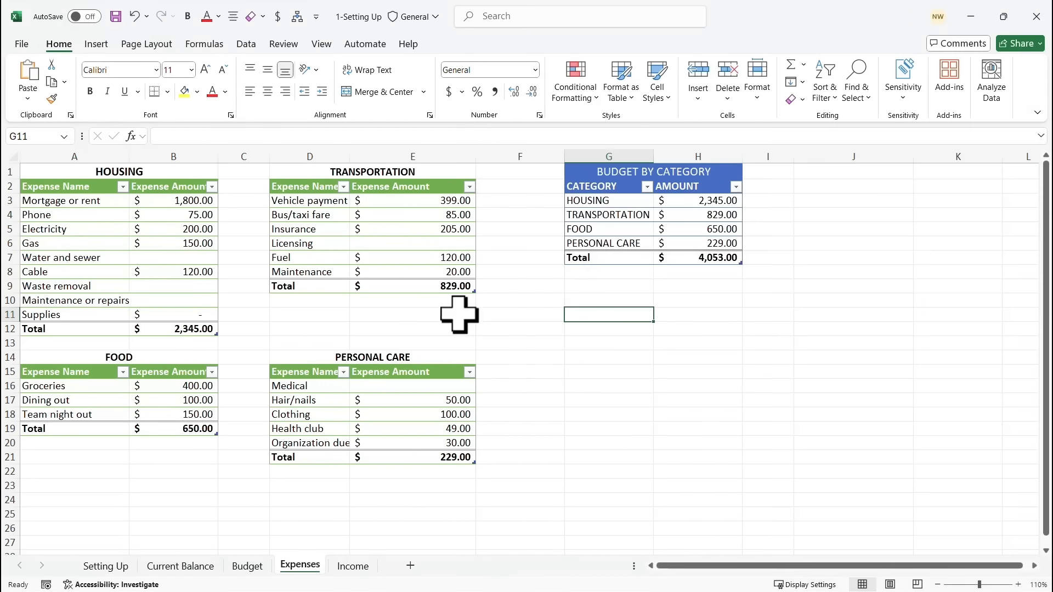
pyautogui.click(856, 173)
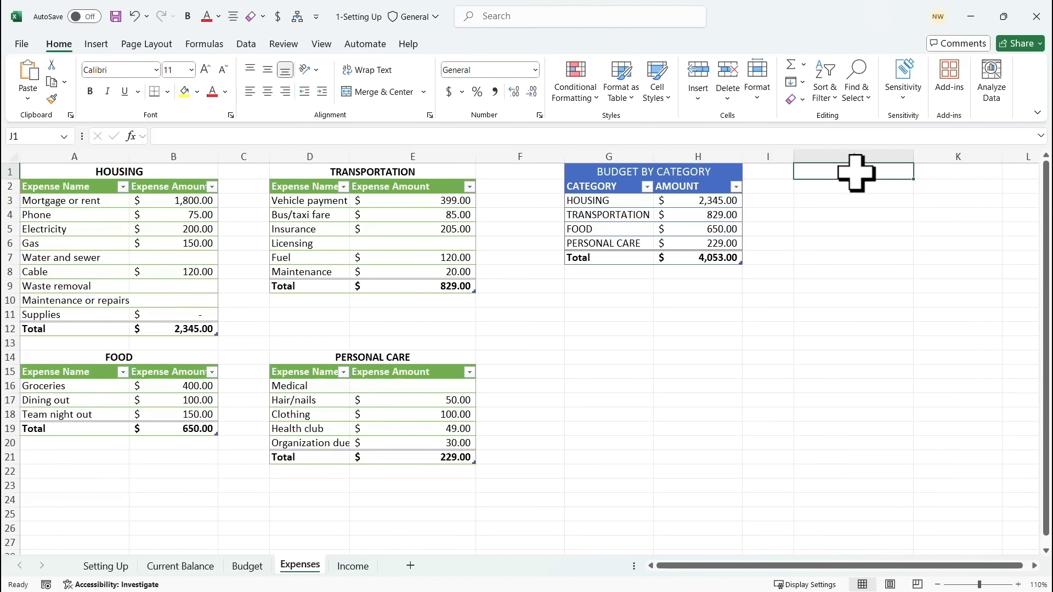
pyautogui.hotkey('ctrl', 'v')
pyautogui.scroll(-1, 861, 246)
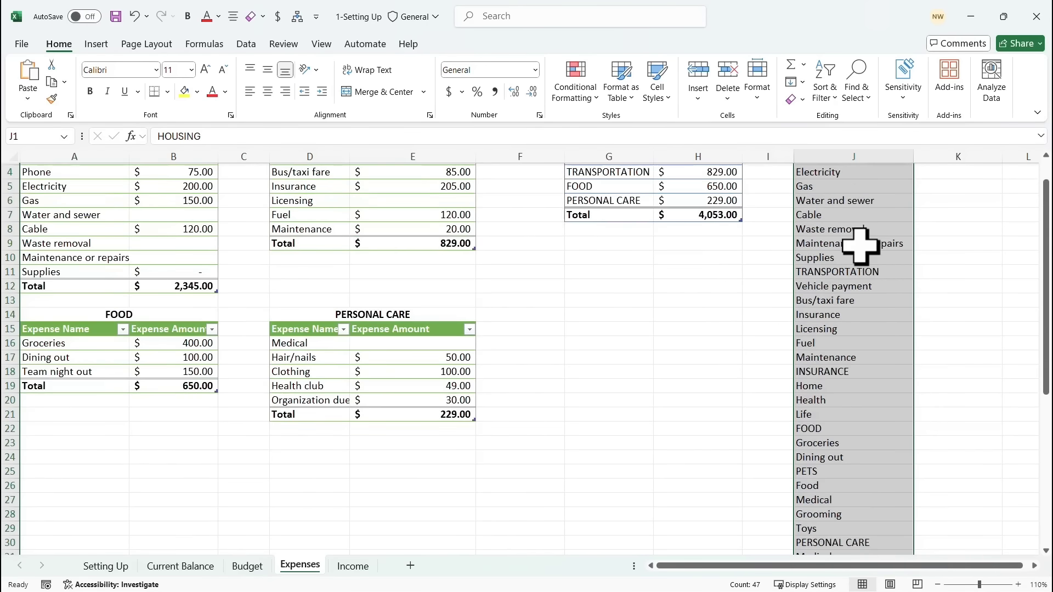
pyautogui.scroll(-7, 860, 246)
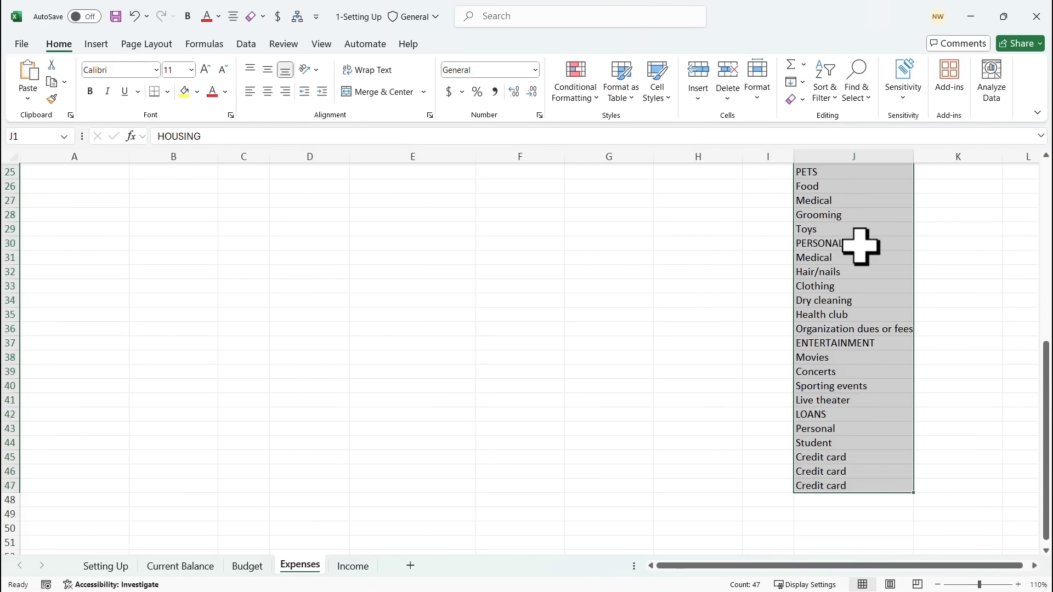
pyautogui.scroll(-2, 860, 246)
pyautogui.scroll(10, 860, 247)
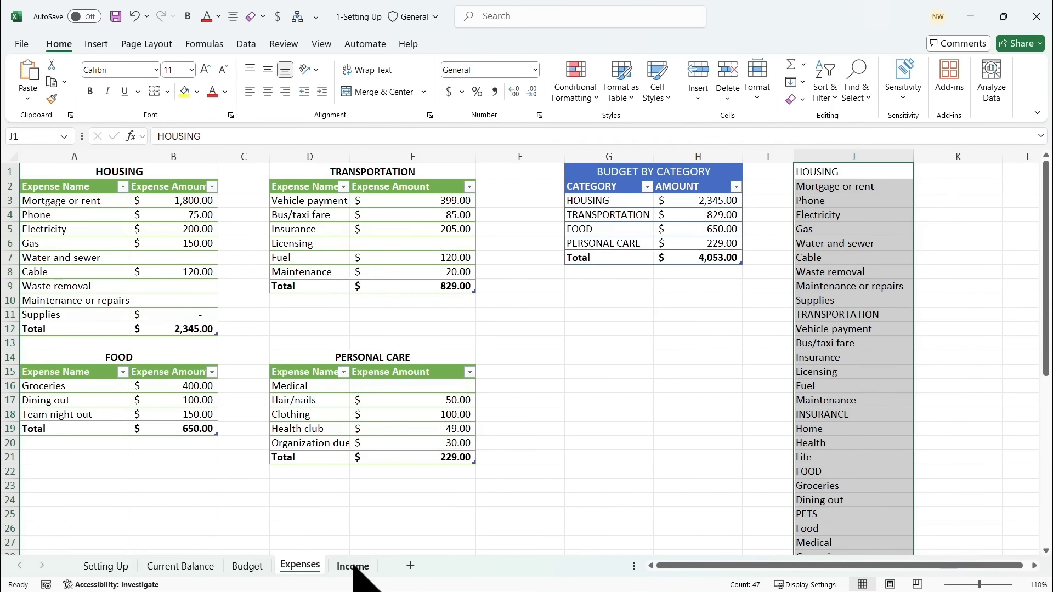
# Move the Current Balance sheet to the end of the workbook, after the Income sheet.
pyautogui.moveTo(207, 567); pyautogui.dragTo(390, 569)
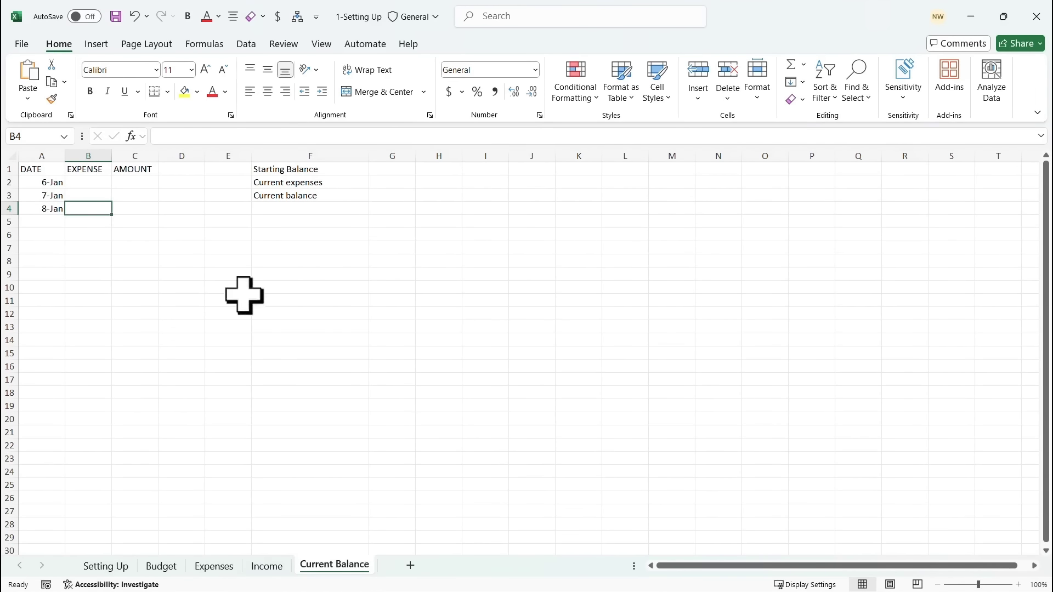
pyautogui.click(145, 245)
# Start a data validation rule for B2:B26 under EXPENSE, with List as the allowed value type.
pyautogui.moveTo(97, 180); pyautogui.dragTo(104, 497)
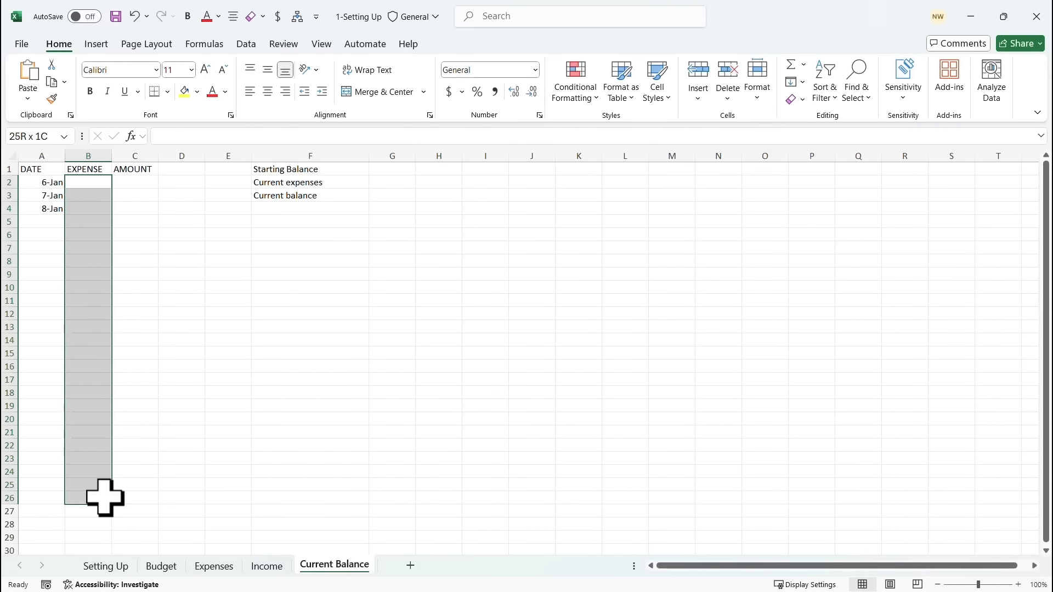
pyautogui.moveTo(105, 497); pyautogui.dragTo(103, 496)
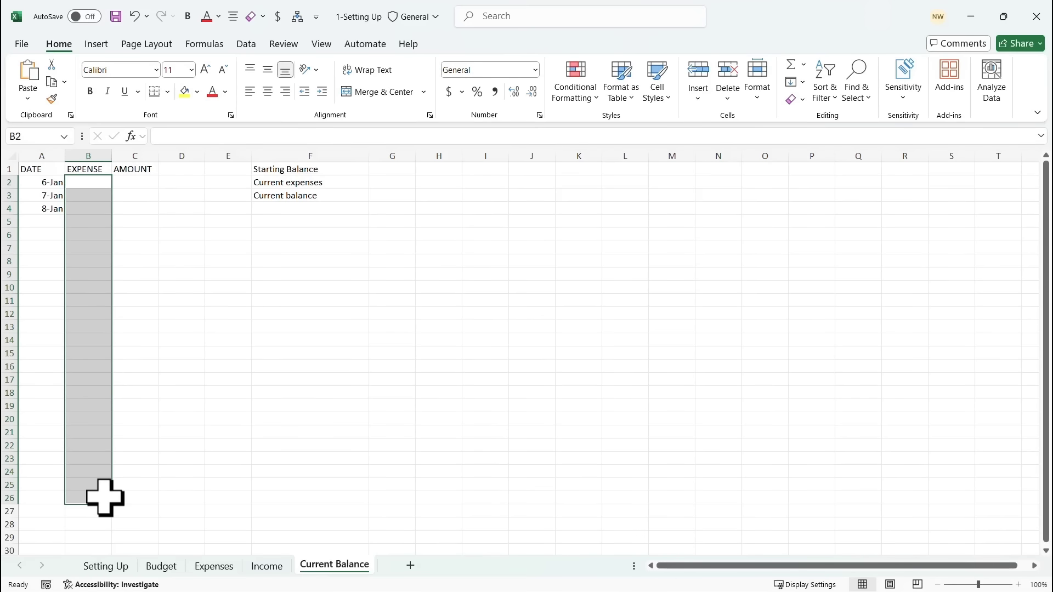
pyautogui.click(251, 44)
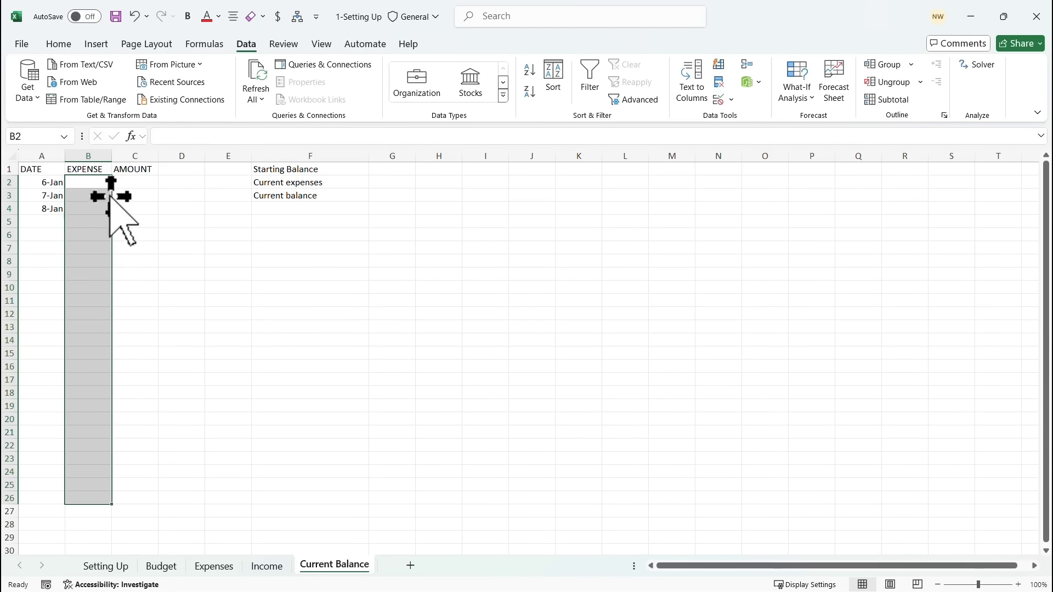
pyautogui.click(719, 101)
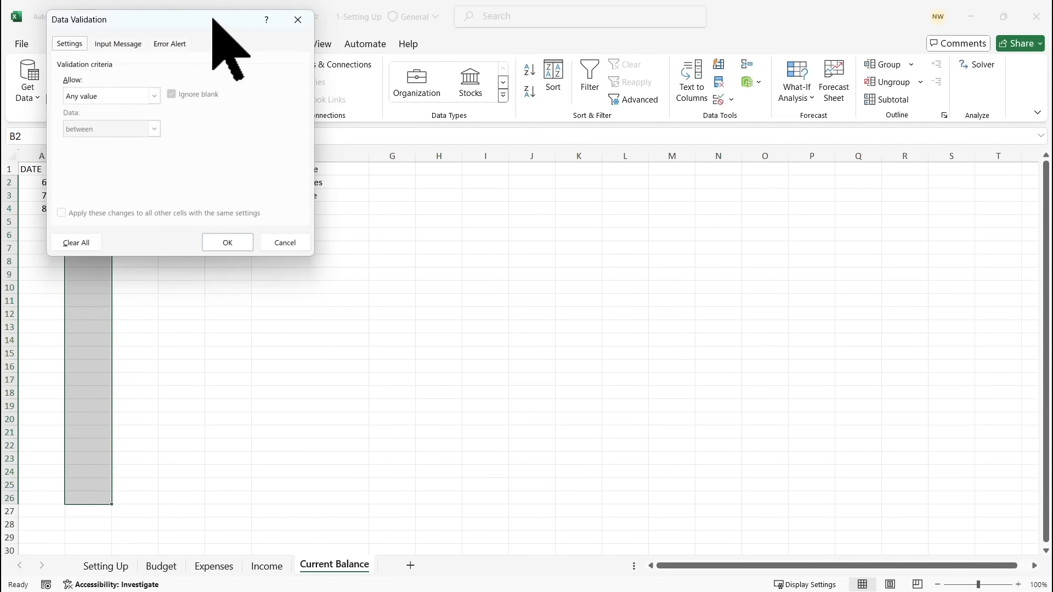
pyautogui.moveTo(213, 20); pyautogui.dragTo(463, 174)
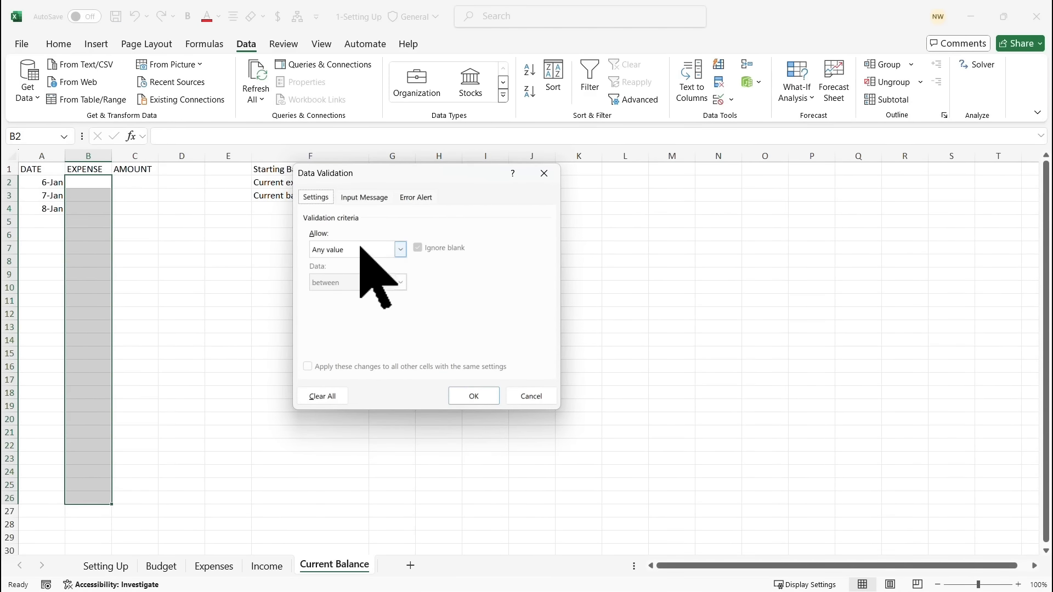
pyautogui.click(402, 249)
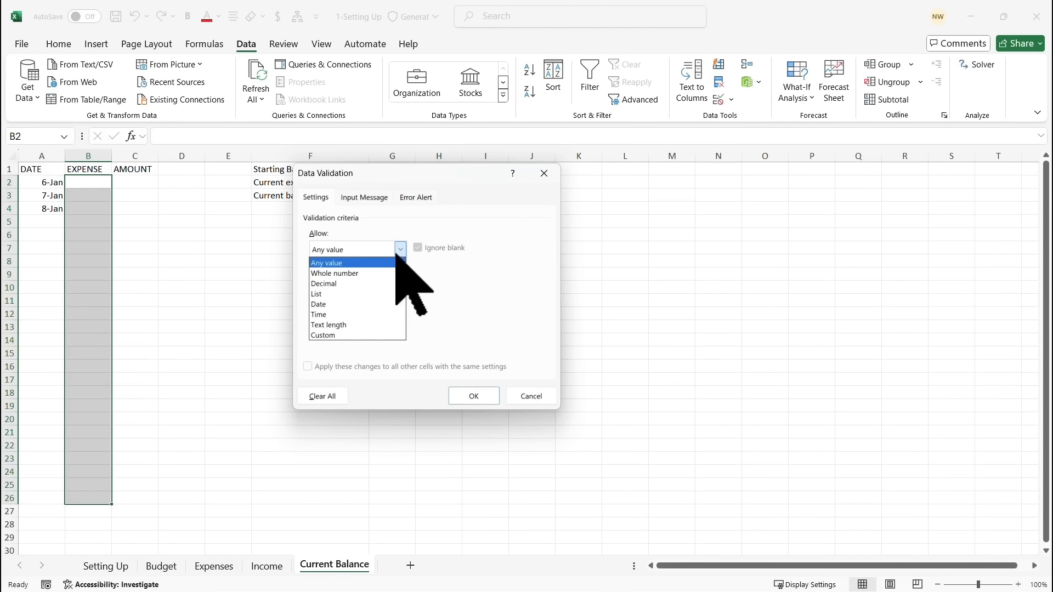
pyautogui.click(330, 295)
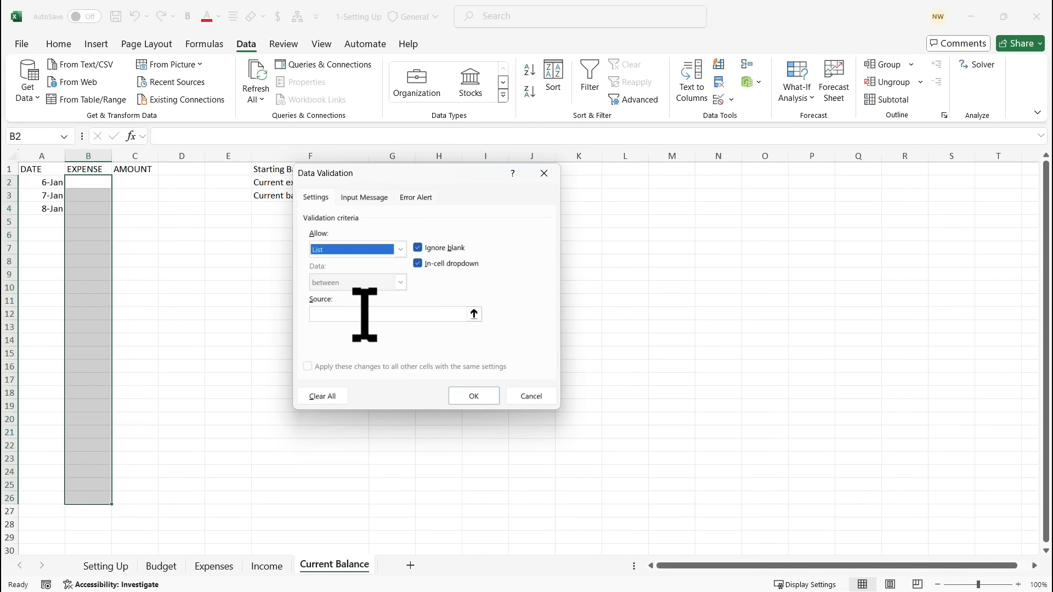
# Use J1:J47 on the Expenses sheet as the validation list's source and apply the rule.
pyautogui.click(325, 314)
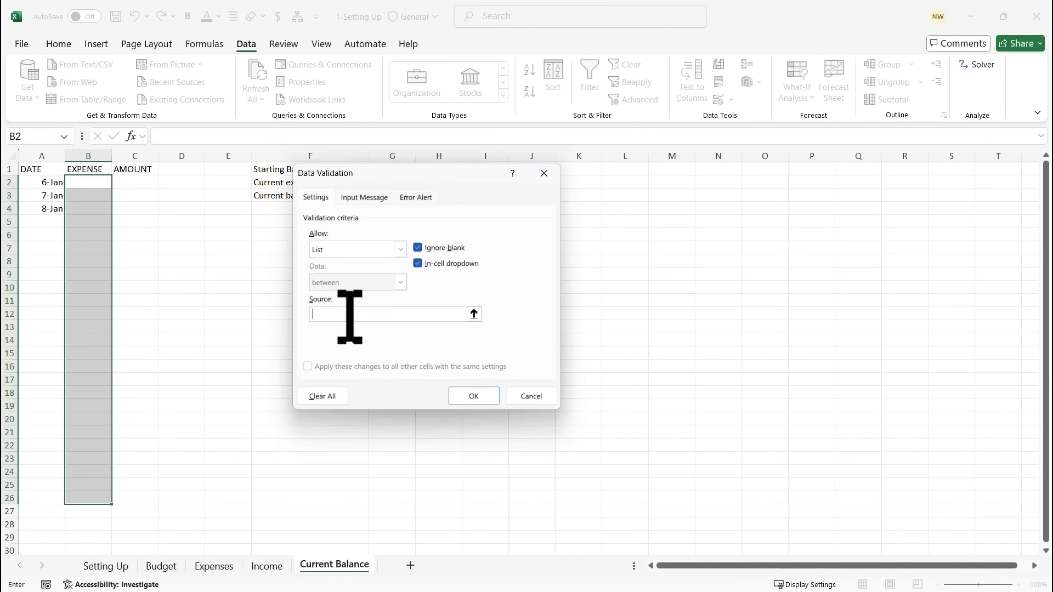
pyautogui.click(215, 567)
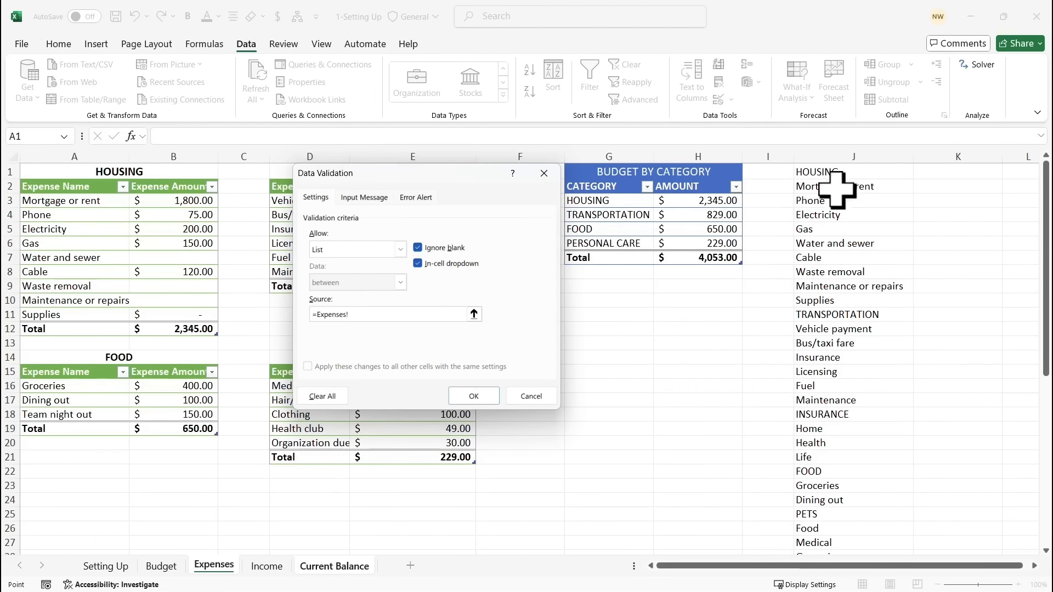
pyautogui.moveTo(841, 170); pyautogui.dragTo(830, 526)
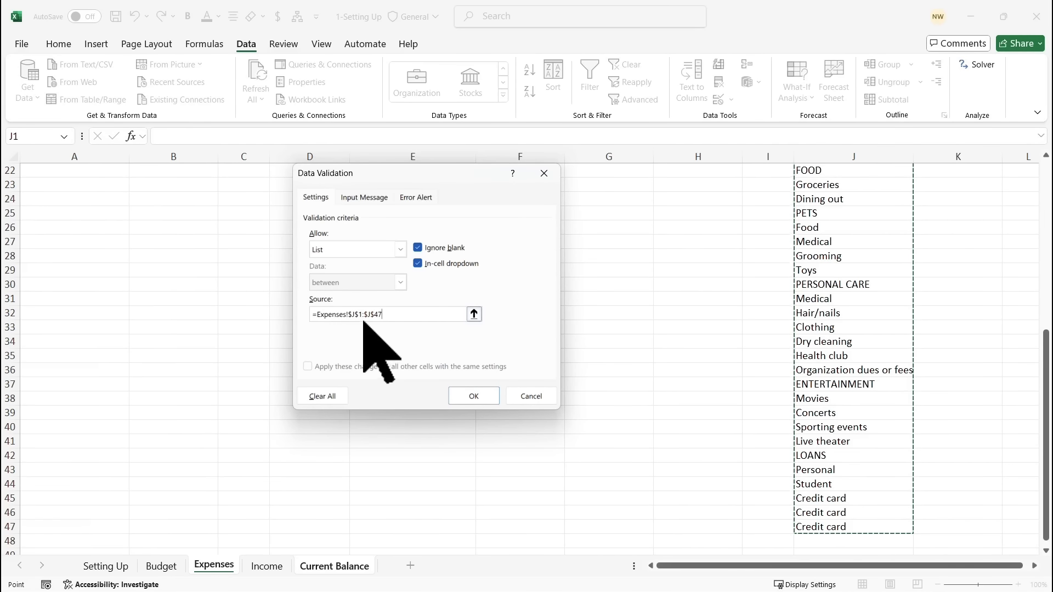
pyautogui.click(474, 396)
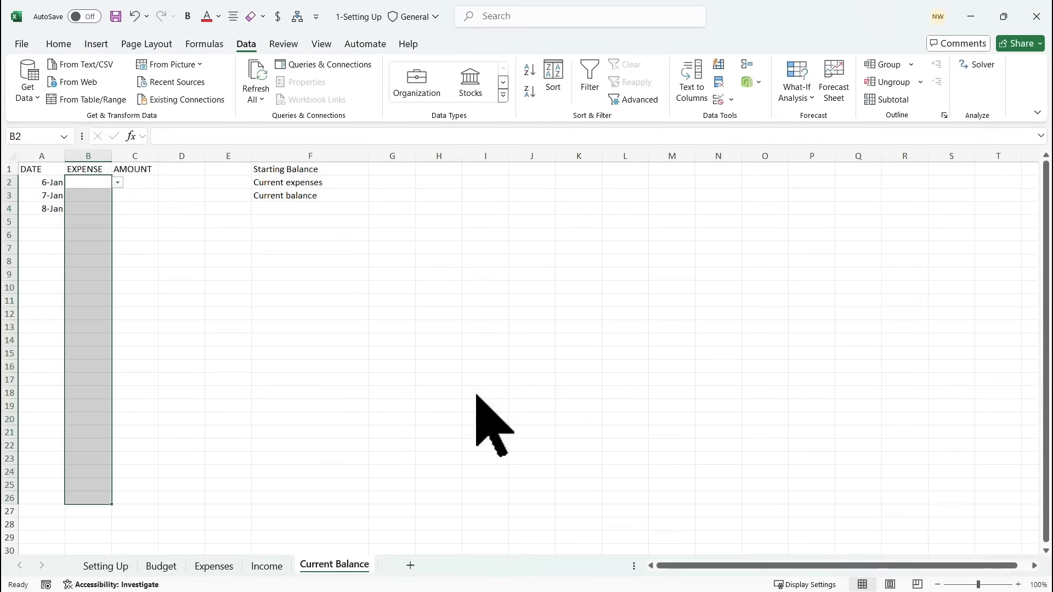
# Choose Maintenance or repairs as the expense in B2 and autofit column B to its contents.
pyautogui.click(89, 184)
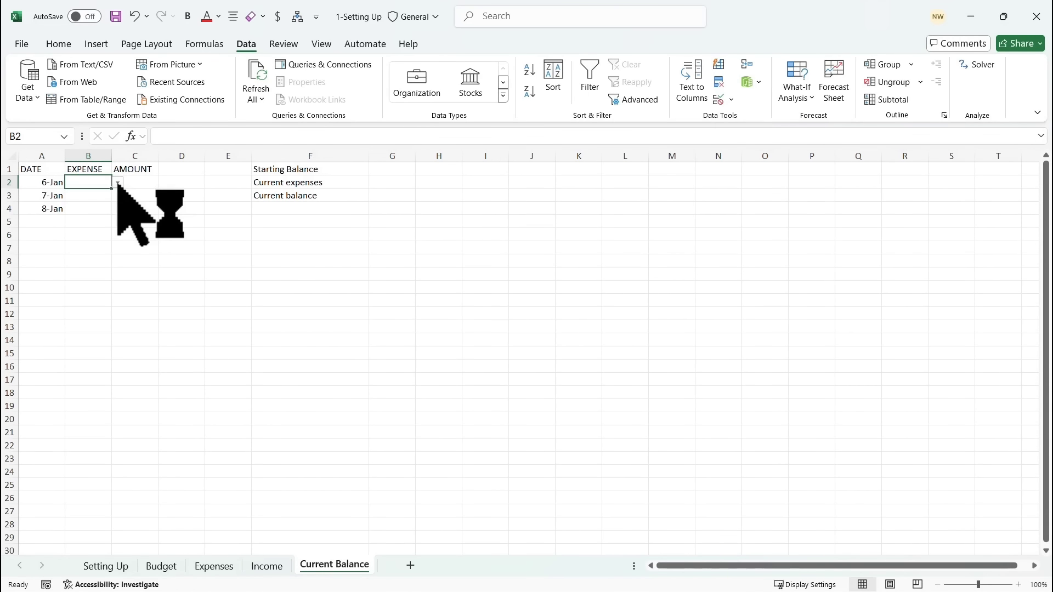
pyautogui.click(118, 183)
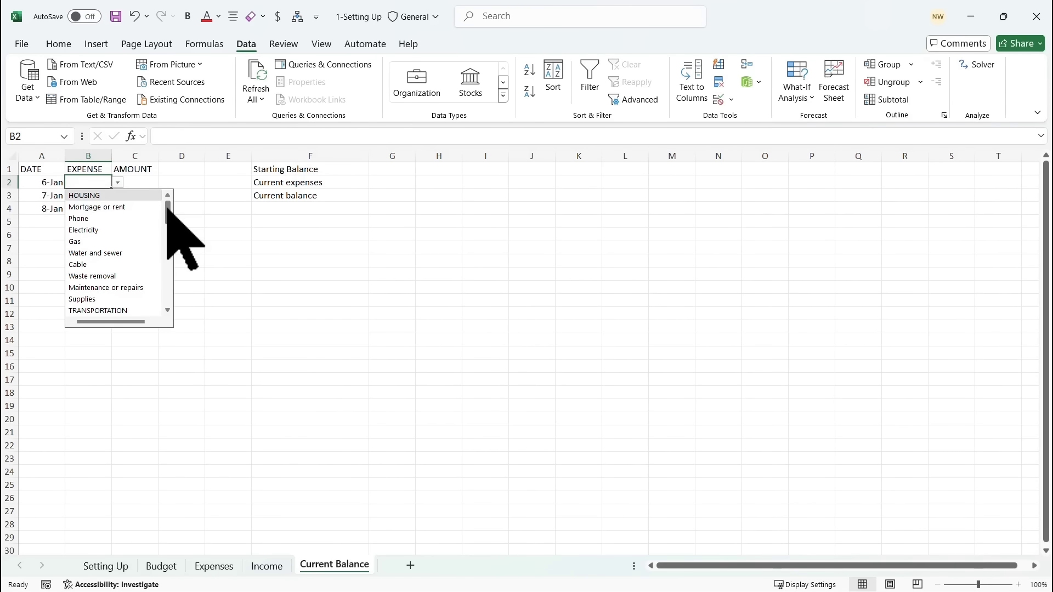
pyautogui.click(113, 287)
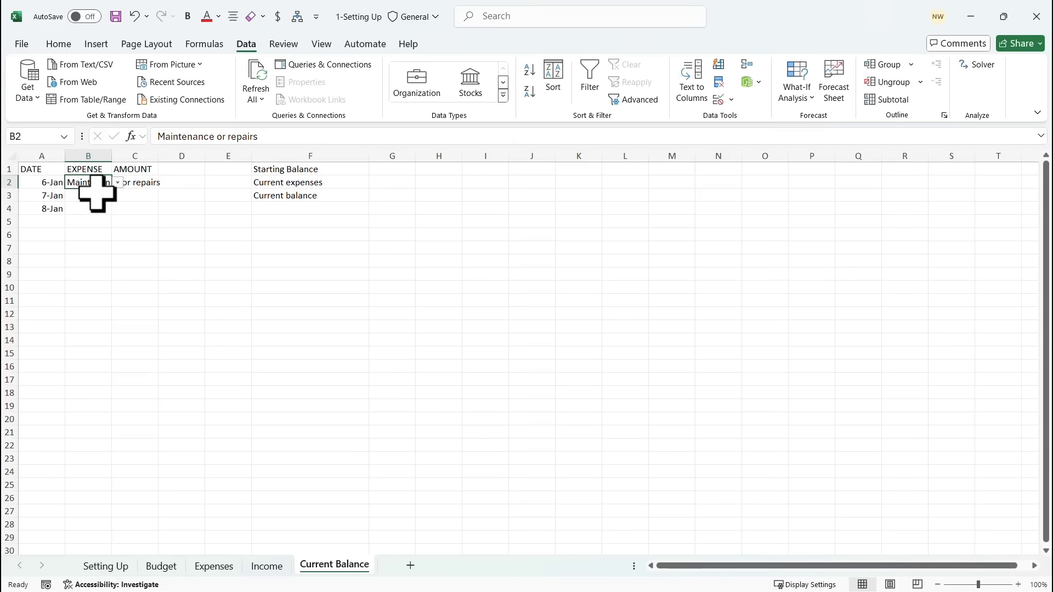
pyautogui.doubleClick(112, 158)
# Choose Movies as the expense in B3 and Dining out in B4 from the validation list.
pyautogui.click(94, 195)
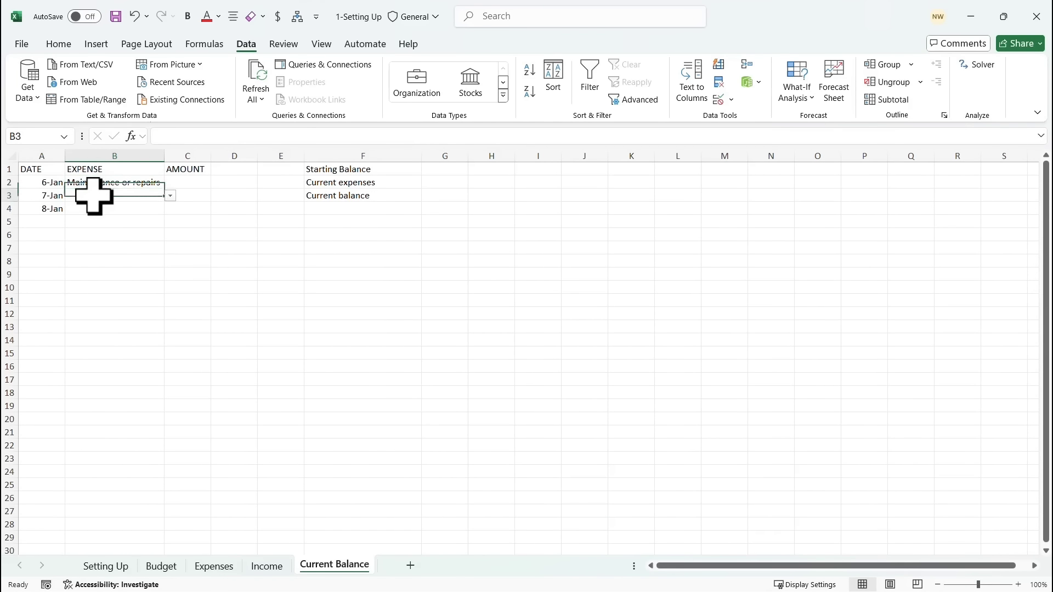
pyautogui.click(170, 197)
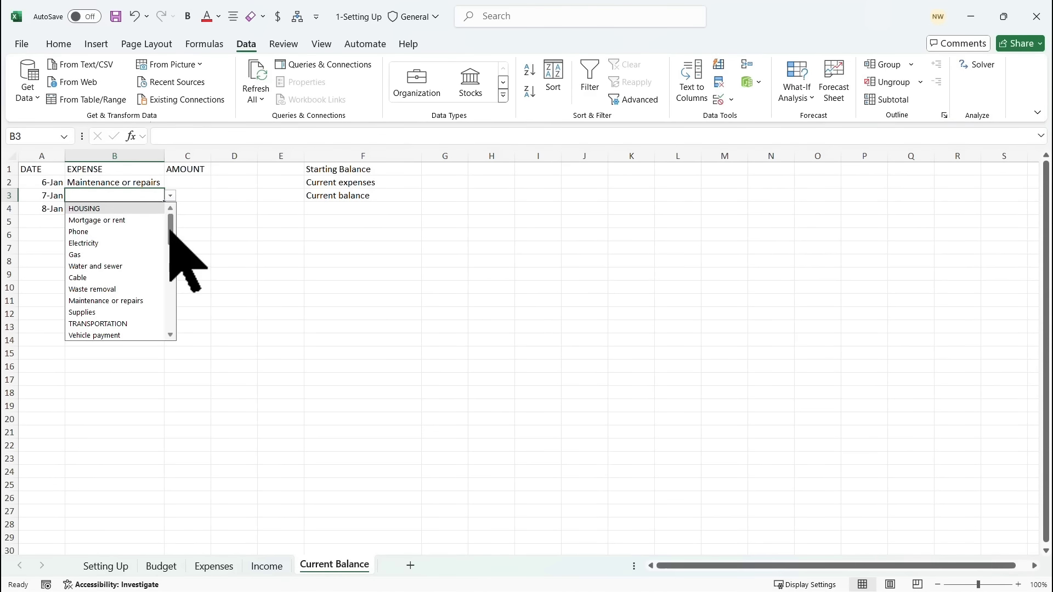
pyautogui.moveTo(170, 229); pyautogui.dragTo(170, 298)
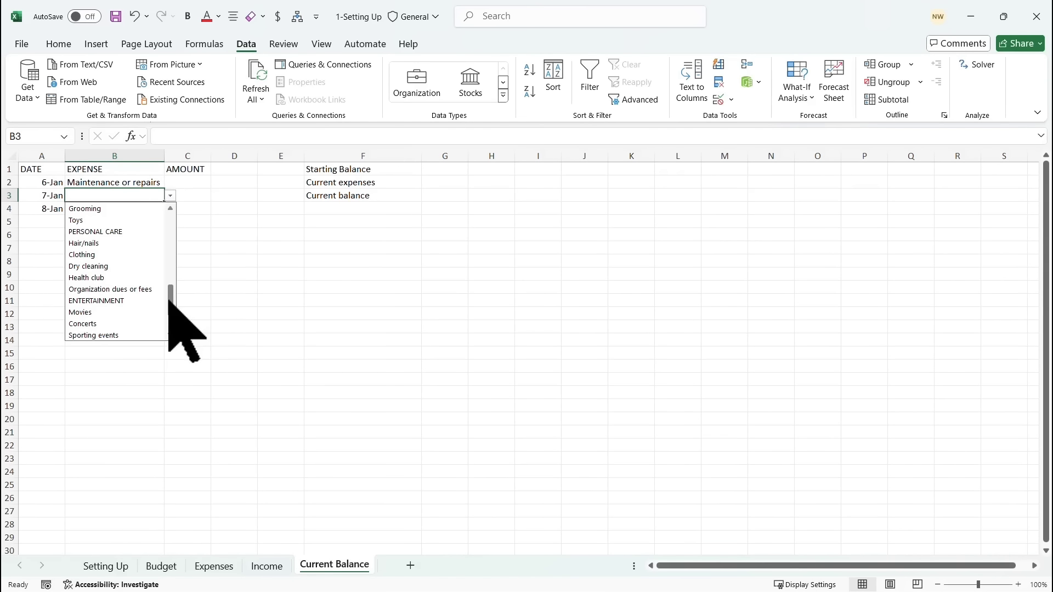
pyautogui.click(98, 310)
pyautogui.click(133, 212)
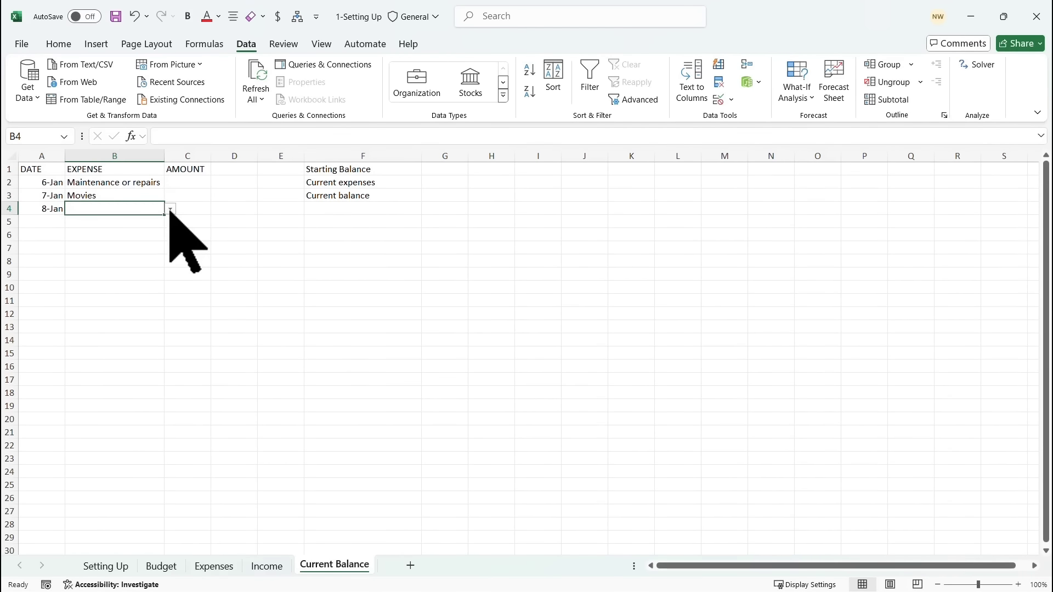
pyautogui.click(170, 209)
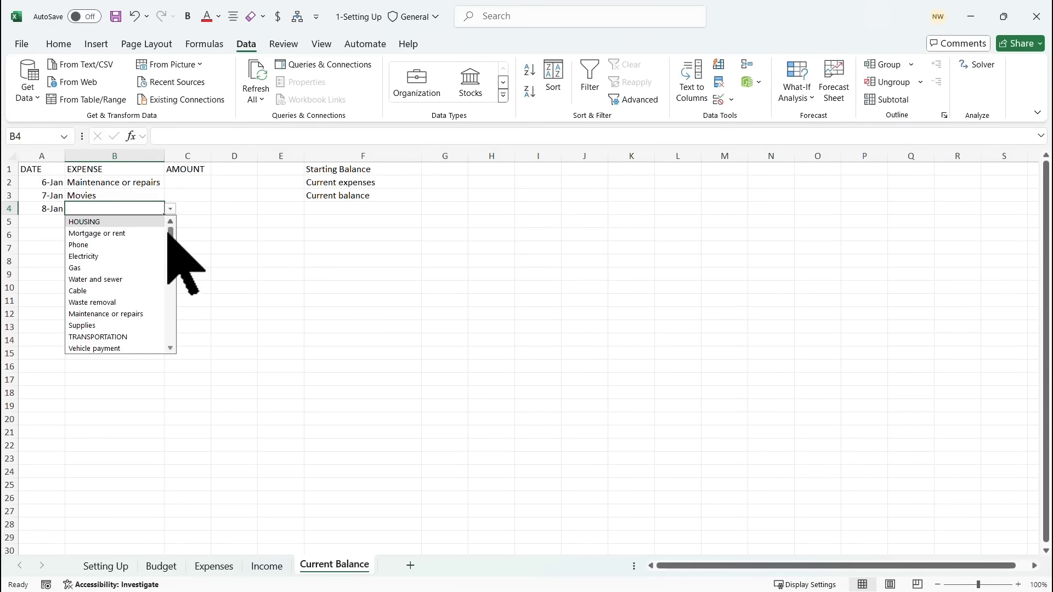
pyautogui.moveTo(172, 244); pyautogui.dragTo(171, 279)
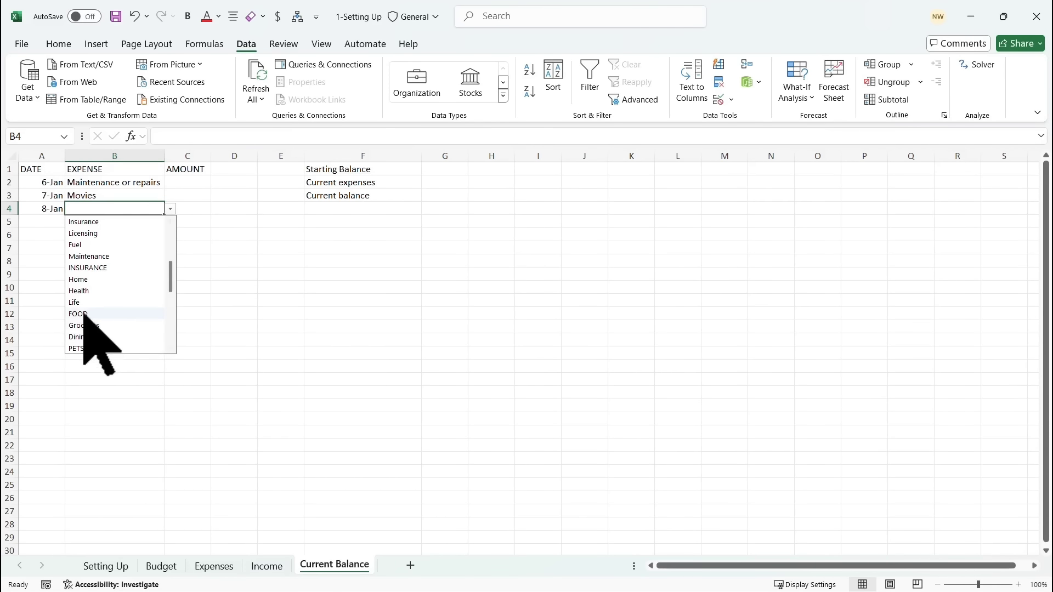
pyautogui.click(89, 337)
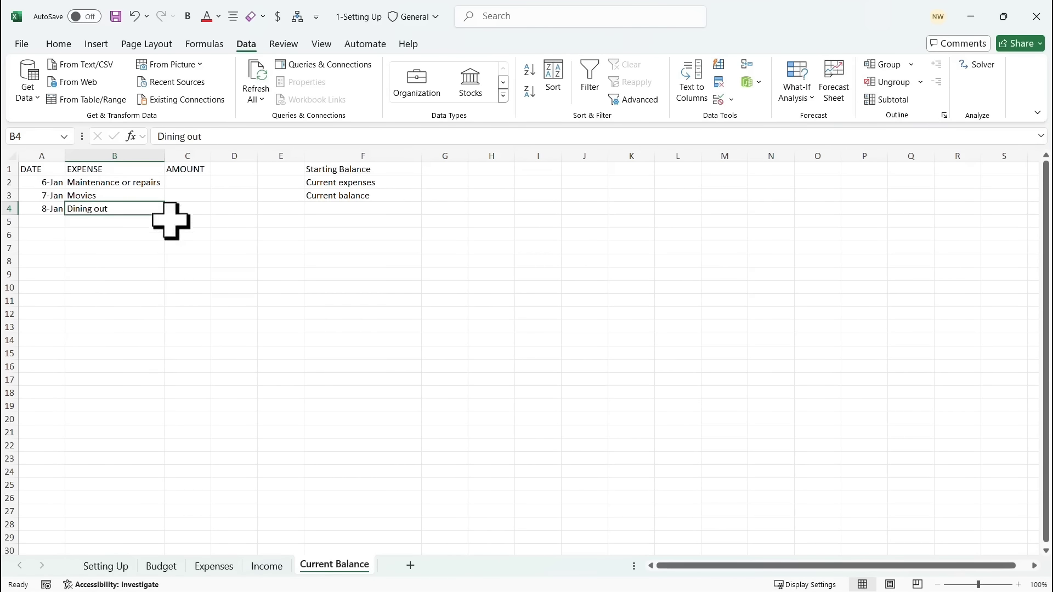
# Enter the amounts 29, 30 and 120 in C2:C4 for the three expenses.
pyautogui.click(183, 184)
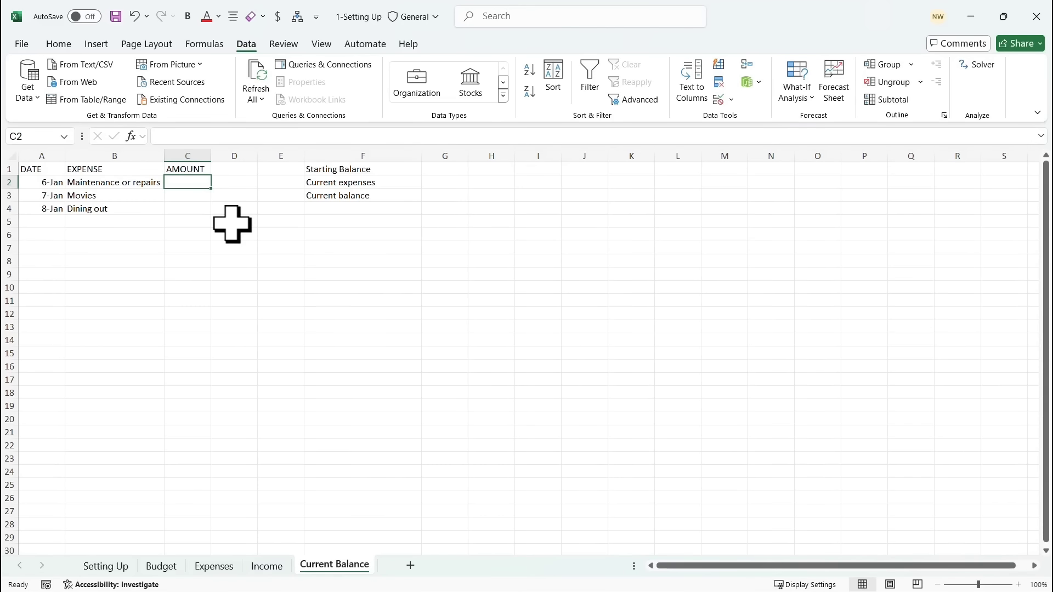
pyautogui.write('29')
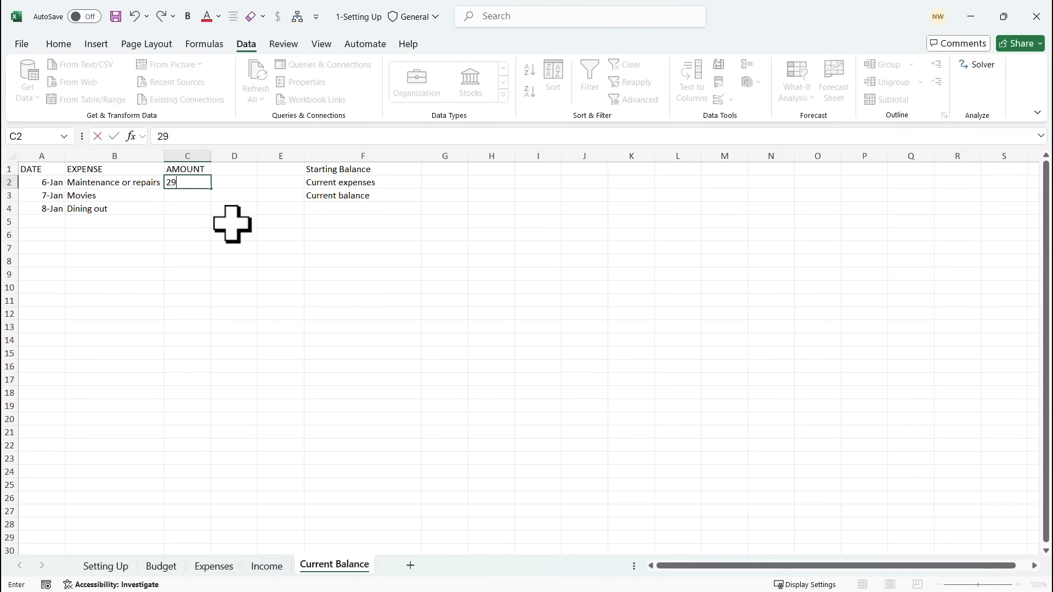
pyautogui.press('Return')
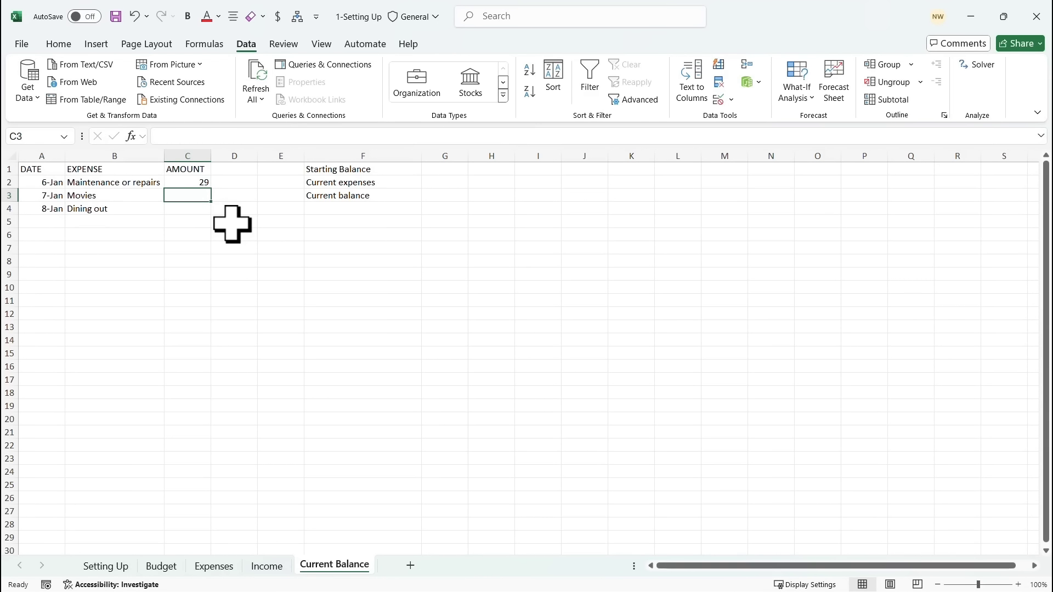
pyautogui.write('30')
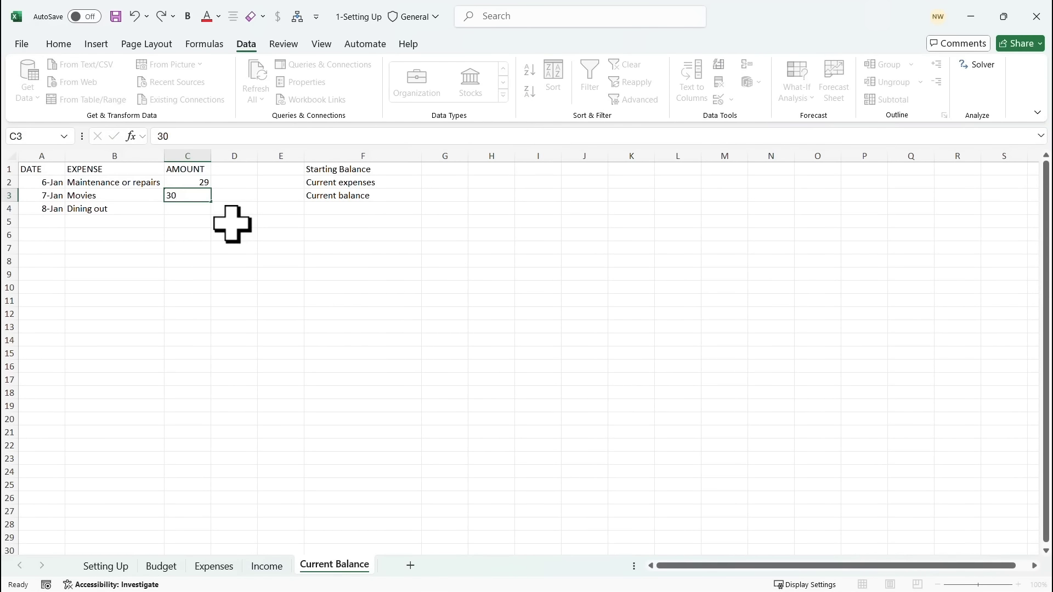
pyautogui.press('Return')
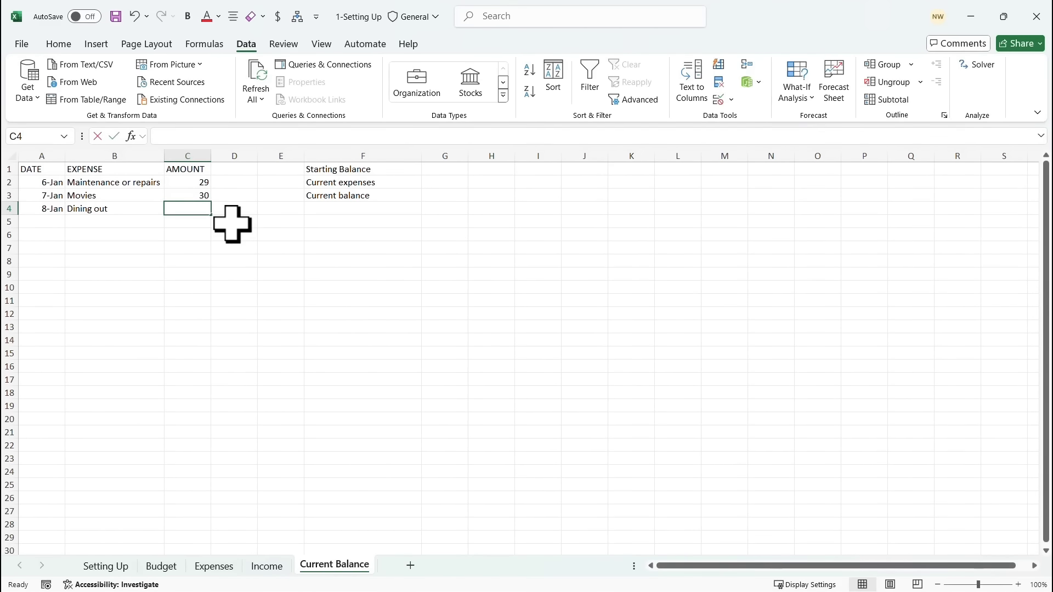
pyautogui.write('120')
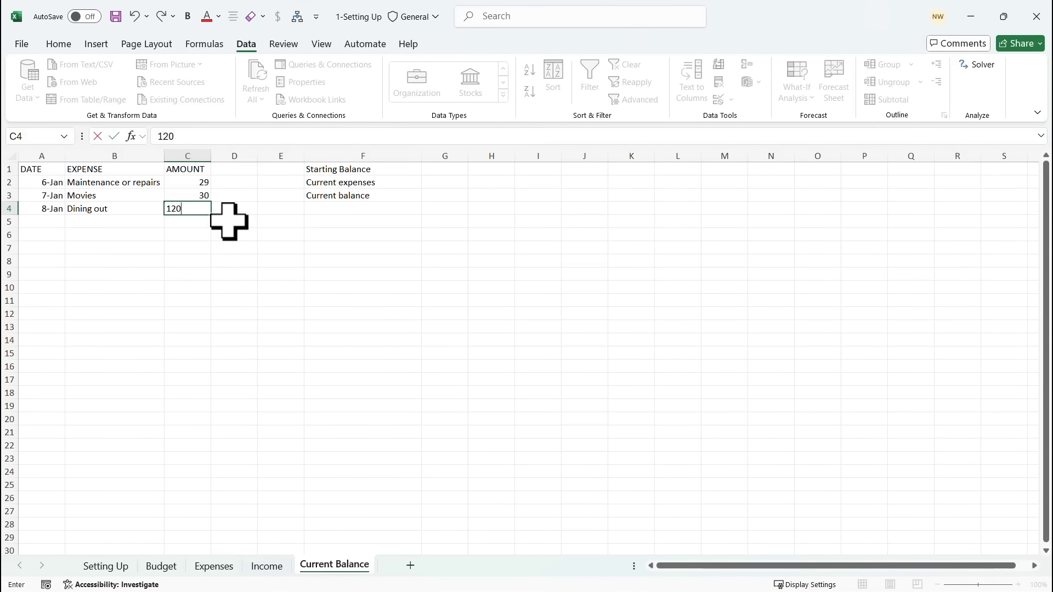
pyautogui.click(232, 250)
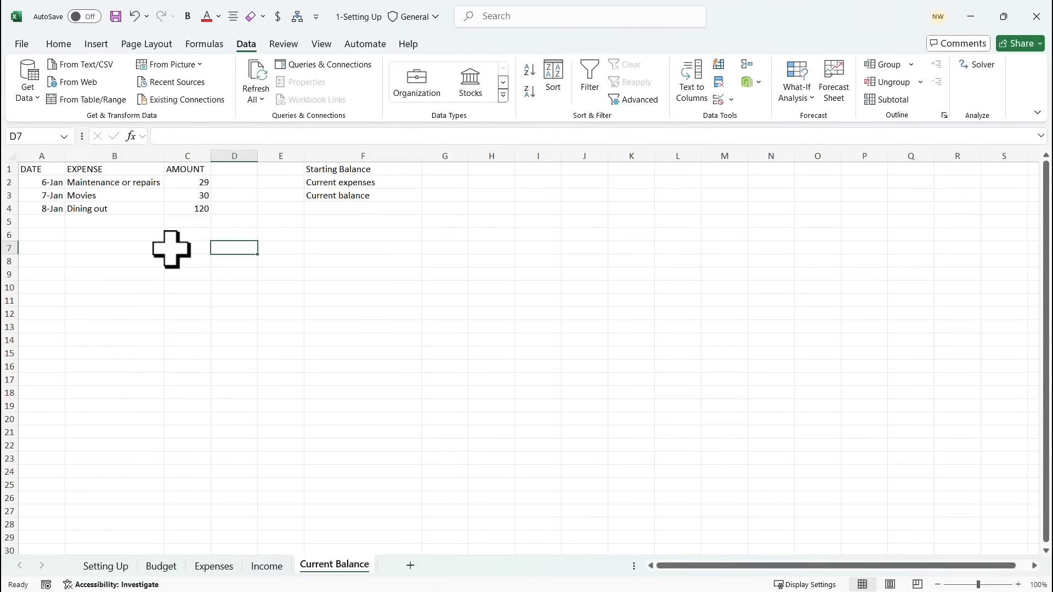
# Change the expense amounts in C2:C4 to the negative values -29, -30 and -120.
pyautogui.click(195, 184)
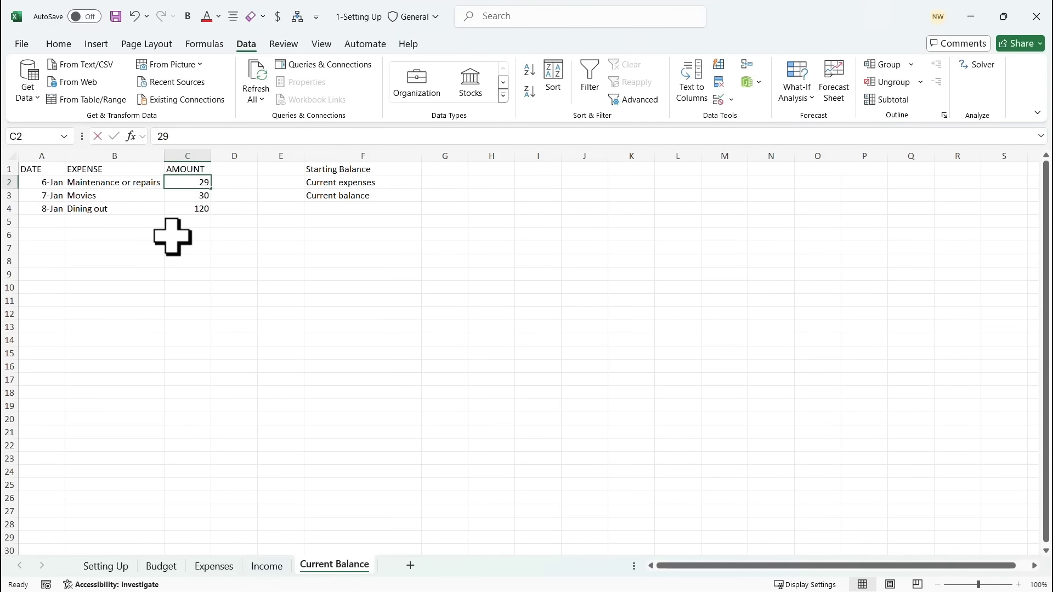
pyautogui.write('-2')
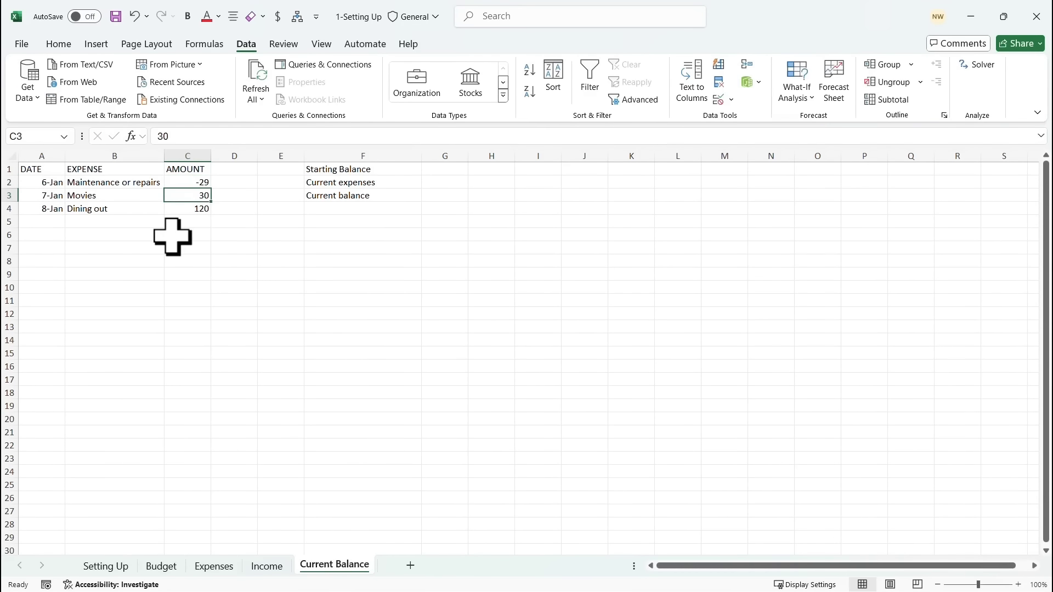
pyautogui.write('-')
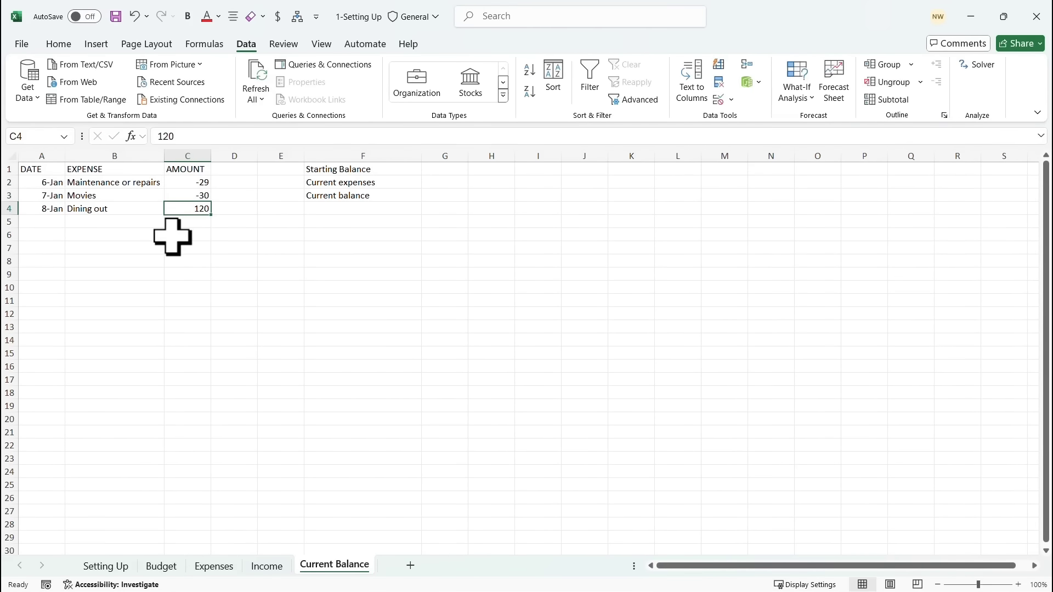
pyautogui.write('-120')
pyautogui.press('Return')
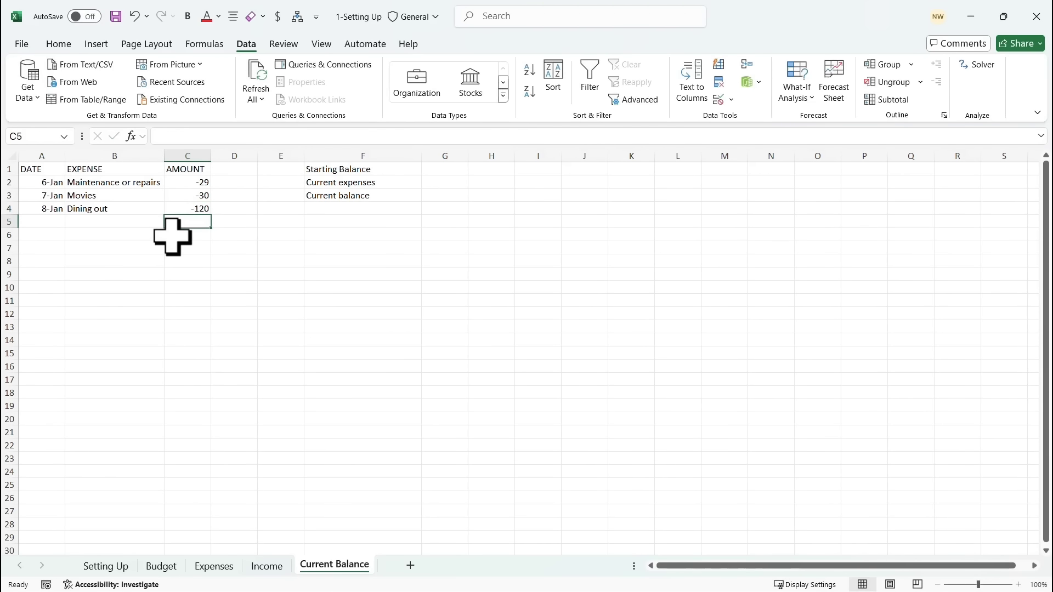
# Enter 4000 as the Starting Balance in G1 and autofit column G to its contents.
pyautogui.click(436, 169)
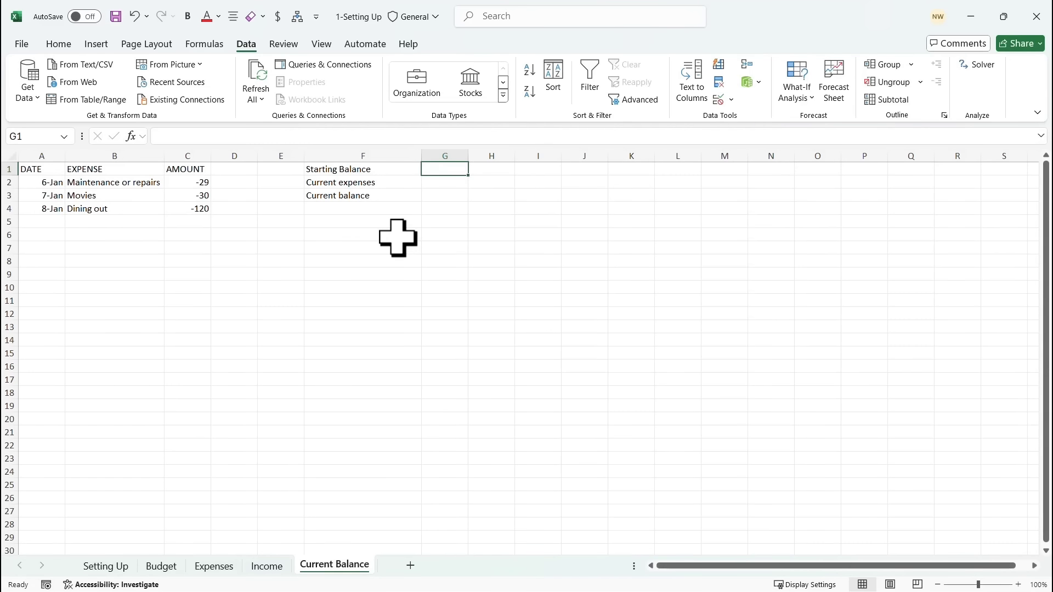
pyautogui.write('4000')
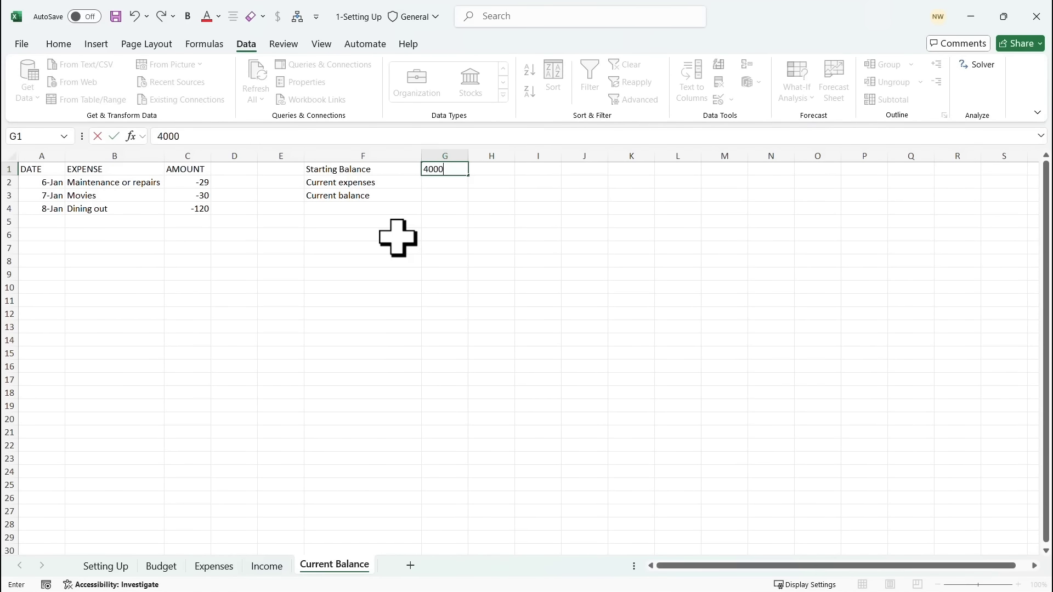
pyautogui.press('Return')
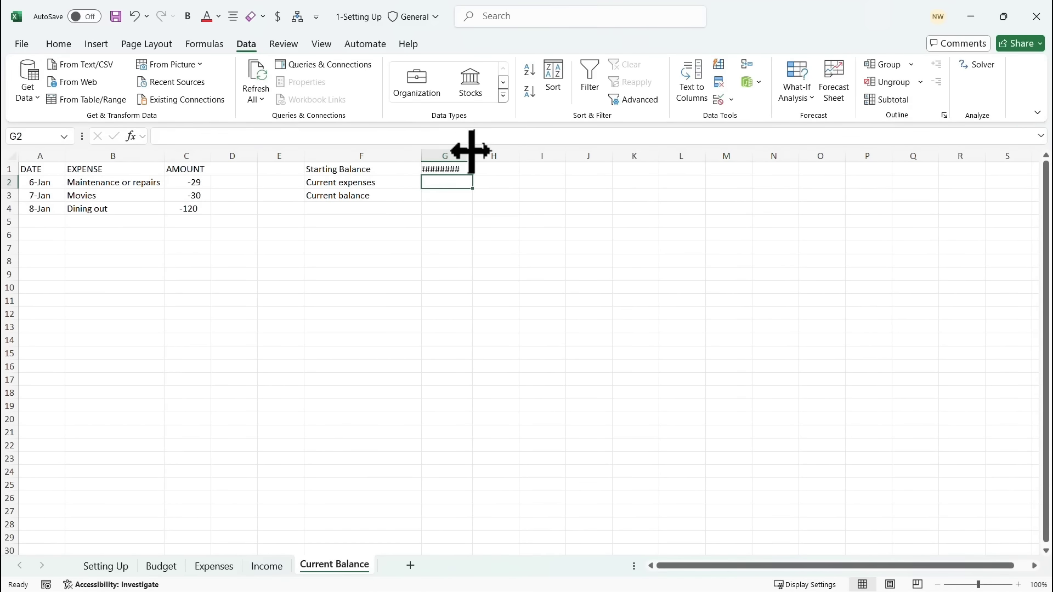
pyautogui.doubleClick(472, 153)
# Apply the Accounting number format to the expense amounts in C2:C4.
pyautogui.moveTo(204, 183); pyautogui.dragTo(199, 208)
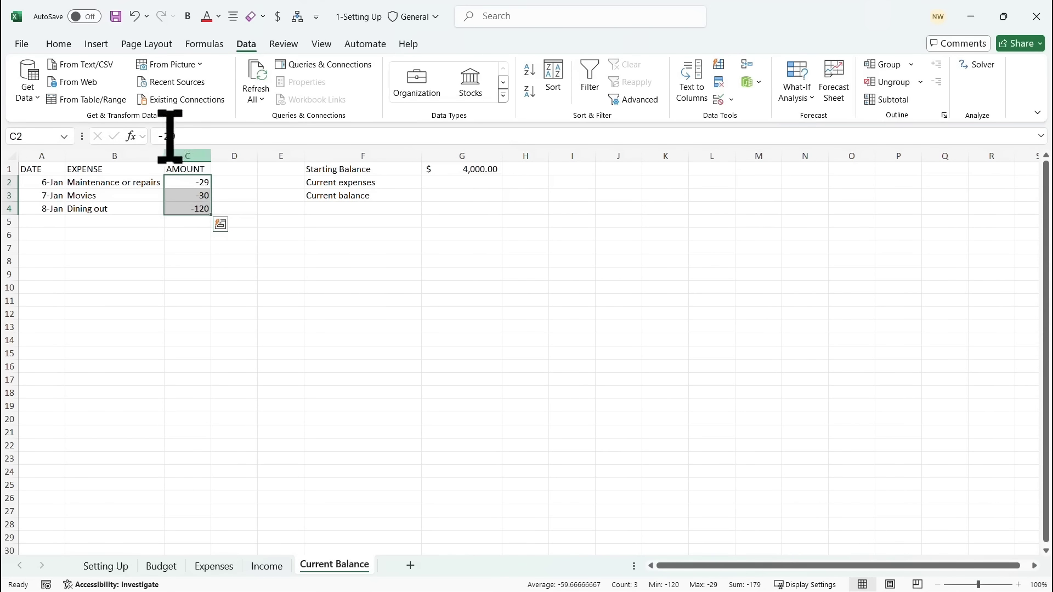
pyautogui.click(57, 43)
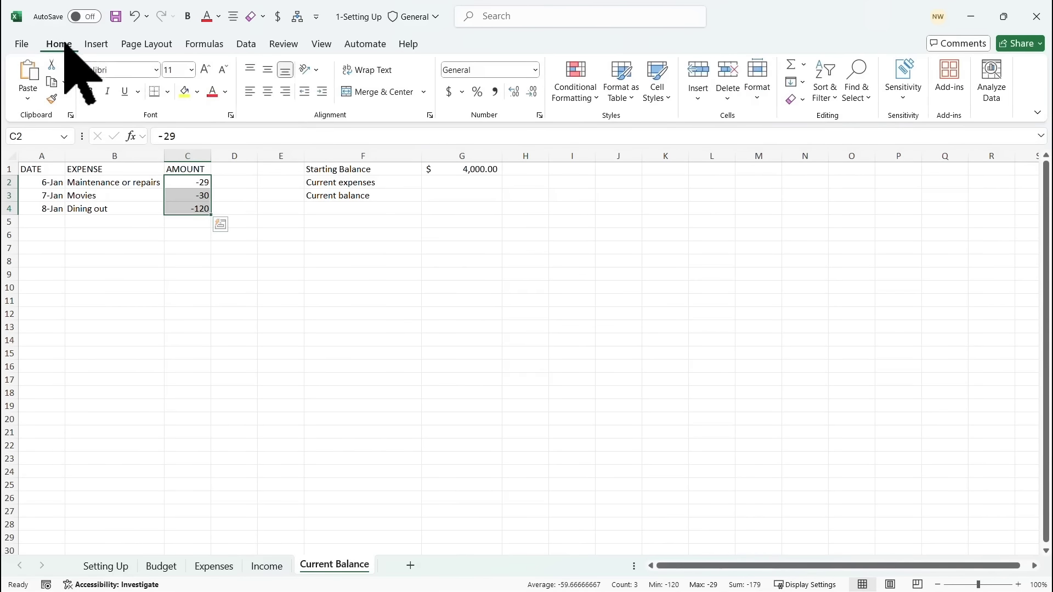
pyautogui.click(535, 69)
pyautogui.click(506, 192)
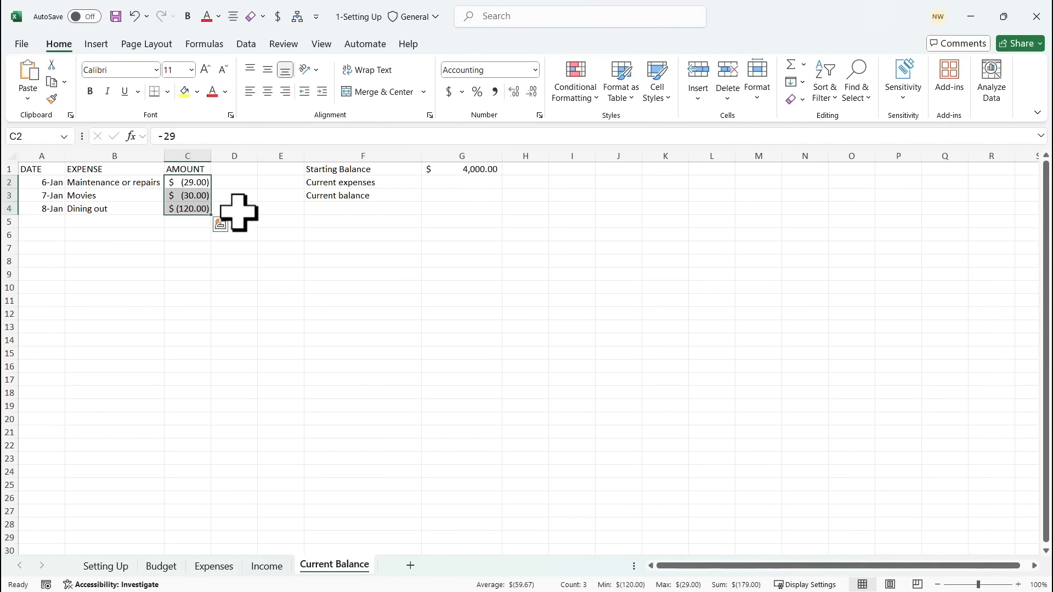
pyautogui.click(260, 245)
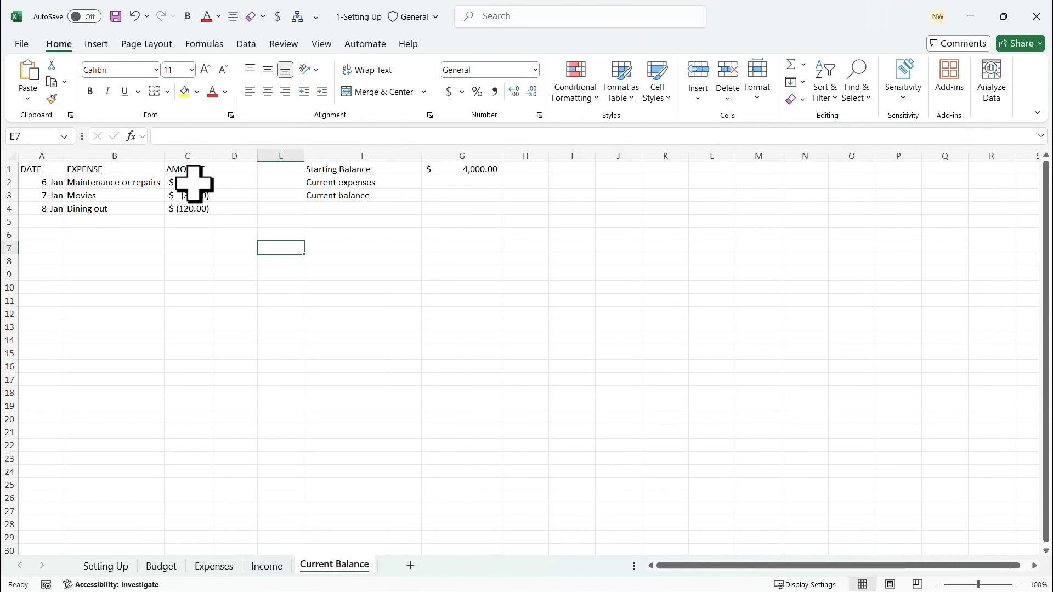
pyautogui.moveTo(192, 183); pyautogui.dragTo(193, 207)
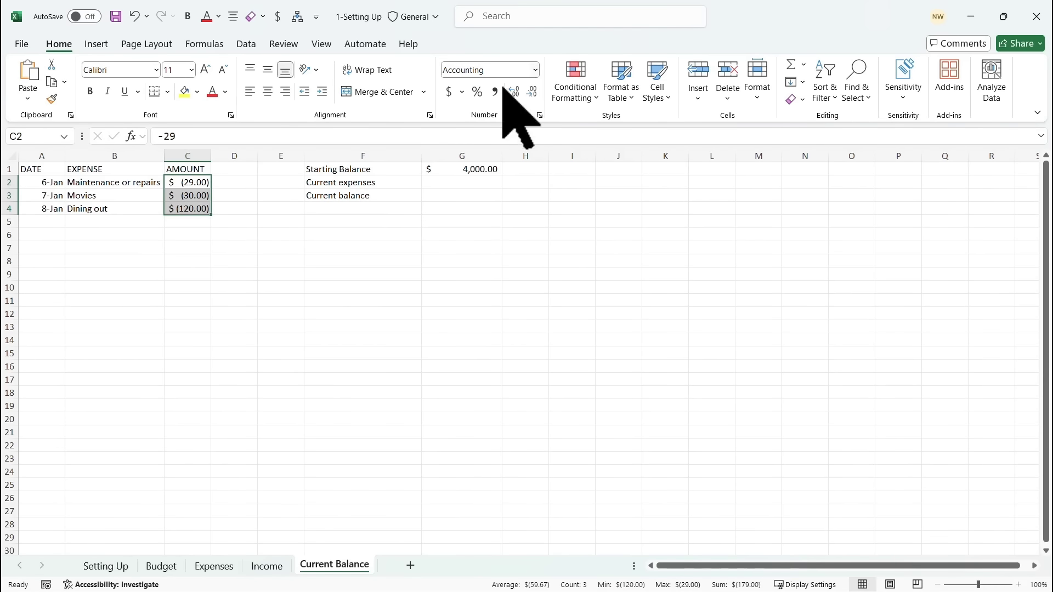
pyautogui.click(473, 184)
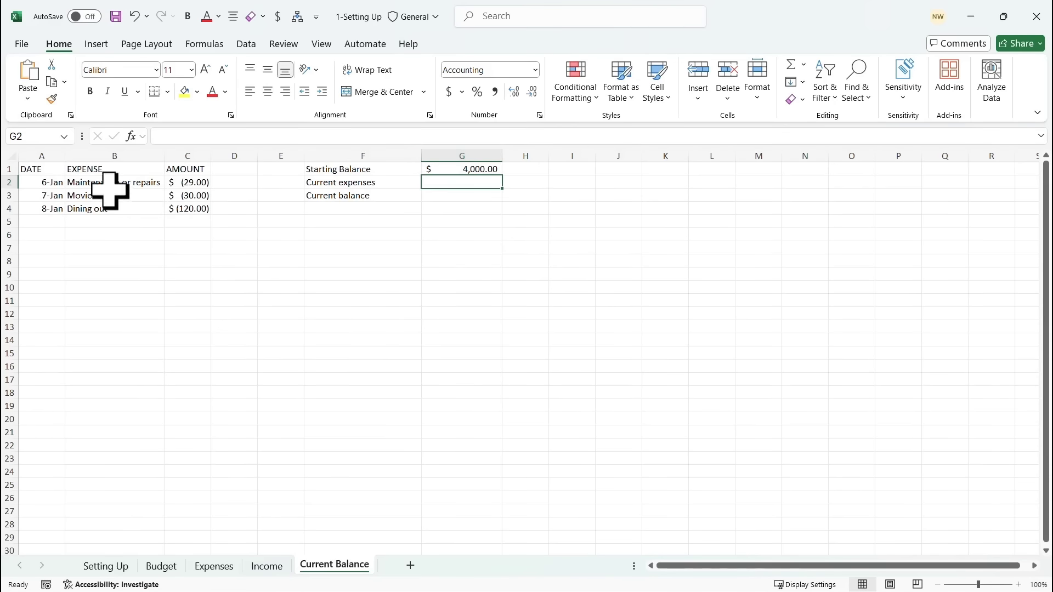
# Format A1:C4 as a table with headers, using the green Light style that has a solid header row.
pyautogui.moveTo(47, 170); pyautogui.dragTo(181, 207)
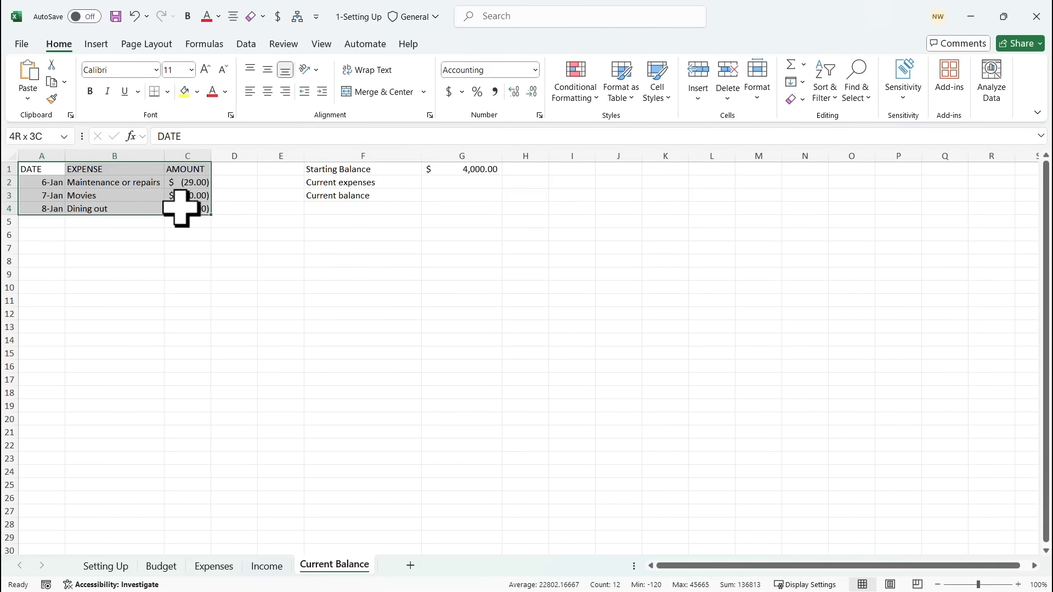
pyautogui.click(625, 94)
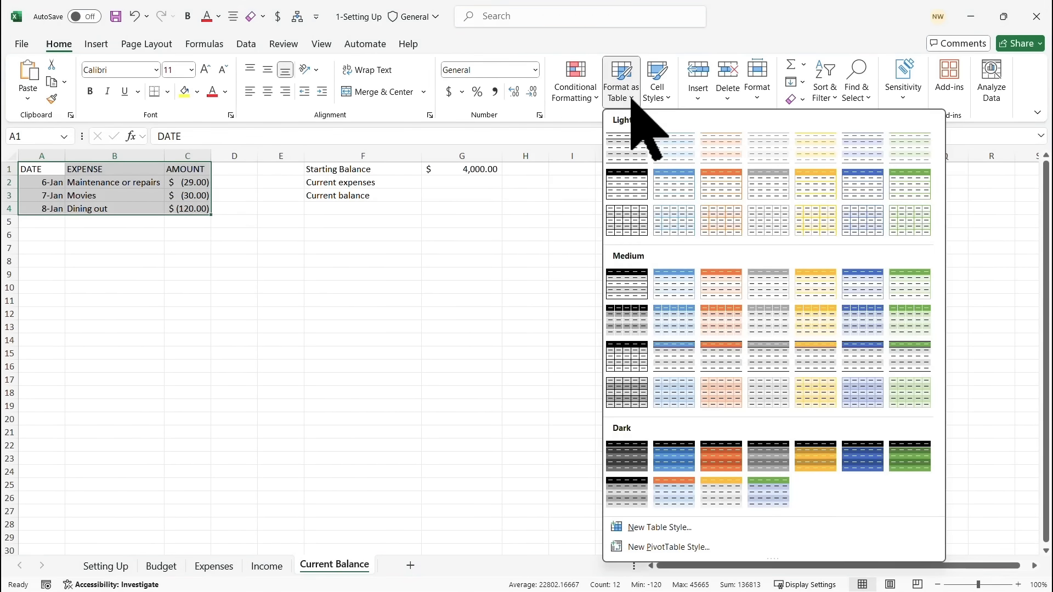
pyautogui.click(906, 185)
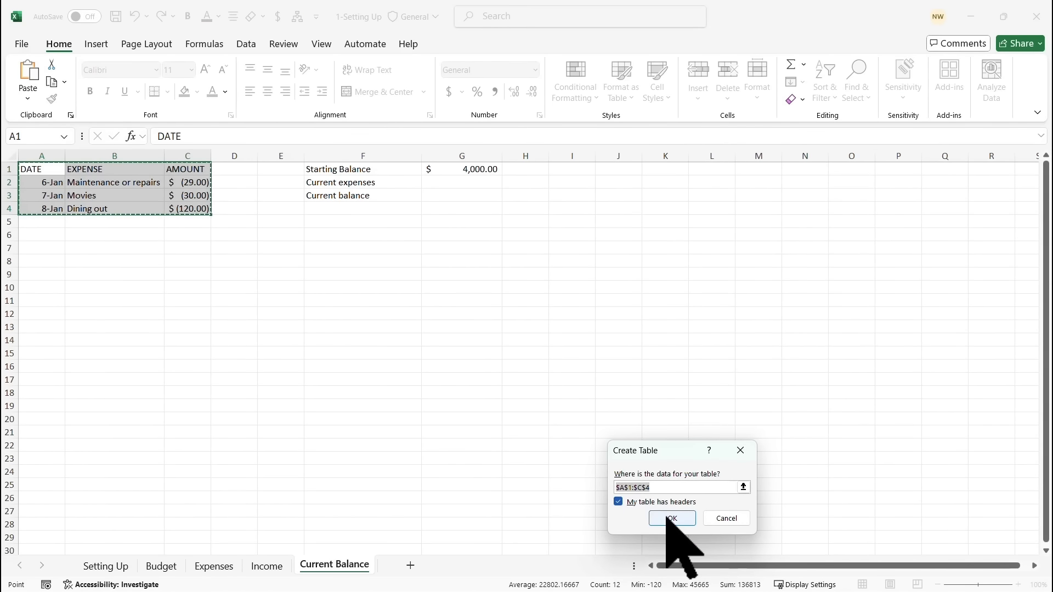
pyautogui.click(672, 518)
pyautogui.click(437, 273)
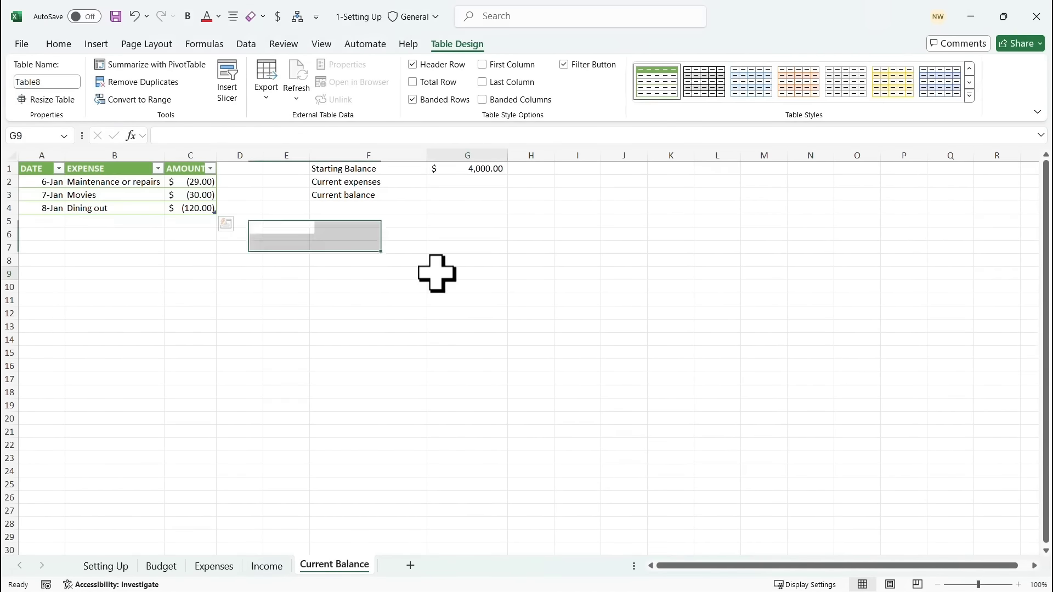
pyautogui.click(394, 170)
pyautogui.moveTo(394, 171); pyautogui.dragTo(473, 196)
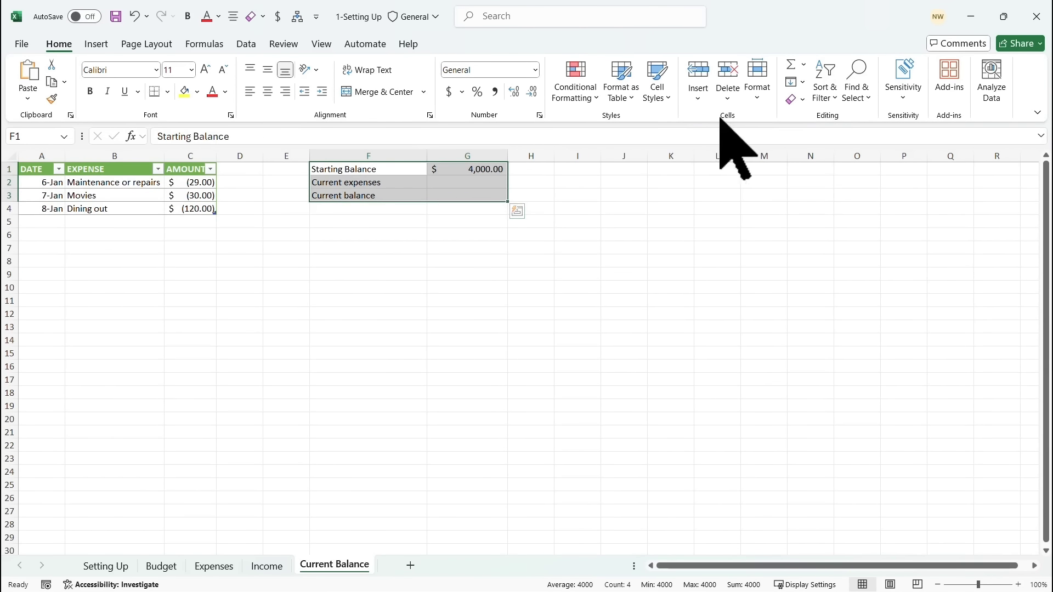
pyautogui.click(629, 97)
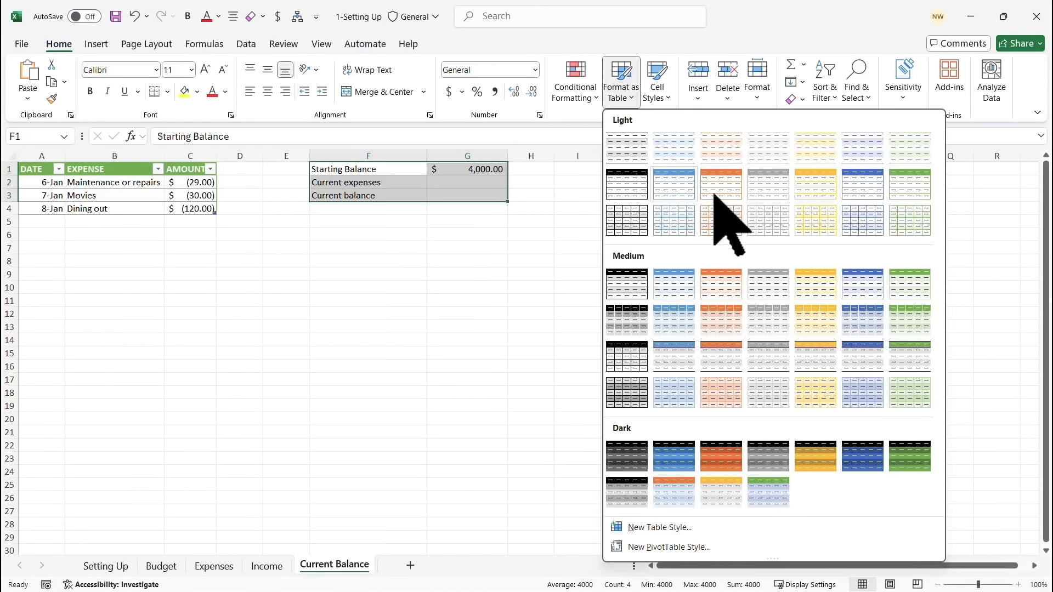
pyautogui.click(900, 221)
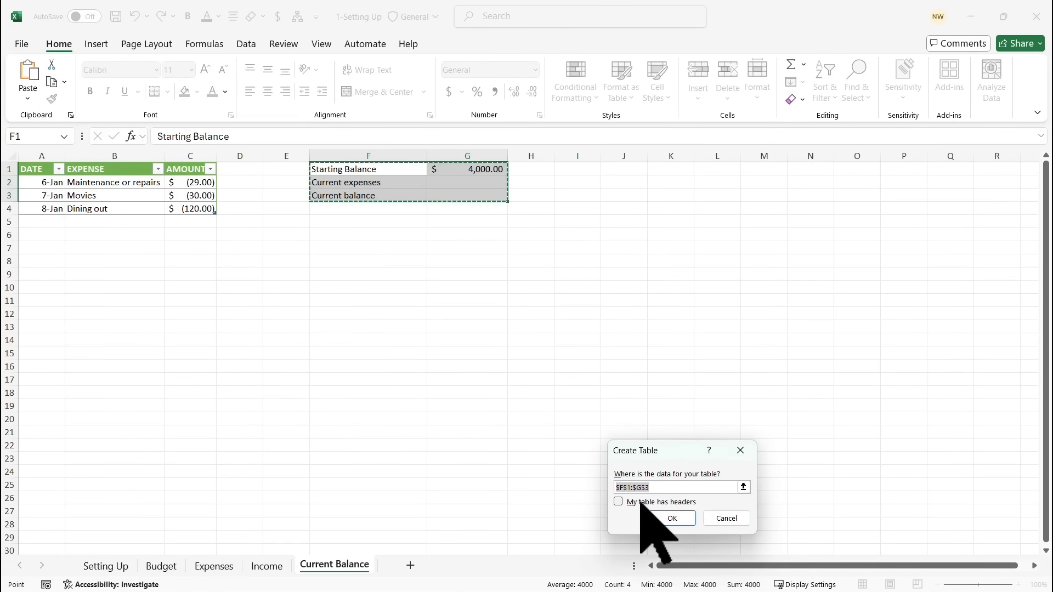
pyautogui.click(725, 518)
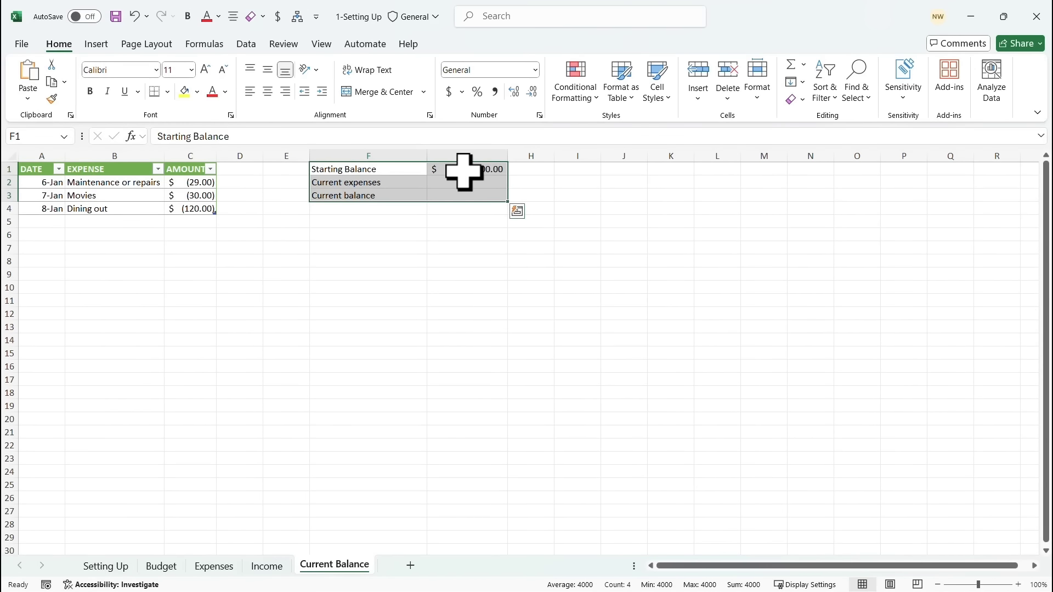
# Add a total row to the expense table.
pyautogui.click(444, 181)
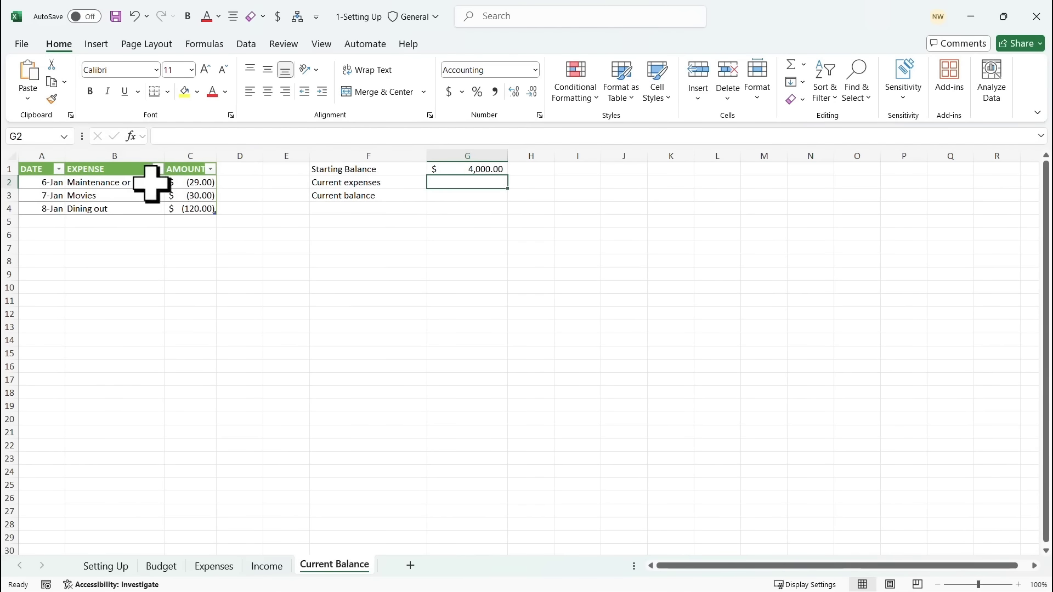
pyautogui.click(118, 193)
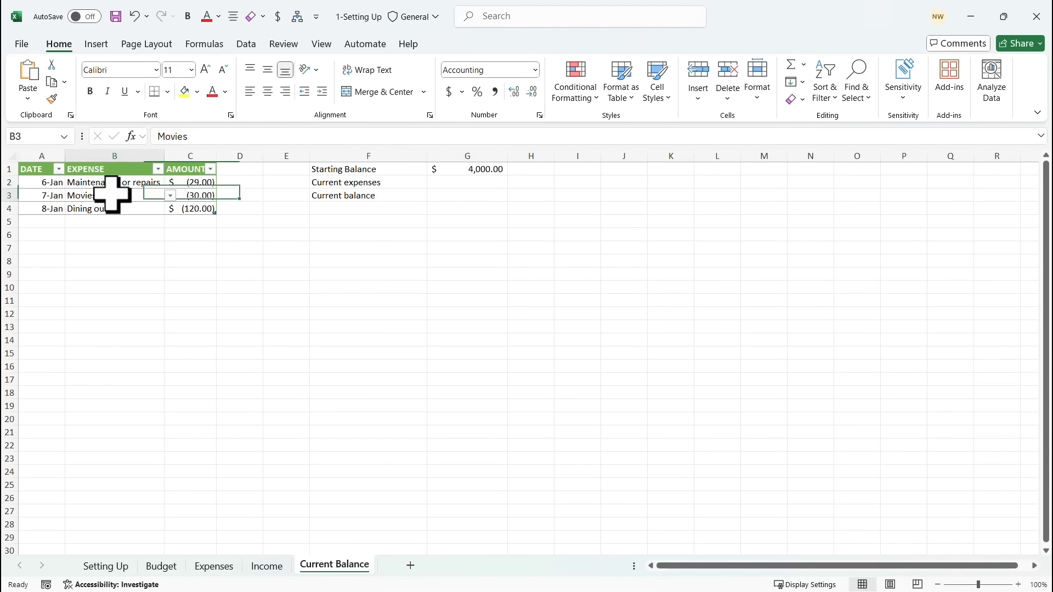
pyautogui.click(457, 45)
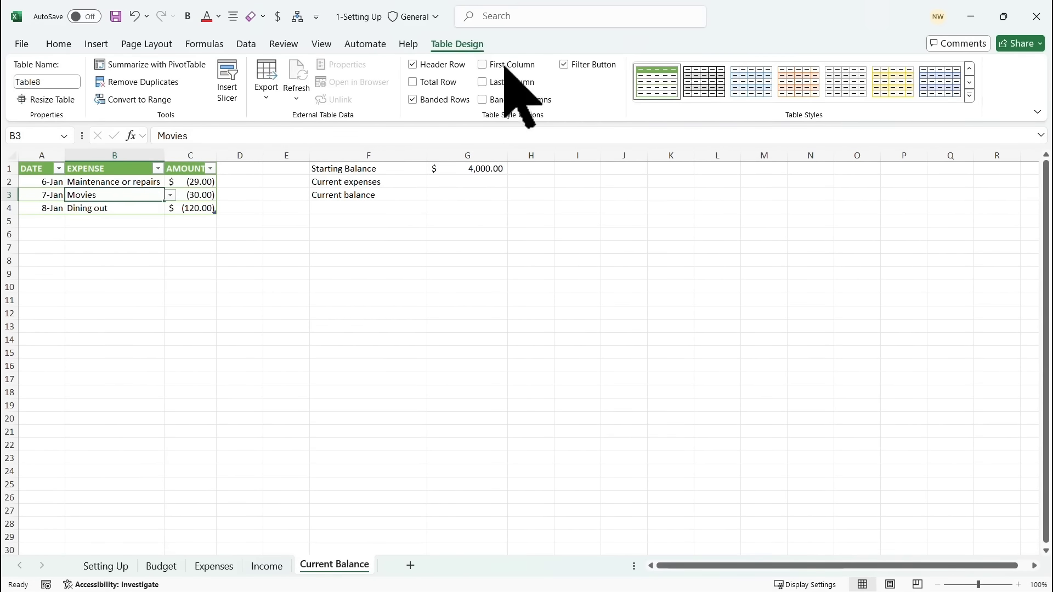
pyautogui.click(413, 81)
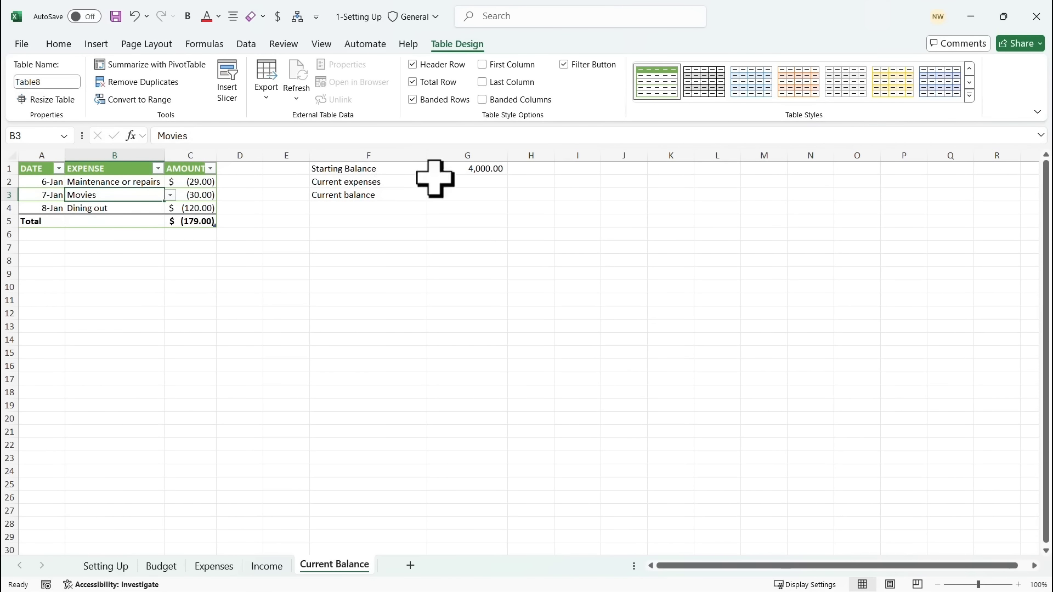
# Link Current expenses in G2 to the expense table's total amount in C5 with a formula.
pyautogui.click(477, 184)
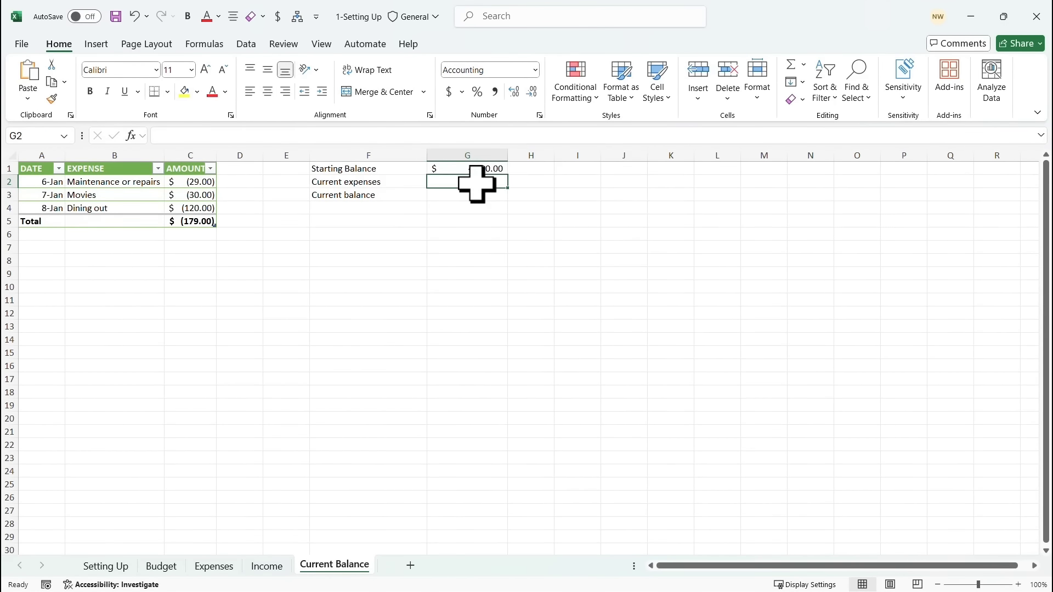
pyautogui.write('=')
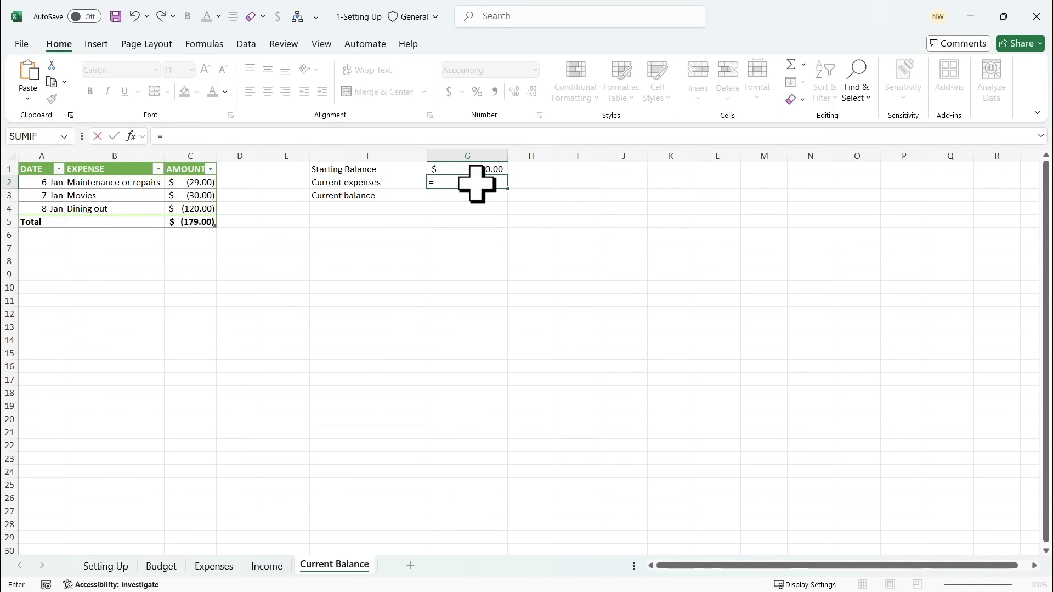
pyautogui.click(199, 222)
pyautogui.press('Return')
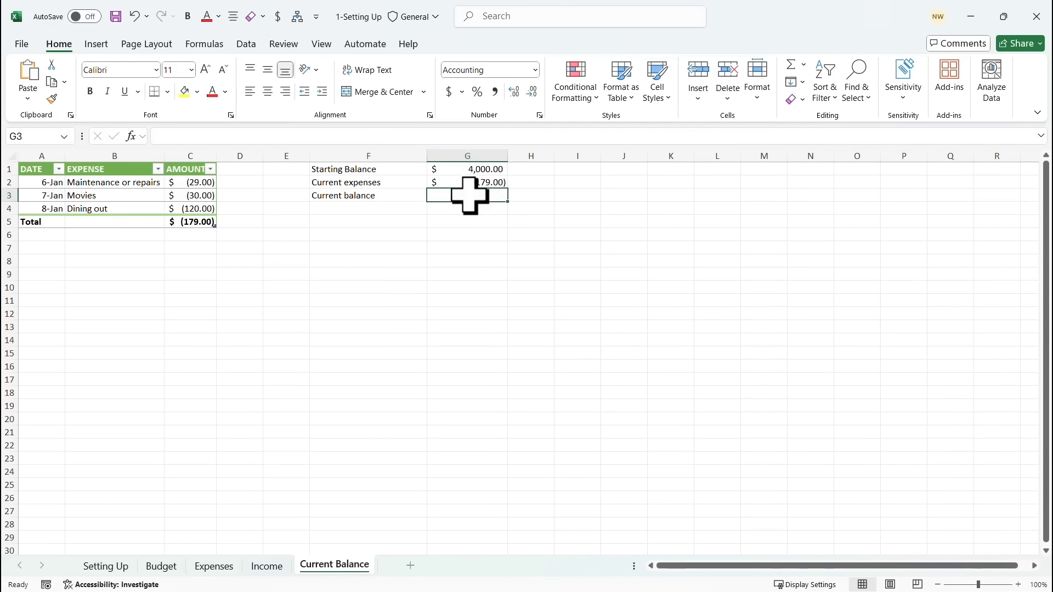
# Calculate the current balance in G3 by subtracting current expenses from the starting balance with =G1-G2.
pyautogui.write('=')
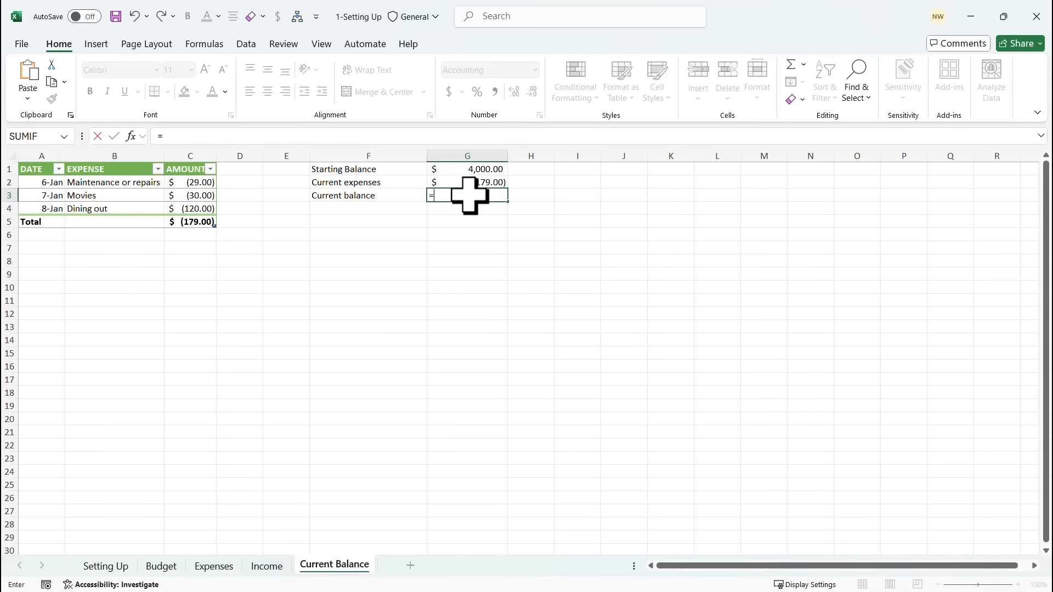
pyautogui.click(482, 170)
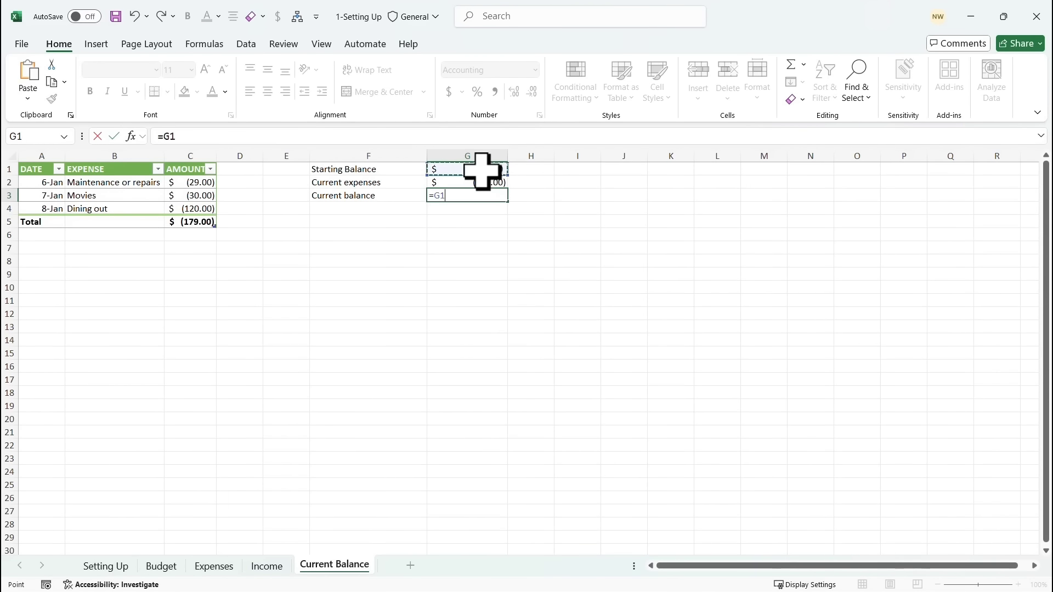
pyautogui.write('-')
pyautogui.click(477, 183)
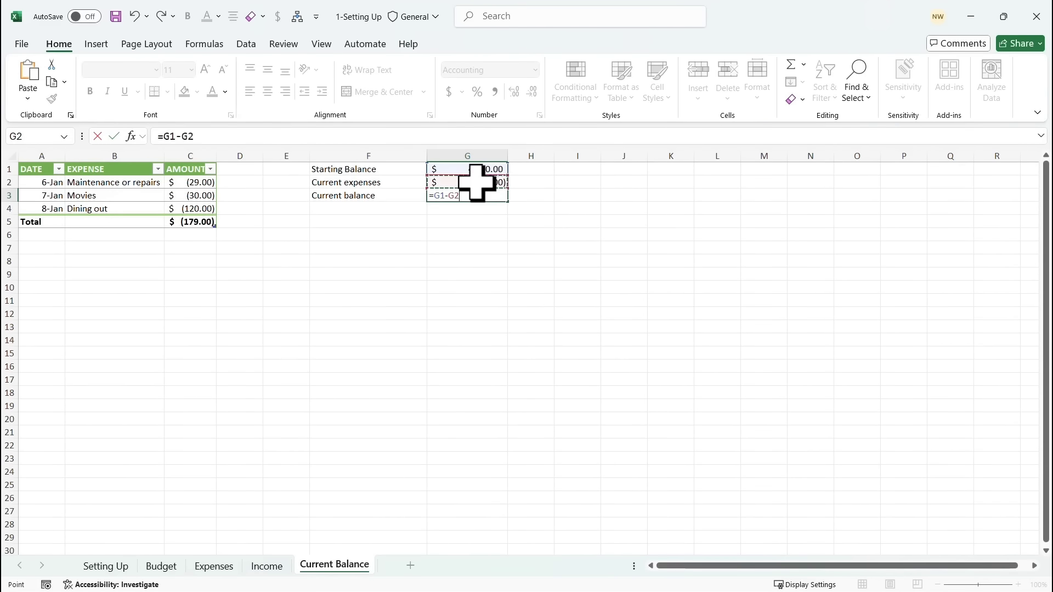
pyautogui.press('Return')
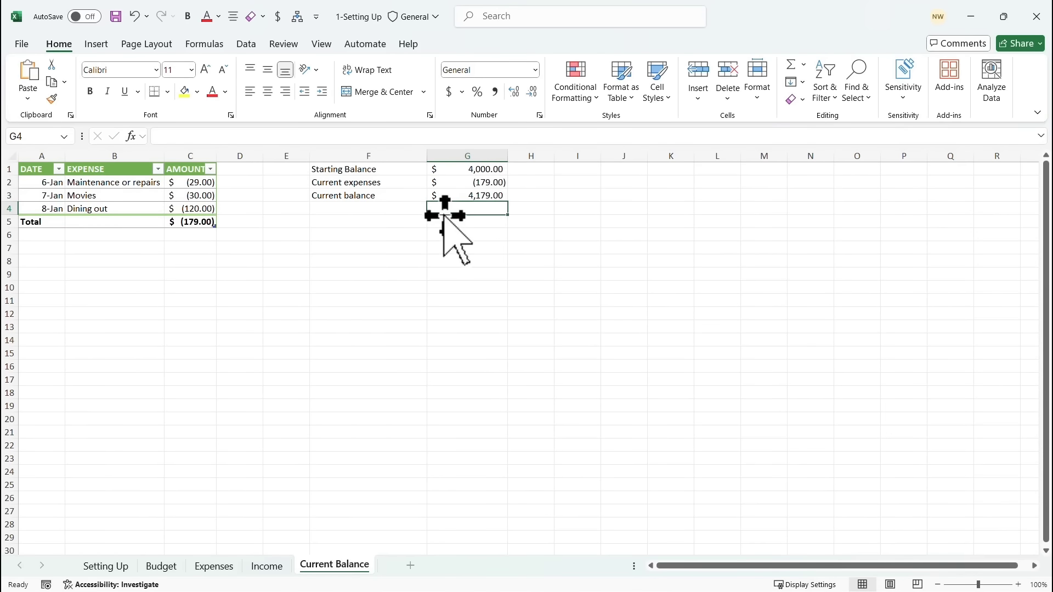
# Replace the current balance formula in G3 with =SUM(G1:G2) to add the starting balance and the negative expenses.
pyautogui.click(478, 183)
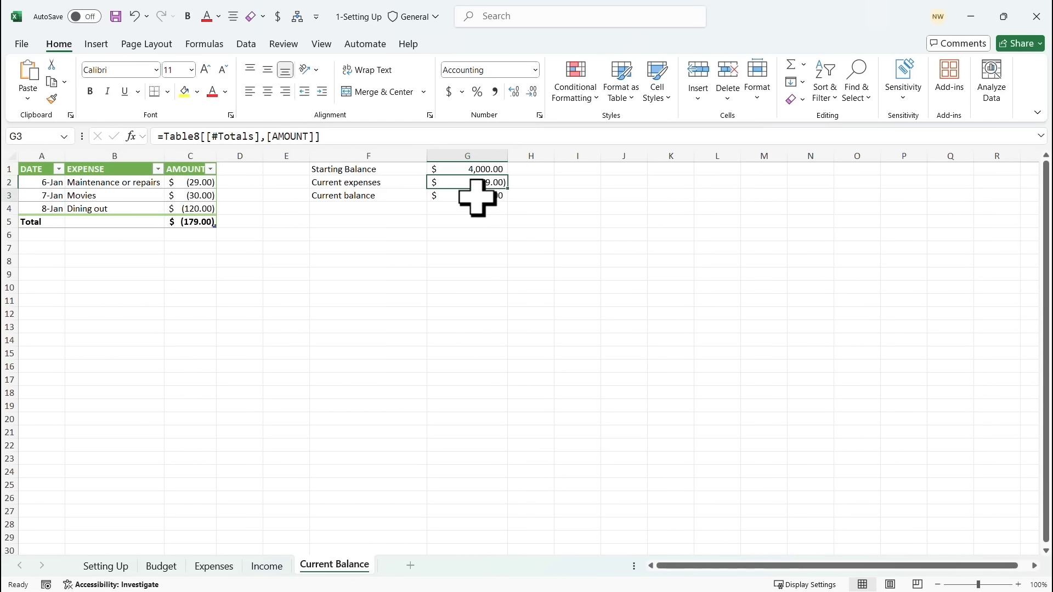
pyautogui.click(478, 196)
pyautogui.write('=')
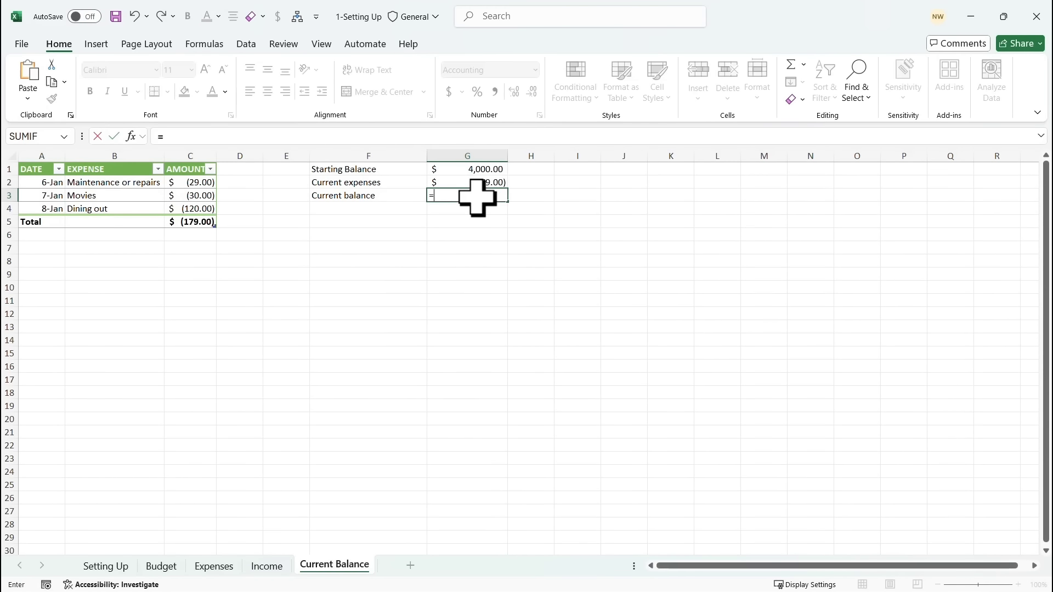
pyautogui.write('sum')
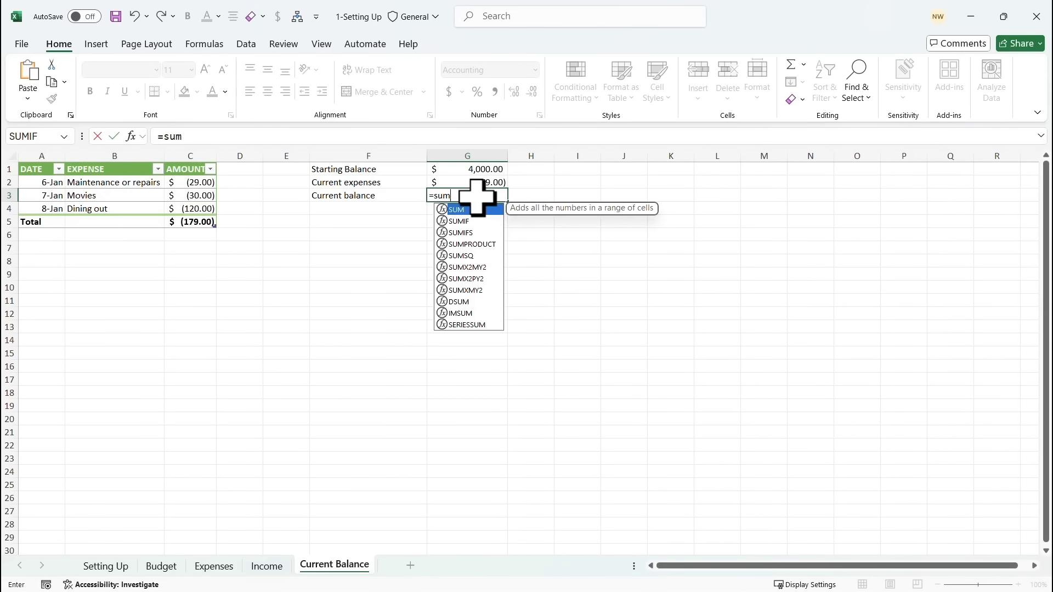
pyautogui.press('Tab')
pyautogui.moveTo(484, 173); pyautogui.dragTo(481, 183)
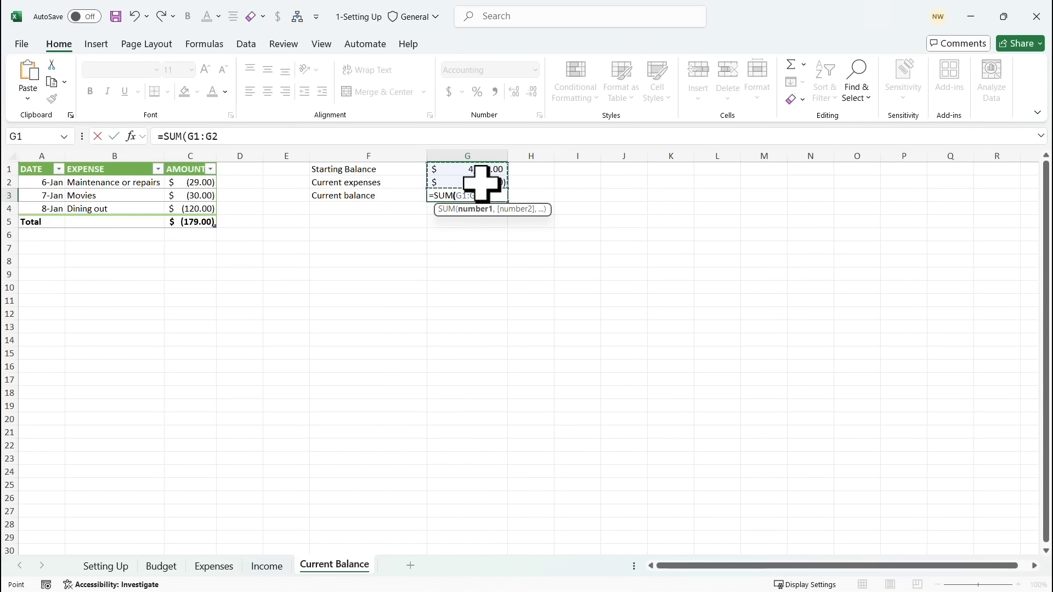
pyautogui.write(')')
pyautogui.press('Return')
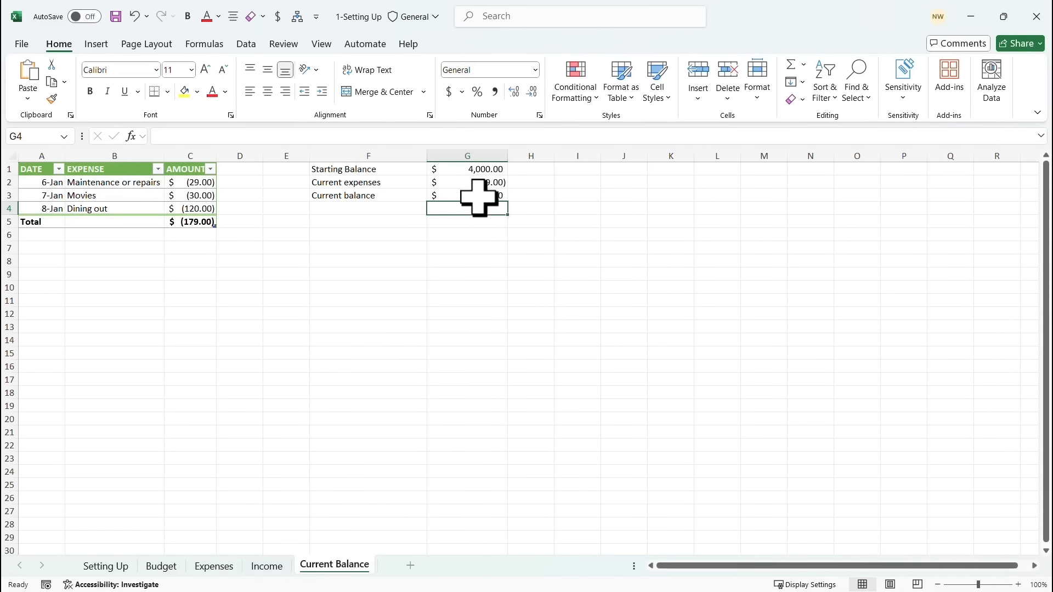
pyautogui.click(482, 196)
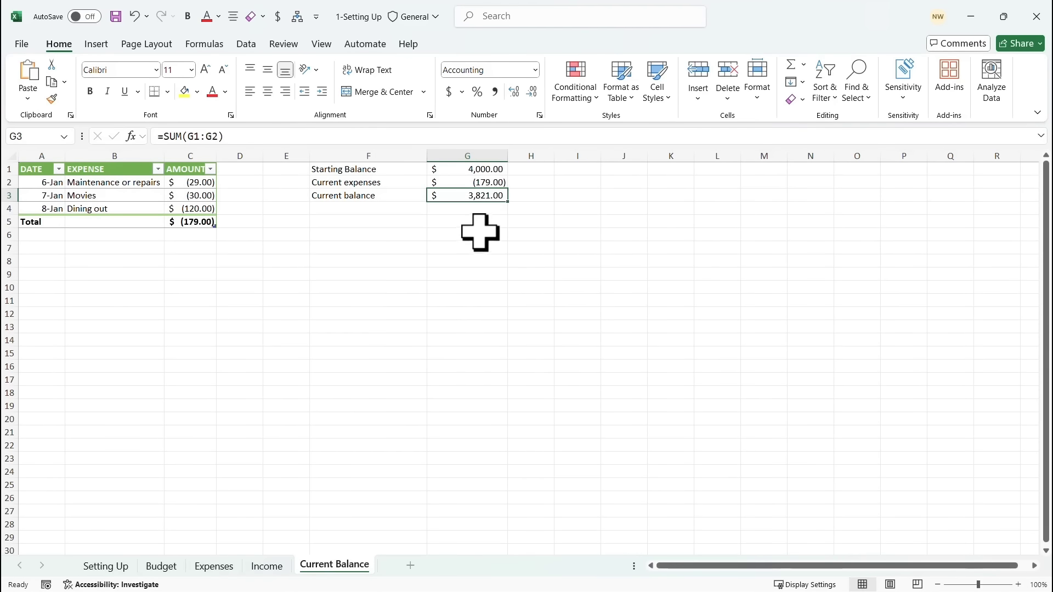
pyautogui.press('Down')
pyautogui.press('Down')
pyautogui.press('Down')
# Color the current expenses amount in G2 red and make the Starting Balance row F1:G1 bold.
pyautogui.click(485, 182)
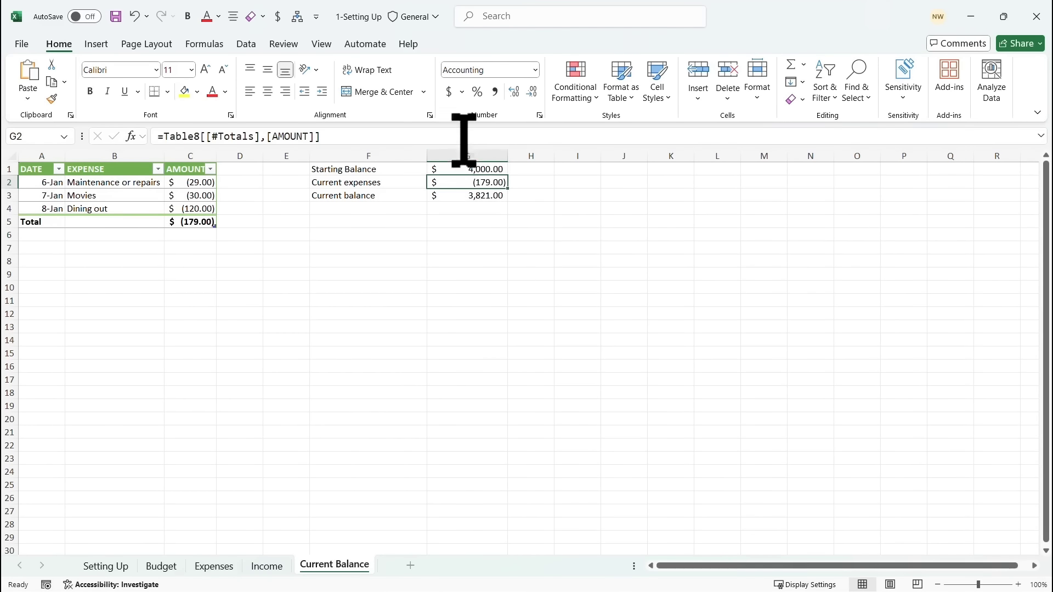
pyautogui.click(213, 91)
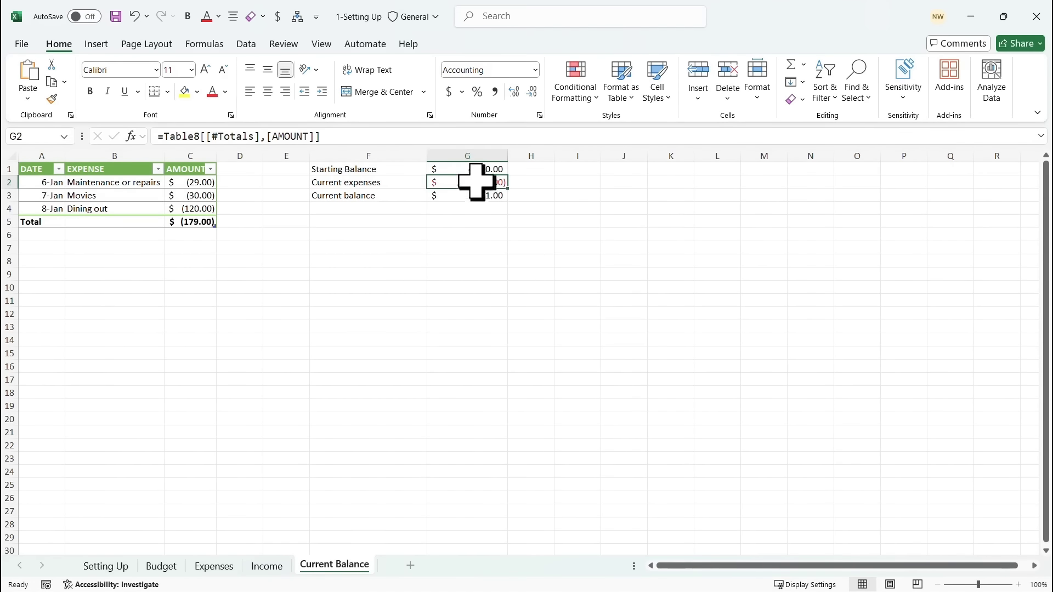
pyautogui.moveTo(390, 170); pyautogui.dragTo(469, 172)
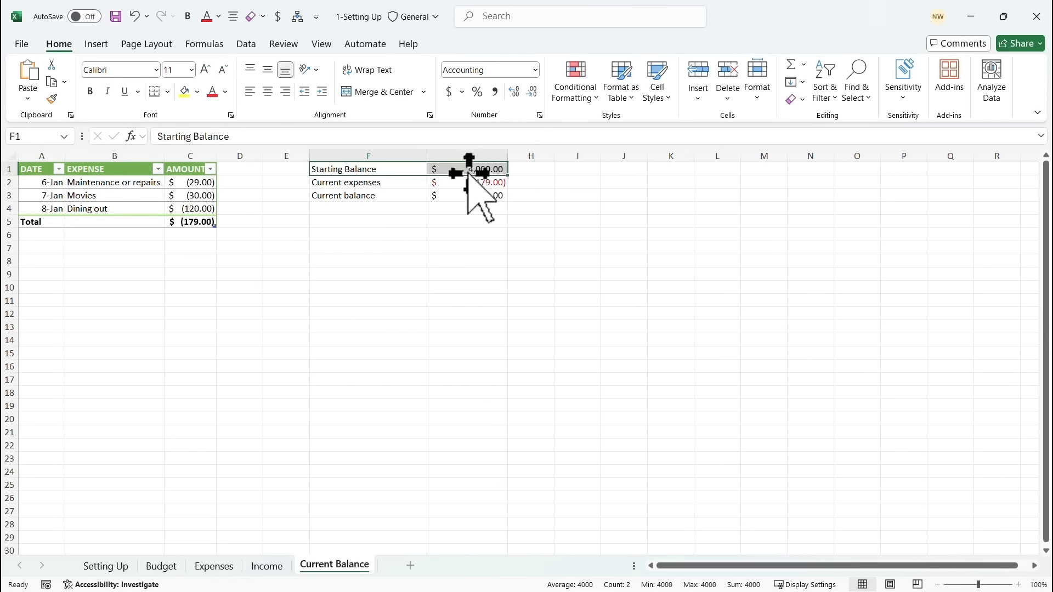
pyautogui.click(90, 91)
# Make the Current balance row F3:G3 bold and underlined.
pyautogui.moveTo(373, 196); pyautogui.dragTo(433, 197)
pyautogui.click(90, 91)
pyautogui.click(125, 91)
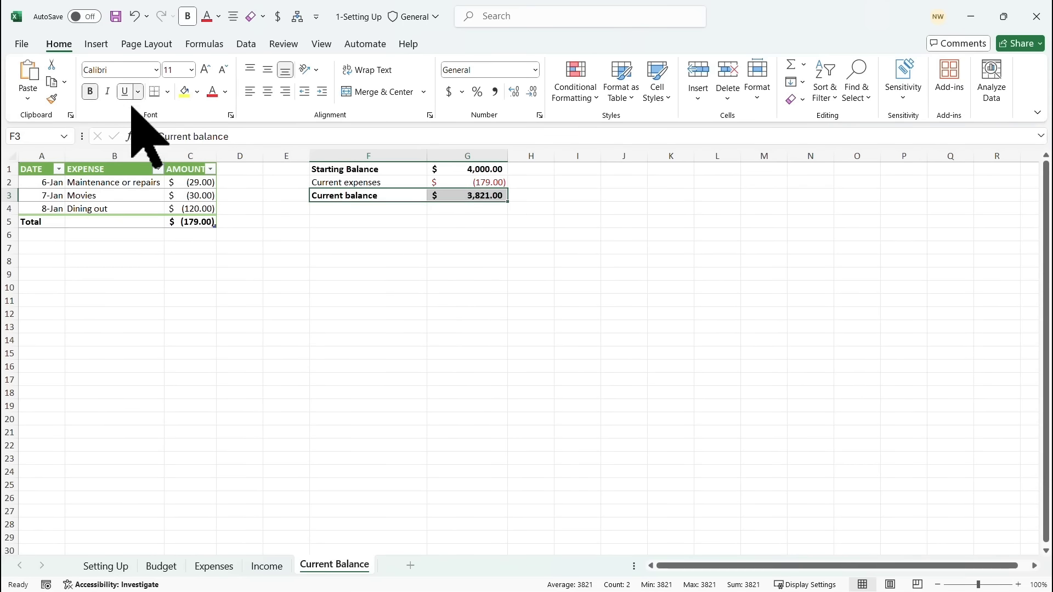
pyautogui.click(384, 274)
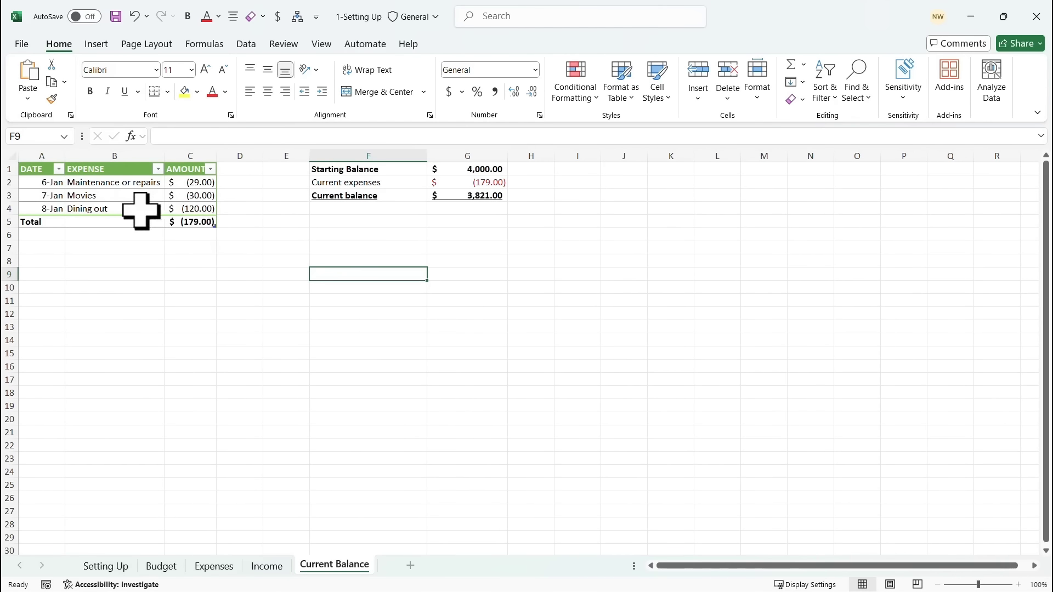
# Insert a new table row below the Dining out expense, above the total row.
pyautogui.moveTo(48, 209); pyautogui.dragTo(186, 208)
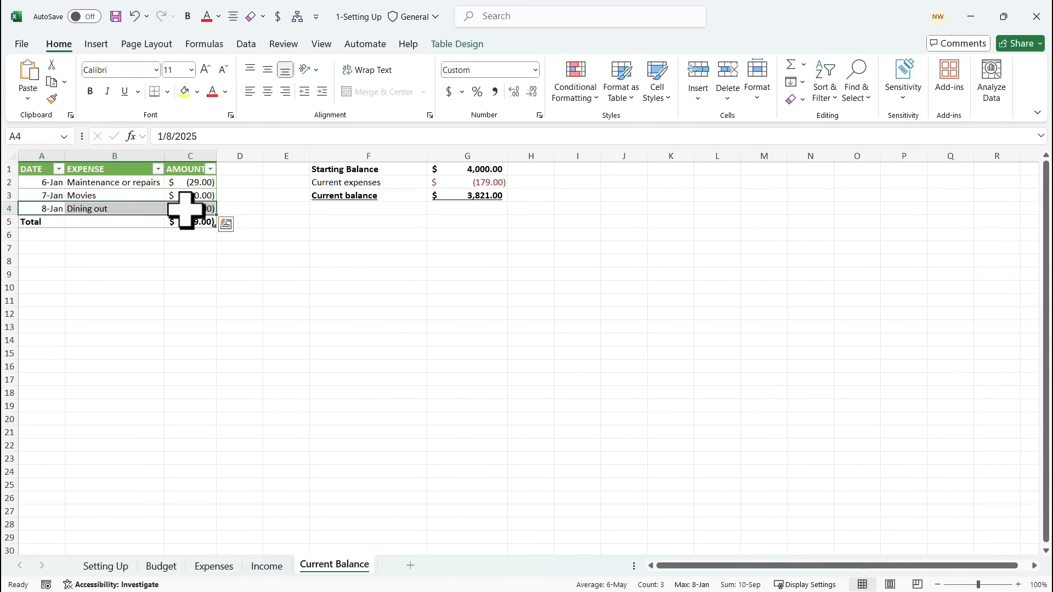
pyautogui.rightClick(165, 208)
pyautogui.moveTo(294, 275)
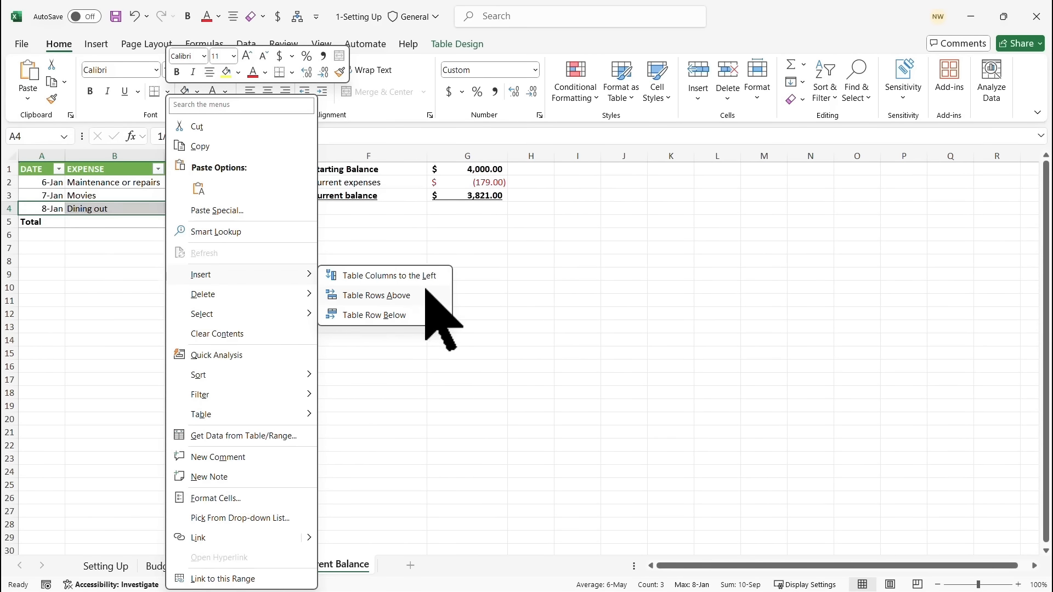
pyautogui.click(382, 316)
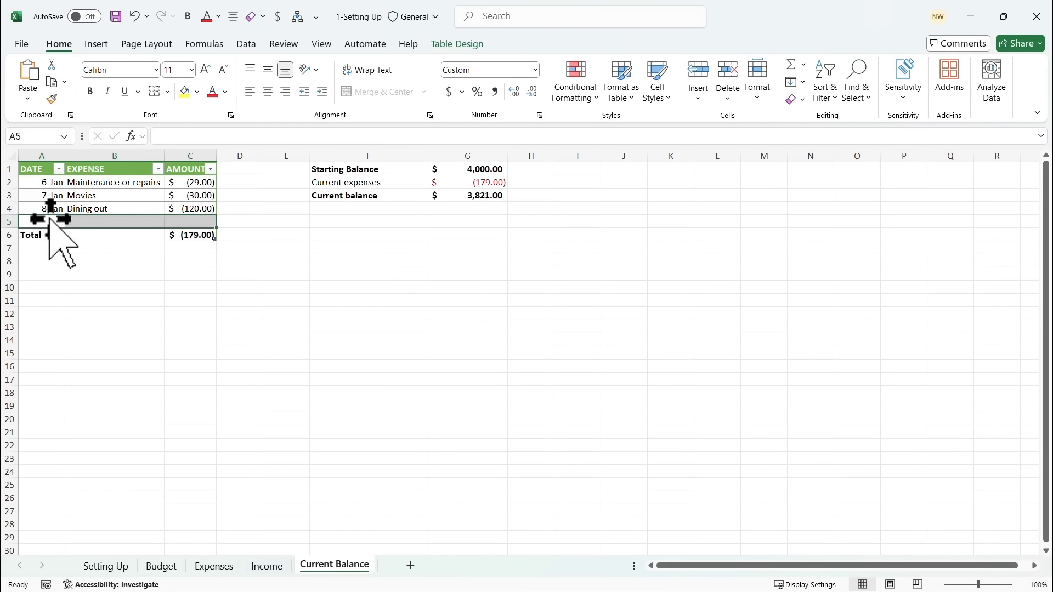
# Fill the new expense row with the date 1/9, the expense Fuel from the predefined list, and the amount -50.
pyautogui.click(50, 219)
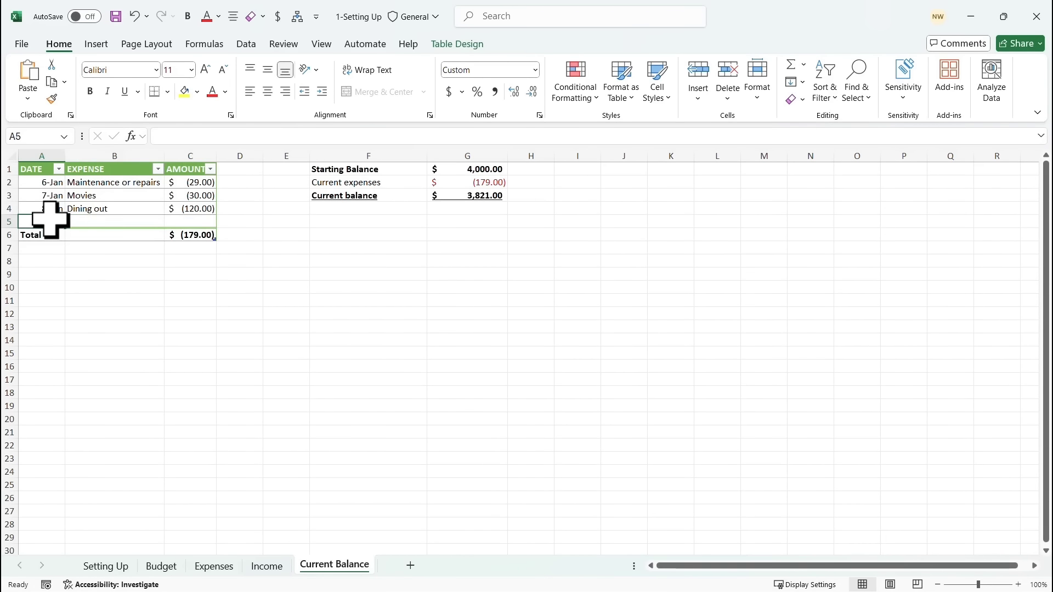
pyautogui.write('1/9')
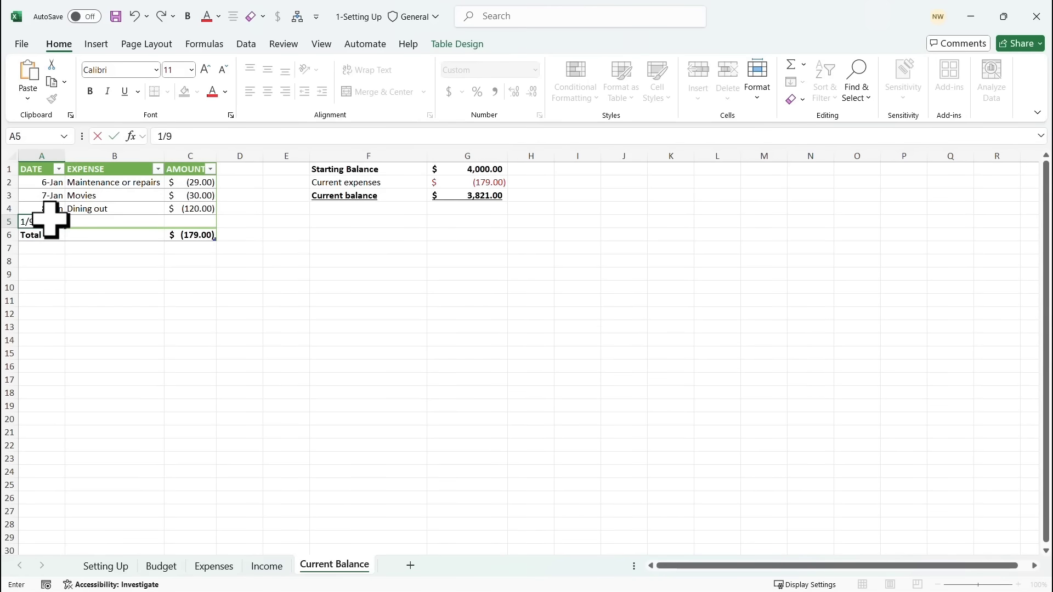
pyautogui.press('Tab')
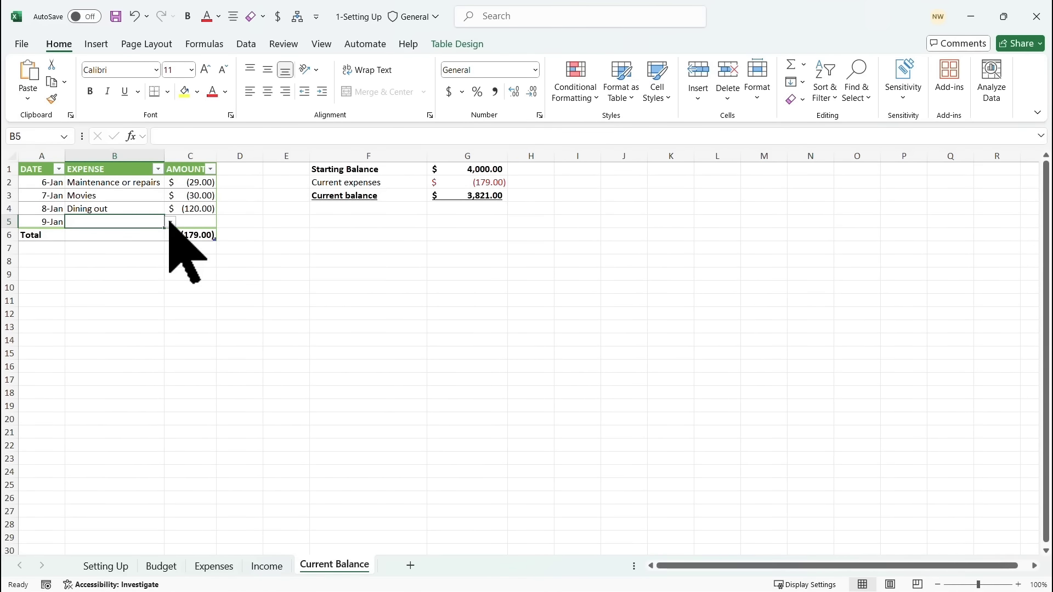
pyautogui.click(170, 221)
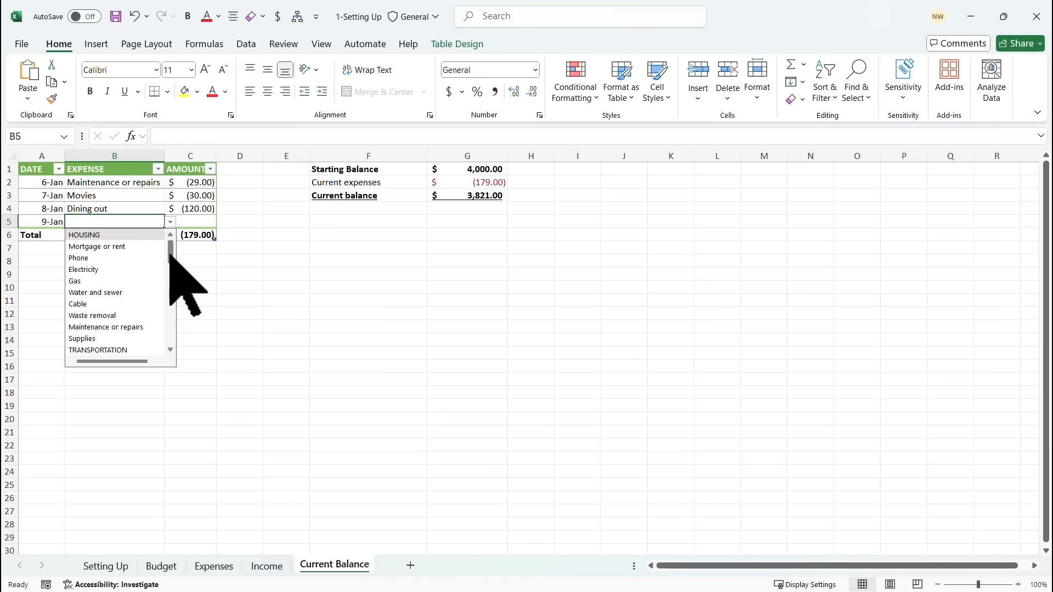
pyautogui.moveTo(169, 253); pyautogui.dragTo(170, 272)
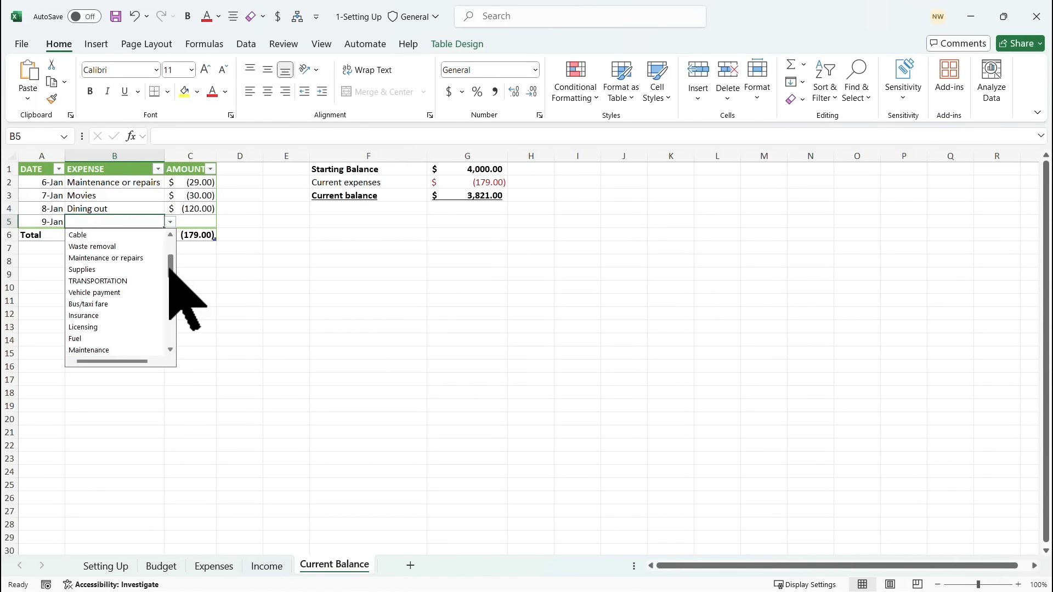
pyautogui.click(89, 338)
pyautogui.click(188, 223)
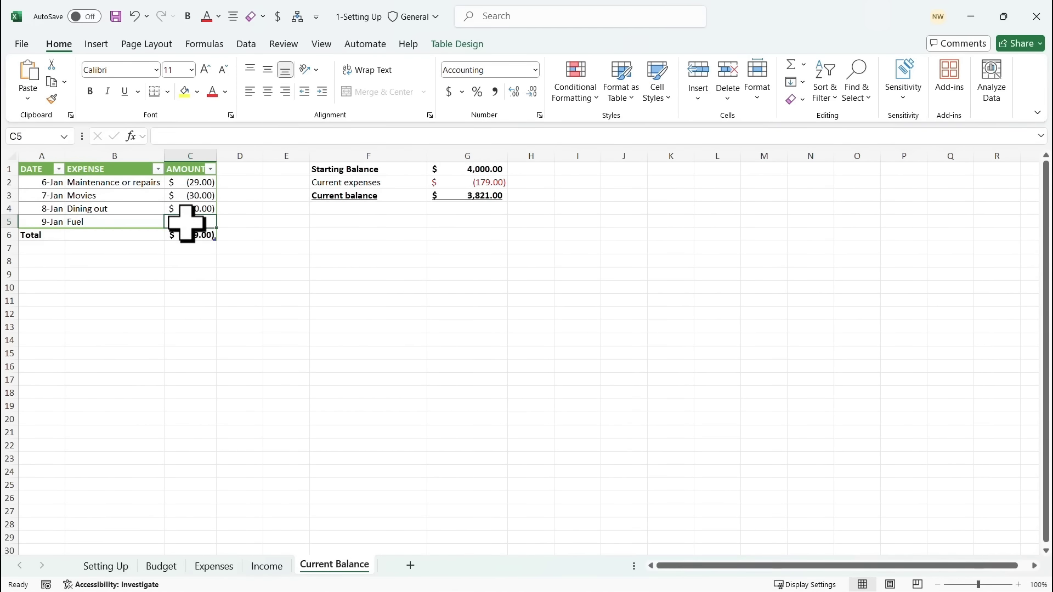
pyautogui.write('50')
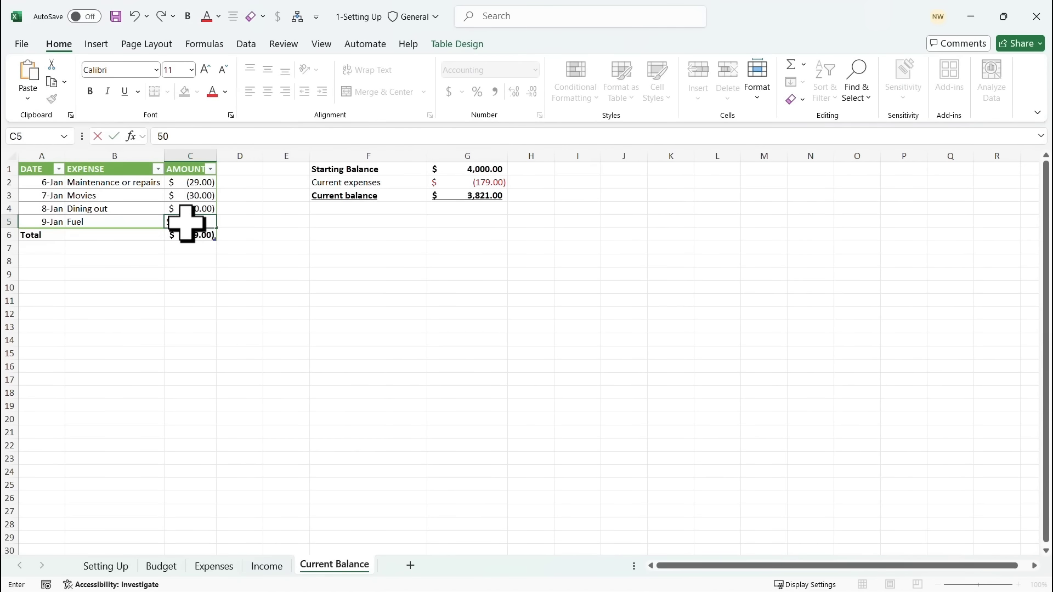
pyautogui.write('-')
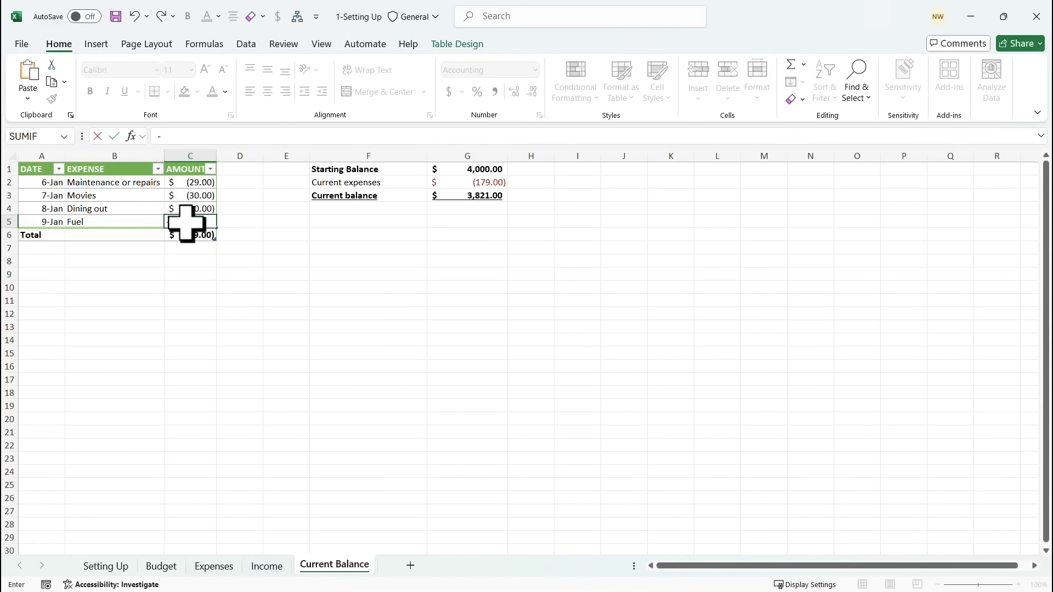
pyautogui.press('Return')
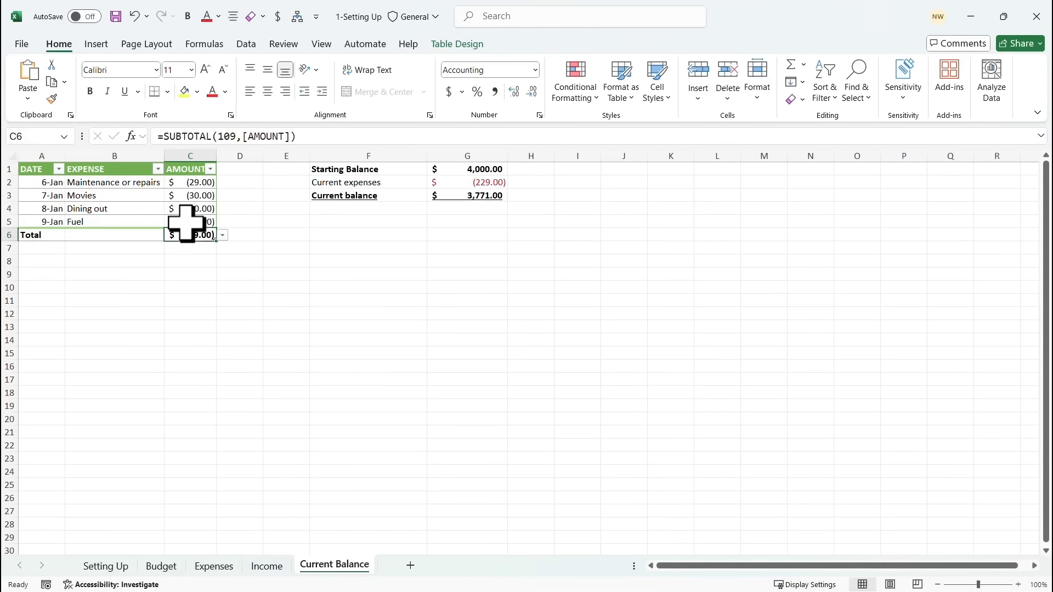
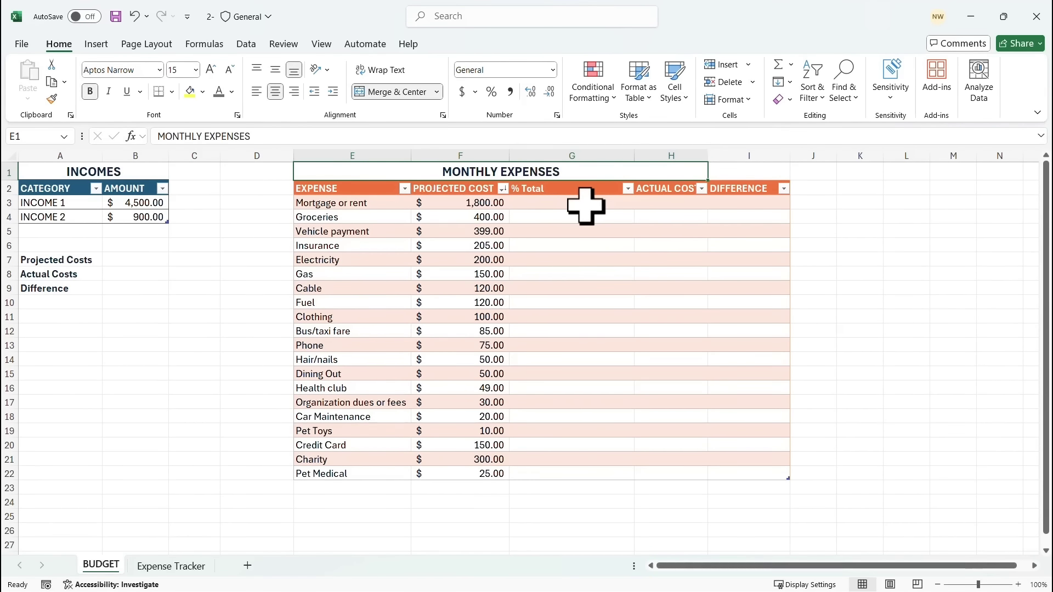
# Paste the copied actual costs into H3:H22 of the Monthly Expenses table on the BUDGET sheet.
pyautogui.moveTo(674, 204); pyautogui.dragTo(670, 473)
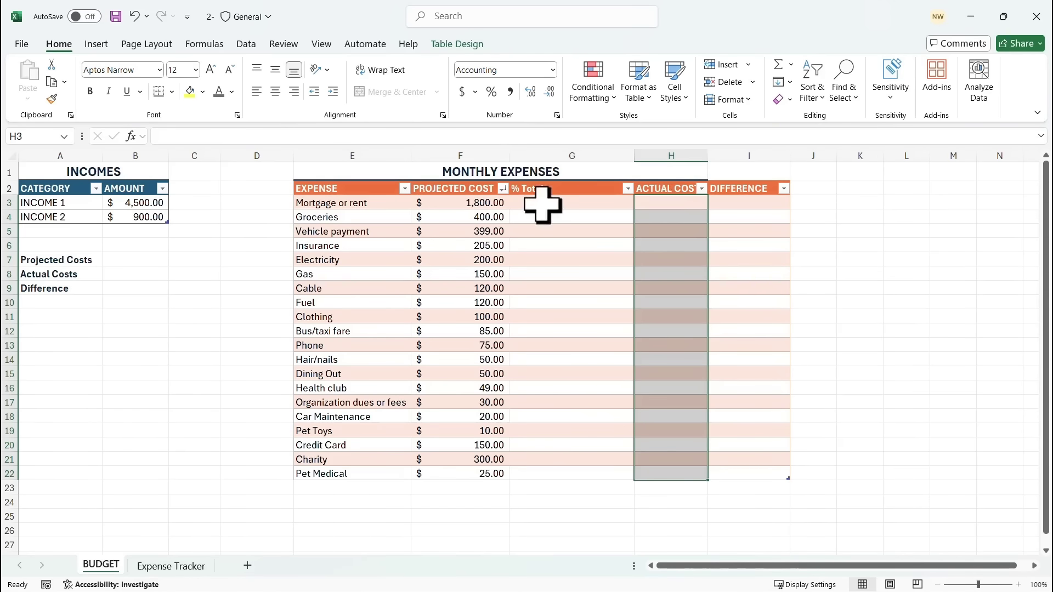
pyautogui.click(476, 203)
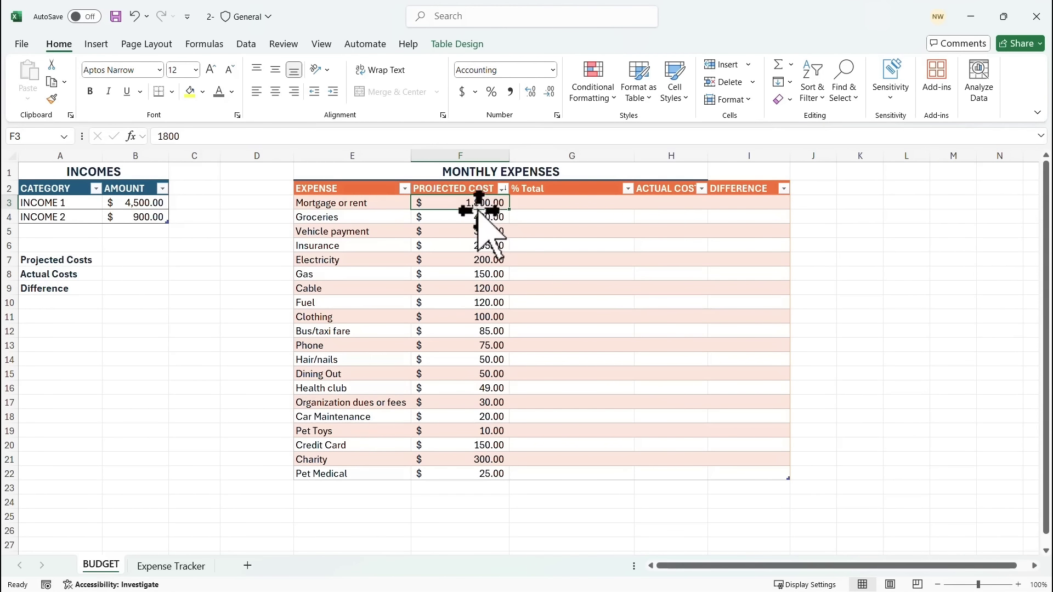
pyautogui.click(685, 206)
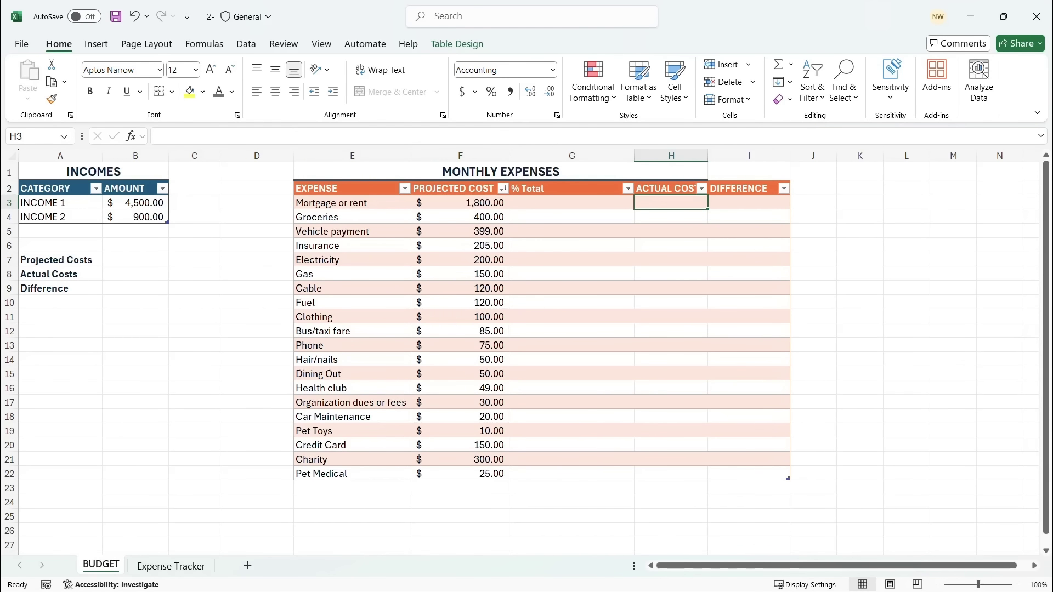
pyautogui.hotkey('ctrl', 'v')
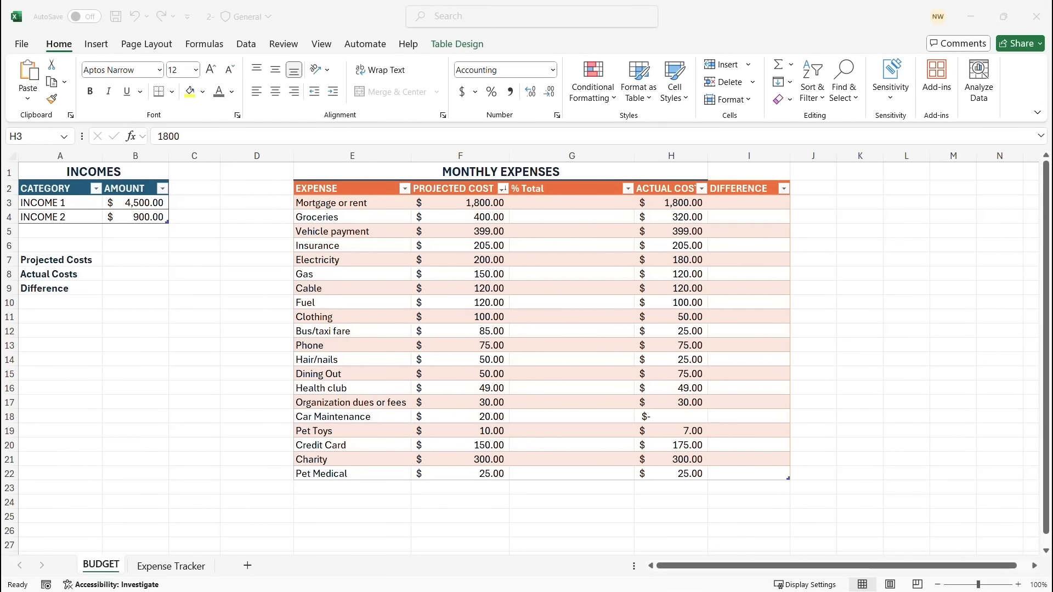
pyautogui.click(674, 203)
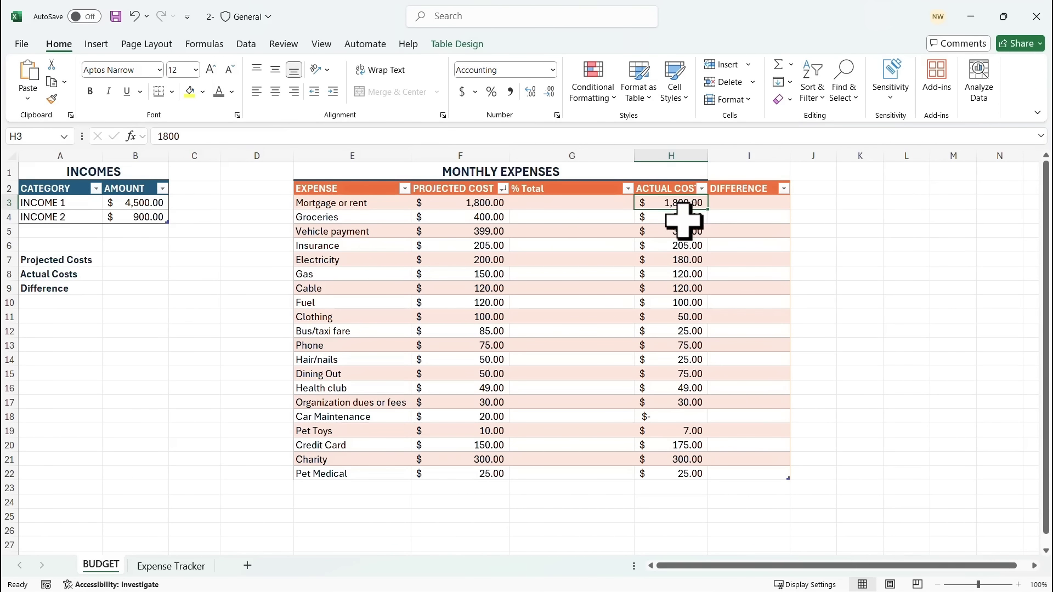
pyautogui.click(488, 218)
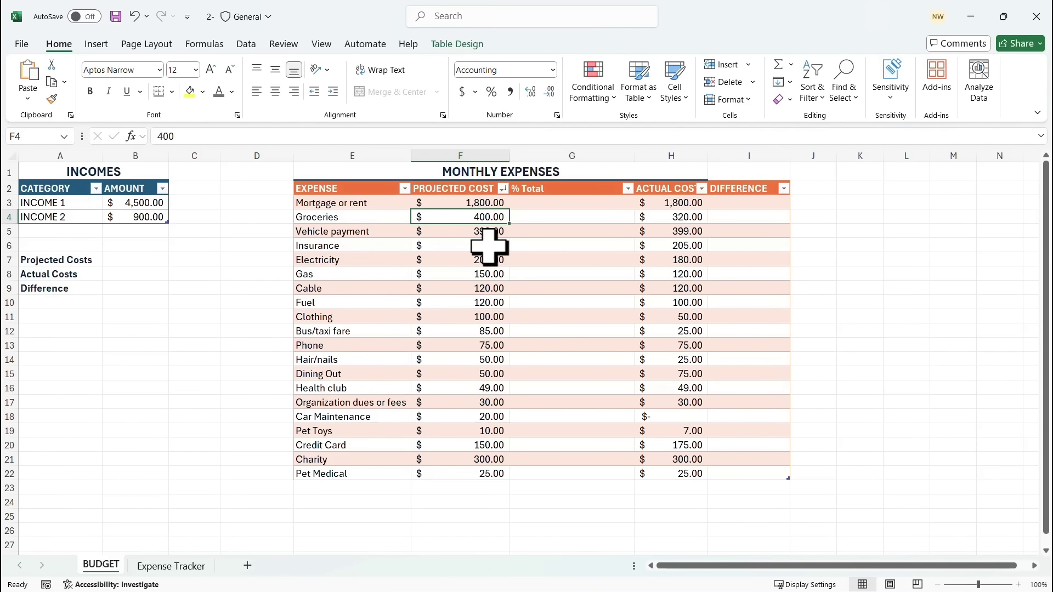
pyautogui.click(672, 217)
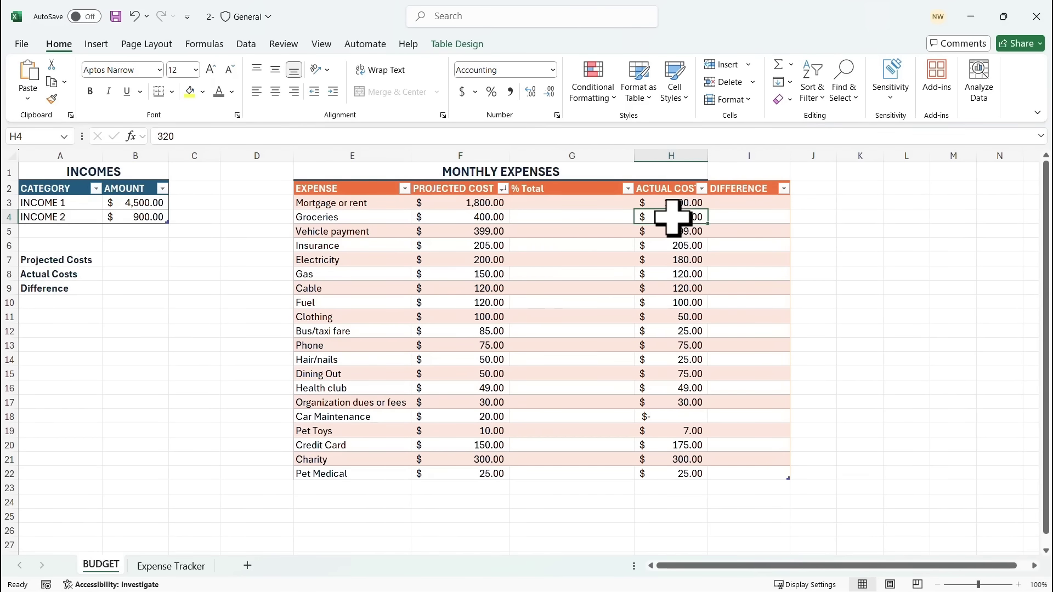
pyautogui.click(687, 260)
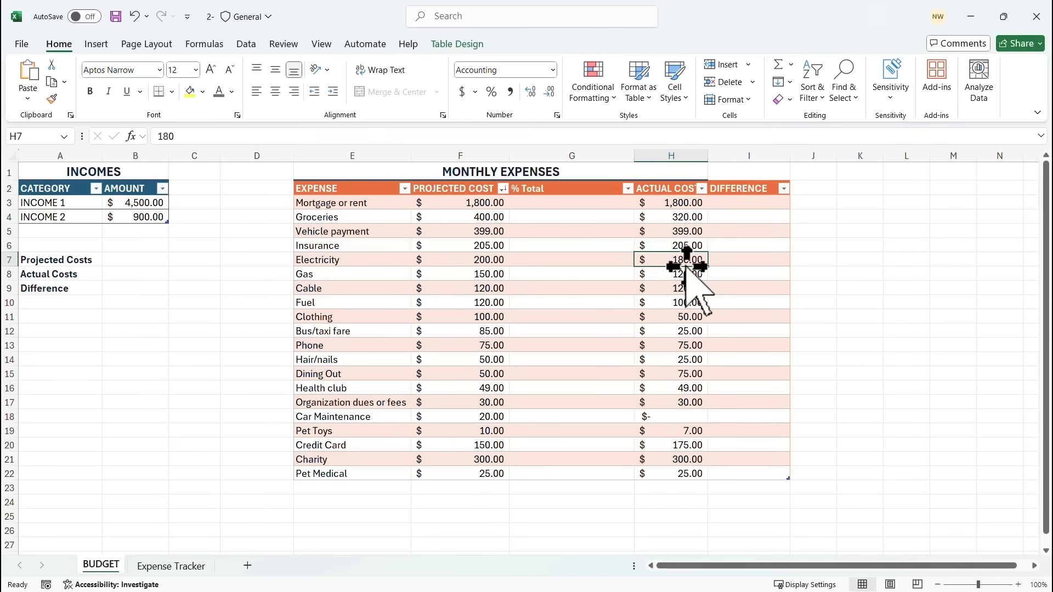
pyautogui.click(1019, 585)
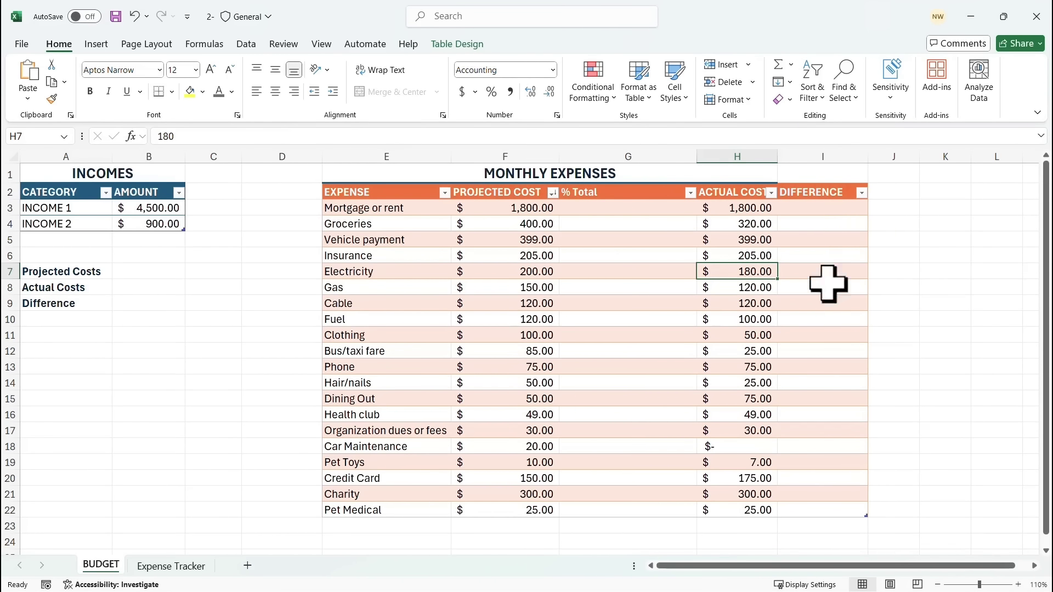
pyautogui.click(144, 273)
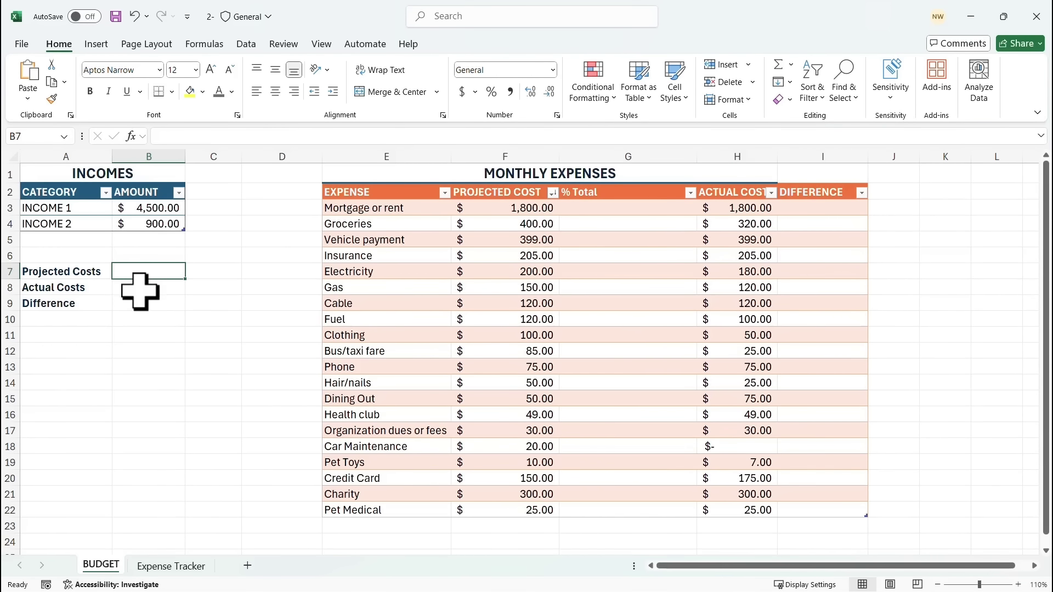
pyautogui.click(145, 290)
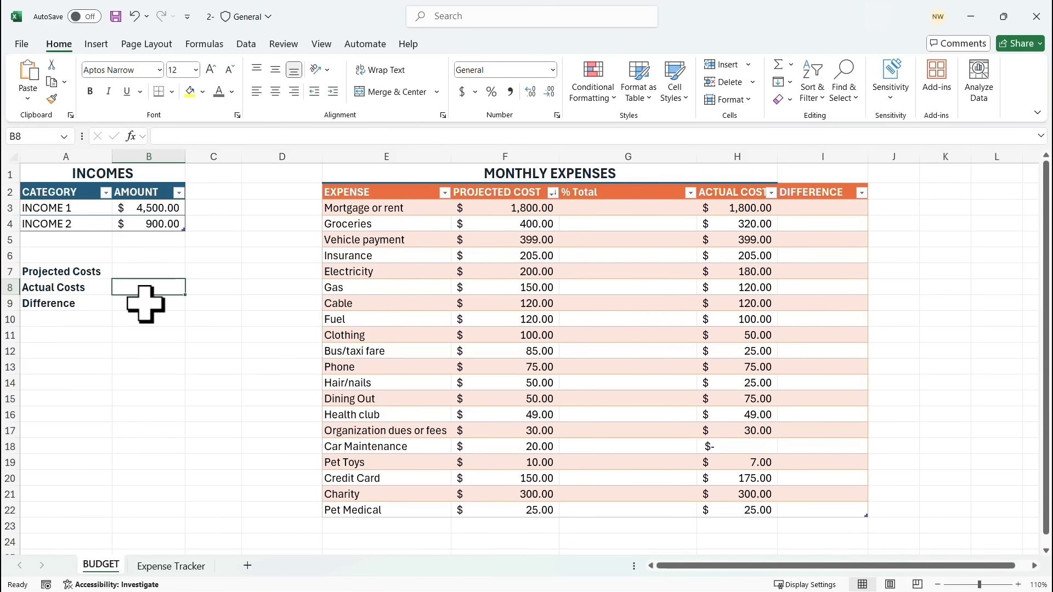
pyautogui.click(146, 305)
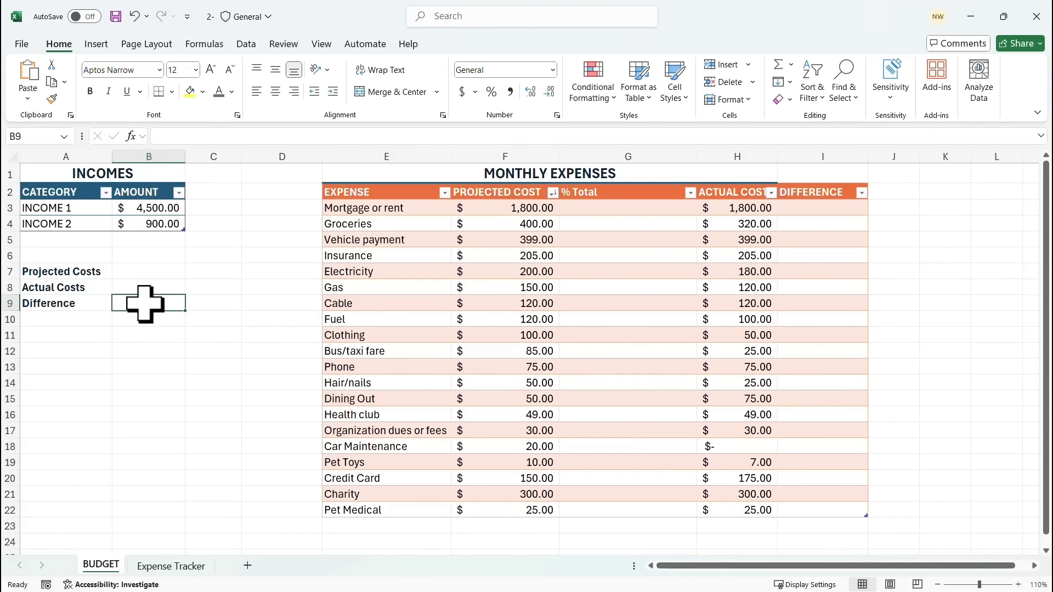
pyautogui.moveTo(148, 271); pyautogui.dragTo(147, 304)
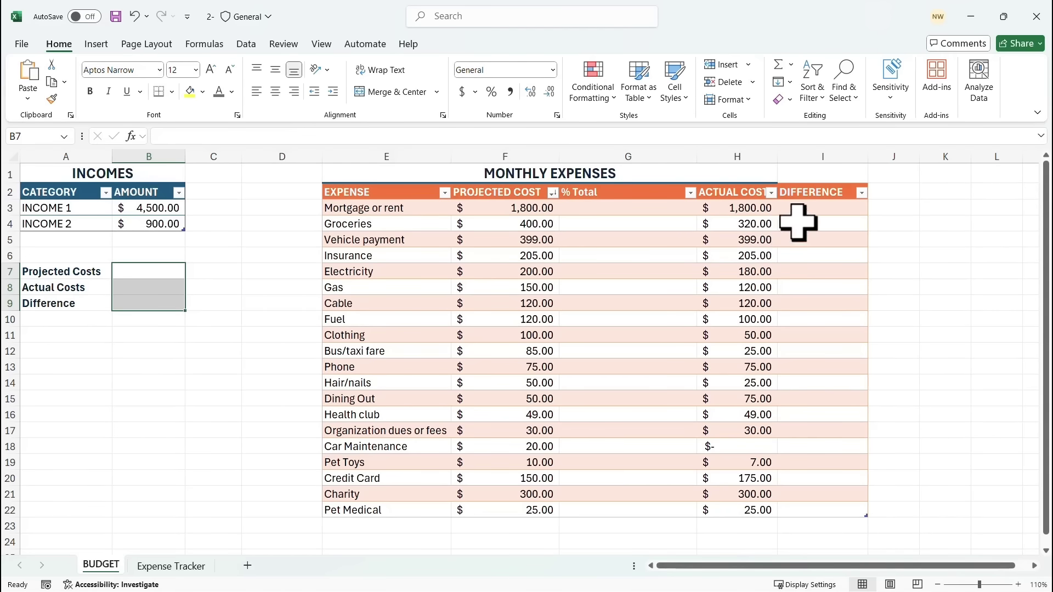
# Fill the DIFFERENCE column of the Monthly Expenses table with the formula =[@[PROJECTED COST]]-[@[ACTUAL COST]], starting in I3.
pyautogui.click(813, 210)
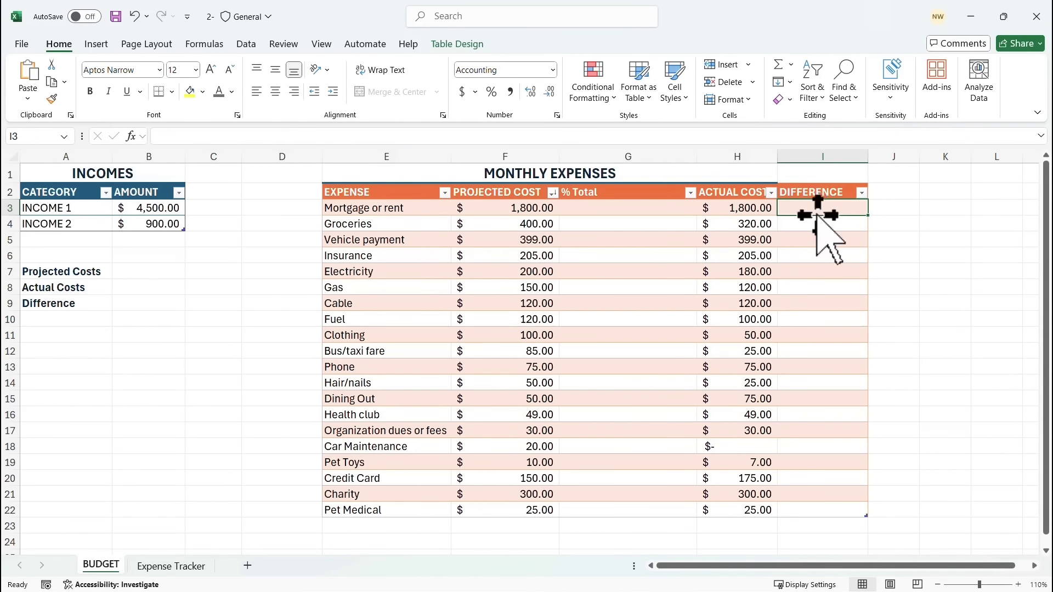
pyautogui.click(749, 211)
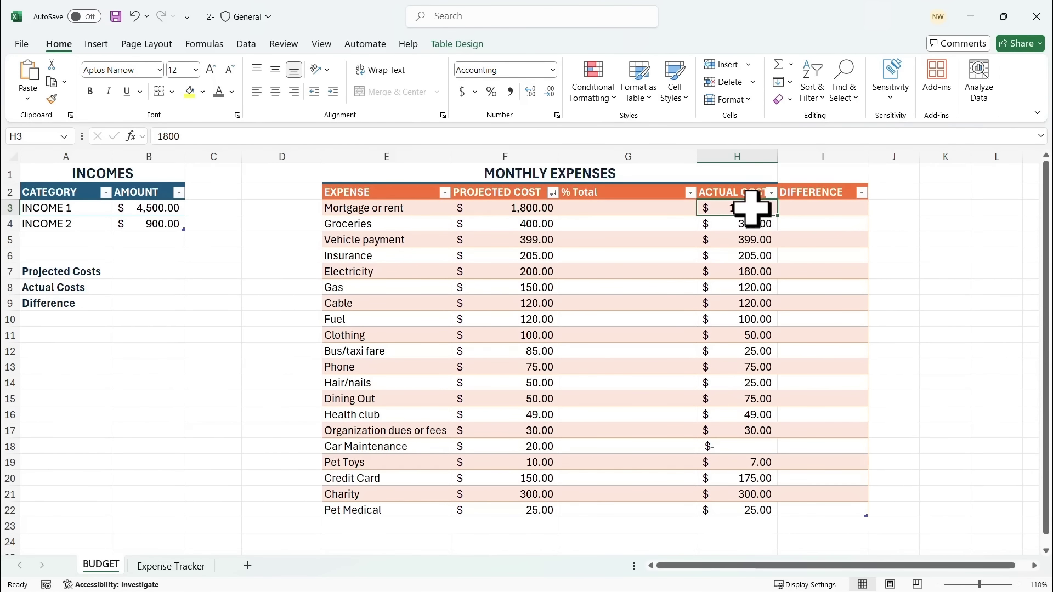
pyautogui.click(816, 209)
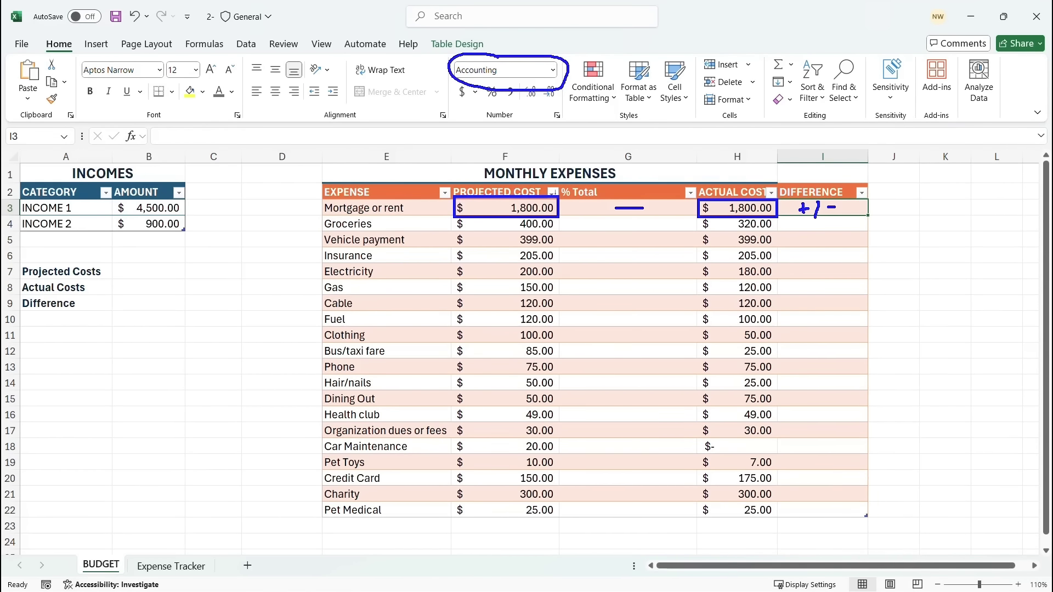
pyautogui.press('Escape')
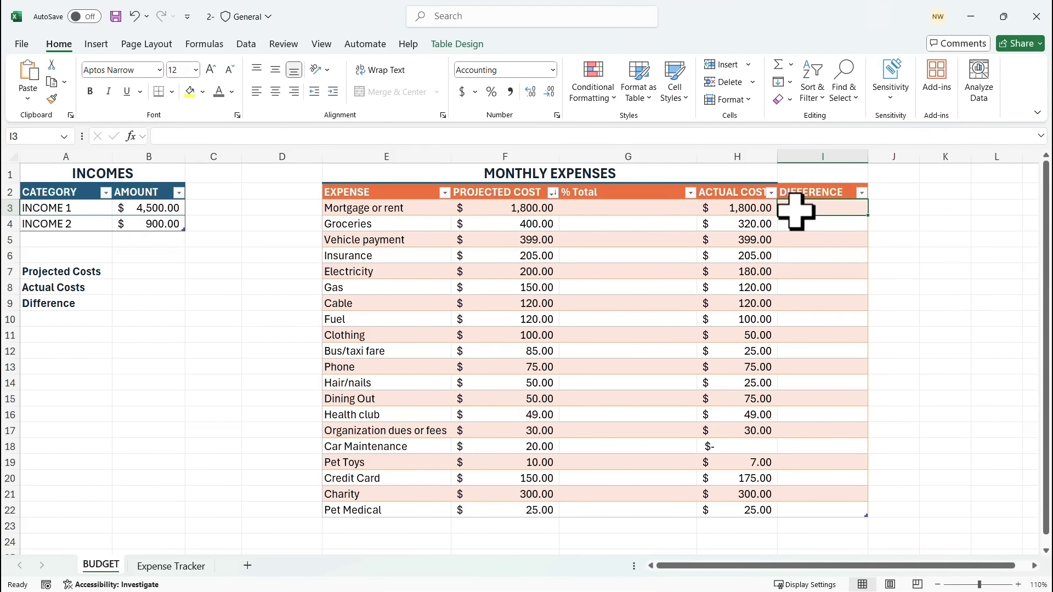
pyautogui.write('=')
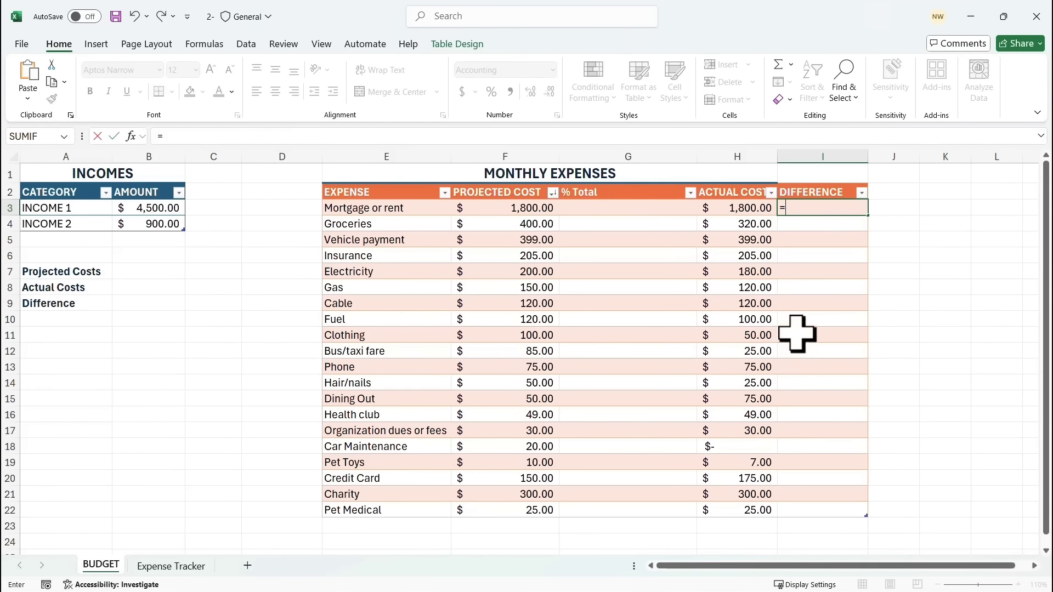
pyautogui.click(523, 210)
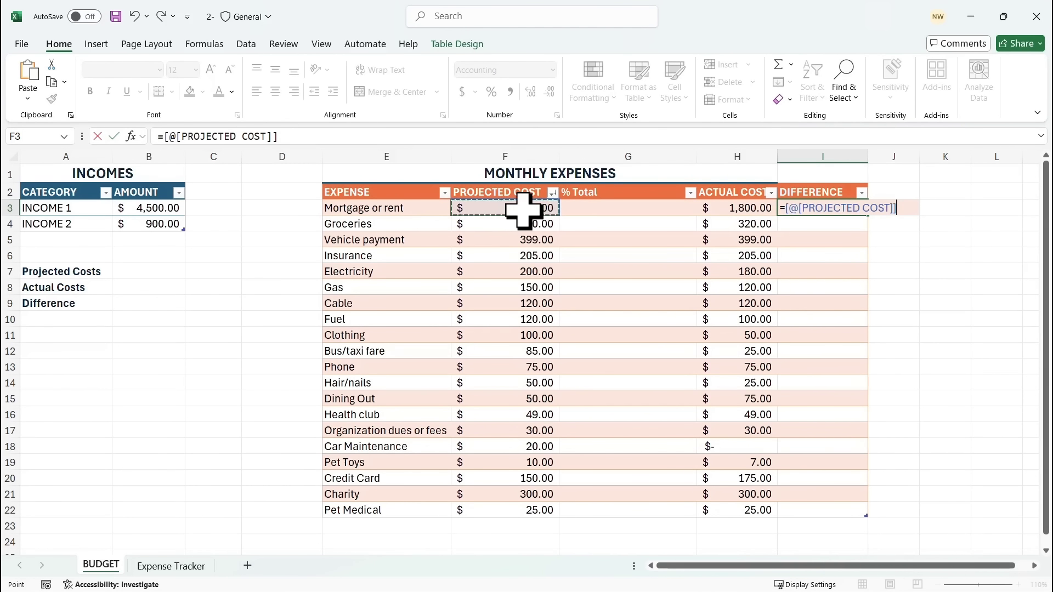
pyautogui.write('-')
pyautogui.click(733, 210)
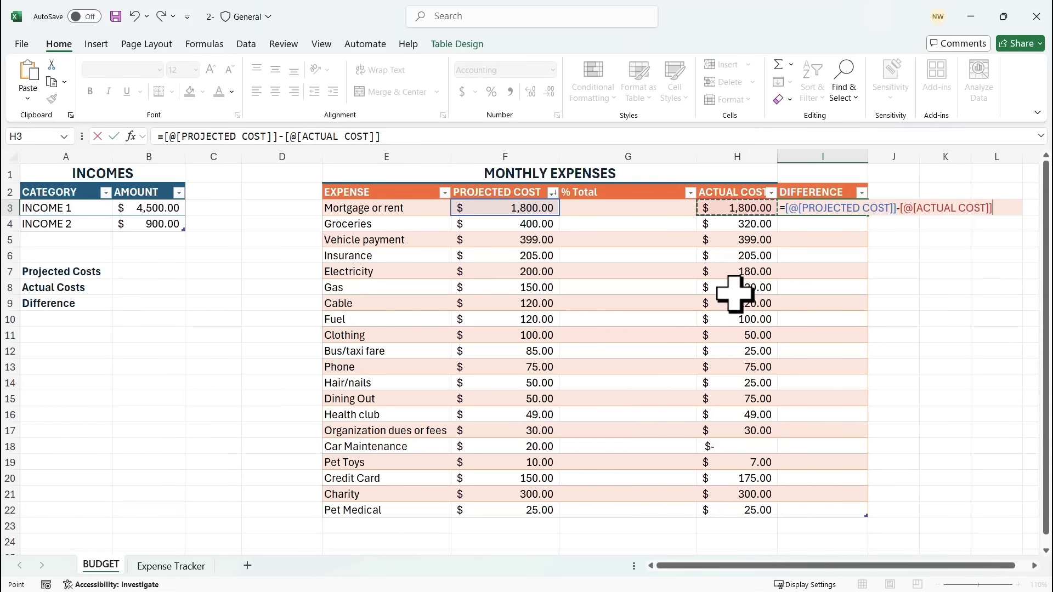
pyautogui.press('Return')
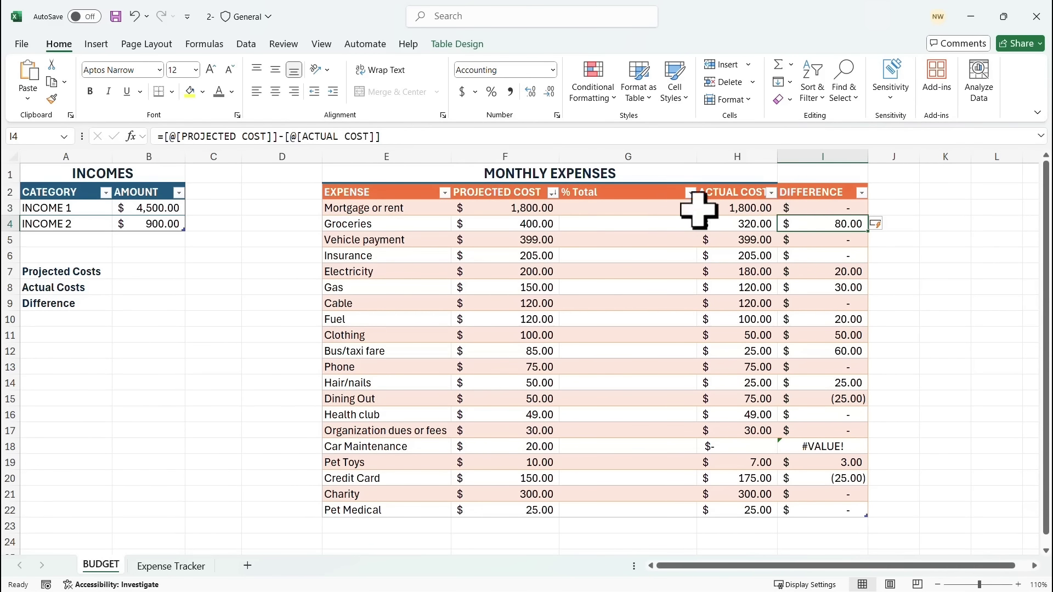
# Check the calculated differences and replace the Car Maintenance actual cost in H18 with 0.
pyautogui.click(840, 207)
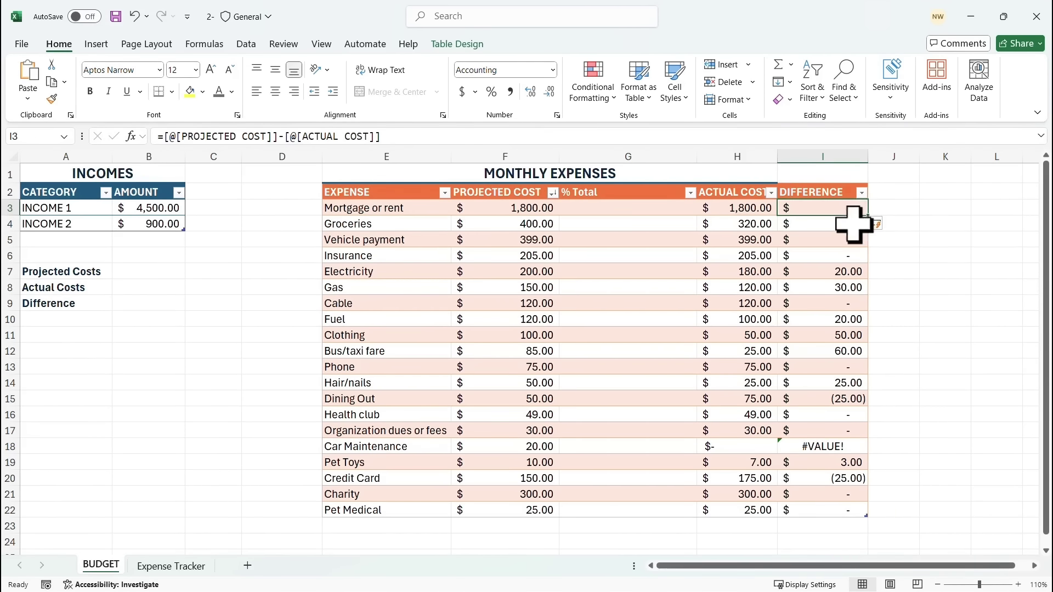
pyautogui.click(825, 225)
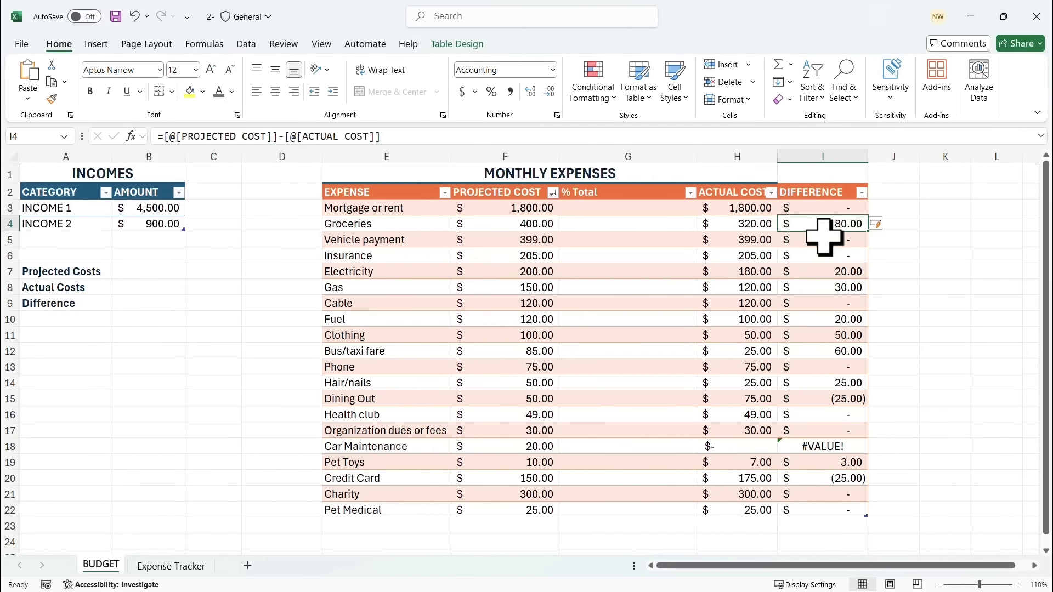
pyautogui.click(826, 402)
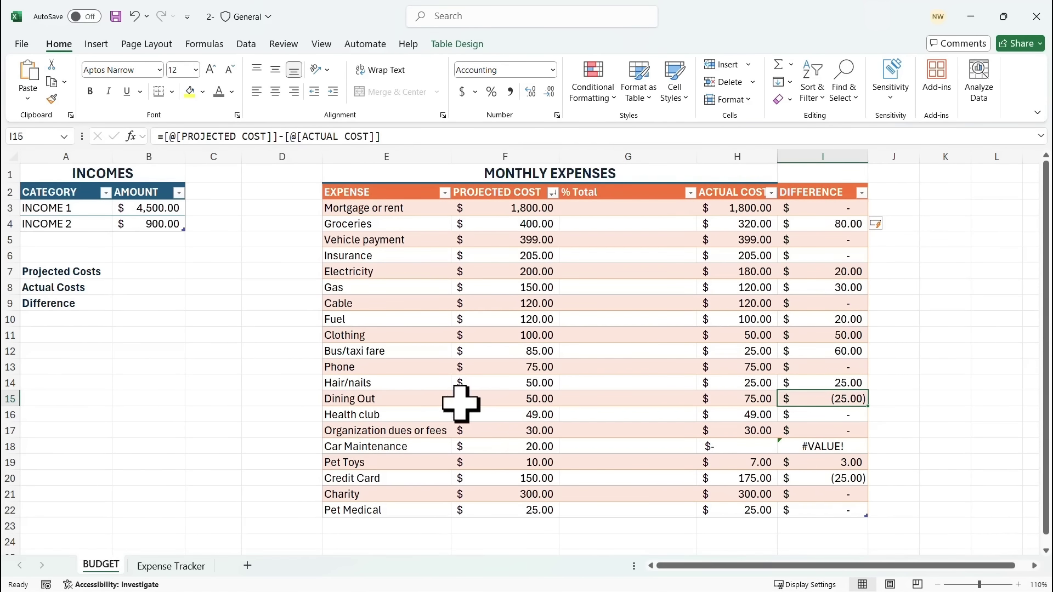
pyautogui.moveTo(384, 402); pyautogui.dragTo(792, 399)
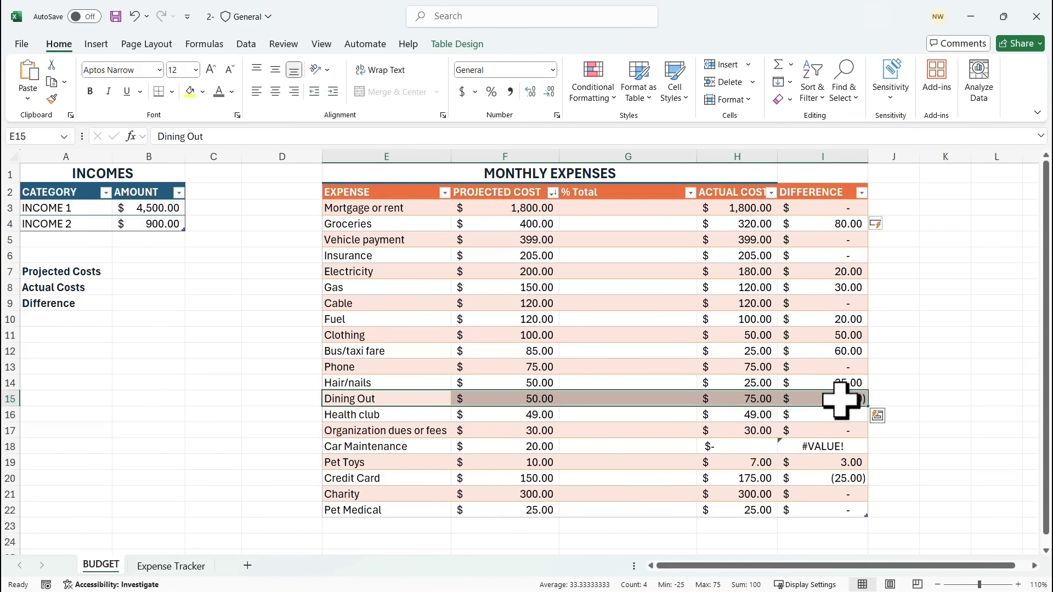
pyautogui.click(746, 447)
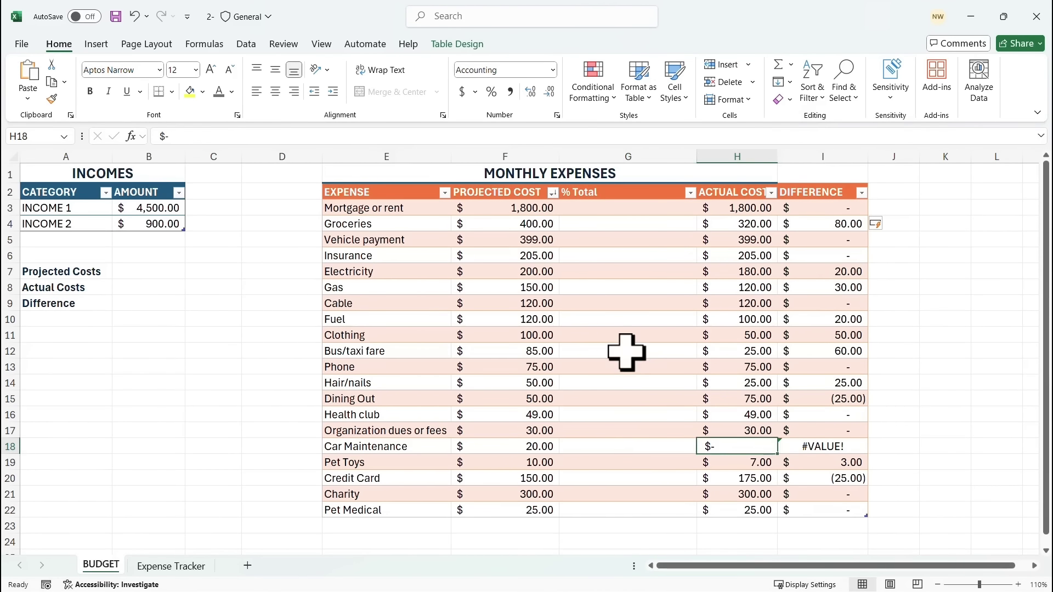
pyautogui.write('0')
pyautogui.press('Return')
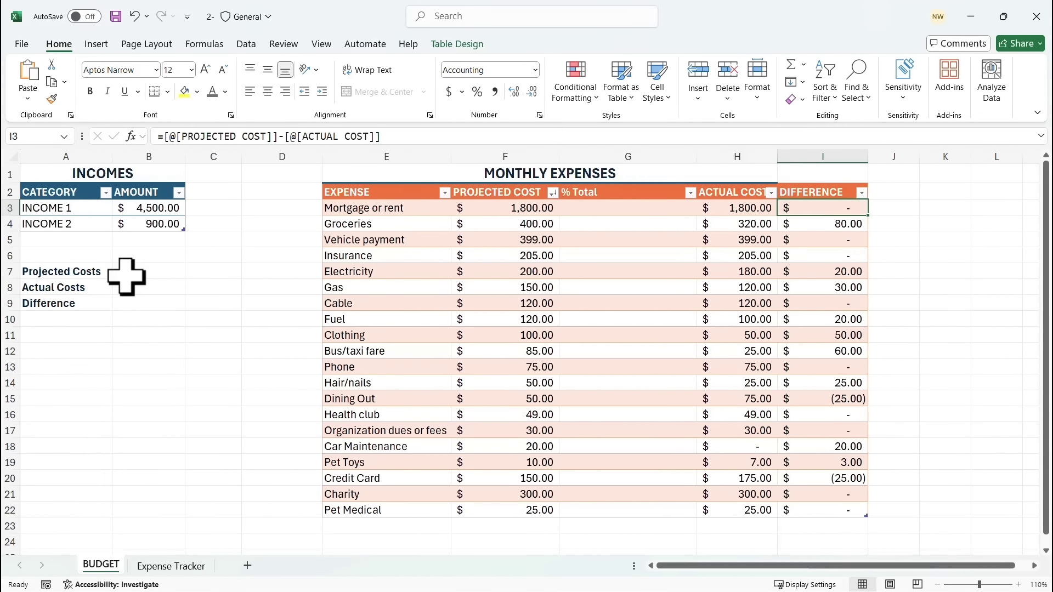
pyautogui.click(125, 273)
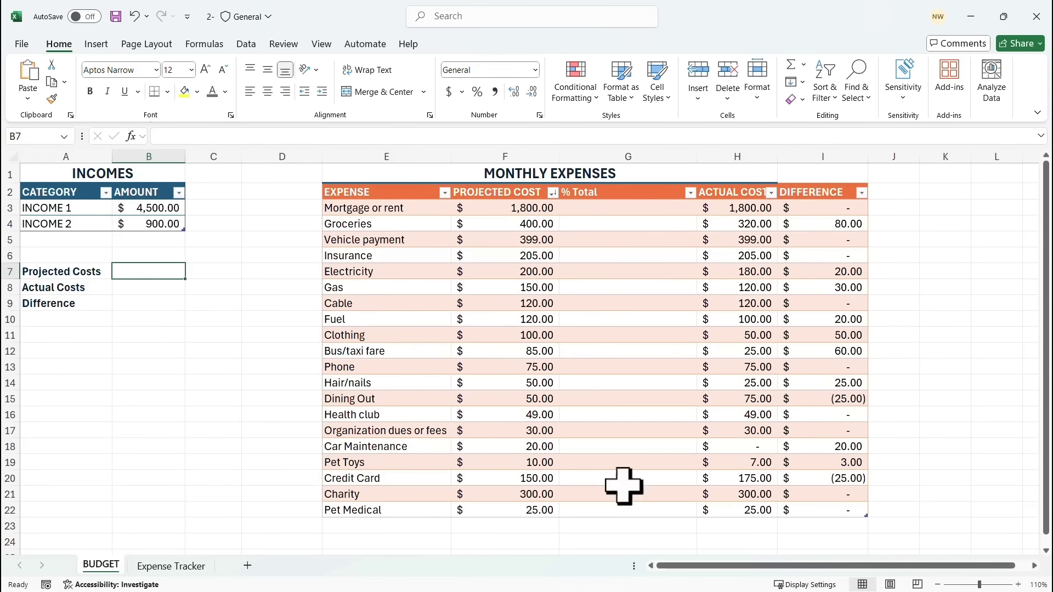
pyautogui.click(129, 305)
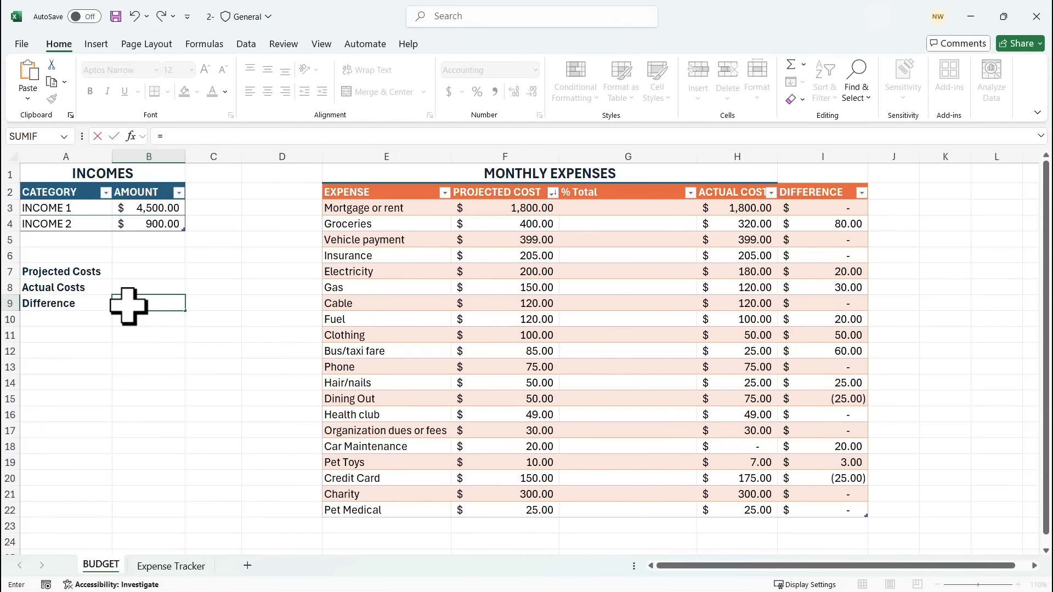
pyautogui.write('sum')
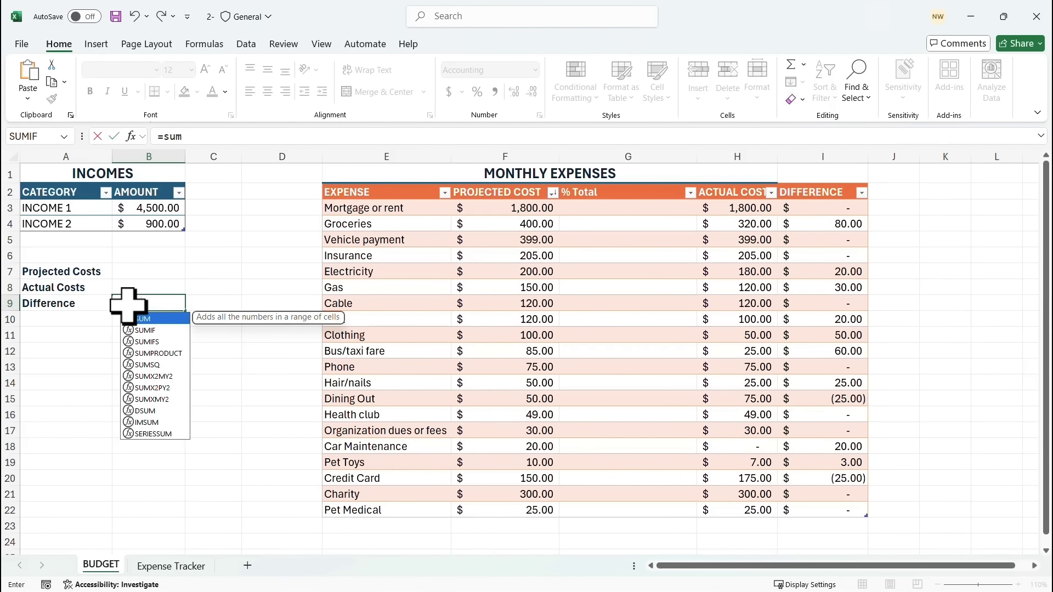
pyautogui.press('Tab')
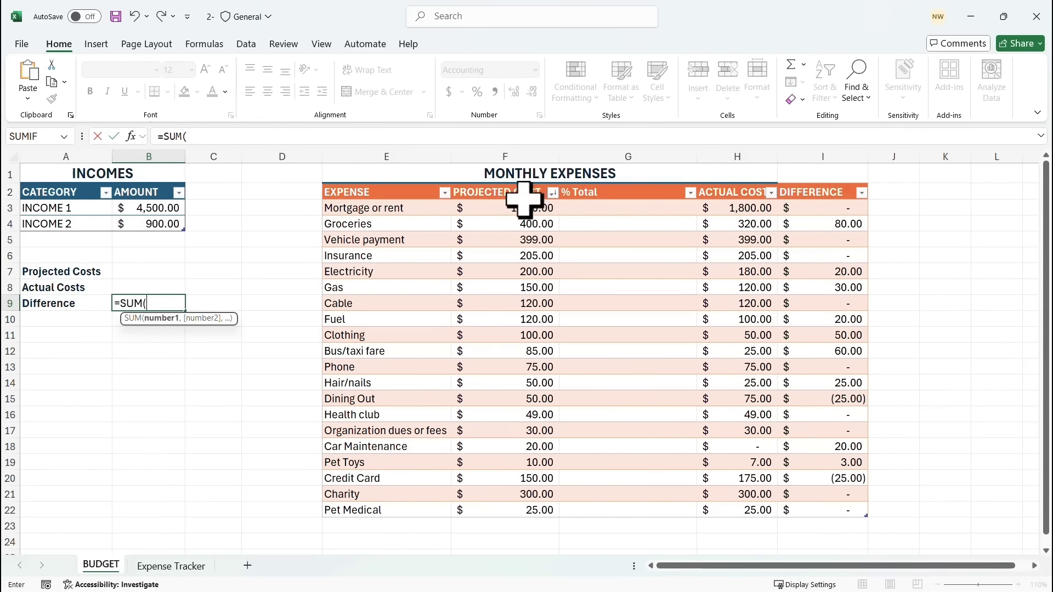
pyautogui.press('Escape')
# Look up the Monthly Expenses table's name and build a SUM formula in B9 that references its DIFFERENCE column.
pyautogui.click(510, 239)
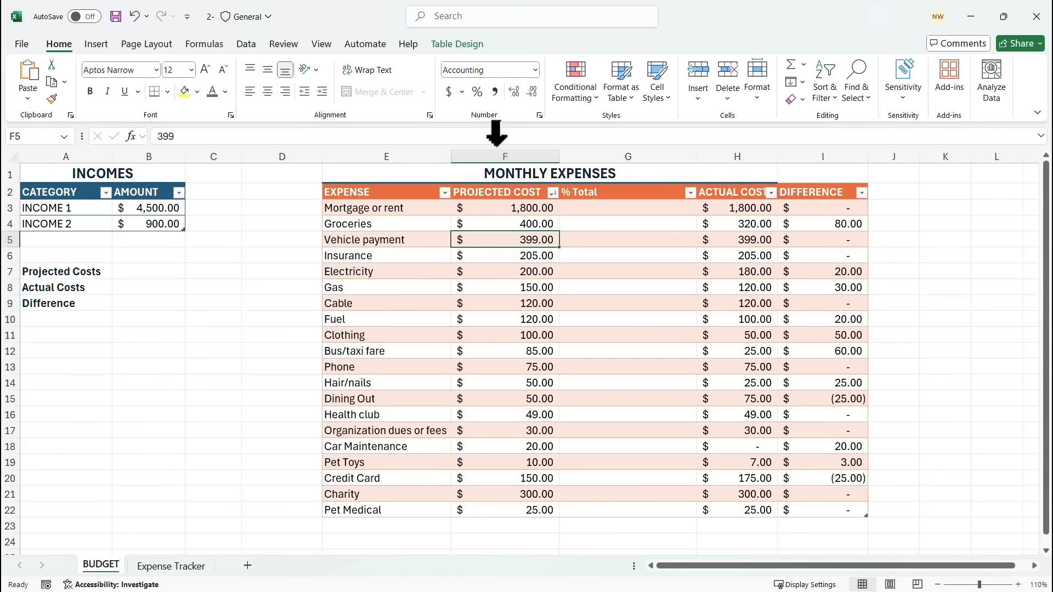
pyautogui.click(453, 45)
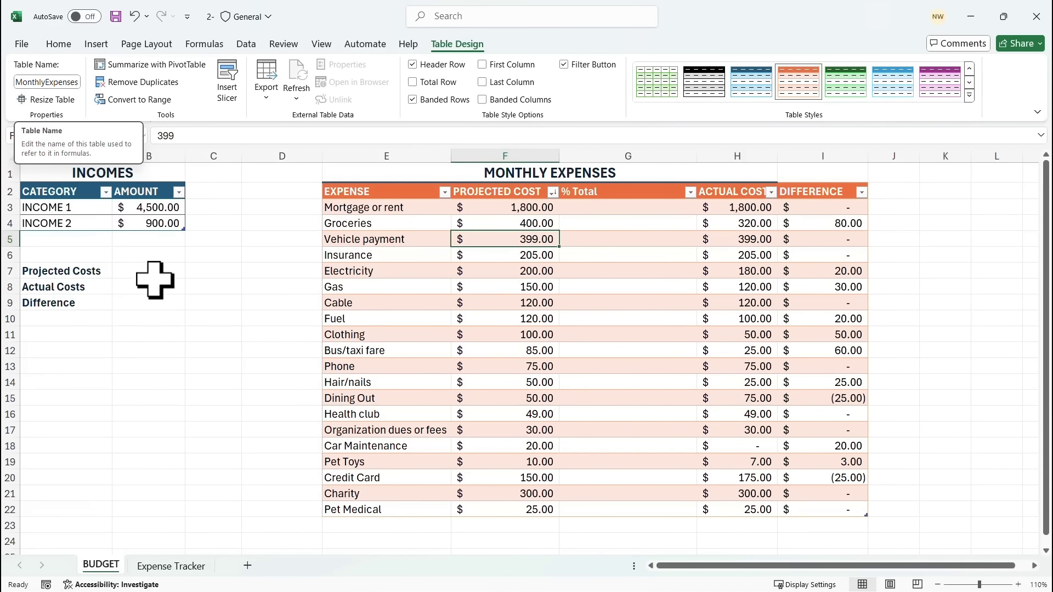
pyautogui.click(128, 301)
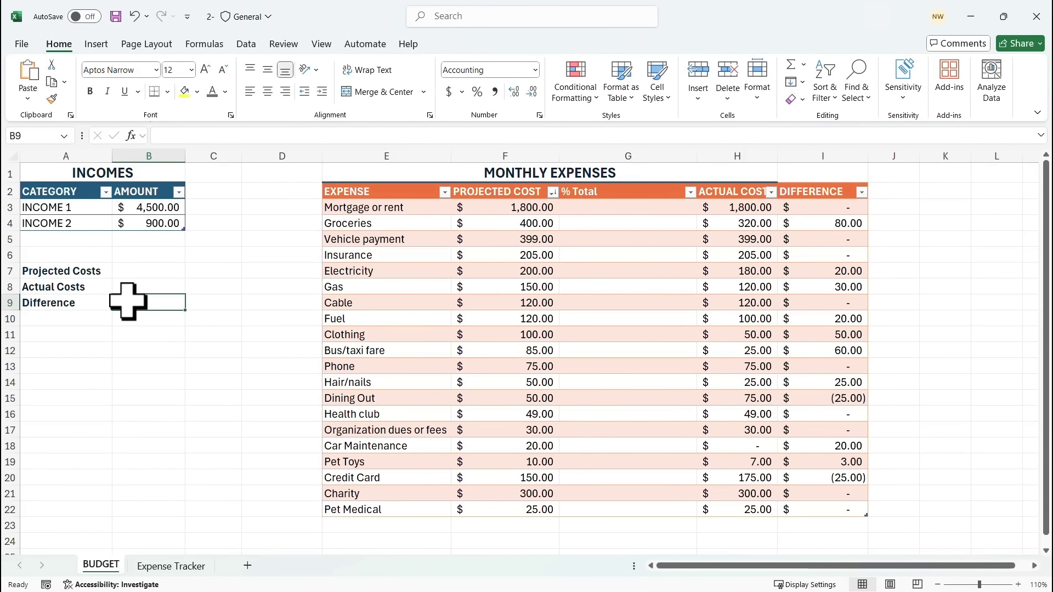
pyautogui.write('=SUM(')
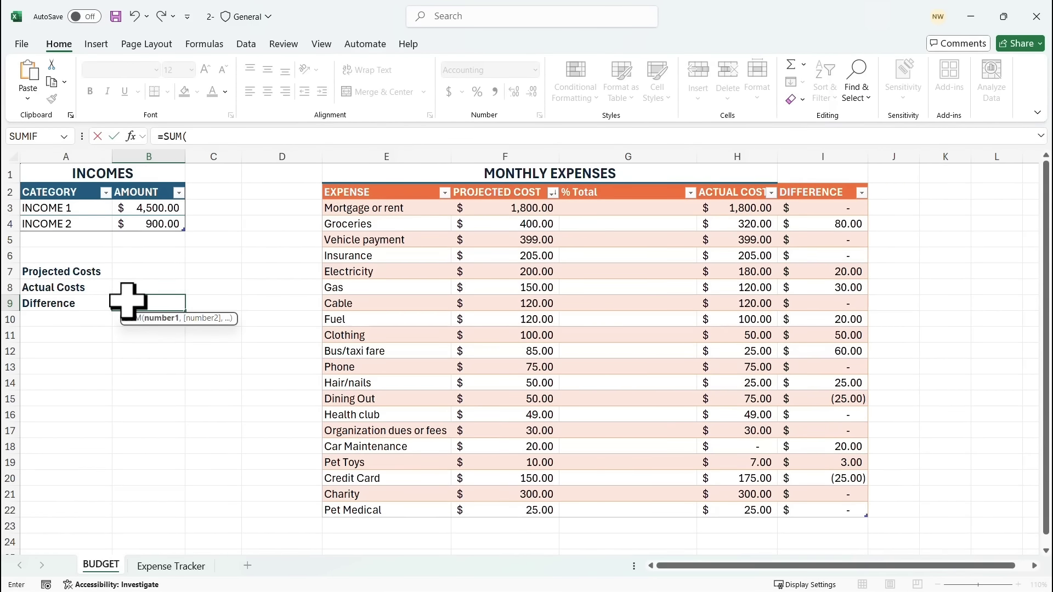
pyautogui.write('month')
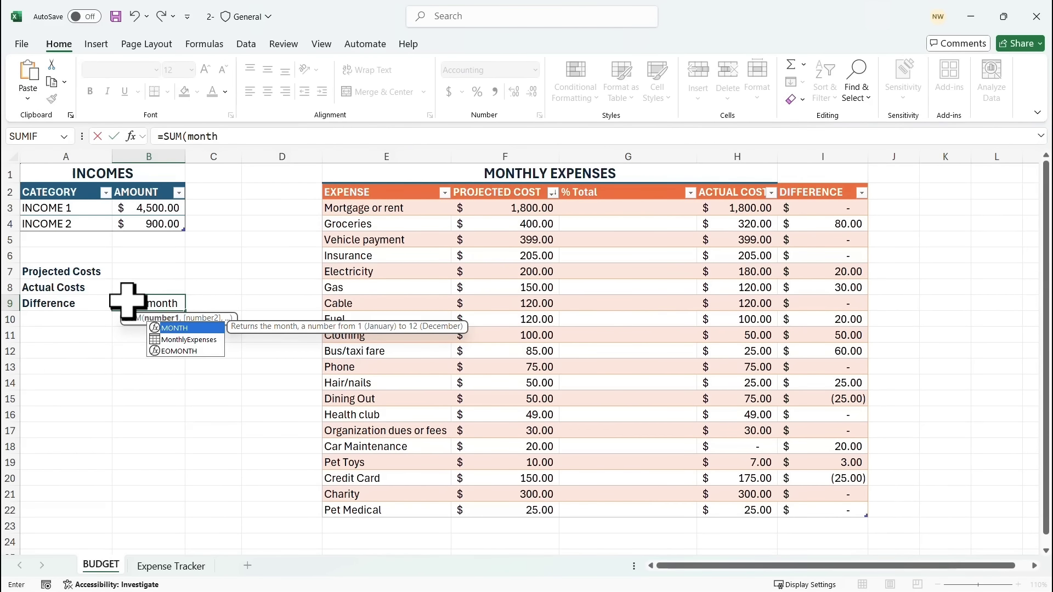
pyautogui.press('Down')
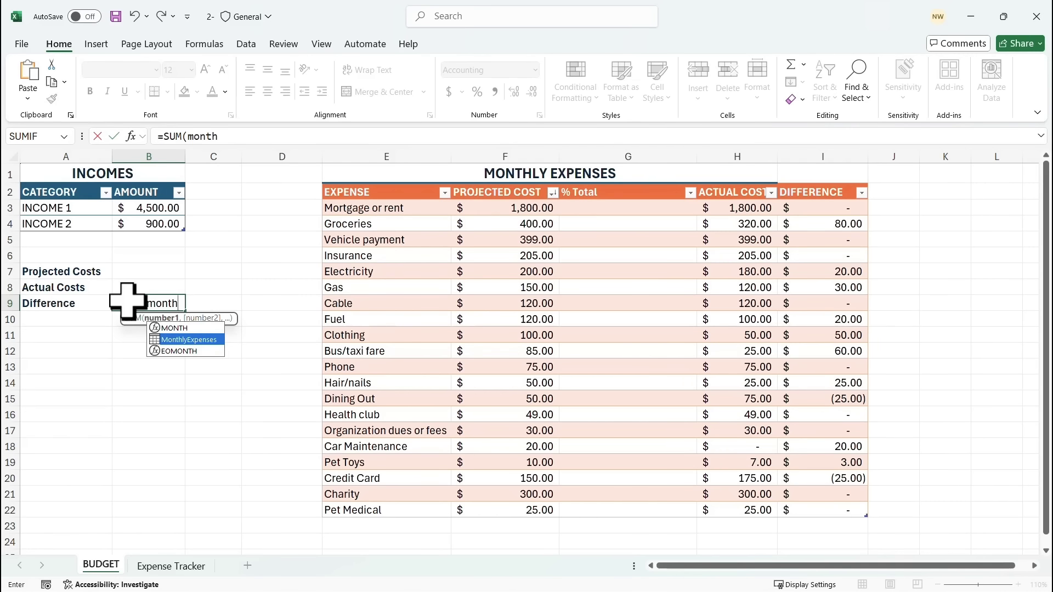
pyautogui.press('Tab')
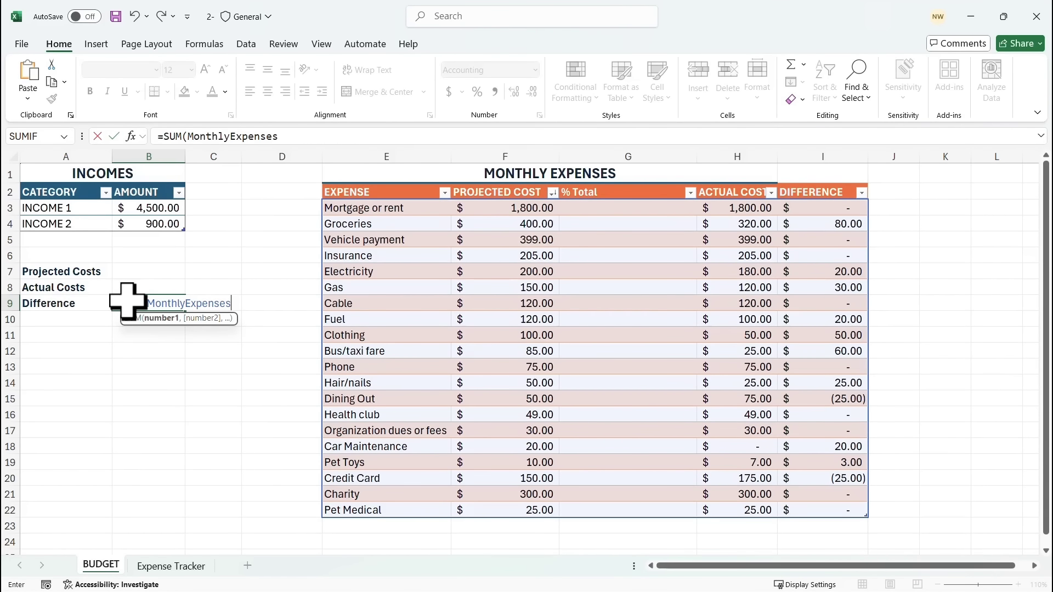
pyautogui.write('[')
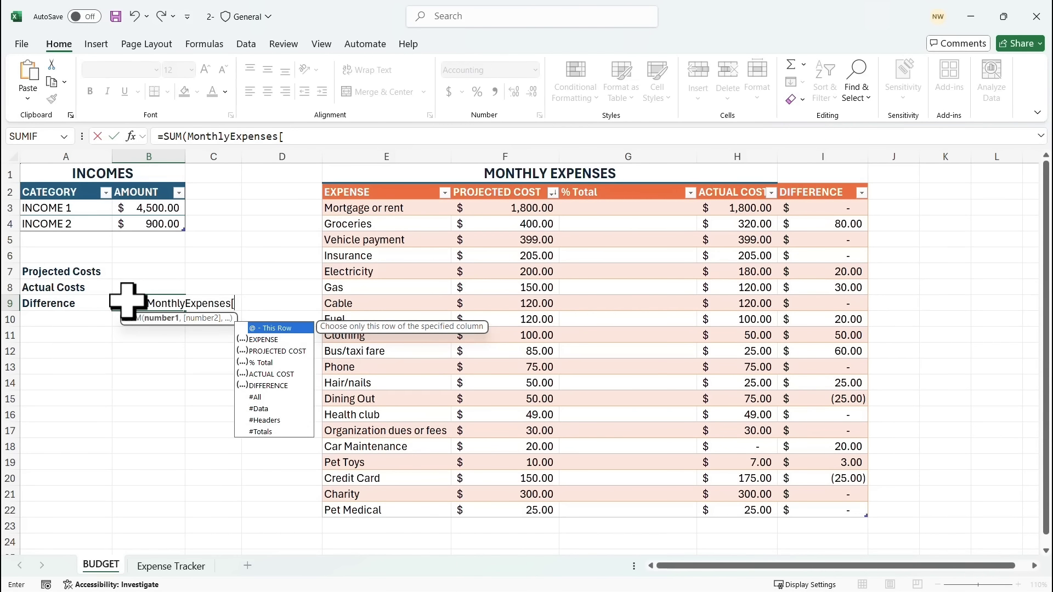
pyautogui.press('Down')
pyautogui.press('Down')
pyautogui.press('Down')
pyautogui.press('Down')
pyautogui.press('Down')
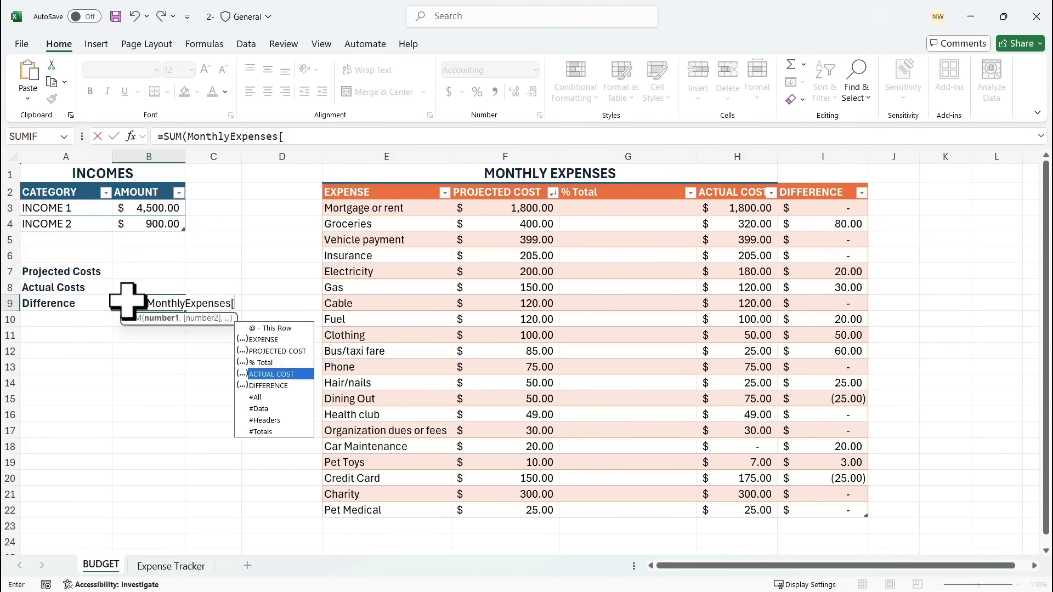
pyautogui.press('Tab')
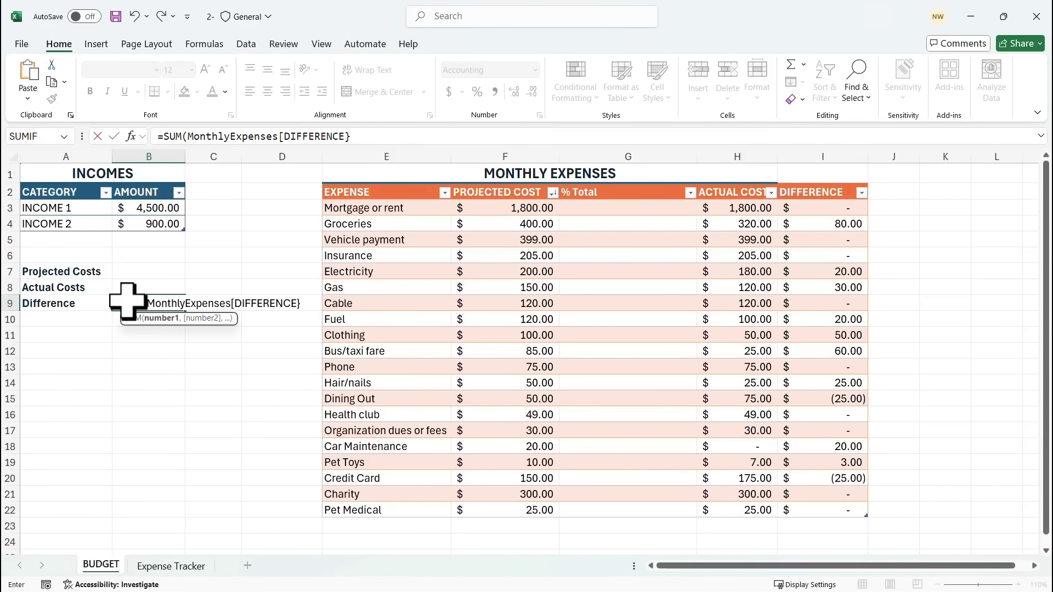
# Correct the column name and closing brackets in B9 and complete the formula as =SUM(MonthlyExpenses[DIFFERENCE]).
pyautogui.press('BackSpace')
pyautogui.press('BackSpace')
pyautogui.click(337, 136)
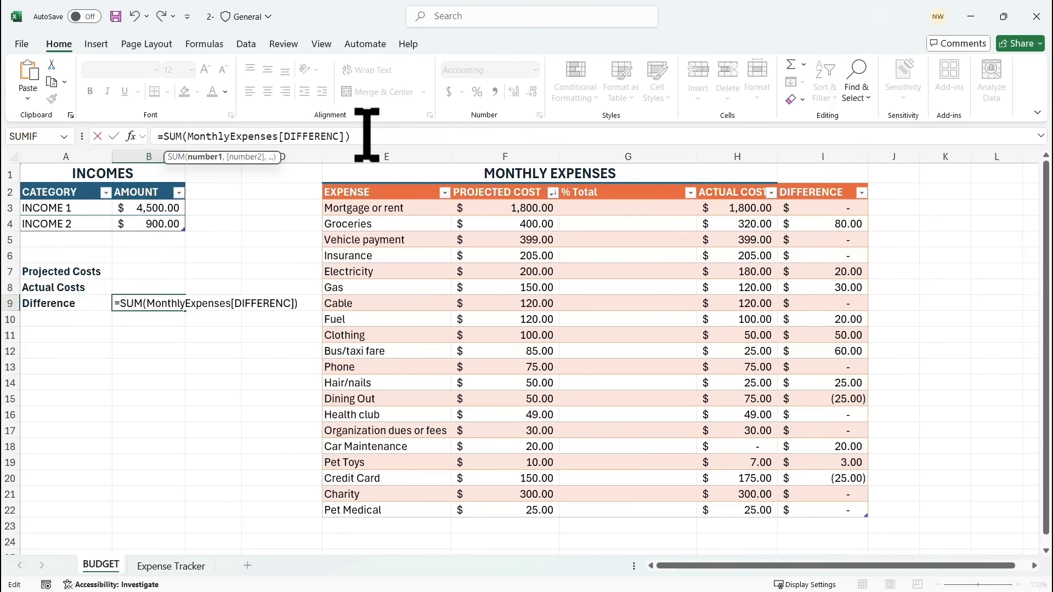
pyautogui.write('E')
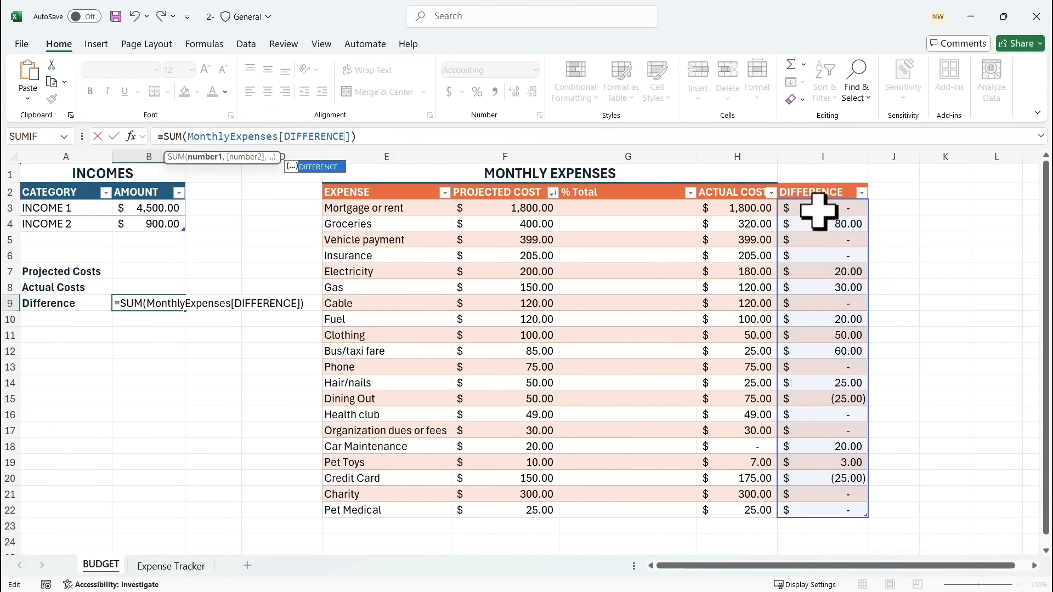
pyautogui.click(373, 134)
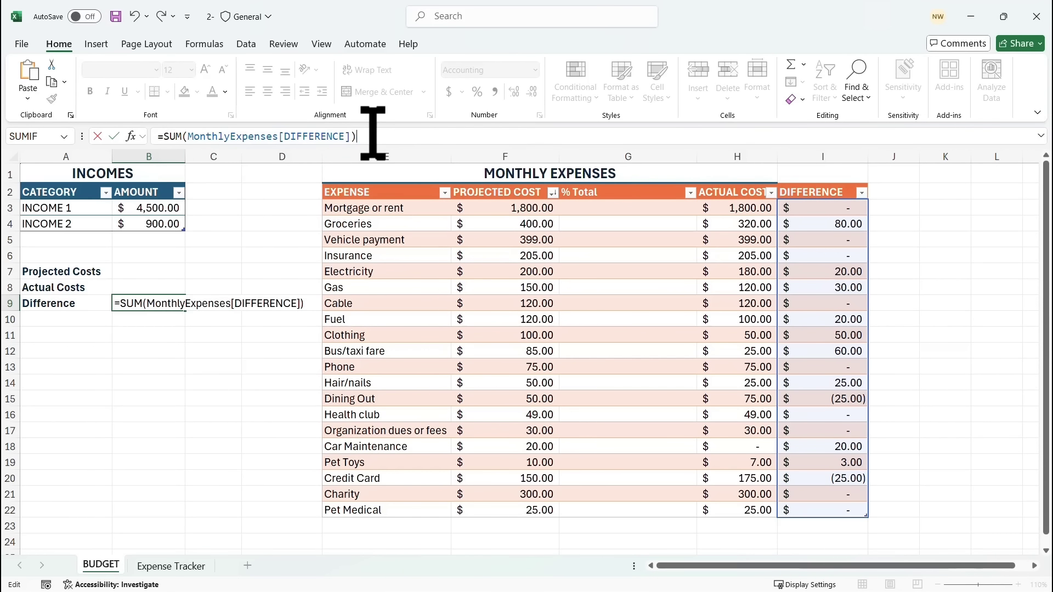
pyautogui.press('Return')
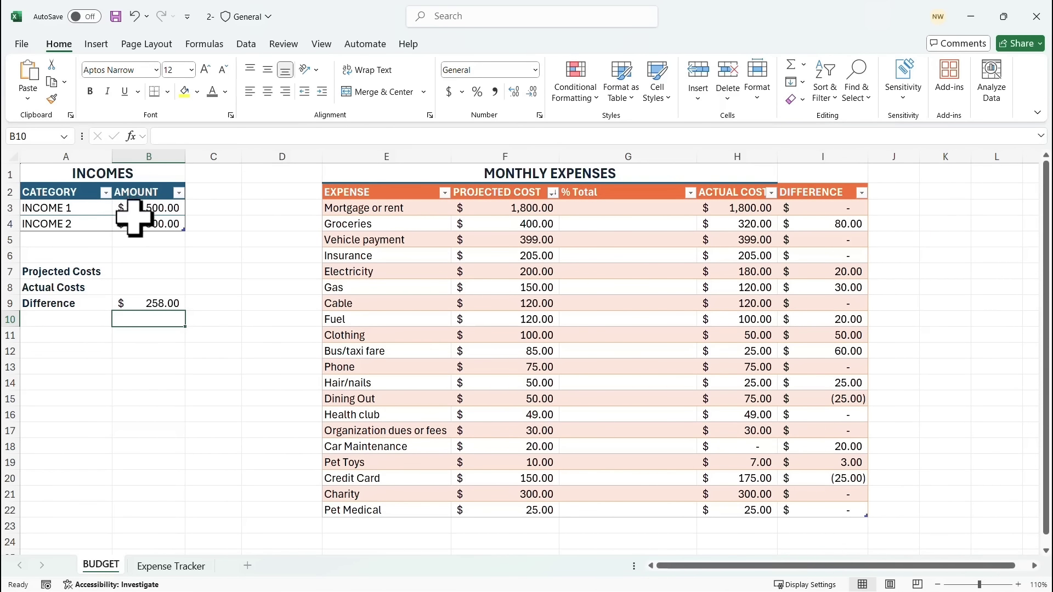
# Clear the Difference total in B9 and start a new SUM formula in the same cell.
pyautogui.click(152, 305)
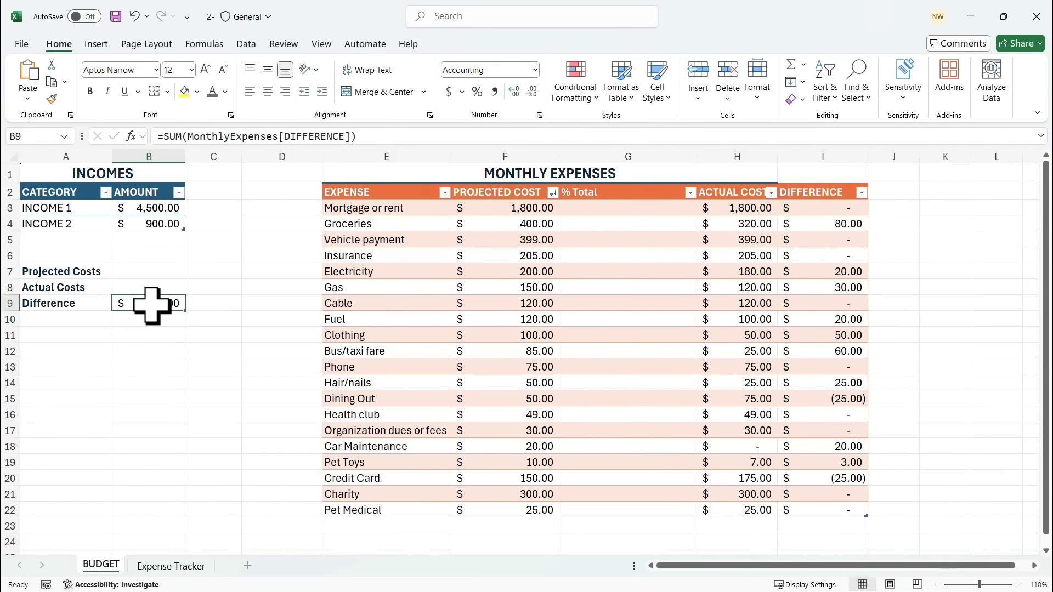
pyautogui.press('Delete')
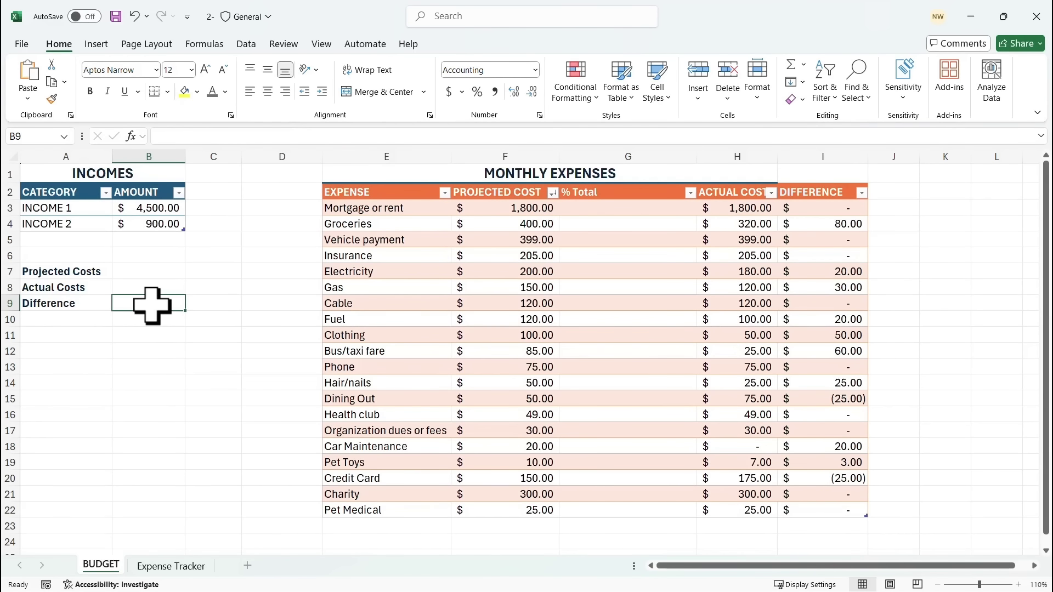
pyautogui.write('=su')
pyautogui.press('Tab')
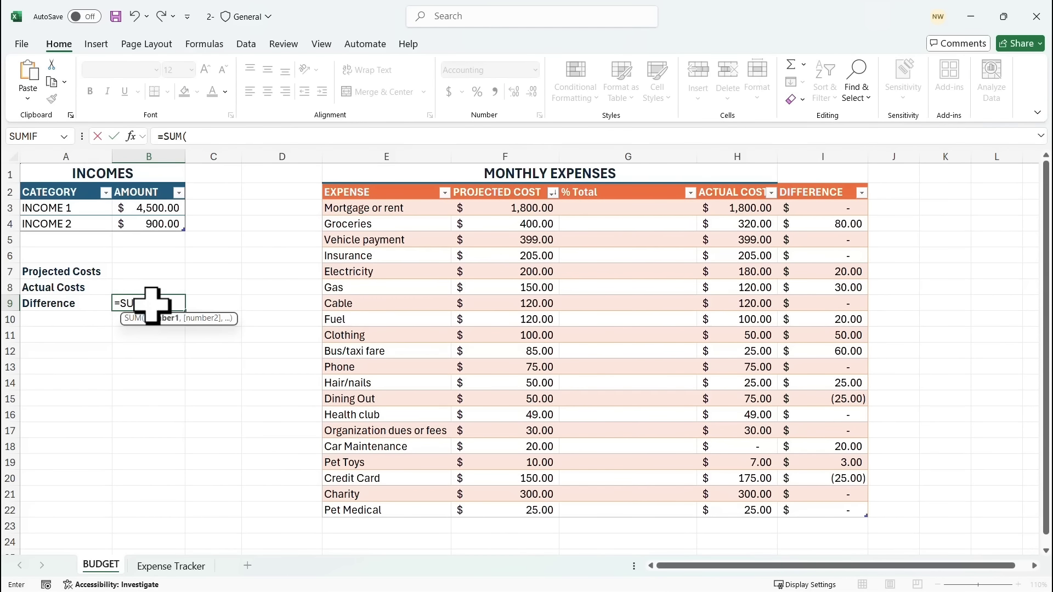
# Complete the SUM formula in B9 so it totals the Monthly Expenses DIFFERENCE column.
pyautogui.moveTo(815, 207); pyautogui.dragTo(823, 516)
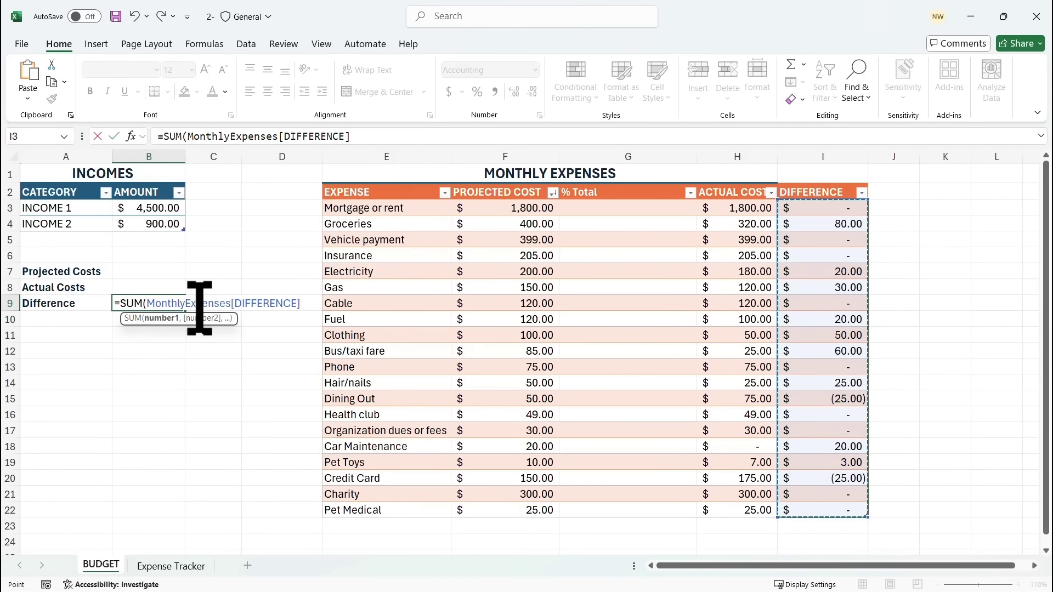
pyautogui.click(373, 136)
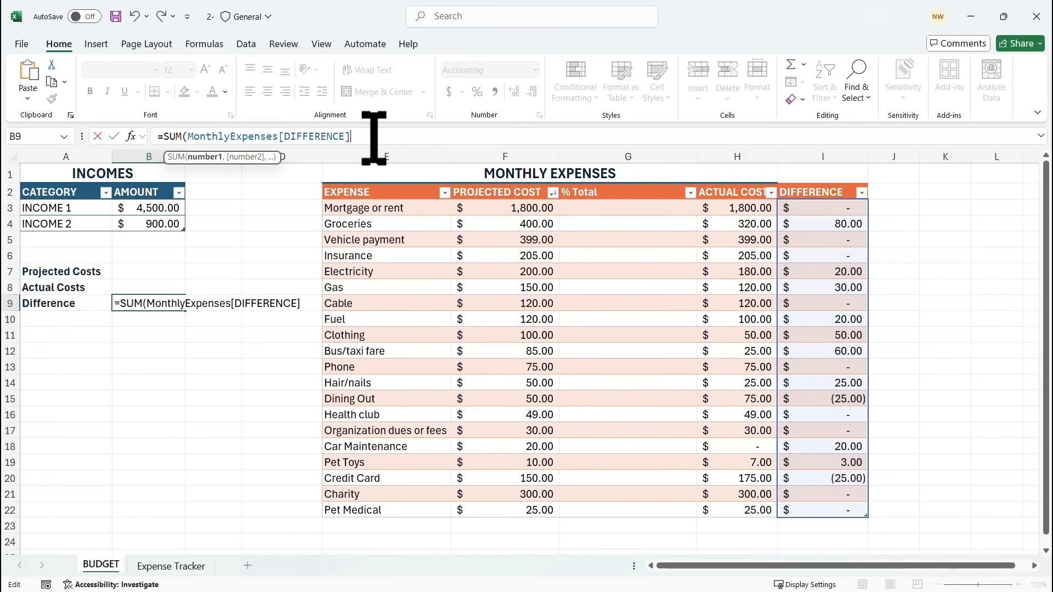
pyautogui.write(')')
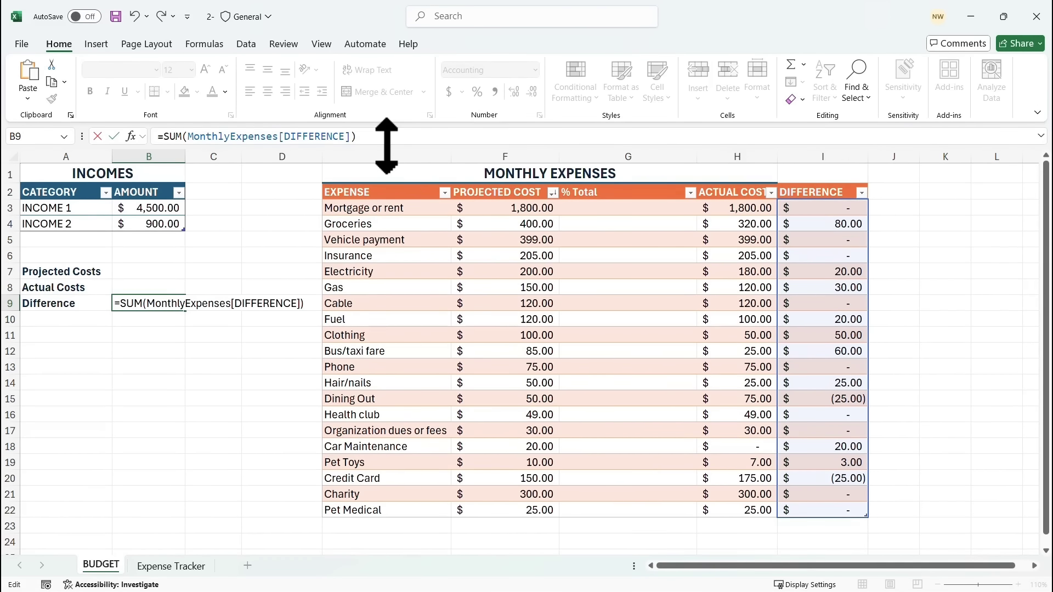
pyautogui.press('Return')
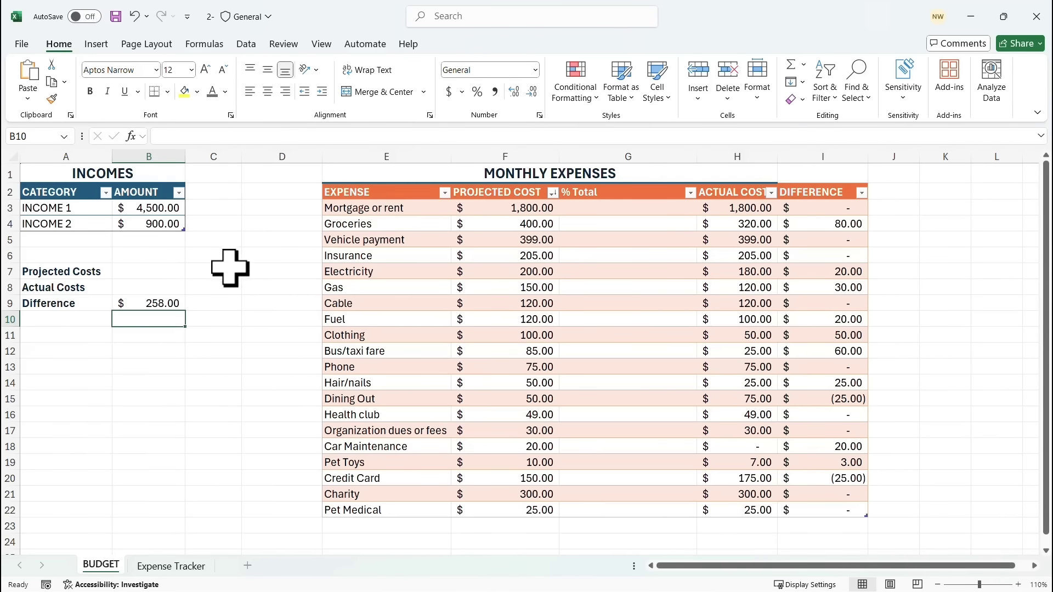
# Total the PROJECTED COST column, F3:F22, with a SUM formula in B7 beside Projected Costs.
pyautogui.click(148, 273)
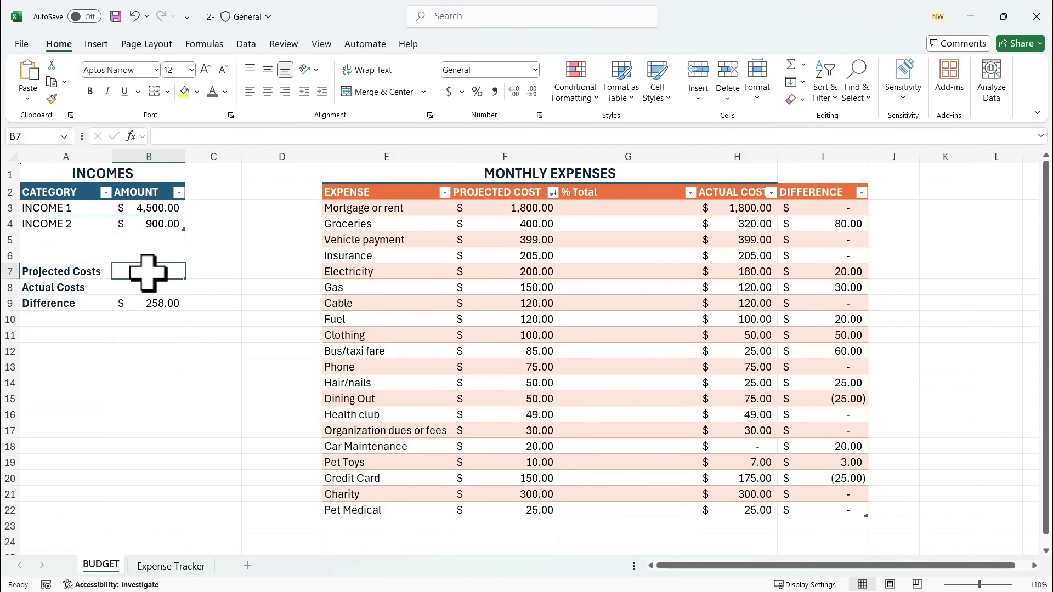
pyautogui.write('=SUM(')
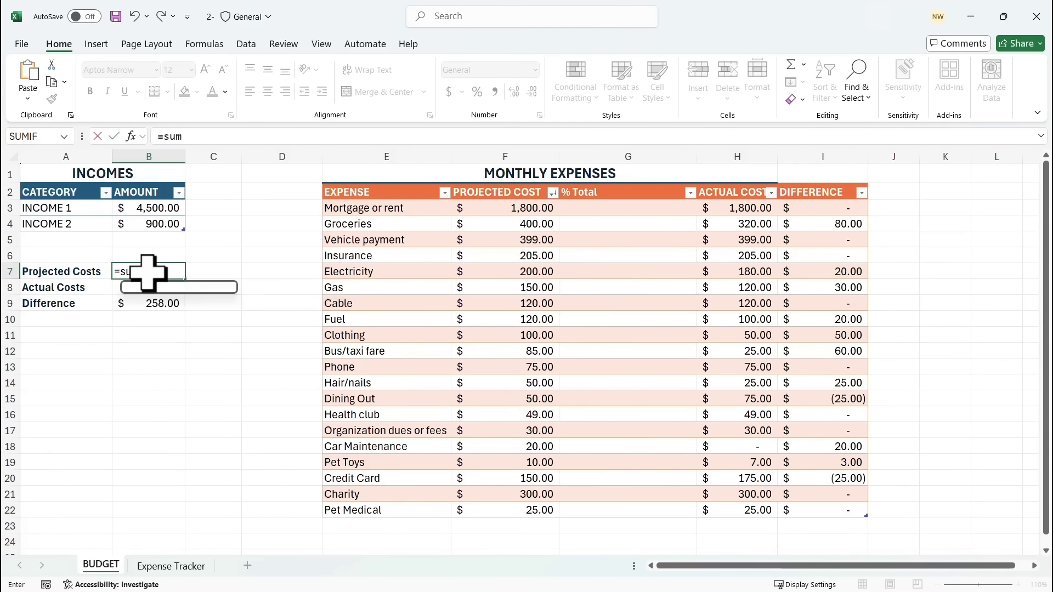
pyautogui.moveTo(512, 208); pyautogui.dragTo(508, 505)
pyautogui.press('Return')
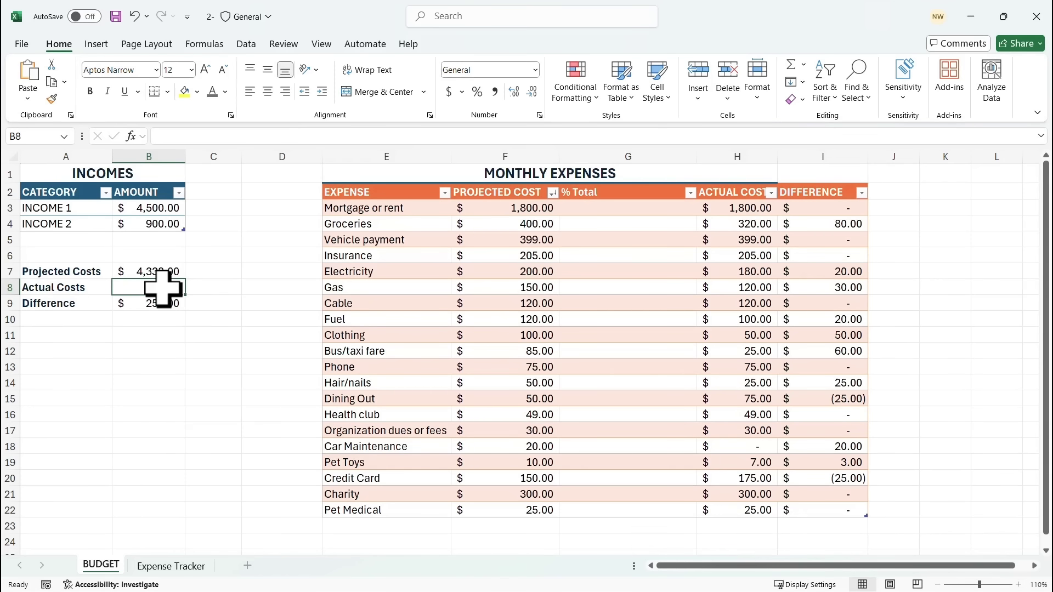
# Total the ACTUAL COST column, H3:H22, with a SUM formula in B8 beside Actual Costs.
pyautogui.write('=sum')
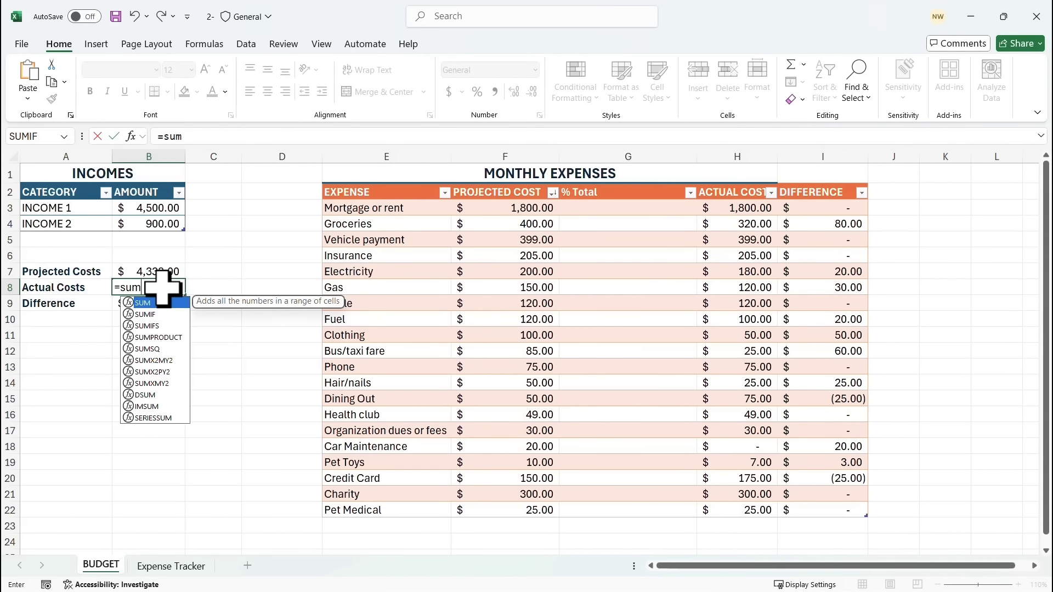
pyautogui.press('Tab')
pyautogui.moveTo(735, 208); pyautogui.dragTo(753, 508)
pyautogui.press('Return')
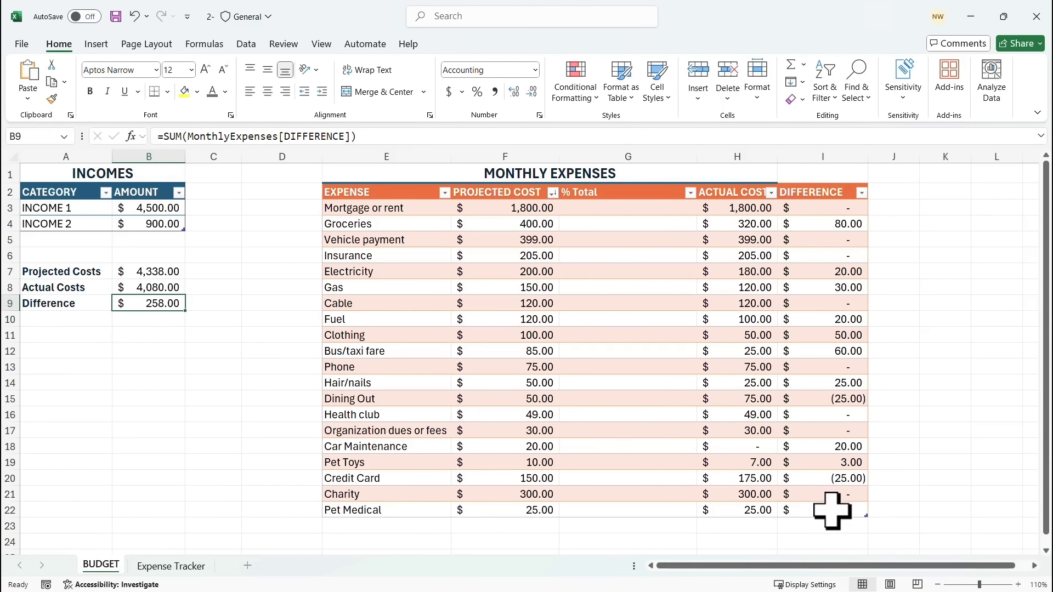
# Narrow the % Total column of the Monthly Expenses table.
pyautogui.click(138, 333)
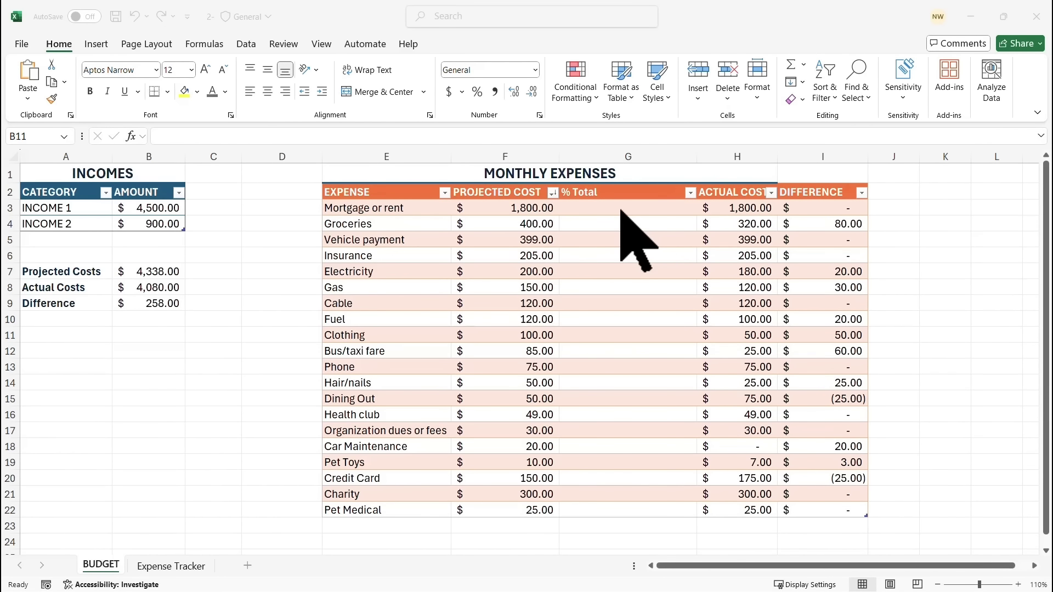
pyautogui.moveTo(696, 160); pyautogui.dragTo(658, 161)
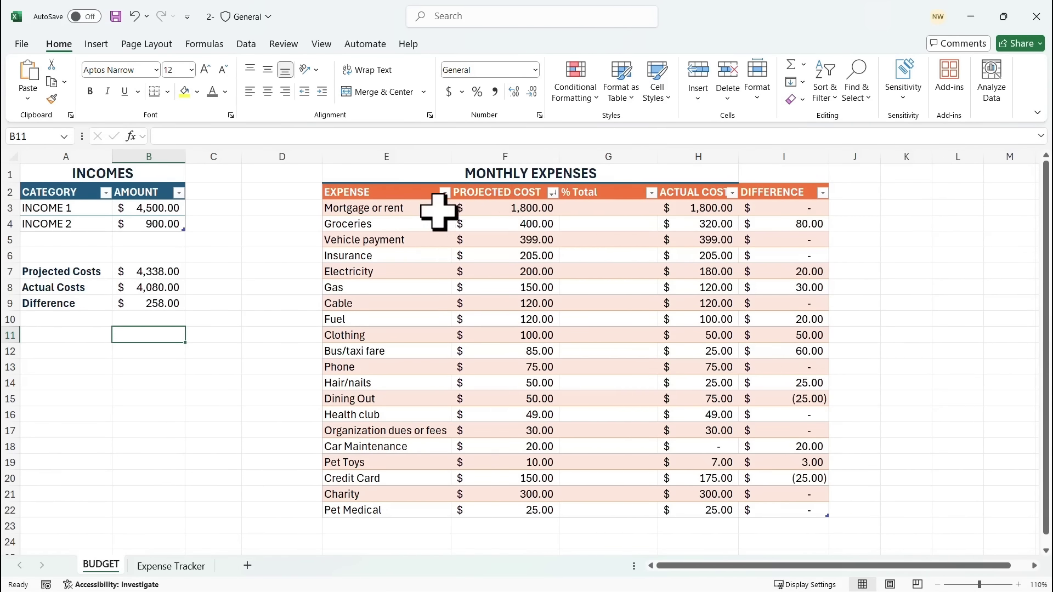
pyautogui.moveTo(439, 211); pyautogui.dragTo(424, 506)
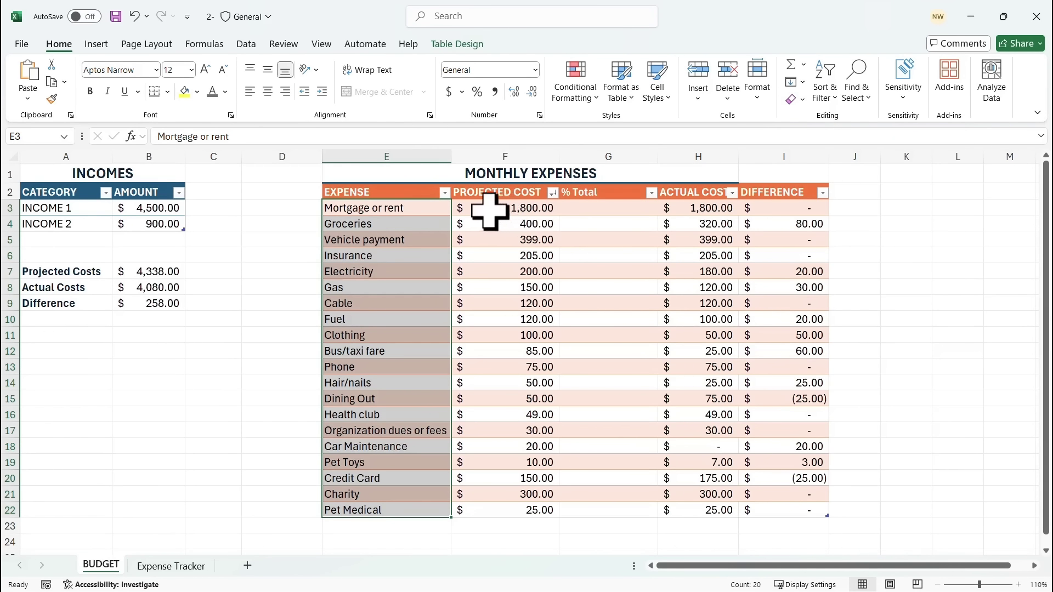
pyautogui.click(613, 209)
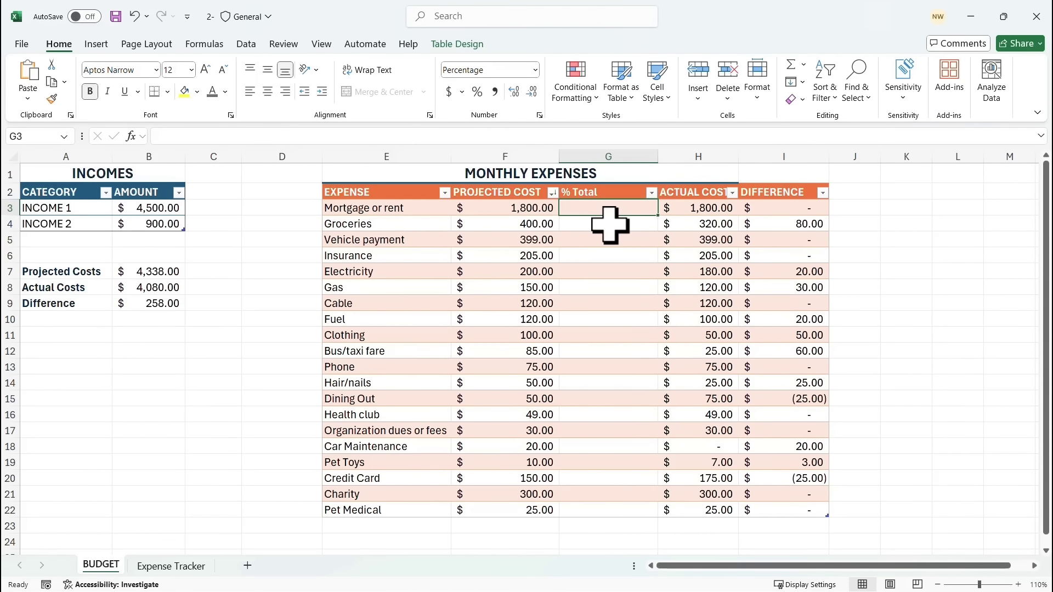
pyautogui.click(610, 225)
pyautogui.click(604, 321)
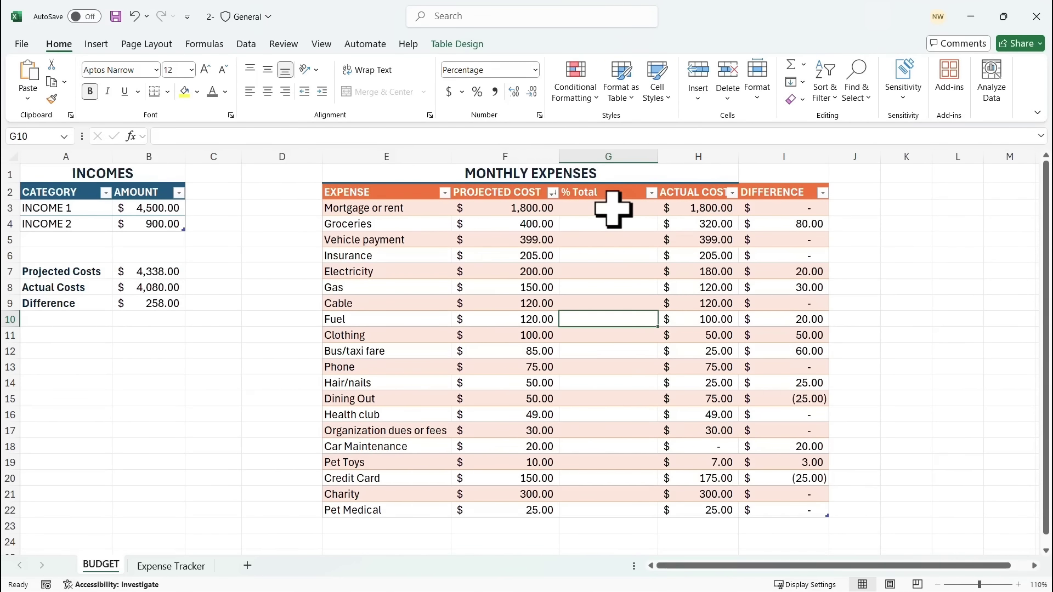
pyautogui.click(613, 209)
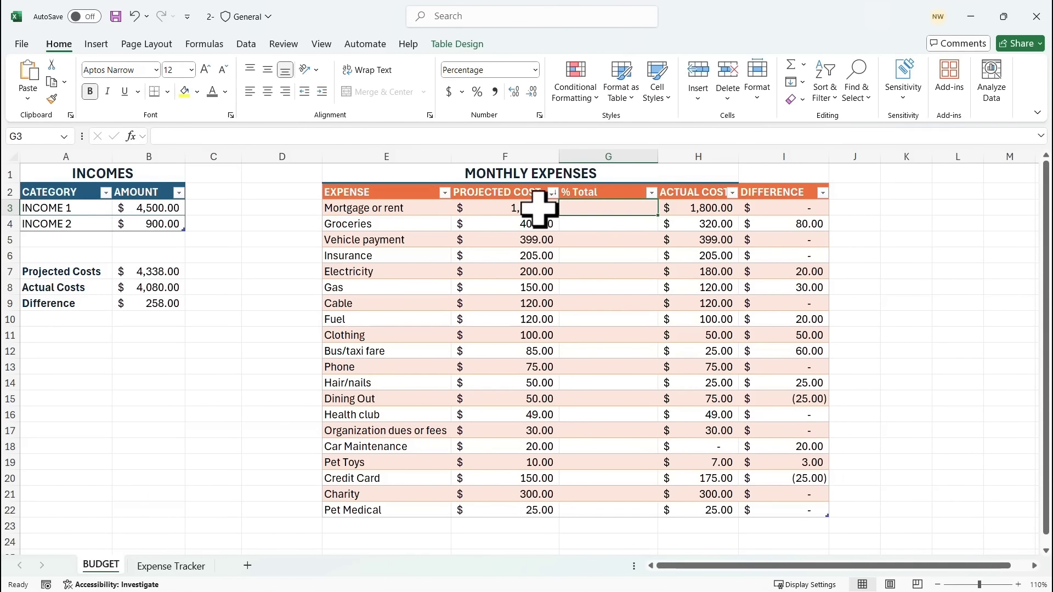
# Fill the % Total column with each projected cost's share using Quick Analysis column % Total on F3:F22, replacing the existing data.
pyautogui.moveTo(538, 208); pyautogui.dragTo(528, 508)
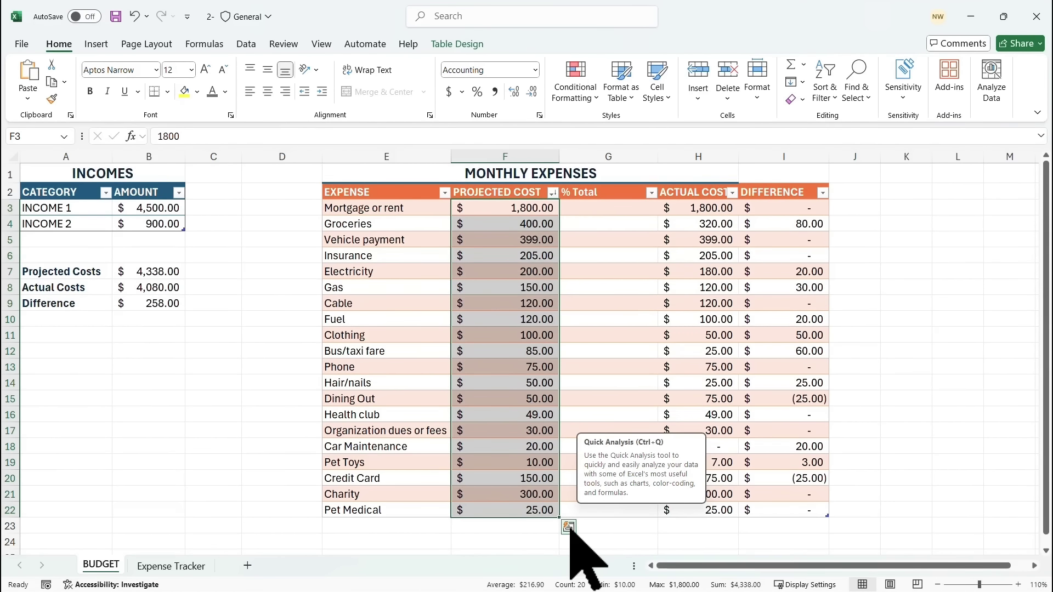
pyautogui.rightClick(509, 335)
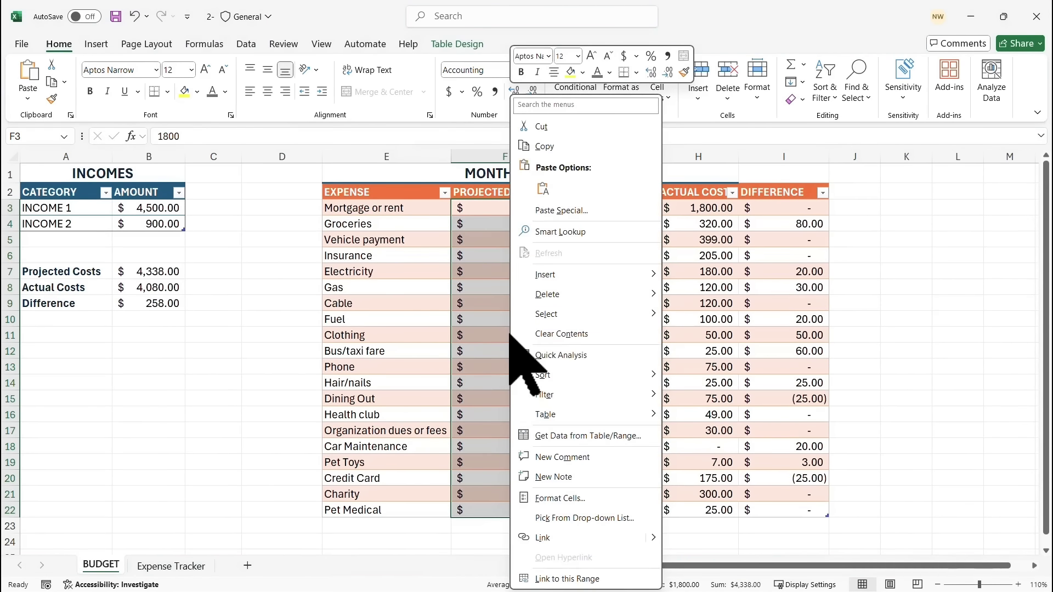
pyautogui.click(571, 355)
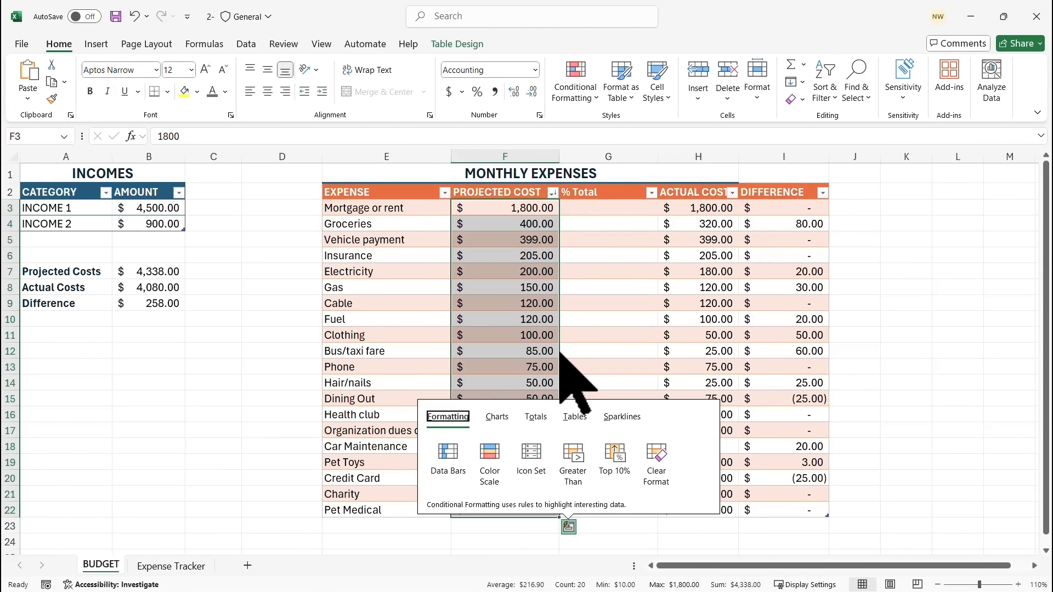
pyautogui.click(539, 419)
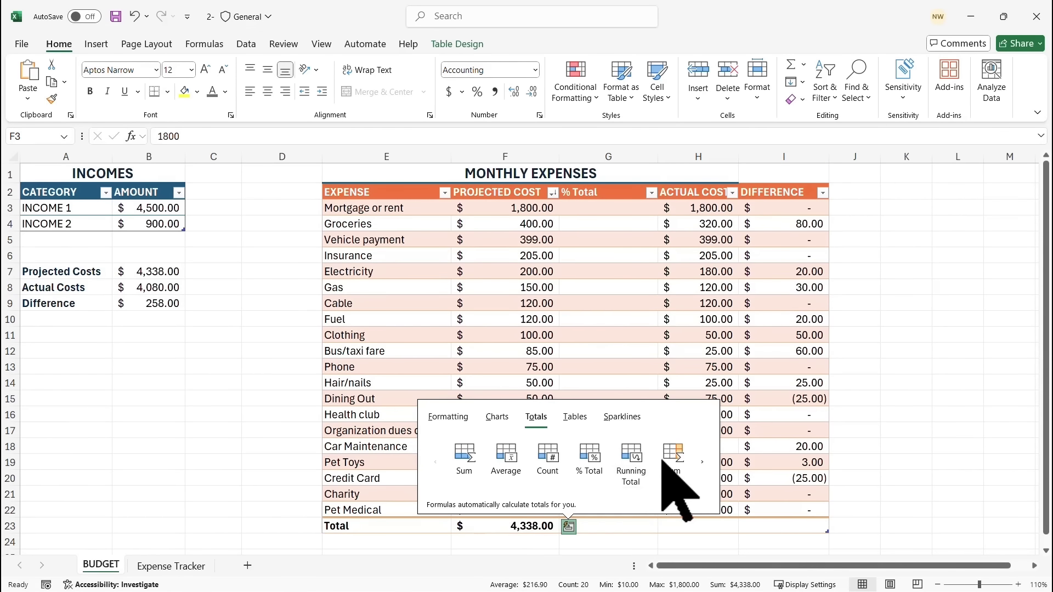
pyautogui.click(703, 463)
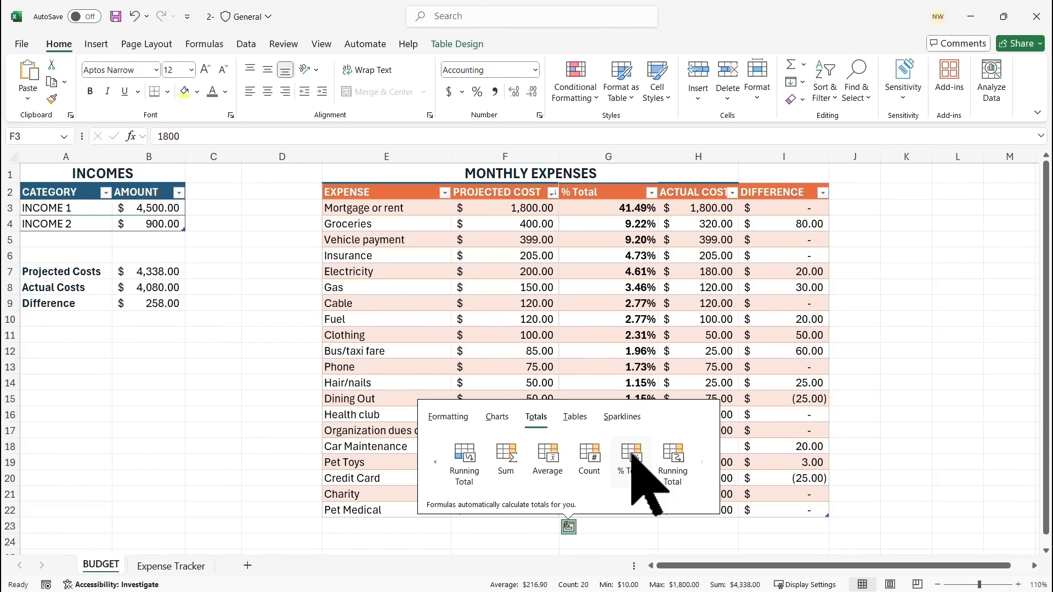
pyautogui.click(632, 455)
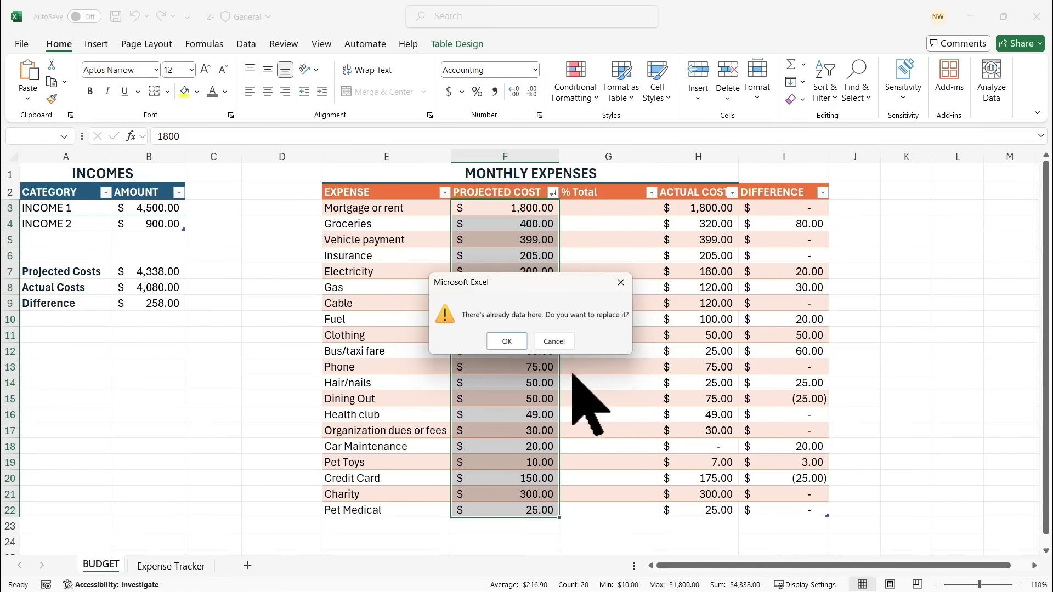
pyautogui.click(505, 341)
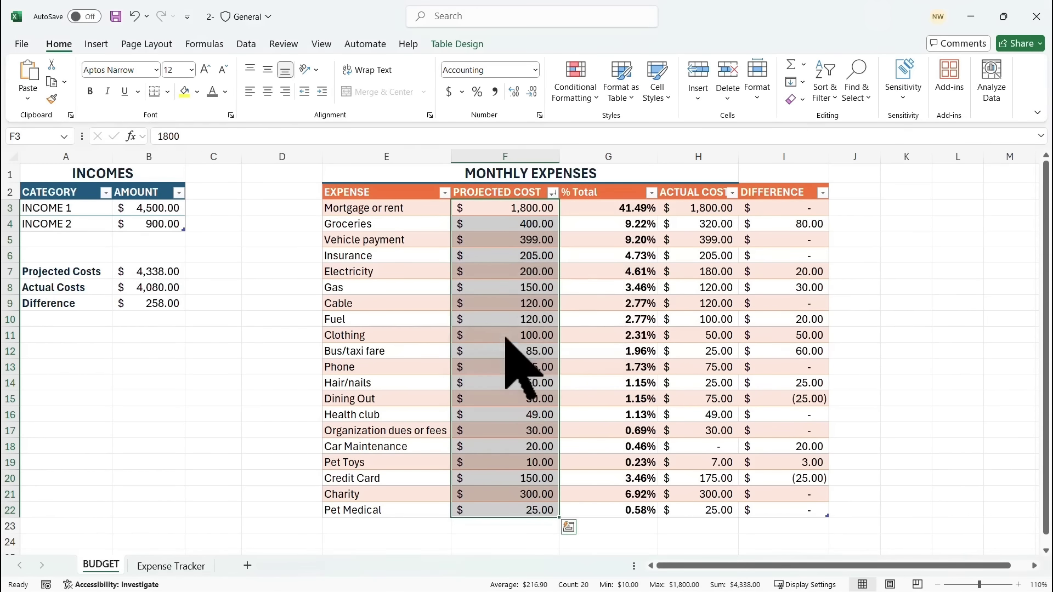
pyautogui.click(603, 209)
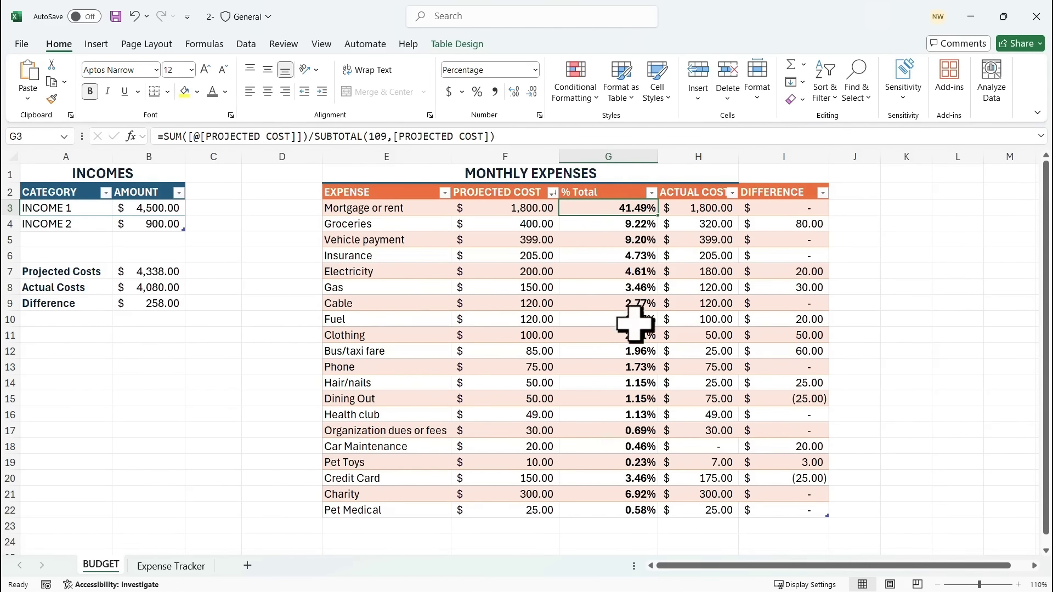
pyautogui.click(588, 319)
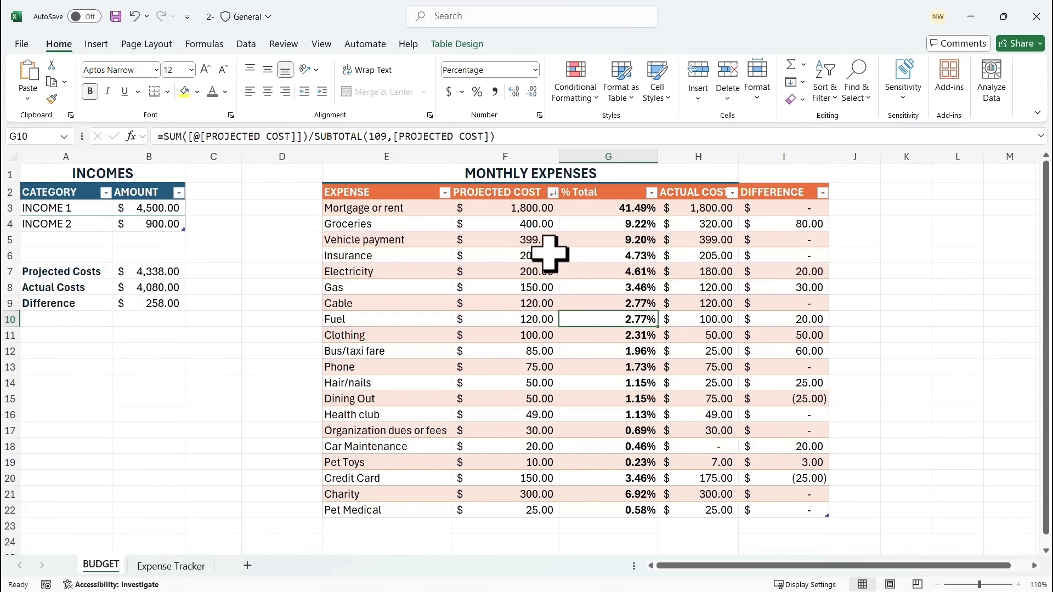
# Sort the Monthly Expenses table by PROJECTED COST from largest to smallest.
pyautogui.click(552, 193)
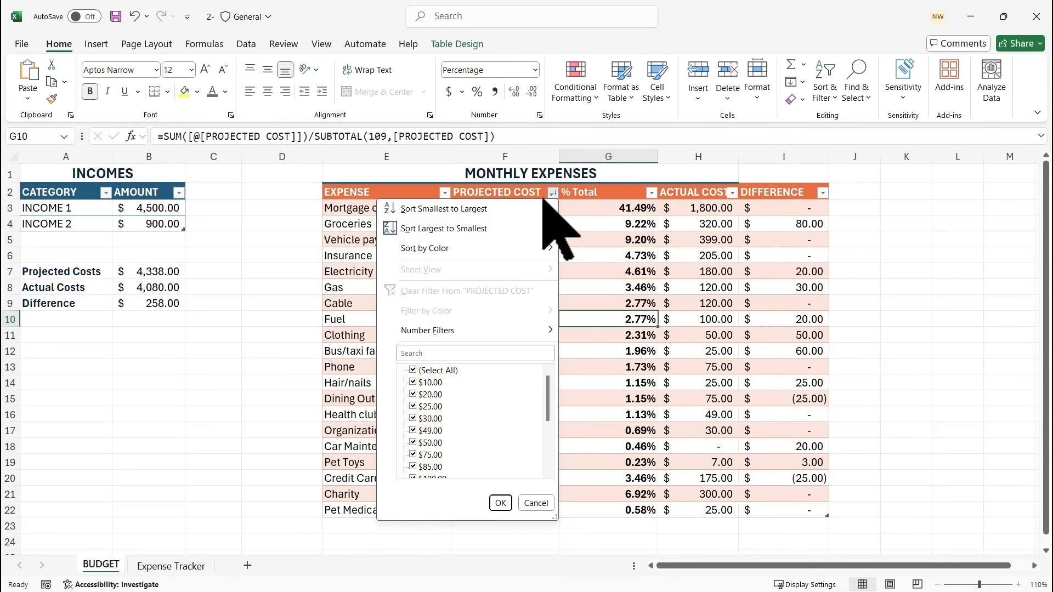
pyautogui.click(456, 229)
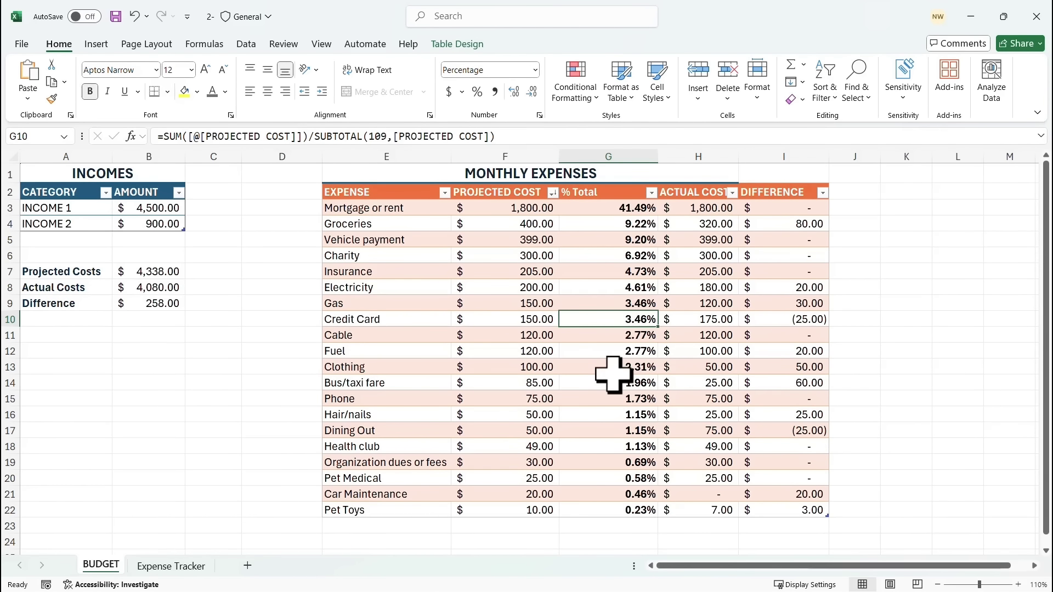
pyautogui.click(608, 210)
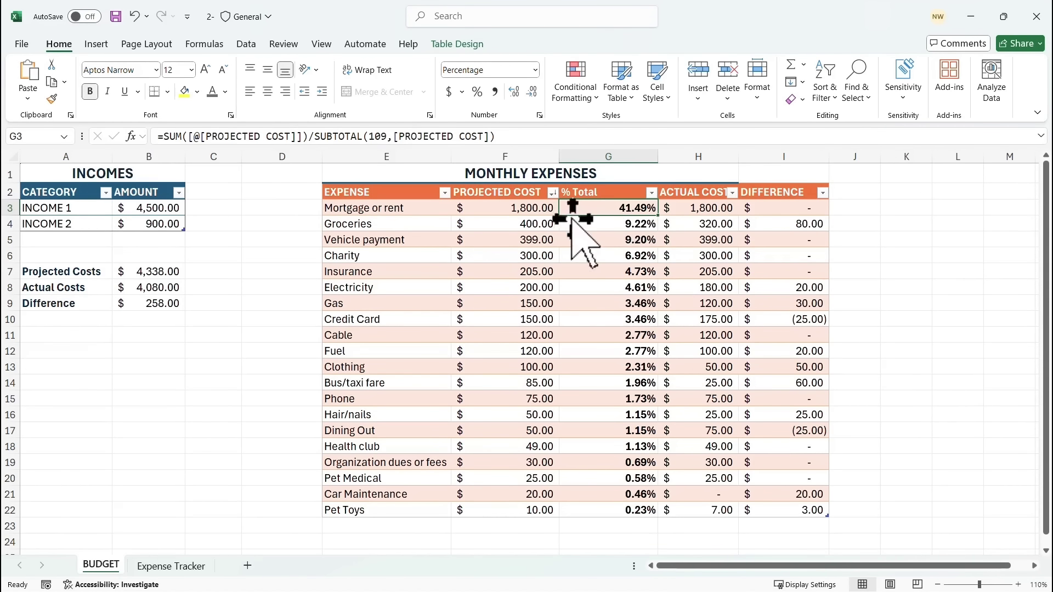
pyautogui.click(541, 212)
pyautogui.moveTo(541, 211); pyautogui.dragTo(536, 501)
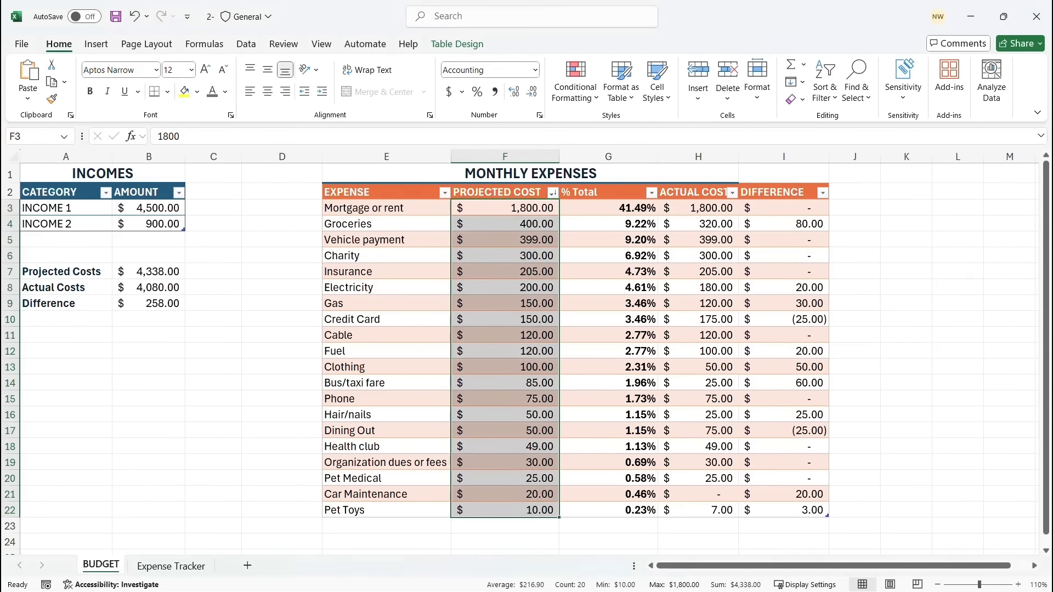
# Write the formula =SUM(MonthlyExpenses[PROJECTED COST]) in K3, keeping the cell in edit mode.
pyautogui.click(904, 215)
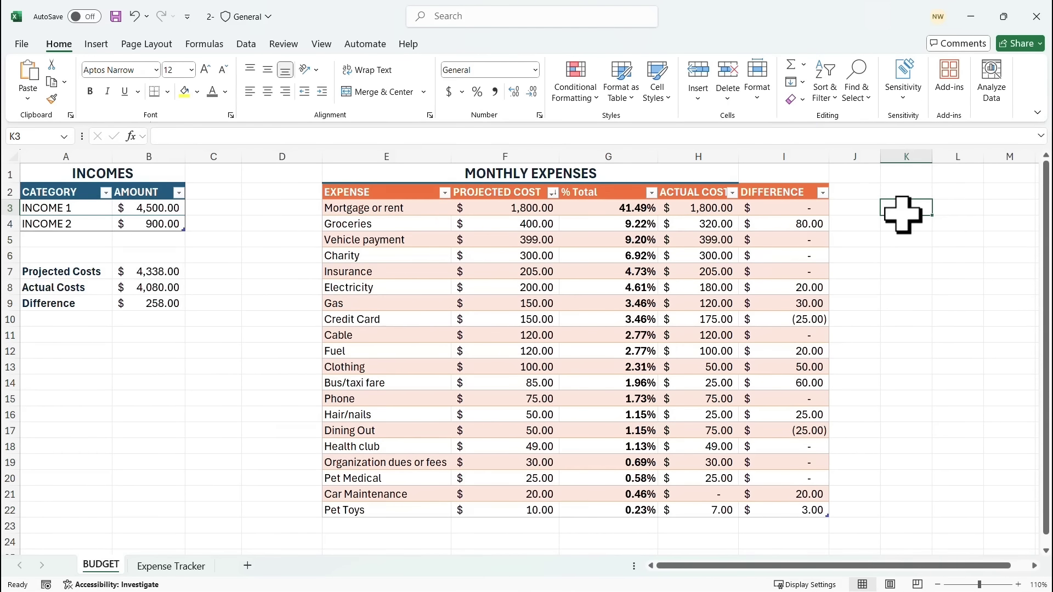
pyautogui.write('=su')
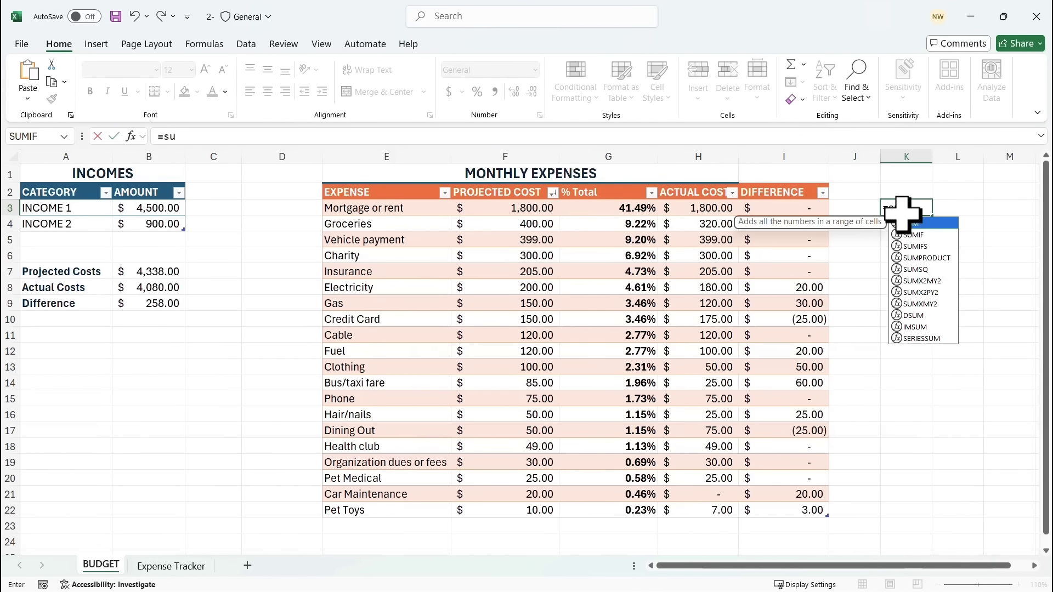
pyautogui.write('m')
pyautogui.press('Tab')
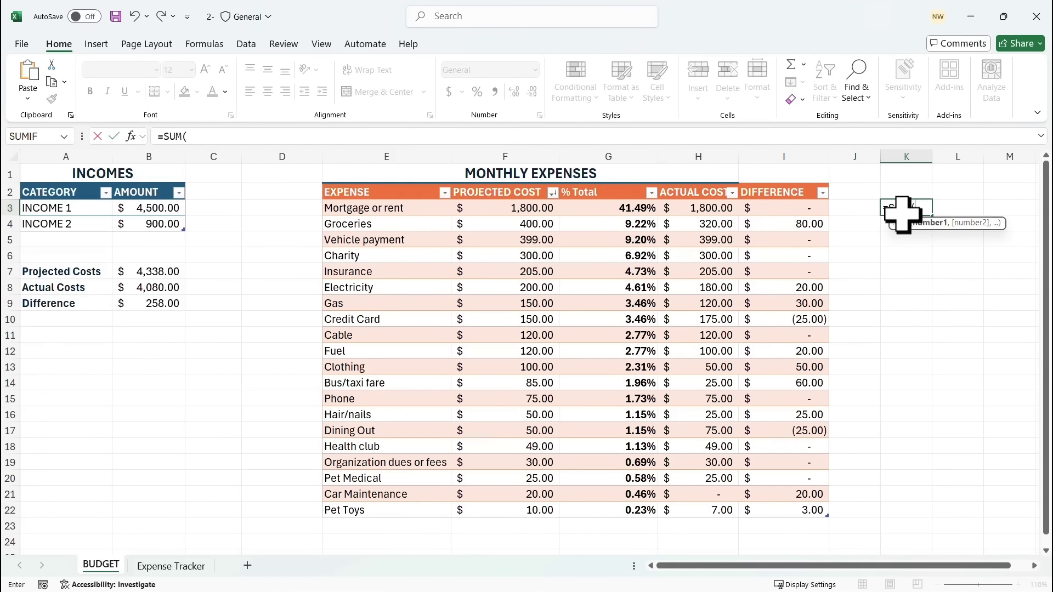
pyautogui.click(528, 208)
pyautogui.moveTo(527, 208); pyautogui.dragTo(509, 510)
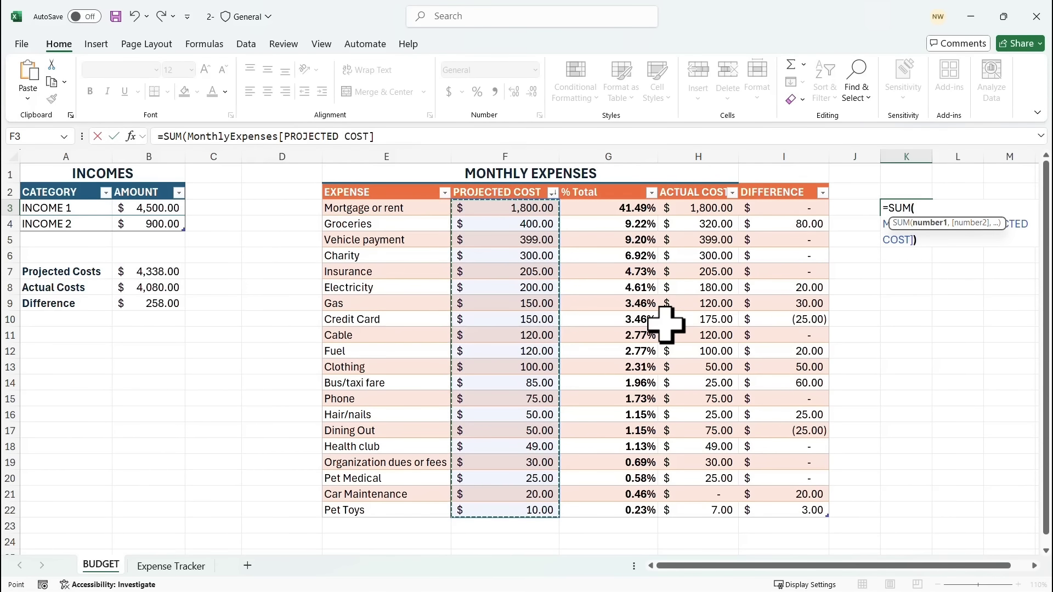
pyautogui.write(')')
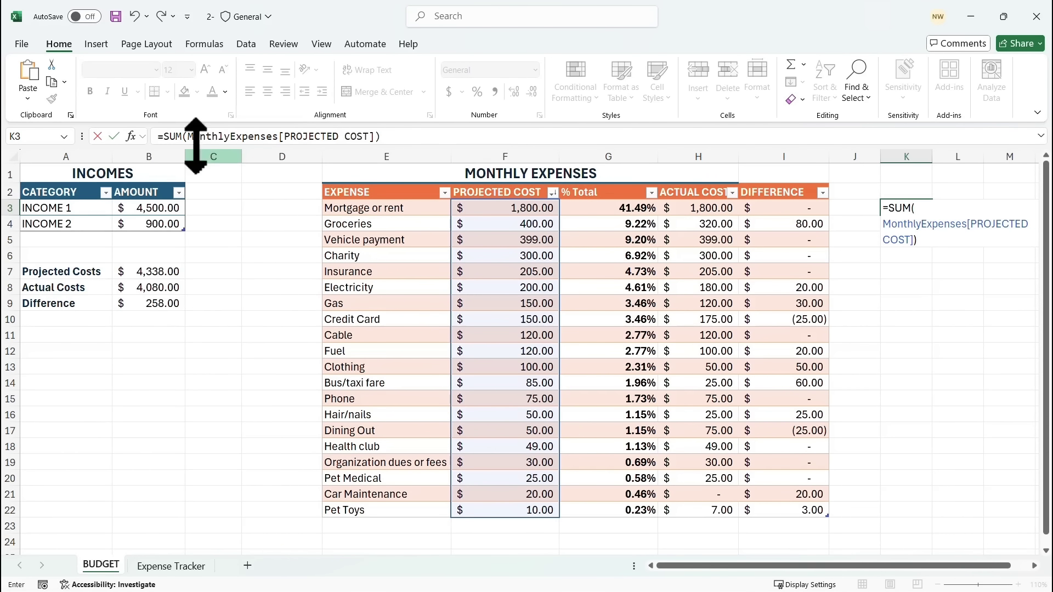
# Extend the K3 formula to =MonthlyExpenses[@[PROJECTED COST]]/SUM(MonthlyExpenses[PROJECTED COST]) and discard the entry.
pyautogui.click(162, 136)
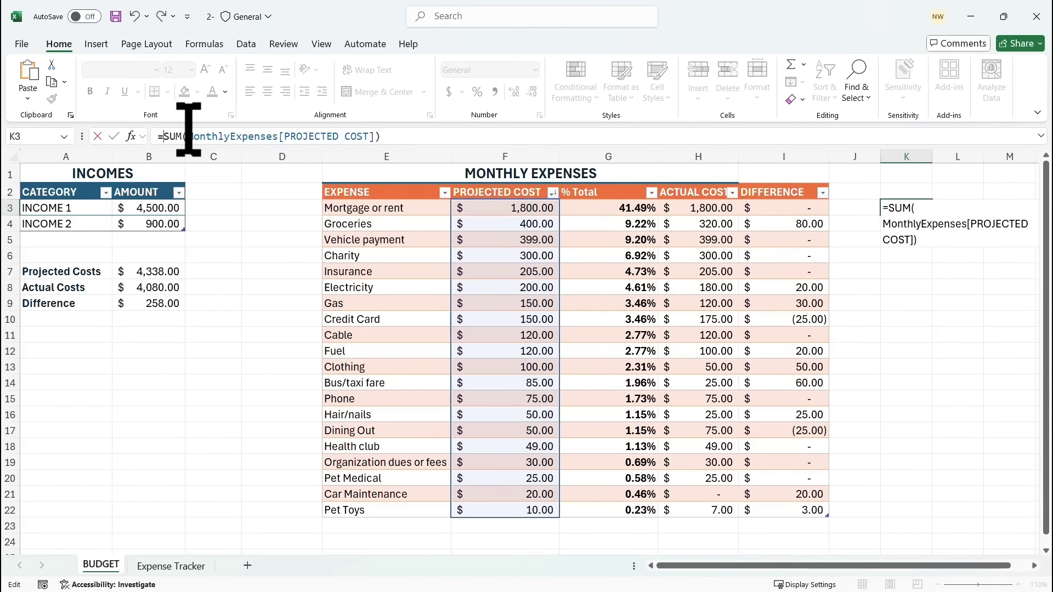
pyautogui.click(510, 209)
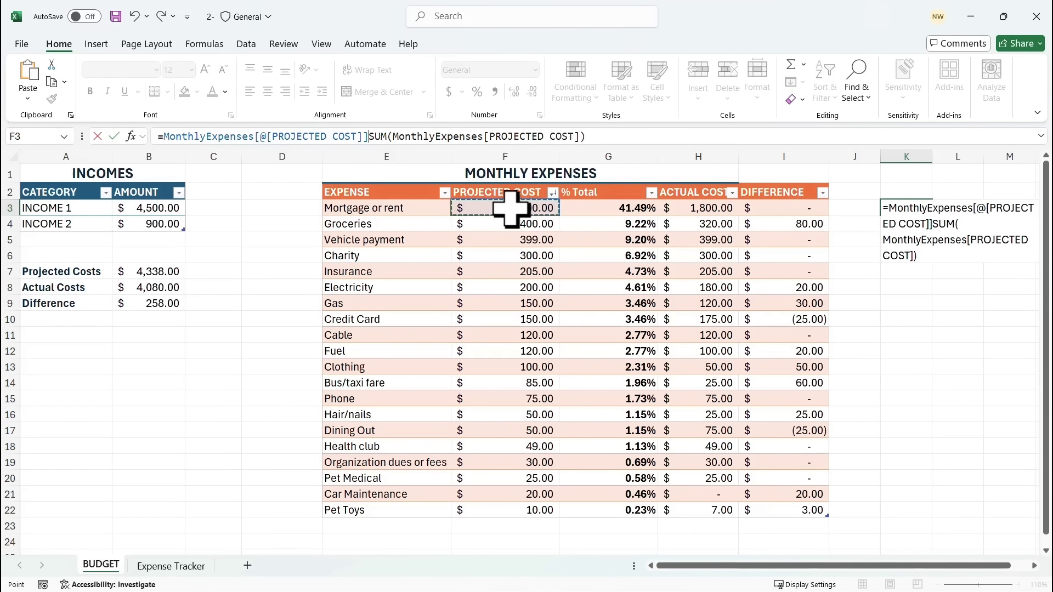
pyautogui.write('/')
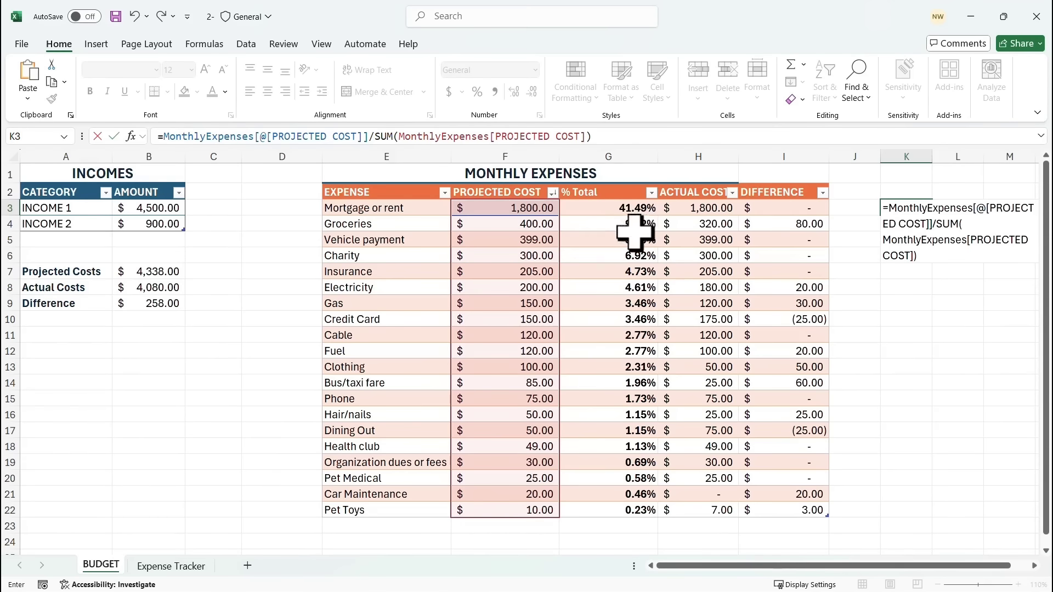
pyautogui.press('Escape')
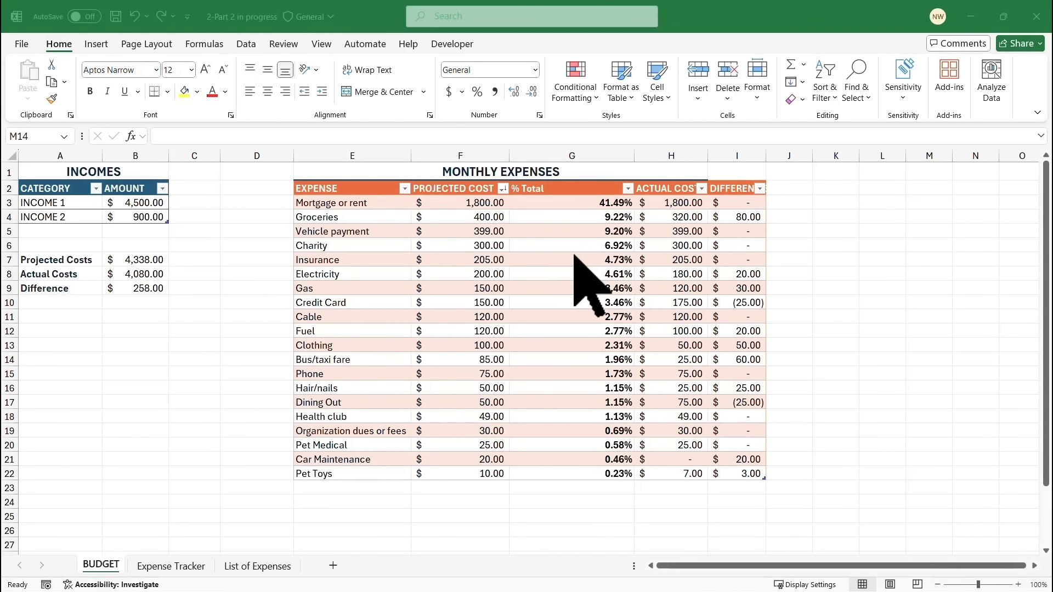
# Insert a Clustered Column chart of the Monthly Expenses table from the recommended charts.
pyautogui.click(555, 224)
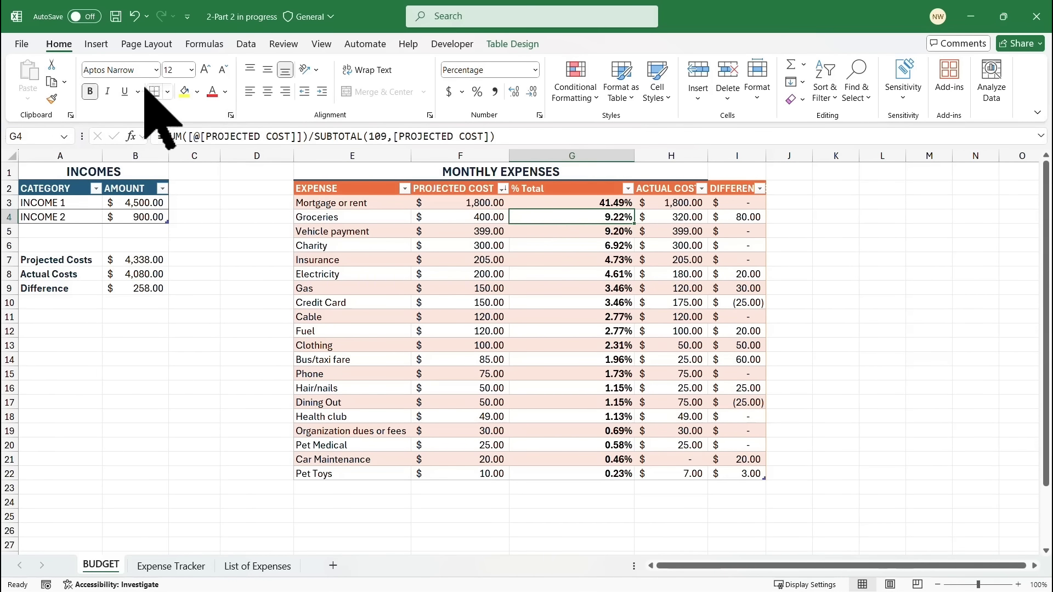
pyautogui.click(98, 45)
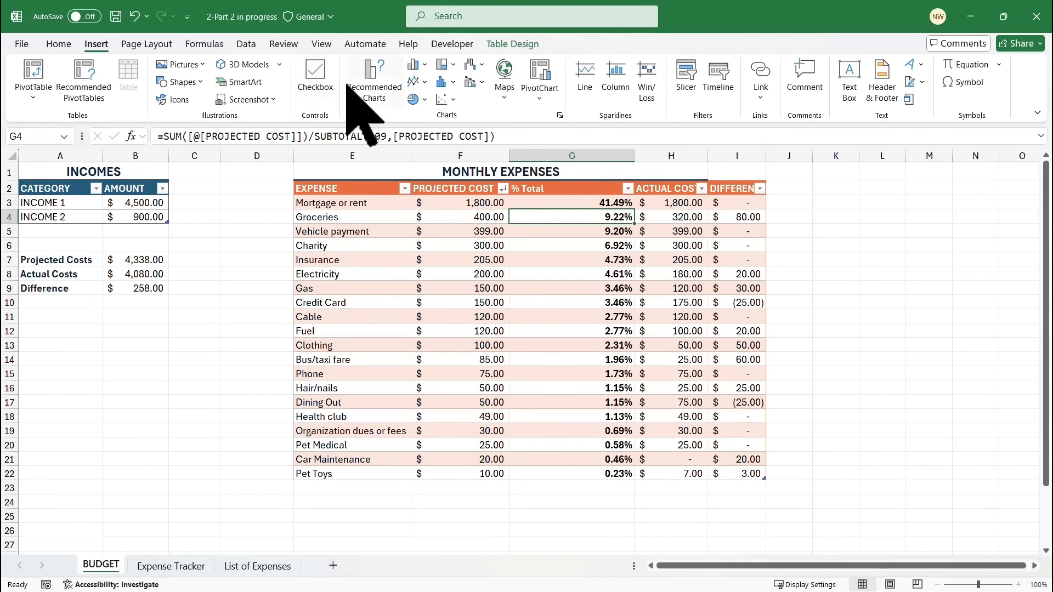
pyautogui.hotkey('ctrl', '2')
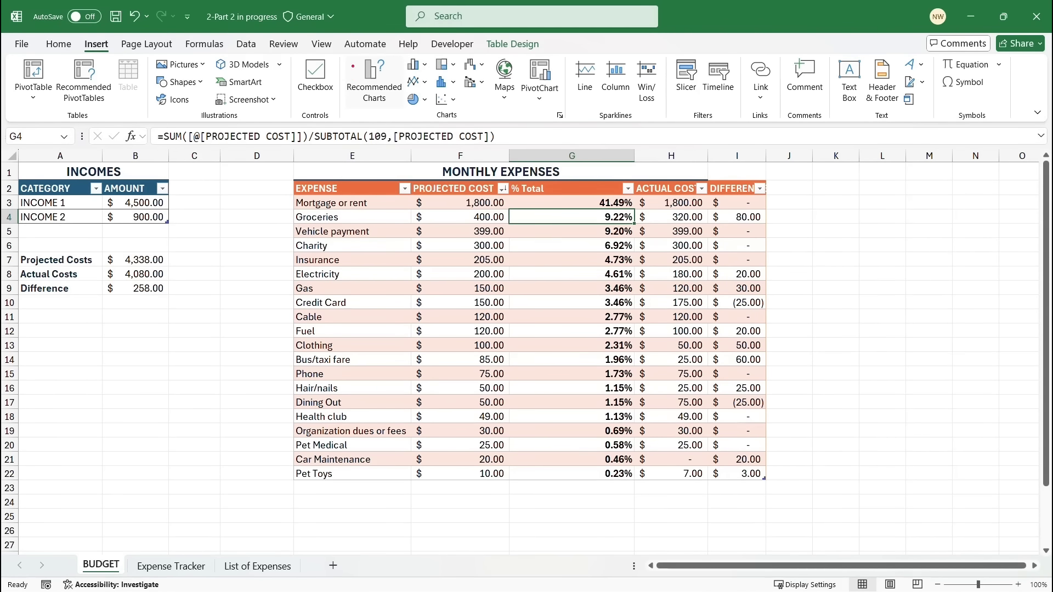
pyautogui.moveTo(392, 106); pyautogui.dragTo(405, 114)
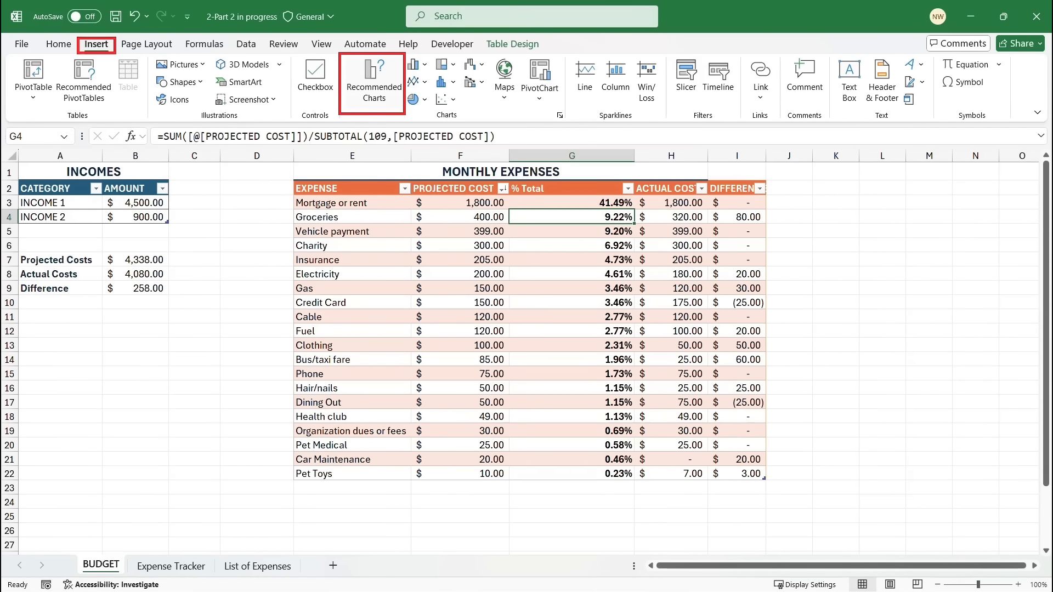
pyautogui.click(379, 82)
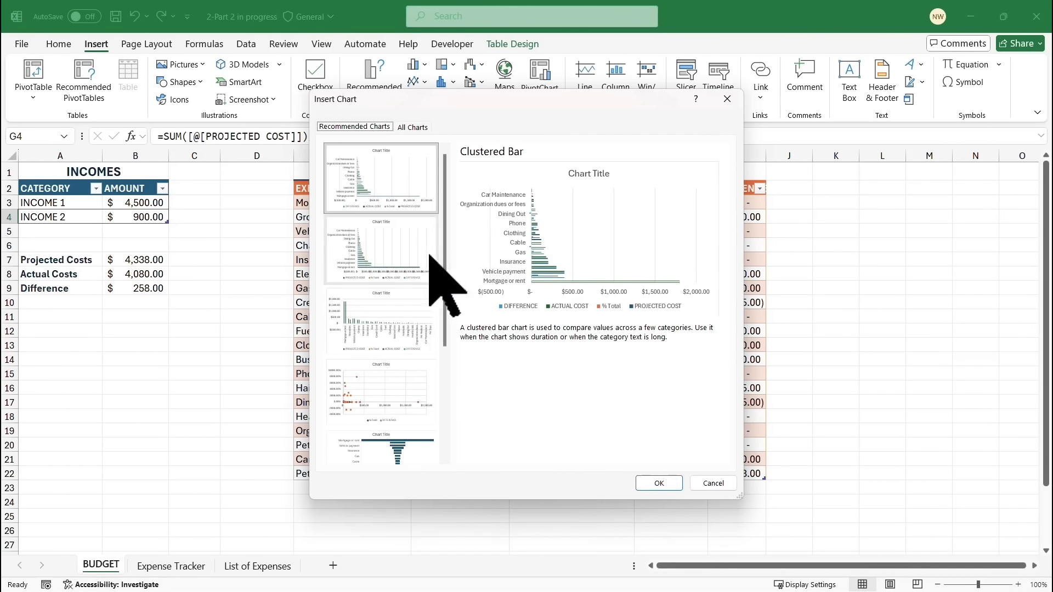
pyautogui.click(414, 242)
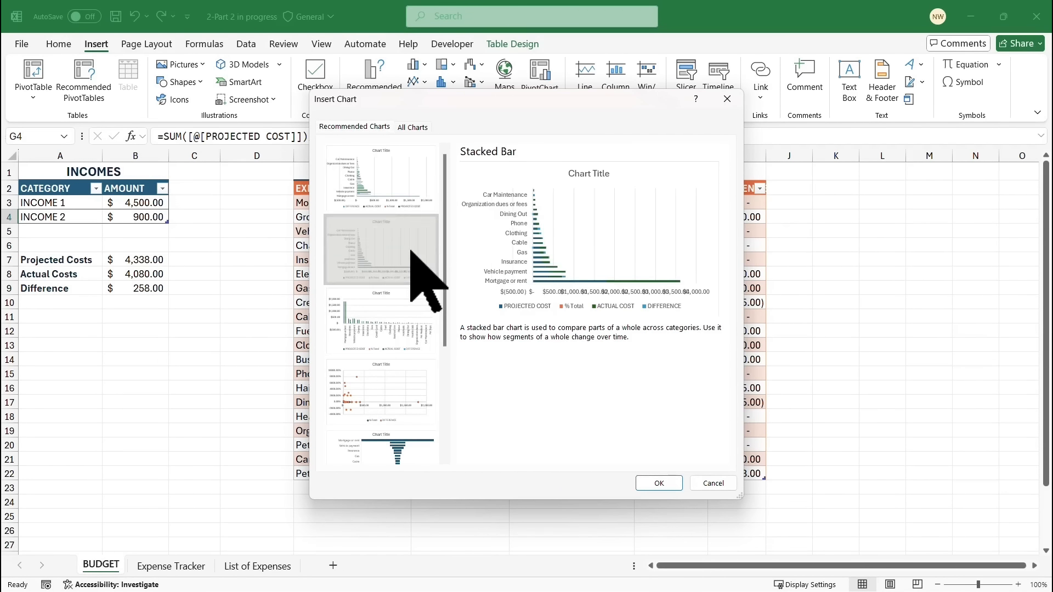
pyautogui.click(410, 301)
pyautogui.click(405, 368)
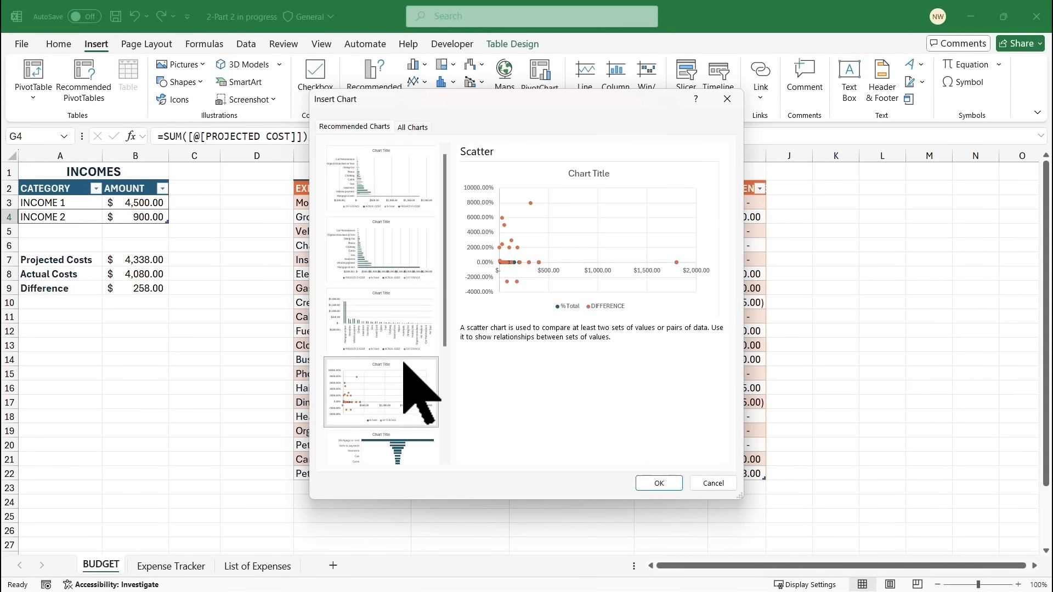
pyautogui.click(400, 178)
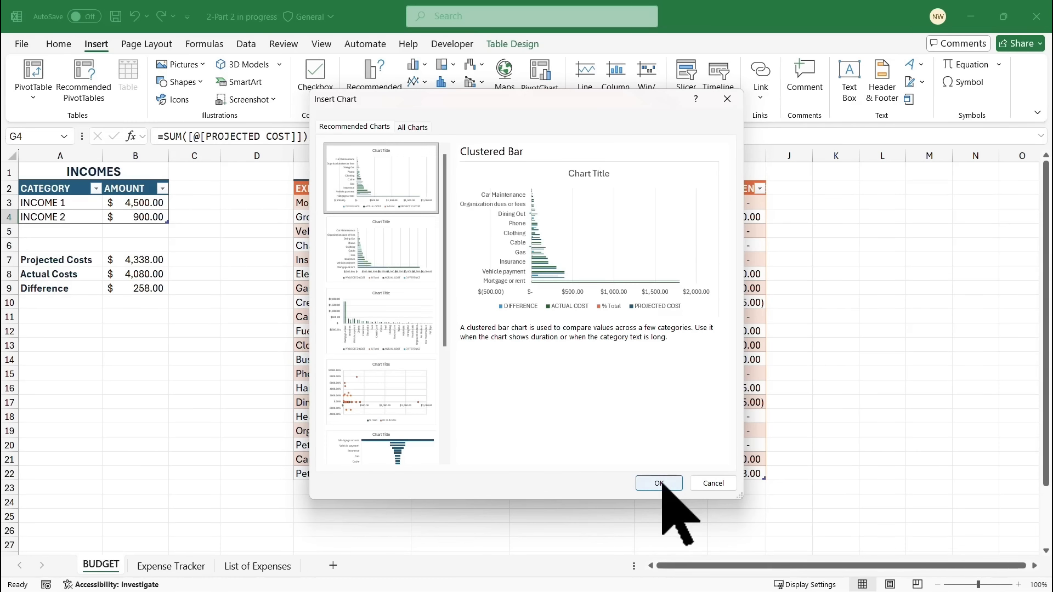
pyautogui.click(395, 299)
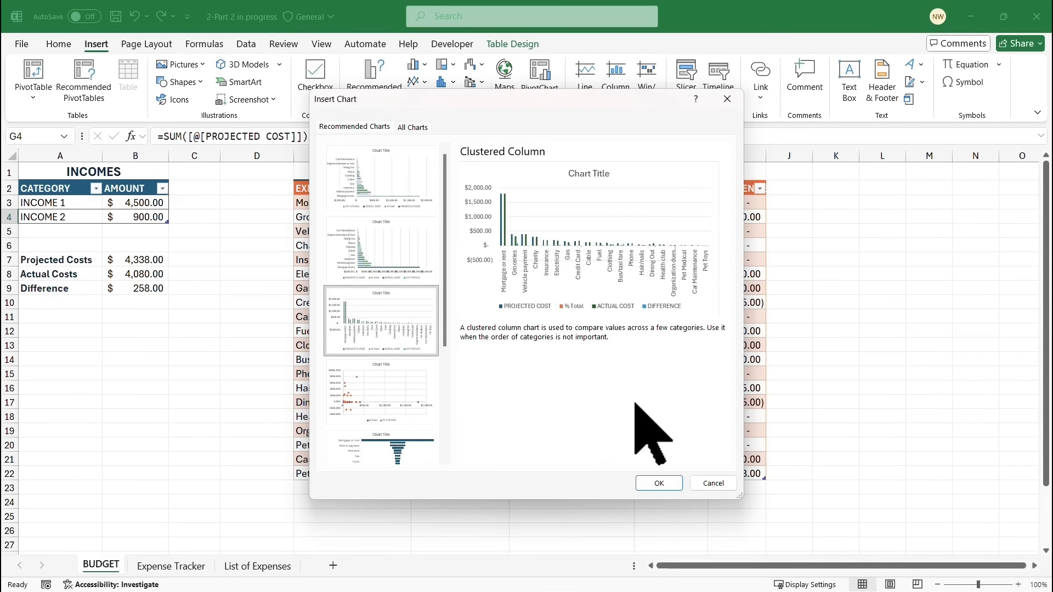
pyautogui.click(659, 484)
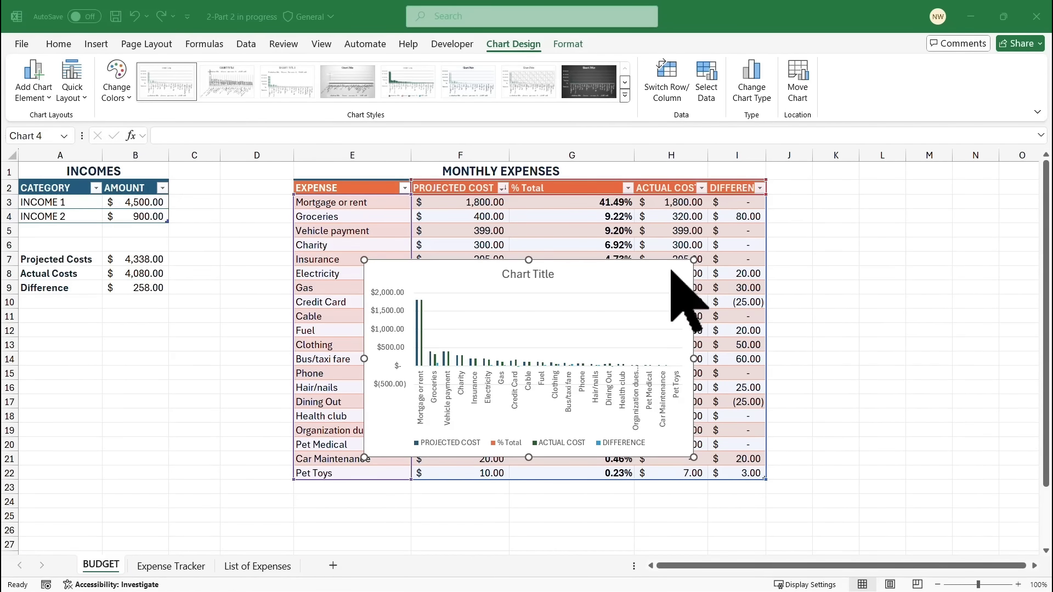
# Enlarge the clustered column chart to span about columns D to J and apply the dark-background chart style.
pyautogui.moveTo(695, 262); pyautogui.dragTo(821, 178)
pyautogui.moveTo(364, 458); pyautogui.dragTo(267, 509)
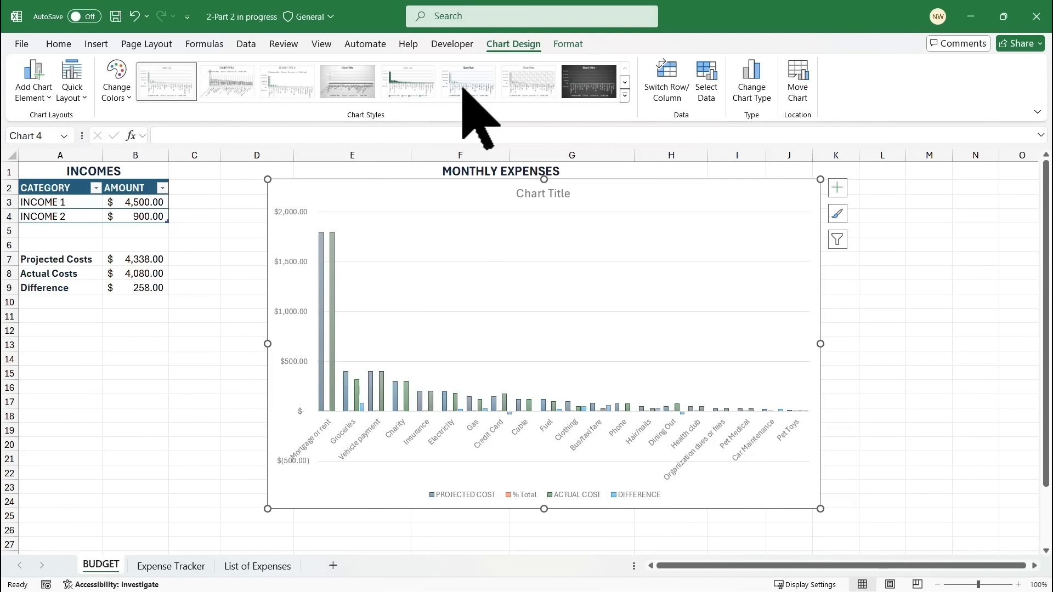
pyautogui.click(593, 81)
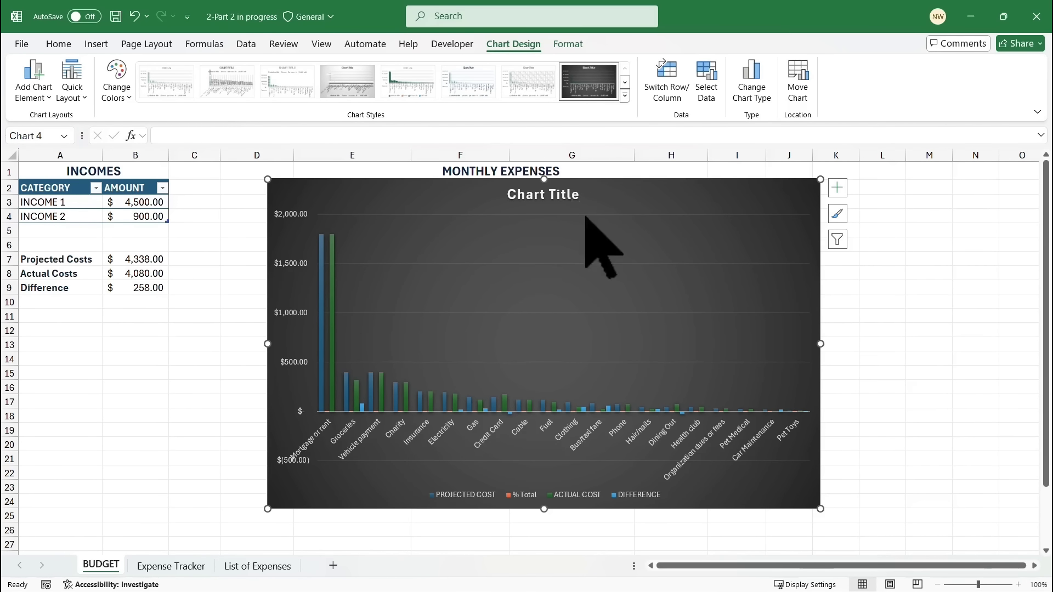
# Move the chart over to about columns F to M and change its type to a standard Pie.
pyautogui.moveTo(626, 186); pyautogui.dragTo(740, 194)
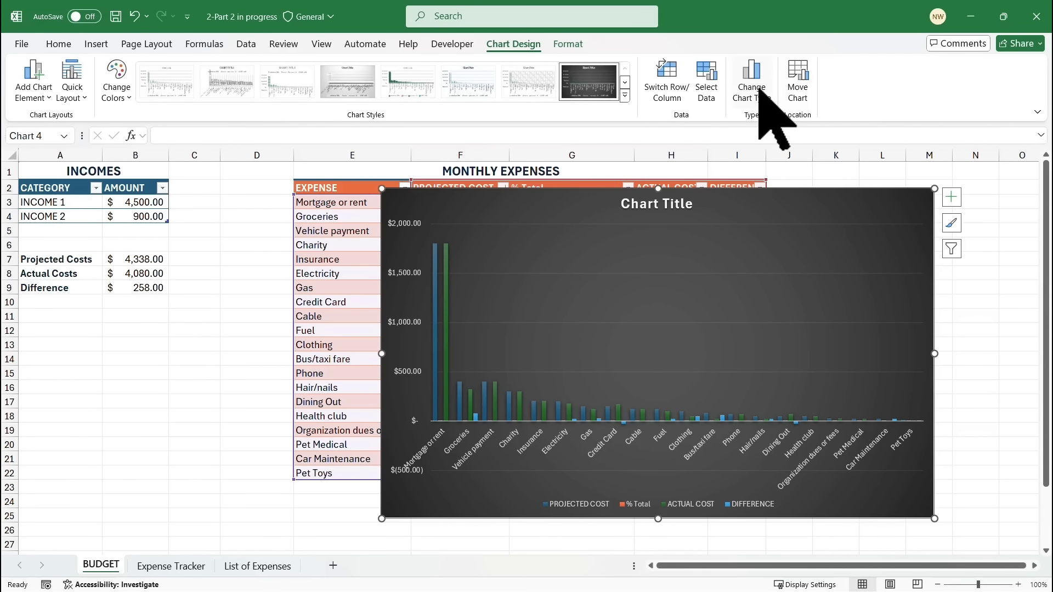
pyautogui.click(757, 88)
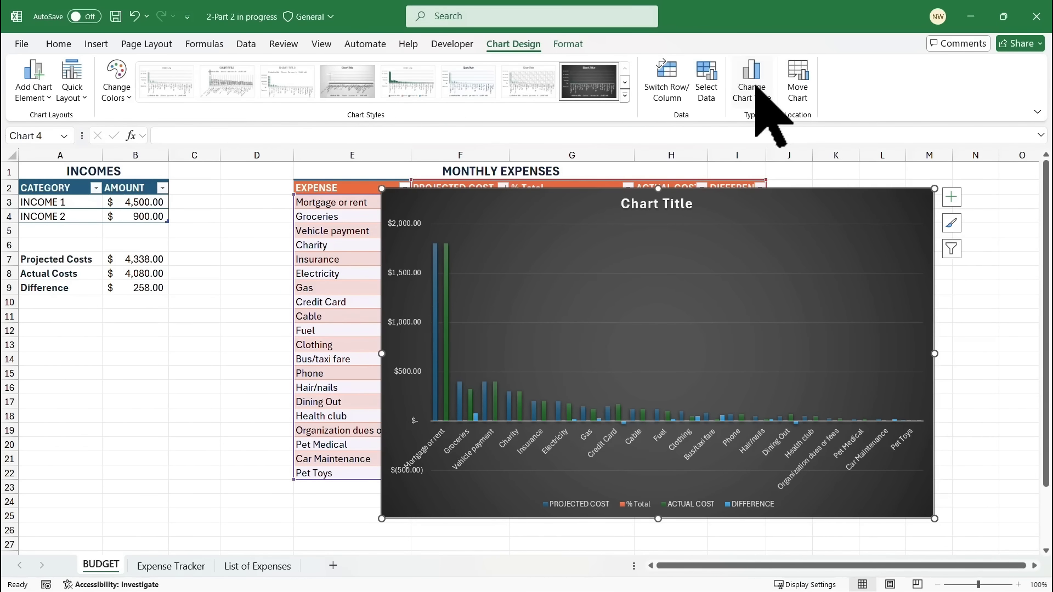
pyautogui.click(352, 211)
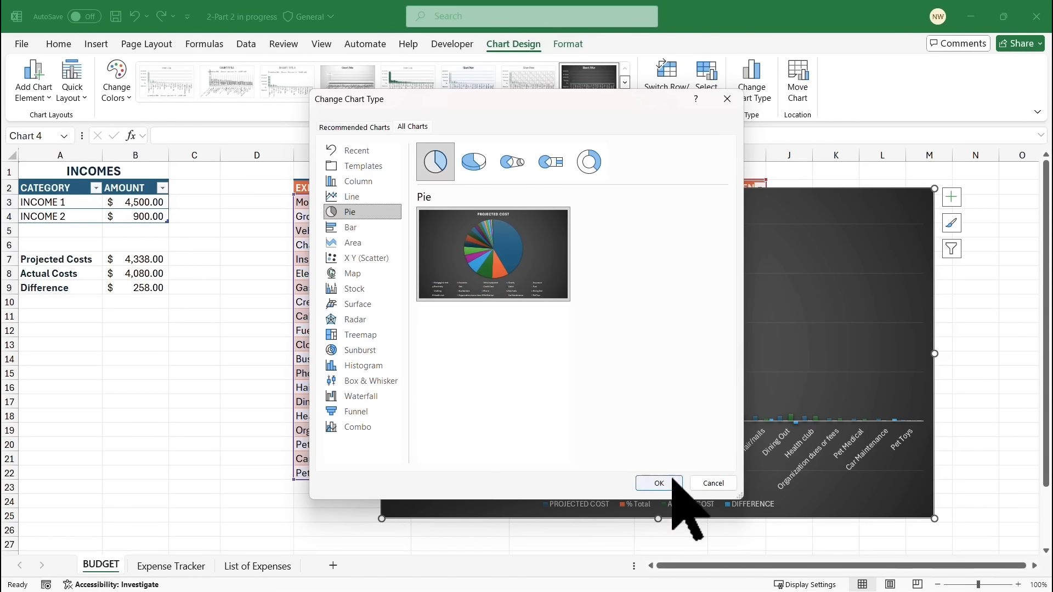
pyautogui.moveTo(506, 256)
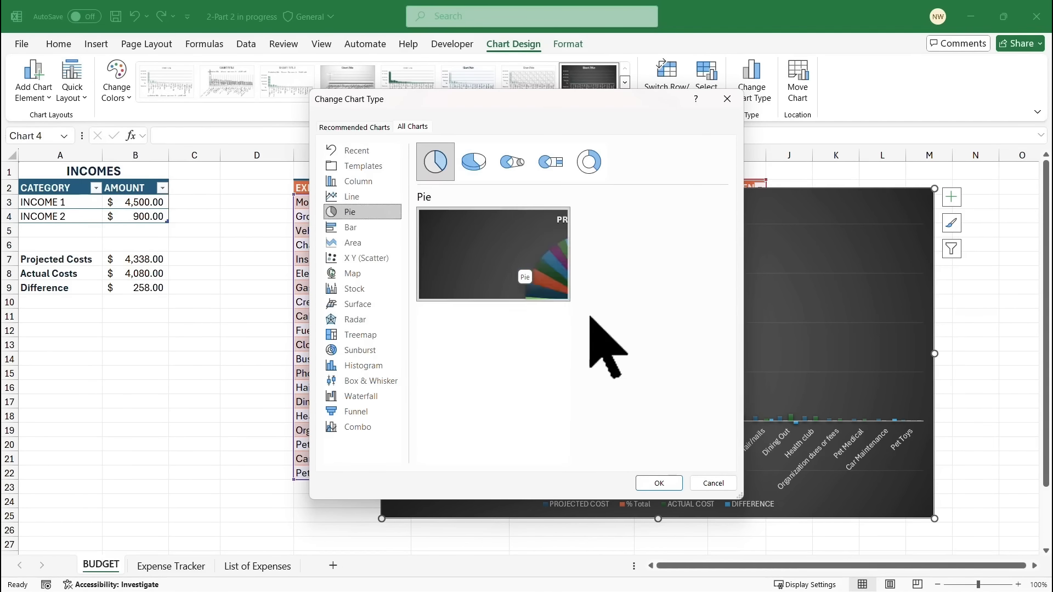
pyautogui.click(661, 484)
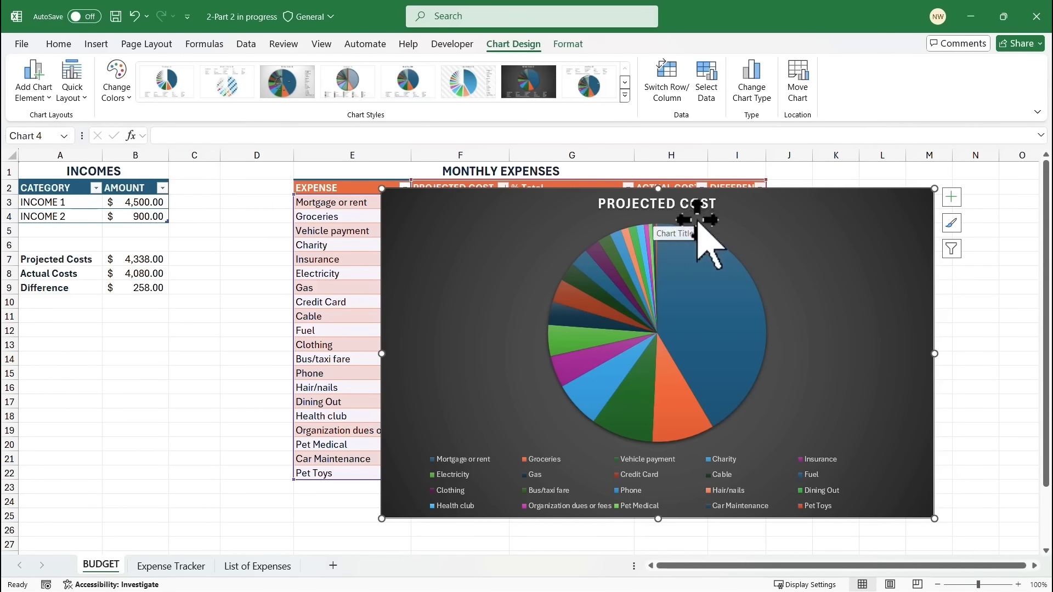
# Filter the pie chart to plot the ACTUAL COST series.
pyautogui.click(953, 249)
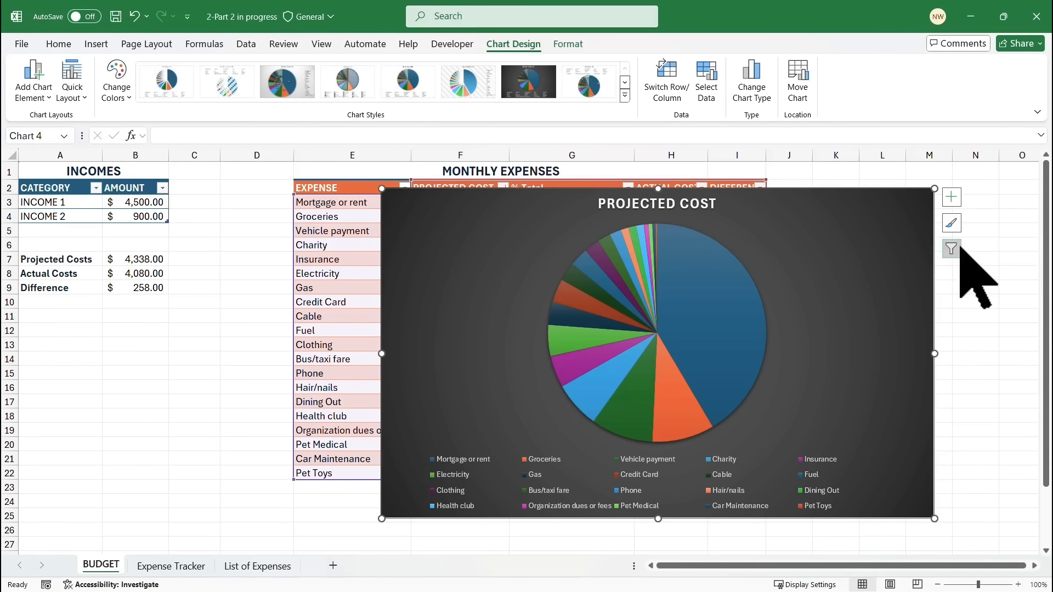
pyautogui.click(954, 248)
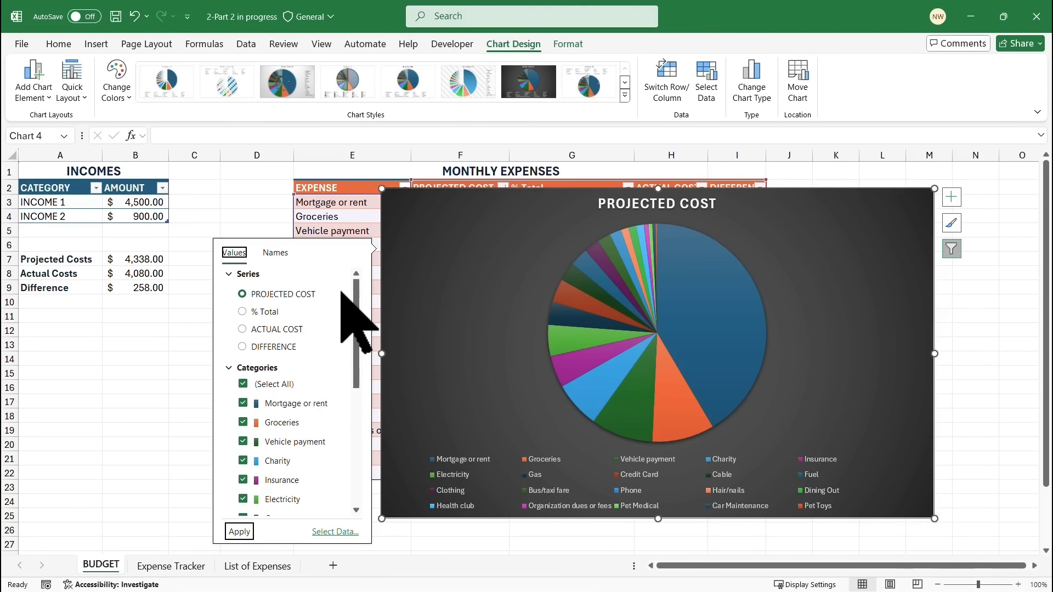
pyautogui.click(244, 330)
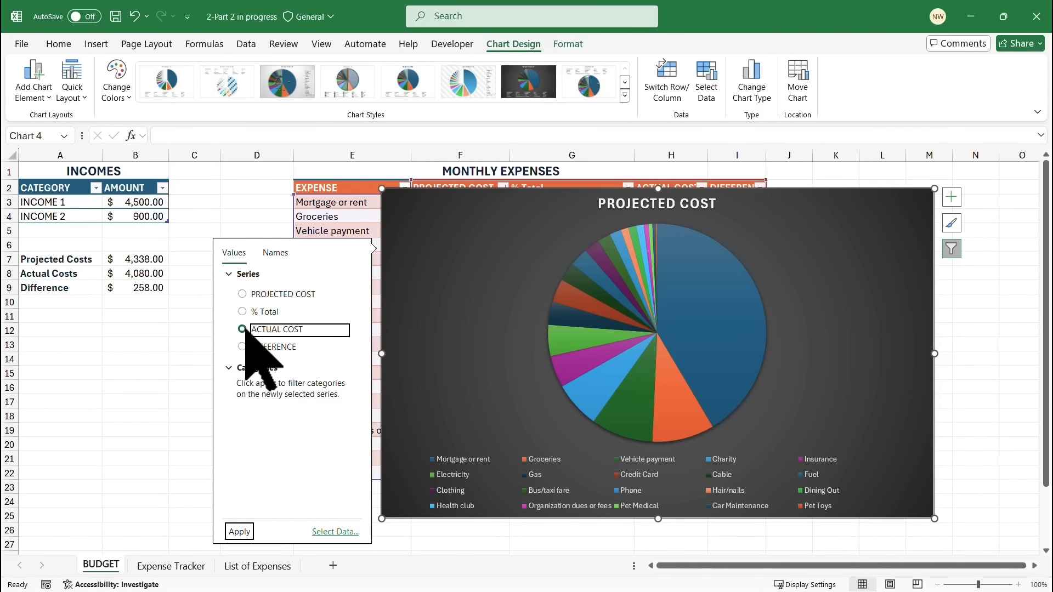
pyautogui.click(239, 531)
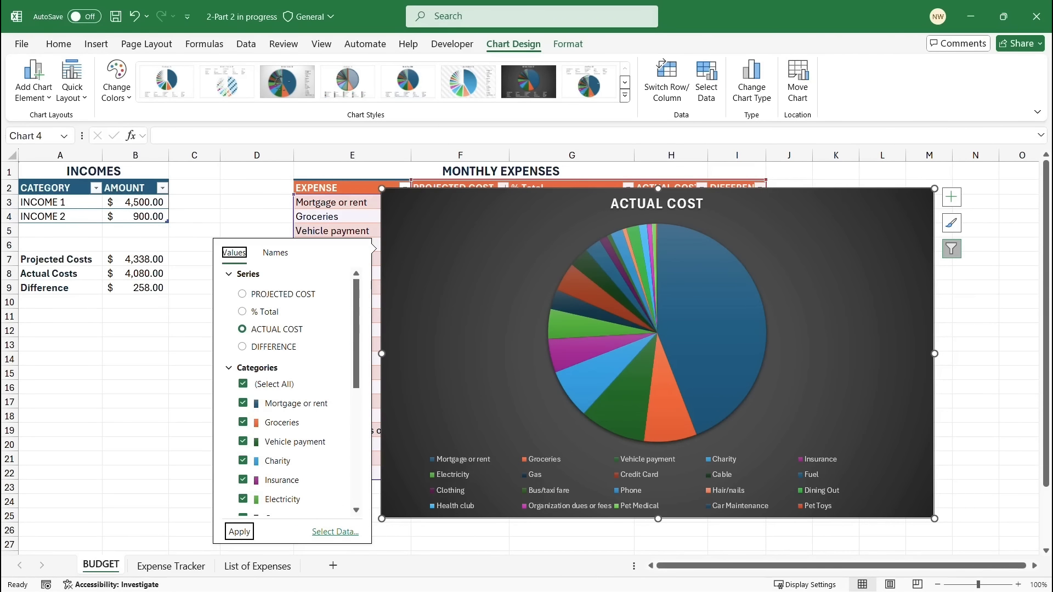
pyautogui.press('Escape')
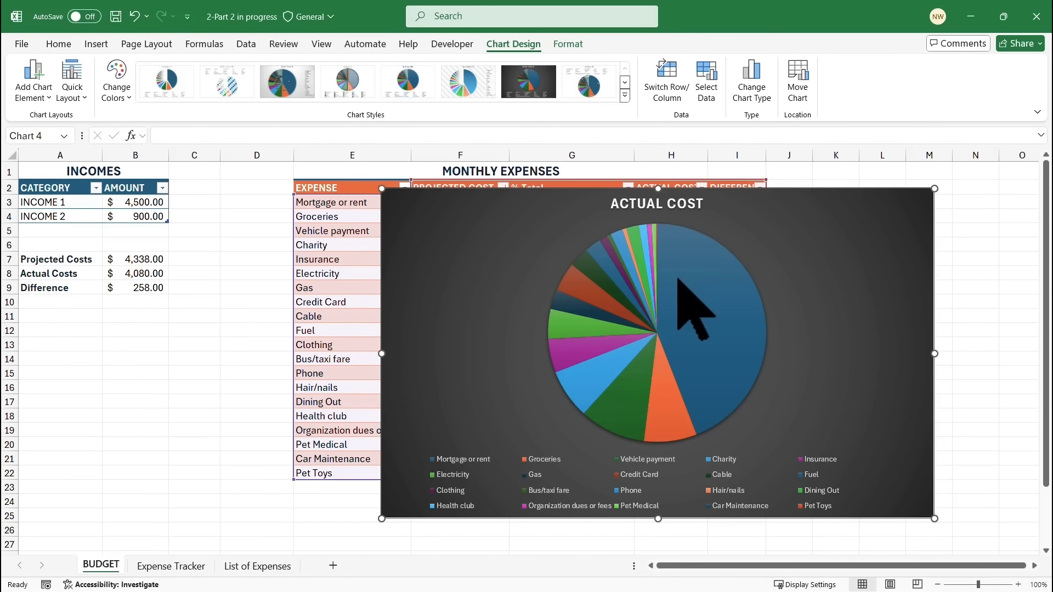
# Reposition the ACTUAL COST pie chart over the Monthly Expenses table, spanning about columns E to K.
pyautogui.moveTo(686, 278)
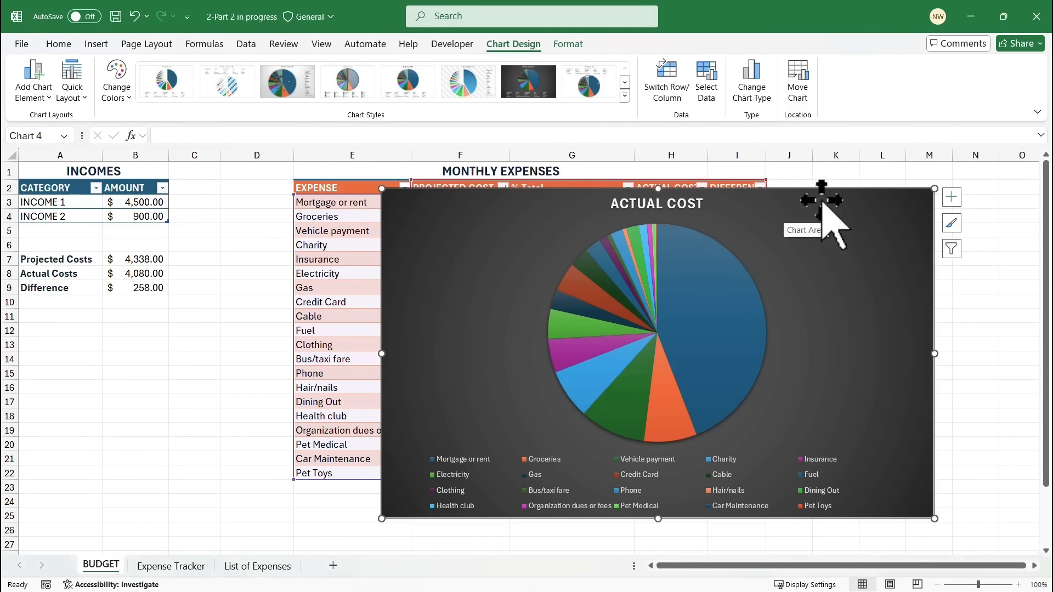
pyautogui.moveTo(818, 187); pyautogui.dragTo(879, 184)
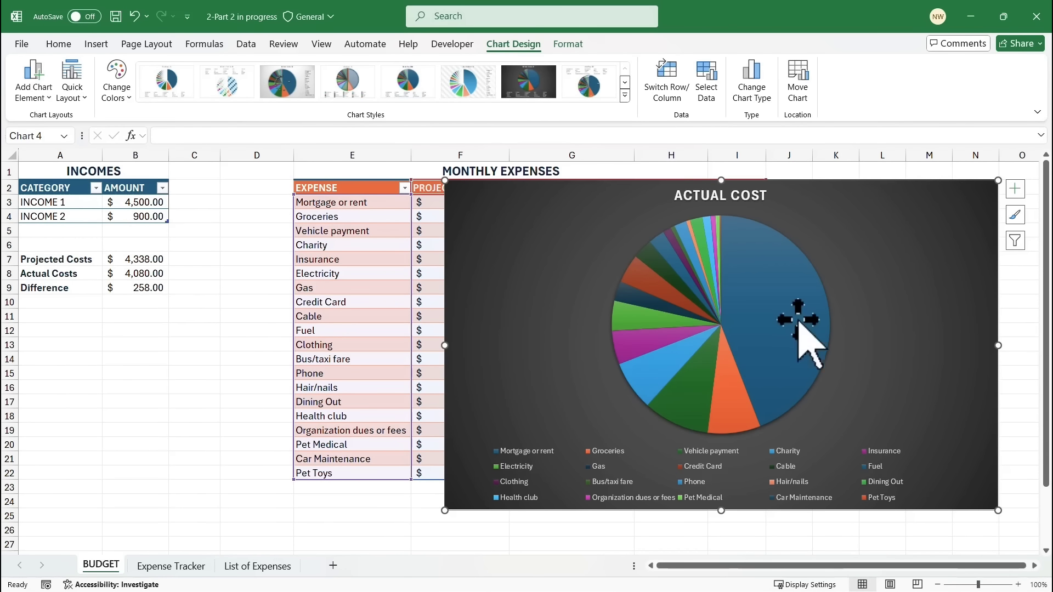
pyautogui.moveTo(765, 281)
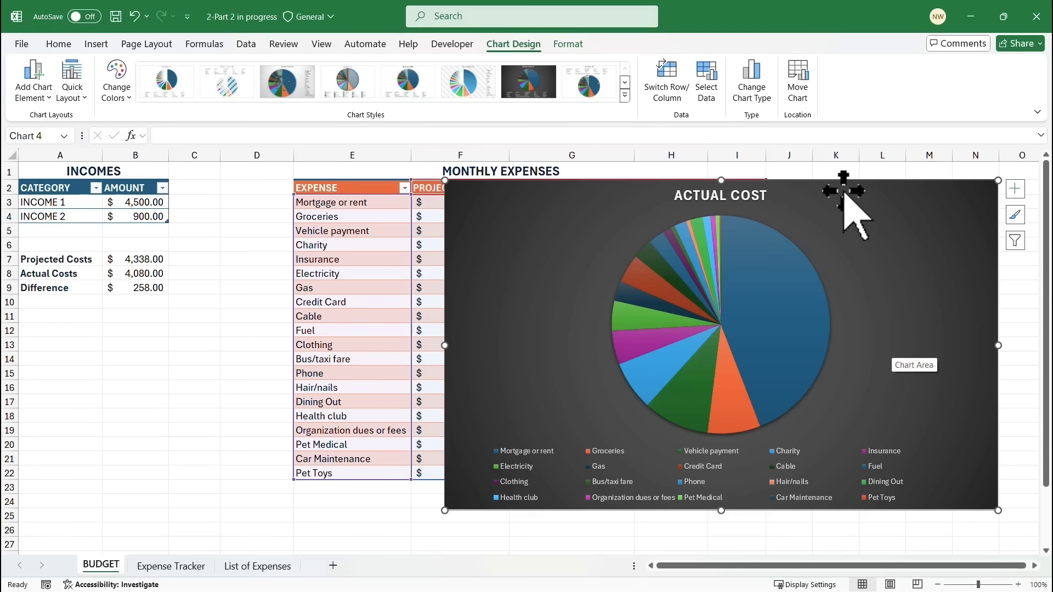
pyautogui.moveTo(844, 188); pyautogui.dragTo(703, 188)
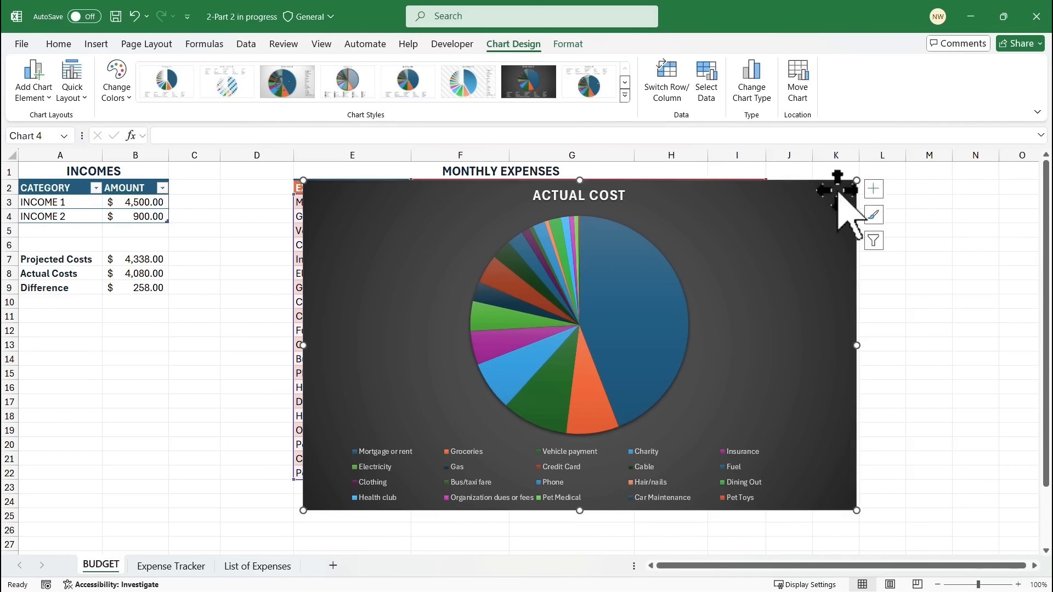
# Add data labels to the ACTUAL COST pie chart, keeping its title above the chart and its legend.
pyautogui.click(874, 189)
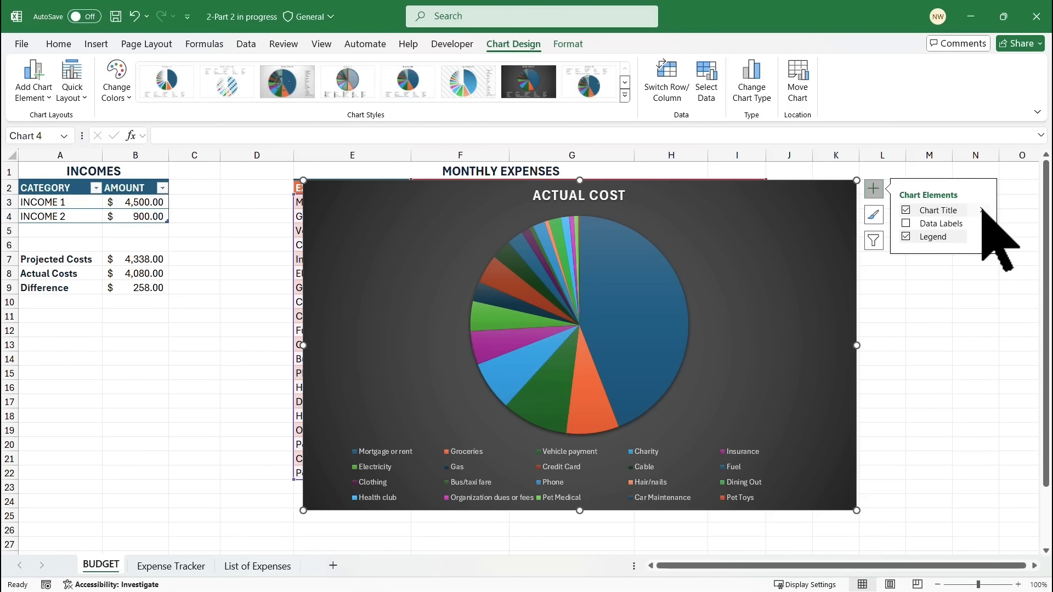
pyautogui.moveTo(982, 210)
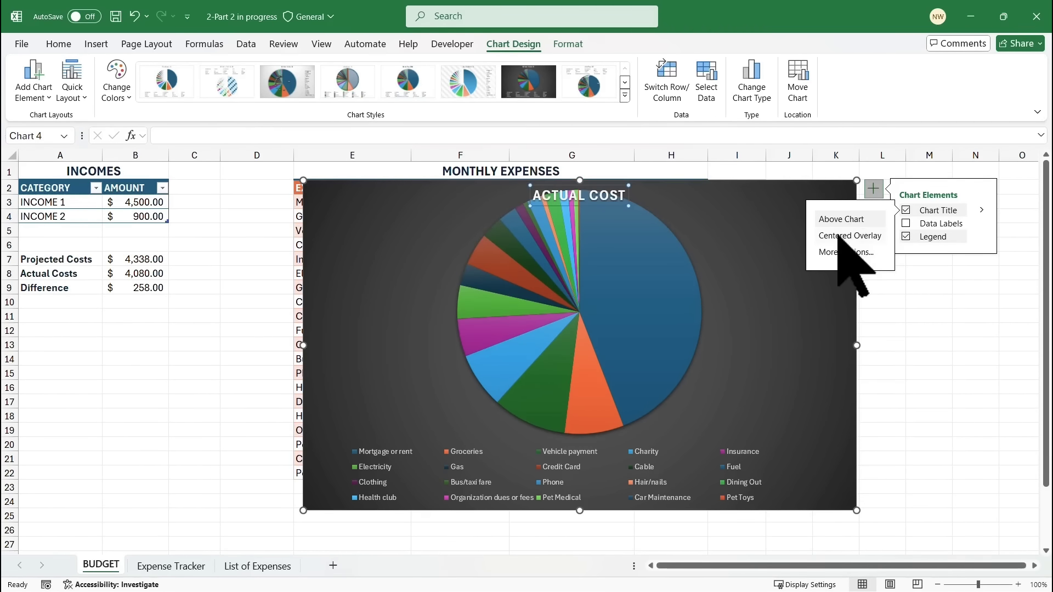
pyautogui.click(905, 224)
pyautogui.click(906, 236)
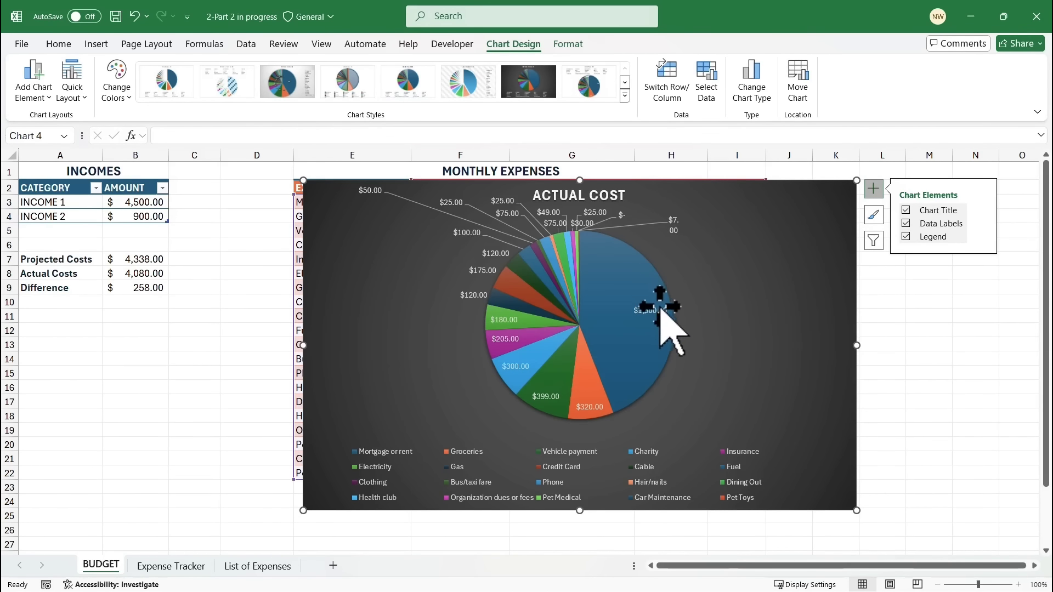
pyautogui.click(983, 223)
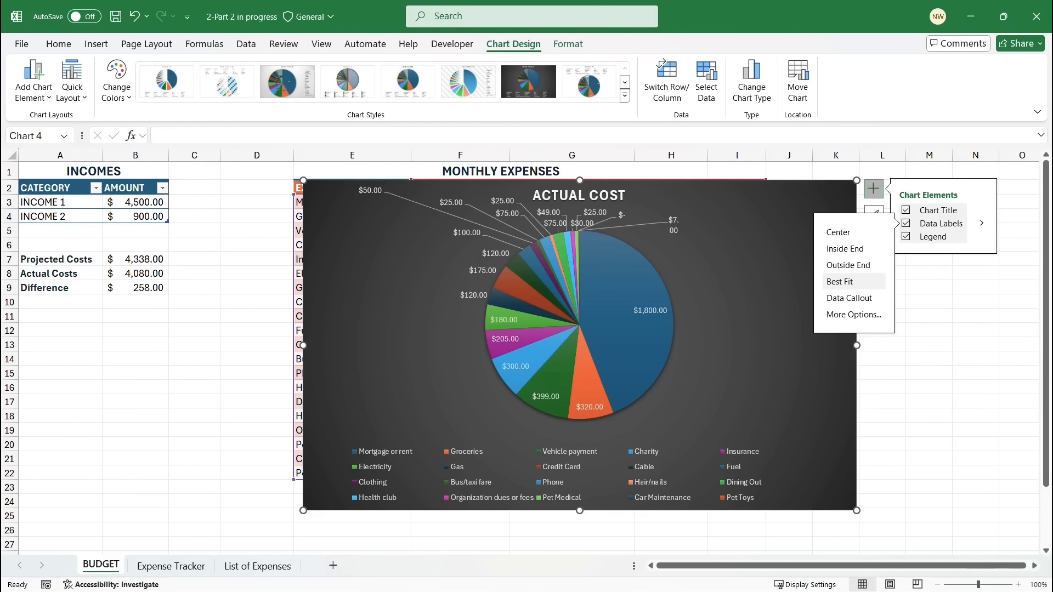
pyautogui.click(772, 217)
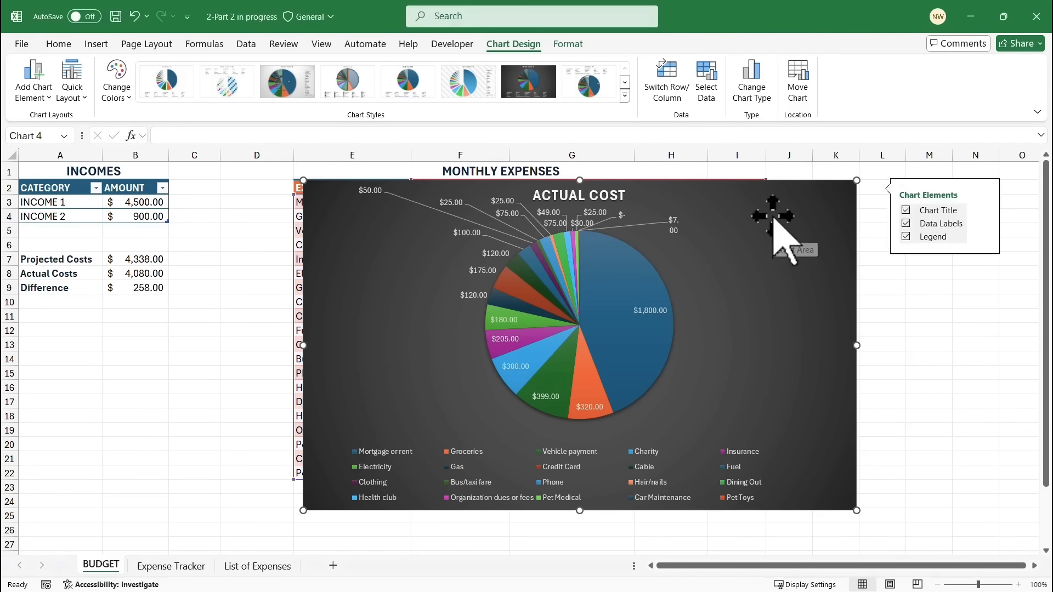
# Shrink and move the ACTUAL COST pie chart to about columns B to F from row 11, and insert another standard Pie chart from the expenses table.
pyautogui.moveTo(787, 197); pyautogui.dragTo(461, 327)
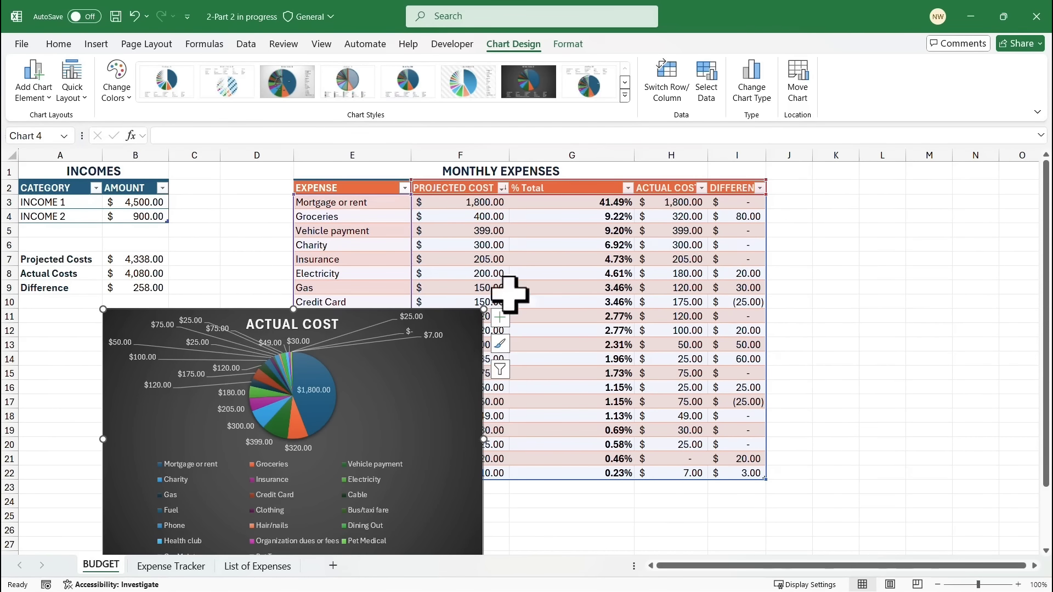
pyautogui.click(600, 246)
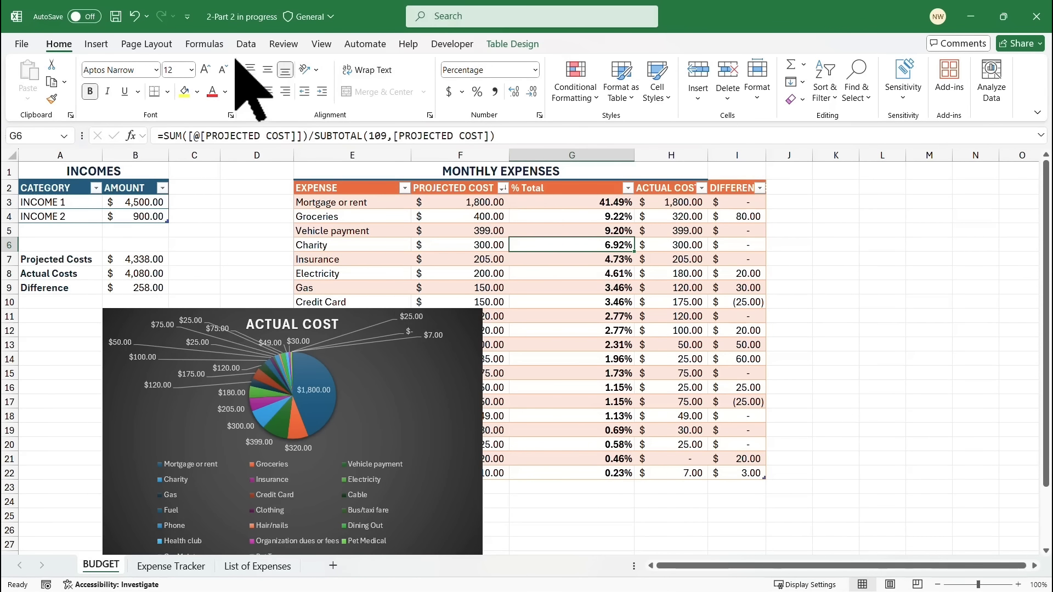
pyautogui.click(96, 45)
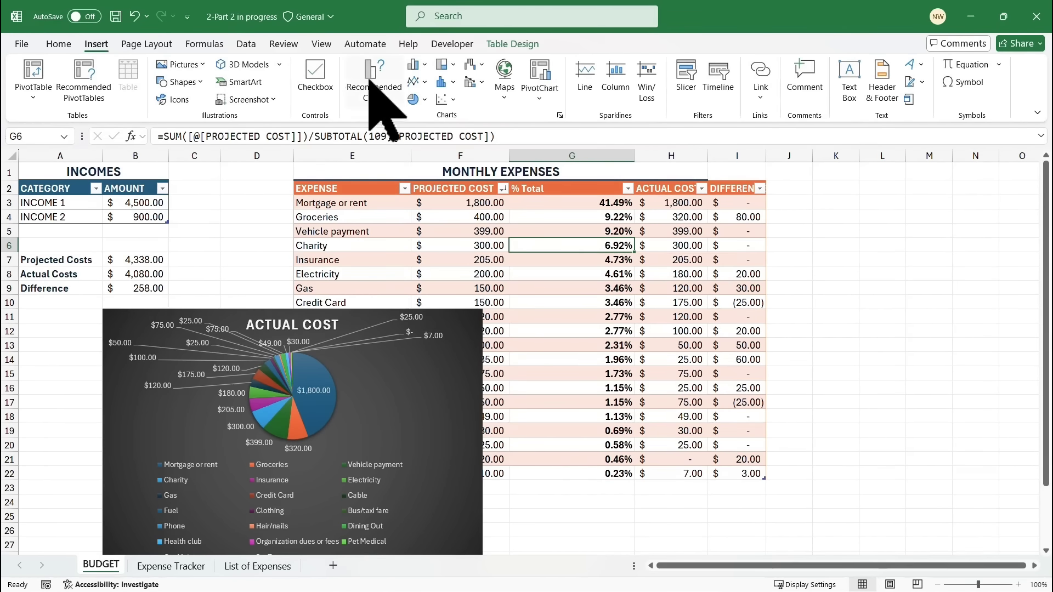
pyautogui.click(375, 85)
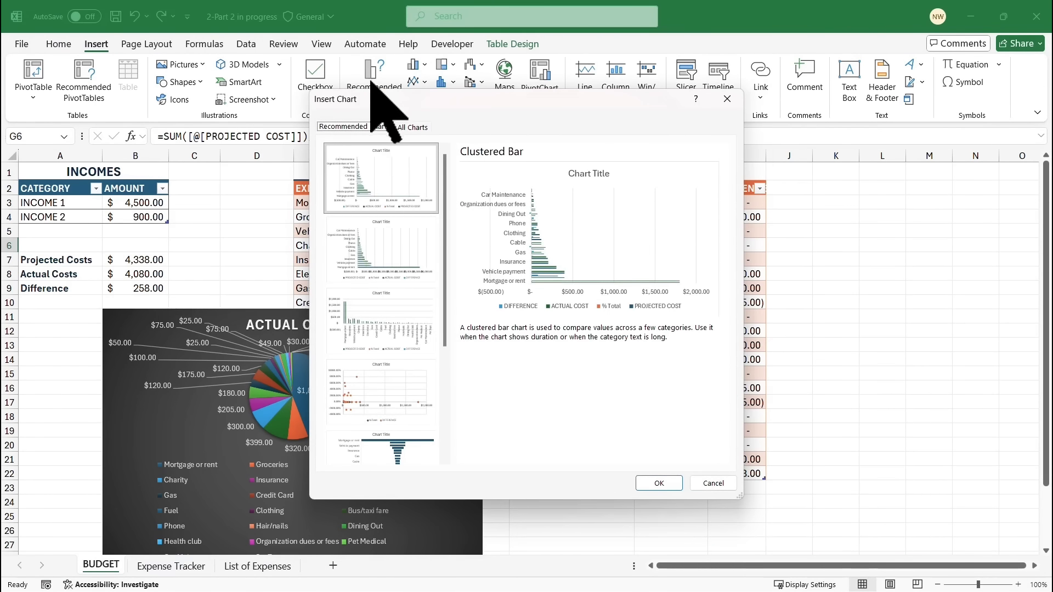
pyautogui.click(412, 127)
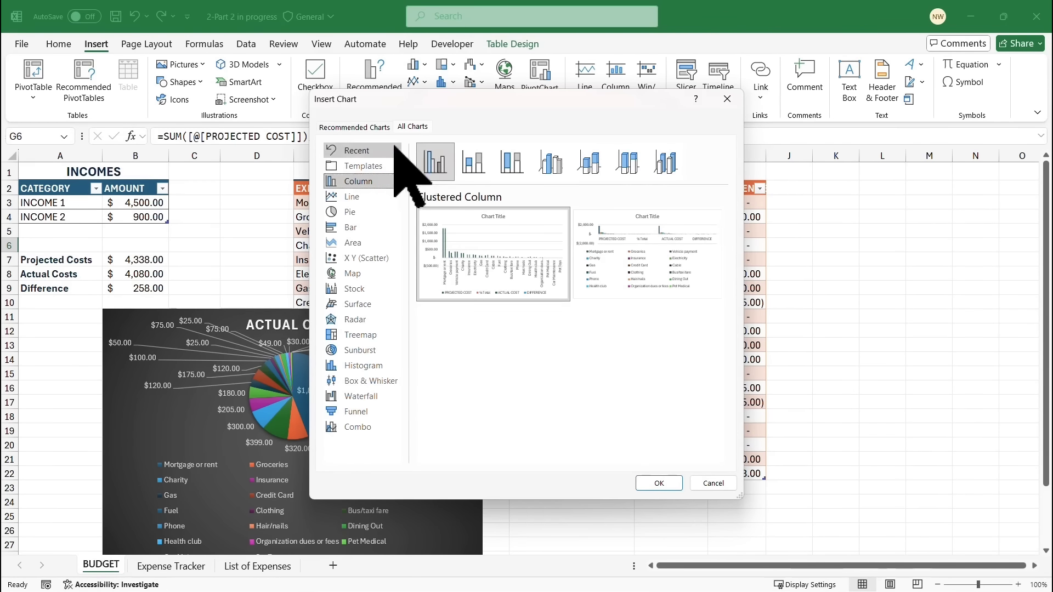
pyautogui.click(352, 214)
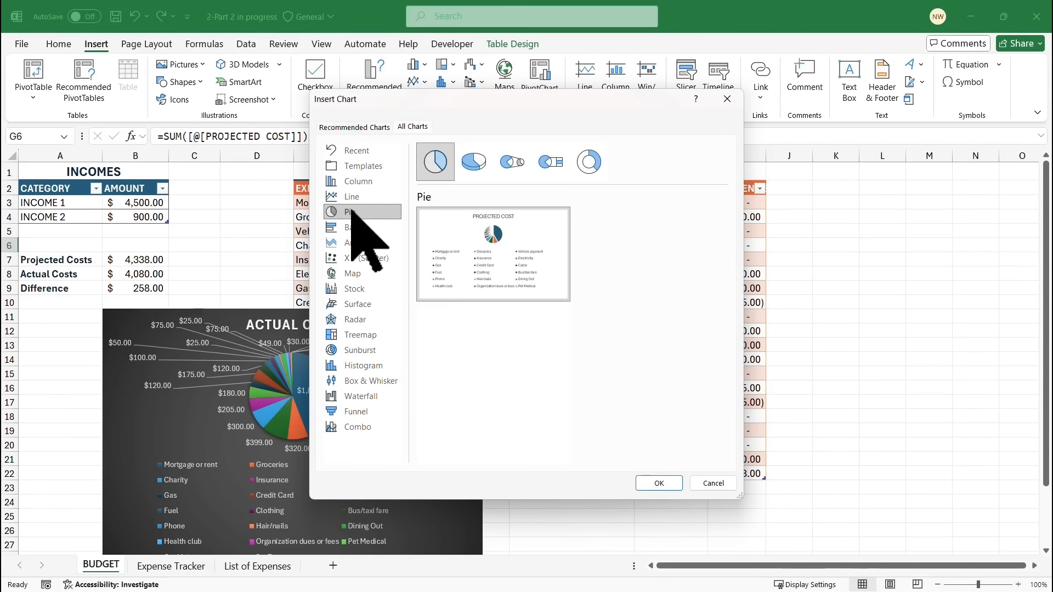
pyautogui.click(663, 484)
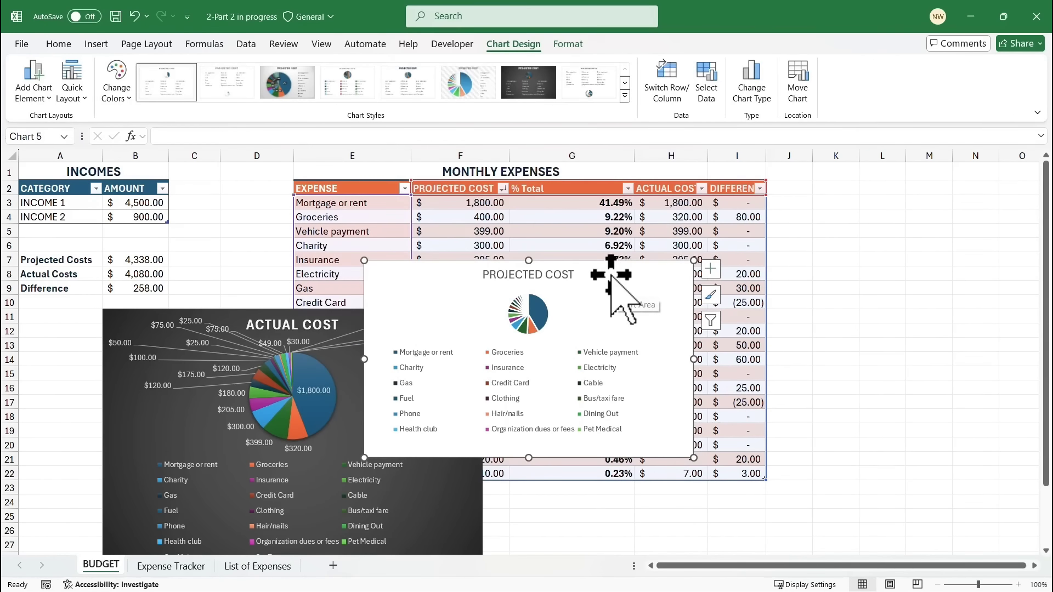
# Move and enlarge the new PROJECTED COST pie chart to span about columns G to O and rows 3 to 26.
pyautogui.moveTo(677, 278); pyautogui.dragTo(840, 271)
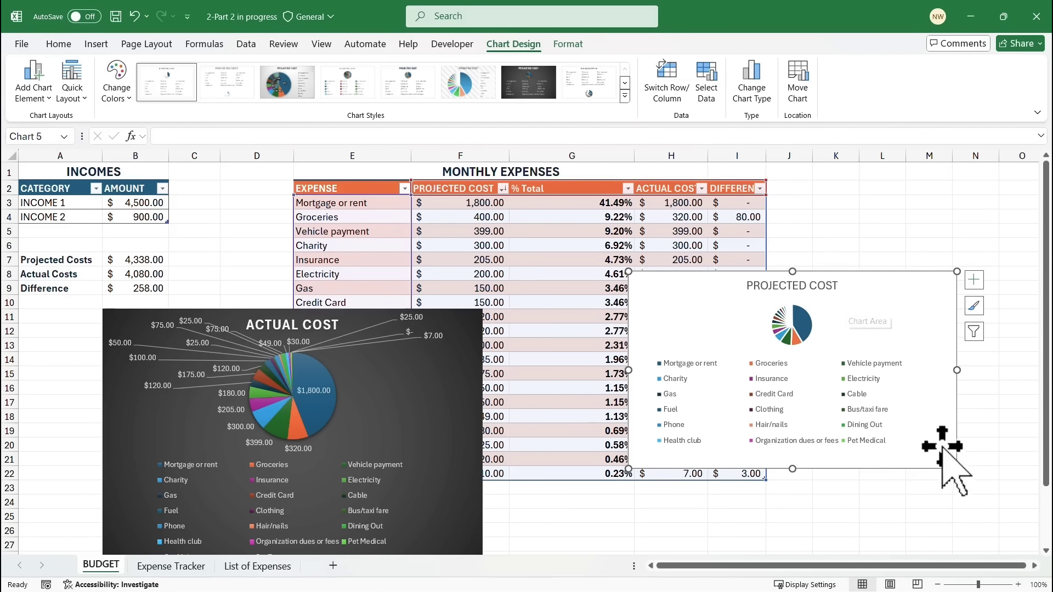
pyautogui.moveTo(957, 469); pyautogui.dragTo(1012, 534)
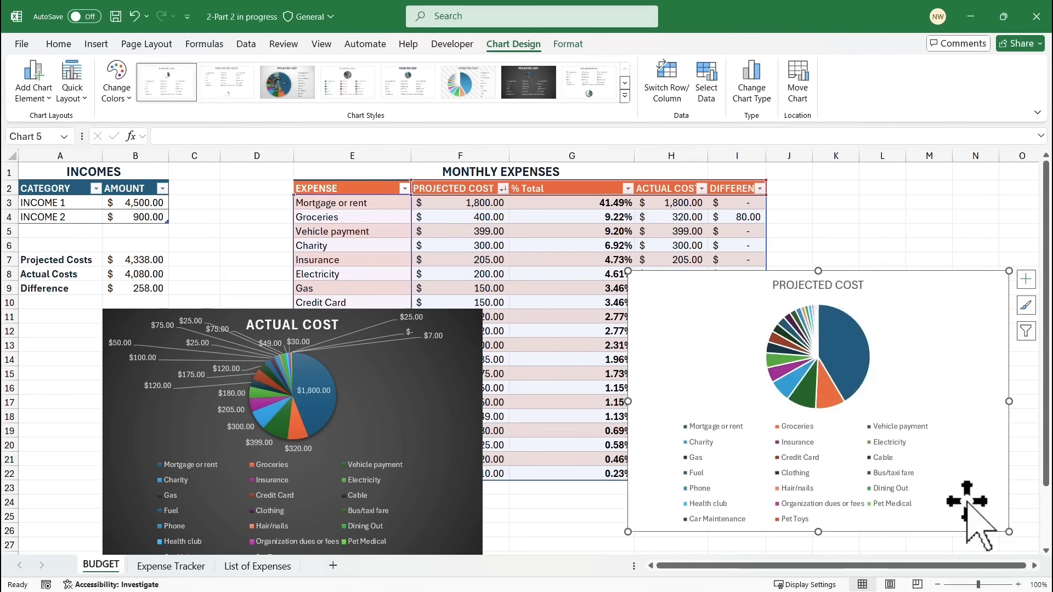
pyautogui.moveTo(629, 271); pyautogui.dragTo(586, 195)
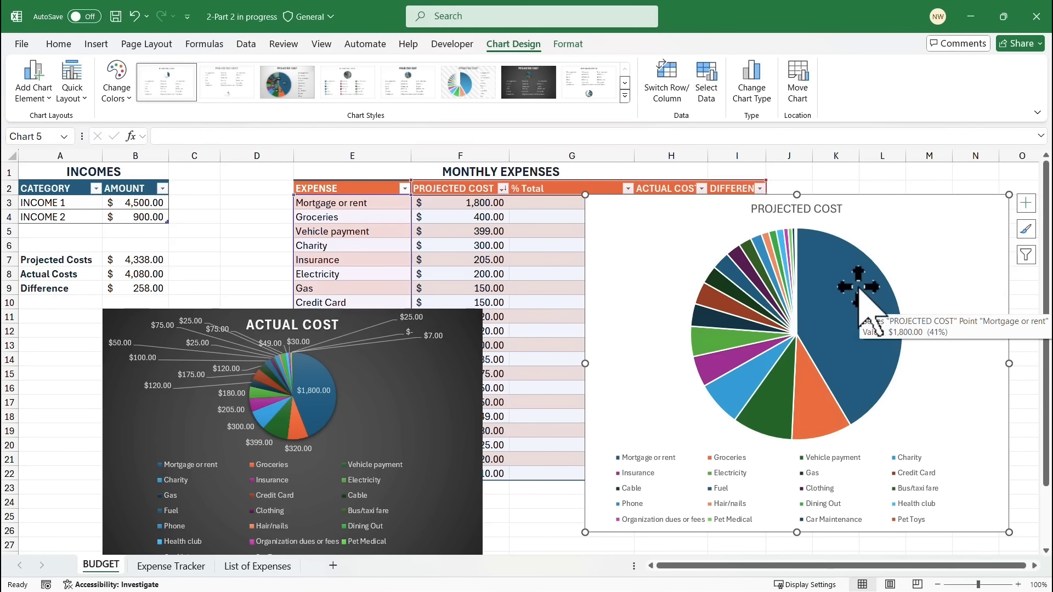
# Filter the new light pie chart to plot the ACTUAL COST series.
pyautogui.click(1026, 254)
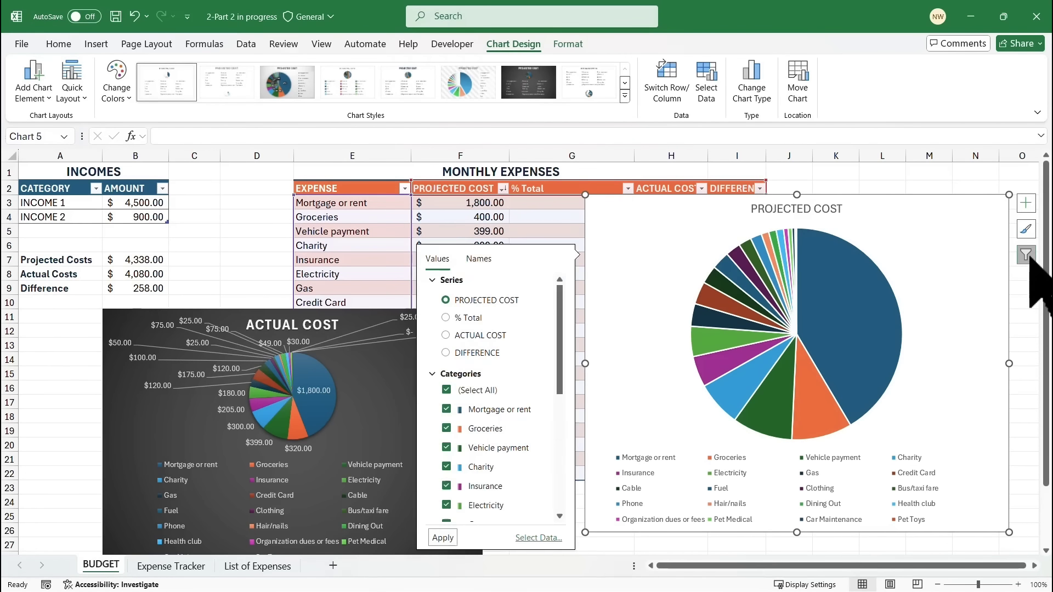
pyautogui.click(447, 335)
pyautogui.click(442, 537)
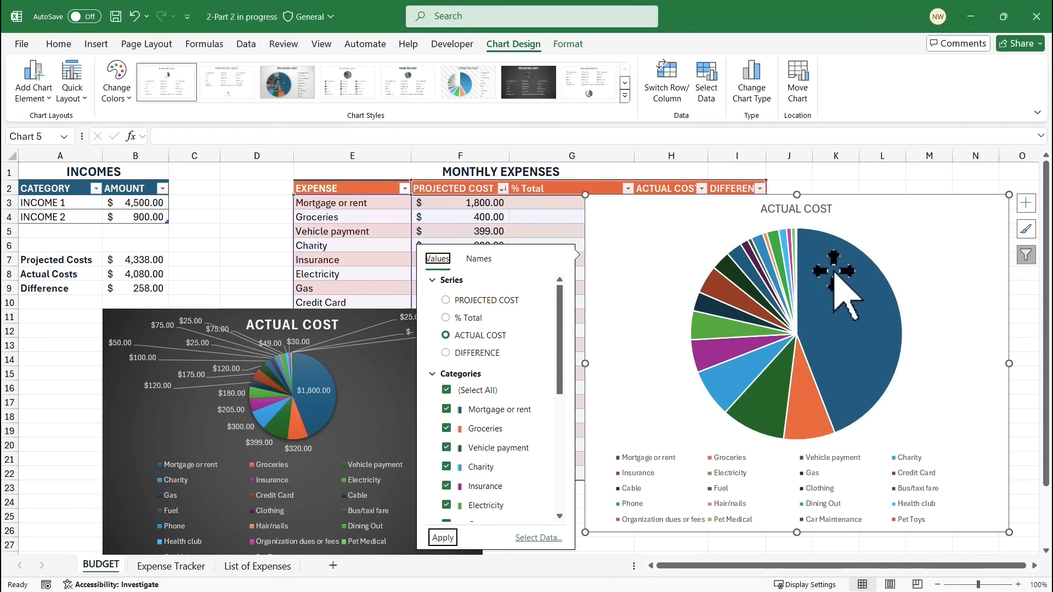
pyautogui.moveTo(843, 281)
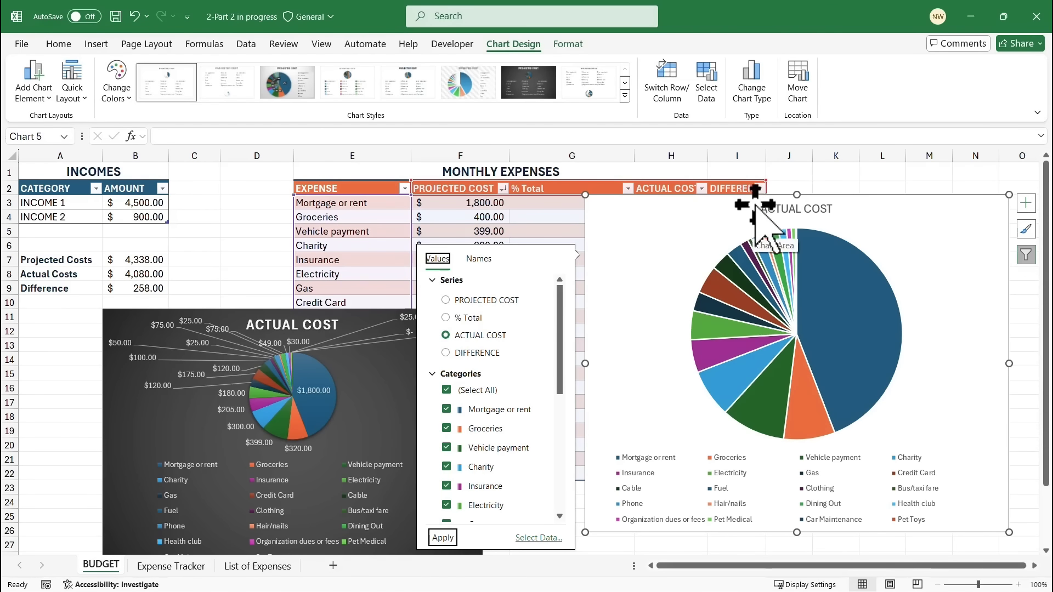
# Exclude the Mortgage or rent category from the light ACTUAL COST chart's data source and inspect its largest slices.
pyautogui.click(708, 80)
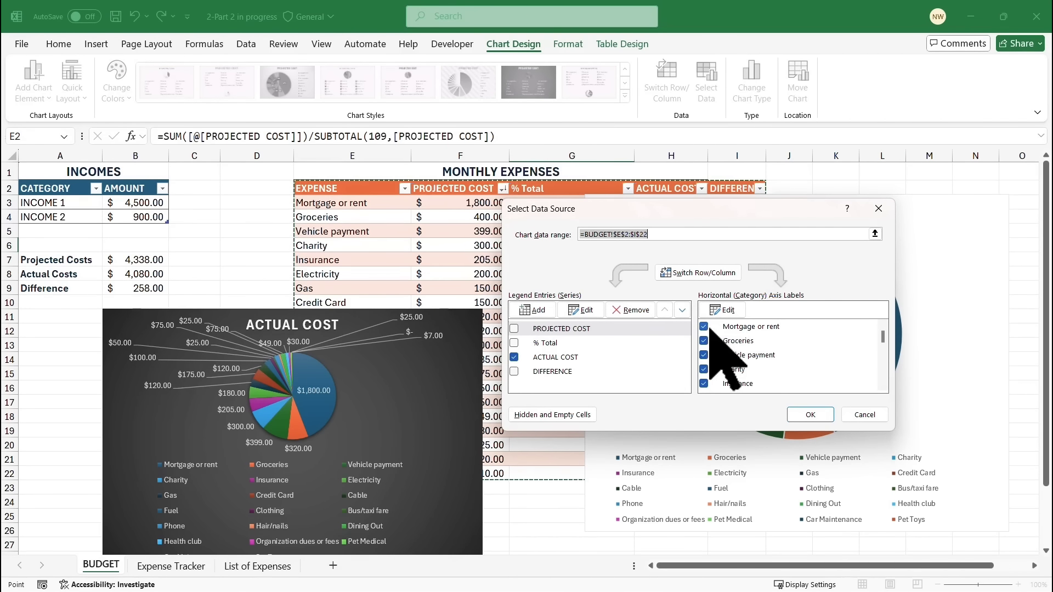
pyautogui.click(706, 328)
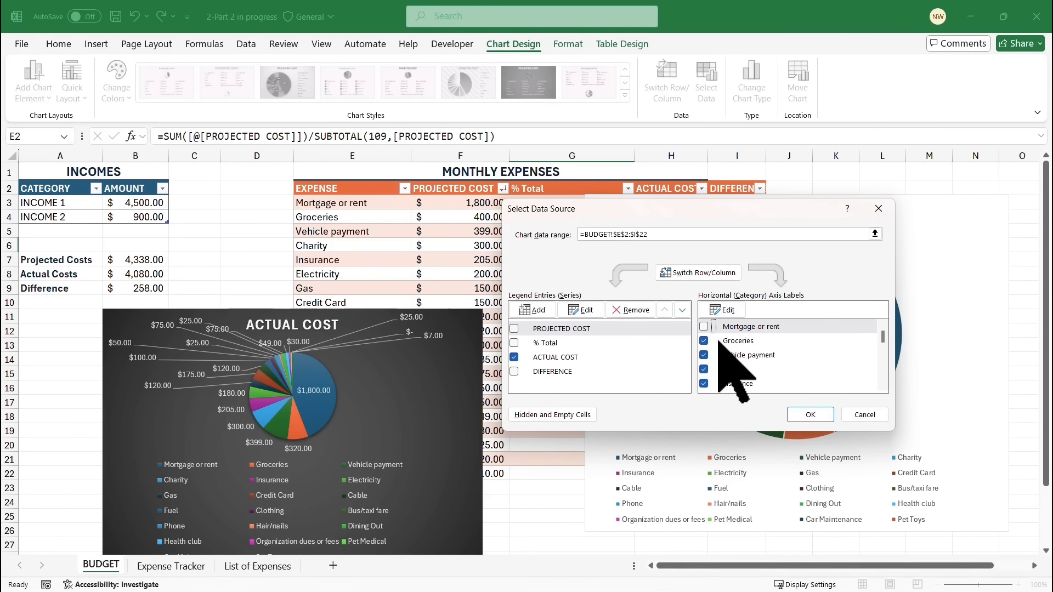
pyautogui.click(810, 415)
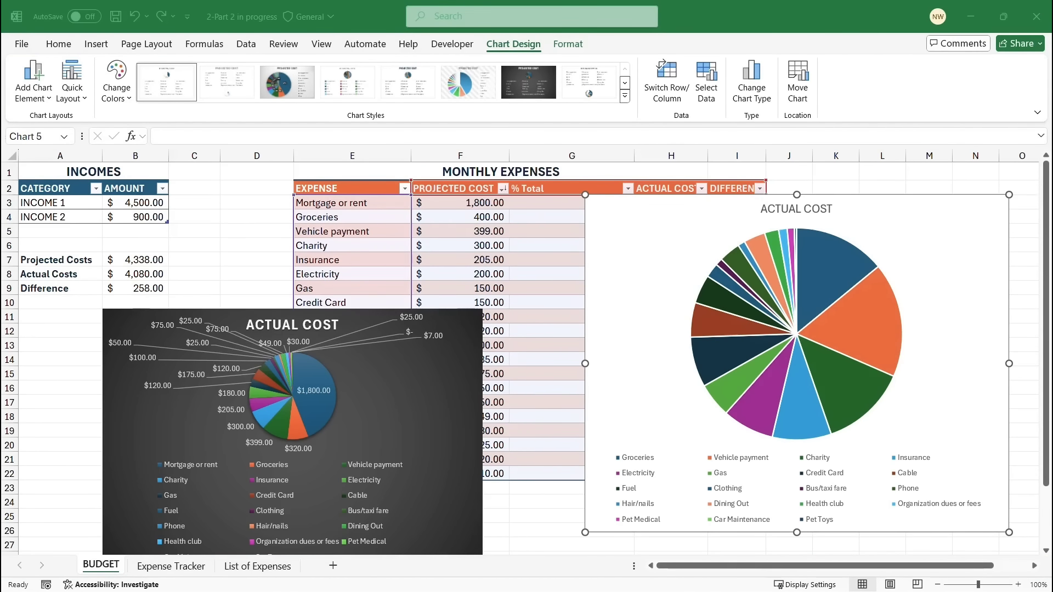
pyautogui.moveTo(827, 264)
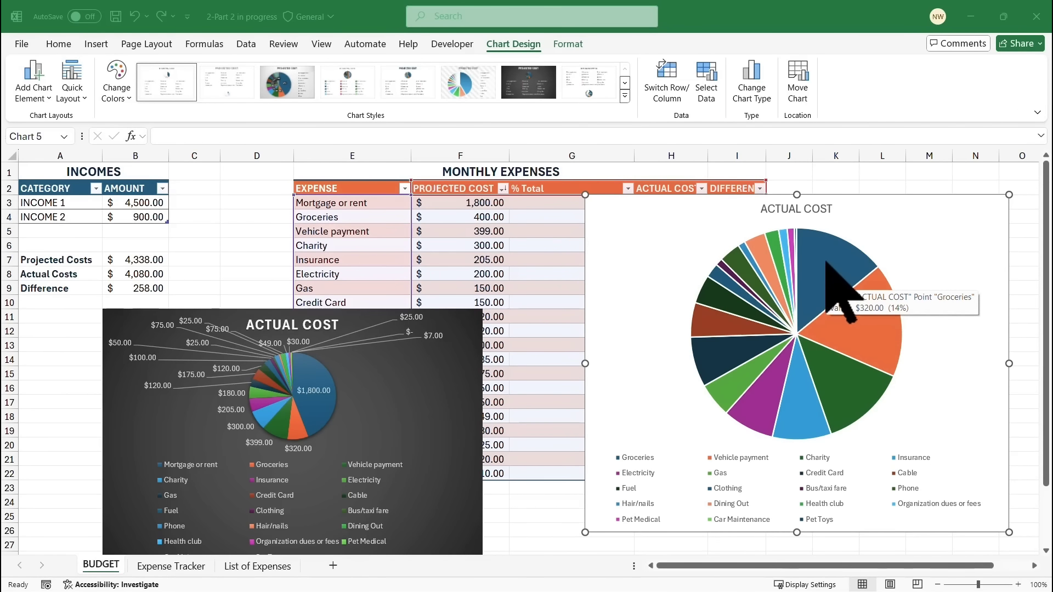
pyautogui.moveTo(877, 327)
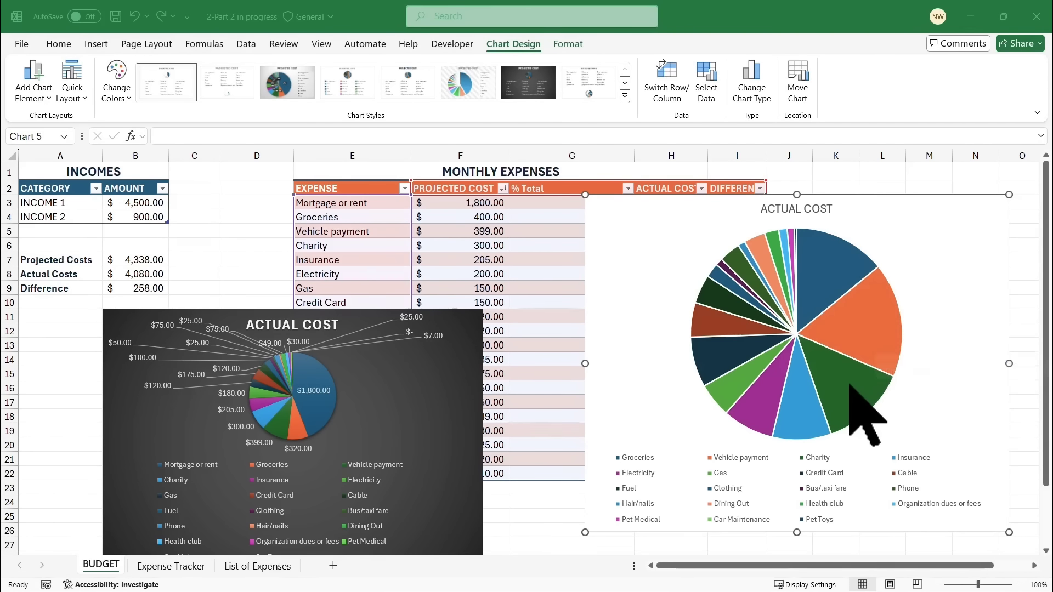
pyautogui.moveTo(850, 384)
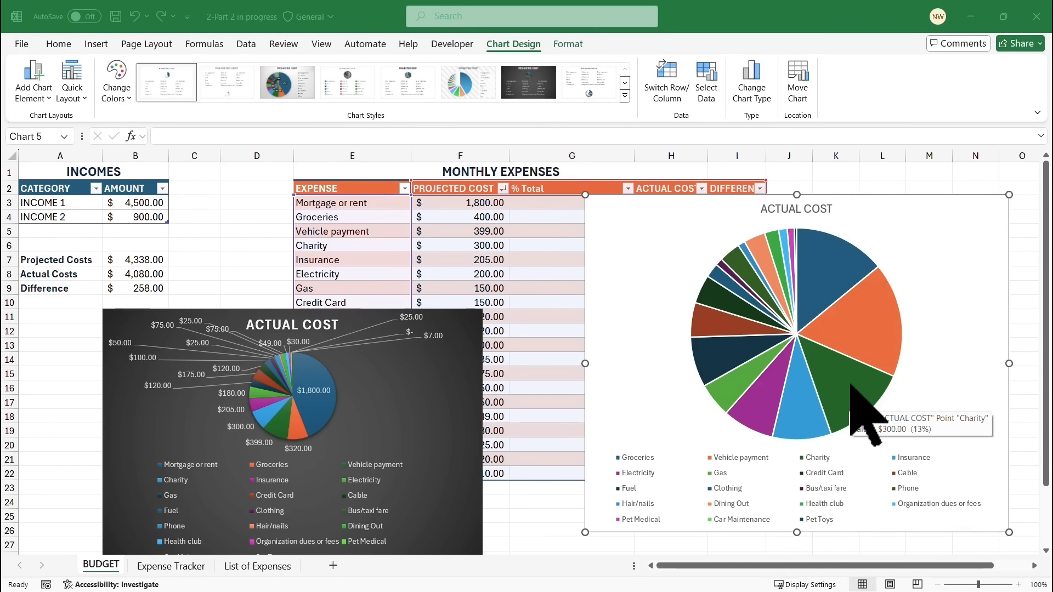
pyautogui.moveTo(805, 399)
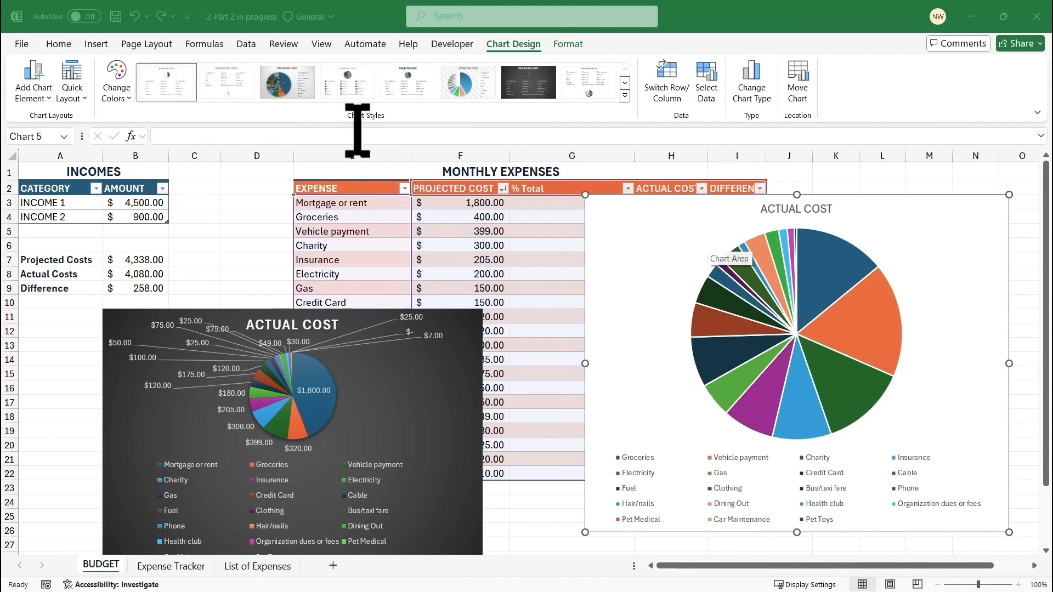
# Browse the chart styles and give the light ACTUAL COST chart the textured light style with gradient slices and a legend beside the pie.
pyautogui.click(635, 241)
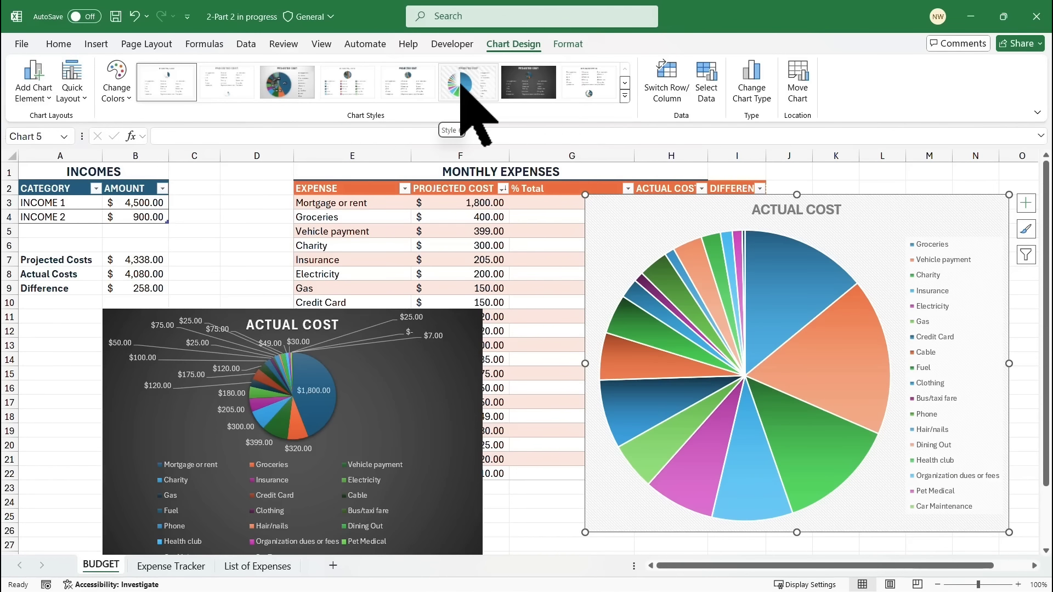
pyautogui.click(625, 83)
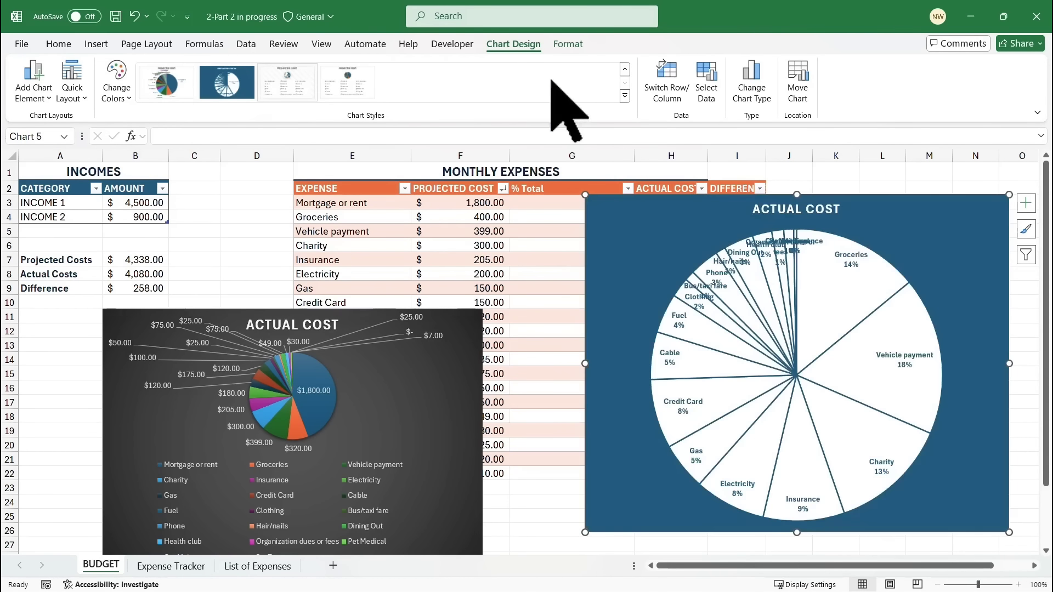
pyautogui.click(626, 70)
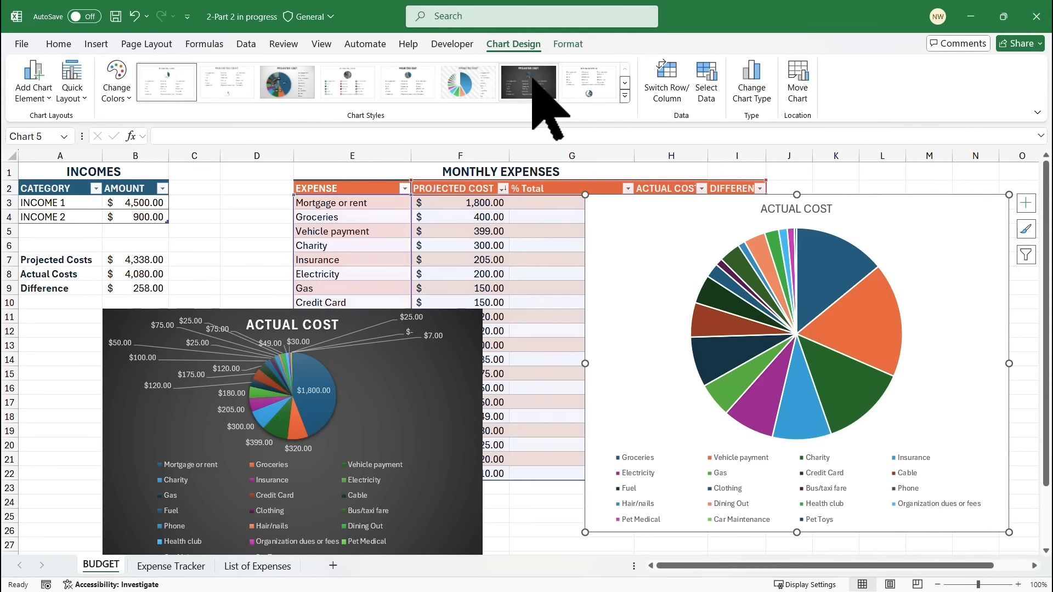
pyautogui.click(463, 80)
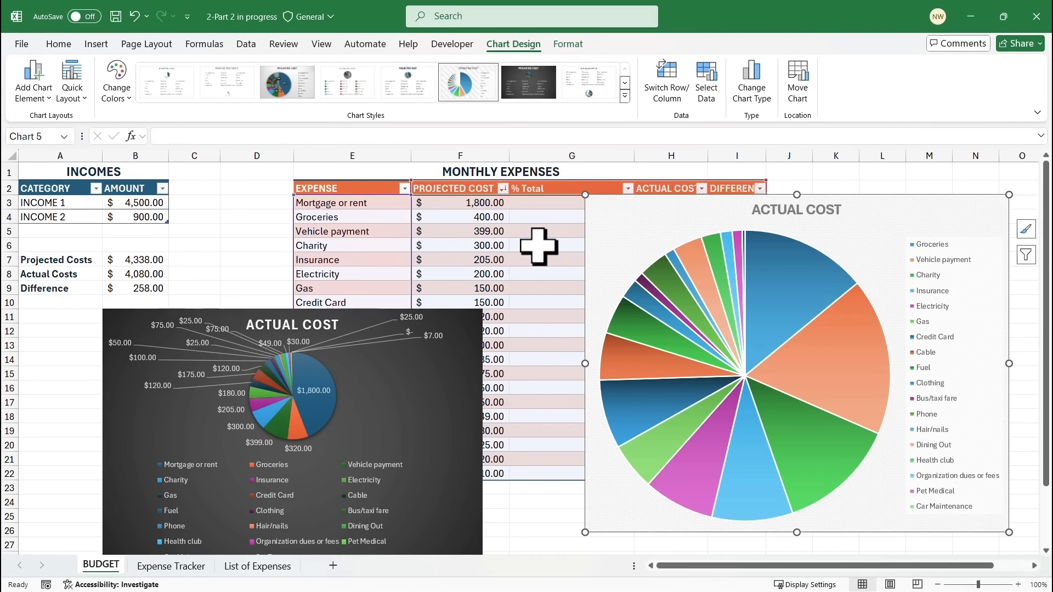
# Move the dark ACTUAL COST pie chart below the expenses table, starting at column A, row 24.
pyautogui.scroll(-3, 539, 246)
pyautogui.click(328, 193)
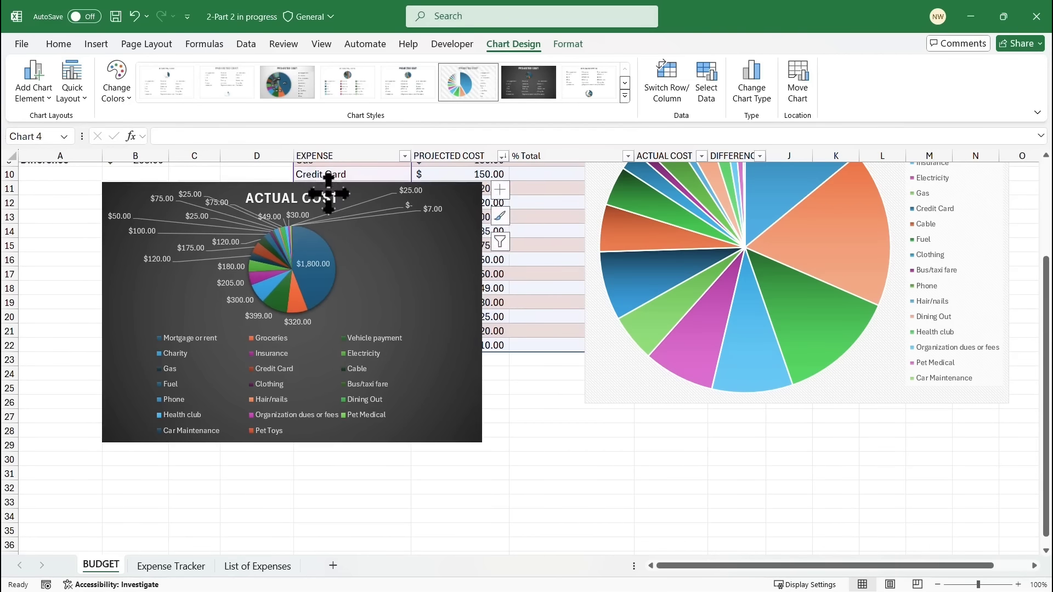
pyautogui.moveTo(328, 193); pyautogui.dragTo(244, 369)
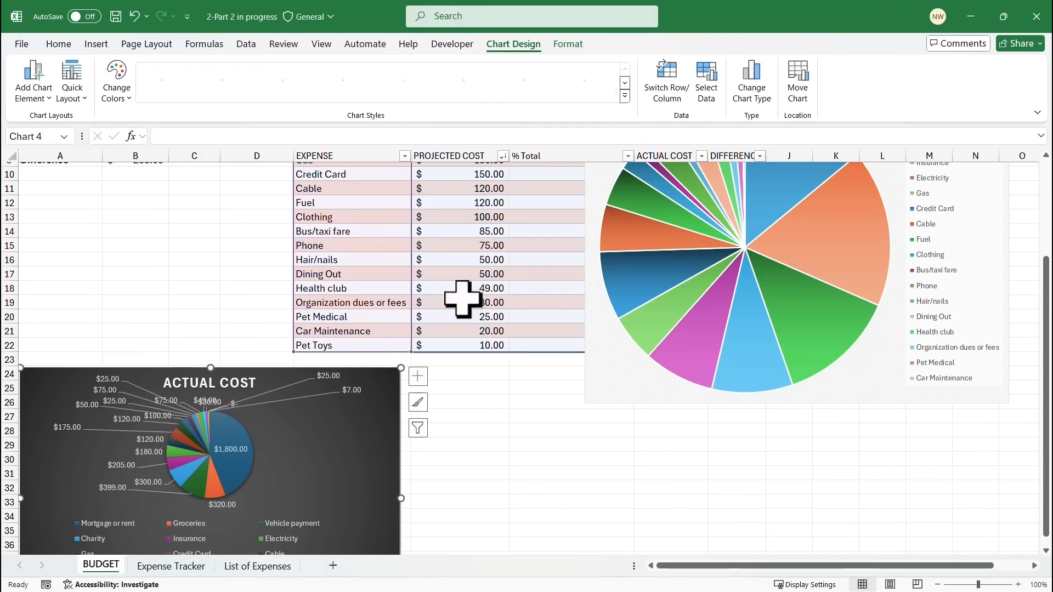
# Move the light ACTUAL COST pie chart beside the dark one, below the expenses table, starting at column F, row 24.
pyautogui.click(634, 396)
pyautogui.moveTo(924, 395); pyautogui.dragTo(784, 580)
pyautogui.scroll(3, 917, 388)
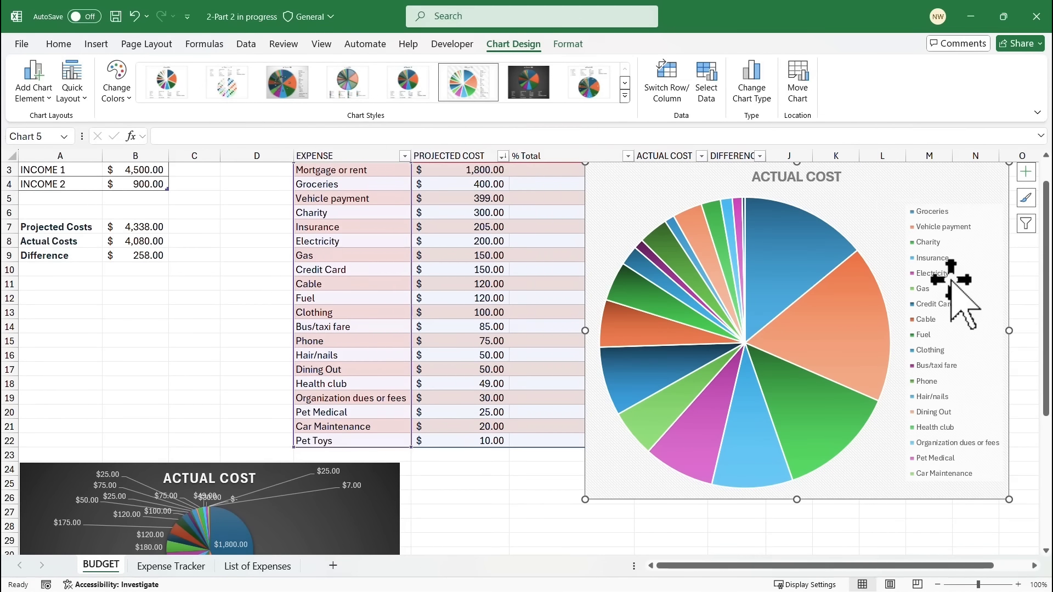
pyautogui.scroll(1, 951, 263)
pyautogui.moveTo(900, 199); pyautogui.dragTo(733, 500)
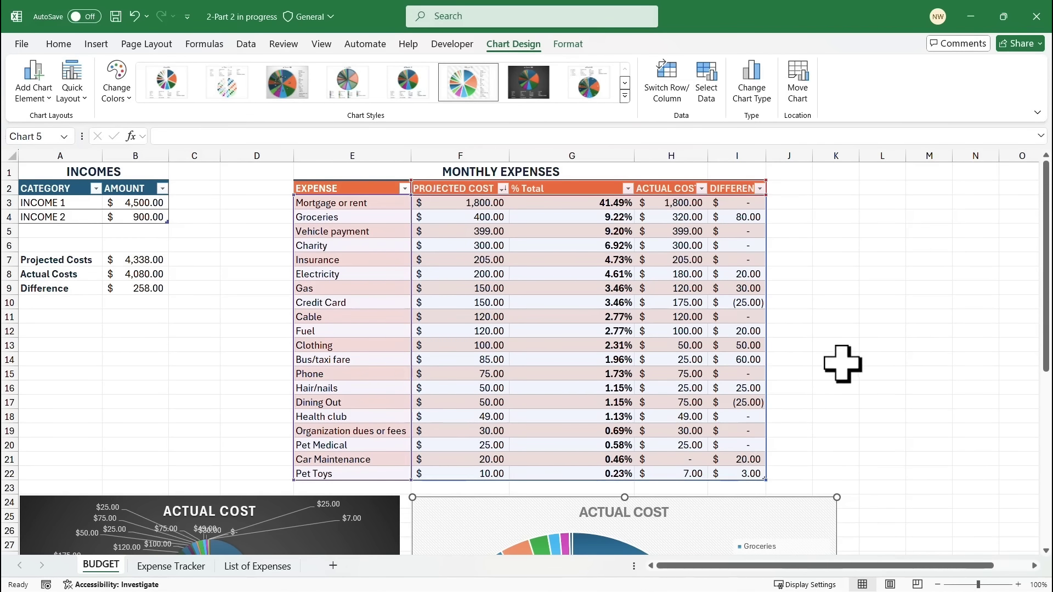
# Shorten the light ACTUAL COST chart so its lower edge lines up with the dark chart's, and deselect it.
pyautogui.scroll(-4, 841, 363)
pyautogui.scroll(-3, 925, 327)
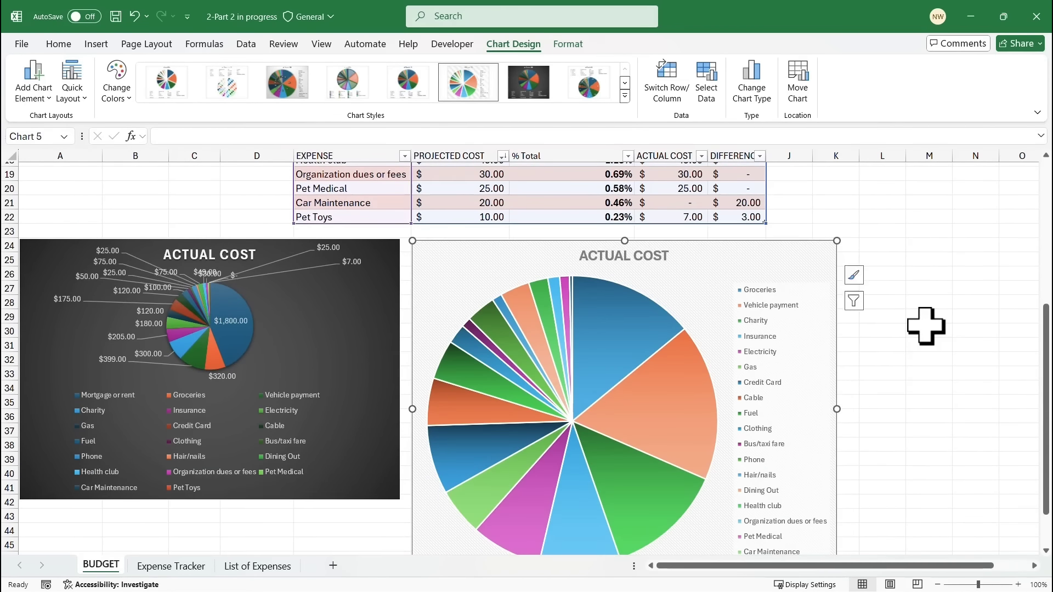
pyautogui.moveTo(624, 534); pyautogui.dragTo(625, 458)
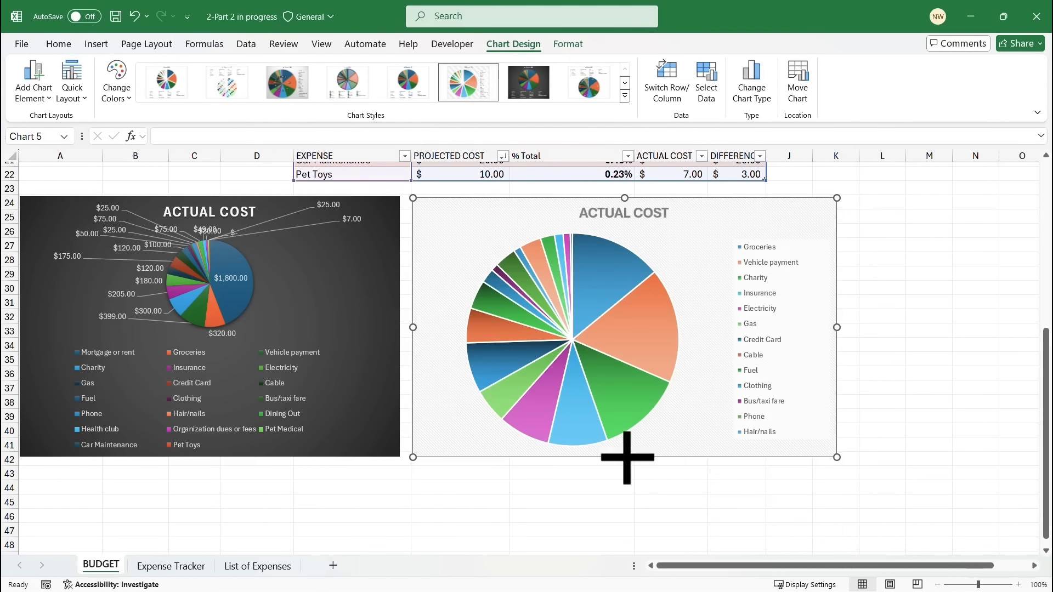
pyautogui.click(943, 354)
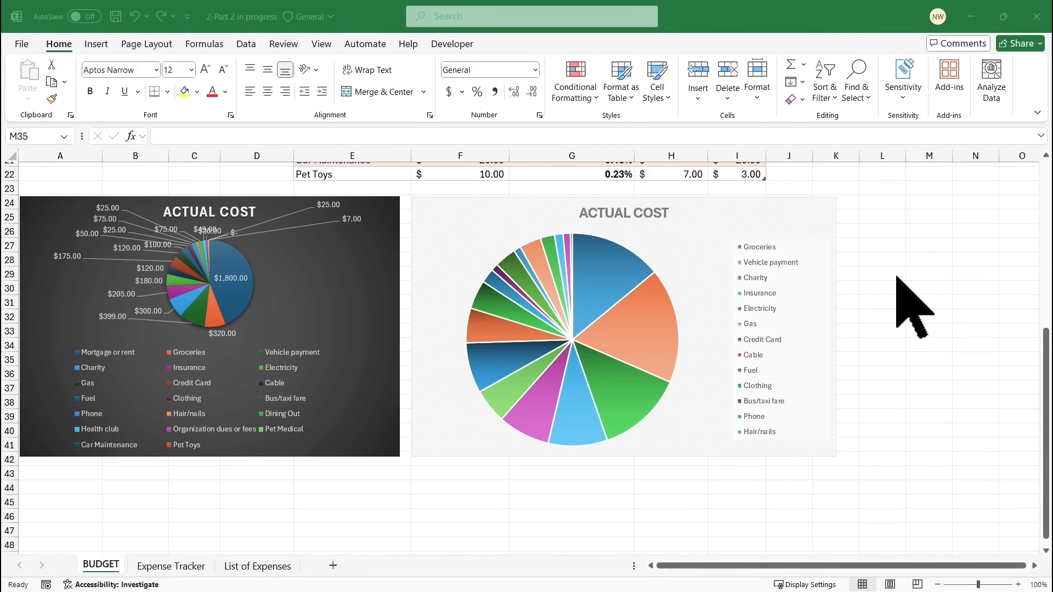
pyautogui.click(877, 248)
# Change the light ACTUAL COST pie chart below the expenses table to a Treemap chart.
pyautogui.scroll(4, 876, 248)
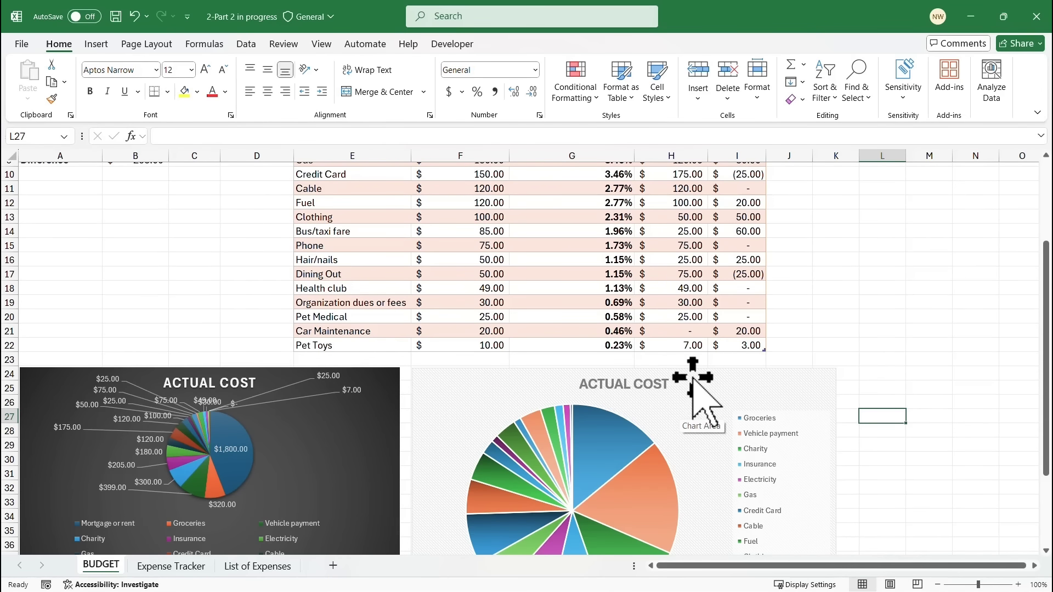
pyautogui.scroll(-1, 642, 384)
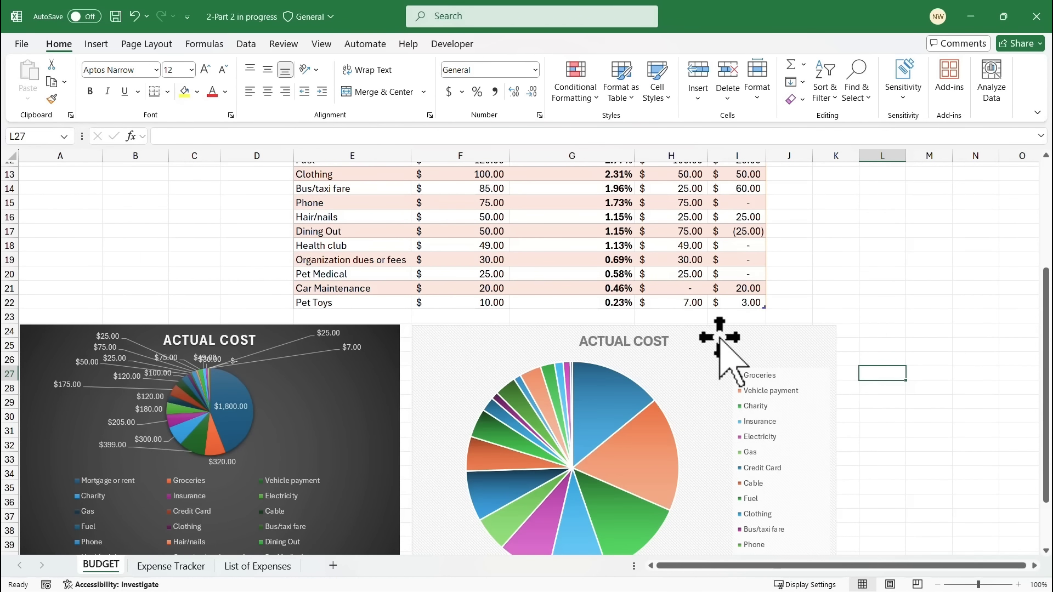
pyautogui.scroll(-1, 720, 339)
pyautogui.scroll(-1, 720, 339)
pyautogui.click(703, 306)
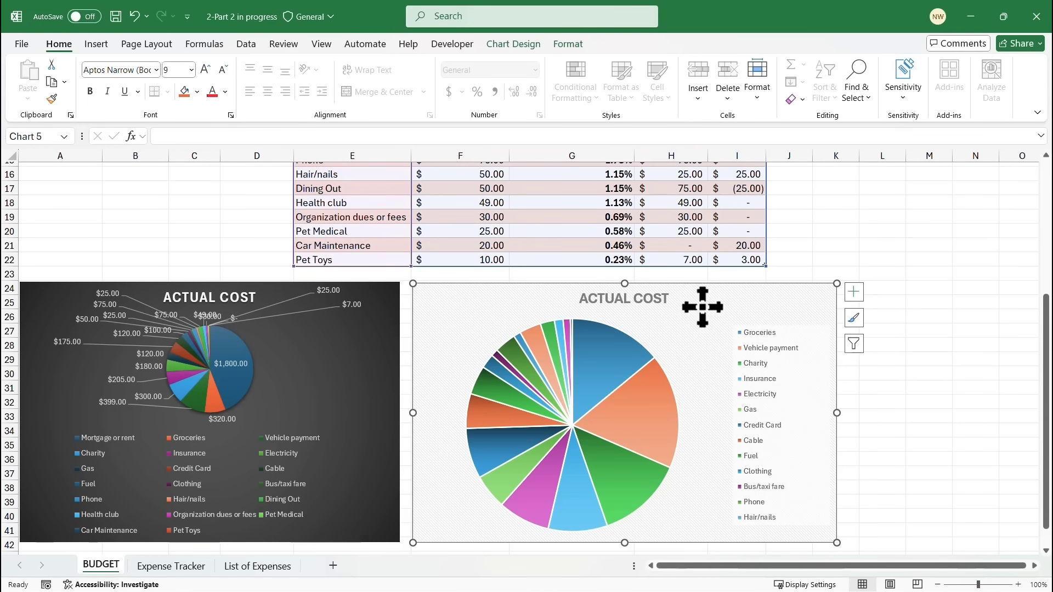
pyautogui.click(513, 45)
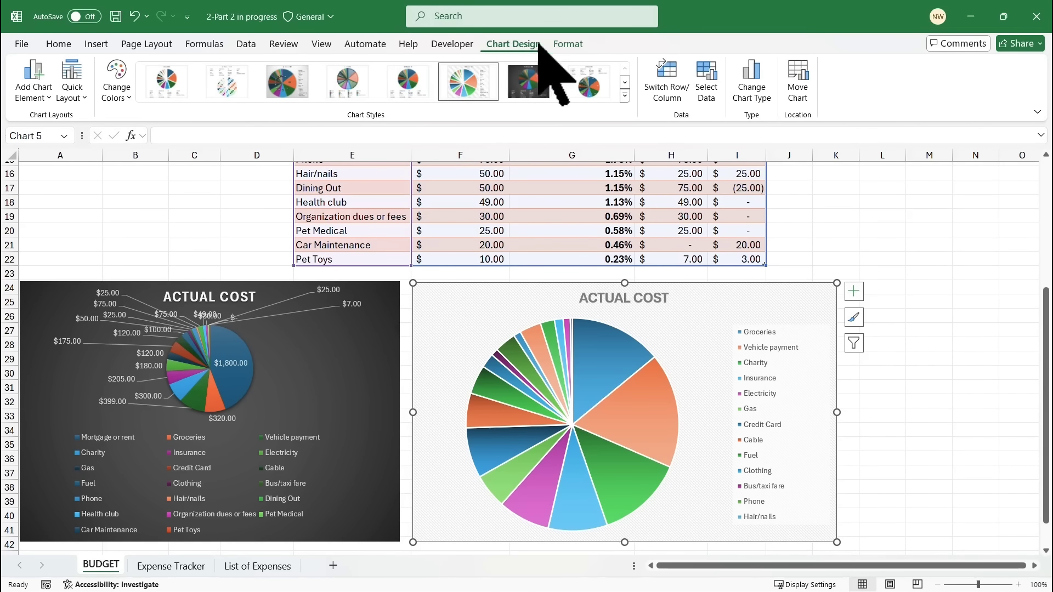
pyautogui.click(753, 88)
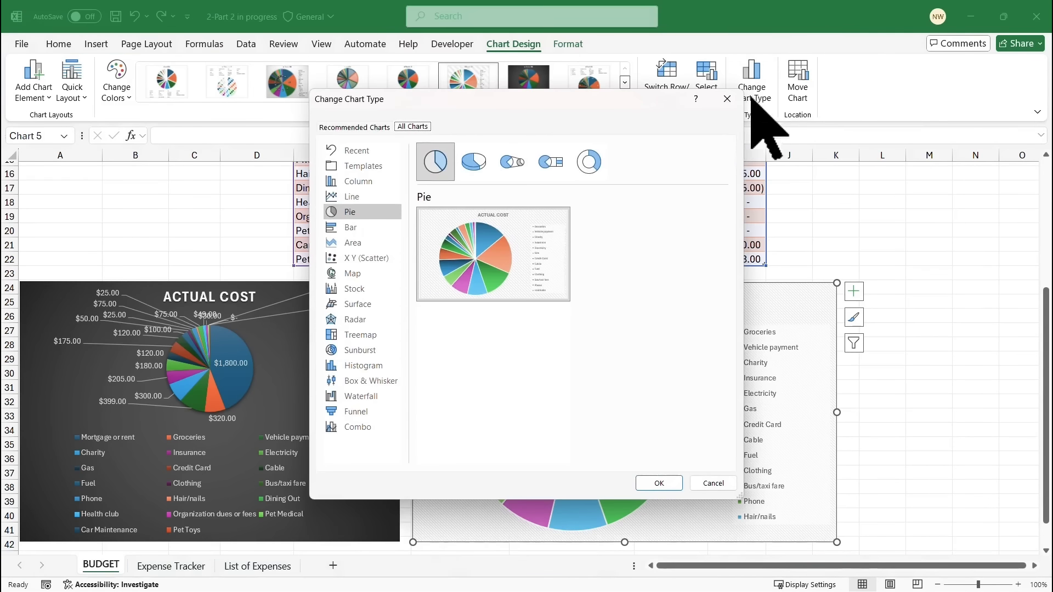
pyautogui.click(367, 335)
pyautogui.moveTo(482, 304)
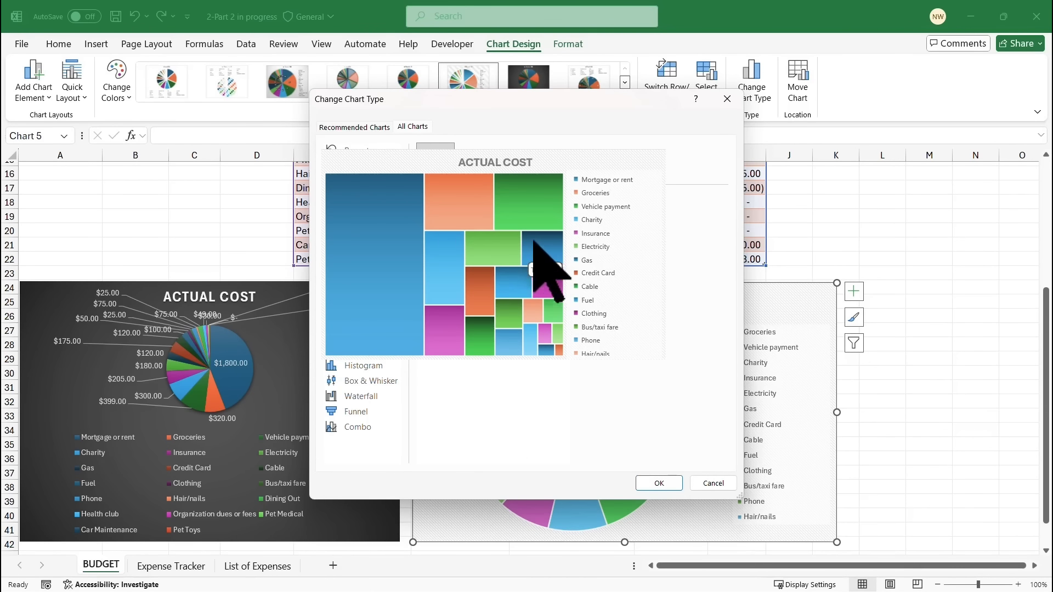
pyautogui.click(659, 483)
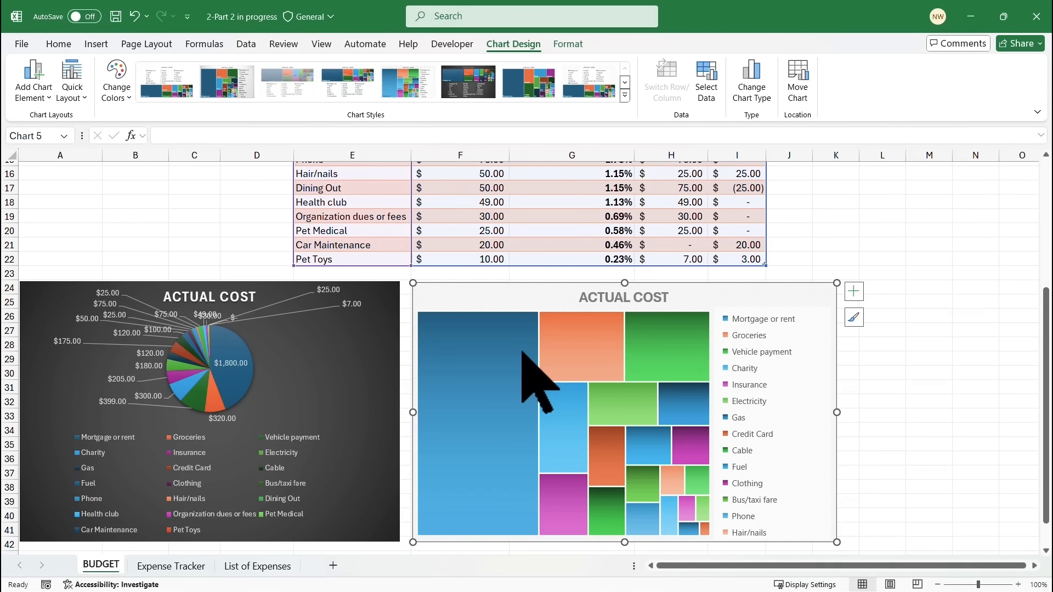
# Review the treemap chart's source data range, series and category labels, and close the data source settings.
pyautogui.moveTo(523, 359)
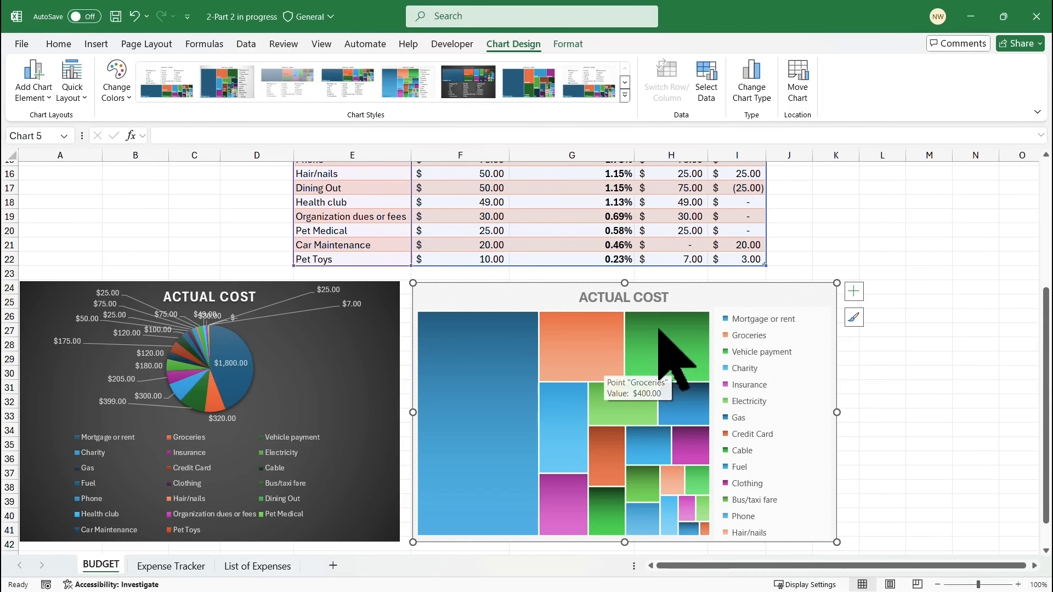
pyautogui.click(706, 87)
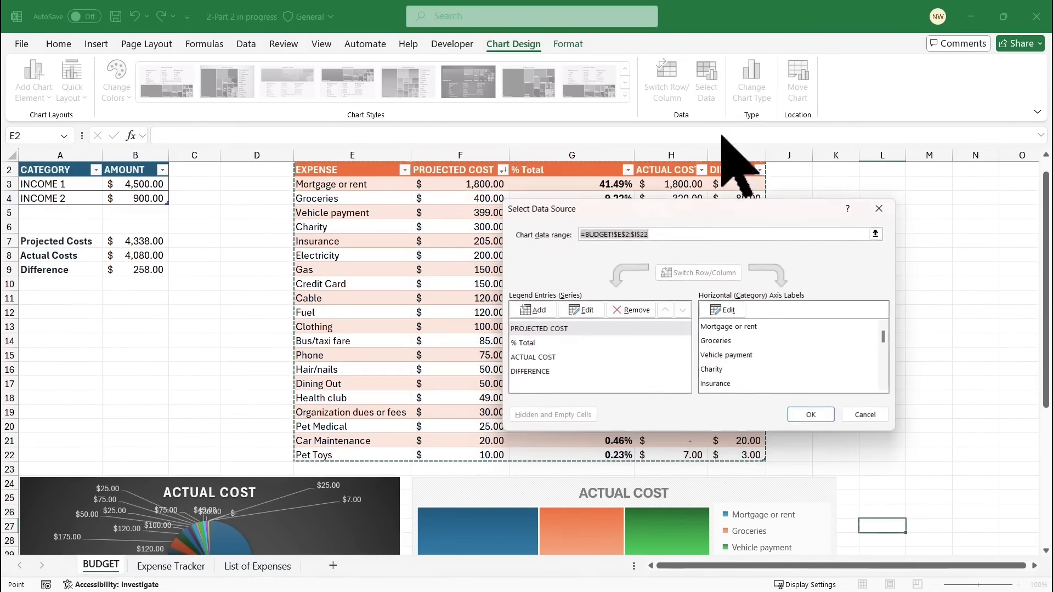
pyautogui.click(858, 415)
# Filter the dark ACTUAL COST pie chart to exclude the Mortgage or rent and Groceries categories.
pyautogui.scroll(-5, 801, 400)
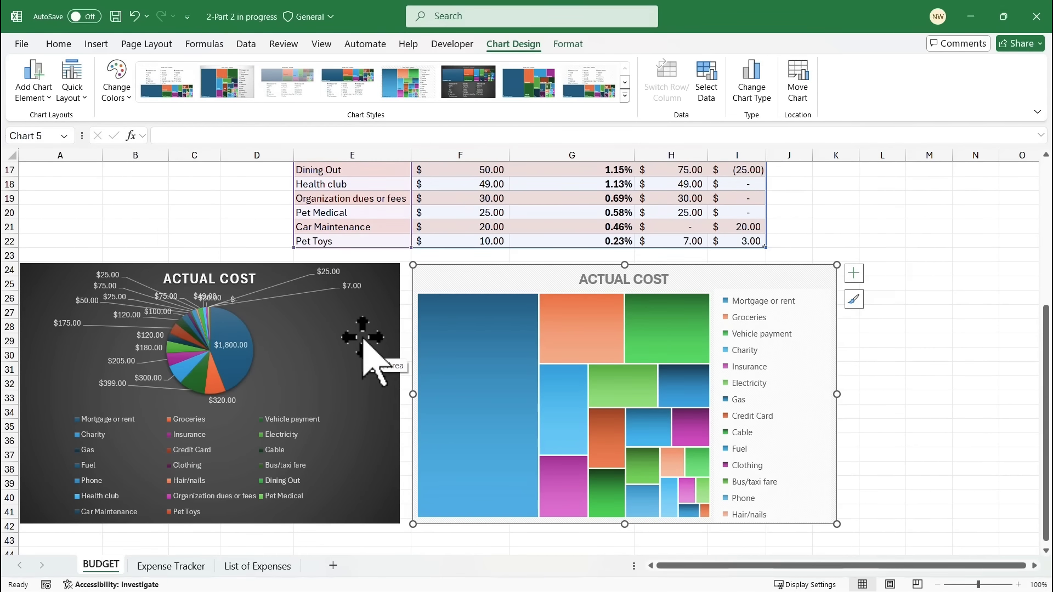
pyautogui.click(364, 343)
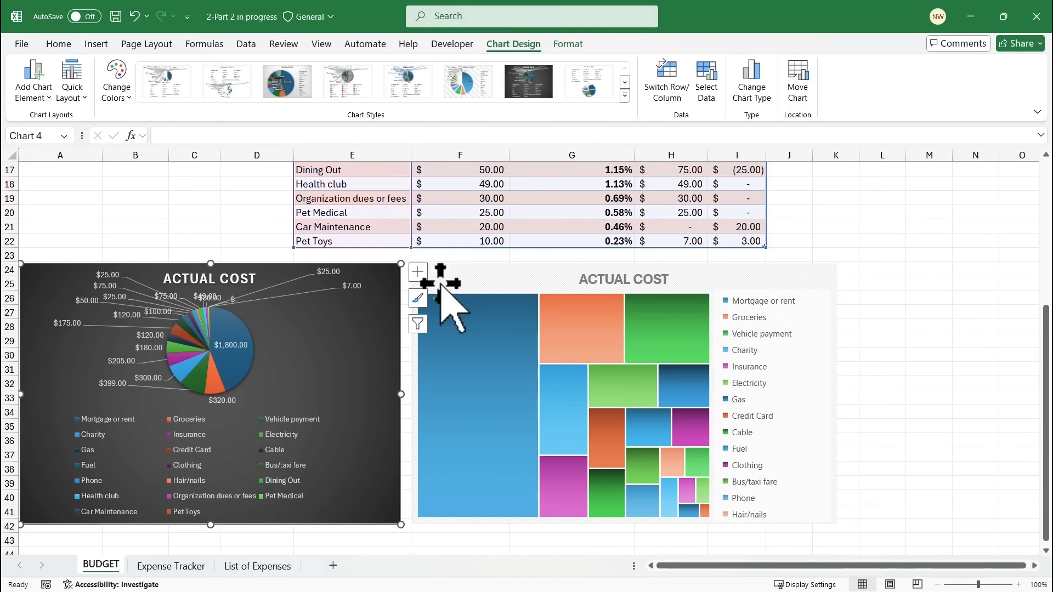
pyautogui.click(418, 324)
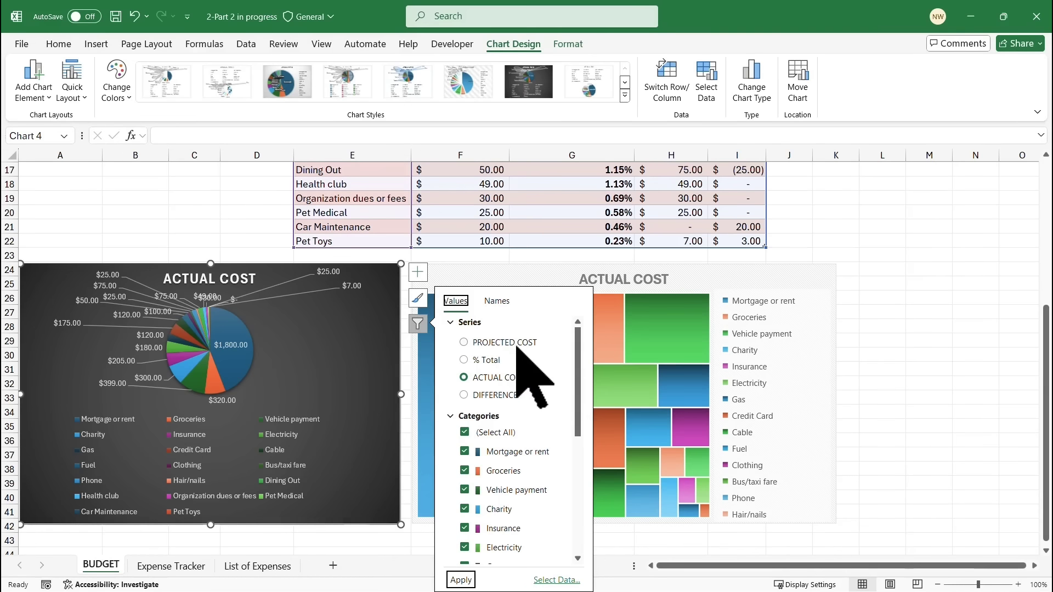
pyautogui.click(467, 451)
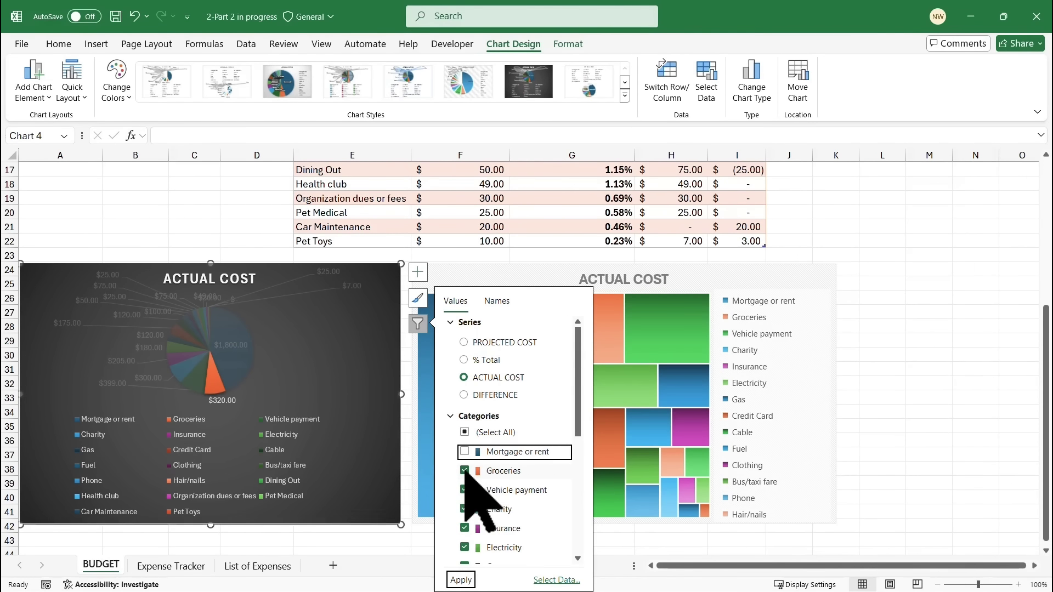
pyautogui.click(465, 471)
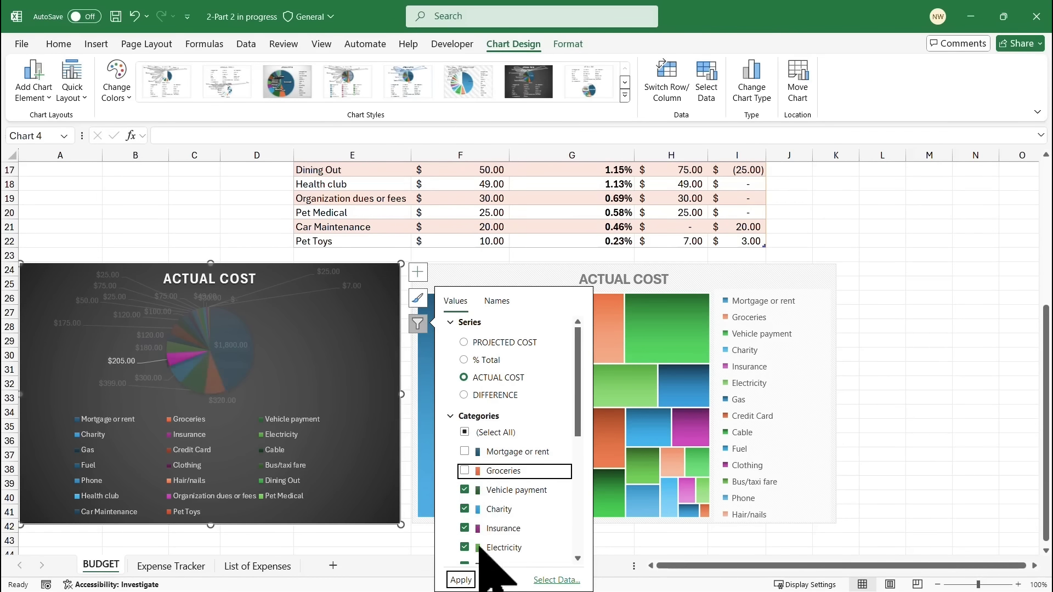
pyautogui.click(461, 580)
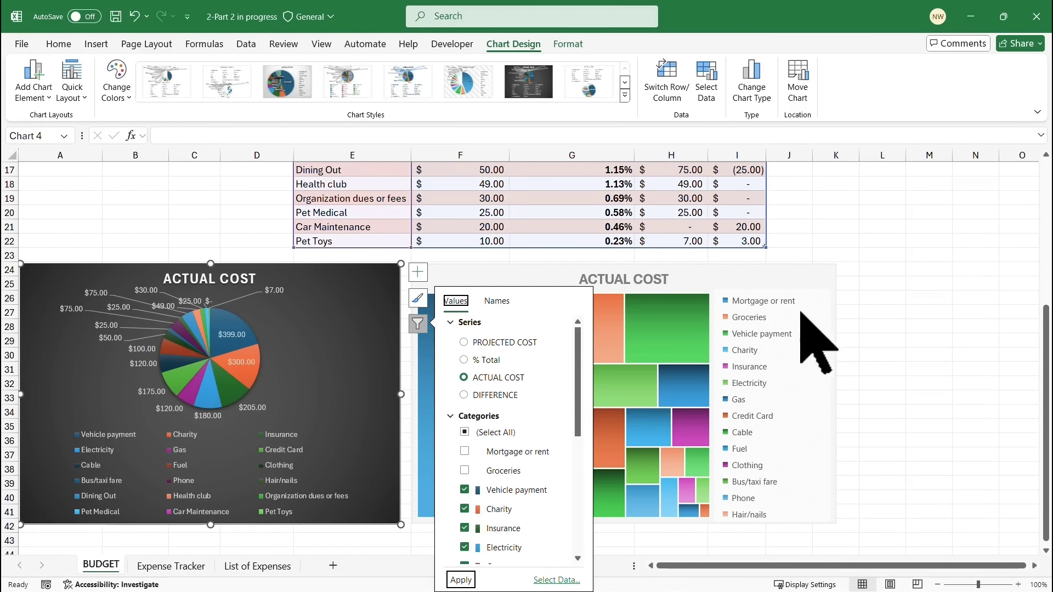
pyautogui.click(949, 318)
# Retitle the treemap chart ACTUAL COST ALL and the dark pie chart ACTUAL COST CUSTOM.
pyautogui.click(625, 281)
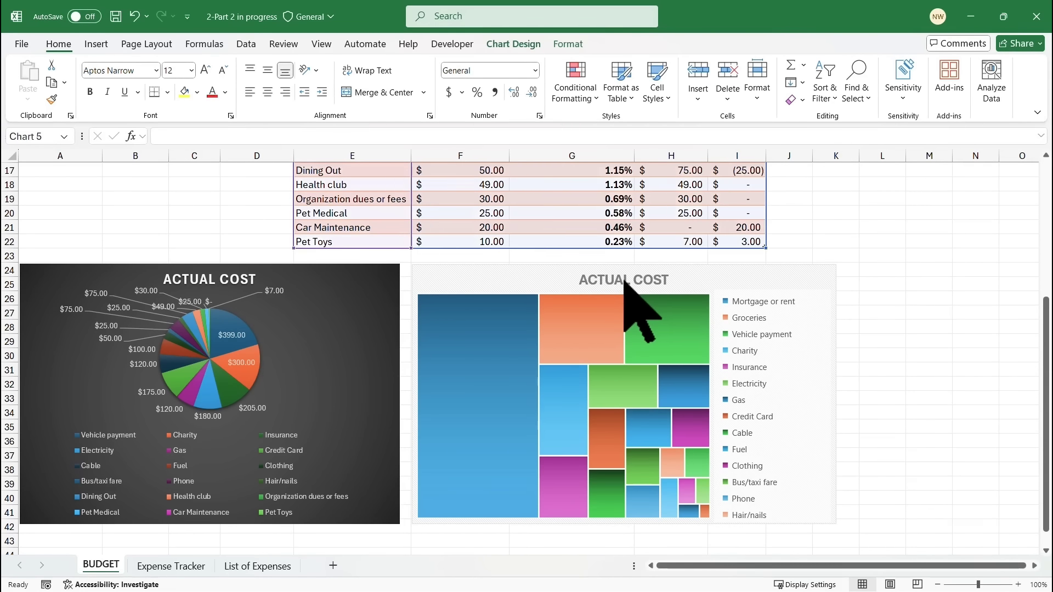
pyautogui.click(668, 278)
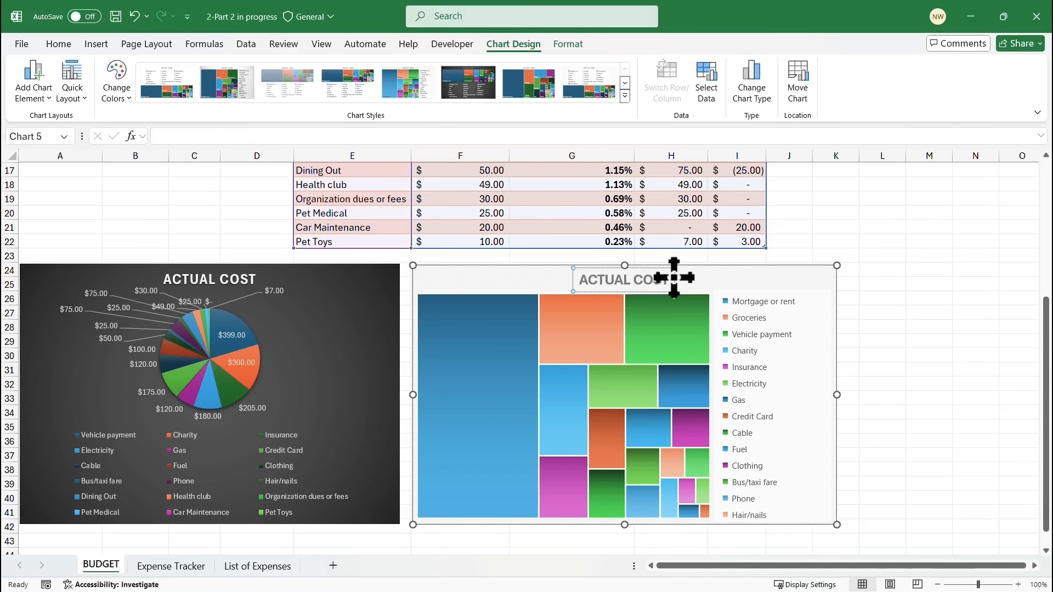
pyautogui.click(222, 280)
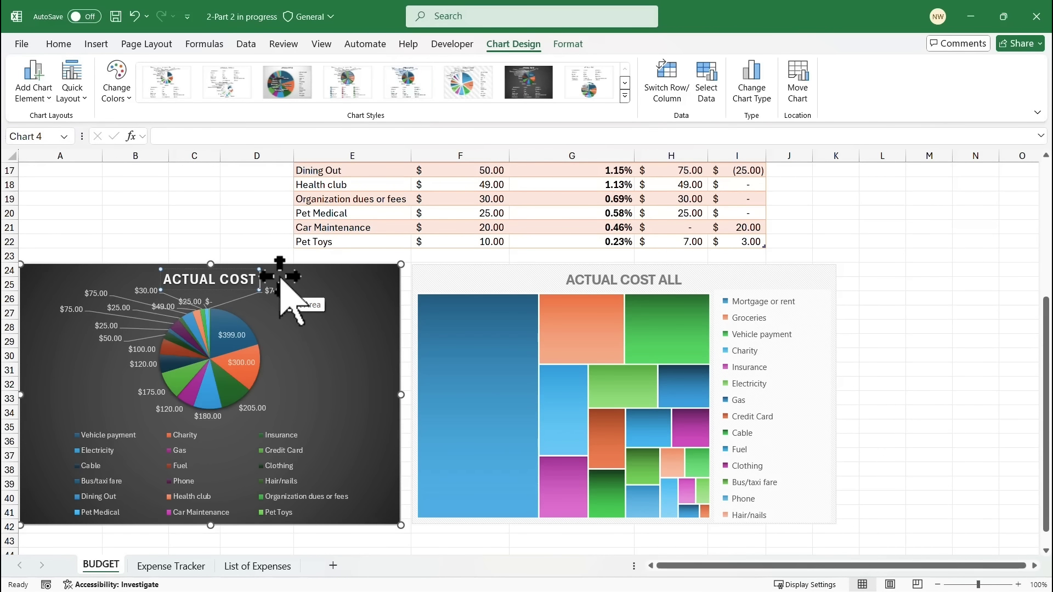
pyautogui.write('ust')
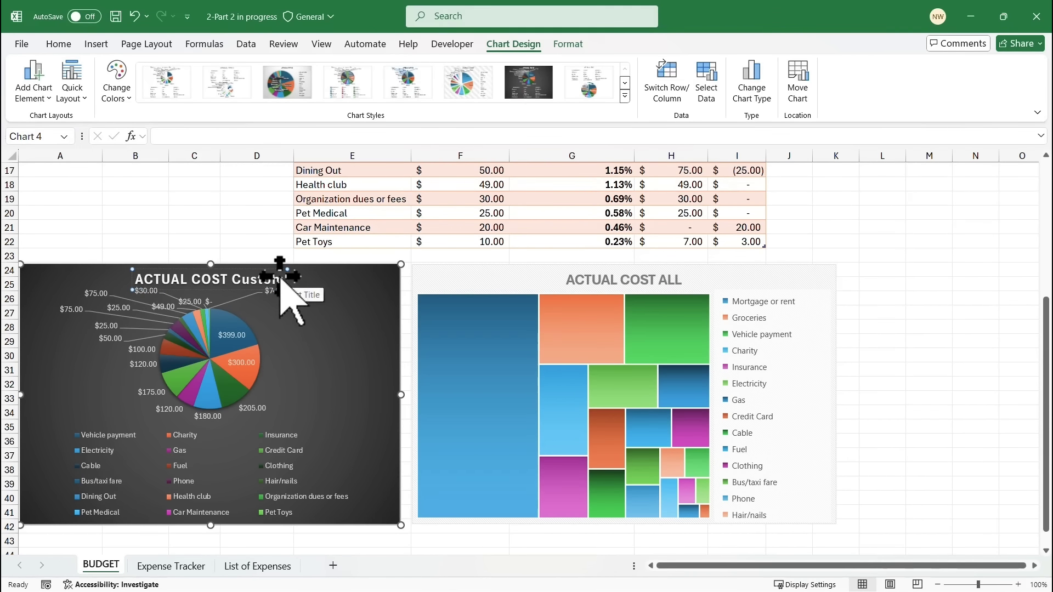
pyautogui.press('BackSpace')
pyautogui.press('BackSpace')
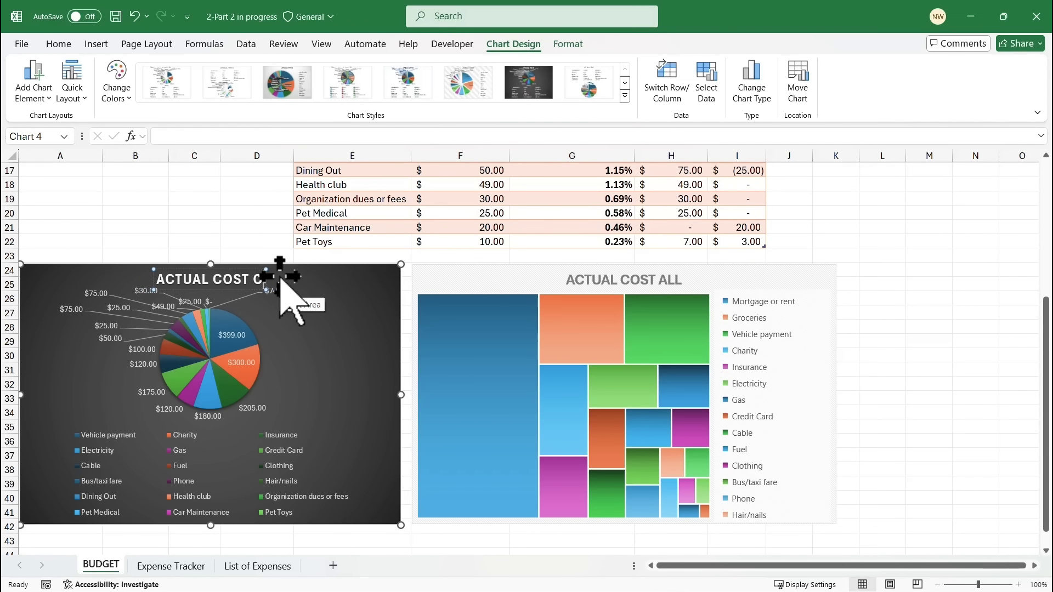
pyautogui.write('USTOM')
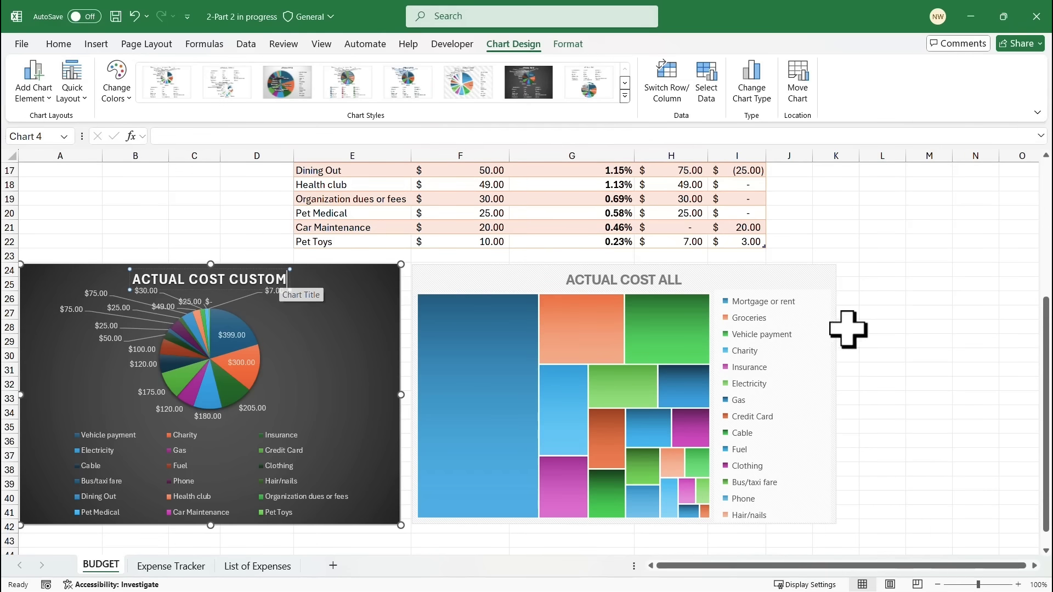
pyautogui.click(881, 313)
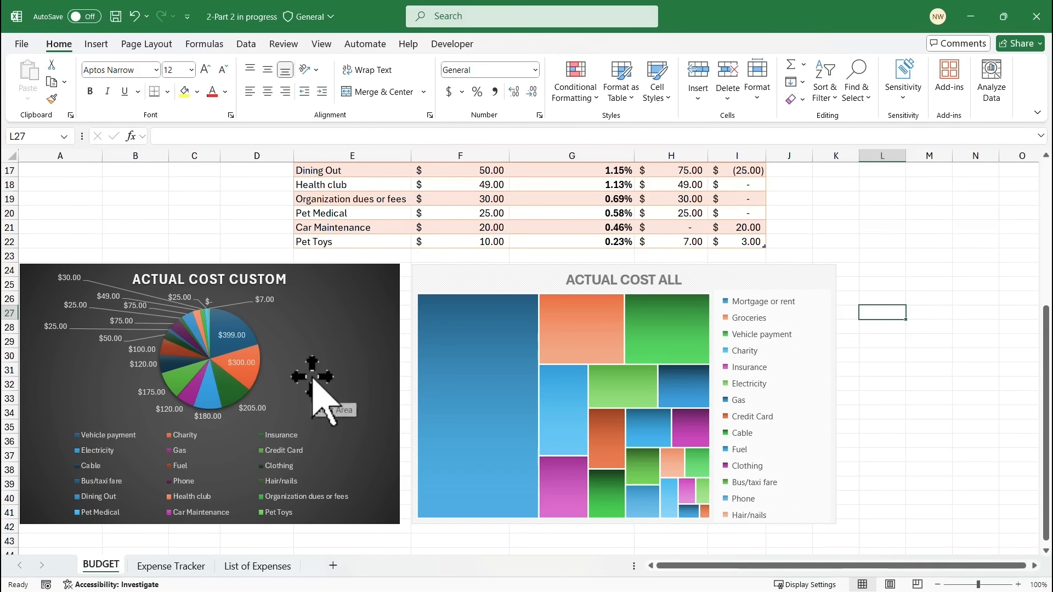
# Add a new worksheet and move the ACTUAL COST CUSTOM pie chart from BUDGET onto it, starting at cell A1.
pyautogui.click(333, 566)
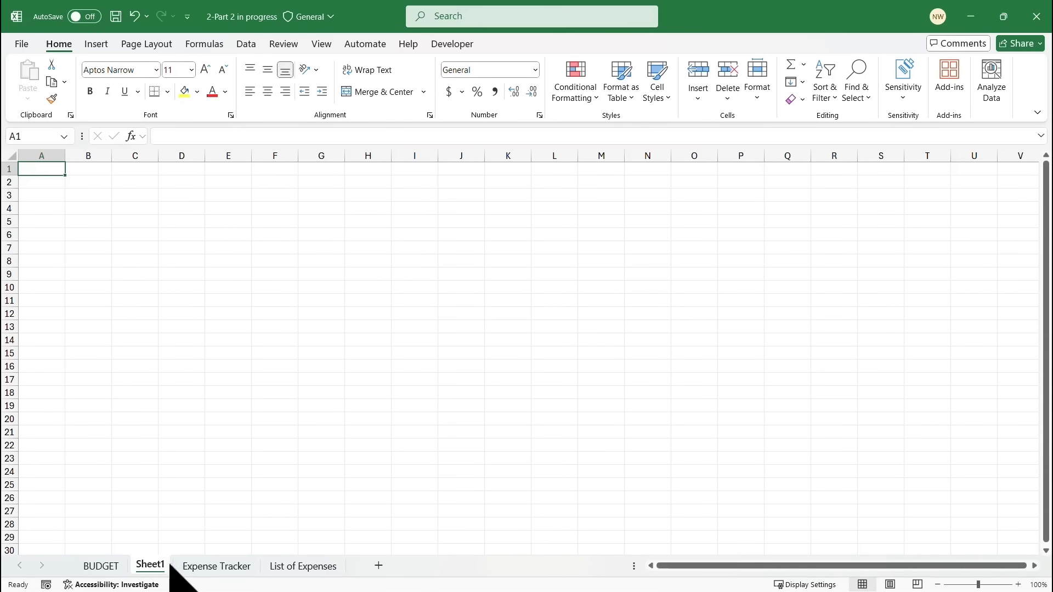
pyautogui.click(105, 565)
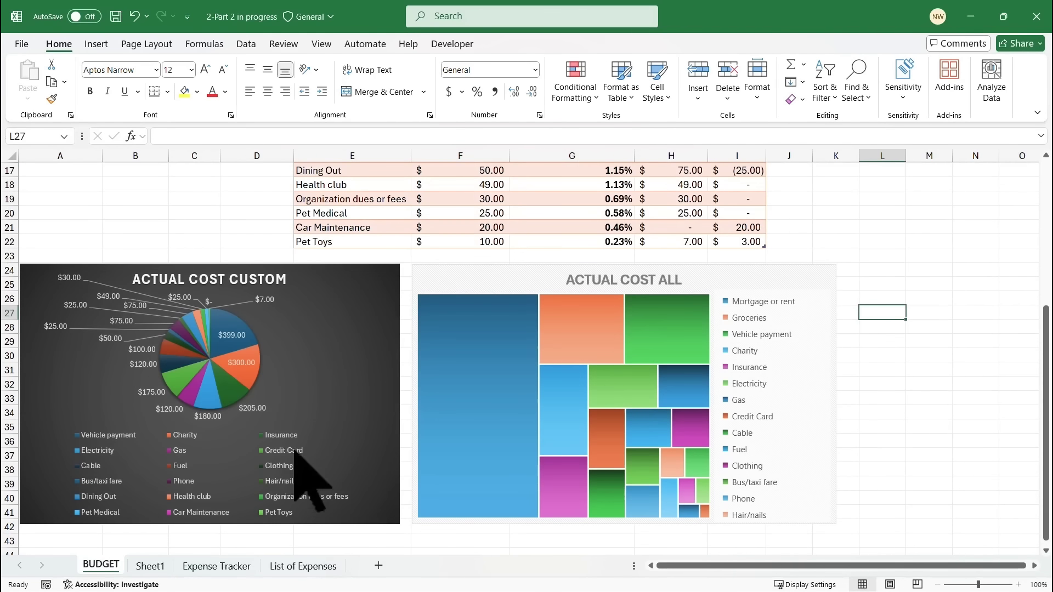
pyautogui.click(366, 268)
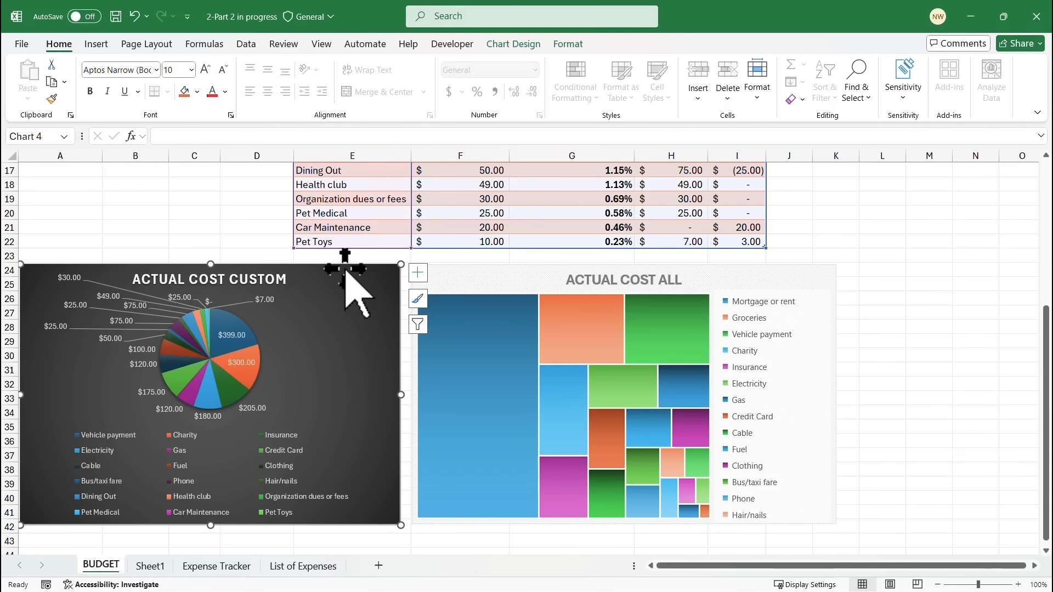
pyautogui.click(524, 46)
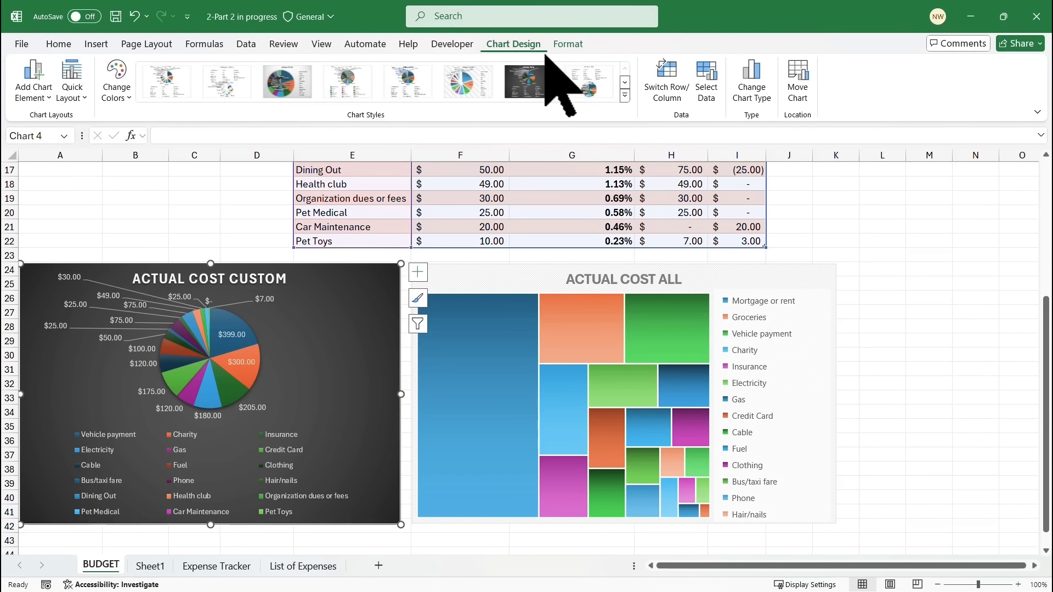
pyautogui.click(797, 82)
pyautogui.click(577, 205)
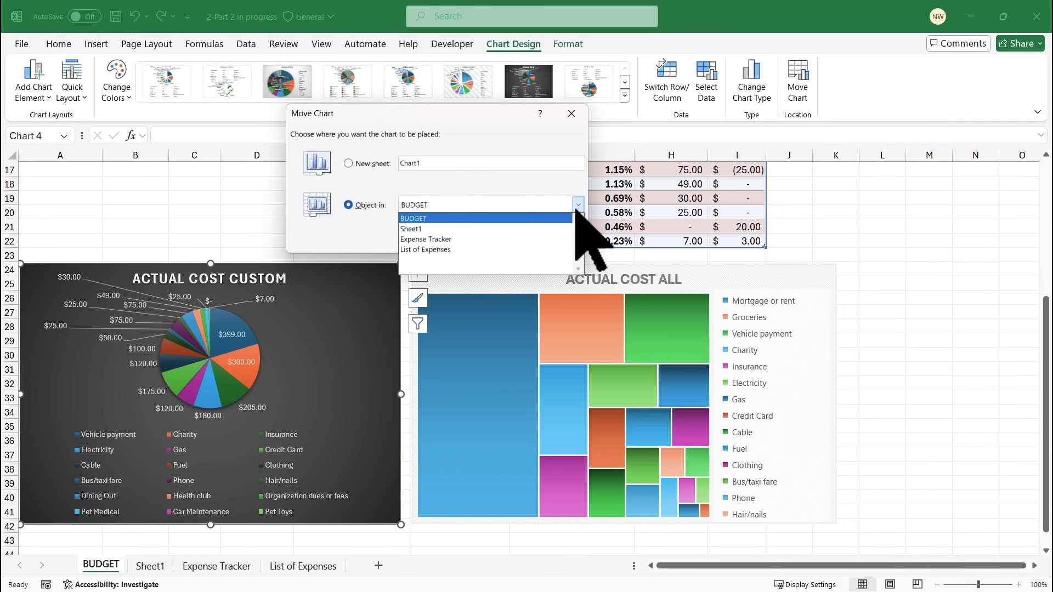
pyautogui.click(455, 228)
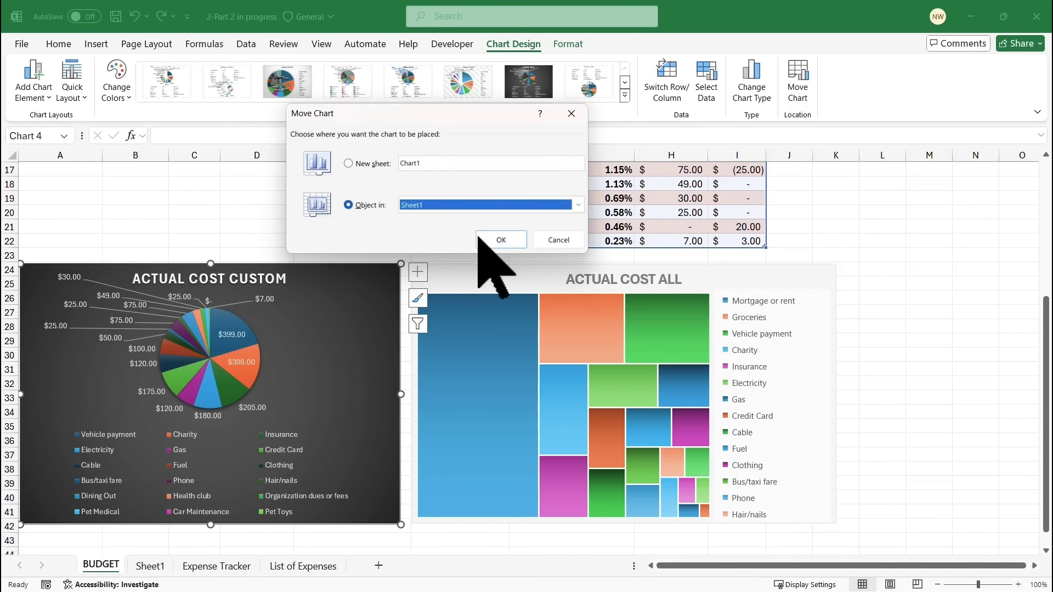
pyautogui.click(501, 242)
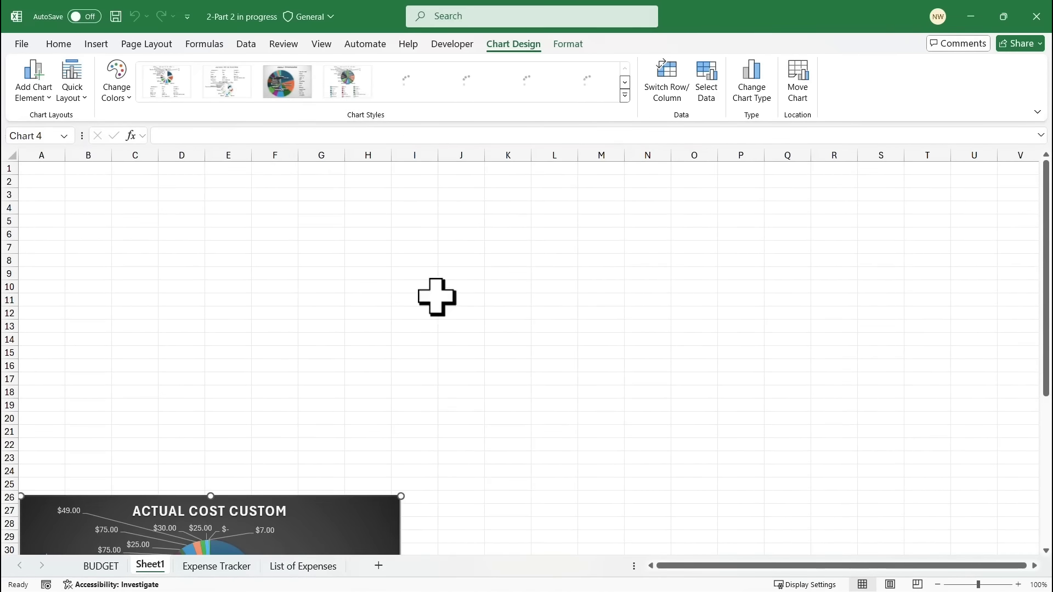
pyautogui.moveTo(315, 498); pyautogui.dragTo(319, 167)
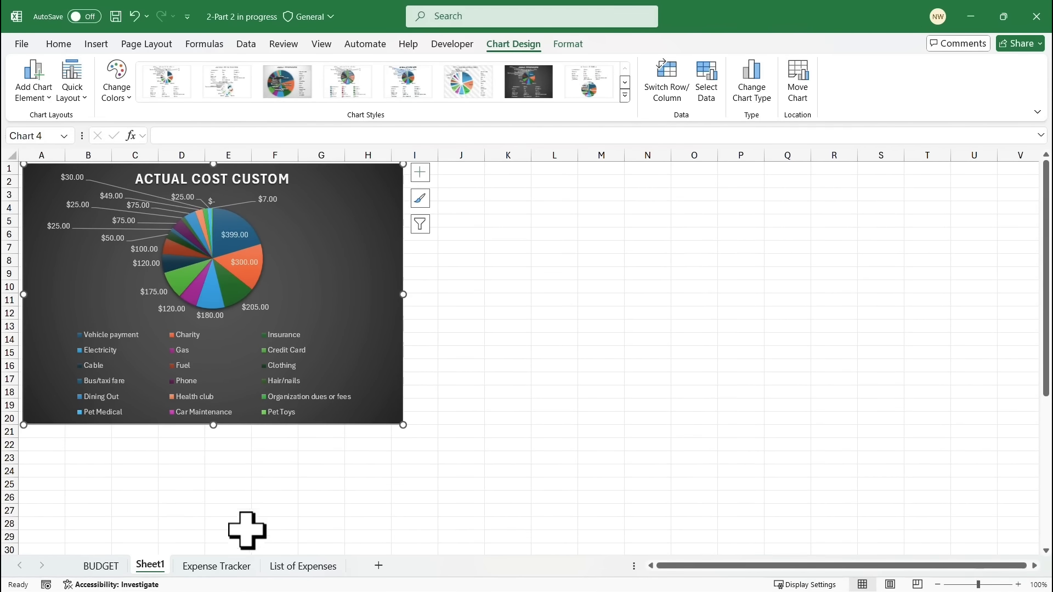
# Move the ACTUAL COST ALL treemap from BUDGET onto Sheet1, beside the pie chart, starting at column J, row 1.
pyautogui.click(104, 568)
pyautogui.click(718, 277)
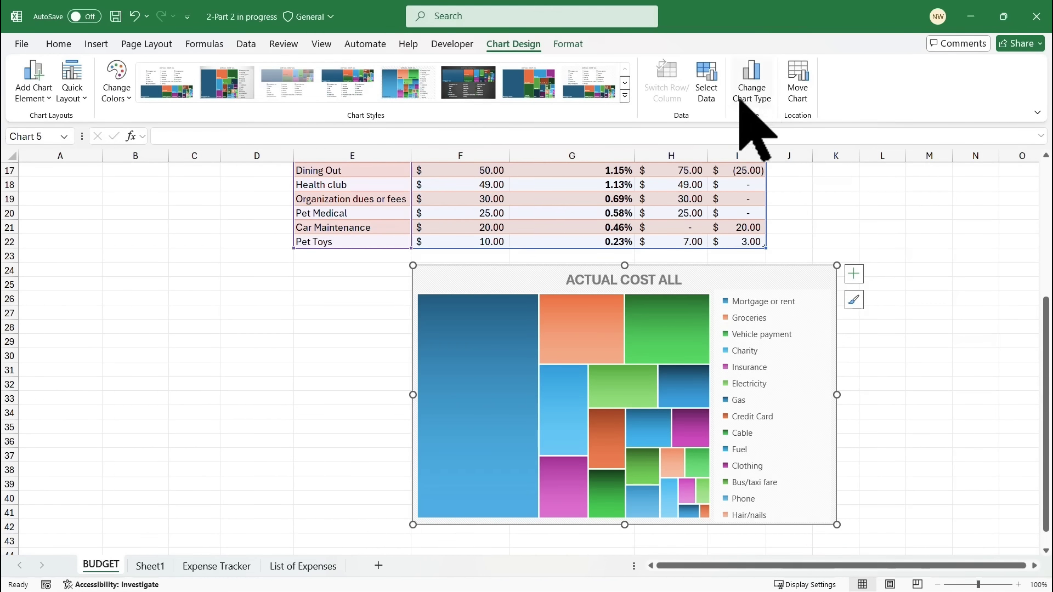
pyautogui.click(799, 88)
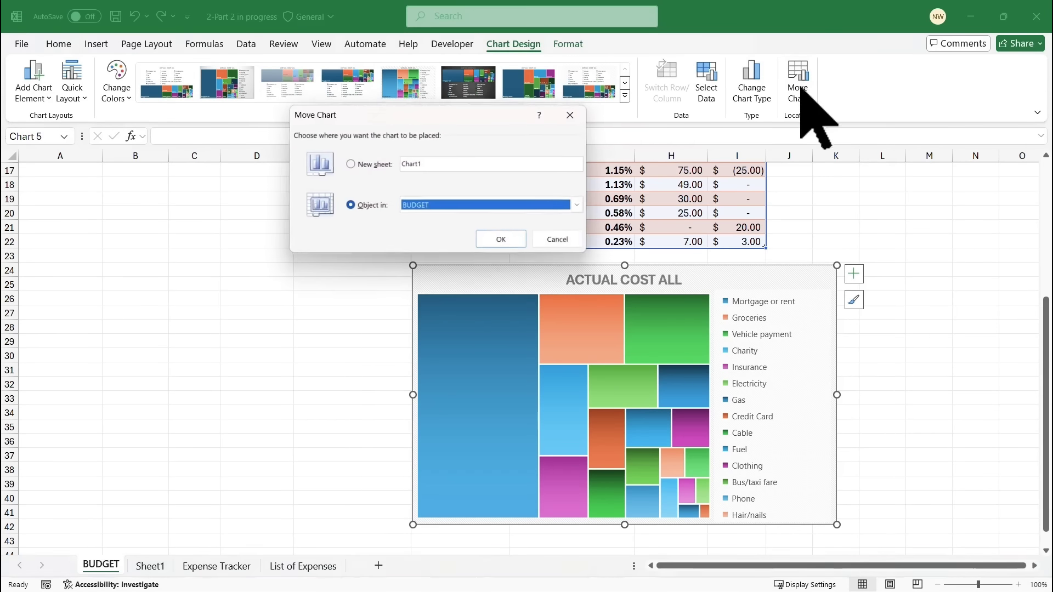
pyautogui.click(490, 208)
pyautogui.click(444, 226)
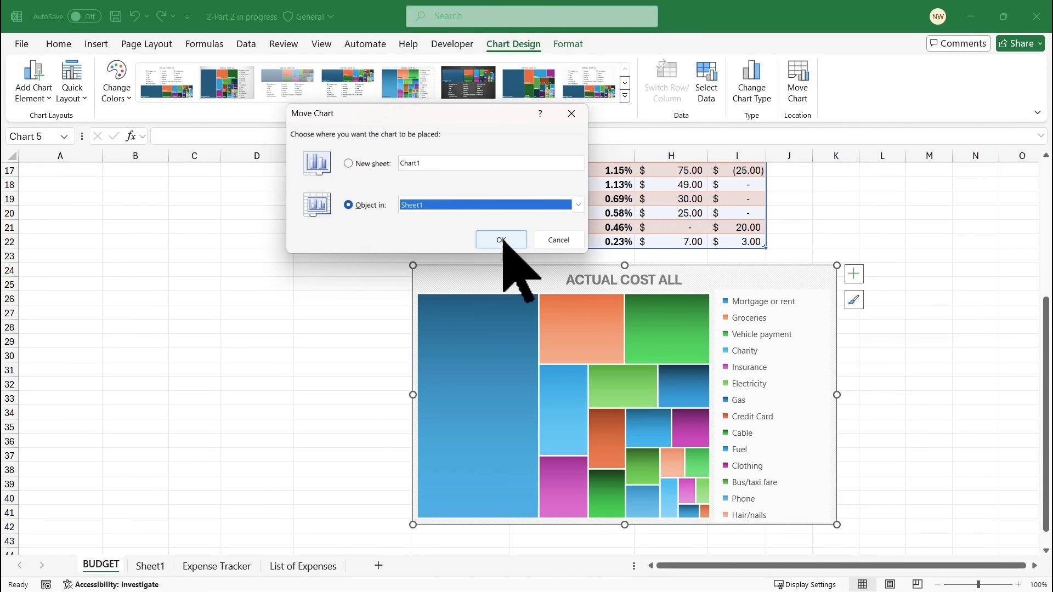
pyautogui.click(502, 239)
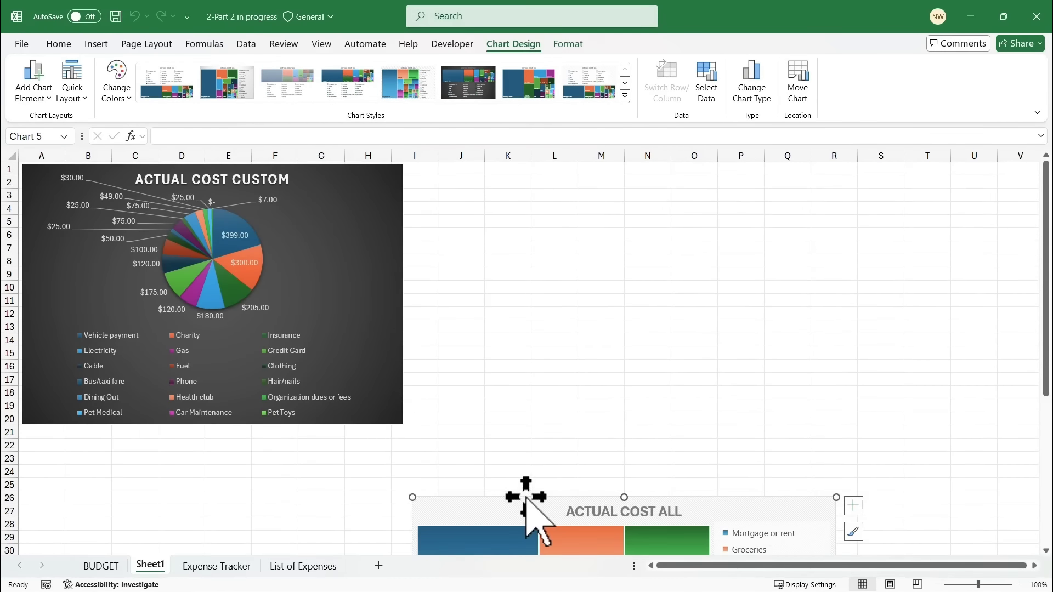
pyautogui.moveTo(512, 499); pyautogui.dragTo(536, 169)
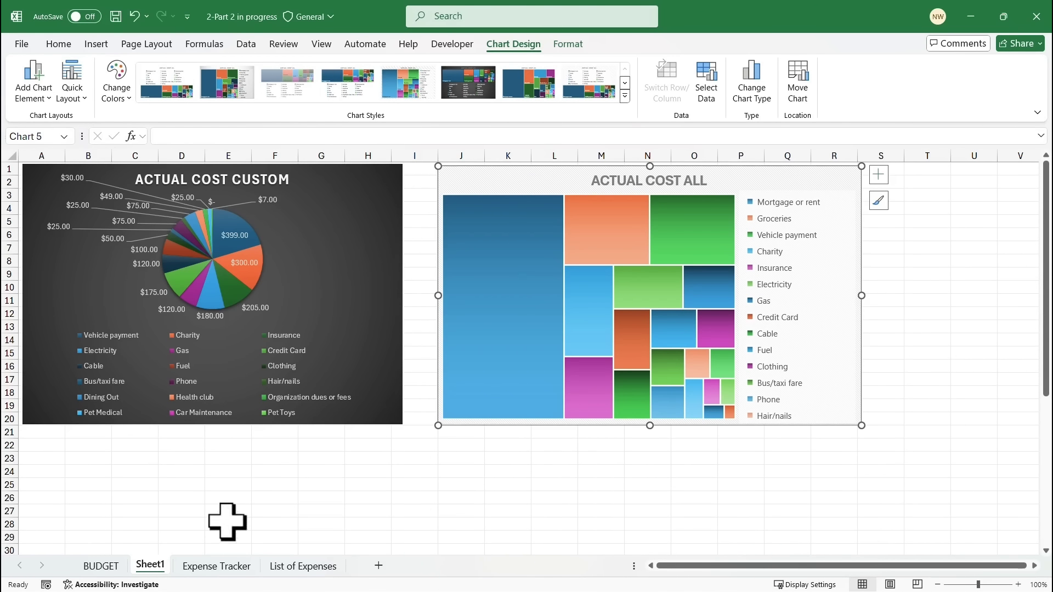
# Rename Sheet1 to Budget Charts and fill all of its cells with the light gray theme color.
pyautogui.doubleClick(152, 566)
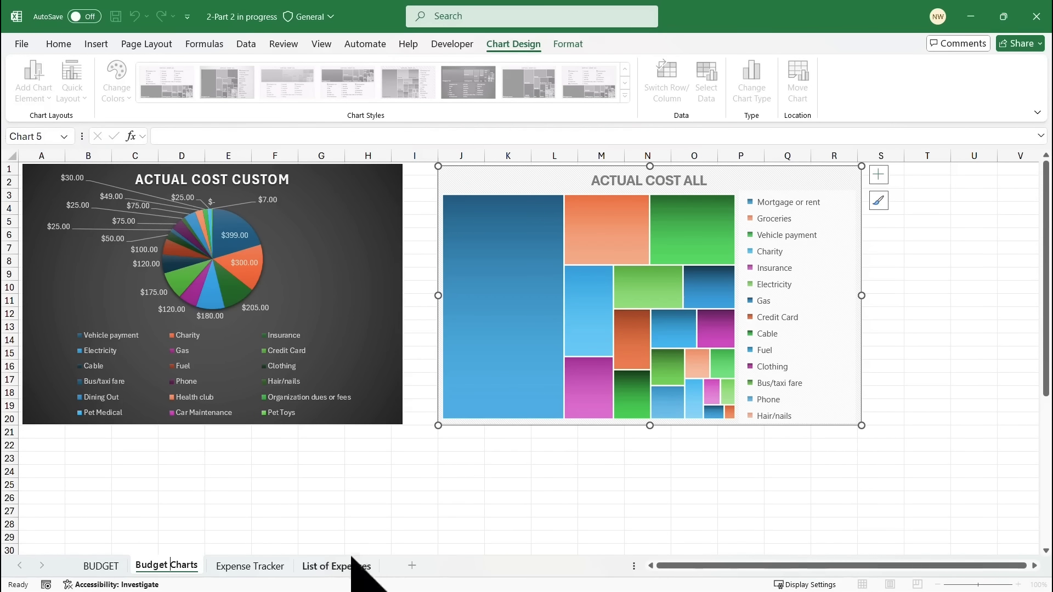
pyautogui.click(493, 510)
pyautogui.click(464, 480)
pyautogui.hotkey('ctrl', 'a')
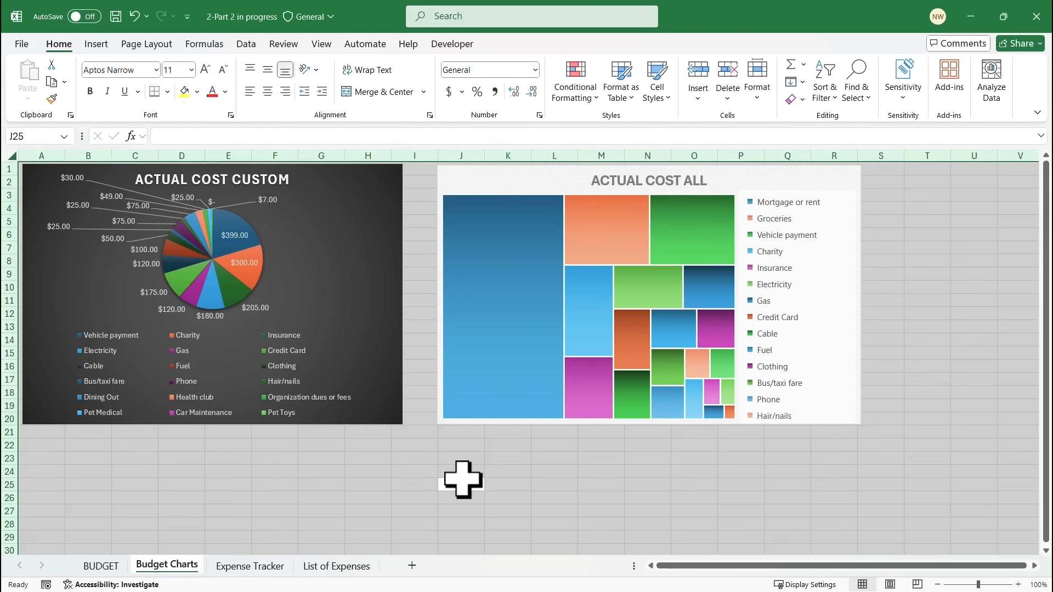
pyautogui.click(198, 92)
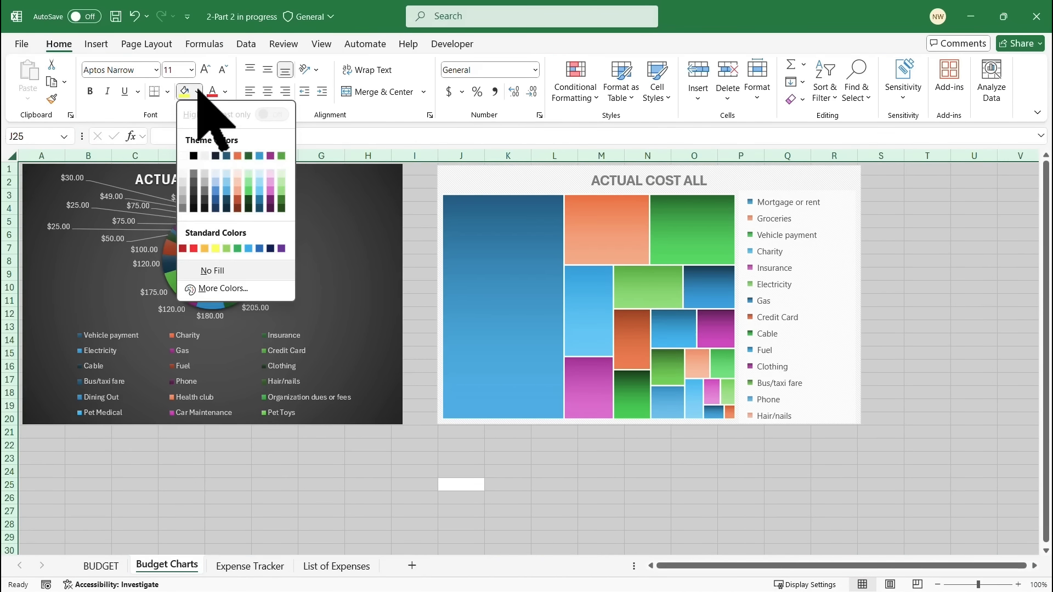
pyautogui.click(204, 156)
pyautogui.click(583, 470)
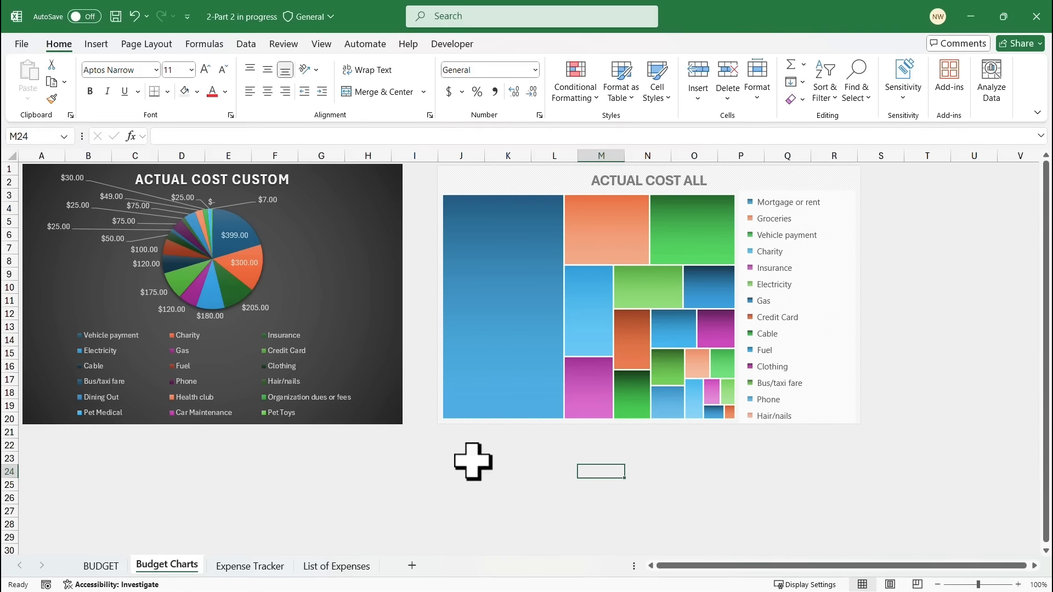
# Review the BUDGET sheet and the Expense Tracker table's first row, including its date formula and the available expense and category choices.
pyautogui.click(104, 567)
pyautogui.scroll(6, 564, 439)
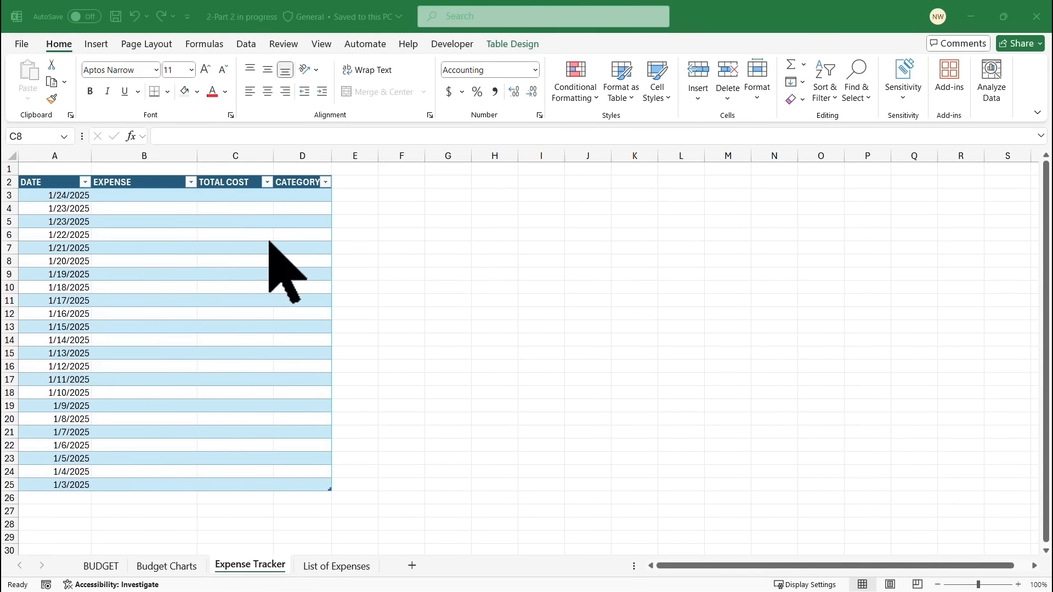
pyautogui.click(71, 200)
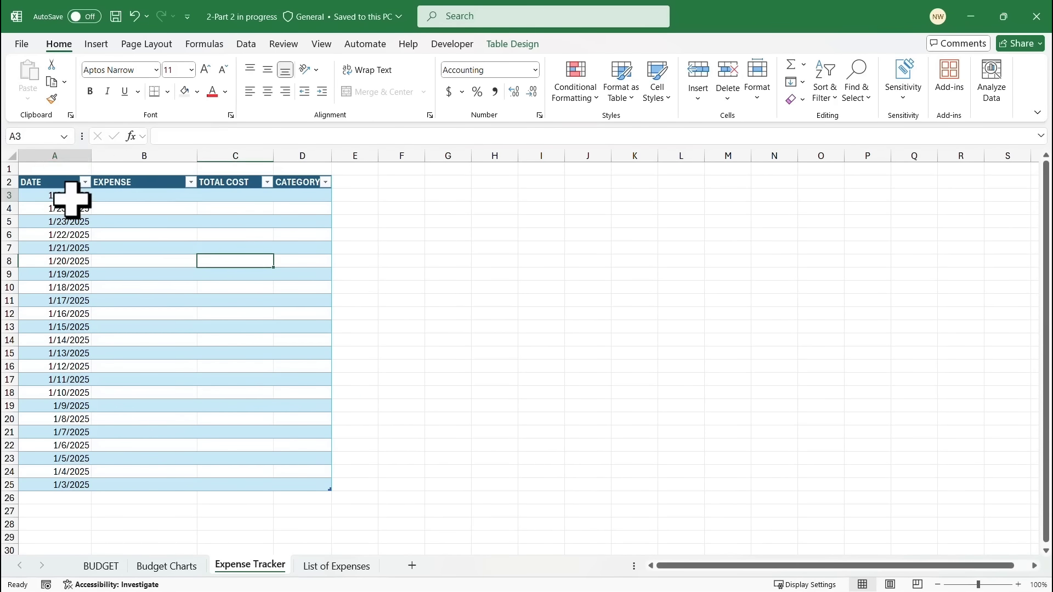
pyautogui.click(163, 199)
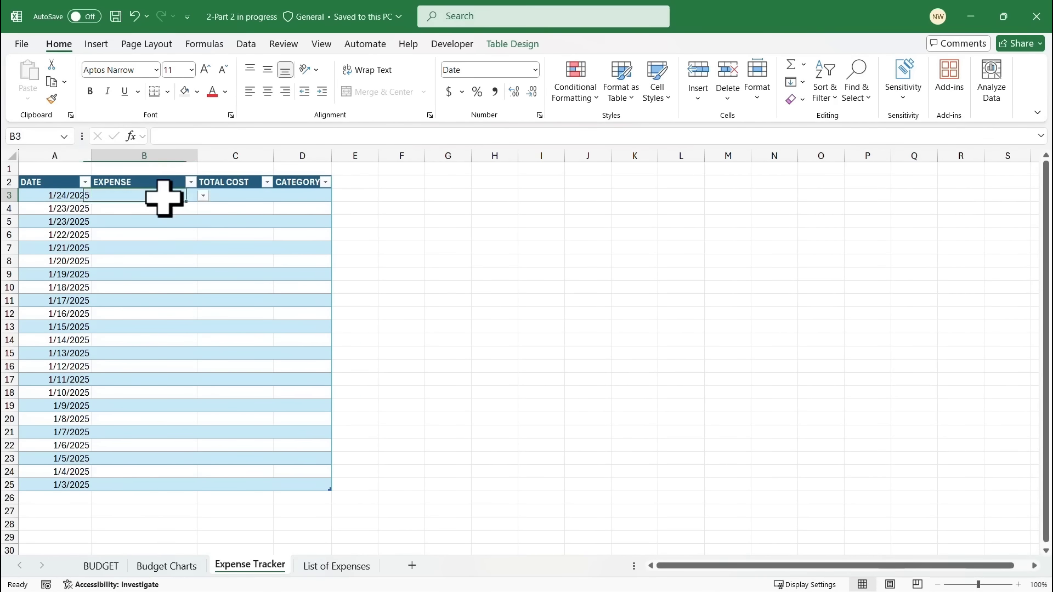
pyautogui.click(204, 197)
pyautogui.moveTo(203, 220)
pyautogui.mouseDown()
pyautogui.moveTo(205, 299)
pyautogui.moveTo(216, 223)
pyautogui.mouseUp()
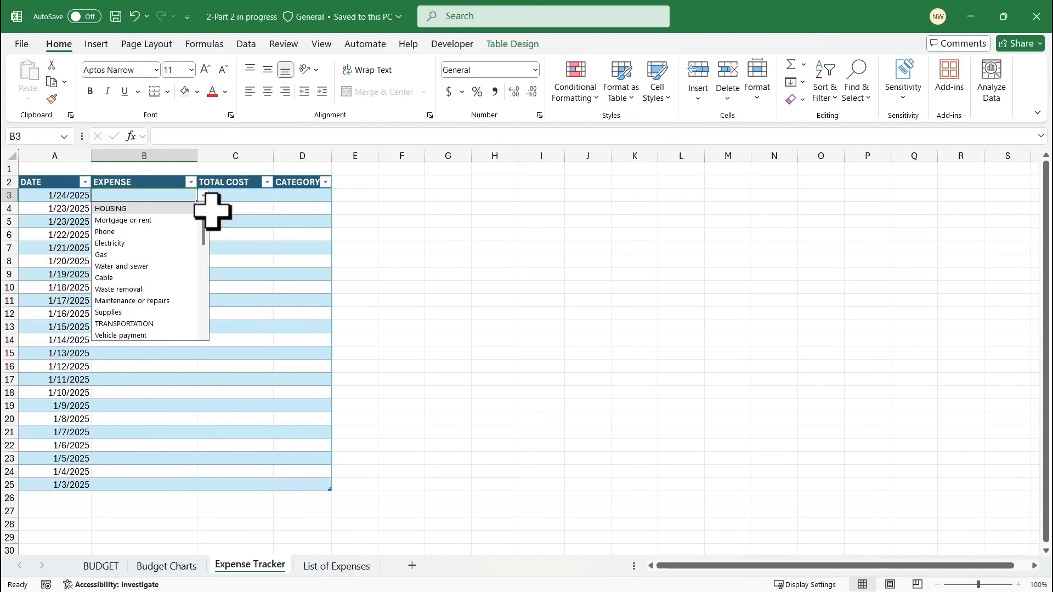
pyautogui.click(66, 197)
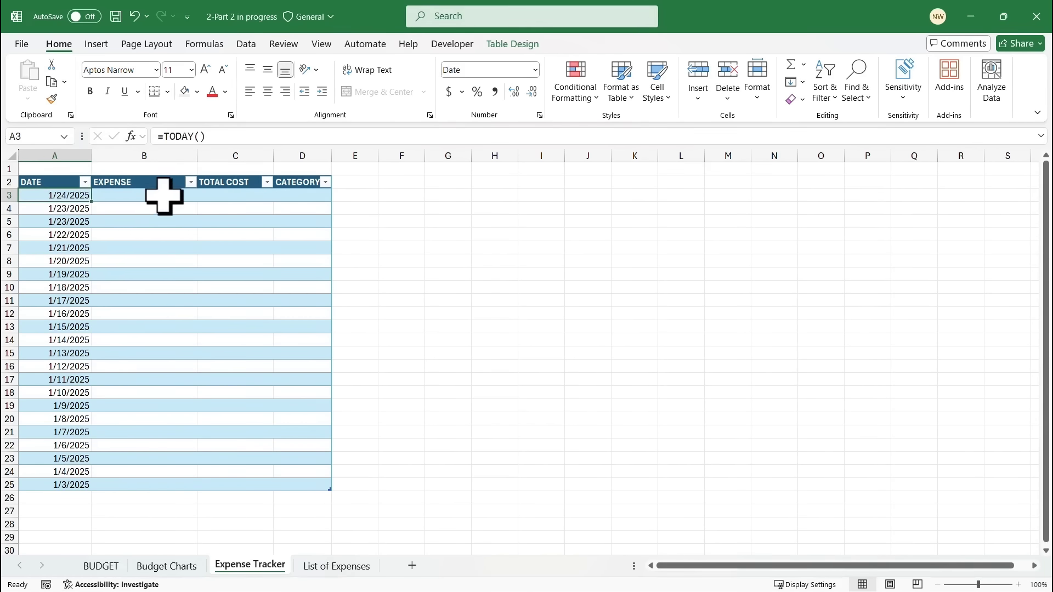
pyautogui.click(249, 198)
pyautogui.click(306, 196)
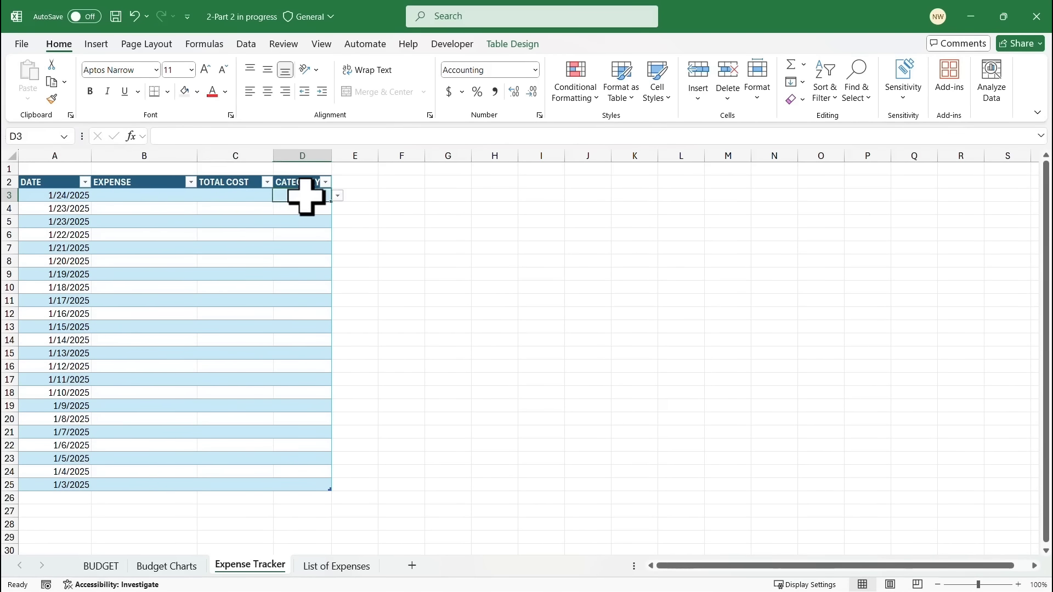
pyautogui.click(338, 196)
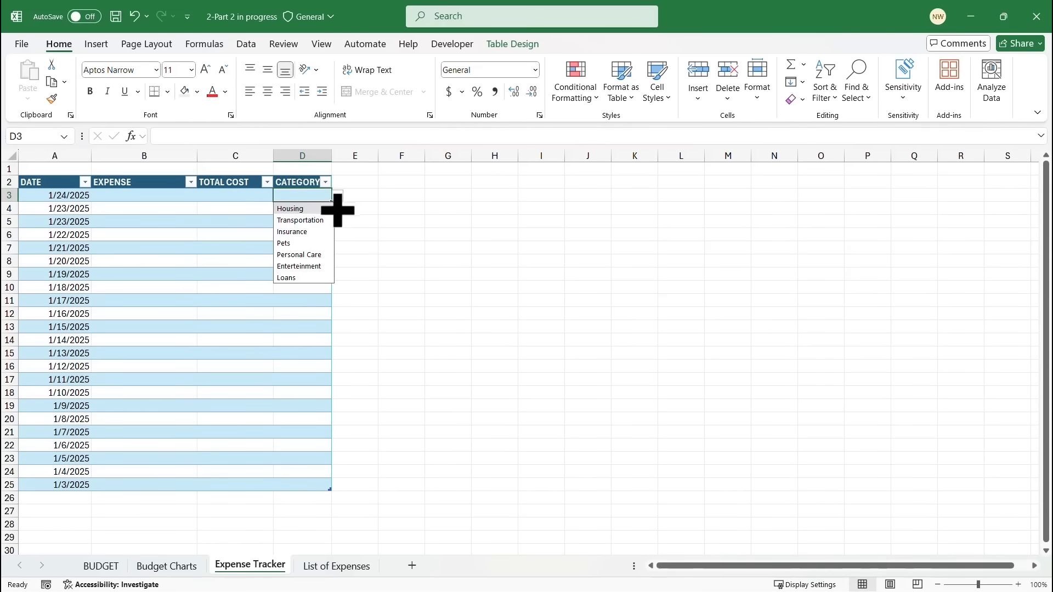
pyautogui.click(412, 352)
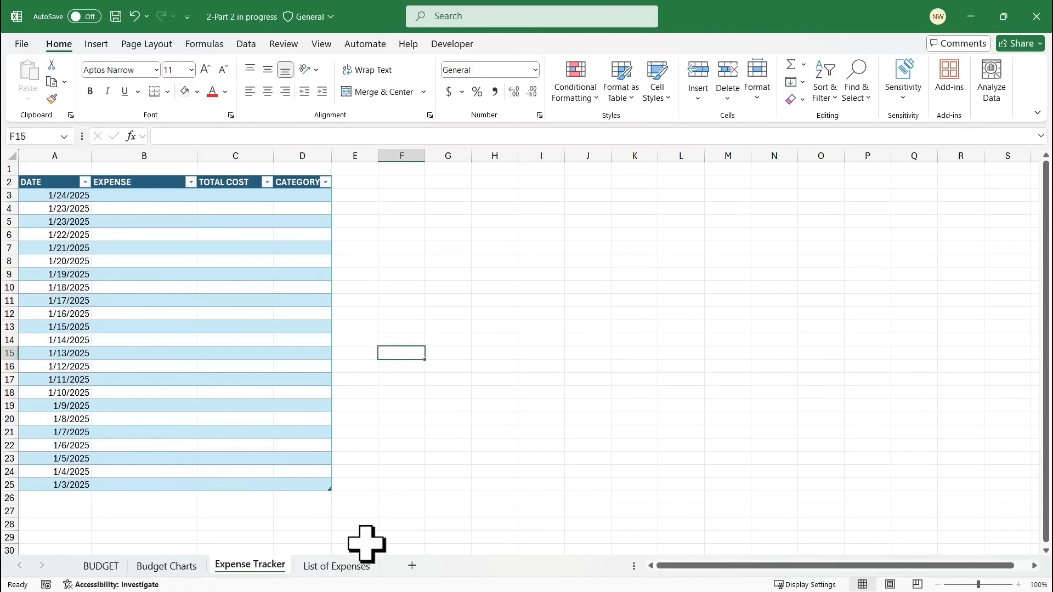
# Look over the expense names on the List of Expenses sheet and the charts on Budget Charts.
pyautogui.click(336, 567)
pyautogui.scroll(7, 74, 241)
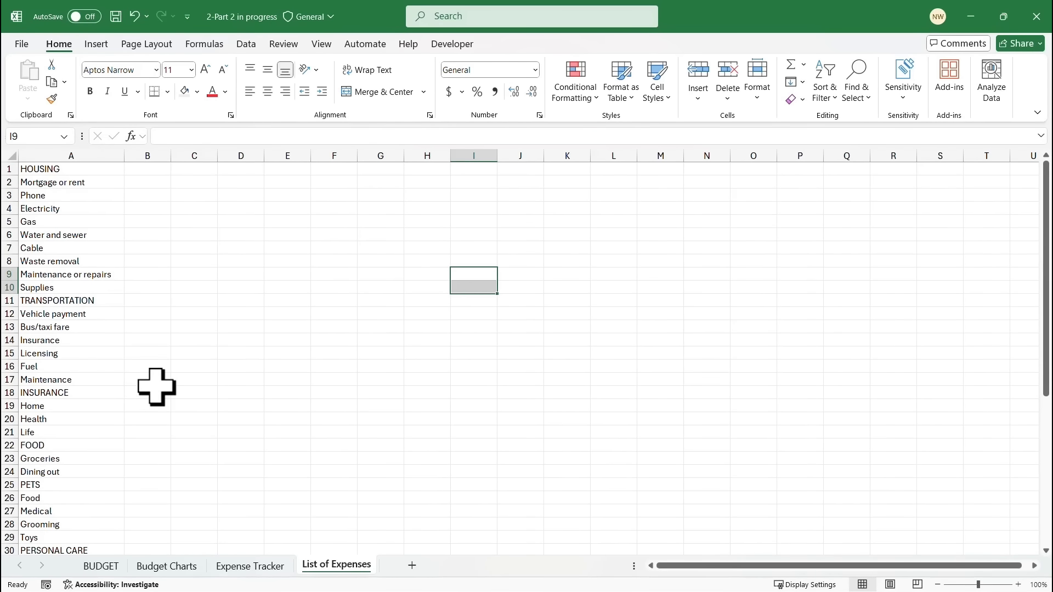
pyautogui.click(258, 566)
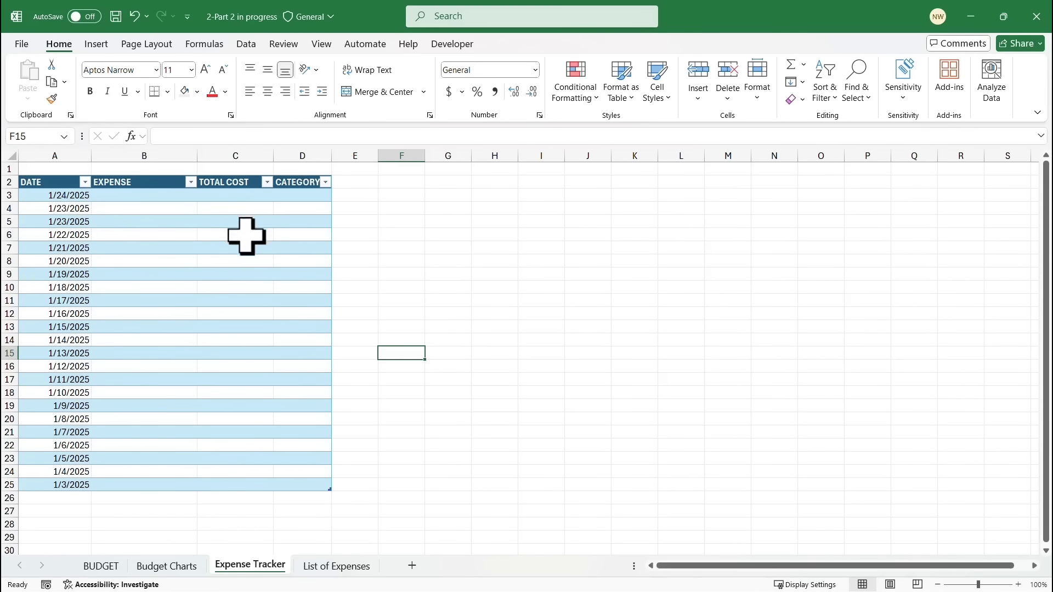
pyautogui.click(173, 567)
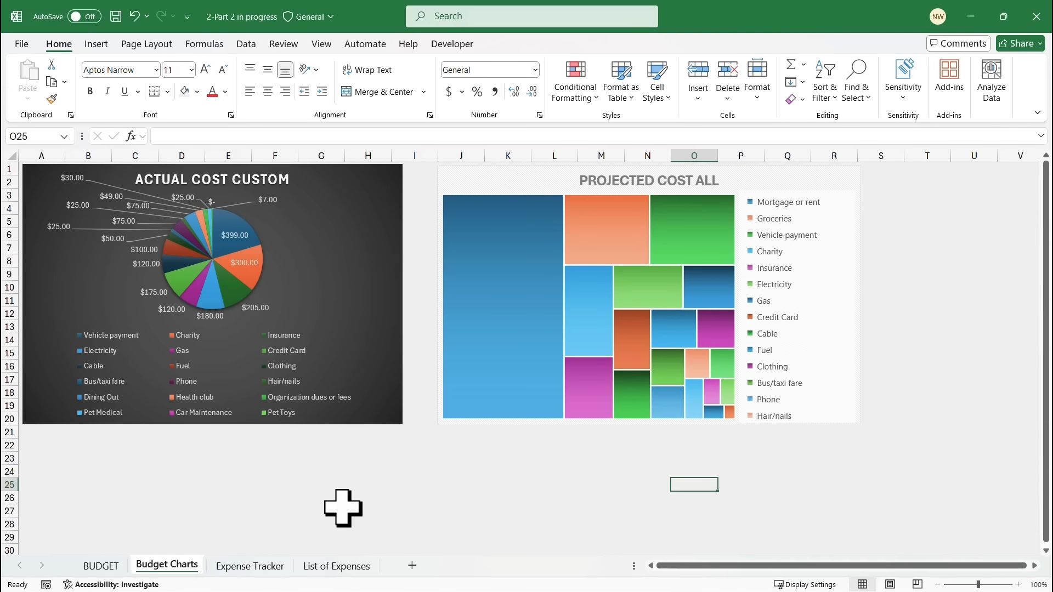
# On the Expense Tracker sheet, set the EXPENSE entry of the table's first row to Bus/taxi fare.
pyautogui.click(269, 568)
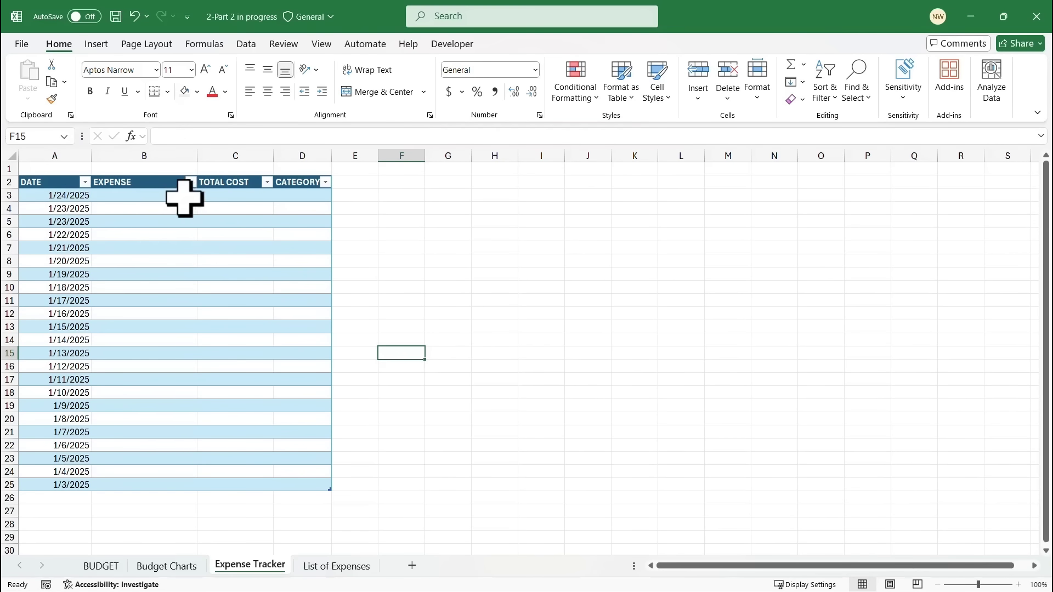
pyautogui.click(159, 194)
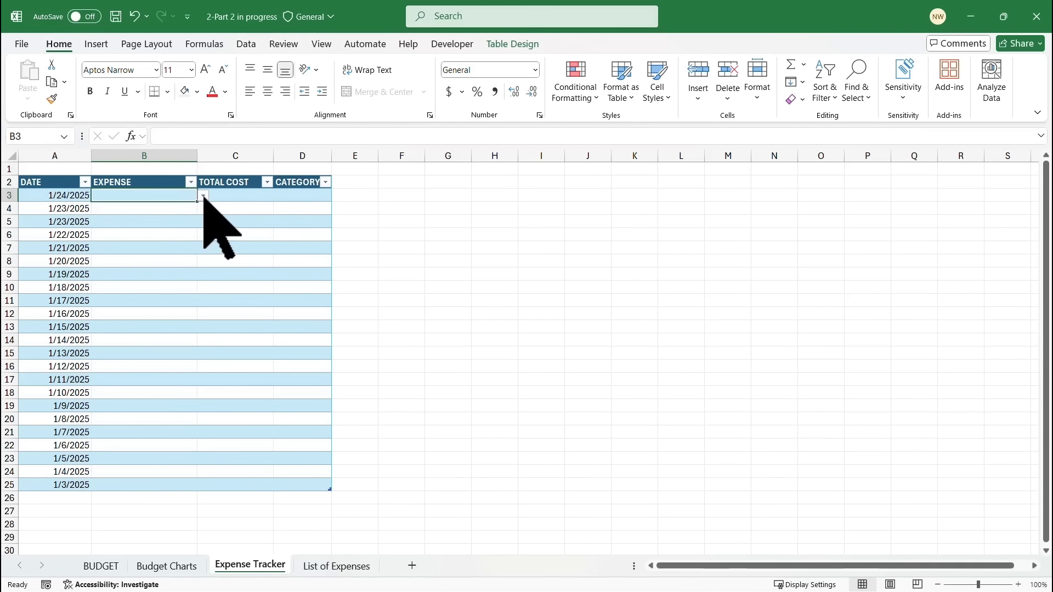
pyautogui.click(203, 196)
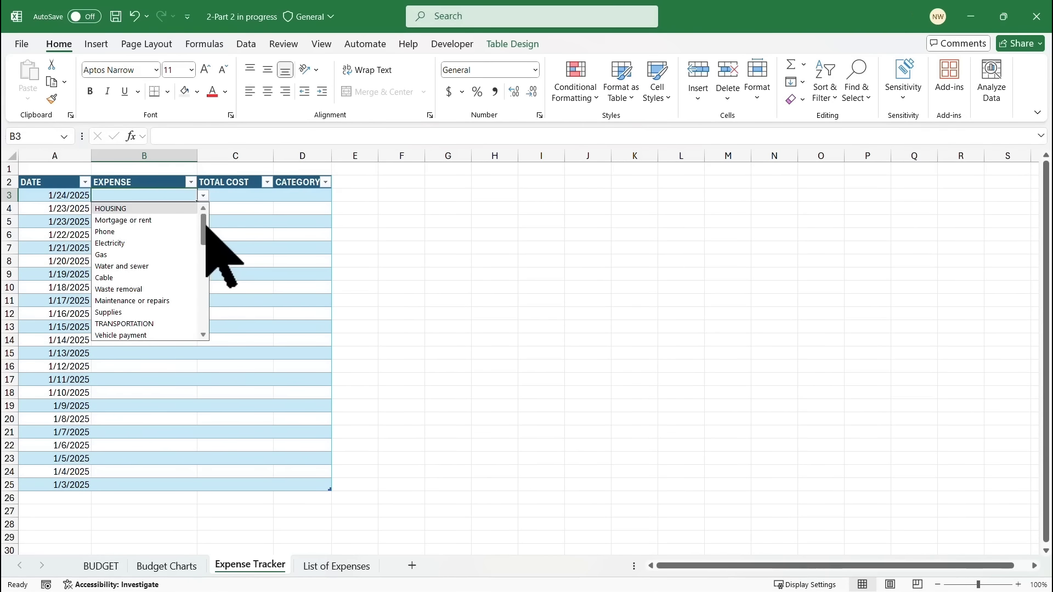
pyautogui.moveTo(206, 222); pyautogui.dragTo(206, 229)
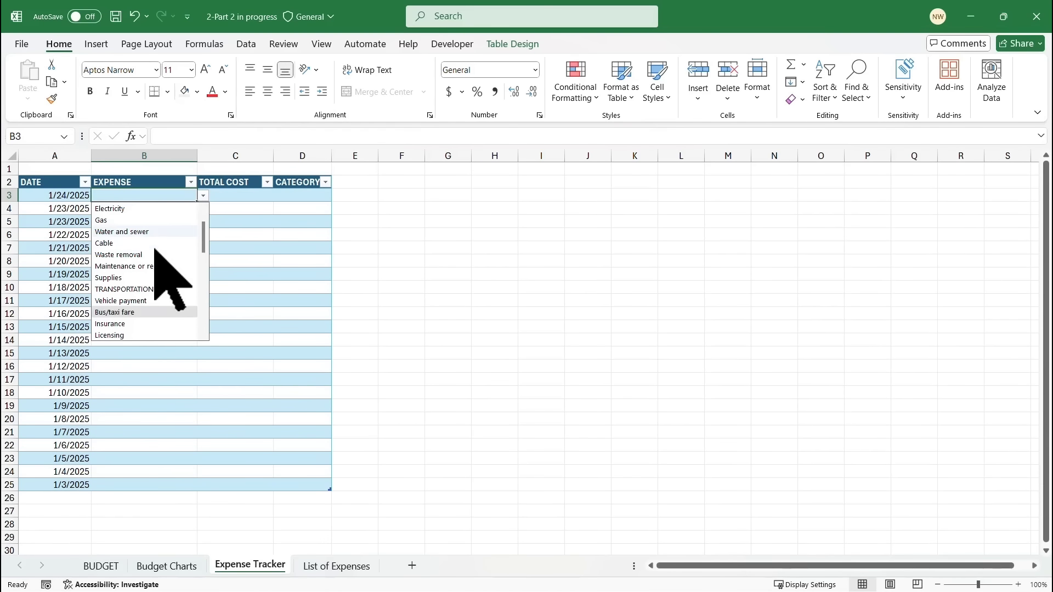
pyautogui.click(135, 312)
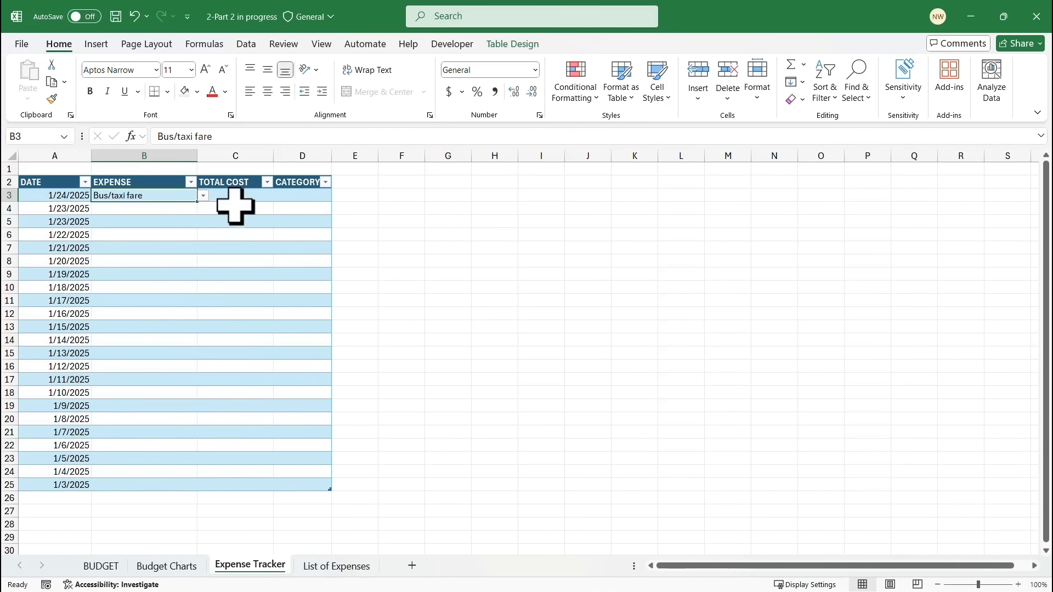
# Complete the Bus/taxi fare row with the category Transportation and a total cost of 12, auto-fitting the CATEGORY column.
pyautogui.click(313, 196)
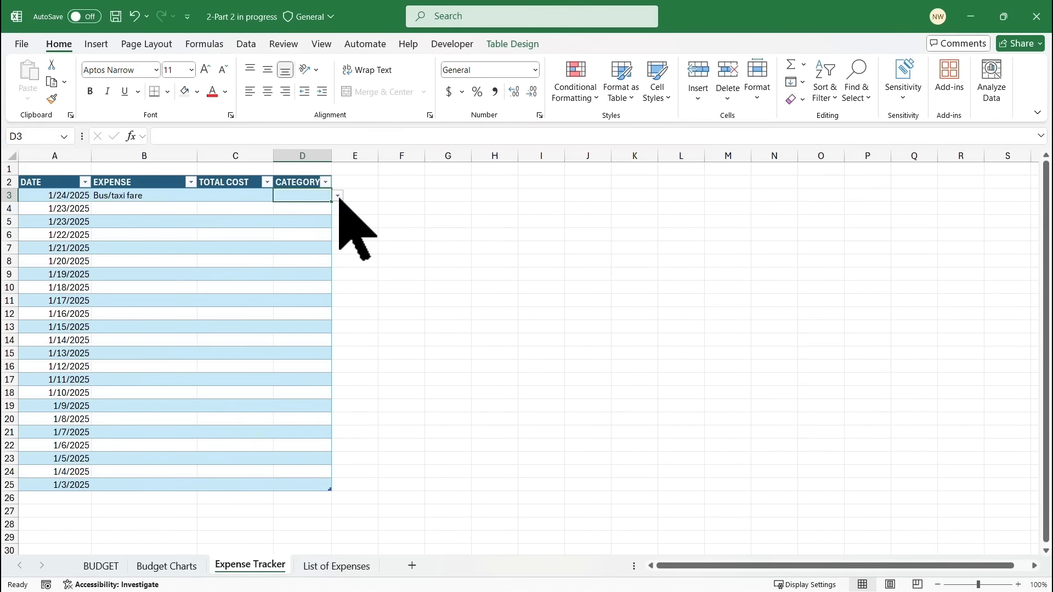
pyautogui.click(337, 196)
pyautogui.click(301, 219)
pyautogui.click(232, 199)
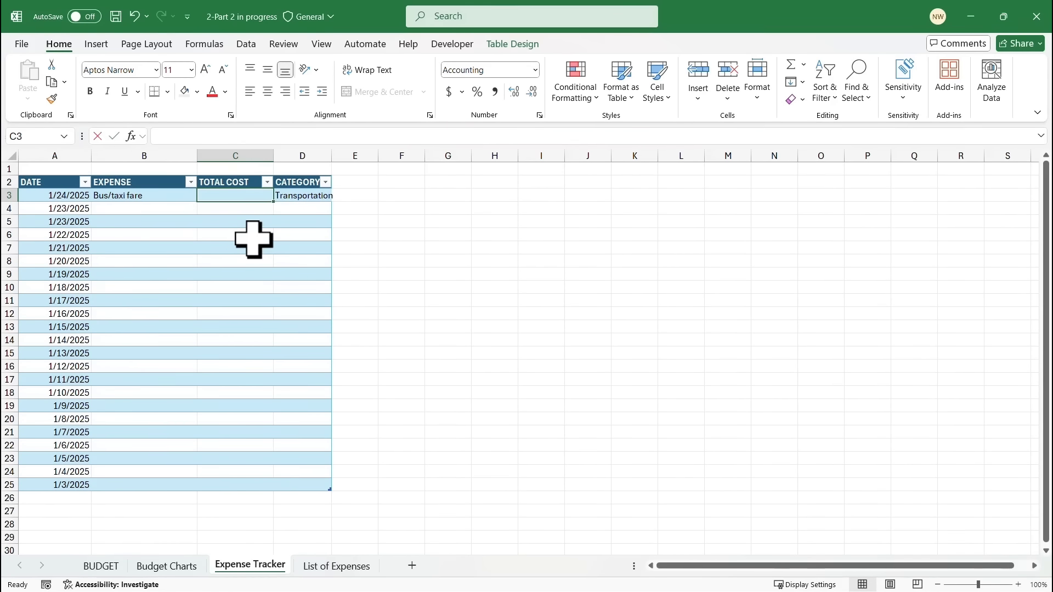
pyautogui.write('12')
pyautogui.press('Return')
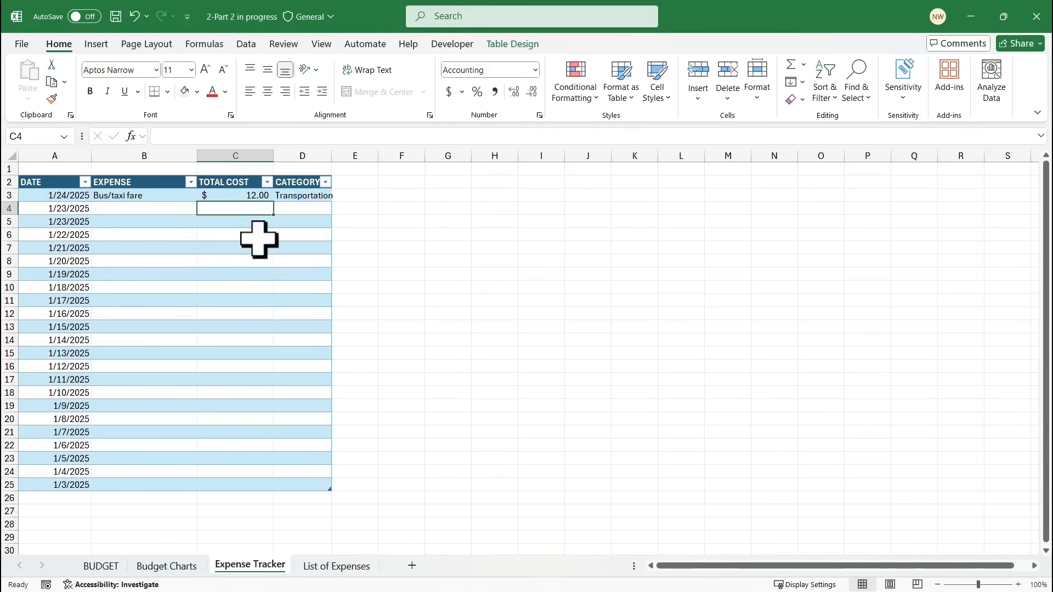
pyautogui.doubleClick(333, 156)
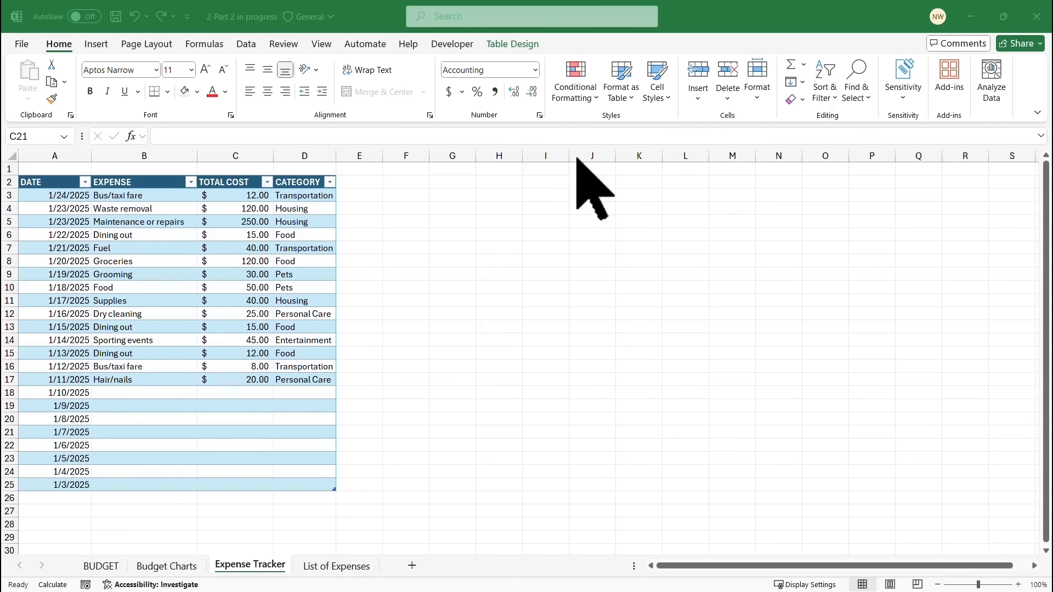
# Insert the recommended Scatter chart based on the Expense Tracker table.
pyautogui.click(242, 248)
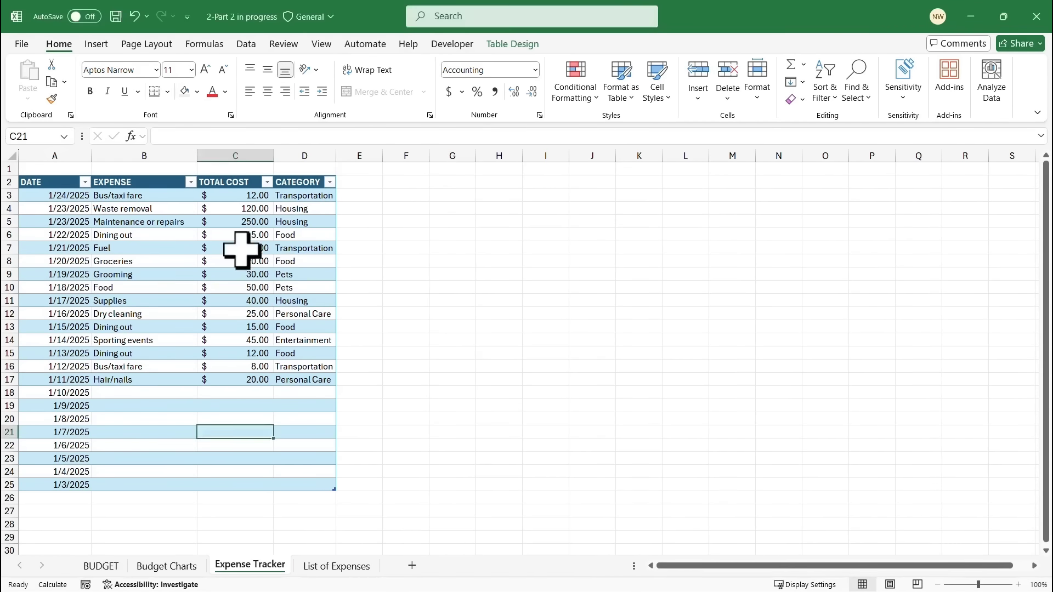
pyautogui.click(97, 44)
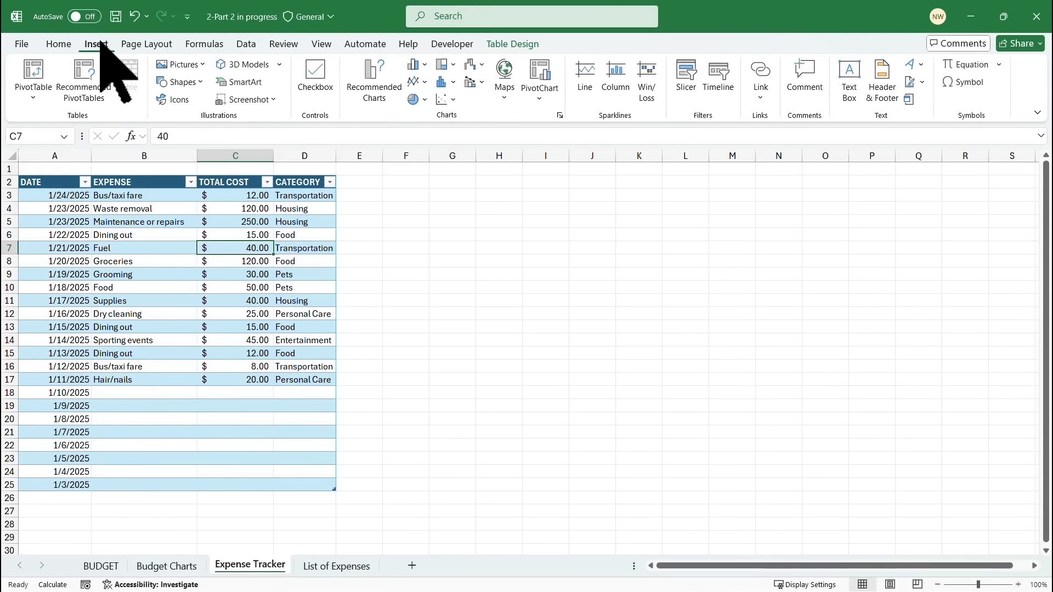
pyautogui.click(377, 88)
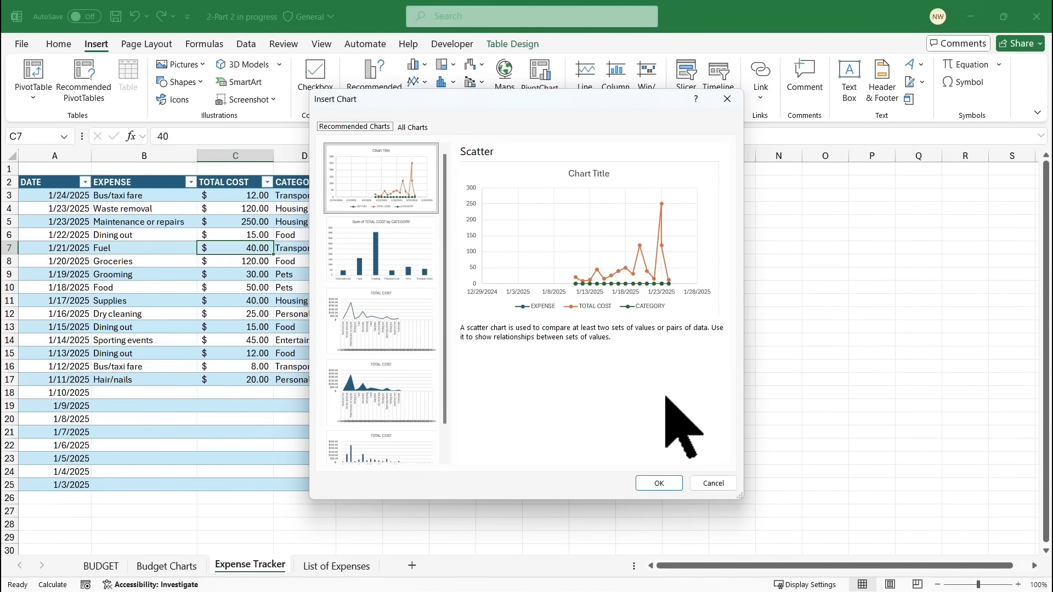
pyautogui.click(659, 484)
# Place the scatter chart beside the table, enlarged to span about F2 to P20, and apply the dark Style 8.
pyautogui.moveTo(618, 278); pyautogui.dragTo(635, 178)
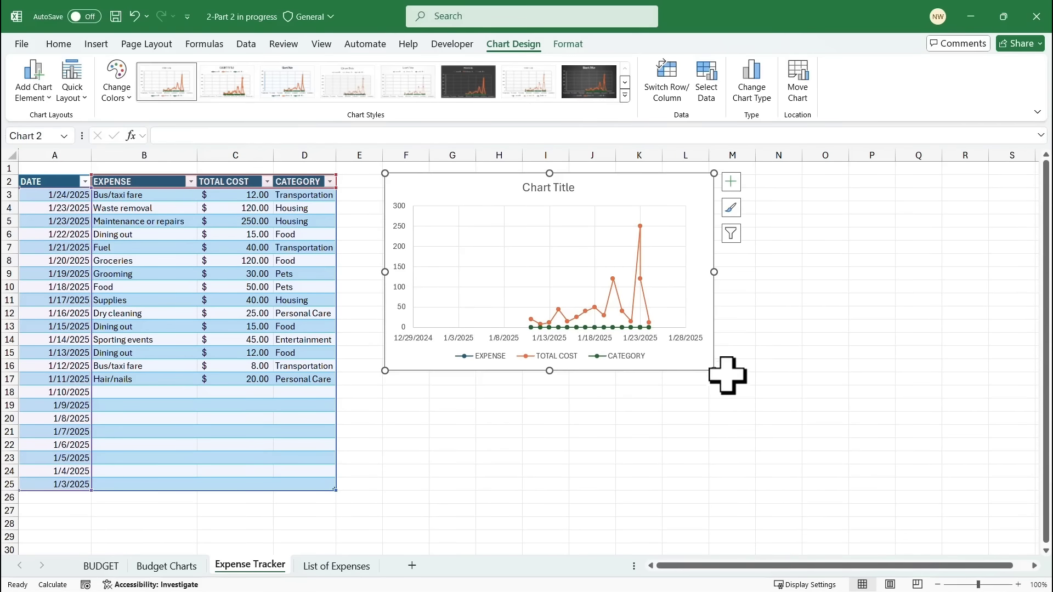
pyautogui.moveTo(716, 371); pyautogui.dragTo(888, 427)
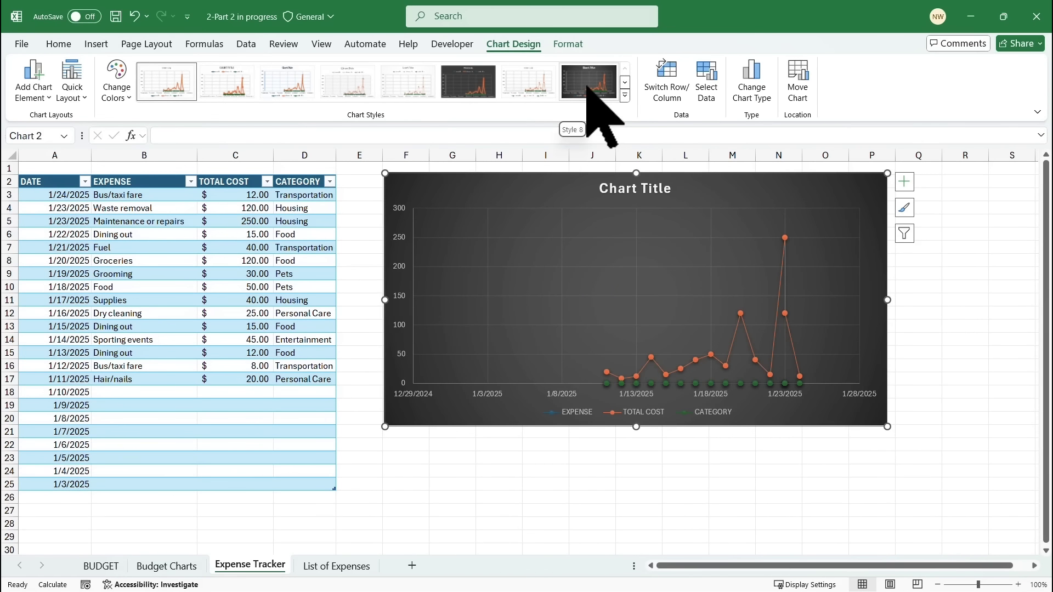
pyautogui.click(588, 86)
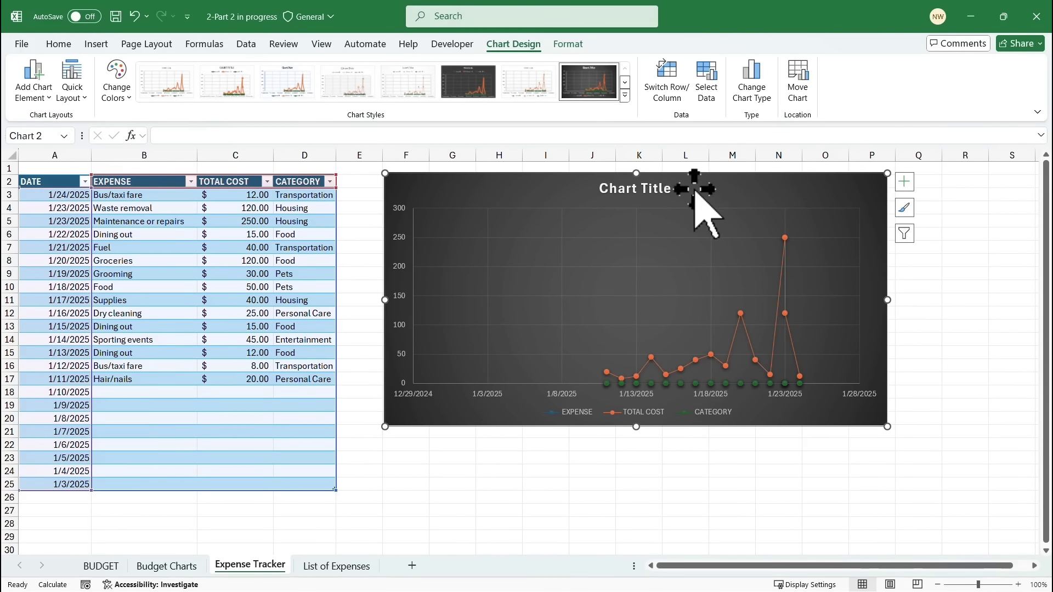
# Exclude the CATEGORY and EXPENSE series from the scatter chart's data source, keeping only TOTAL COST.
pyautogui.click(707, 84)
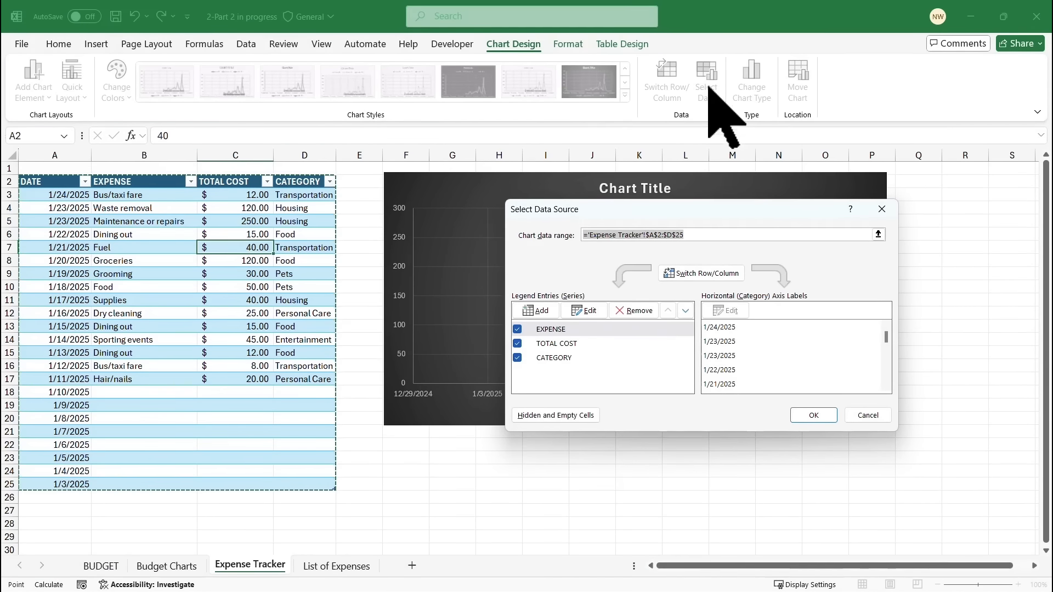
pyautogui.click(518, 358)
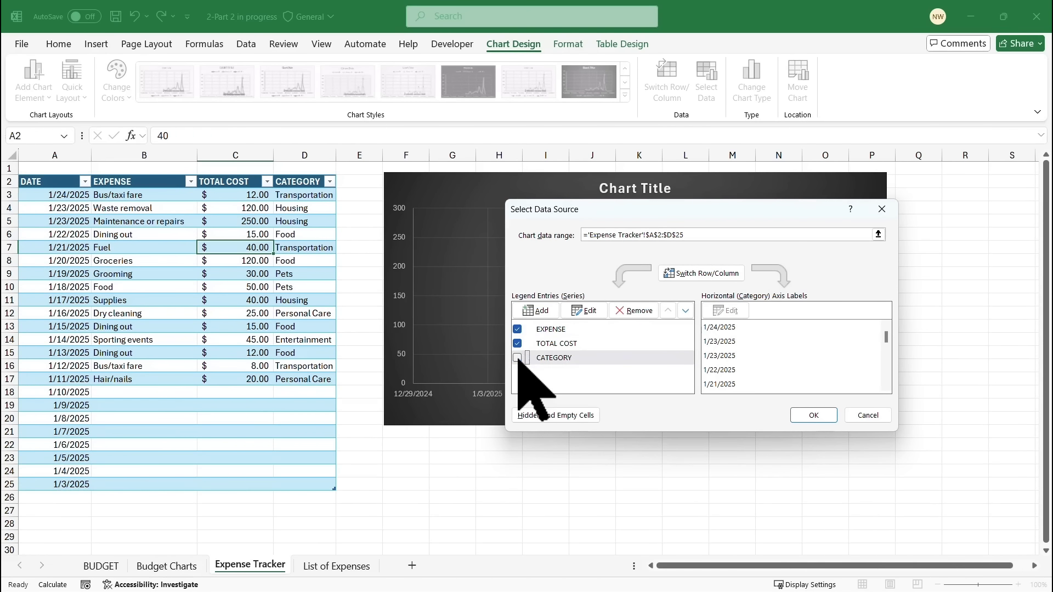
pyautogui.click(517, 329)
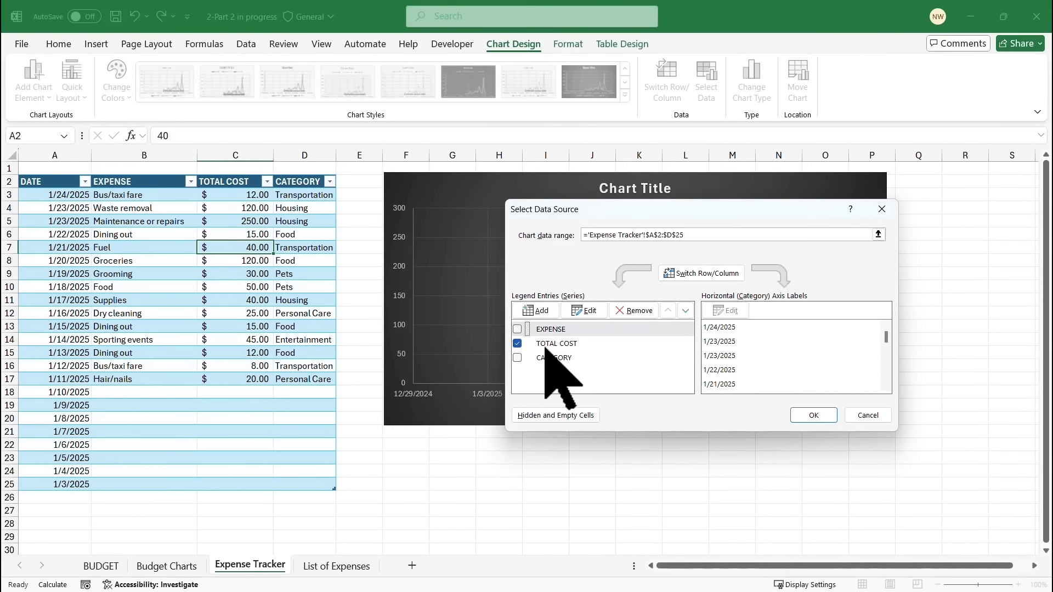
pyautogui.click(814, 417)
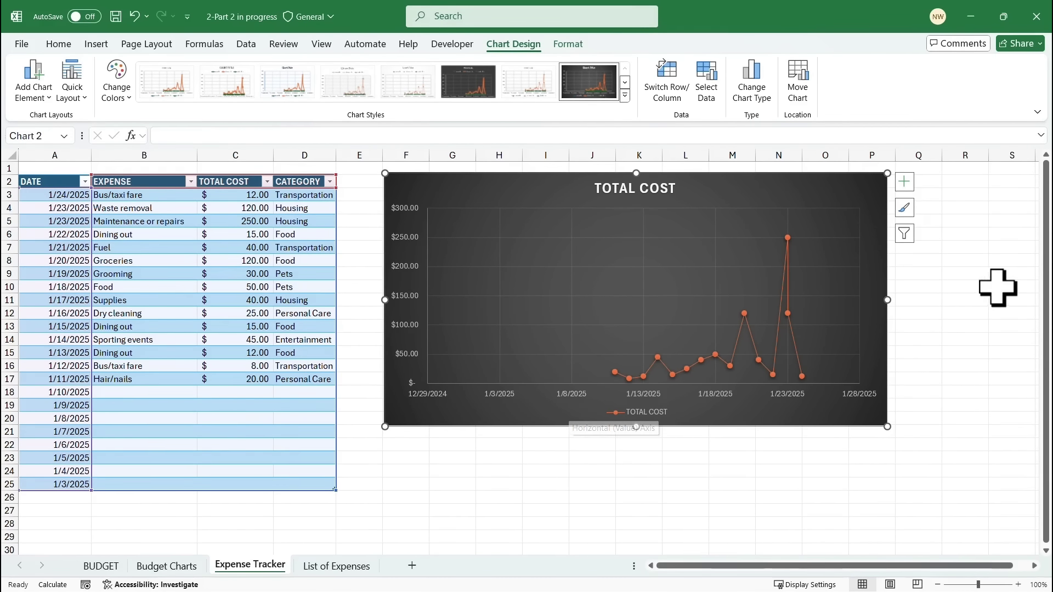
pyautogui.doubleClick(499, 396)
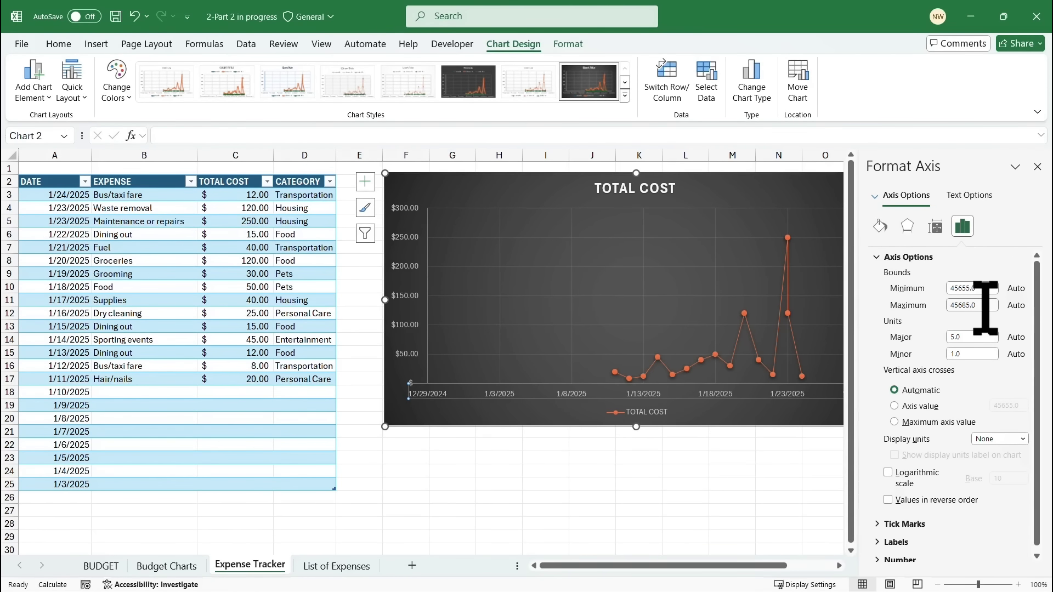
pyautogui.scroll(-1, 985, 308)
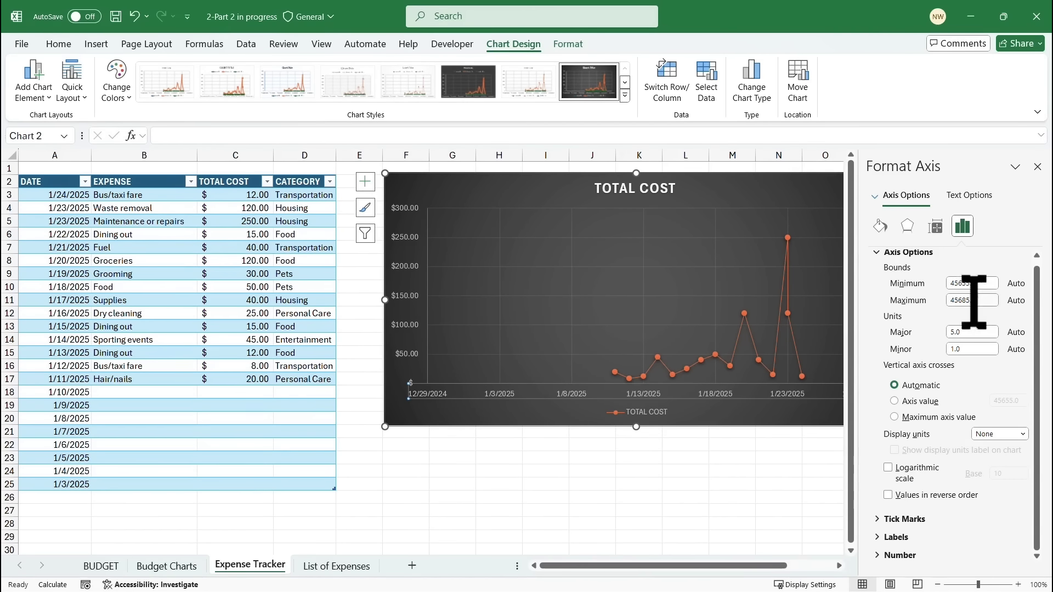
pyautogui.click(1037, 167)
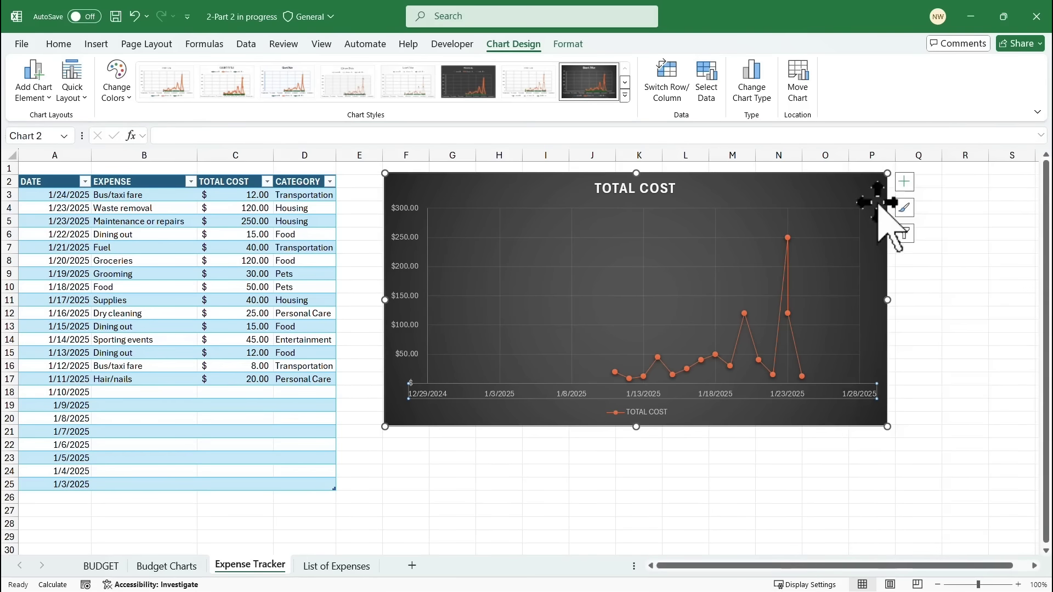
# Change the TOTAL COST scatter chart to a clustered column chart.
pyautogui.click(746, 83)
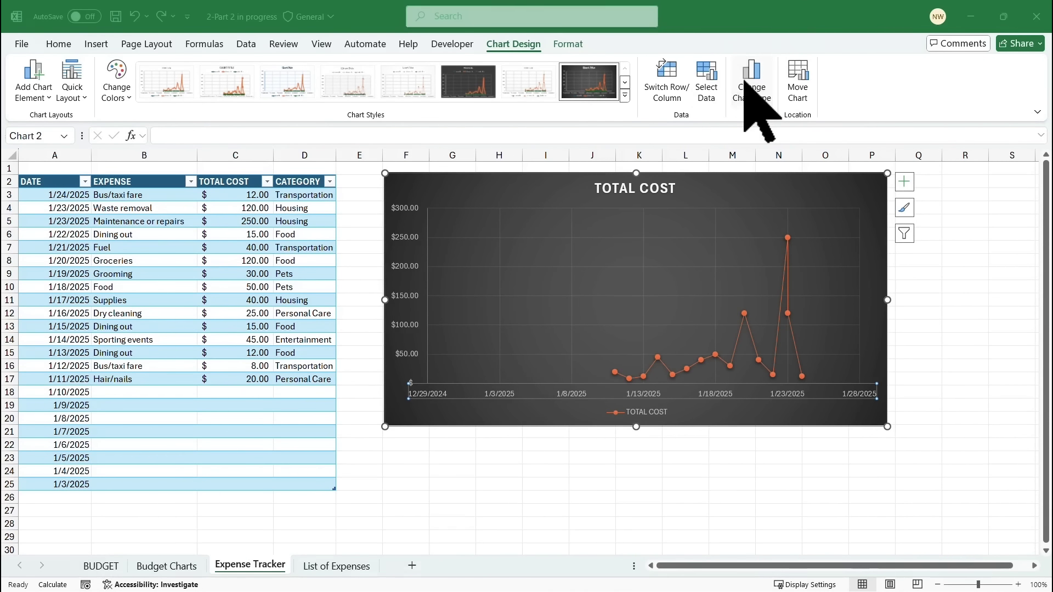
pyautogui.click(371, 181)
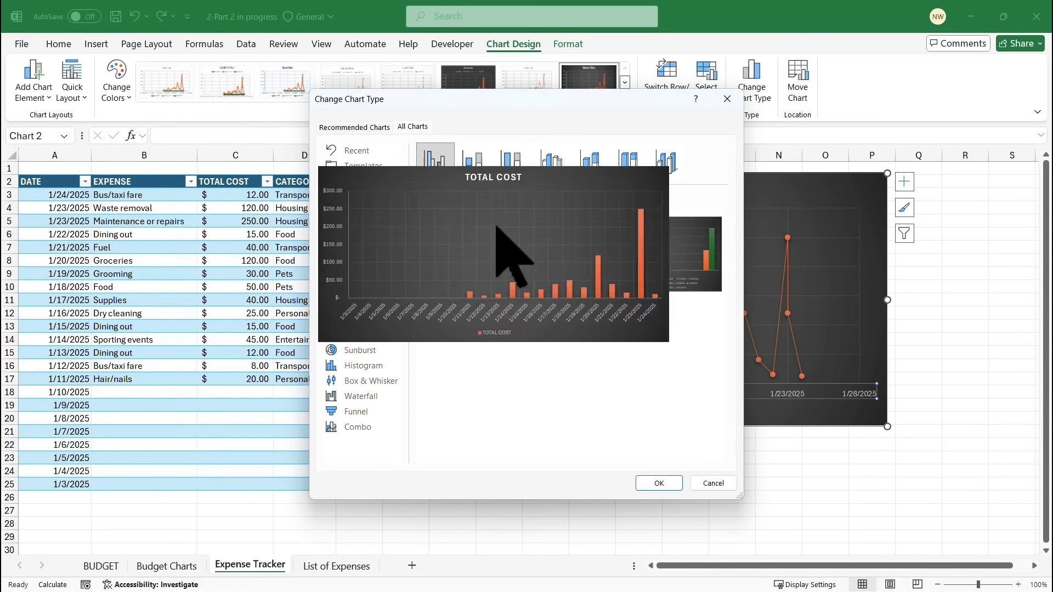
pyautogui.click(660, 483)
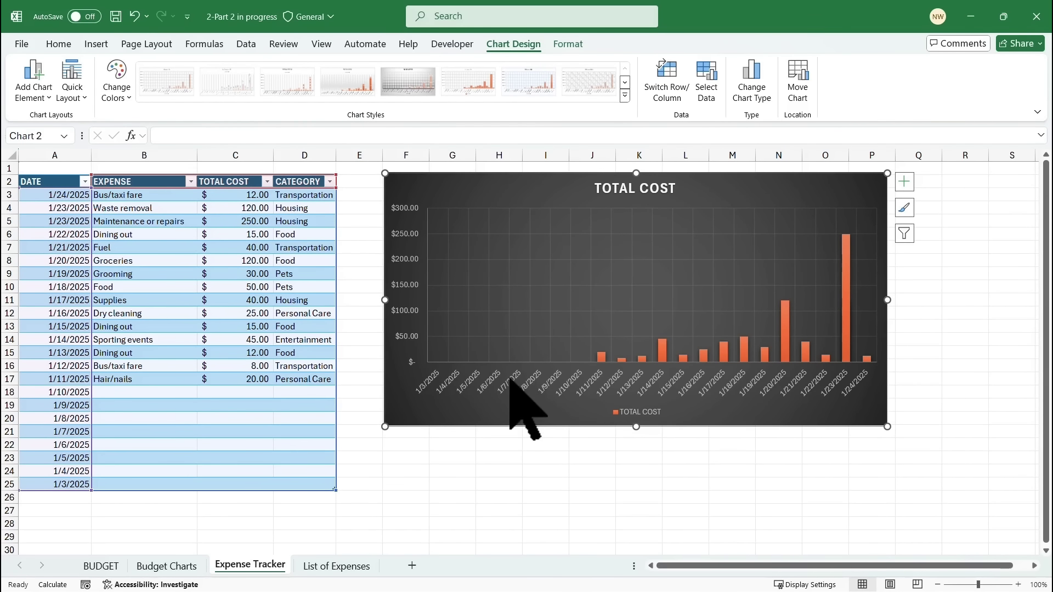
# Set the column chart's horizontal date axis to a minimum bound of 1/10/2025.
pyautogui.doubleClick(510, 380)
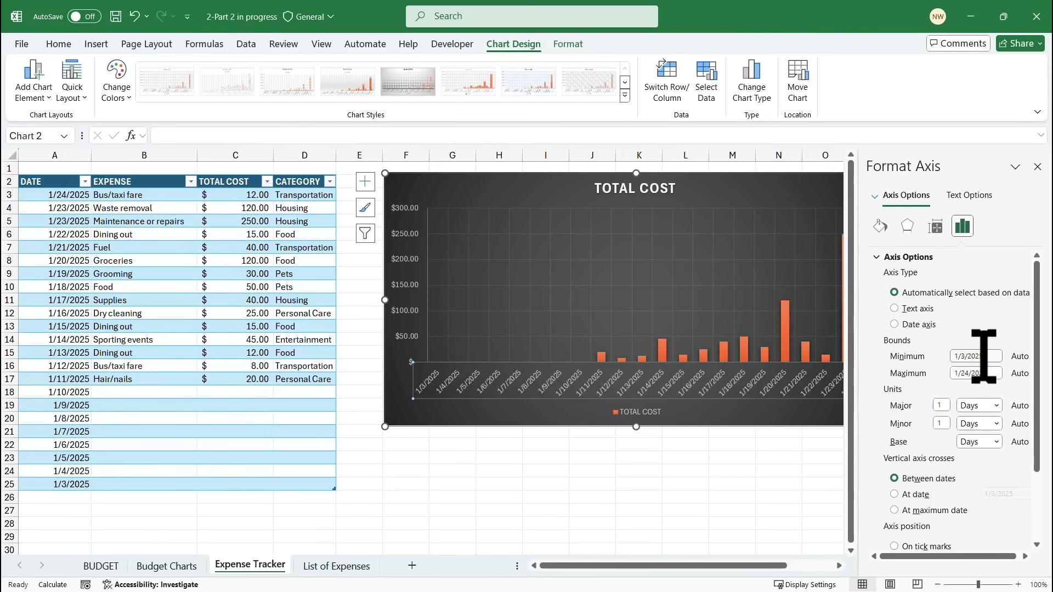
pyautogui.moveTo(994, 356); pyautogui.dragTo(946, 354)
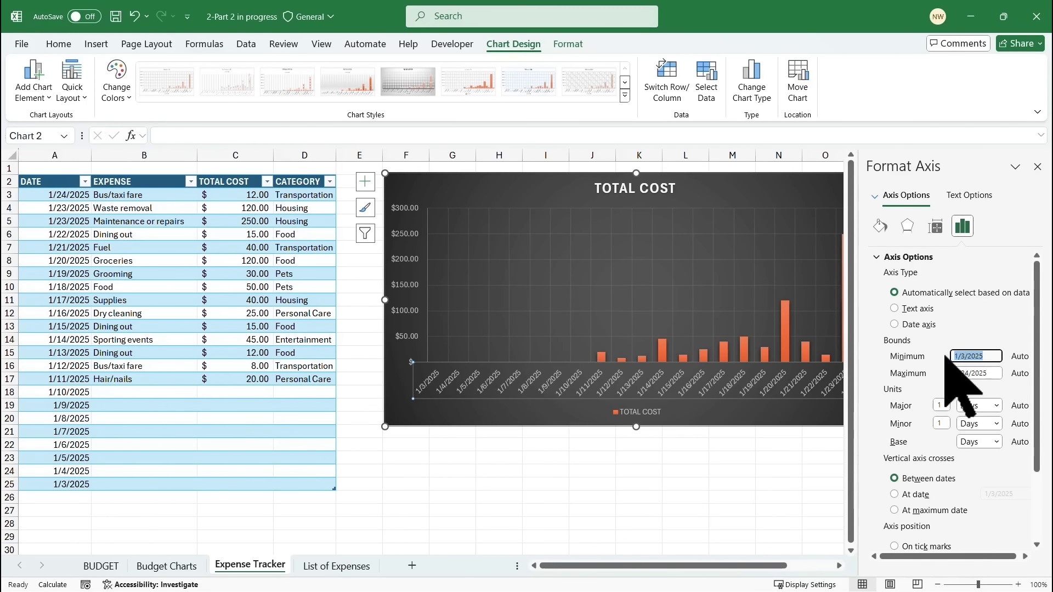
pyautogui.click(966, 356)
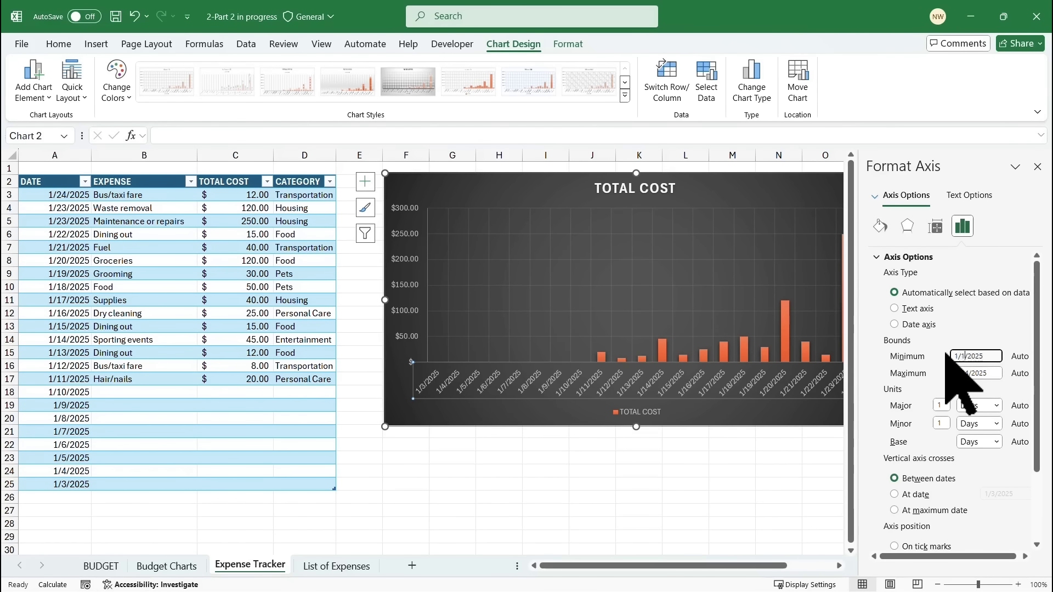
pyautogui.click(1038, 166)
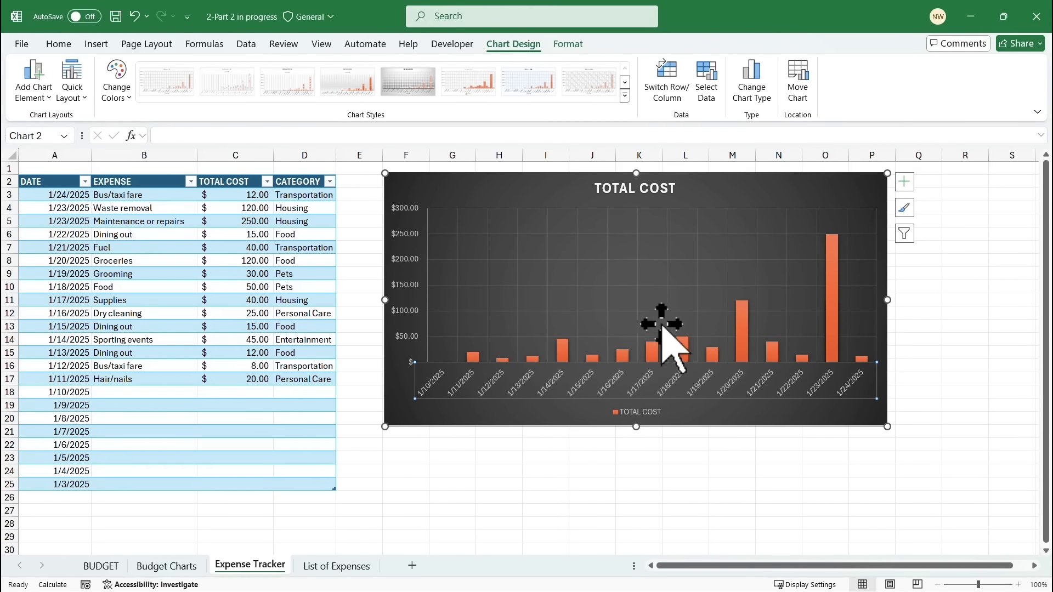
# Retitle the column chart "Daily Expense Tracking".
pyautogui.click(636, 188)
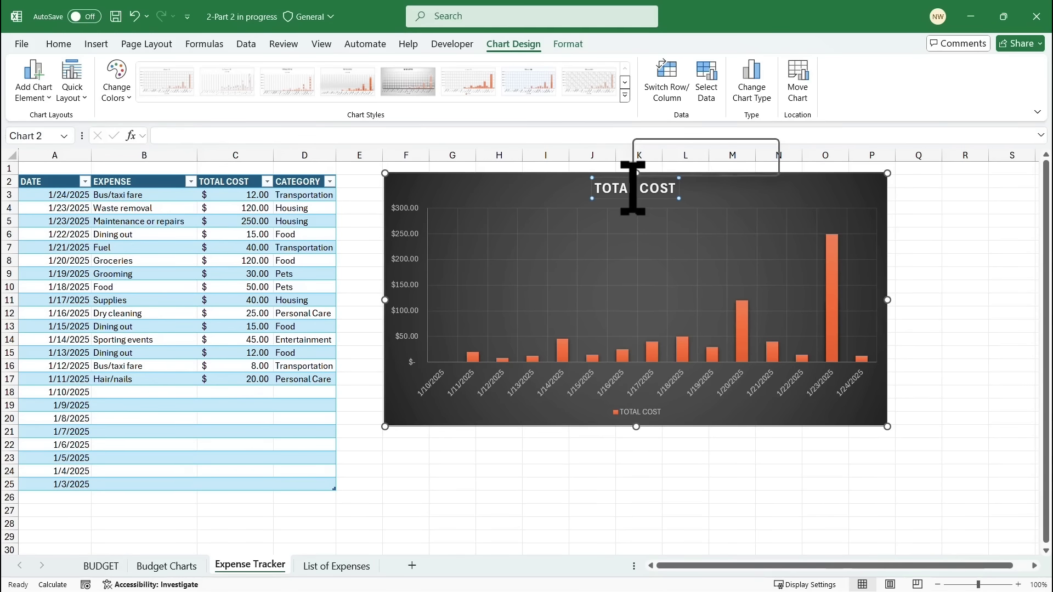
pyautogui.tripleClick(633, 188)
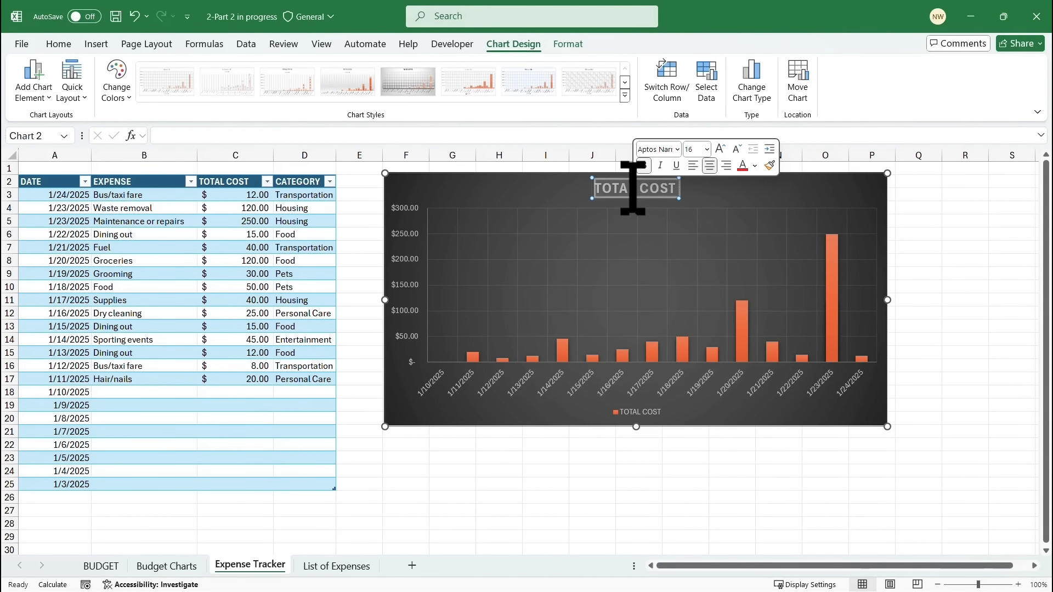
pyautogui.write('Daily Expe')
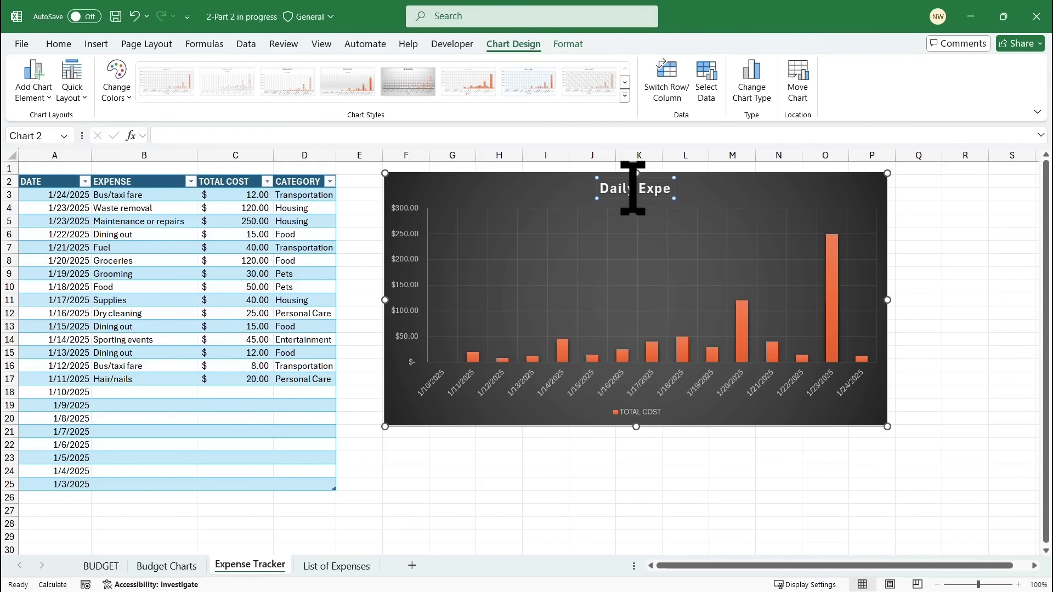
pyautogui.write('nse Trac')
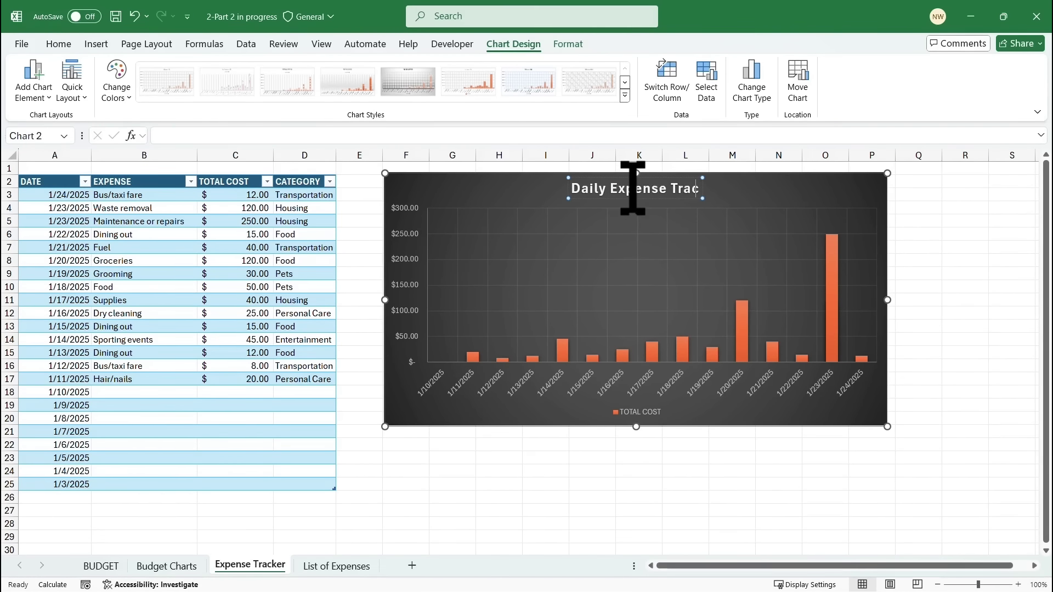
pyautogui.write('king')
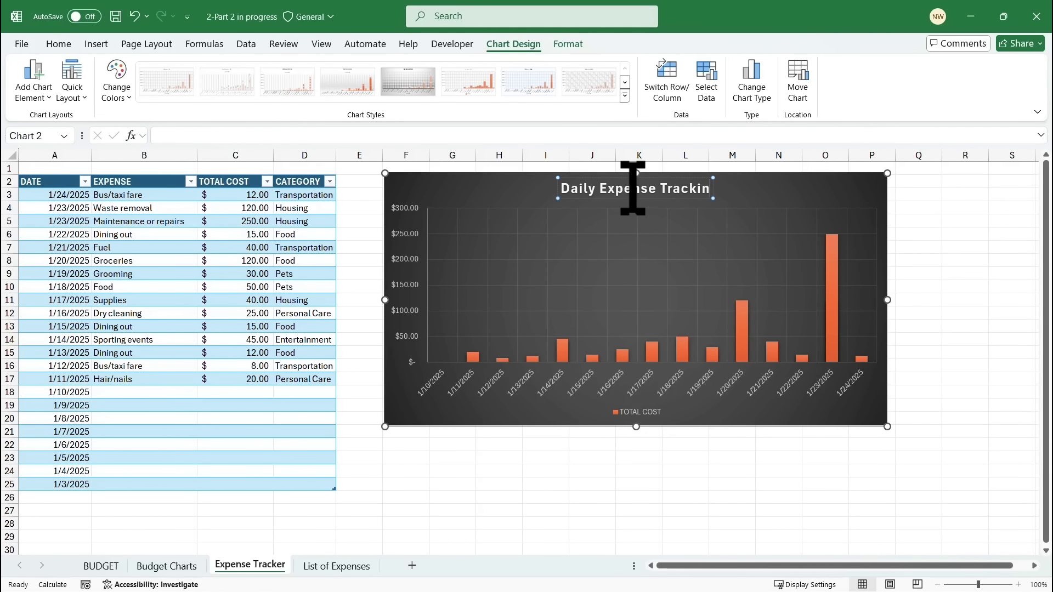
pyautogui.click(613, 474)
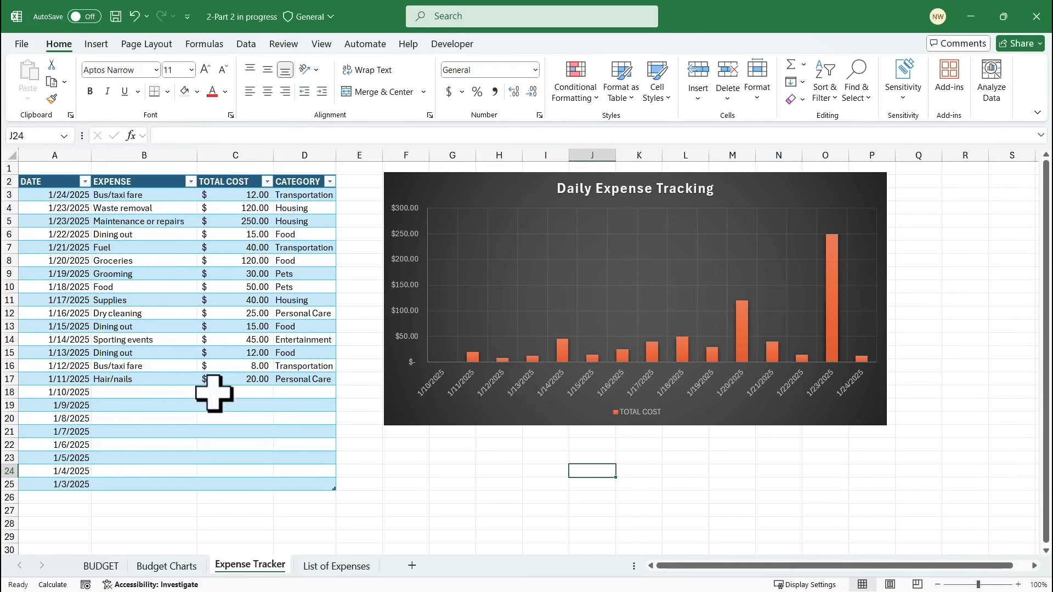
# Complete the 1/10/2025 row with the expense Supplies, the category Housing and a total cost of 150.
pyautogui.click(161, 393)
pyautogui.click(203, 392)
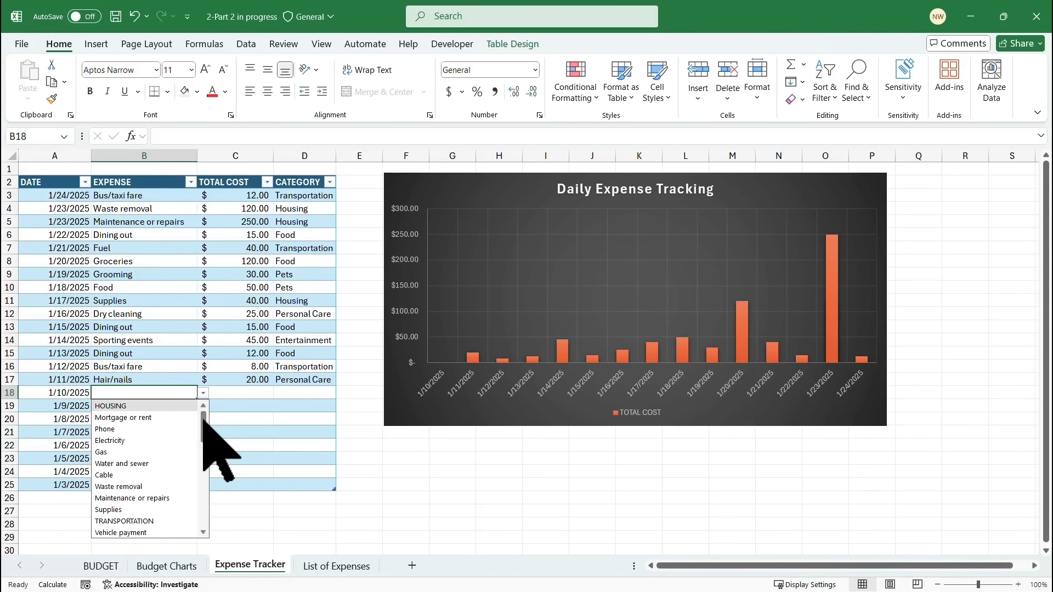
pyautogui.scroll(-1, 204, 433)
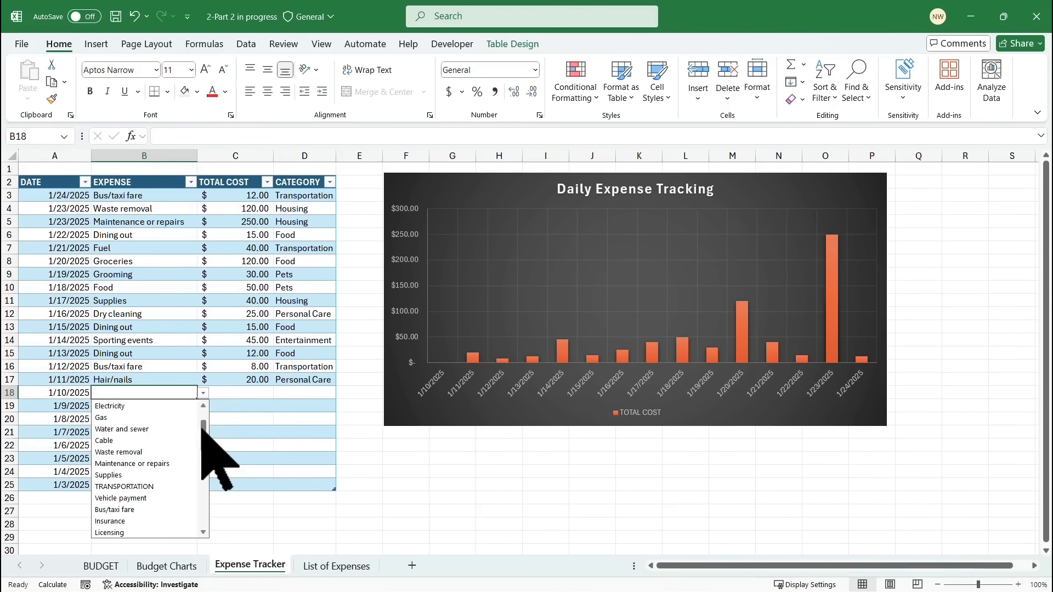
pyautogui.click(124, 475)
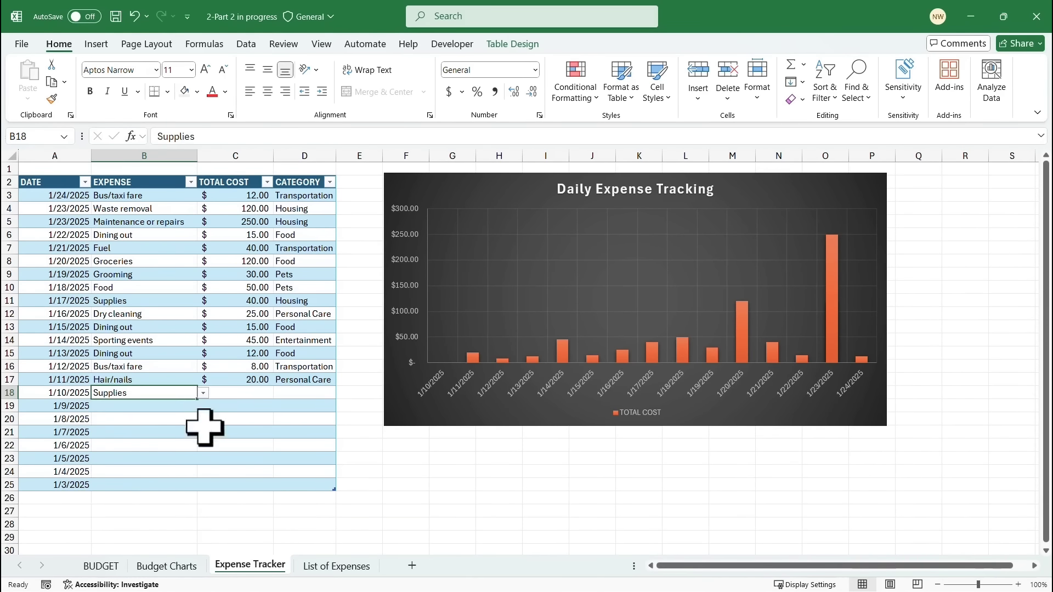
pyautogui.click(326, 393)
pyautogui.click(342, 393)
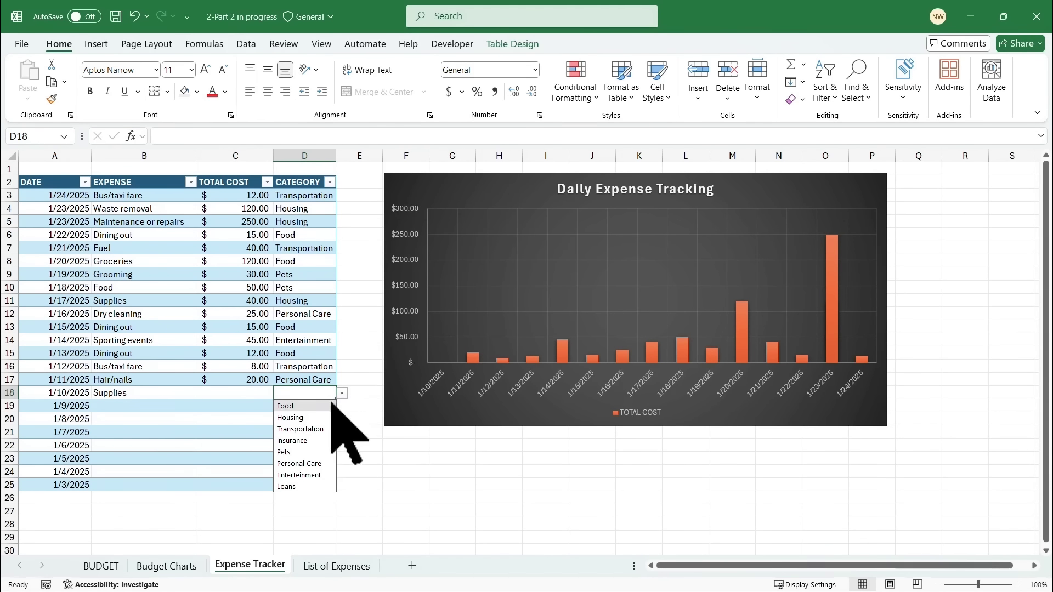
pyautogui.click(294, 414)
pyautogui.click(234, 392)
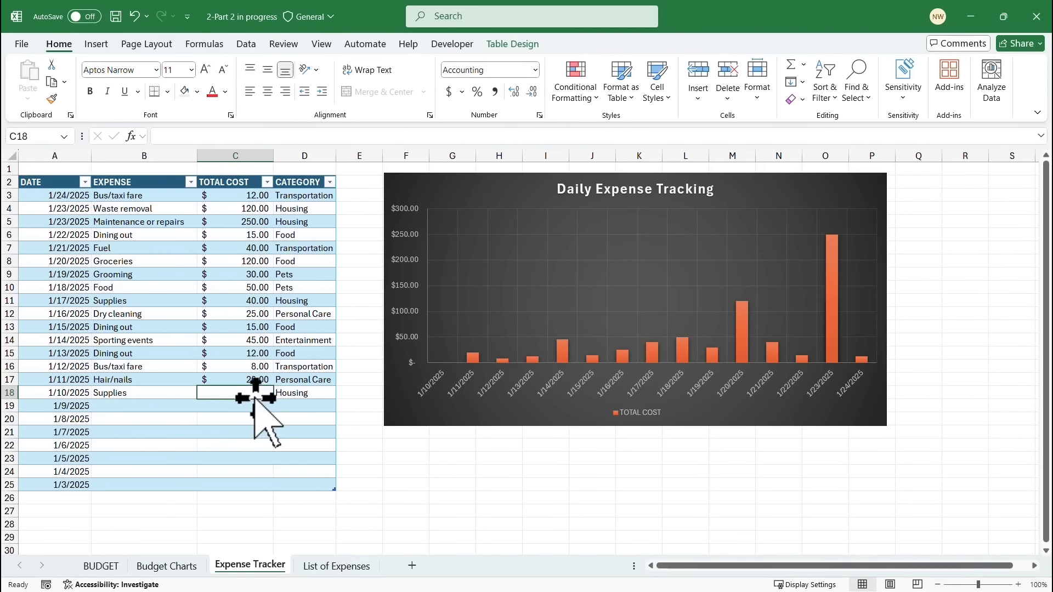
pyautogui.write('1')
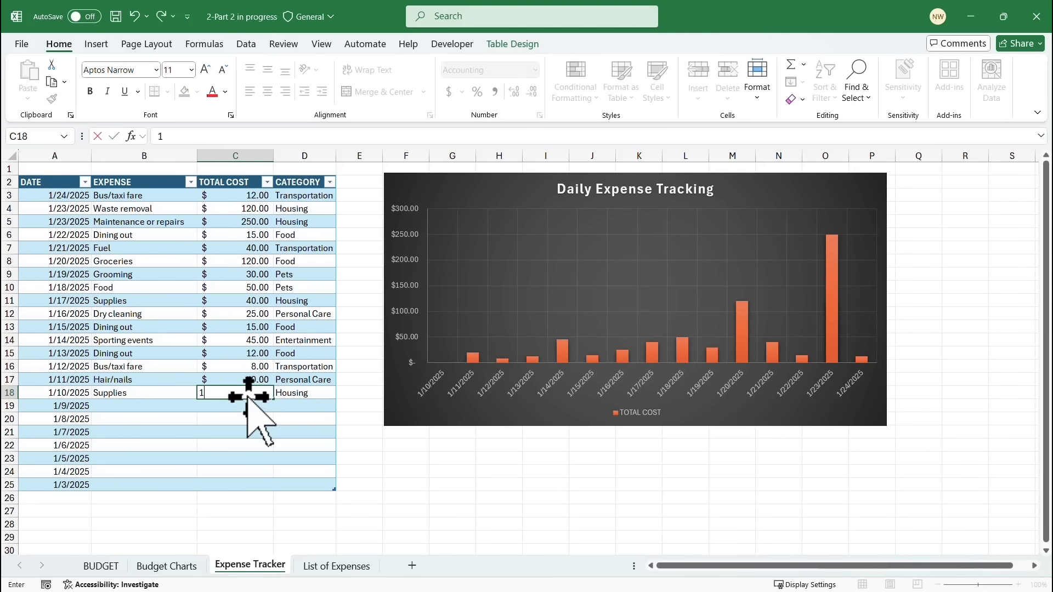
pyautogui.write('50')
pyautogui.press('Return')
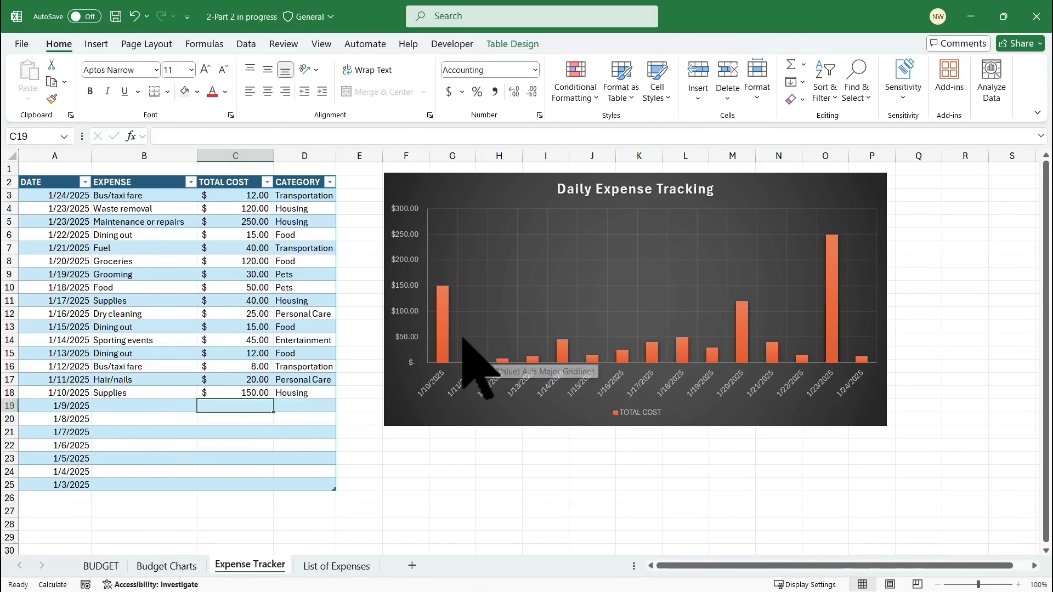
# Move the Daily Expense Tracking chart to the Budget Charts sheet as an object and position it below the PROJECTED COST ALL treemap.
pyautogui.click(757, 176)
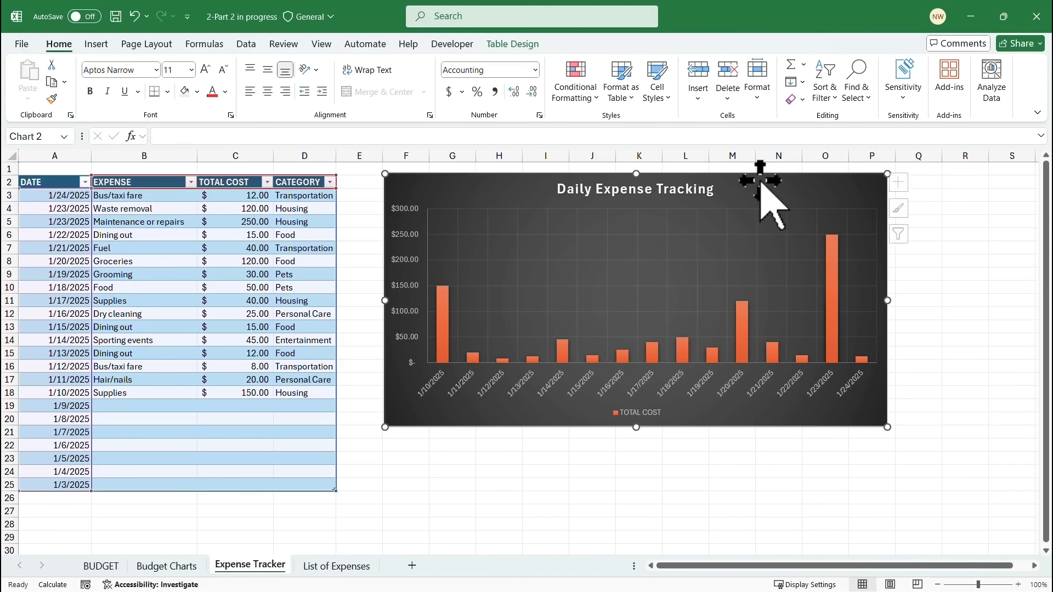
pyautogui.rightClick(733, 176)
pyautogui.click(729, 190)
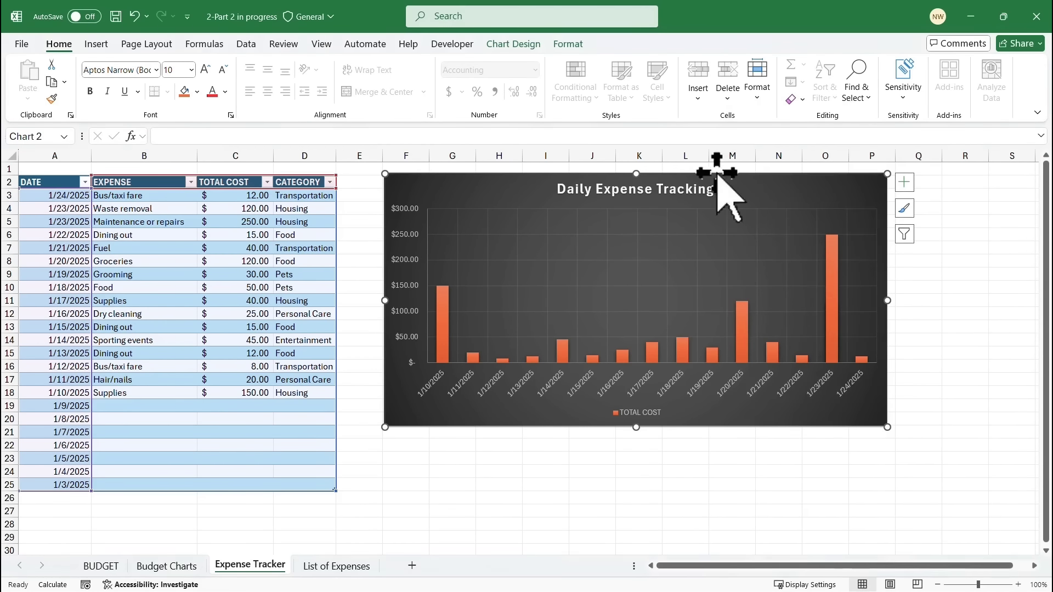
pyautogui.click(523, 46)
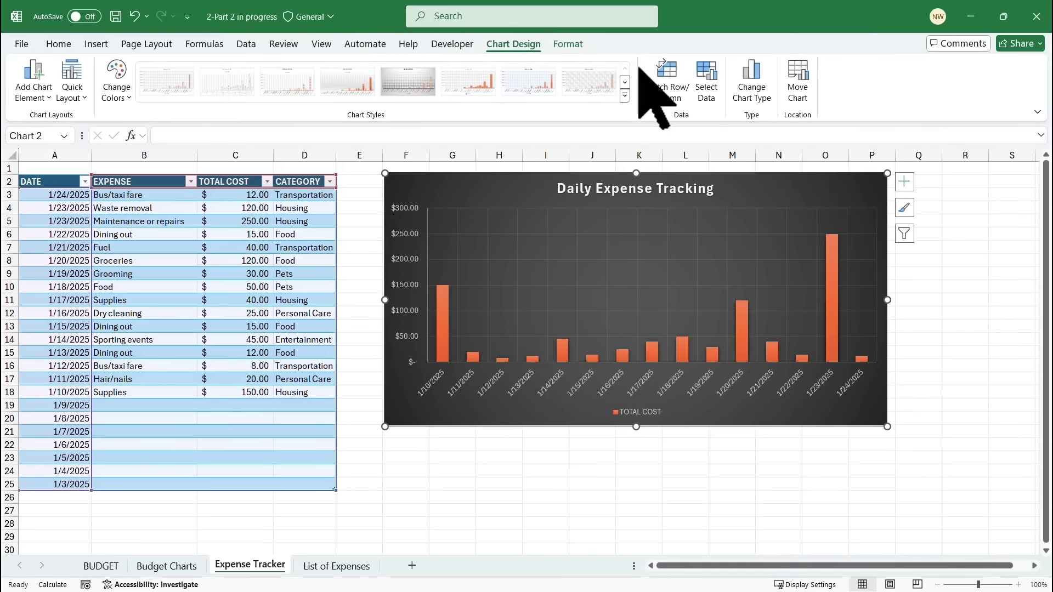
pyautogui.click(798, 87)
pyautogui.click(573, 206)
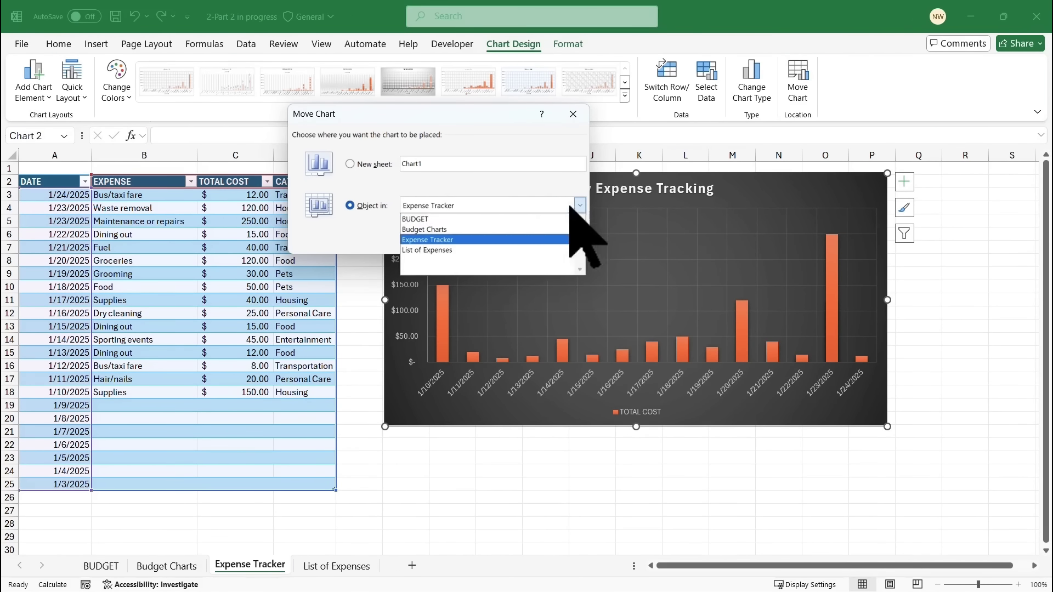
pyautogui.click(472, 230)
pyautogui.click(503, 241)
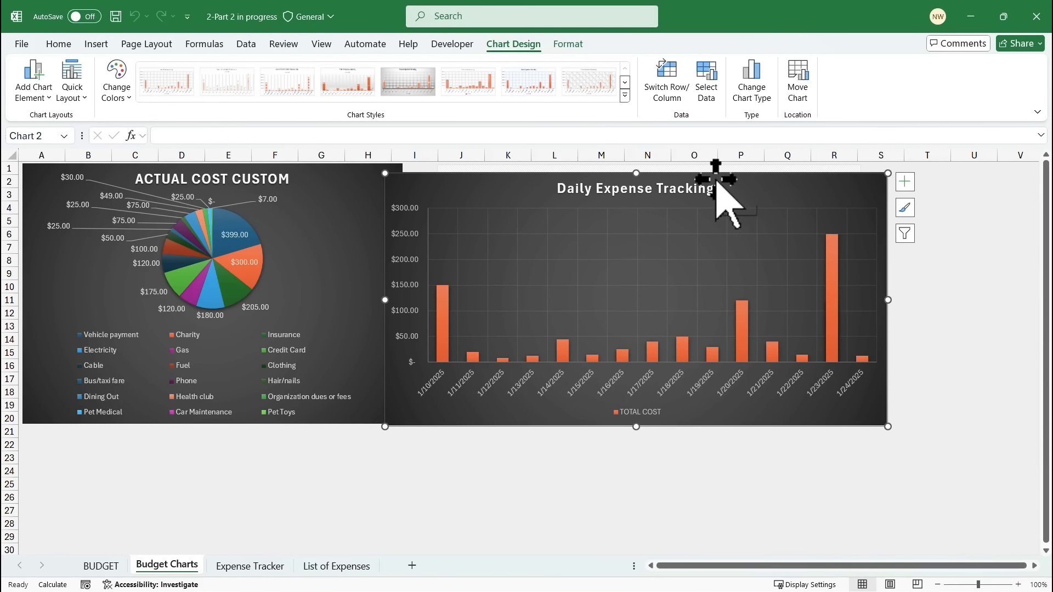
pyautogui.moveTo(787, 182); pyautogui.dragTo(827, 449)
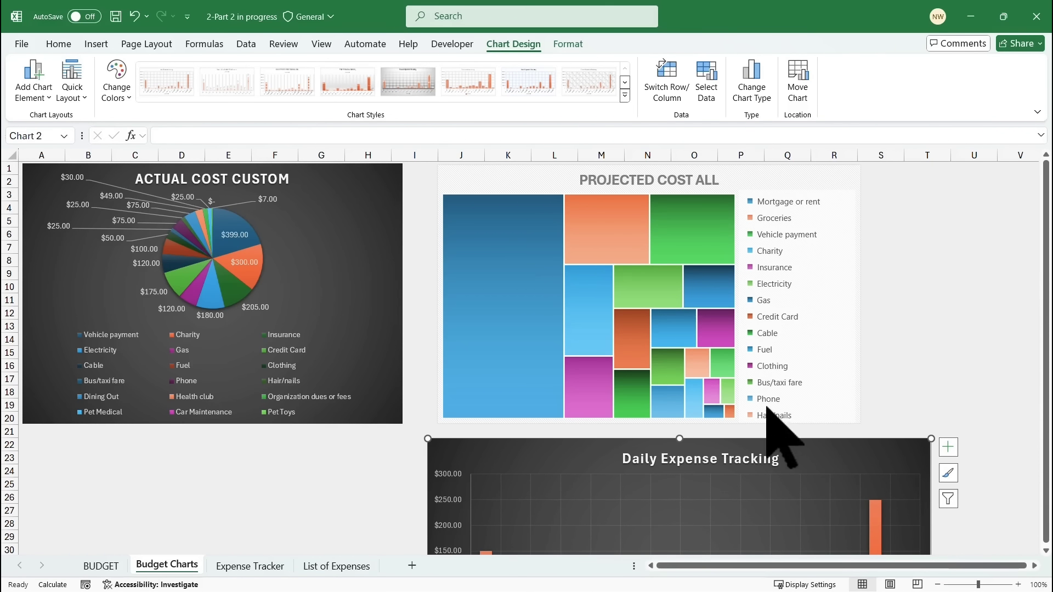
# Narrow the PROJECTED COST ALL treemap and the ACTUAL COST CUSTOM pie chart, placing the treemap close beside the pie at about I1 to P20.
pyautogui.click(750, 175)
pyautogui.moveTo(861, 295); pyautogui.dragTo(799, 295)
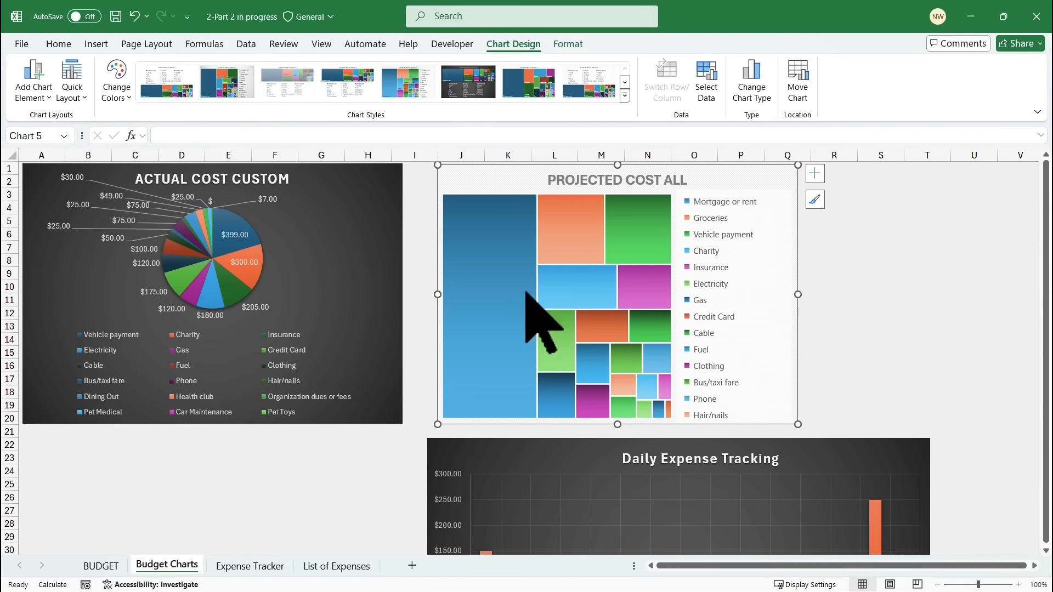
pyautogui.click(404, 233)
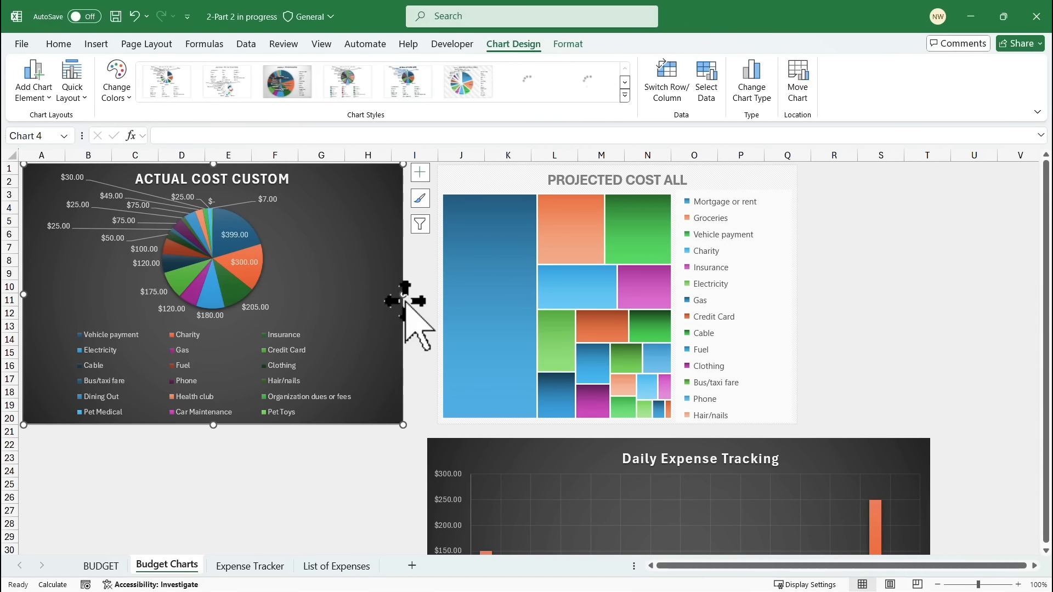
pyautogui.moveTo(404, 294); pyautogui.dragTo(376, 294)
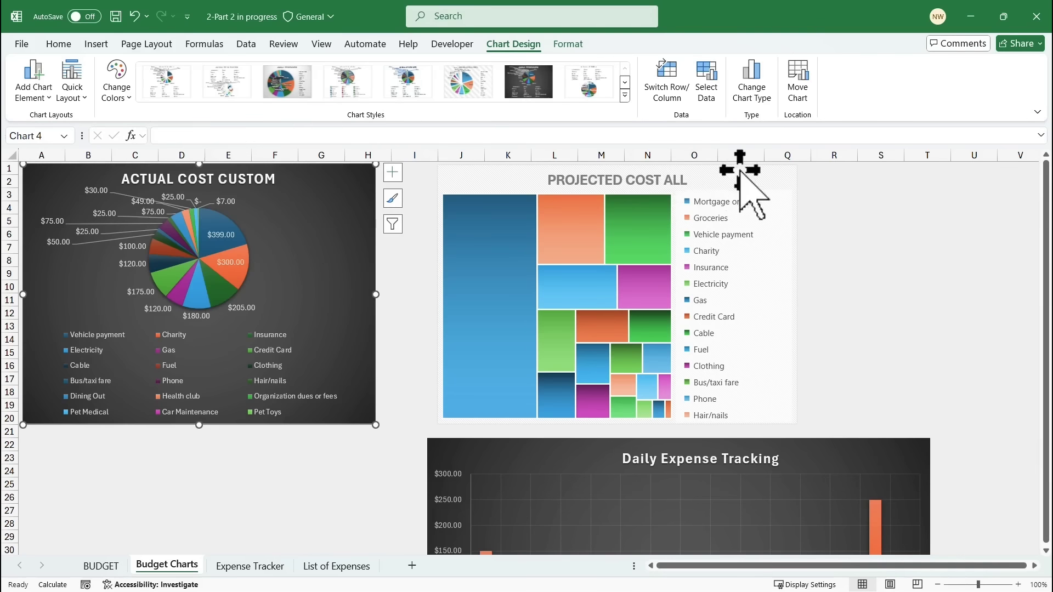
pyautogui.moveTo(739, 170); pyautogui.dragTo(679, 169)
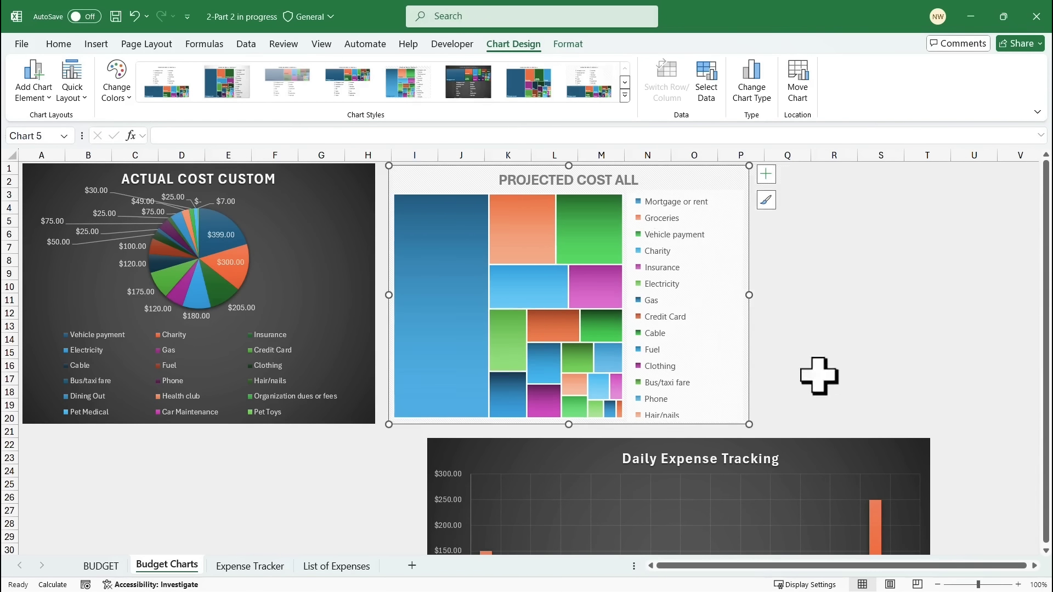
# Move the Daily Expense Tracking chart beside the PROJECTED COST ALL treemap and resize it to span about Q1 to V20.
pyautogui.click(916, 439)
pyautogui.moveTo(931, 439); pyautogui.dragTo(982, 181)
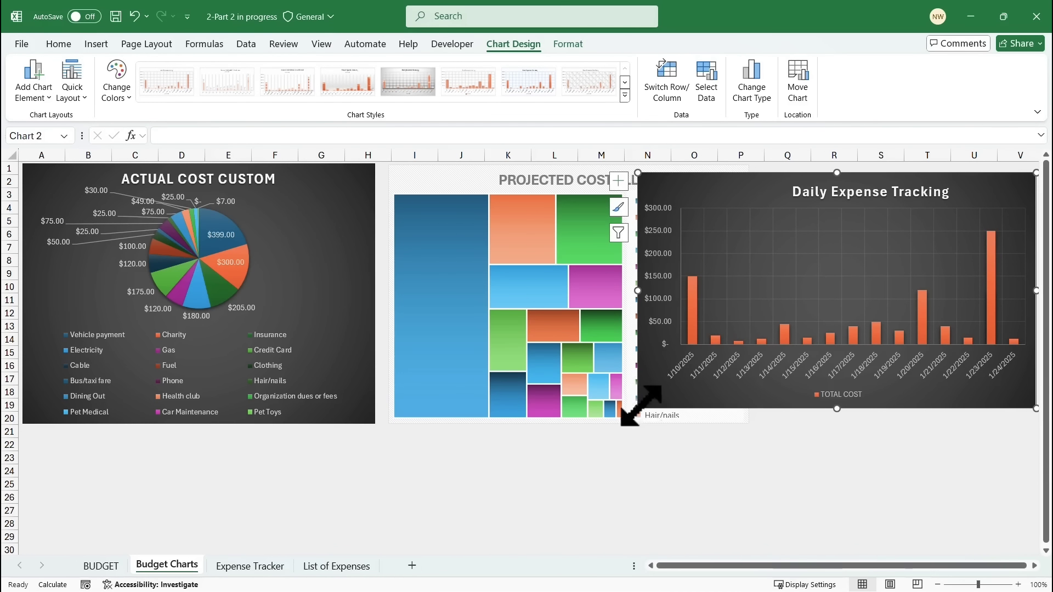
pyautogui.moveTo(638, 409); pyautogui.dragTo(766, 424)
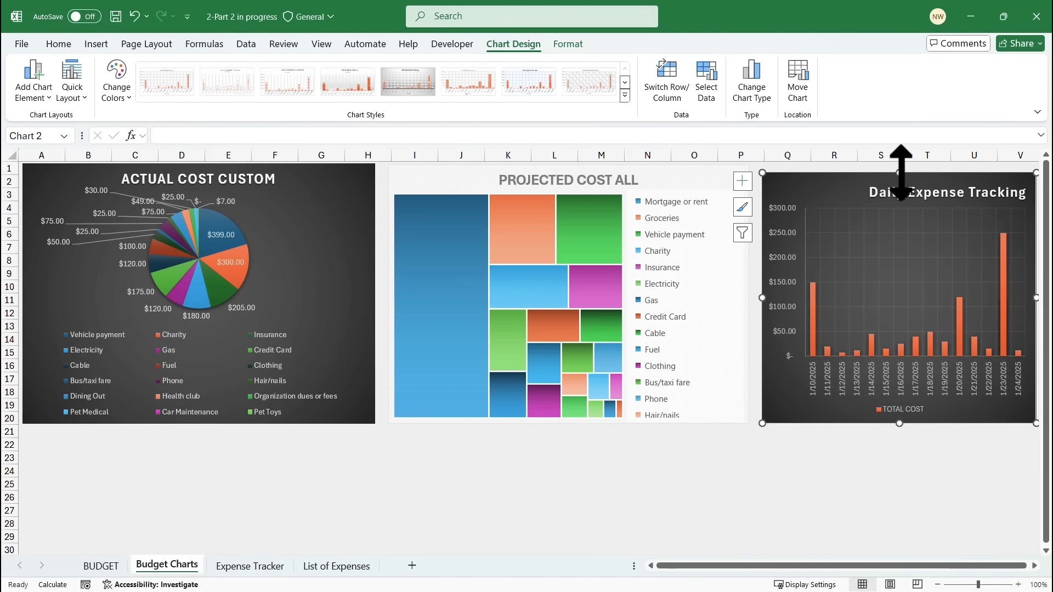
pyautogui.moveTo(901, 173); pyautogui.dragTo(900, 165)
pyautogui.click(611, 471)
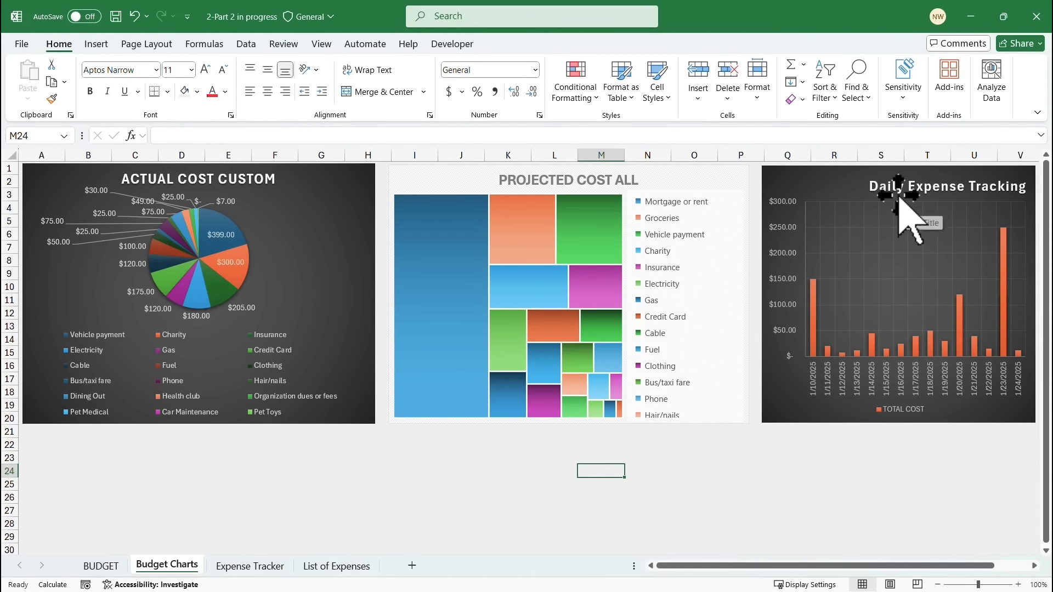
pyautogui.click(254, 566)
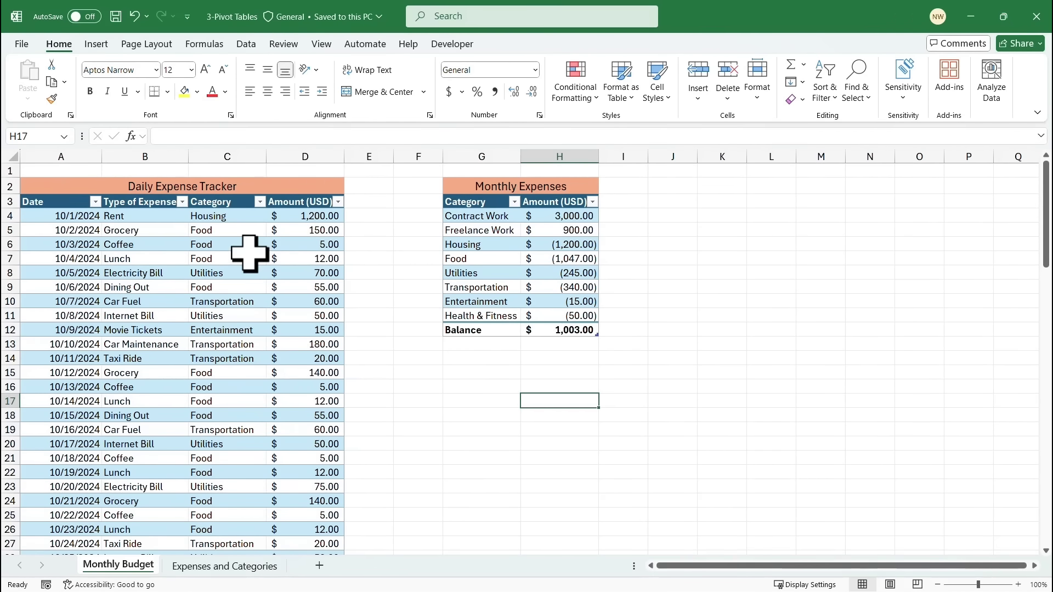
# In the 3-Pivot Tables workbook, review the Daily Expense Tracker and Monthly Expenses tables and the source lists on the Expenses and Categories sheet.
pyautogui.scroll(-10, 250, 253)
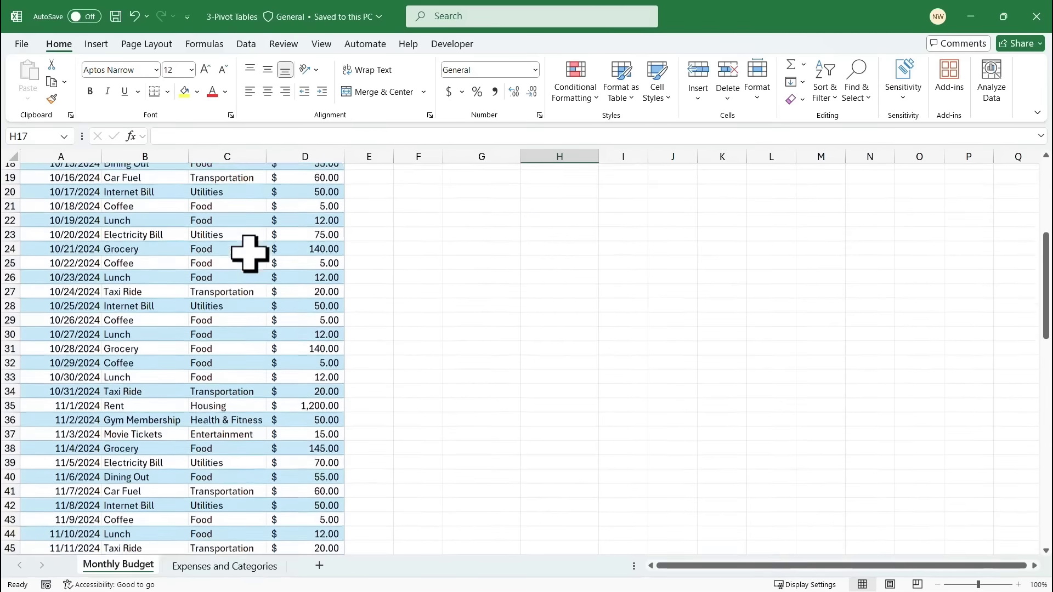
pyautogui.scroll(-12, 250, 254)
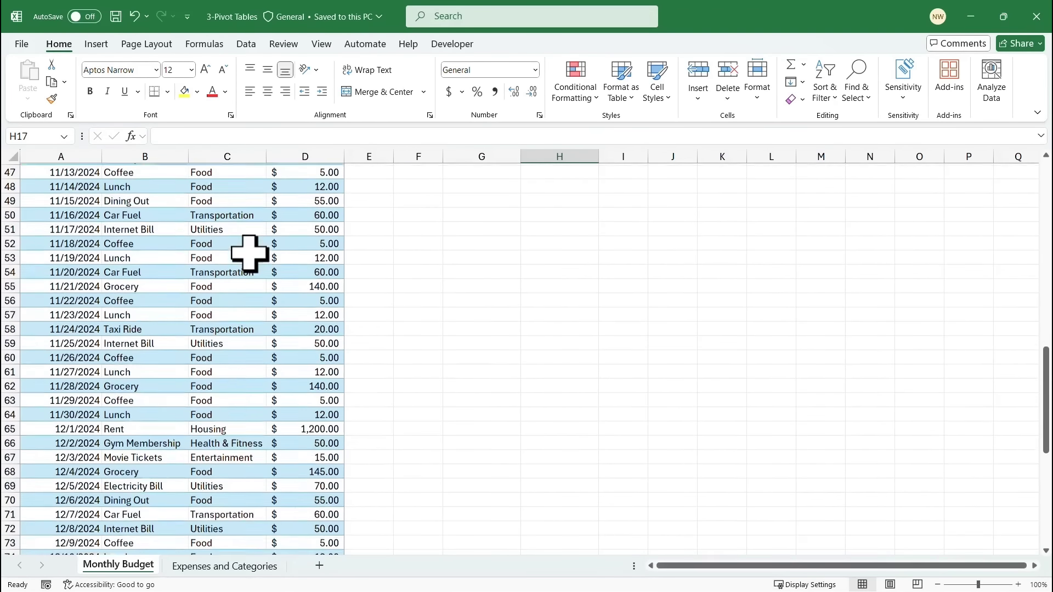
pyautogui.scroll(20, 250, 253)
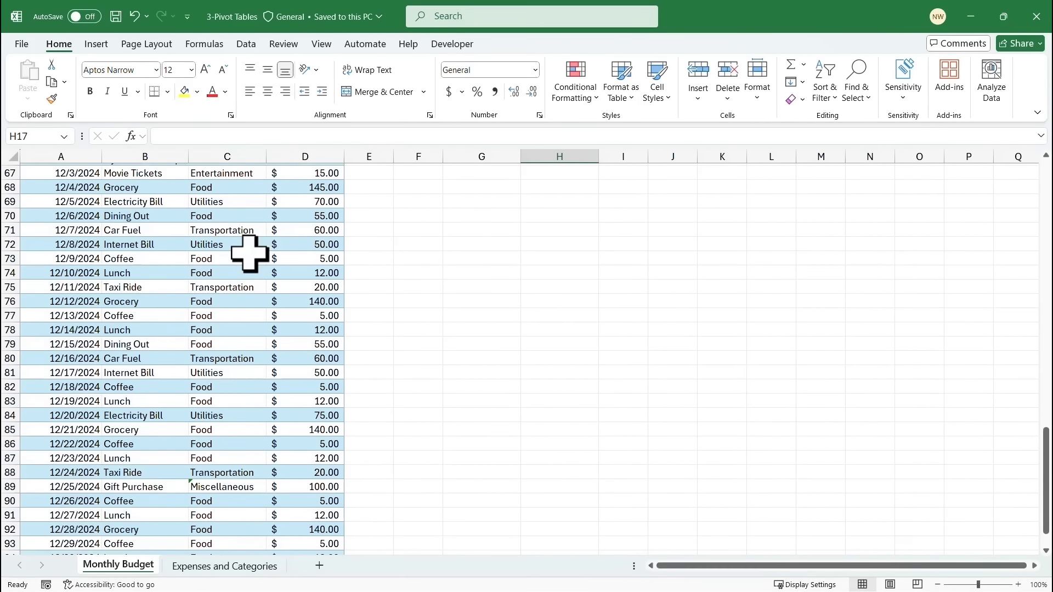
pyautogui.scroll(1, 249, 253)
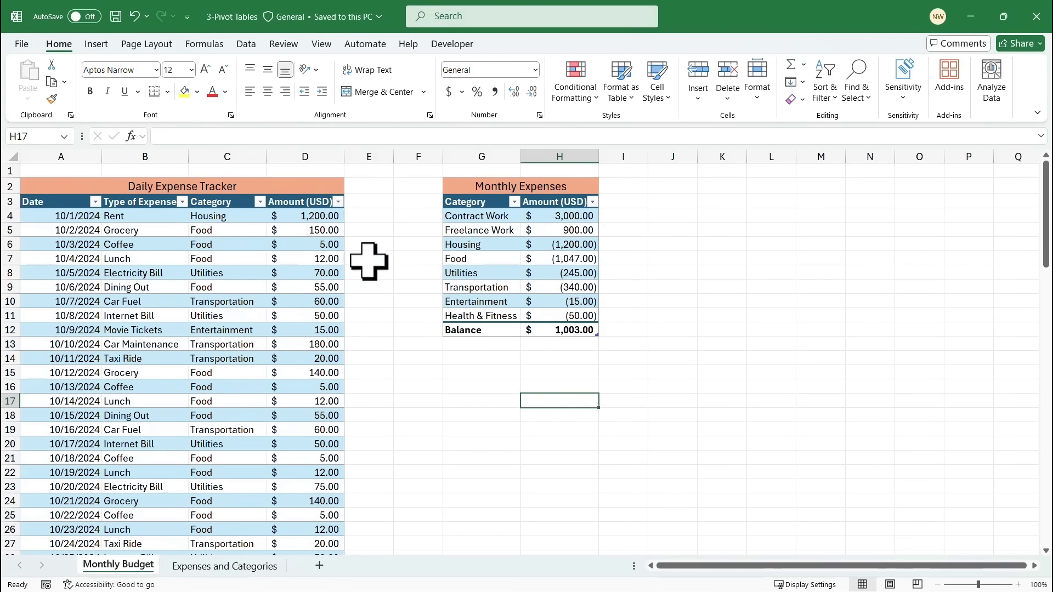
pyautogui.click(289, 272)
pyautogui.click(543, 258)
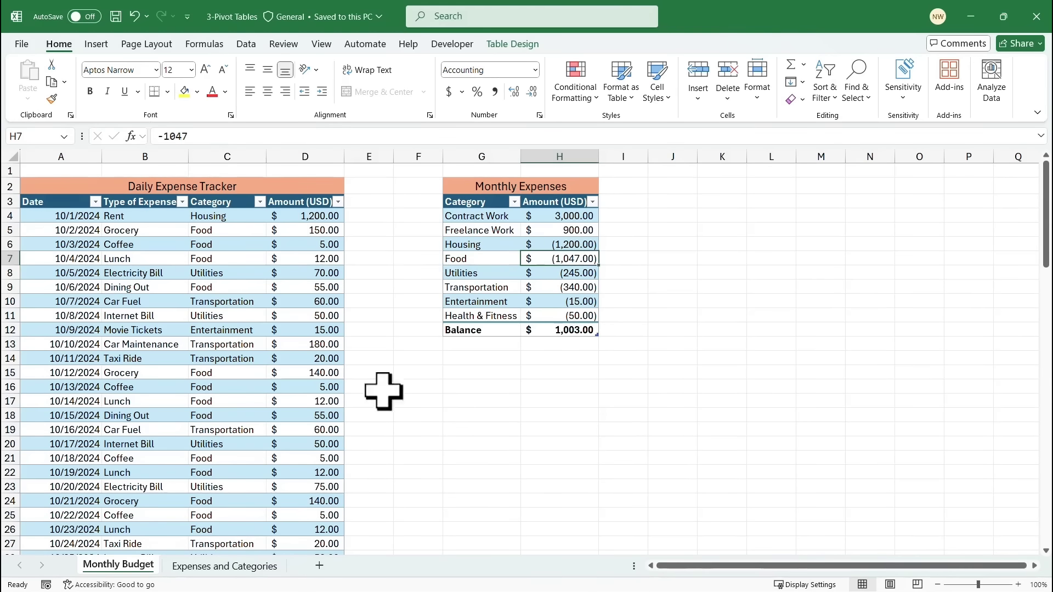
pyautogui.click(245, 568)
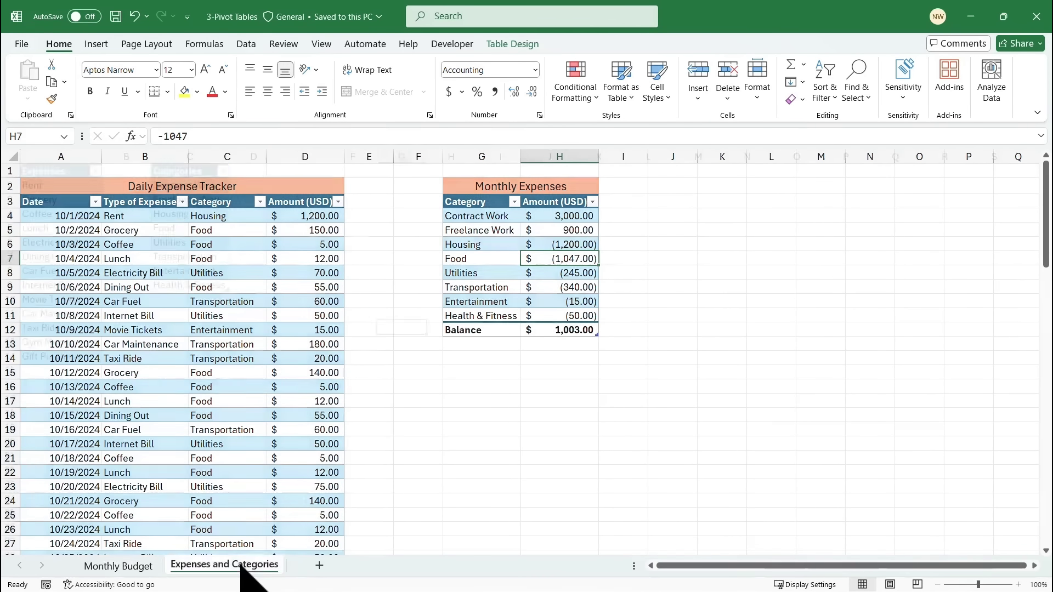
pyautogui.click(195, 199)
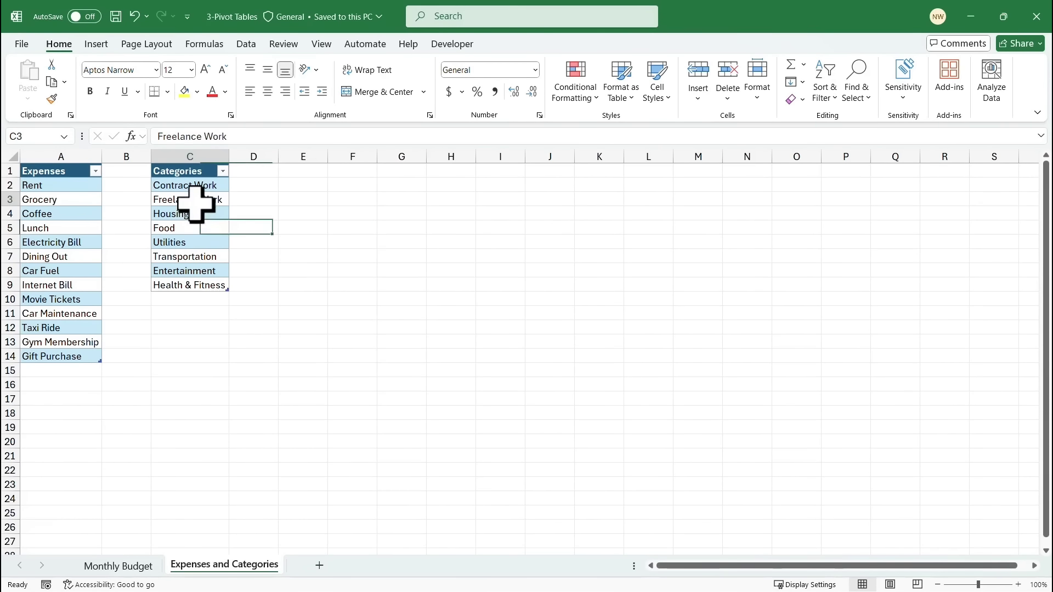
pyautogui.click(79, 213)
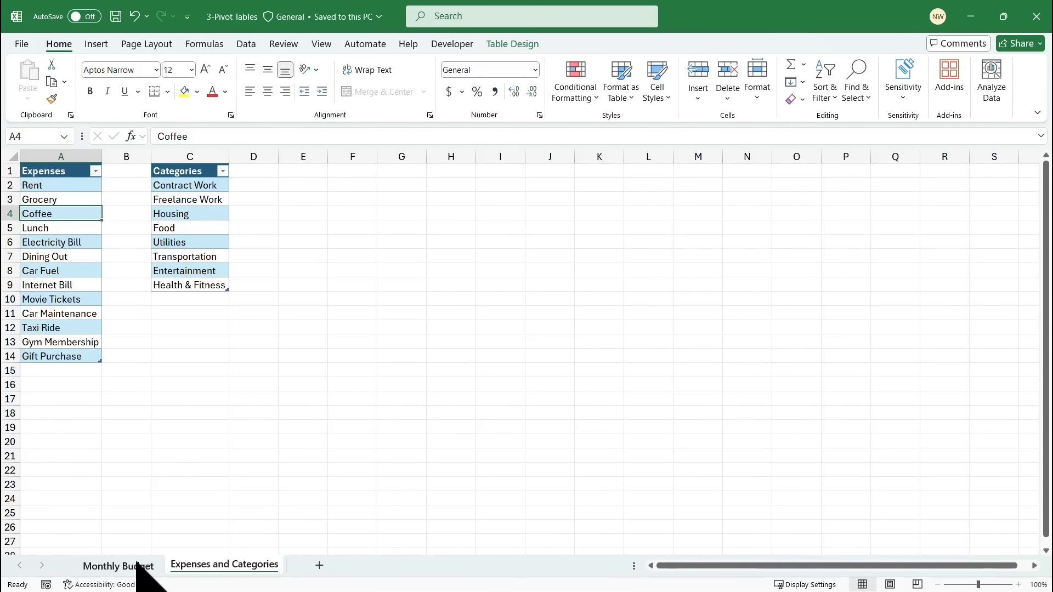
# On the Monthly Budget sheet, examine the choices offered for Type of Expense and Category in the first row of both tables.
pyautogui.click(138, 567)
pyautogui.click(164, 217)
pyautogui.click(194, 216)
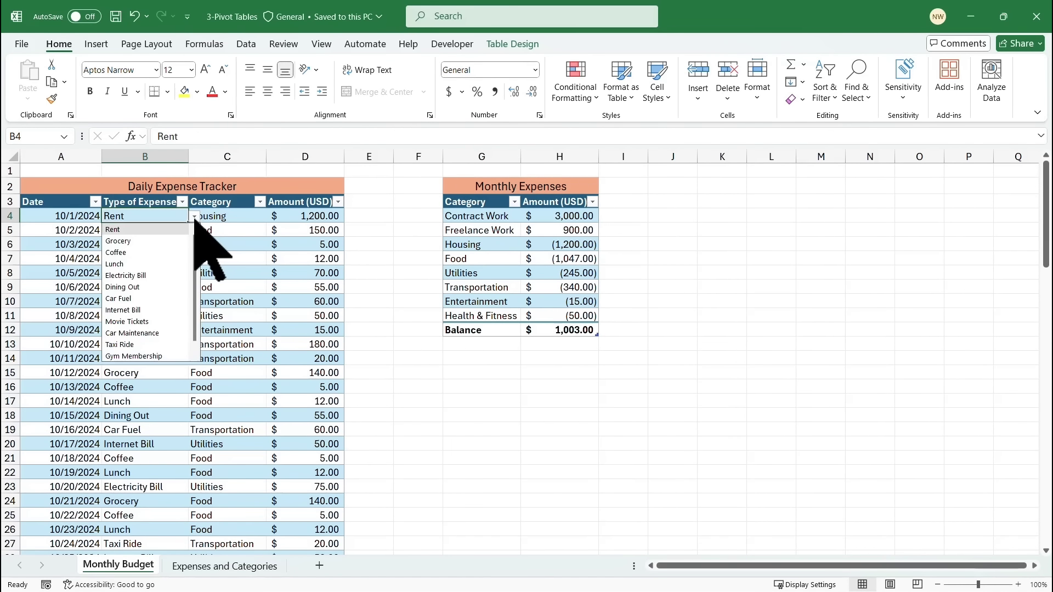
pyautogui.click(249, 219)
pyautogui.click(249, 217)
pyautogui.click(272, 216)
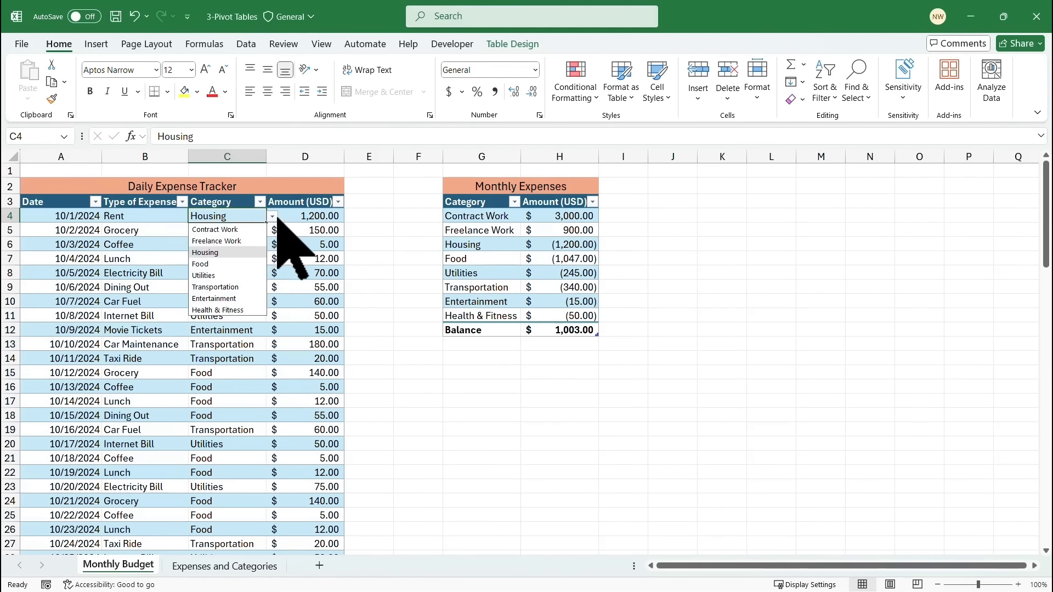
pyautogui.click(499, 219)
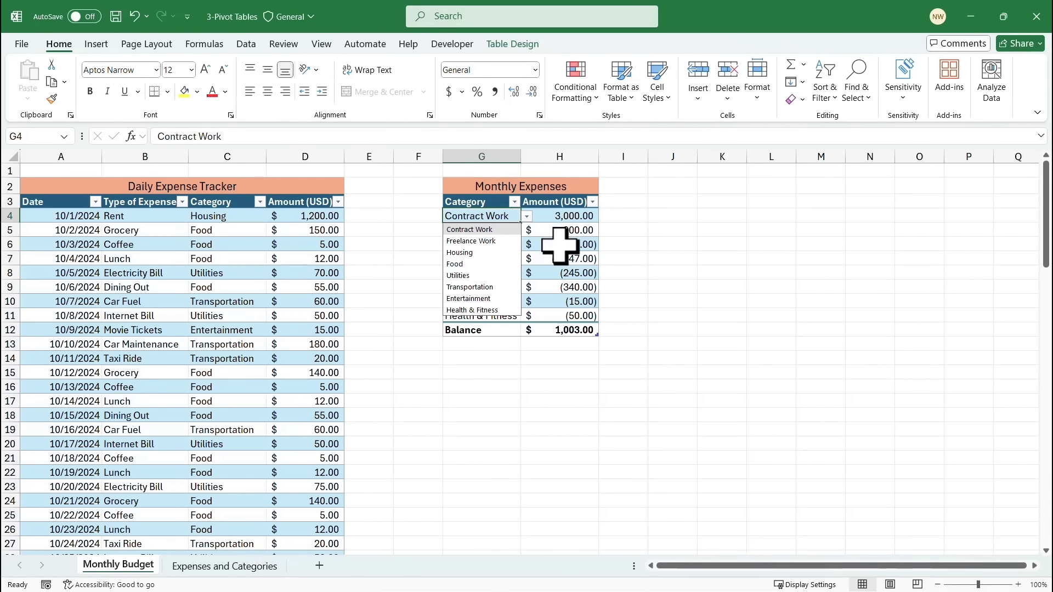
pyautogui.click(560, 245)
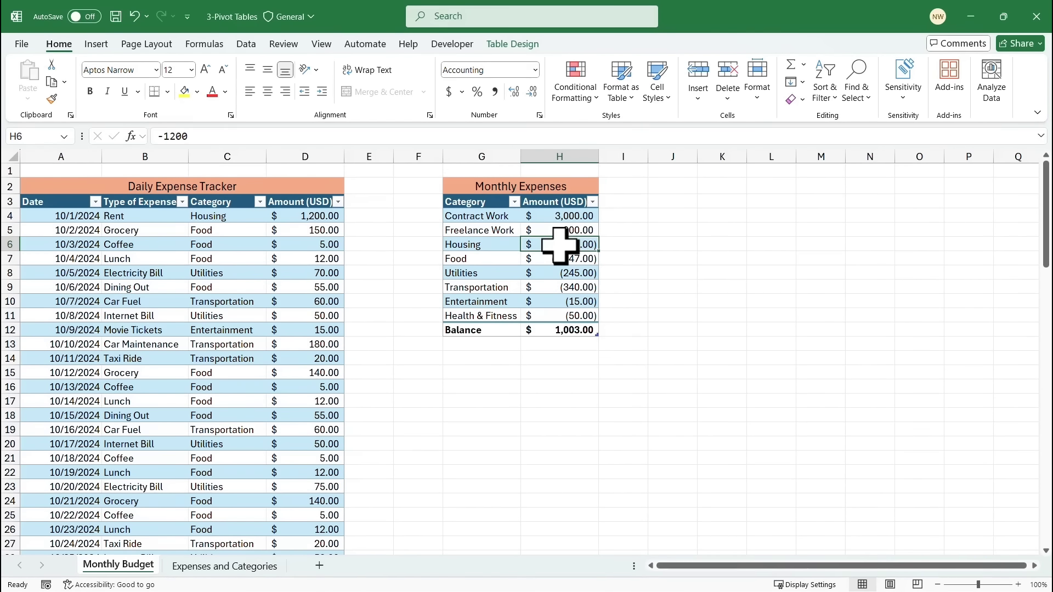
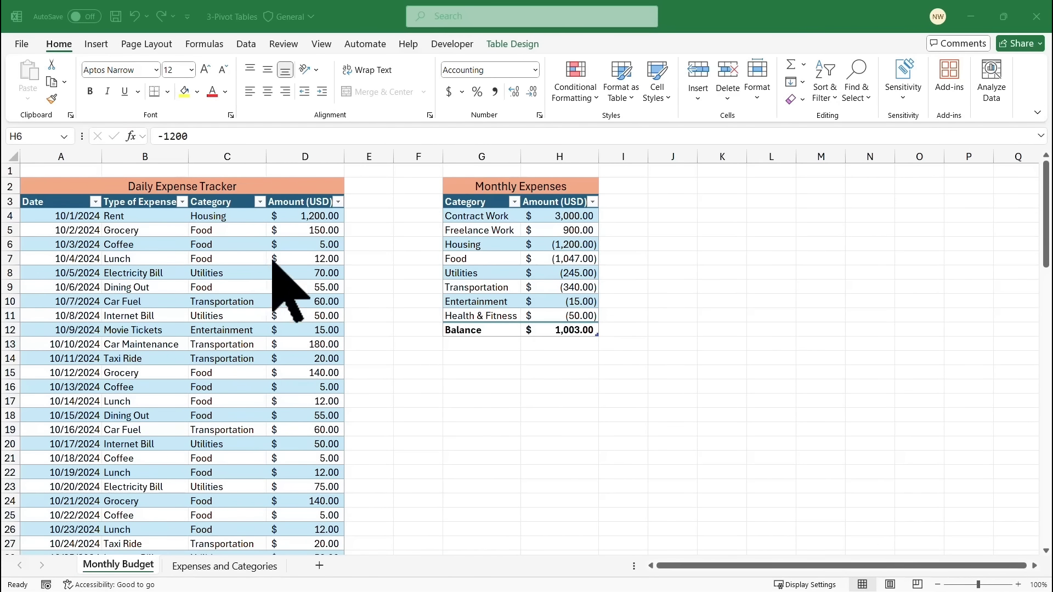
# Create a PivotTable from the Daily Expense Tracker table (Table2) on the existing Monthly Budget worksheet at cell J2.
pyautogui.click(211, 257)
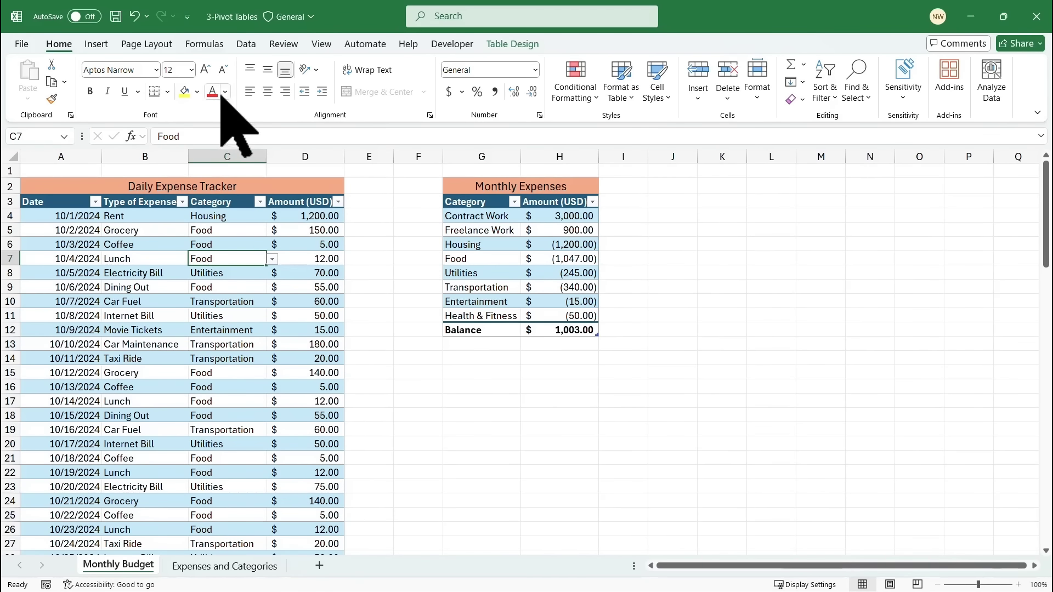
pyautogui.click(105, 47)
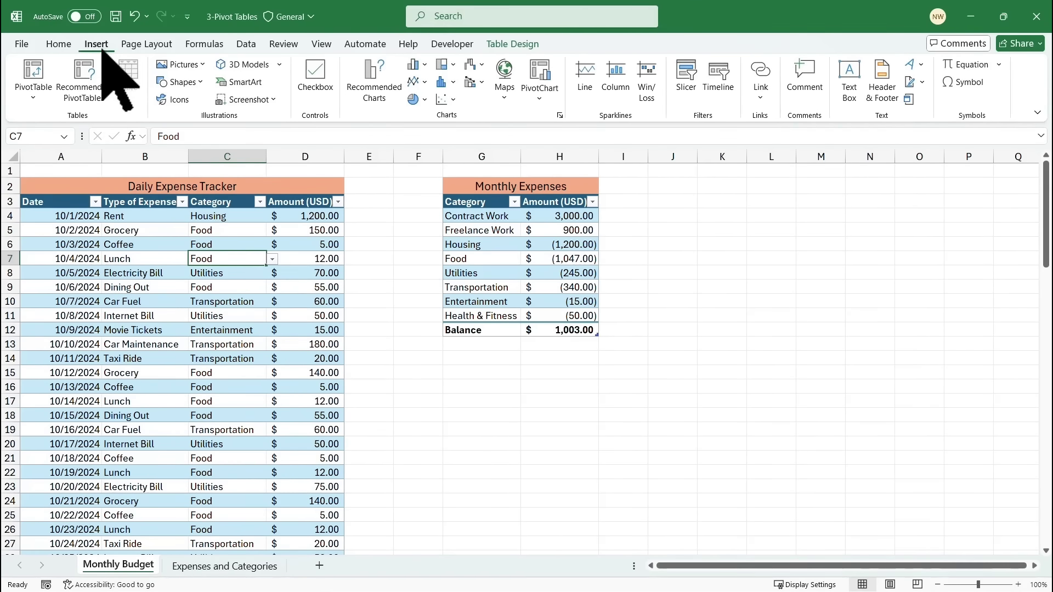
pyautogui.click(34, 71)
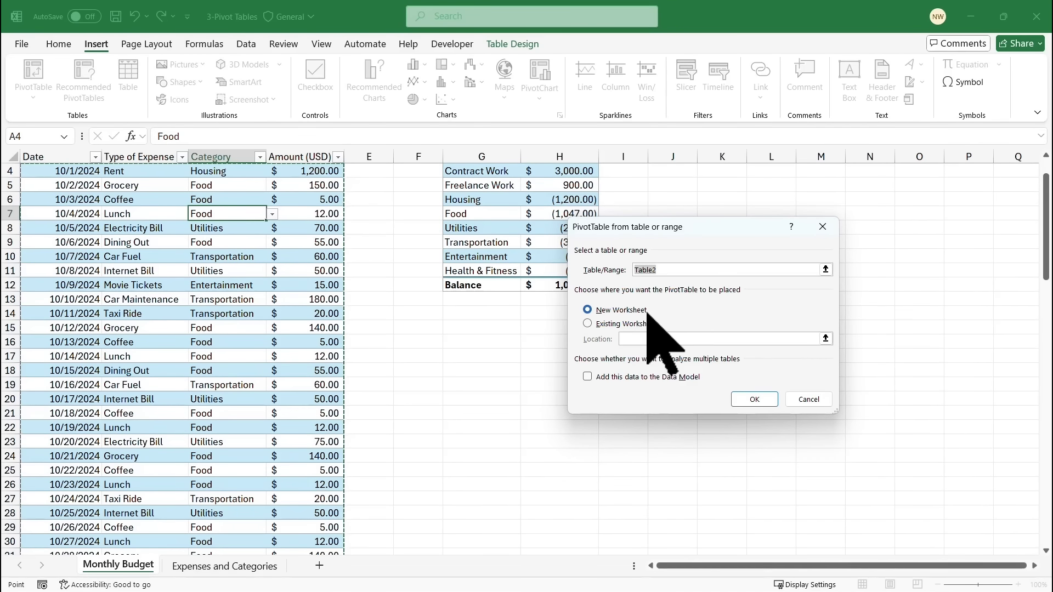
pyautogui.click(588, 324)
pyautogui.scroll(1, 869, 319)
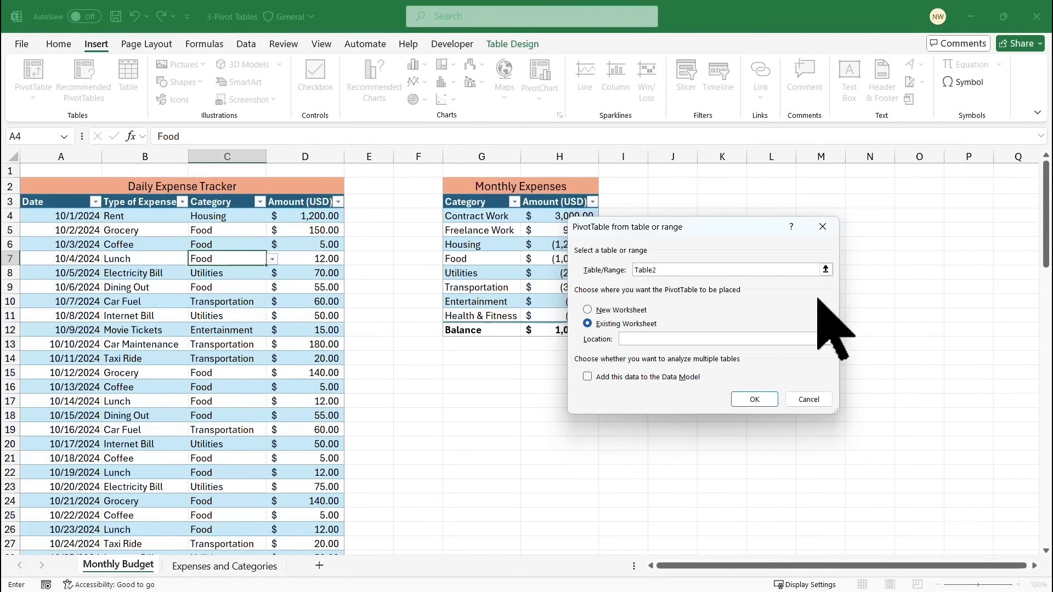
pyautogui.moveTo(740, 227); pyautogui.dragTo(841, 244)
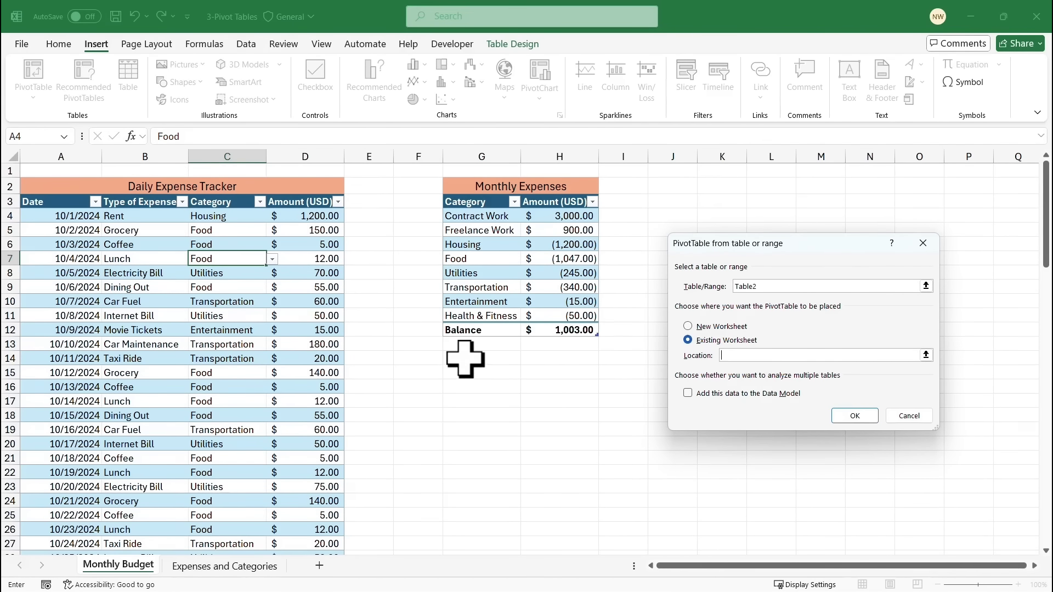
pyautogui.click(668, 187)
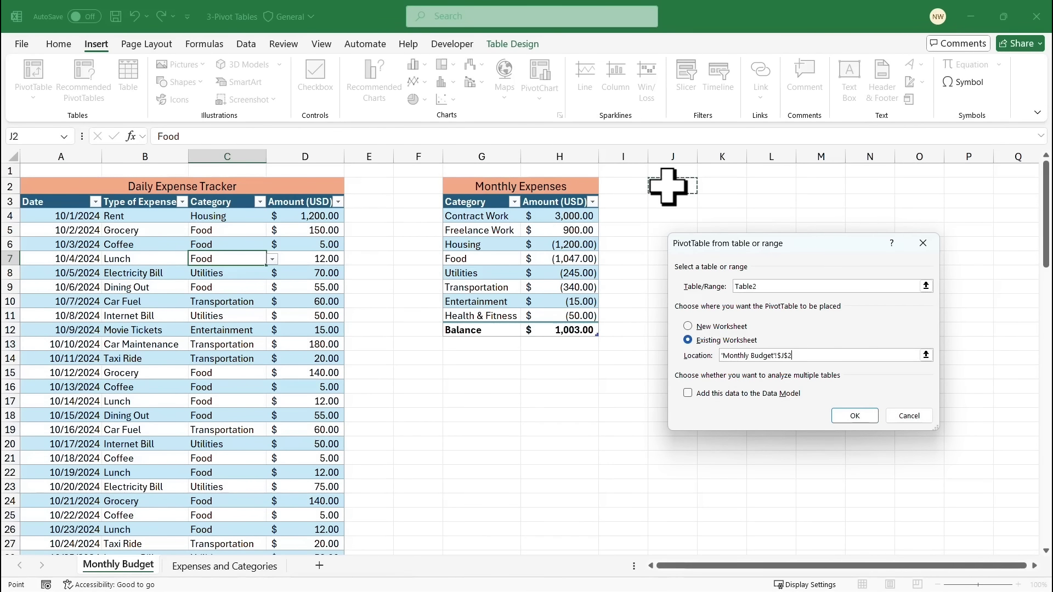
pyautogui.click(855, 416)
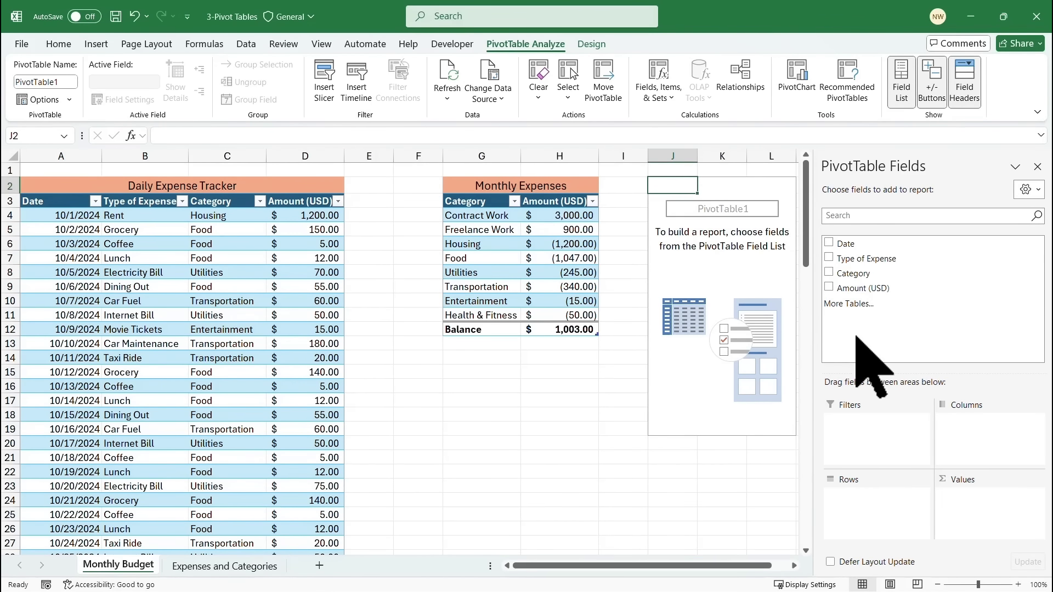
# Add Amount (USD) as the summed value and Category as the rows of the PivotTable, and narrow column F.
pyautogui.click(829, 287)
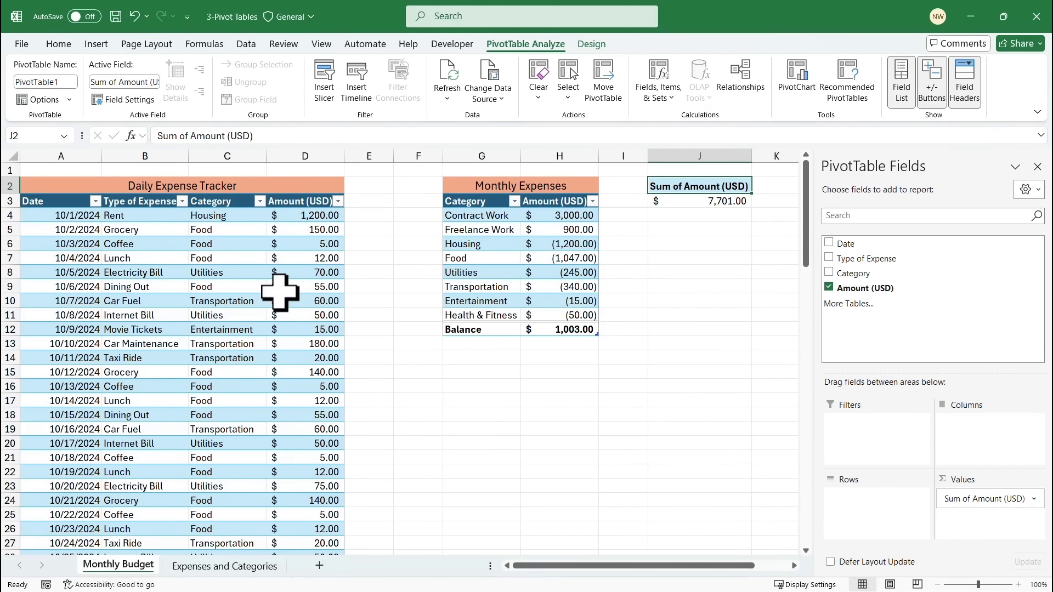
pyautogui.moveTo(318, 213); pyautogui.dragTo(318, 443)
pyautogui.click(258, 273)
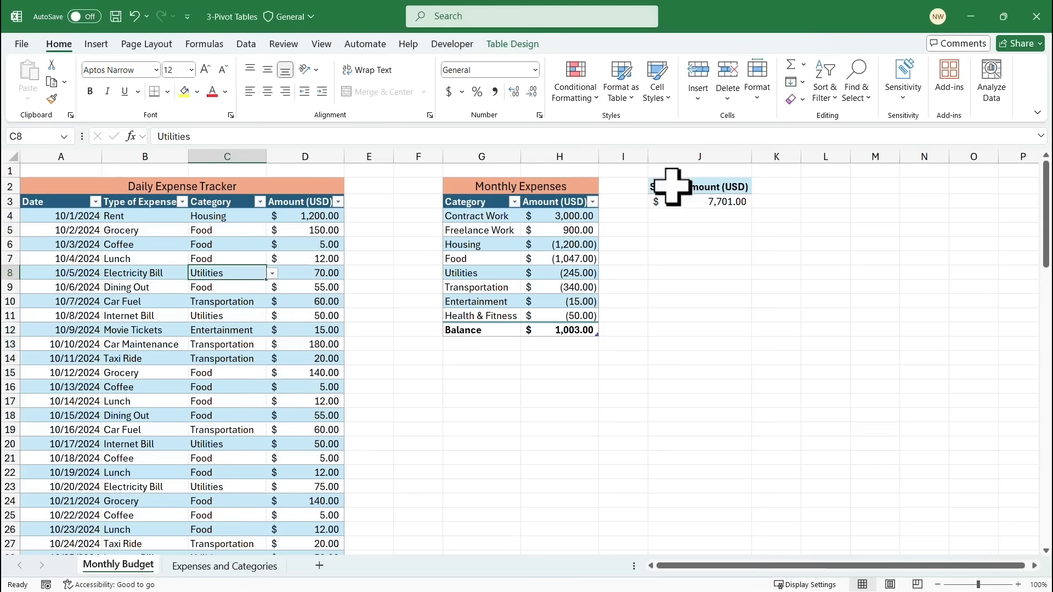
pyautogui.click(702, 201)
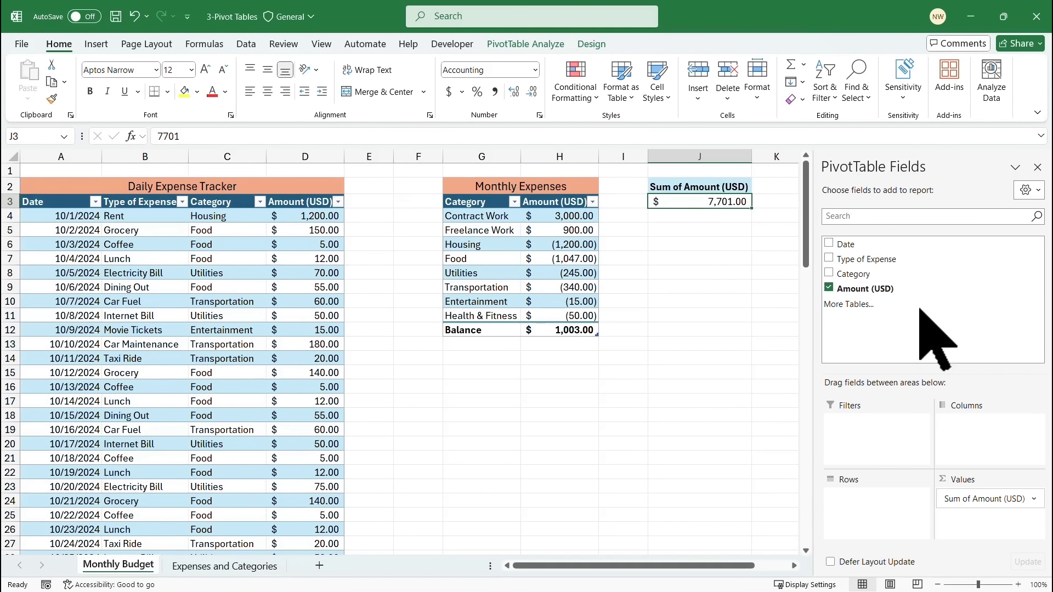
pyautogui.click(829, 272)
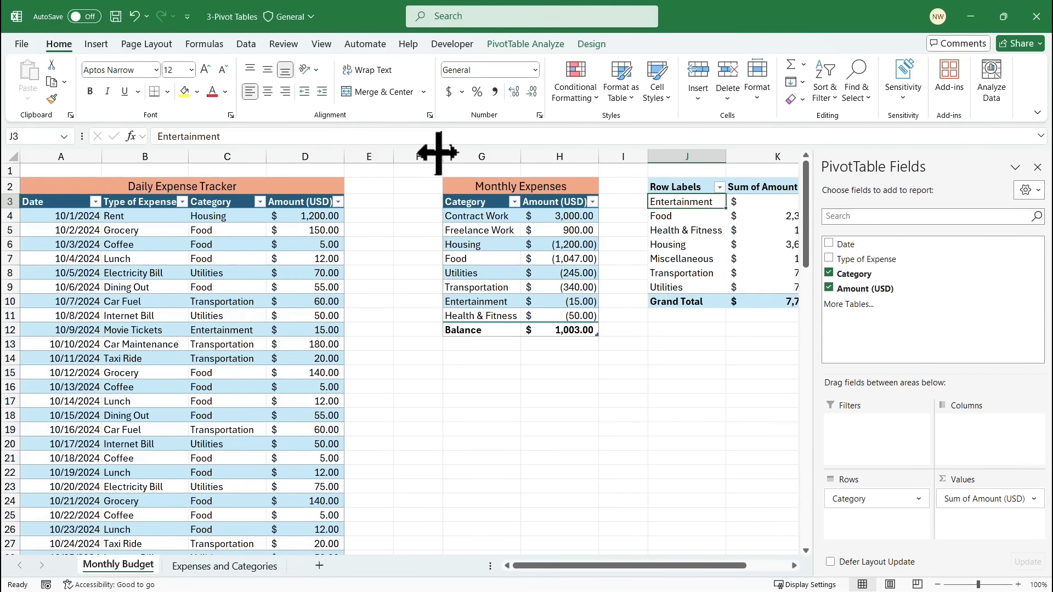
pyautogui.moveTo(443, 156); pyautogui.dragTo(407, 156)
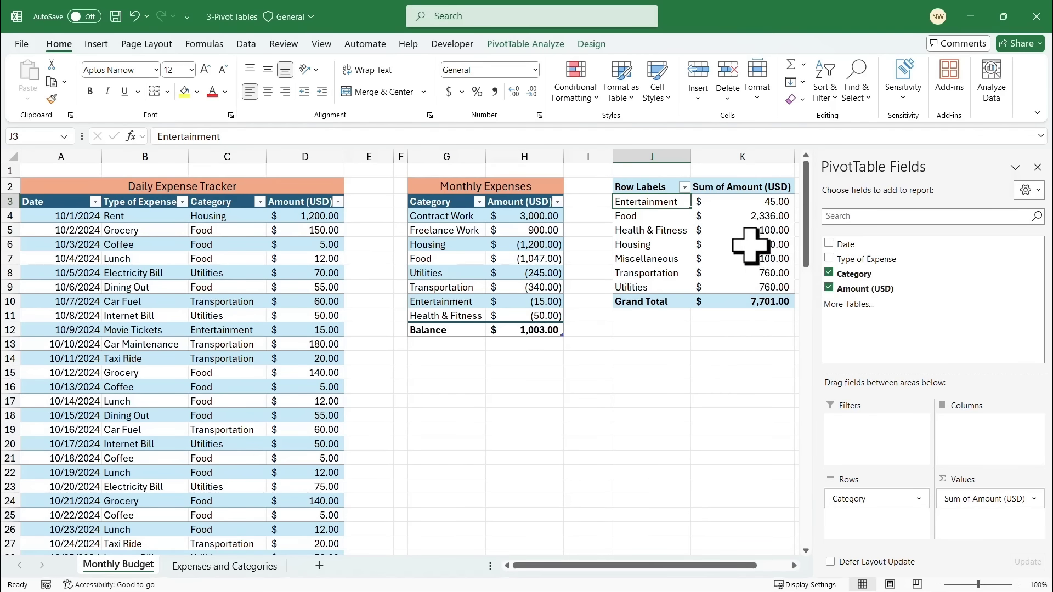
# Compare the Daily Expense Tracker entries with the PivotTable's amounts per category, especially Food and Housing.
pyautogui.moveTo(747, 231)
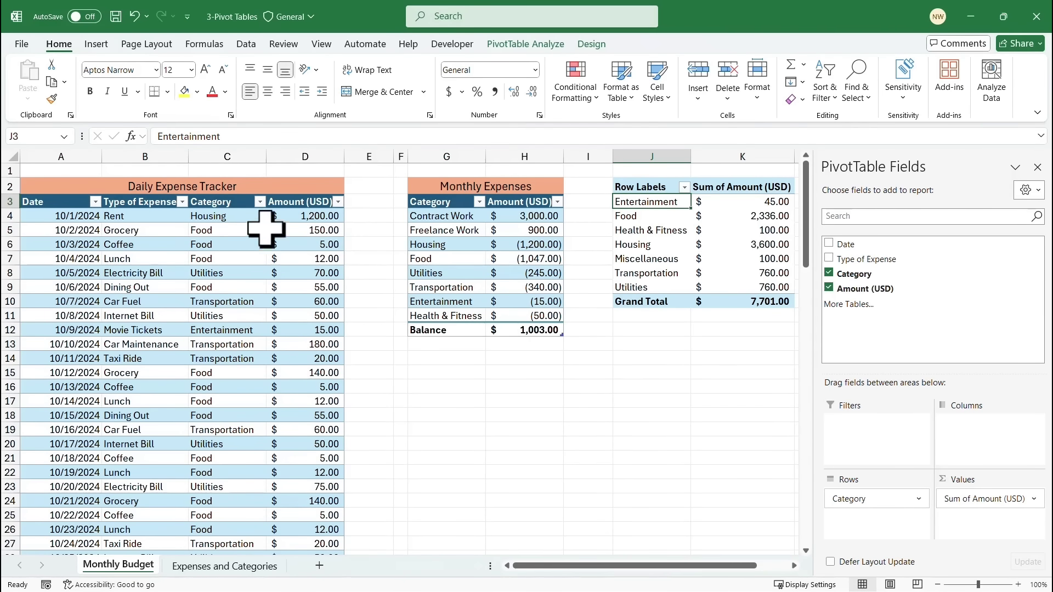
pyautogui.moveTo(78, 215); pyautogui.dragTo(302, 387)
pyautogui.click(264, 284)
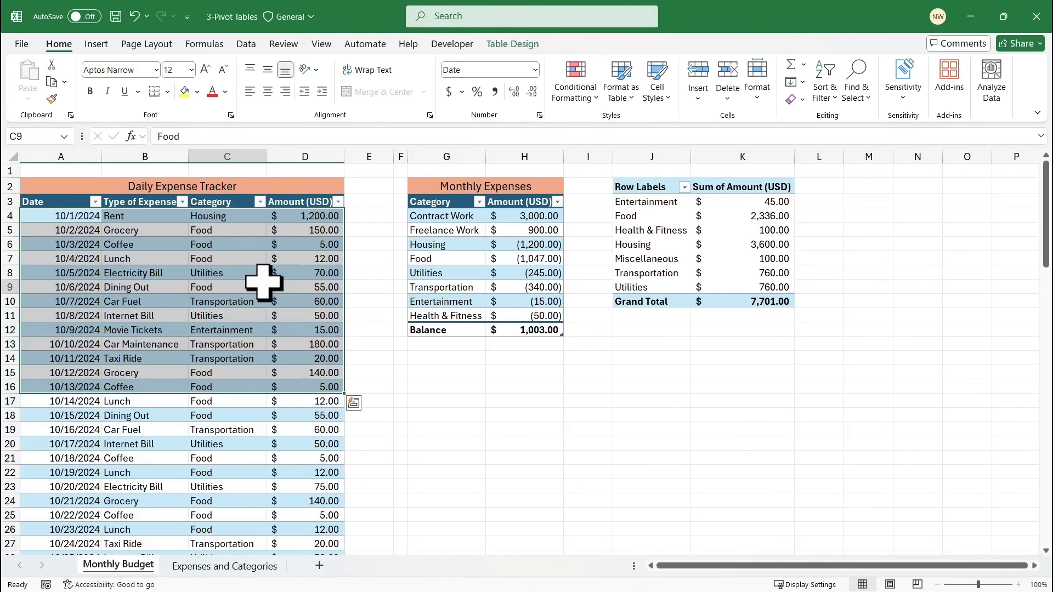
pyautogui.click(734, 221)
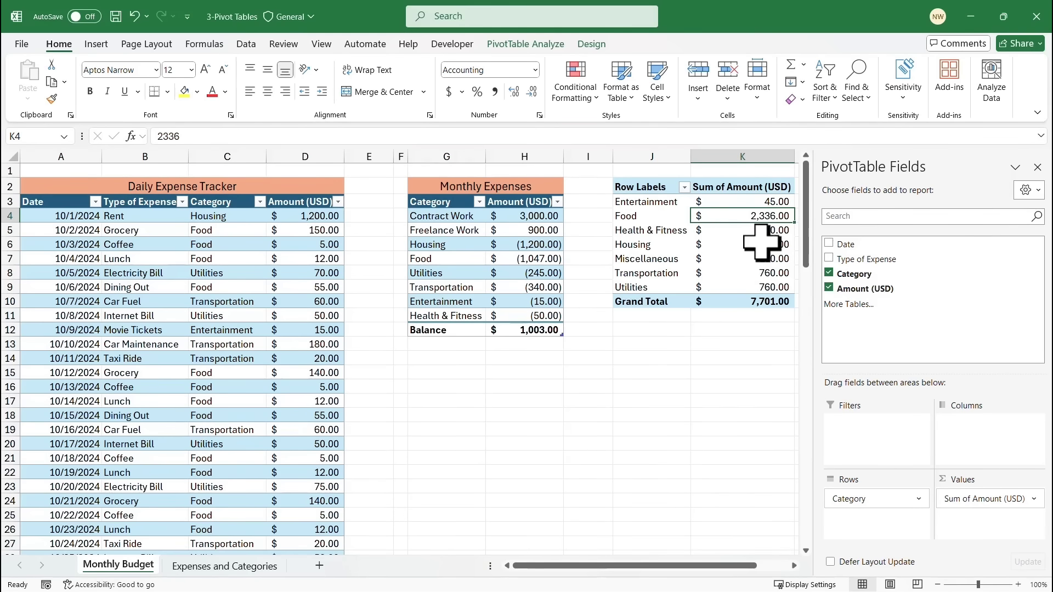
pyautogui.moveTo(762, 241)
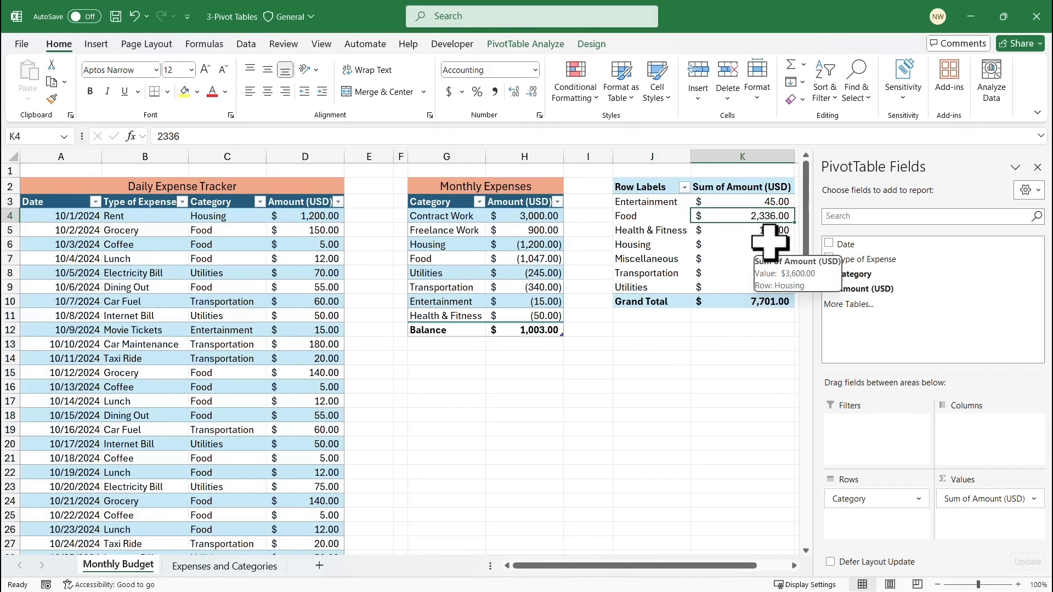
pyautogui.click(770, 242)
pyautogui.moveTo(720, 258)
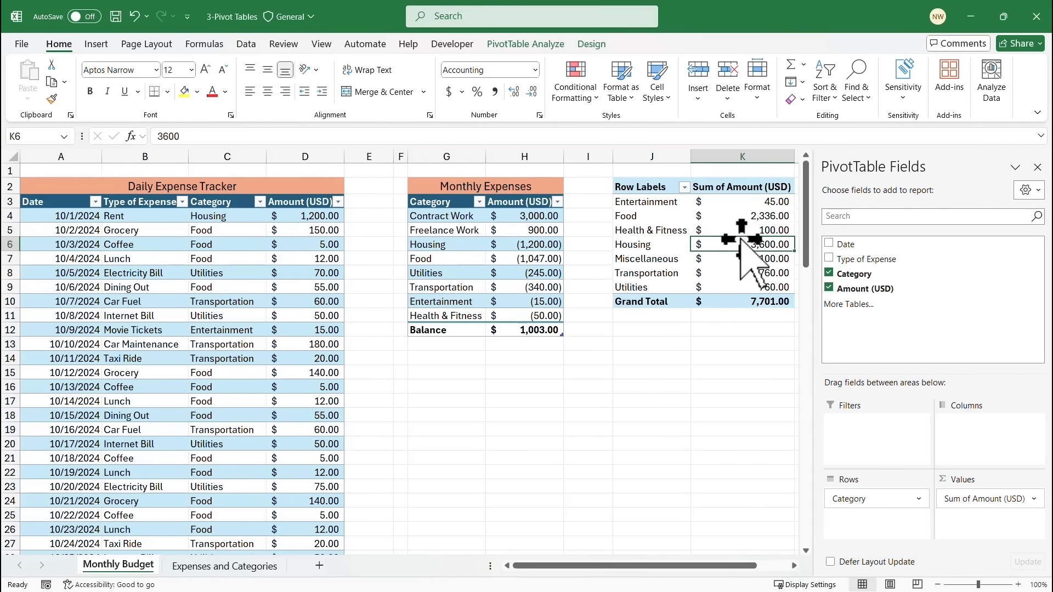
pyautogui.click(768, 215)
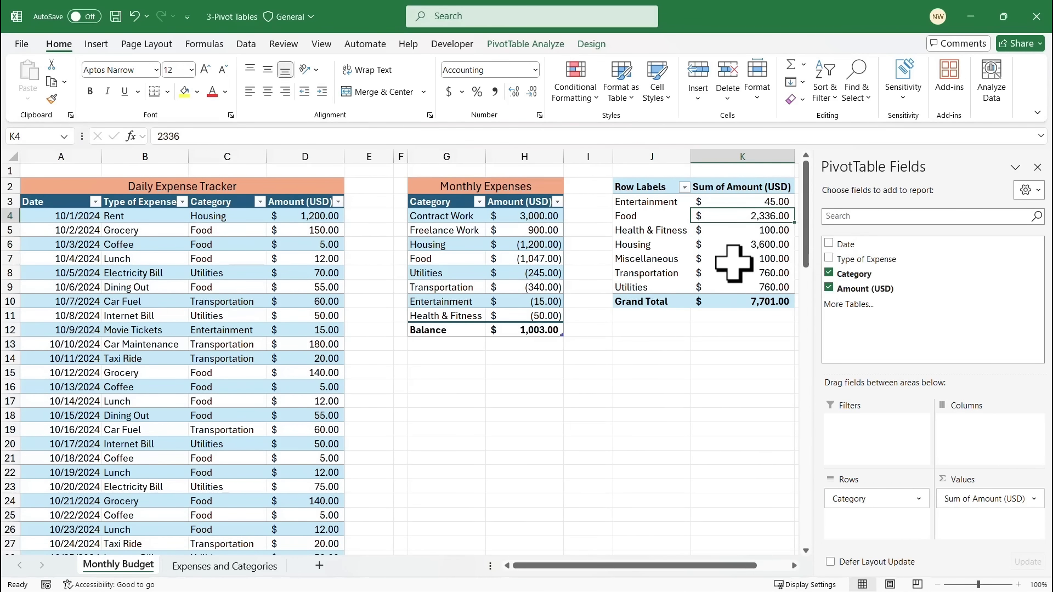
# Sort the category PivotTable by its summed Amount (USD) from largest to smallest.
pyautogui.click(753, 200)
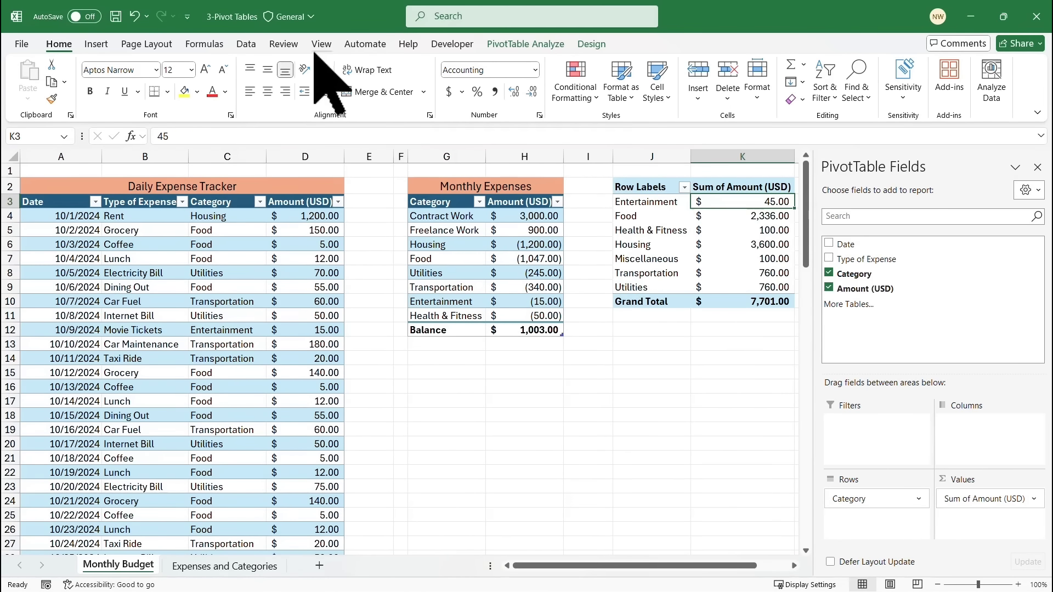
pyautogui.click(248, 45)
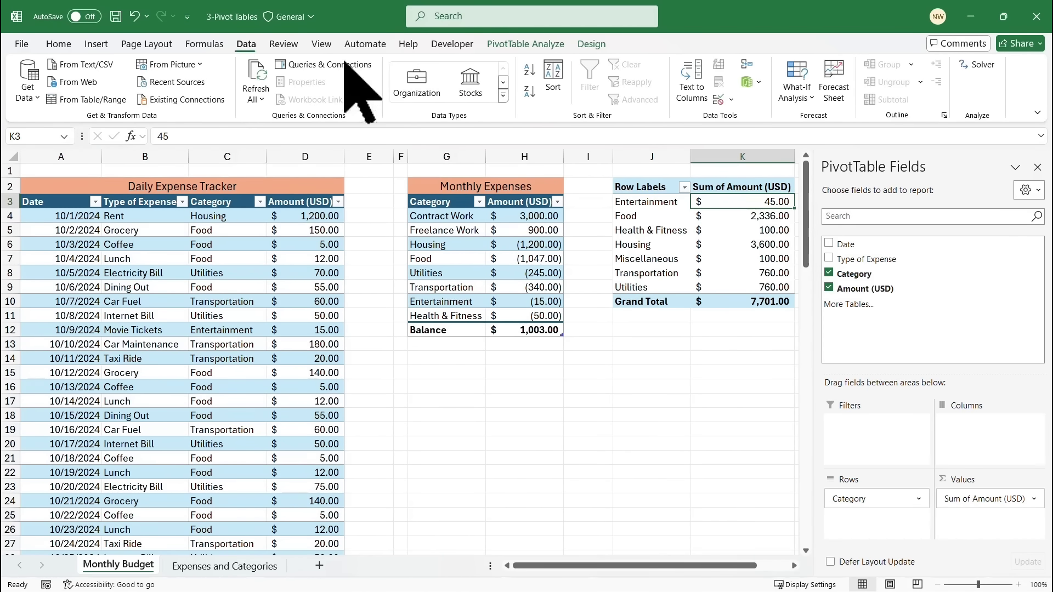
pyautogui.click(529, 93)
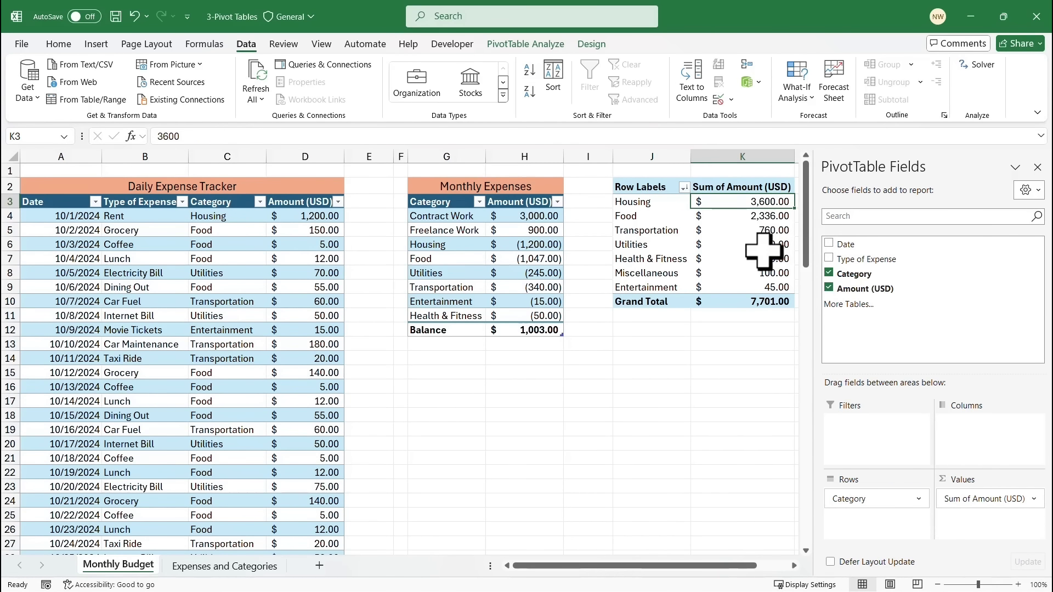
pyautogui.moveTo(759, 259)
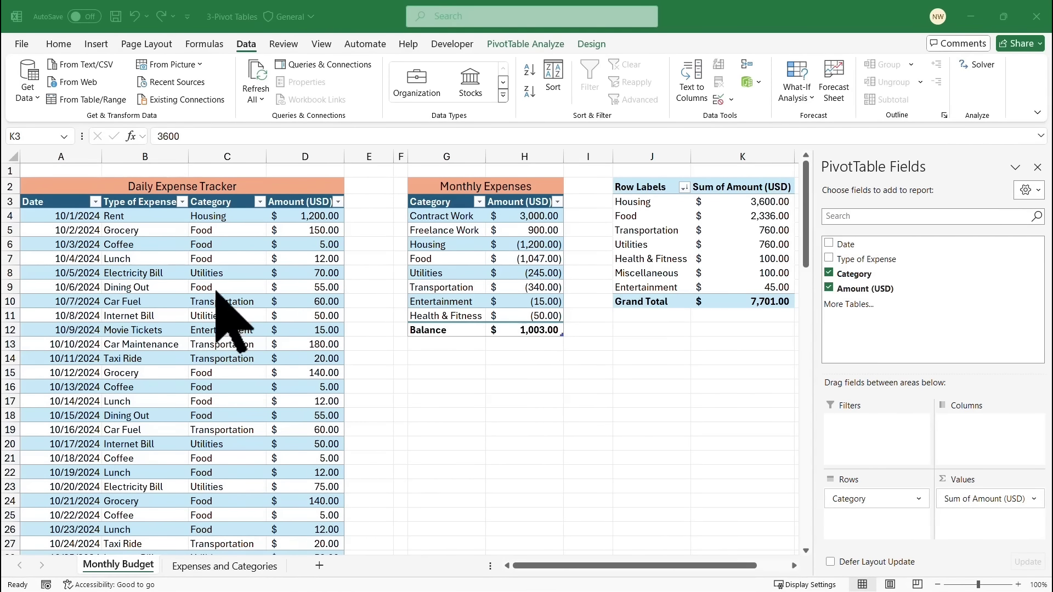
# Create a second PivotTable from the Daily Expense Tracker table (Table2) on the existing Monthly Budget worksheet at cell G17.
pyautogui.click(169, 271)
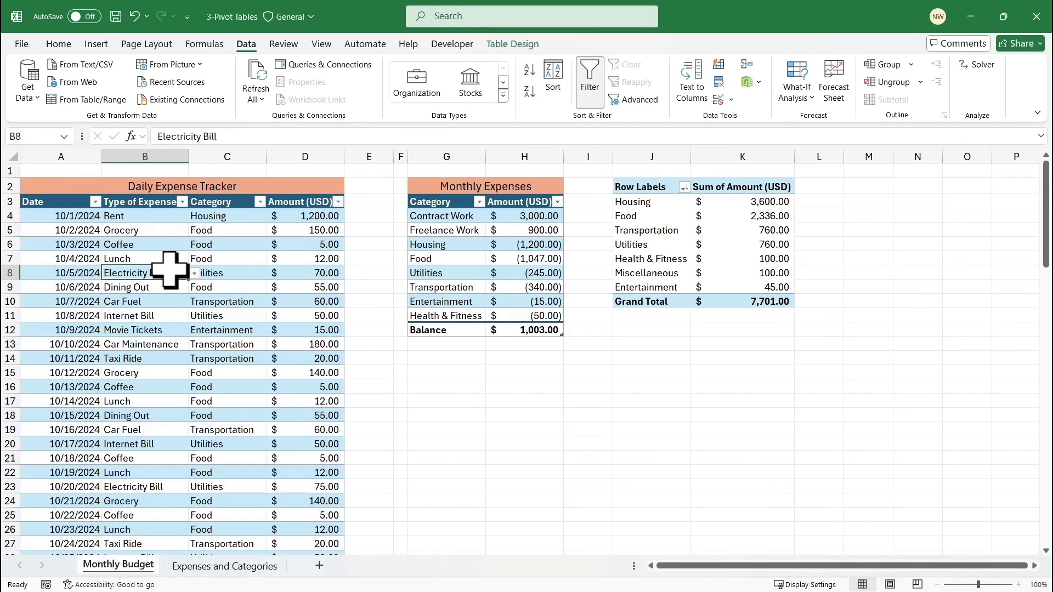
pyautogui.click(96, 44)
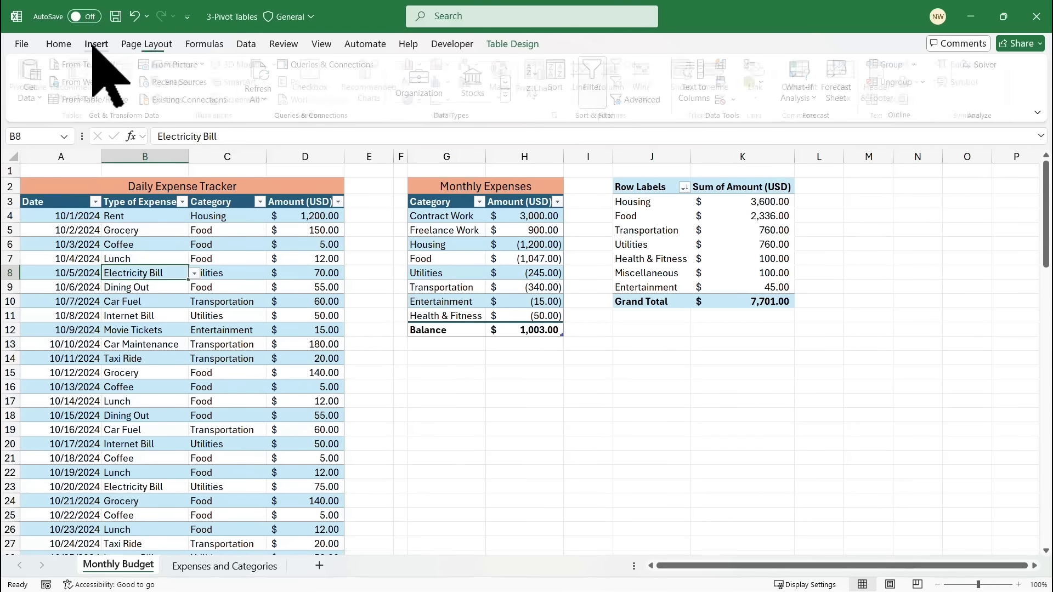
pyautogui.click(34, 71)
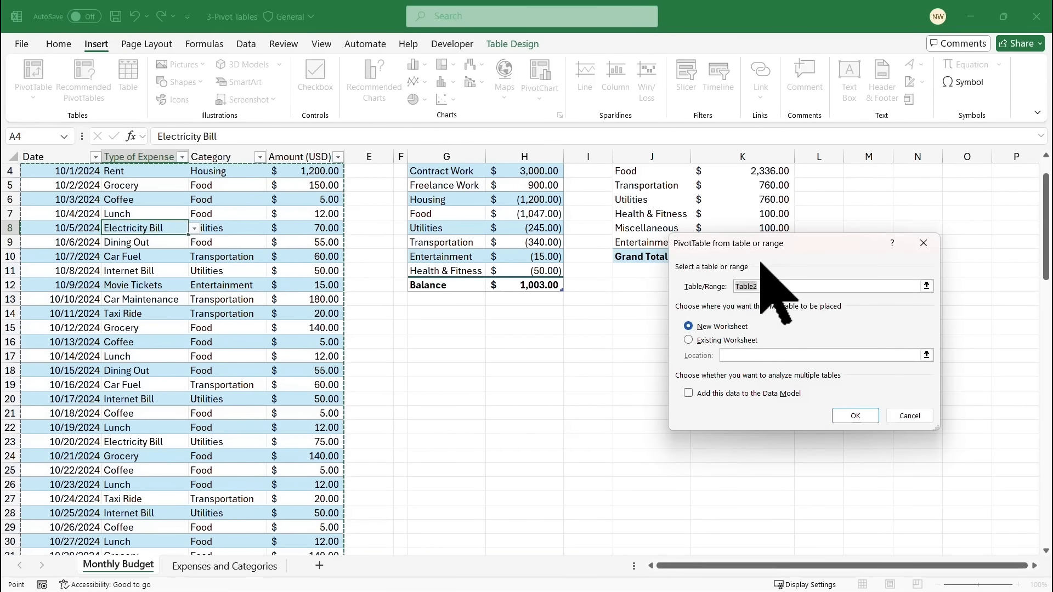
pyautogui.click(689, 340)
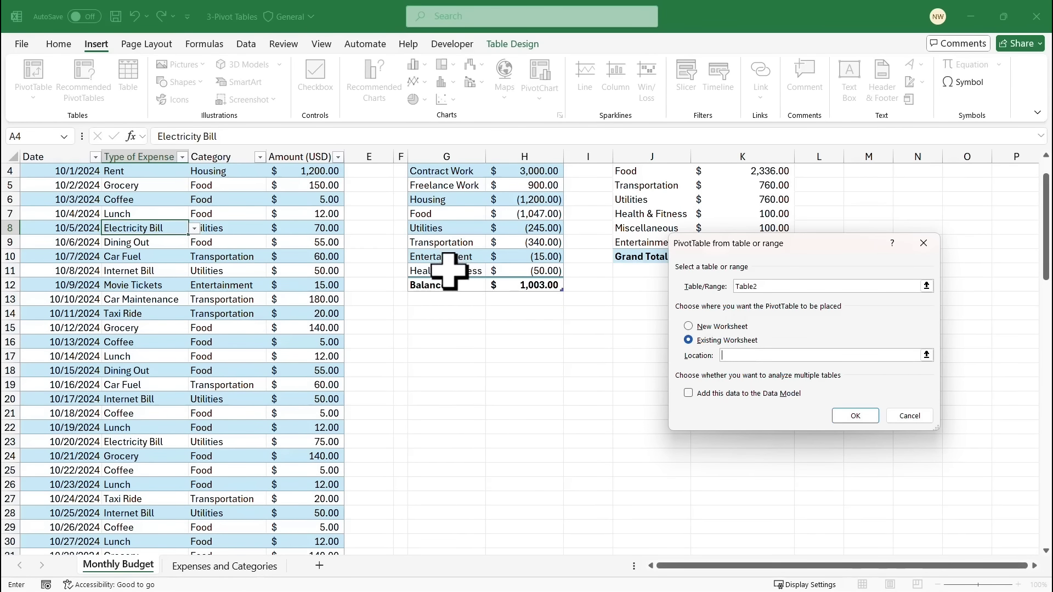
pyautogui.scroll(1, 494, 302)
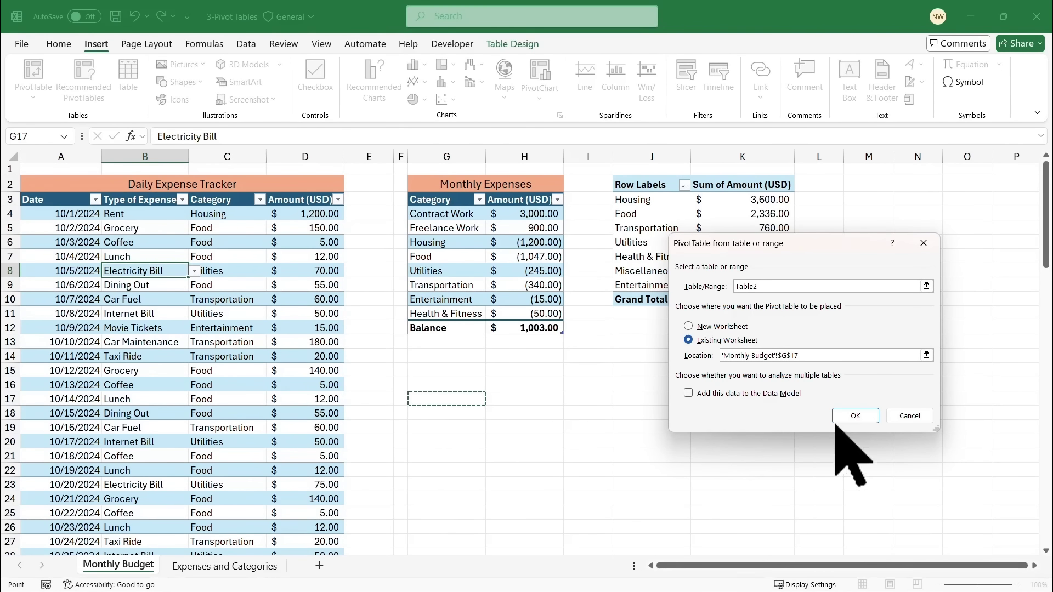
pyautogui.click(859, 418)
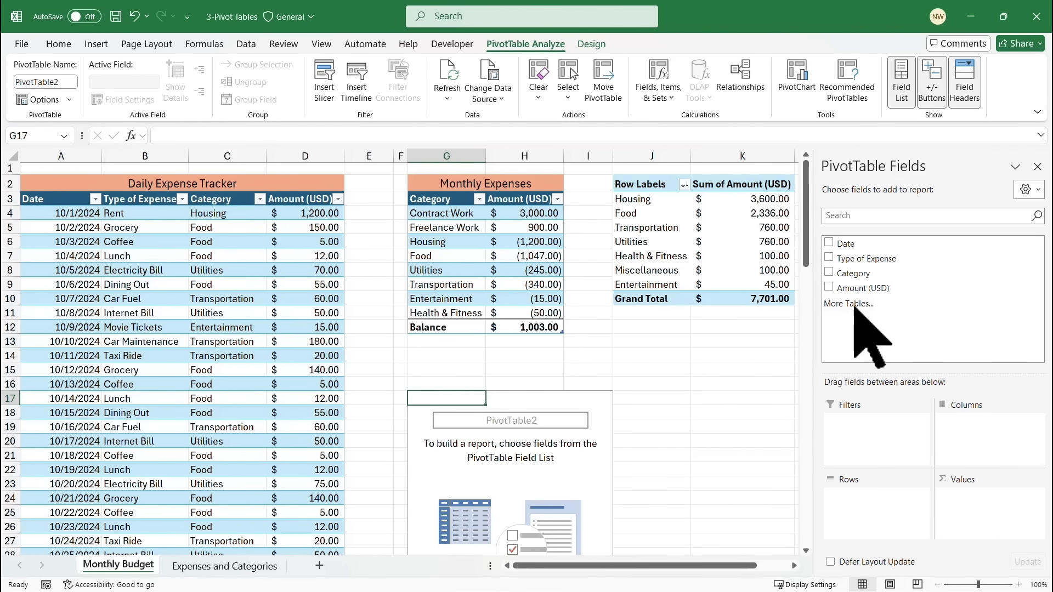
# Add Amount (USD) as the summed value and Type of Expense as the rows of the second PivotTable, and review its rows.
pyautogui.click(829, 288)
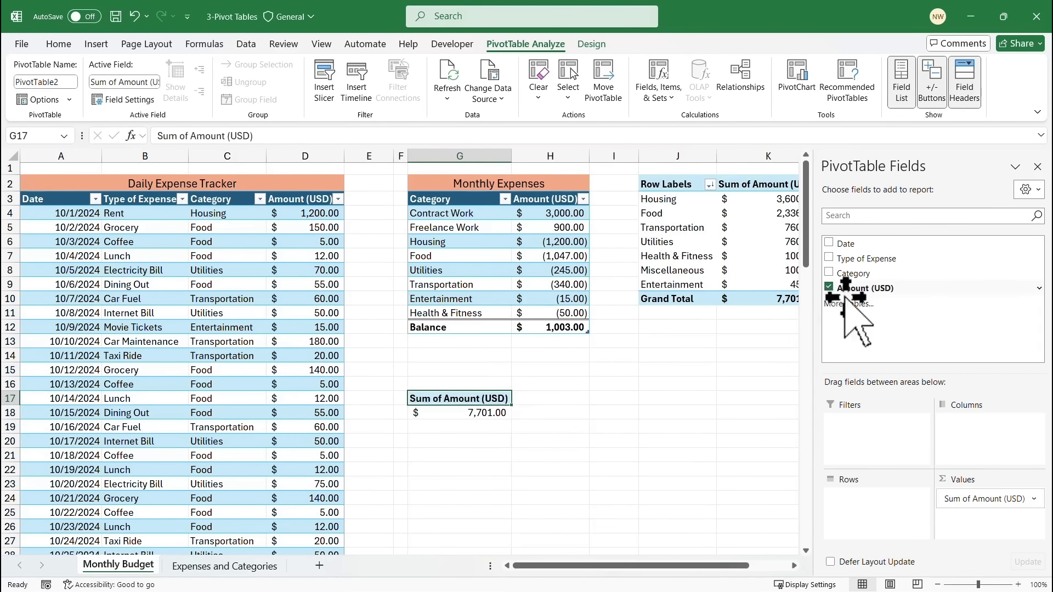
pyautogui.click(829, 258)
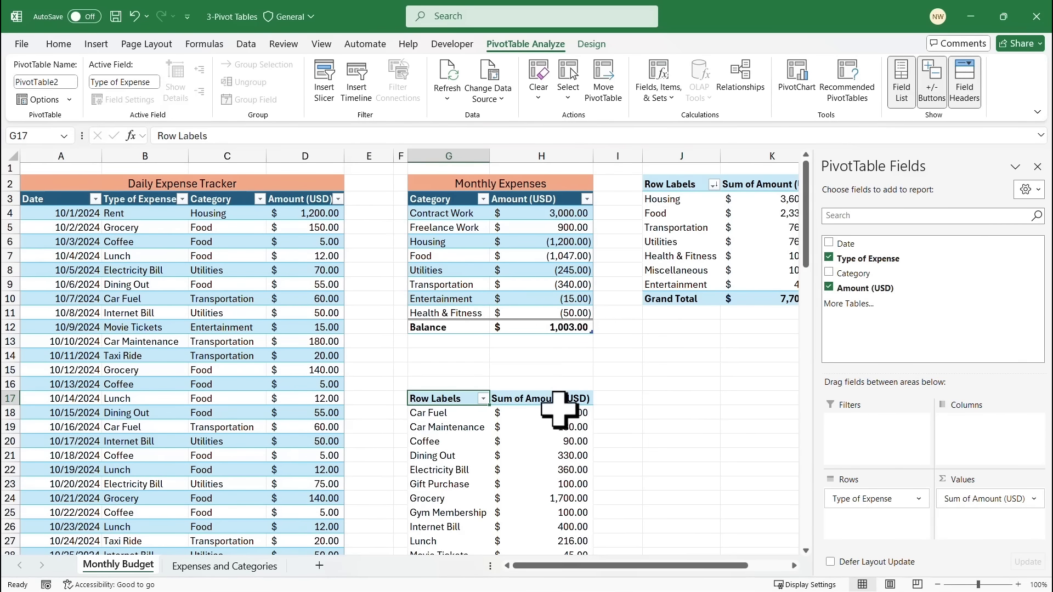
pyautogui.scroll(-2, 559, 409)
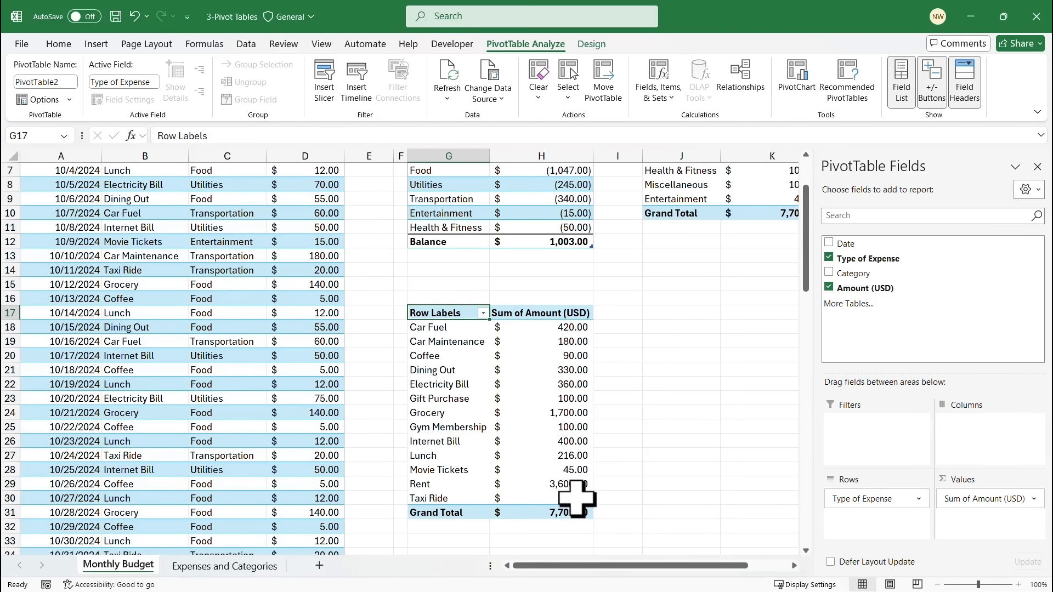
pyautogui.scroll(1, 578, 464)
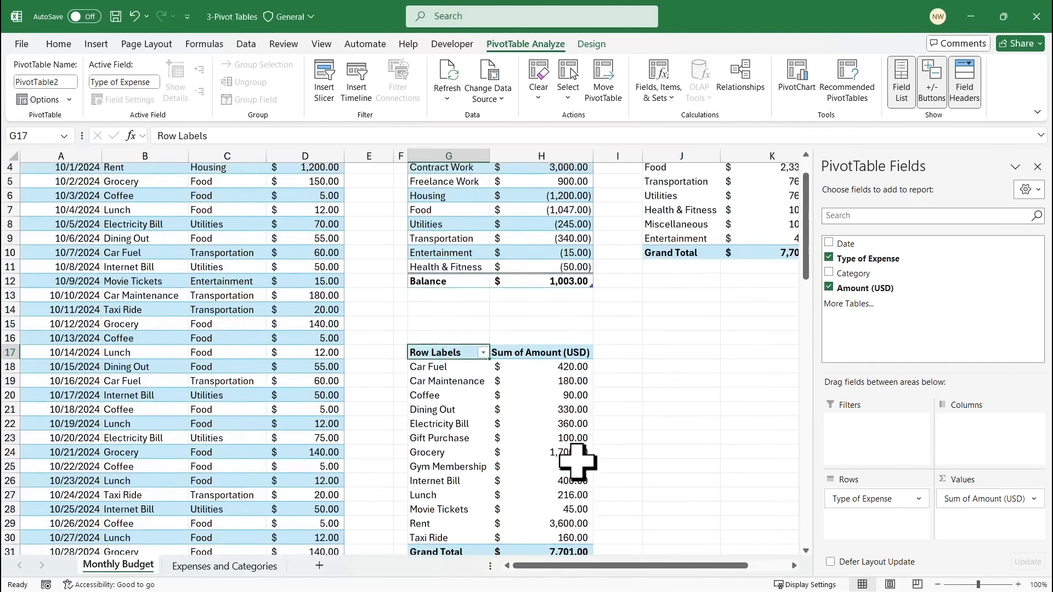
pyautogui.scroll(1, 577, 463)
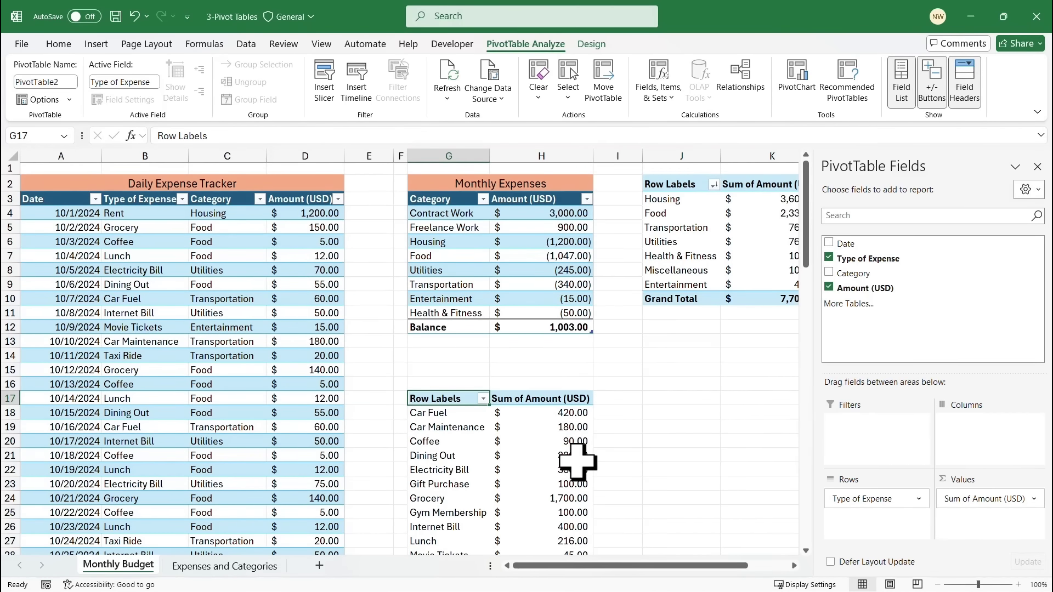
pyautogui.scroll(-2, 577, 464)
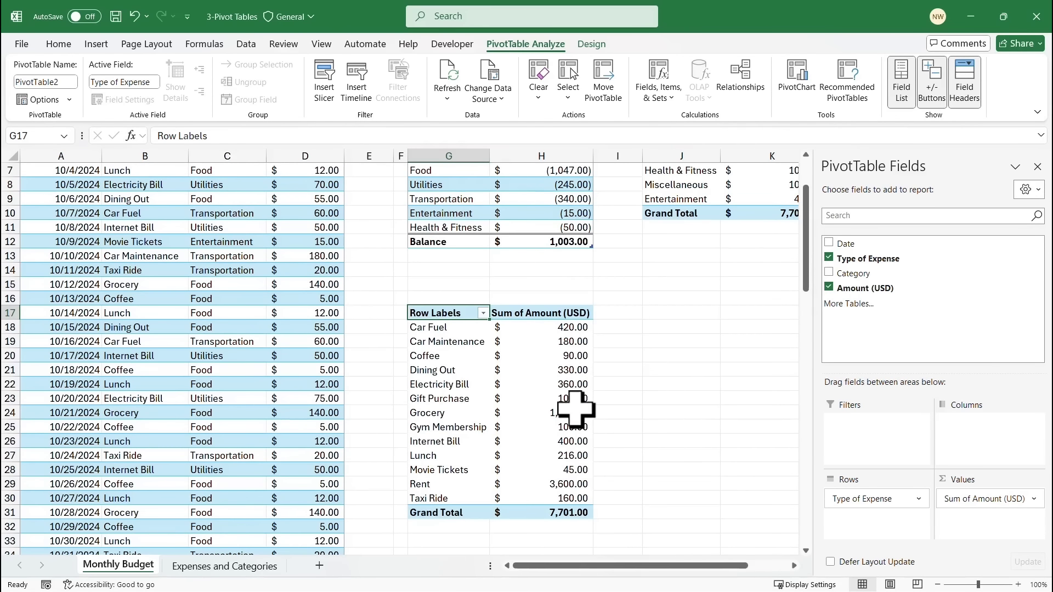
pyautogui.moveTo(576, 409)
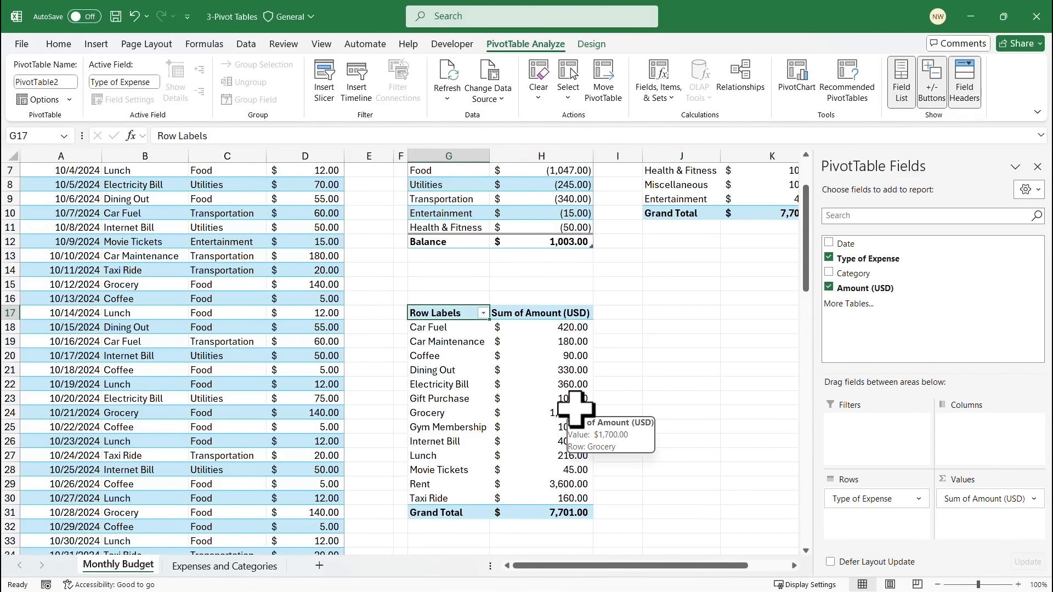
# Add Category to the second PivotTable's rows, place it above Type of Expense, and close the field list.
pyautogui.click(829, 273)
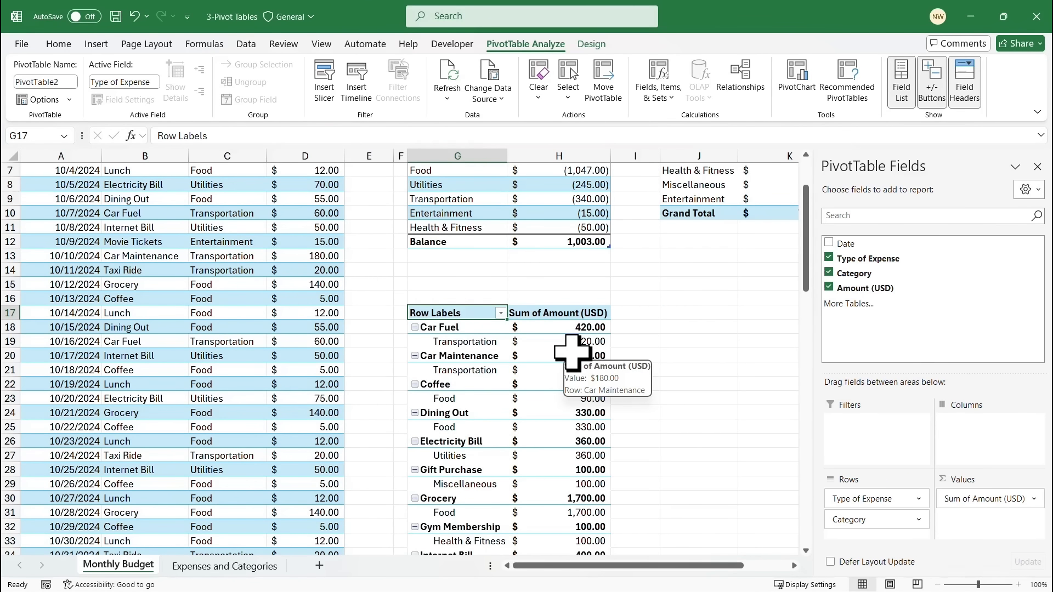
pyautogui.scroll(-2, 571, 352)
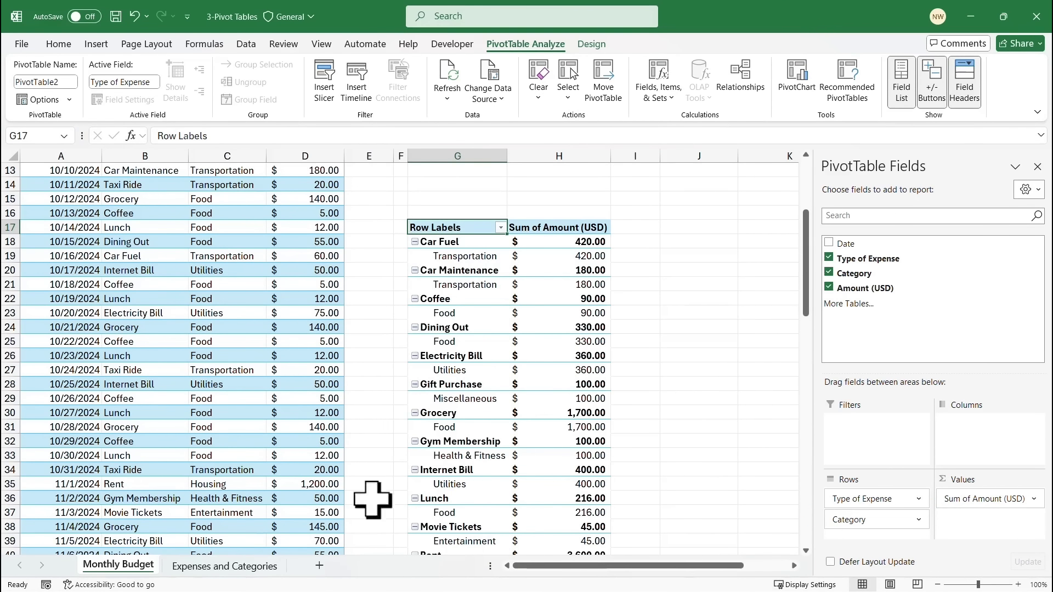
pyautogui.moveTo(873, 522)
pyautogui.mouseDown()
pyautogui.moveTo(870, 570)
pyautogui.moveTo(878, 502)
pyautogui.mouseUp()
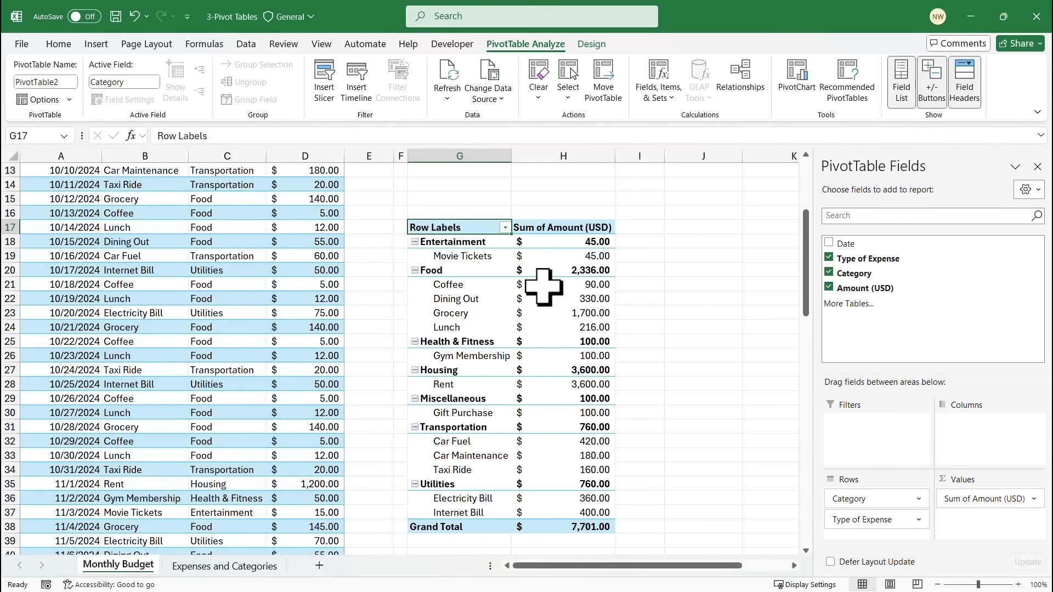
pyautogui.scroll(4, 543, 286)
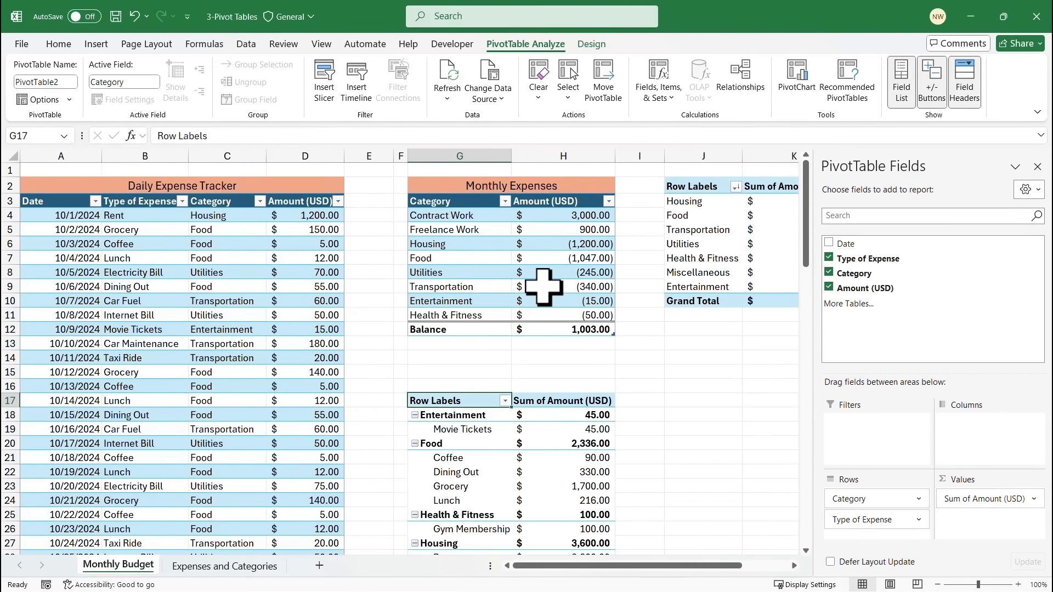
pyautogui.click(1039, 169)
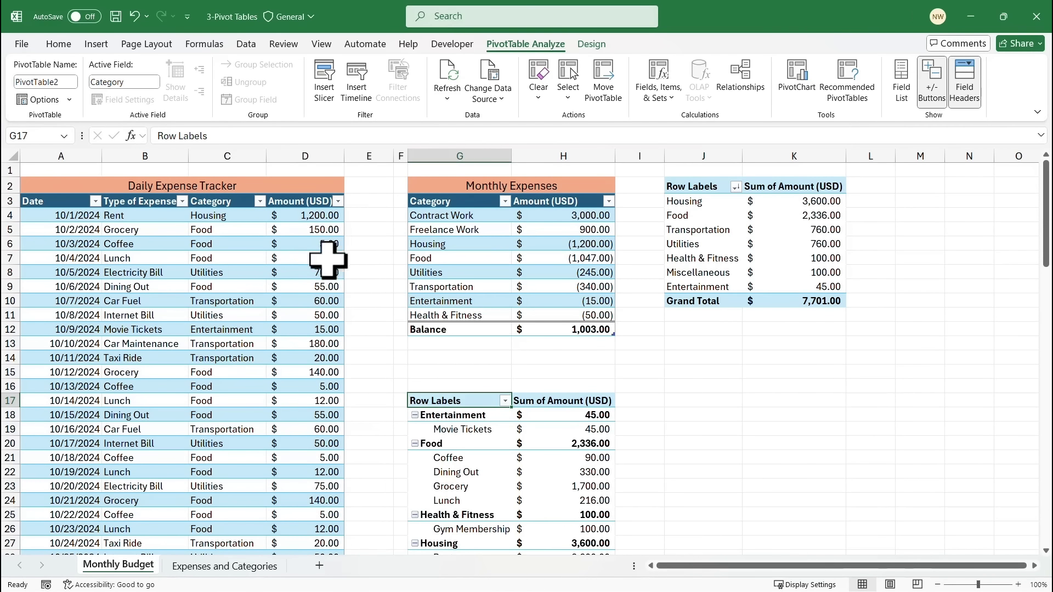
# Compare the Daily Expense Tracker and Monthly Expenses tables with the two PivotTables.
pyautogui.click(263, 263)
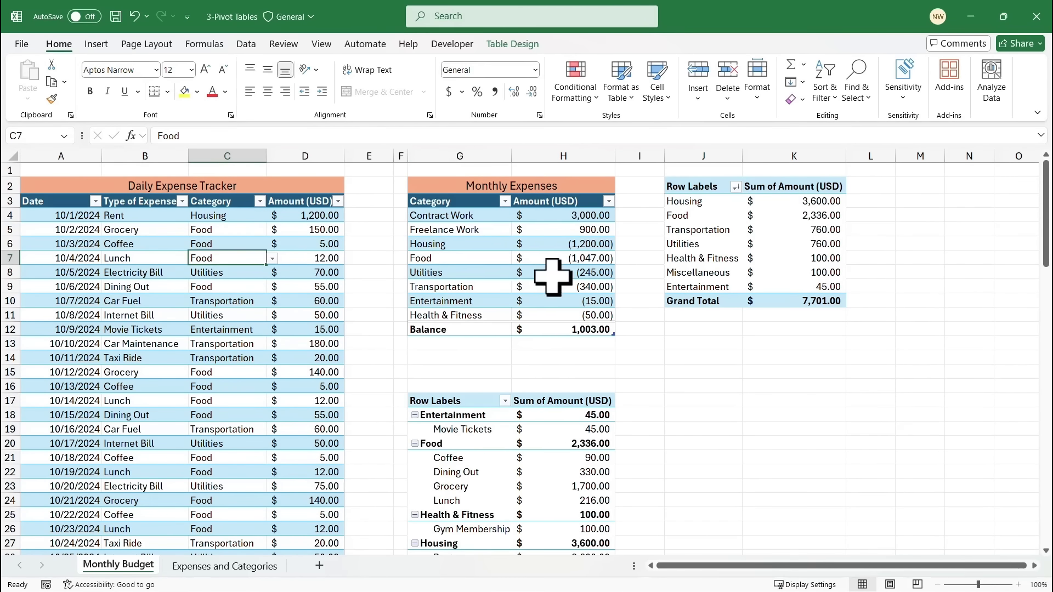
pyautogui.click(559, 263)
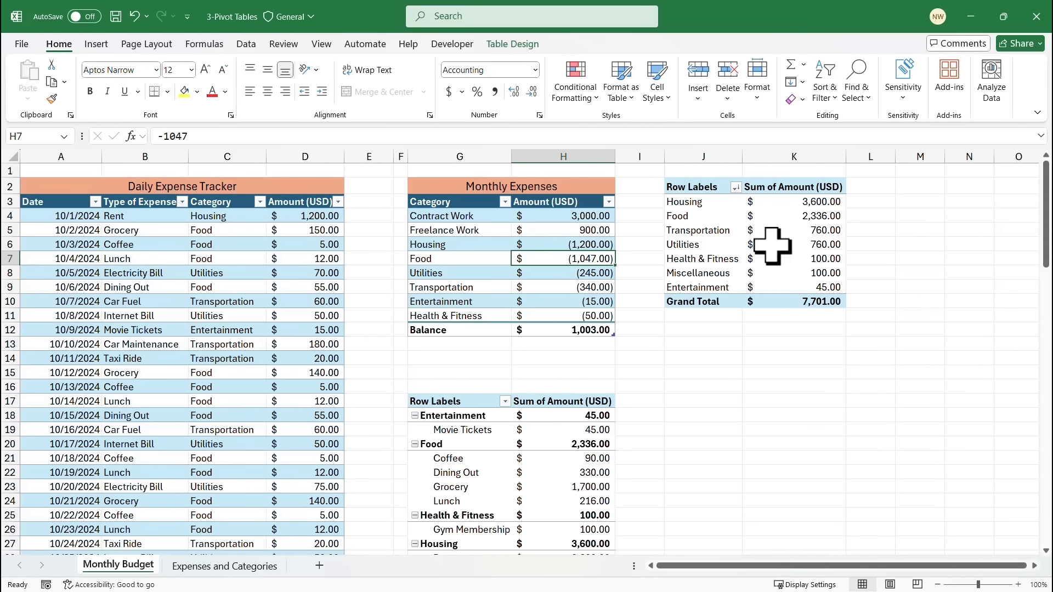
pyautogui.moveTo(767, 233)
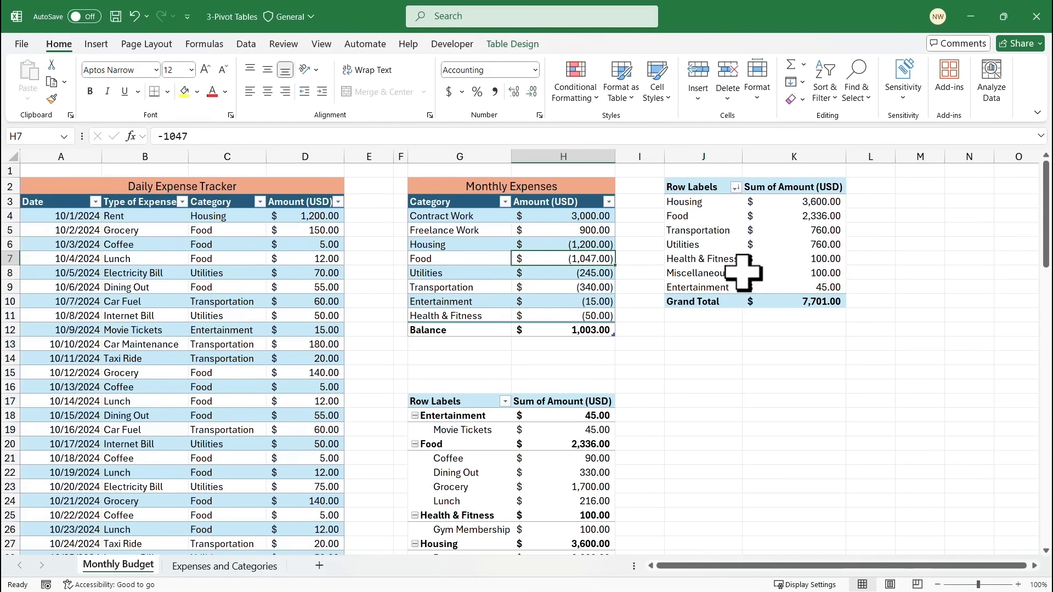
pyautogui.moveTo(564, 436)
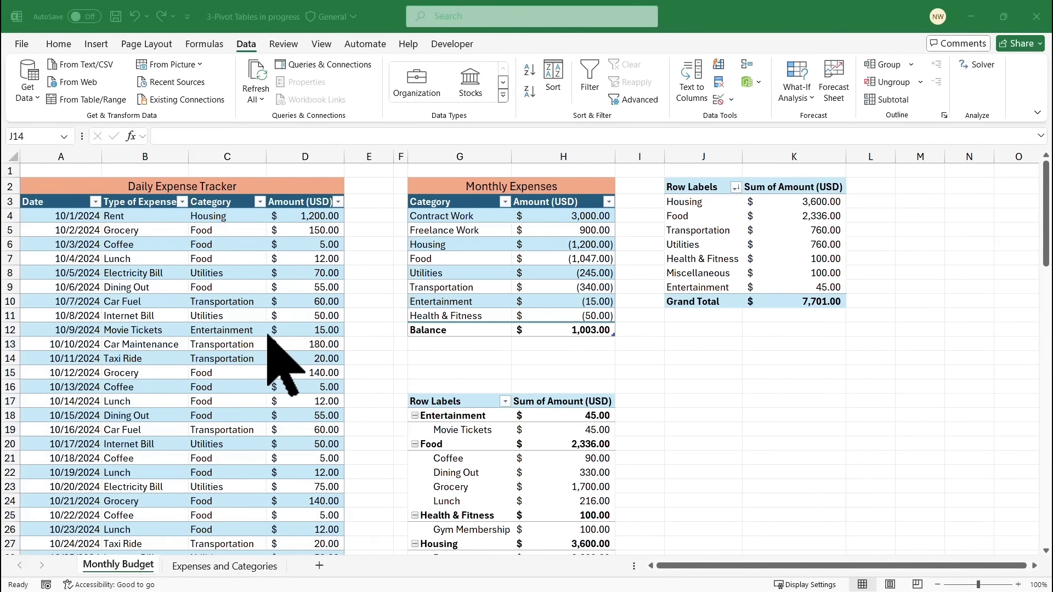
# In the Daily Expense Tracker, set the amount of the 12/25/2024 Gift Purchase entry to 400.
pyautogui.scroll(-16, 269, 336)
pyautogui.scroll(-9, 269, 336)
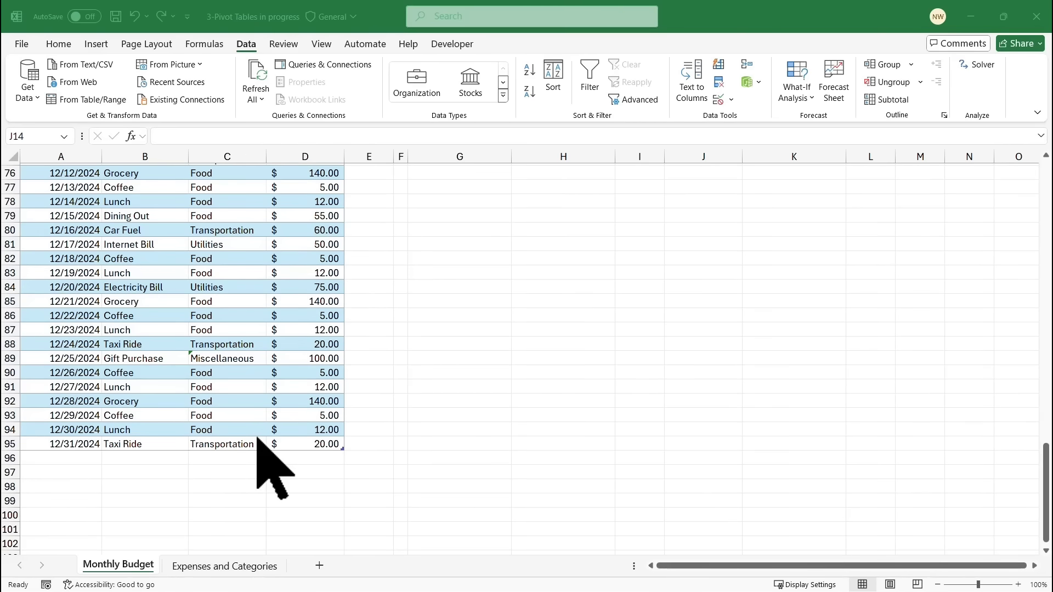
pyautogui.scroll(9, 591, 314)
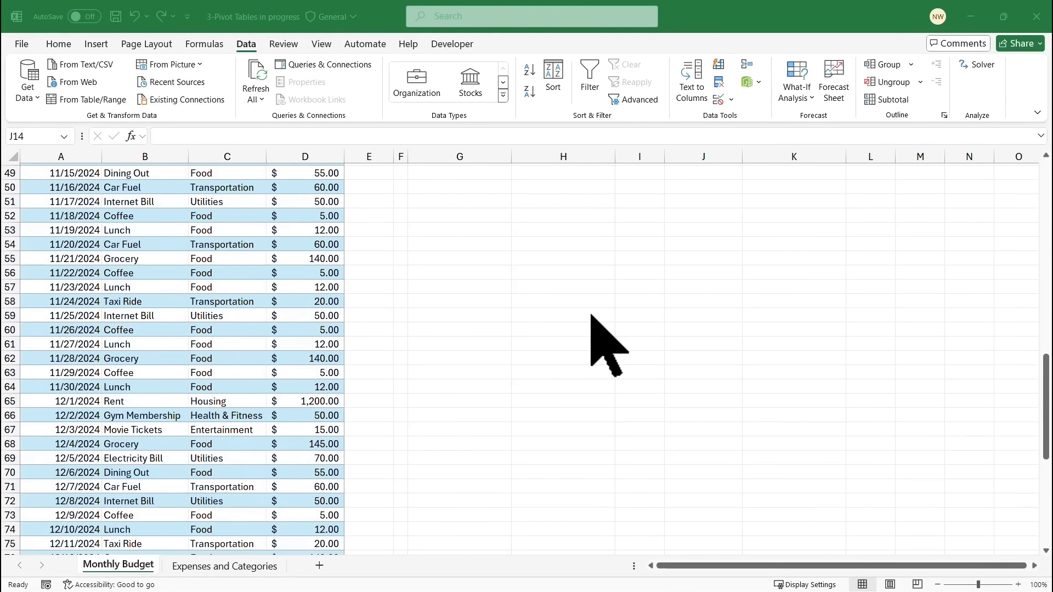
pyautogui.scroll(13, 591, 314)
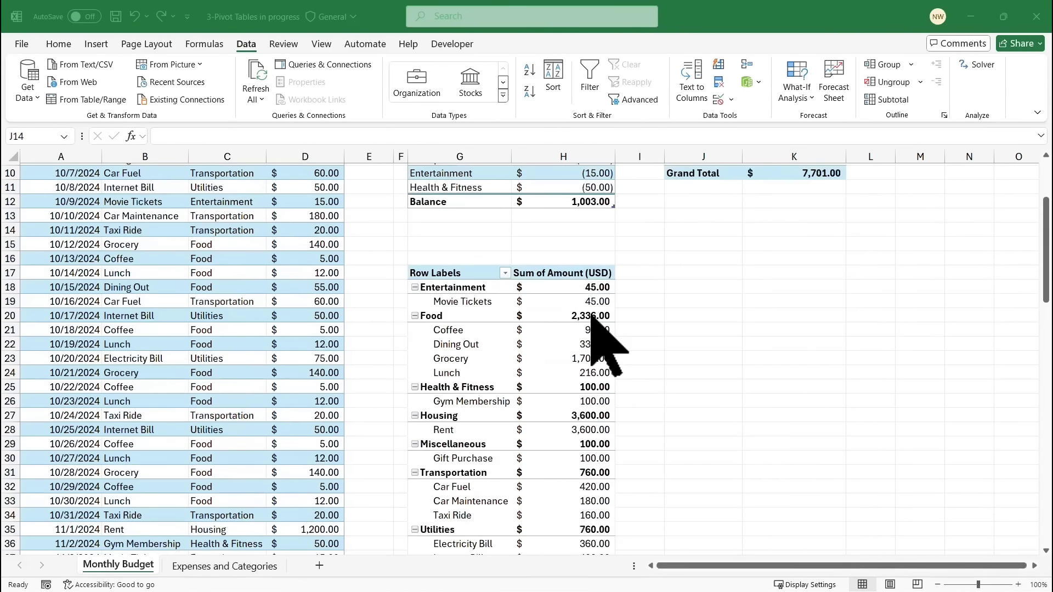
pyautogui.scroll(-20, 590, 315)
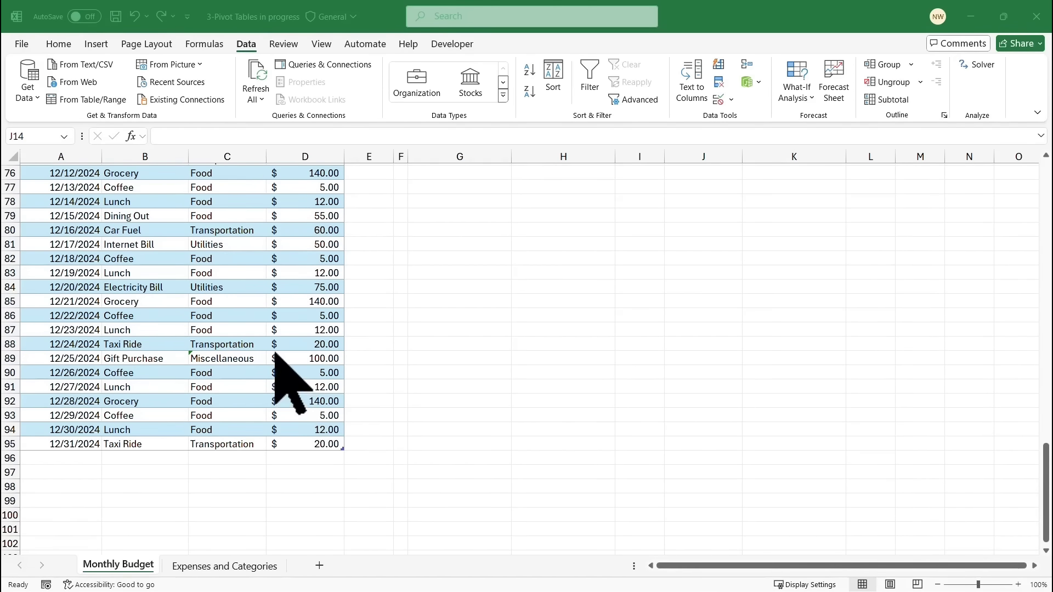
pyautogui.click(314, 360)
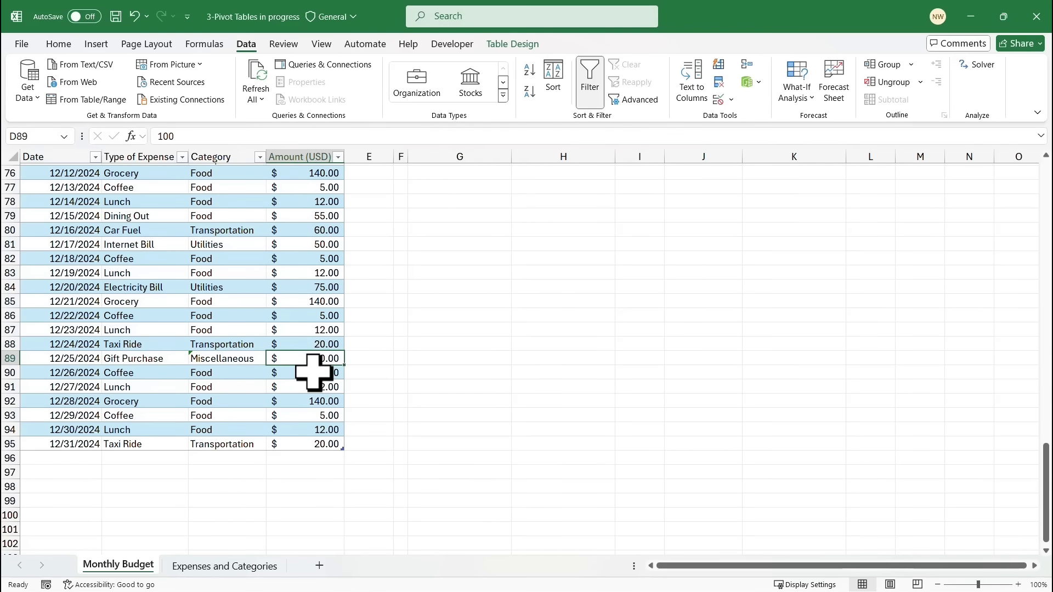
pyautogui.write('4')
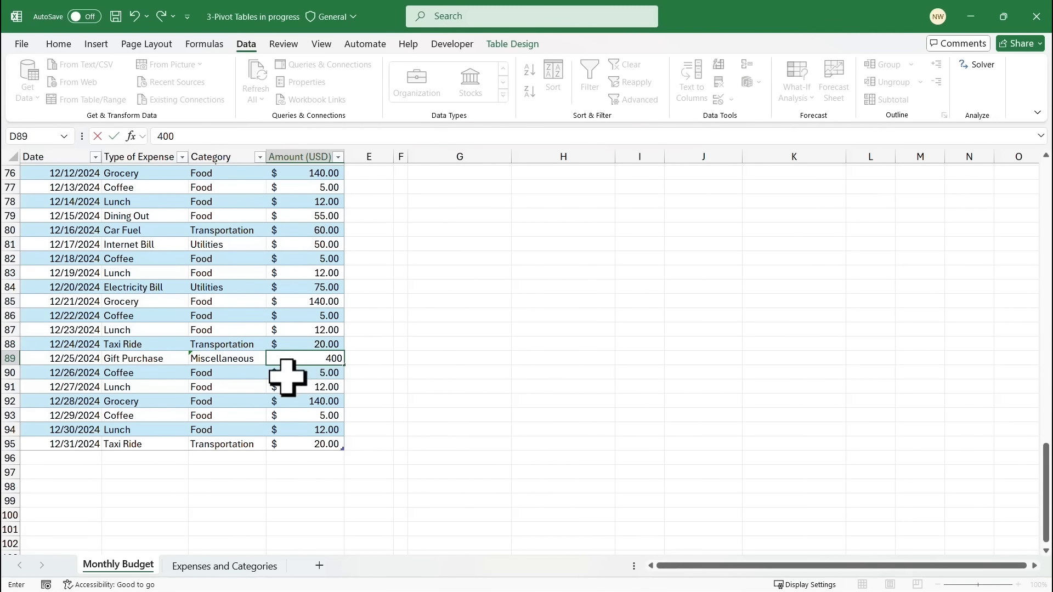
pyautogui.press('Return')
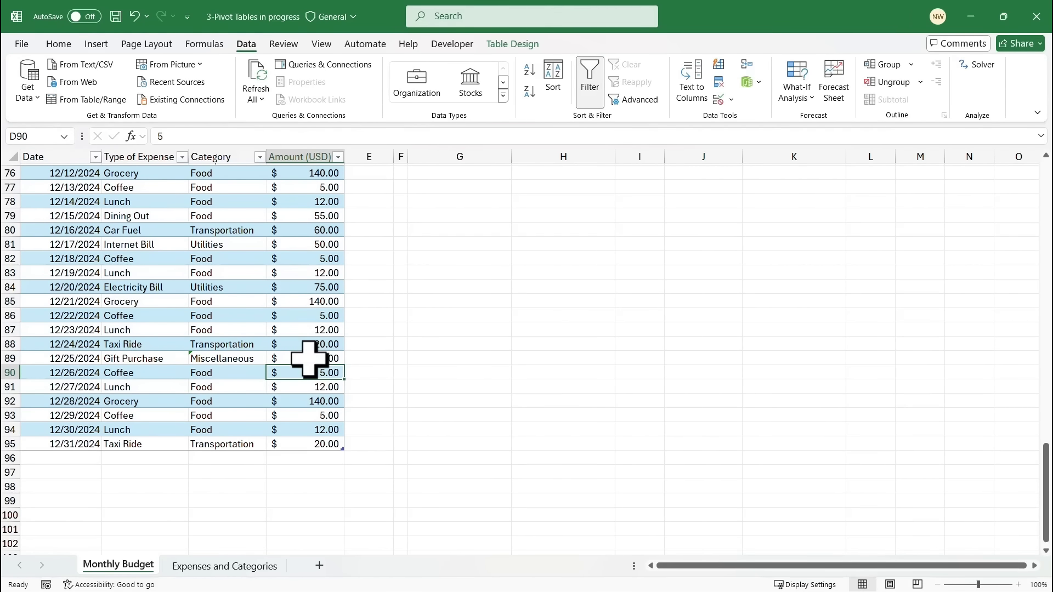
# Check the Miscellaneous amount in both PivotTables against the edited Gift Purchase entry.
pyautogui.scroll(1, 309, 357)
pyautogui.scroll(17, 308, 357)
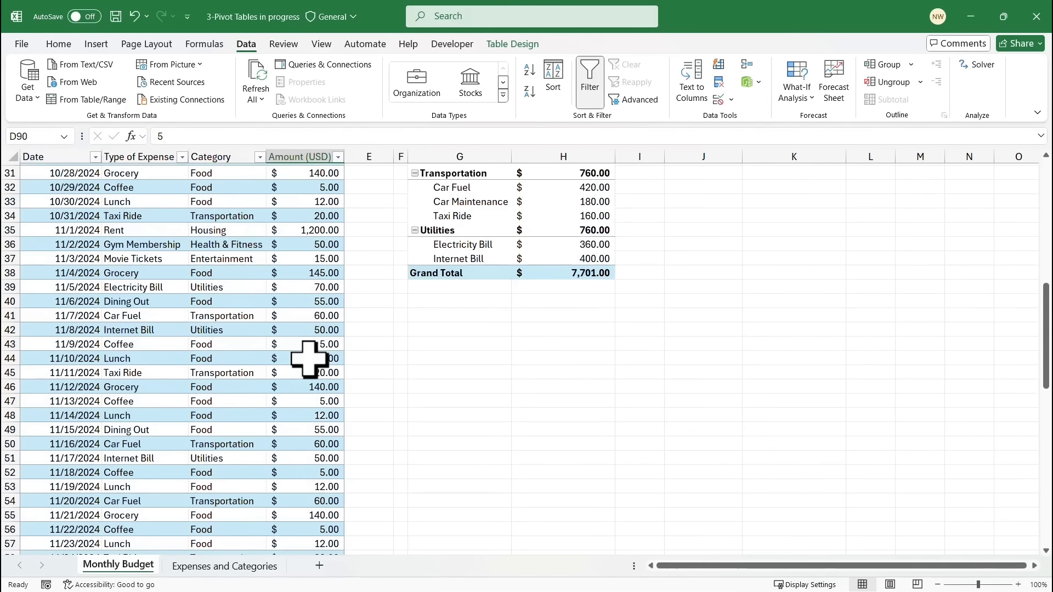
pyautogui.scroll(3, 309, 357)
pyautogui.moveTo(579, 459)
pyautogui.scroll(5, 566, 409)
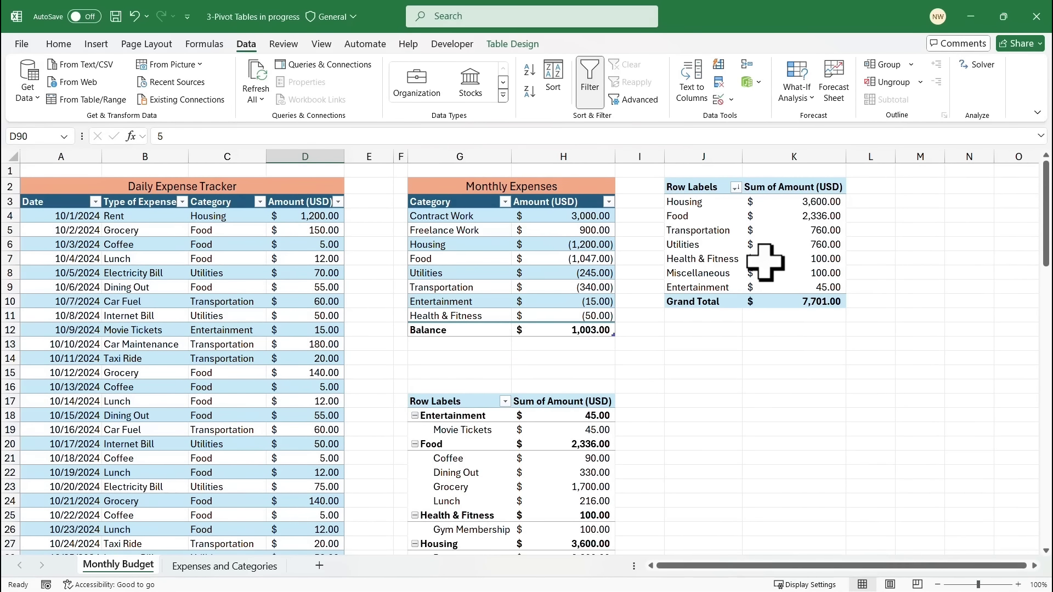
# Refresh the category PivotTable beside Monthly Expenses and check the grand totals of both PivotTables.
pyautogui.rightClick(733, 233)
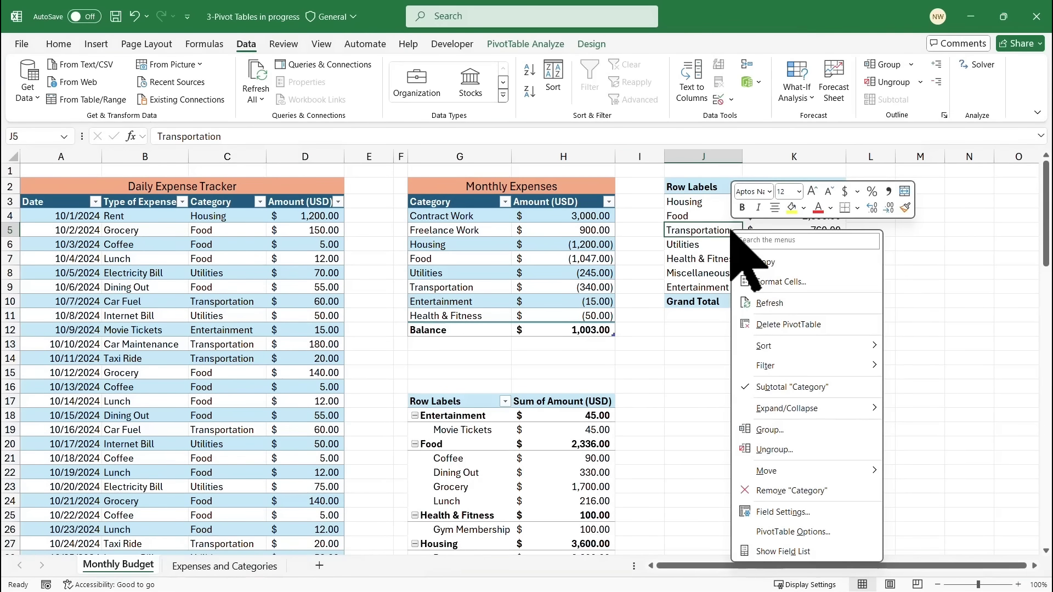
pyautogui.click(774, 304)
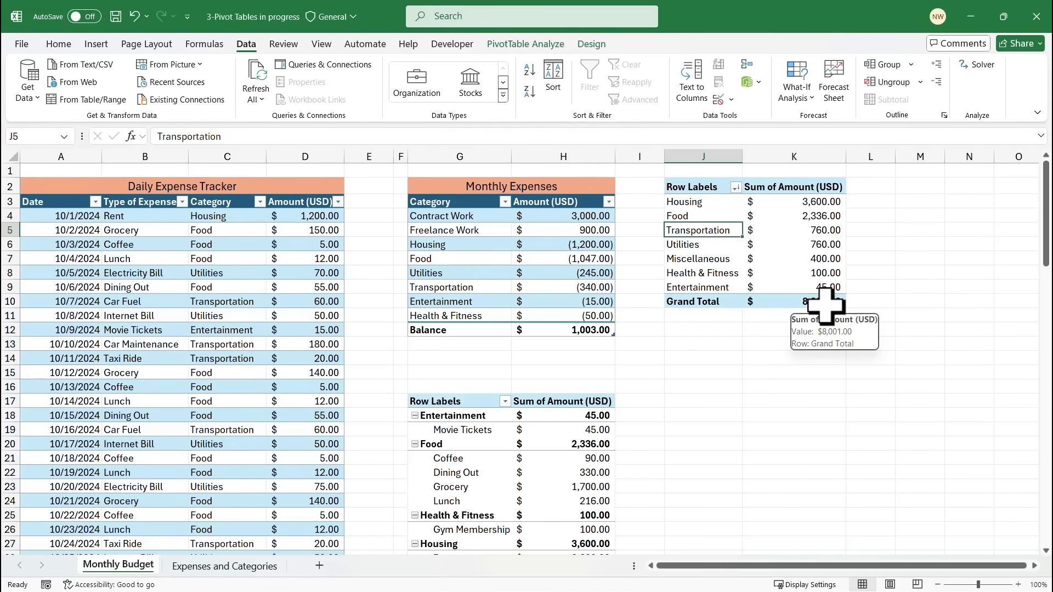
pyautogui.scroll(-4, 581, 335)
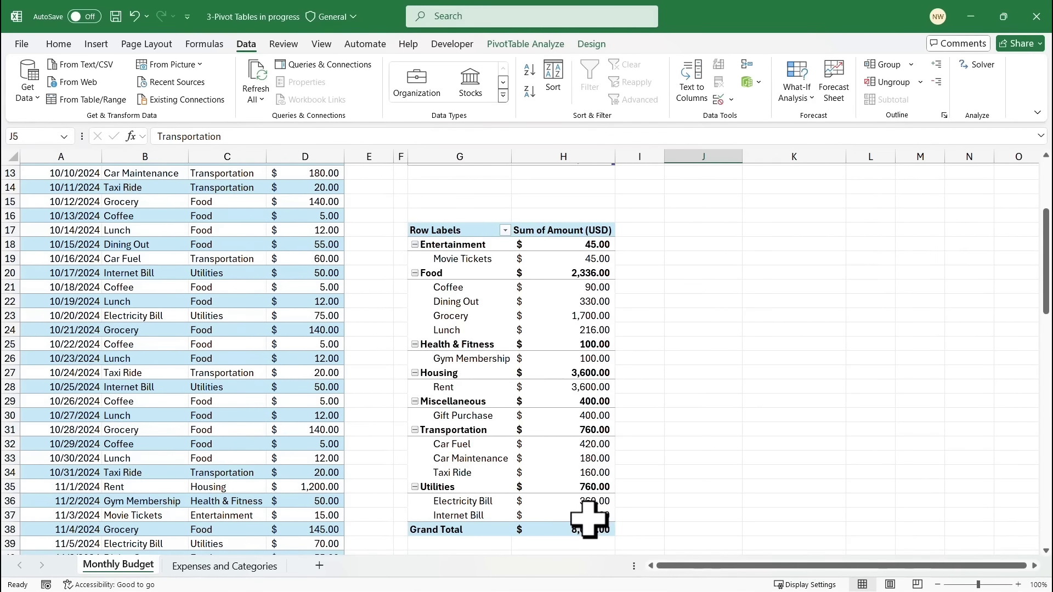
pyautogui.scroll(3, 561, 361)
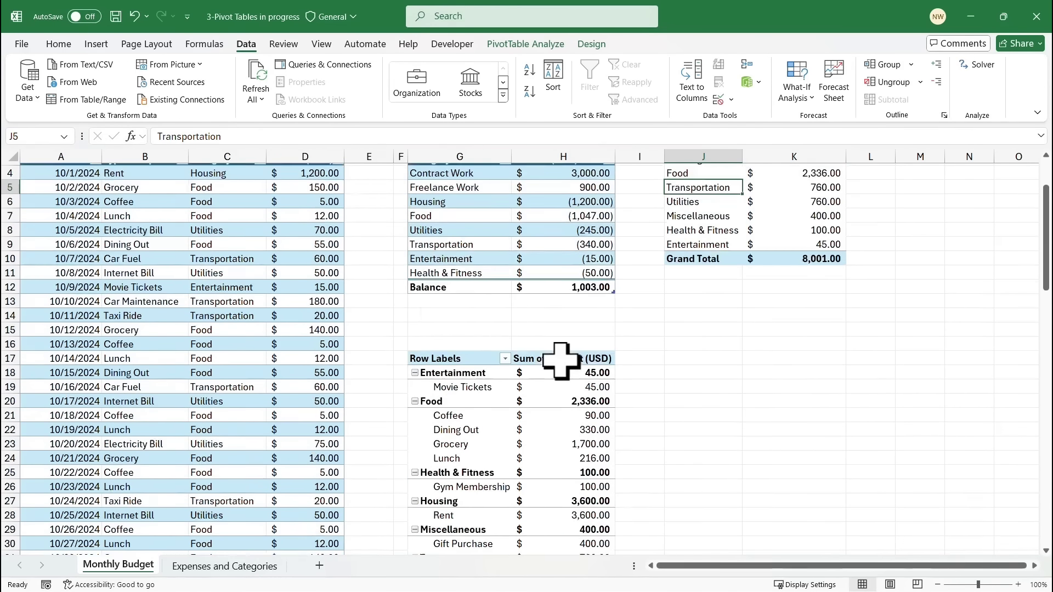
pyautogui.scroll(1, 560, 361)
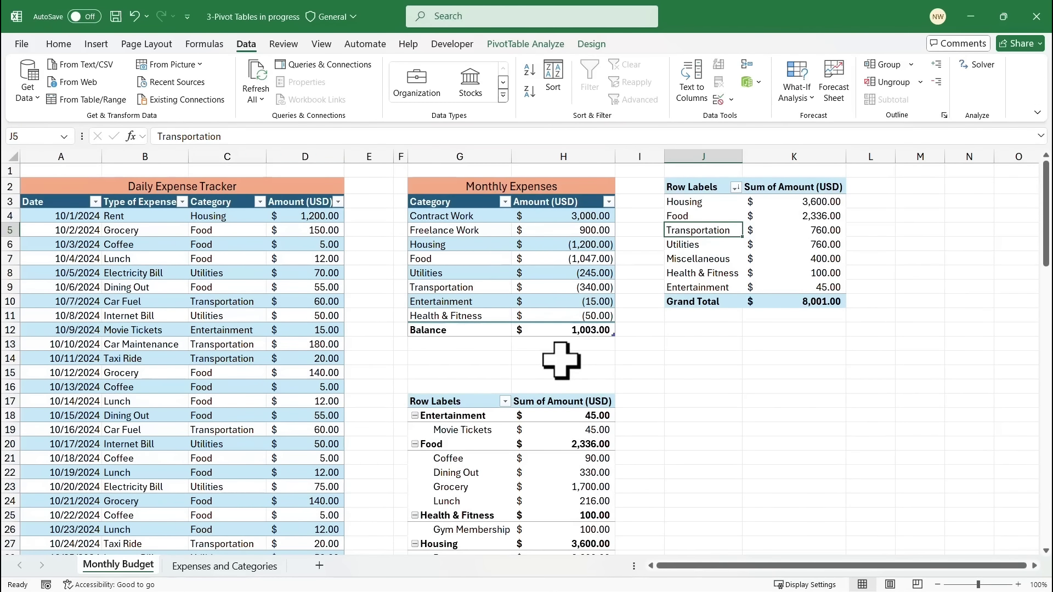
# Review the data settings in the category PivotTable's options, including refreshing on file open, and close them without changes.
pyautogui.rightClick(768, 221)
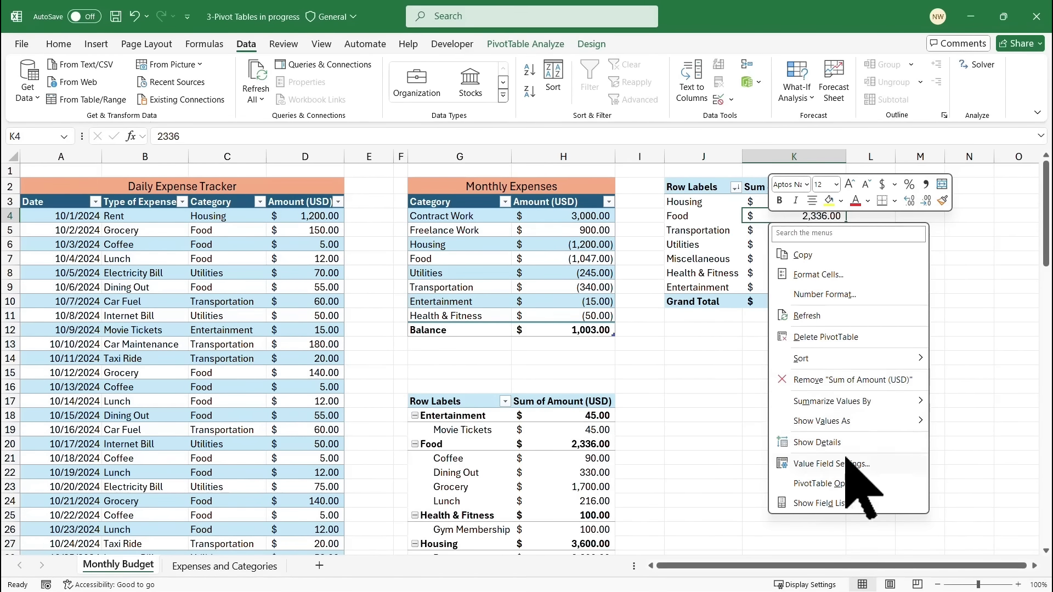
pyautogui.click(831, 483)
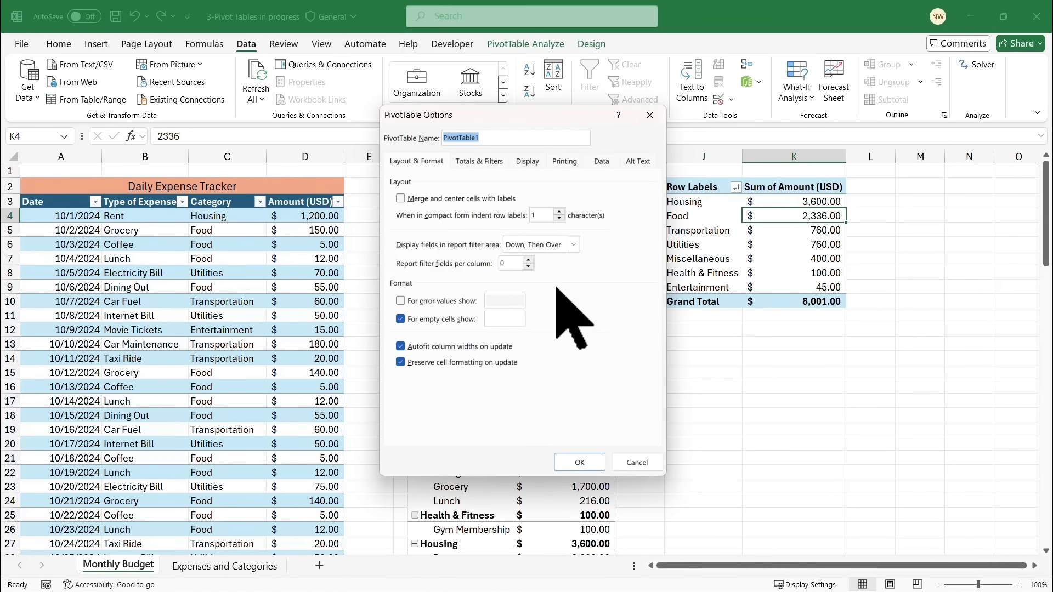
pyautogui.click(602, 163)
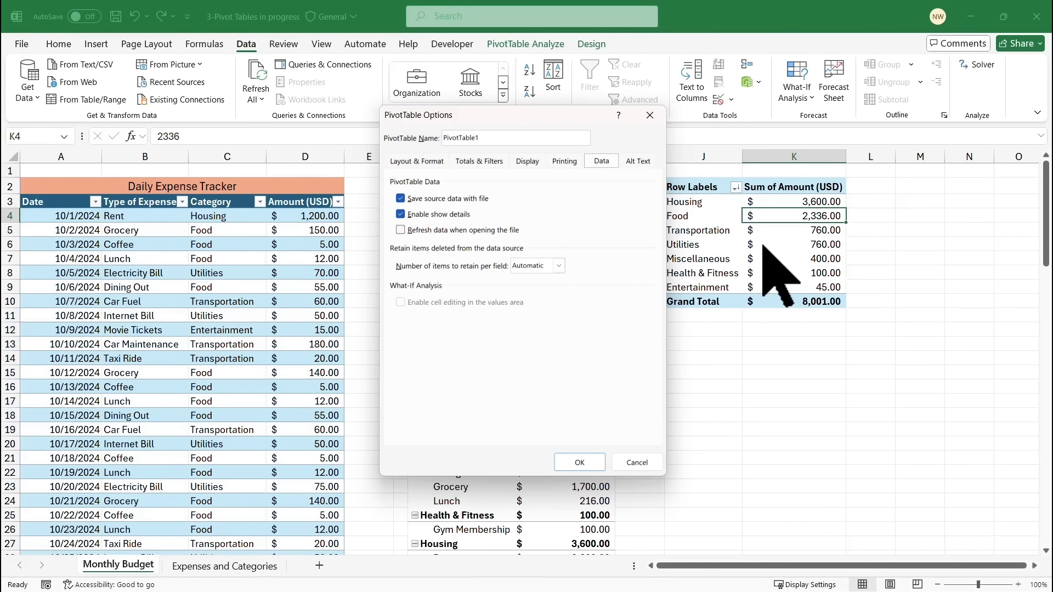
pyautogui.click(642, 463)
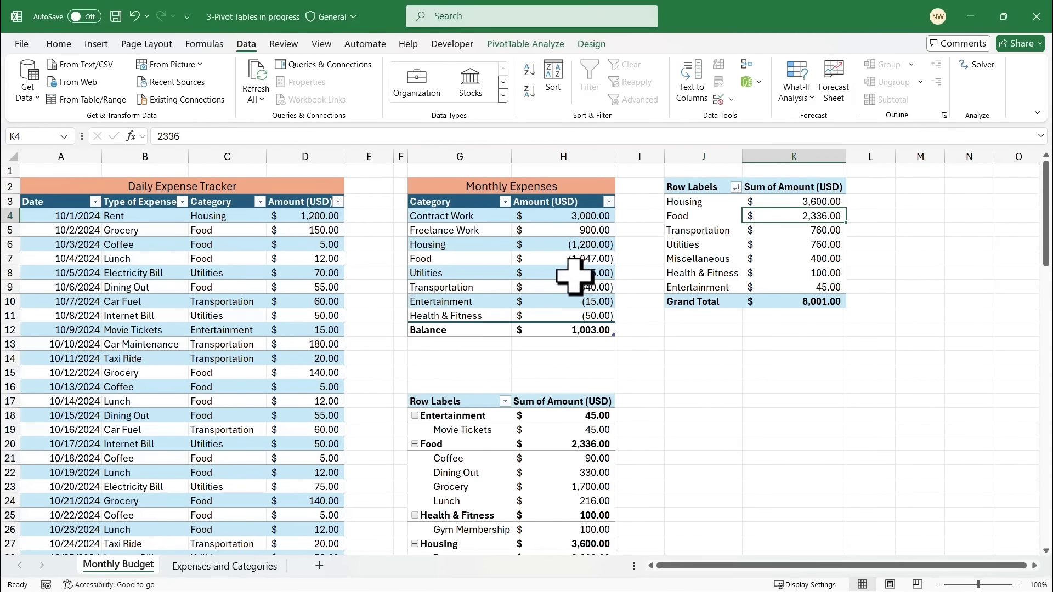
# Add a row dated 12/31/2024 directly below the last entry of the Daily Expense Tracker.
pyautogui.scroll(-9, 332, 308)
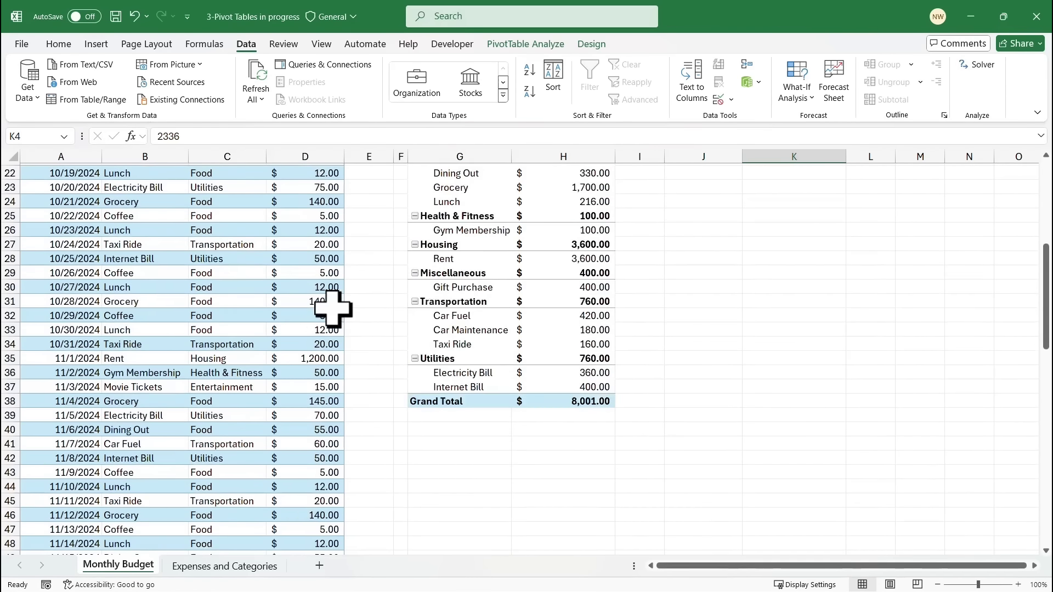
pyautogui.scroll(-11, 333, 309)
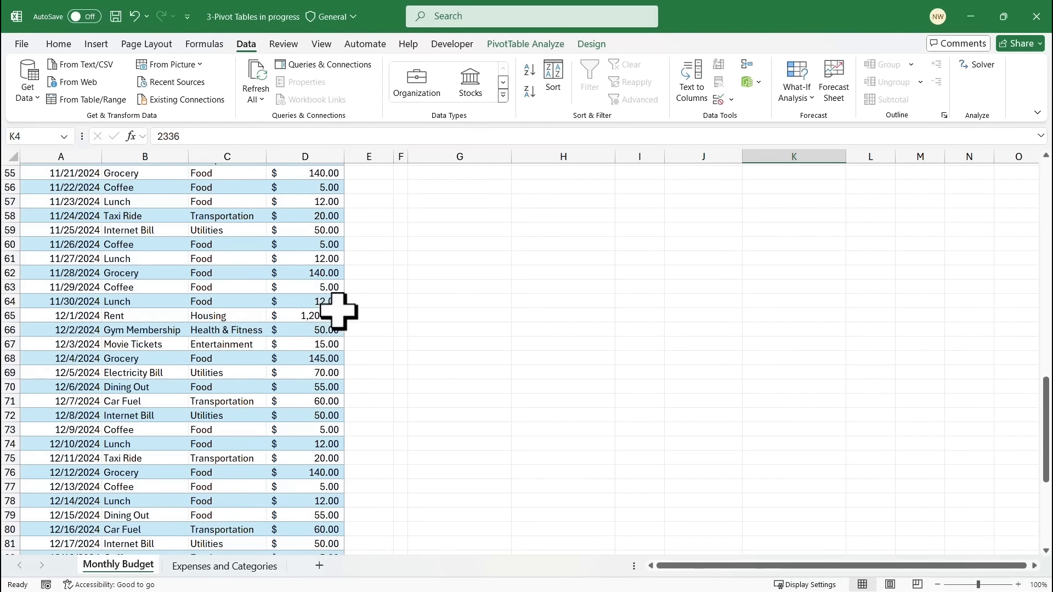
pyautogui.scroll(-5, 339, 311)
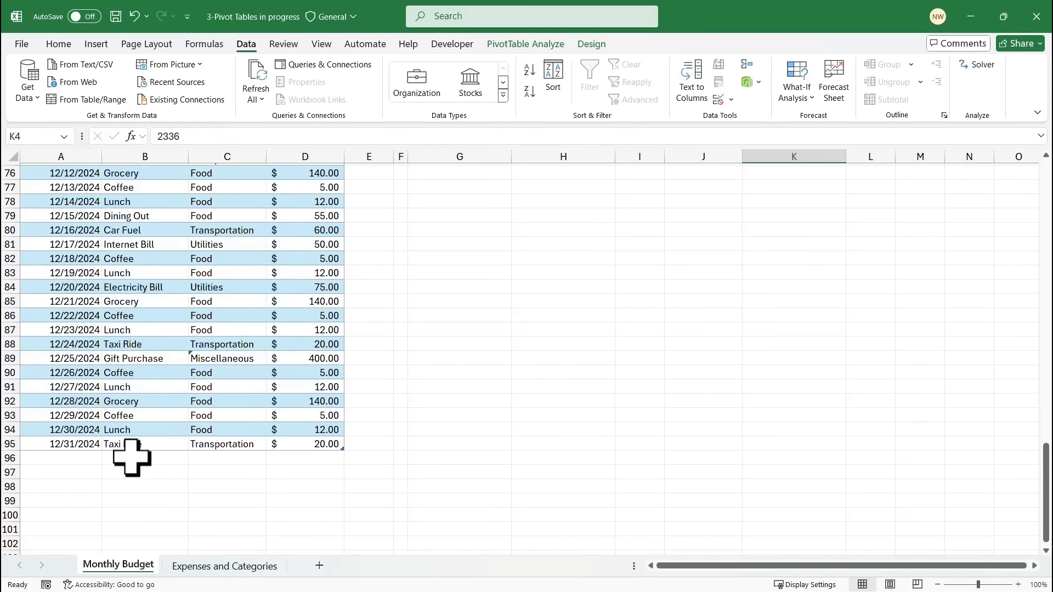
pyautogui.click(80, 460)
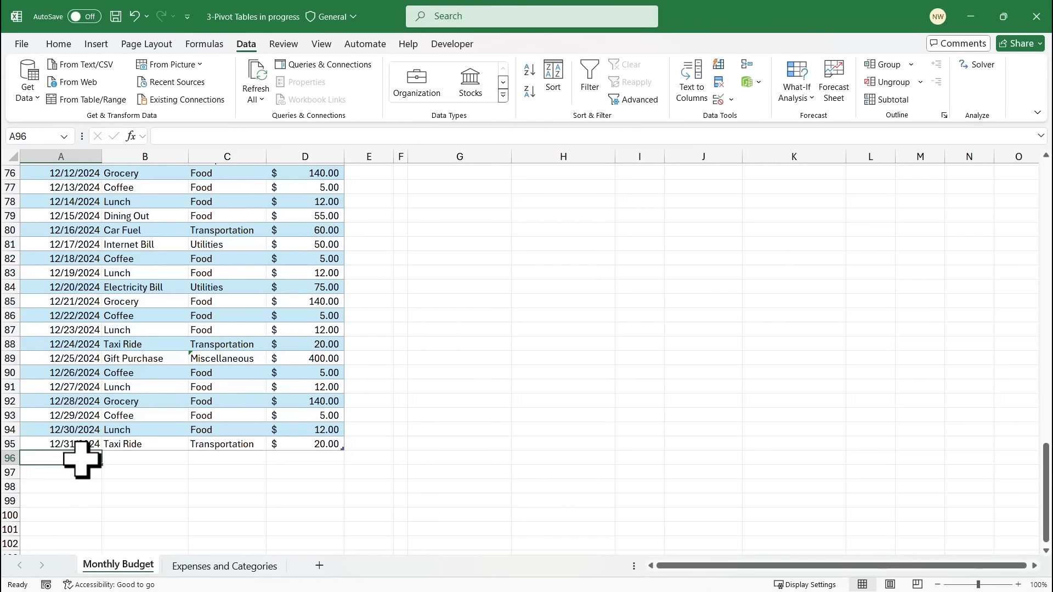
pyautogui.write('12/31/202')
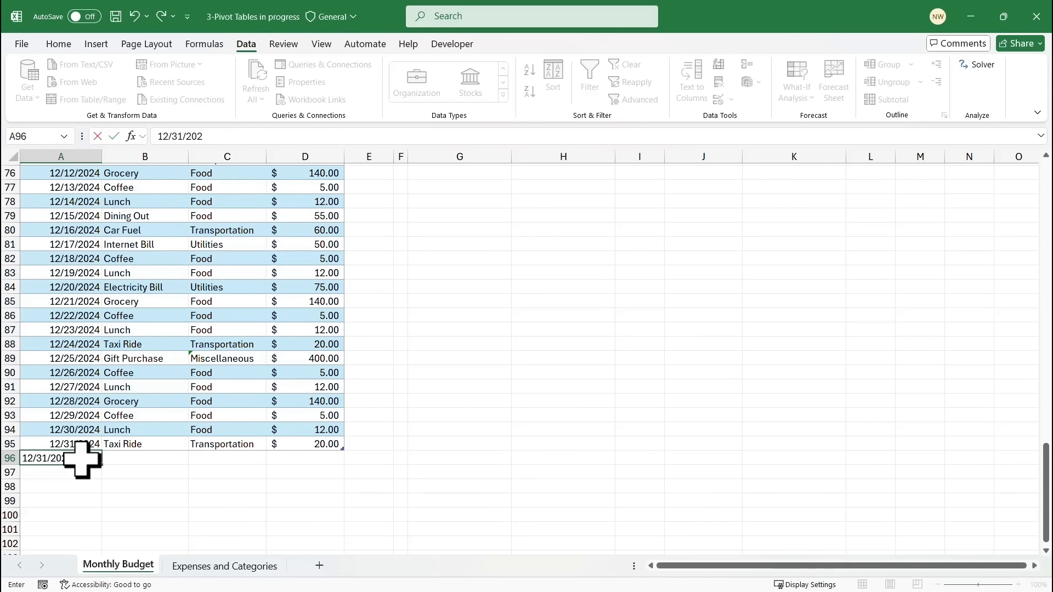
pyautogui.write('4')
pyautogui.press('Tab')
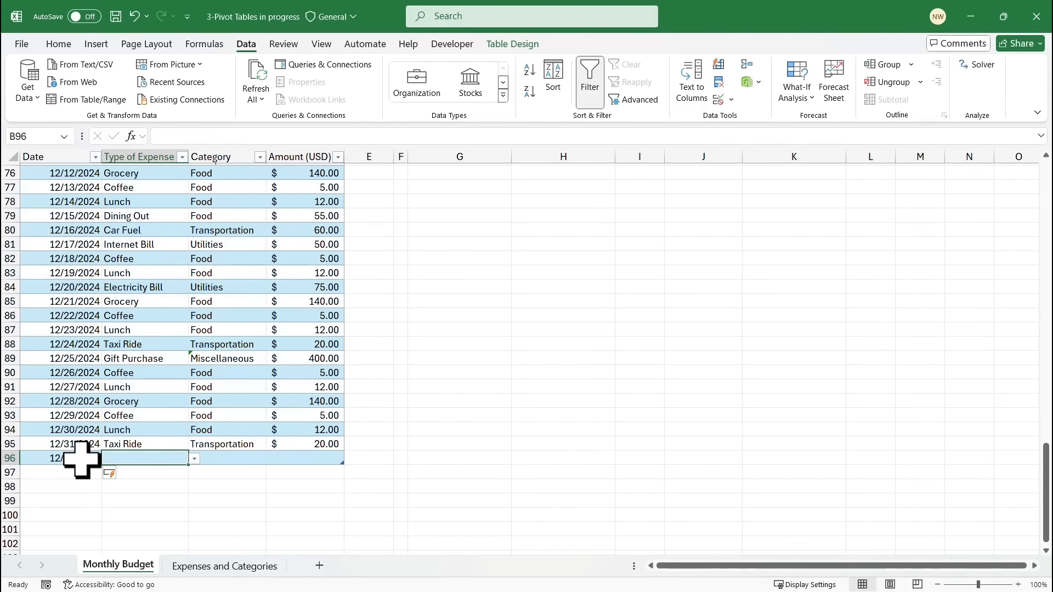
# Set the new row's Type of Expense to Car Maintenance and its Category to Transportation.
pyautogui.click(194, 459)
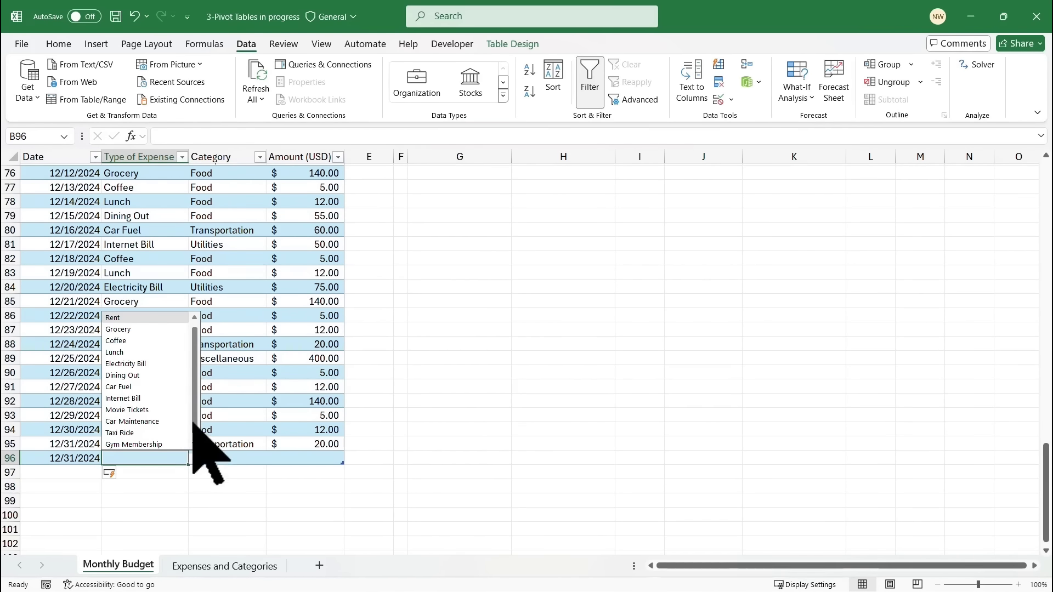
pyautogui.click(193, 443)
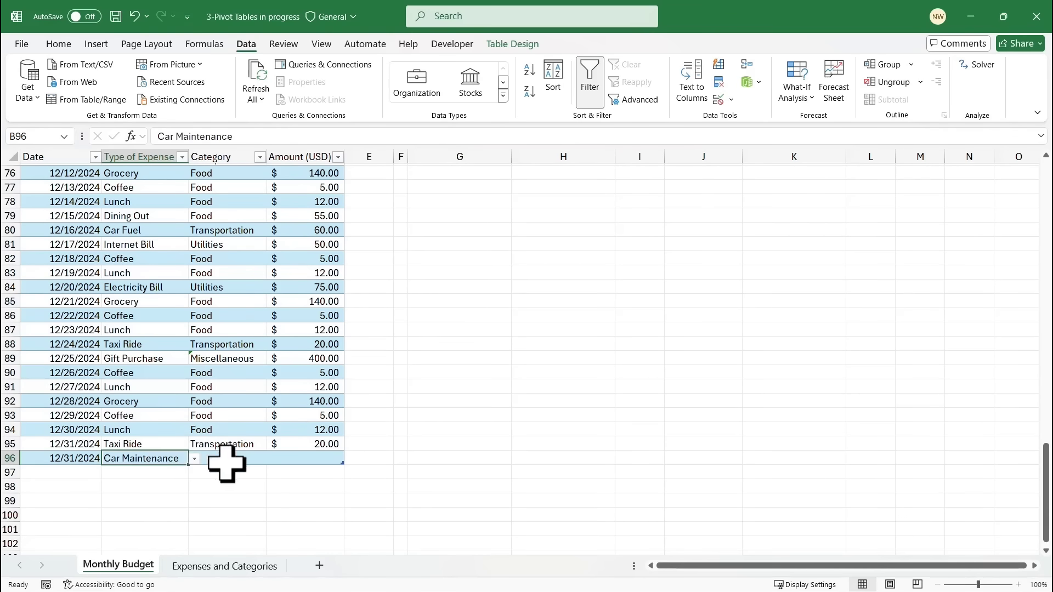
pyautogui.click(145, 410)
pyautogui.click(236, 459)
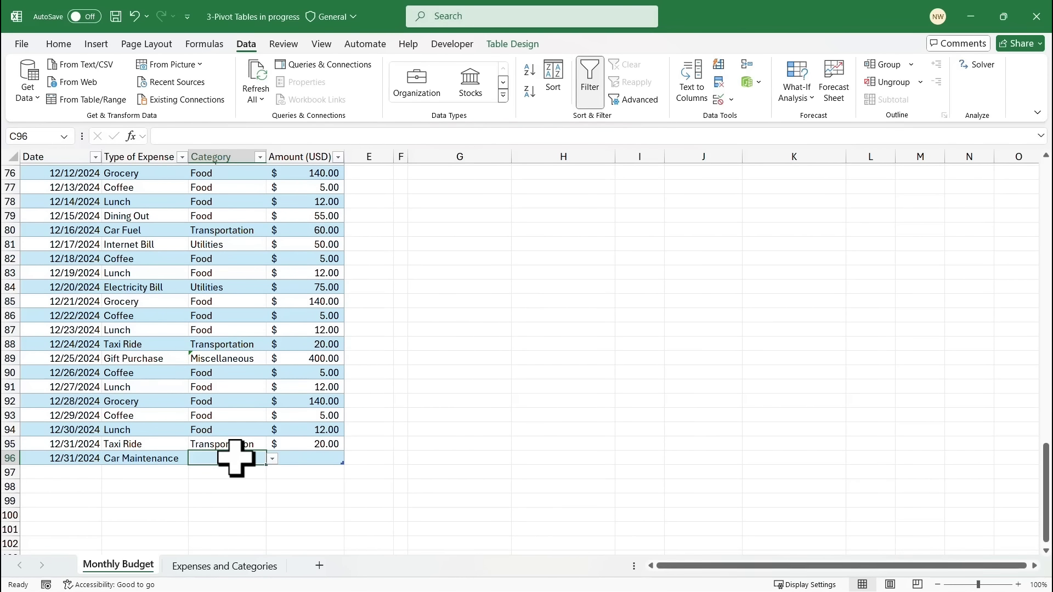
pyautogui.write('5')
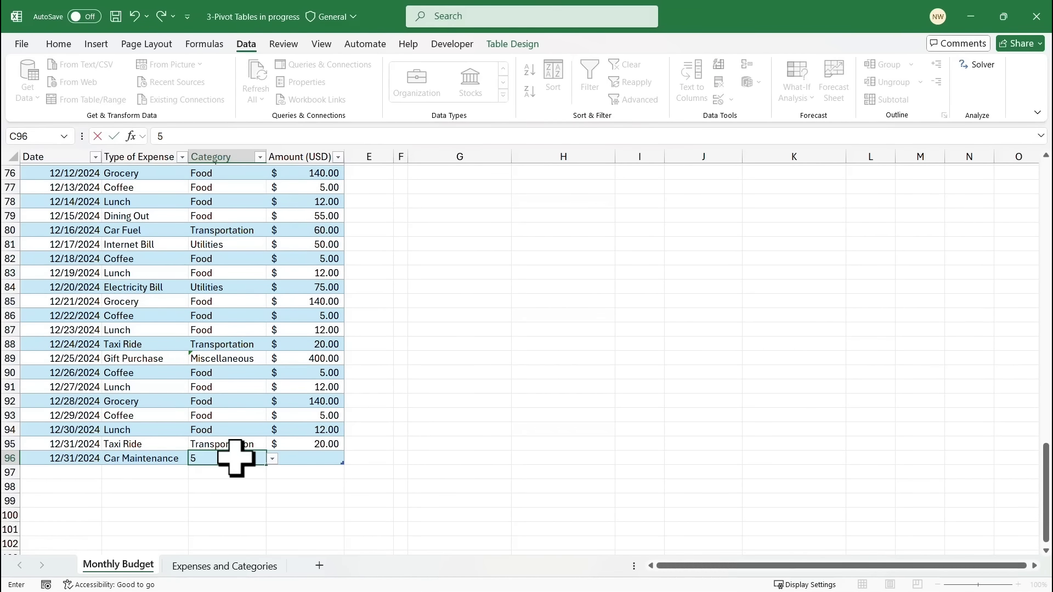
pyautogui.press('BackSpace')
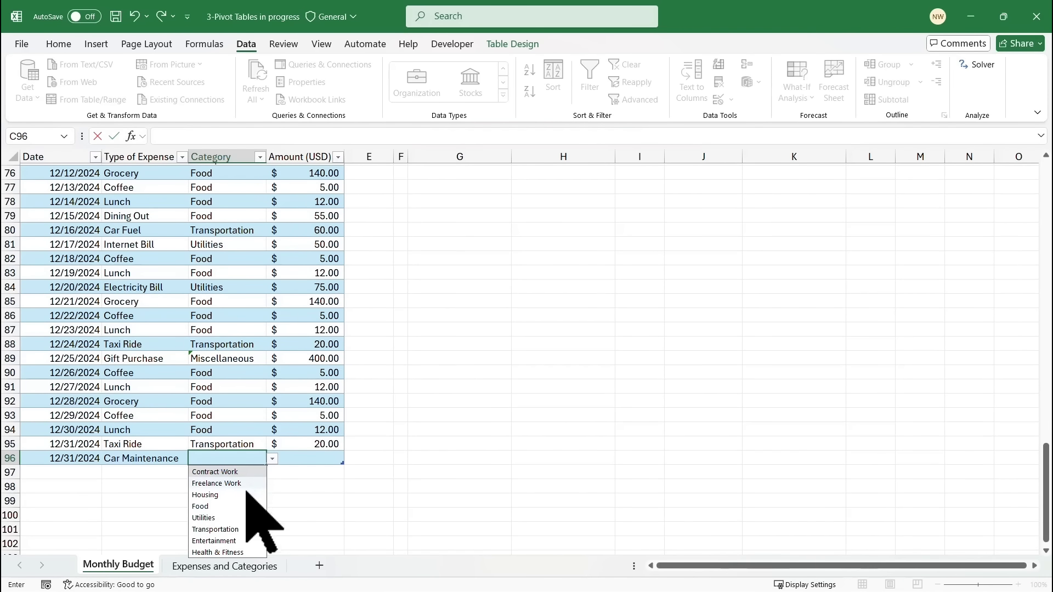
pyautogui.click(229, 528)
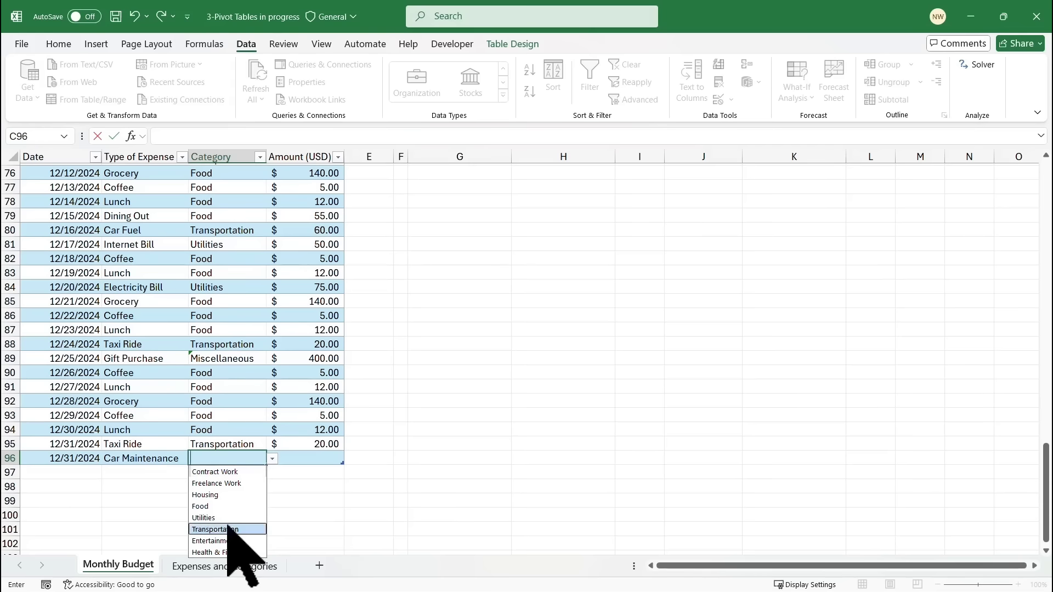
# Enter 200 as the amount of the new Car Maintenance expense.
pyautogui.click(320, 457)
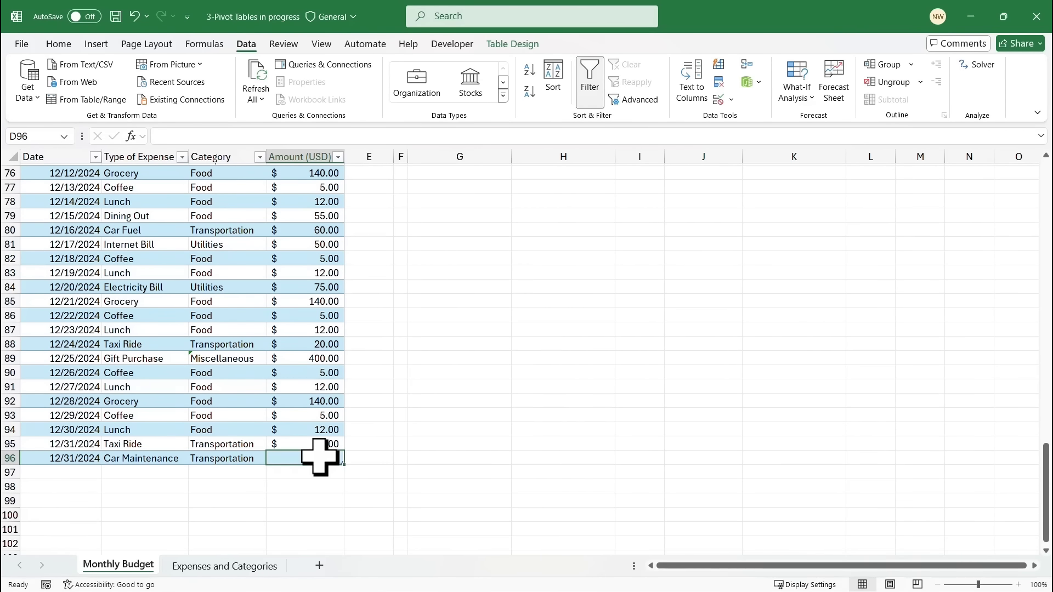
pyautogui.write('200')
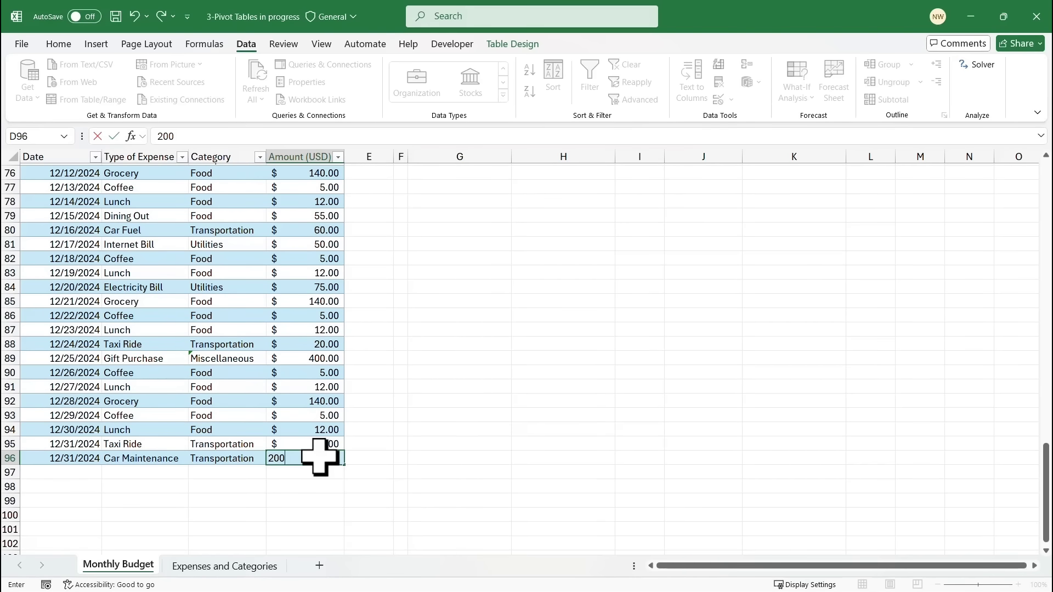
pyautogui.press('Return')
# Refresh the PivotTable grouped by category and expense type, and check its Car Maintenance amount and grand total.
pyautogui.scroll(2, 631, 368)
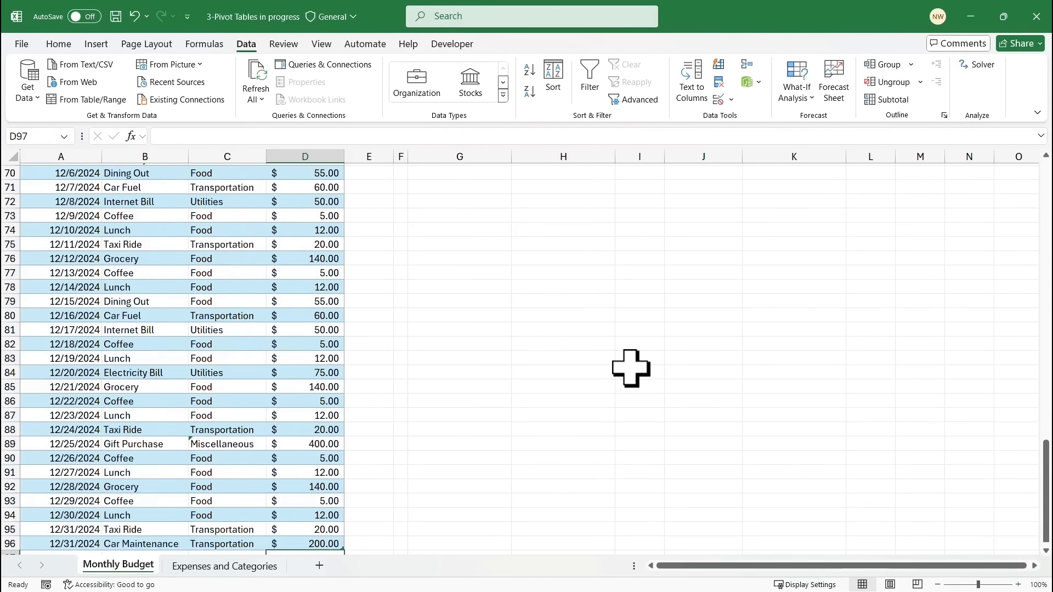
pyautogui.scroll(16, 631, 368)
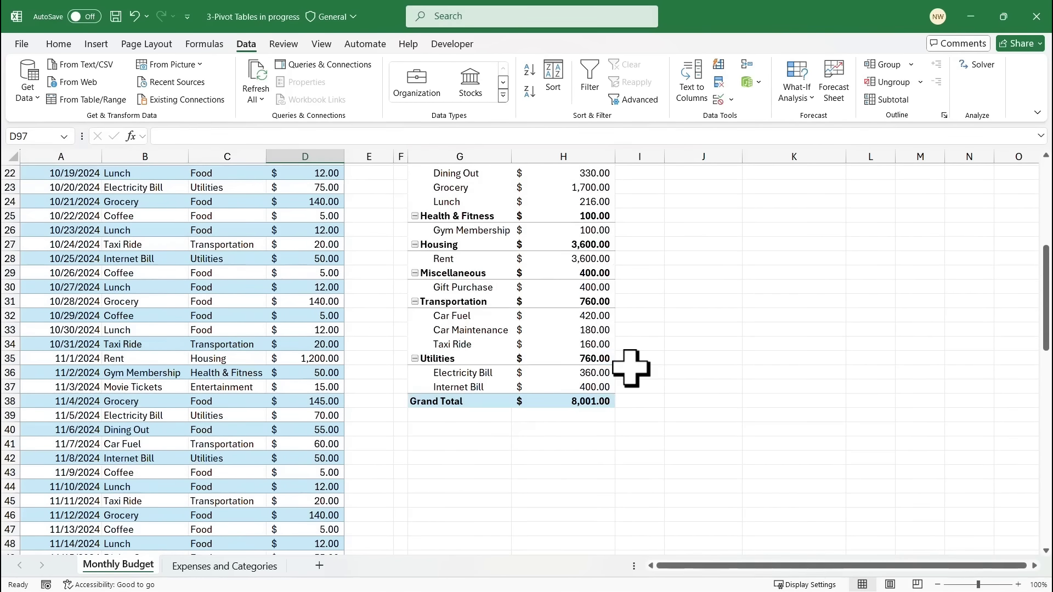
pyautogui.rightClick(565, 315)
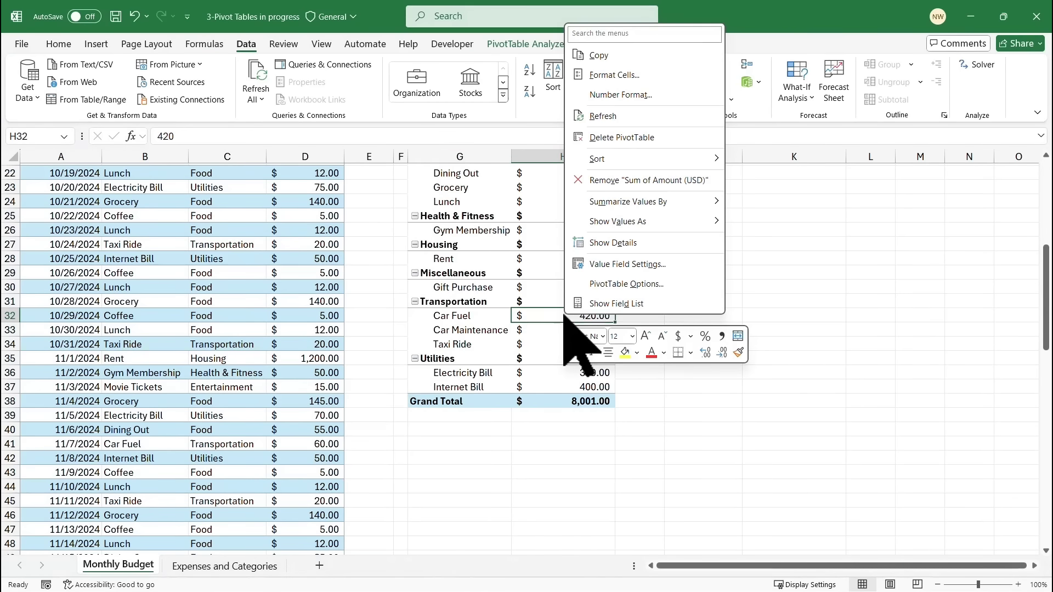
pyautogui.click(609, 116)
pyautogui.moveTo(601, 405)
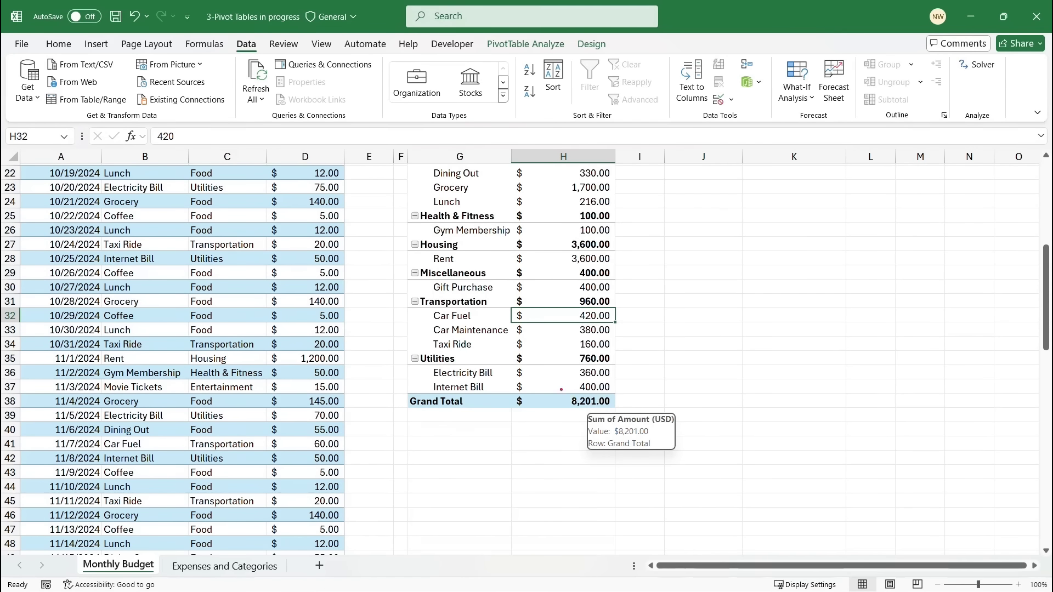
pyautogui.moveTo(561, 390); pyautogui.dragTo(639, 418)
pyautogui.moveTo(428, 325); pyautogui.dragTo(622, 339)
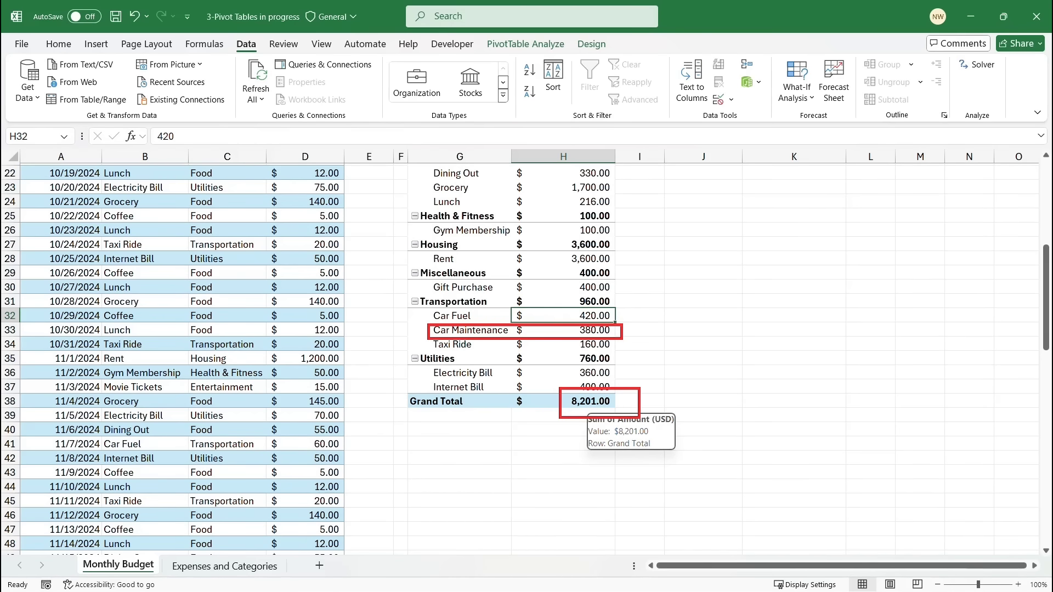
pyautogui.press('Escape')
# Insert a Doughnut PivotChart from the category-only PivotTable and place it directly below that table.
pyautogui.scroll(7, 795, 348)
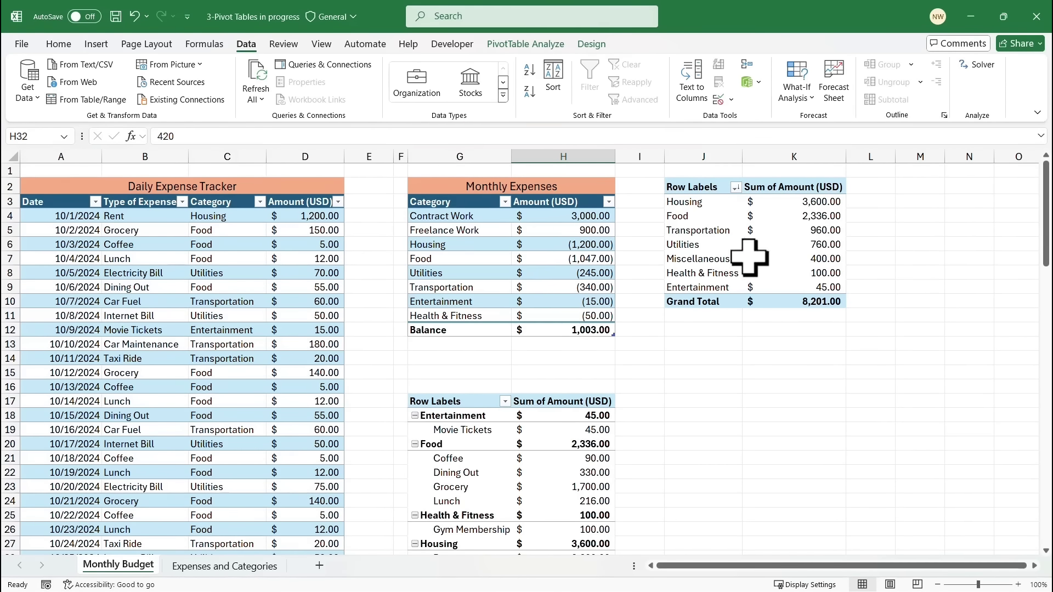
pyautogui.moveTo(747, 253)
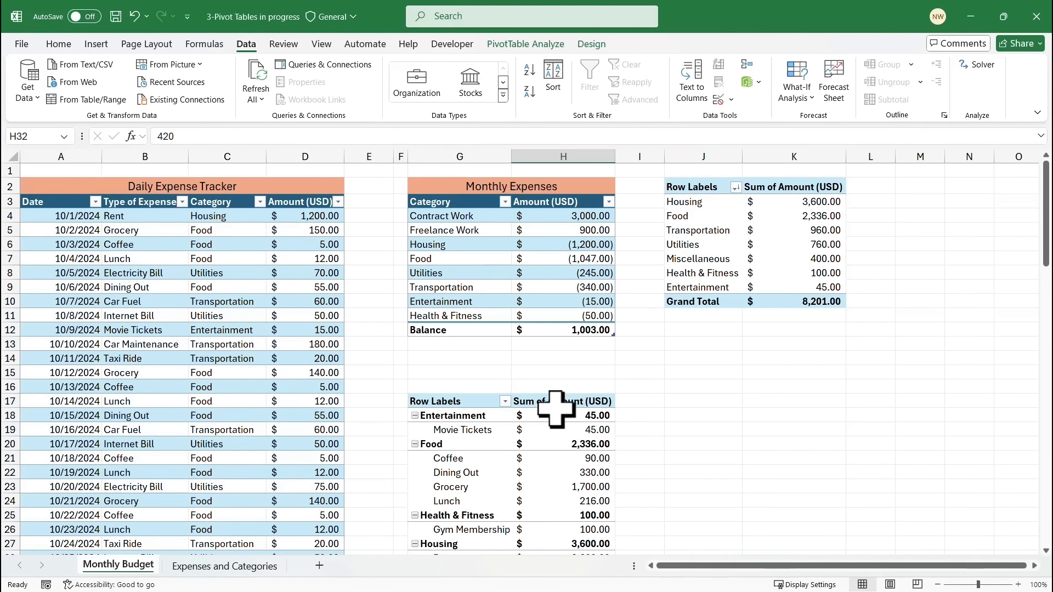
pyautogui.click(739, 233)
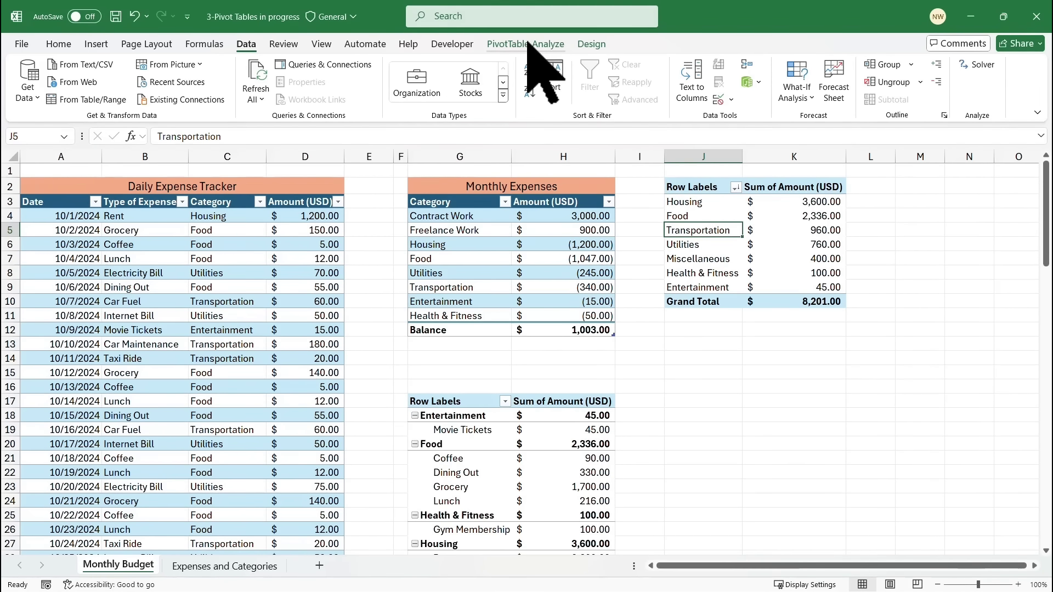
pyautogui.click(528, 44)
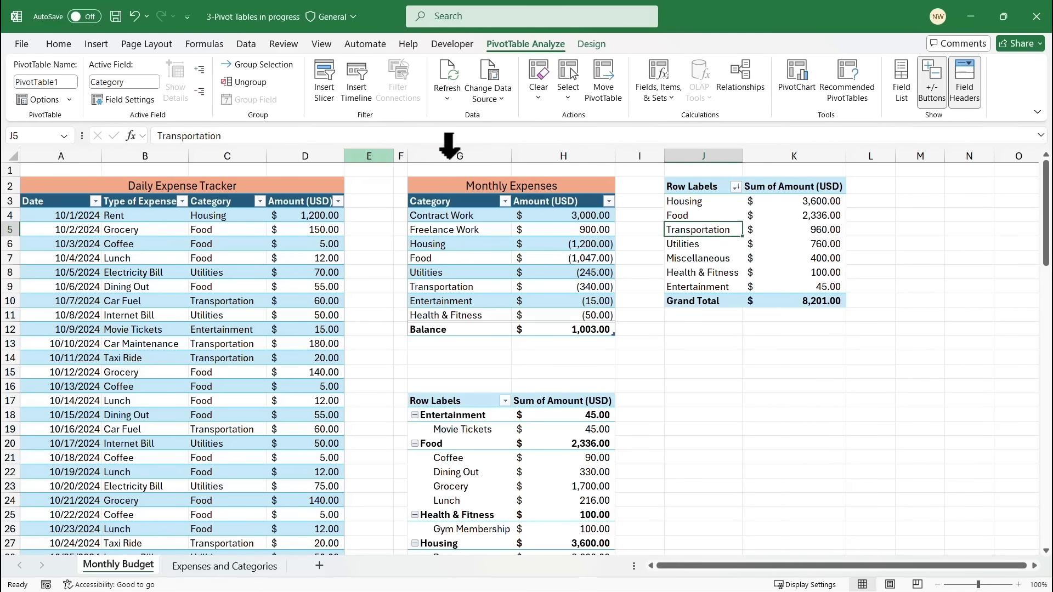
pyautogui.click(798, 74)
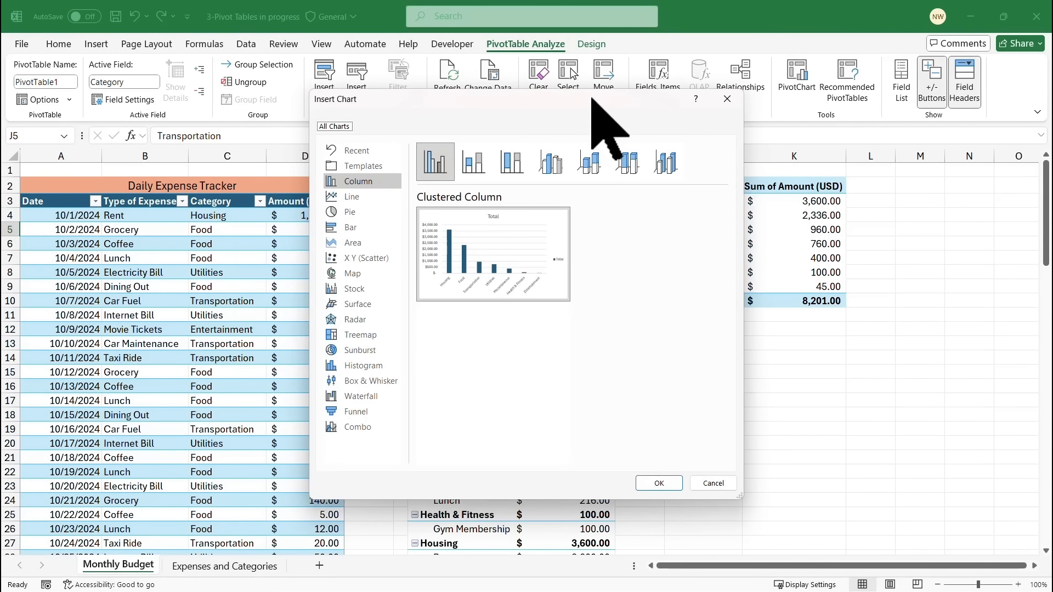
pyautogui.moveTo(595, 106); pyautogui.dragTo(741, 108)
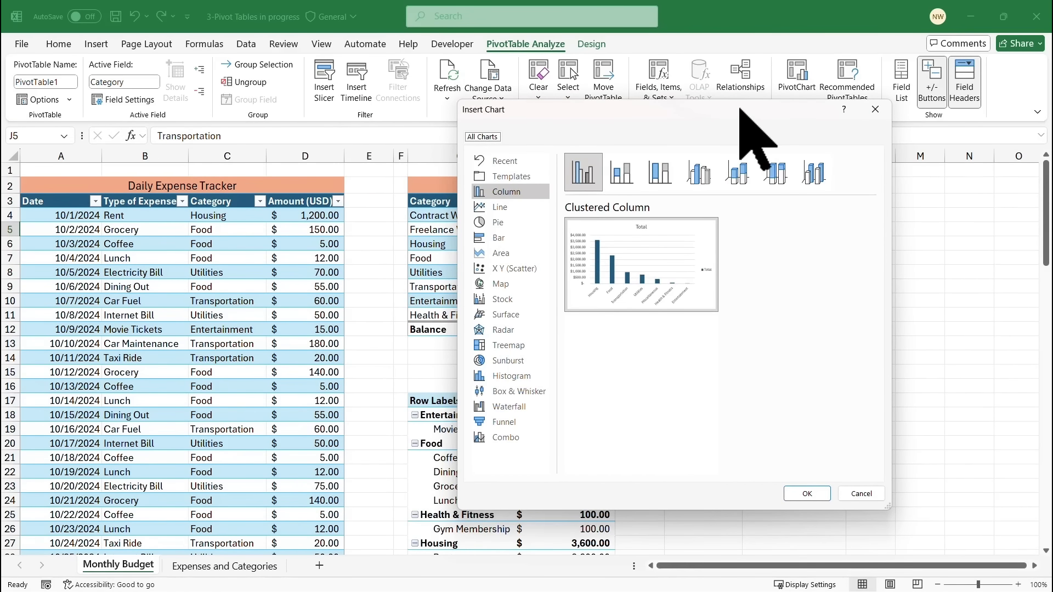
pyautogui.moveTo(634, 258)
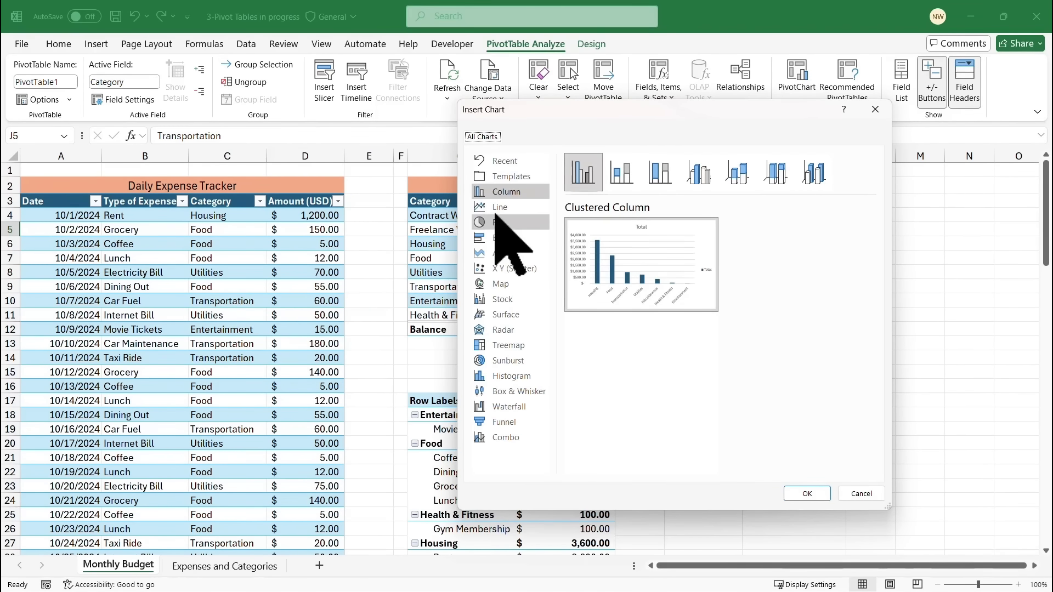
pyautogui.click(499, 224)
pyautogui.moveTo(665, 287)
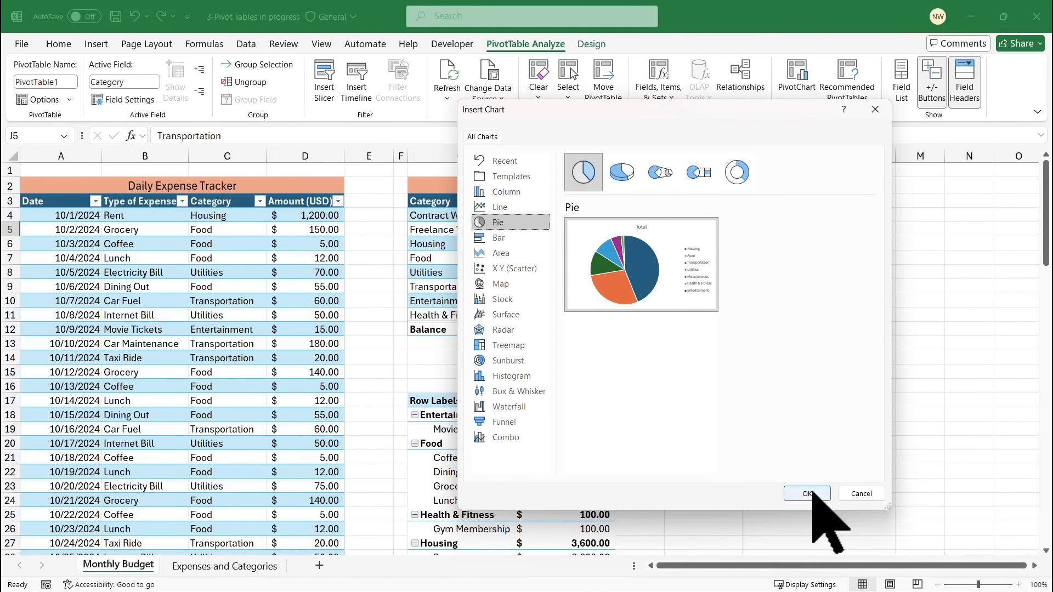
pyautogui.click(623, 175)
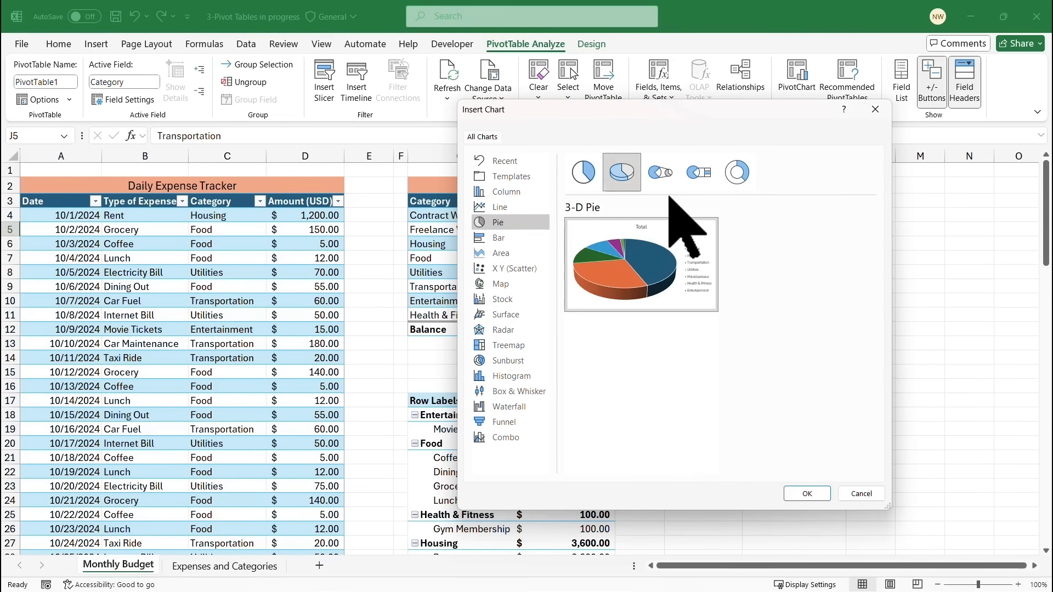
pyautogui.click(738, 173)
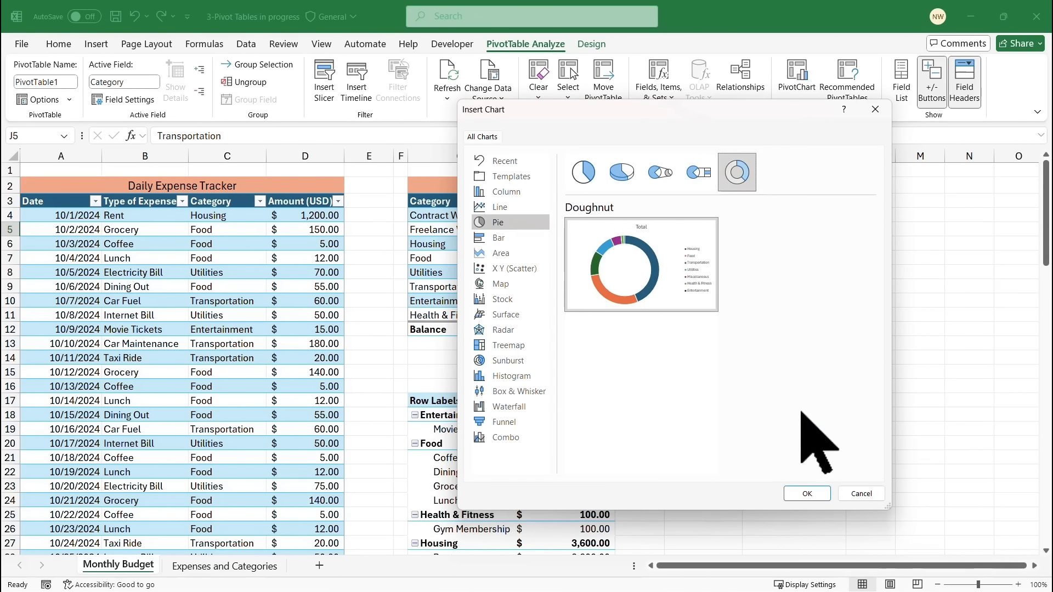
pyautogui.click(806, 494)
pyautogui.moveTo(595, 277); pyautogui.dragTo(895, 330)
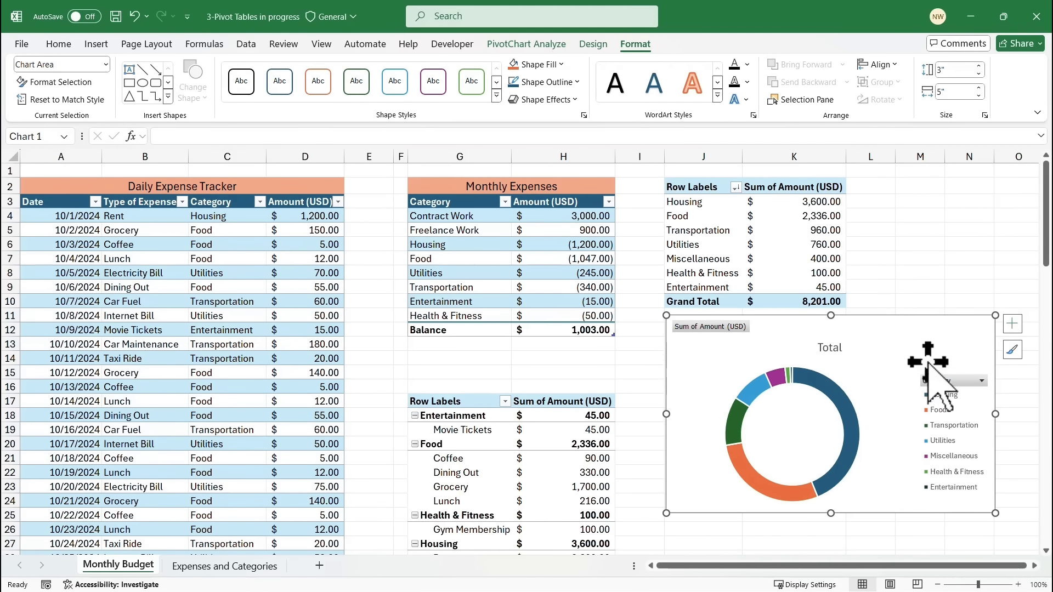
# Filter the PivotChart's Category field to exclude Housing and Transportation.
pyautogui.click(982, 381)
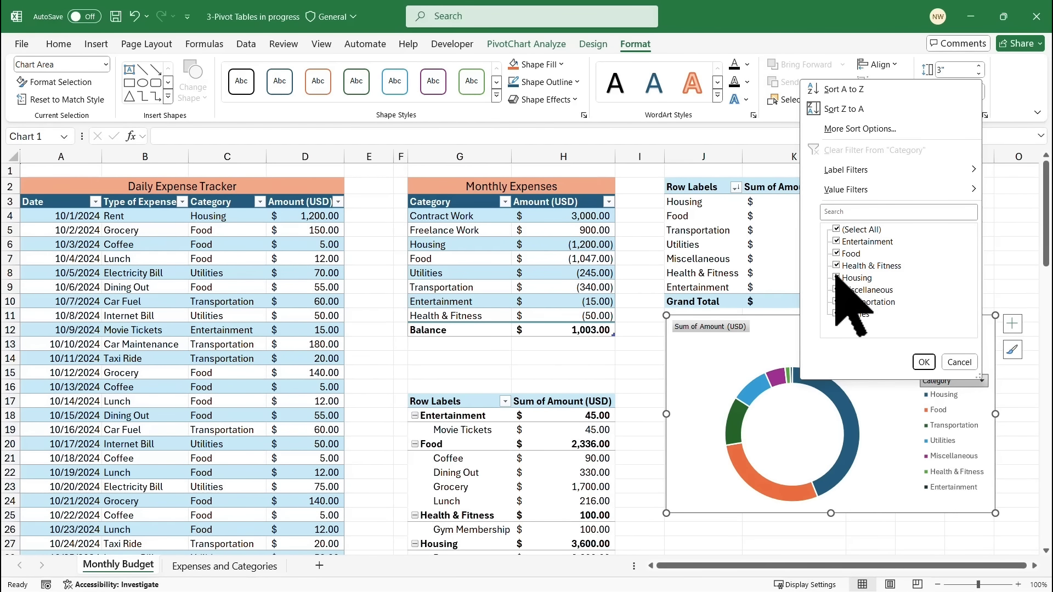
pyautogui.click(836, 302)
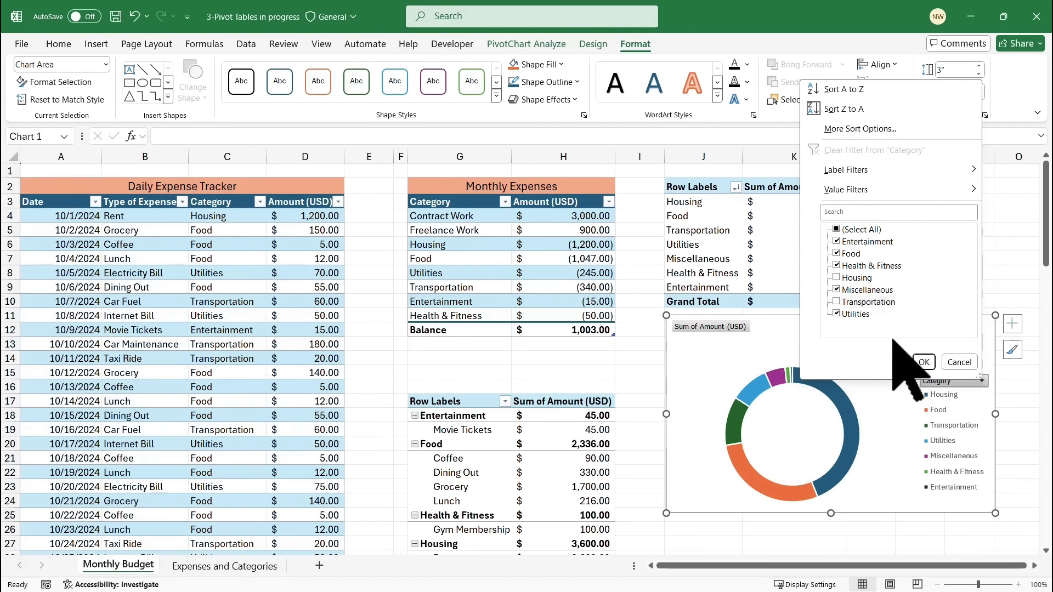
pyautogui.click(924, 362)
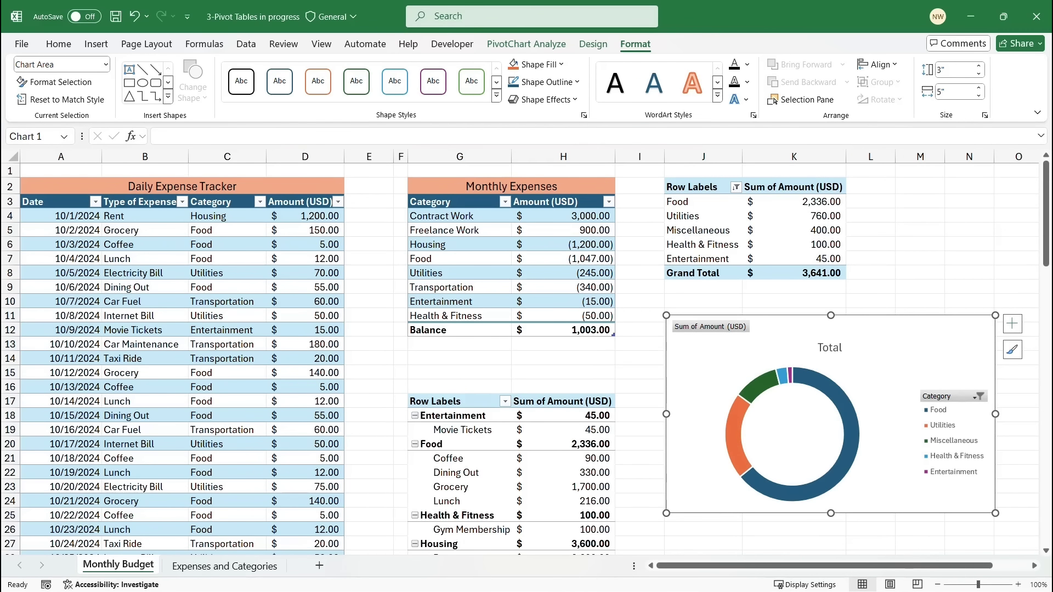
# Add Housing and Transportation back to the doughnut chart's Category filter.
pyautogui.click(980, 397)
pyautogui.click(832, 294)
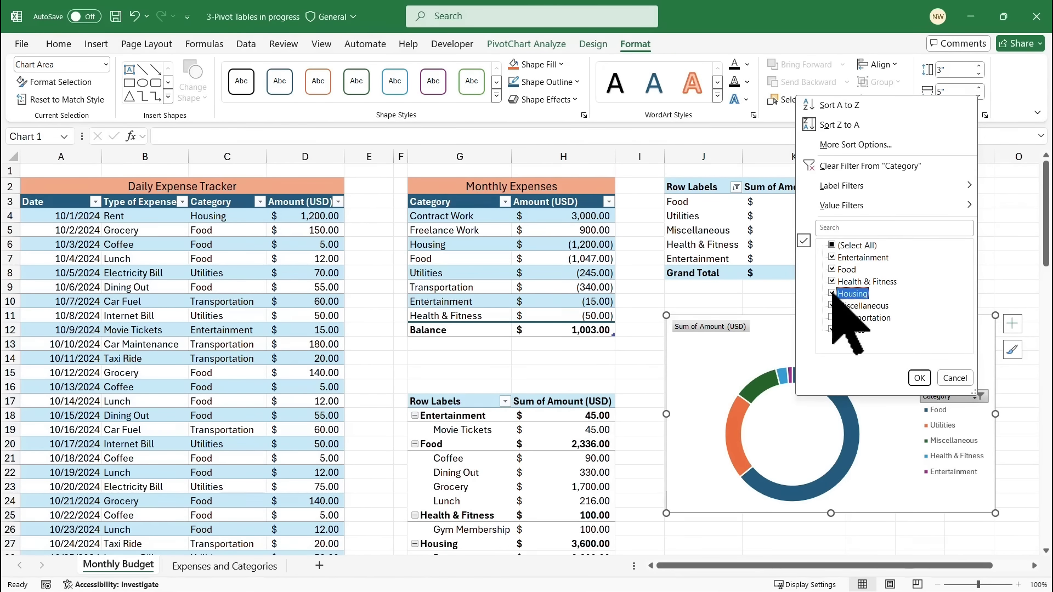
pyautogui.click(833, 318)
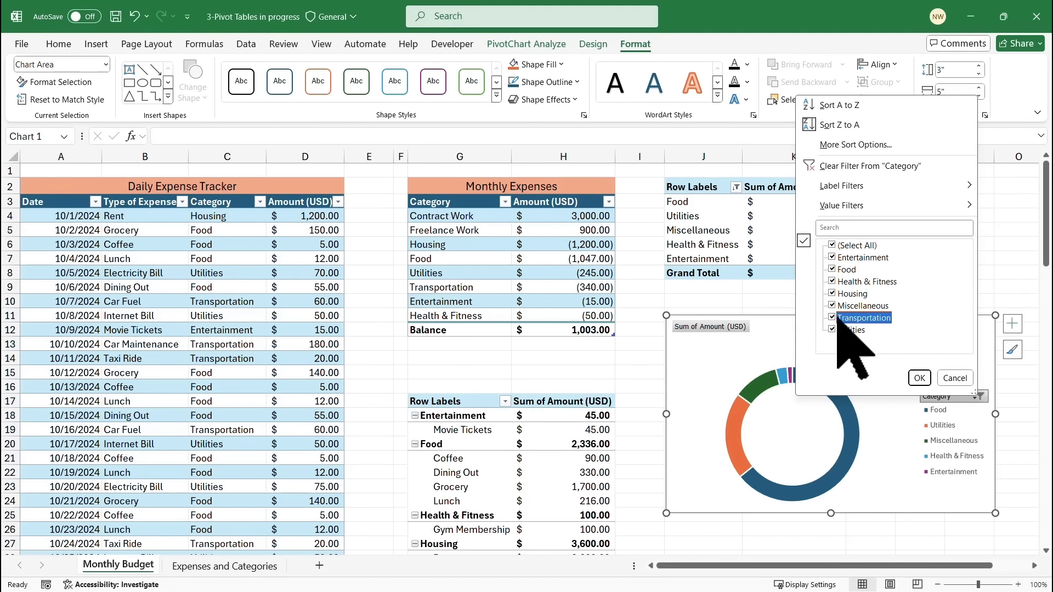
pyautogui.click(920, 378)
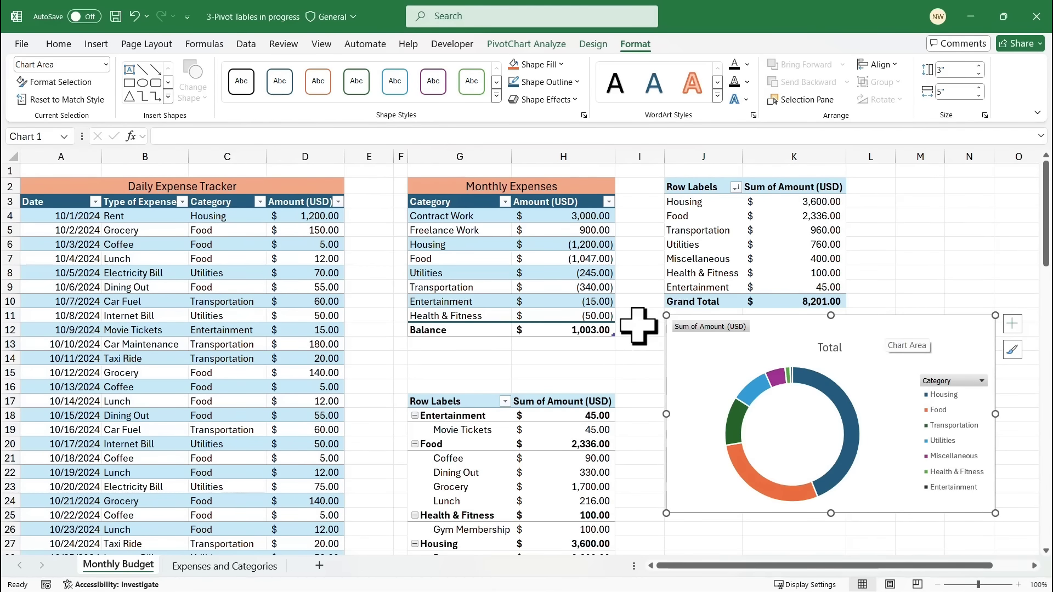
# Insert a clustered column PivotChart from the category and expense-type pivot table and place it directly below the doughnut chart.
pyautogui.scroll(-5, 618, 333)
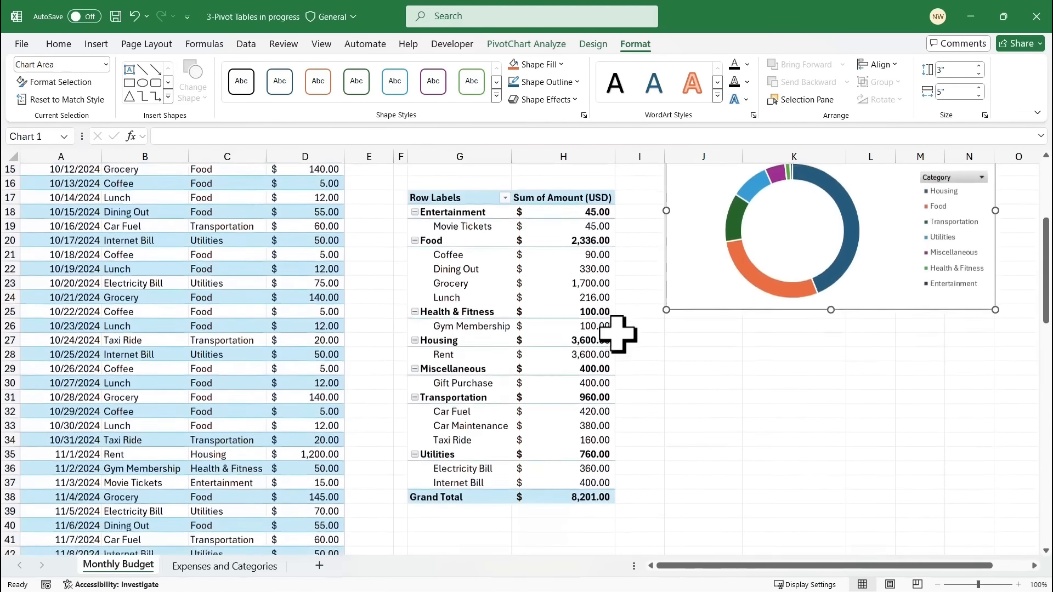
pyautogui.scroll(3, 618, 330)
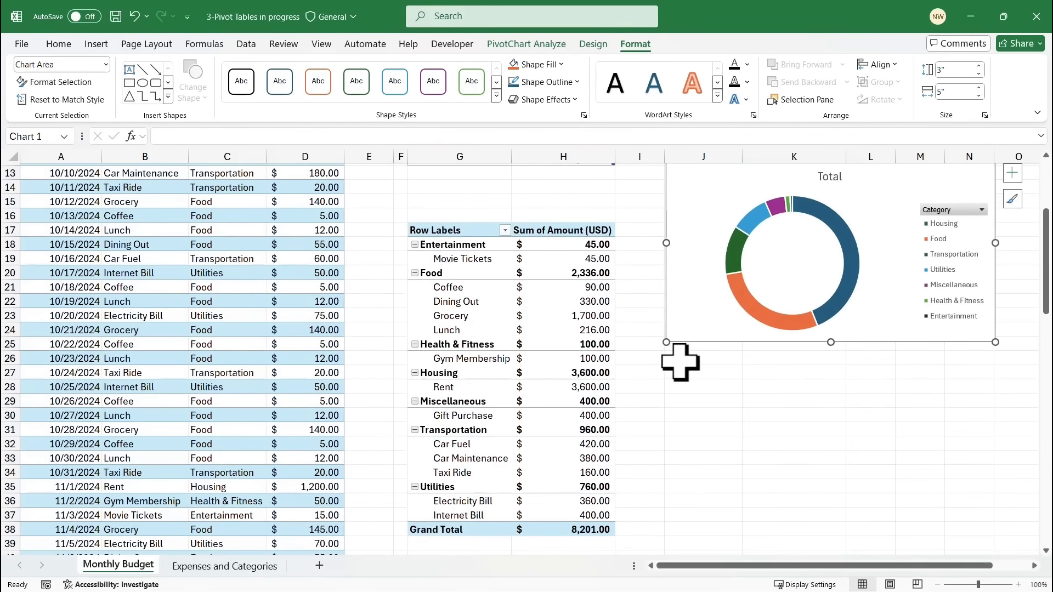
pyautogui.click(687, 362)
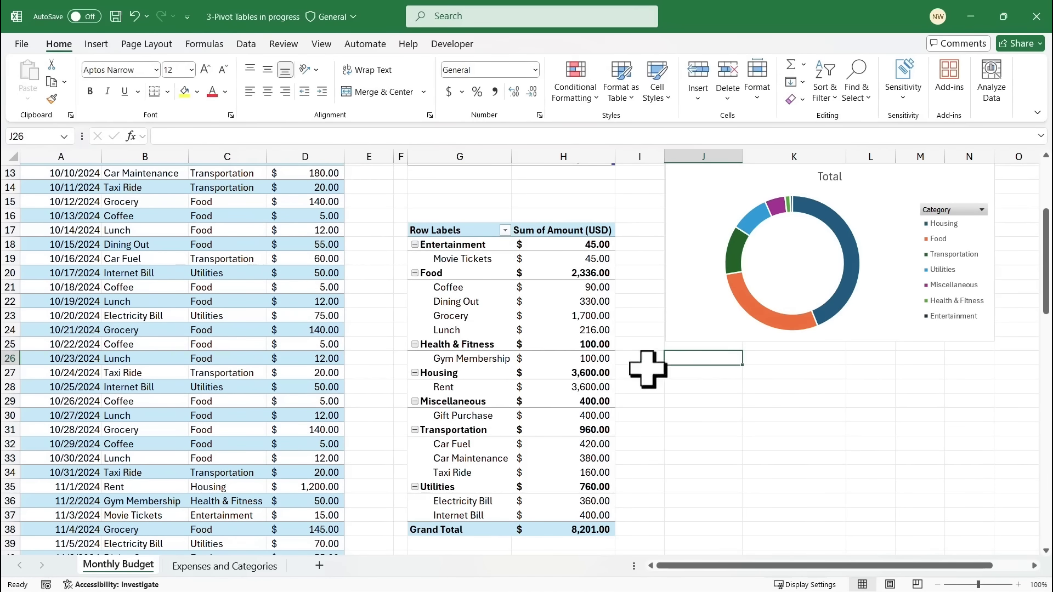
pyautogui.click(547, 314)
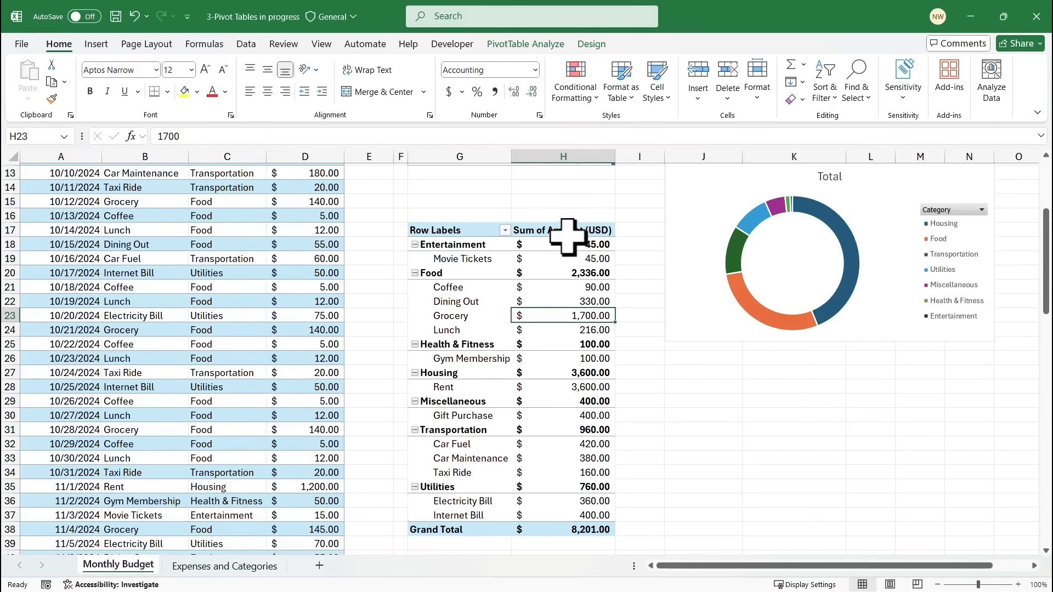
pyautogui.click(531, 44)
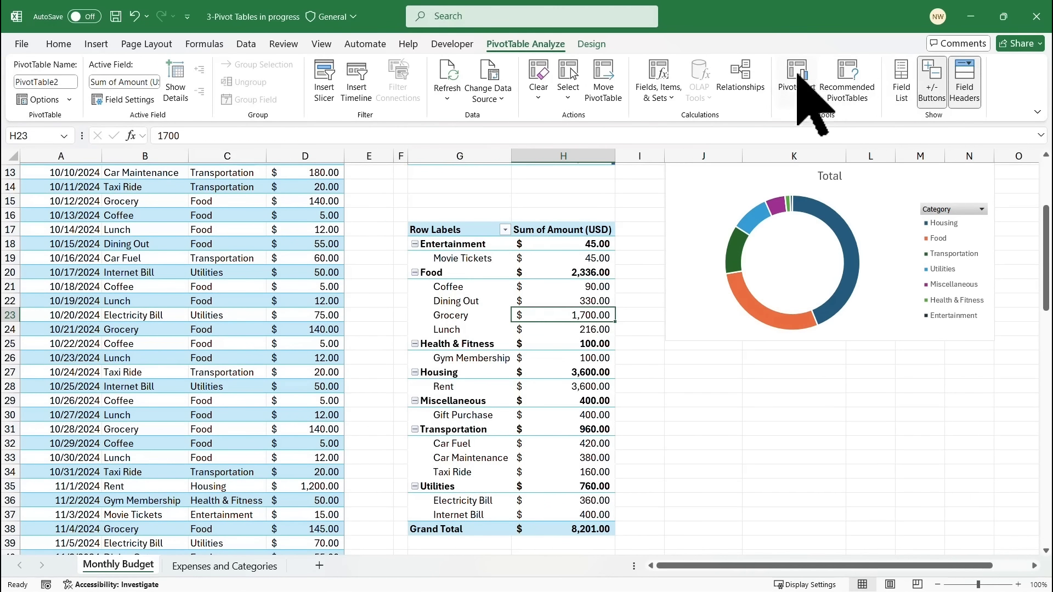
pyautogui.click(798, 83)
pyautogui.moveTo(563, 228)
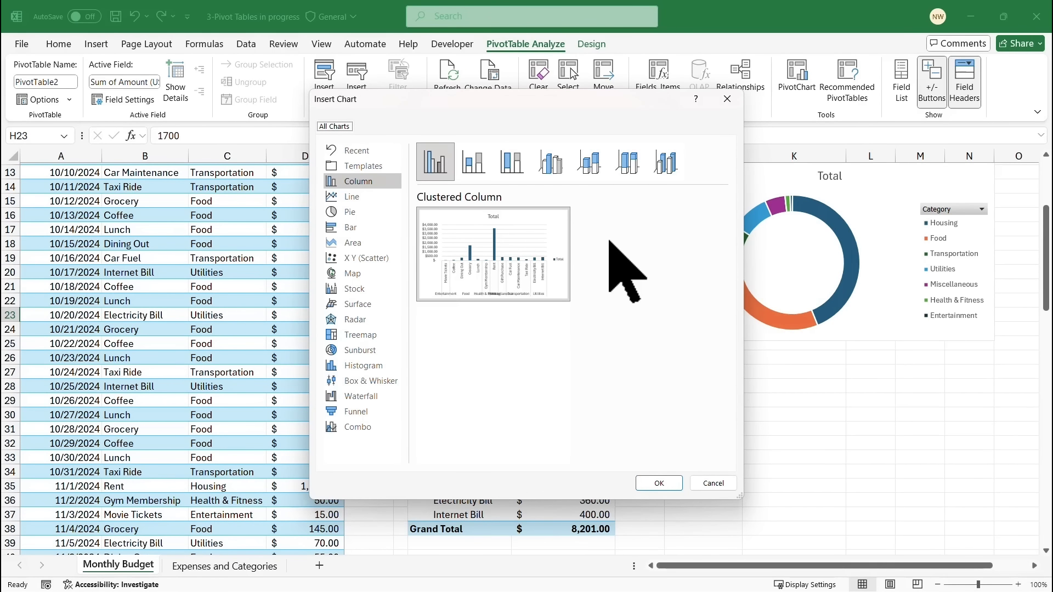
pyautogui.moveTo(589, 96); pyautogui.dragTo(660, 121)
pyautogui.moveTo(618, 225)
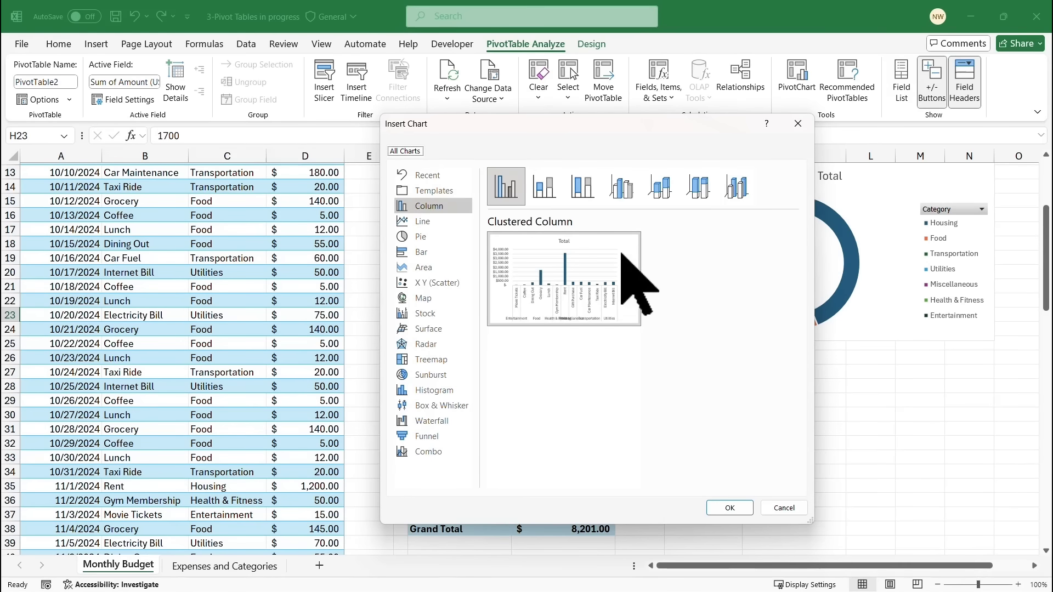
pyautogui.click(421, 237)
pyautogui.moveTo(542, 260)
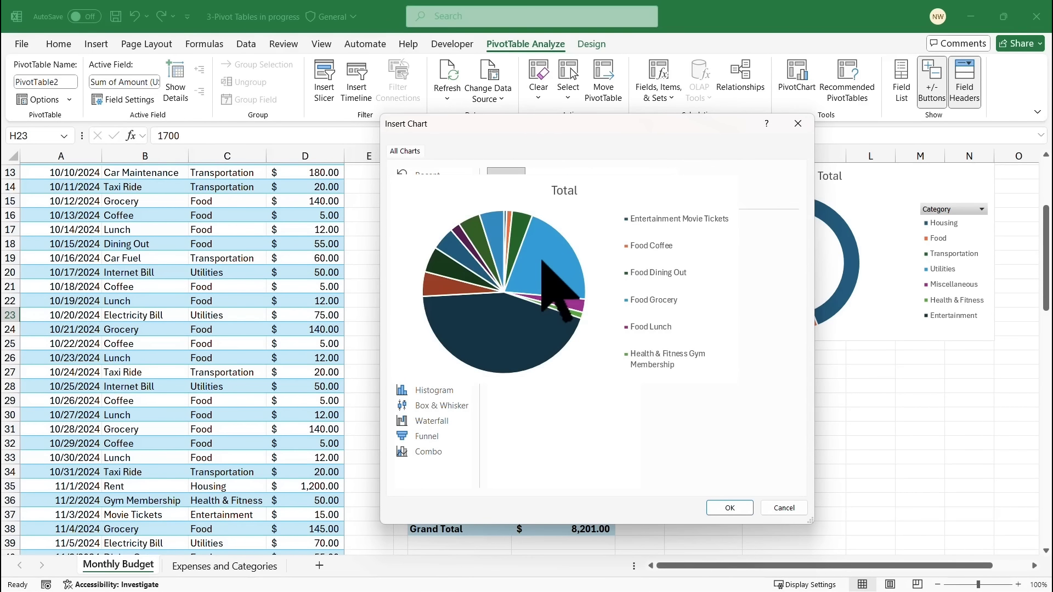
pyautogui.click(439, 206)
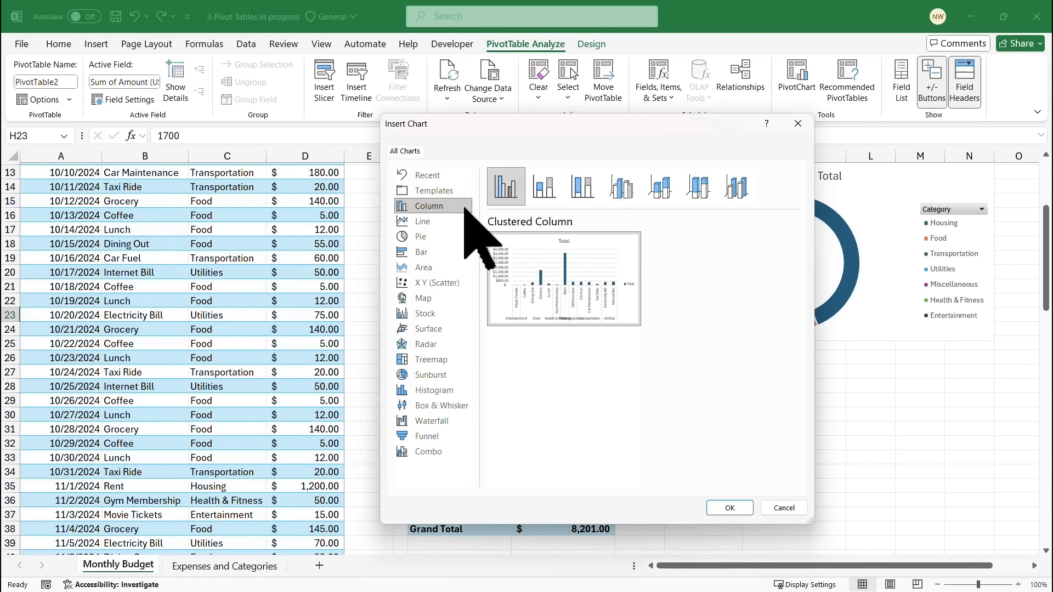
pyautogui.click(731, 507)
pyautogui.moveTo(643, 307); pyautogui.dragTo(928, 354)
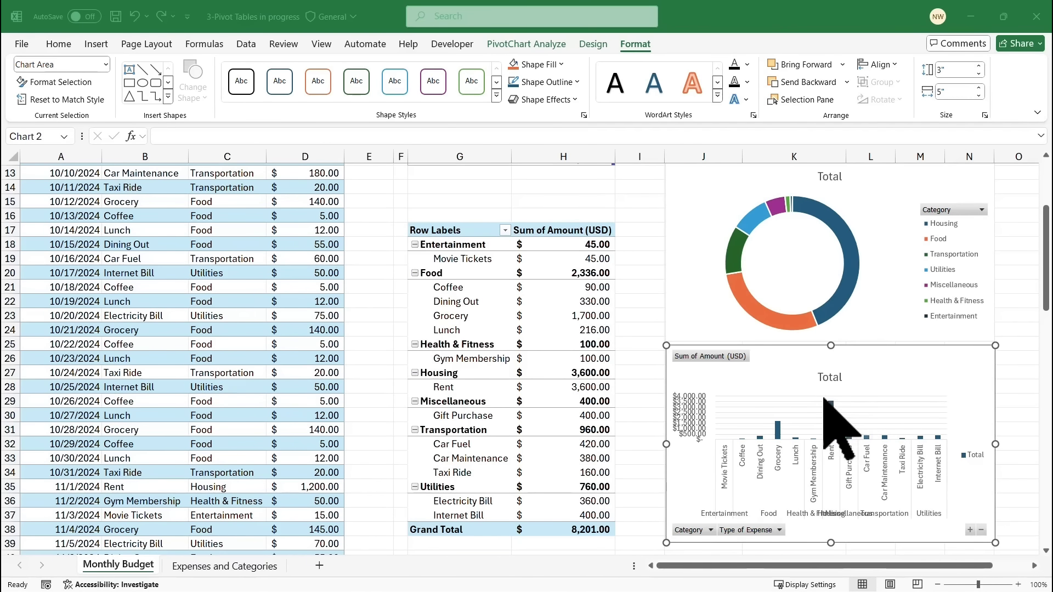
# Filter the column chart's Category field to only Food and Transportation.
pyautogui.click(711, 530)
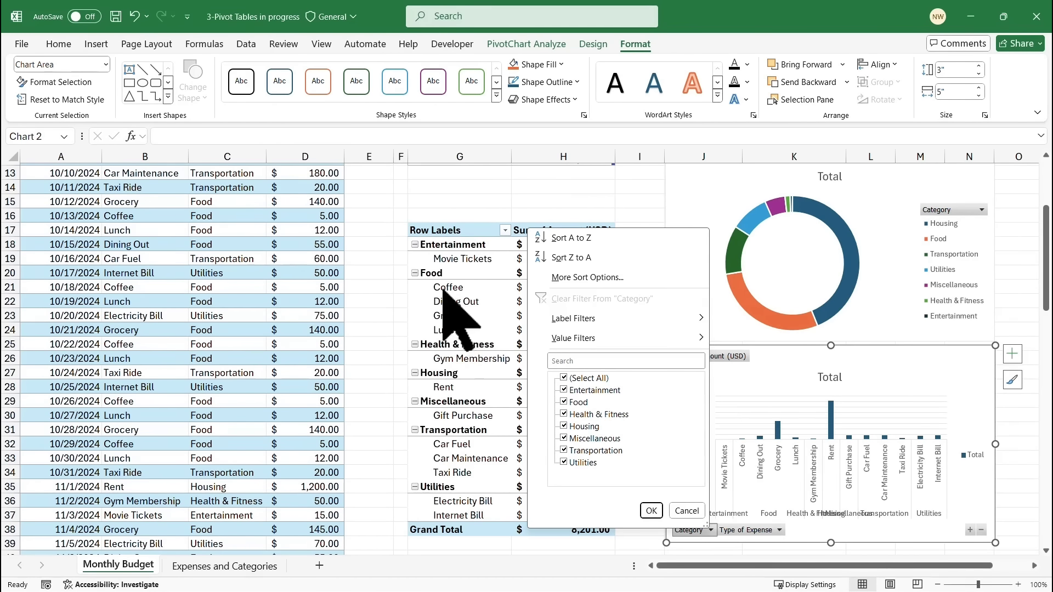
pyautogui.click(565, 379)
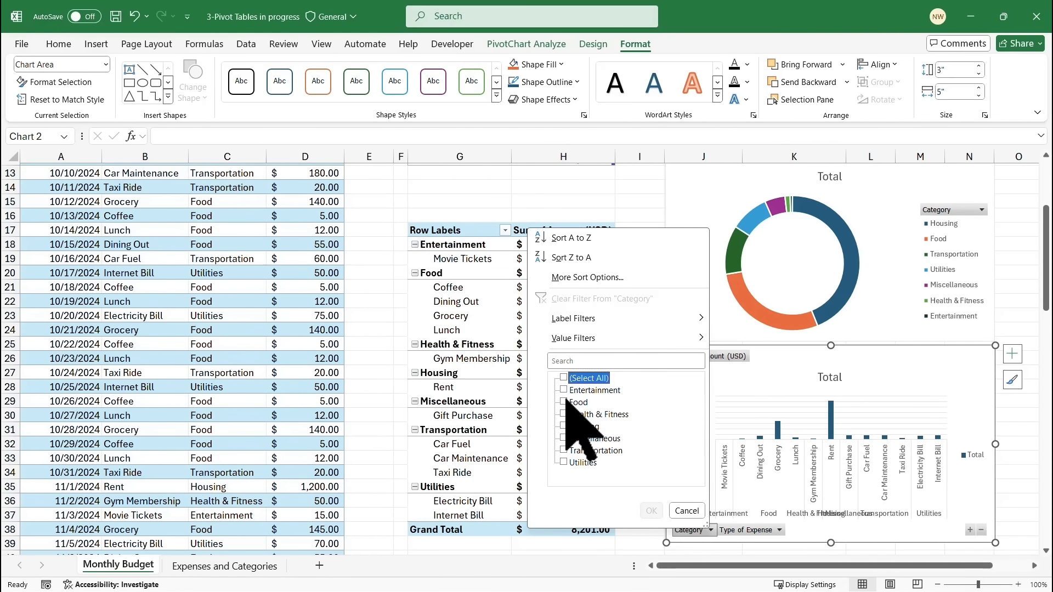
pyautogui.click(565, 402)
pyautogui.click(564, 450)
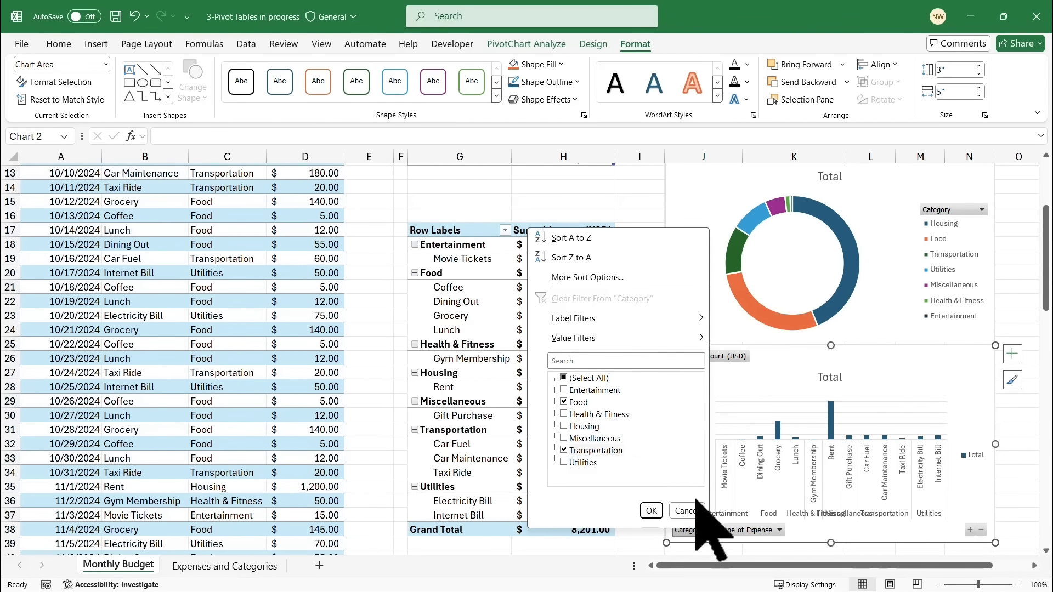
pyautogui.click(651, 511)
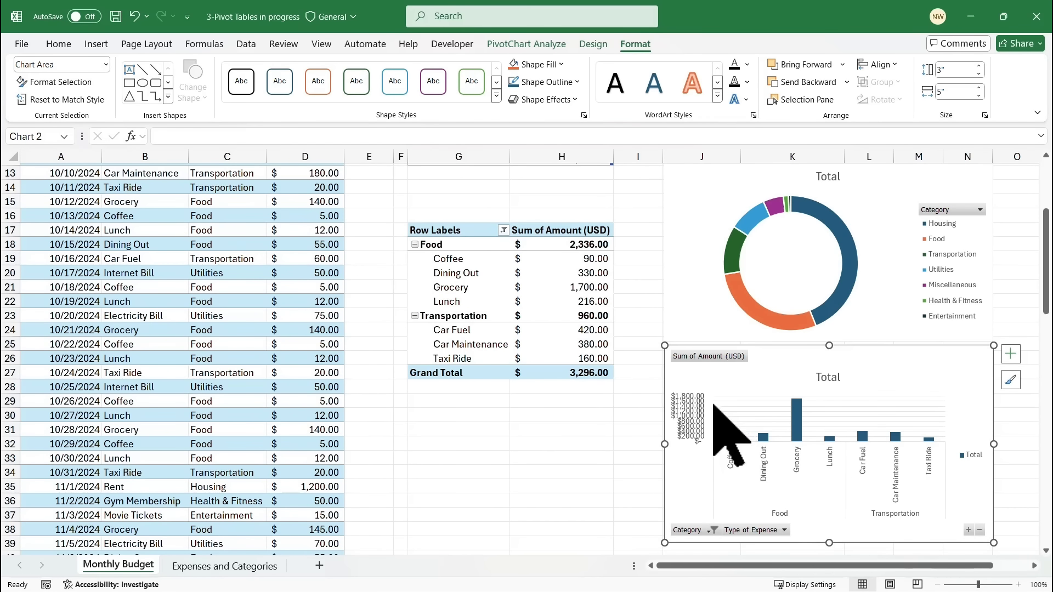
# Enlarge the column chart to about 3.77" high by 6.56" wide and move it over the filtered pivot table.
pyautogui.moveTo(663, 345); pyautogui.dragTo(563, 294)
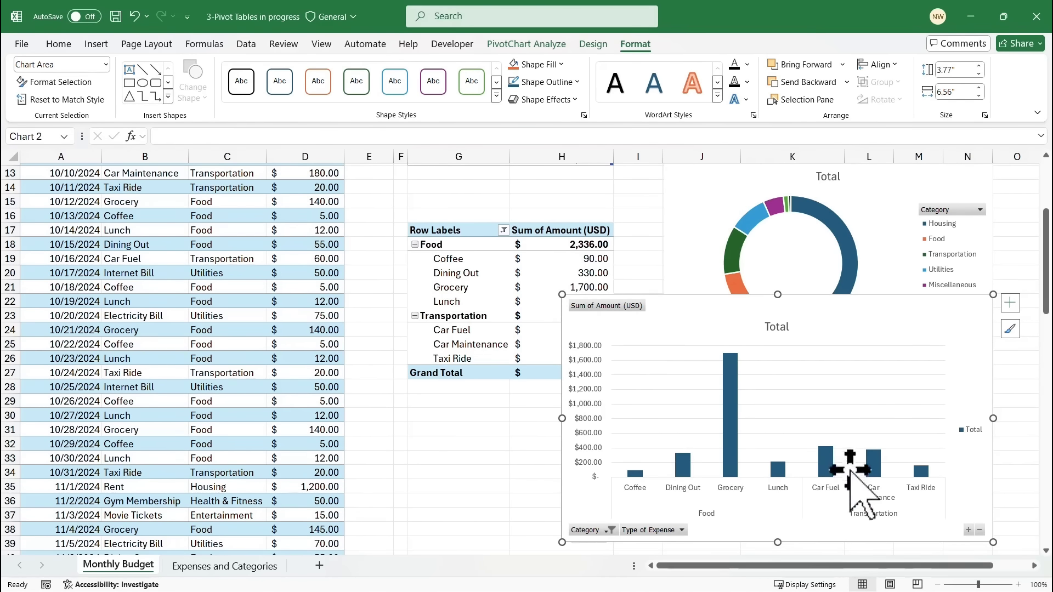
pyautogui.click(540, 44)
pyautogui.click(603, 43)
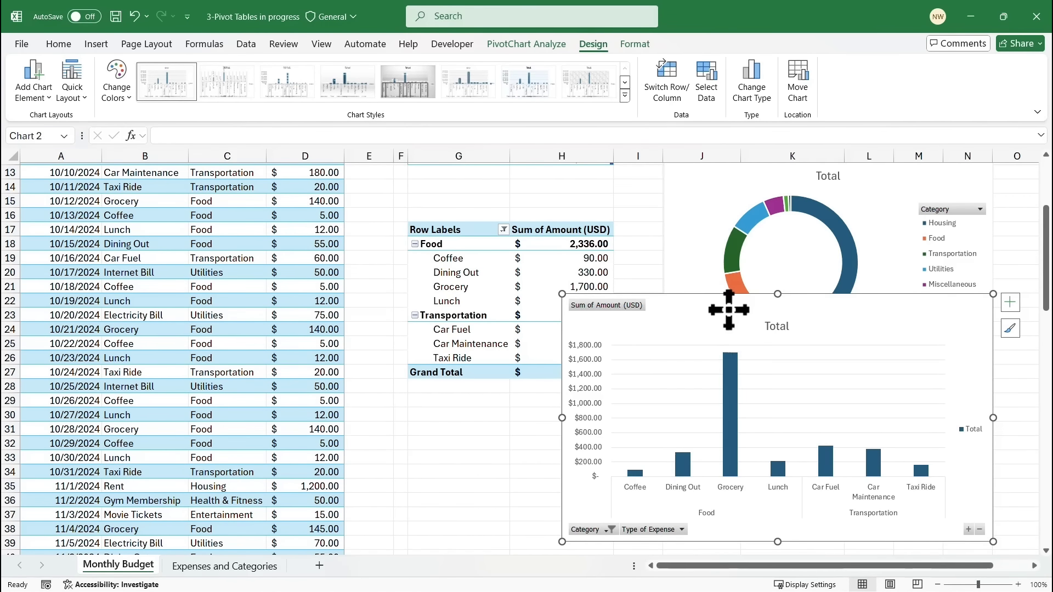
pyautogui.moveTo(728, 310); pyautogui.dragTo(572, 222)
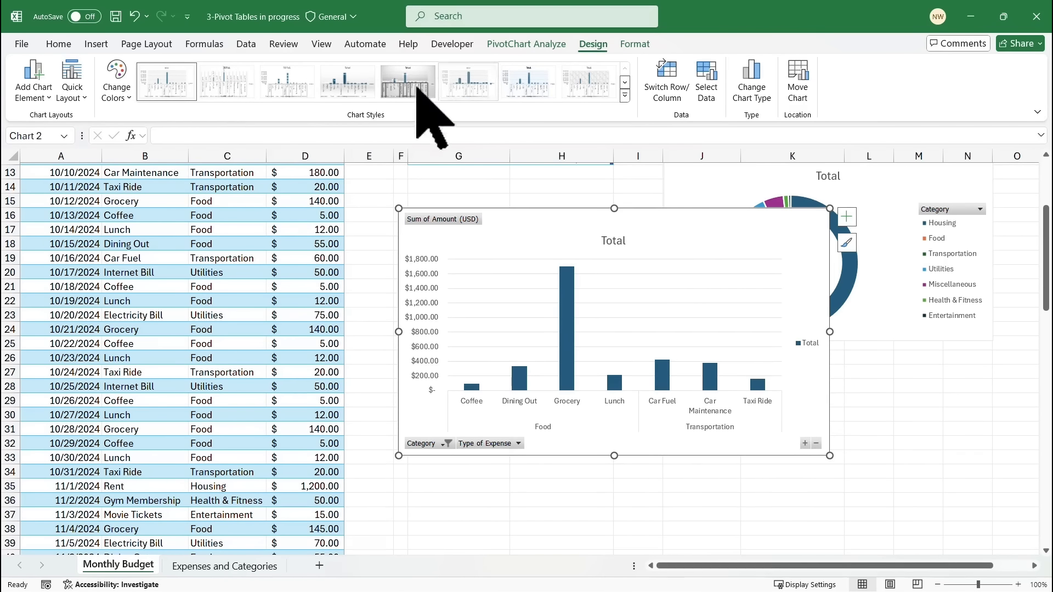
# Give the column chart the quick layout with data labels and the legend under the title, and apply chart Style 9.
pyautogui.click(77, 92)
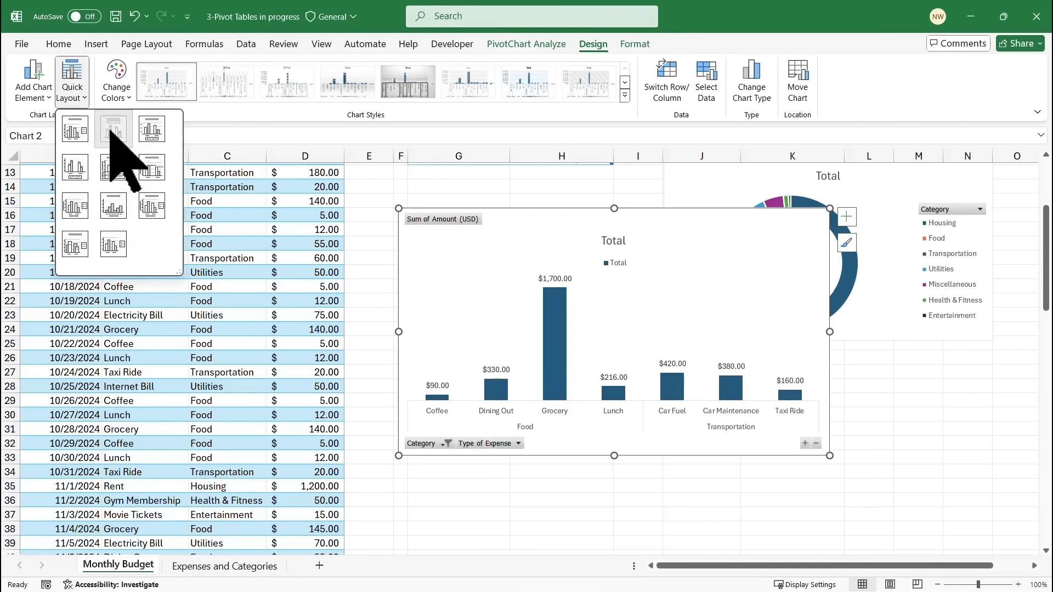
pyautogui.click(113, 132)
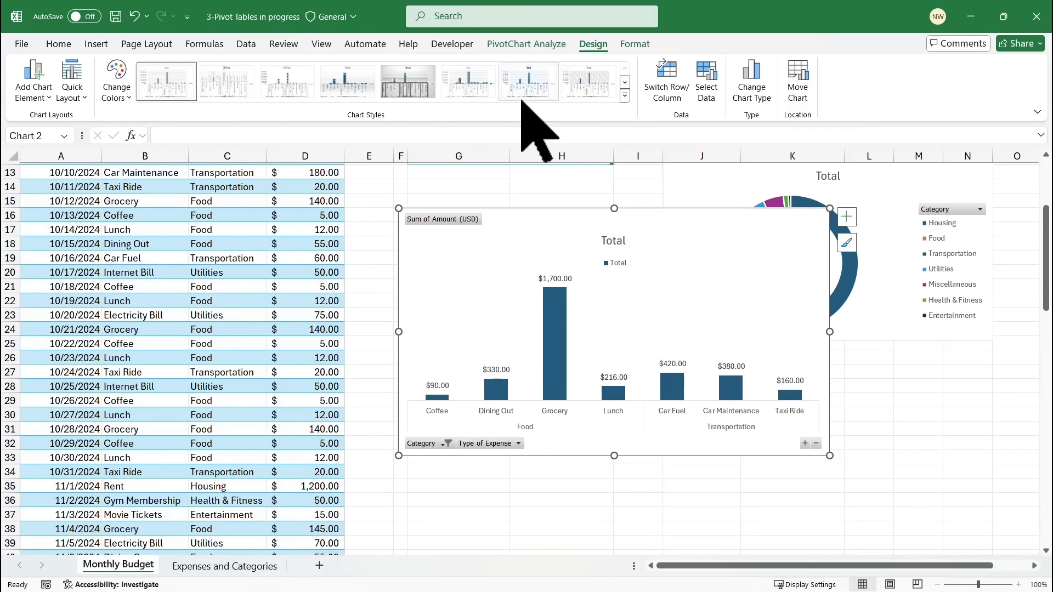
pyautogui.click(625, 82)
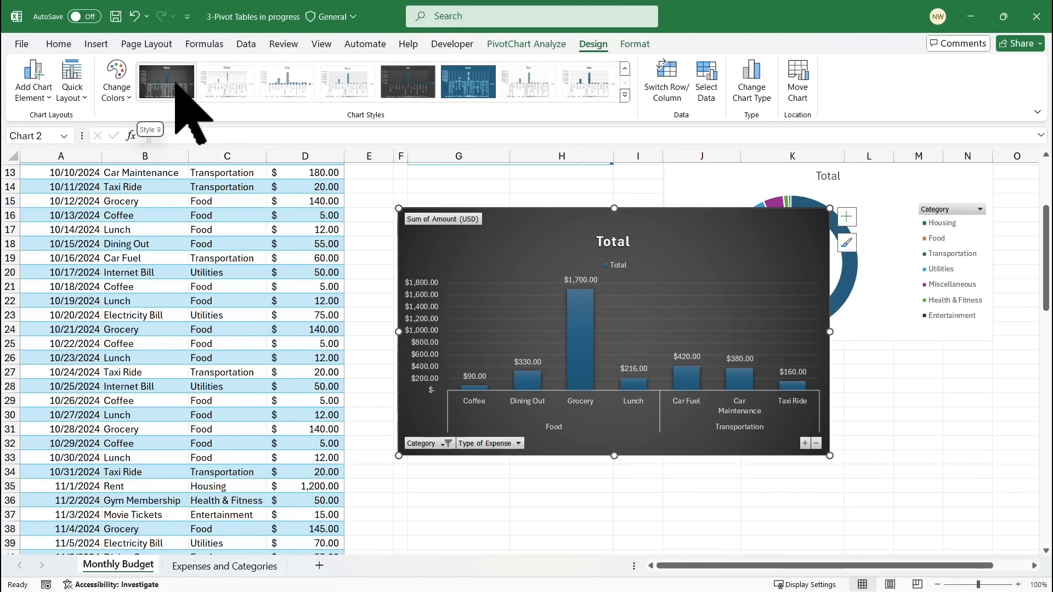
pyautogui.click(176, 83)
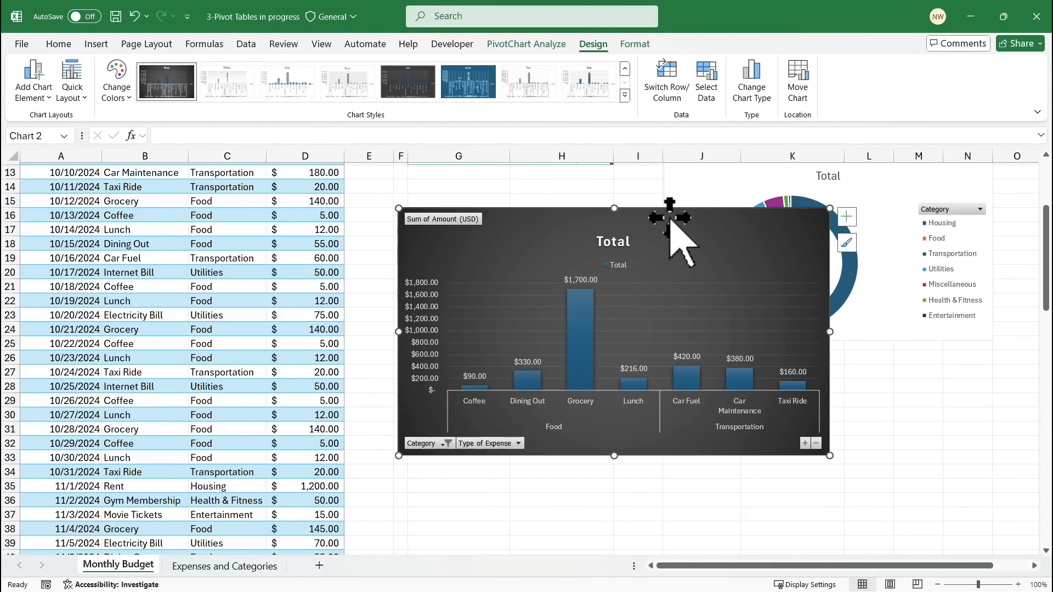
# Move the column chart directly below the doughnut chart and narrow it to about the doughnut chart's width.
pyautogui.moveTo(670, 219); pyautogui.dragTo(802, 302)
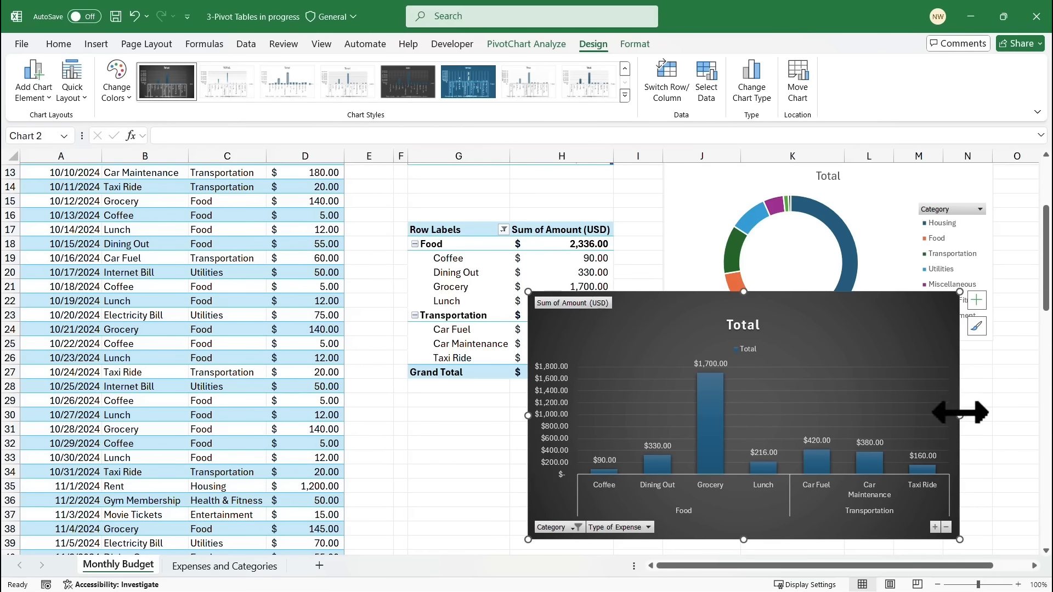
pyautogui.moveTo(960, 415); pyautogui.dragTo(849, 416)
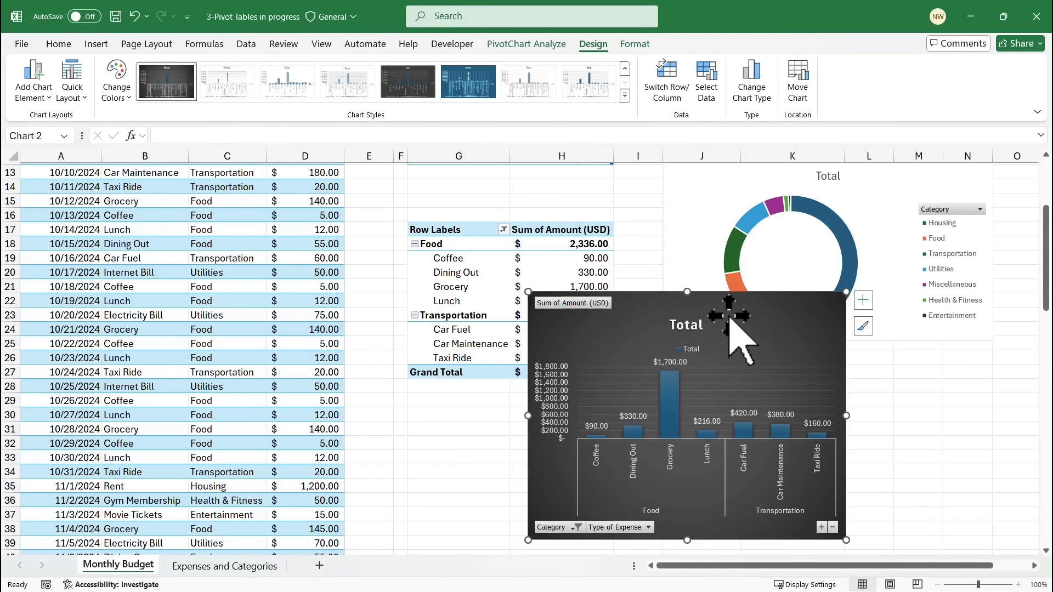
pyautogui.moveTo(738, 314); pyautogui.dragTo(860, 359)
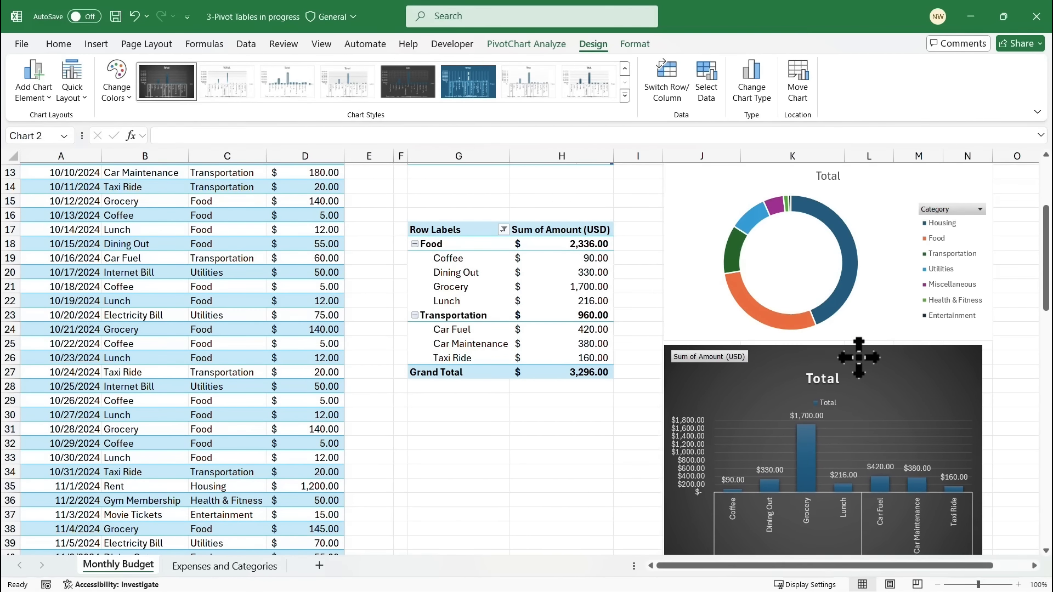
pyautogui.moveTo(982, 467); pyautogui.dragTo(990, 468)
pyautogui.click(592, 442)
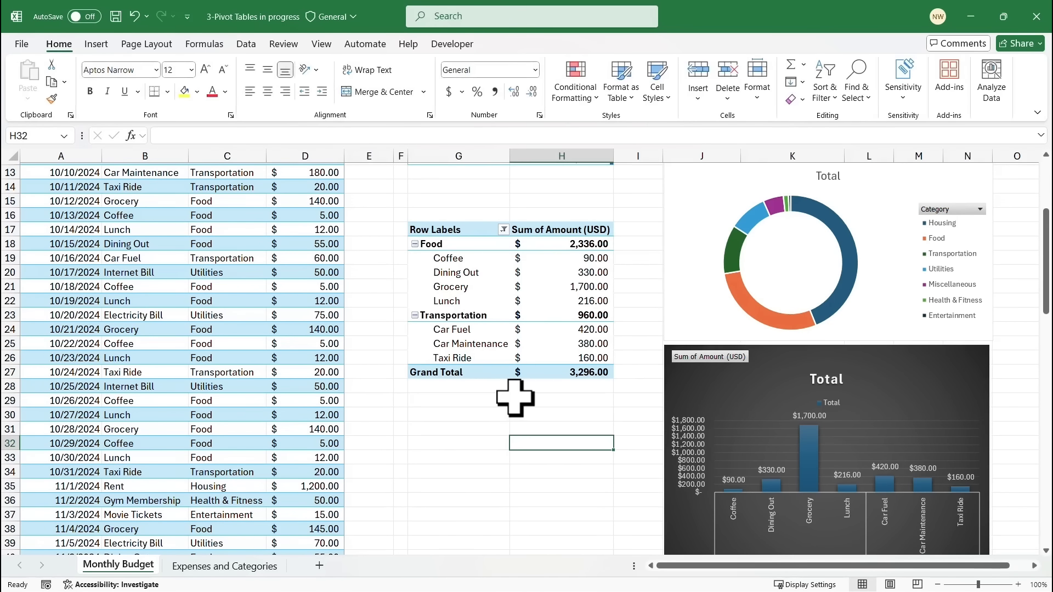
pyautogui.scroll(4, 514, 398)
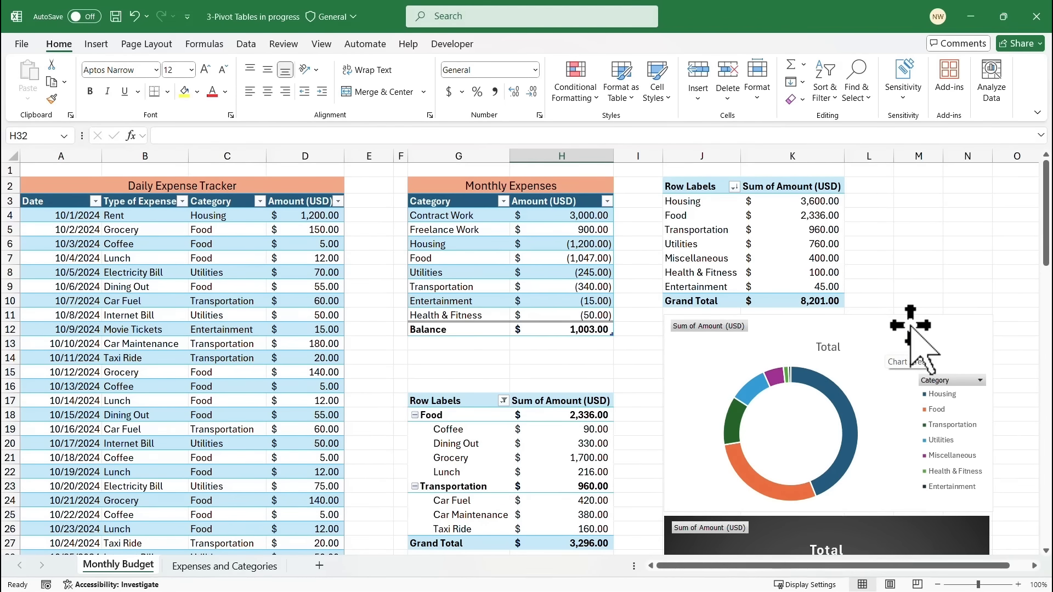
pyautogui.scroll(-3, 911, 325)
pyautogui.scroll(3, 911, 325)
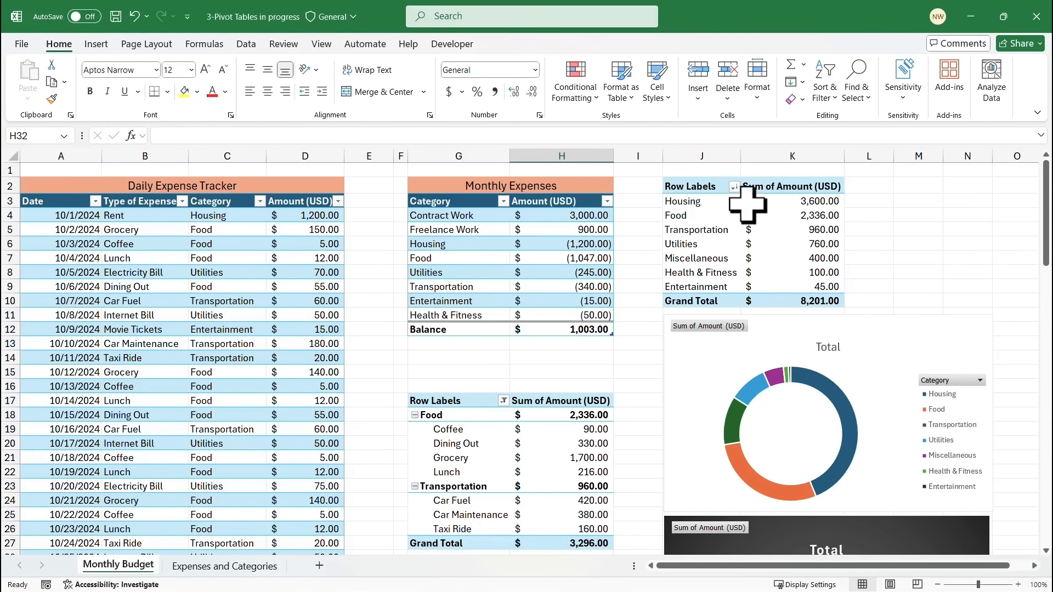
pyautogui.click(748, 229)
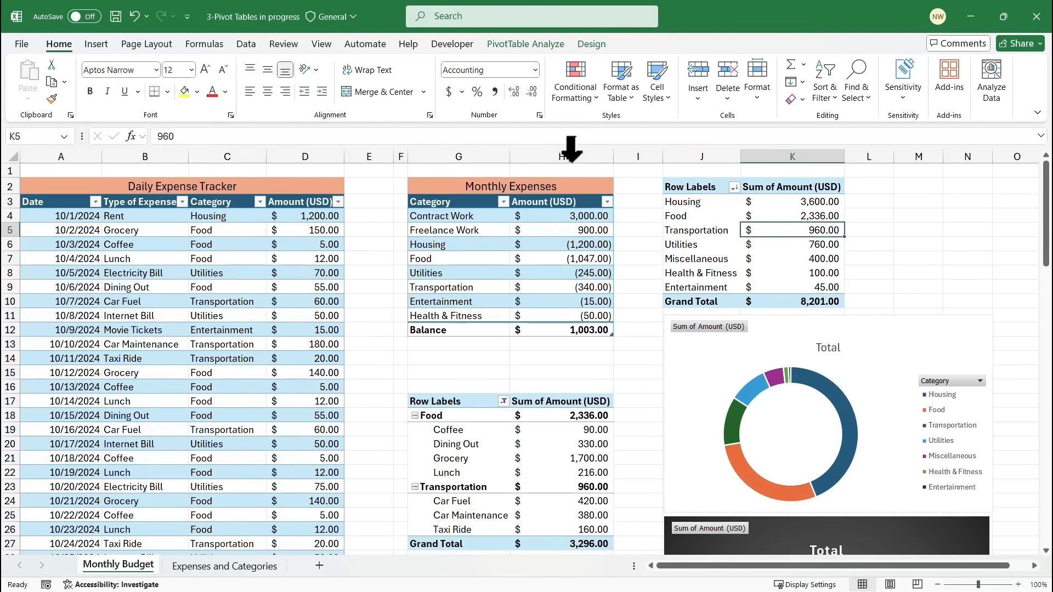
pyautogui.click(527, 44)
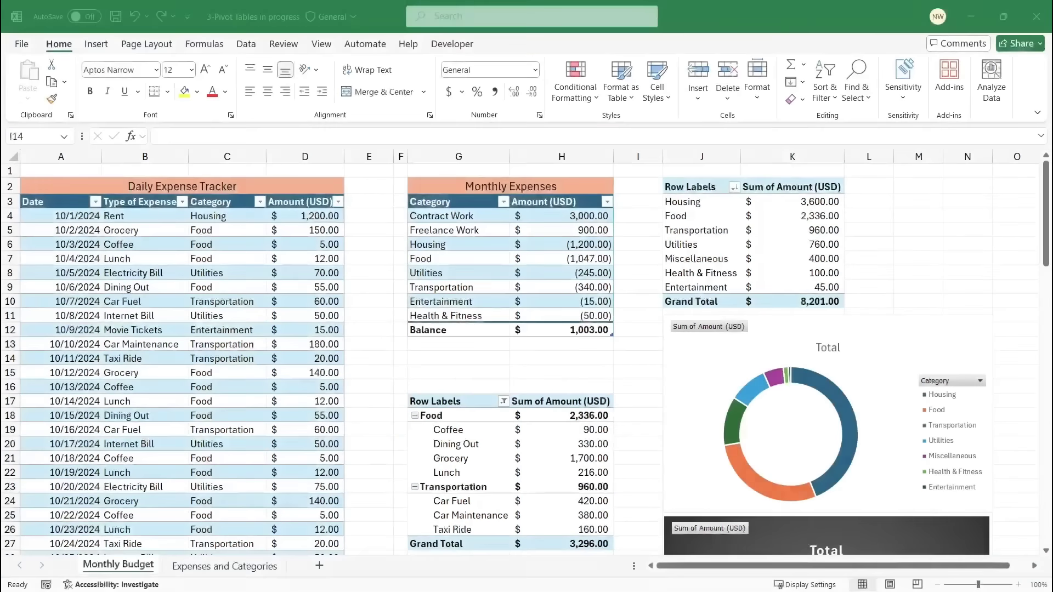
# Insert a timeline based on the Date field for the category totals pivot table beside the Monthly Expenses table.
pyautogui.click(771, 223)
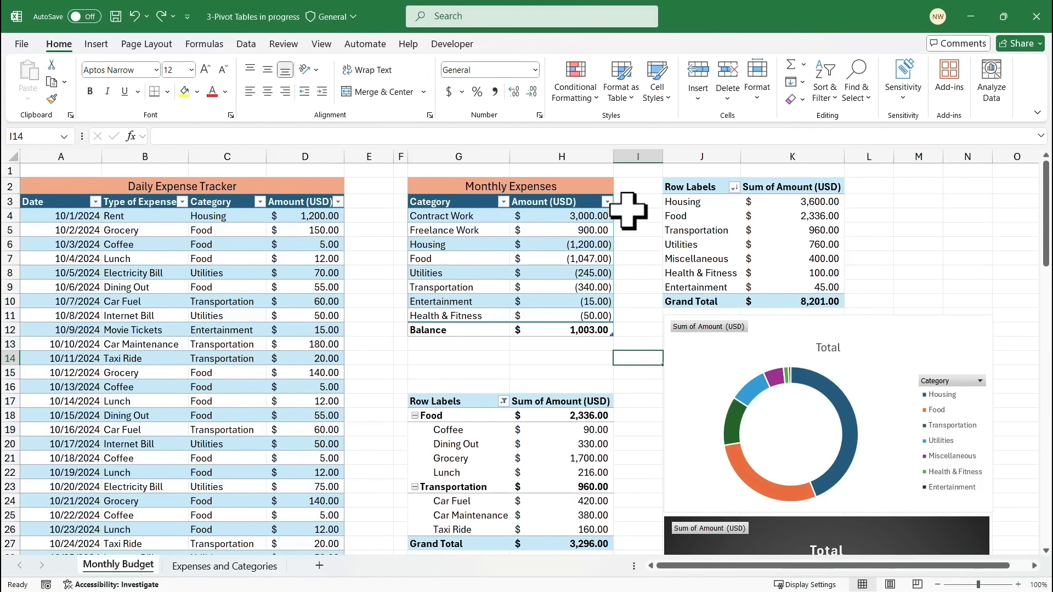
pyautogui.click(713, 206)
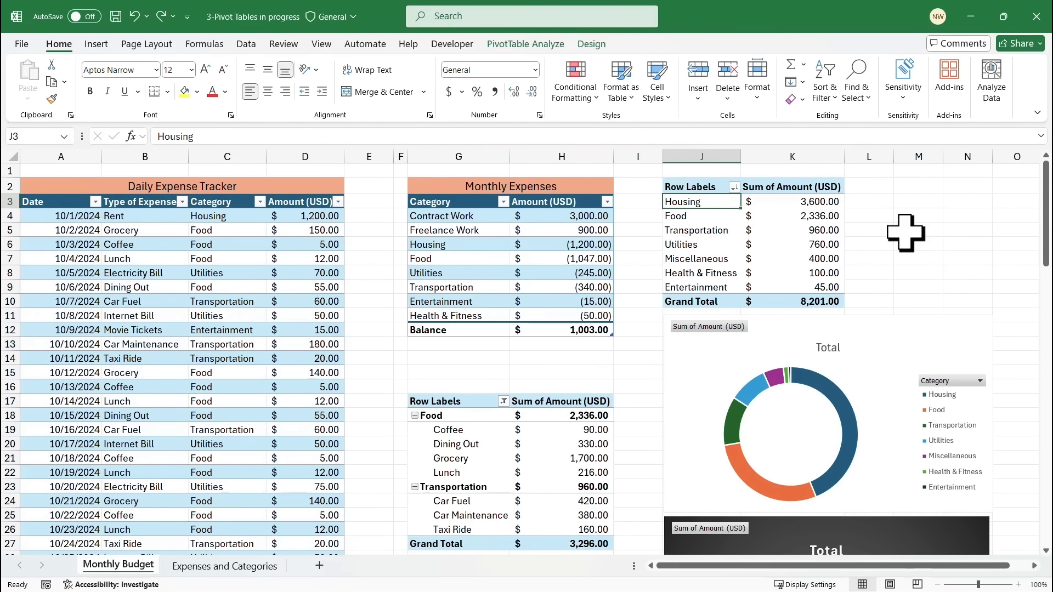
pyautogui.click(722, 219)
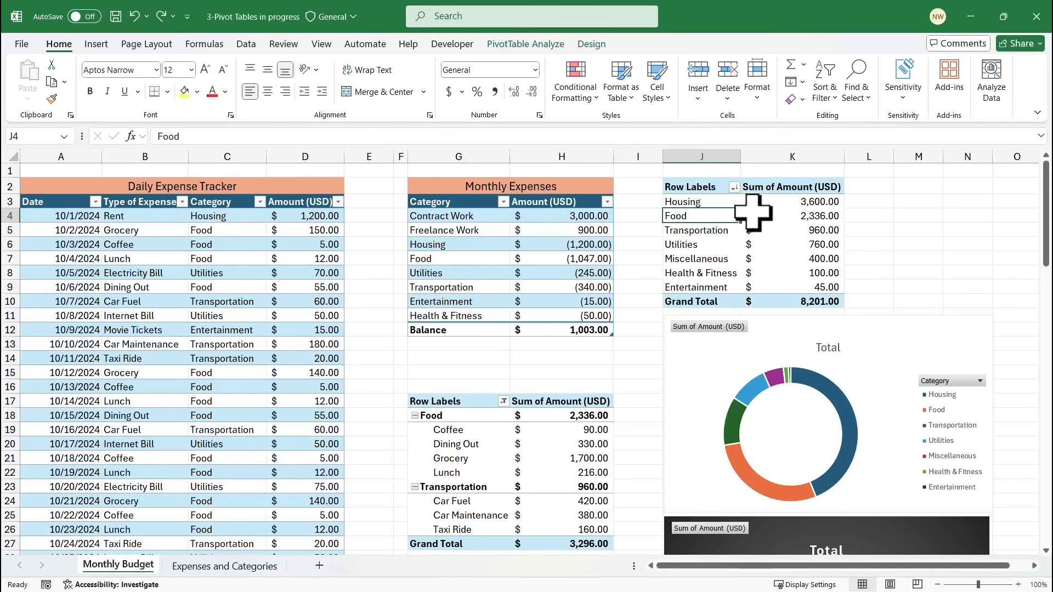
pyautogui.click(526, 45)
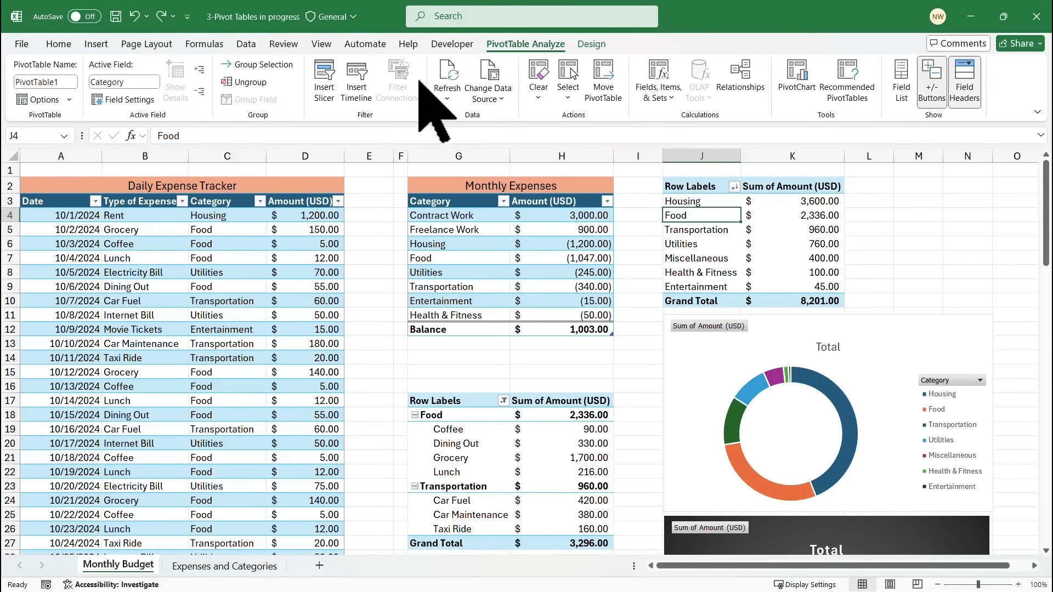
pyautogui.click(362, 83)
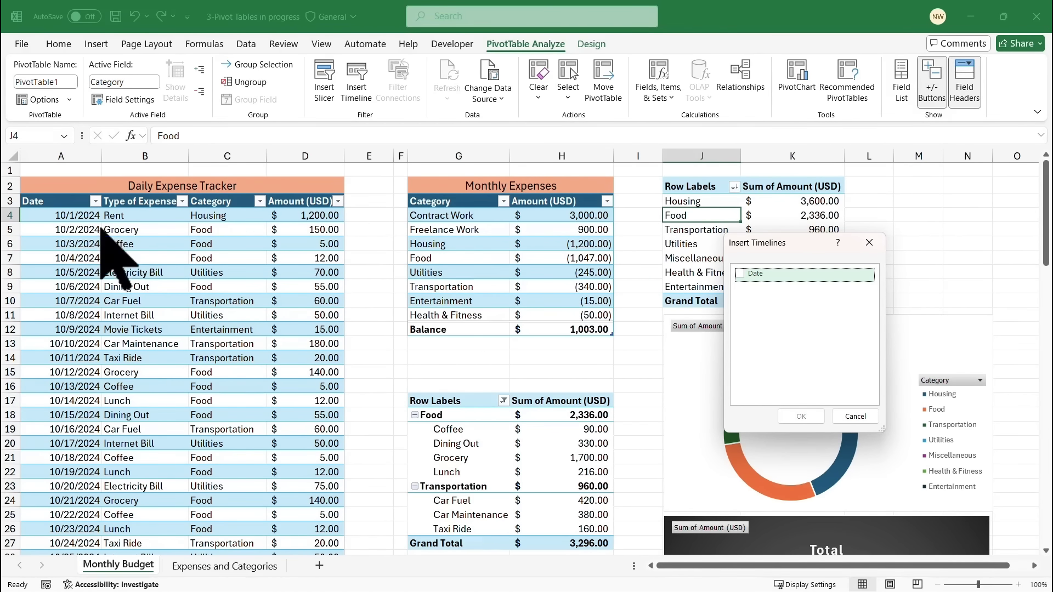
pyautogui.click(741, 273)
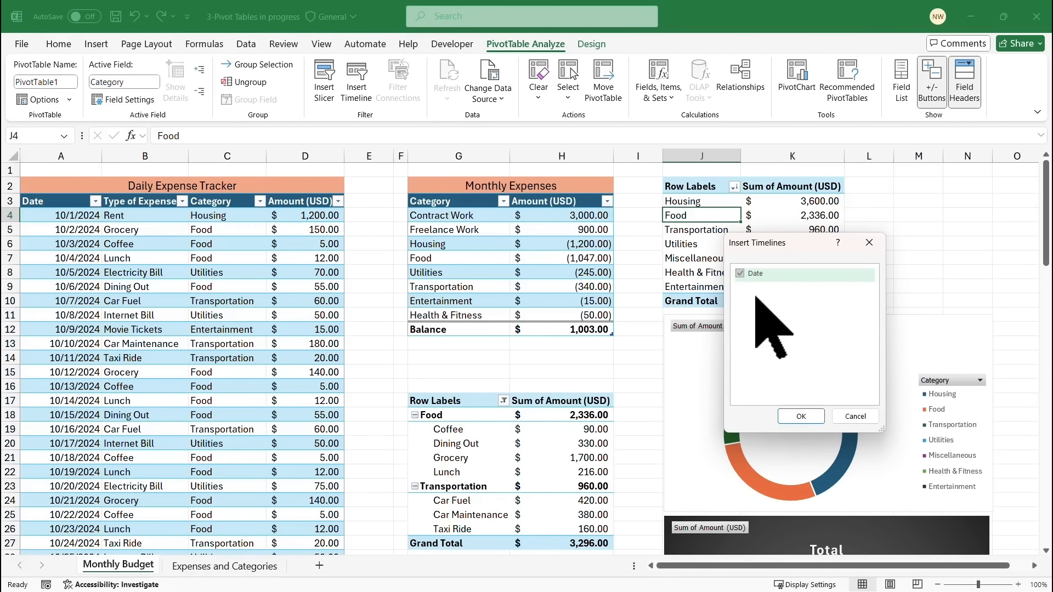
pyautogui.click(801, 416)
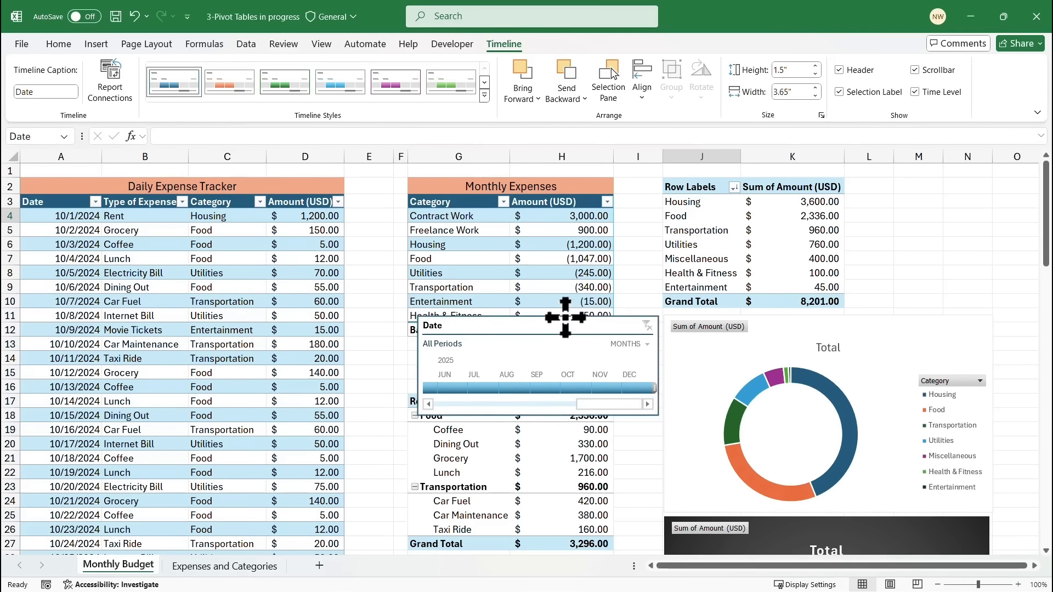
# Apply the green timeline style to the Date timeline and place it over the lower part of the Monthly Expenses table.
pyautogui.moveTo(565, 317); pyautogui.dragTo(568, 217)
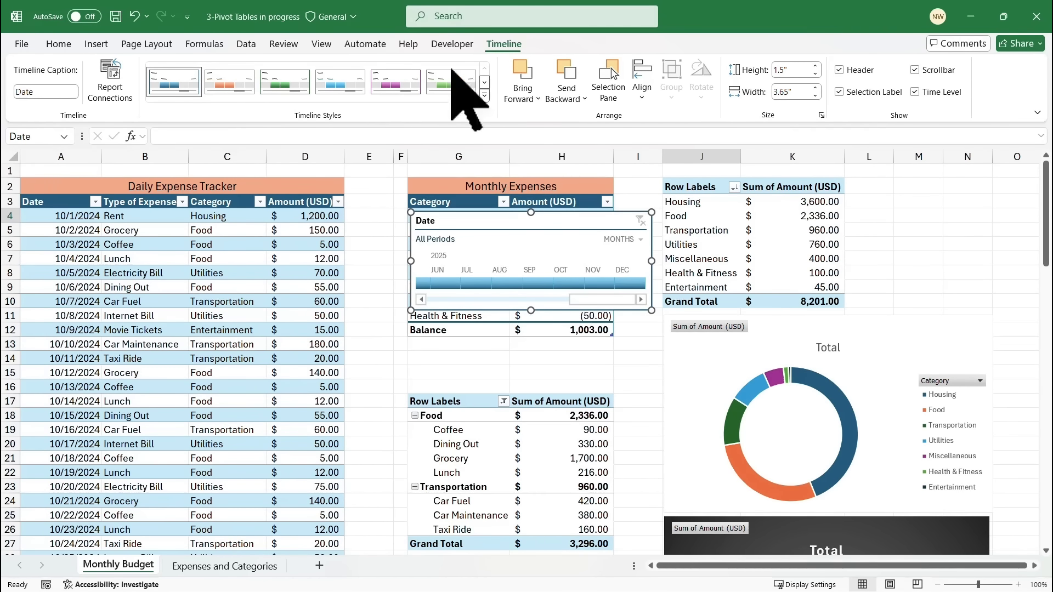
pyautogui.click(230, 82)
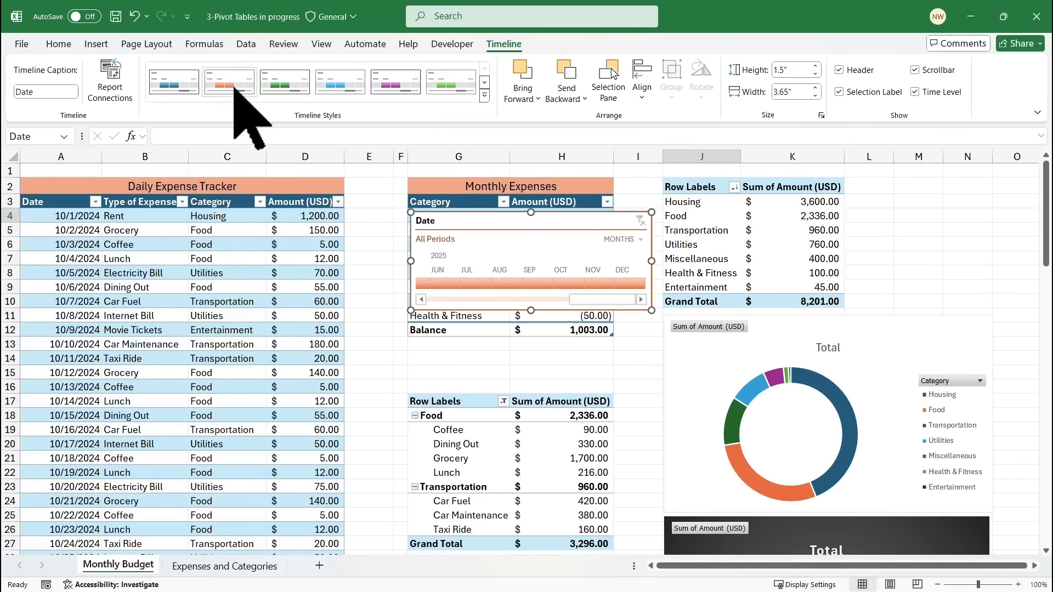
pyautogui.click(285, 82)
pyautogui.moveTo(583, 224); pyautogui.dragTo(571, 267)
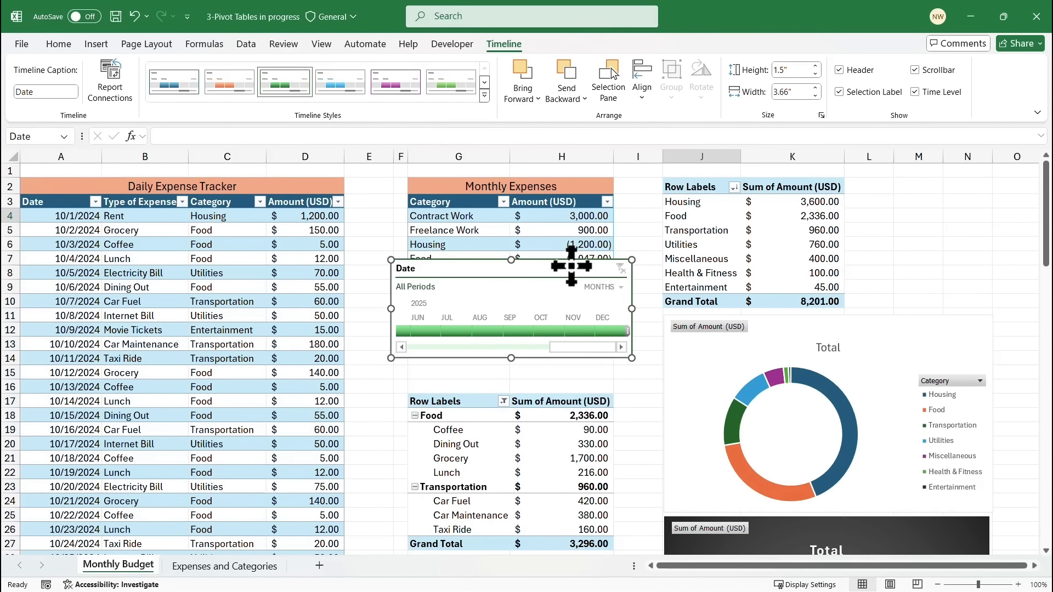
# Filter the category pivot table to October 2024 with the Date timeline.
pyautogui.click(622, 288)
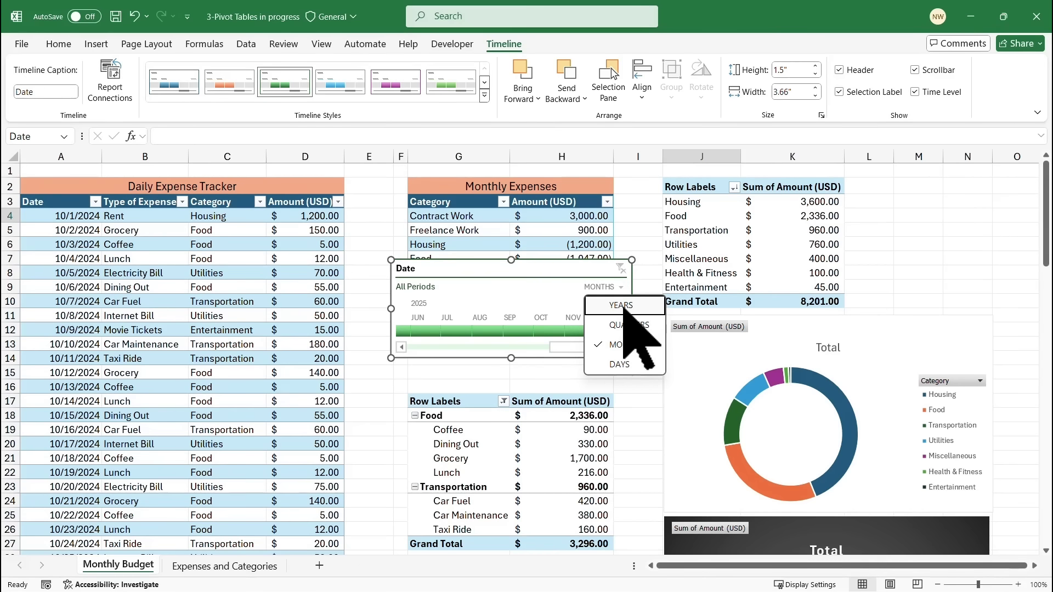
pyautogui.click(552, 282)
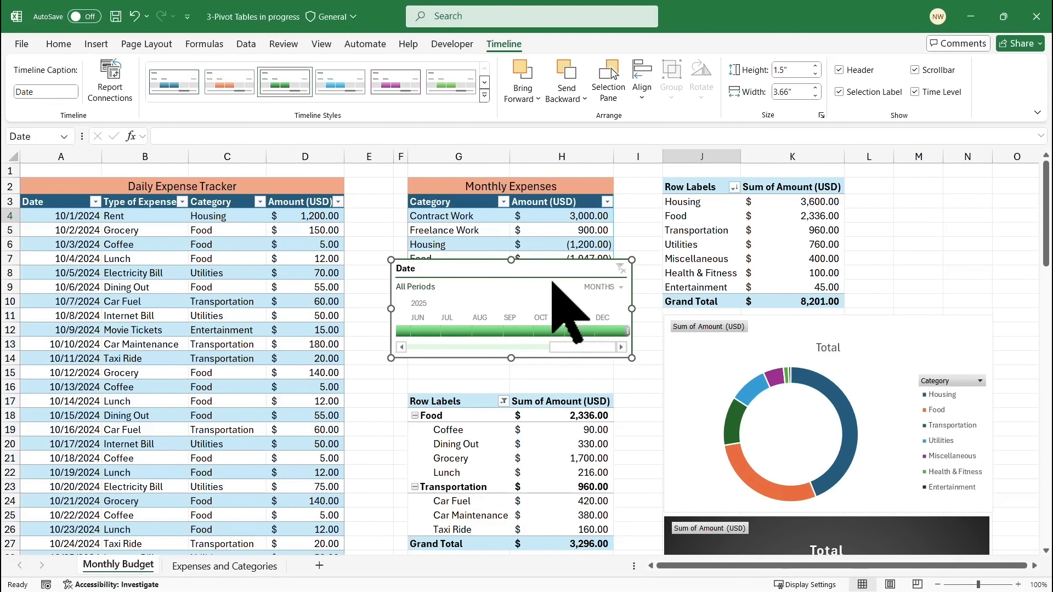
pyautogui.moveTo(578, 347); pyautogui.dragTo(489, 351)
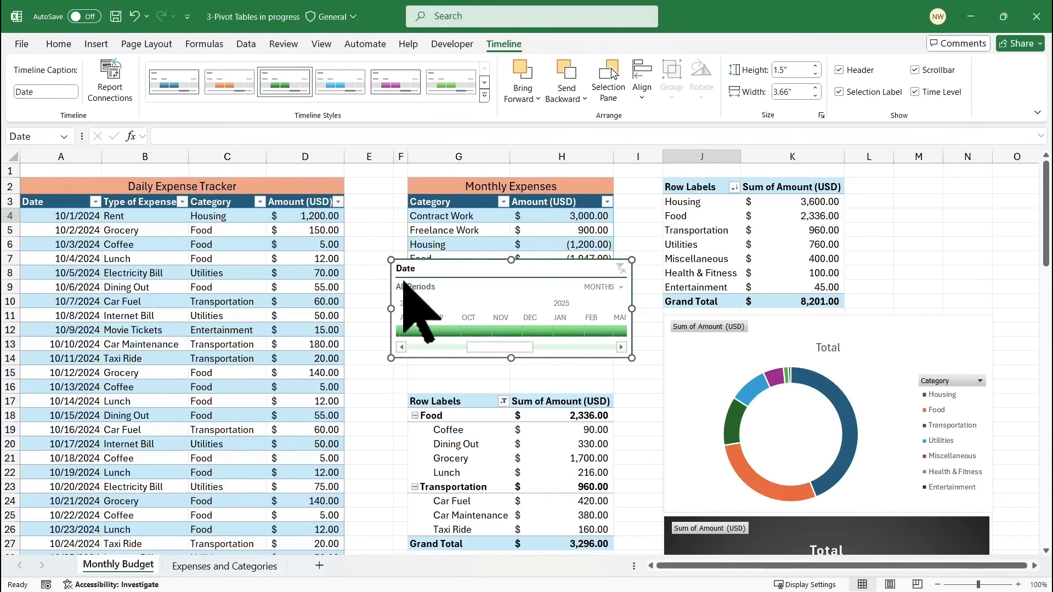
pyautogui.click(476, 331)
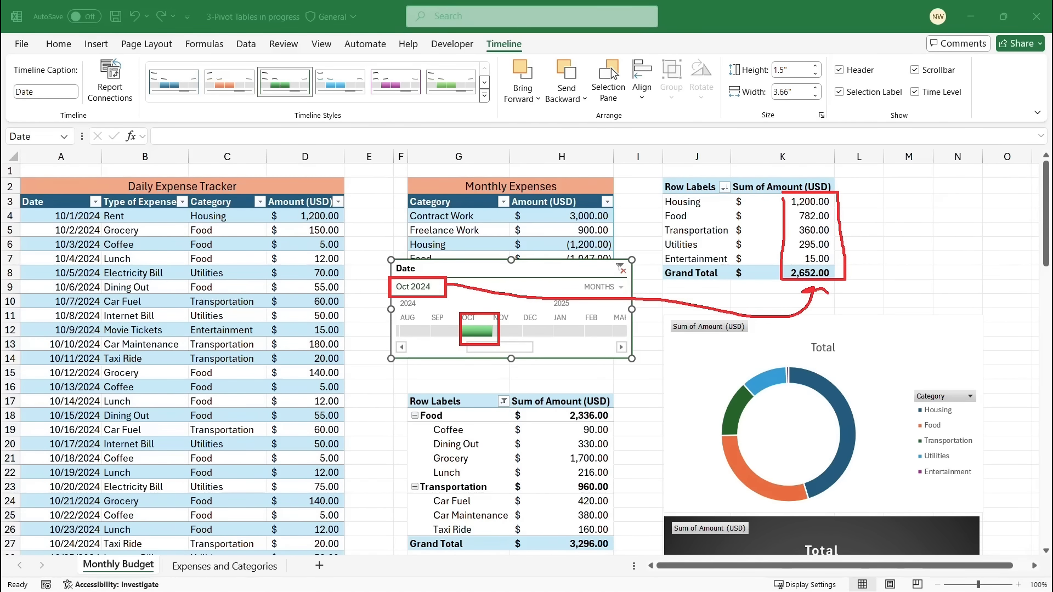
pyautogui.press('Escape')
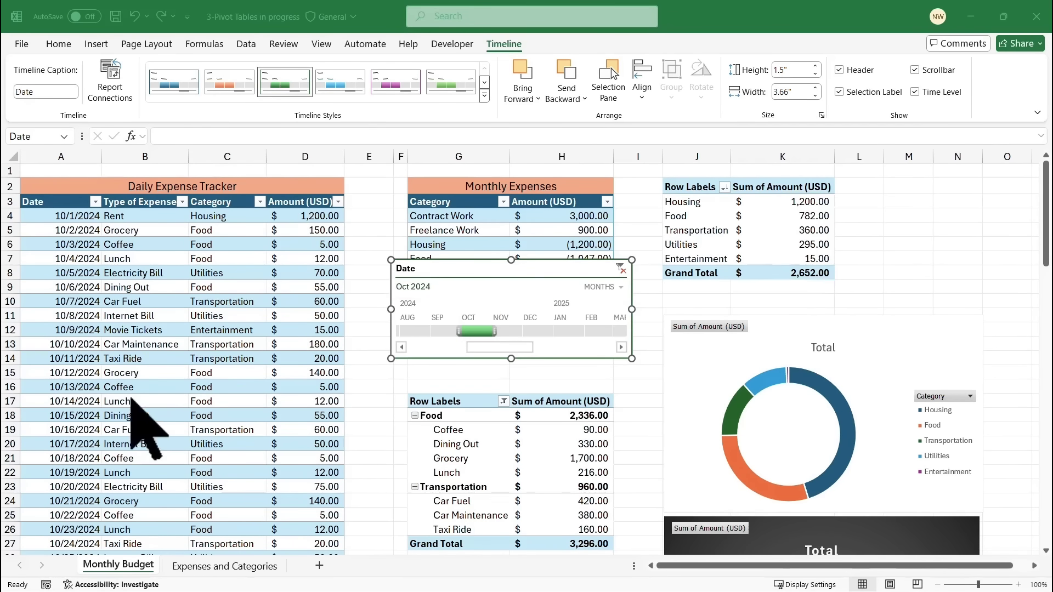
# Switch the Date timeline's time level to years and filter the pivot table to 2024.
pyautogui.click(621, 287)
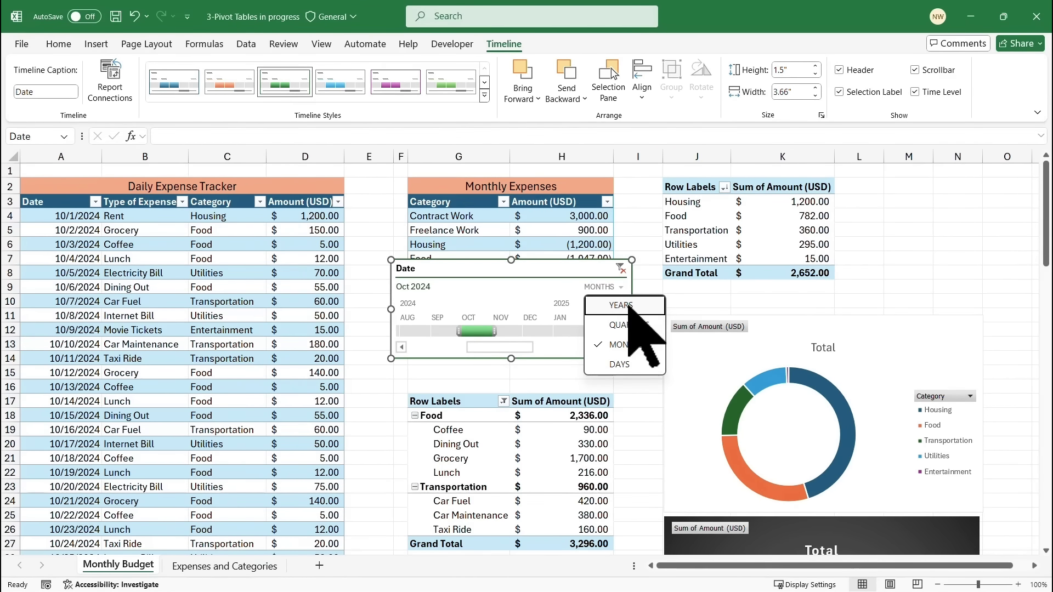
pyautogui.click(625, 305)
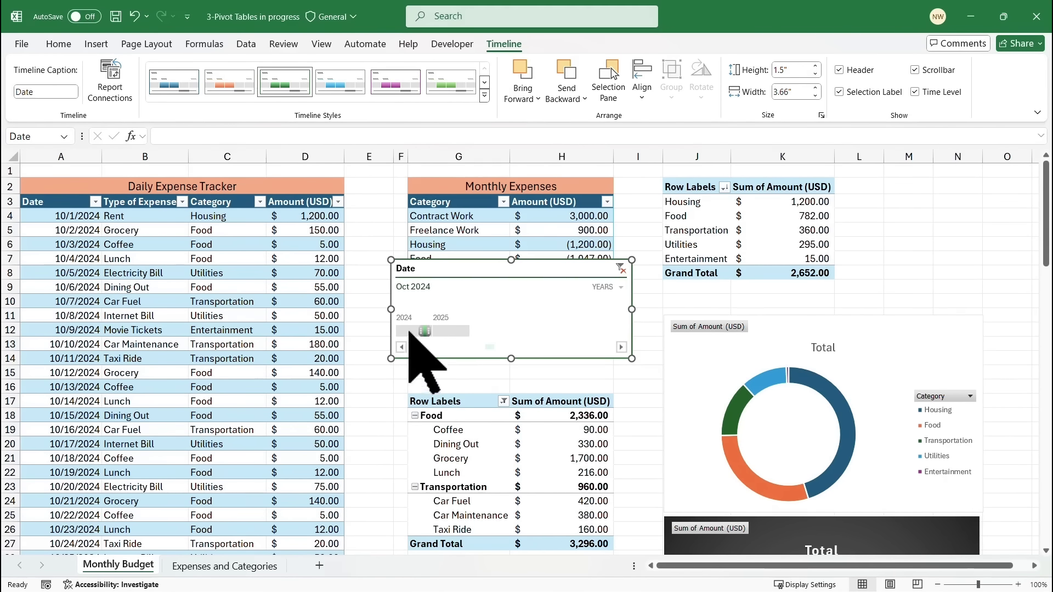
pyautogui.click(411, 330)
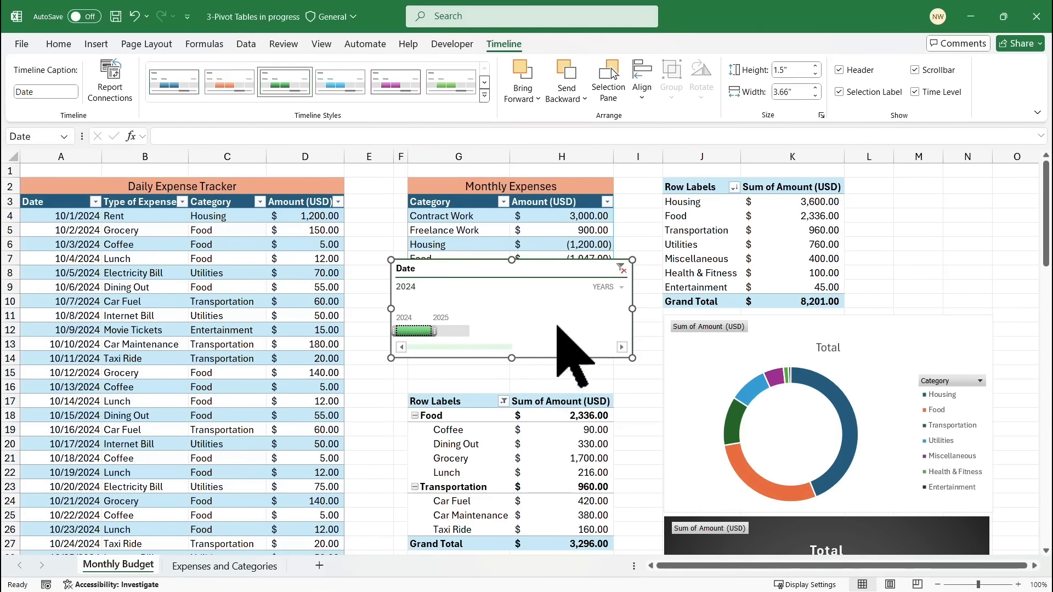
# Set the Date timeline's time level back to months and filter the pivot table to October 2024.
pyautogui.click(622, 288)
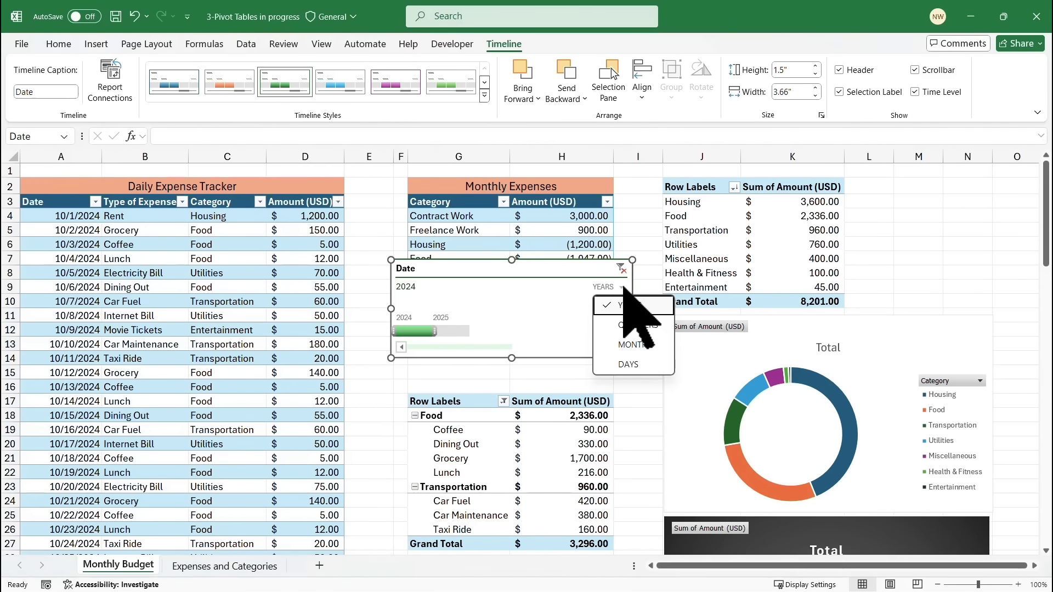
pyautogui.click(631, 344)
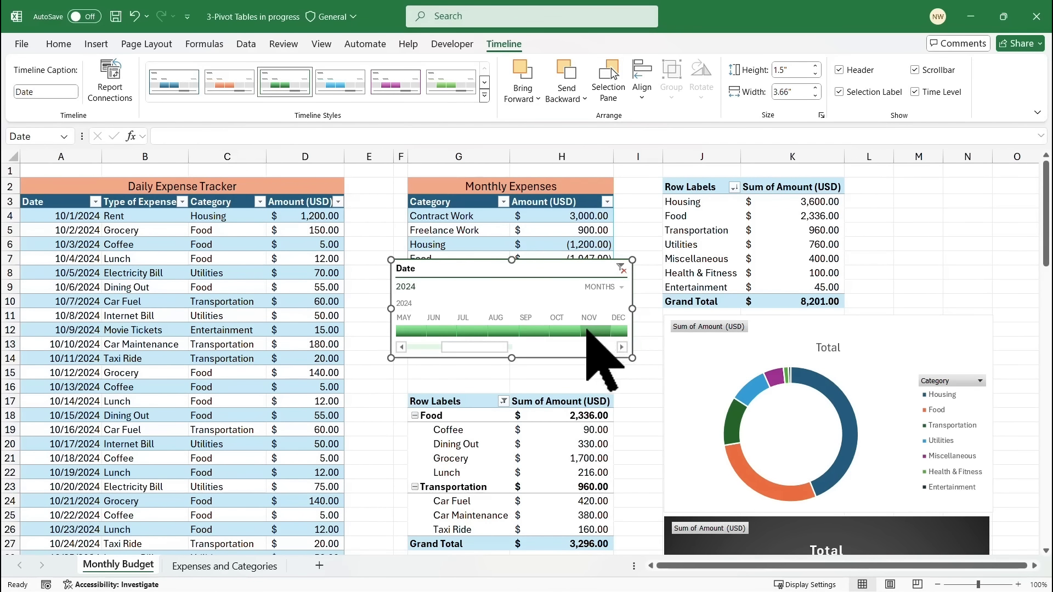
pyautogui.click(568, 331)
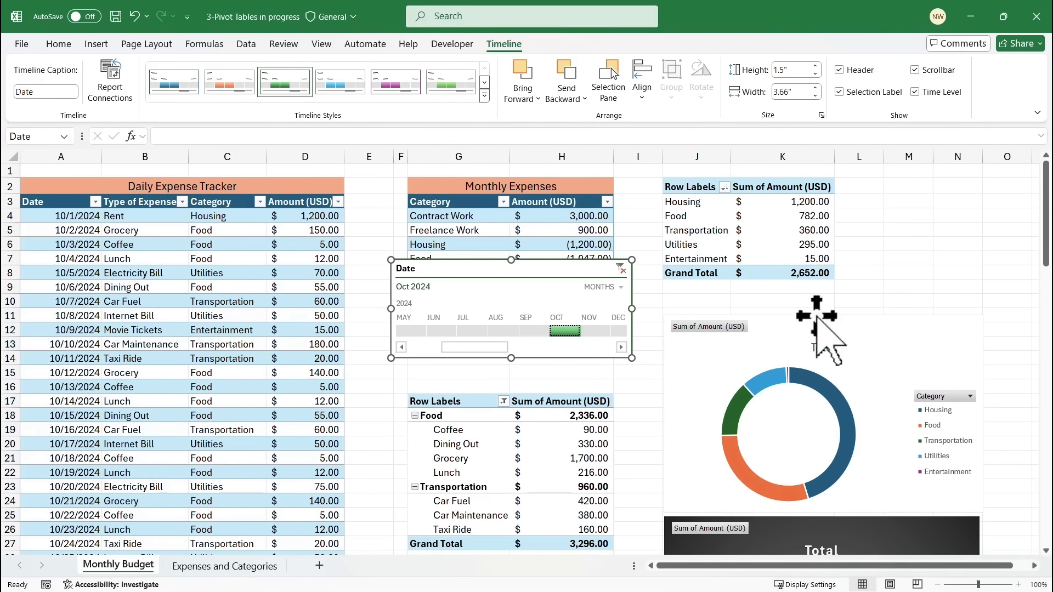
pyautogui.moveTo(847, 456)
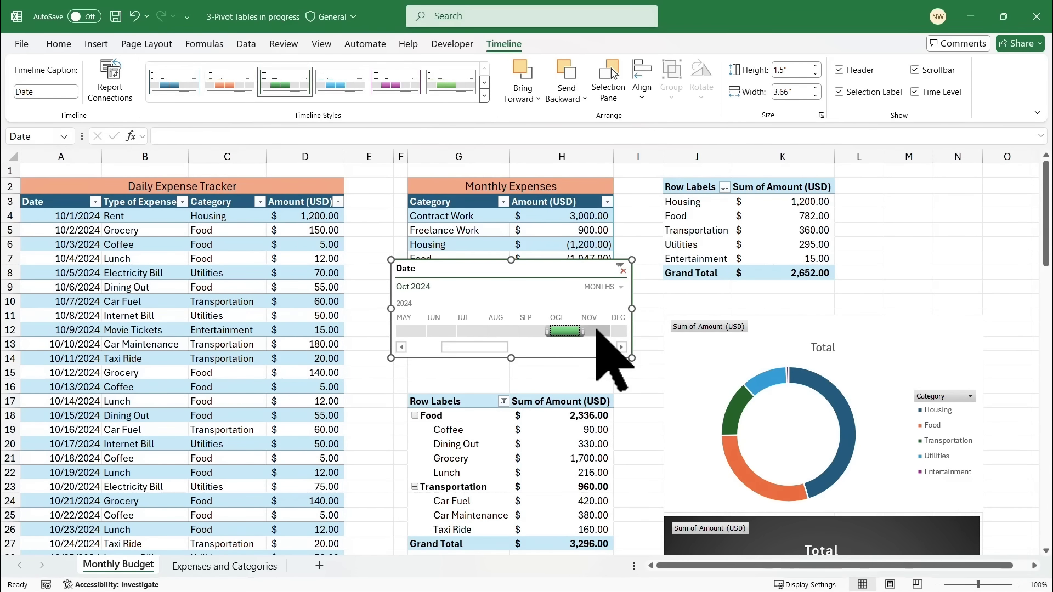
# Change the timeline filter to November 2024 and move the timeline slightly lower, above the Food and Transportation pivot table.
pyautogui.click(598, 331)
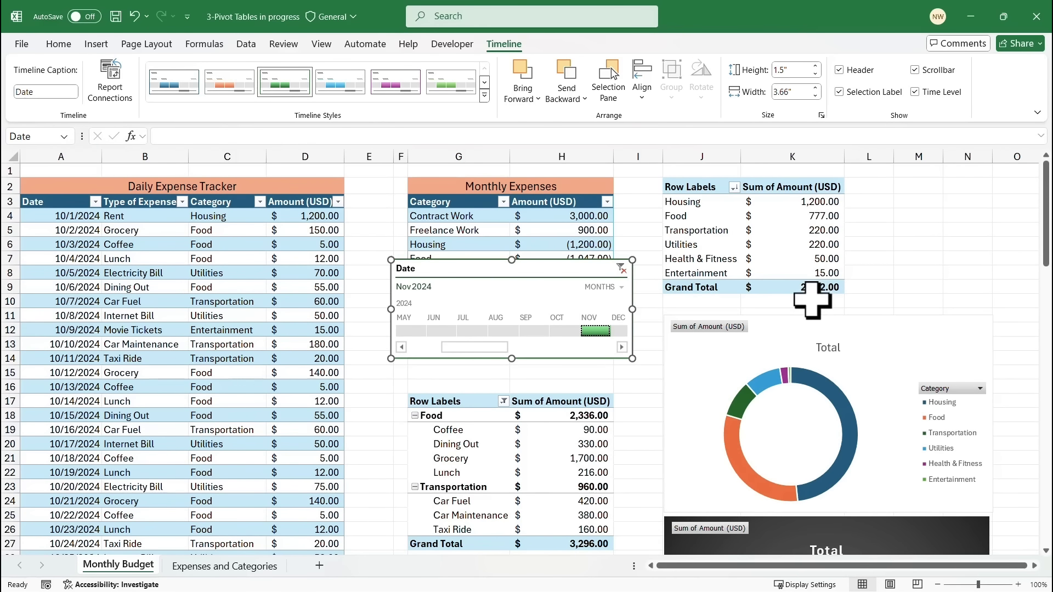
pyautogui.moveTo(826, 285)
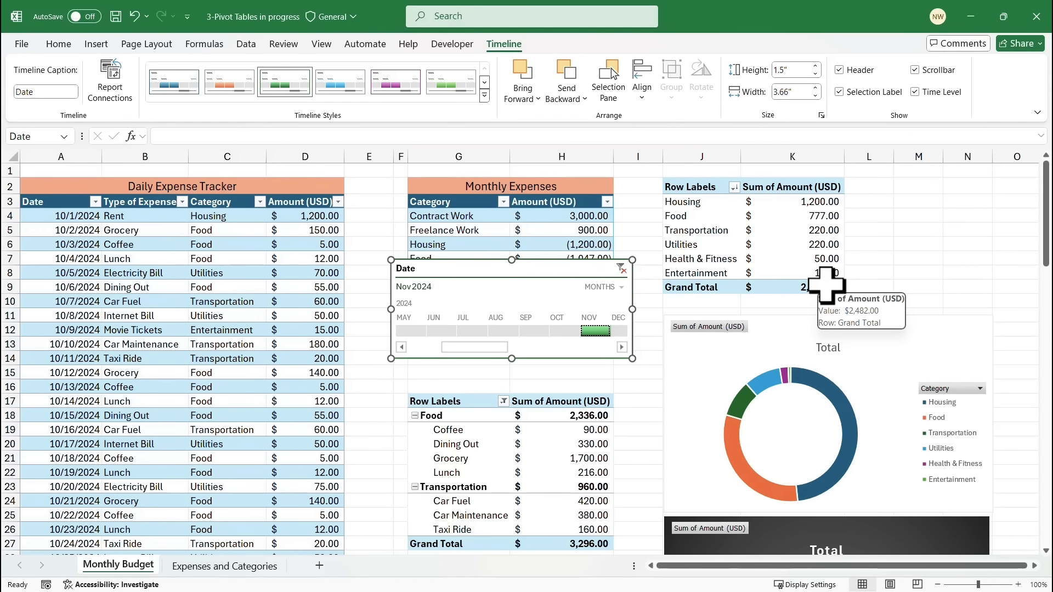
pyautogui.moveTo(582, 270); pyautogui.dragTo(592, 290)
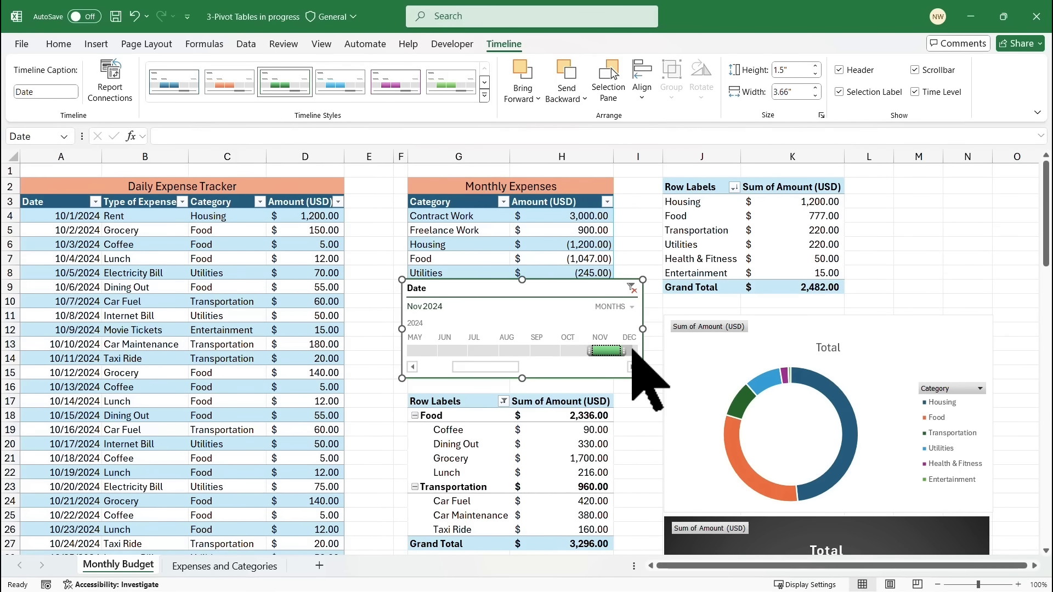
# Filter the timeline to December 2024 and examine the December entries at the end of the Daily Expense Tracker table.
pyautogui.click(631, 350)
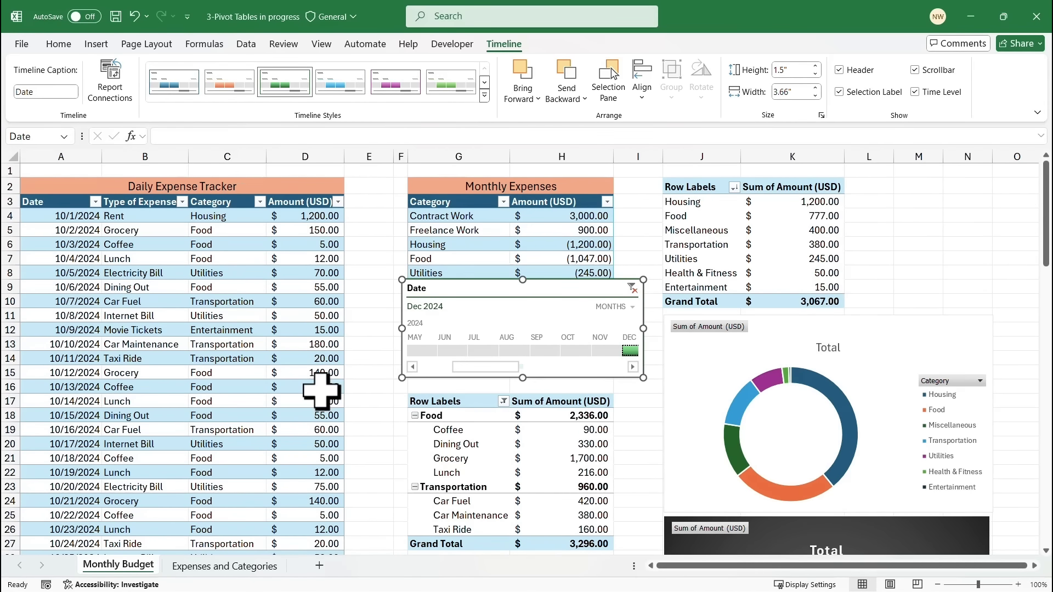
pyautogui.scroll(-8, 311, 391)
pyautogui.scroll(-14, 311, 391)
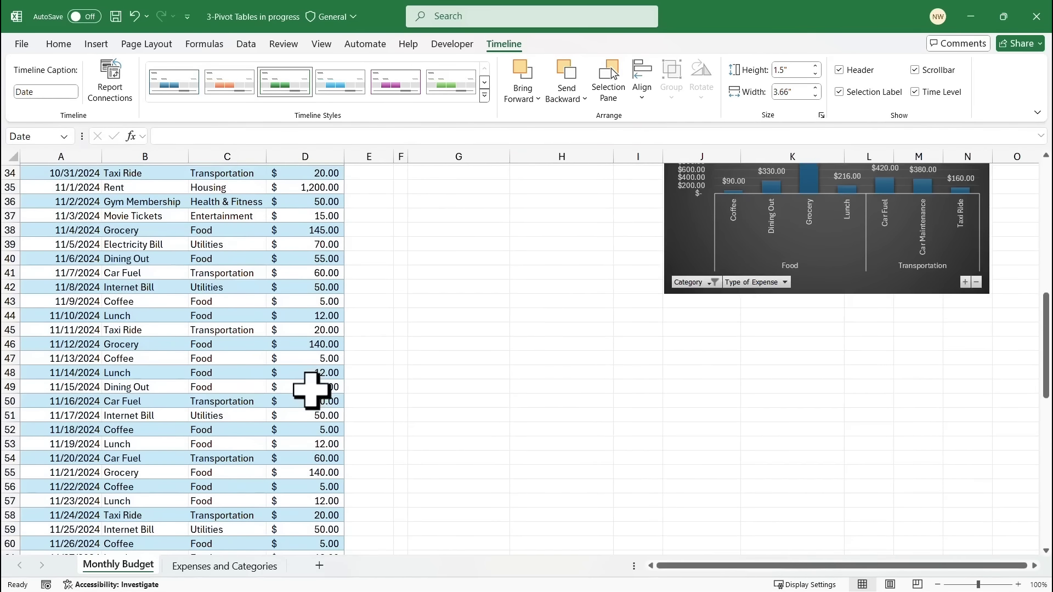
pyautogui.scroll(-4, 318, 391)
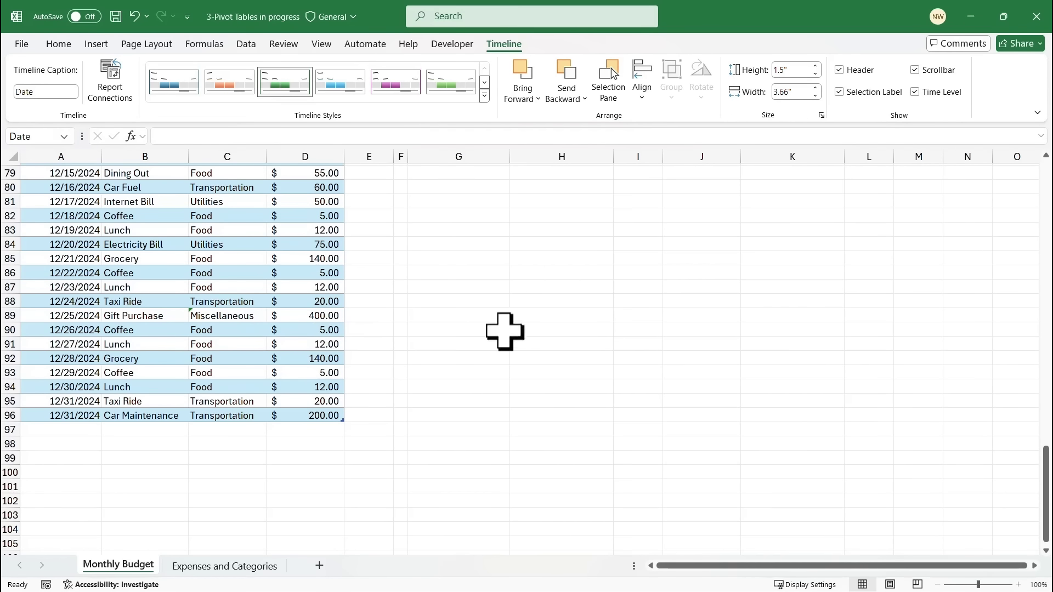
pyautogui.scroll(16, 583, 329)
pyautogui.scroll(10, 583, 329)
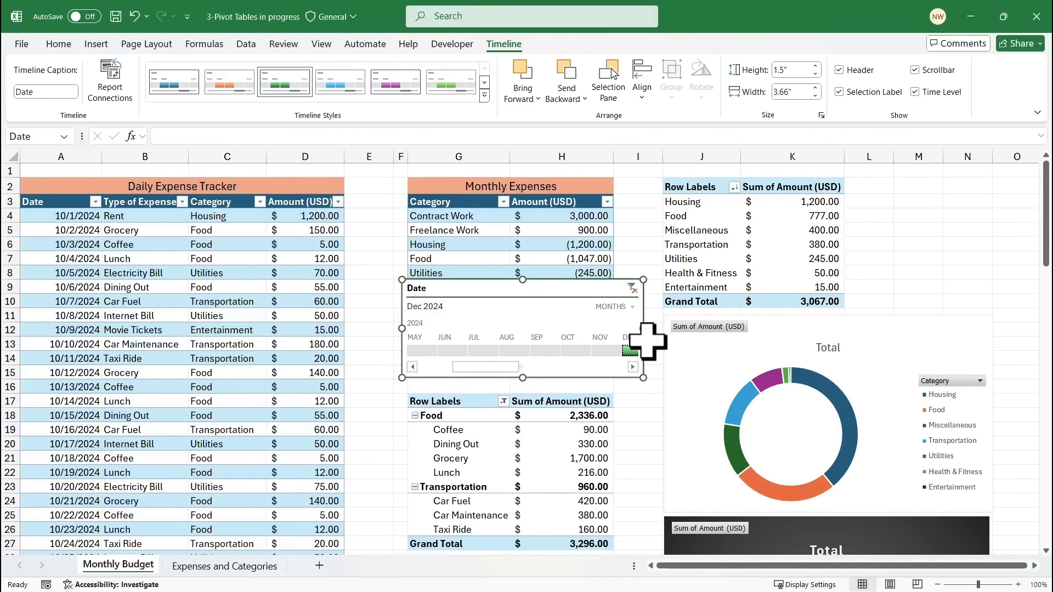
# Switch the timeline through November back to October 2024 and narrow it to about 2.06" wide.
pyautogui.click(609, 351)
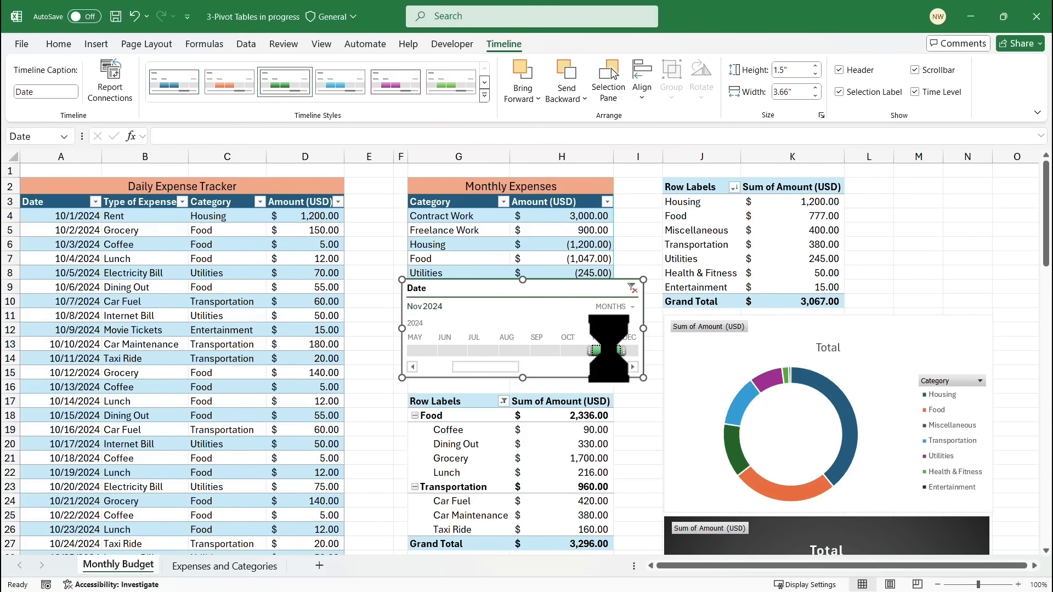
pyautogui.click(575, 352)
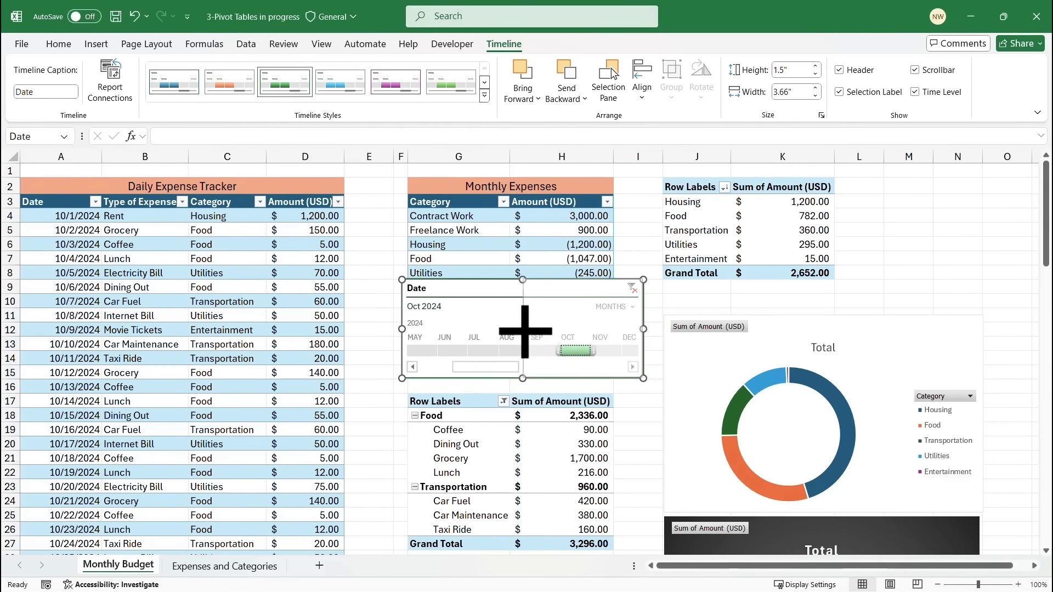
pyautogui.moveTo(527, 332); pyautogui.dragTo(525, 331)
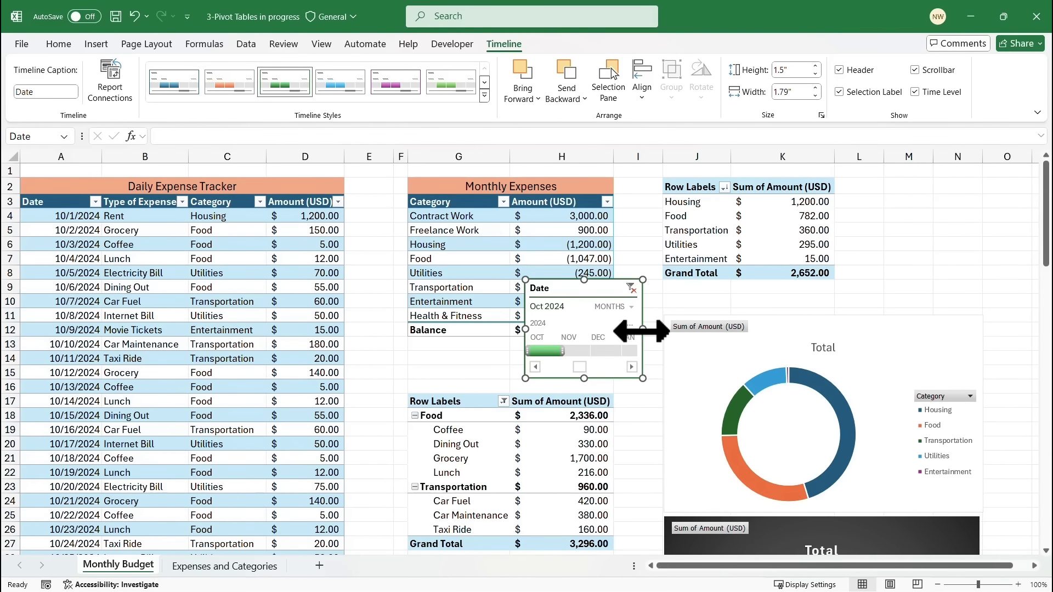
pyautogui.moveTo(645, 330); pyautogui.dragTo(661, 330)
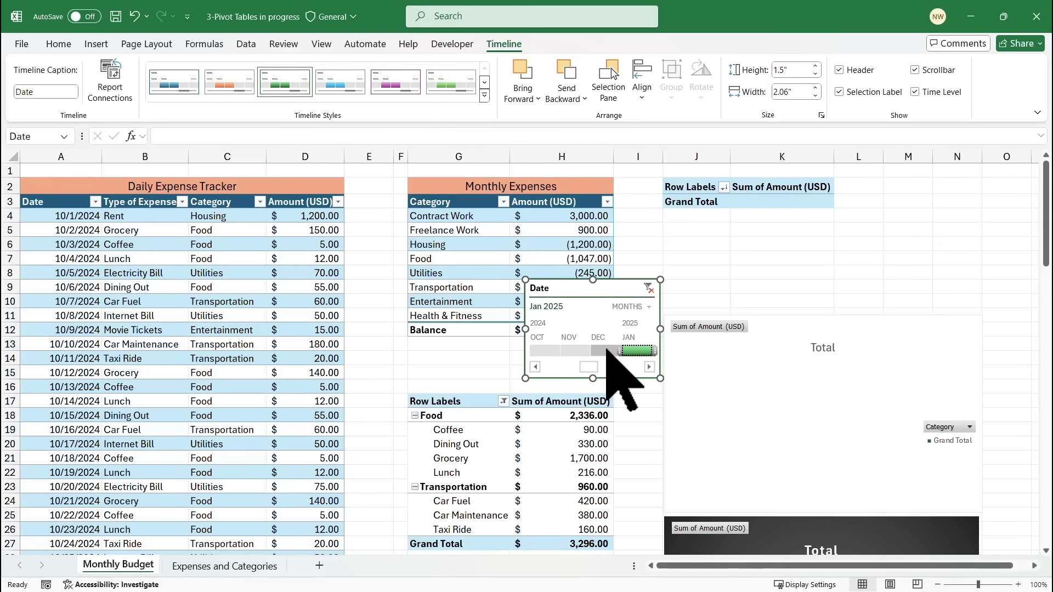
# Filter the timeline to December 2024 and move it beside the category totals pivot table, above the doughnut chart.
pyautogui.click(606, 350)
pyautogui.moveTo(612, 292); pyautogui.dragTo(951, 191)
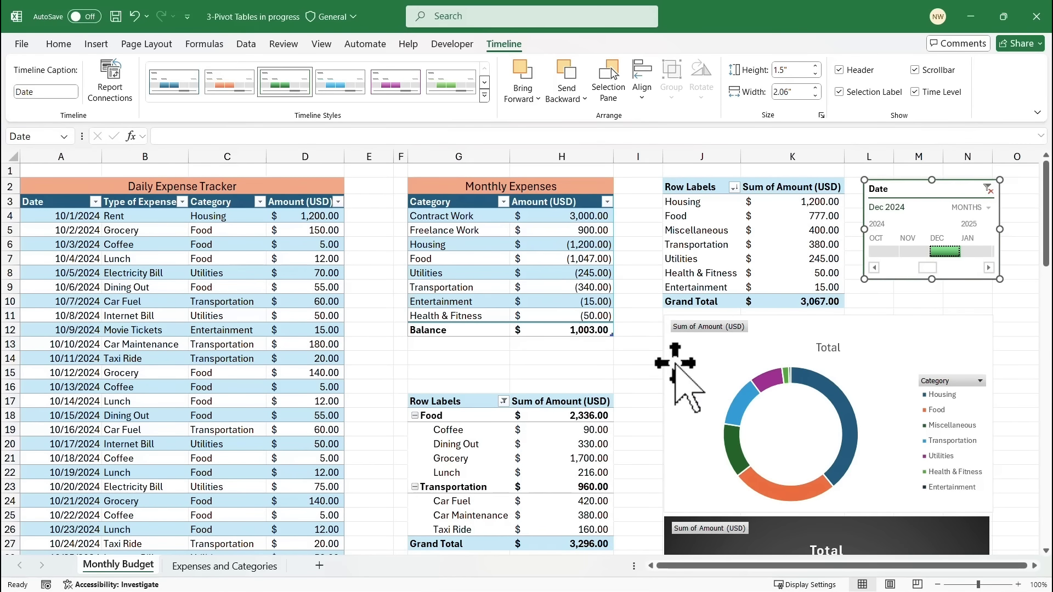
pyautogui.click(629, 350)
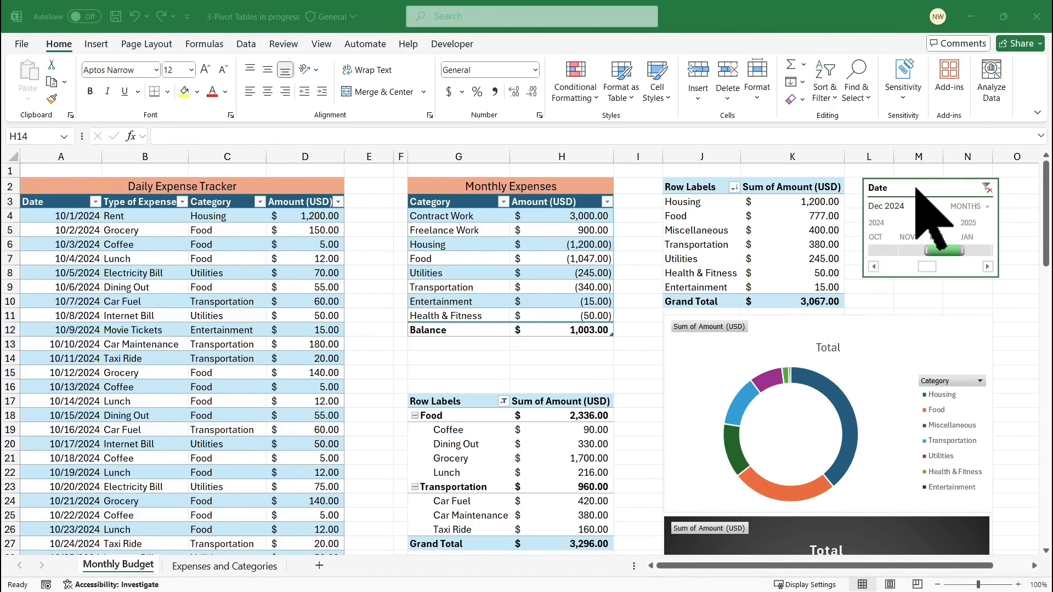
# Move the date timeline over the Daily Expense Tracker and relocate the Food and Transportation pivot table to start at cell M2.
pyautogui.moveTo(916, 186); pyautogui.dragTo(314, 219)
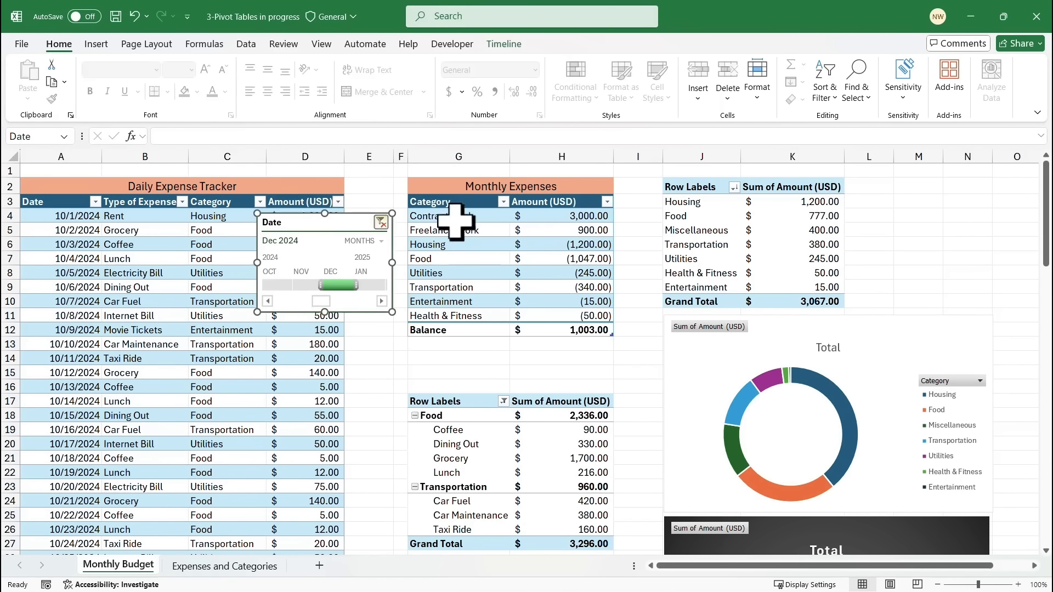
pyautogui.click(439, 401)
pyautogui.moveTo(439, 401); pyautogui.dragTo(571, 543)
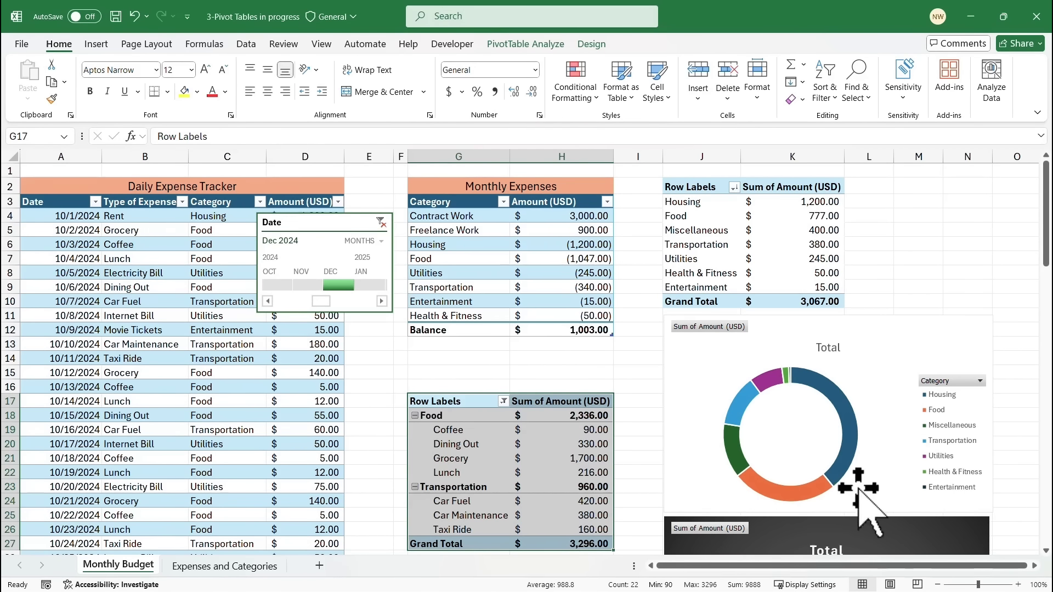
pyautogui.click(573, 403)
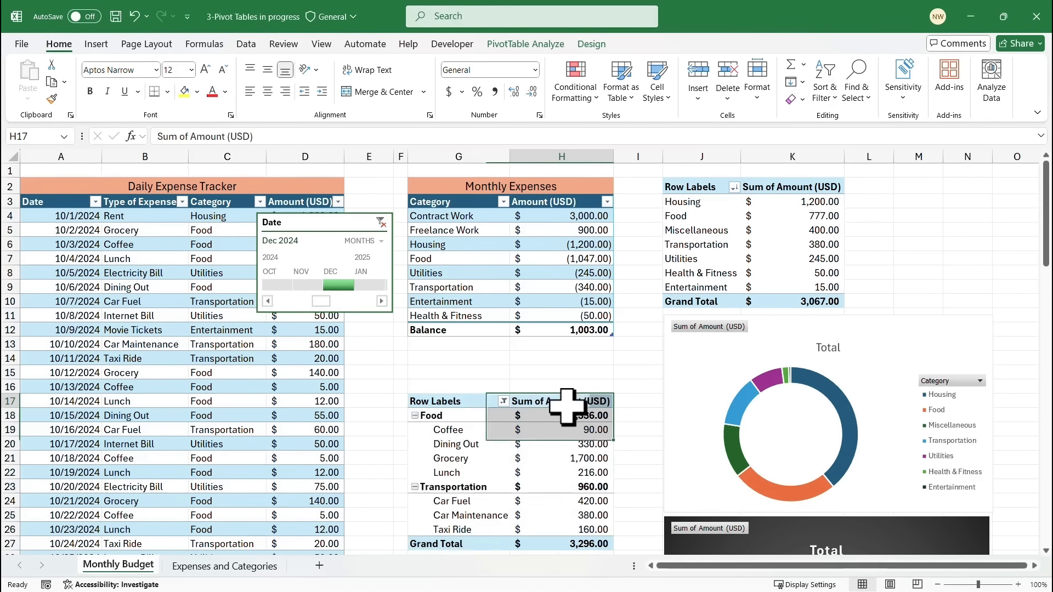
pyautogui.moveTo(470, 405); pyautogui.dragTo(581, 543)
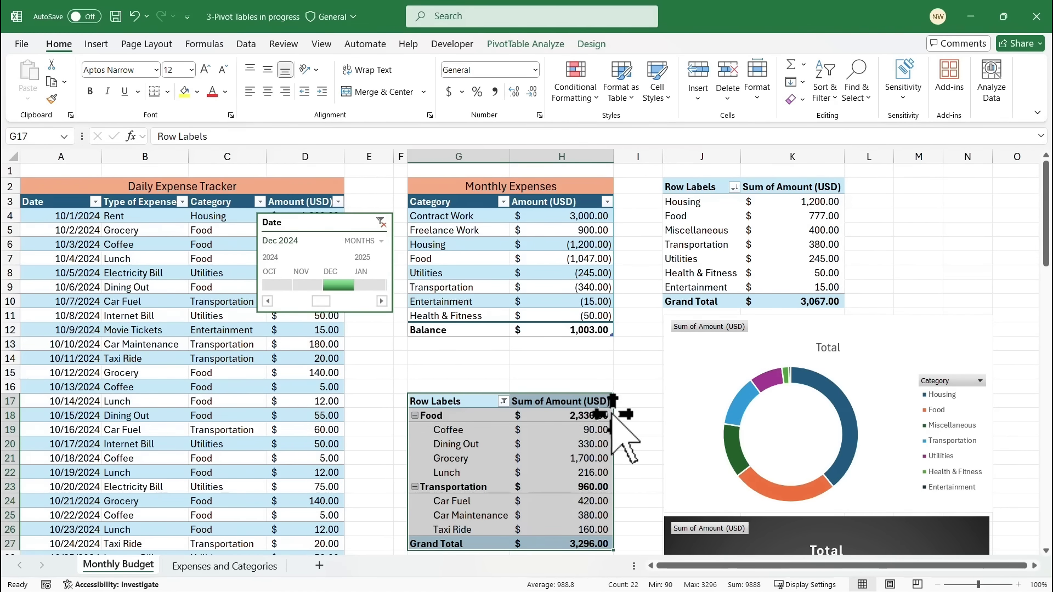
pyautogui.moveTo(615, 419); pyautogui.dragTo(955, 200)
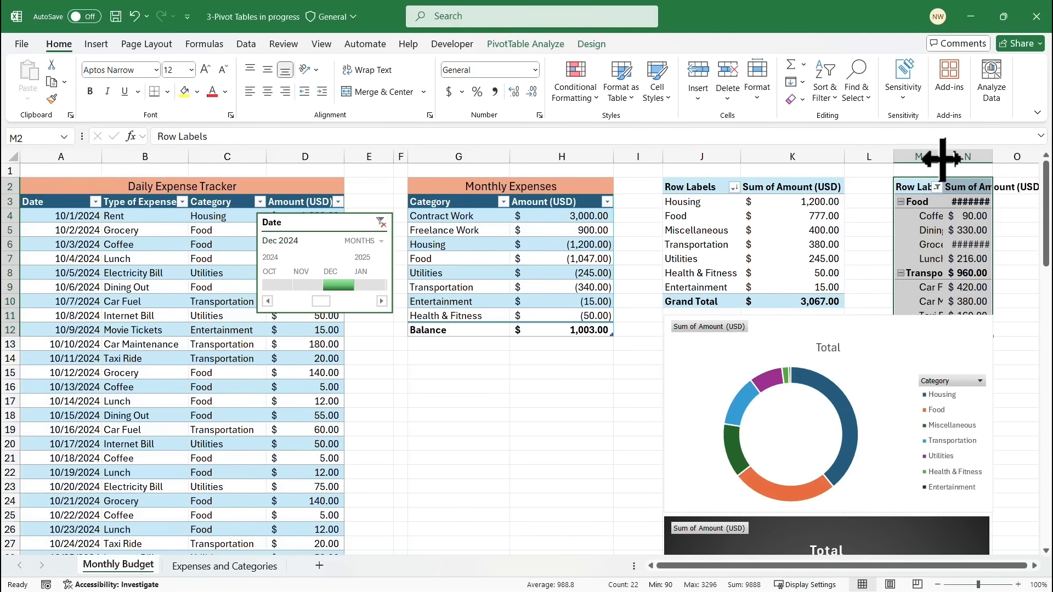
# Autofit columns M and N to the relocated pivot table and narrow the spacer columns I and L.
pyautogui.doubleClick(942, 159)
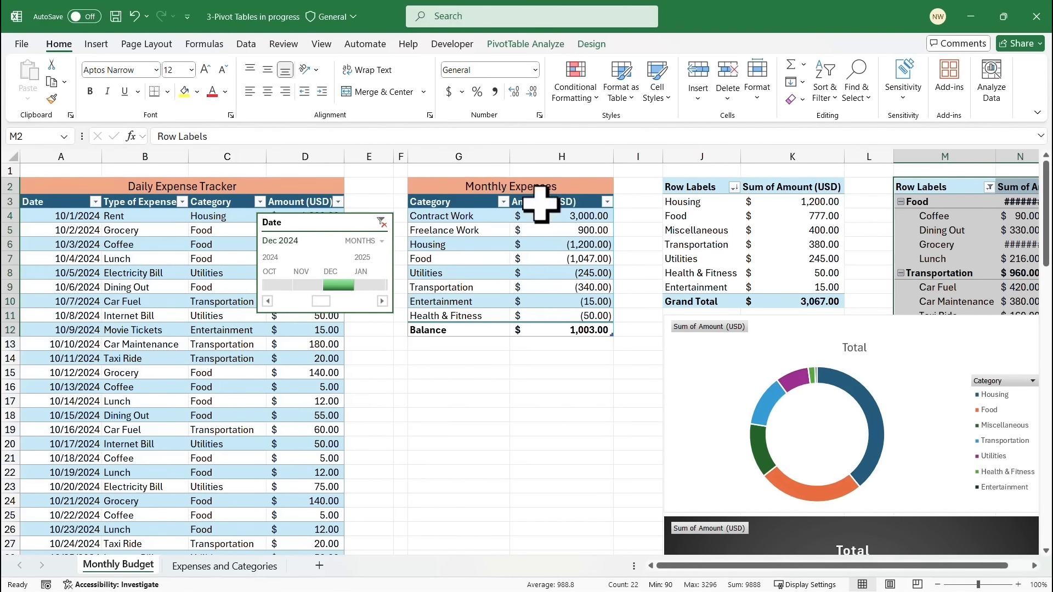
pyautogui.moveTo(664, 157); pyautogui.dragTo(627, 158)
pyautogui.moveTo(859, 157); pyautogui.dragTo(825, 161)
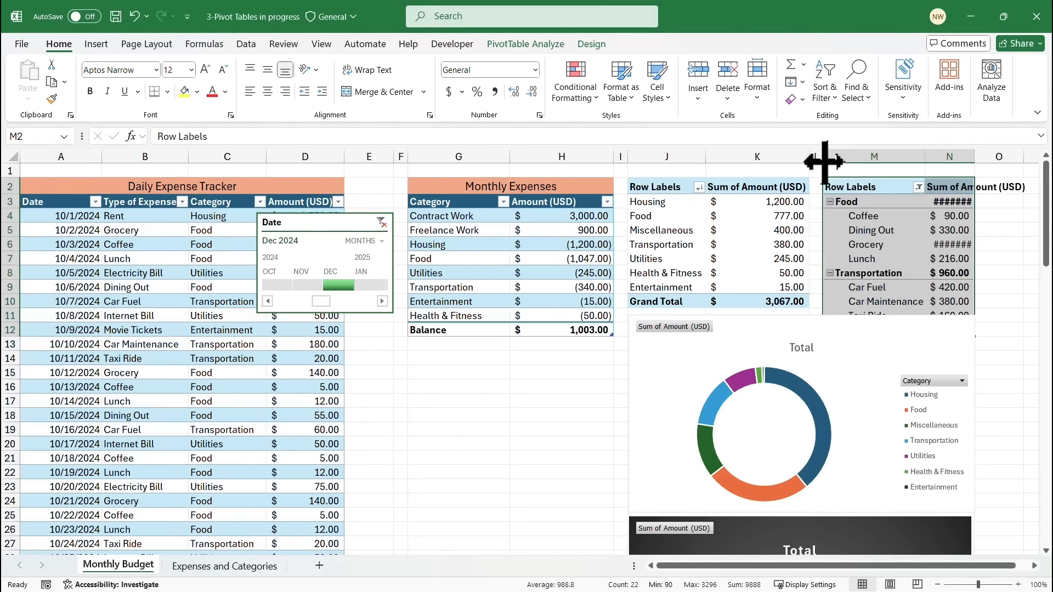
pyautogui.doubleClick(975, 156)
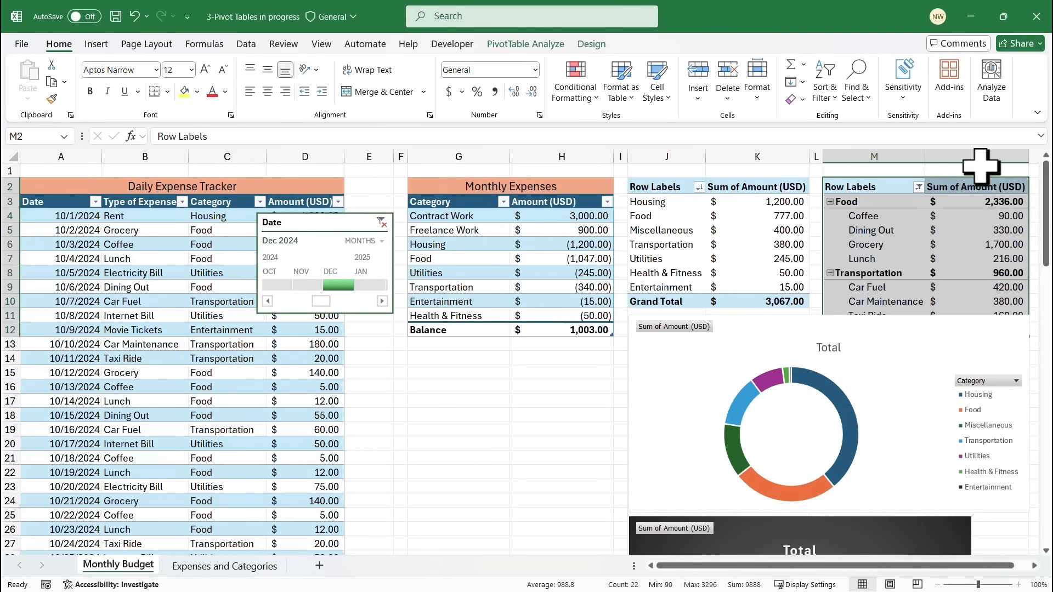
# Place the doughnut chart below Monthly Expenses, narrowed to that table's width, and move the column chart below the Food and Transportation pivot table.
pyautogui.click(907, 332)
pyautogui.moveTo(907, 332); pyautogui.dragTo(685, 365)
pyautogui.moveTo(808, 448); pyautogui.dragTo(614, 448)
pyautogui.moveTo(820, 529); pyautogui.dragTo(875, 368)
pyautogui.moveTo(876, 380); pyautogui.dragTo(879, 381)
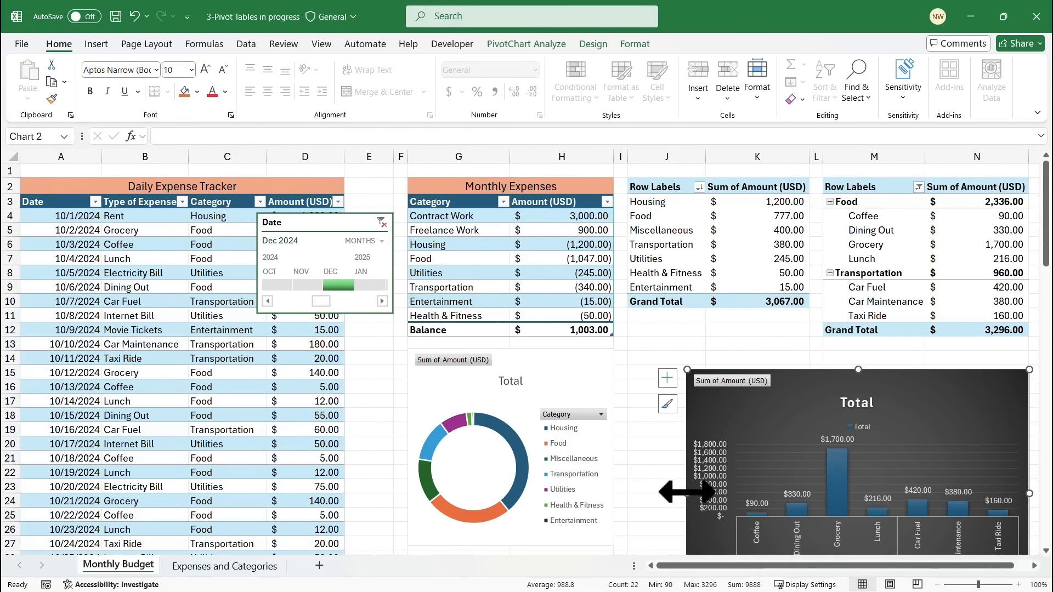
# Narrow the column chart to its pivot table's width and line up the timeline and doughnut chart with their tops at row 15.
pyautogui.moveTo(687, 493); pyautogui.dragTo(825, 477)
pyautogui.moveTo(347, 220); pyautogui.dragTo(745, 393)
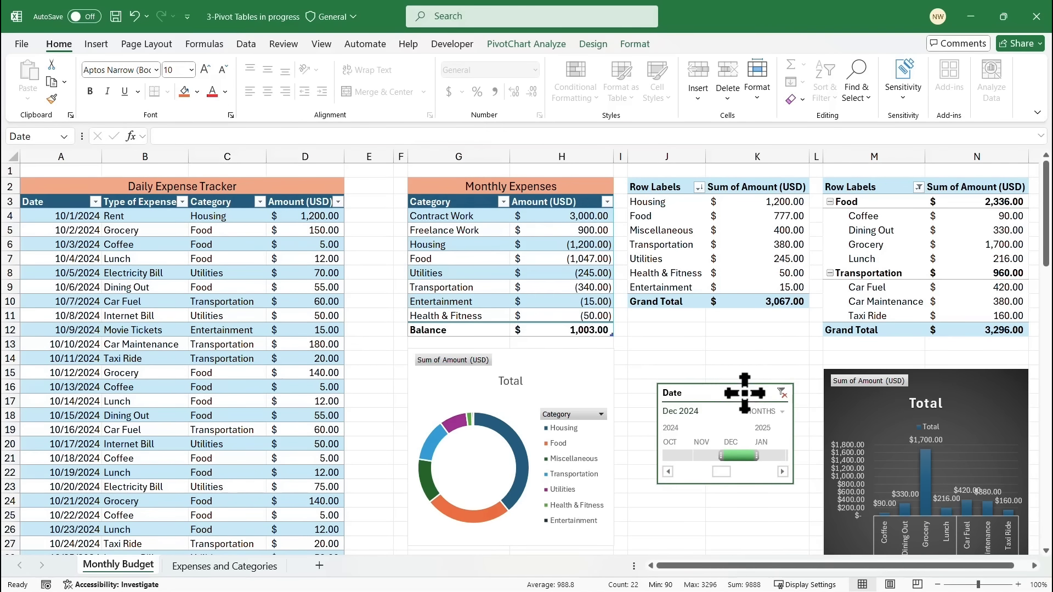
pyautogui.click(561, 359)
pyautogui.moveTo(560, 359)
pyautogui.mouseDown()
pyautogui.moveTo(548, 347)
pyautogui.moveTo(554, 372)
pyautogui.mouseUp()
pyautogui.moveTo(739, 390); pyautogui.dragTo(711, 372)
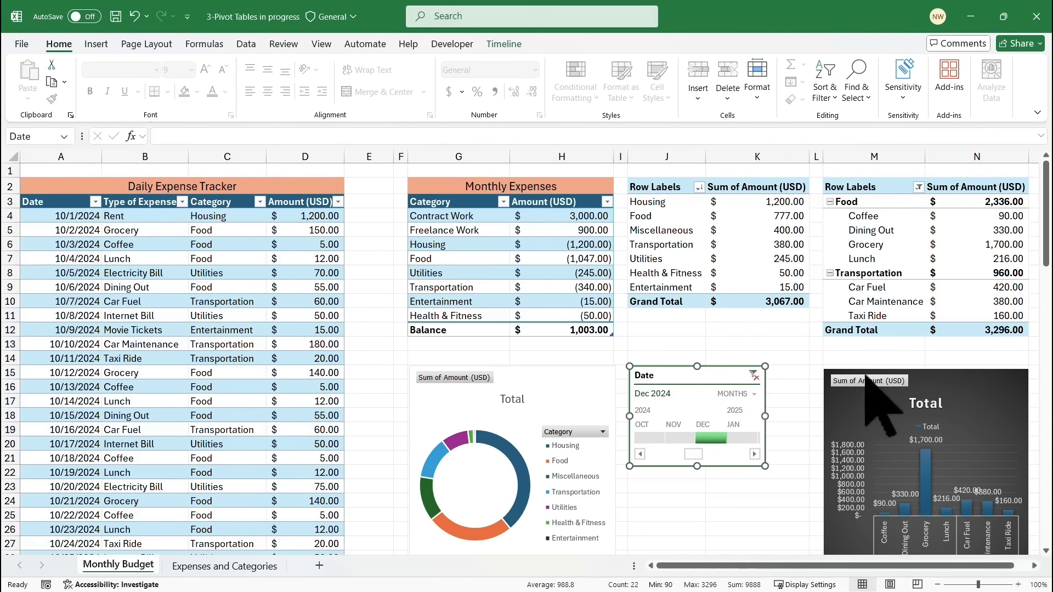
# Align the column chart's top with the timeline, centre the timeline between the charts, and widen both charts toward it.
pyautogui.moveTo(933, 379); pyautogui.dragTo(919, 376)
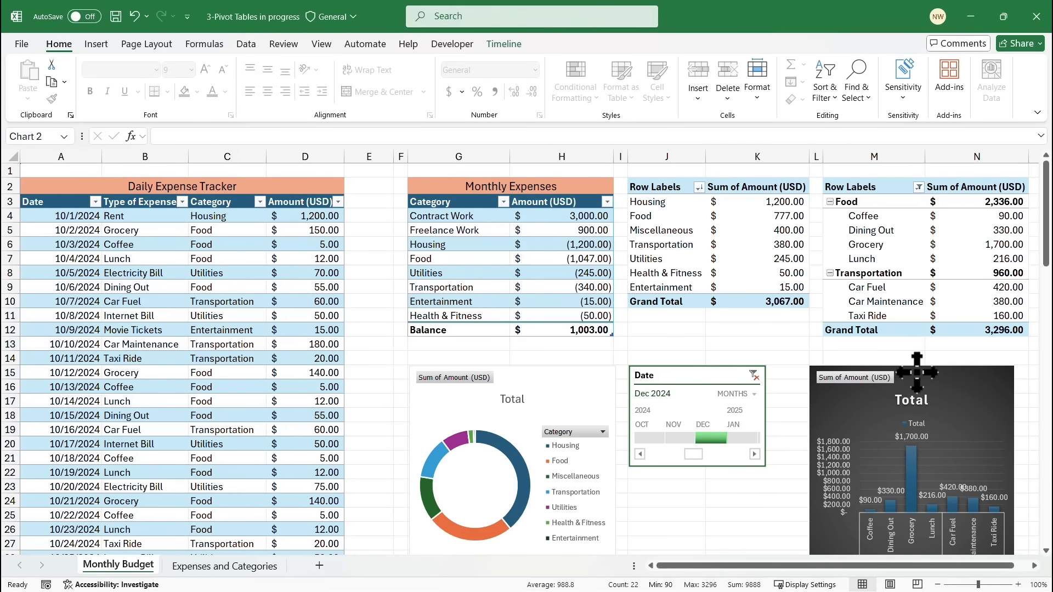
pyautogui.moveTo(1016, 490); pyautogui.dragTo(1029, 487)
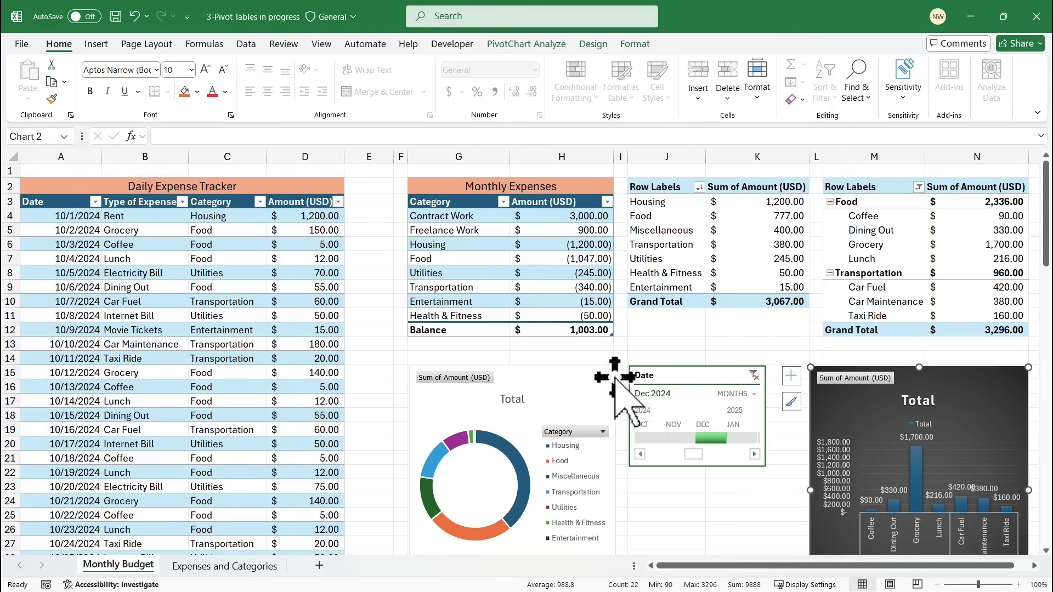
pyautogui.moveTo(694, 377); pyautogui.dragTo(713, 376)
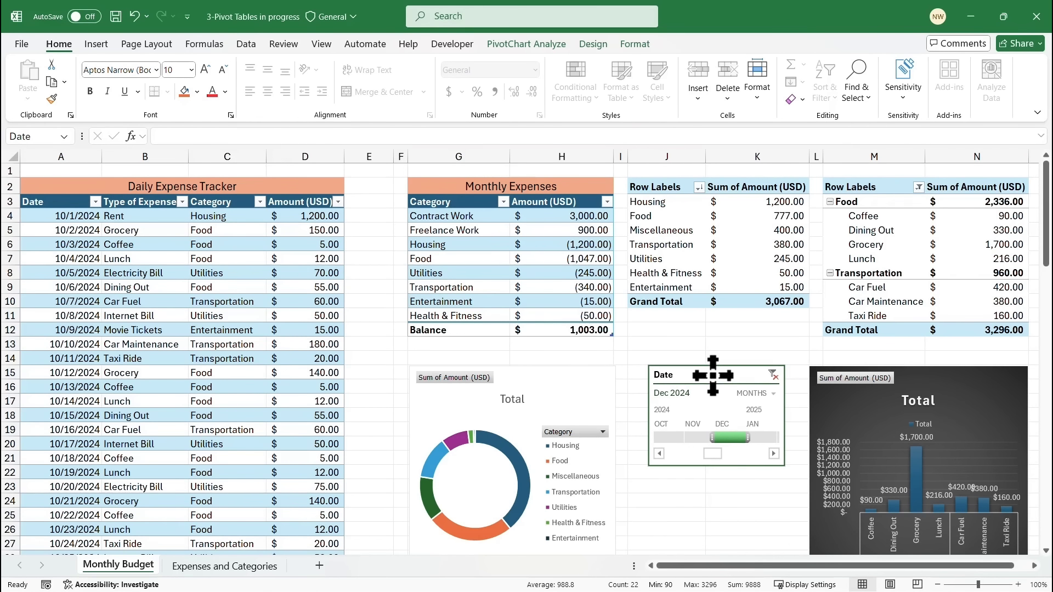
pyautogui.click(609, 400)
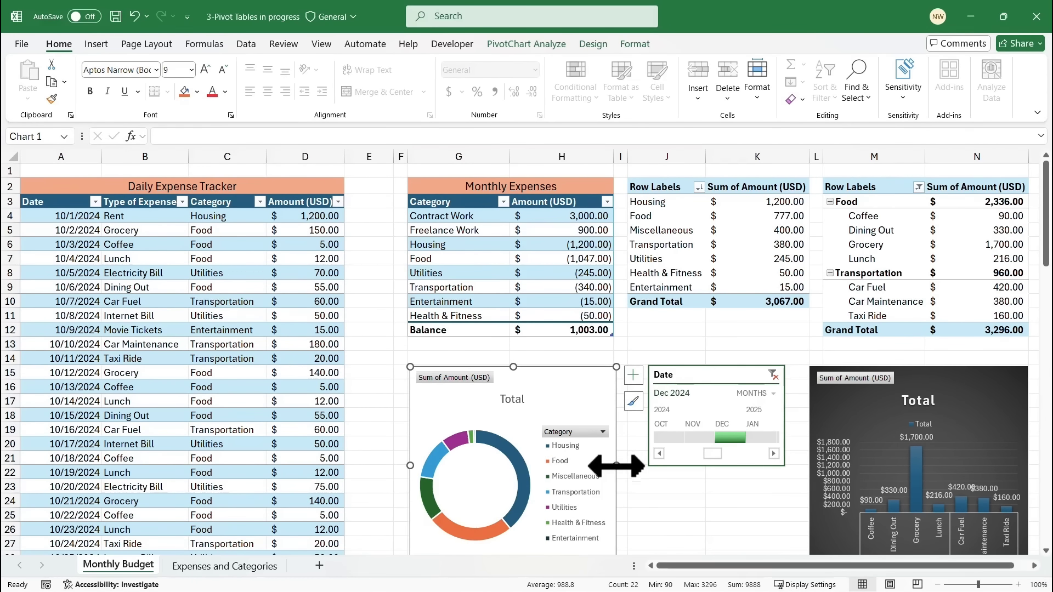
pyautogui.moveTo(622, 467); pyautogui.dragTo(643, 466)
pyautogui.click(823, 433)
pyautogui.moveTo(807, 490); pyautogui.dragTo(794, 490)
# Shorten the column chart so its lower edge roughly matches the doughnut chart's at row 28.
pyautogui.scroll(-2, 746, 479)
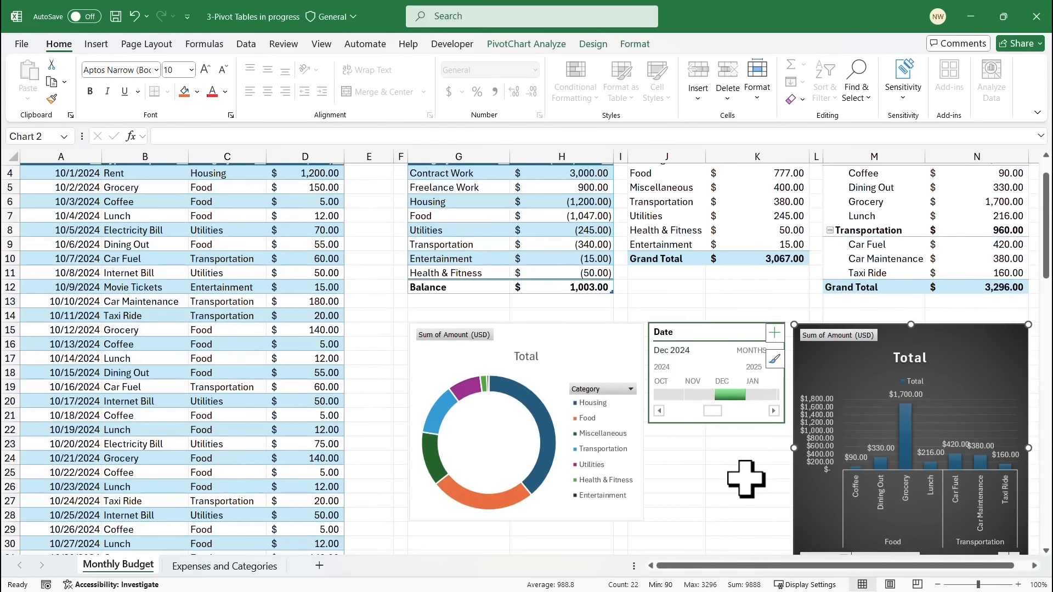
pyautogui.moveTo(911, 529); pyautogui.dragTo(911, 481)
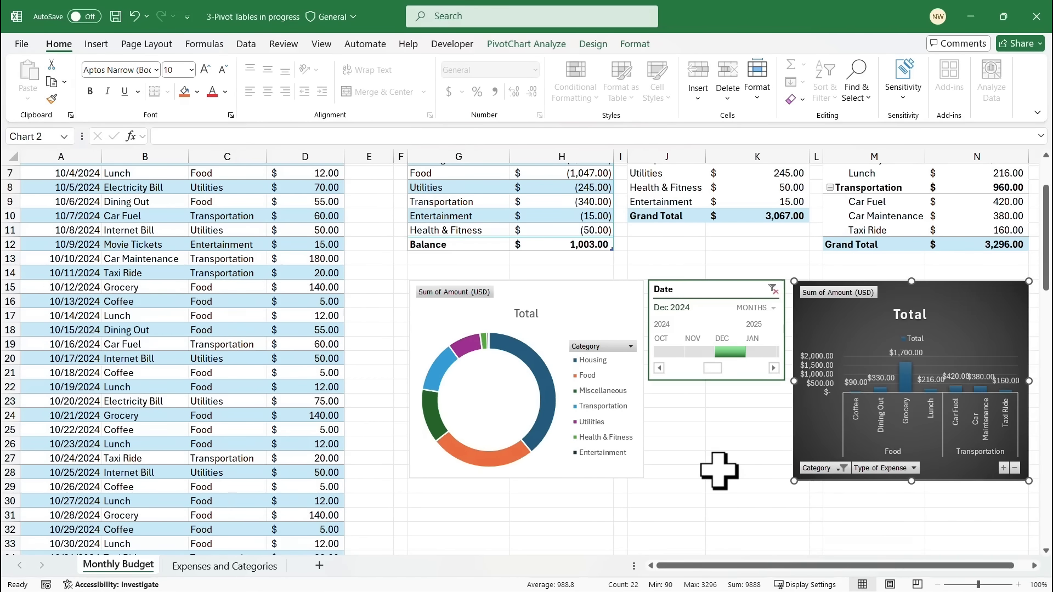
pyautogui.scroll(2, 719, 471)
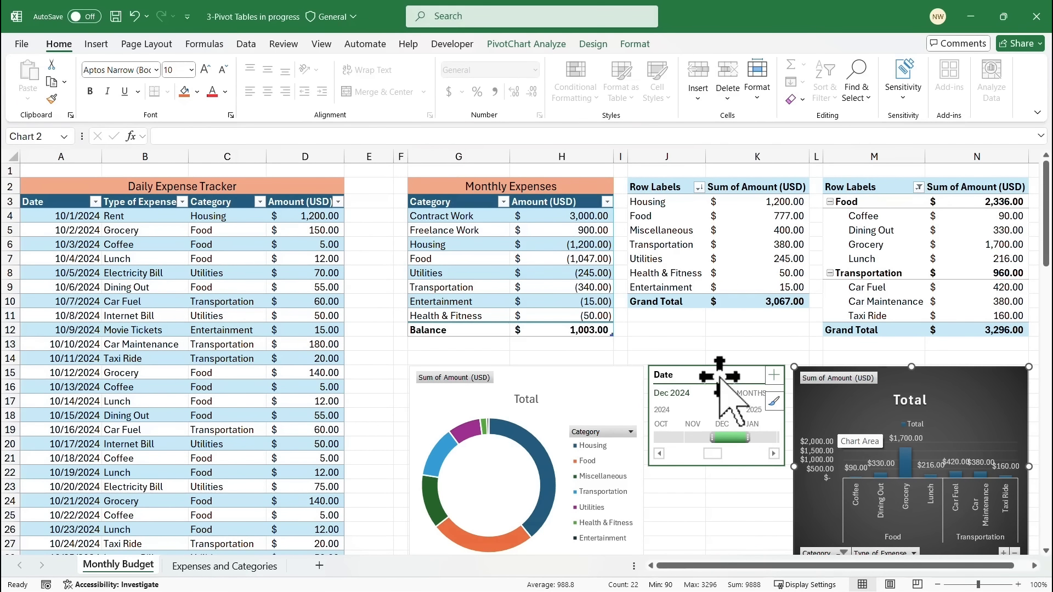
# Apply the light purple timeline style to the Date timeline.
pyautogui.click(724, 390)
pyautogui.click(504, 44)
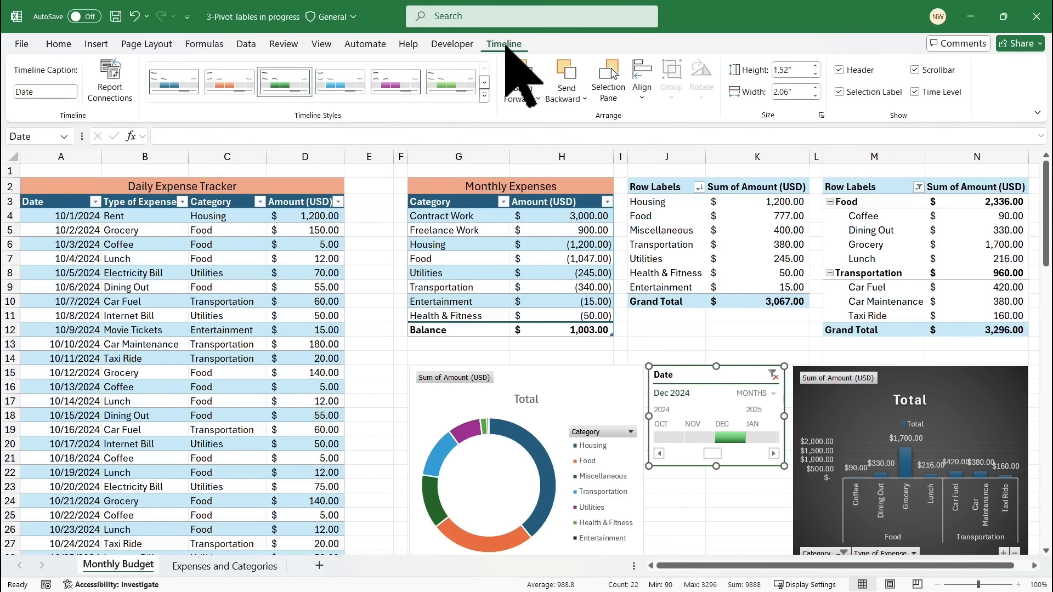
pyautogui.click(395, 85)
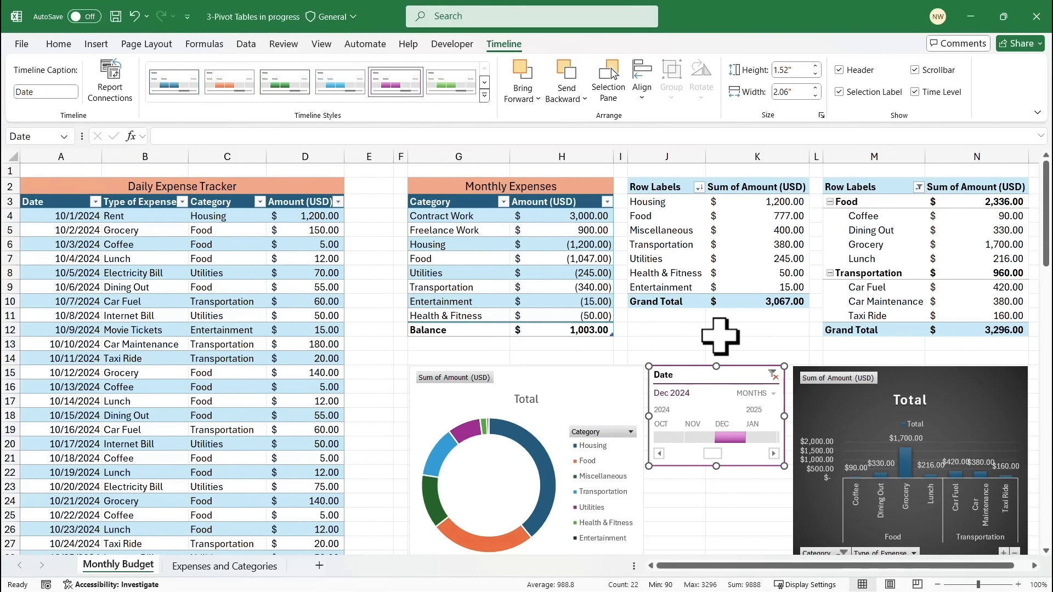
# Name the category totals pivot table "Expense by Category" in its PivotTable options and check the name in the PivotTable tools.
pyautogui.click(738, 185)
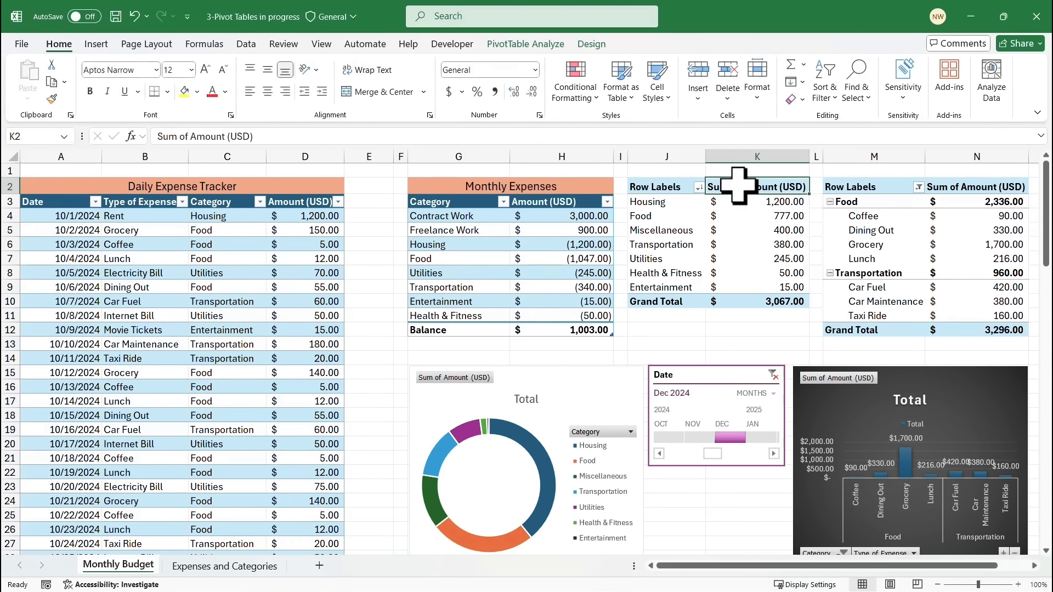
pyautogui.rightClick(738, 188)
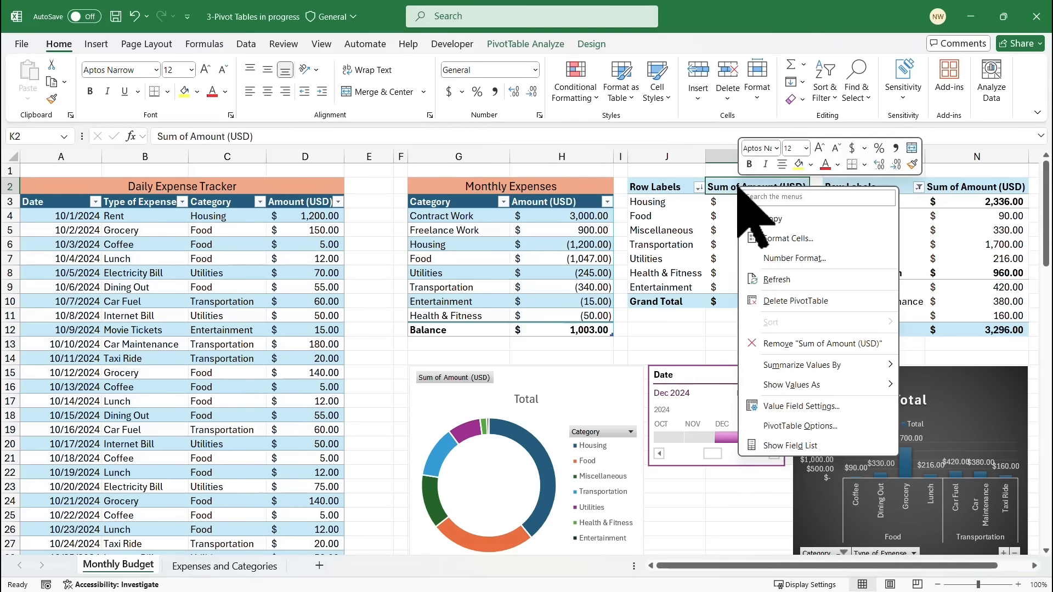
pyautogui.click(811, 426)
pyautogui.moveTo(511, 75); pyautogui.dragTo(455, 148)
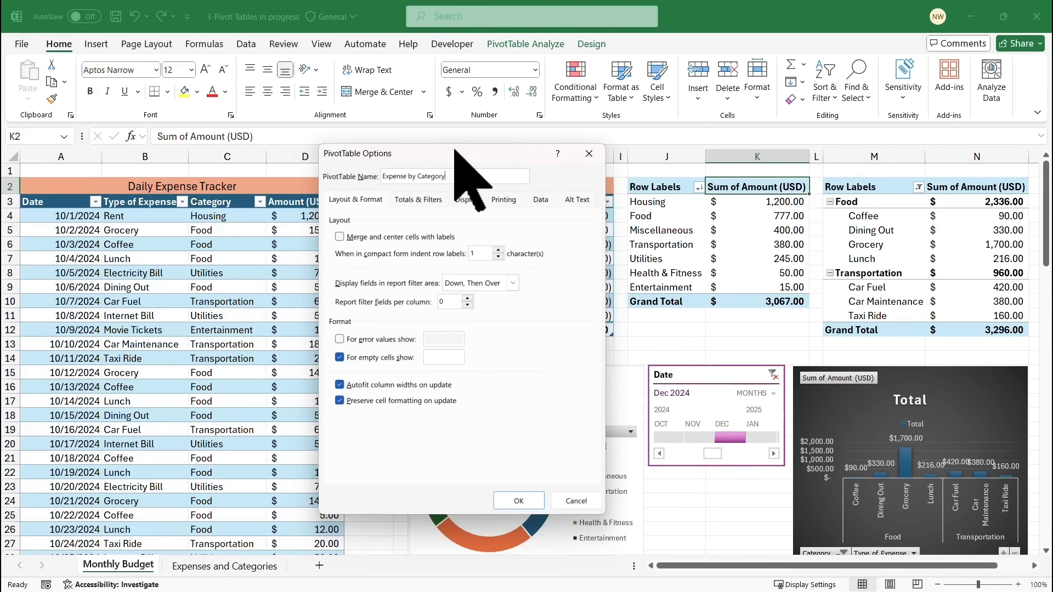
pyautogui.click(521, 501)
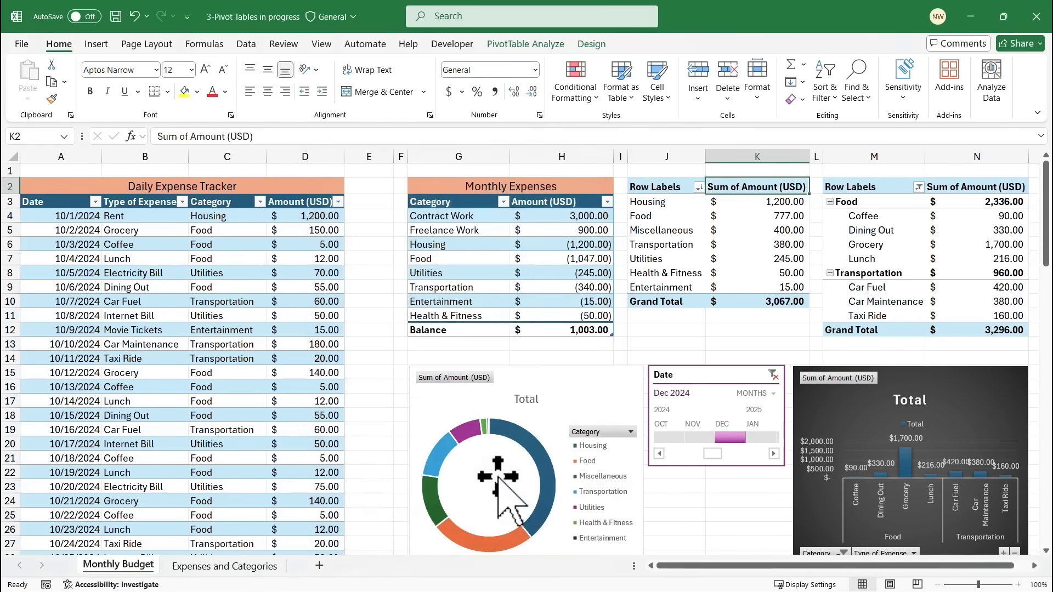
pyautogui.click(726, 216)
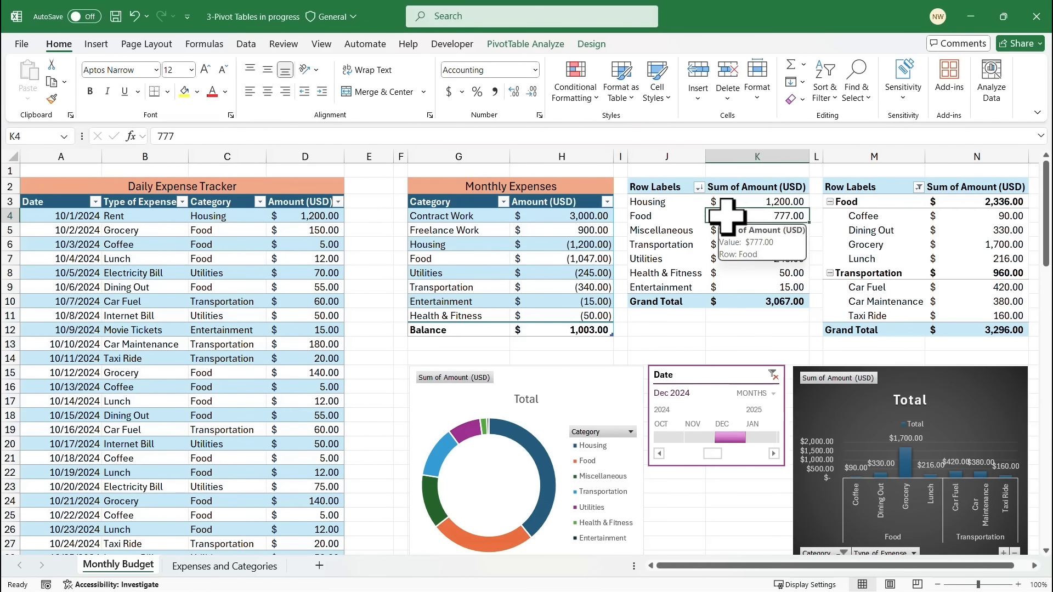
pyautogui.click(726, 187)
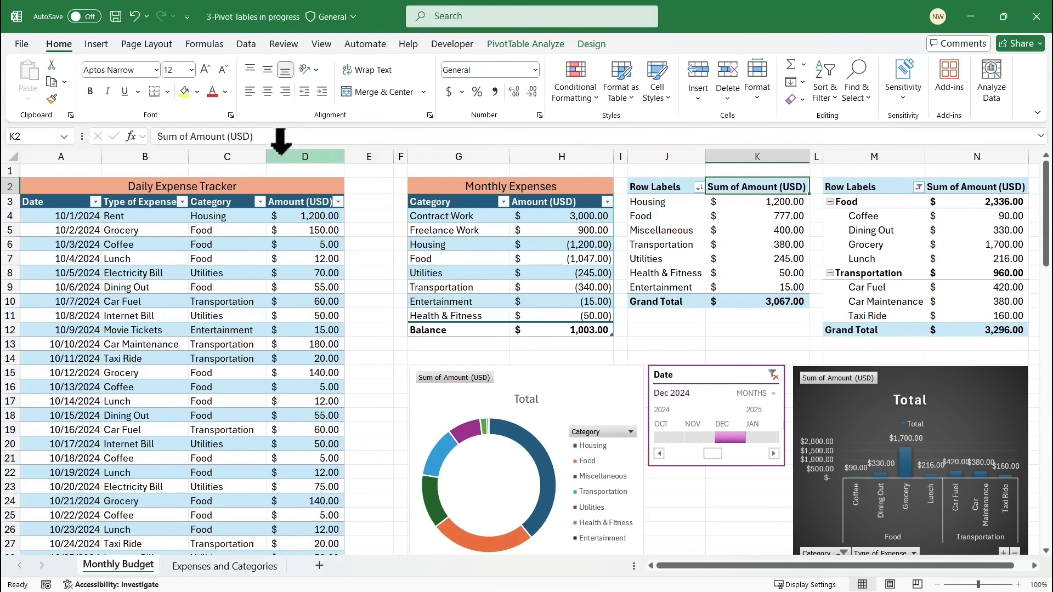
pyautogui.click(548, 47)
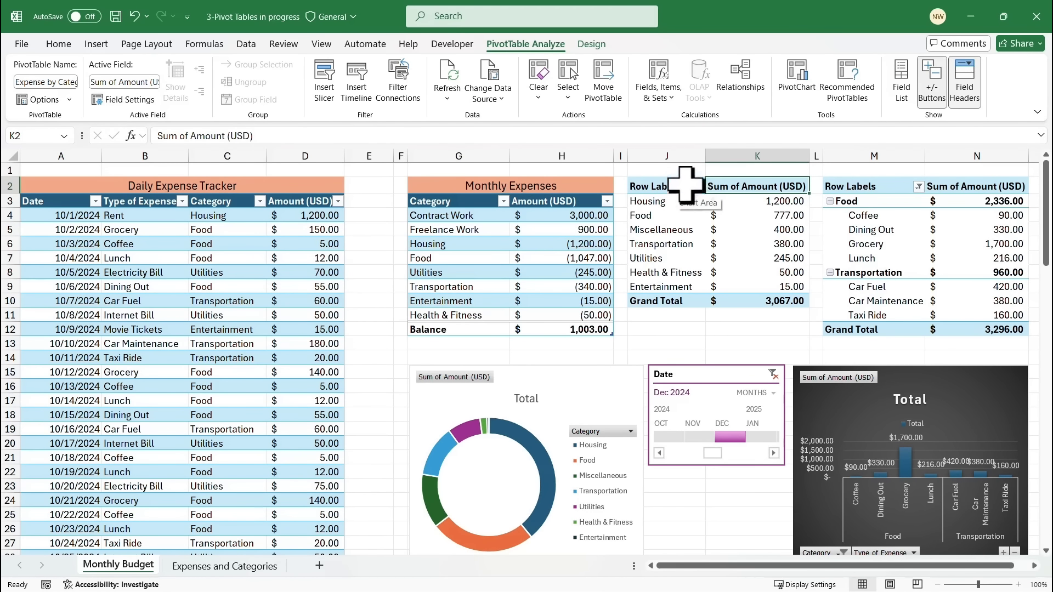
# Move both pivot tables down one row so they start at cells J3 and M3.
pyautogui.click(535, 185)
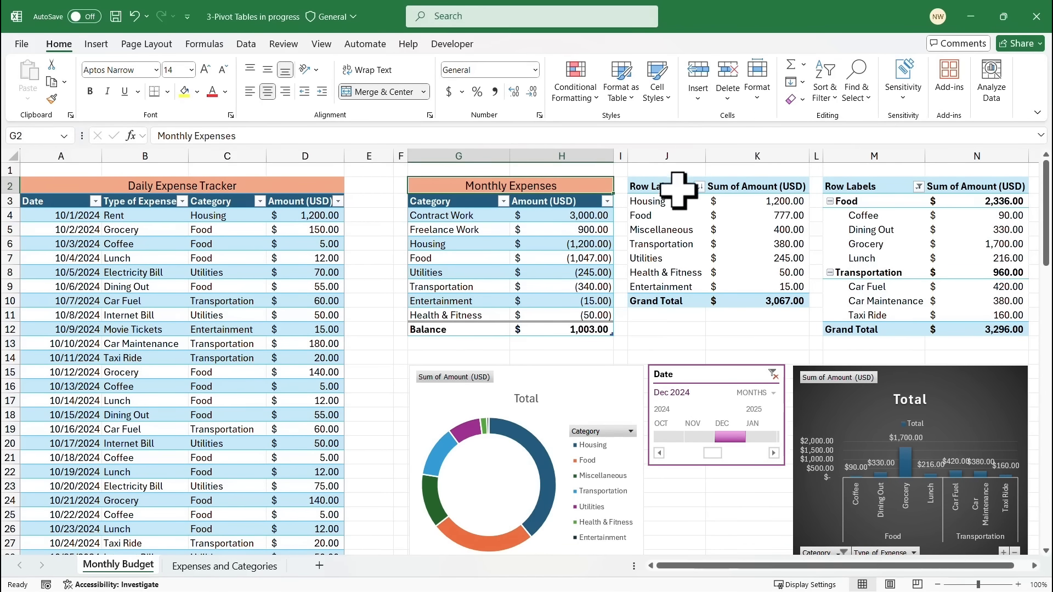
pyautogui.moveTo(665, 188); pyautogui.dragTo(738, 331)
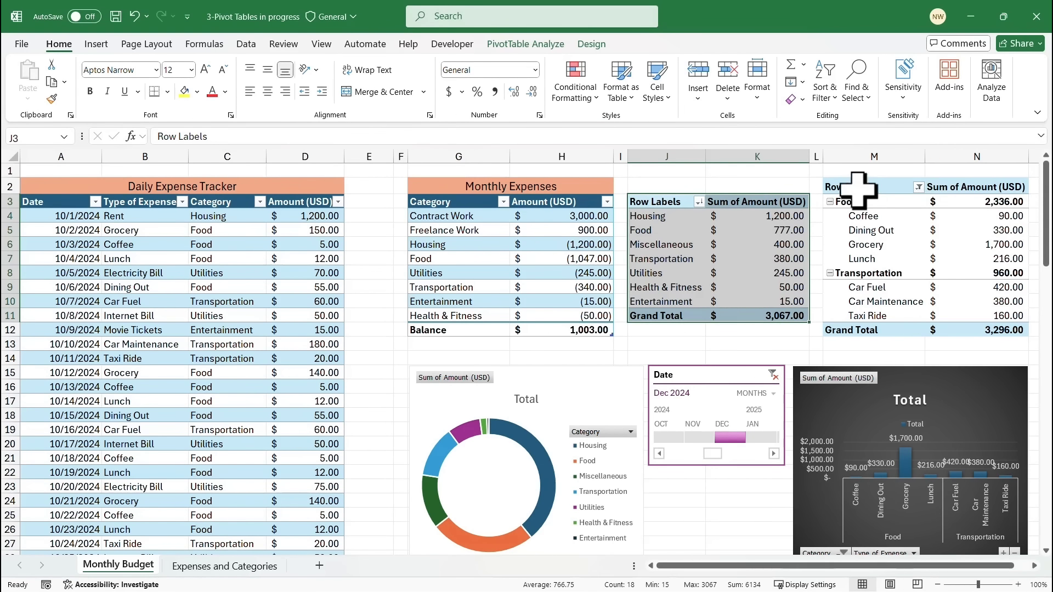
pyautogui.moveTo(863, 189); pyautogui.dragTo(960, 351)
# Copy the Monthly Expenses title formatting onto J2:K2 and M2:N2 above the two pivot tables with Format Painter.
pyautogui.click(508, 175)
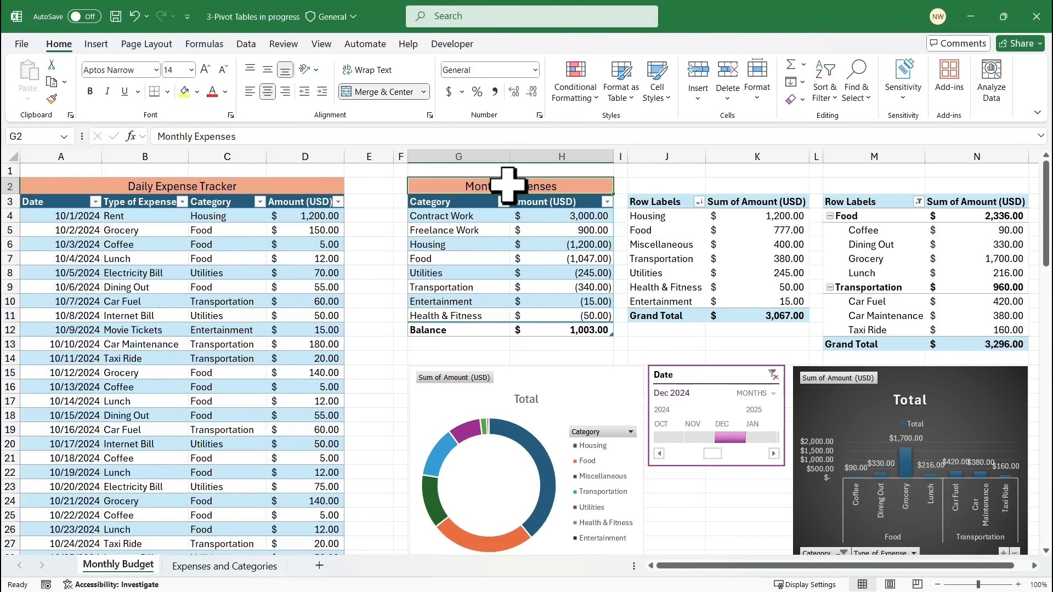
pyautogui.click(52, 99)
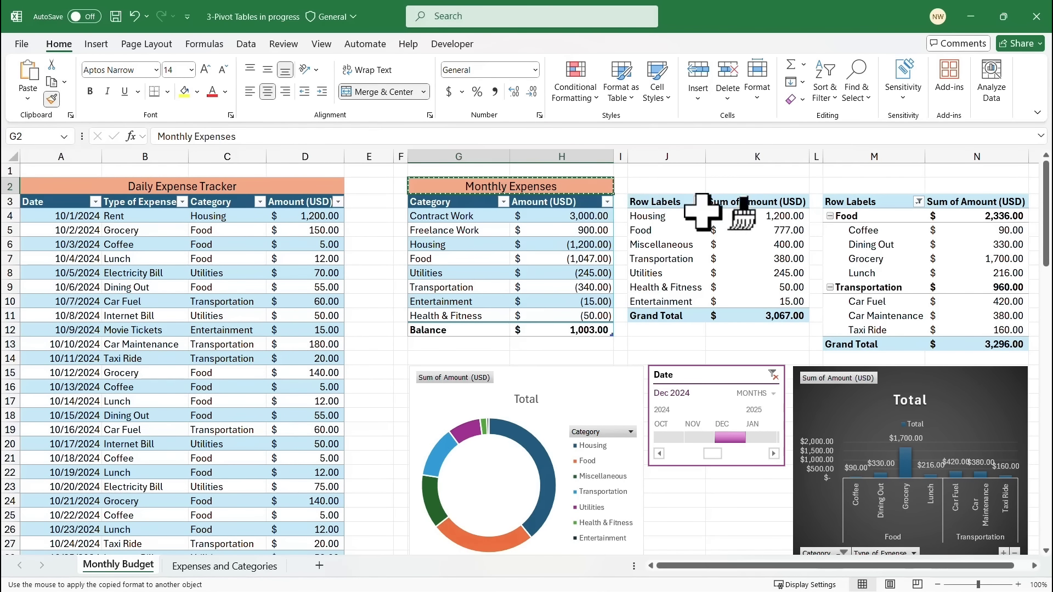
pyautogui.click(683, 186)
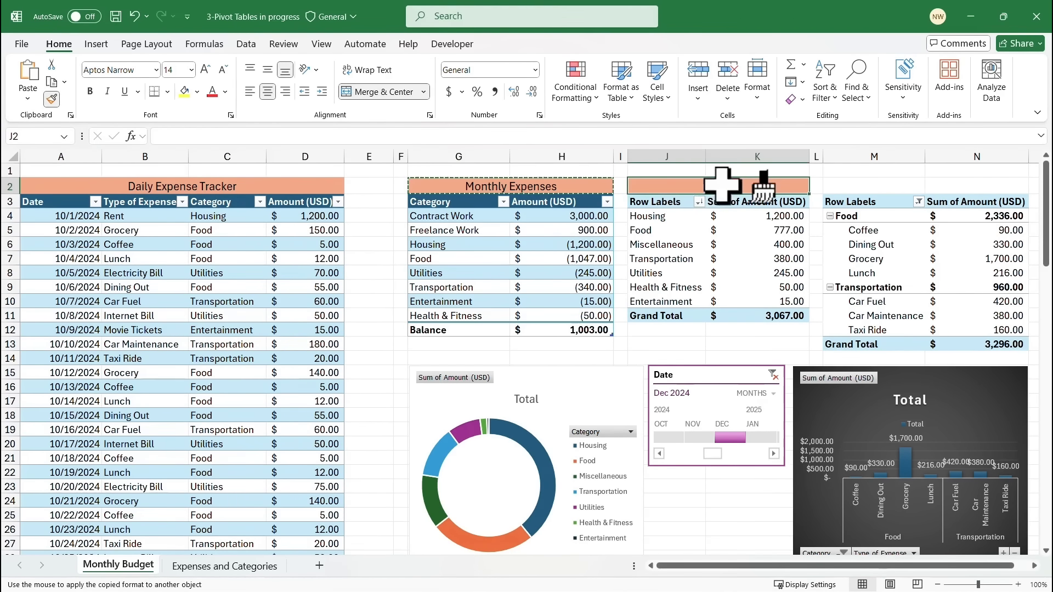
pyautogui.click(842, 186)
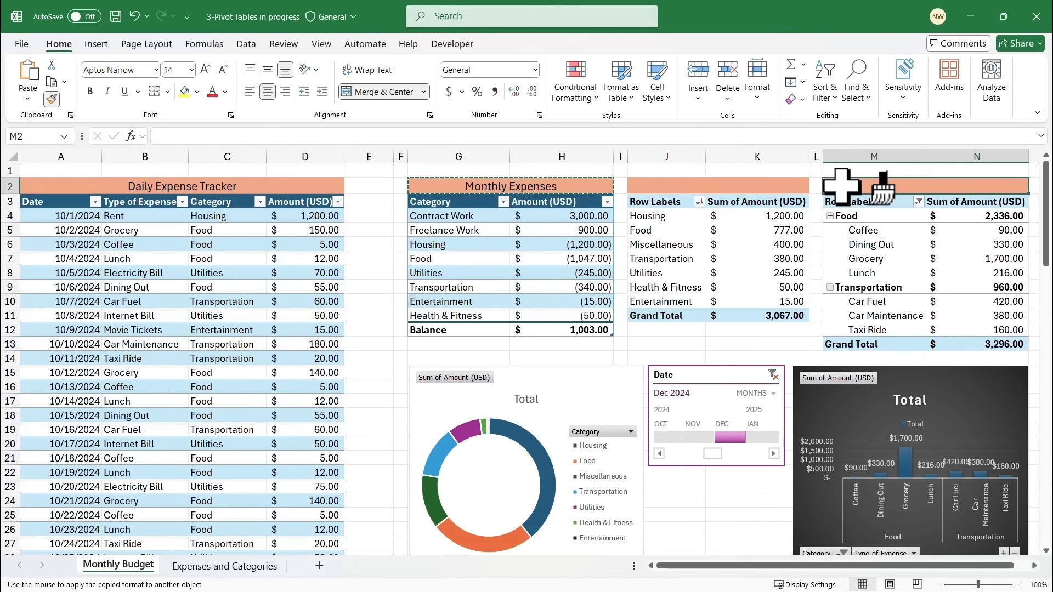
pyautogui.click(52, 99)
# Title the category pivot table "Expenses By Category" in J2 and the detailed pivot table "Expenses By Category and Expense" in M2.
pyautogui.click(713, 186)
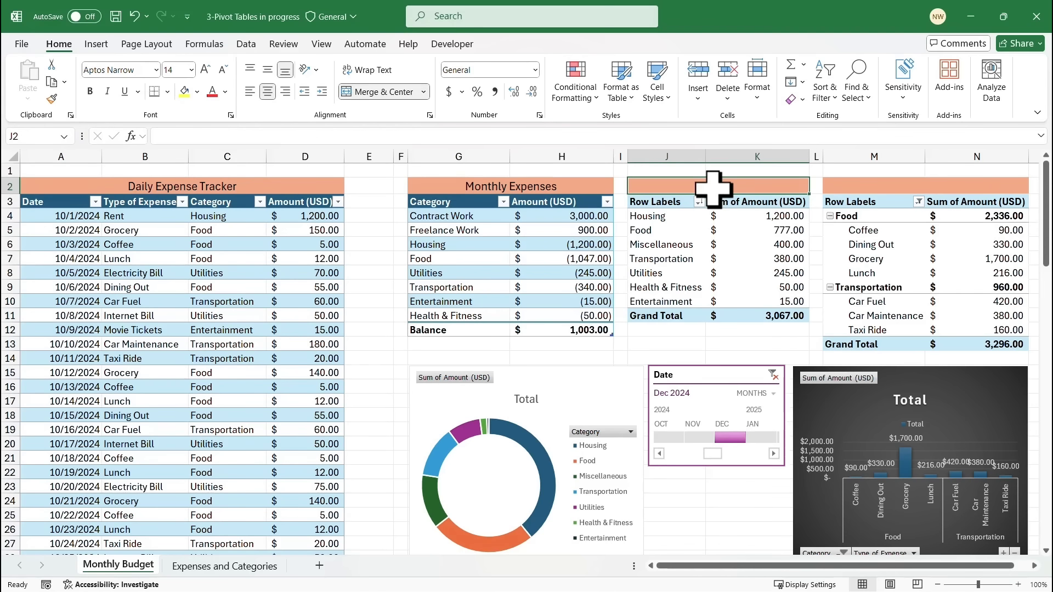
pyautogui.write('Expenses By Cat')
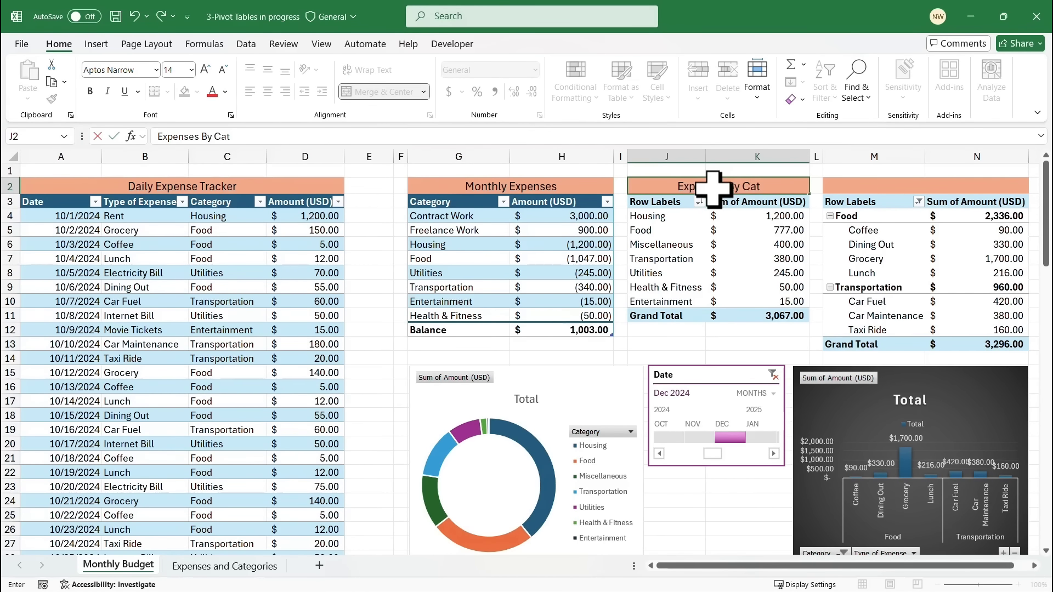
pyautogui.press('Tab')
pyautogui.press('Tab')
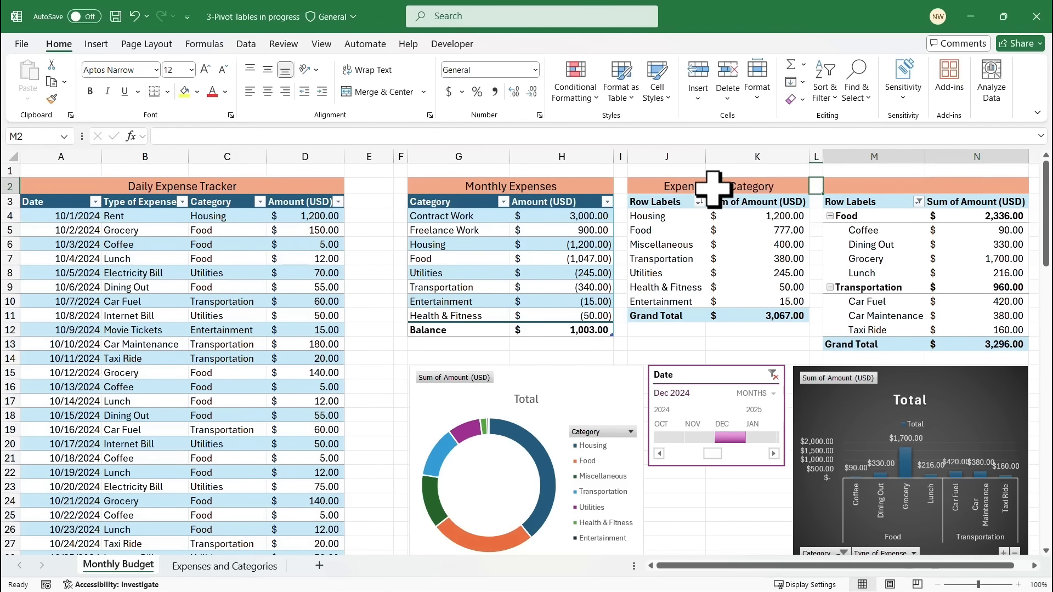
pyautogui.write('Expenses By Catego')
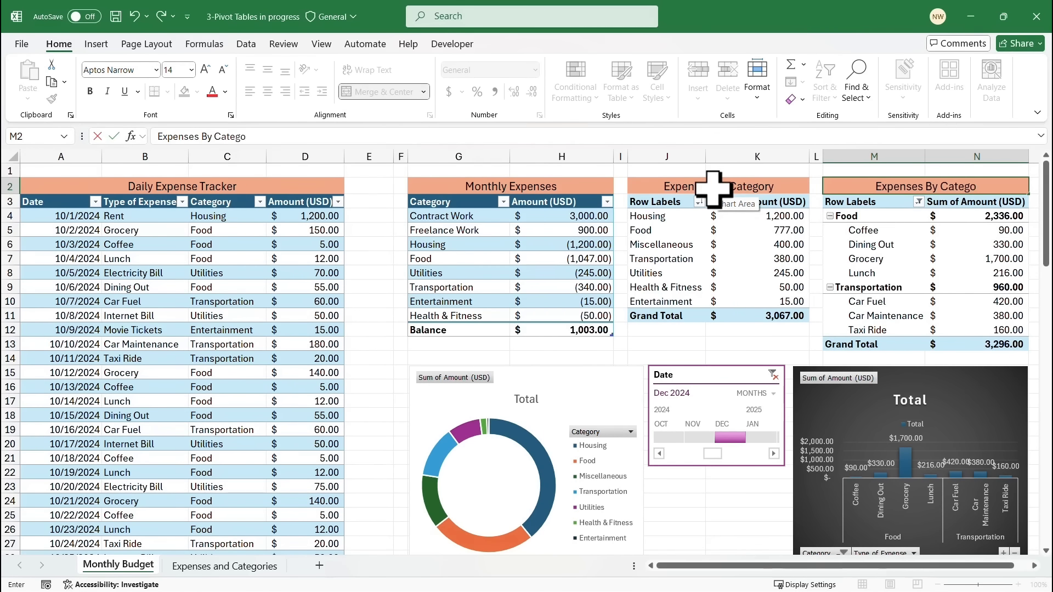
pyautogui.write('ry and E')
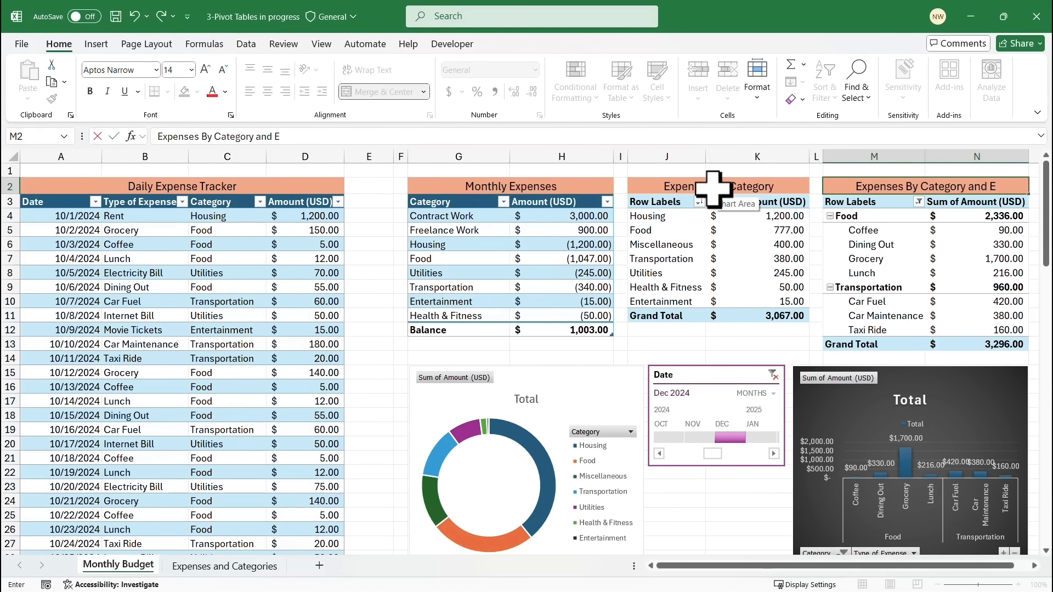
pyautogui.write('xpense')
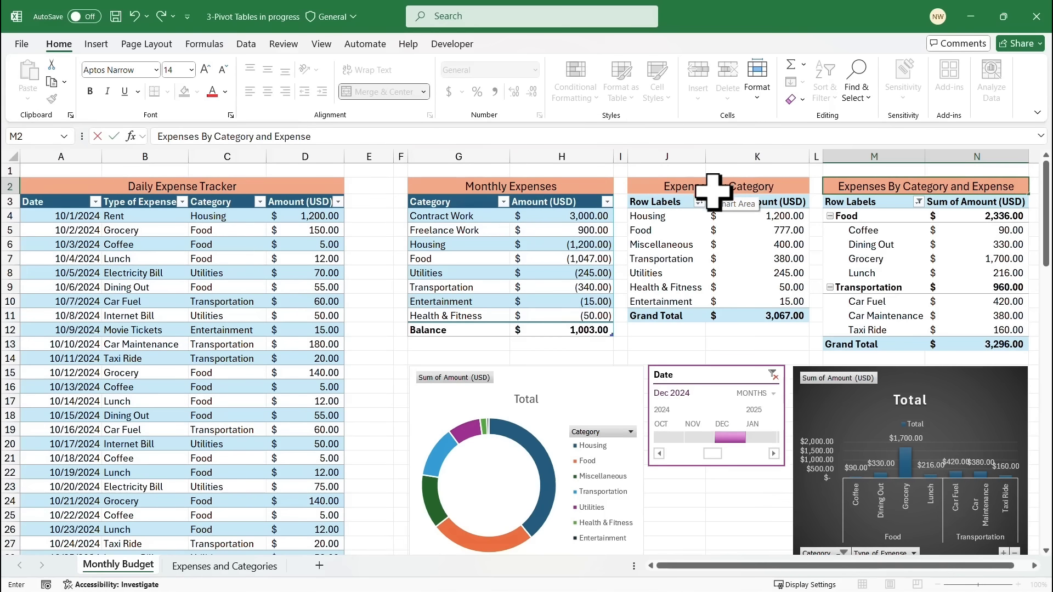
# Replace the word "Expenses" with "Amount" at the start of both pivot table titles in J2 and M2.
pyautogui.click(691, 187)
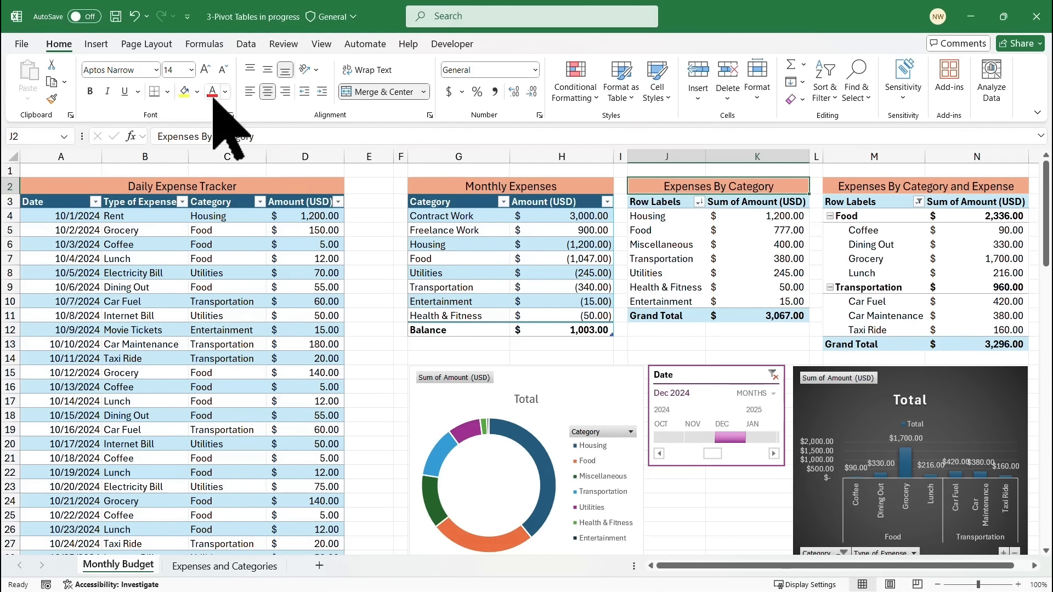
pyautogui.doubleClick(171, 136)
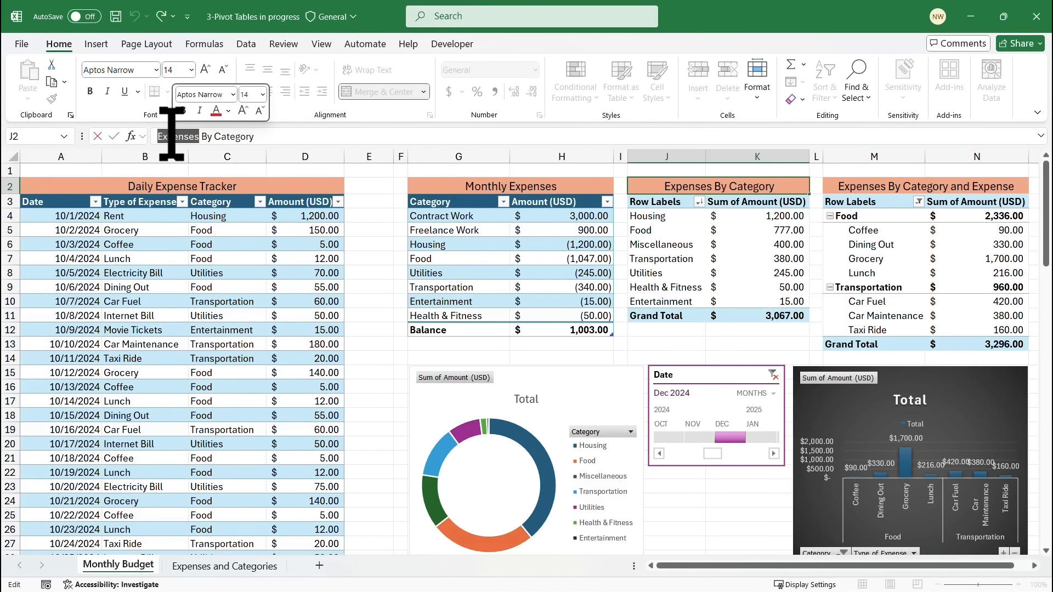
pyautogui.write('Amount')
pyautogui.click(863, 182)
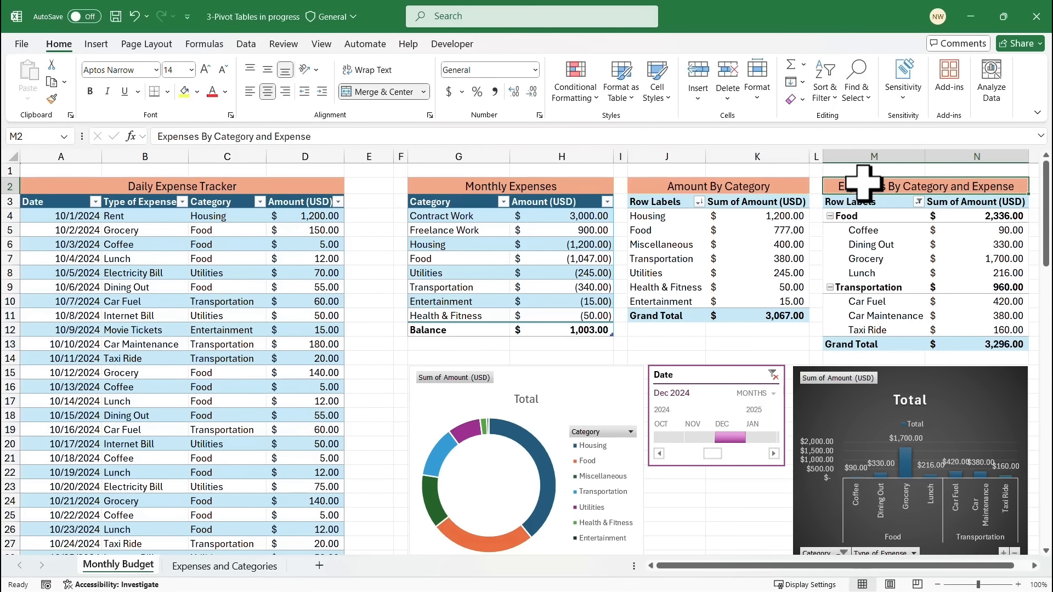
pyautogui.doubleClick(179, 136)
pyautogui.write('Amount')
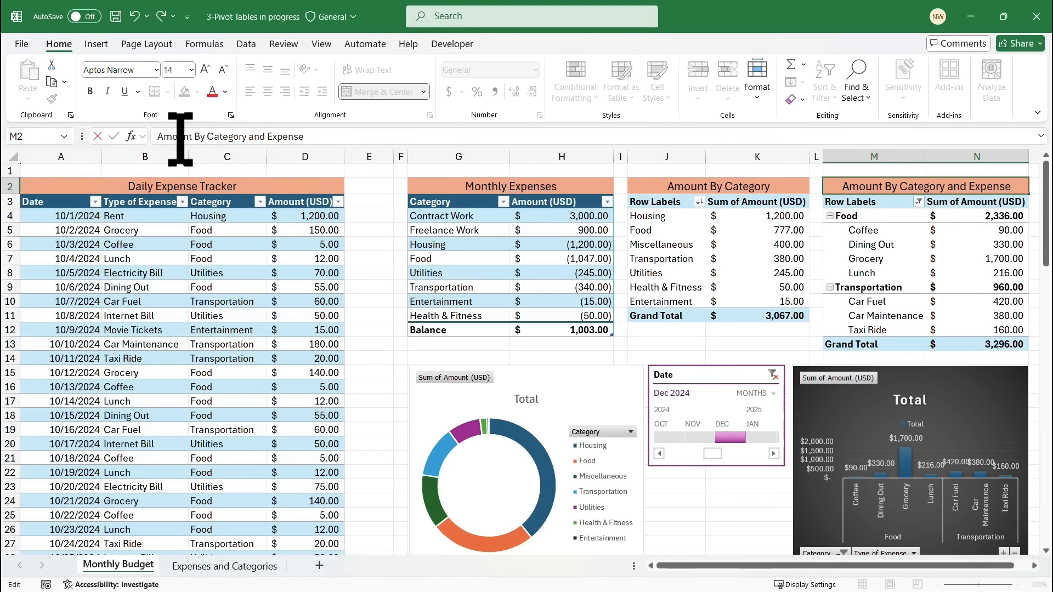
pyautogui.click(721, 246)
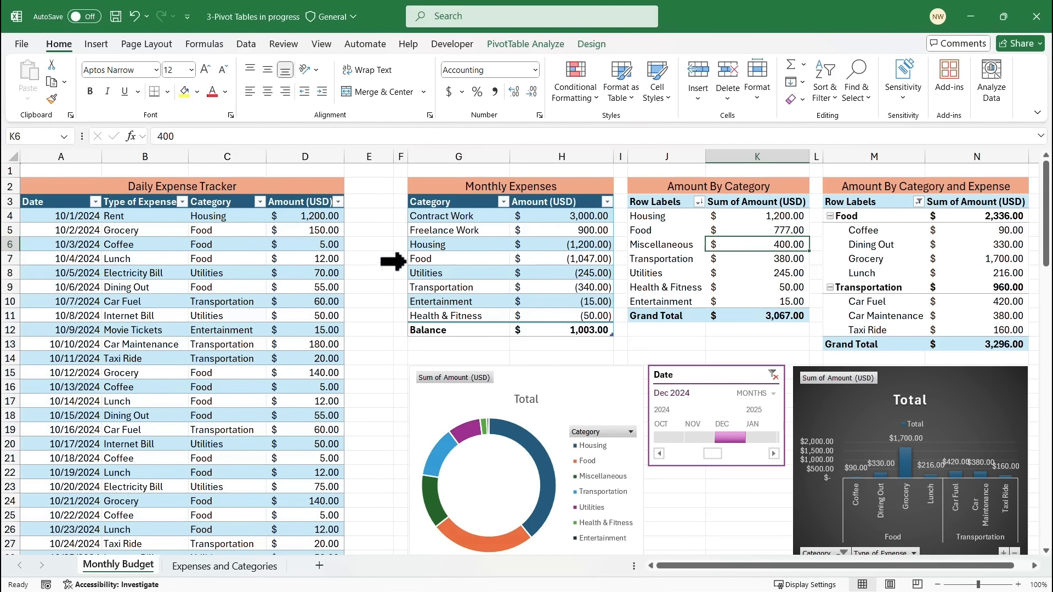
# Clear all values in the Amount (USD) column of the Daily Expense Tracker, from D4 to the end of the table.
pyautogui.click(322, 218)
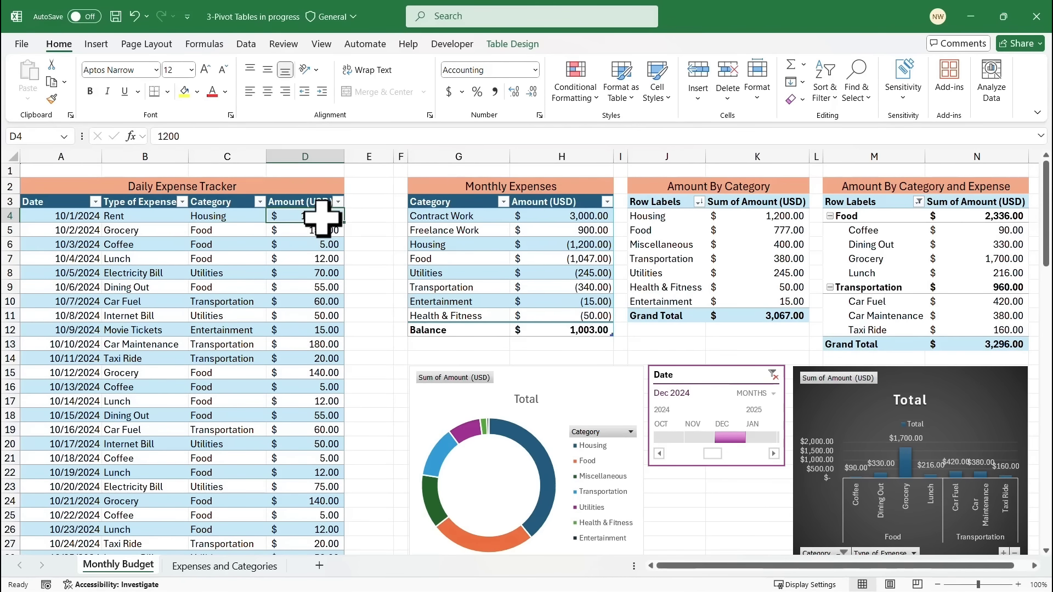
pyautogui.hotkey('ctrl', 'shift', 'Down')
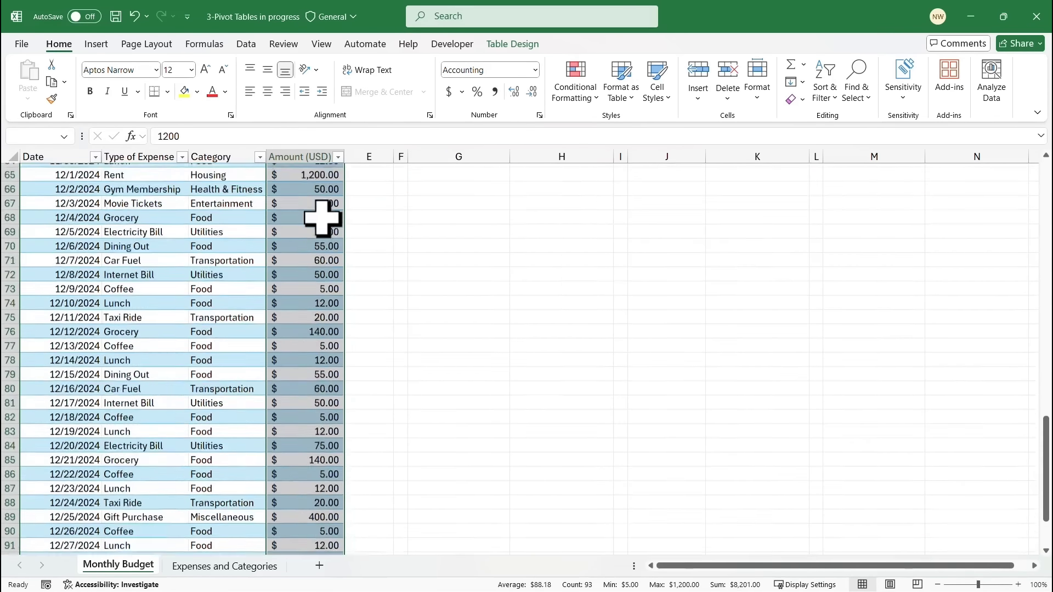
pyautogui.scroll(20, 322, 218)
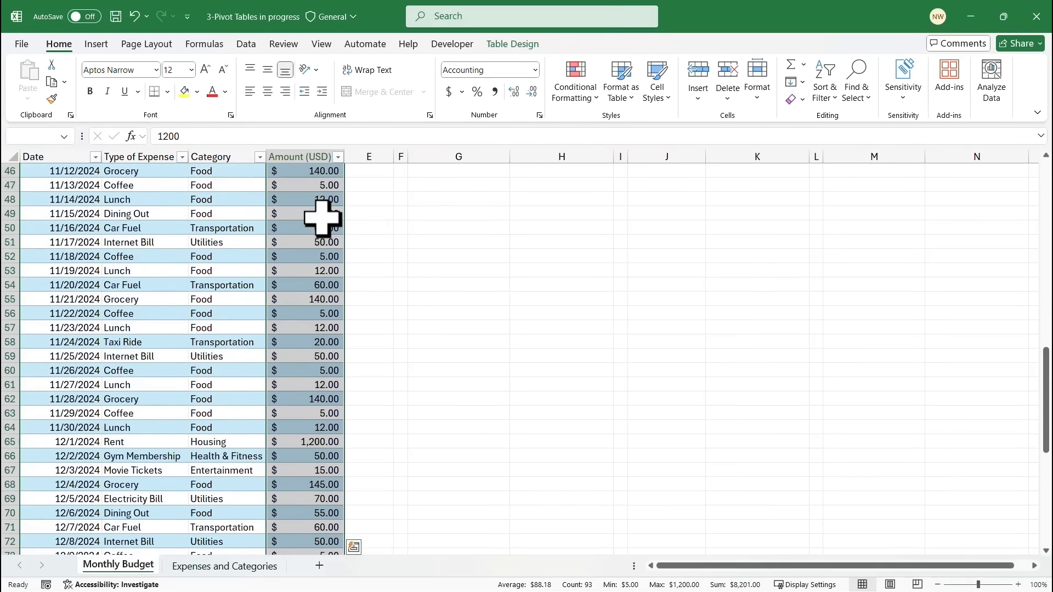
pyautogui.scroll(3, 322, 218)
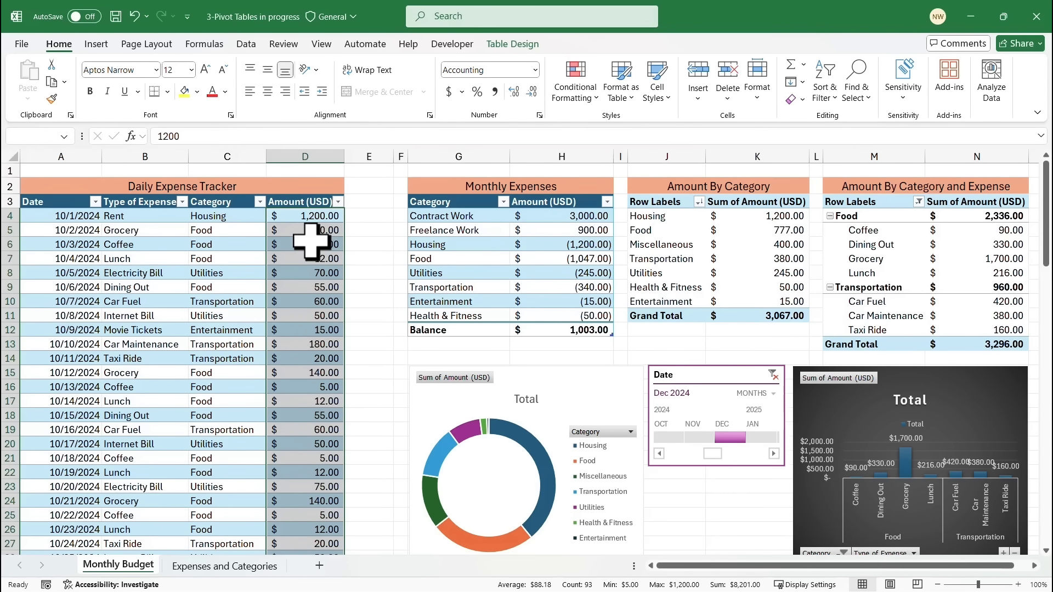
pyautogui.press('Delete')
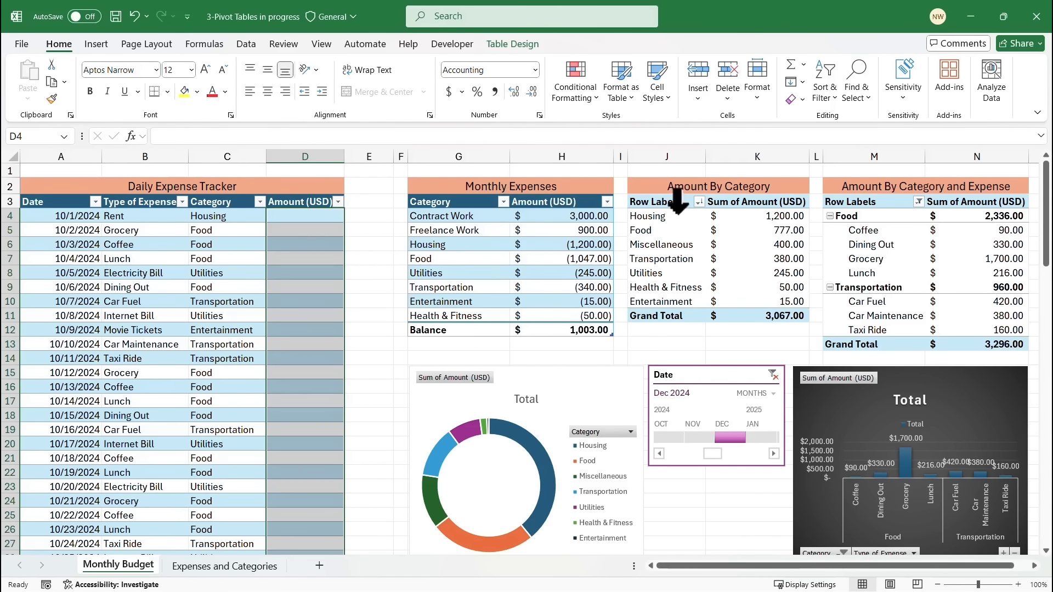
# Clear the Date timeline filter and refresh the pivot tables.
pyautogui.click(774, 373)
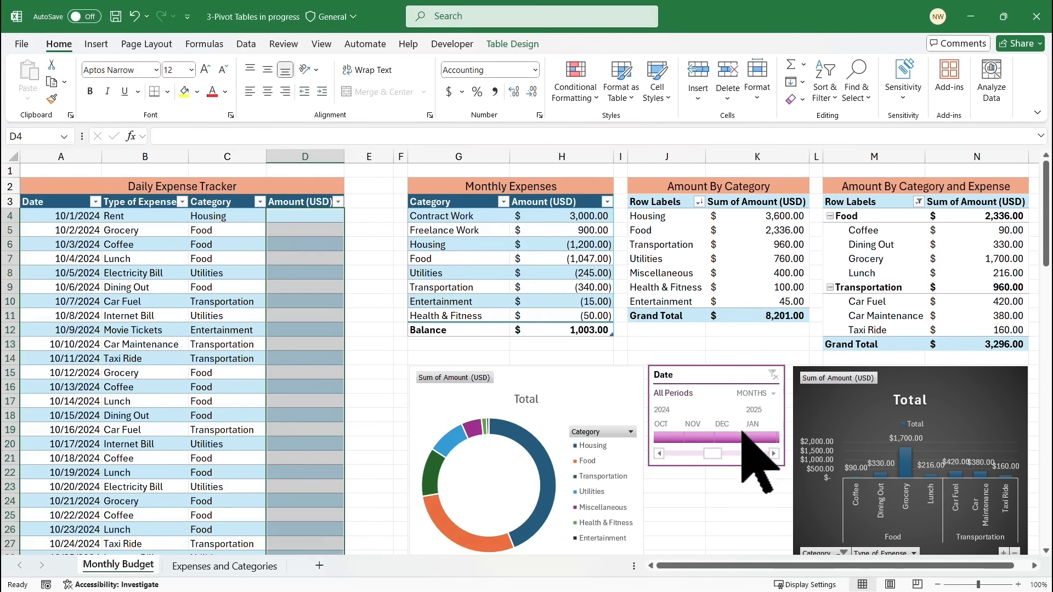
pyautogui.click(691, 230)
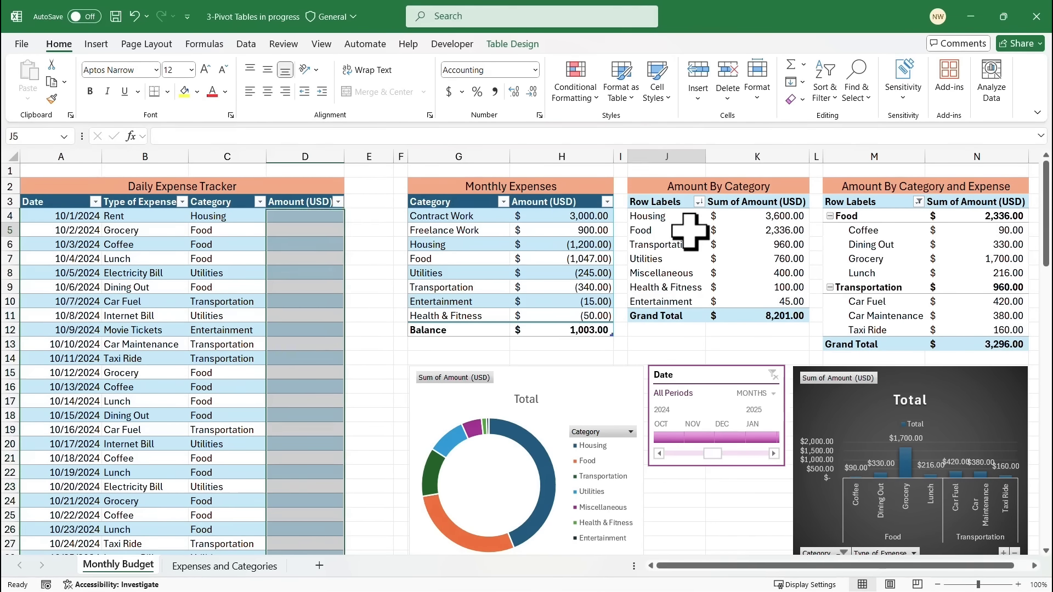
pyautogui.rightClick(690, 231)
pyautogui.click(737, 329)
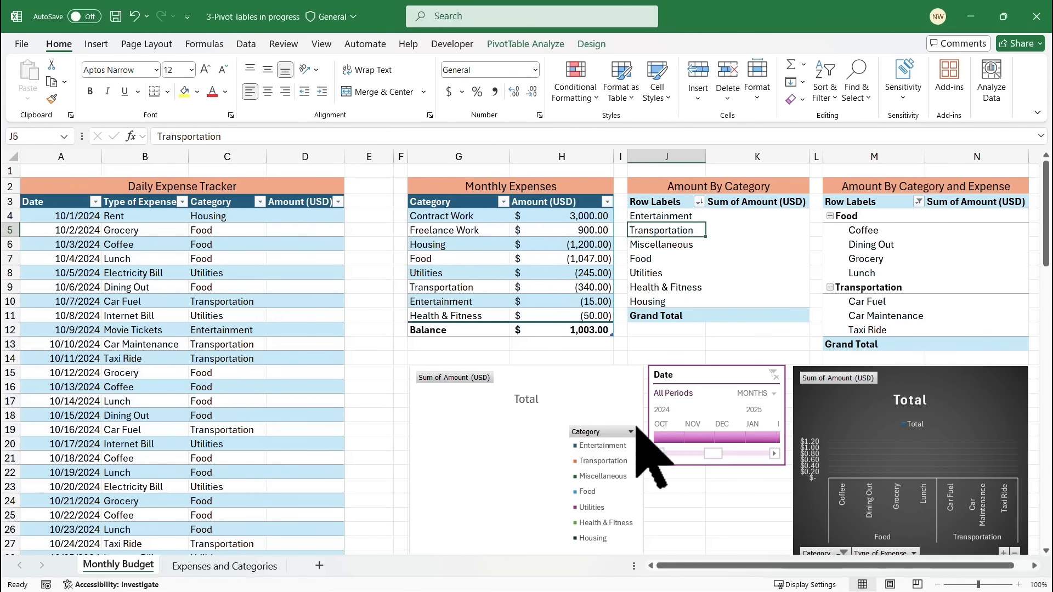
# Enter 1800 as the 10/1/2024 Rent amount in D4 and refresh the pivot tables.
pyautogui.click(302, 216)
pyautogui.write('1800')
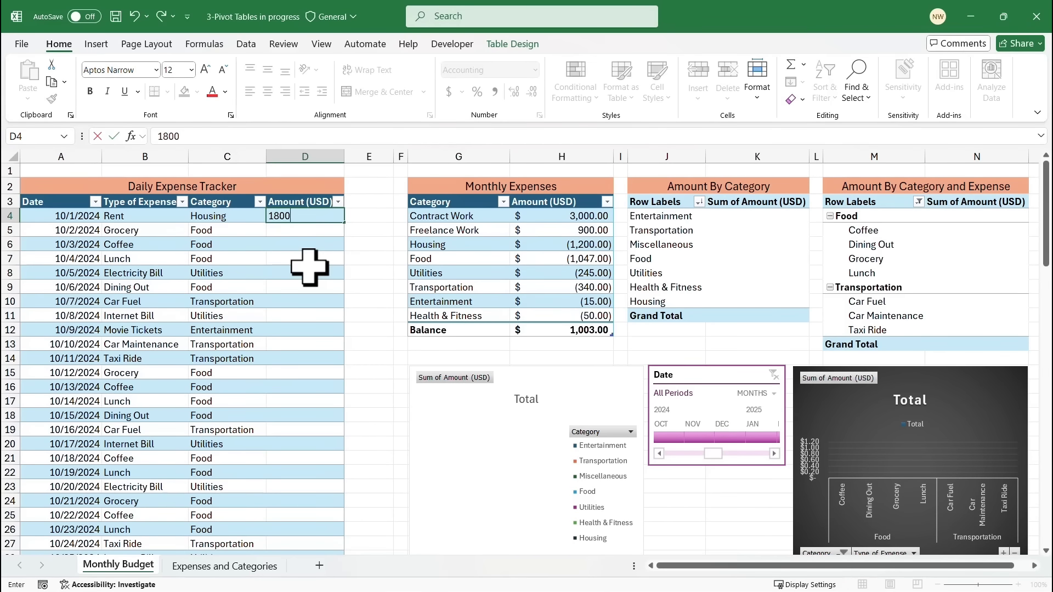
pyautogui.press('Return')
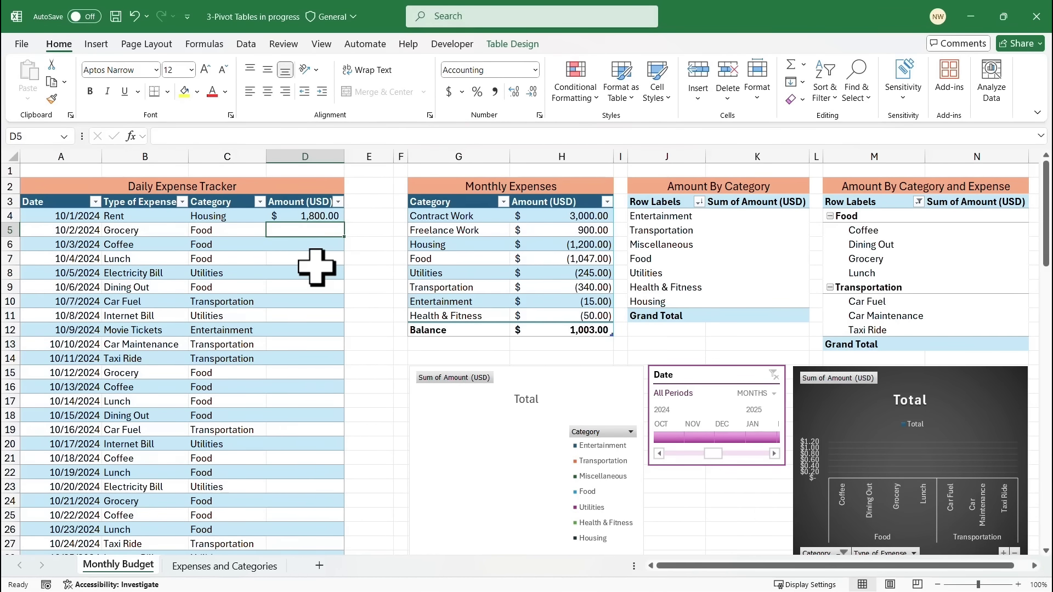
pyautogui.click(734, 244)
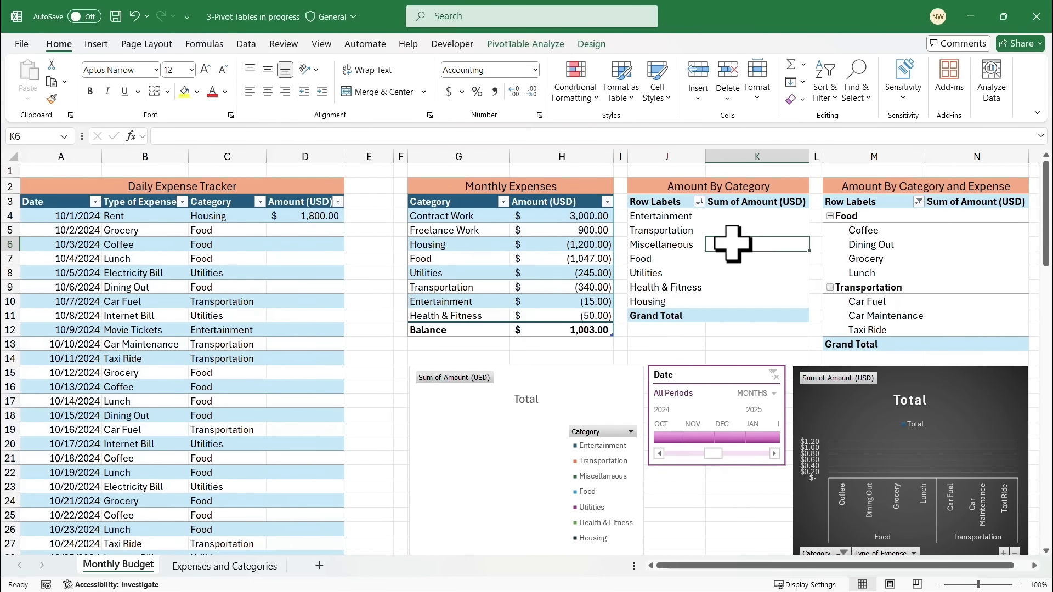
pyautogui.rightClick(734, 245)
pyautogui.click(775, 331)
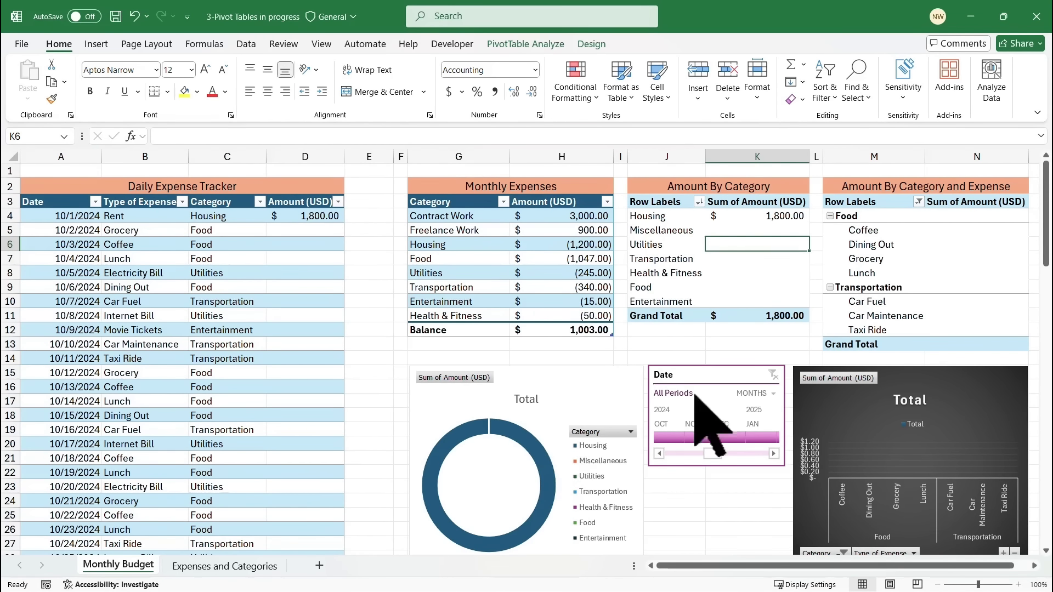
# Clear the Category filter from the Amount By Category and Expense pivot table.
pyautogui.click(919, 202)
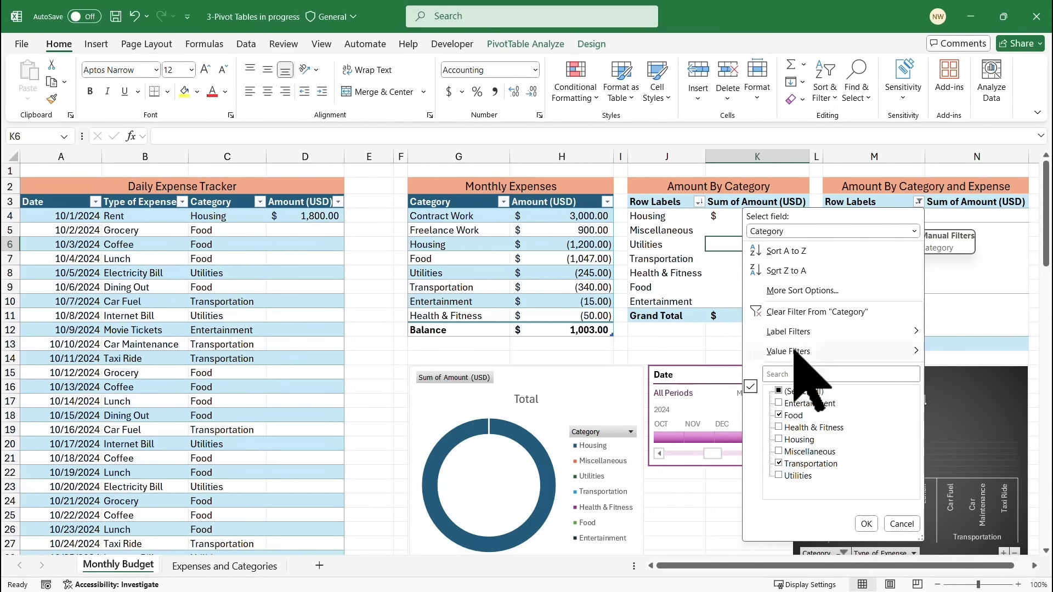
pyautogui.click(808, 312)
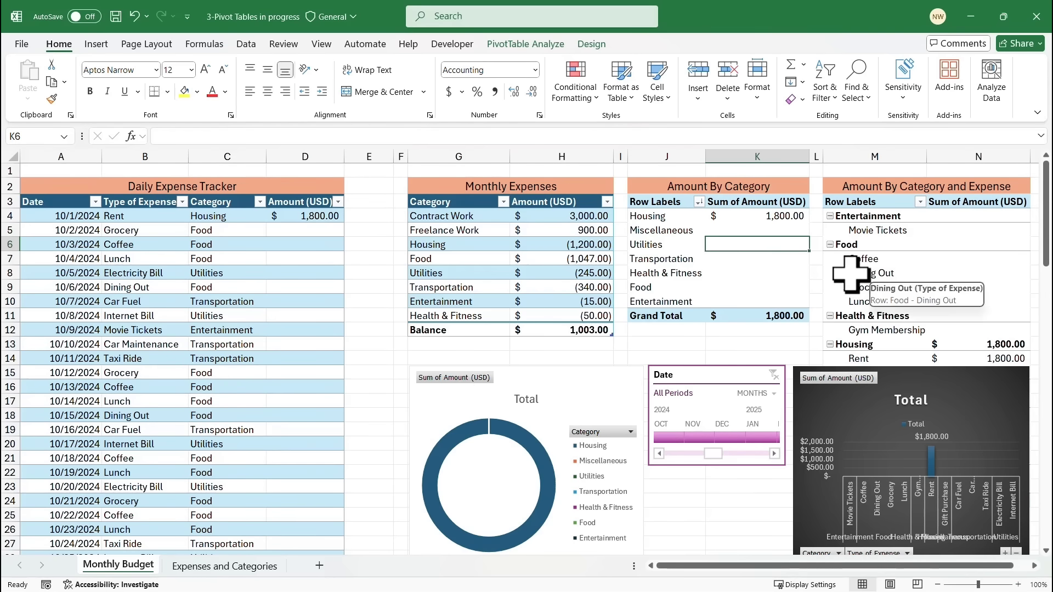
pyautogui.click(386, 274)
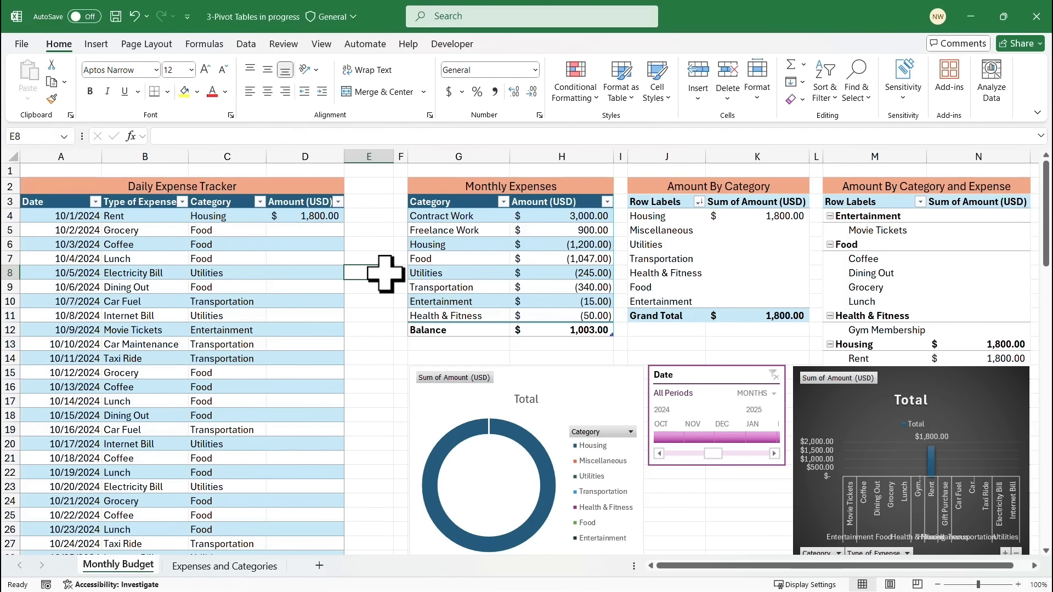
# Delete the Rent amount from cell D4 of the Daily Expense Tracker.
pyautogui.click(314, 220)
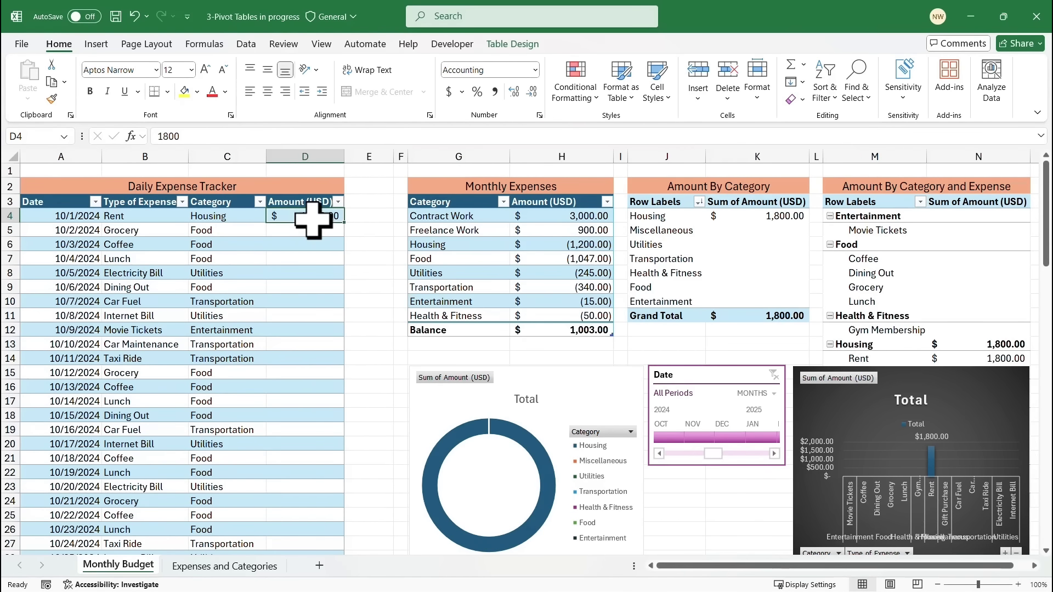
pyautogui.press('Delete')
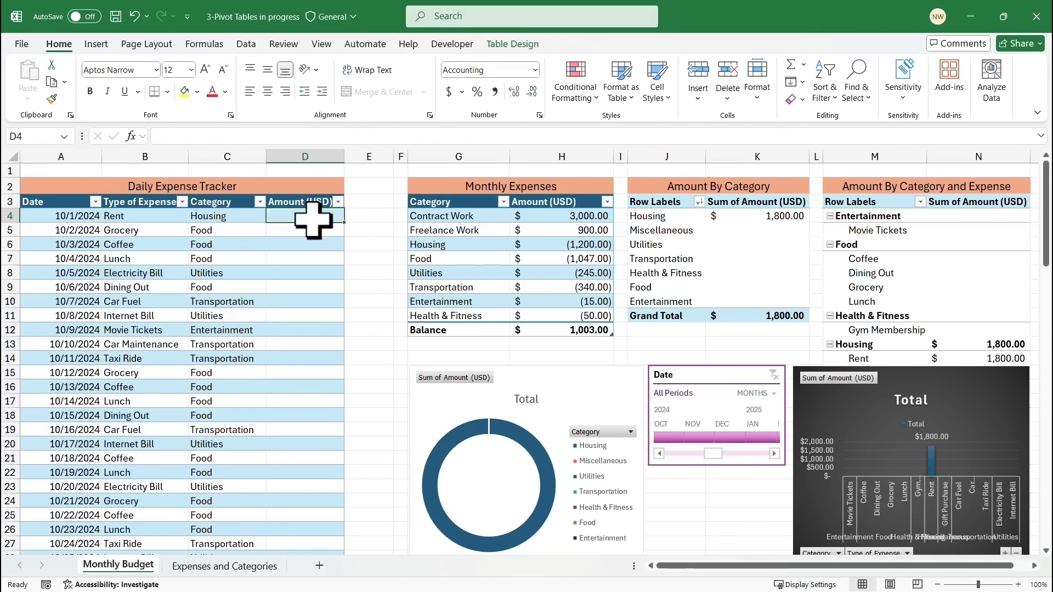
pyautogui.click(367, 227)
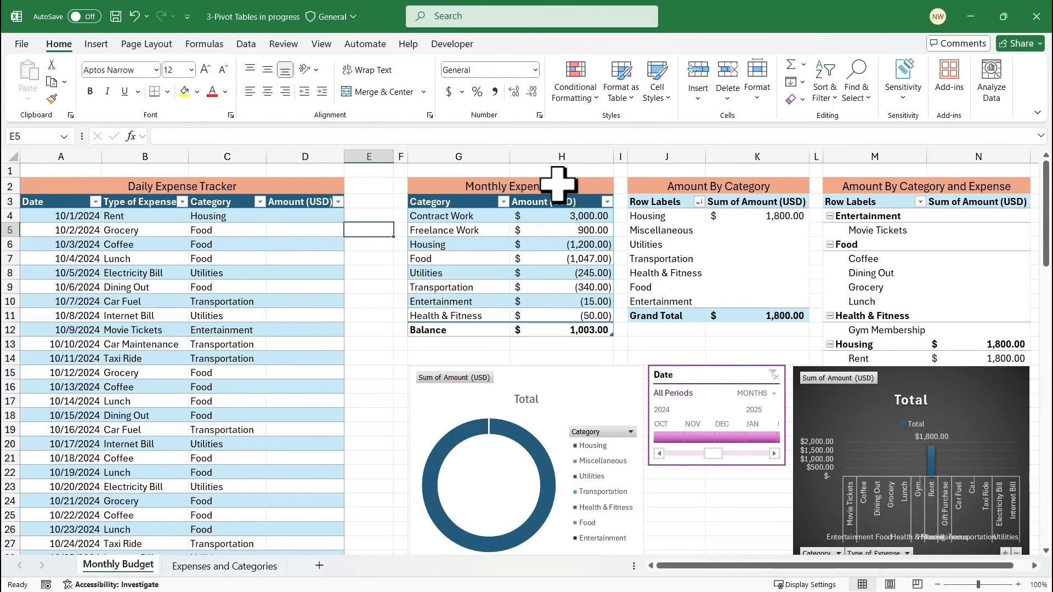
pyautogui.click(560, 185)
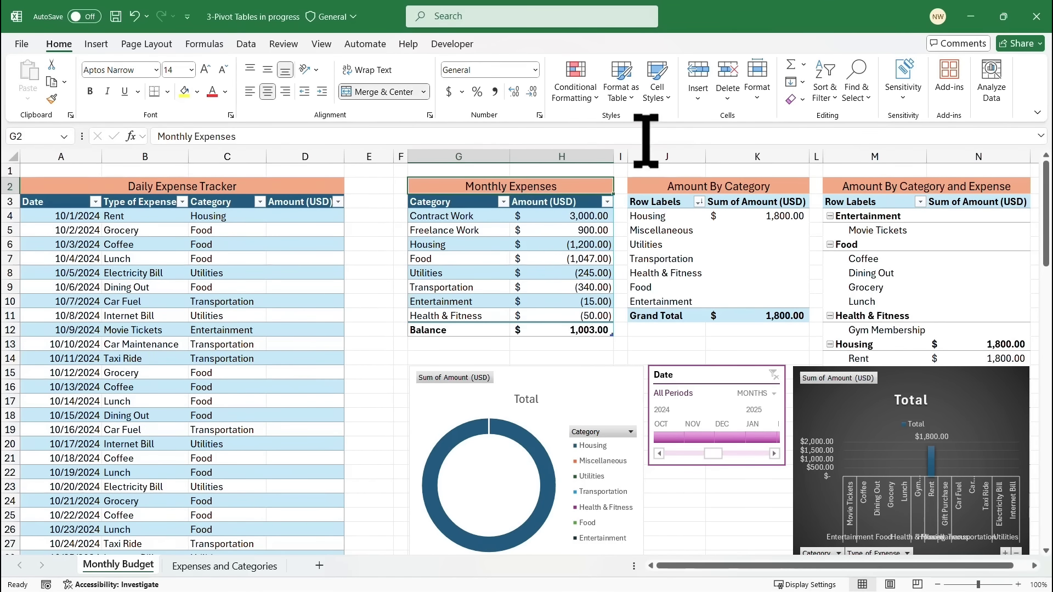
pyautogui.click(668, 98)
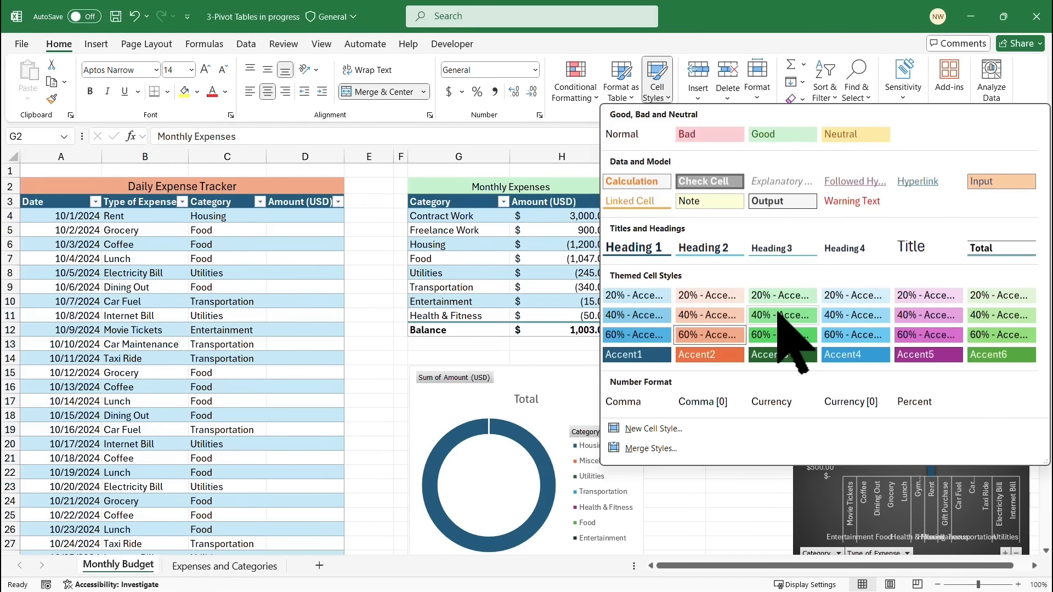
pyautogui.click(389, 240)
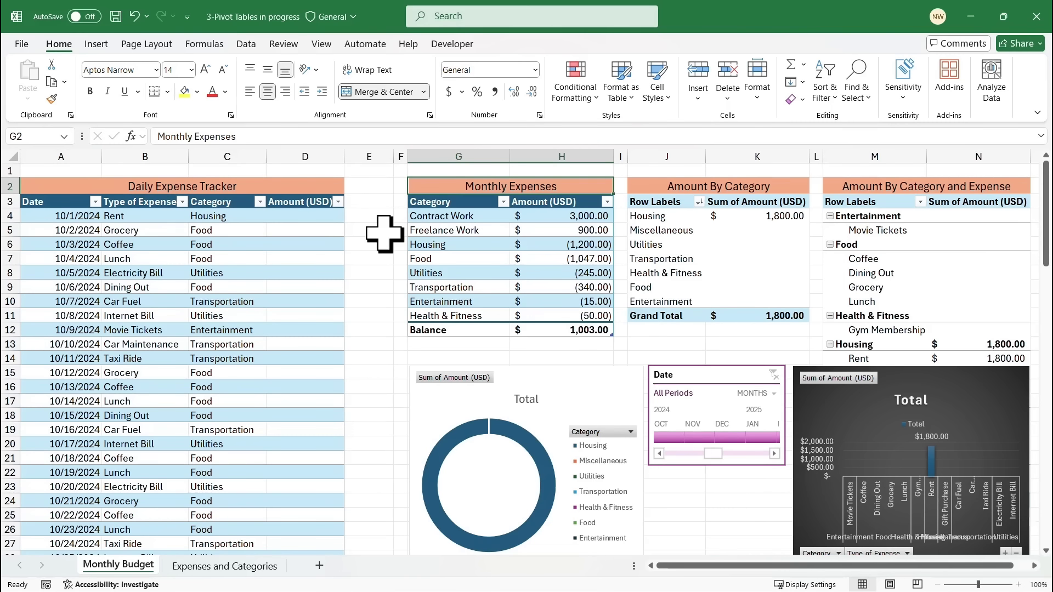
pyautogui.click(384, 233)
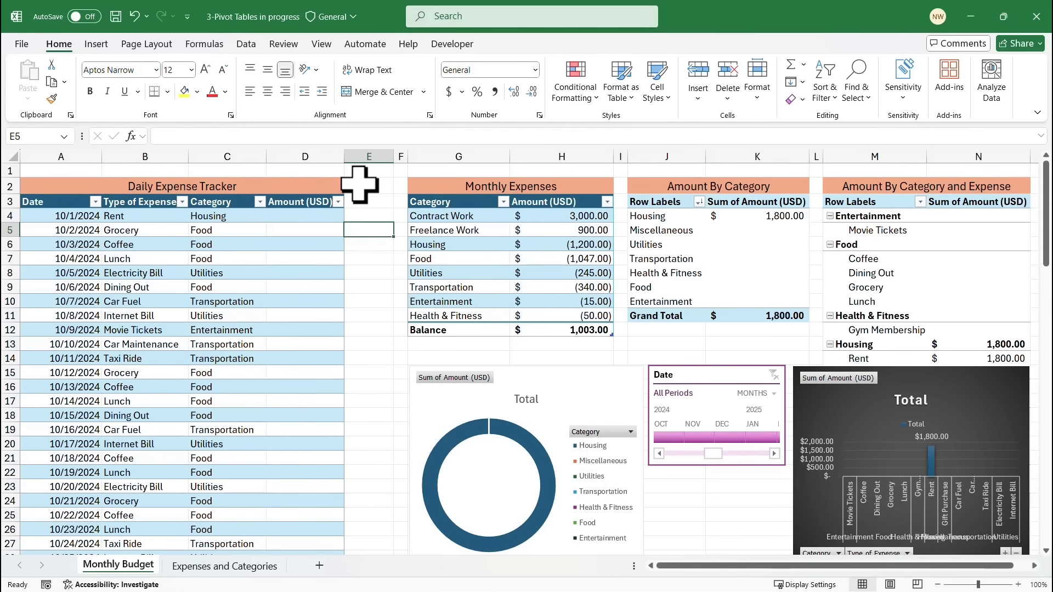
# Save the workbook as an Excel Template named Monthly Budget, clearing external data before saving and refreshing it automatically on opening.
pyautogui.press('F12')
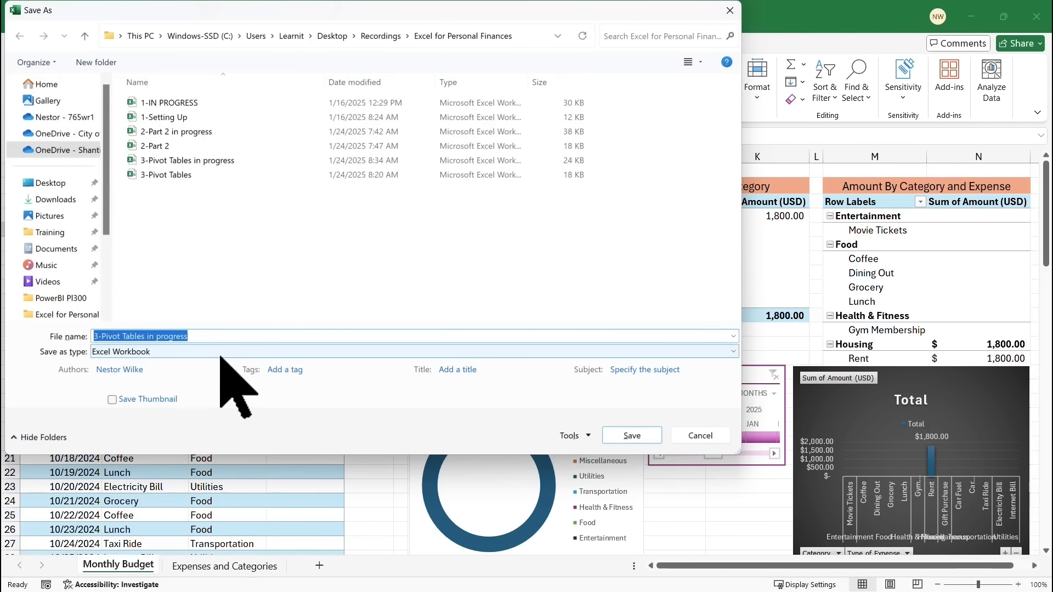
pyautogui.click(203, 352)
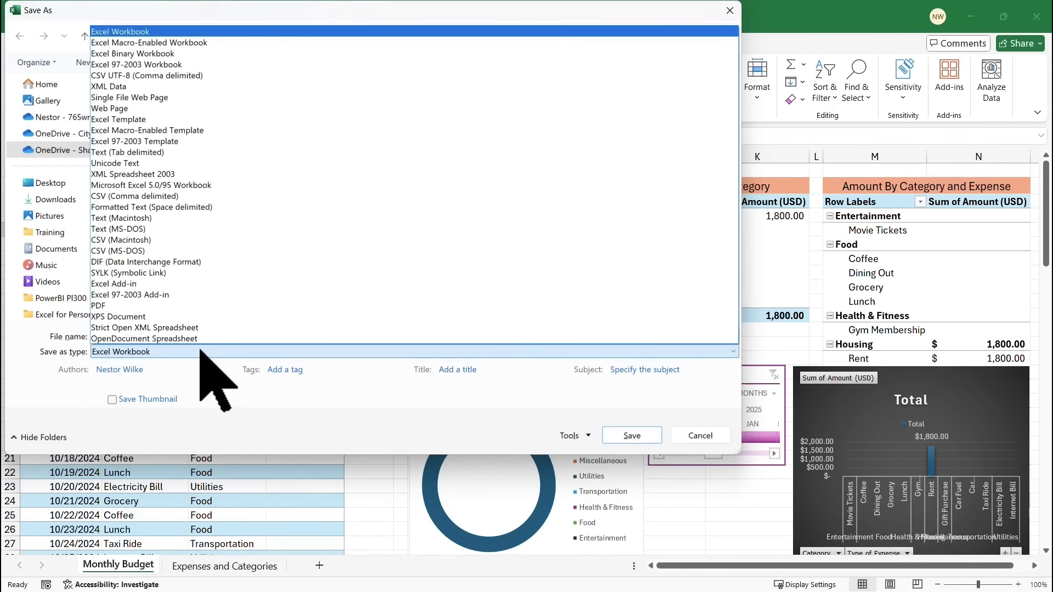
pyautogui.click(139, 120)
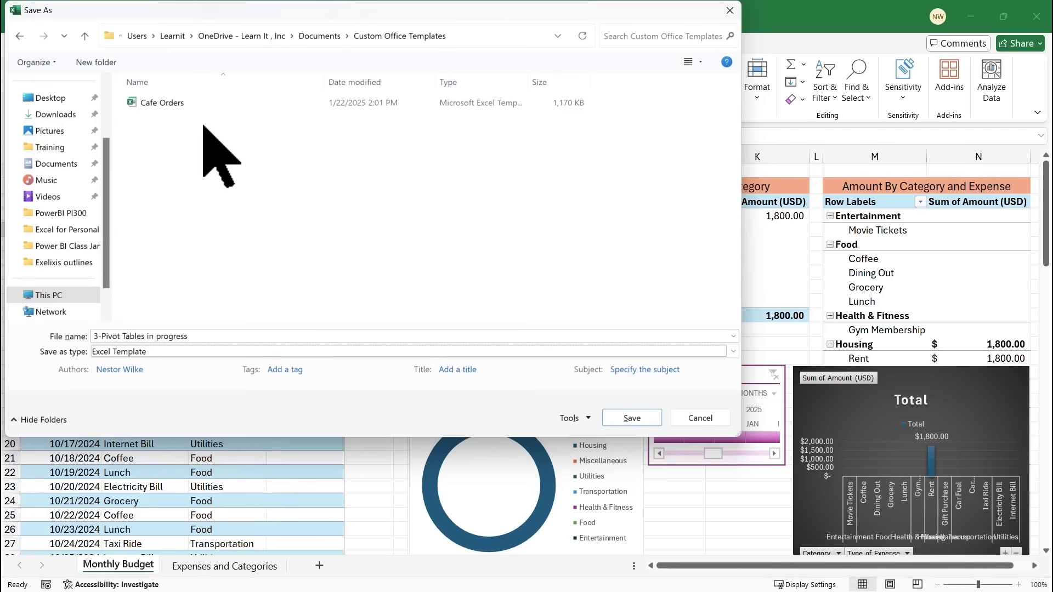
pyautogui.click(200, 338)
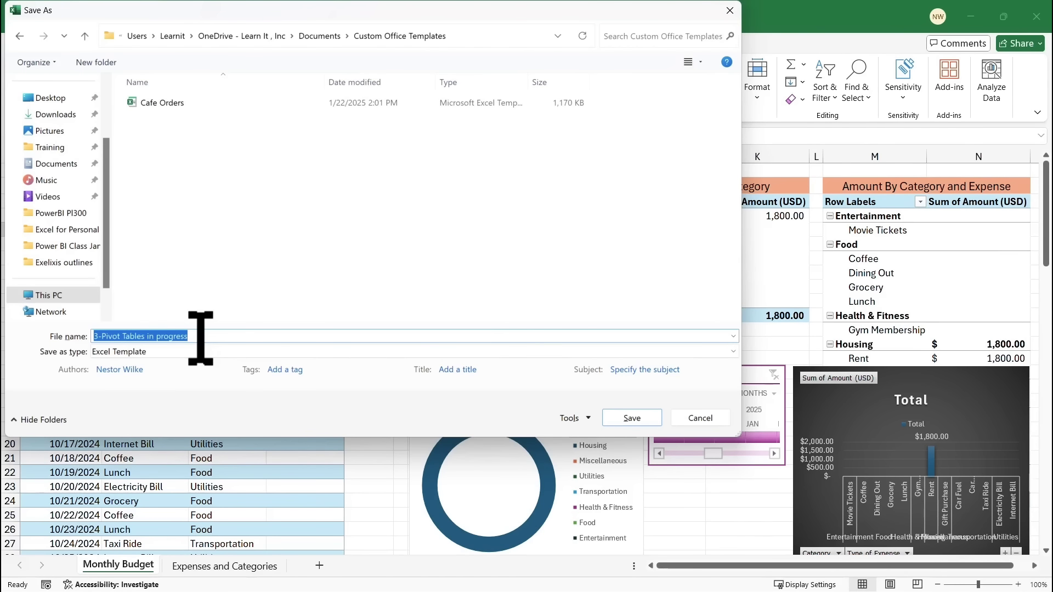
pyautogui.write('Monthly')
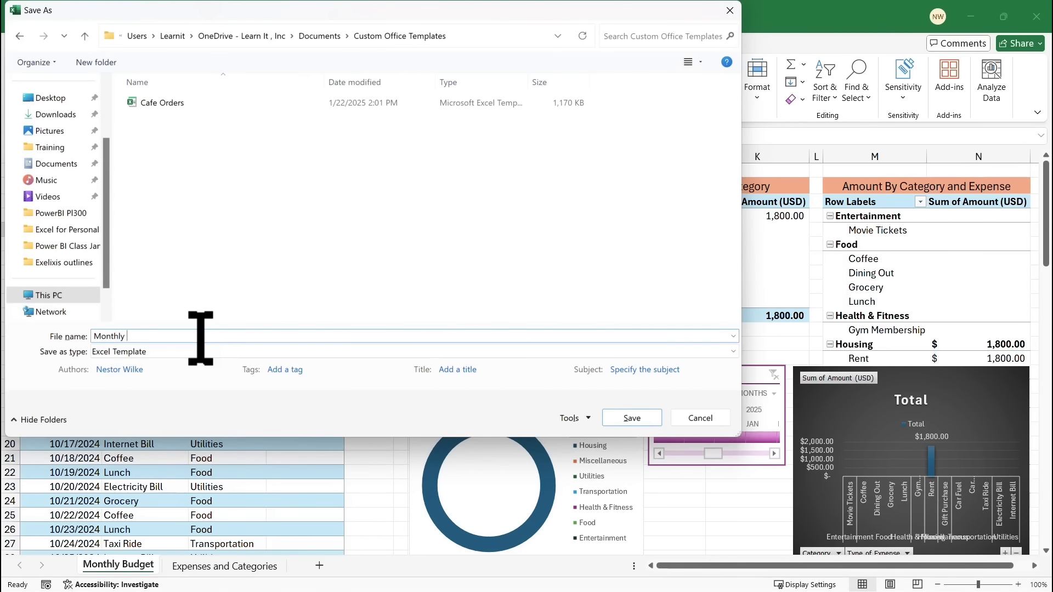
pyautogui.write(' Budget')
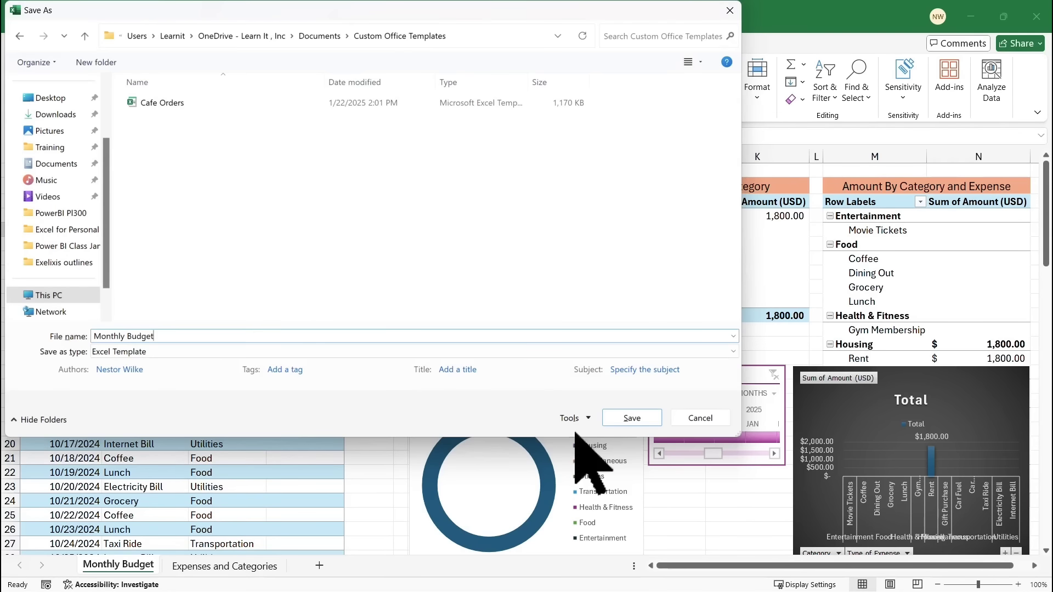
pyautogui.click(645, 420)
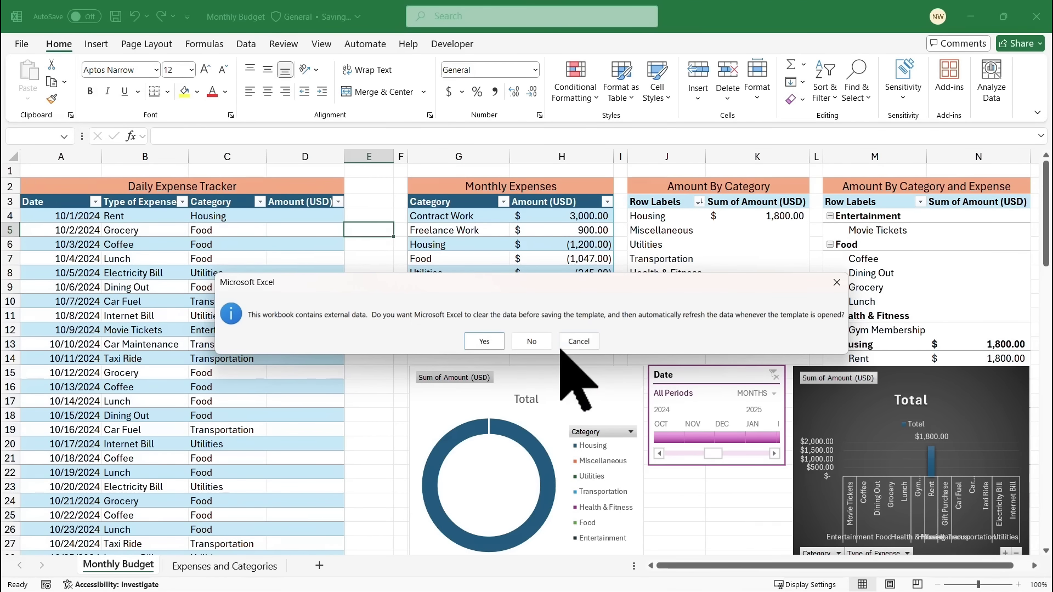
pyautogui.click(484, 341)
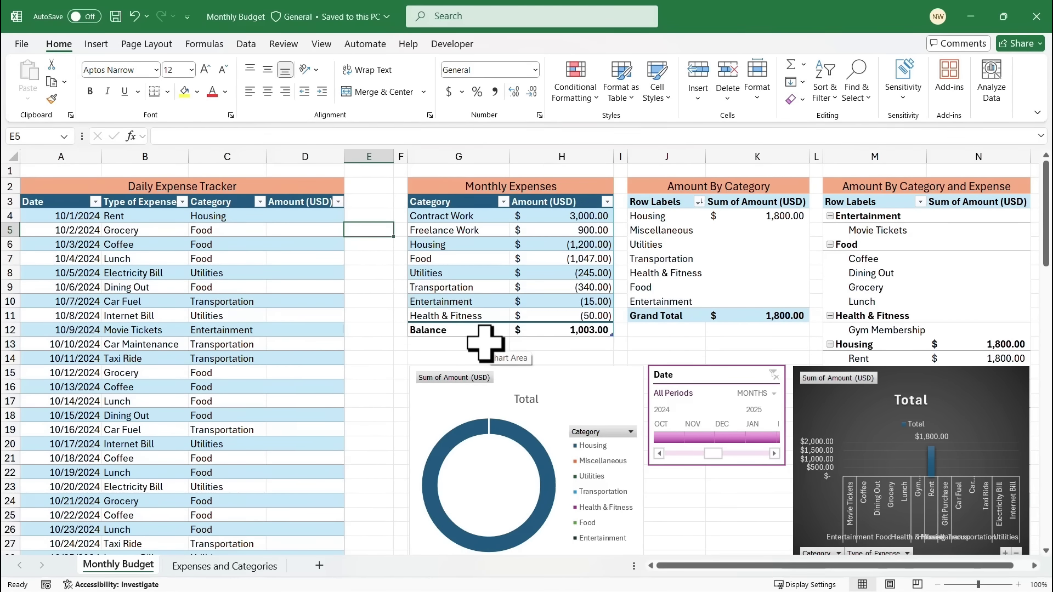
# View the personal templates available for creating a new workbook.
pyautogui.click(22, 45)
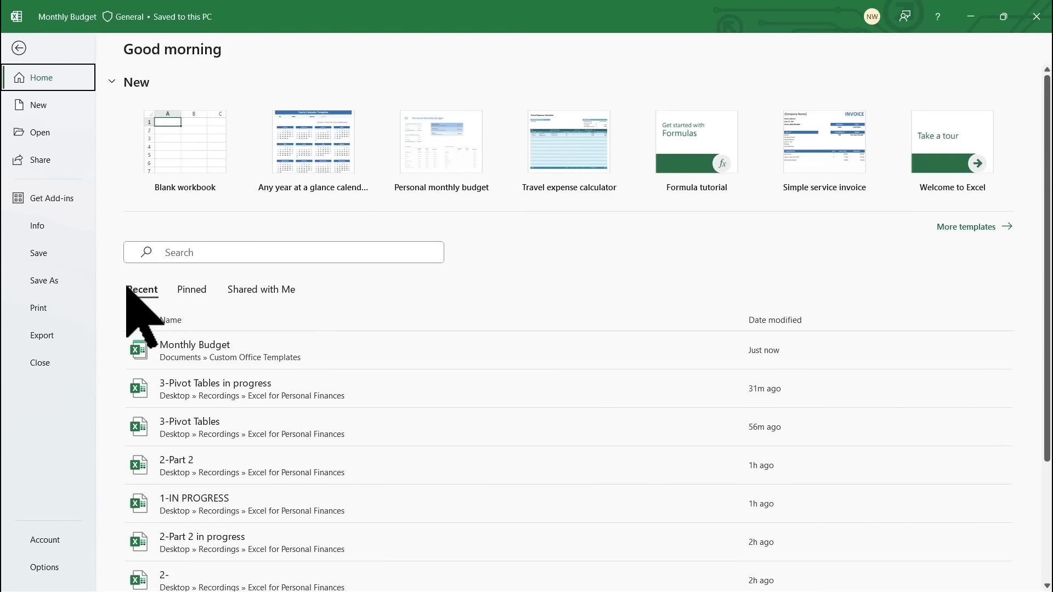
pyautogui.click(49, 106)
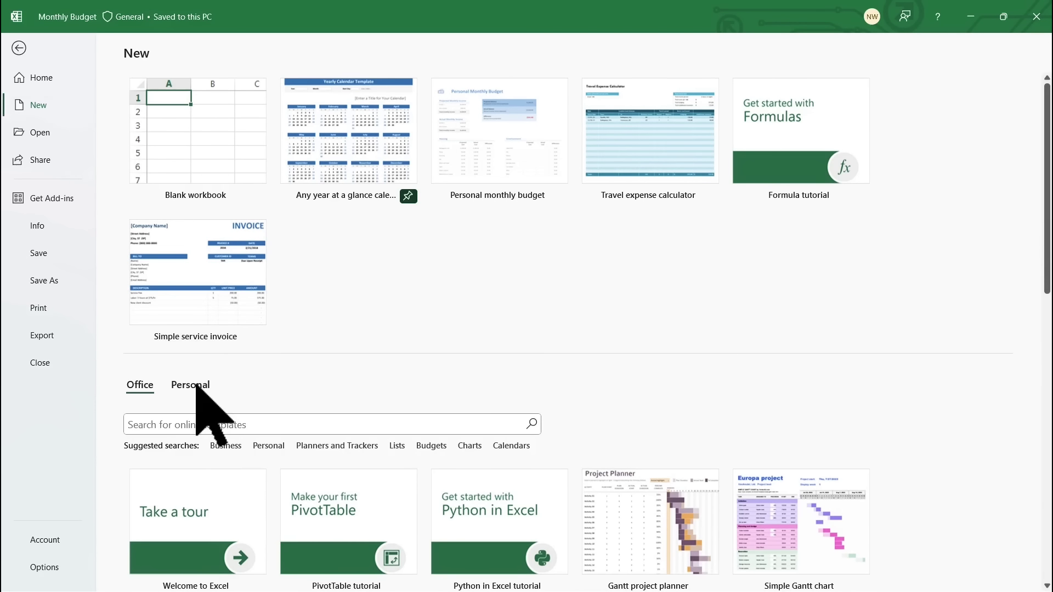
pyautogui.click(193, 386)
pyautogui.scroll(-1, 358, 285)
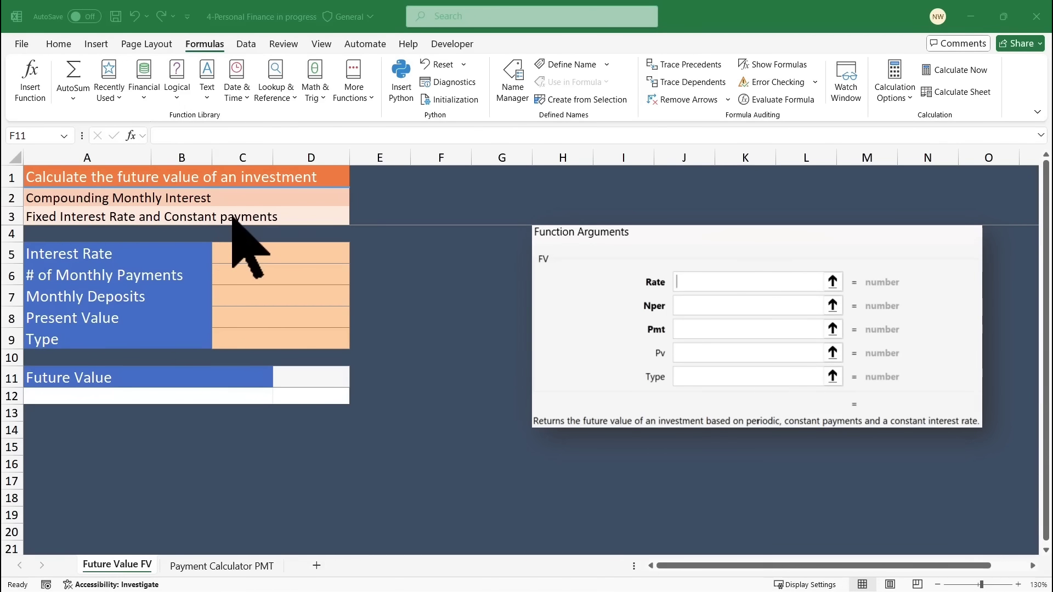
pyautogui.click(420, 302)
pyautogui.moveTo(138, 251); pyautogui.dragTo(284, 335)
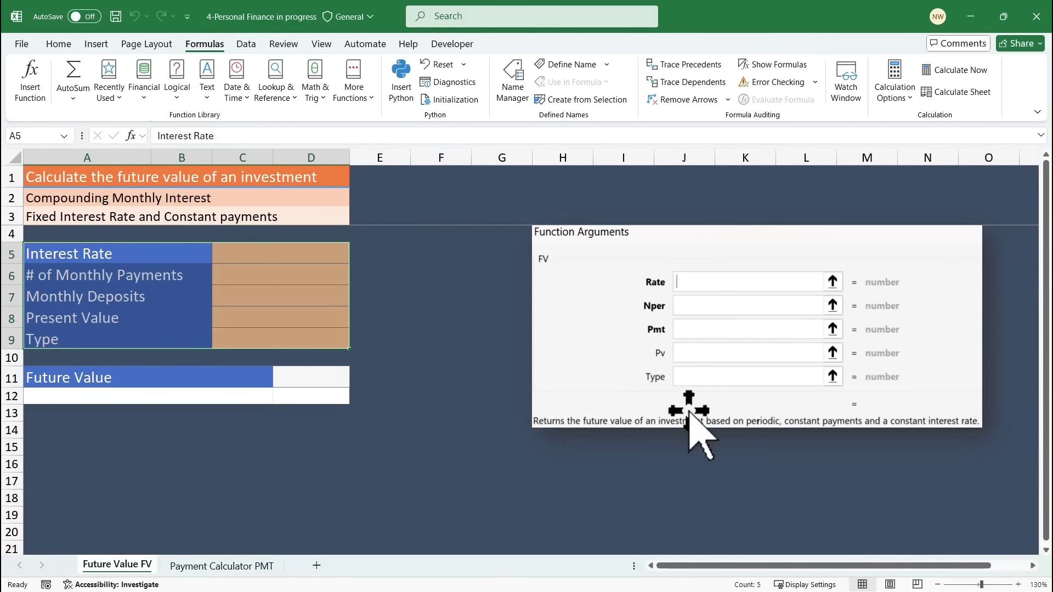
pyautogui.click(687, 471)
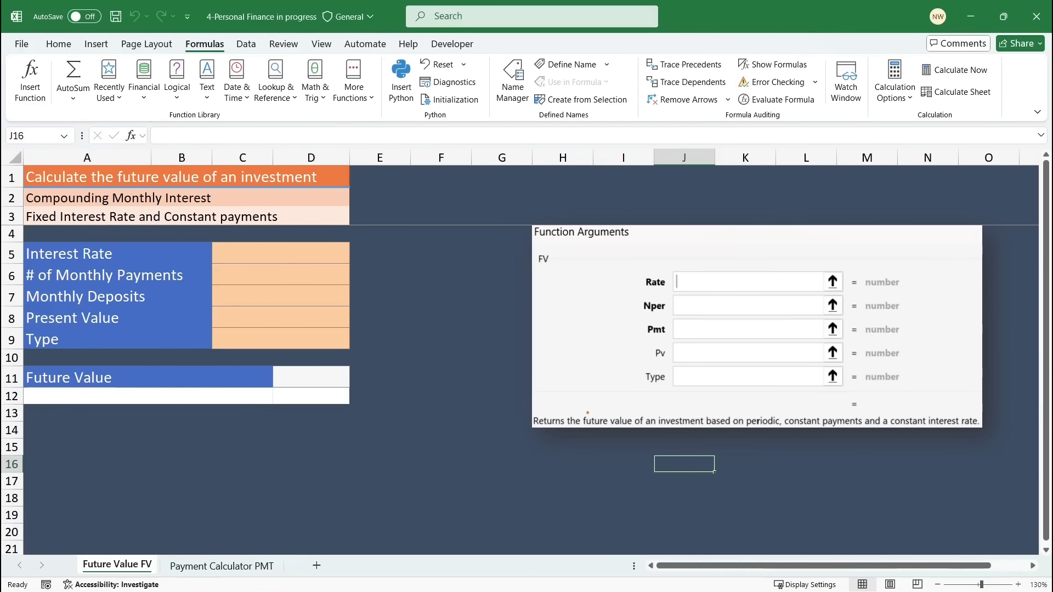
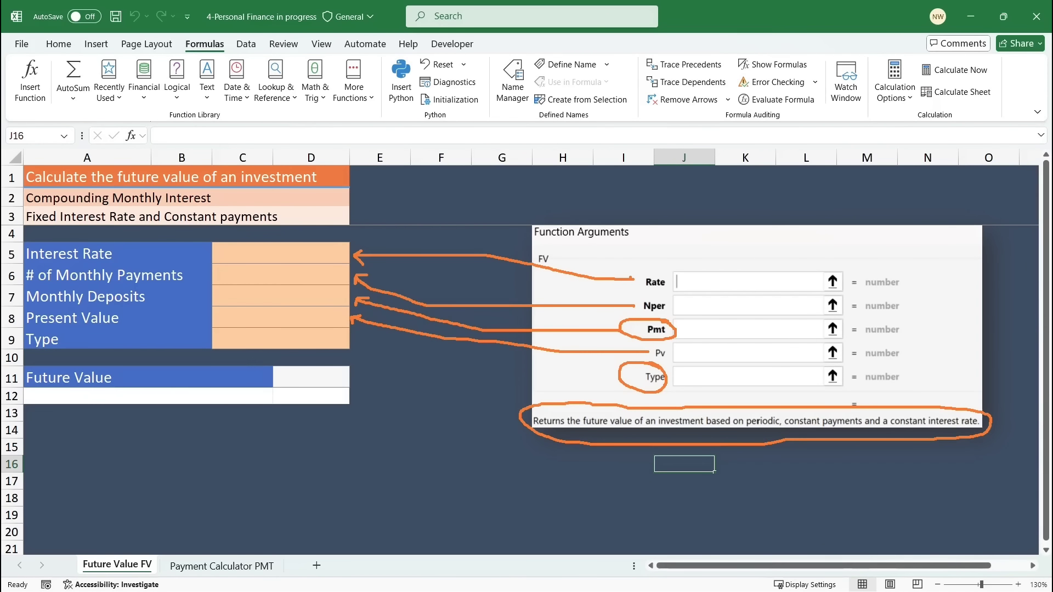
pyautogui.press('Escape')
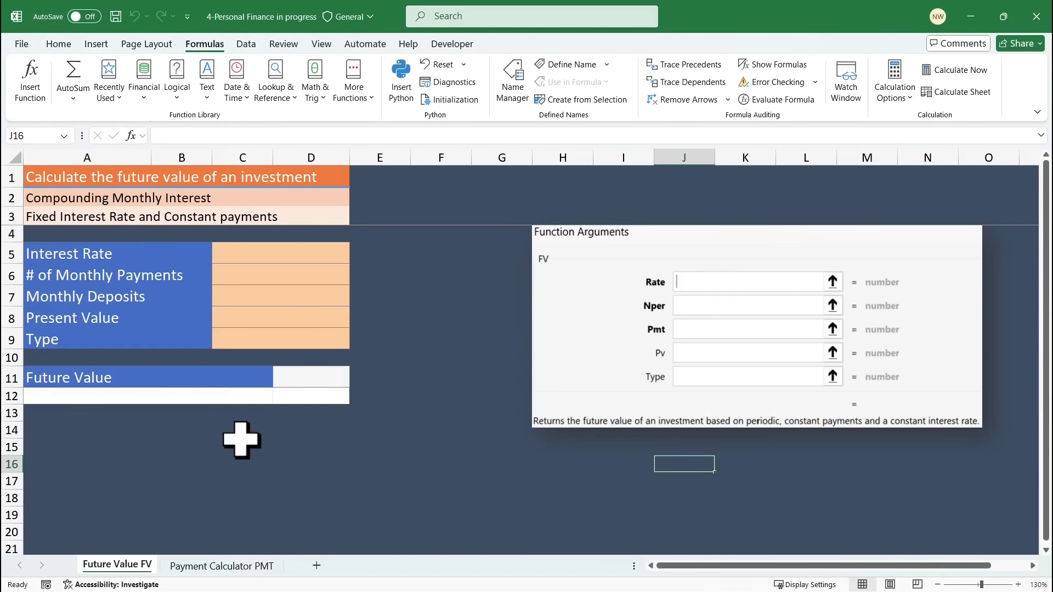
# Enter 11% as the Interest Rate in C5 and =5*12 as the # of Monthly Payments in C6.
pyautogui.click(269, 256)
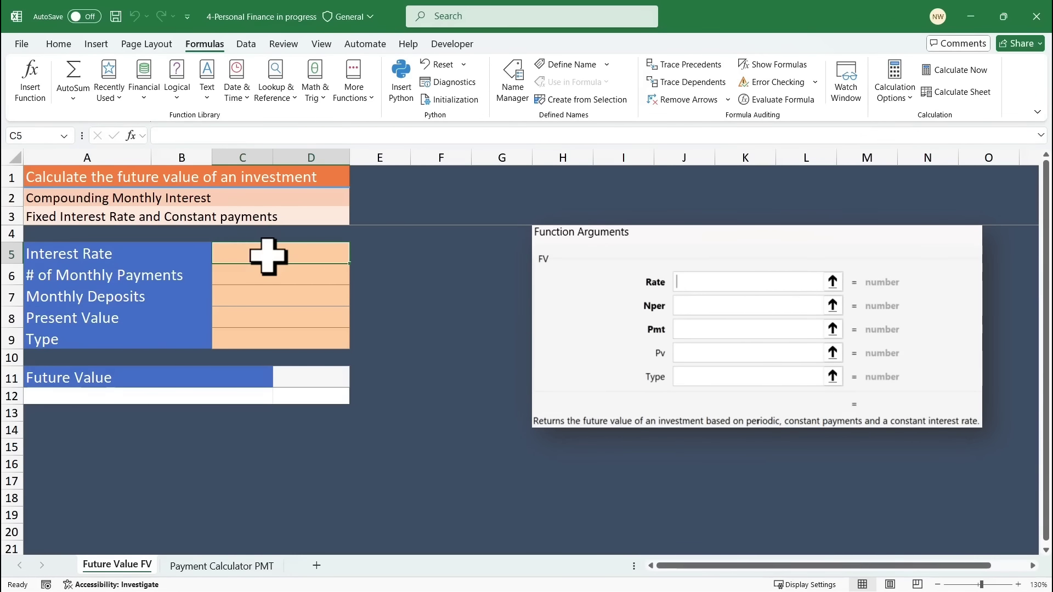
pyautogui.write('11')
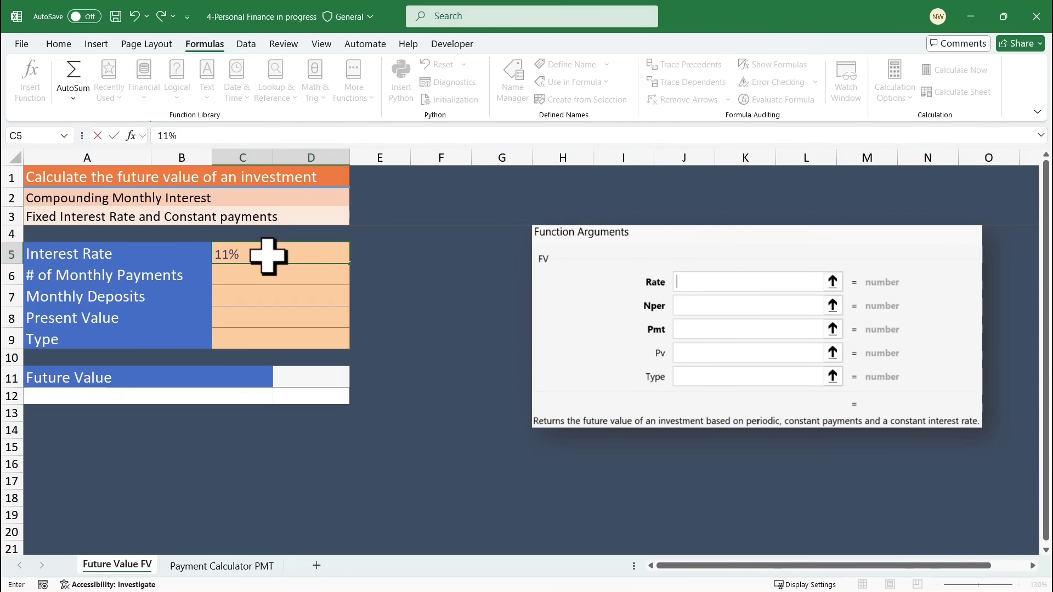
pyautogui.press('Return')
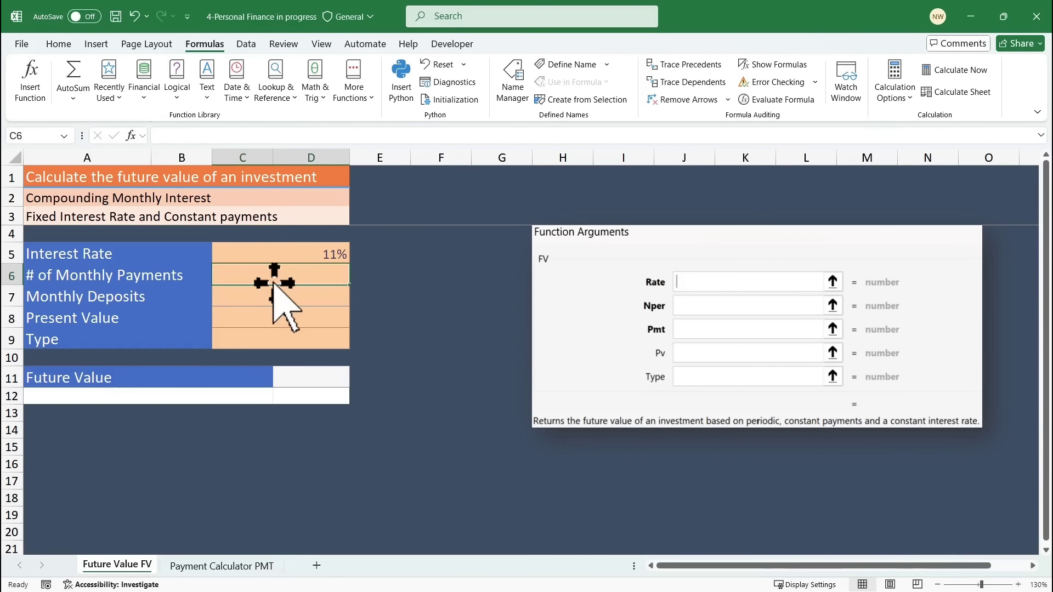
pyautogui.write('=5')
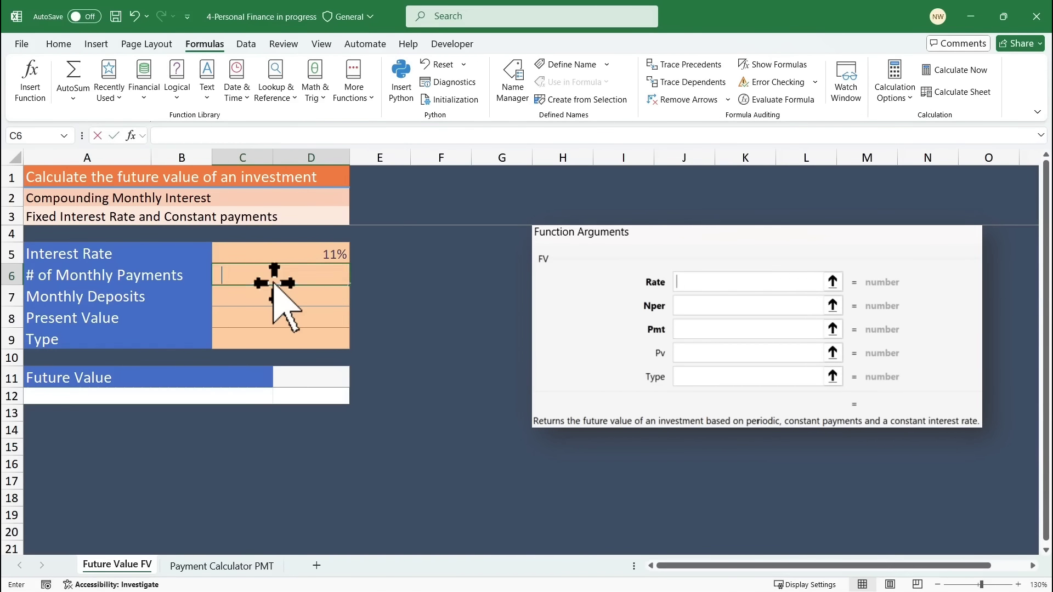
pyautogui.write('*12')
pyautogui.press('Return')
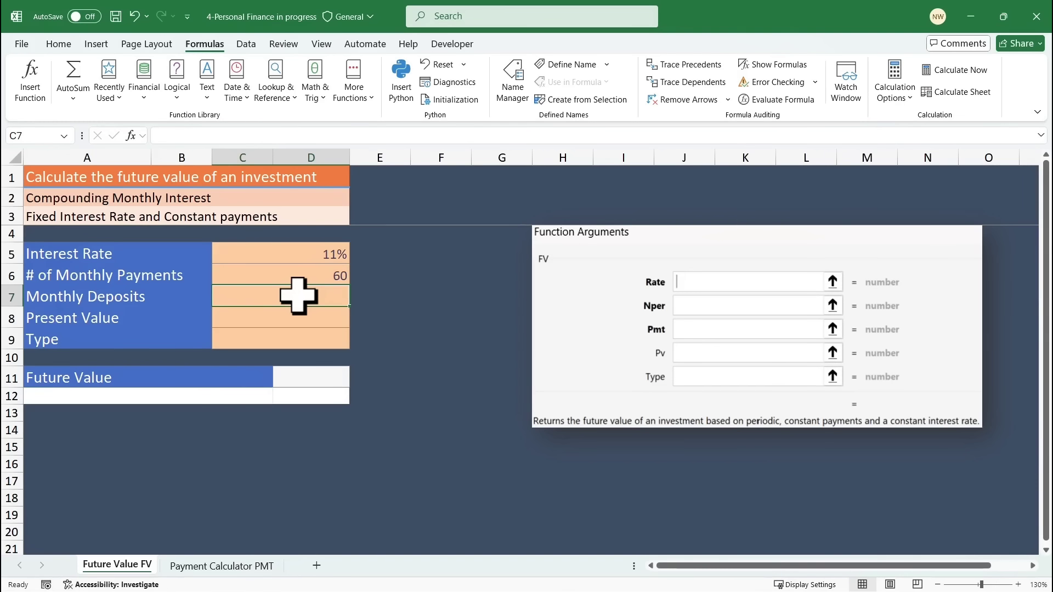
# Enter -350 as the Monthly Deposits amount in C7.
pyautogui.write('-')
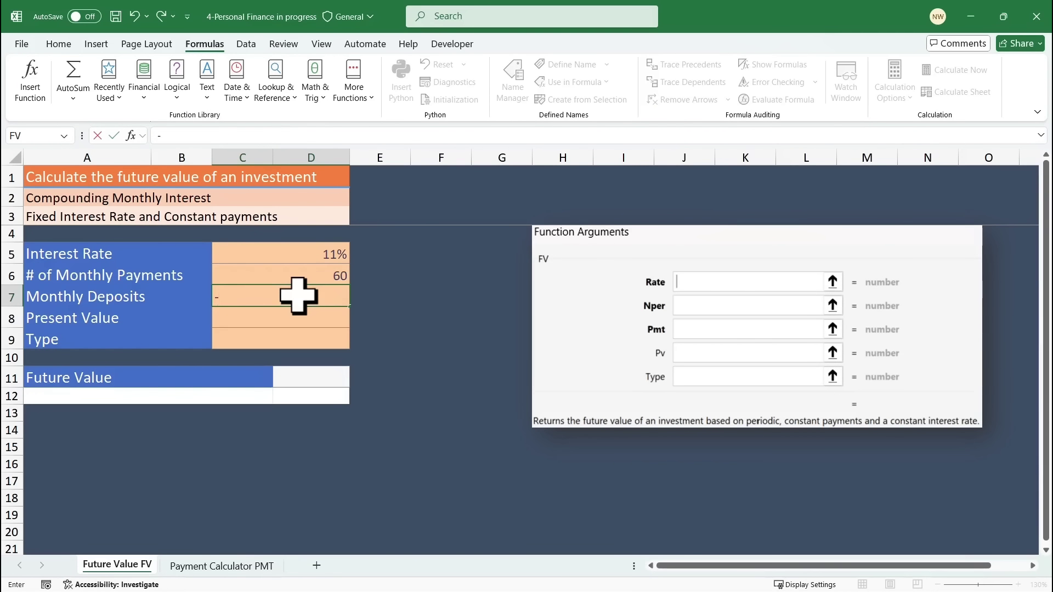
pyautogui.write('350')
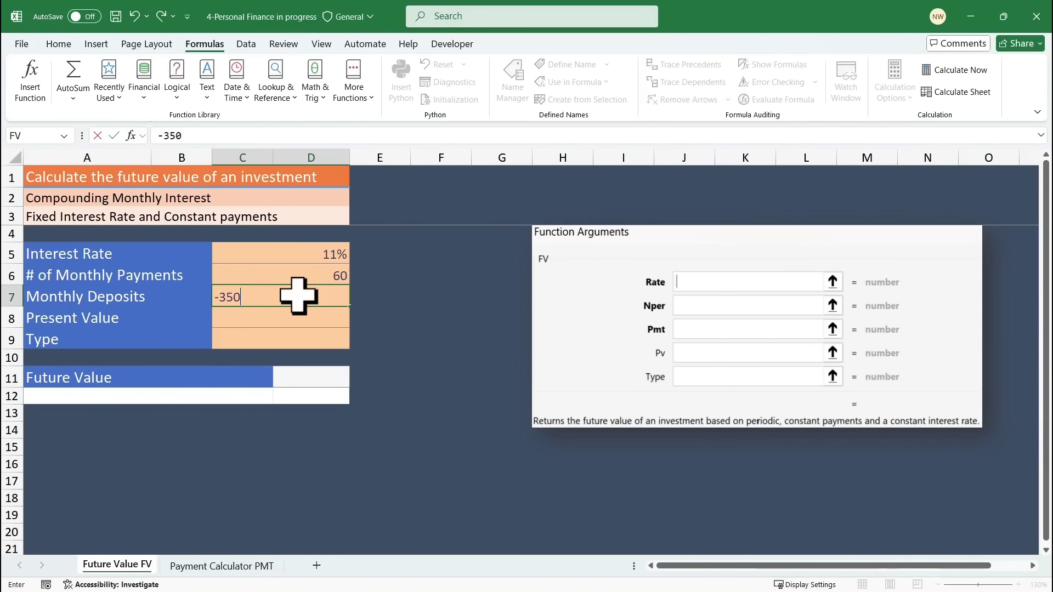
pyautogui.press('Return')
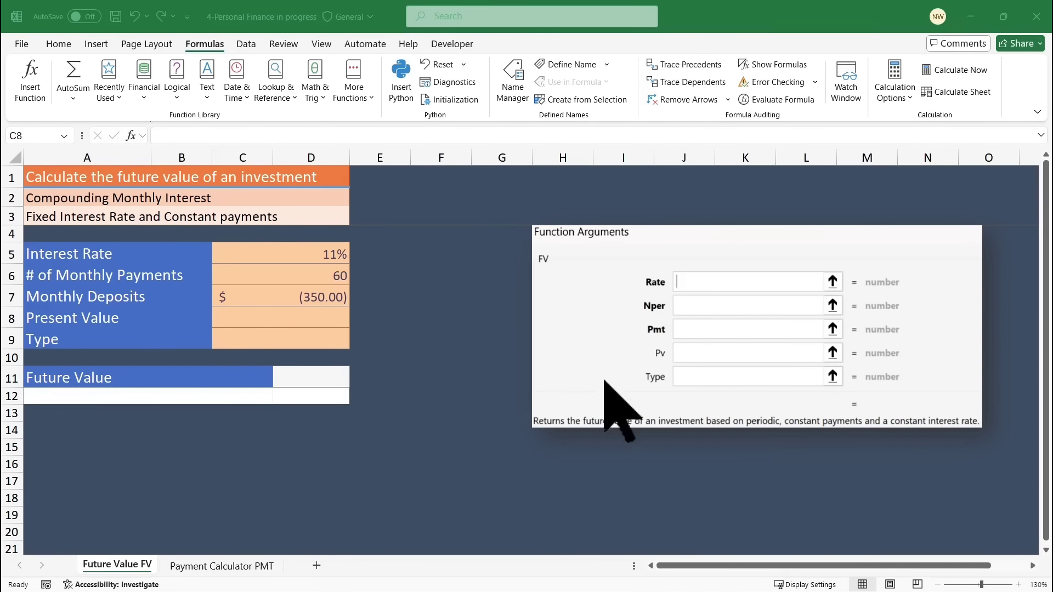
# Enter -500 as the Present Value in C8 and 1 as the Type in C9.
pyautogui.click(305, 317)
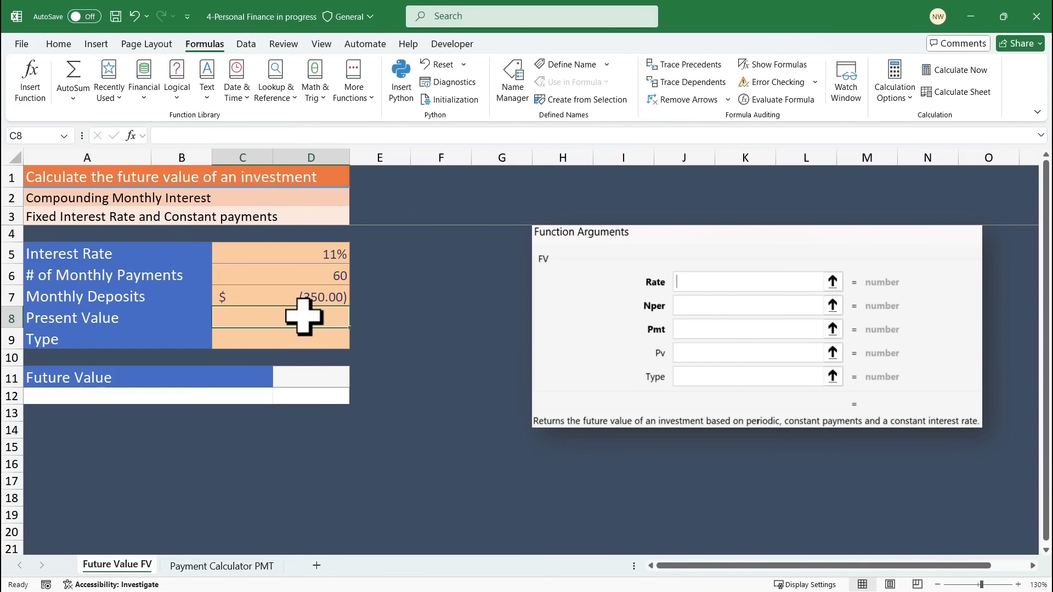
pyautogui.write('-500')
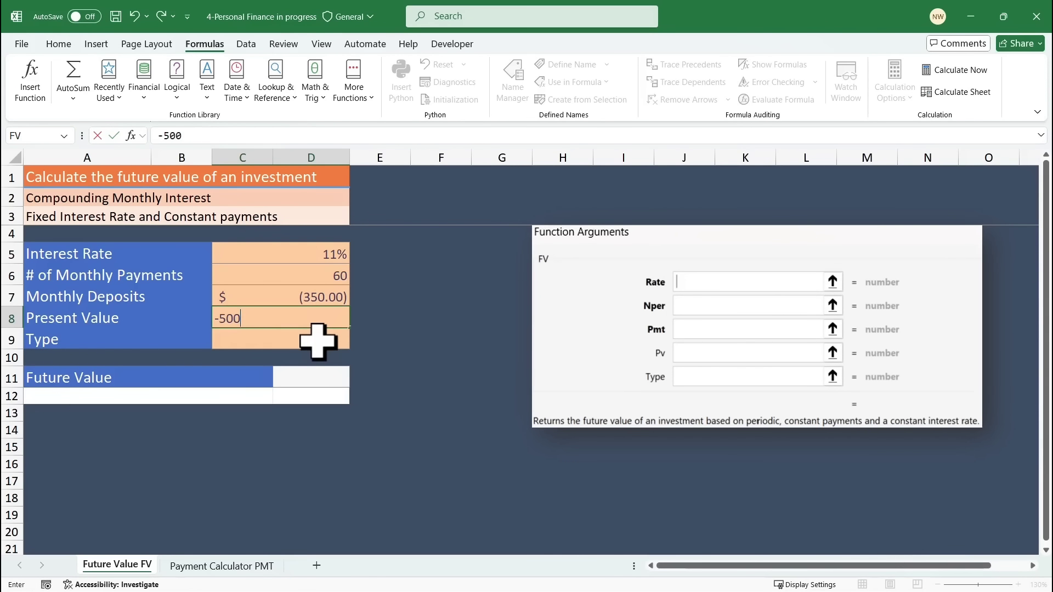
pyautogui.press('Return')
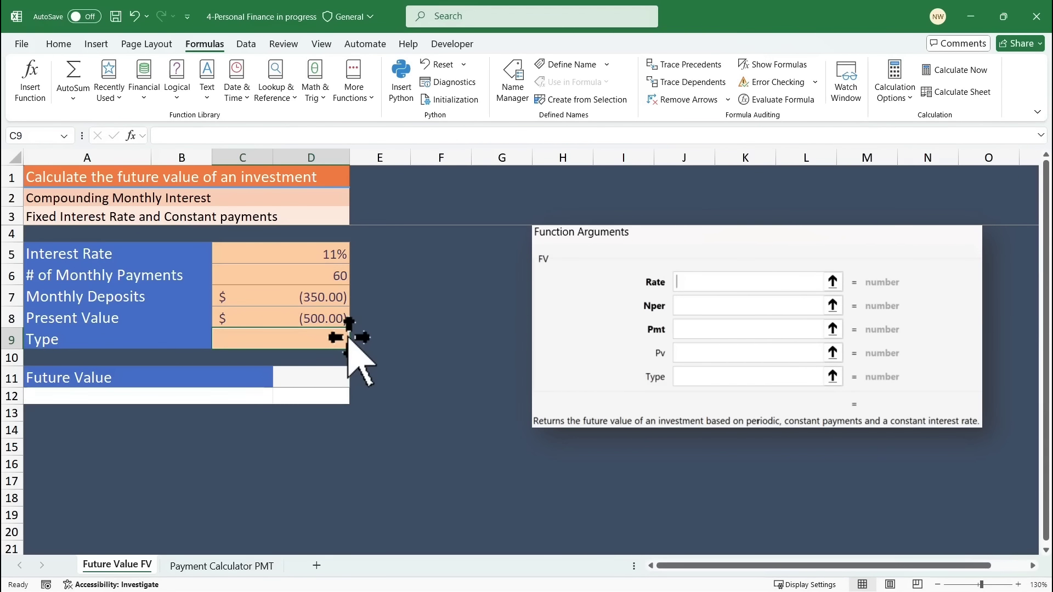
pyautogui.write('1')
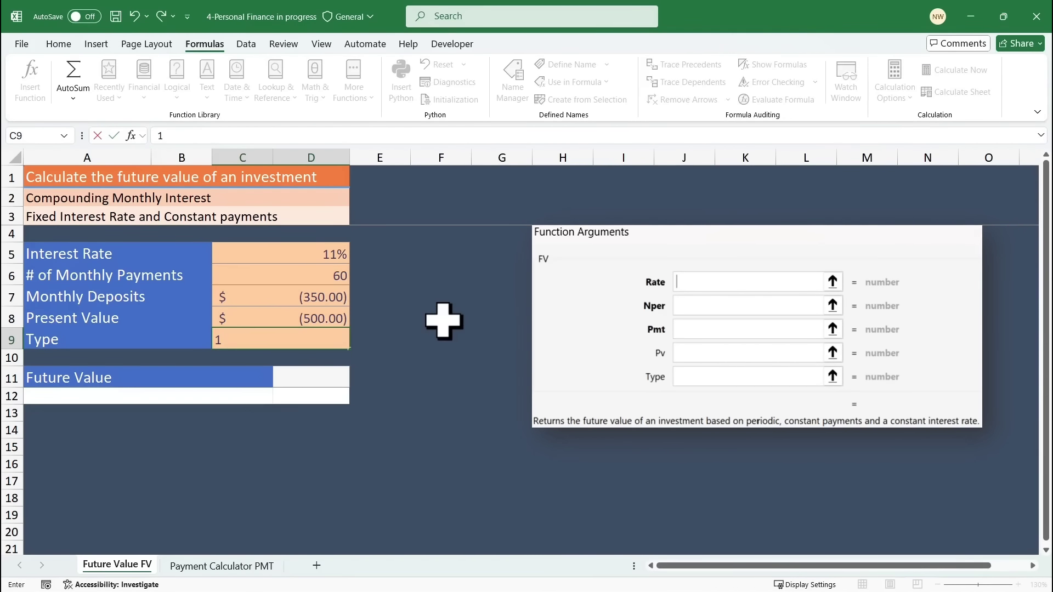
pyautogui.click(444, 321)
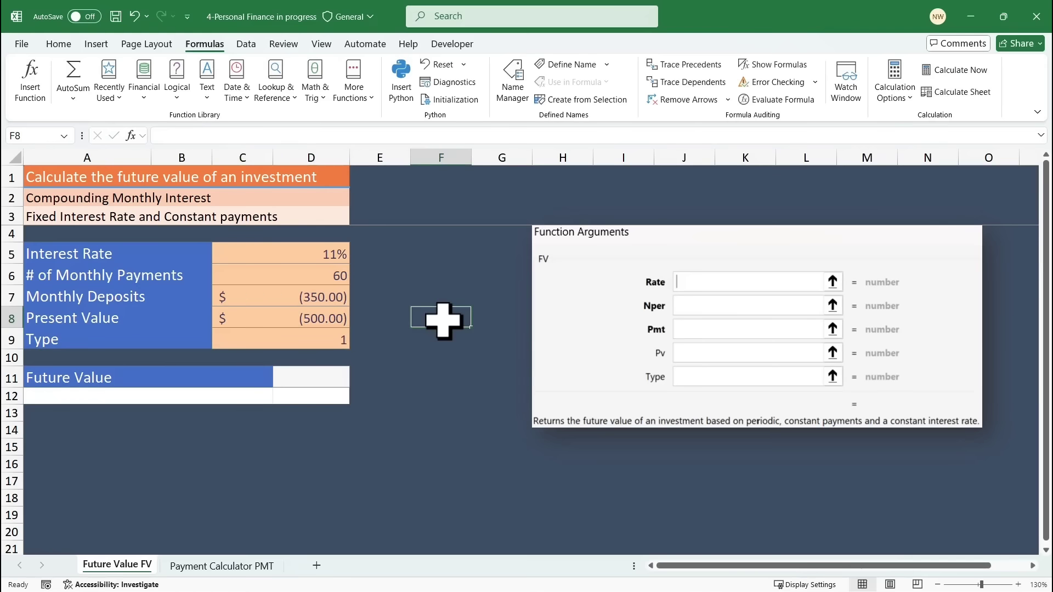
# Start the financial FV function in Future Value cell D11 and set its Rate argument to C5/12.
pyautogui.click(310, 378)
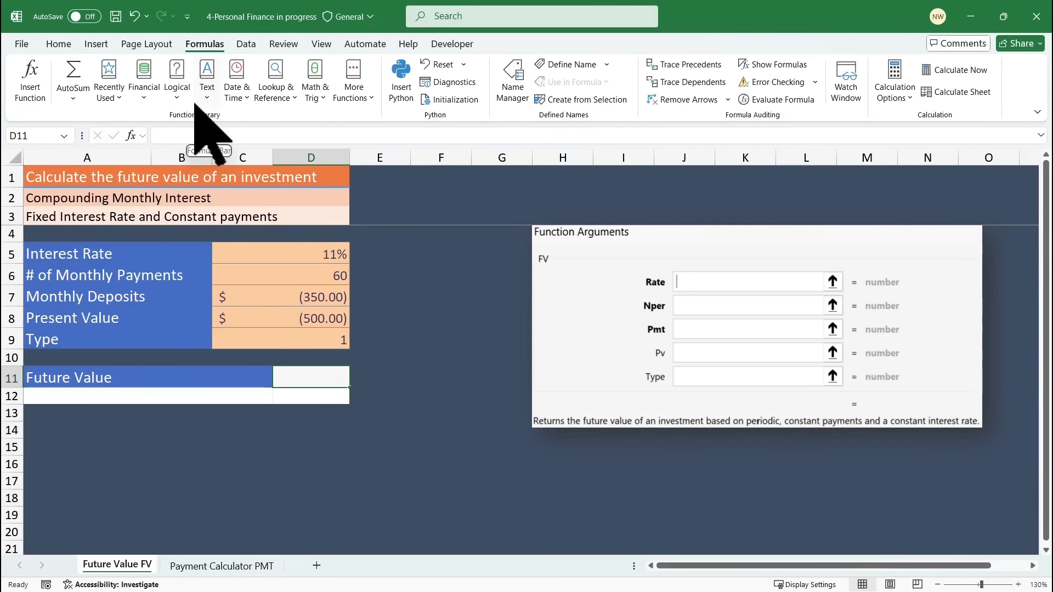
pyautogui.click(143, 98)
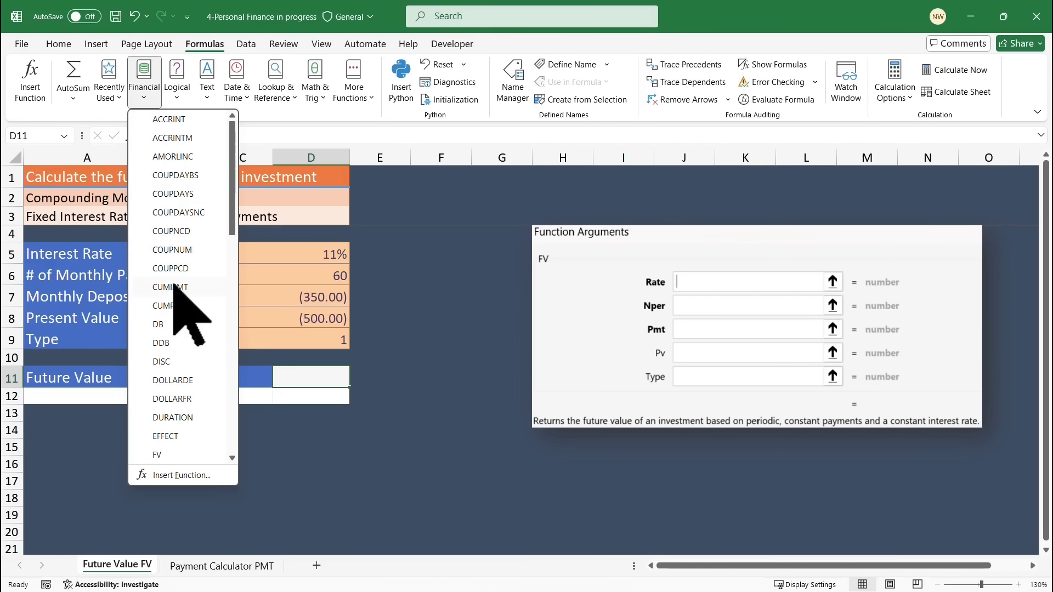
pyautogui.click(158, 455)
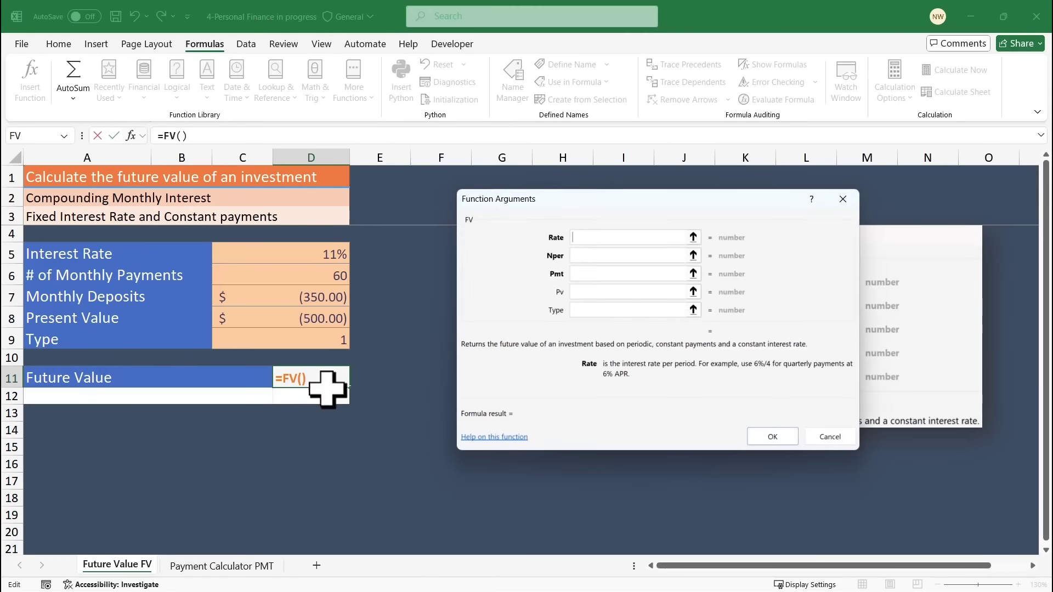
pyautogui.moveTo(621, 204); pyautogui.dragTo(626, 182)
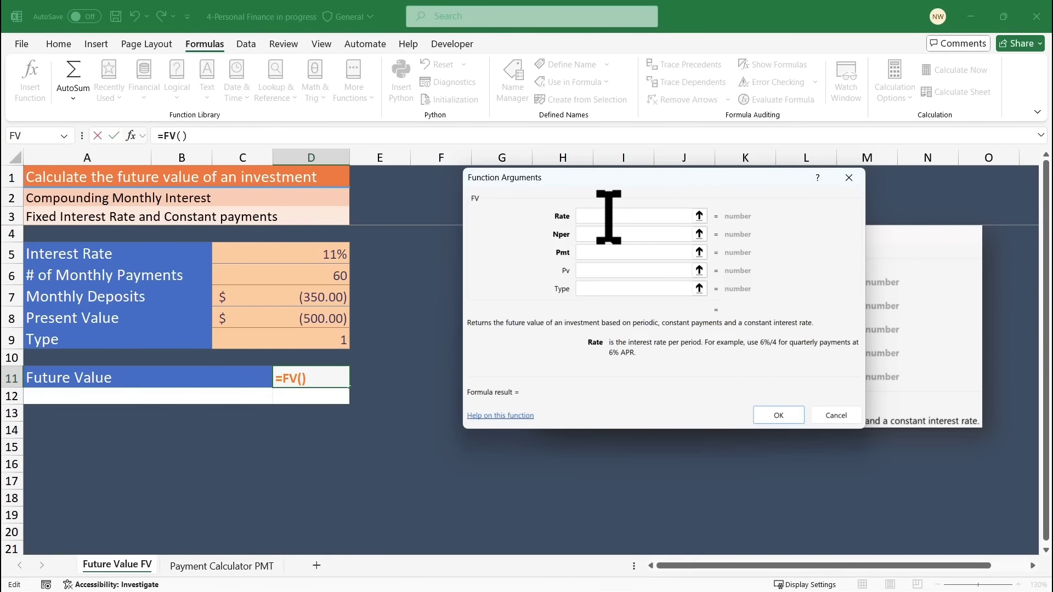
pyautogui.click(310, 255)
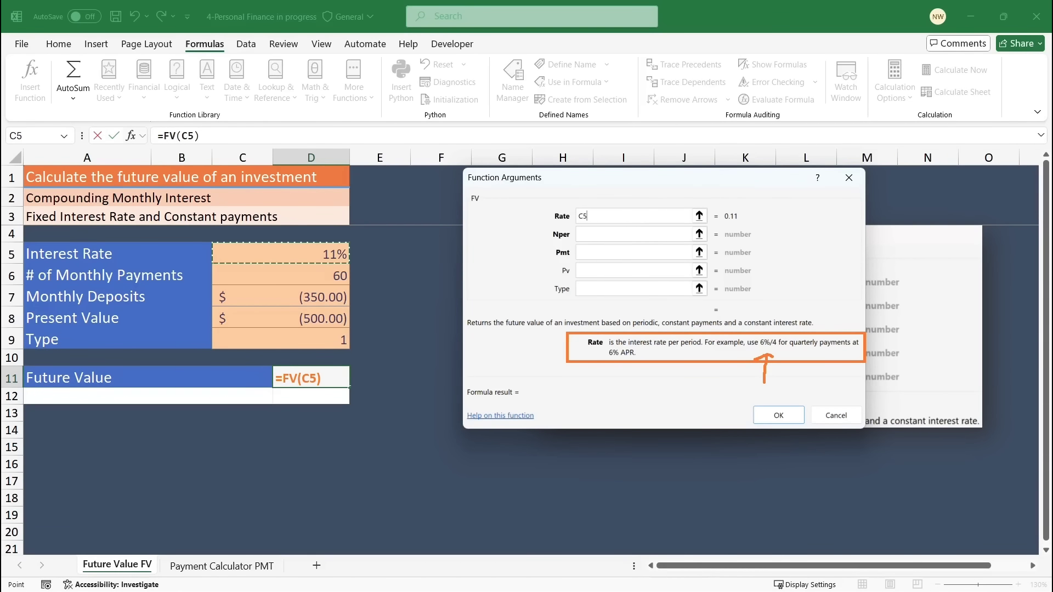
pyautogui.press('Escape')
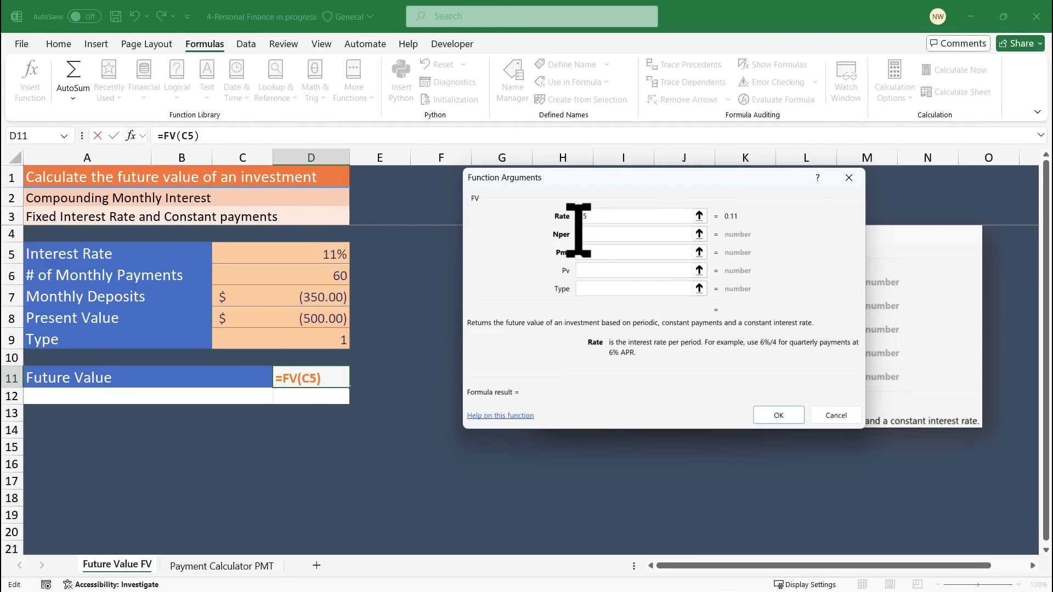
pyautogui.write('2')
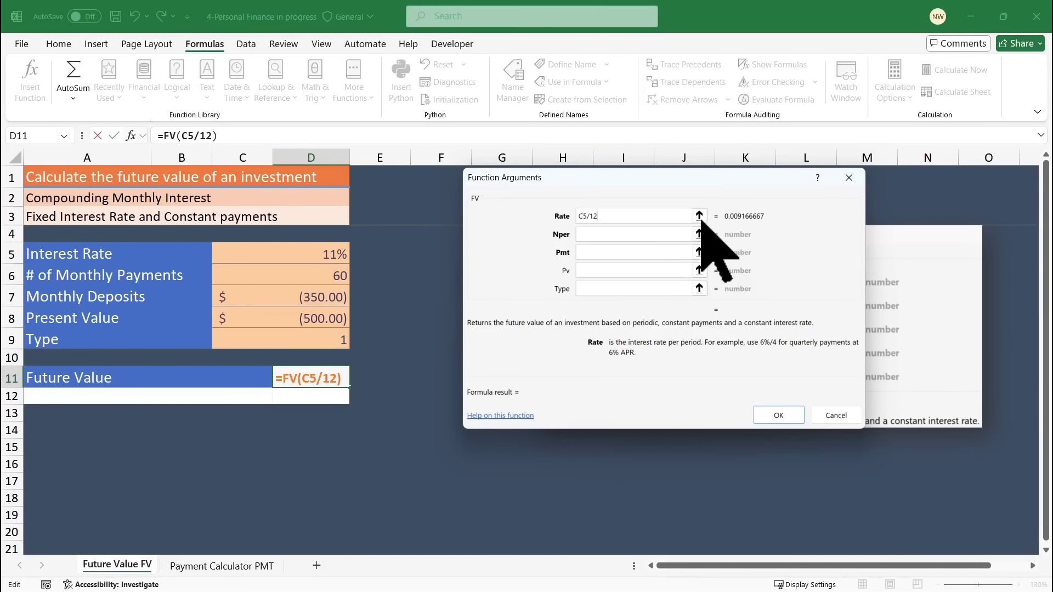
# Set the FV function's Nper argument to C6, Pmt to C7 and Pv to C8.
pyautogui.click(618, 235)
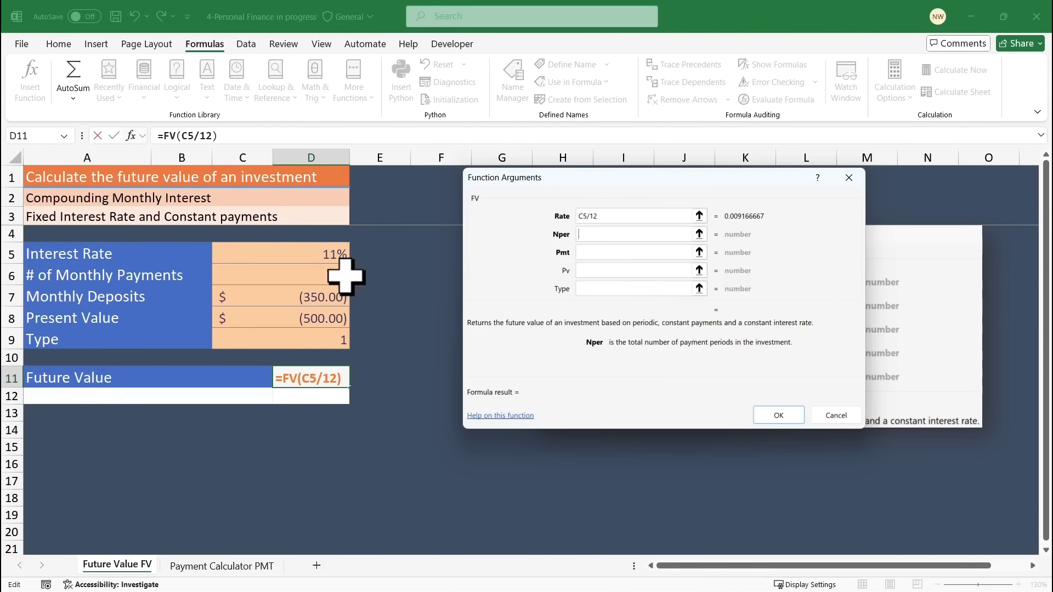
pyautogui.click(323, 277)
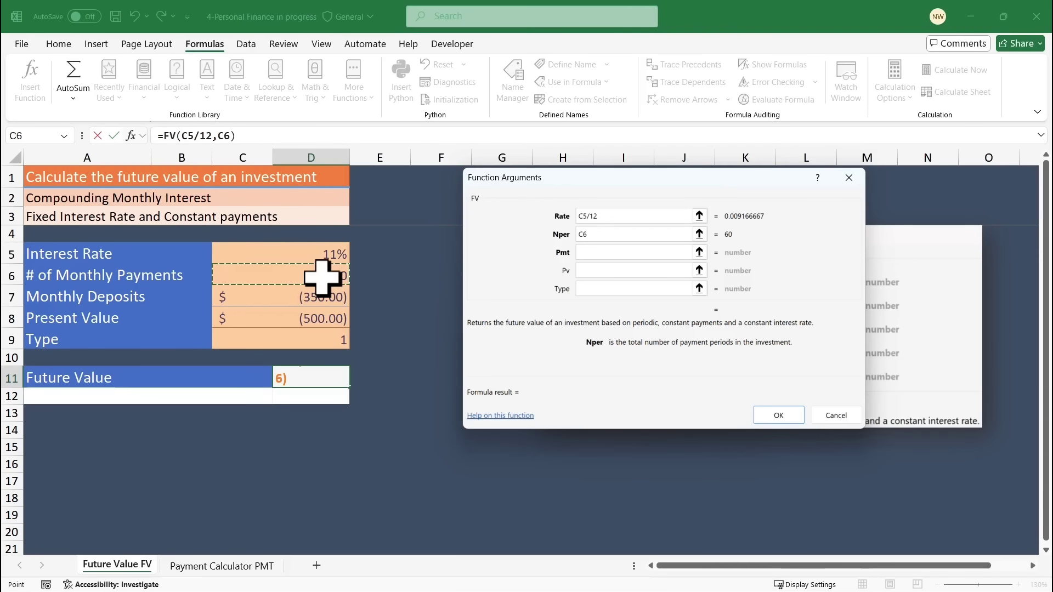
pyautogui.press('Tab')
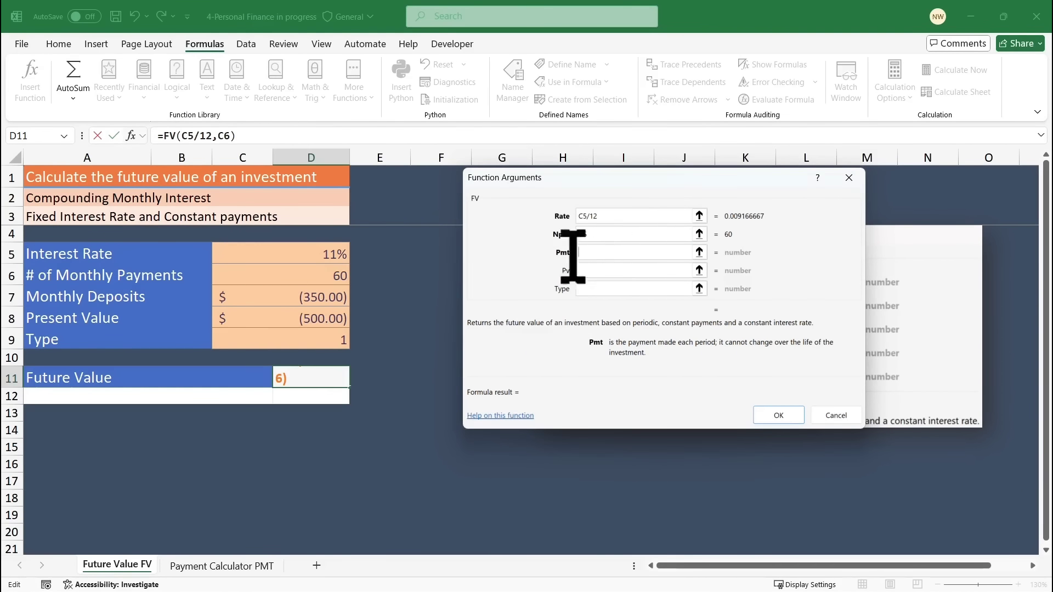
pyautogui.click(311, 296)
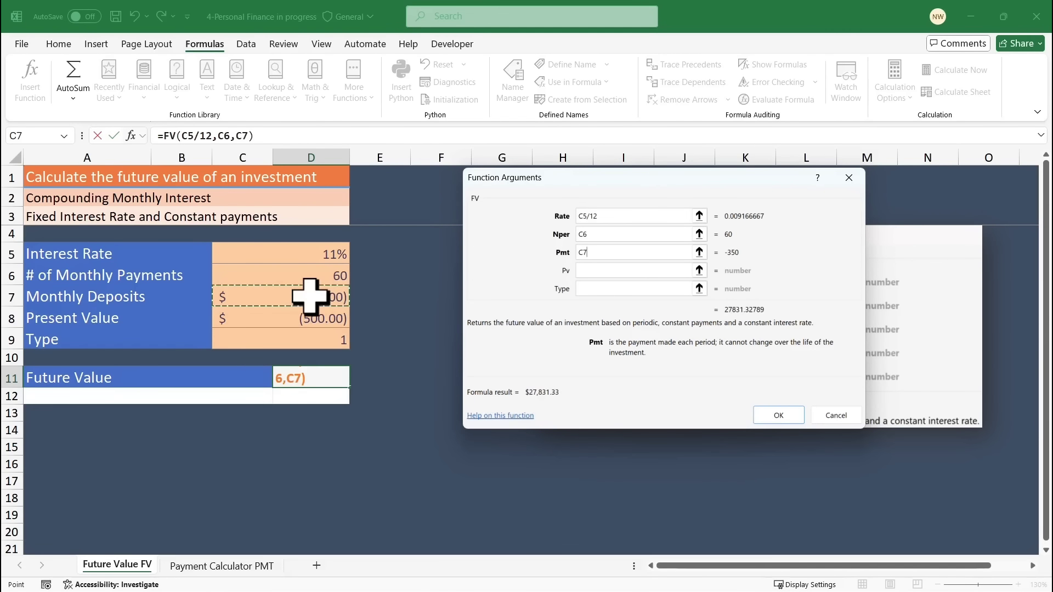
pyautogui.click(635, 271)
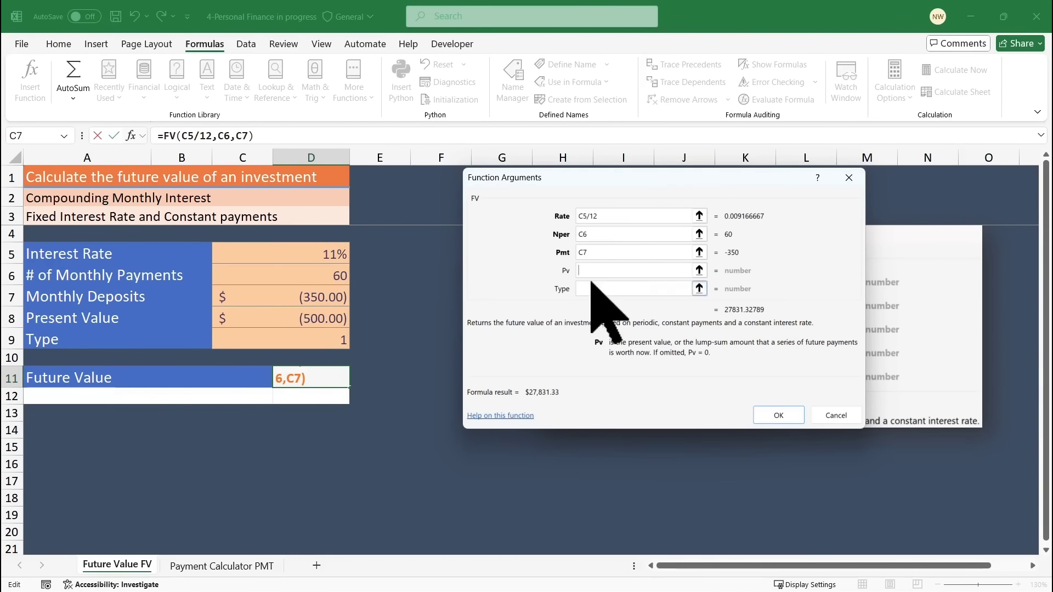
pyautogui.click(314, 320)
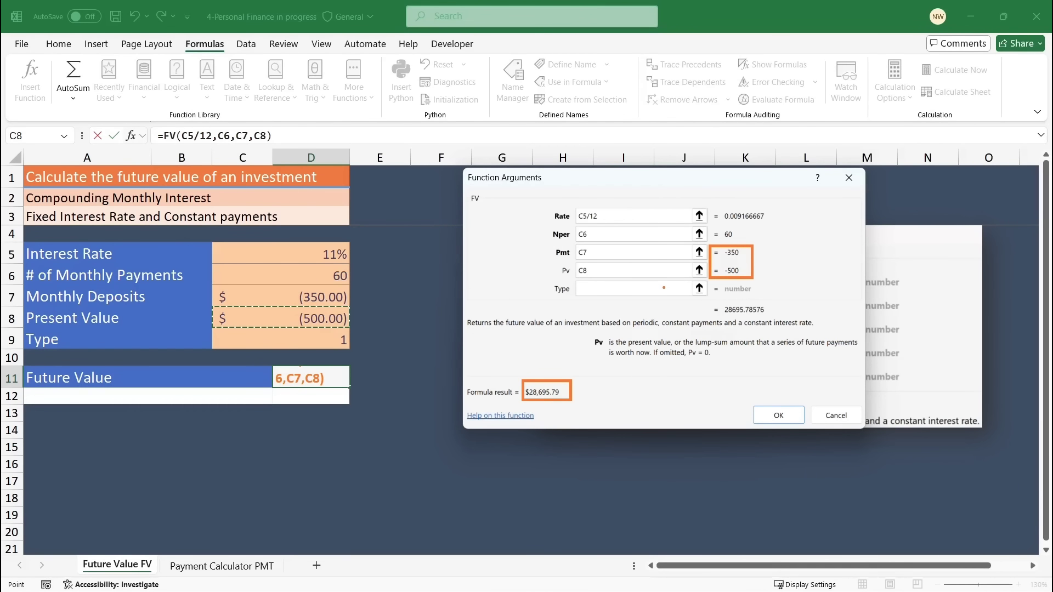
# Set the FV function's Type argument to 1 and complete the Future Value formula in D11.
pyautogui.click(620, 289)
pyautogui.click(619, 290)
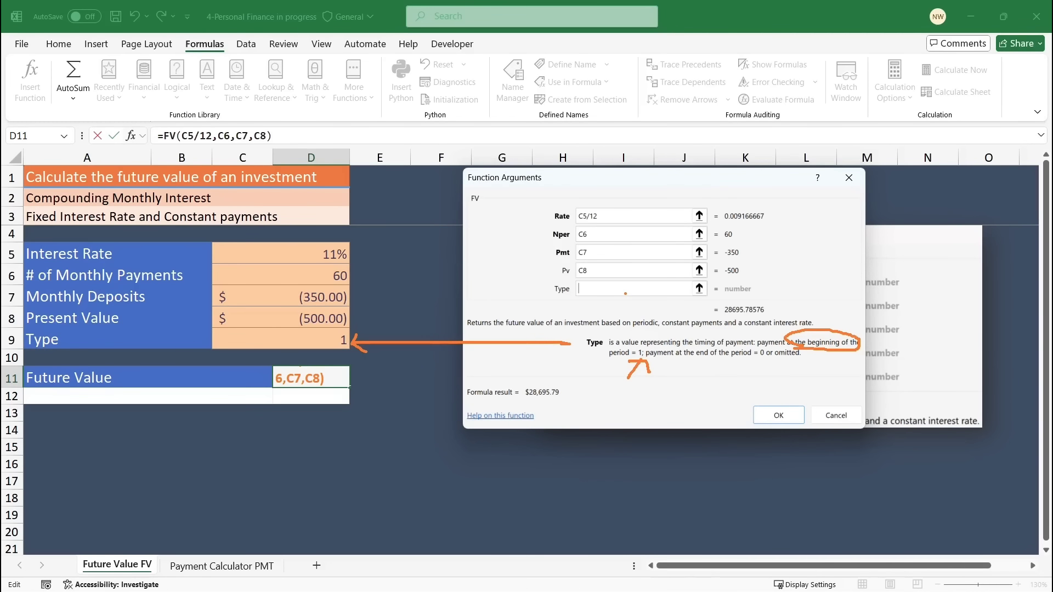
pyautogui.press('Escape')
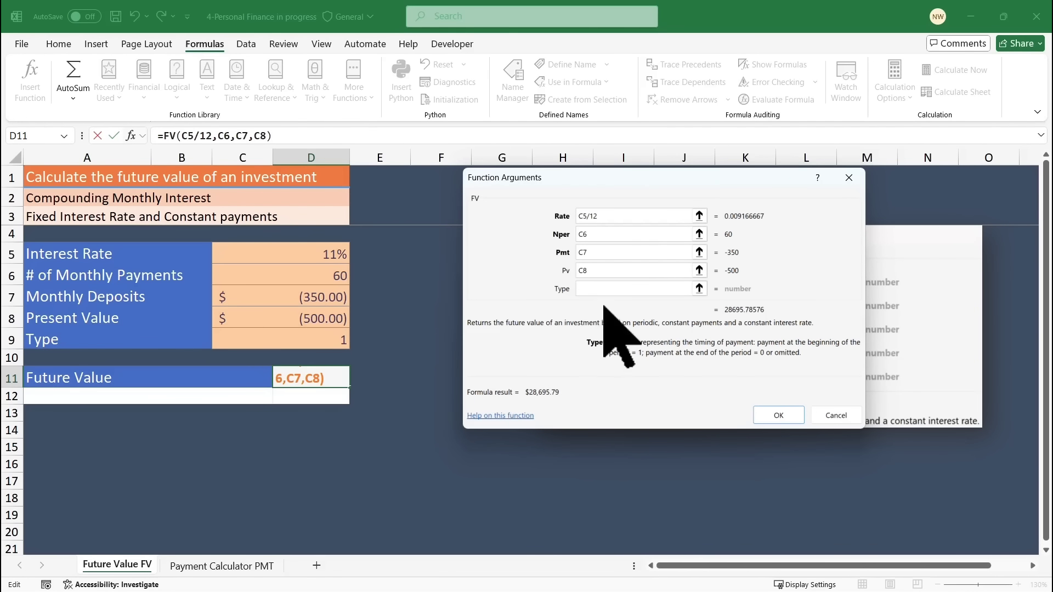
pyautogui.write('1')
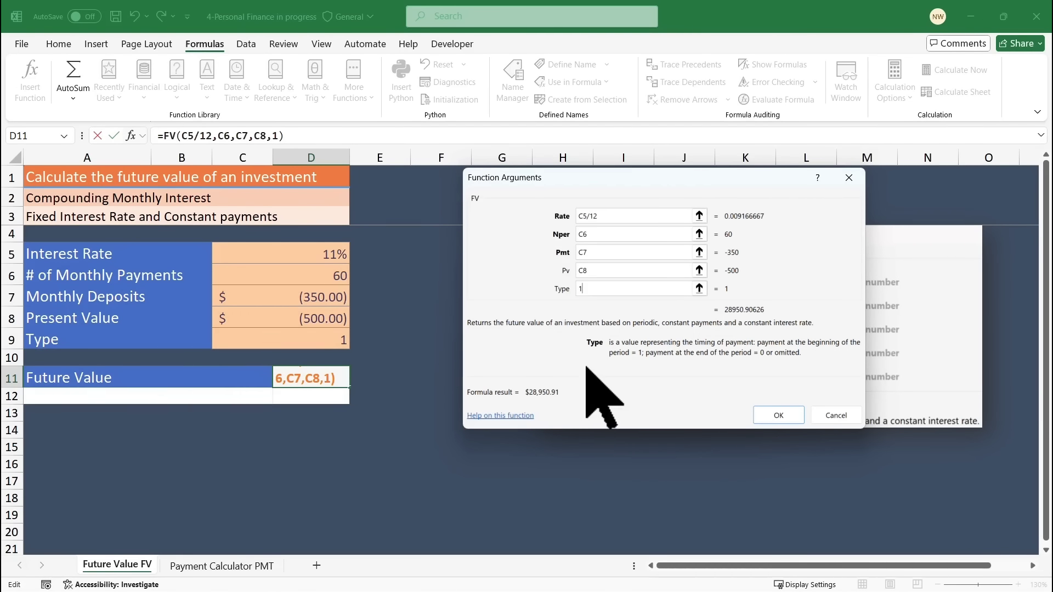
pyautogui.click(781, 416)
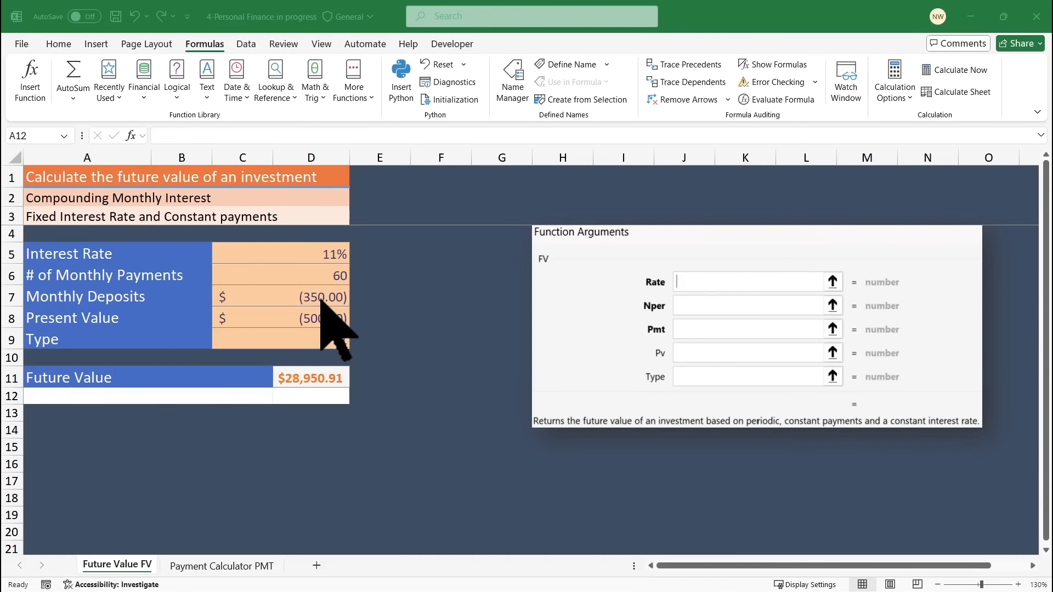
# Enter the label Total Deposits in A12, below Future Value.
pyautogui.click(284, 397)
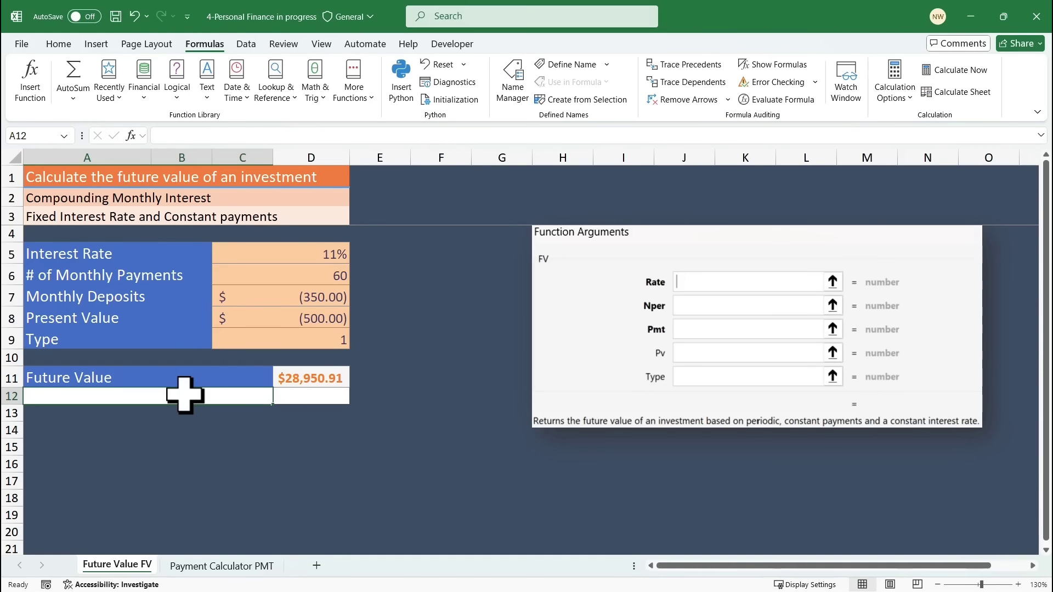
pyautogui.write('Tot')
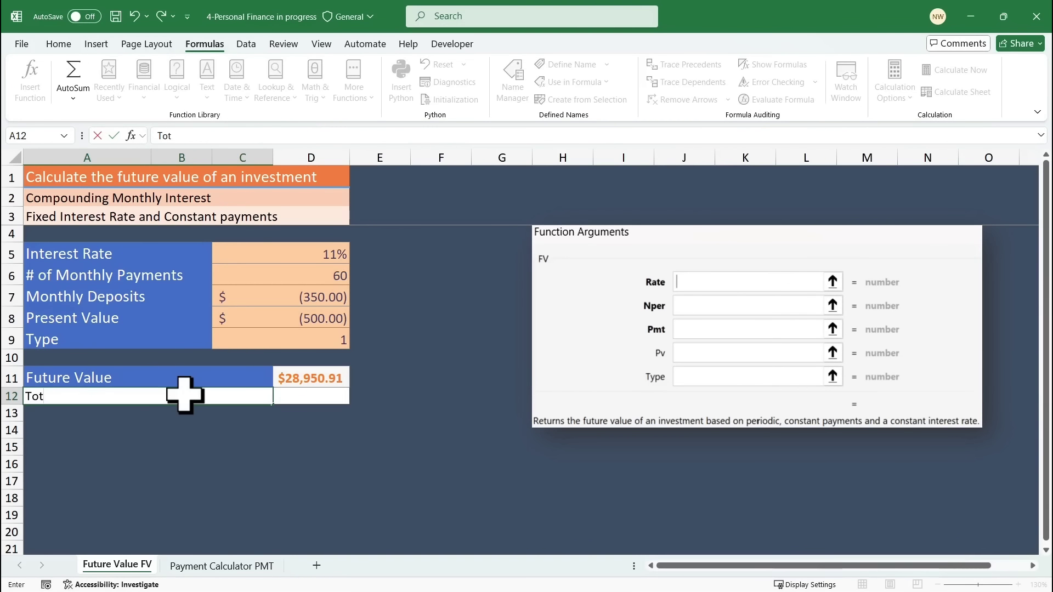
pyautogui.write('al Deposits')
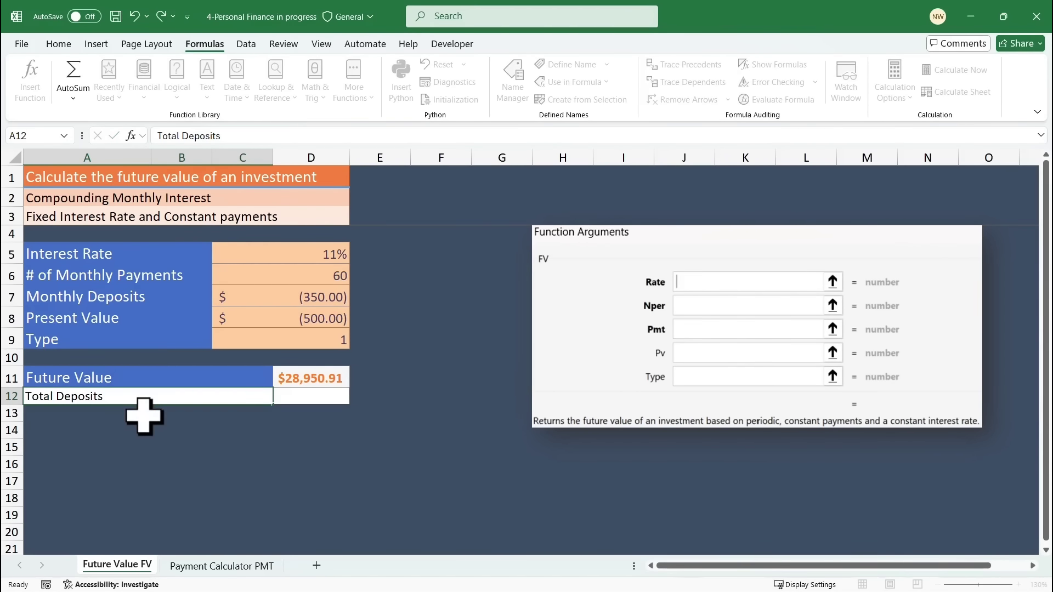
pyautogui.press('Return')
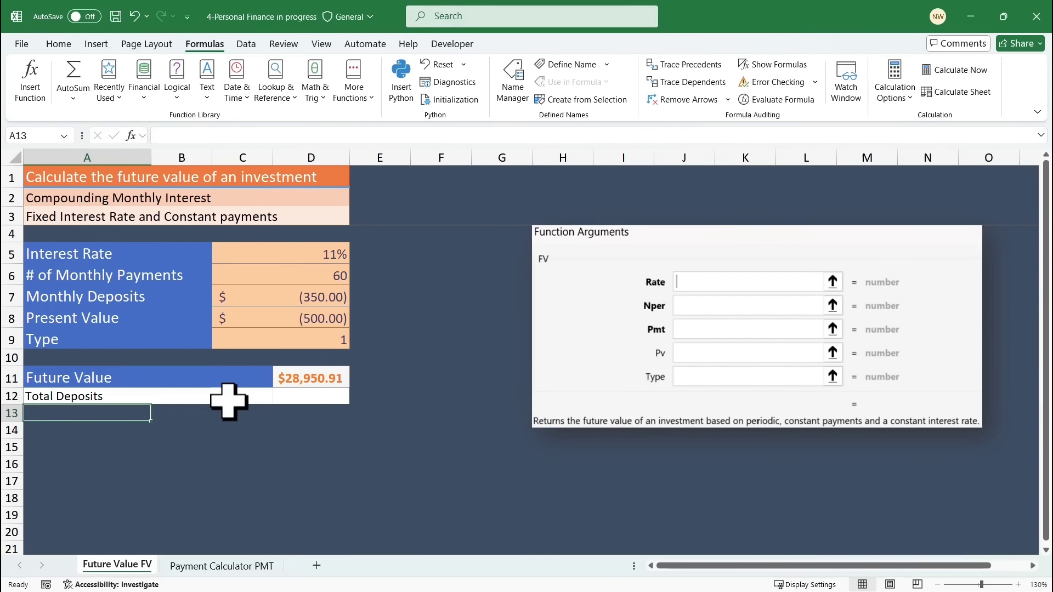
# Fill the Total Deposits row down to row 13 and replace the copied label in A13 with Interest Earned.
pyautogui.moveTo(229, 400); pyautogui.dragTo(346, 420)
pyautogui.click(159, 412)
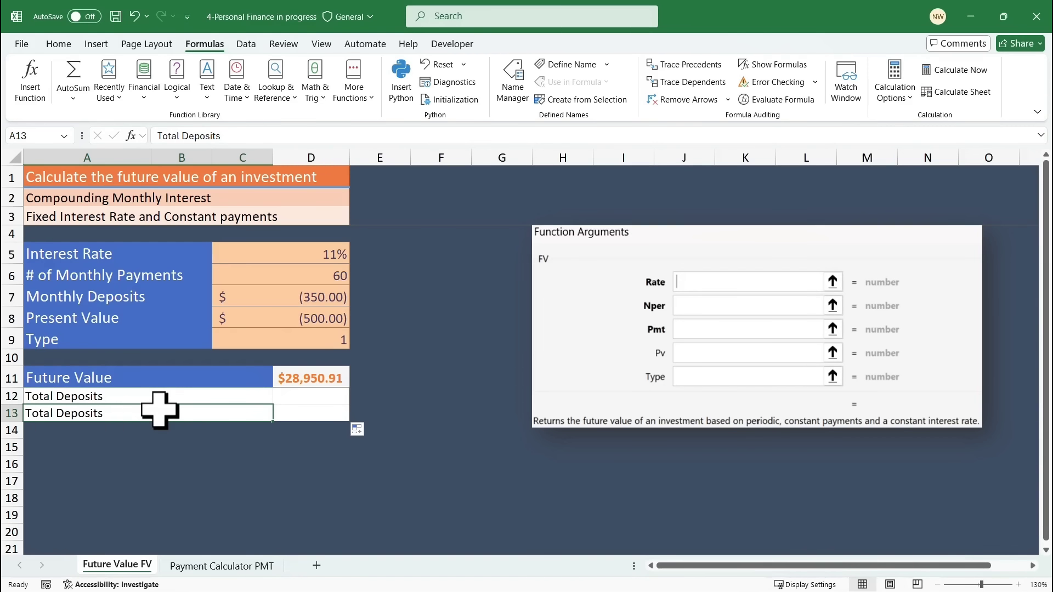
pyautogui.write('In')
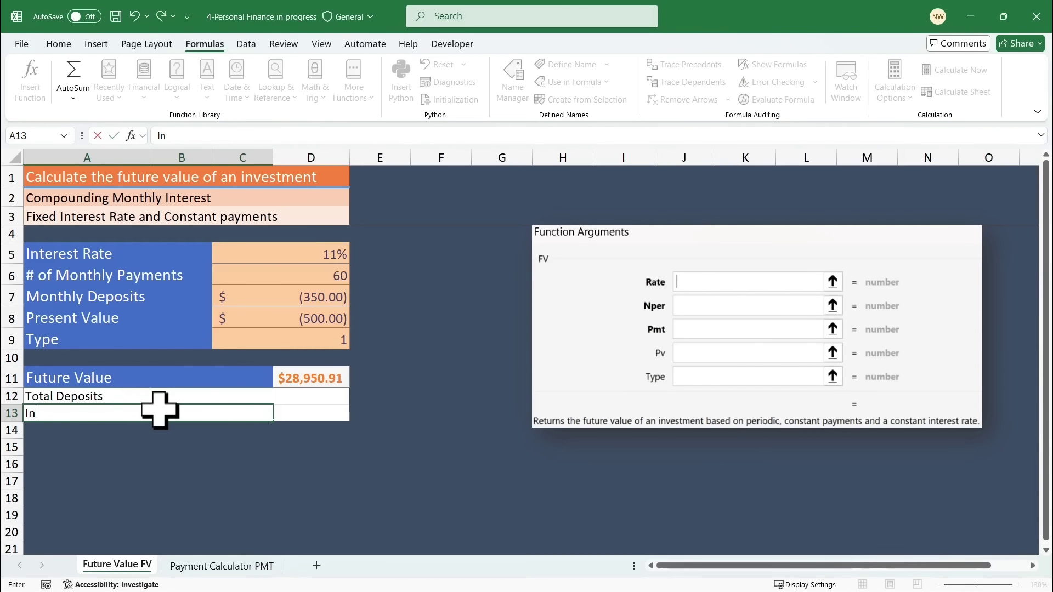
pyautogui.write('terest ')
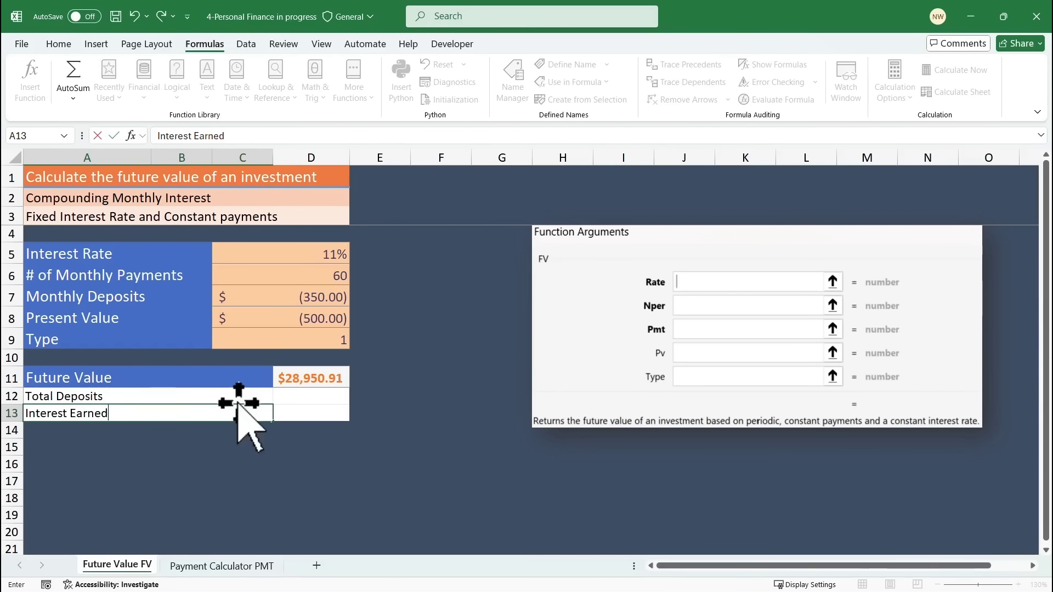
pyautogui.write('Earned')
# Enter the formula =(350*60)+500 in Total Deposits cell D12.
pyautogui.click(301, 398)
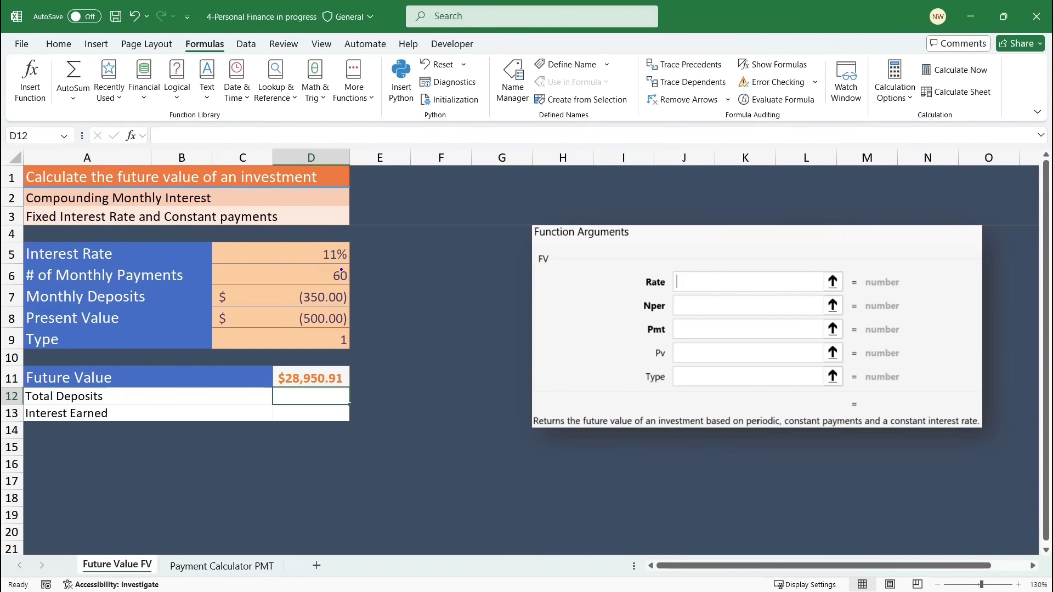
pyautogui.moveTo(341, 269)
pyautogui.mouseDown()
pyautogui.moveTo(284, 299)
pyautogui.moveTo(299, 301)
pyautogui.moveTo(294, 320)
pyautogui.mouseUp()
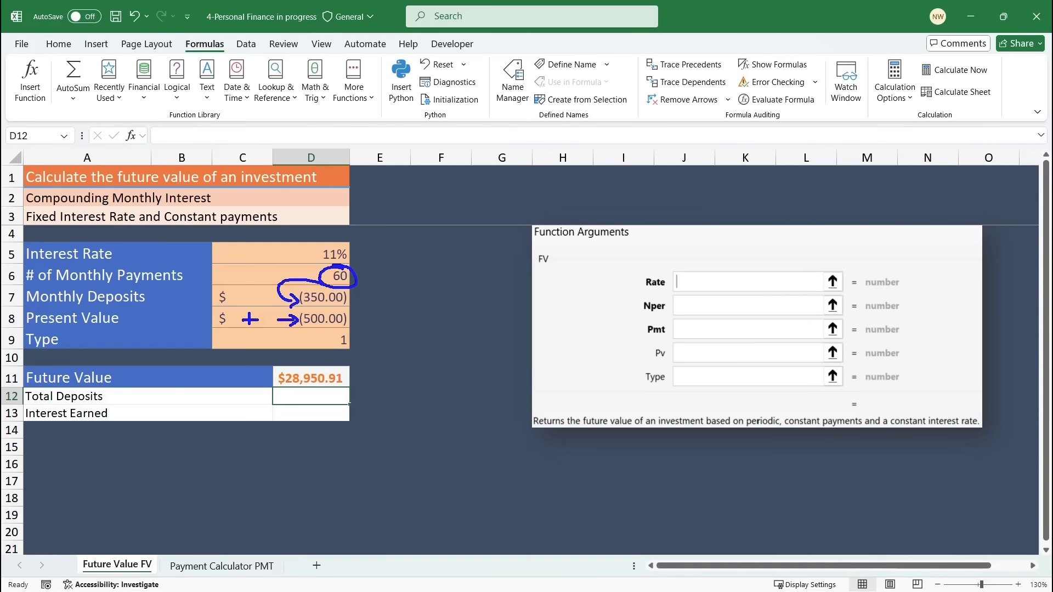
pyautogui.press('Escape')
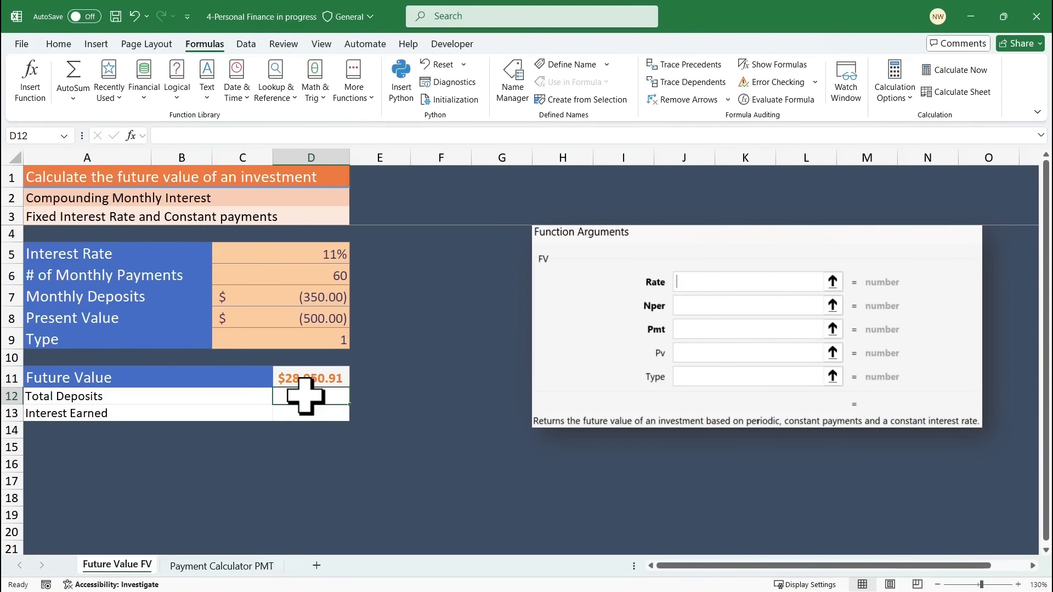
pyautogui.write('=350*60')
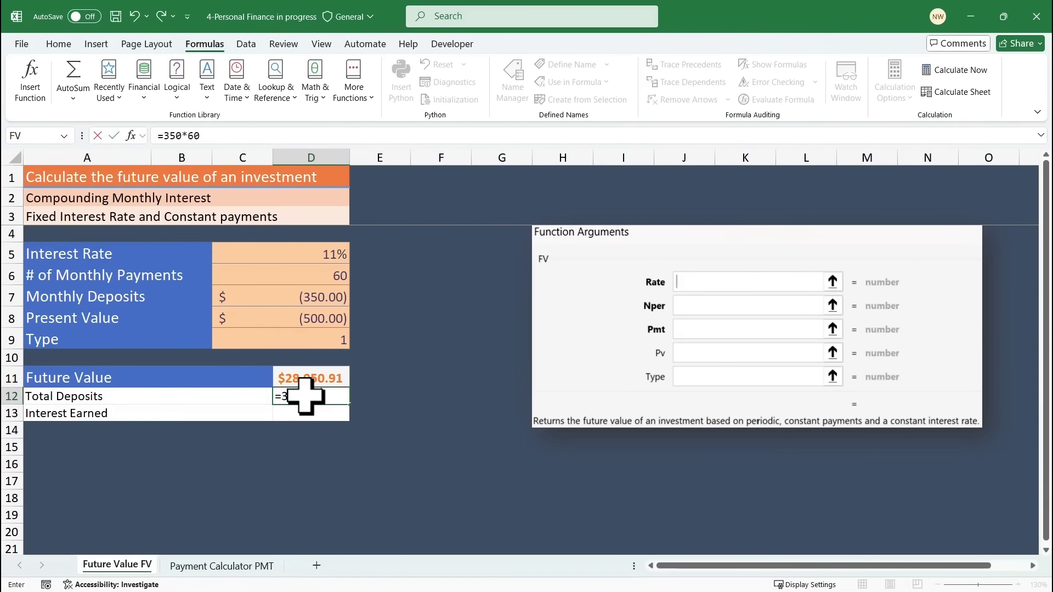
pyautogui.click(163, 134)
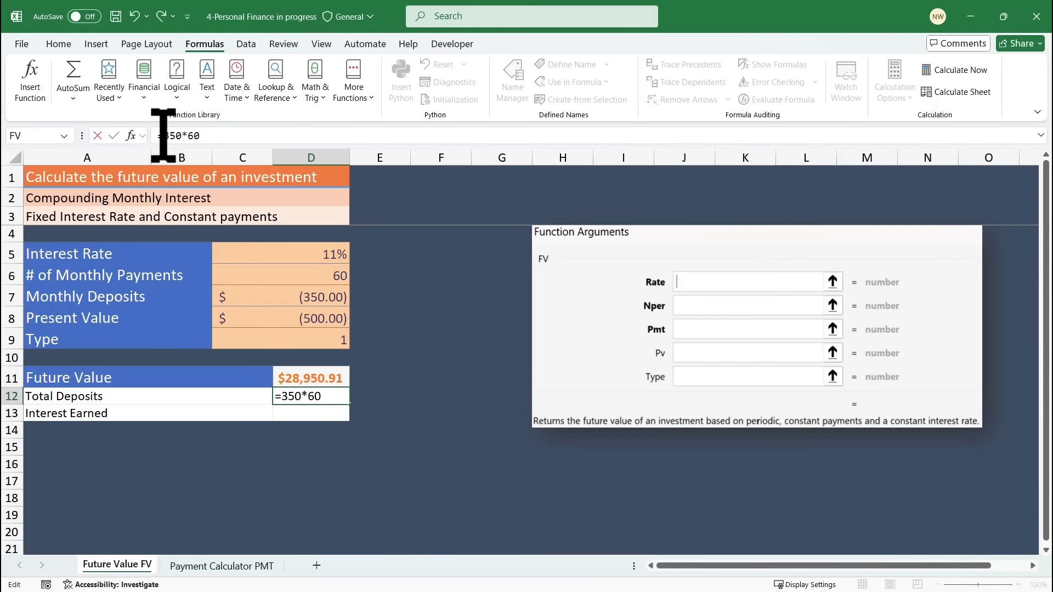
pyautogui.write('(')
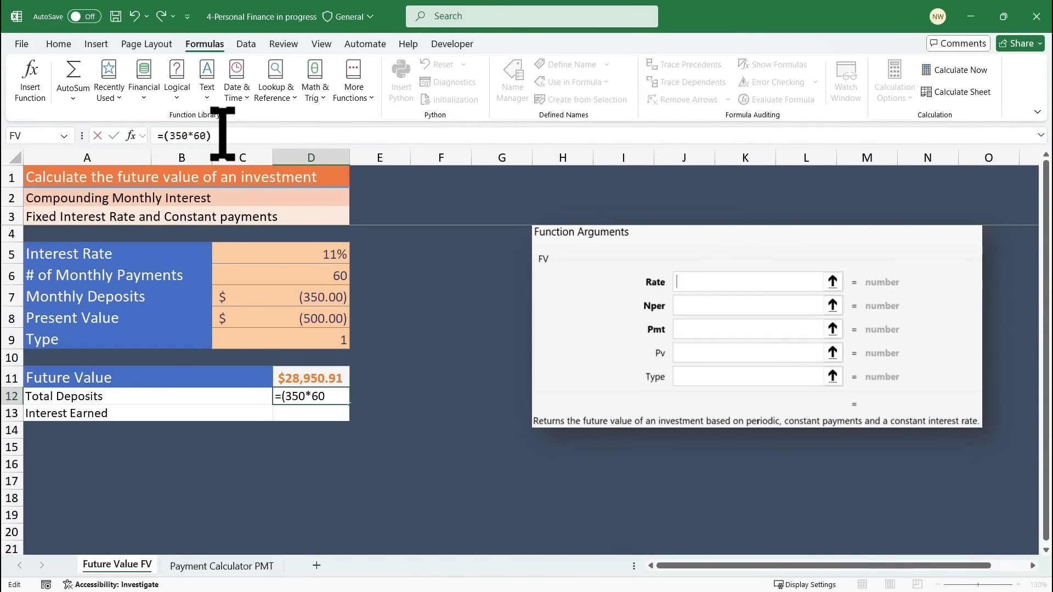
pyautogui.write(')+500')
pyautogui.press('Return')
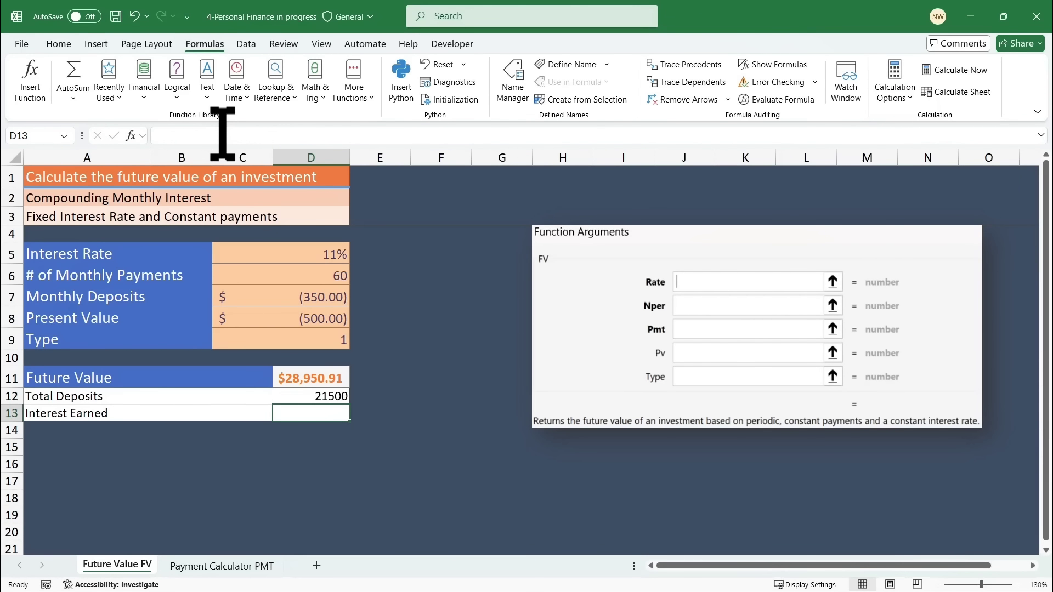
# Replace the Total Deposits formula in D12 with the cell-reference formula =-(C6*C7).
pyautogui.click(317, 396)
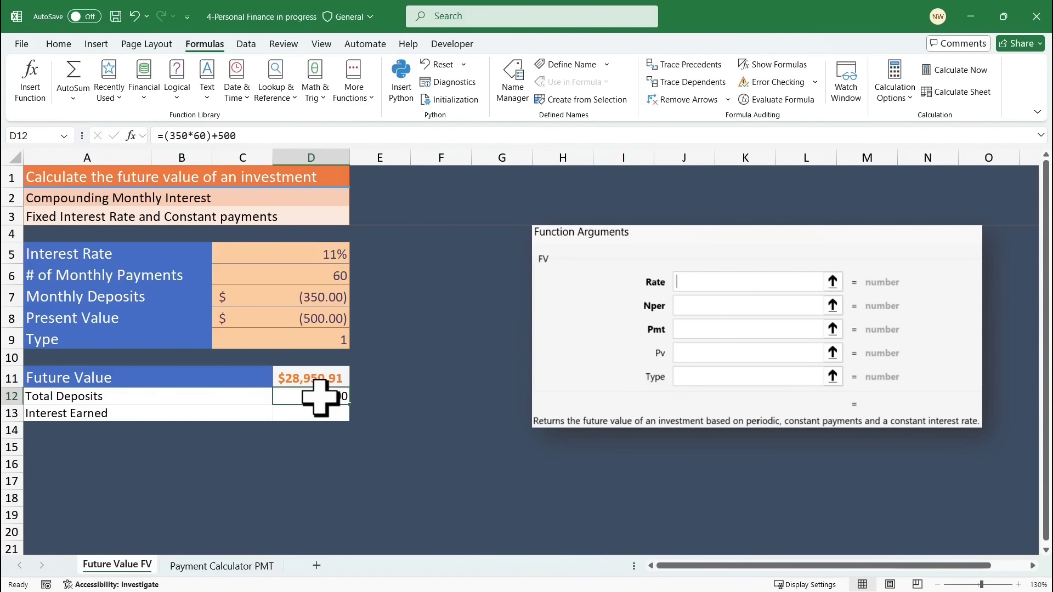
pyautogui.write('=')
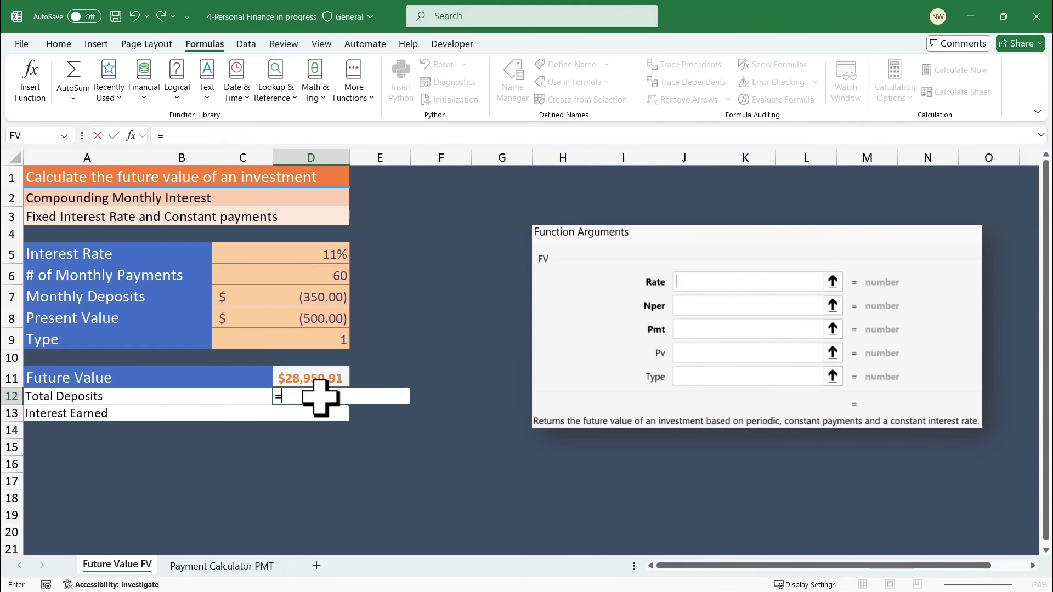
pyautogui.write('-(')
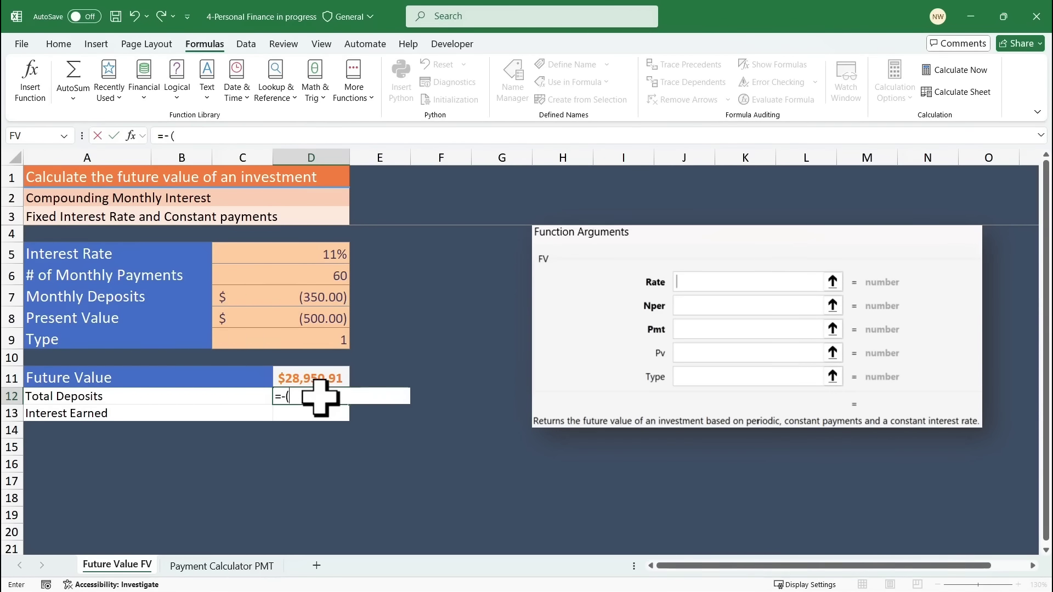
pyautogui.click(335, 277)
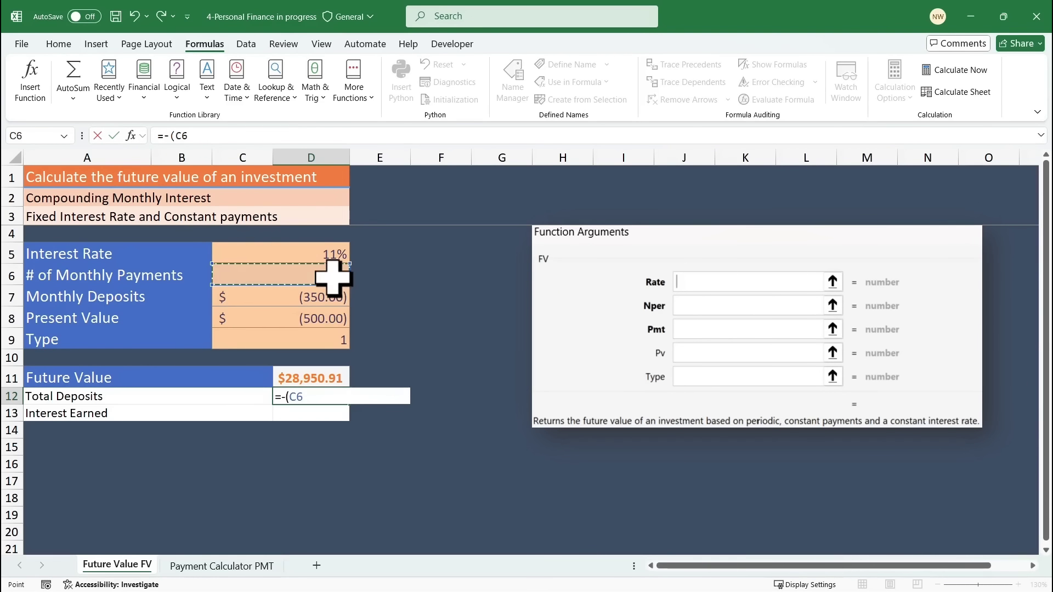
pyautogui.write('*')
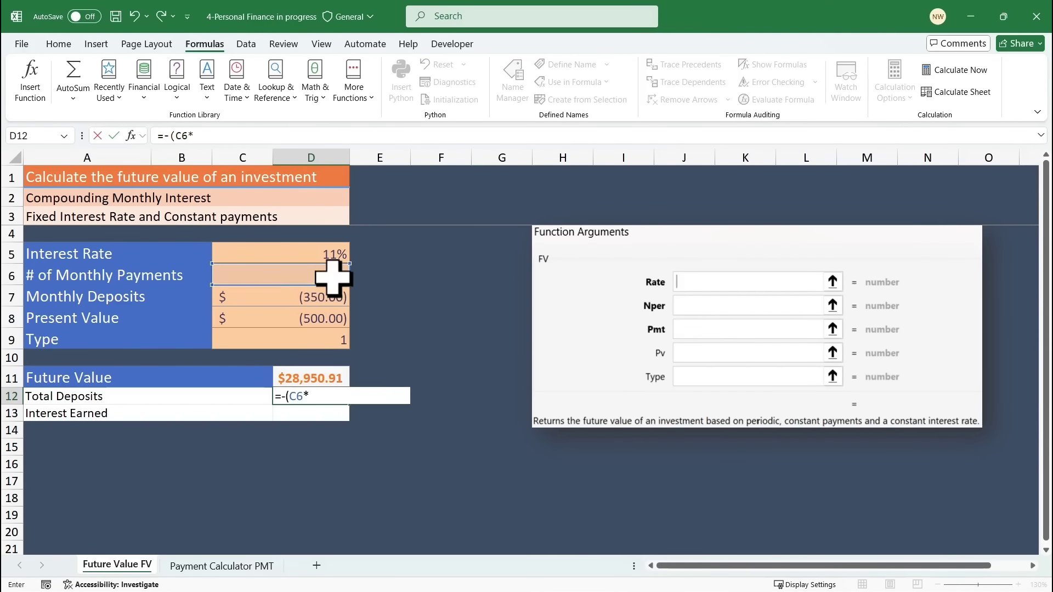
pyautogui.click(322, 299)
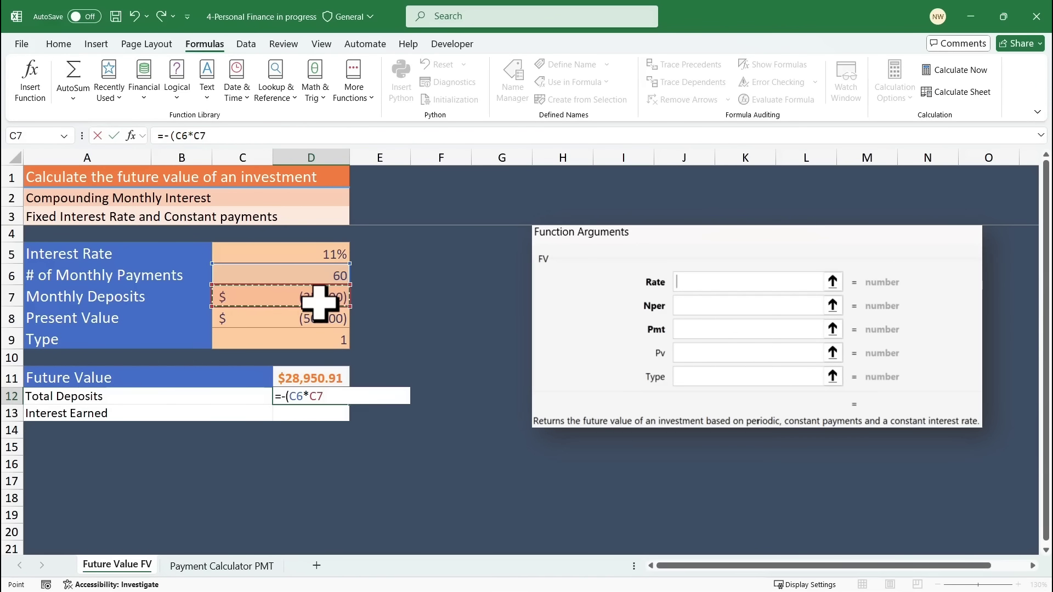
pyautogui.write(')')
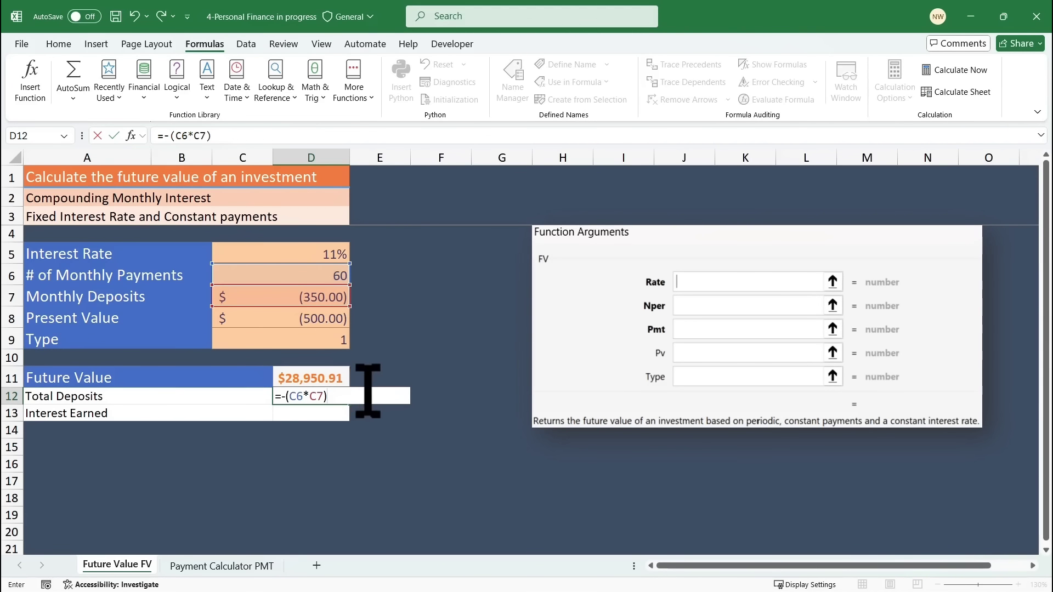
pyautogui.press('Return')
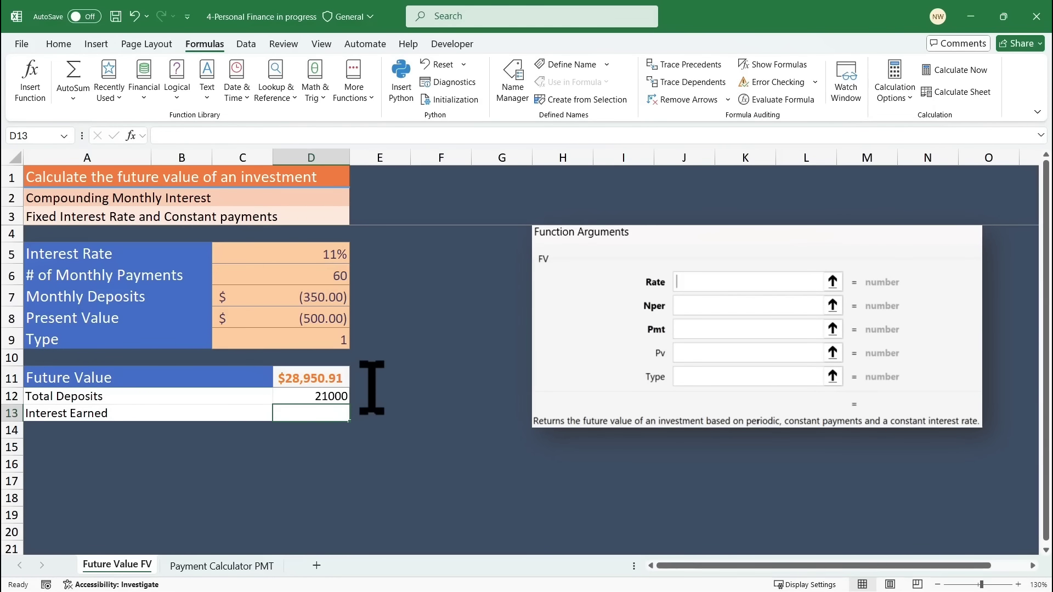
# Add the 500 starting amount to the Total Deposits formula in D12, making it =-(C6*C7)+500.
pyautogui.click(322, 397)
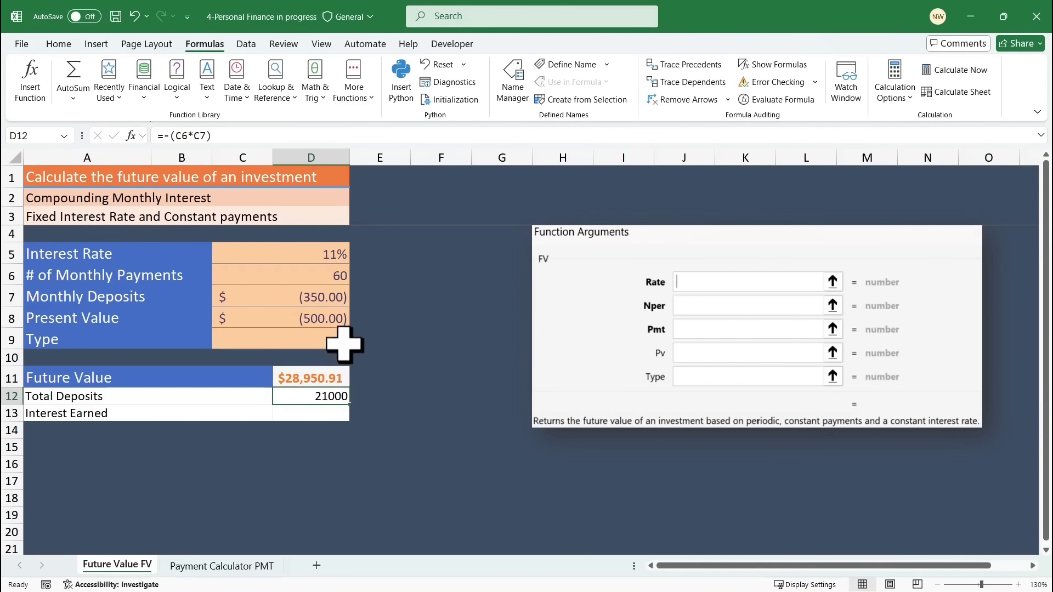
pyautogui.click(254, 136)
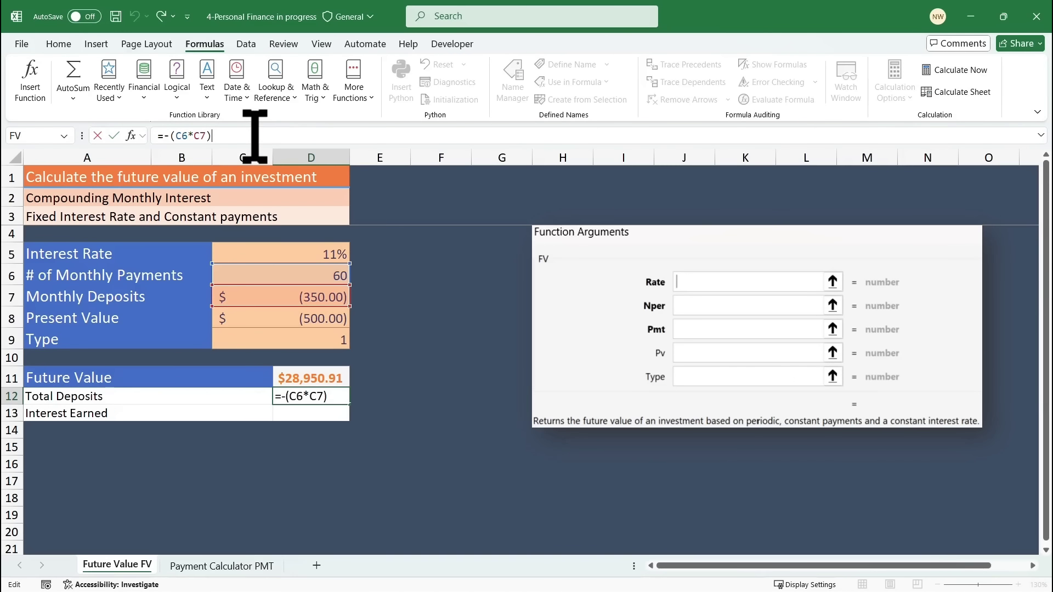
pyautogui.write('+500')
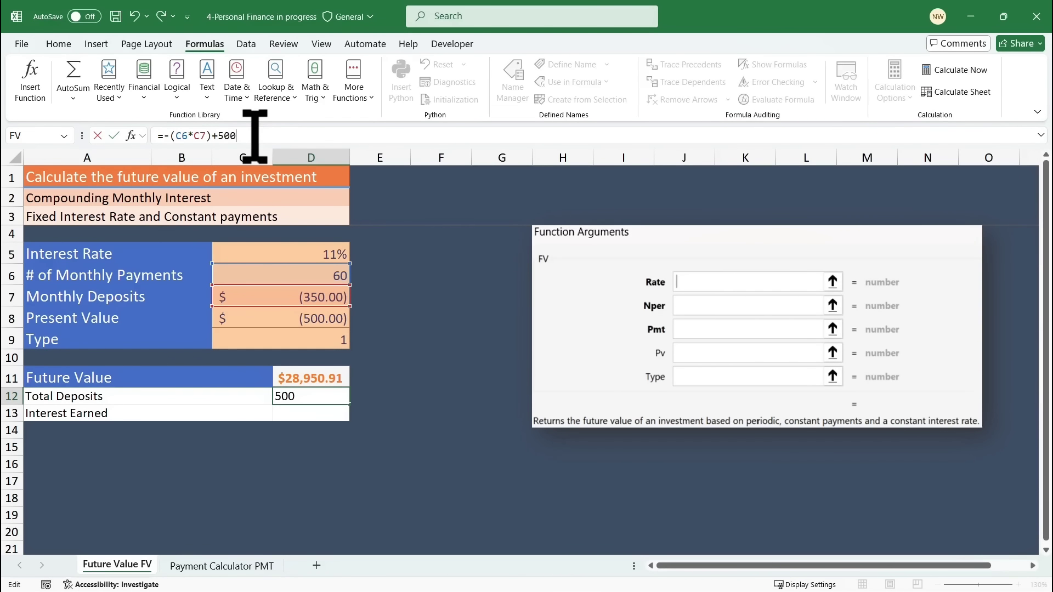
pyautogui.press('Return')
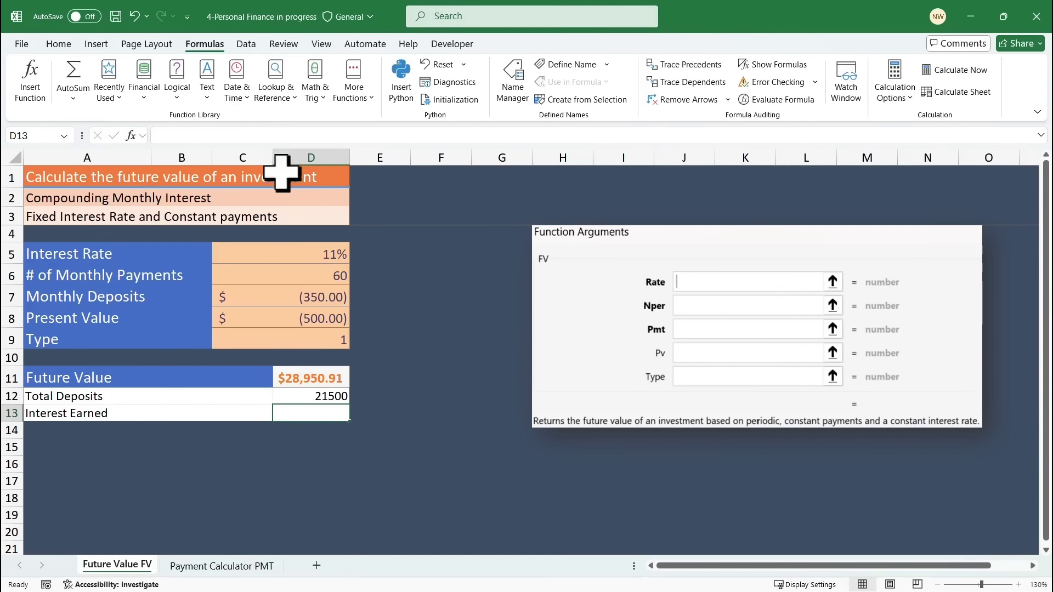
# Apply the Accounting number format to the Total Deposits cell D12 and the Interest Earned cell D13.
pyautogui.click(322, 396)
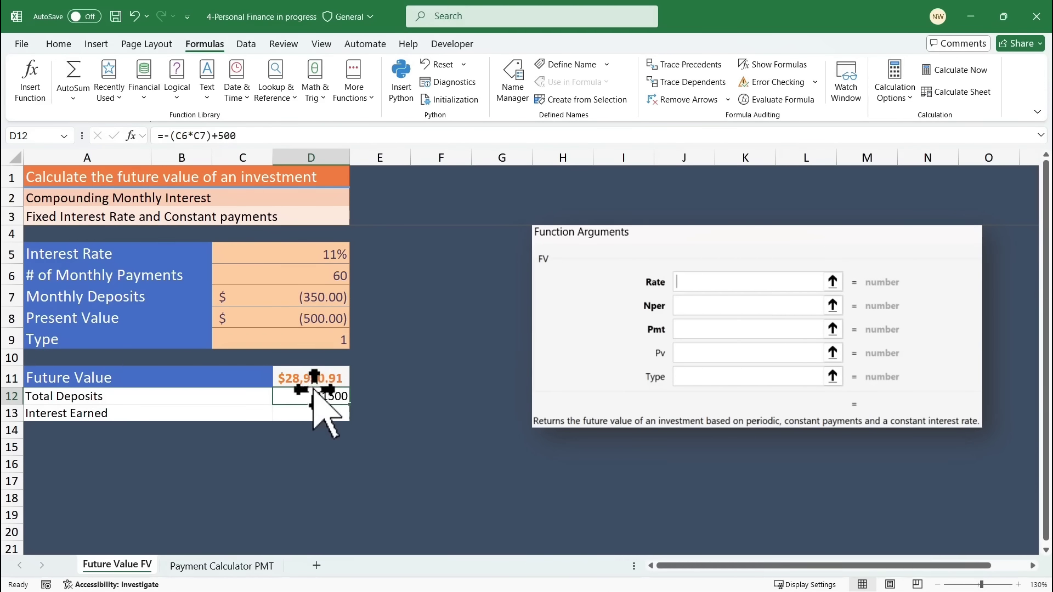
pyautogui.click(59, 44)
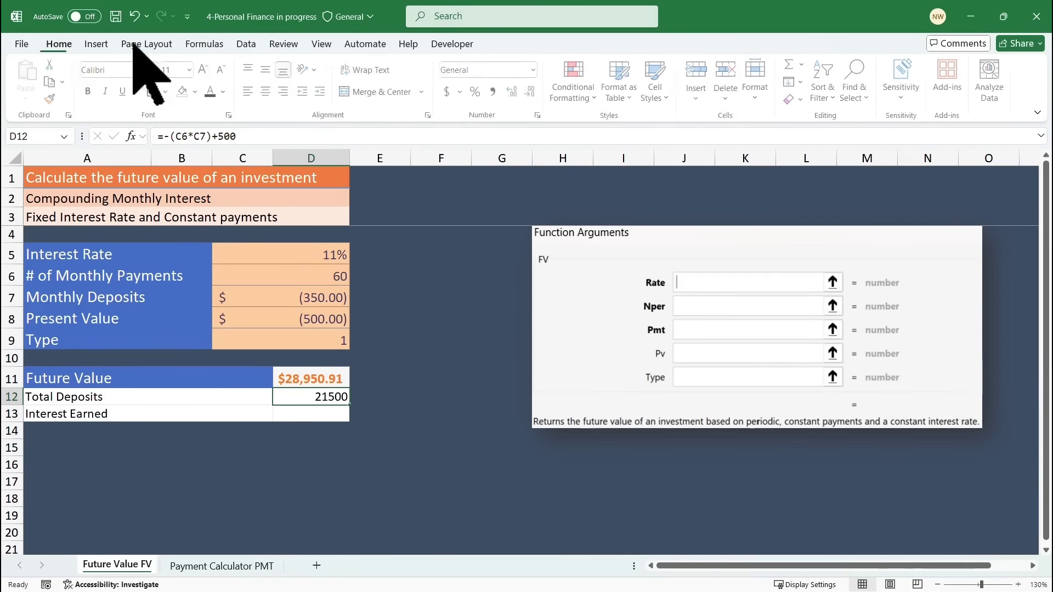
pyautogui.click(534, 69)
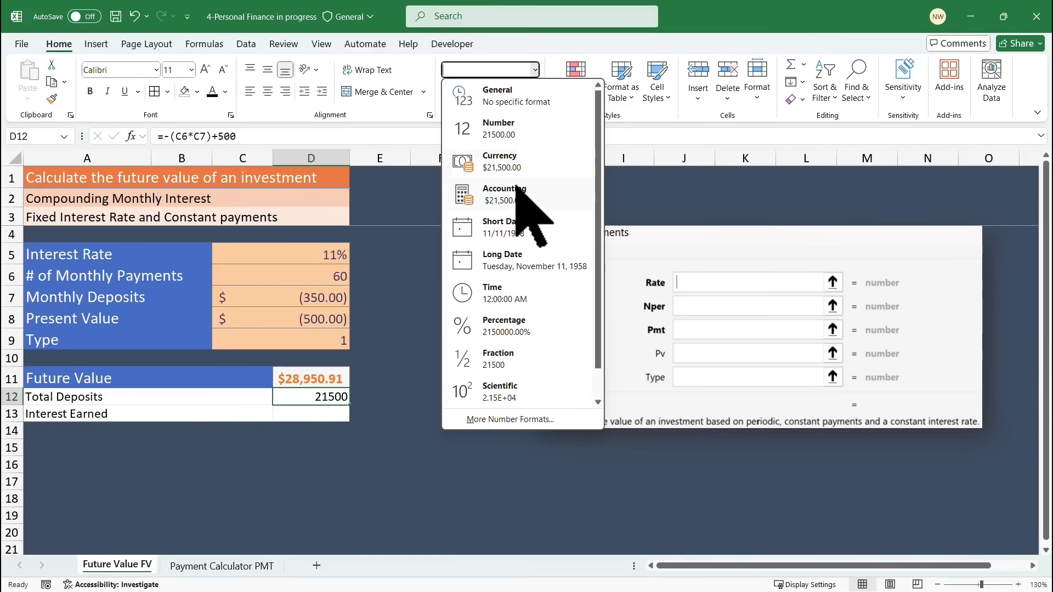
pyautogui.click(510, 200)
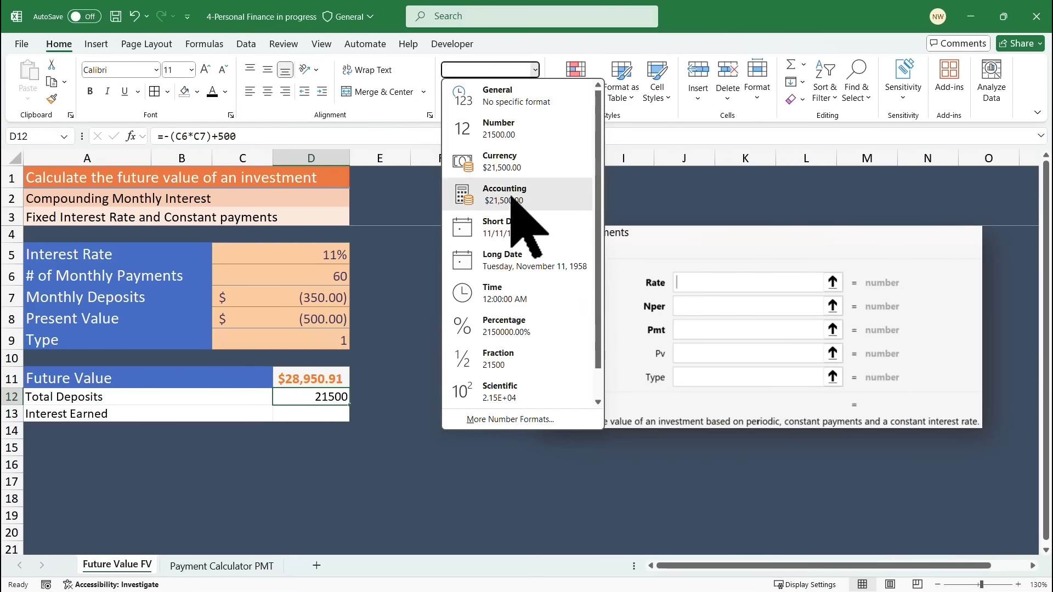
pyautogui.click(332, 410)
pyautogui.click(534, 69)
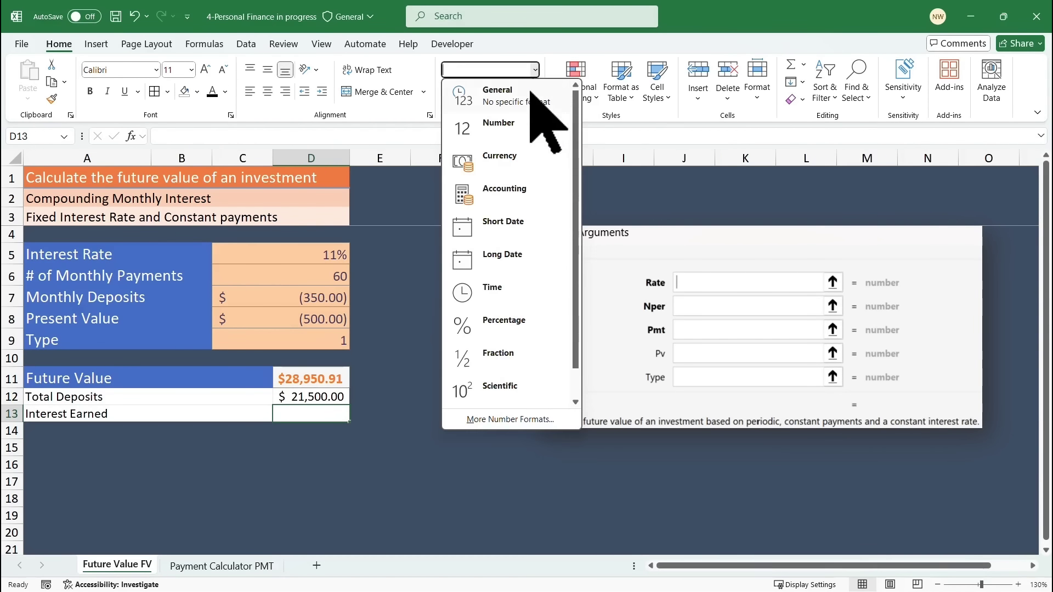
pyautogui.click(517, 189)
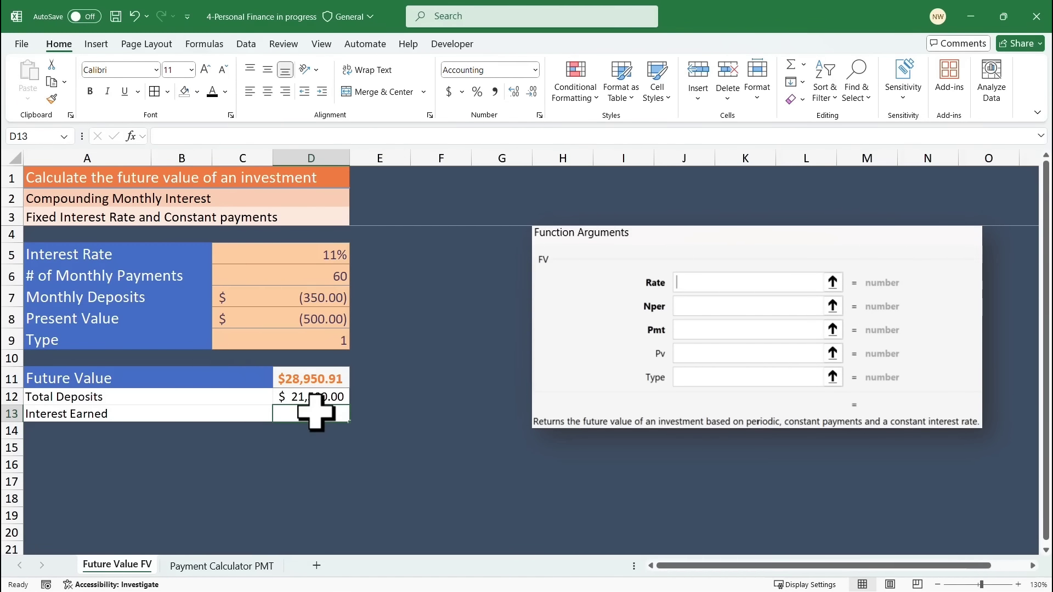
# Enter the formula =D11-D12 in Interest Earned cell D13 to subtract total deposits from the future value.
pyautogui.write('=')
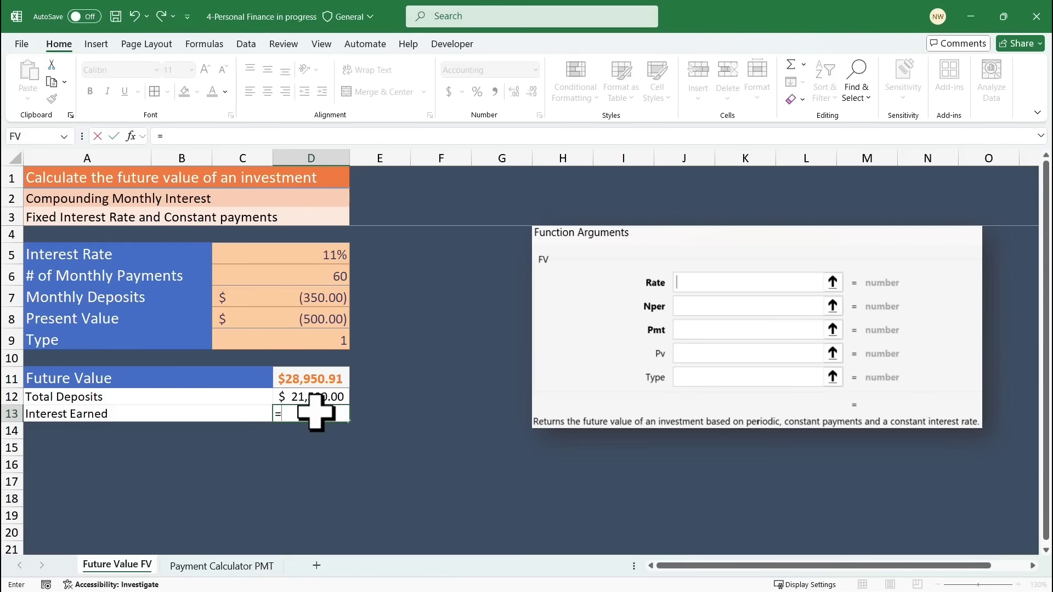
pyautogui.click(319, 377)
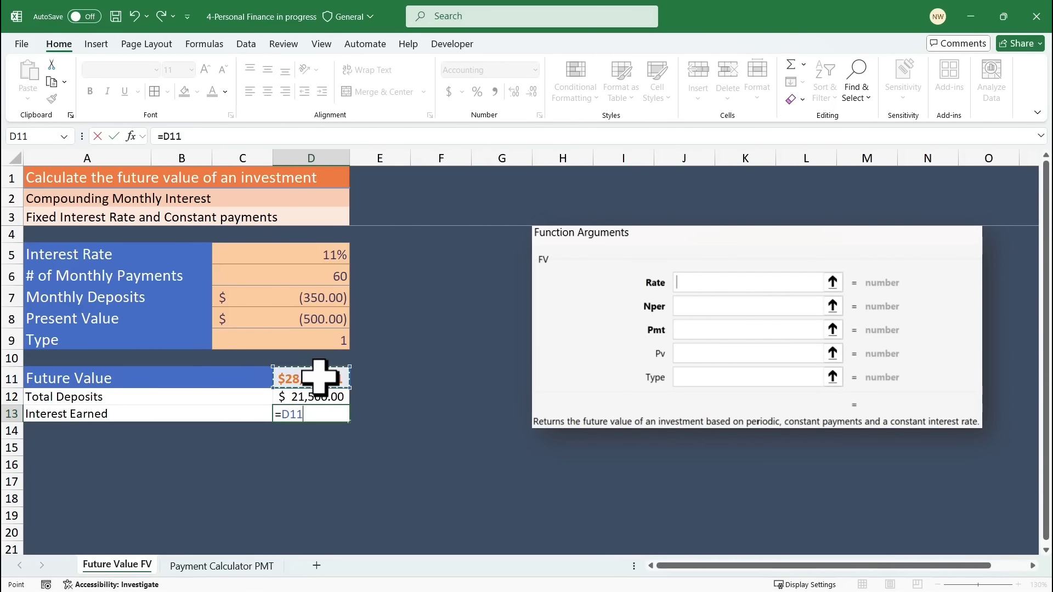
pyautogui.write('-')
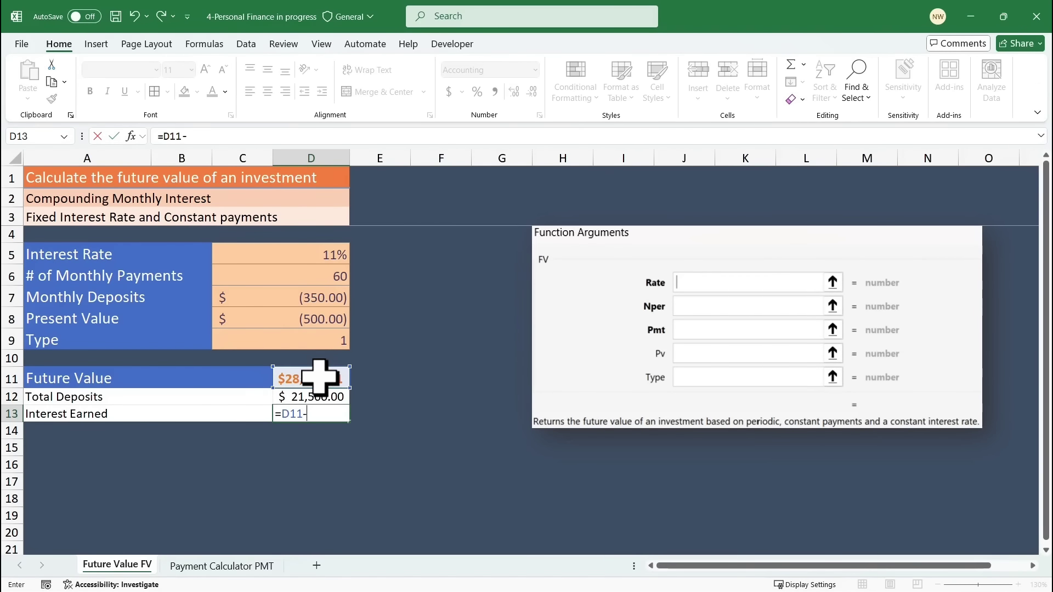
pyautogui.click(319, 397)
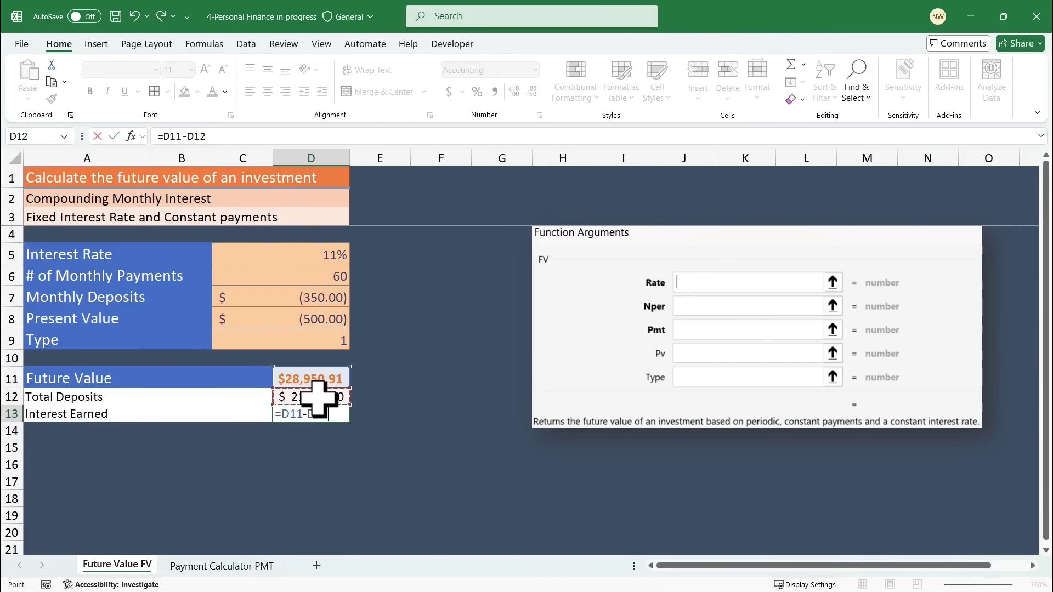
pyautogui.press('Return')
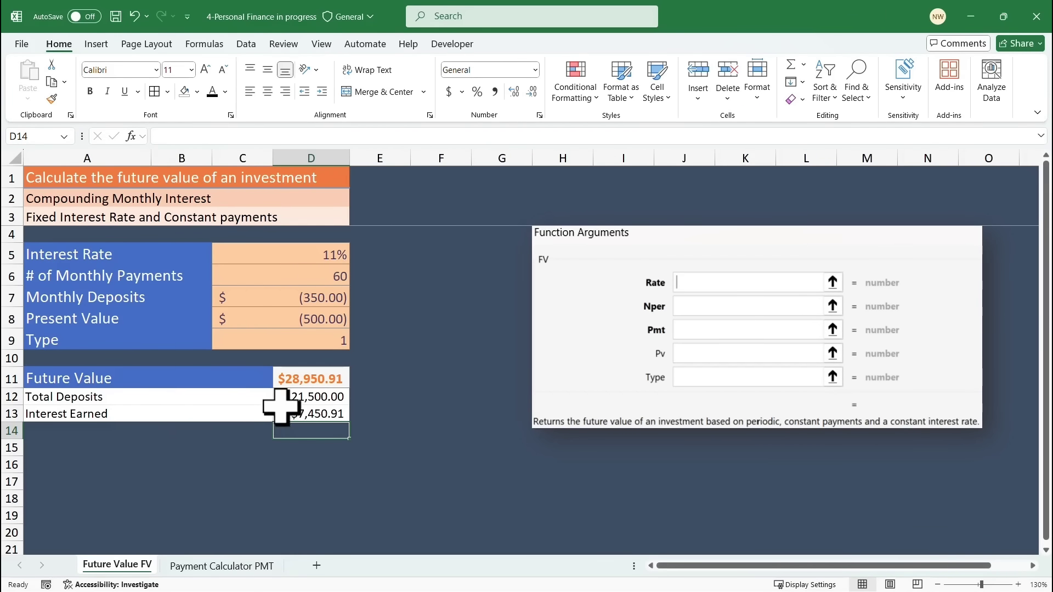
# Move the online calculator results picture up beside the future value figures and delete the FV Function Arguments picture covering it.
pyautogui.scroll(-5, 384, 383)
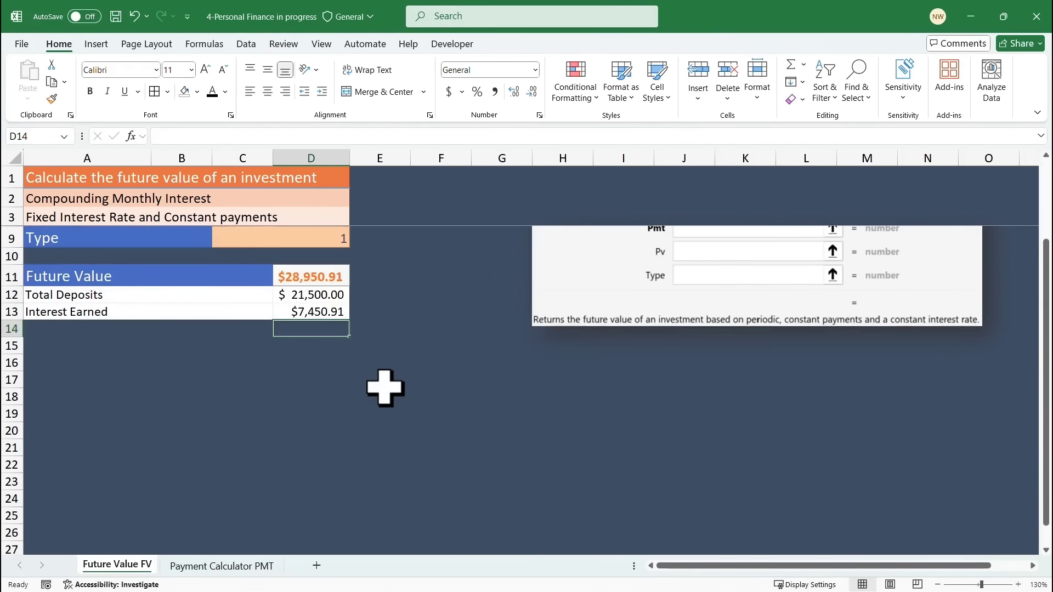
pyautogui.moveTo(367, 440); pyautogui.dragTo(670, 278)
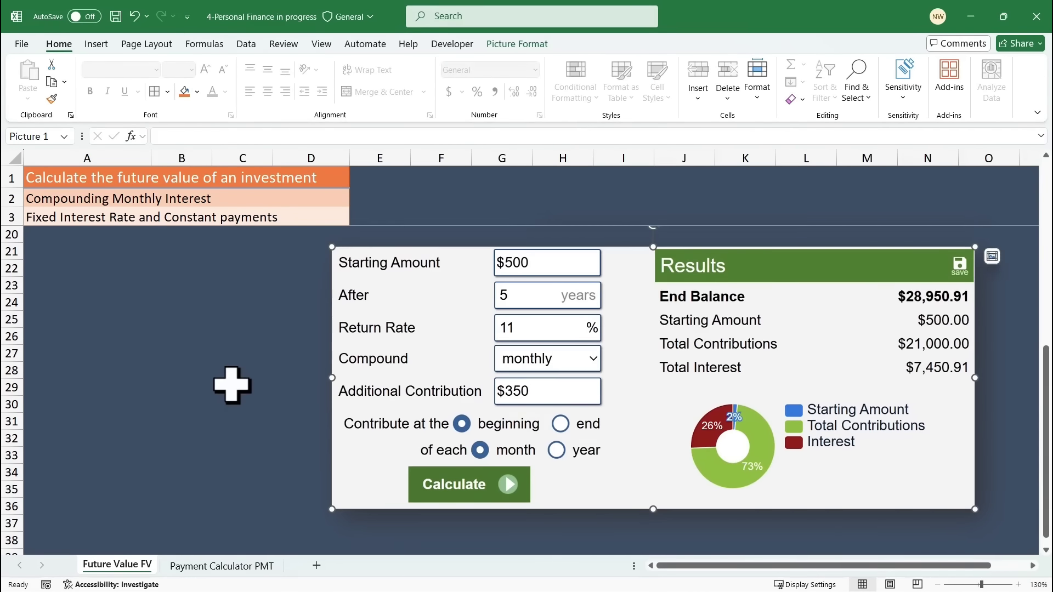
pyautogui.scroll(5, 232, 386)
pyautogui.scroll(1, 232, 386)
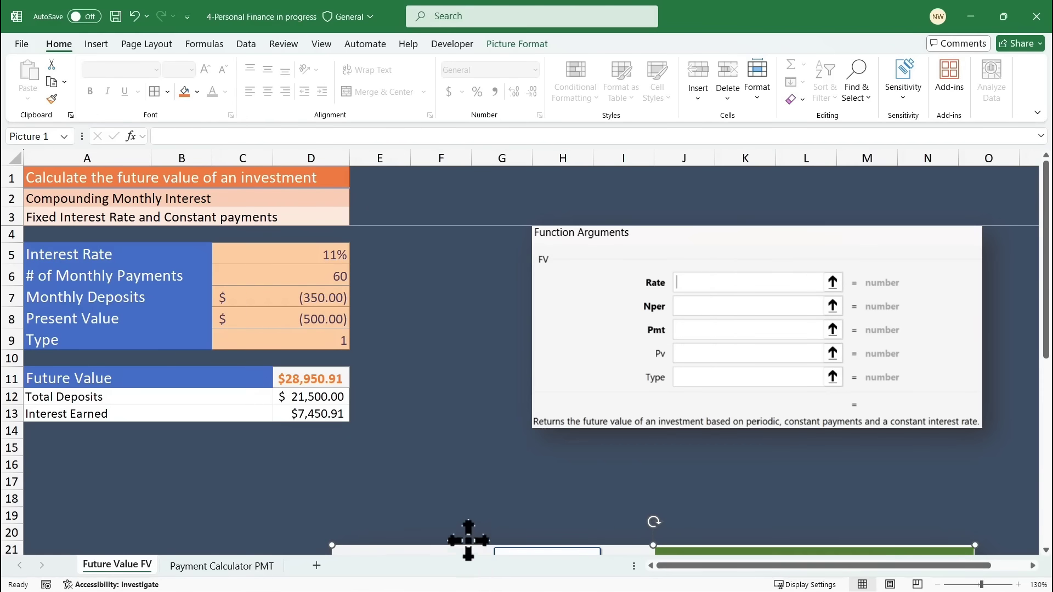
pyautogui.moveTo(471, 545); pyautogui.dragTo(495, 237)
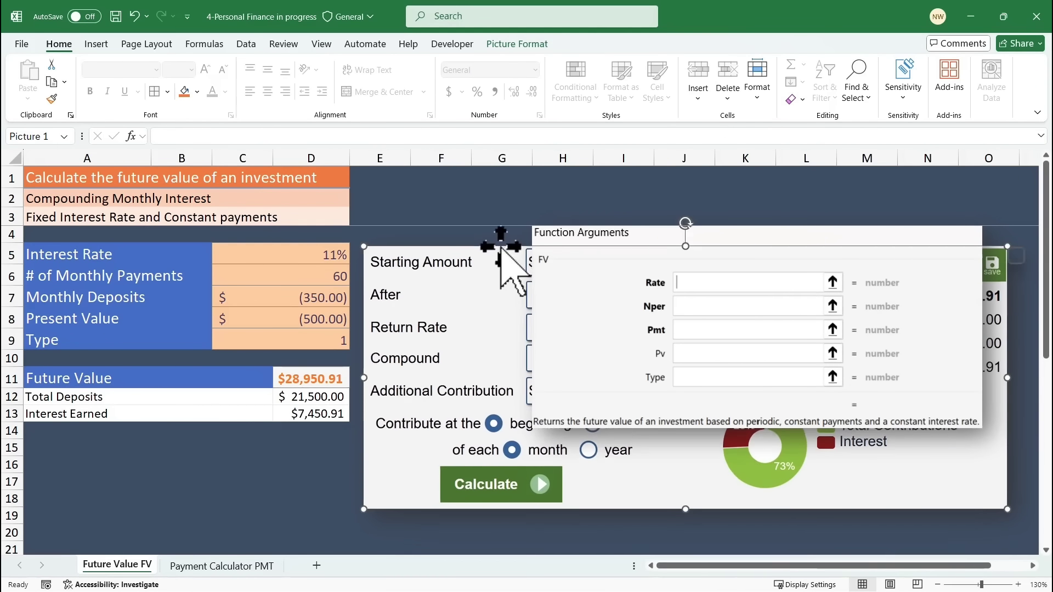
pyautogui.click(593, 252)
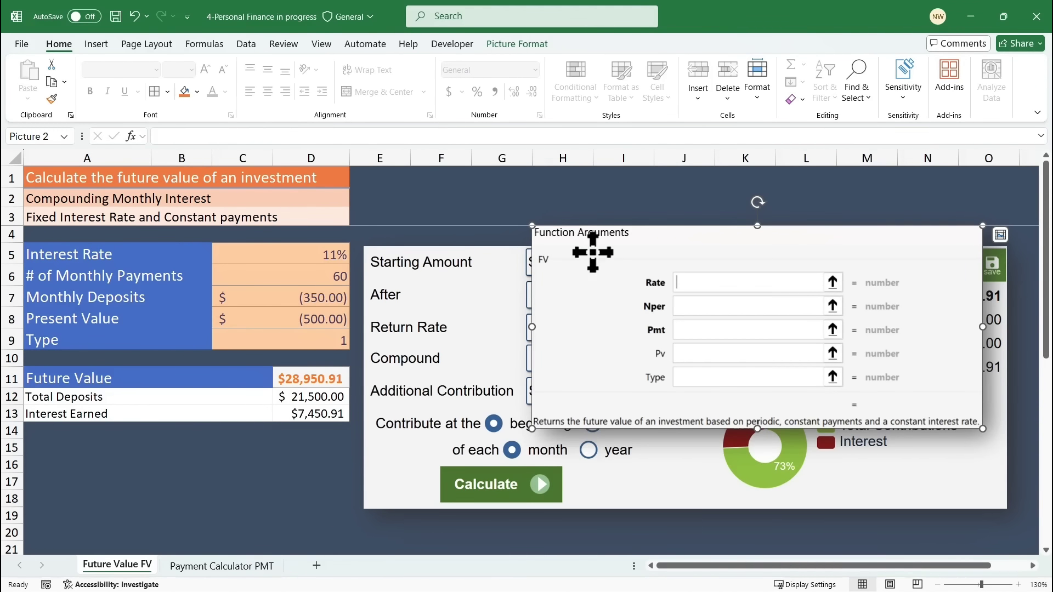
pyautogui.press('Delete')
pyautogui.moveTo(640, 318); pyautogui.dragTo(642, 311)
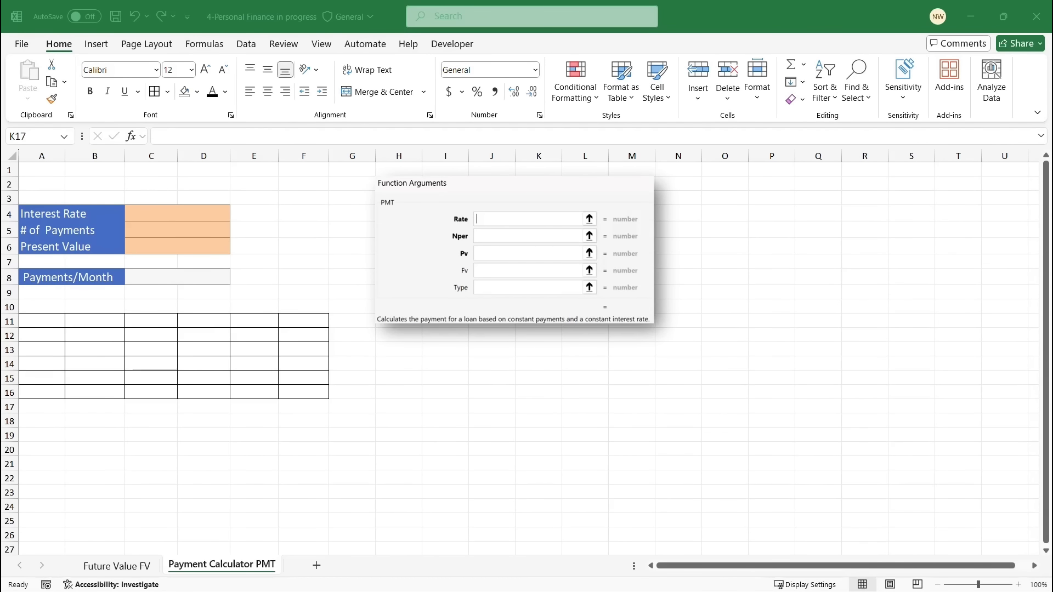
# Enlarge the PMT Function Arguments picture on the Payment Calculator PMT sheet so it reaches about row 16.
pyautogui.click(158, 276)
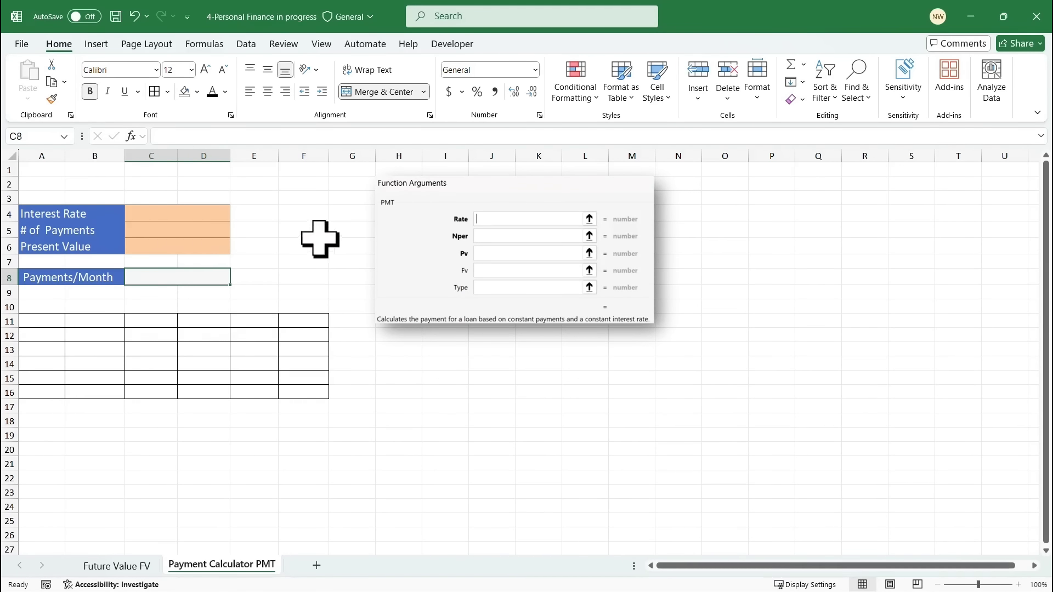
pyautogui.click(546, 211)
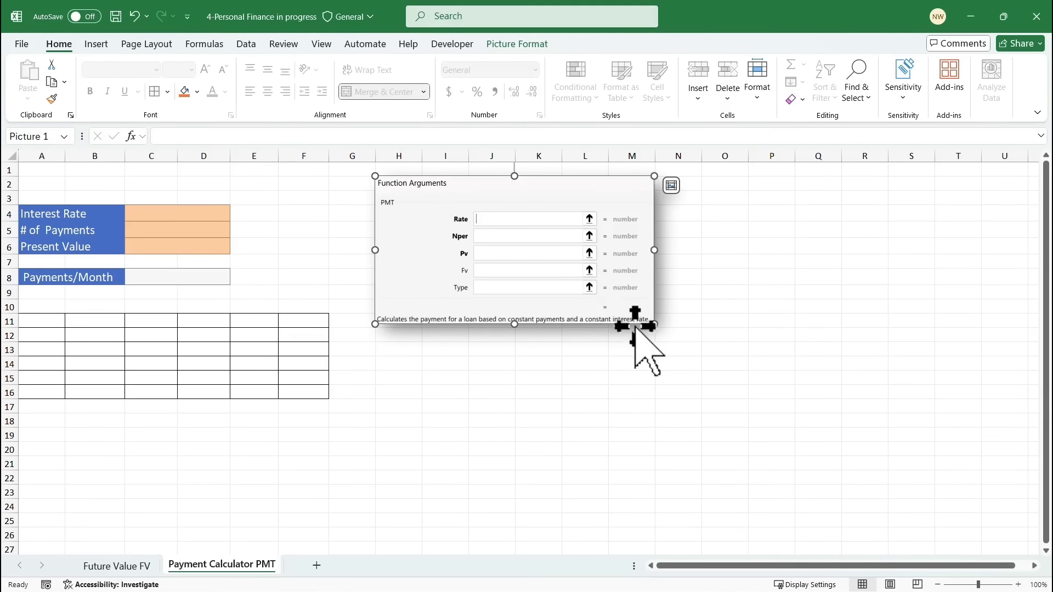
pyautogui.moveTo(653, 326); pyautogui.dragTo(732, 397)
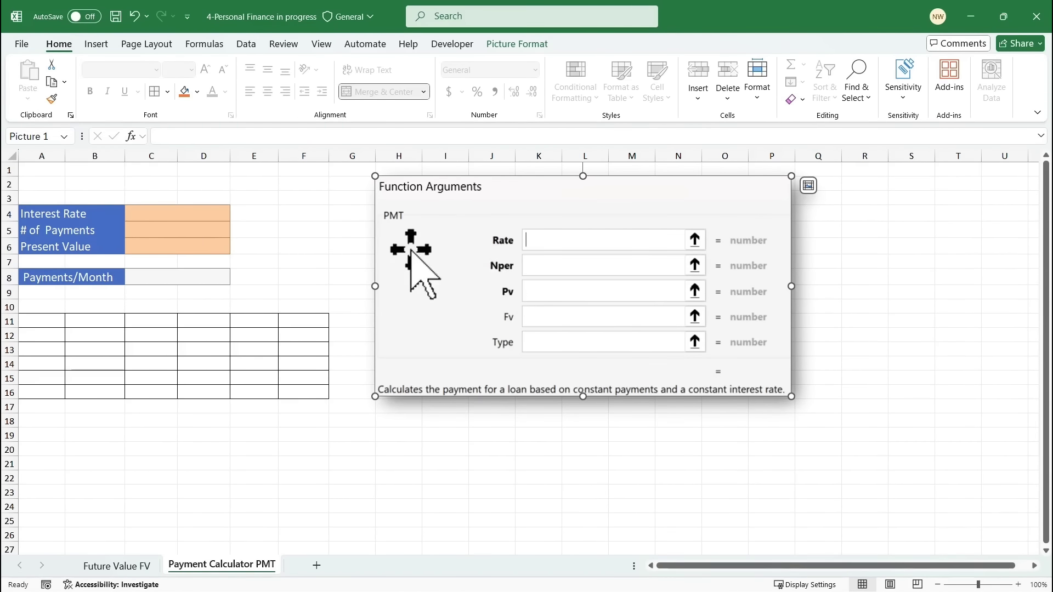
# Enter the loan inputs: Interest Rate 9% in C4, # of Payments 48 in C5 and Present Value 12000 in C6.
pyautogui.click(181, 218)
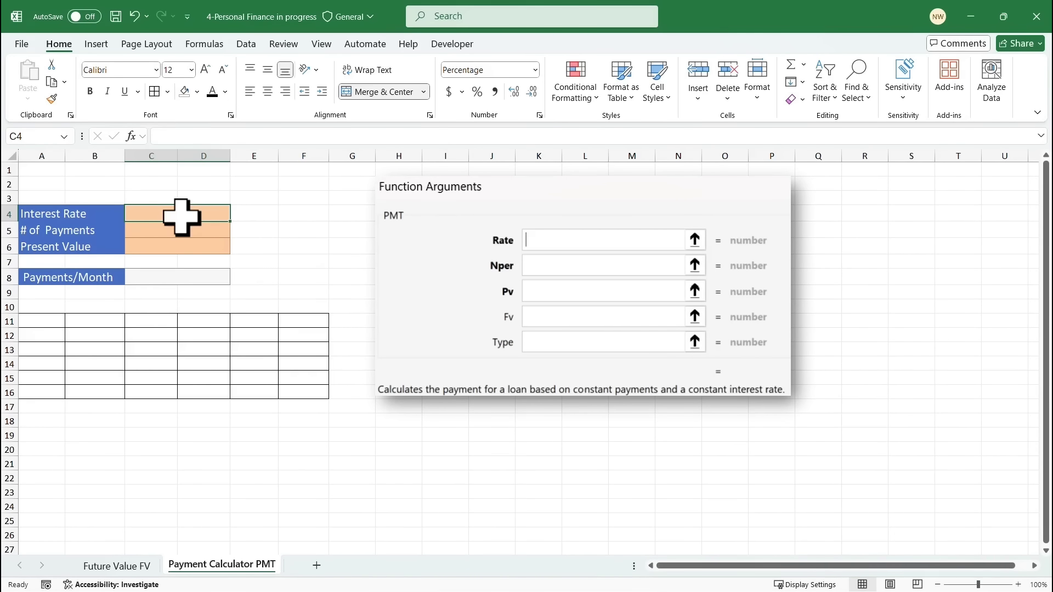
pyautogui.write('9')
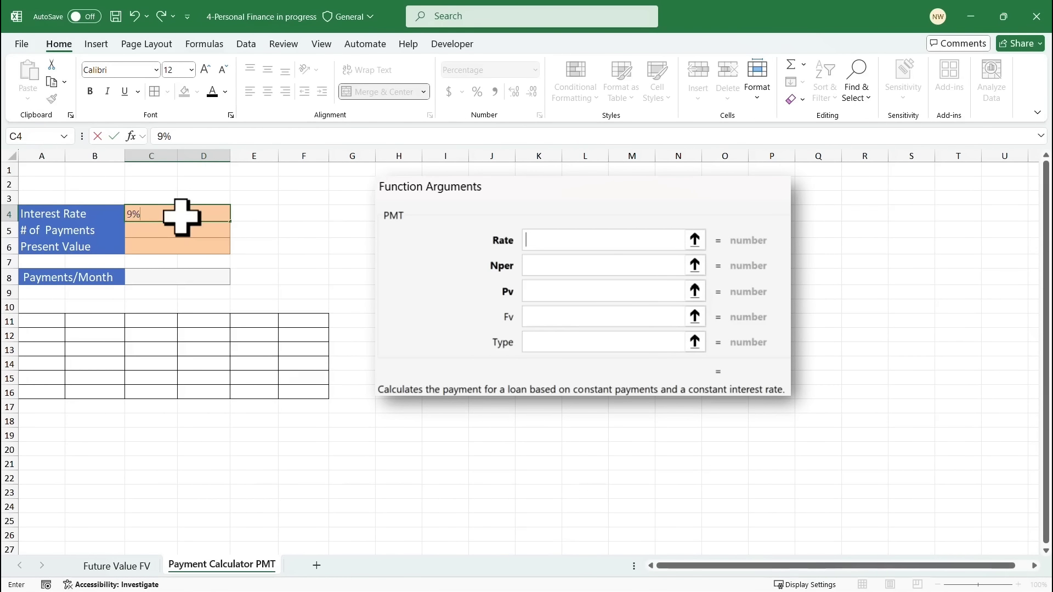
pyautogui.press('Return')
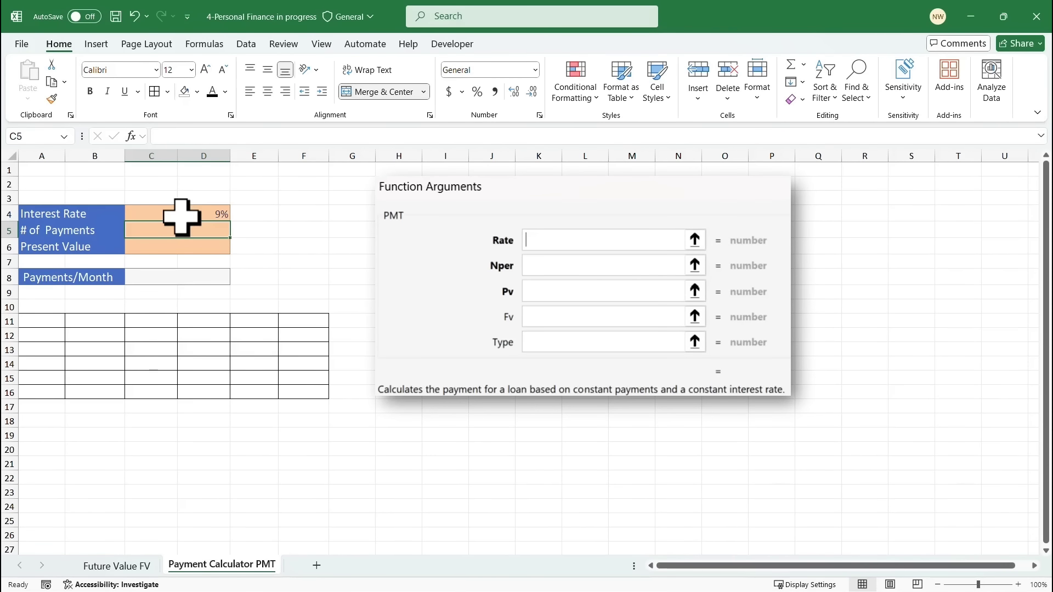
pyautogui.write('48')
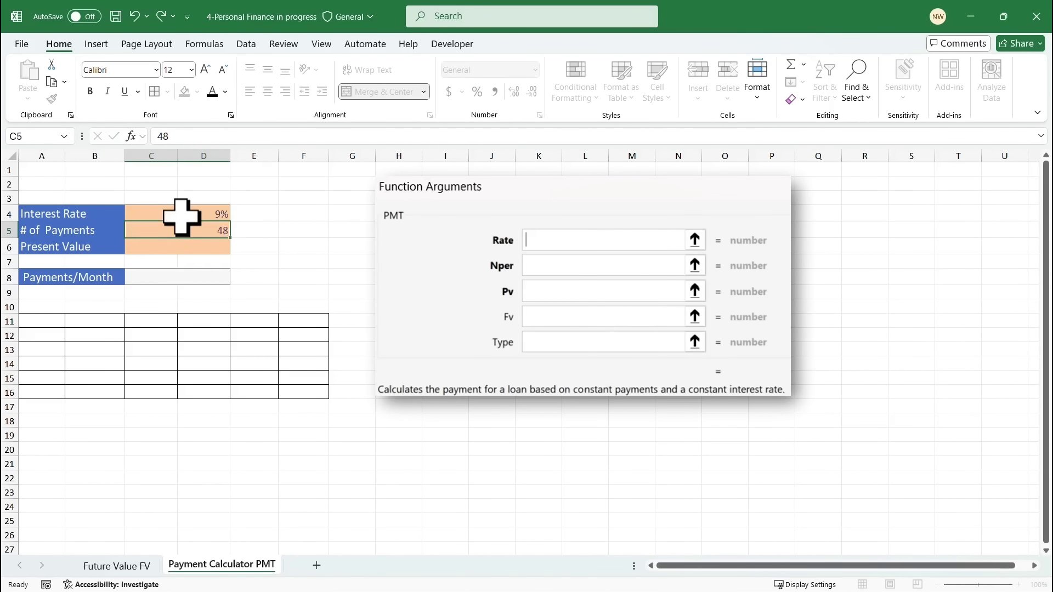
pyautogui.press('Return')
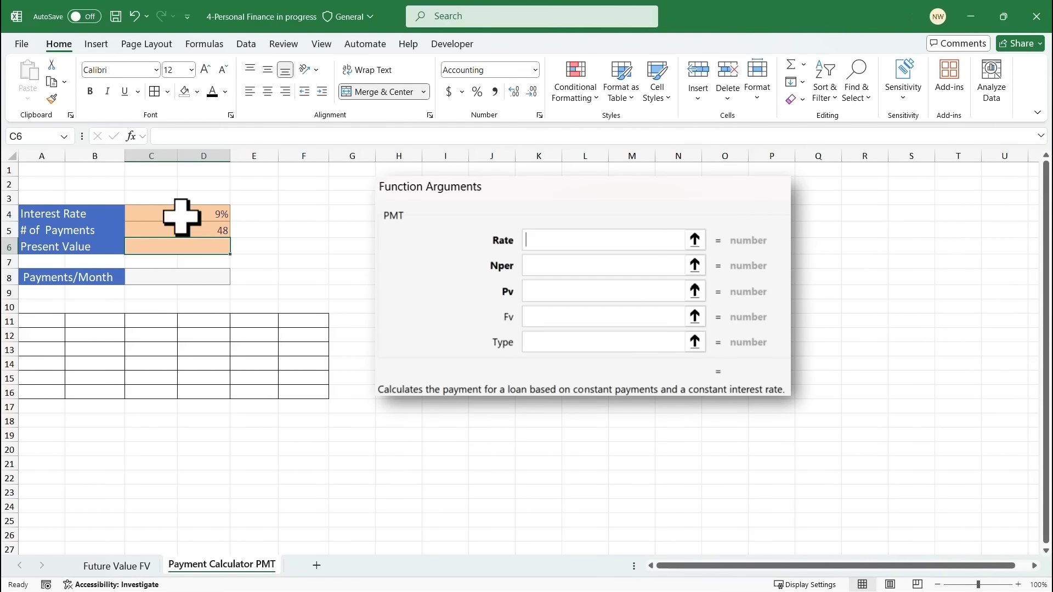
pyautogui.write('12000')
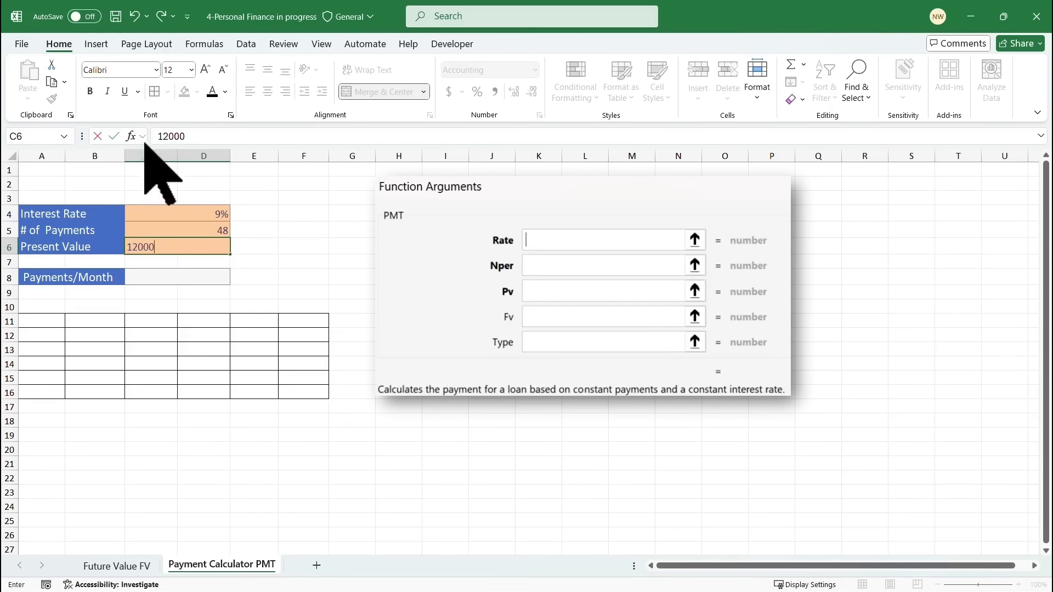
pyautogui.click(173, 136)
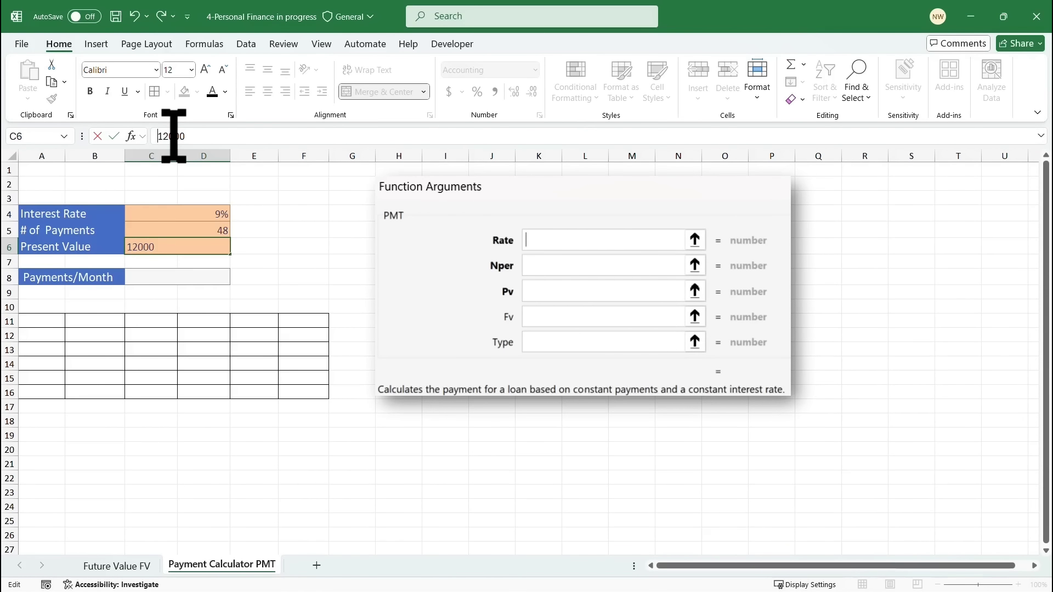
pyautogui.press('Return')
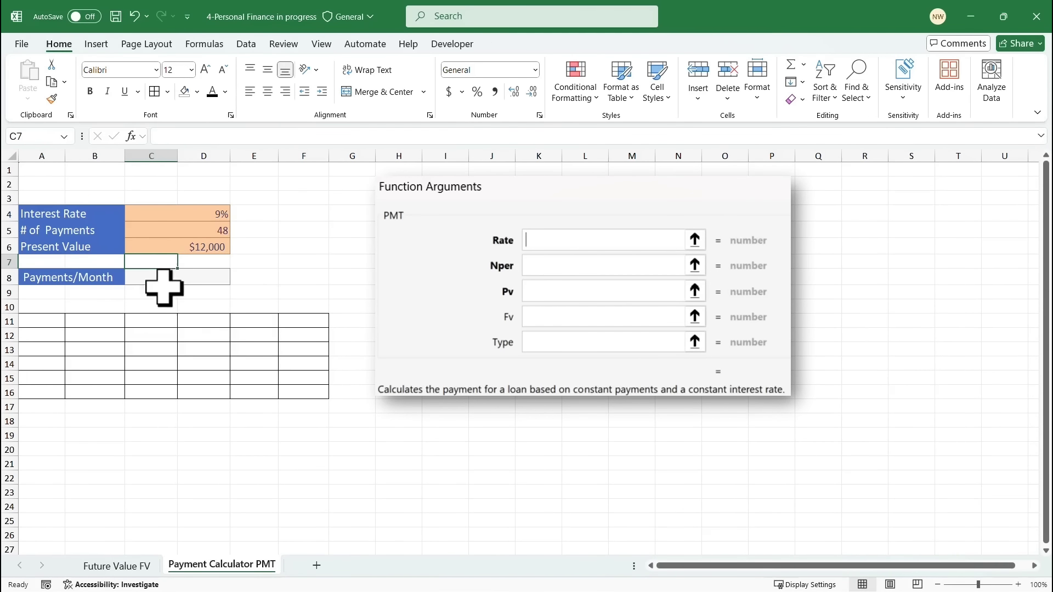
# Insert the PMT function in Payments/Month cell C8 and move its arguments dialog clear of the loan inputs.
pyautogui.click(210, 231)
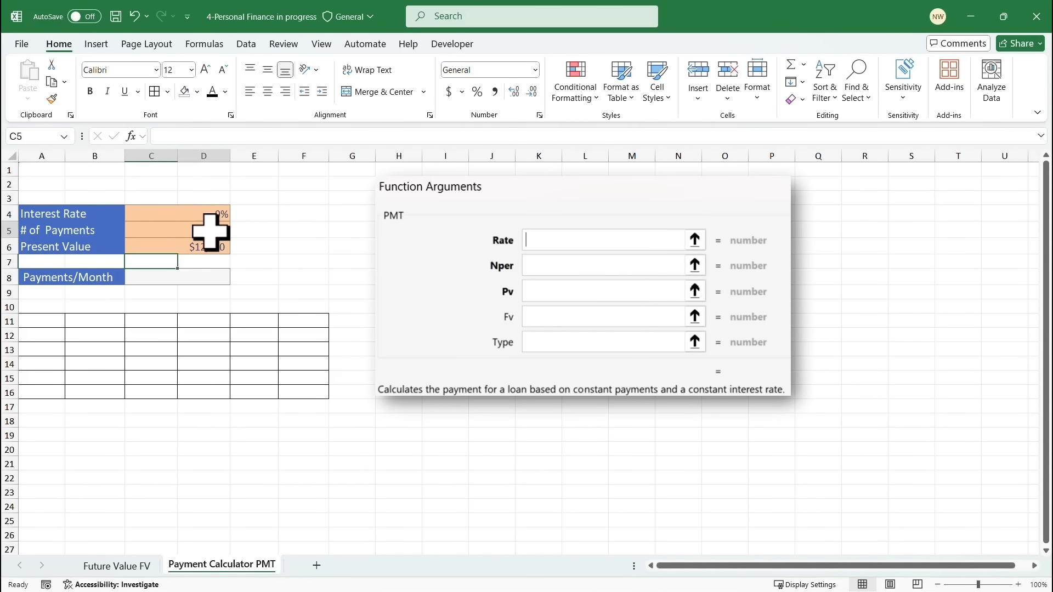
pyautogui.click(163, 279)
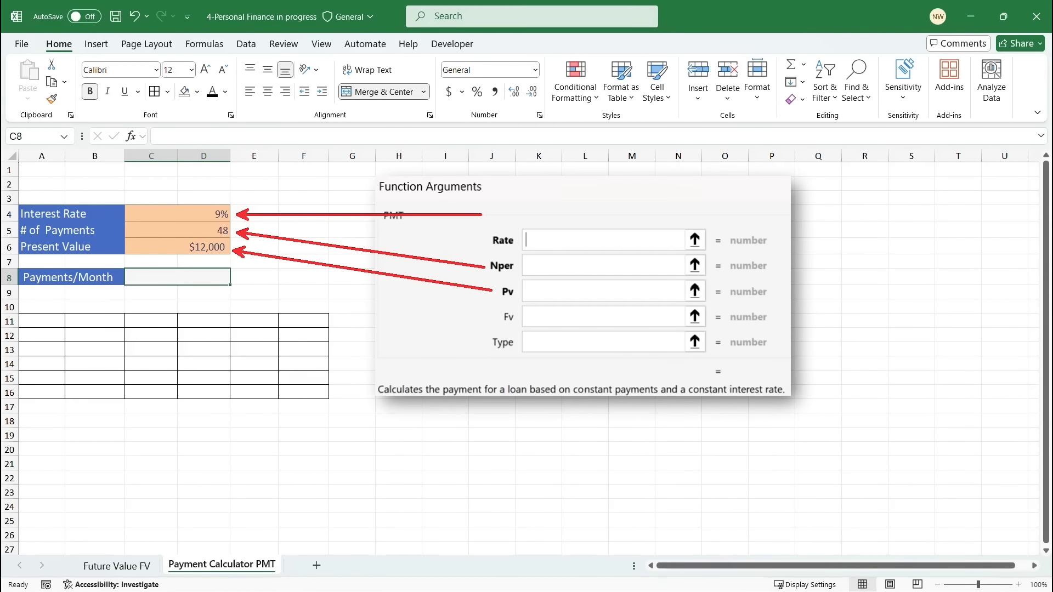
pyautogui.click(205, 44)
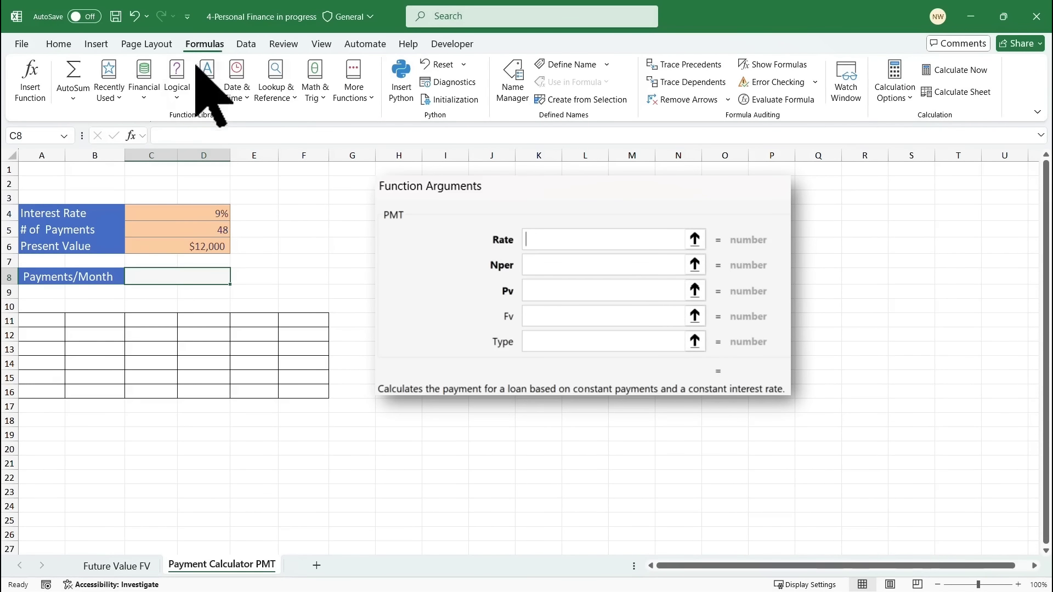
pyautogui.click(145, 96)
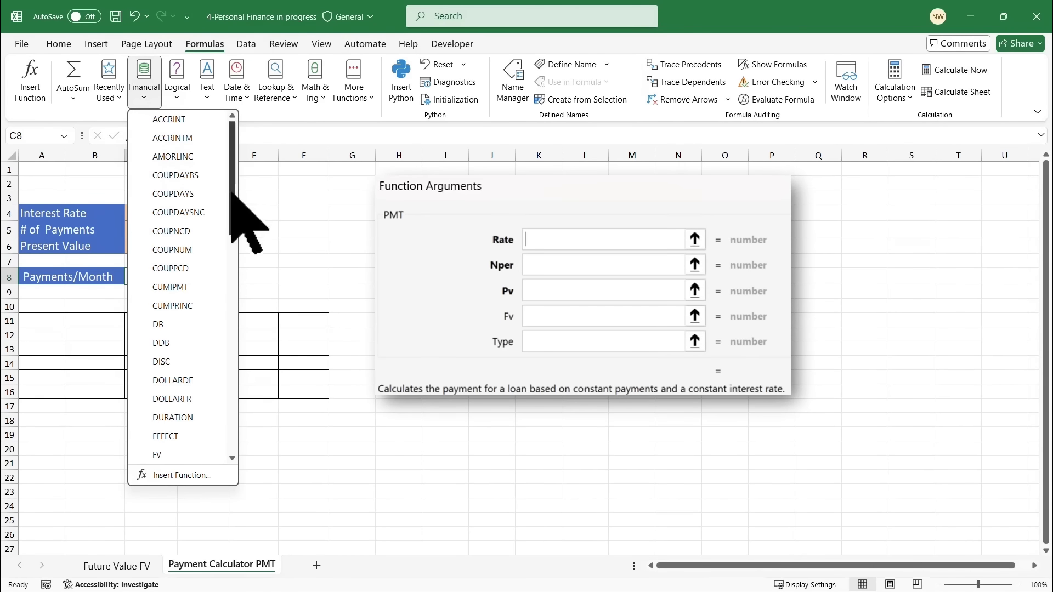
pyautogui.moveTo(231, 193); pyautogui.dragTo(219, 343)
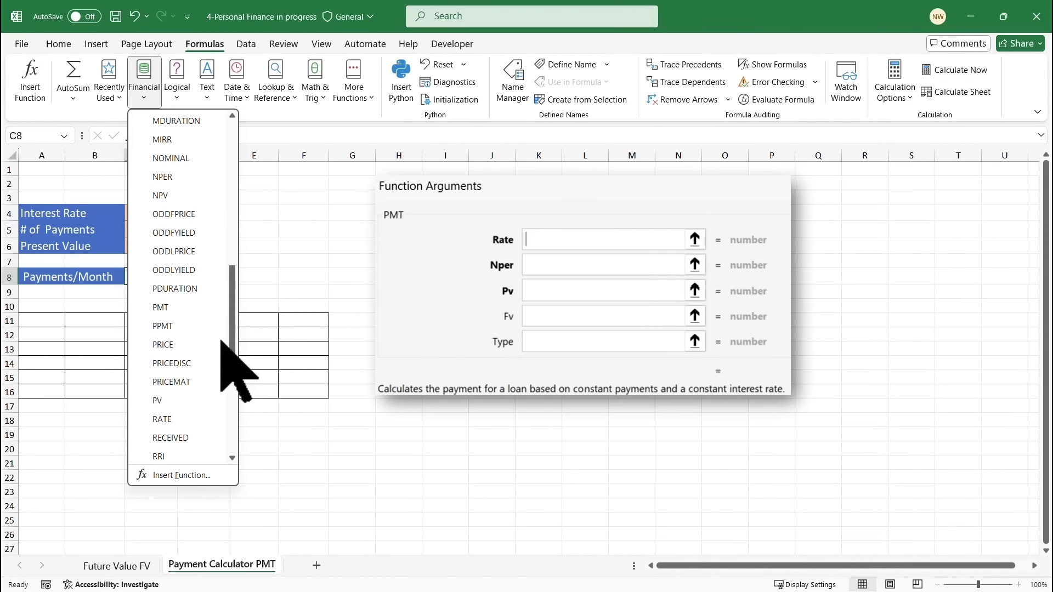
pyautogui.click(160, 308)
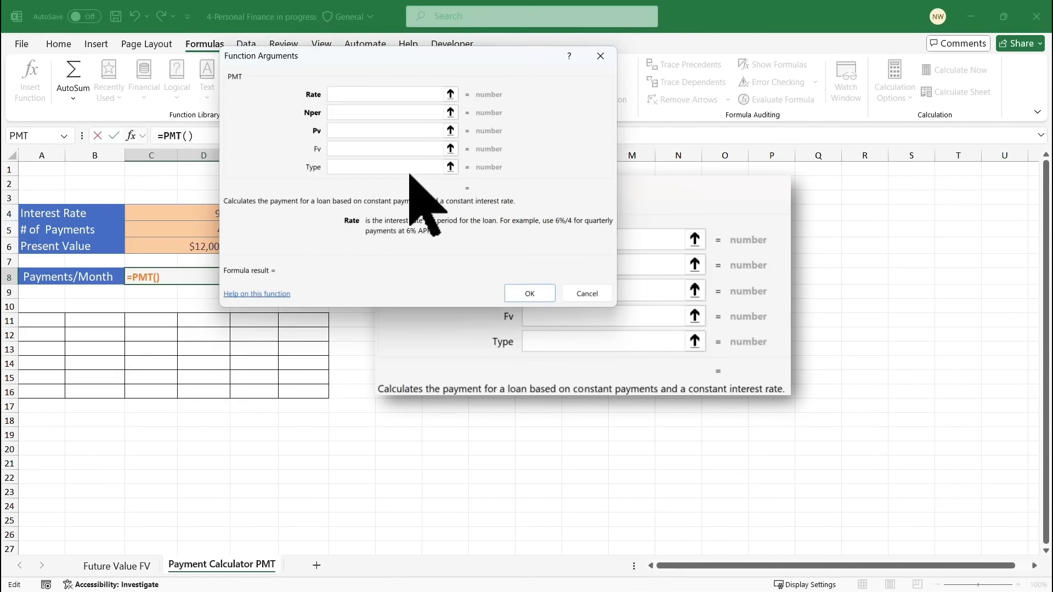
pyautogui.moveTo(420, 63); pyautogui.dragTo(503, 105)
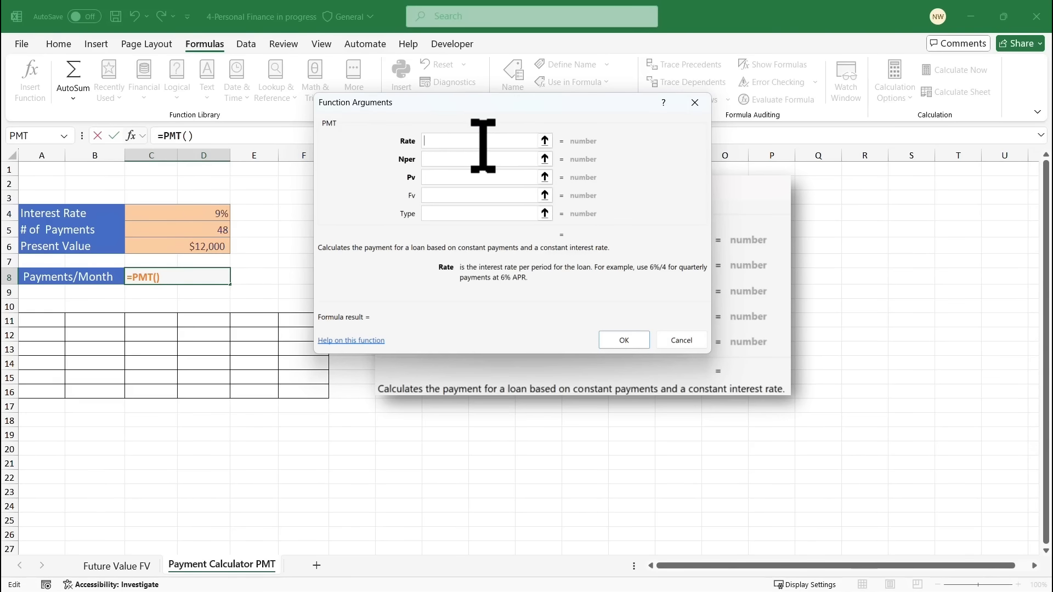
# Set the PMT arguments to Rate C4/12, Nper C5 and Pv C6, and confirm the formula.
pyautogui.click(192, 213)
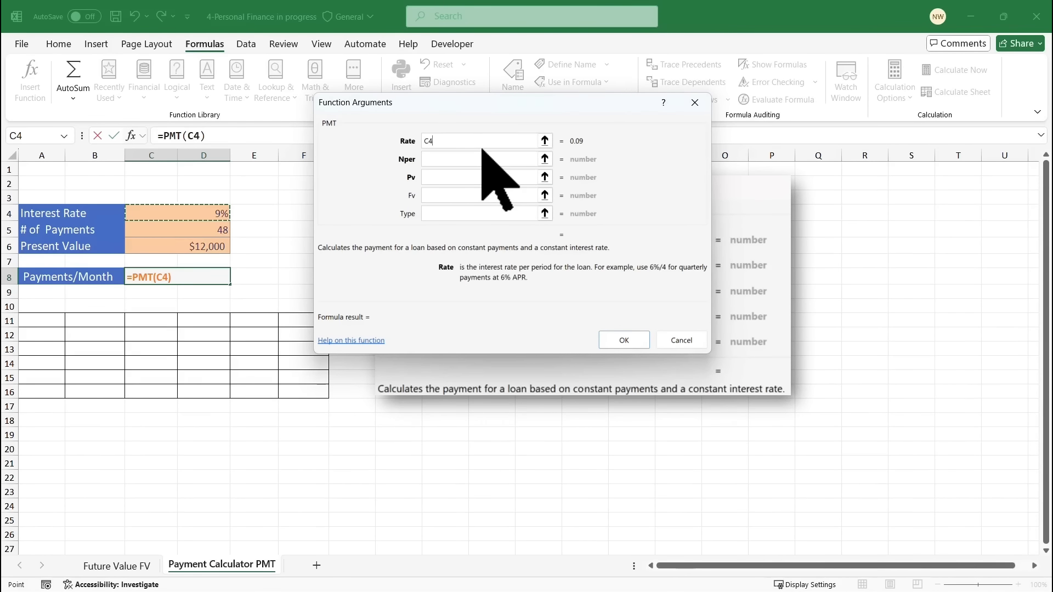
pyautogui.write('12')
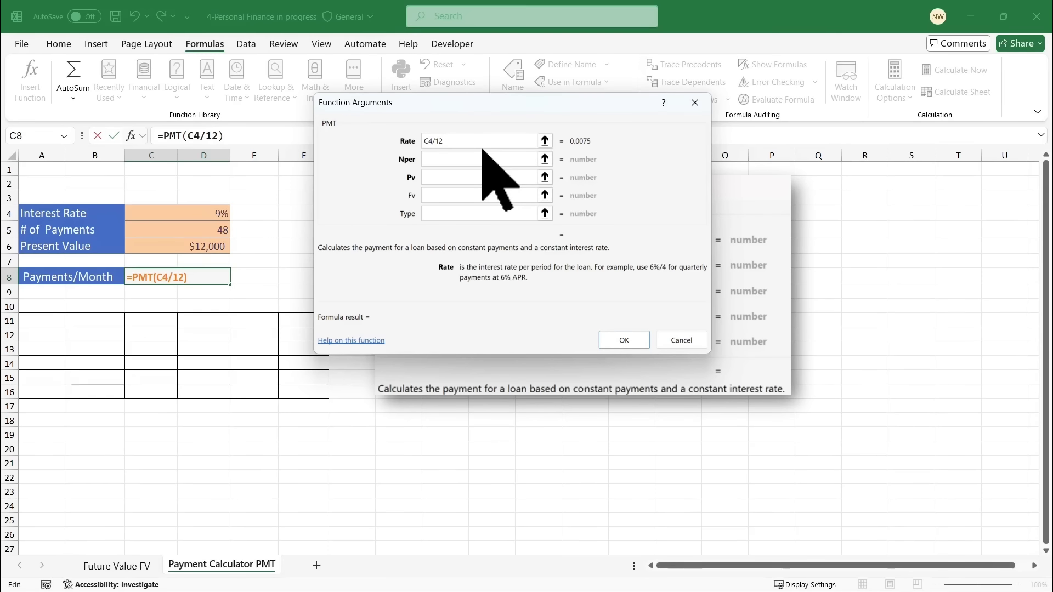
pyautogui.click(449, 159)
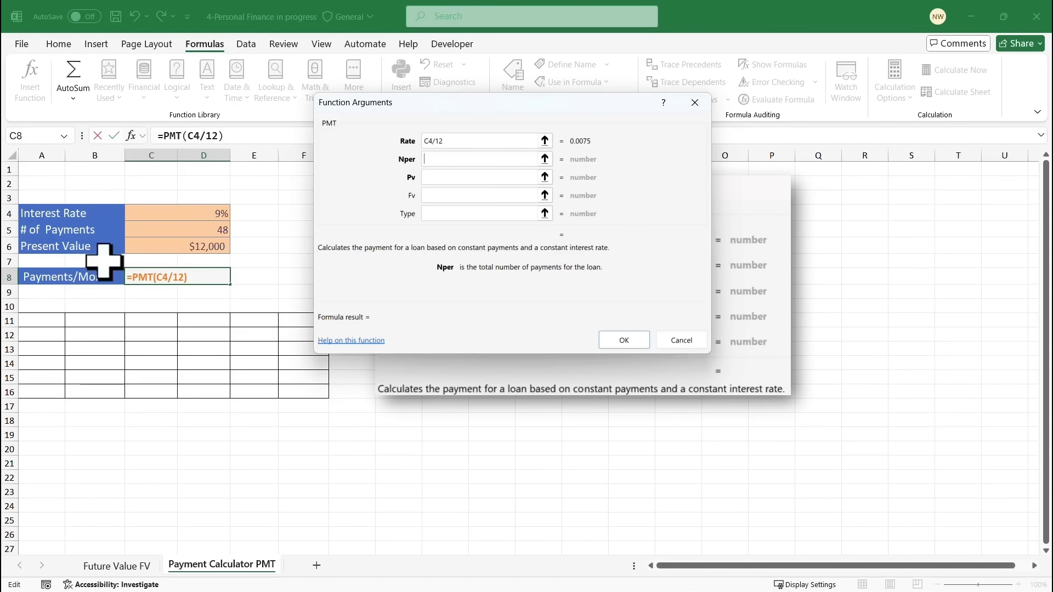
pyautogui.click(217, 229)
pyautogui.click(436, 175)
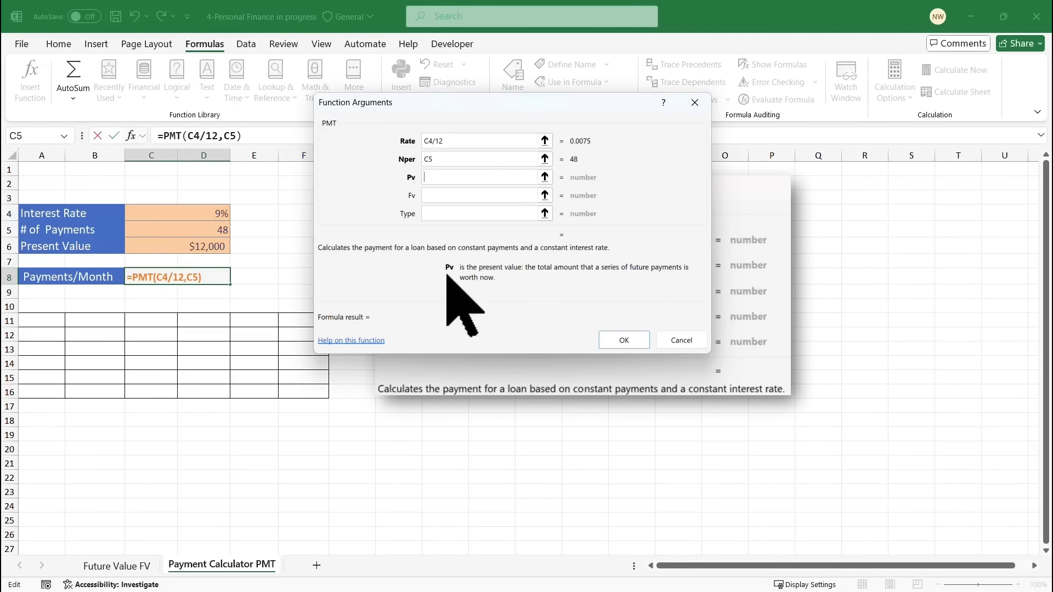
pyautogui.click(207, 245)
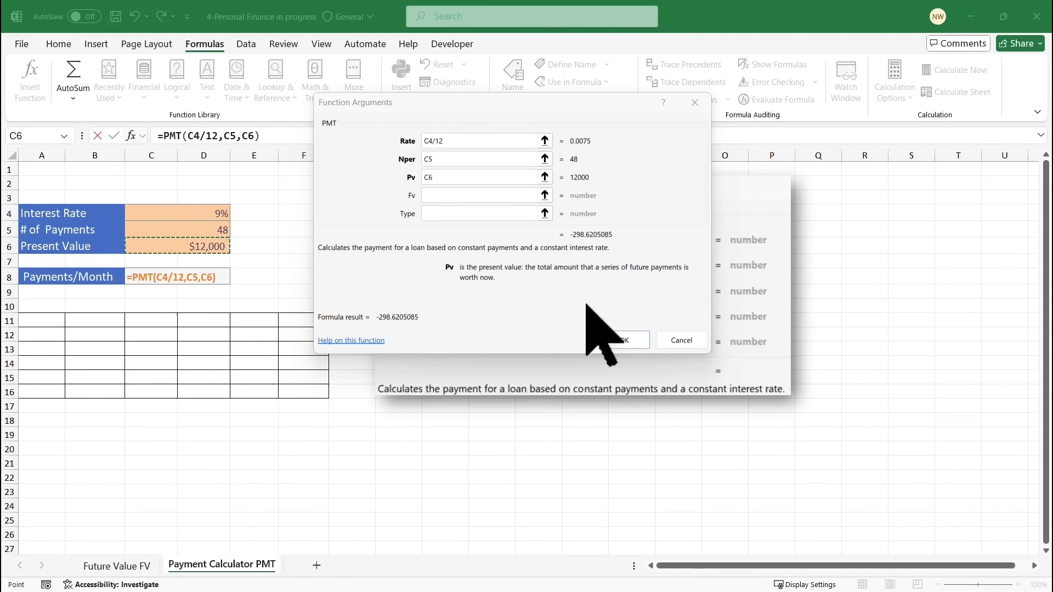
pyautogui.click(631, 339)
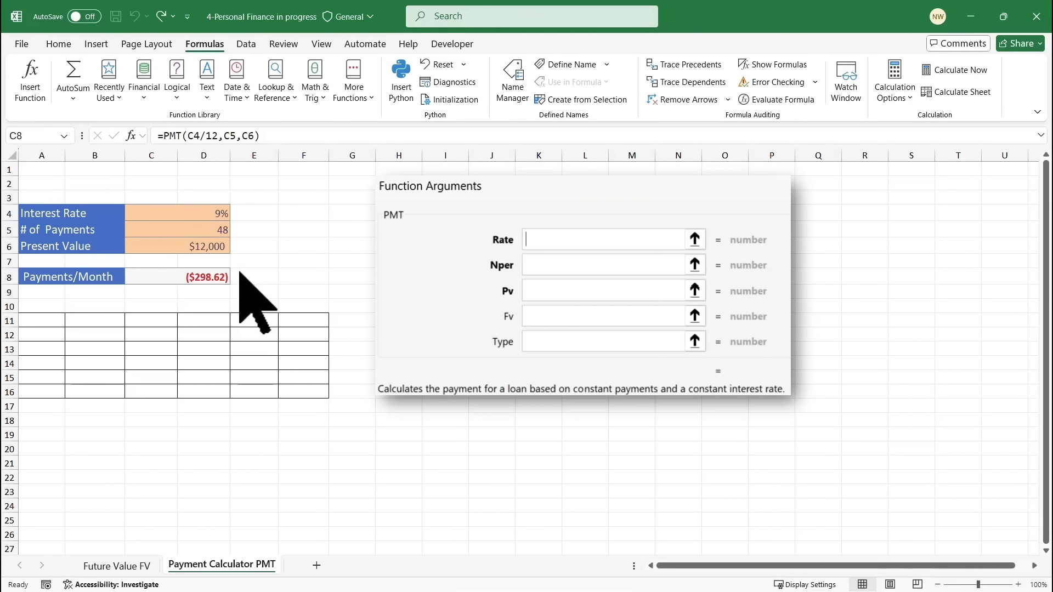
pyautogui.press('Escape')
# Try 36 as the # of Payments in C5 and restore it to 48.
pyautogui.click(203, 230)
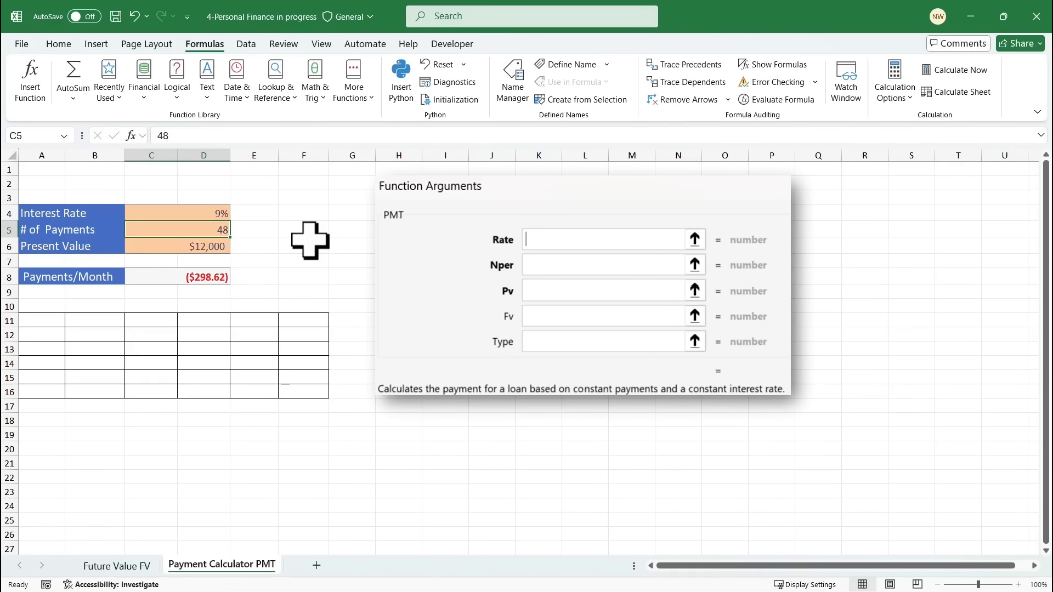
pyautogui.write('36')
pyautogui.press('Return')
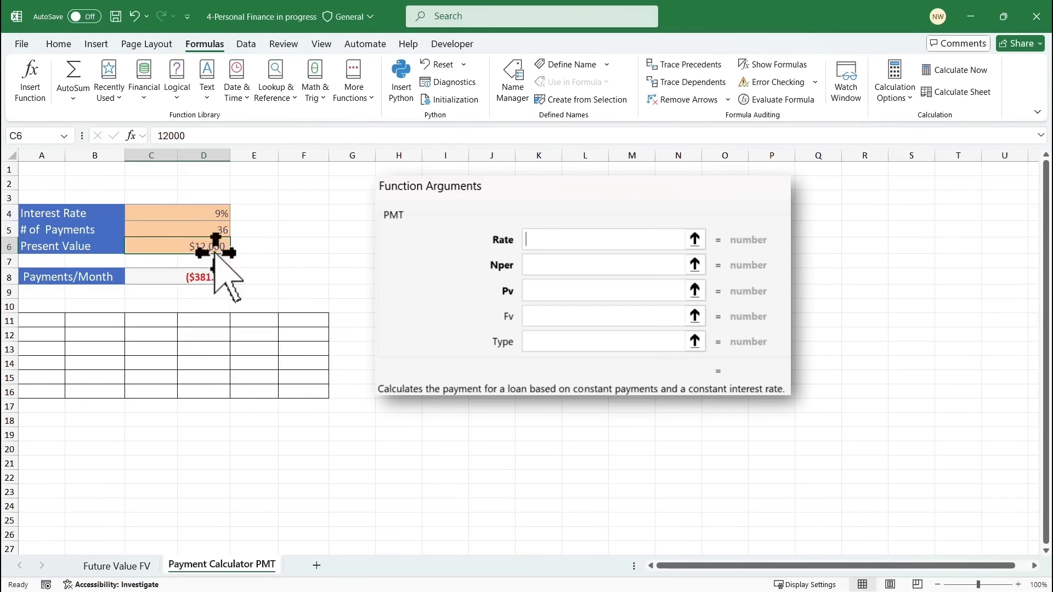
pyautogui.click(215, 229)
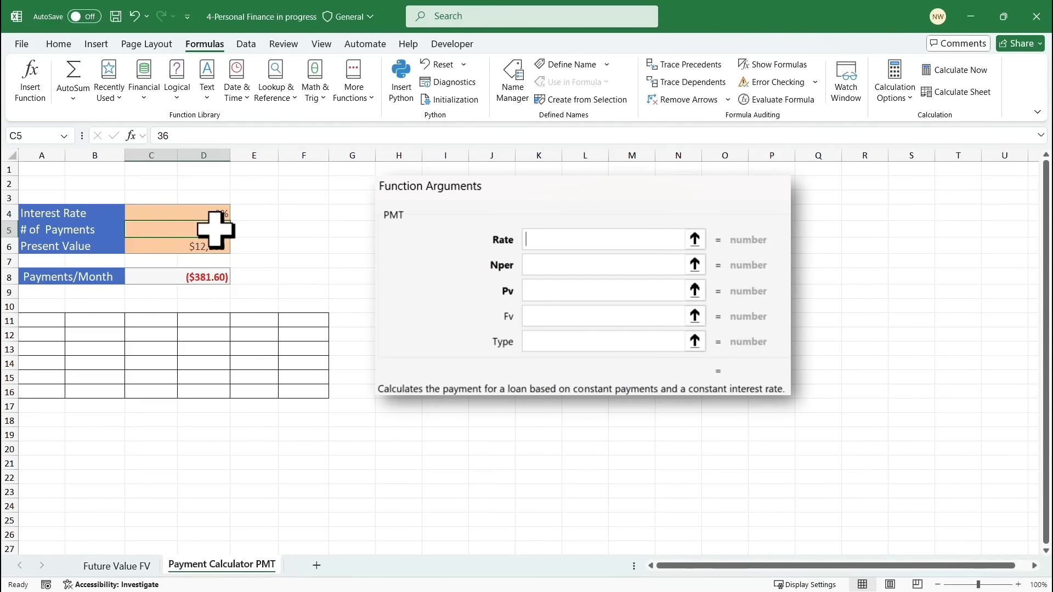
pyautogui.write('48')
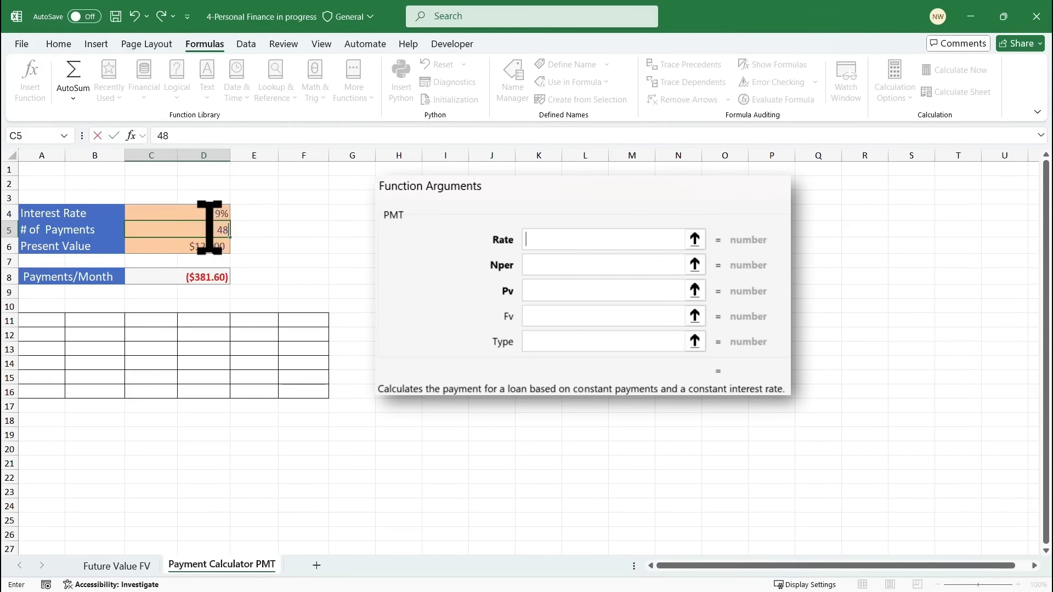
pyautogui.press('Return')
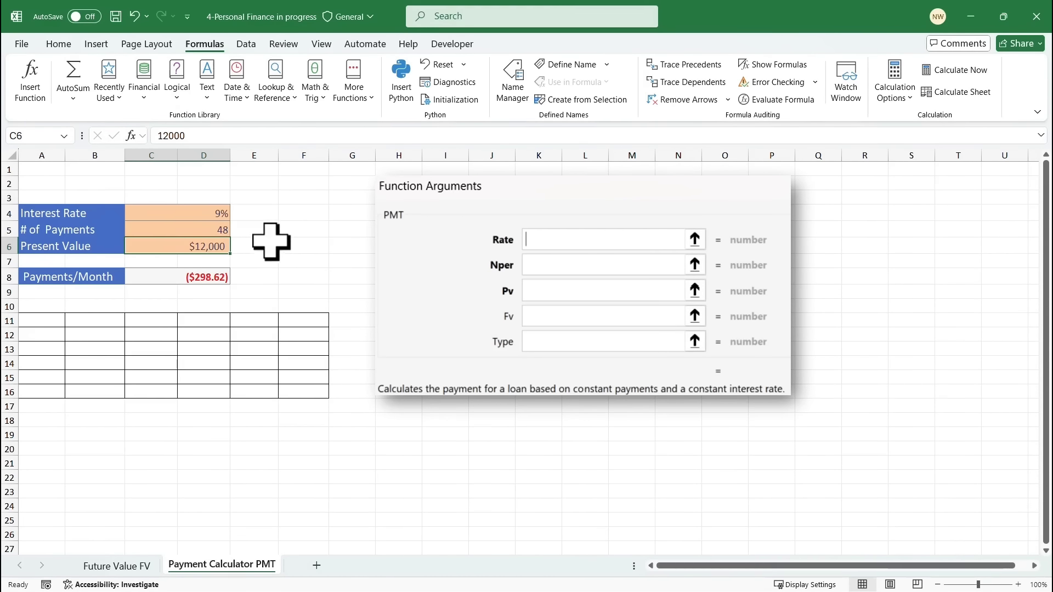
# Try a 7% Interest Rate in C4 and restore it to 9%.
pyautogui.click(216, 213)
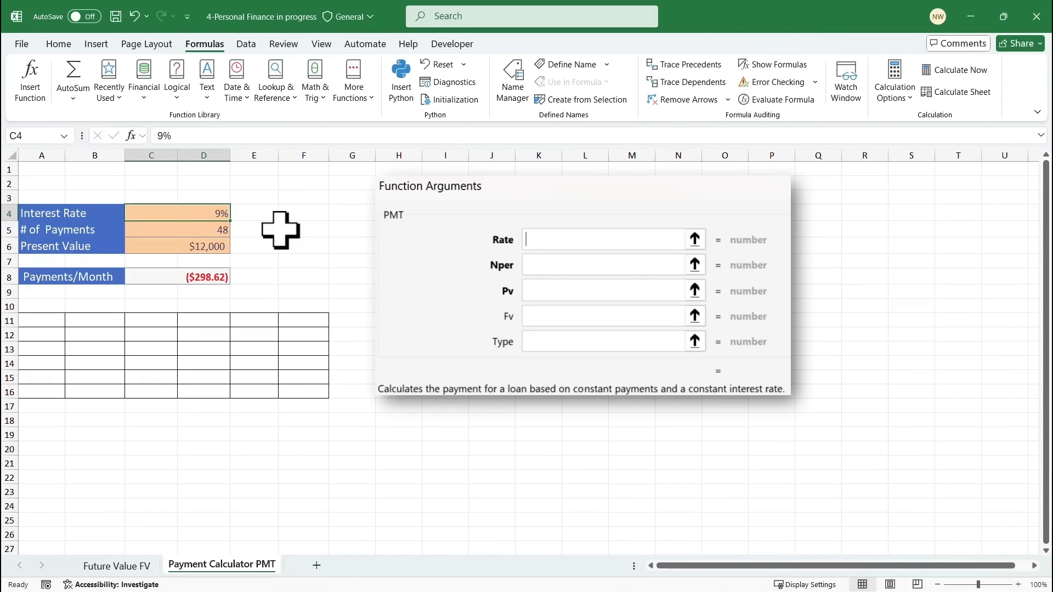
pyautogui.write('7')
pyautogui.press('Return')
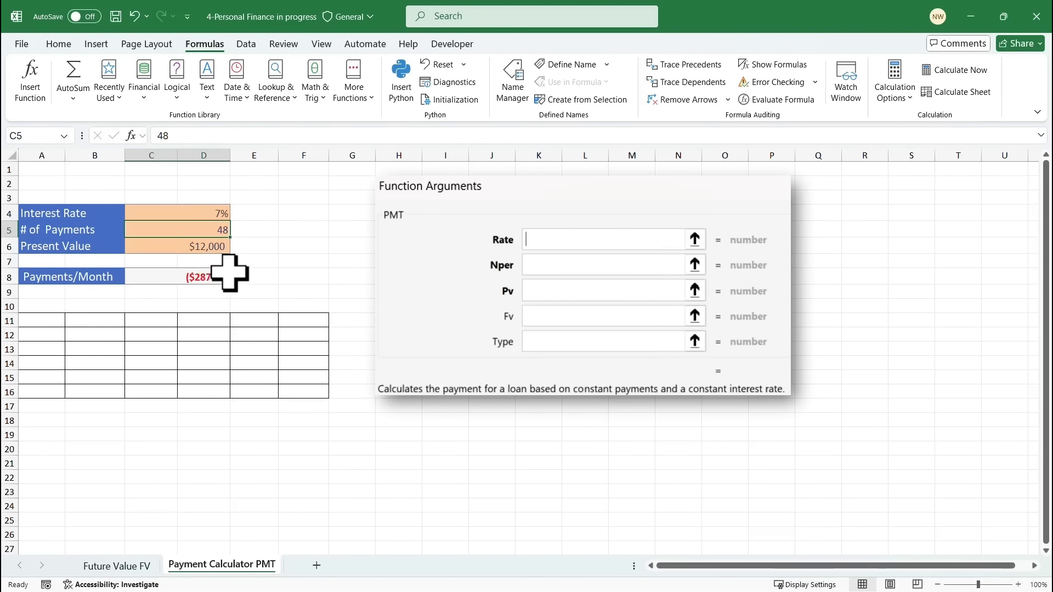
pyautogui.click(214, 211)
pyautogui.write('9')
pyautogui.press('Return')
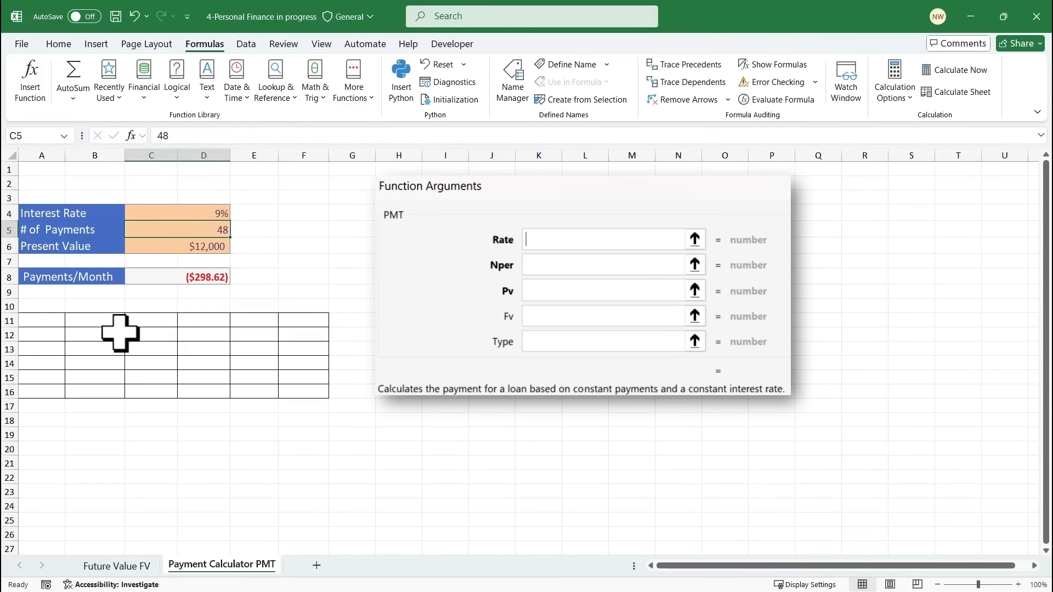
# Enter 48 in B11 and 60 in C11 as payment-count headings of the empty table.
pyautogui.click(55, 337)
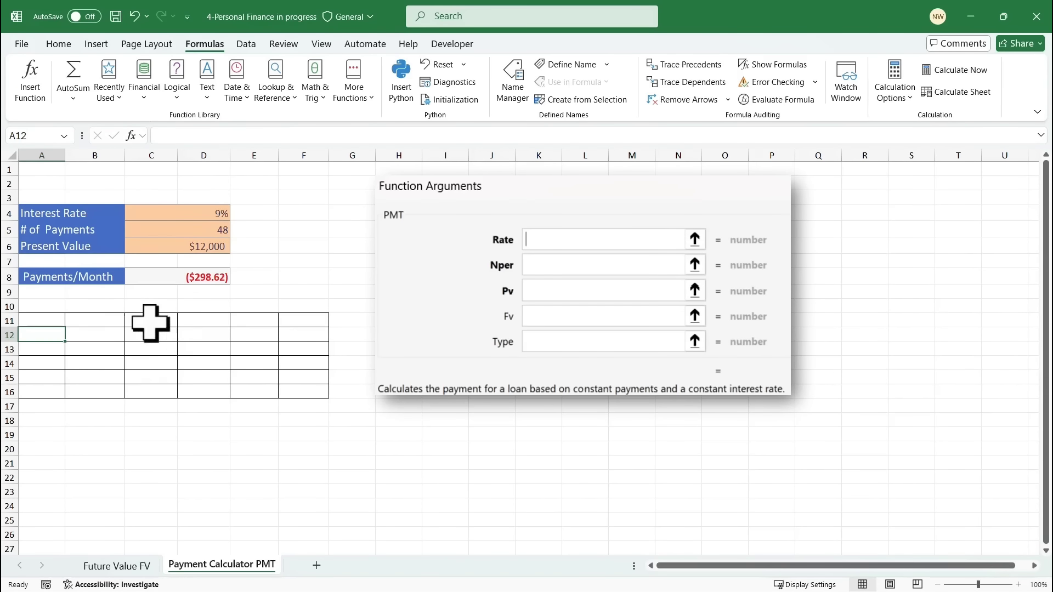
pyautogui.click(105, 322)
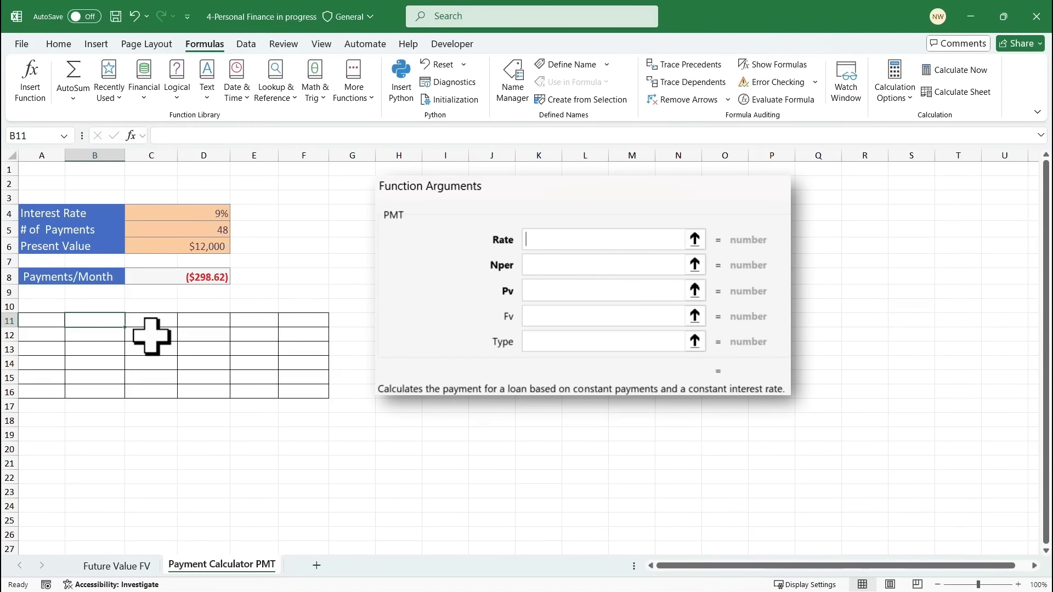
pyautogui.write('48')
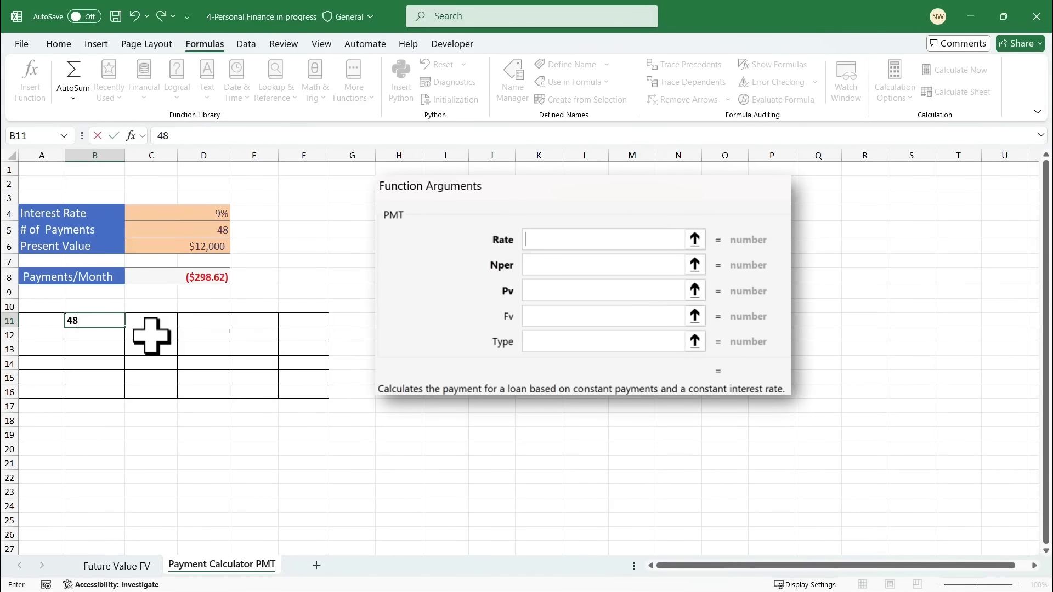
pyautogui.press('Tab')
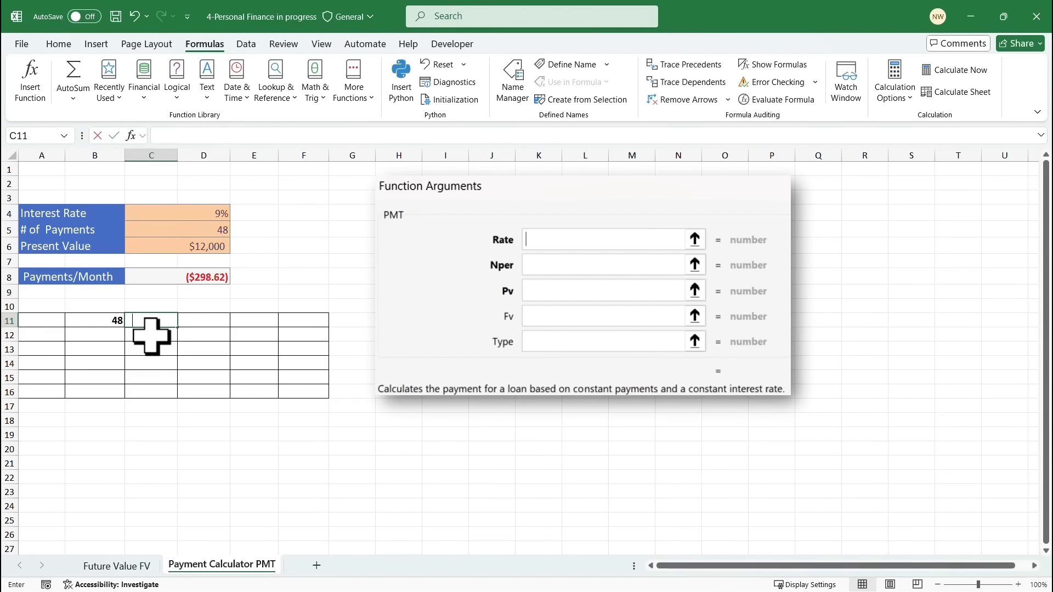
pyautogui.write('60')
pyautogui.press('Tab')
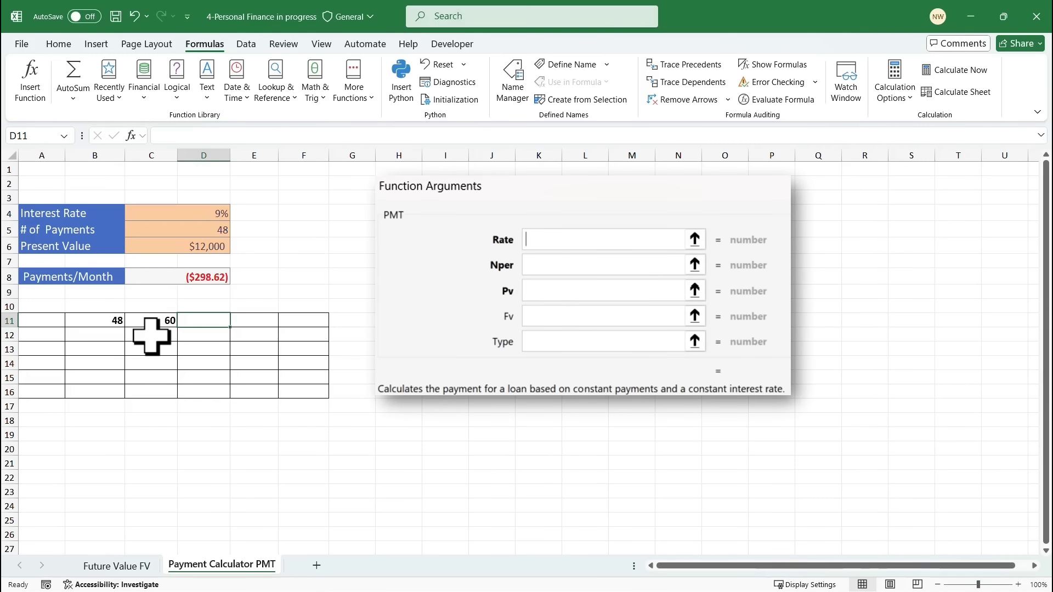
# Fill the table's heading row B11:F11 with the payment counts 36, 48, 60, 72 and 84.
pyautogui.press('Left')
pyautogui.press('Left')
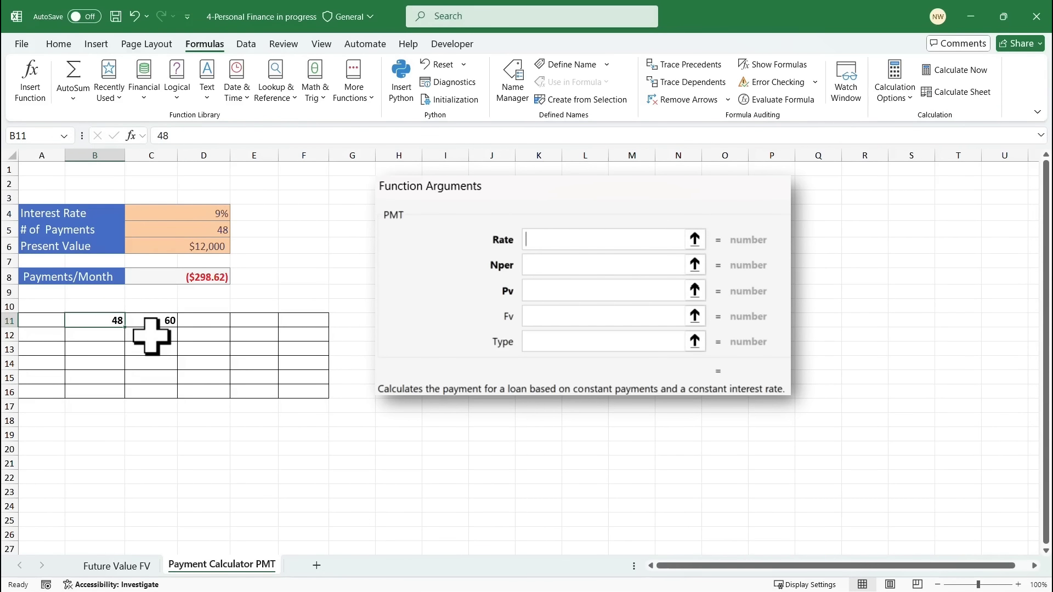
pyautogui.write('36')
pyautogui.press('Tab')
pyautogui.write('4')
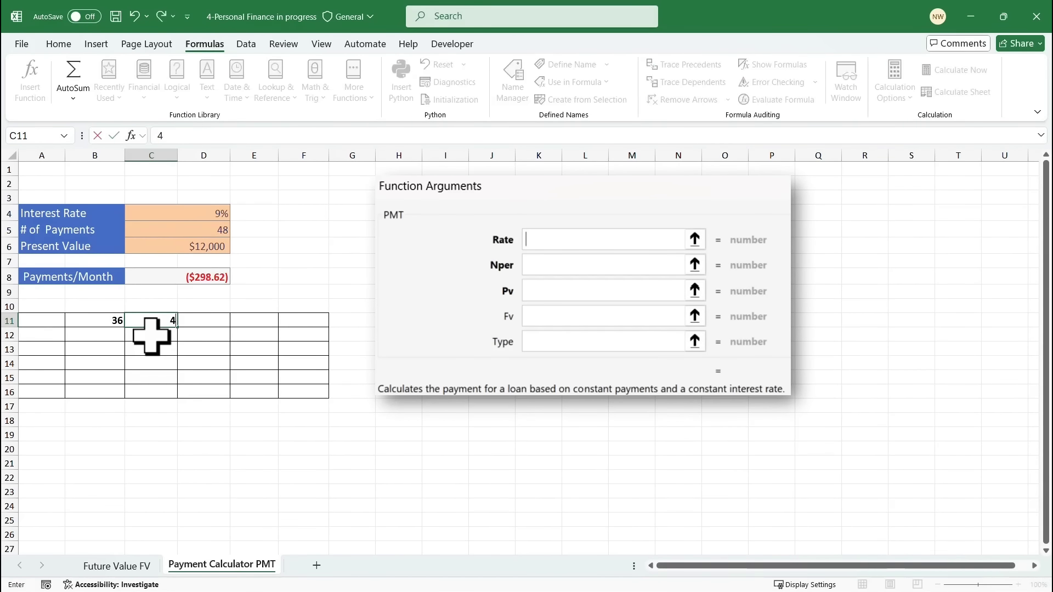
pyautogui.press('Tab')
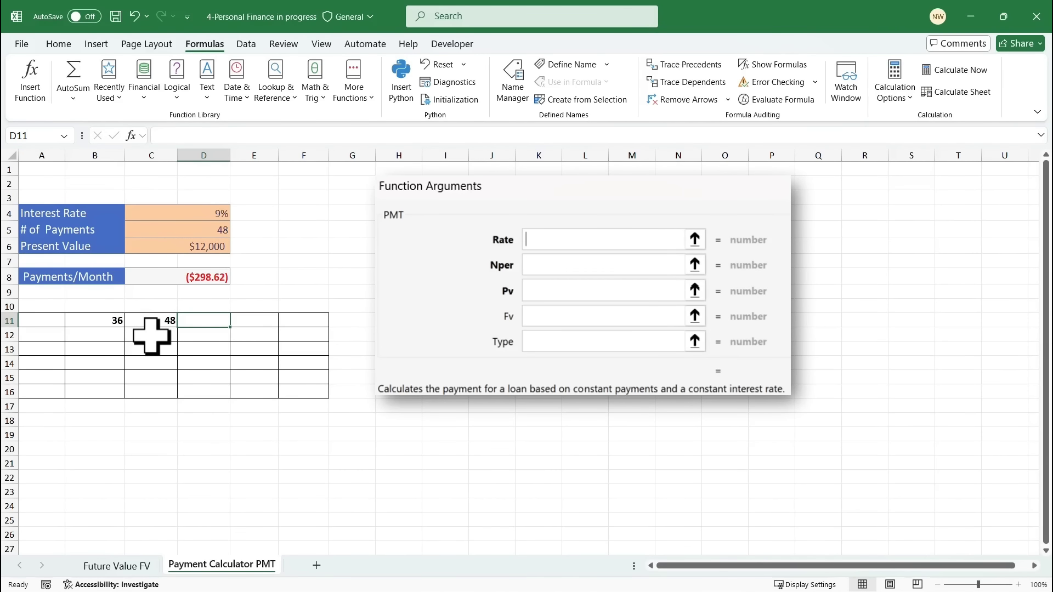
pyautogui.write('60')
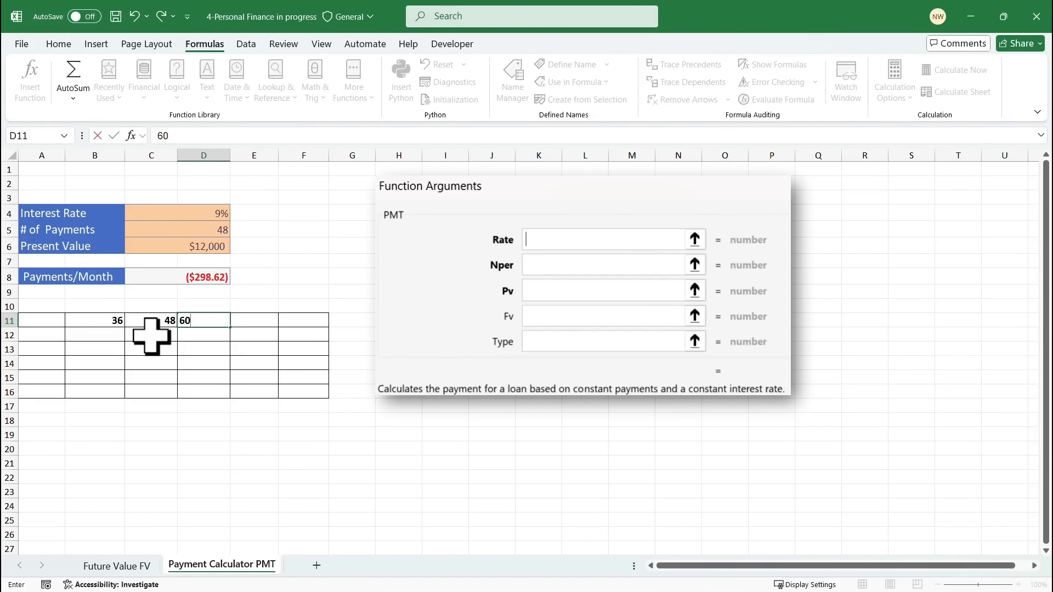
pyautogui.press('Tab')
pyautogui.write('72')
pyautogui.press('Tab')
pyautogui.write('8')
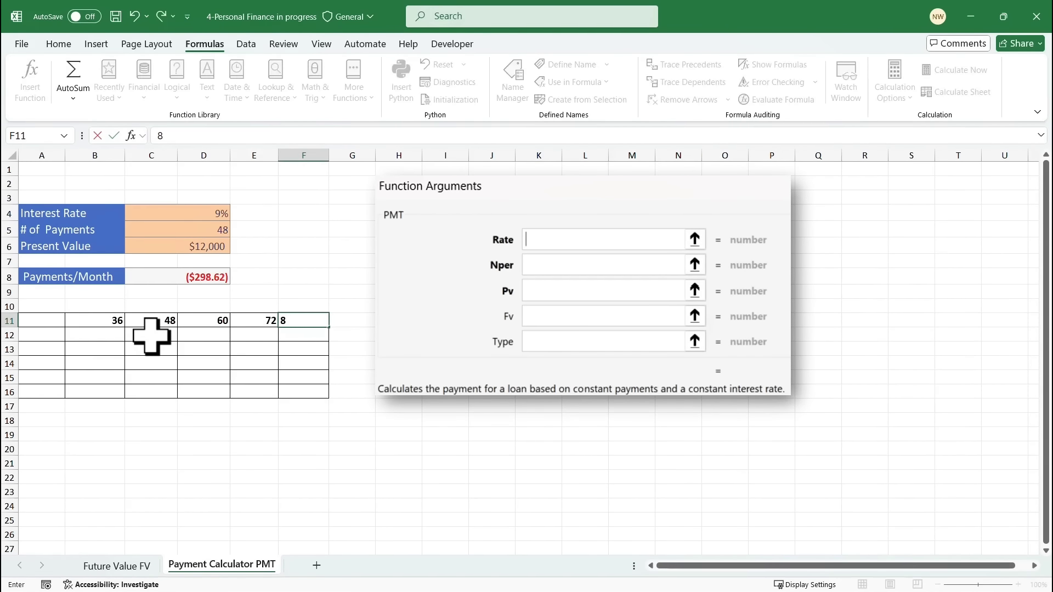
# Fill the table's first column A12:A16 with the interest rates 7%, 8%, 9%, 10% and 11%.
pyautogui.click(59, 340)
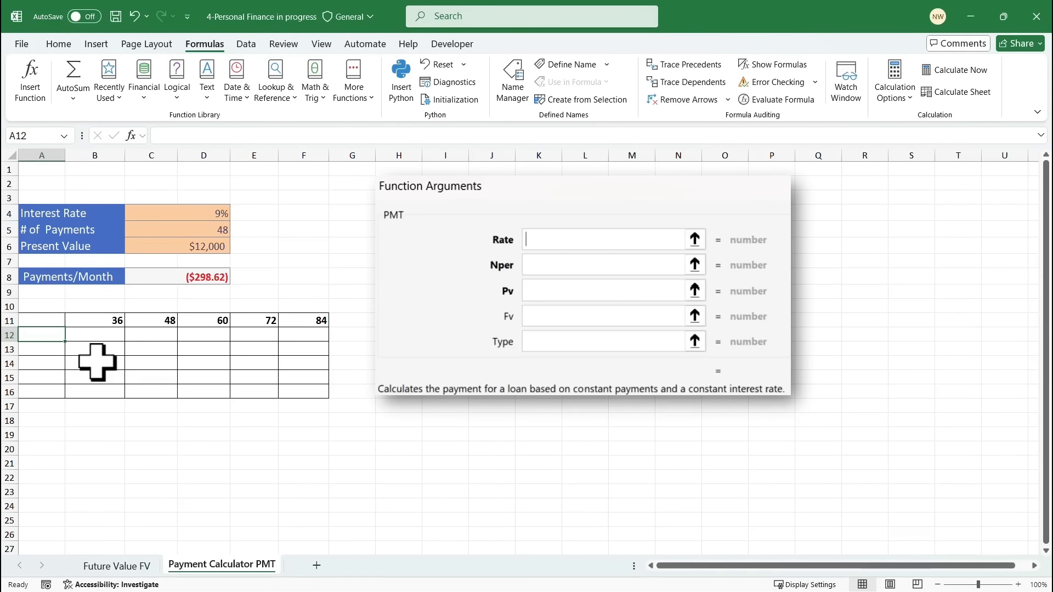
pyautogui.write('7')
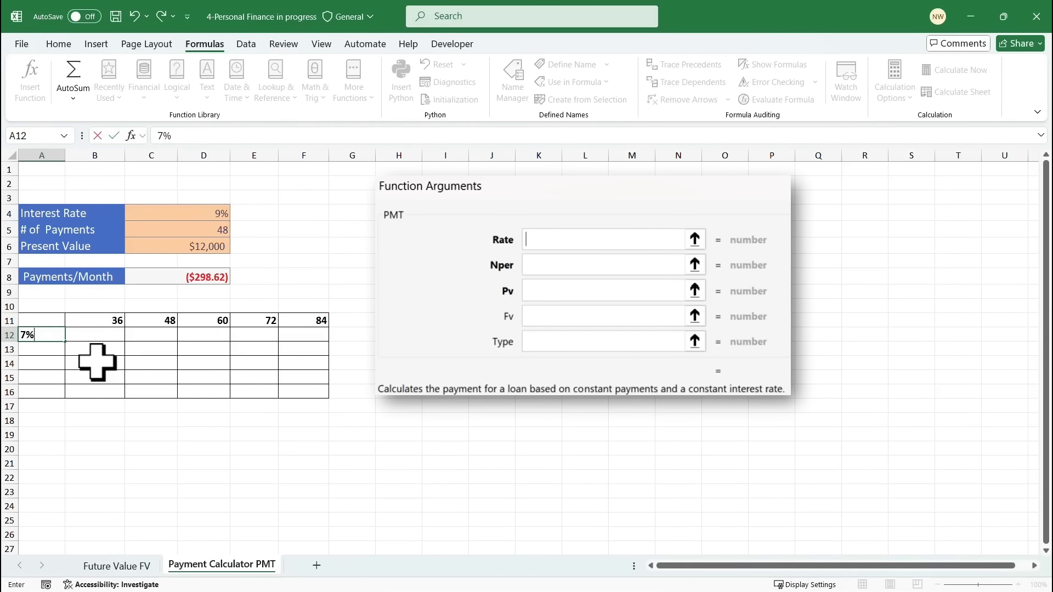
pyautogui.press('Return')
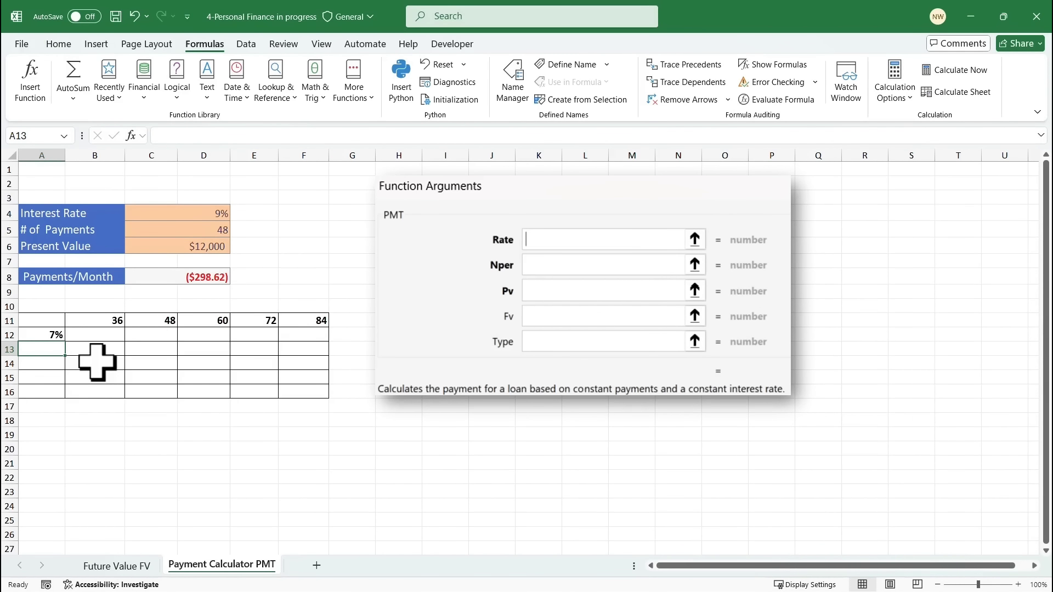
pyautogui.write('8')
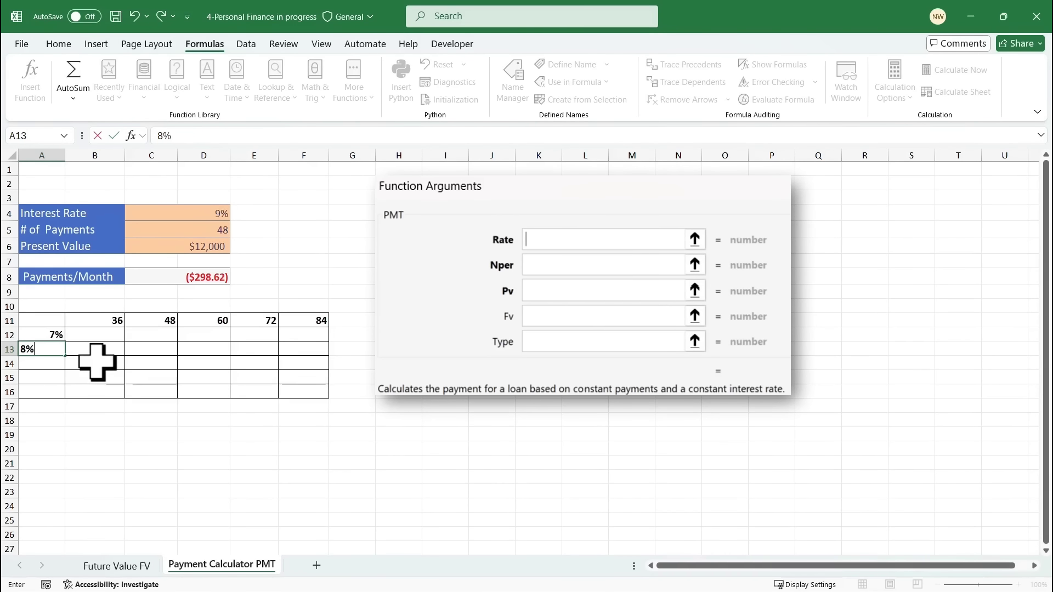
pyautogui.press('Return')
pyautogui.write('9')
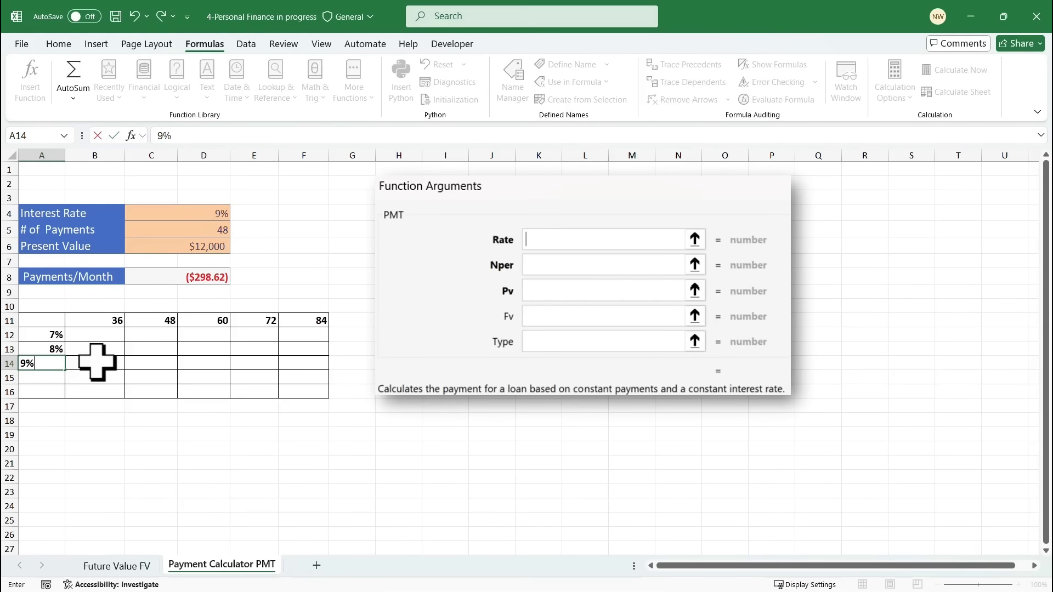
pyautogui.press('Return')
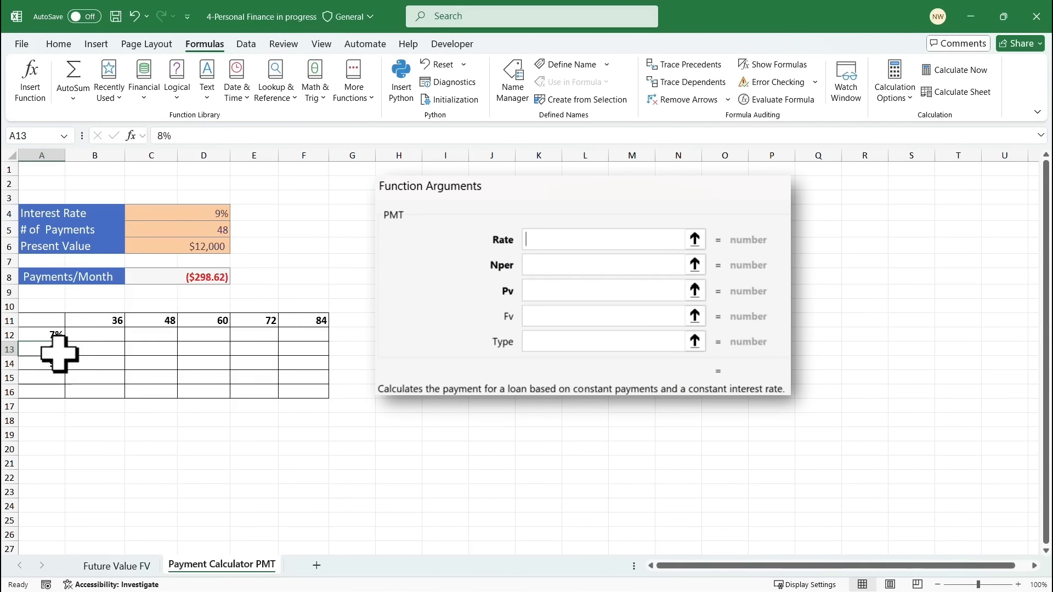
pyautogui.moveTo(59, 351); pyautogui.dragTo(65, 394)
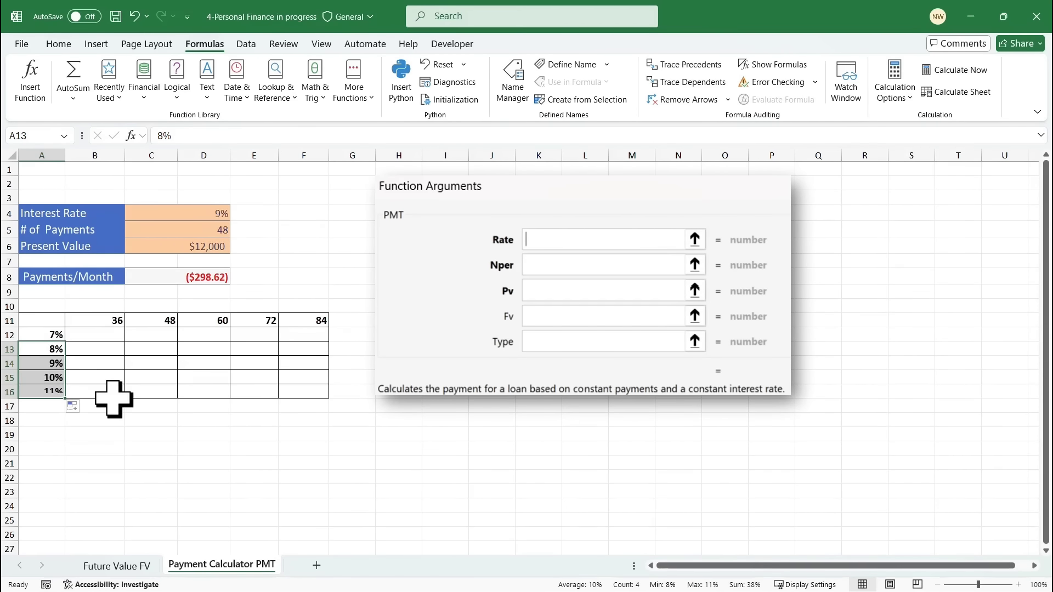
pyautogui.click(115, 335)
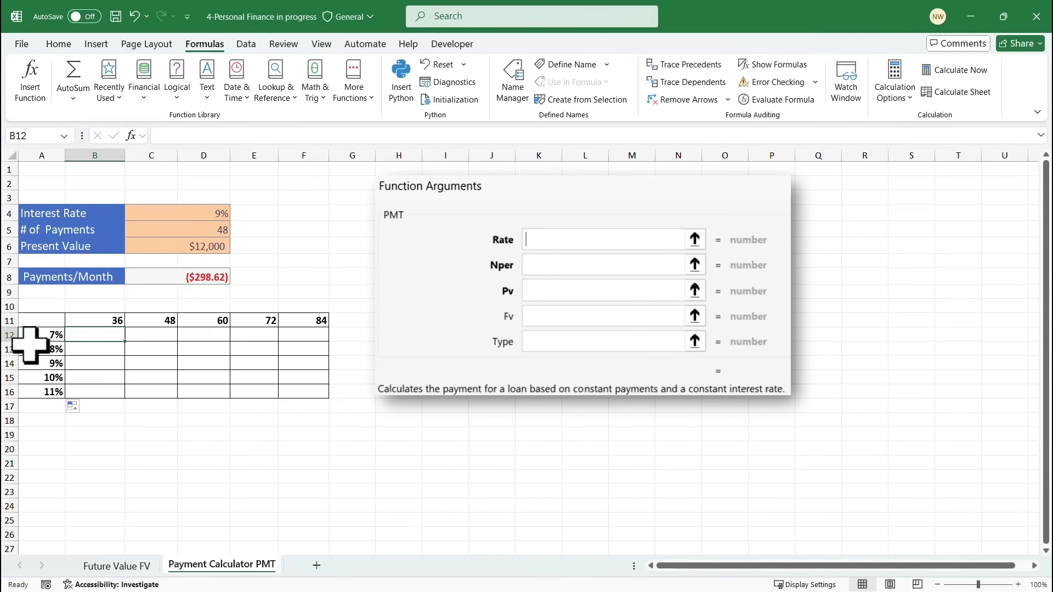
pyautogui.click(309, 392)
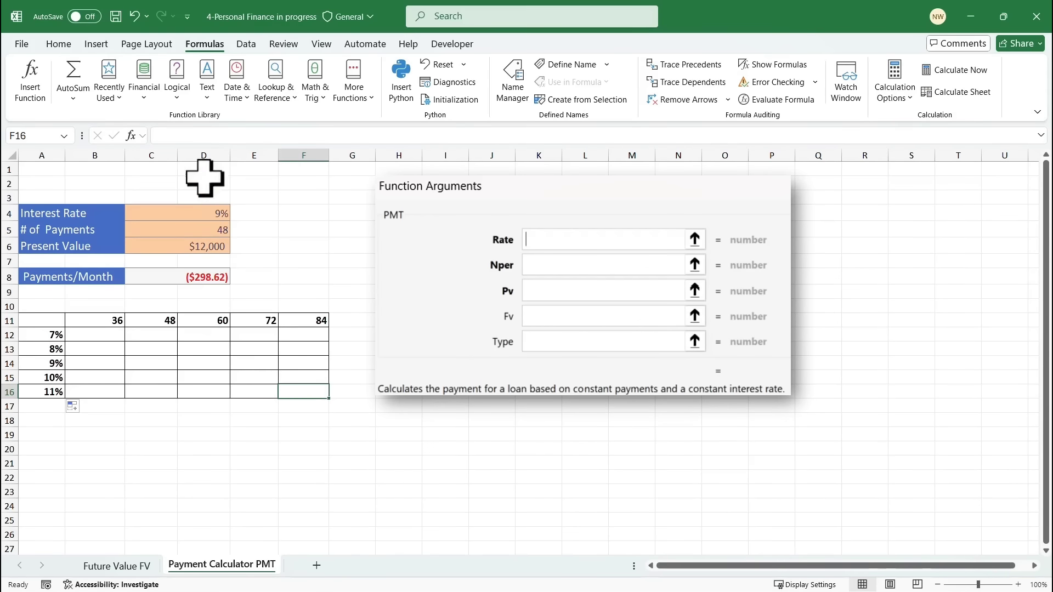
pyautogui.click(248, 44)
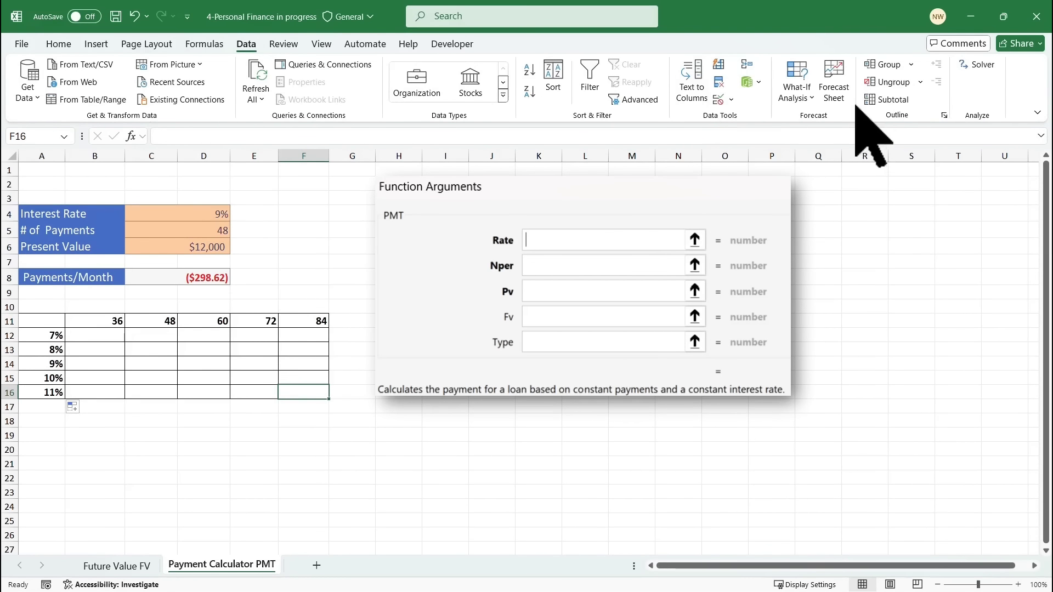
pyautogui.click(812, 99)
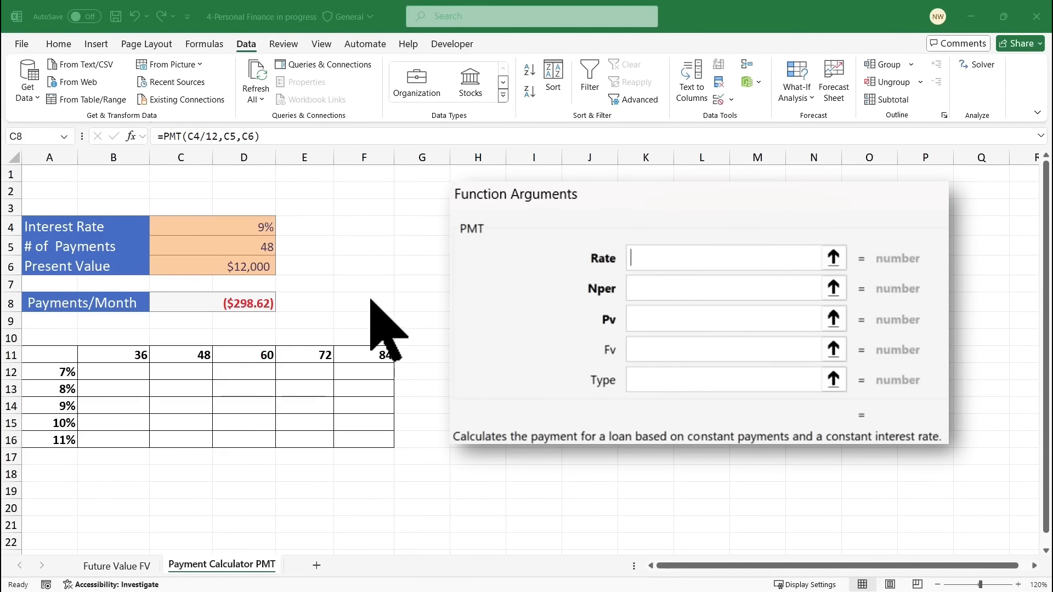
pyautogui.click(142, 374)
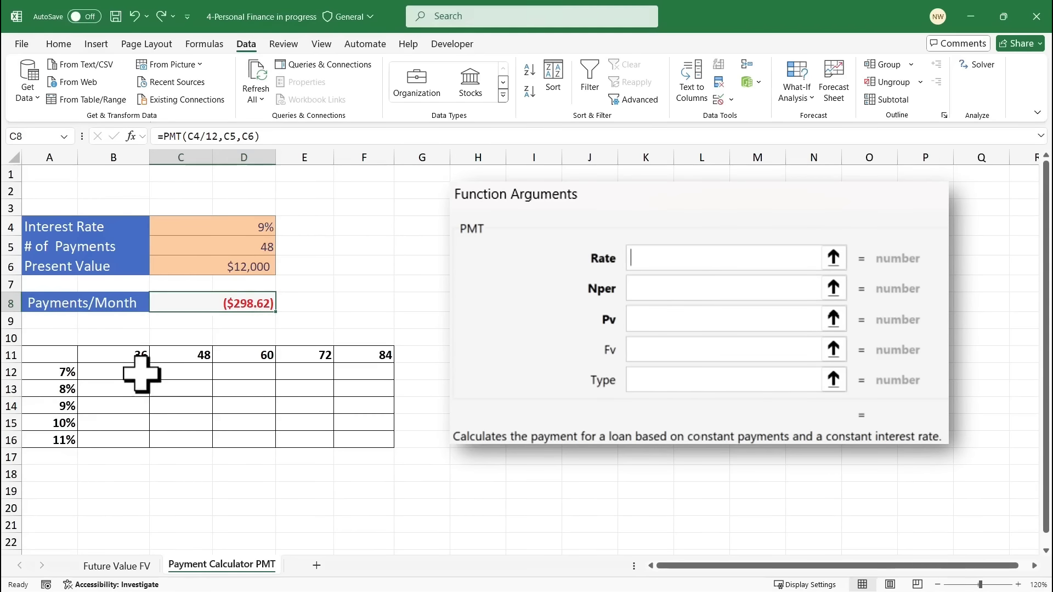
pyautogui.click(131, 373)
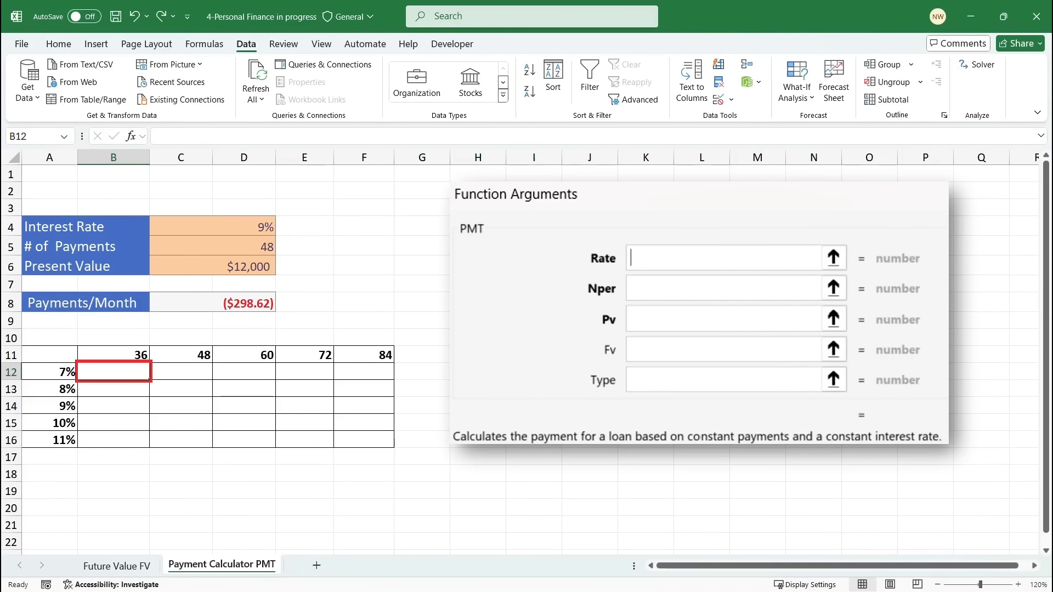
pyautogui.moveTo(336, 430); pyautogui.dragTo(394, 448)
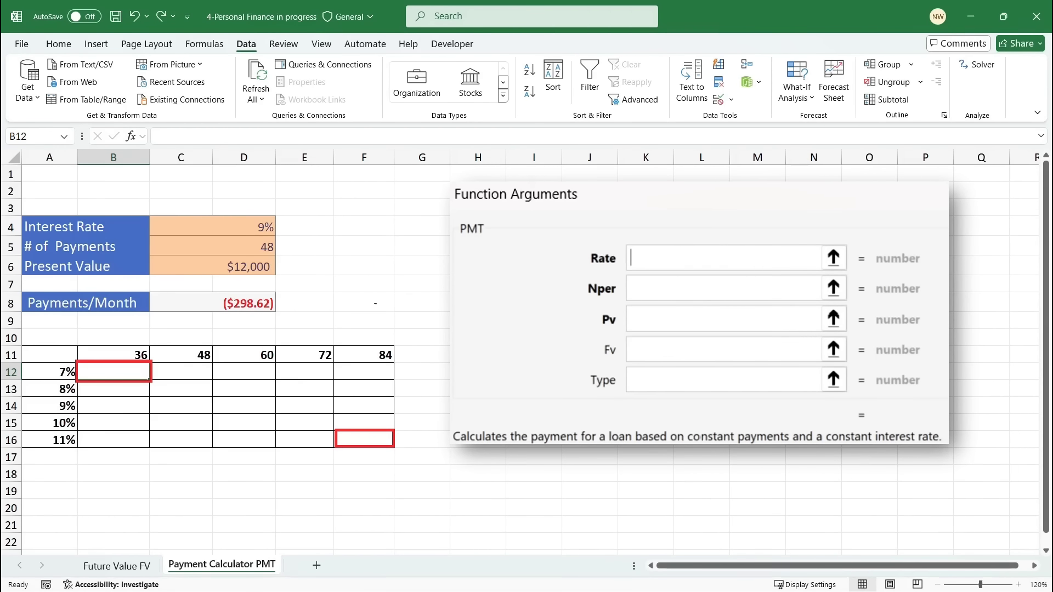
pyautogui.press('Escape')
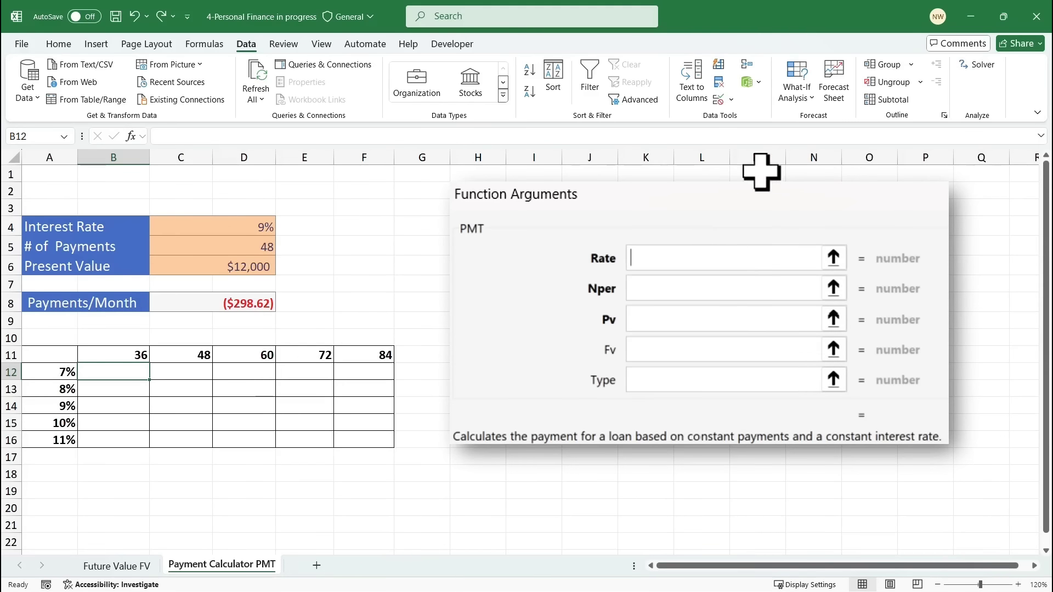
pyautogui.click(813, 101)
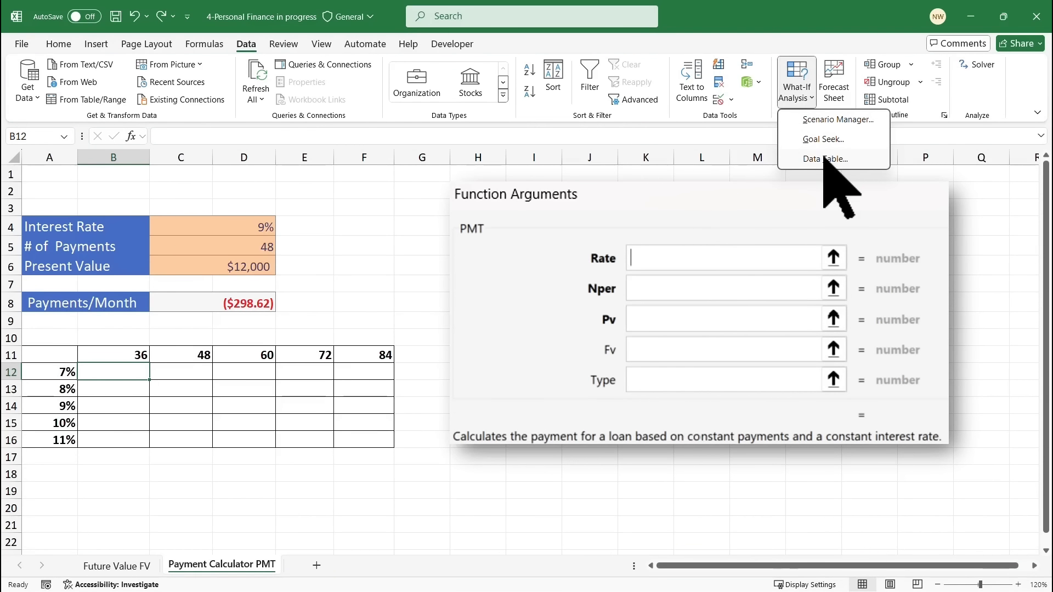
pyautogui.click(823, 156)
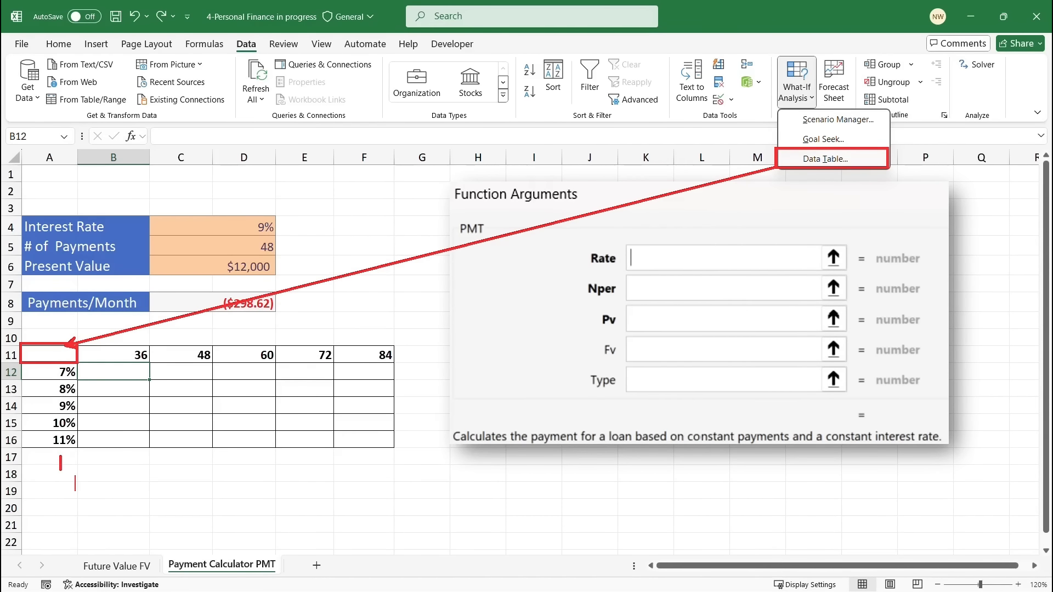
pyautogui.write('nterest')
pyautogui.moveTo(294, 344); pyautogui.dragTo(328, 323)
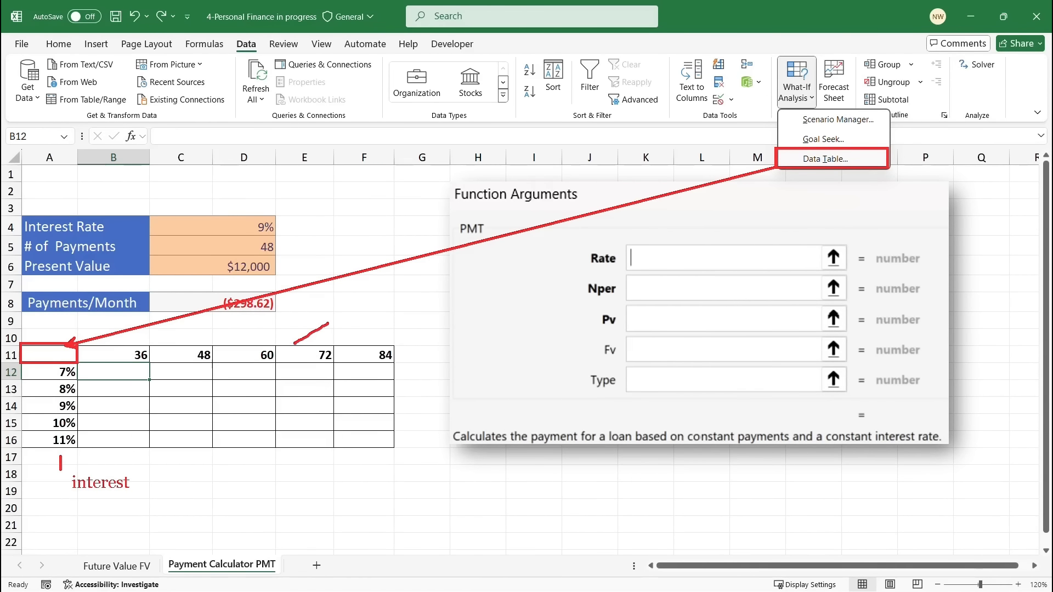
pyautogui.write('months')
pyautogui.moveTo(418, 316)
pyautogui.mouseDown()
pyautogui.moveTo(414, 344)
pyautogui.moveTo(441, 299)
pyautogui.mouseUp()
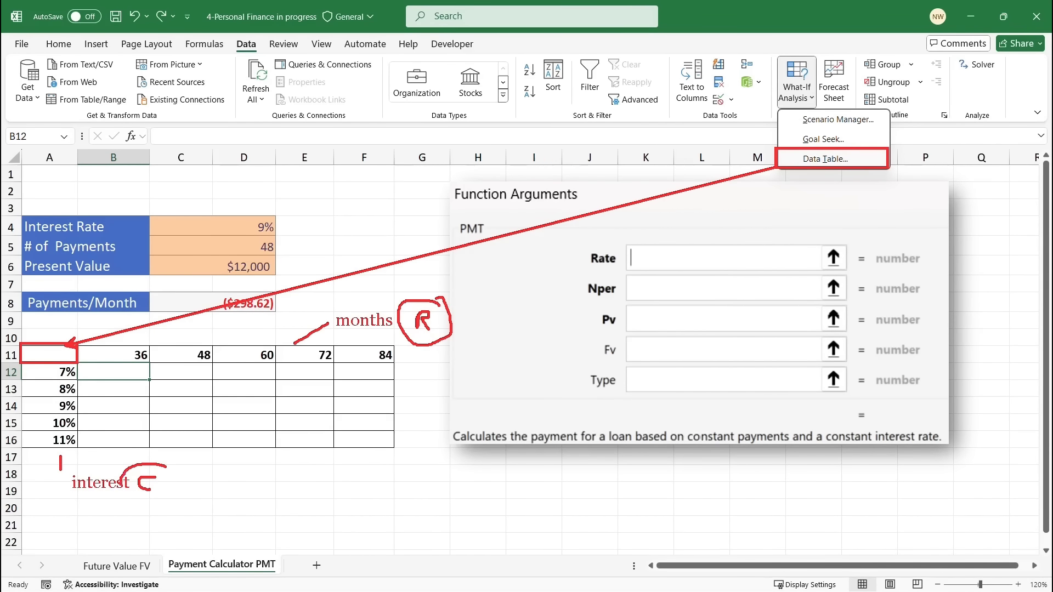
pyautogui.moveTo(121, 490); pyautogui.dragTo(171, 473)
pyautogui.press('Escape')
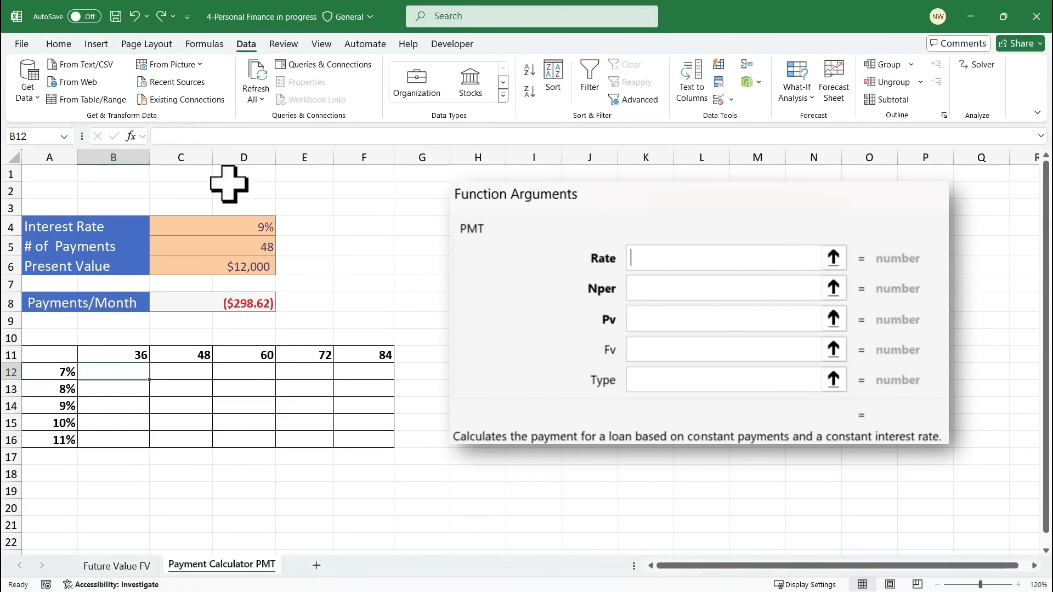
pyautogui.click(59, 353)
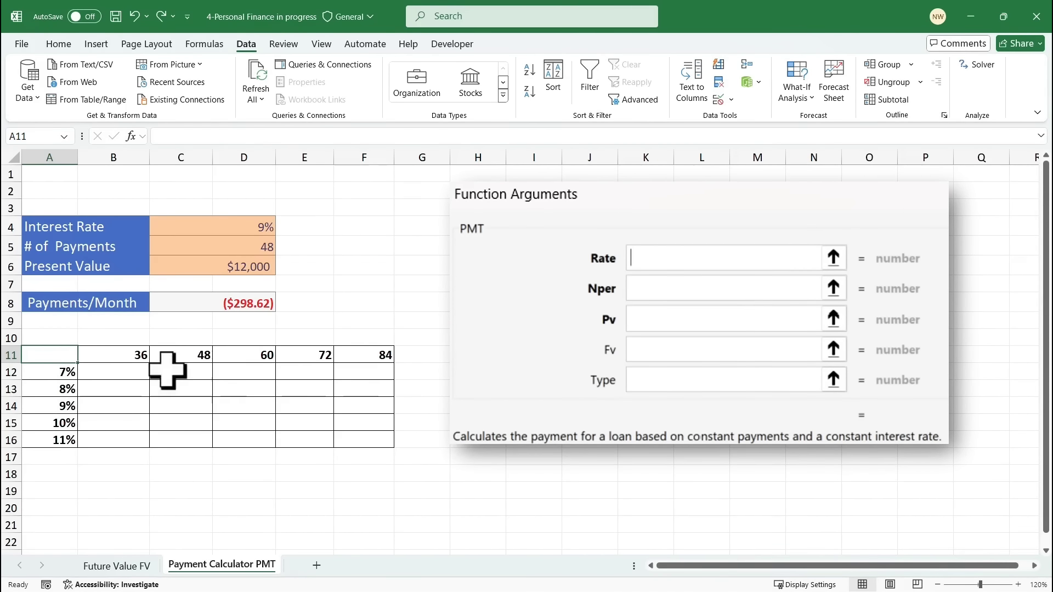
pyautogui.moveTo(57, 352); pyautogui.dragTo(362, 447)
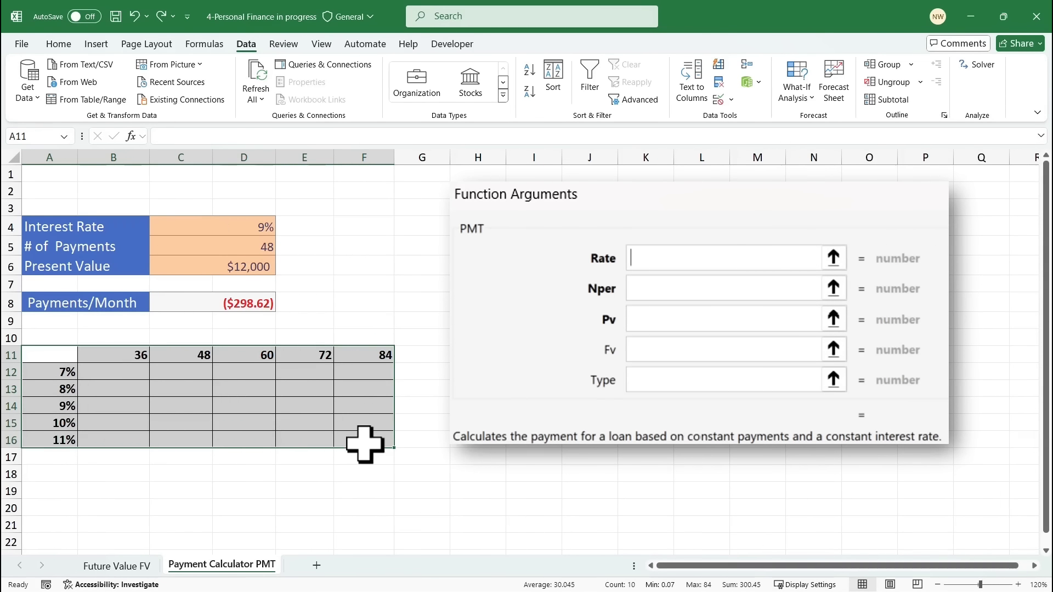
pyautogui.click(811, 99)
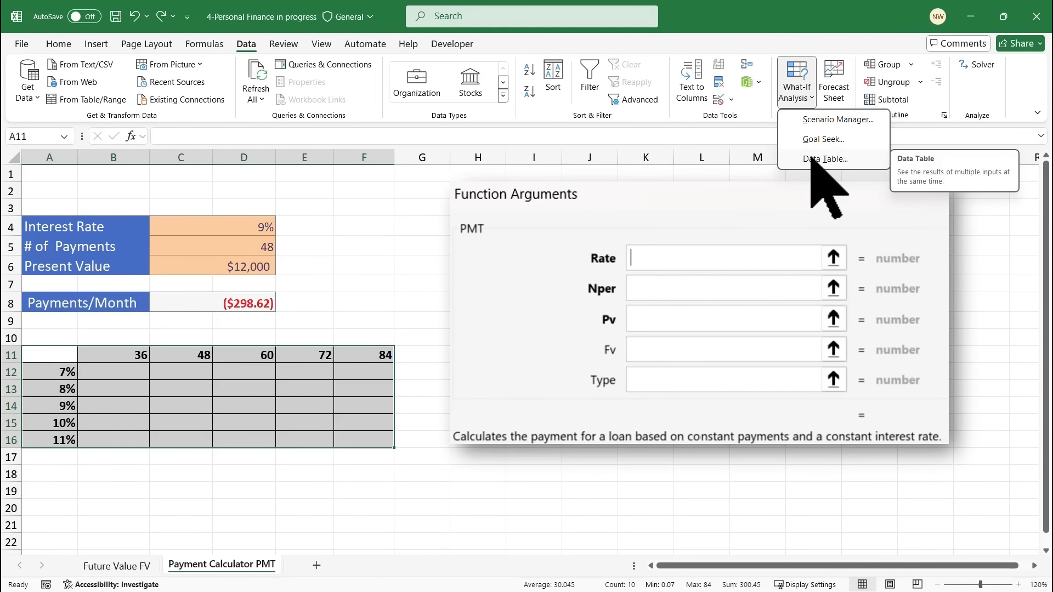
pyautogui.click(61, 357)
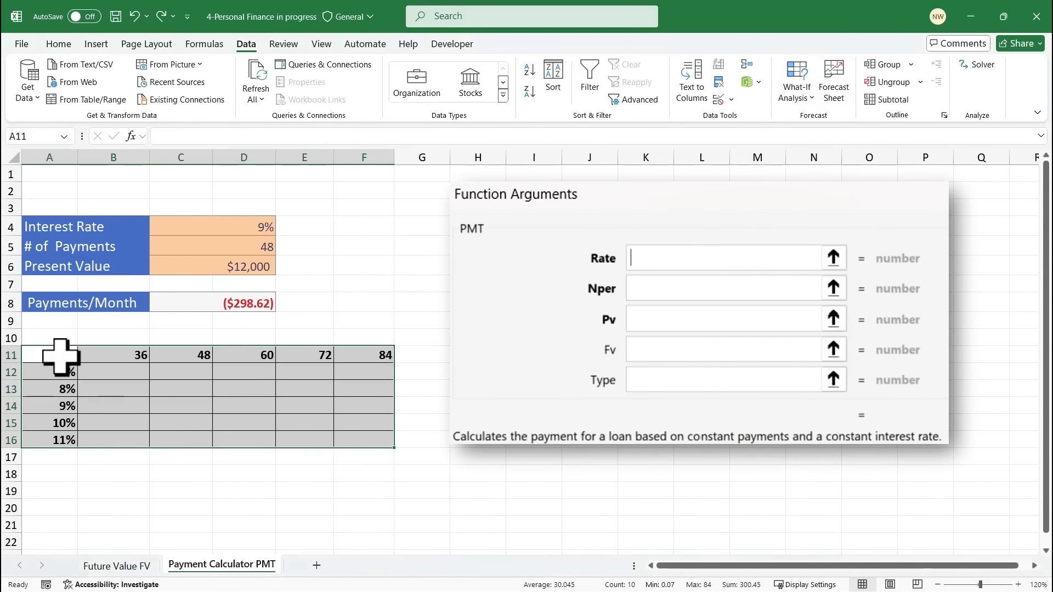
# Enter the Payments/Month formula =PMT(C4/12,C5,C6) in the table's corner cell A11.
pyautogui.click(60, 356)
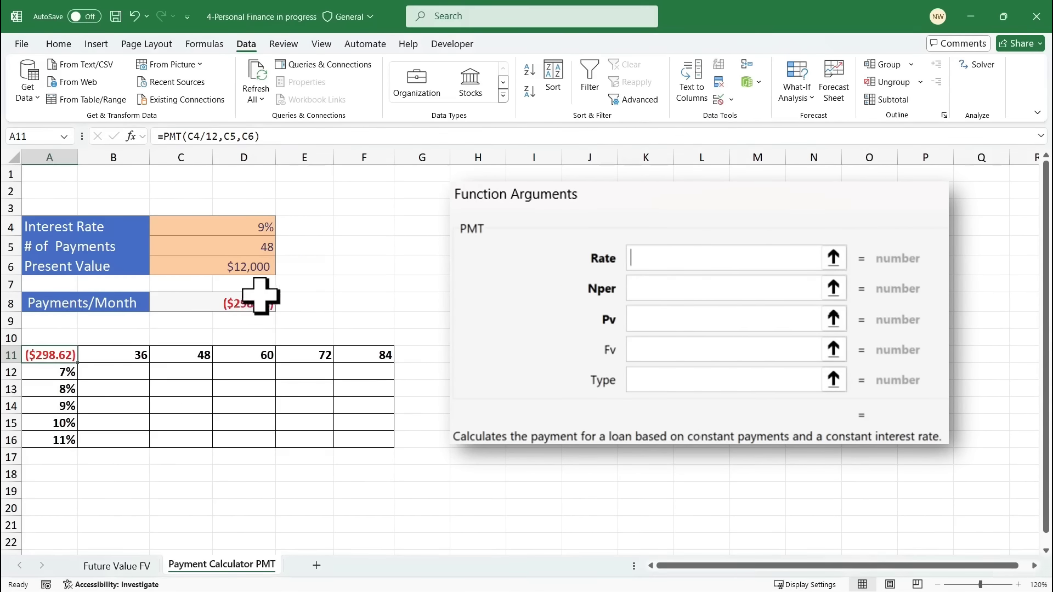
pyautogui.click(260, 296)
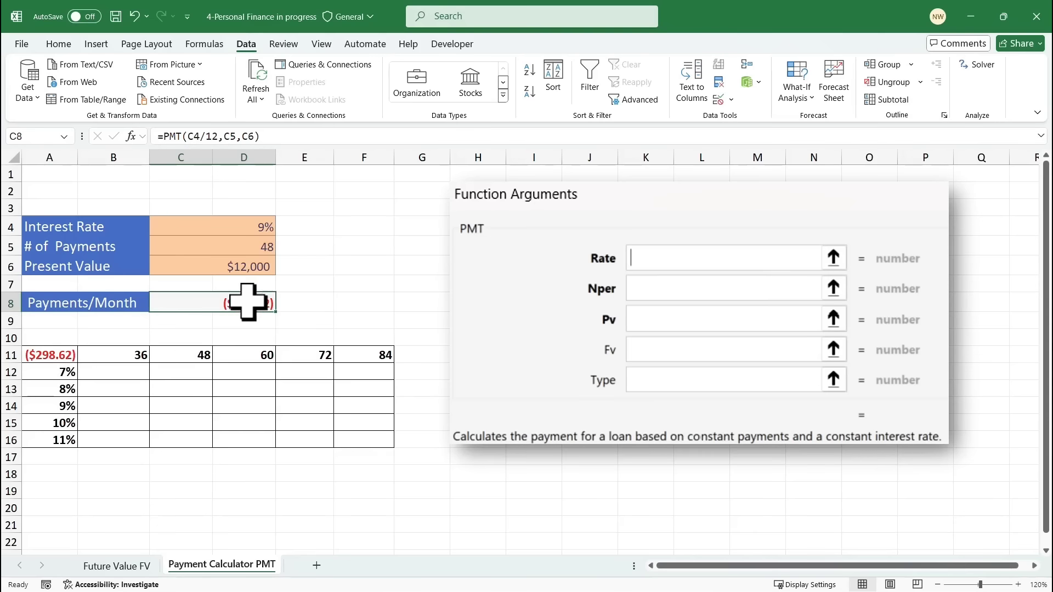
pyautogui.click(59, 354)
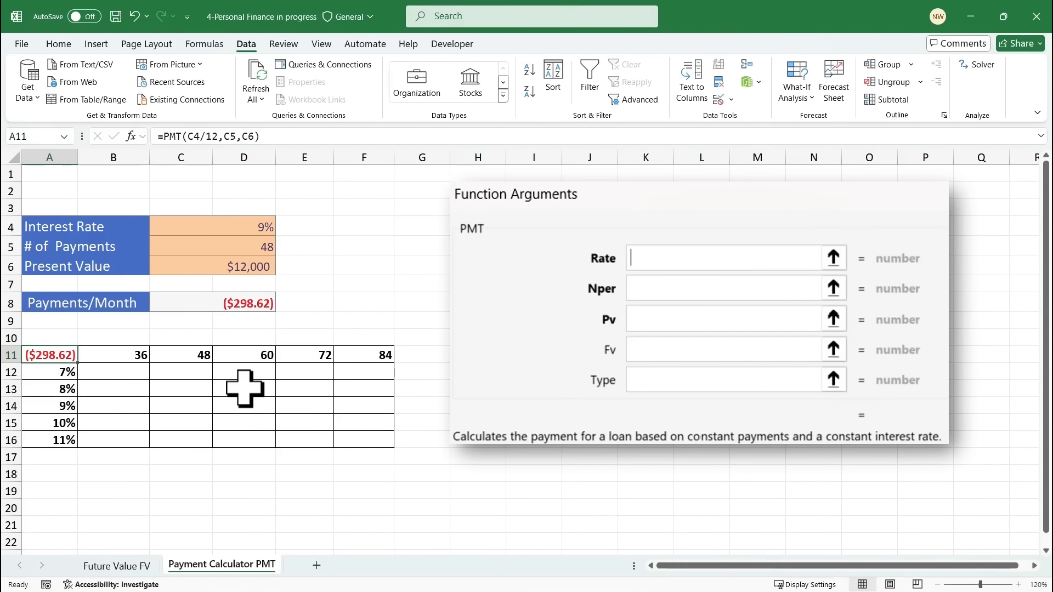
# Start a What-If Data Table on the range A11:F16 and move its dialog beside the table.
pyautogui.moveTo(66, 358); pyautogui.dragTo(384, 442)
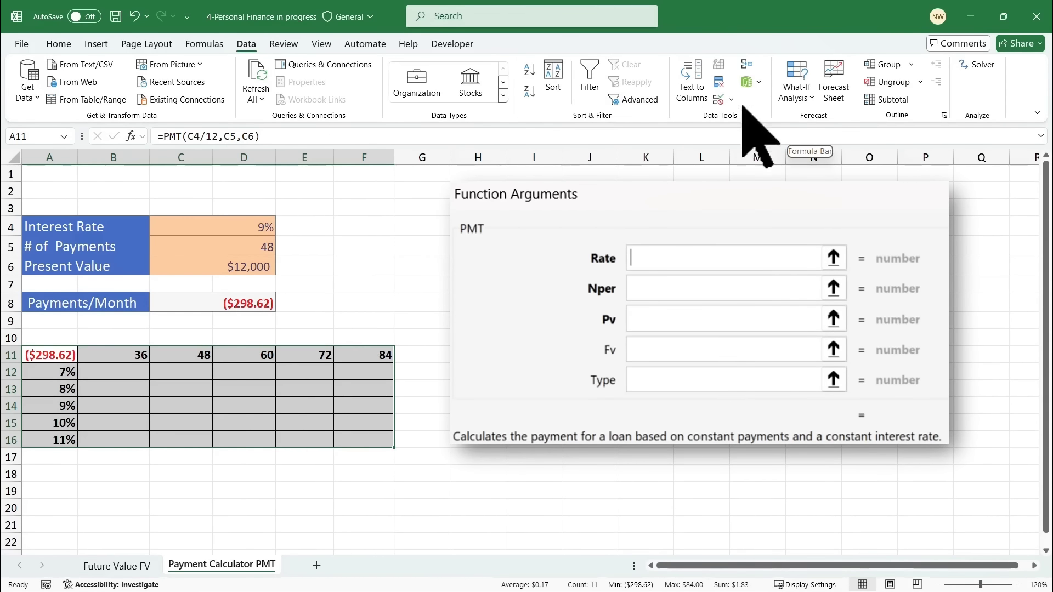
pyautogui.click(797, 91)
pyautogui.click(823, 223)
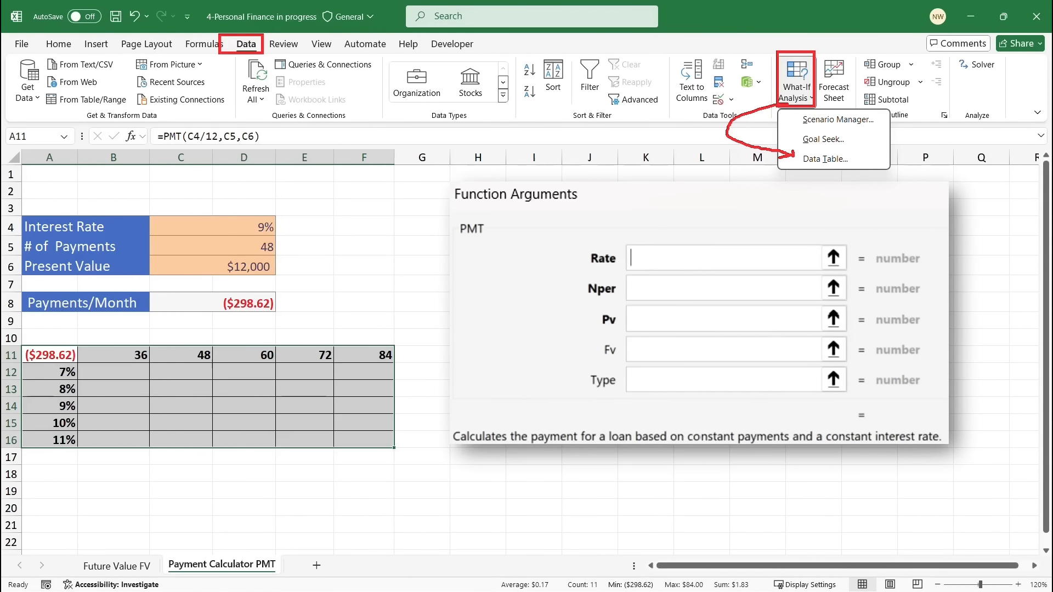
pyautogui.press('Escape')
pyautogui.click(813, 98)
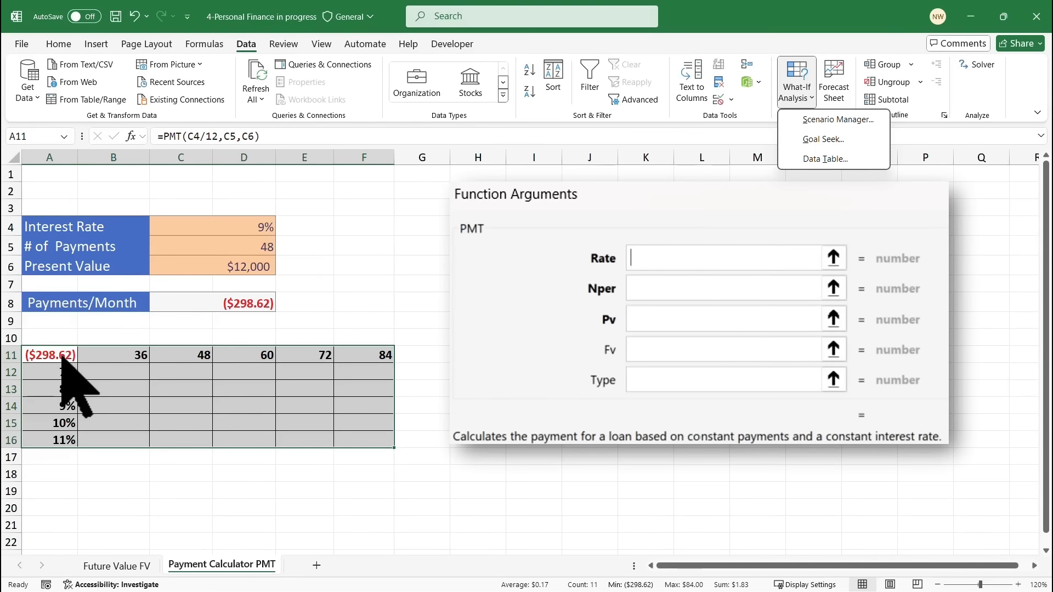
pyautogui.click(838, 159)
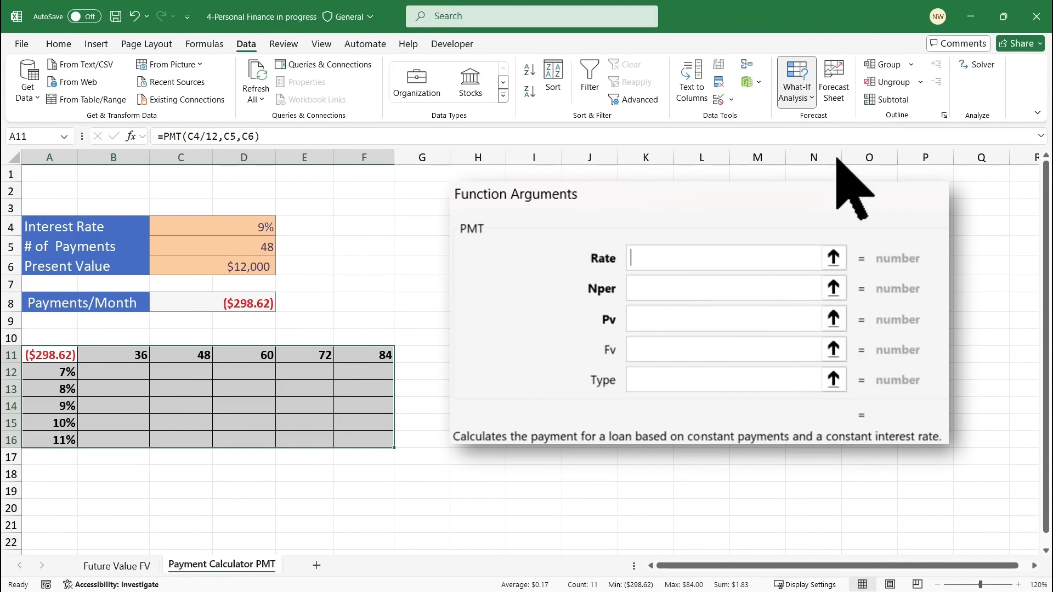
pyautogui.moveTo(489, 276); pyautogui.dragTo(472, 358)
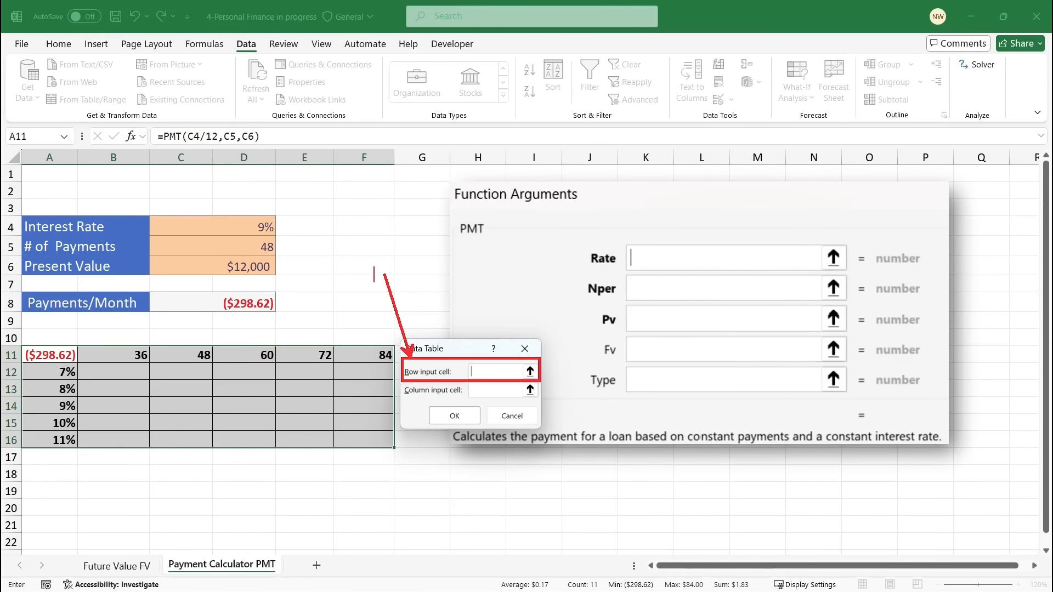
pyautogui.write('What is in th')
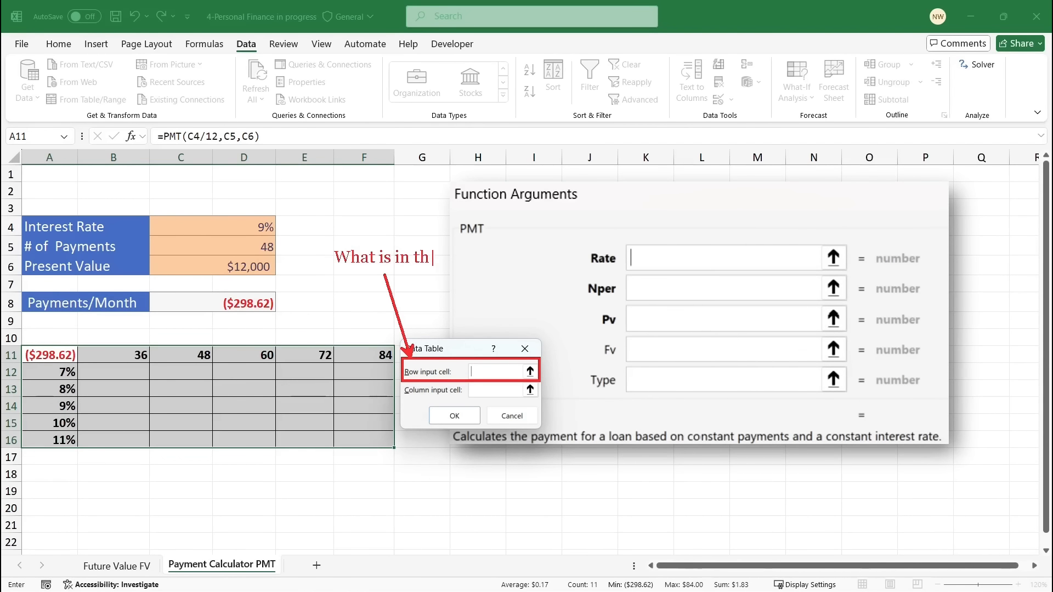
pyautogui.write('e rows?')
pyautogui.moveTo(140, 342); pyautogui.dragTo(366, 333)
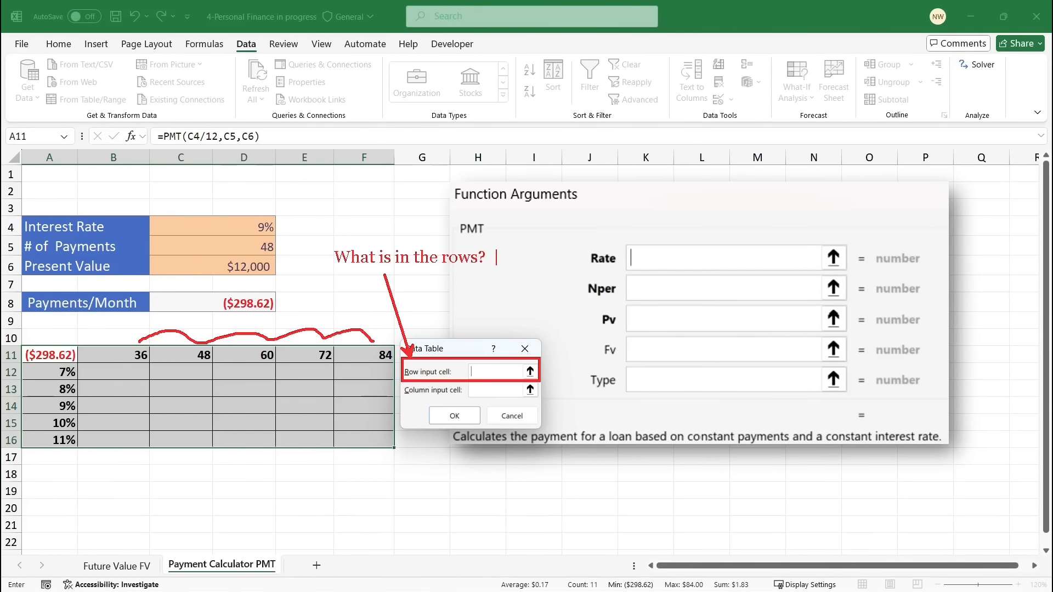
pyautogui.write('(Months')
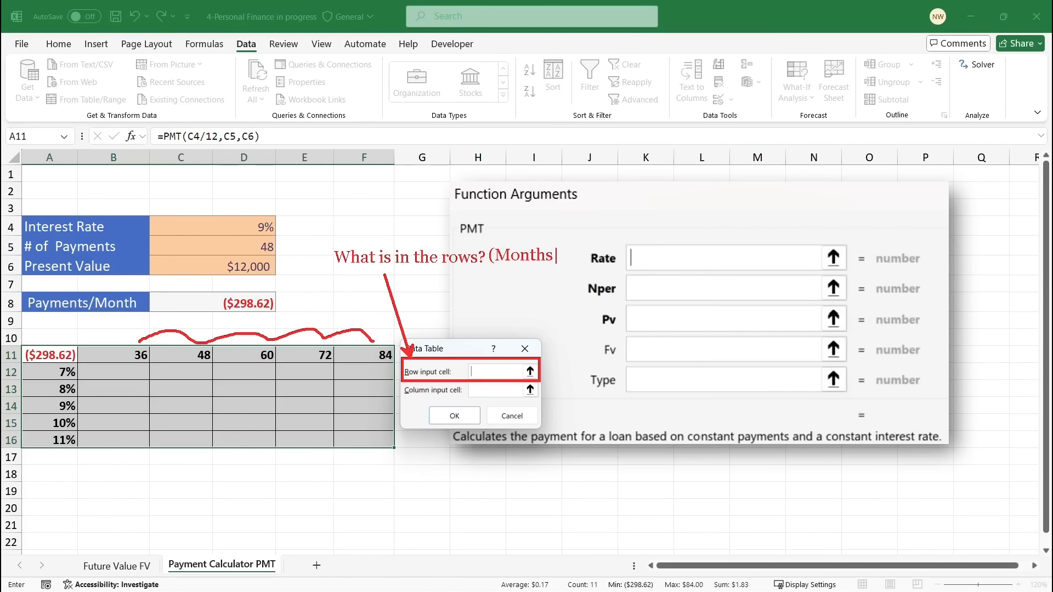
pyautogui.write(')')
pyautogui.press('Escape')
pyautogui.write('riginal cell f')
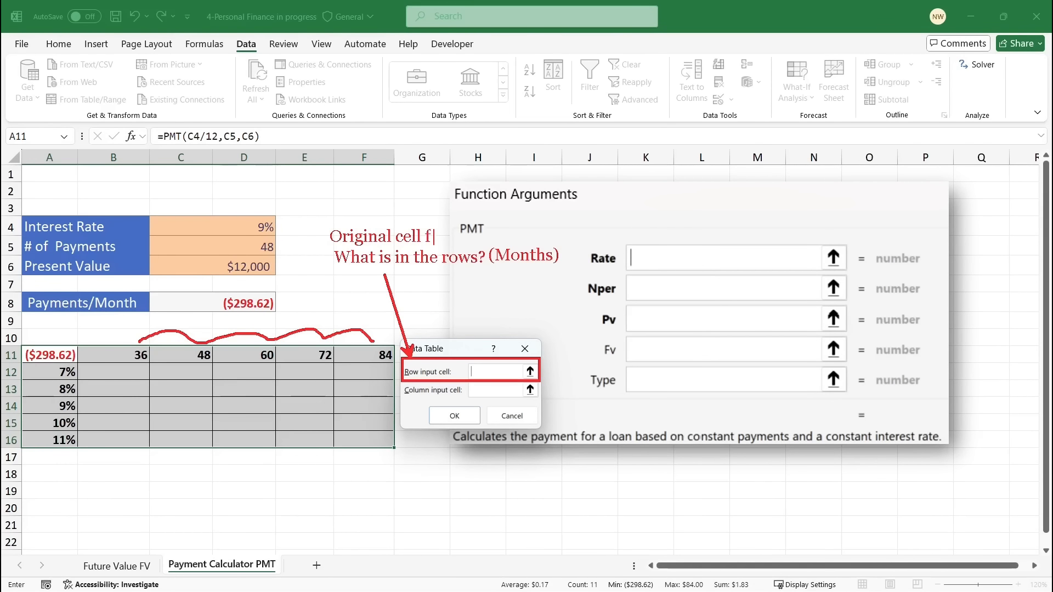
pyautogui.write('or t')
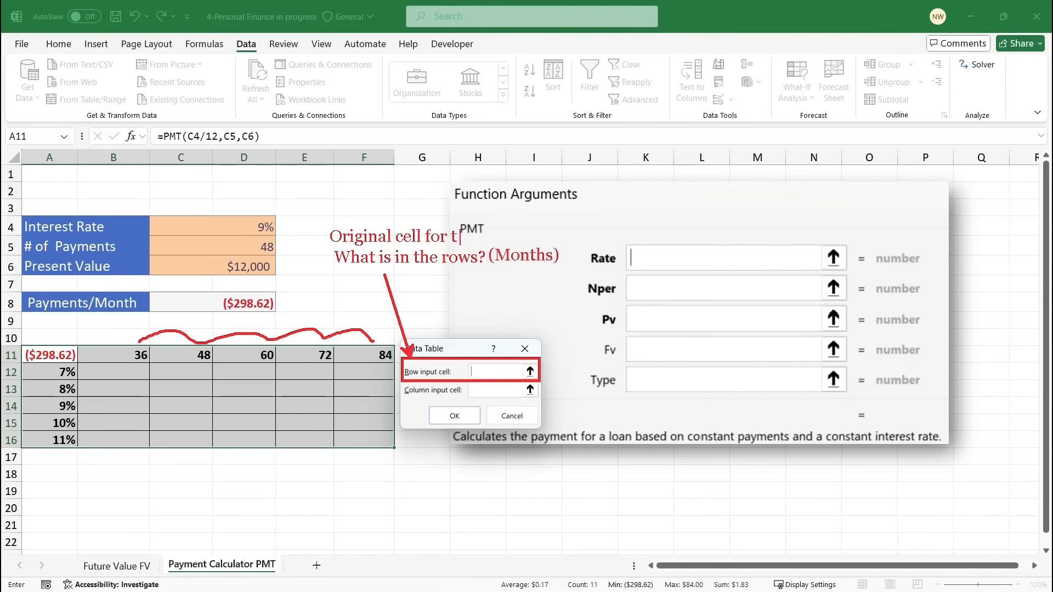
pyautogui.write('he Months?')
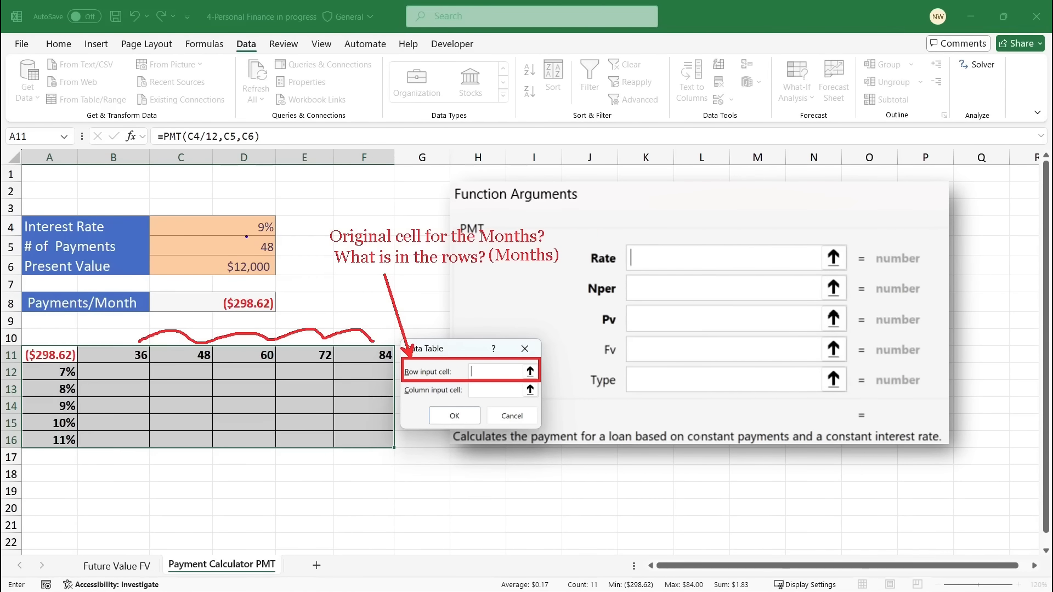
pyautogui.moveTo(242, 232); pyautogui.dragTo(491, 377)
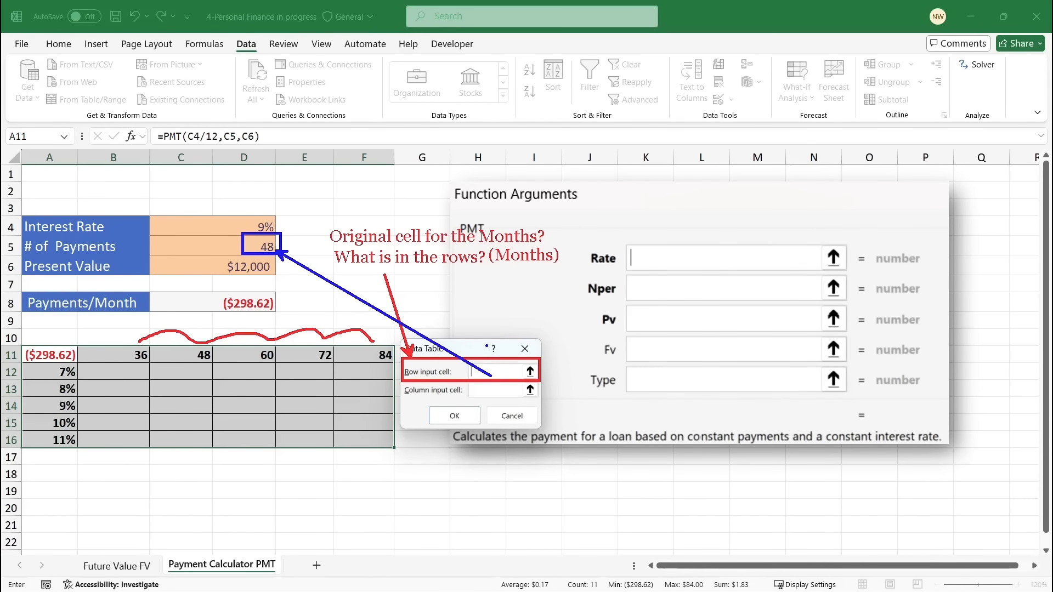
pyautogui.press('Escape')
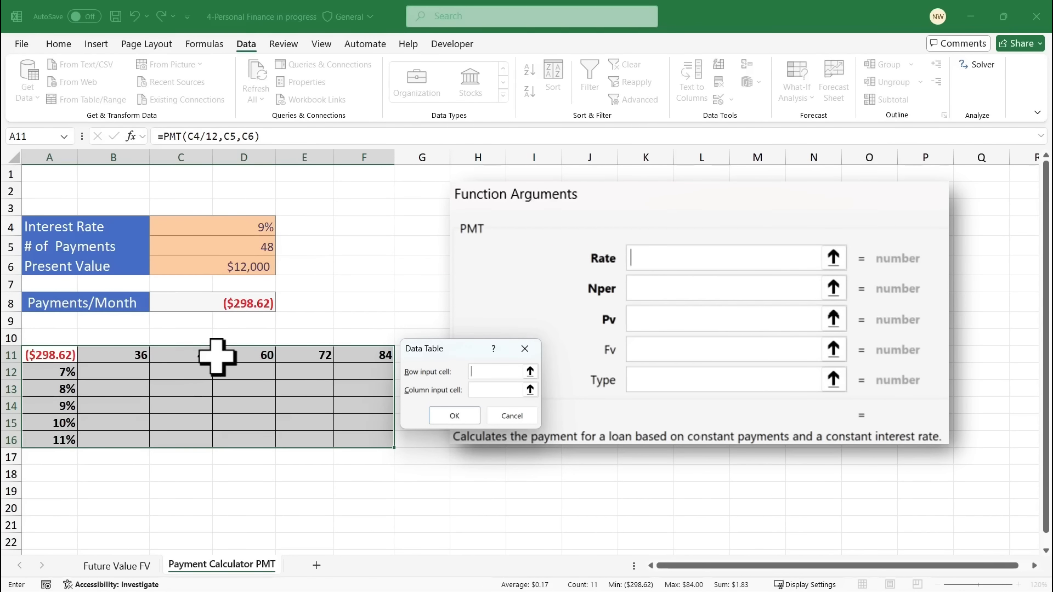
# Create the data table with # of Payments cell C5 as row input and Interest Rate cell C4 as column input.
pyautogui.click(259, 246)
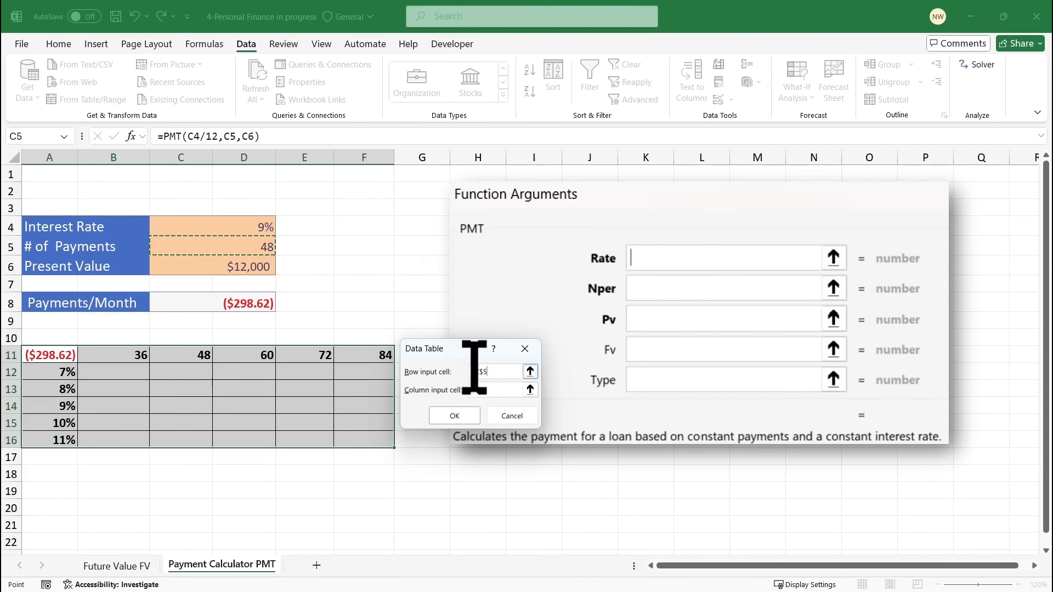
pyautogui.moveTo(466, 354); pyautogui.dragTo(352, 240)
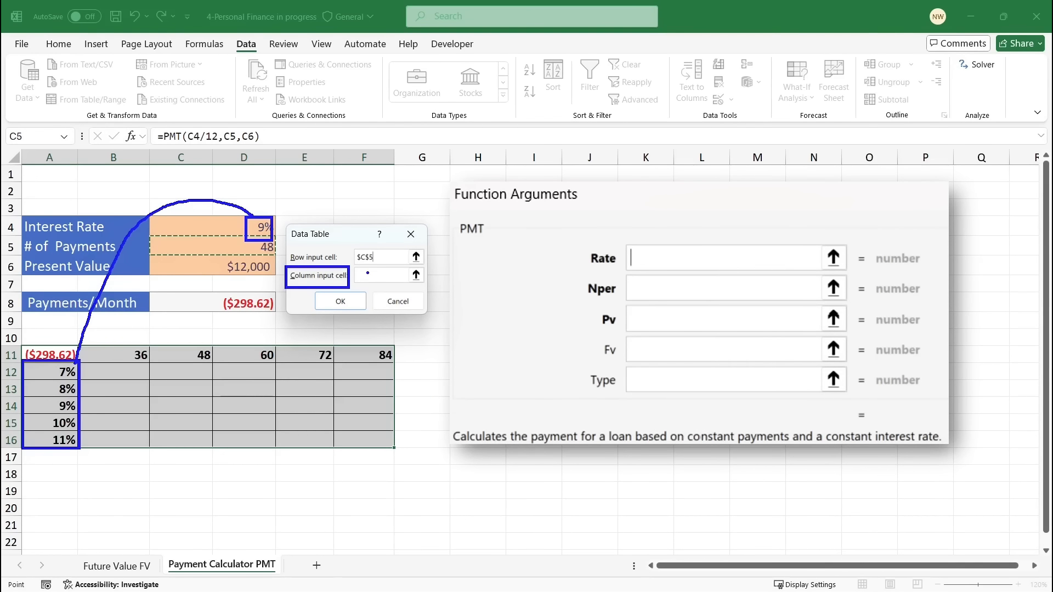
pyautogui.press('Escape')
pyautogui.click(378, 275)
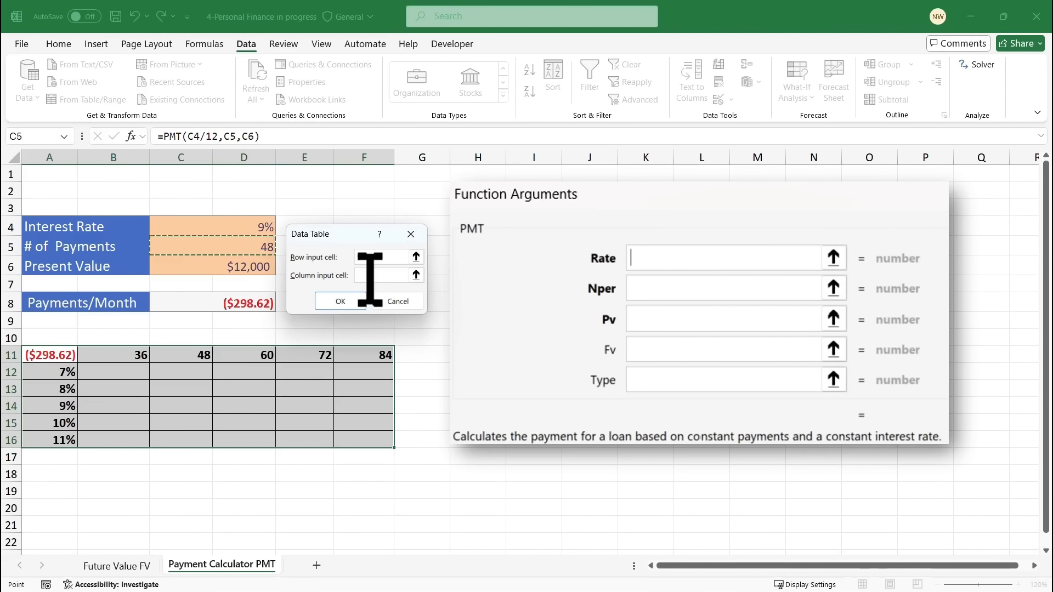
pyautogui.click(264, 229)
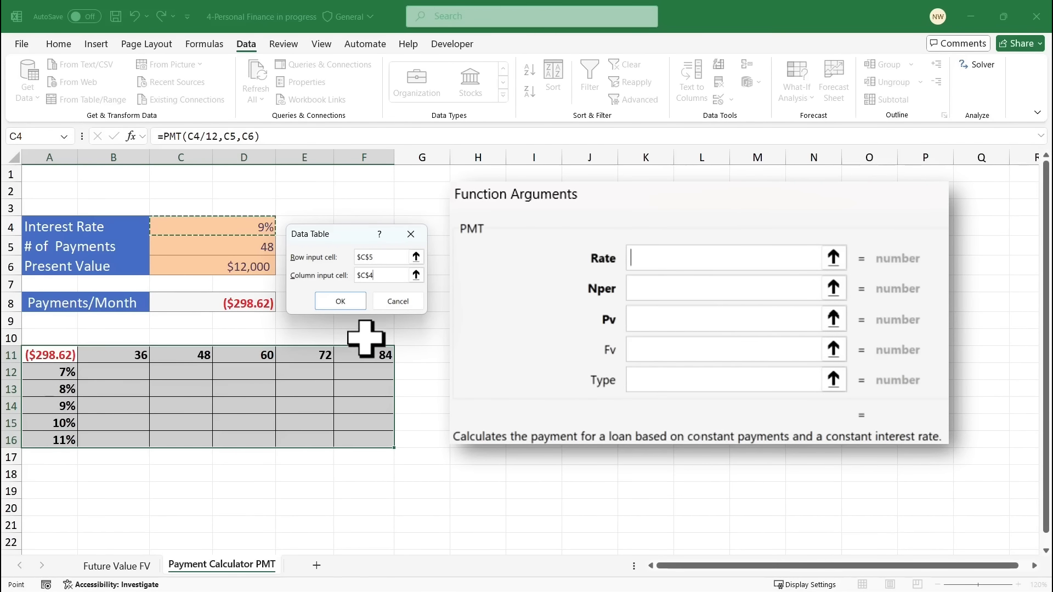
pyautogui.click(352, 302)
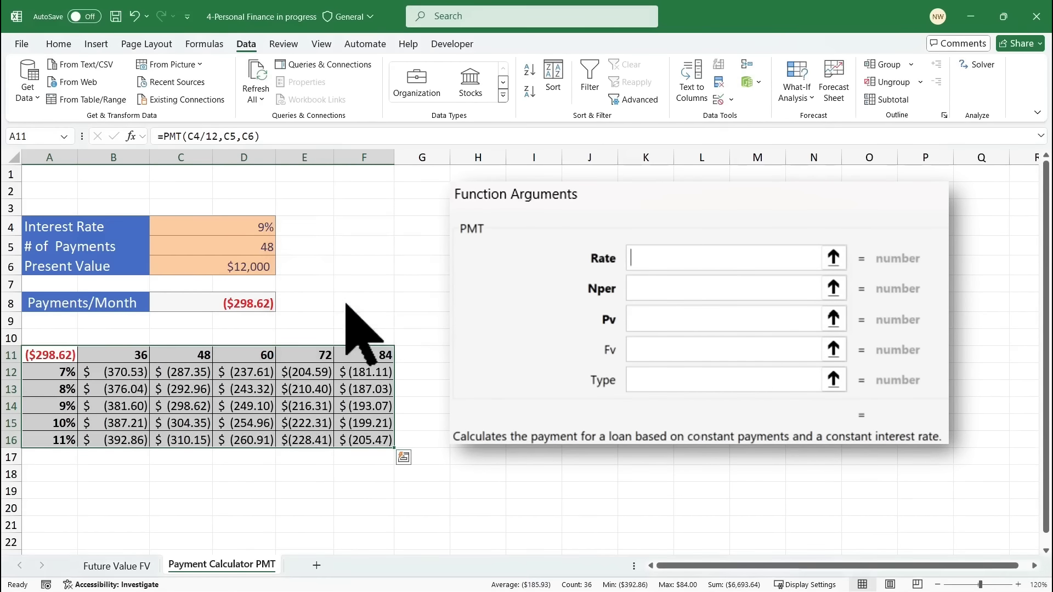
# Check the formula behind several of the data table's calculated payments in the range B12:F16.
pyautogui.click(130, 376)
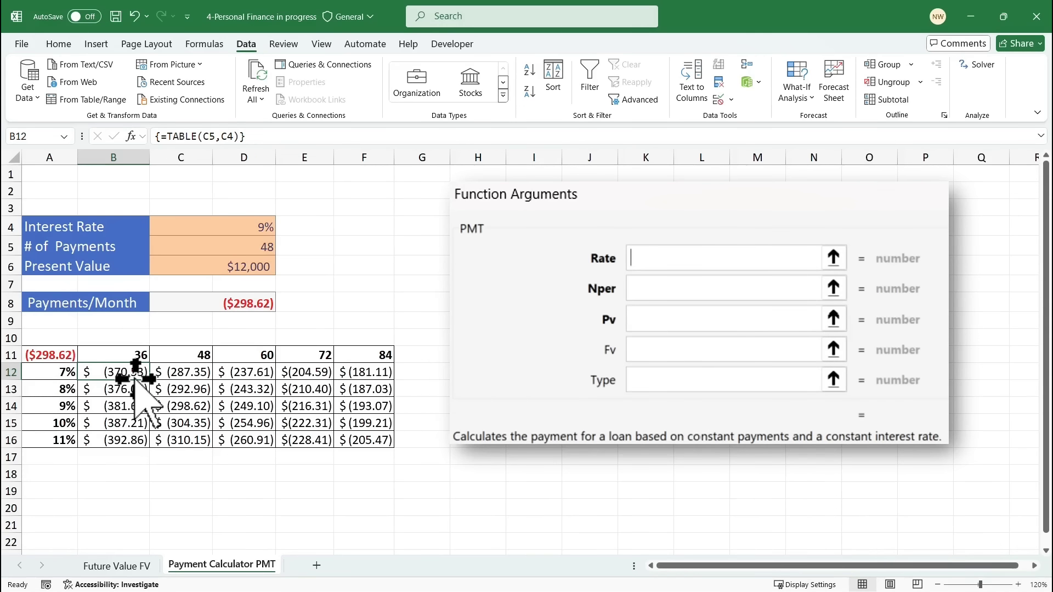
pyautogui.click(194, 413)
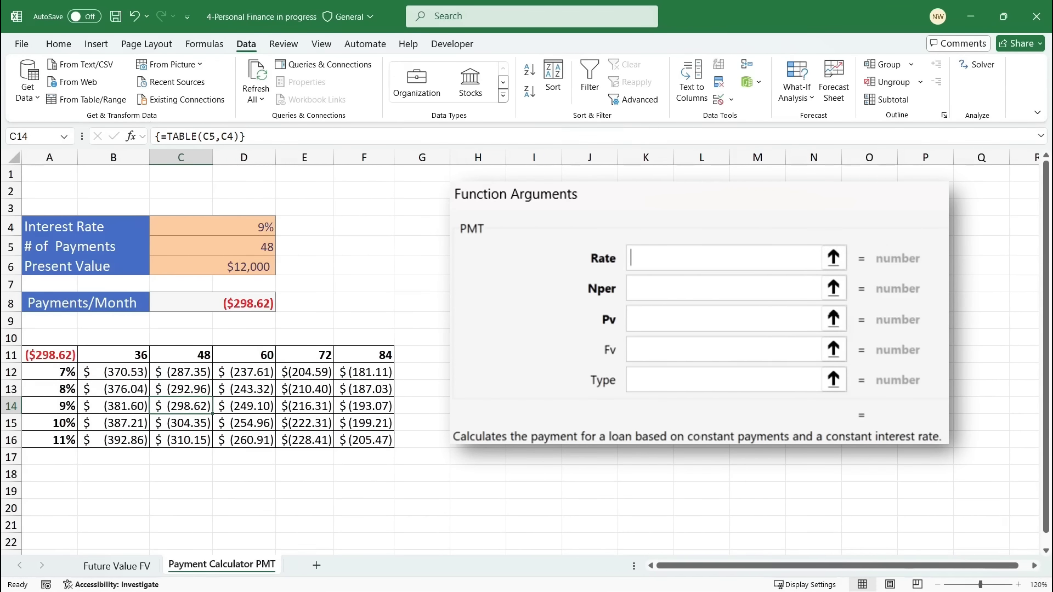
pyautogui.click(118, 372)
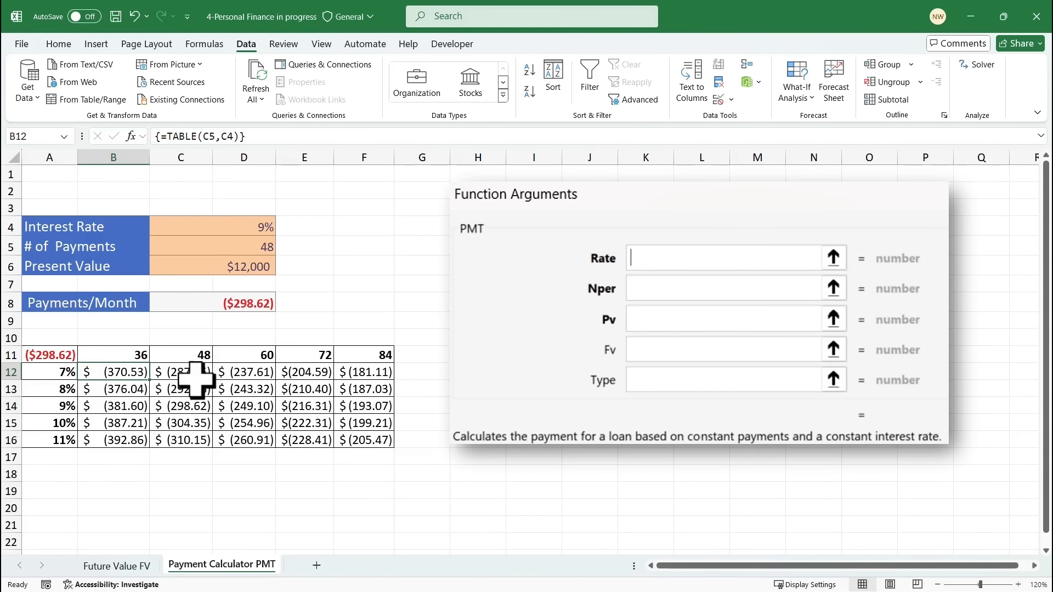
pyautogui.click(263, 391)
pyautogui.click(325, 421)
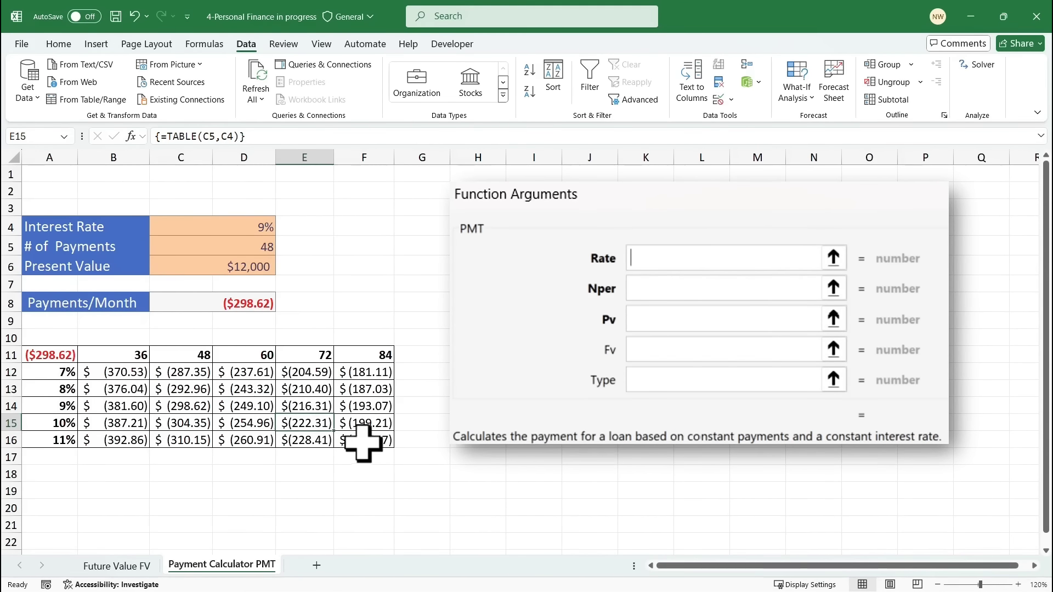
pyautogui.moveTo(112, 375); pyautogui.dragTo(351, 434)
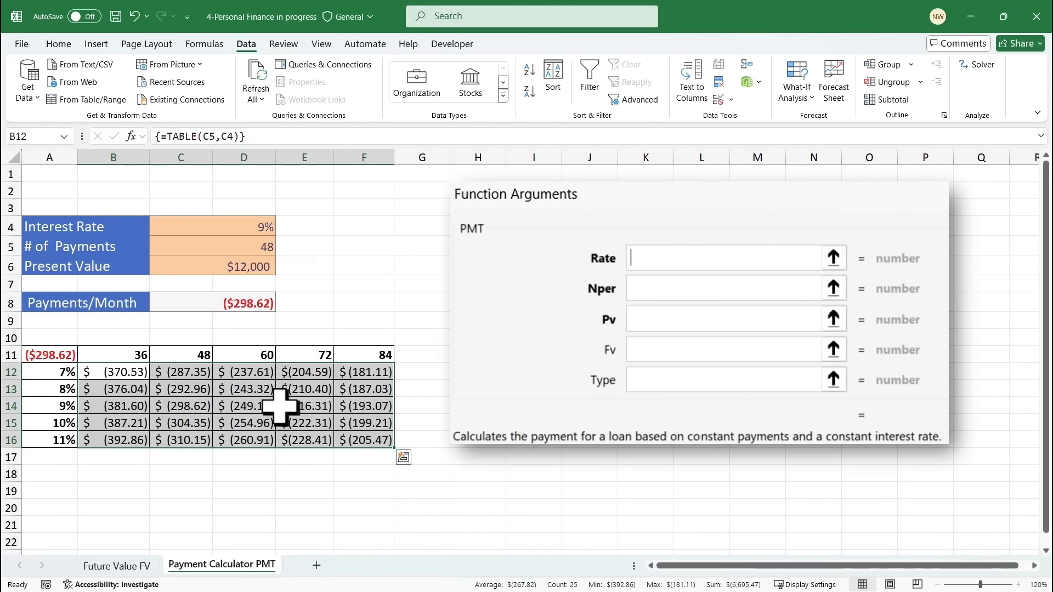
pyautogui.click(365, 261)
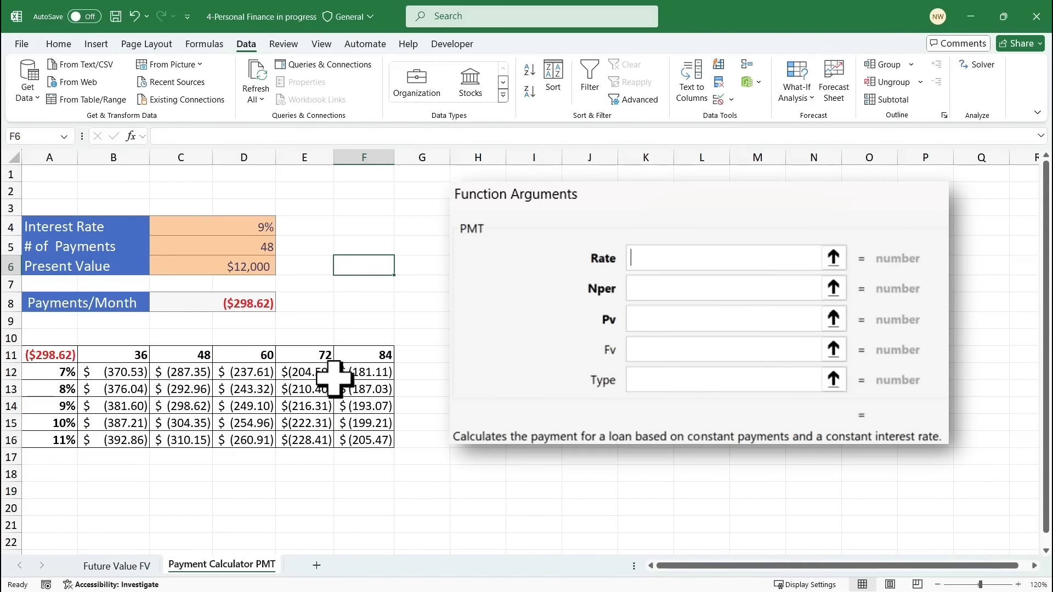